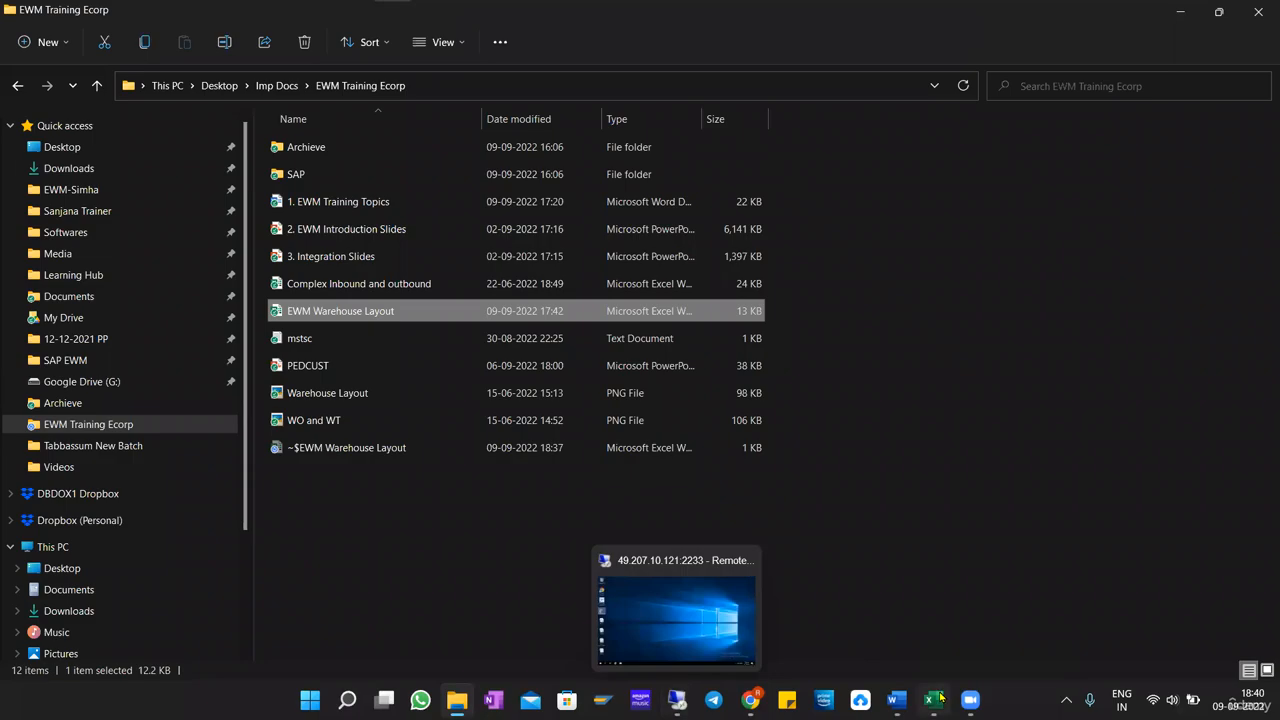
Review the covered and upcoming topics in the EWM Training Topics document, particularly the EWM Org Structure section.
click(896, 699)
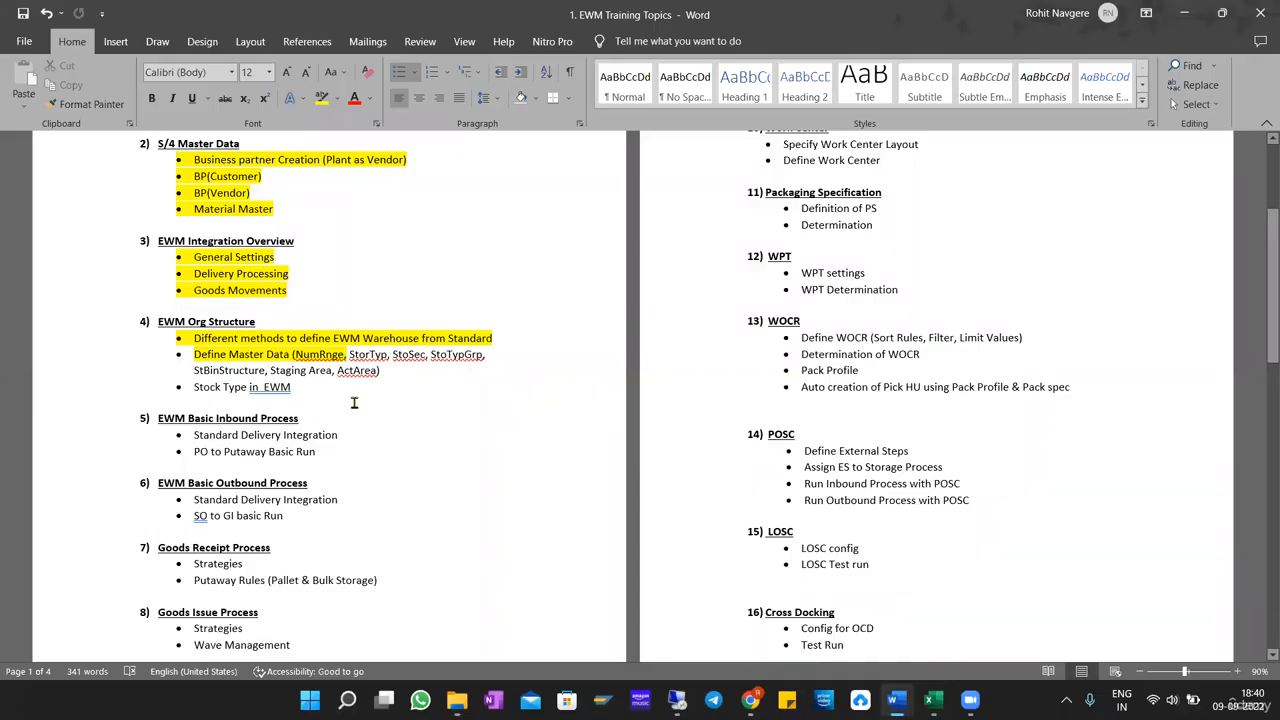
scroll(350, 400, up, 3)
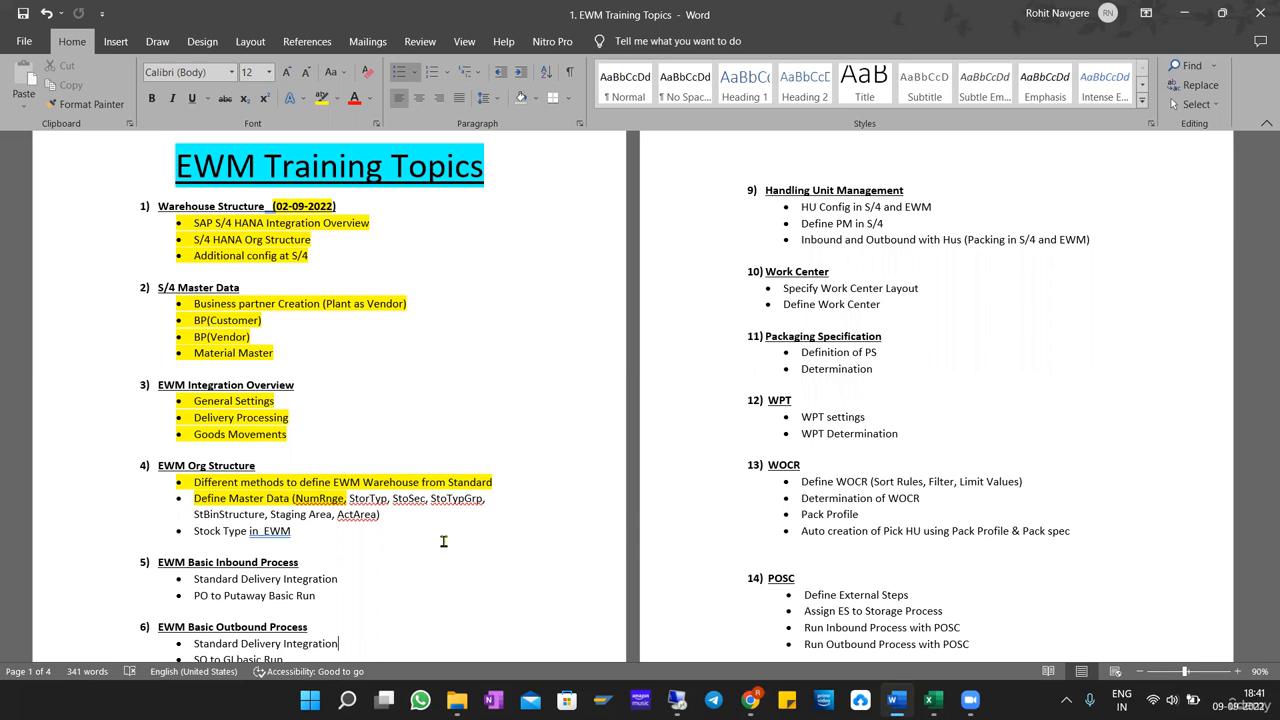
scroll(1043, 606, down, 1)
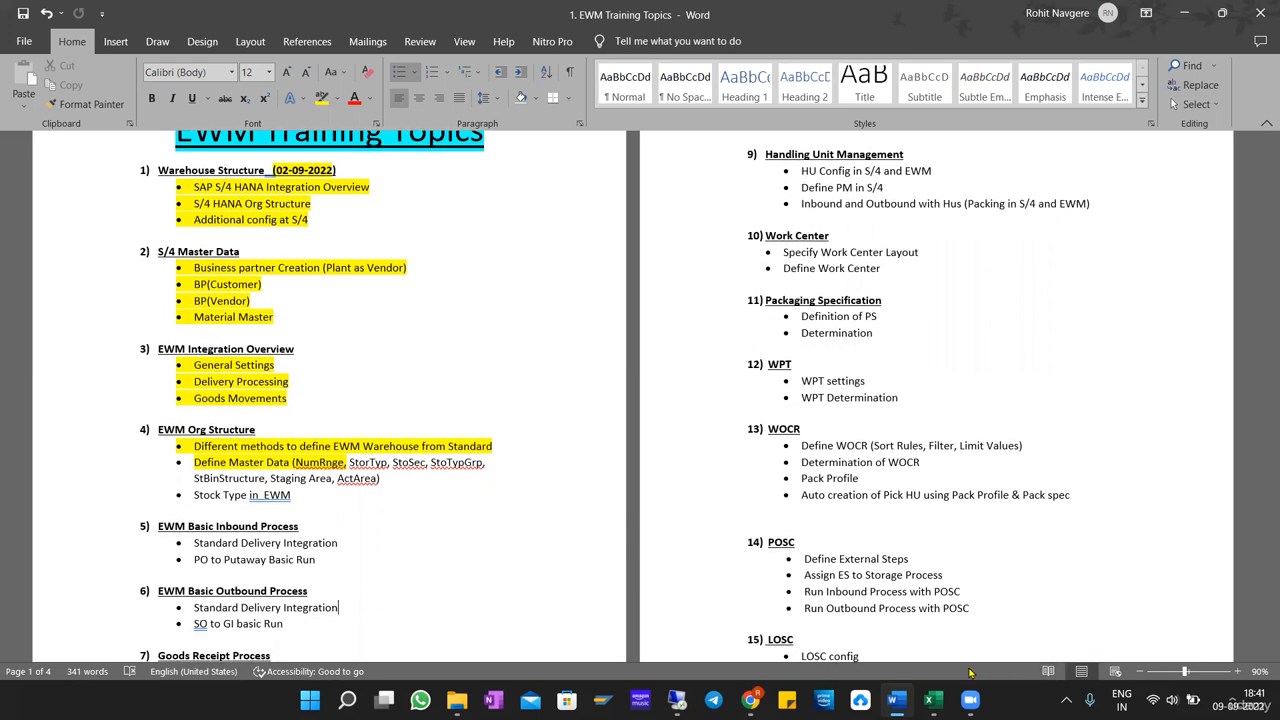
Switch to the remote desktop session and log on to the S4H system in SAP Logon with the user name and password.
click(677, 701)
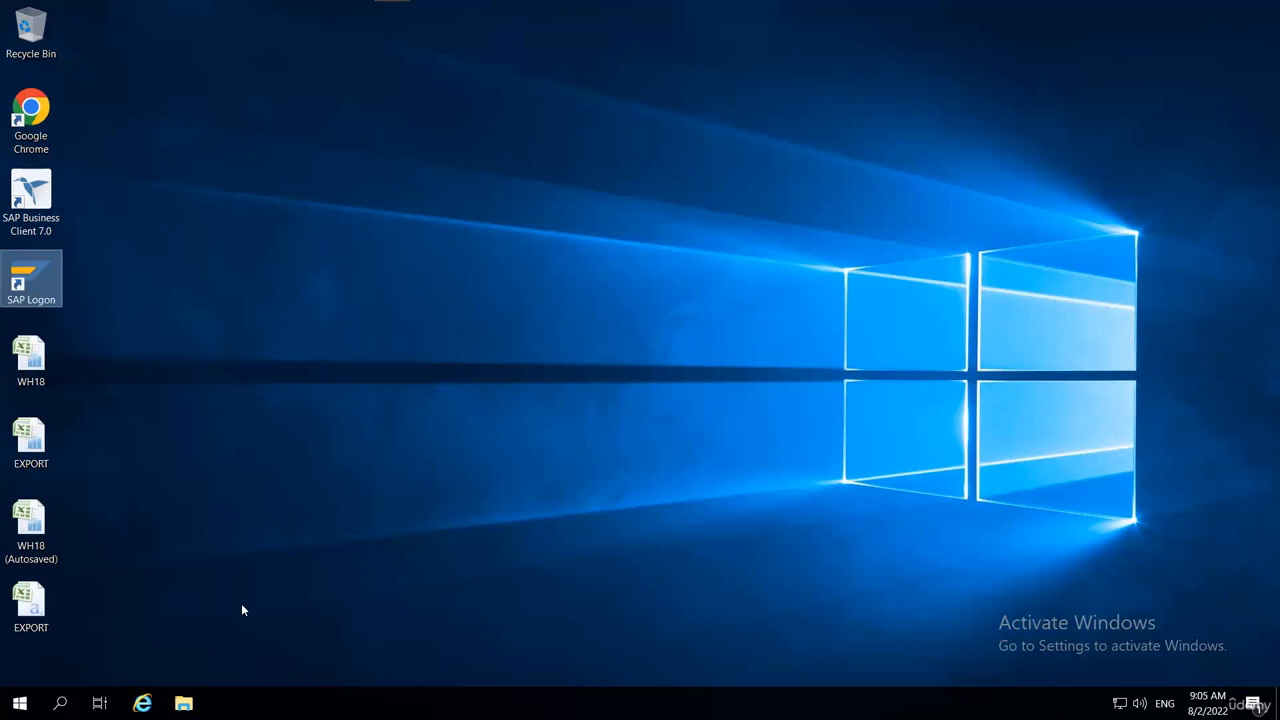
double_click(31, 285)
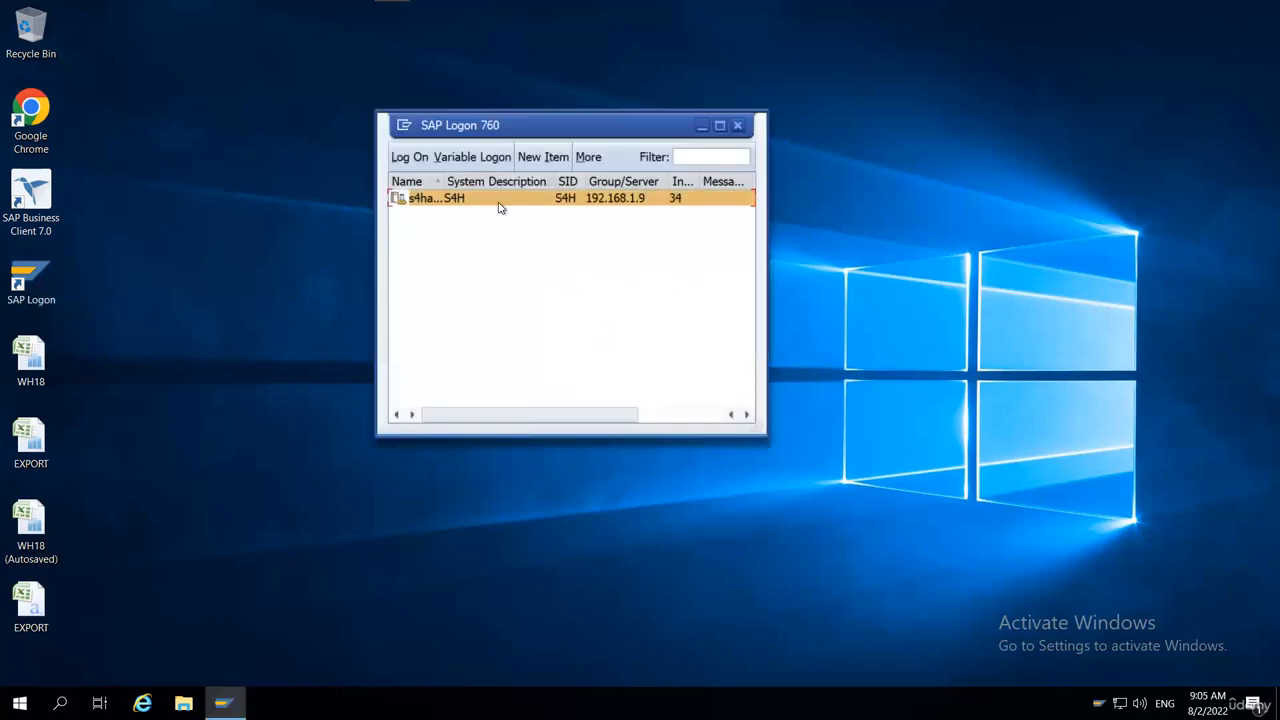
double_click(499, 205)
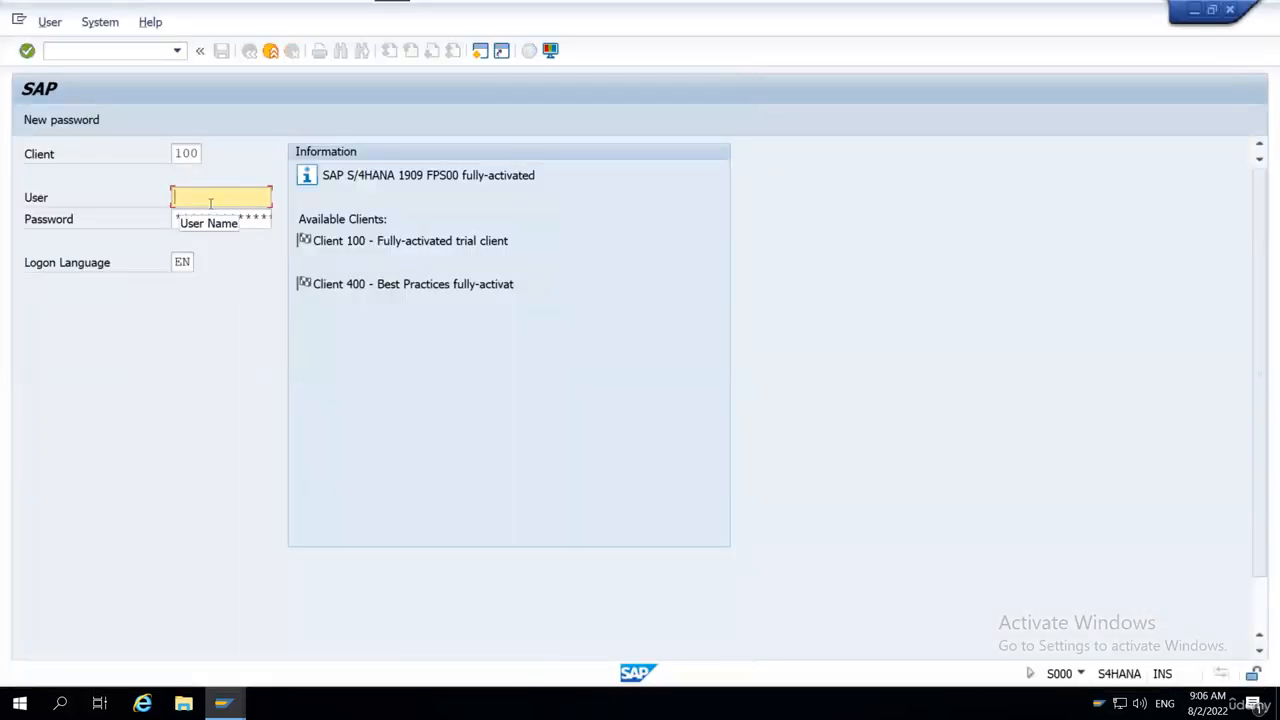
text(s4sr3)
click(209, 219)
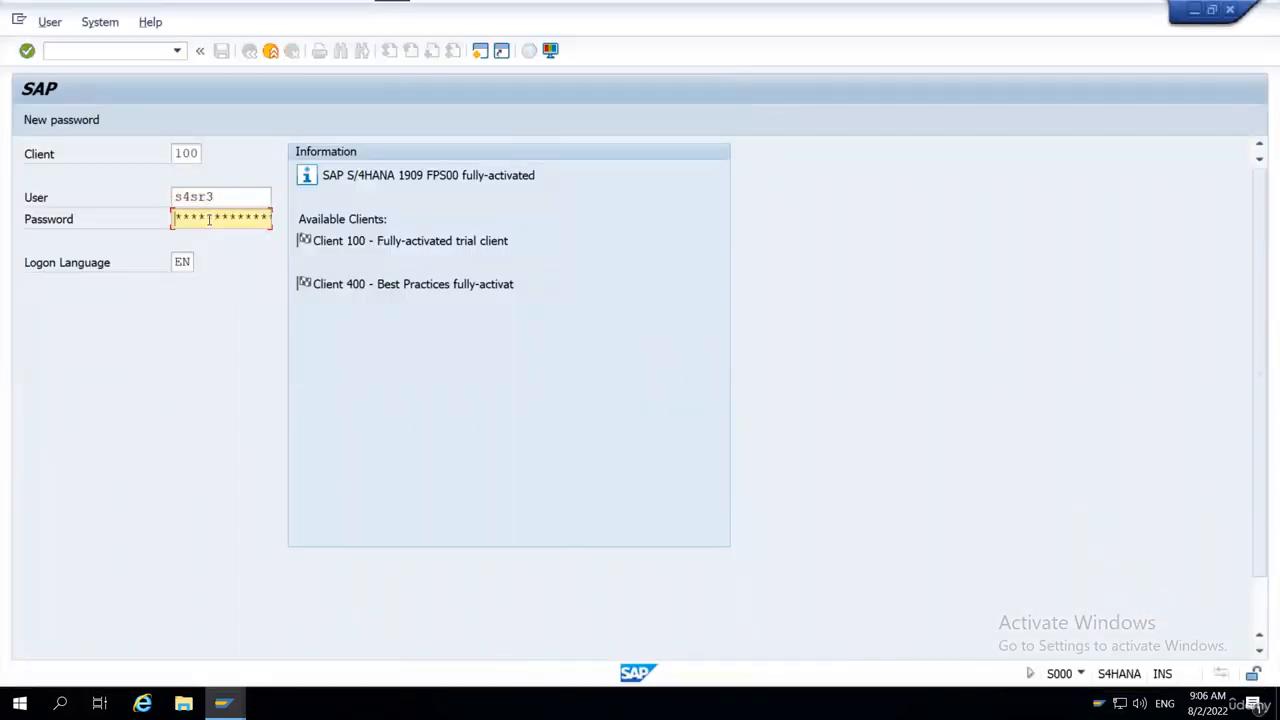
text(******)
key(Return)
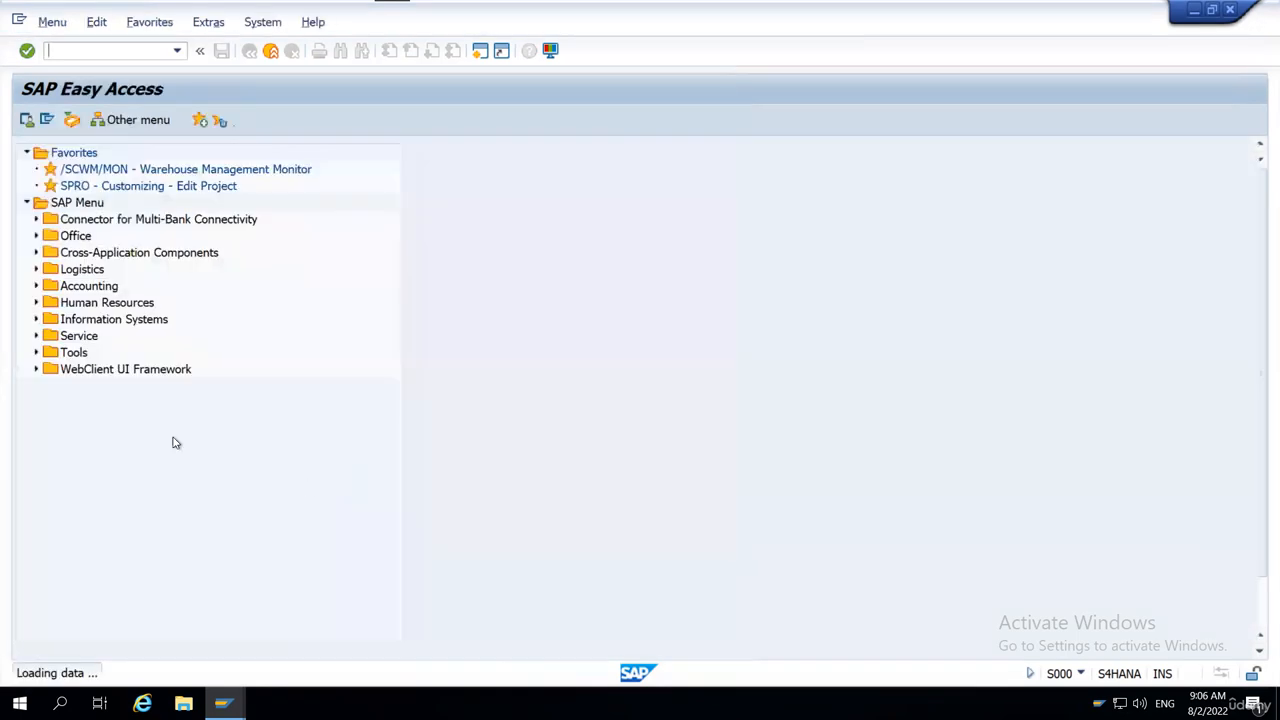
Open the SPRO customizing transaction and replace it with the warehouse monitor transaction /n/scwm/mon.
double_click(100, 186)
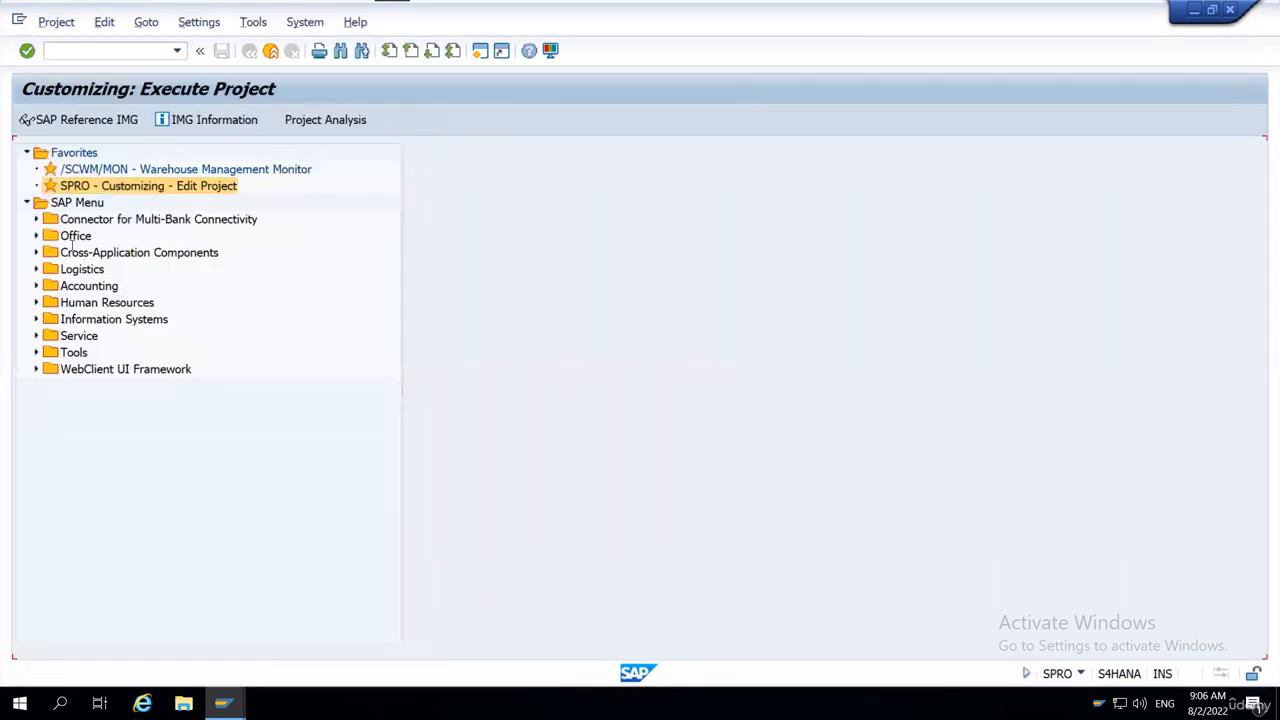
click(101, 51)
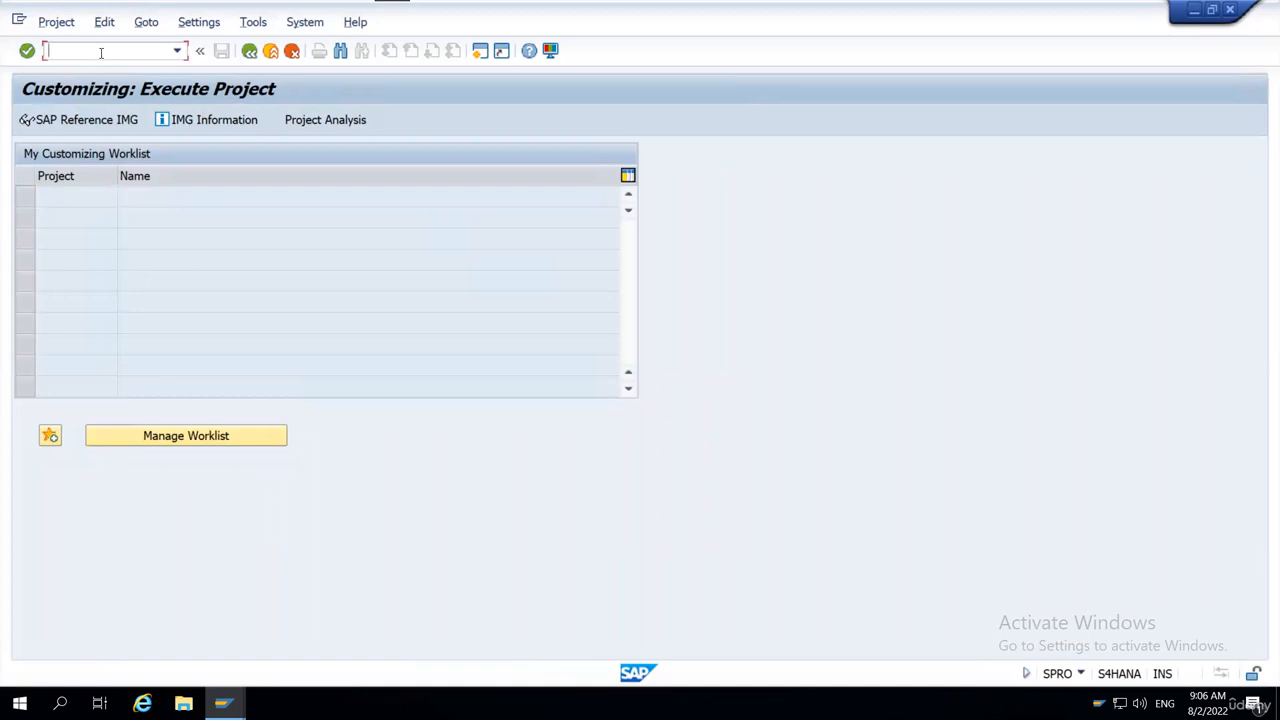
text(/n/scwm/mon)
key(Return)
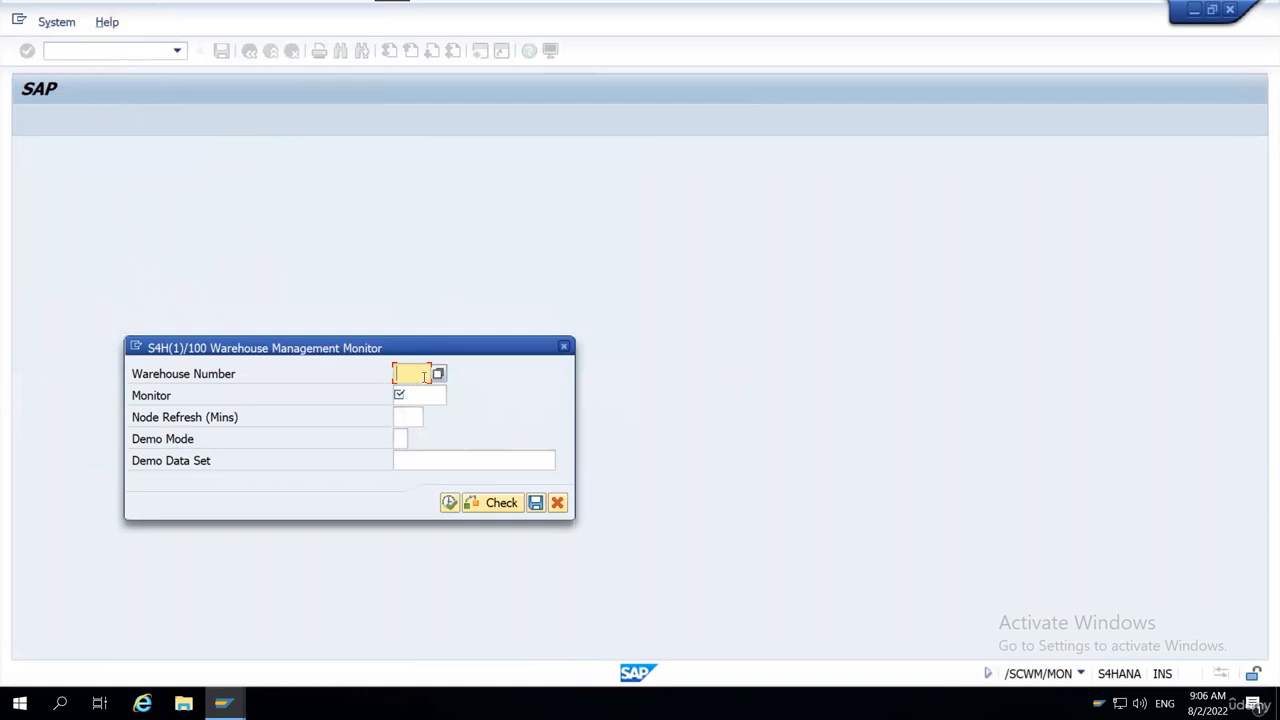
Open the Warehouse Management Monitor for warehouse number WH18 with monitor SAP.
text(Wh)
text(10)
key(Tab)
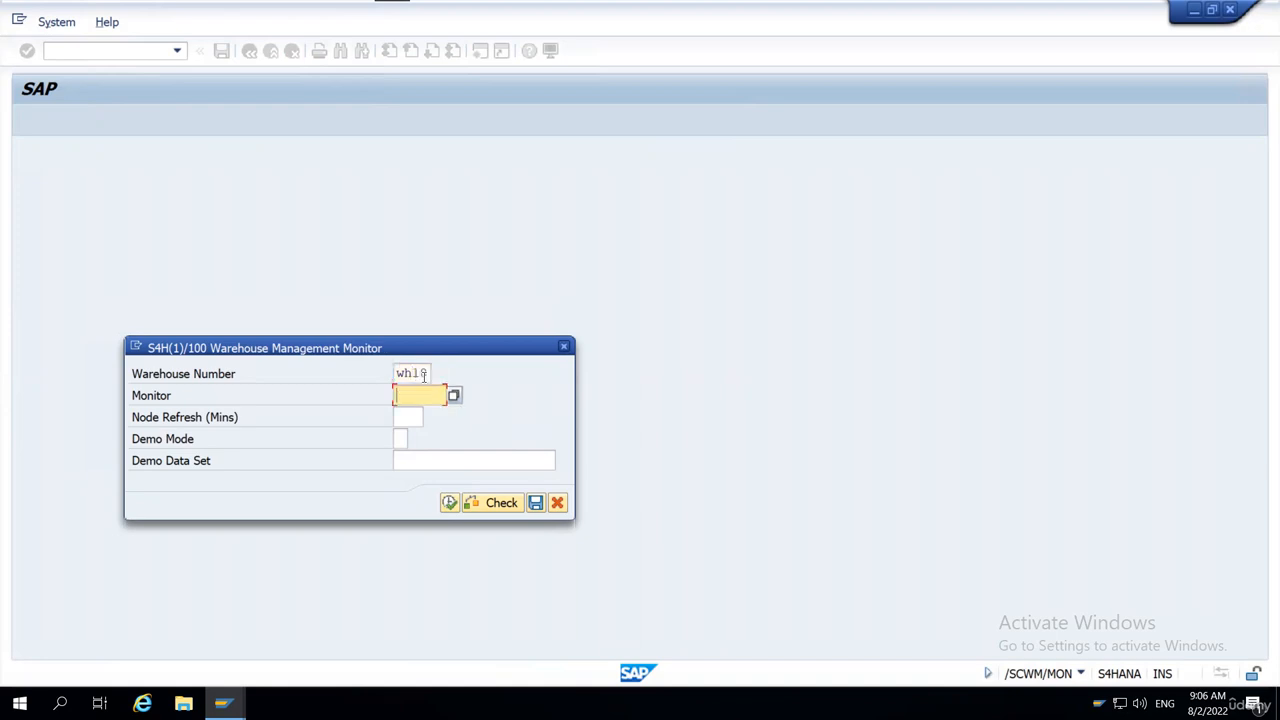
key(Tab)
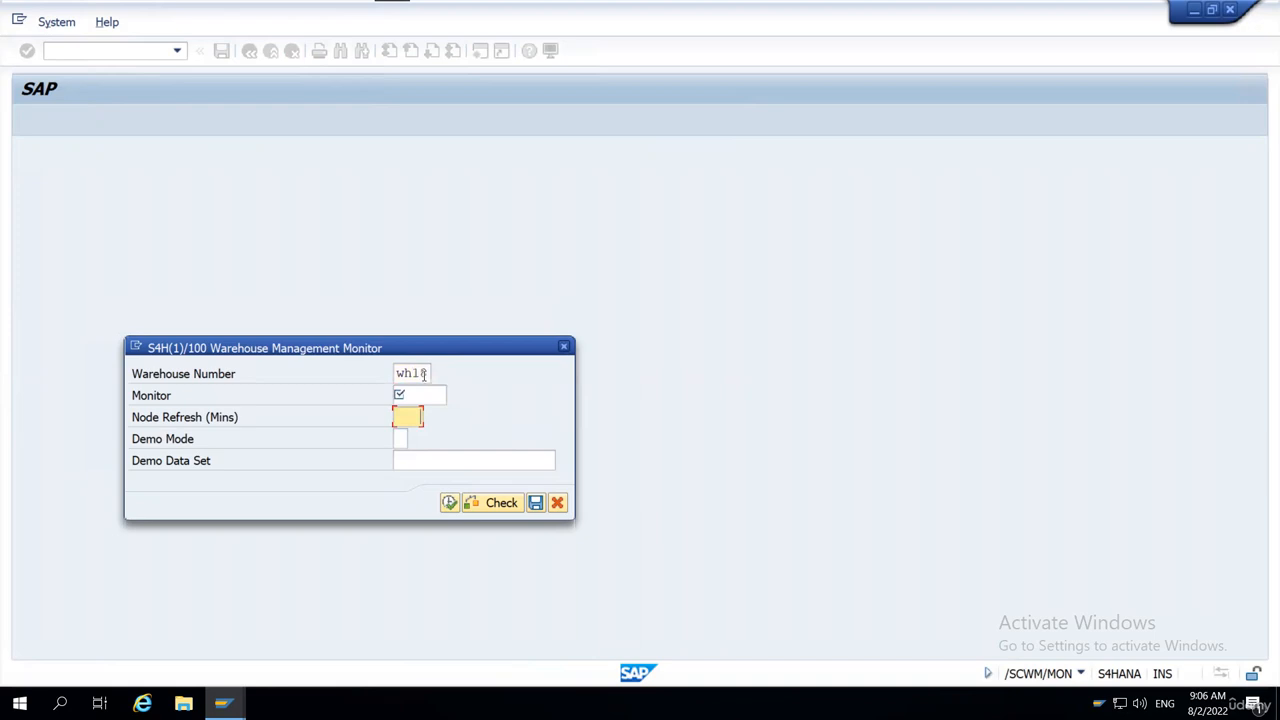
click(416, 395)
text(sap)
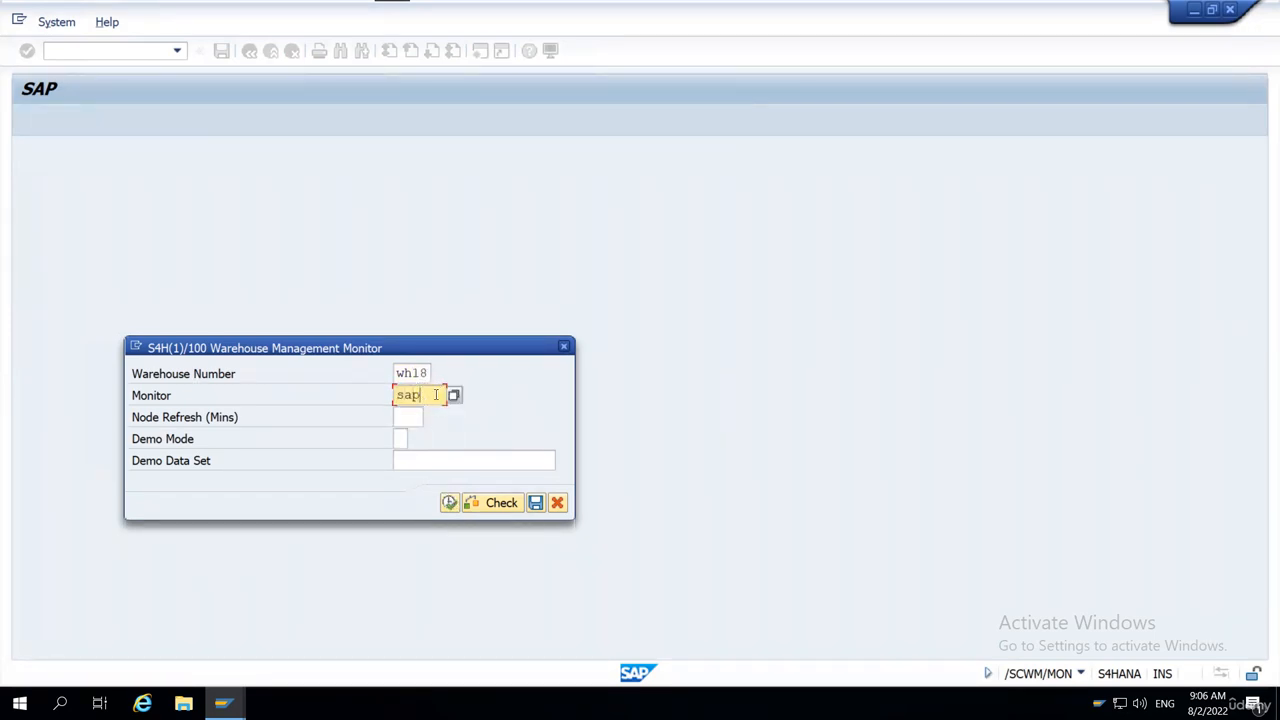
drag(434, 396, 385, 400)
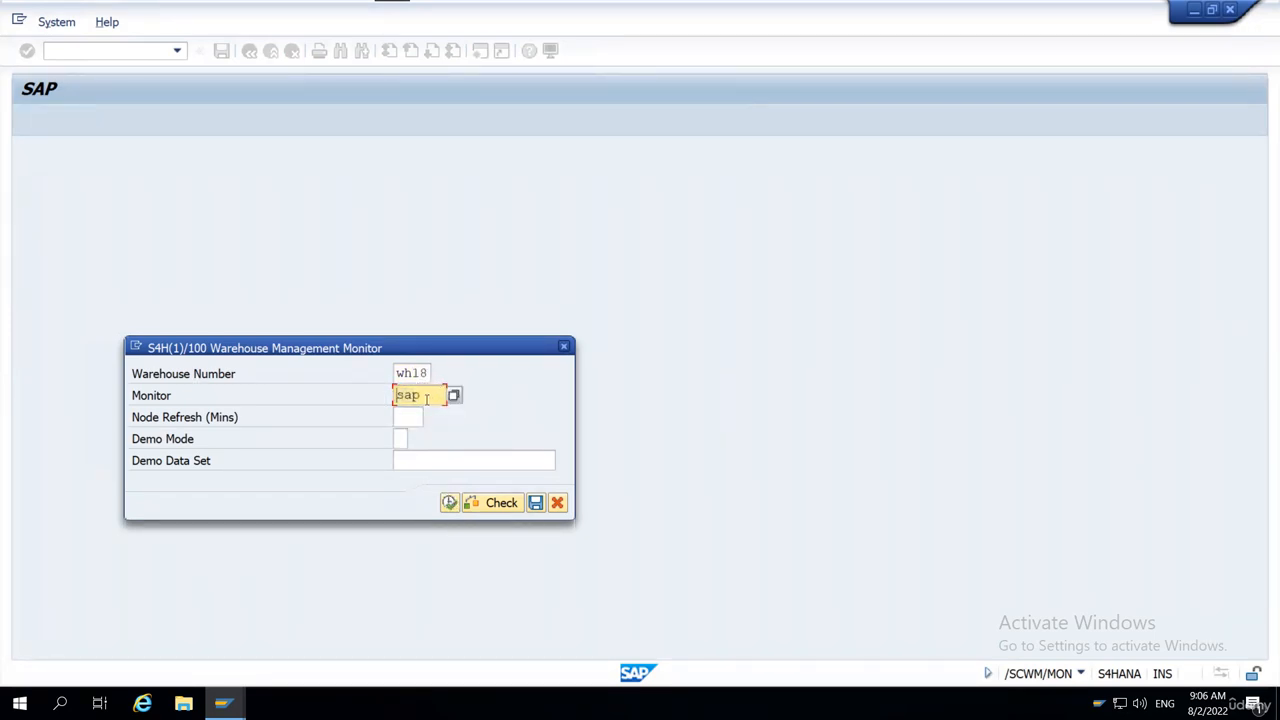
click(449, 502)
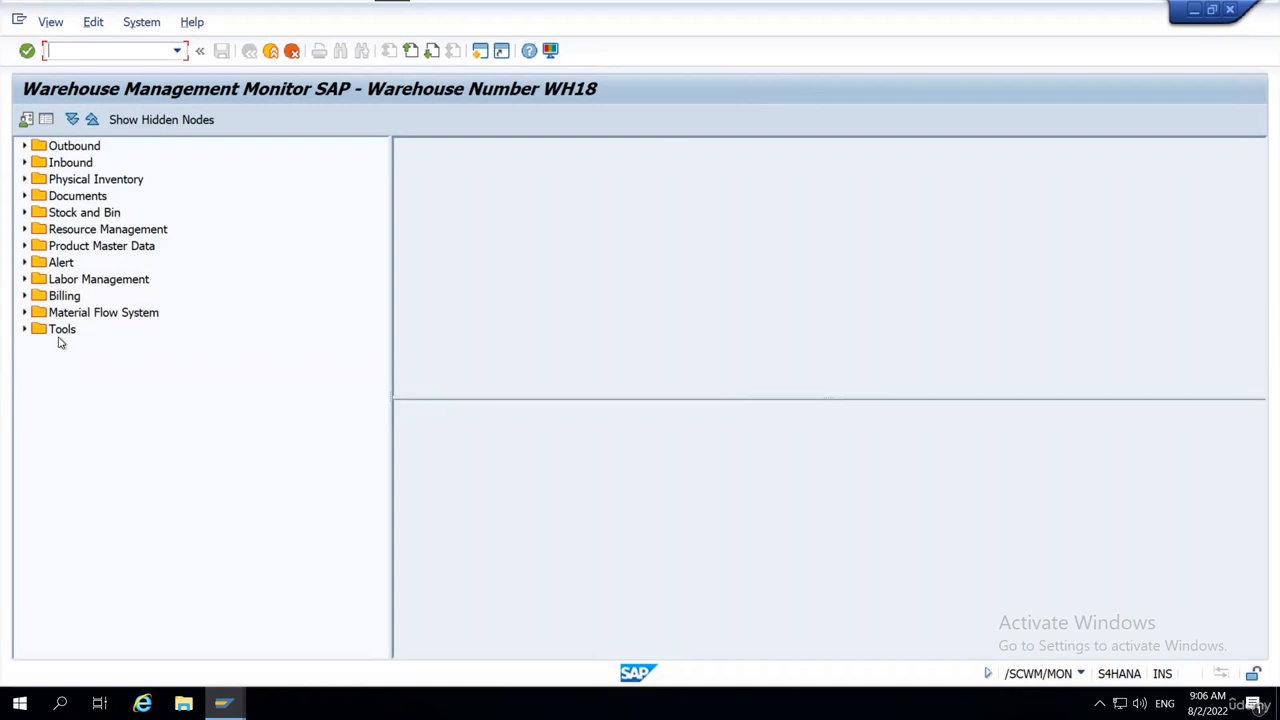
Open the selection criteria for the Warehouse Attribute node under Product Master Data.
click(97, 248)
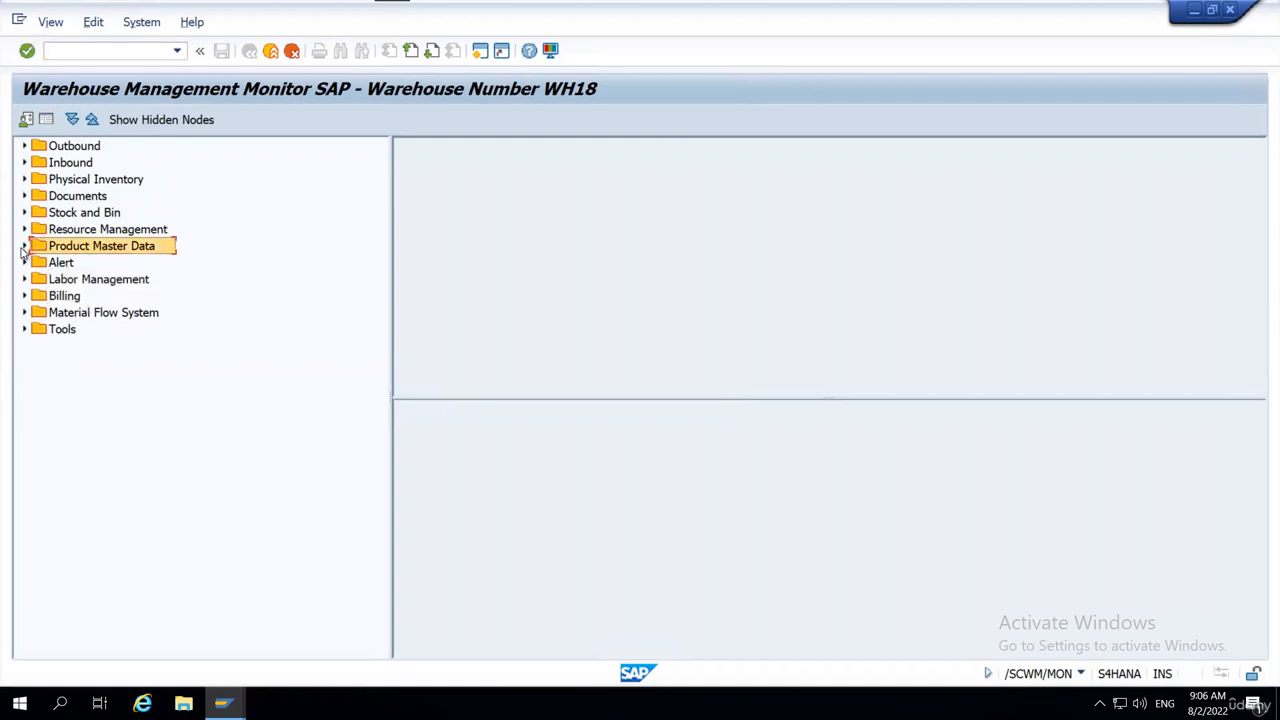
click(24, 246)
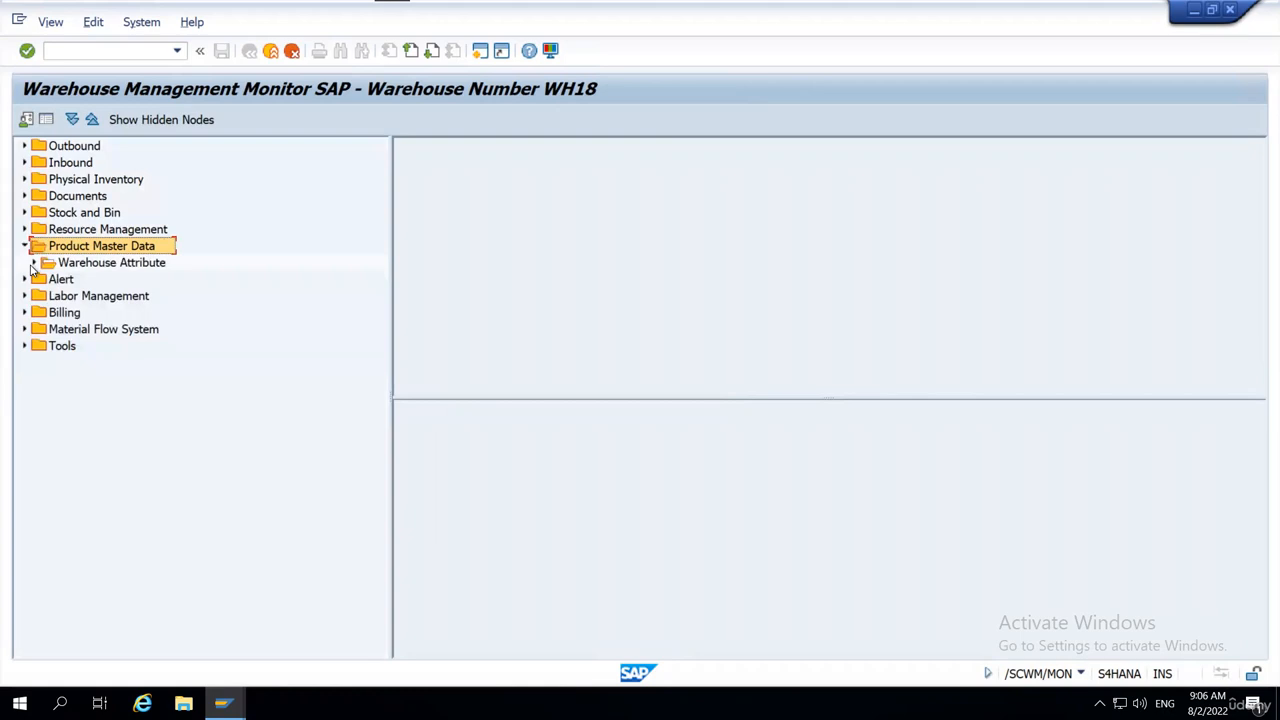
click(33, 263)
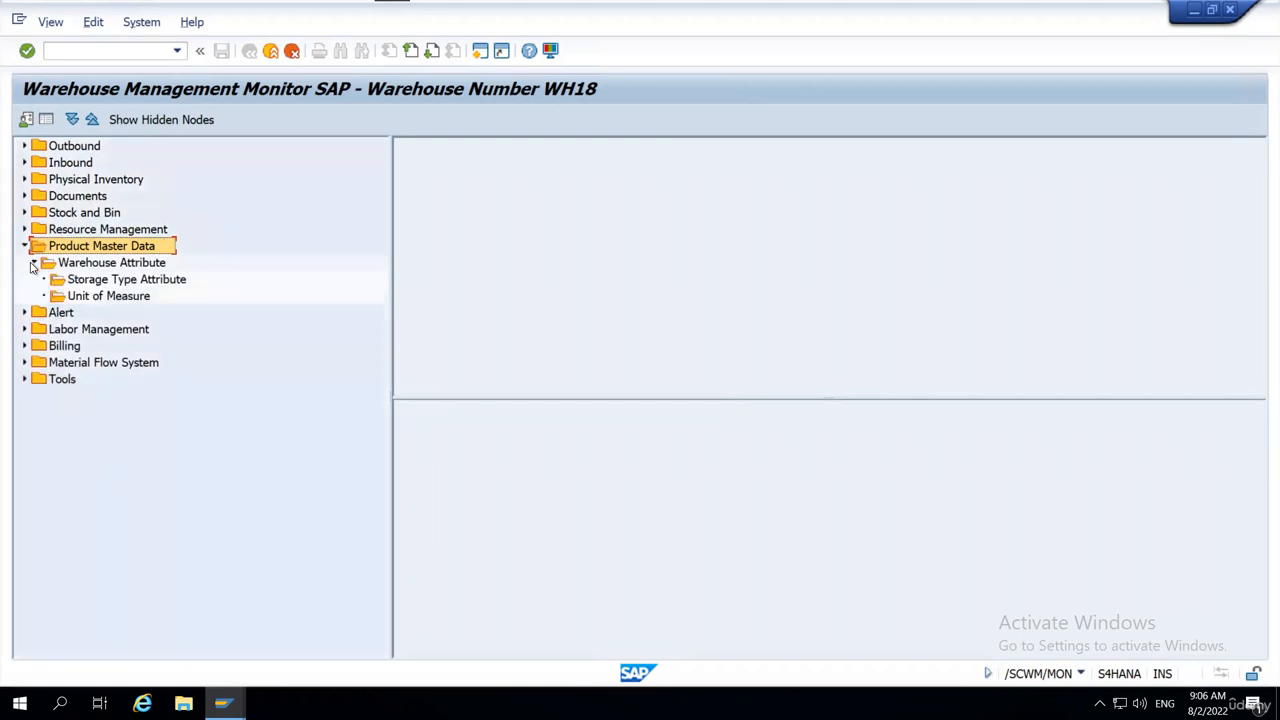
click(124, 266)
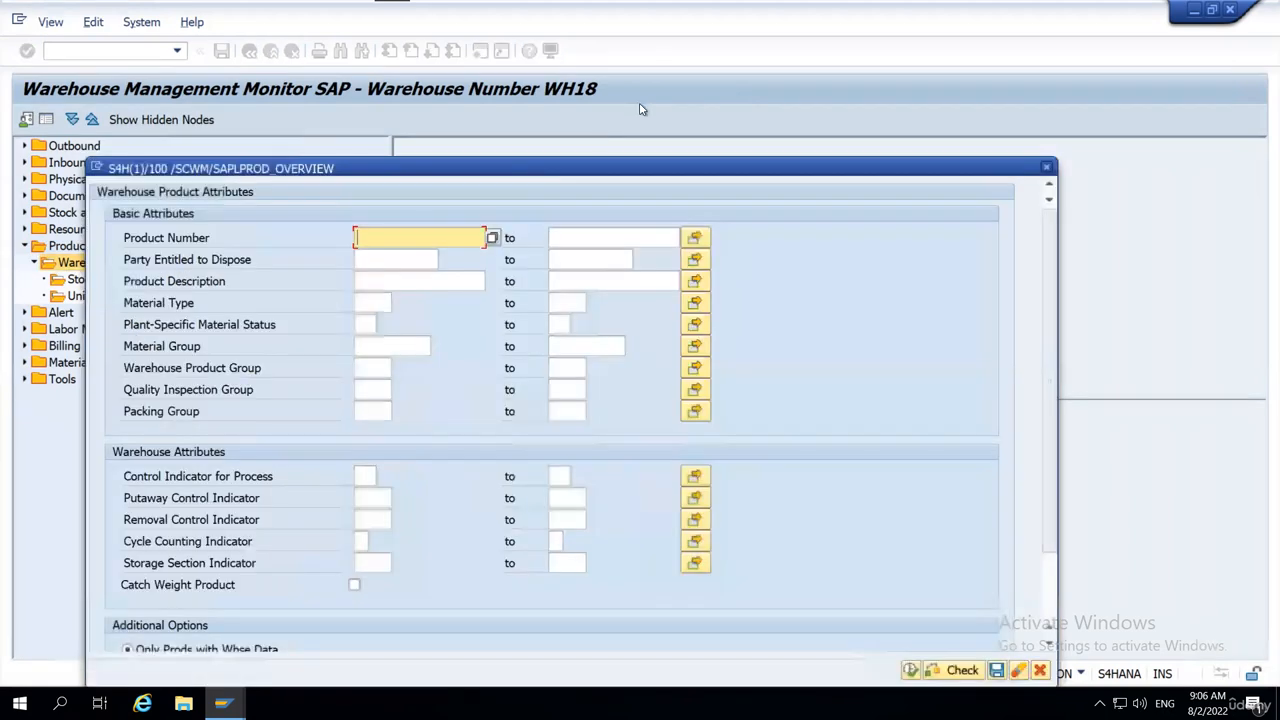
drag(540, 171, 641, 106)
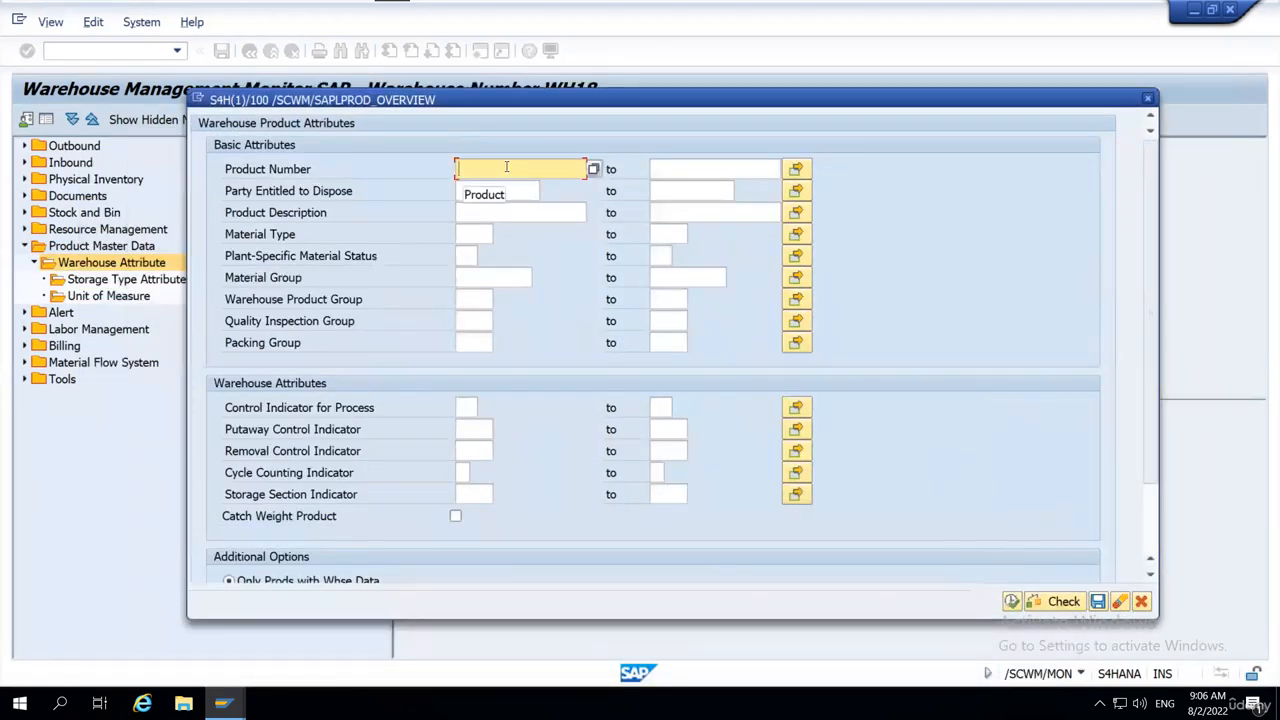
List the warehouse attributes for product numbers mat01 to mat02 with the All Products option.
text(ma)
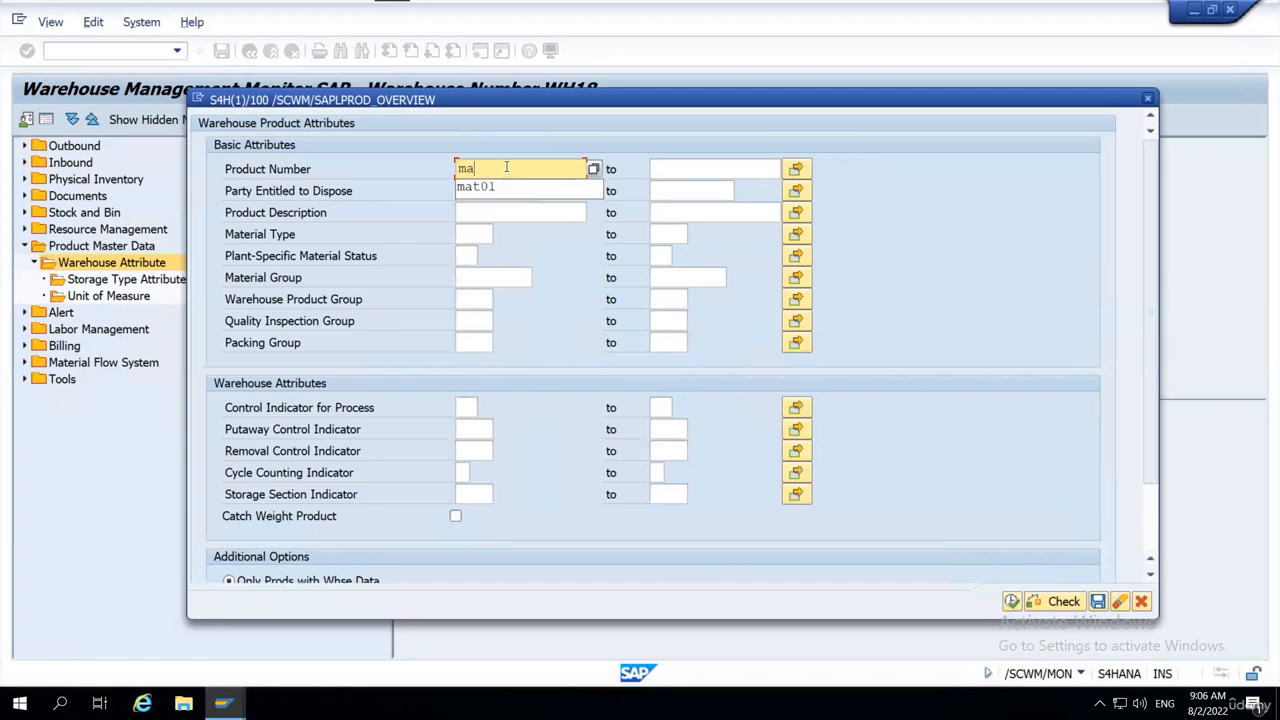
text(t01)
click(704, 167)
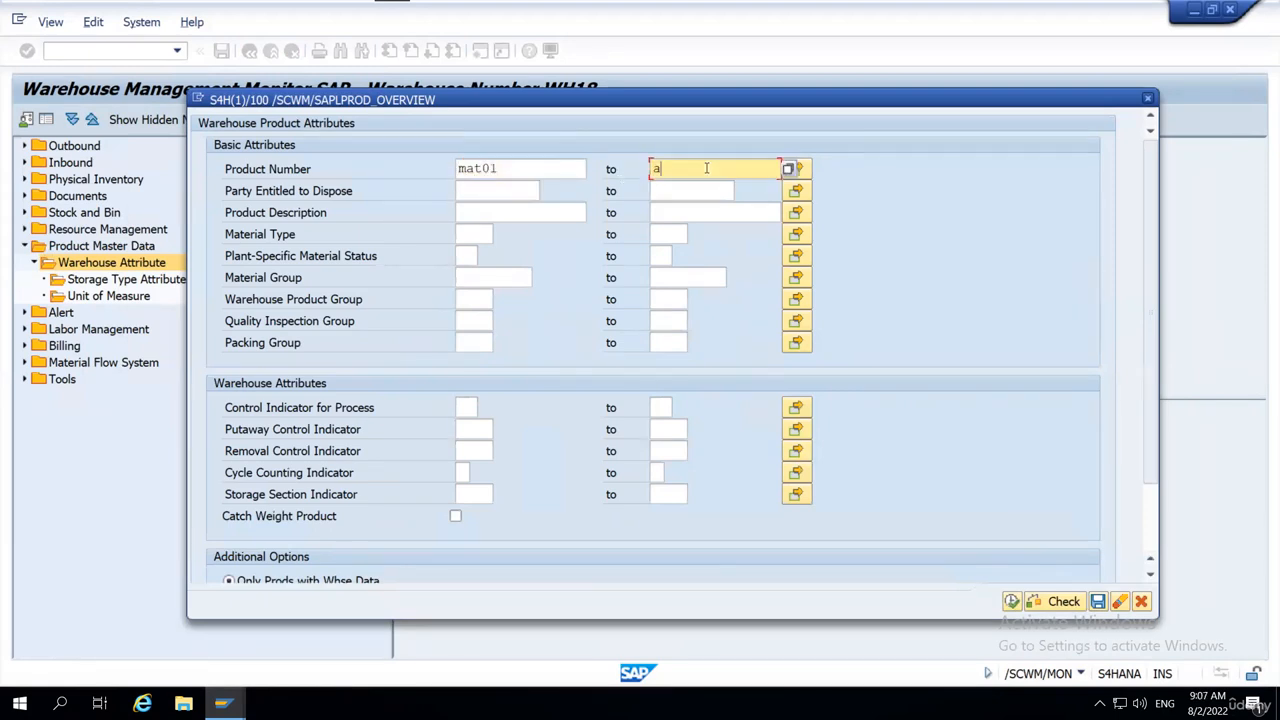
text(ma)
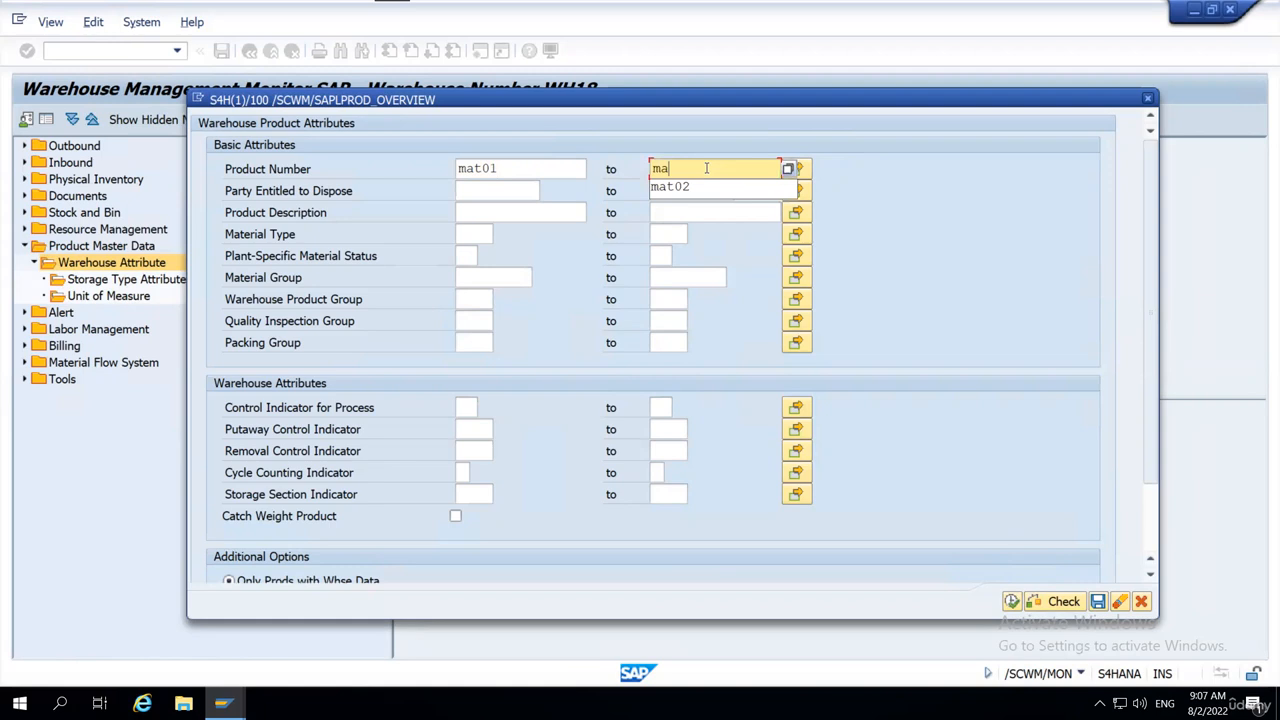
key(Down)
key(Return)
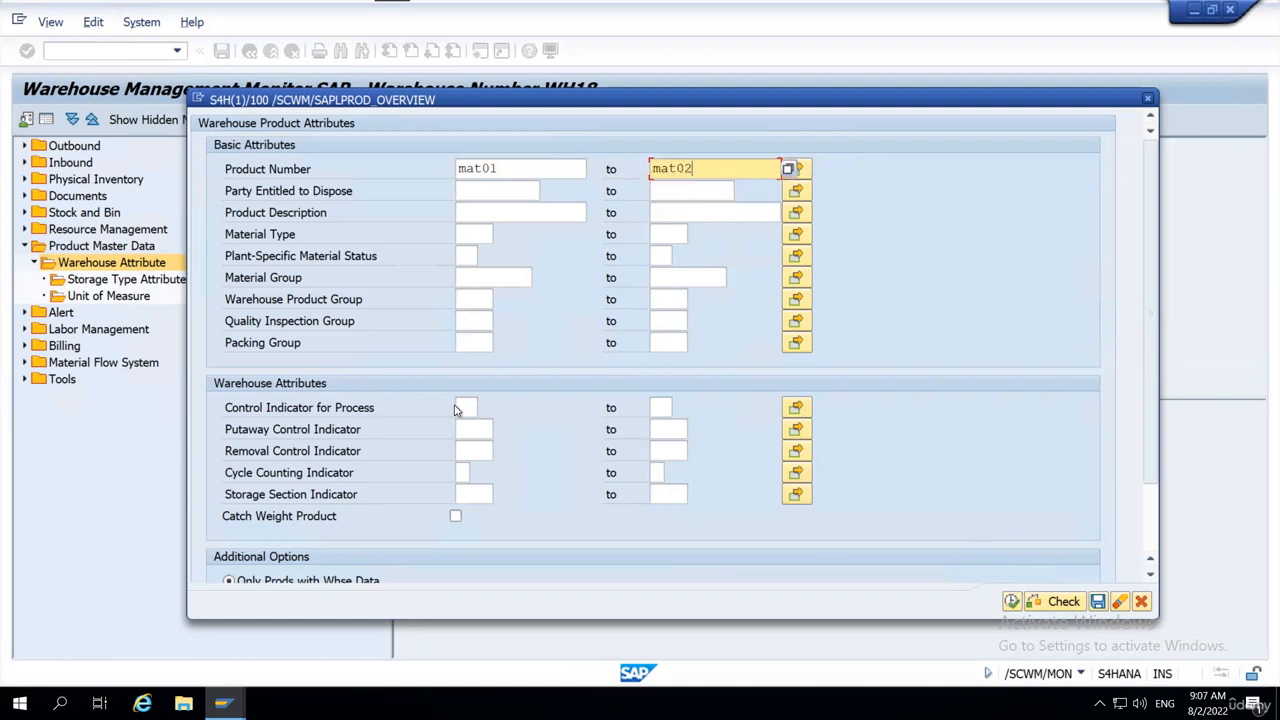
scroll(457, 414, down, 1)
scroll(457, 414, down, 2)
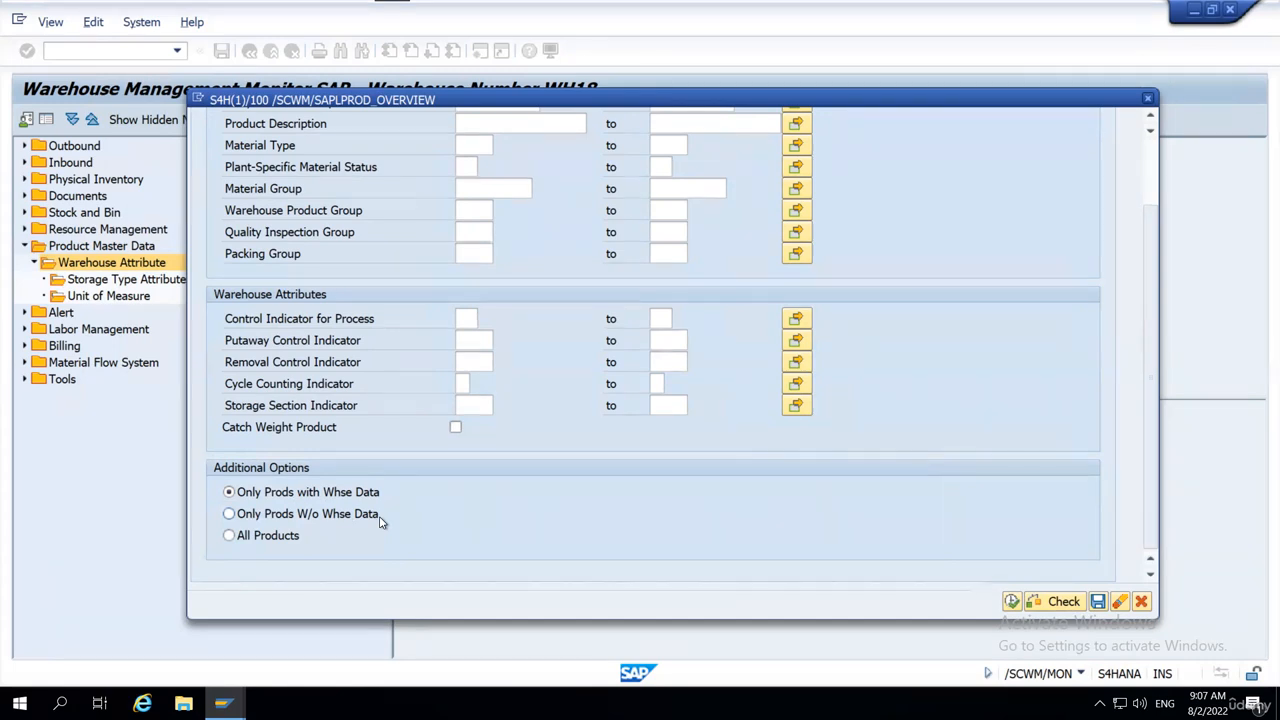
click(230, 536)
click(1012, 601)
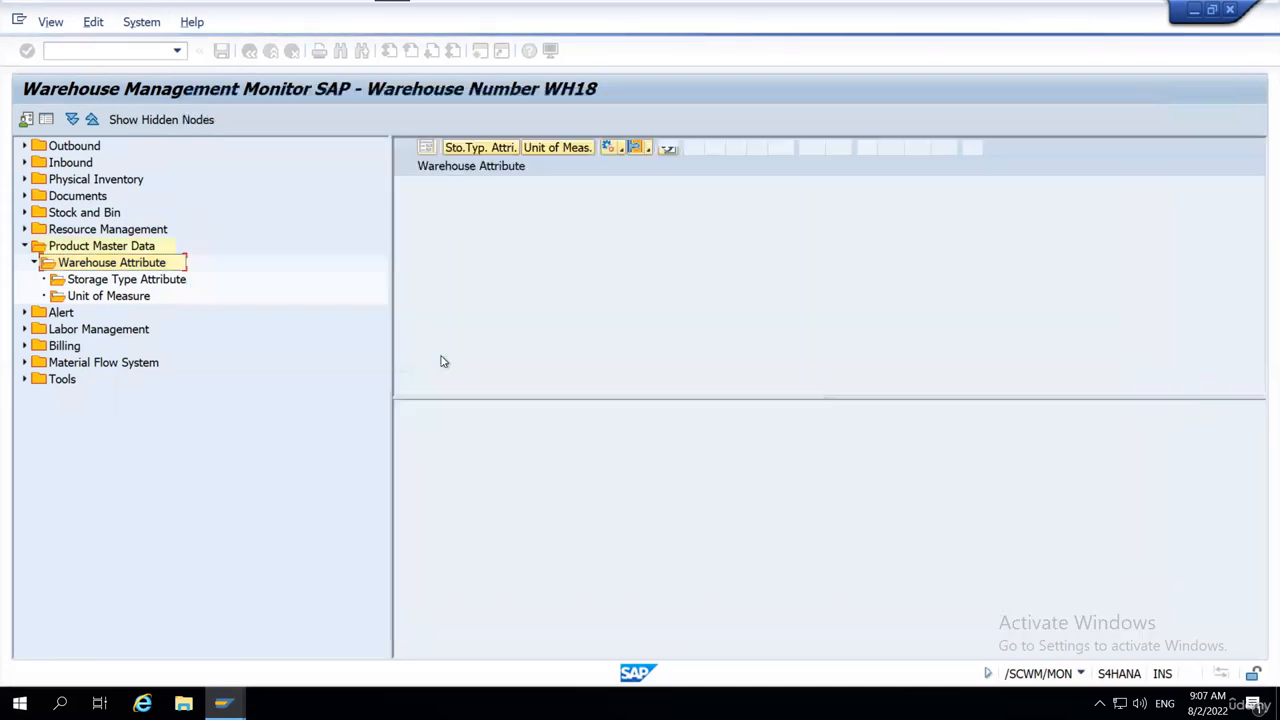
Check in the Wh Data column whether products MAT01 and MAT02 have warehouse data.
drag(405, 204, 407, 221)
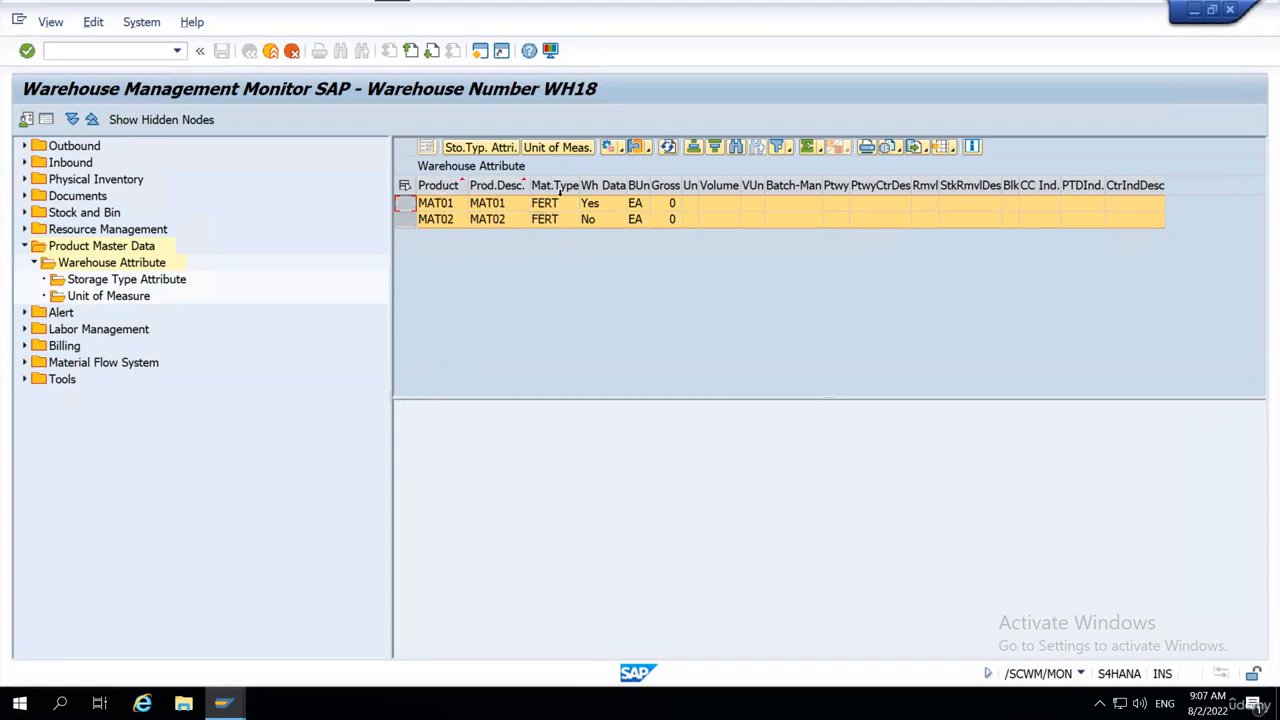
click(604, 187)
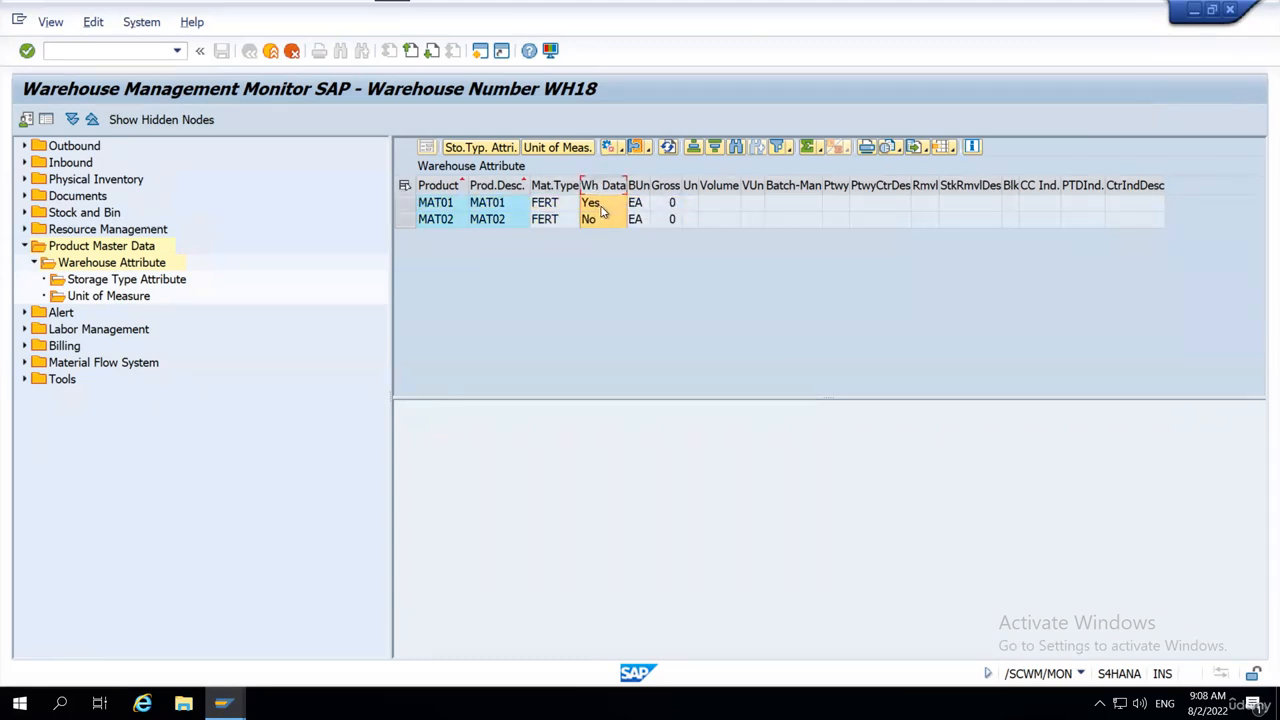
click(601, 204)
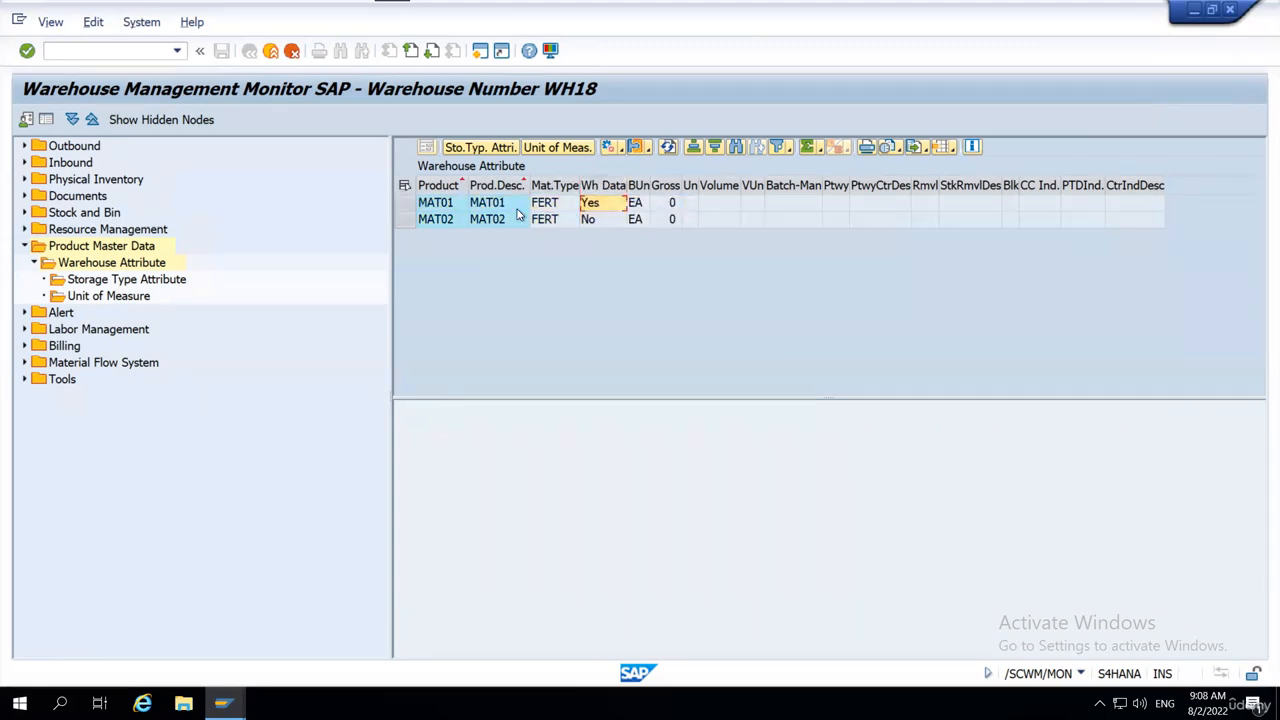
click(599, 222)
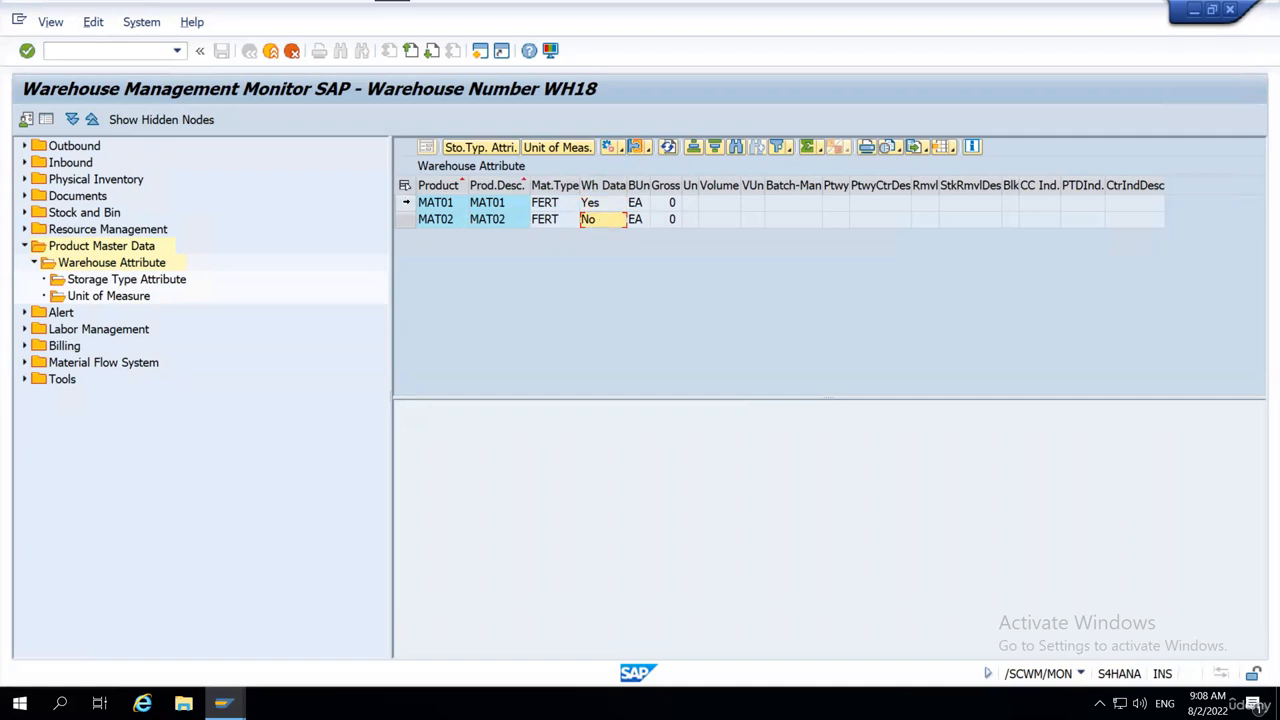
click(400, 203)
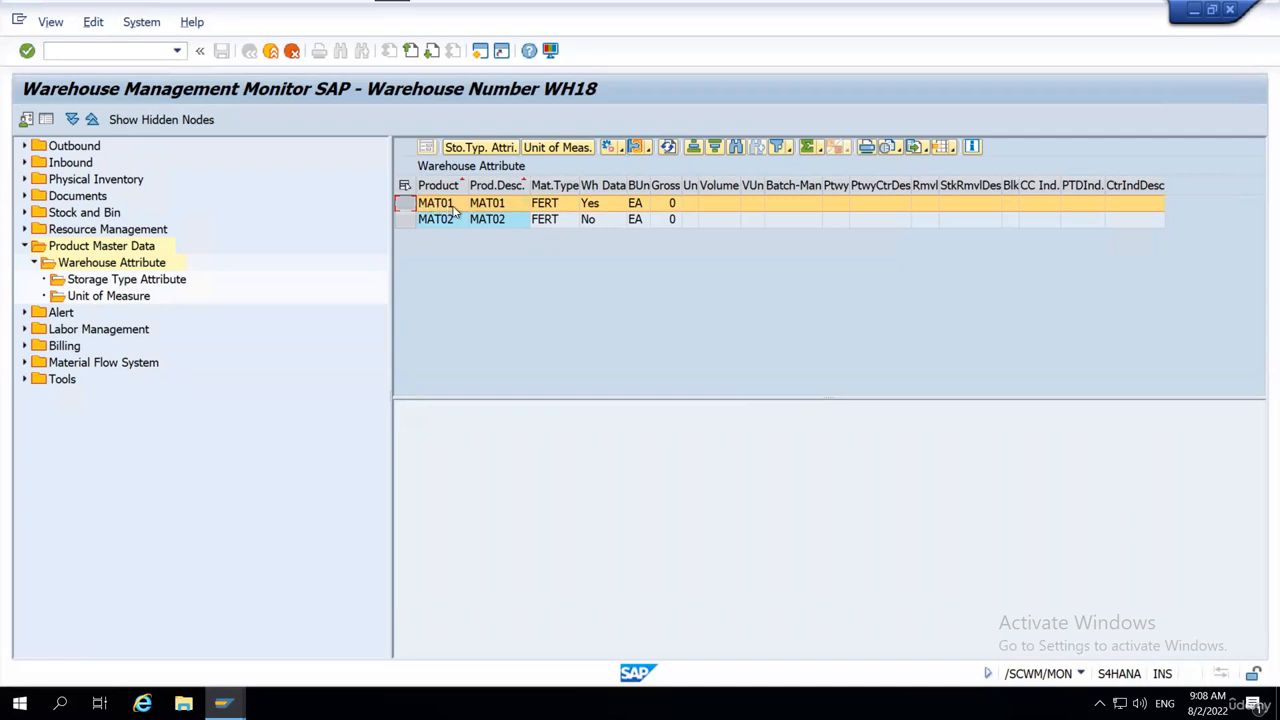
click(442, 206)
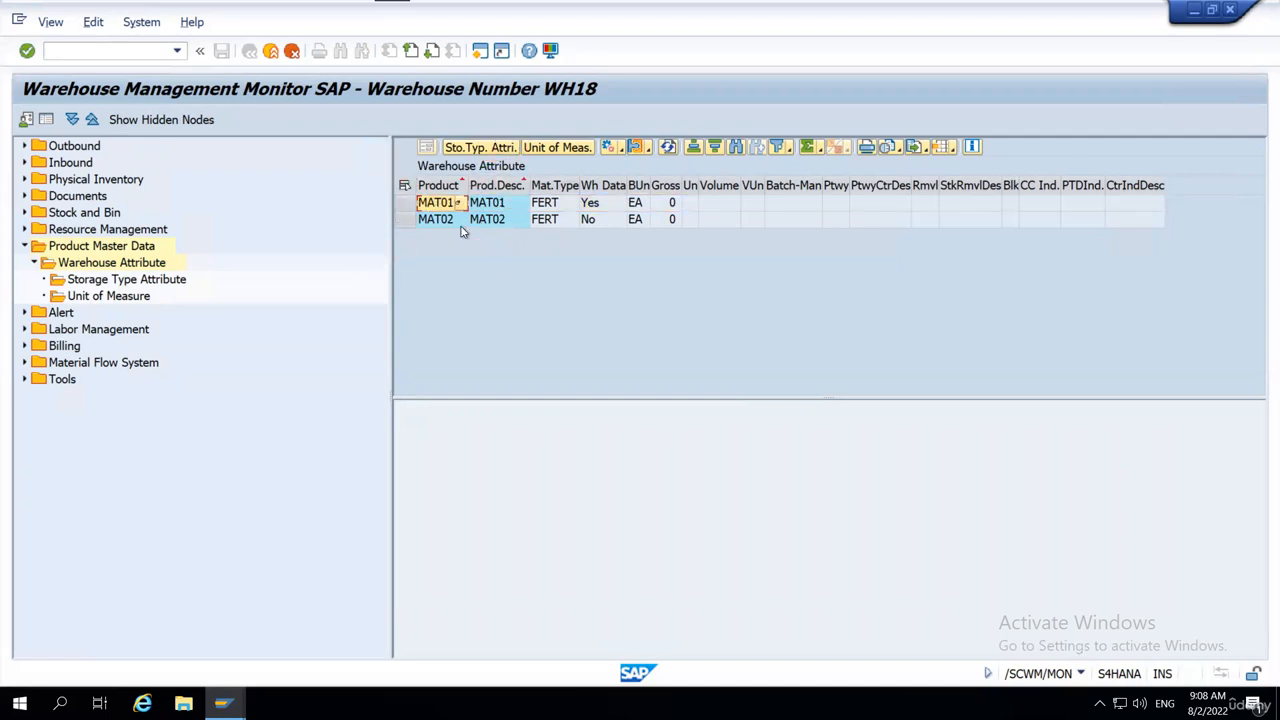
Open the warehouse product transaction /scwm/mat1 in a new session.
click(131, 52)
text(/o/scwm/)
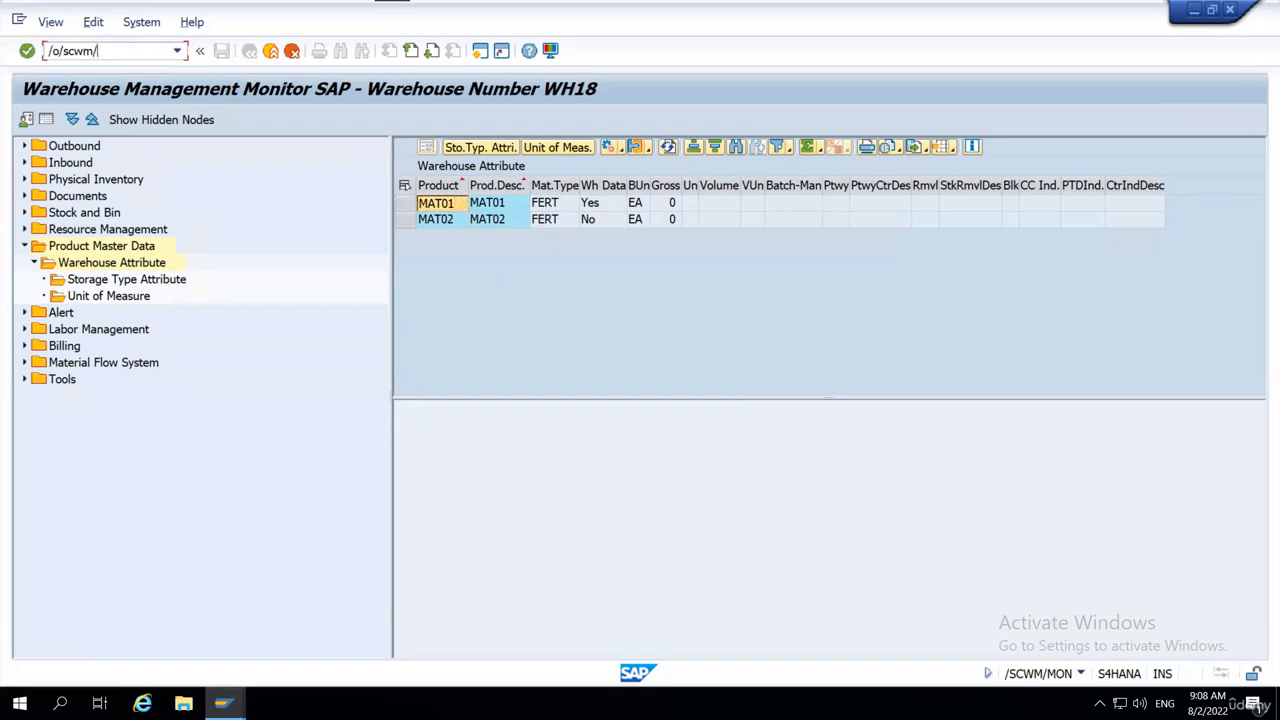
text(mon)
key(Return)
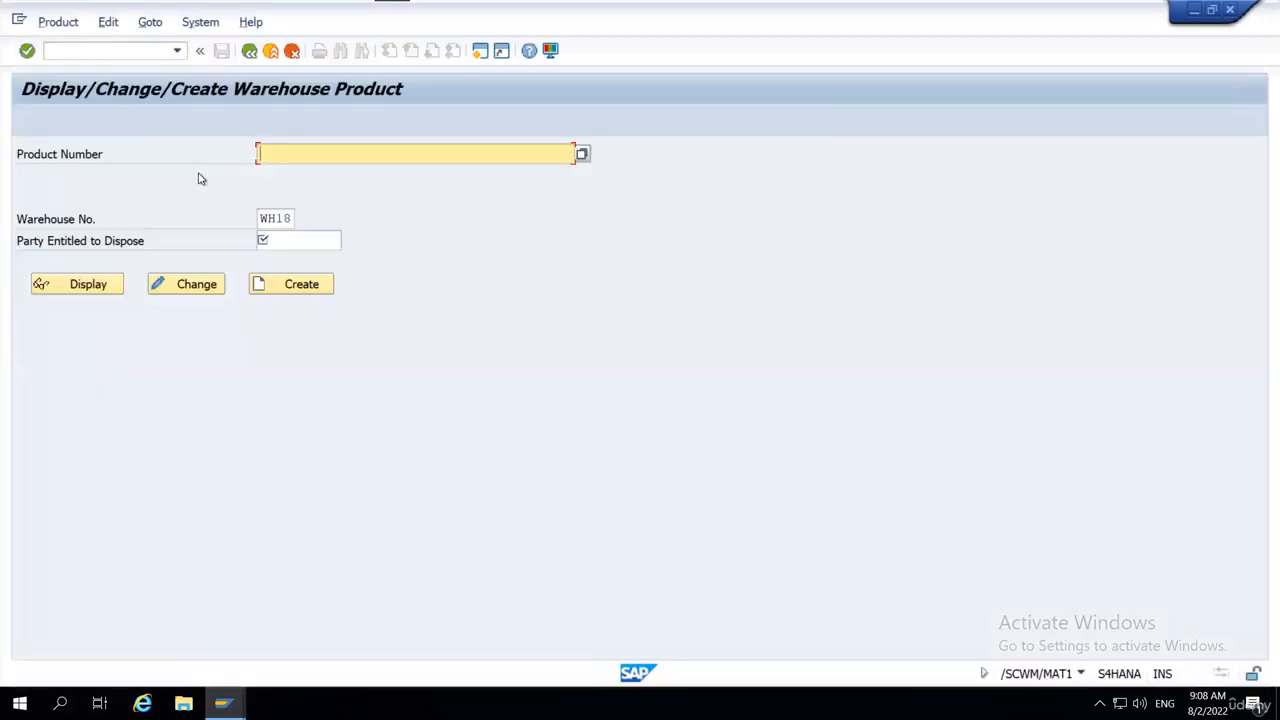
Enter product number MAT01 and the number of the party entitled to dispose for warehouse WH18.
text(MAT01)
key(Return)
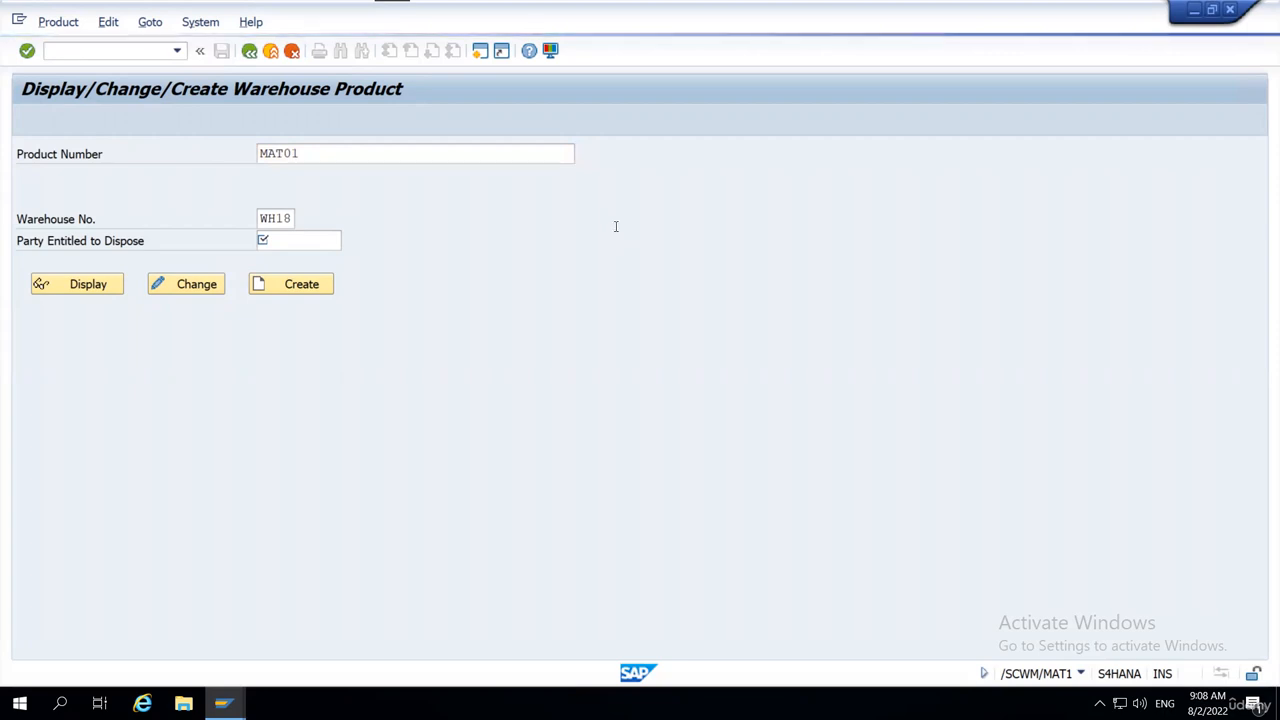
drag(302, 240, 250, 240)
click(324, 237)
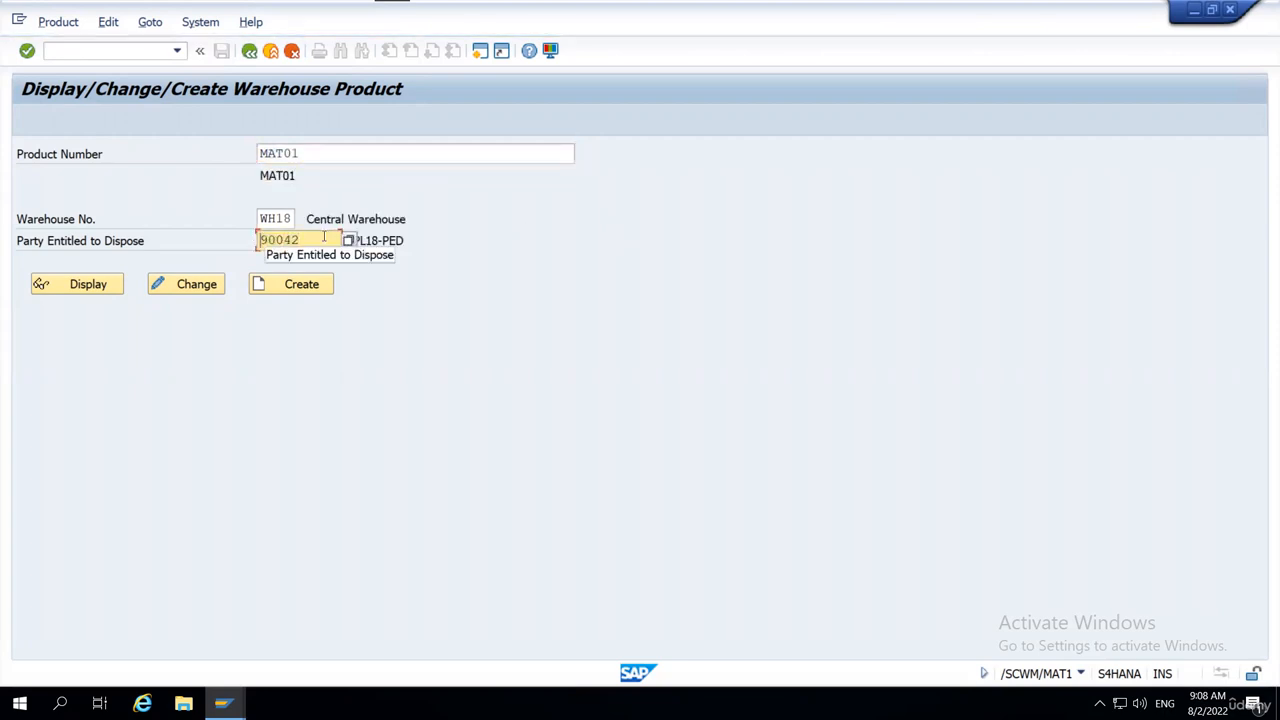
Review the warehouse number and the party entitled to dispose entered for product MAT01.
drag(305, 240, 252, 241)
click(252, 247)
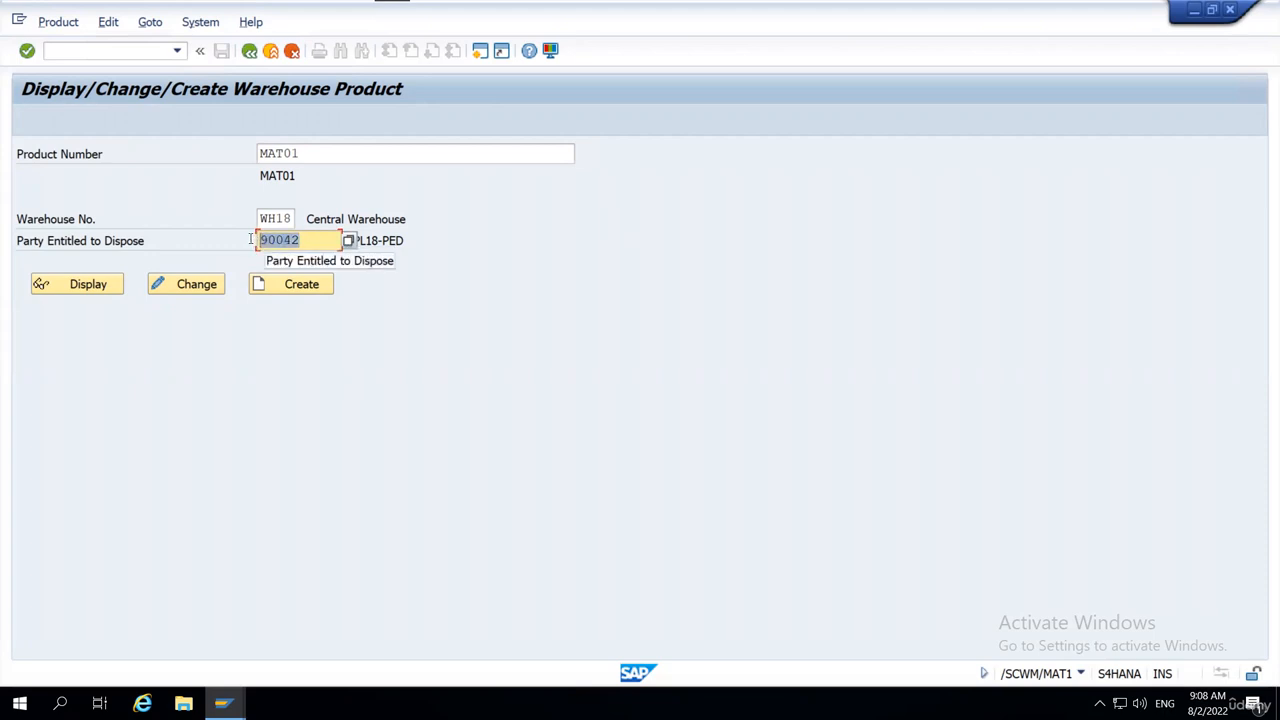
click(252, 245)
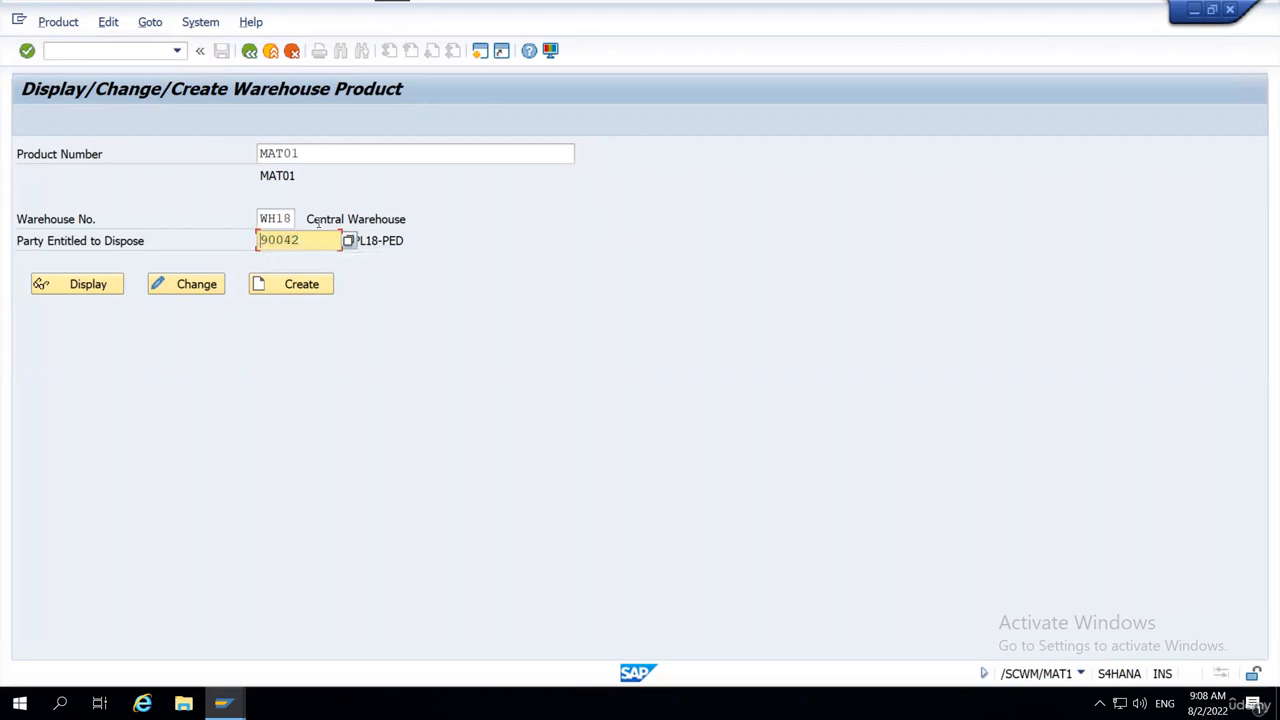
click(264, 217)
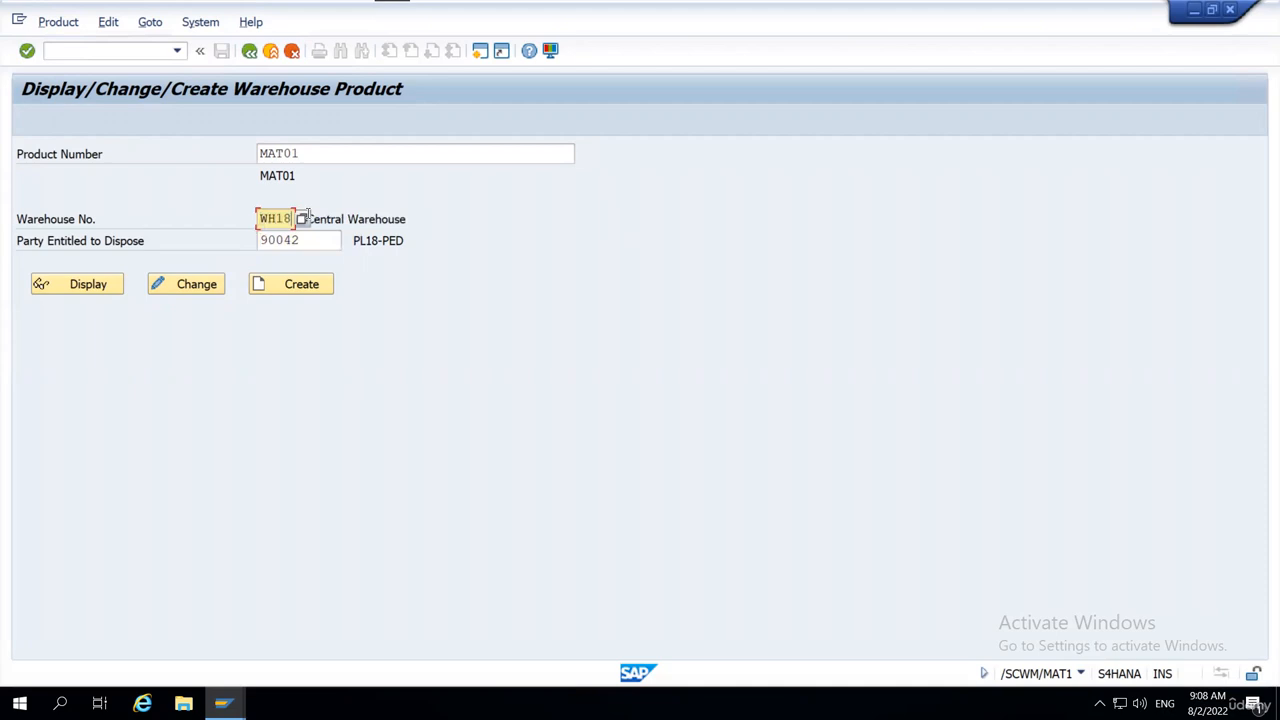
click(676, 233)
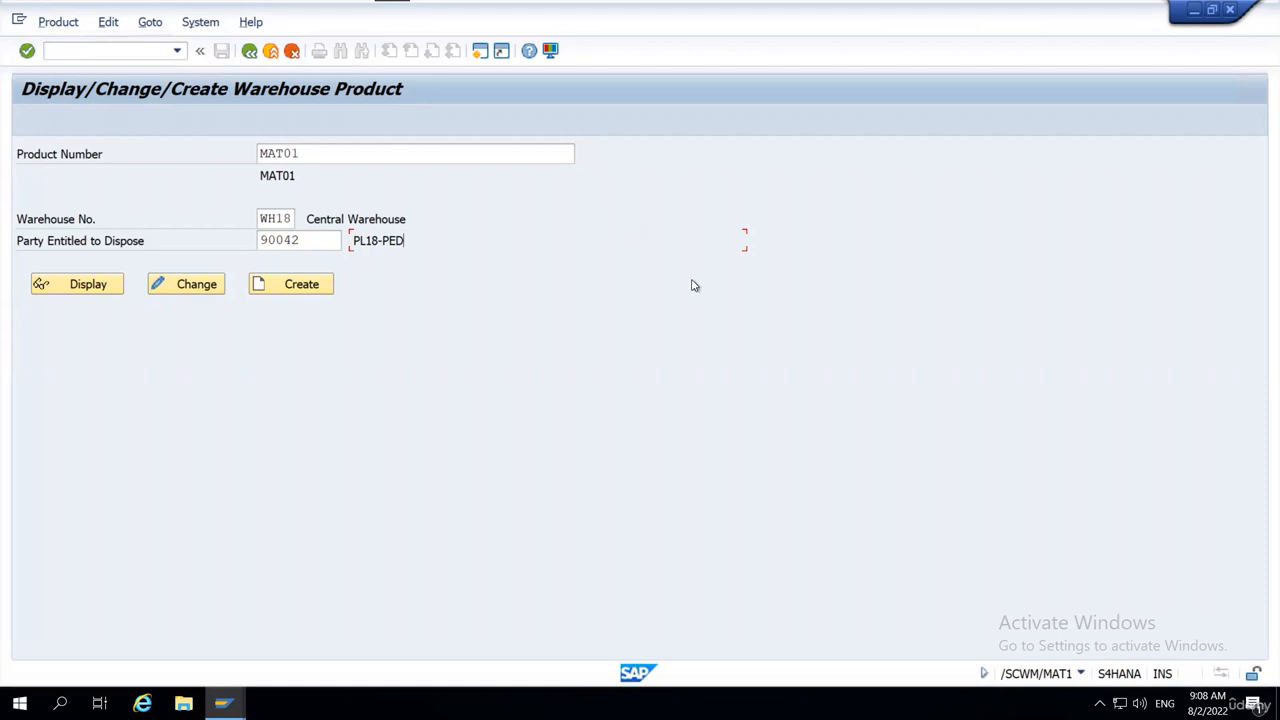
click(312, 241)
double_click(312, 241)
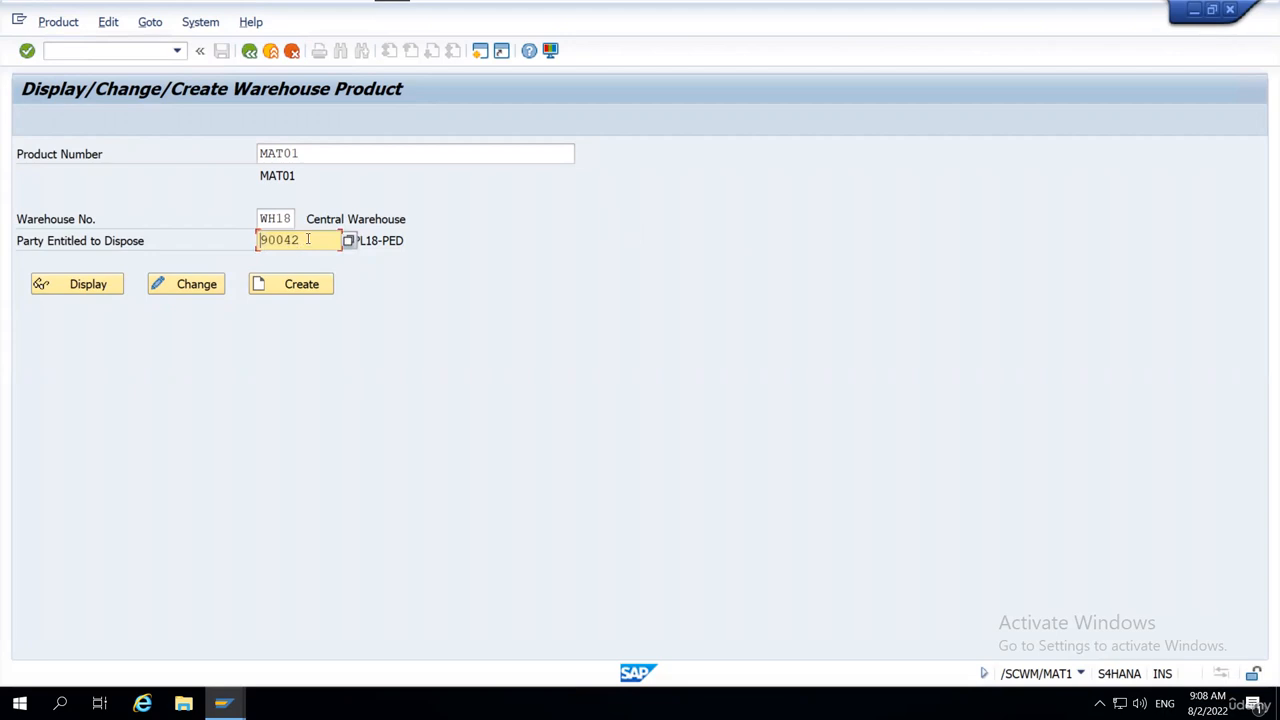
drag(308, 239, 248, 245)
click(260, 241)
click(260, 240)
Open the SAP Reference IMG from the SPRO favorite in a new session.
click(480, 51)
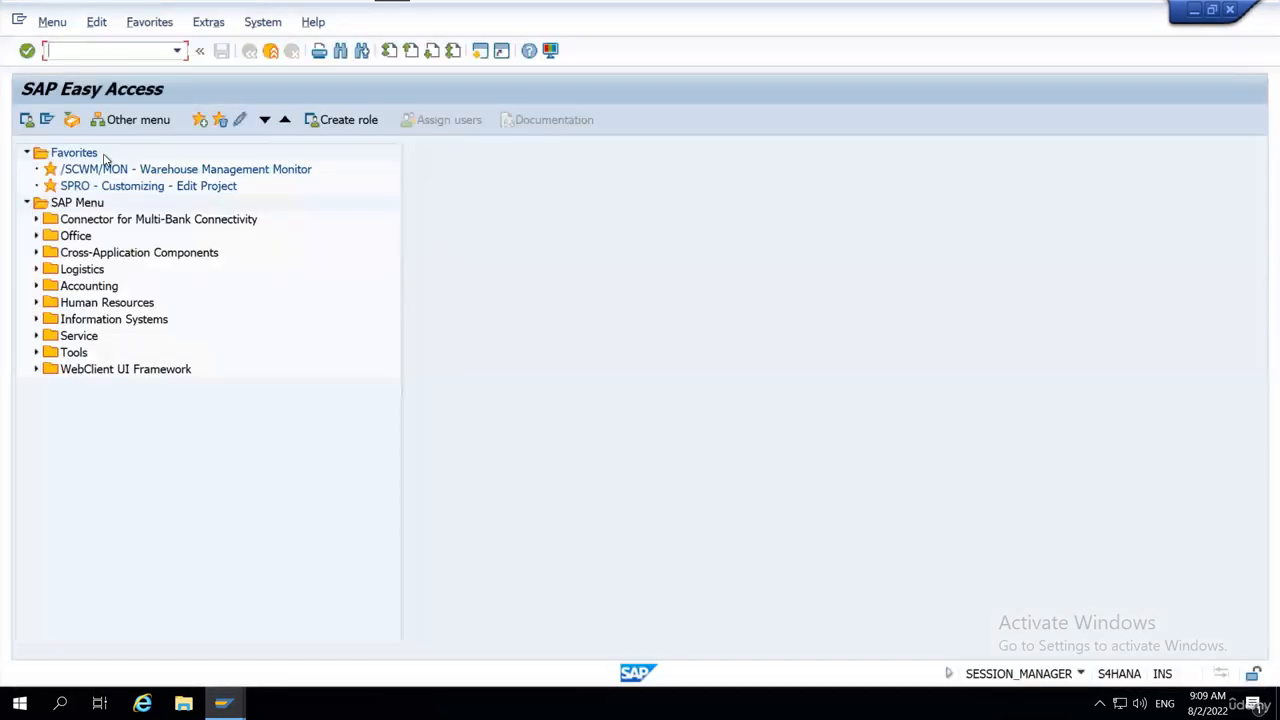
double_click(105, 186)
click(125, 121)
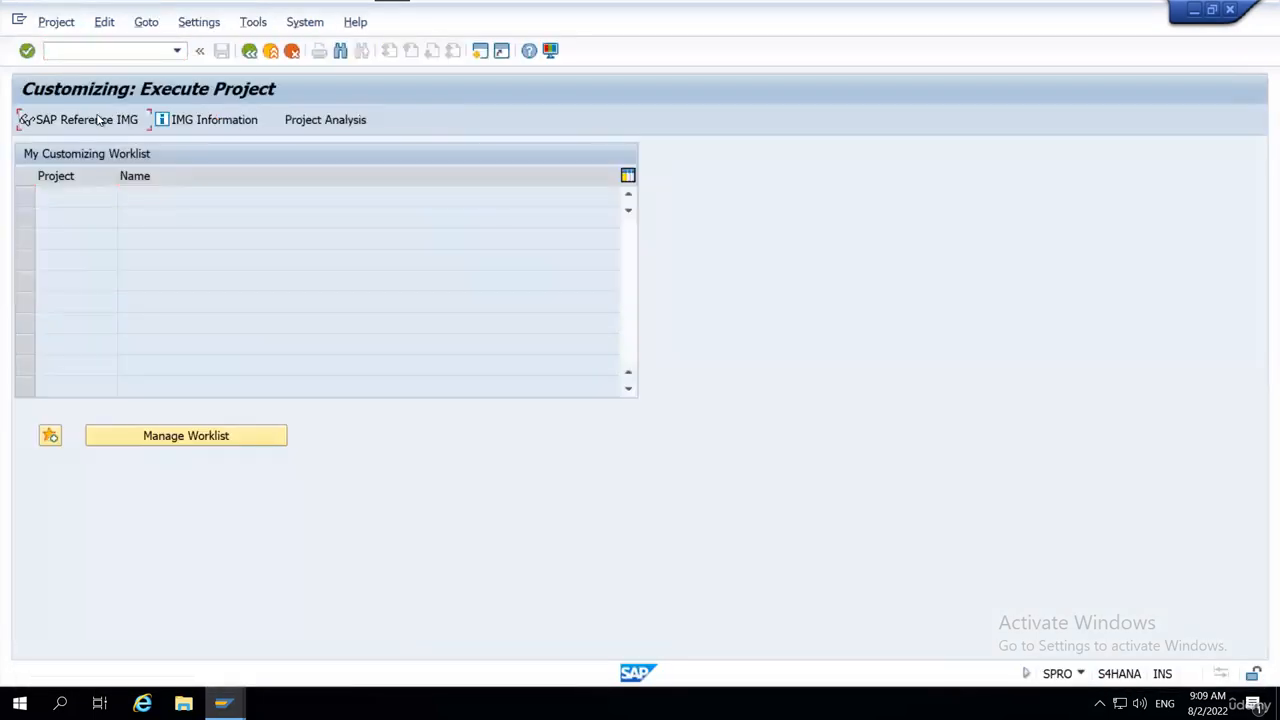
Open Assign Warehouse Numbers under SCM Extended Warehouse Management > Extended Warehouse Management > Master Data for warehouse WH18.
scroll(205, 390, down, 5)
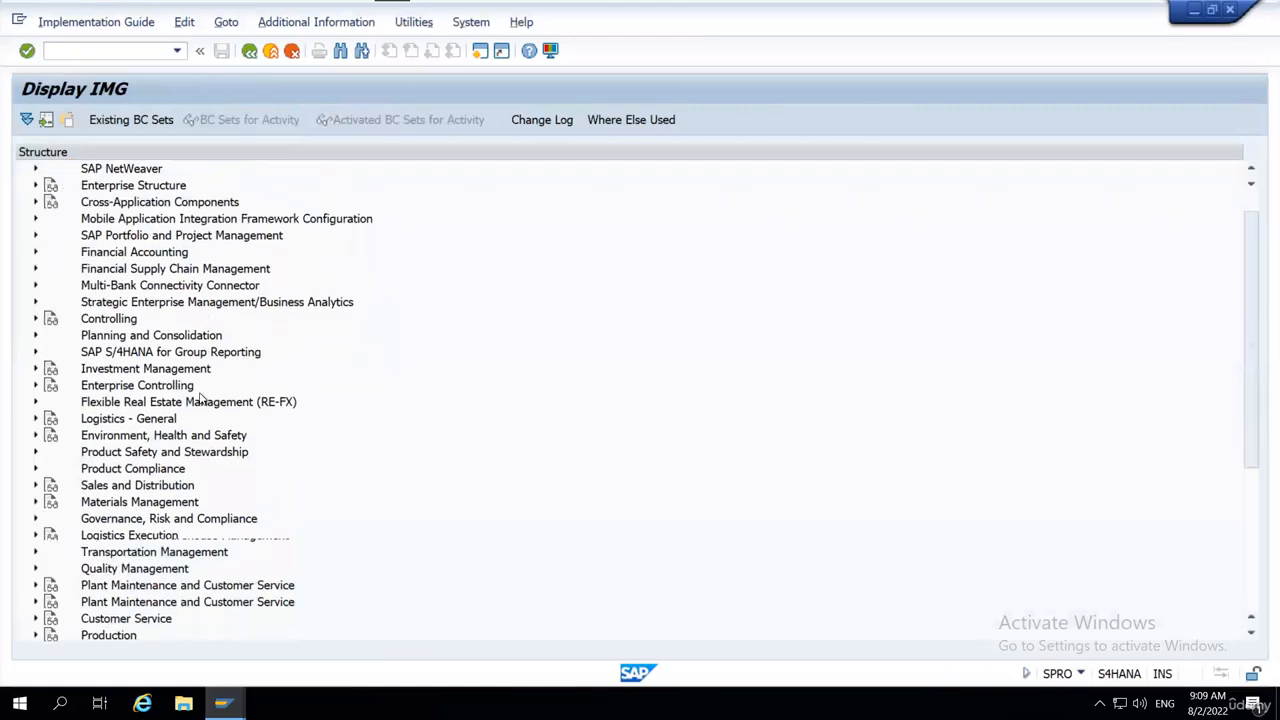
click(180, 388)
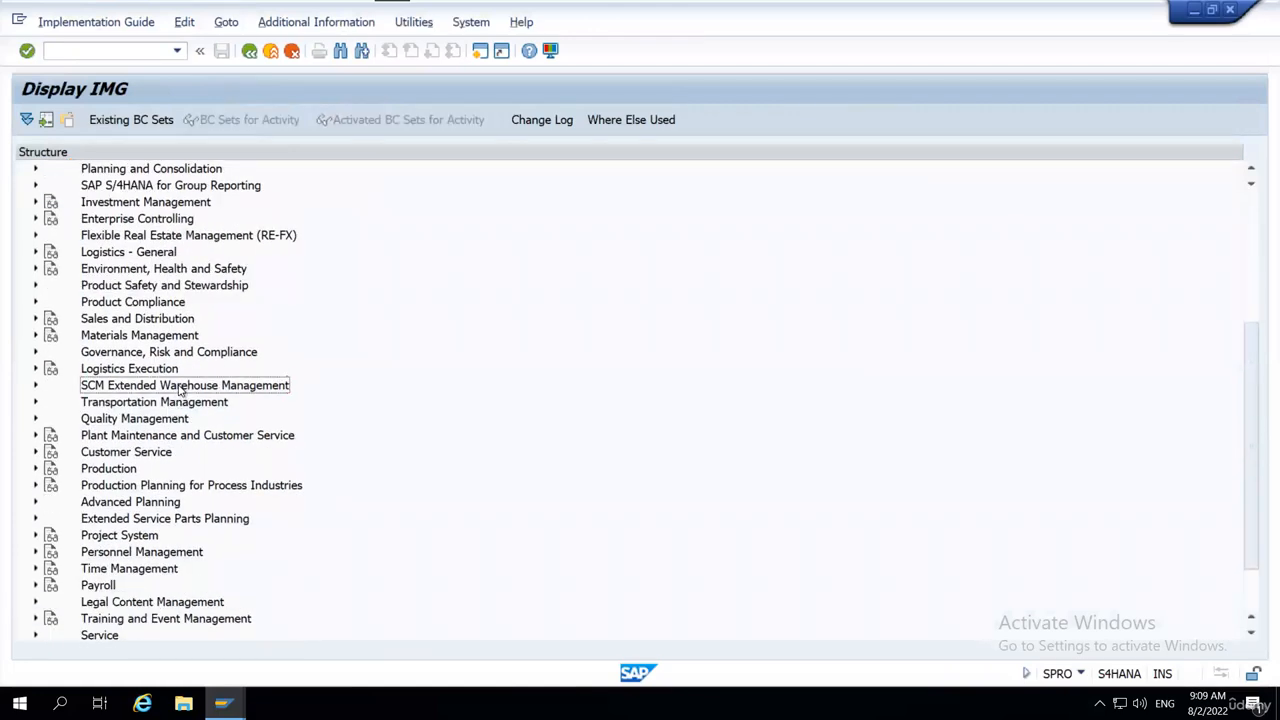
double_click(182, 396)
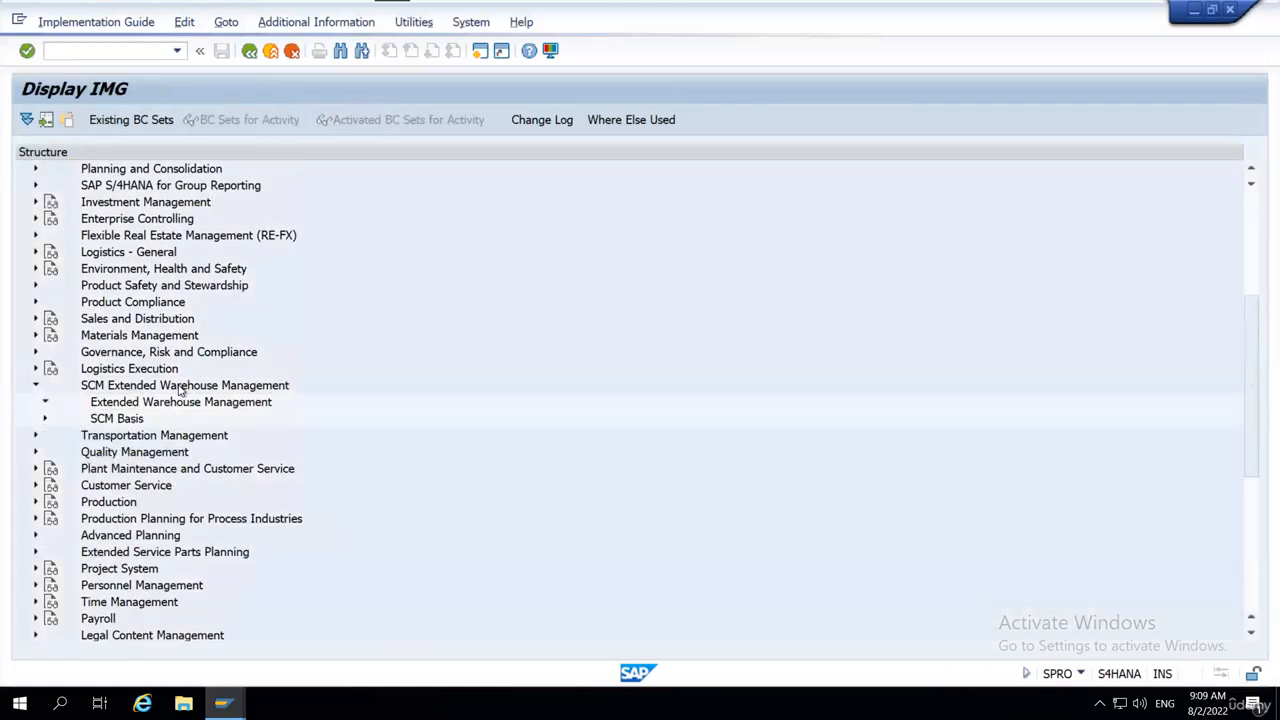
key(Down)
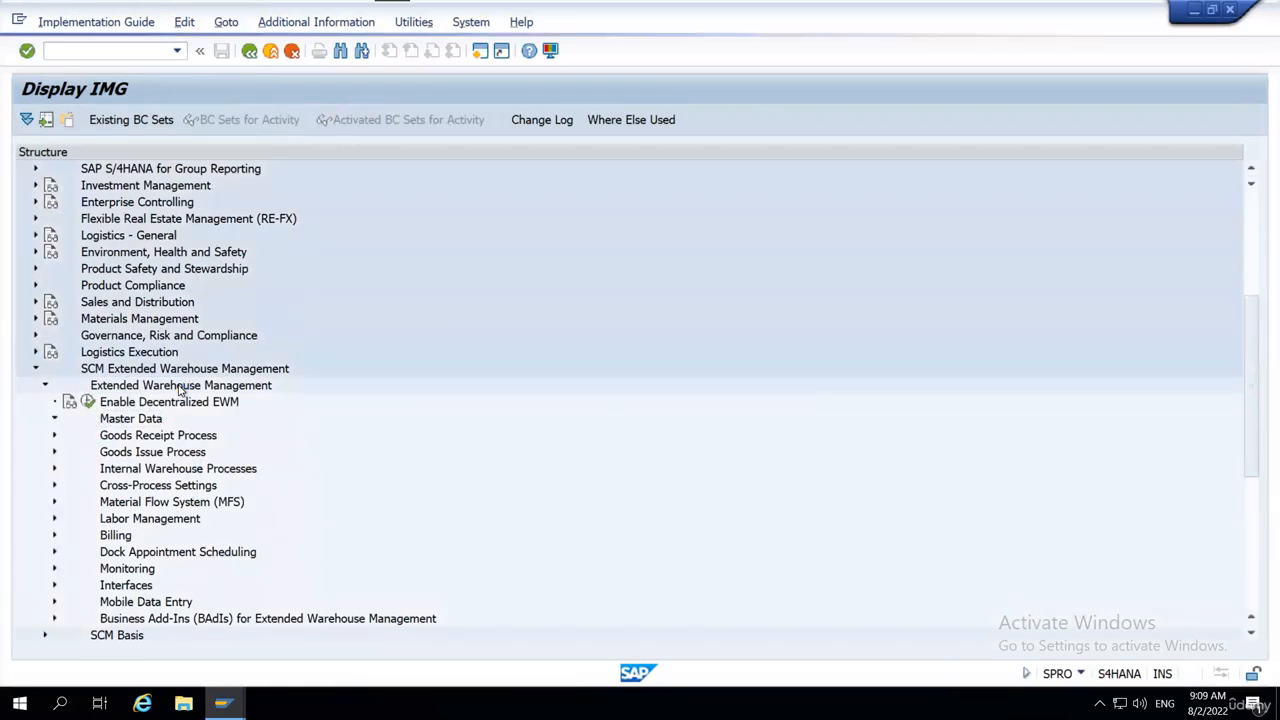
key(Down)
key(Down)
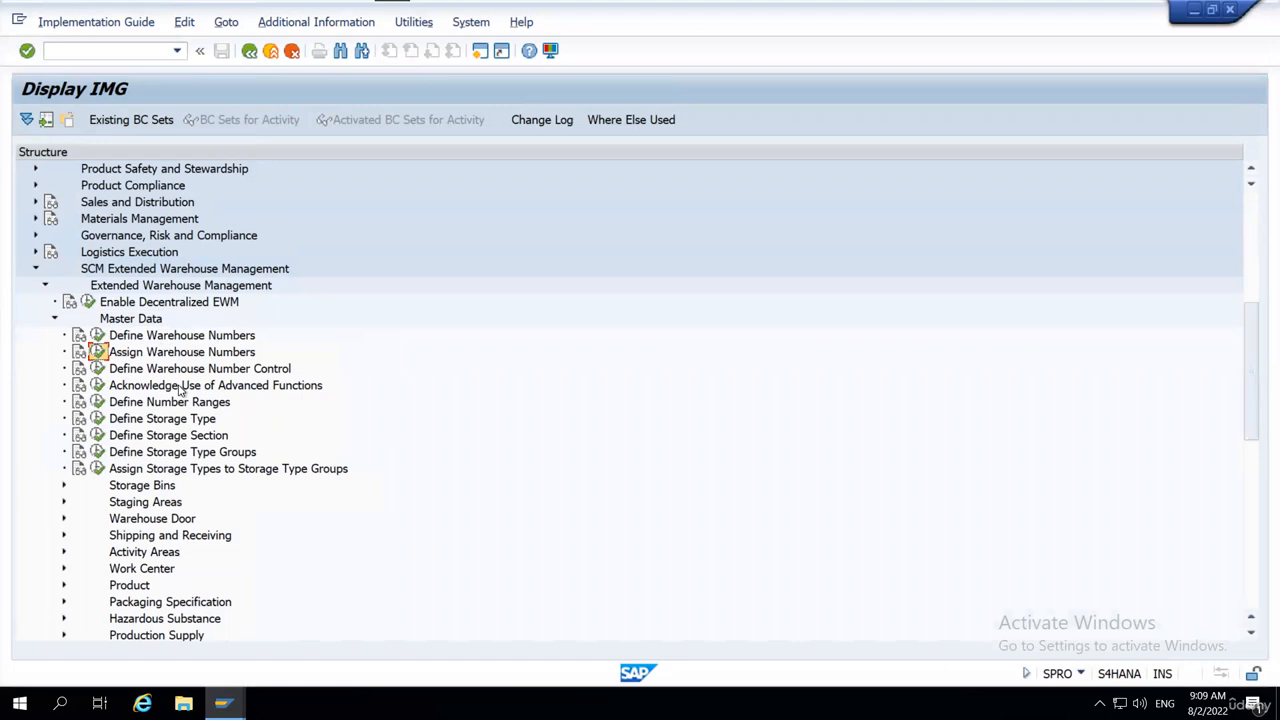
key(Return)
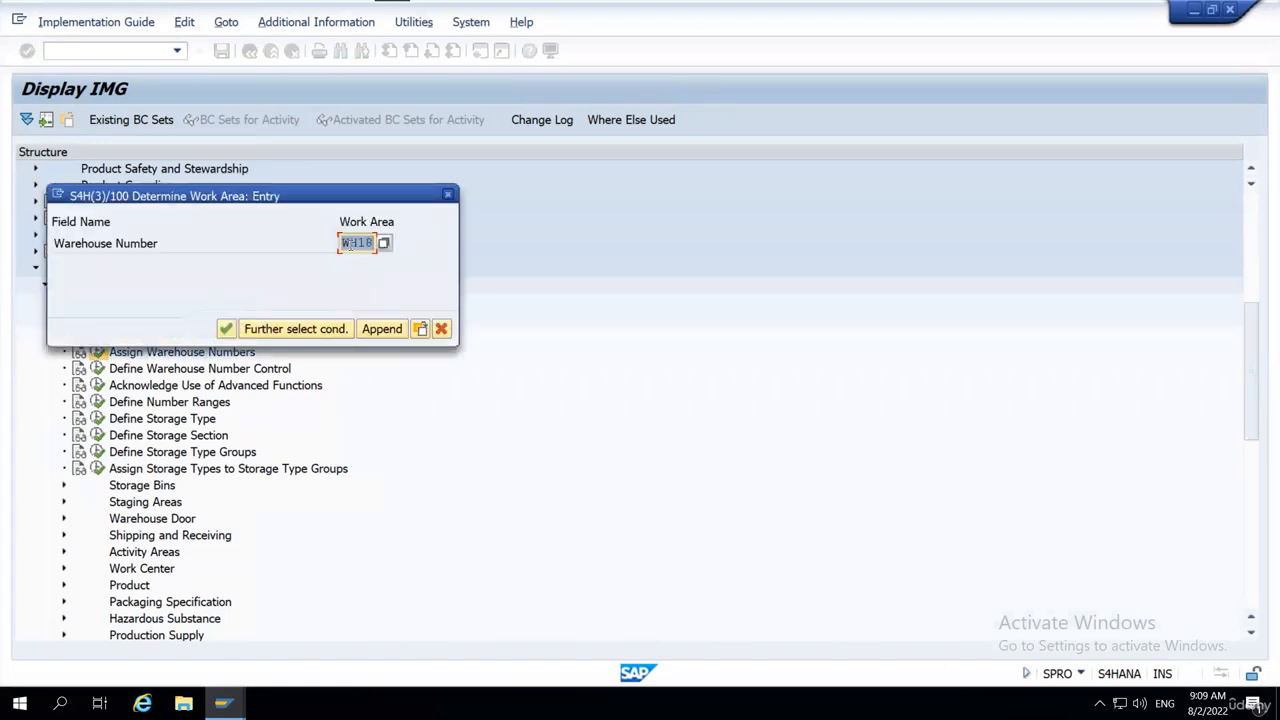
click(345, 244)
click(226, 329)
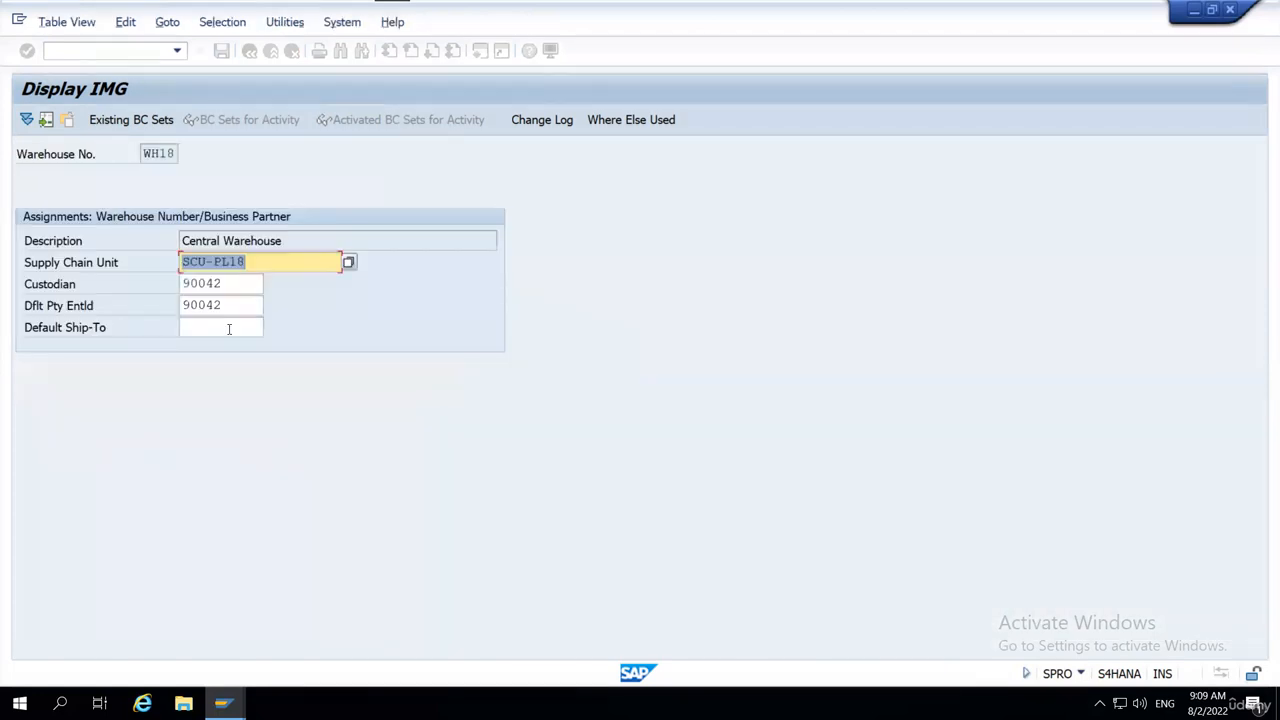
Check the custodian and default party entitled to dispose assigned to warehouse WH18, and return to the IMG structure.
click(243, 287)
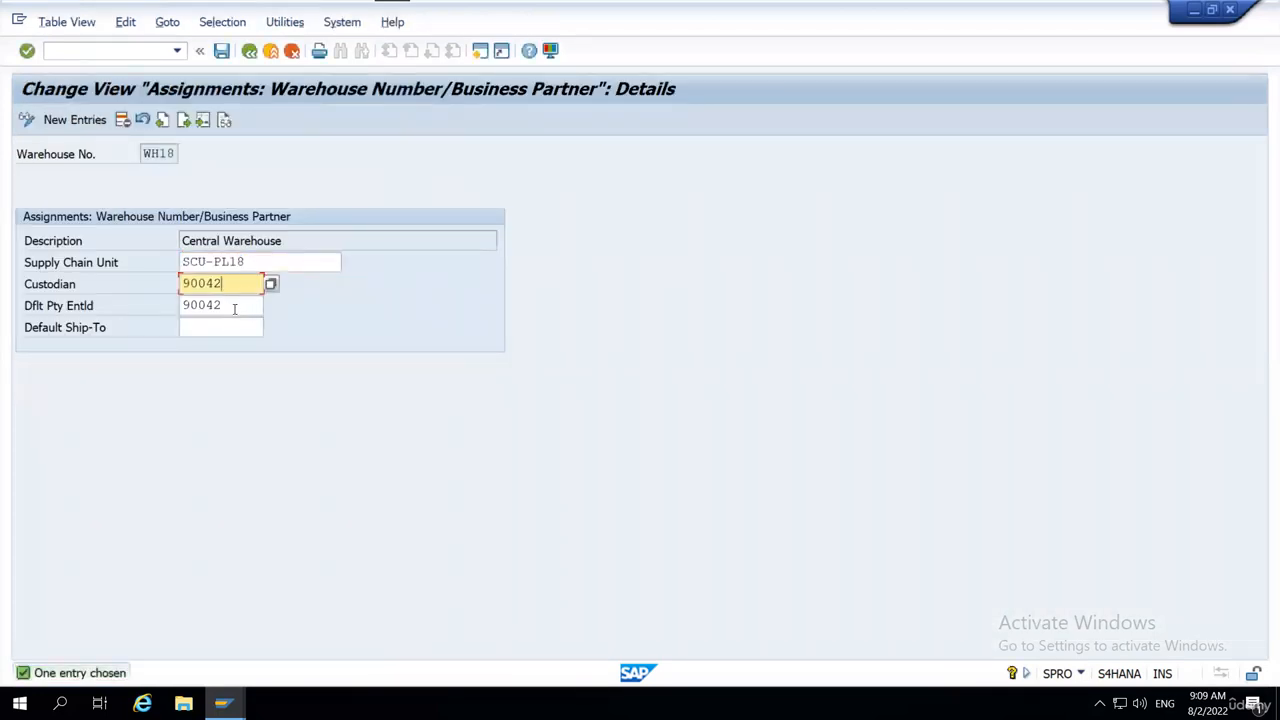
click(228, 306)
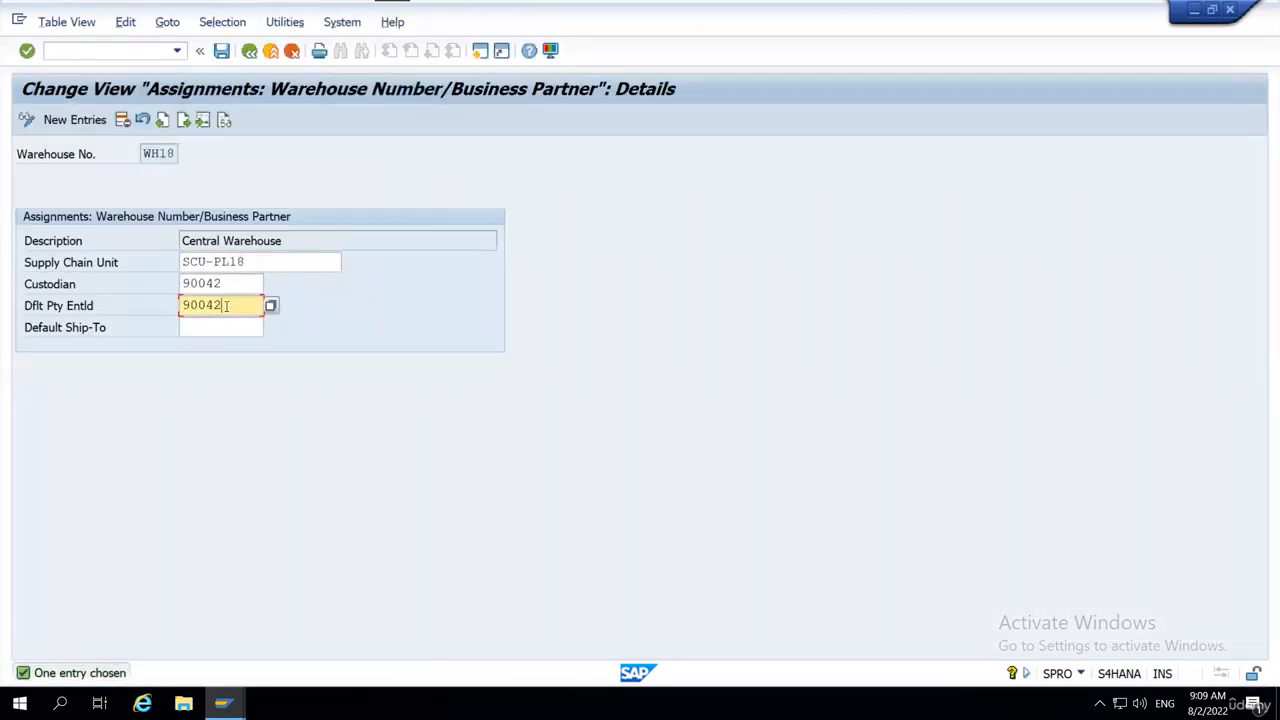
drag(228, 306, 178, 307)
click(183, 308)
click(249, 50)
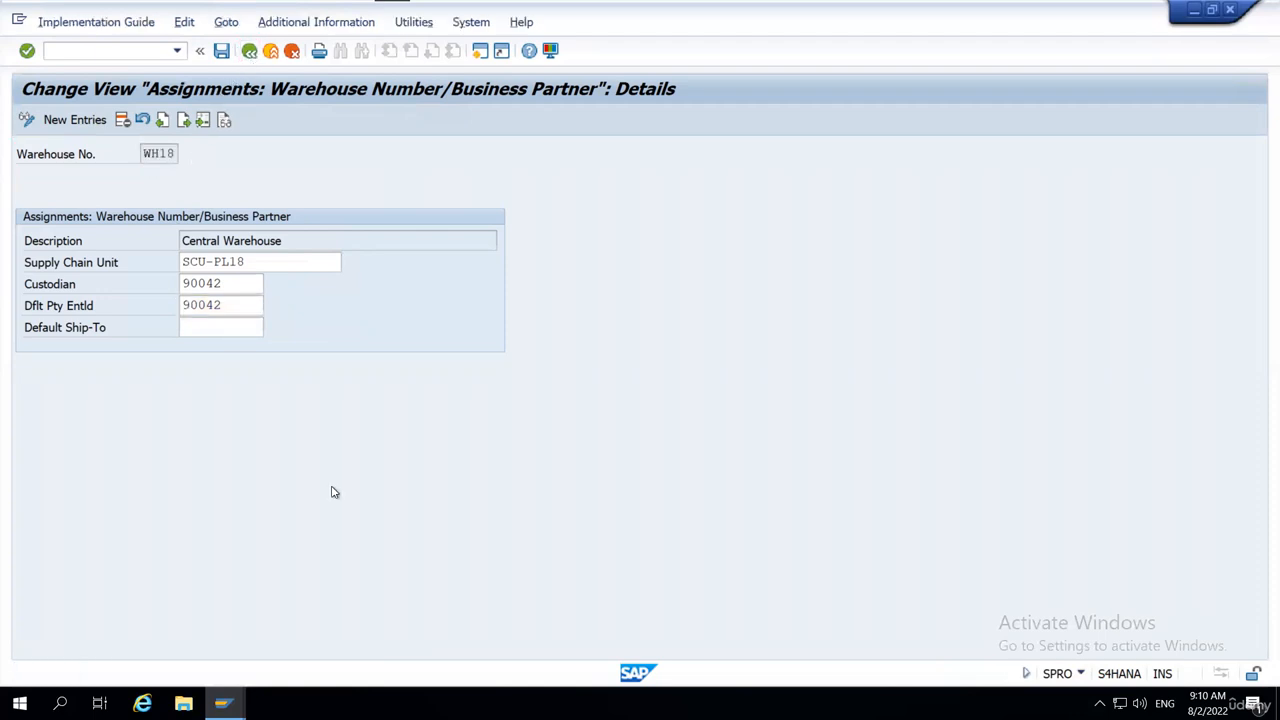
Switch back to the warehouse product session and compare its warehouse number and party entitled to dispose with the customizing assignment.
mouse_move(223, 703)
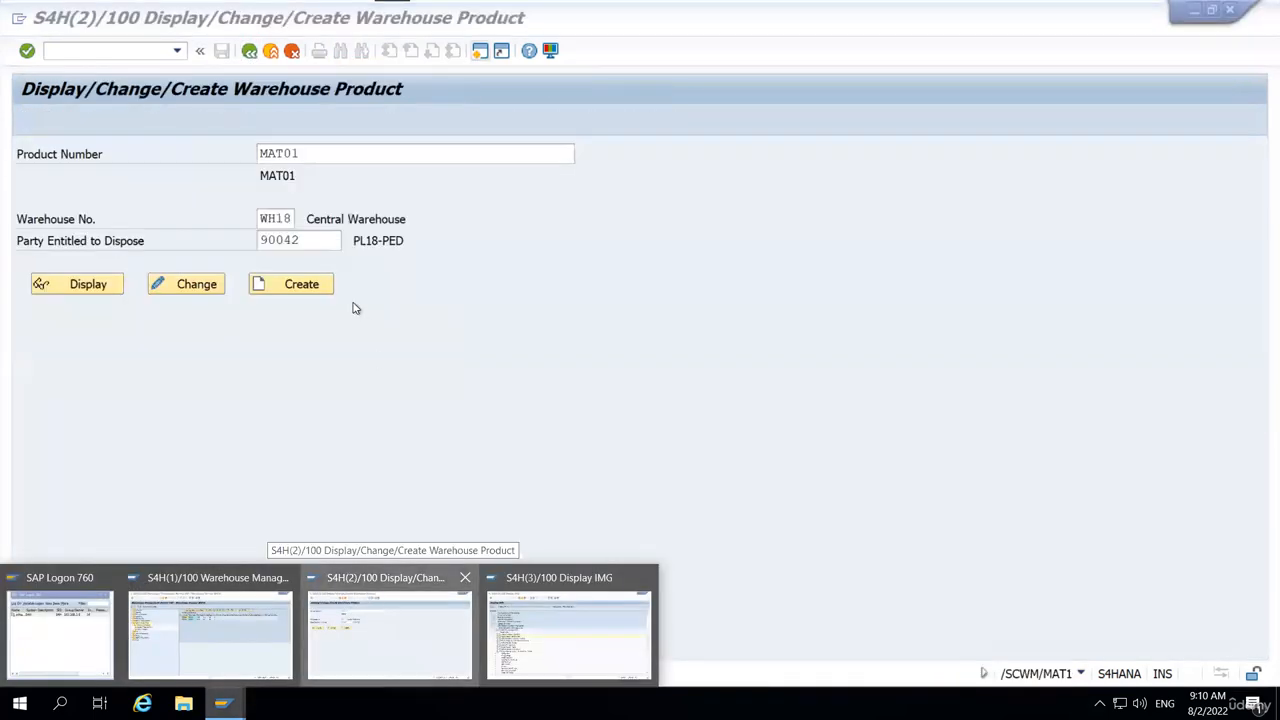
click(370, 610)
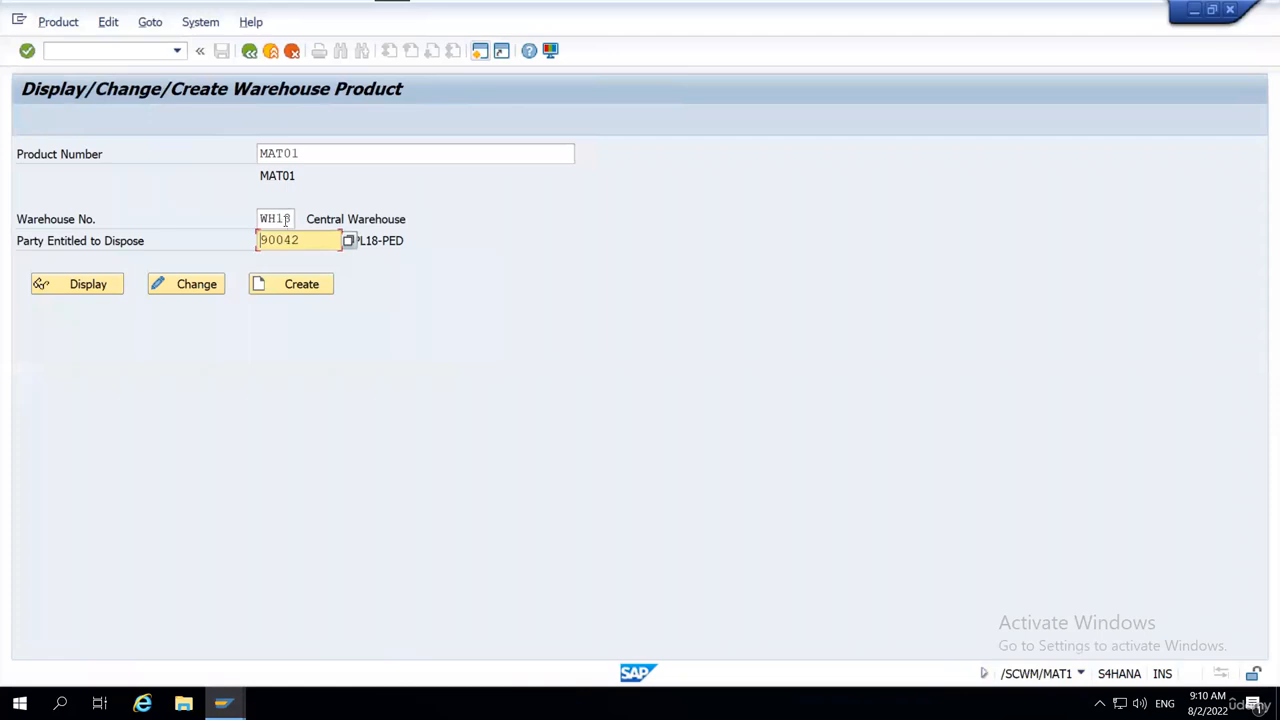
click(289, 217)
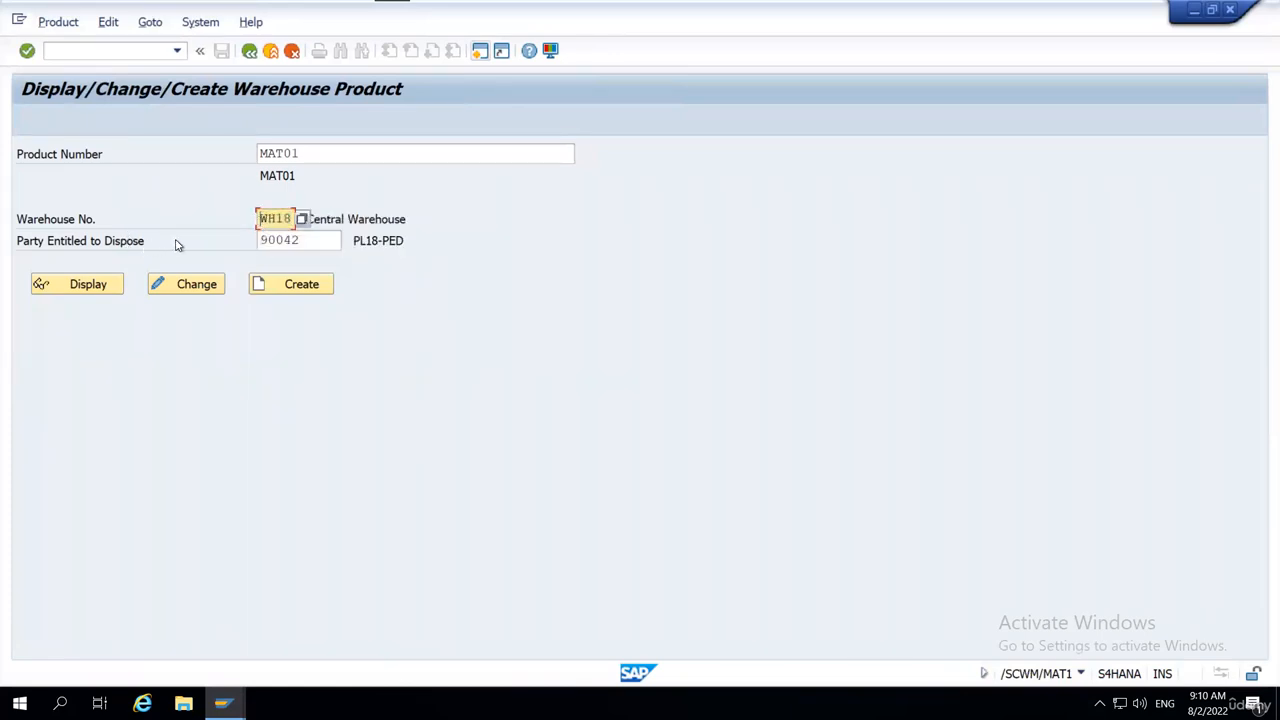
drag(302, 240, 258, 249)
click(258, 248)
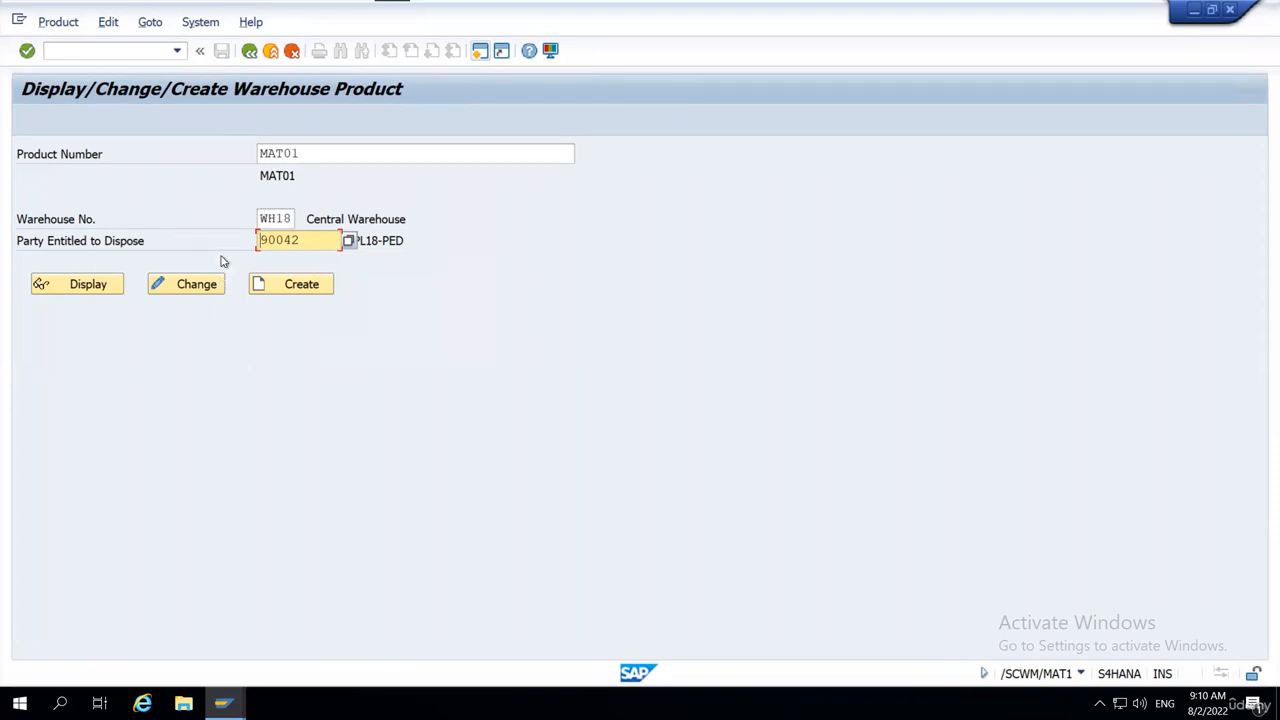
Display the warehouse product master of MAT01, look over its views, and return to the initial screen.
click(82, 287)
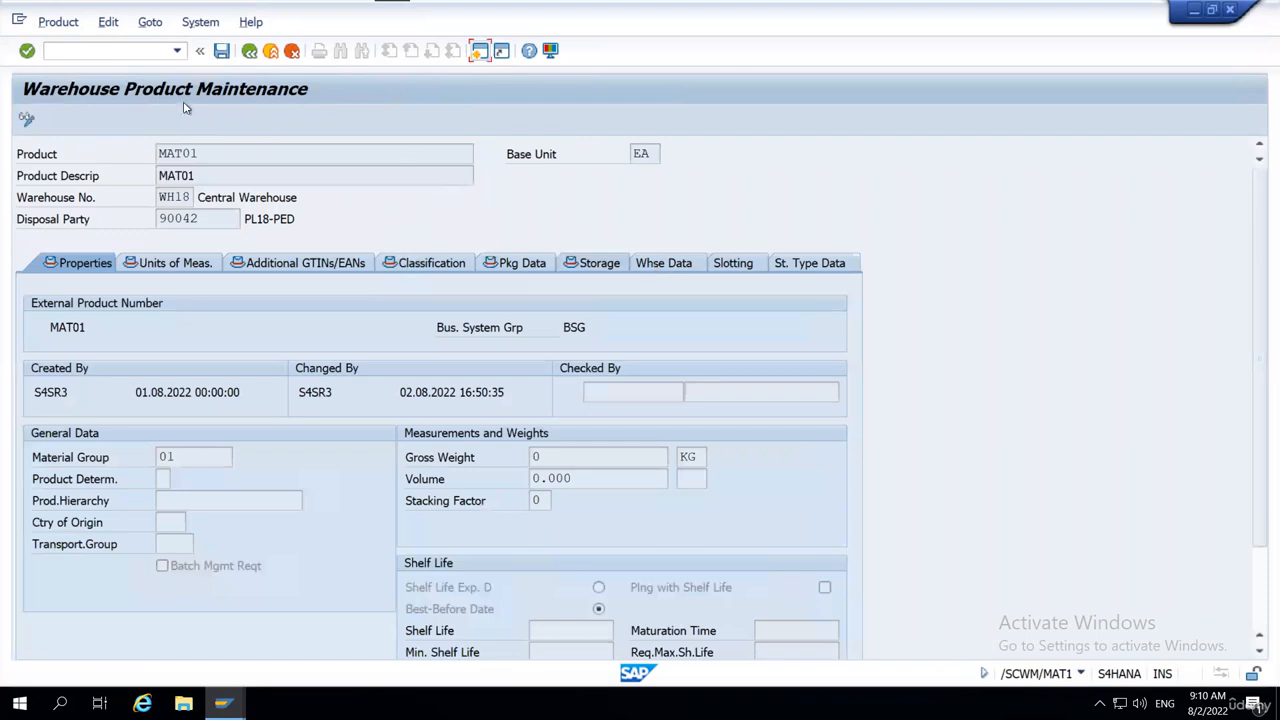
click(664, 270)
click(76, 262)
click(175, 263)
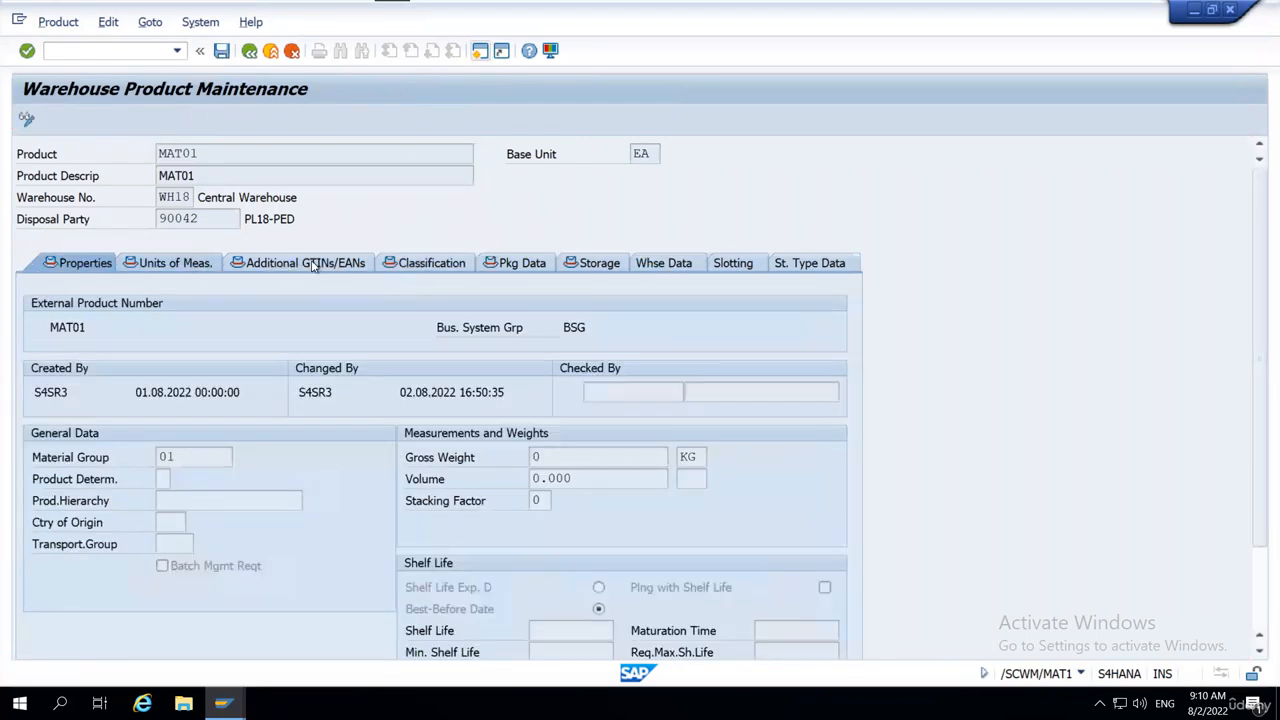
click(249, 50)
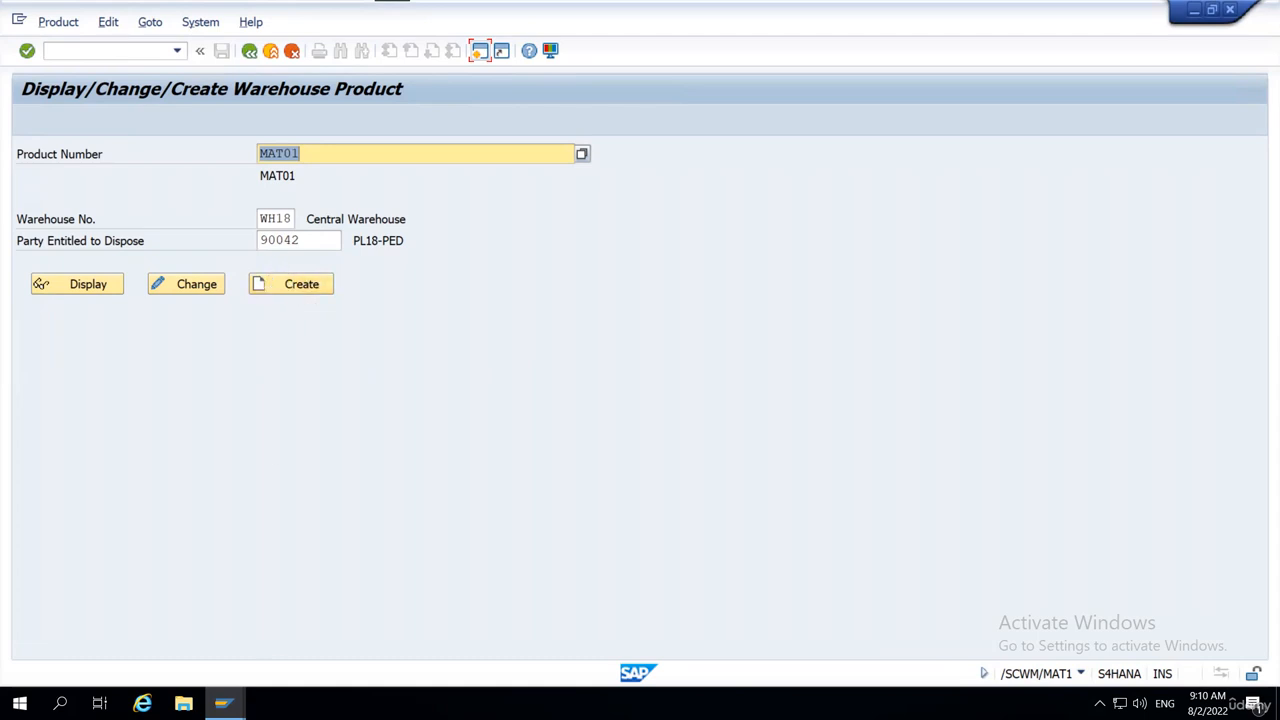
Try to display the warehouse product master of MAT02 in warehouse WH18.
click(324, 151)
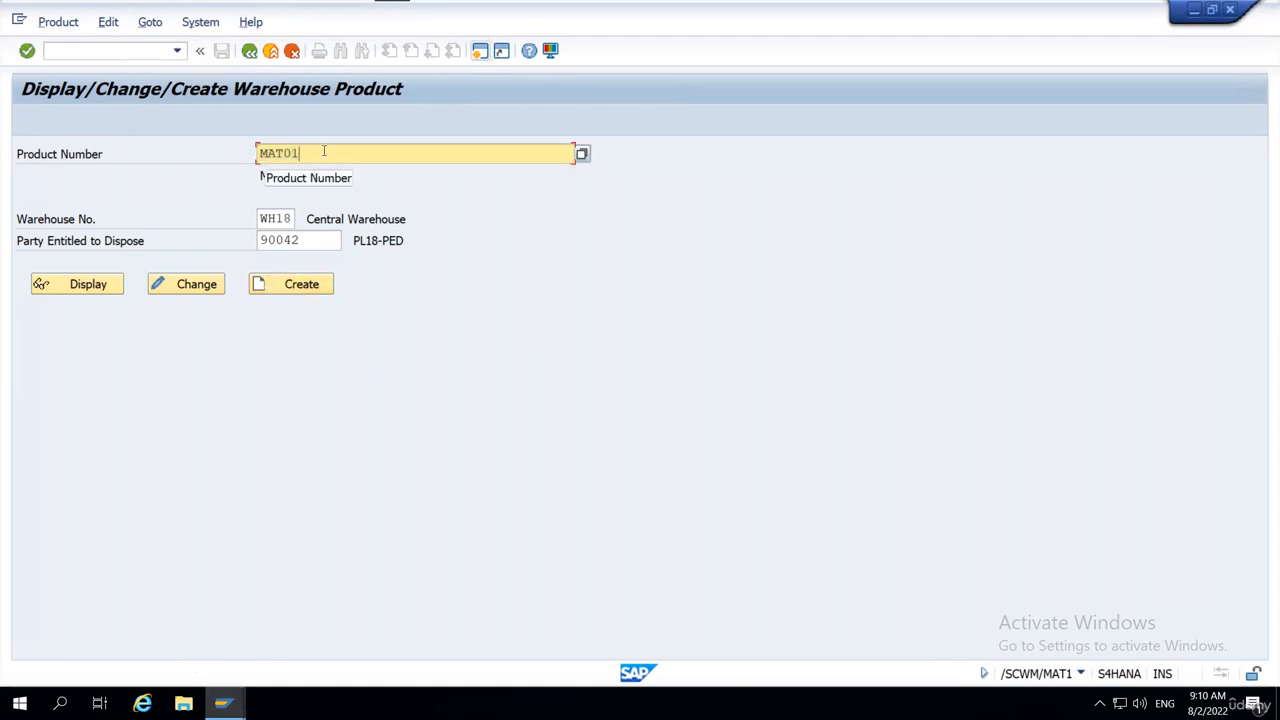
key(BackSpace)
text(2)
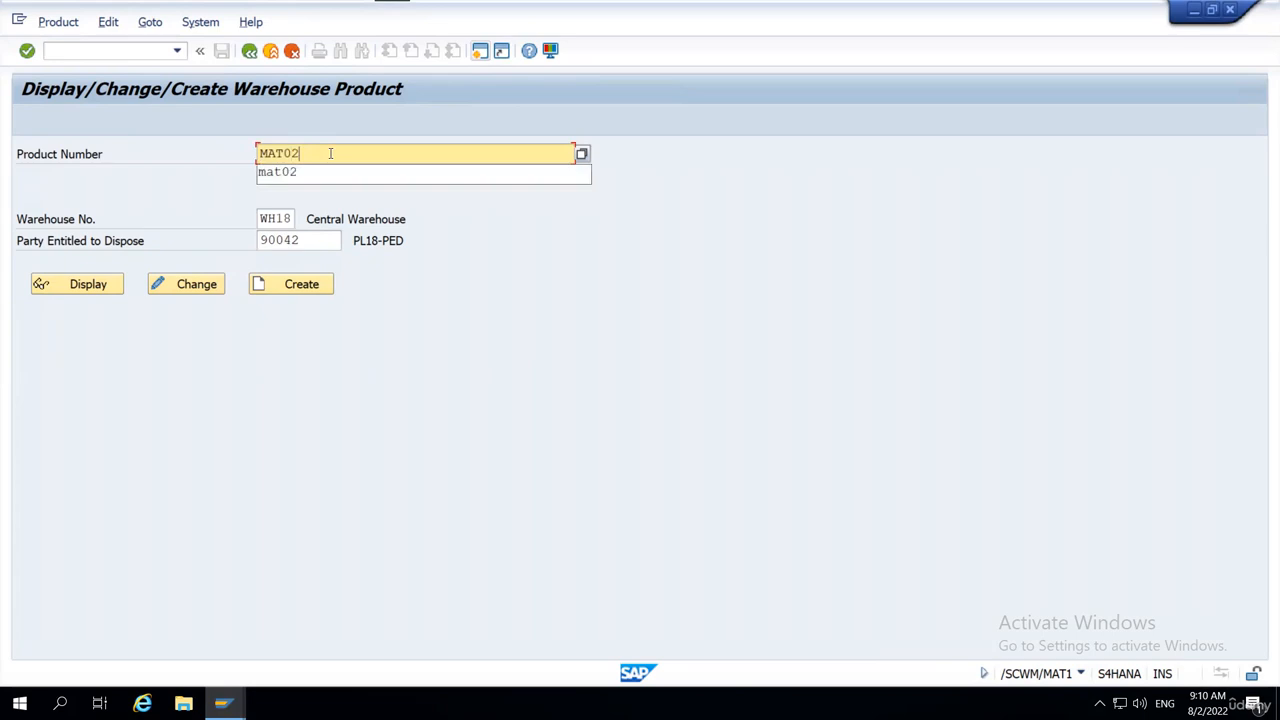
key(Return)
click(88, 286)
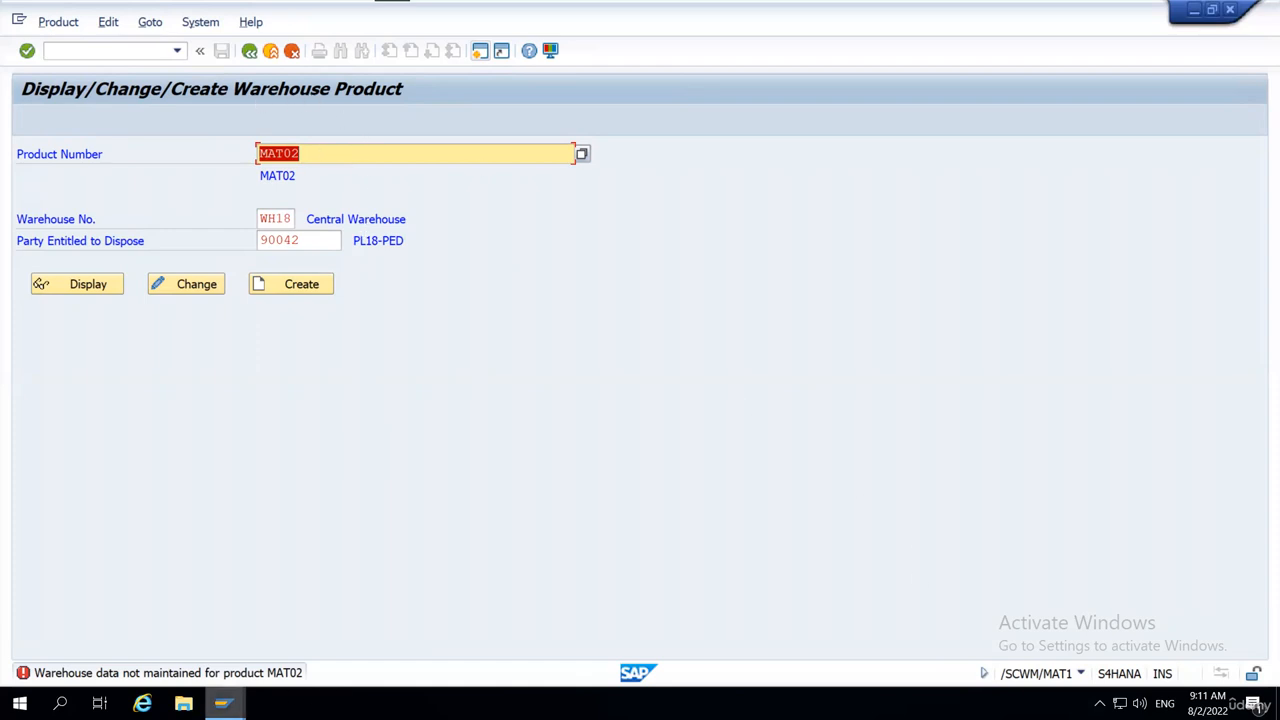
Switch to the warehouse management monitor session and open Mass Change/Create for product MAT02.
click(222, 703)
click(218, 640)
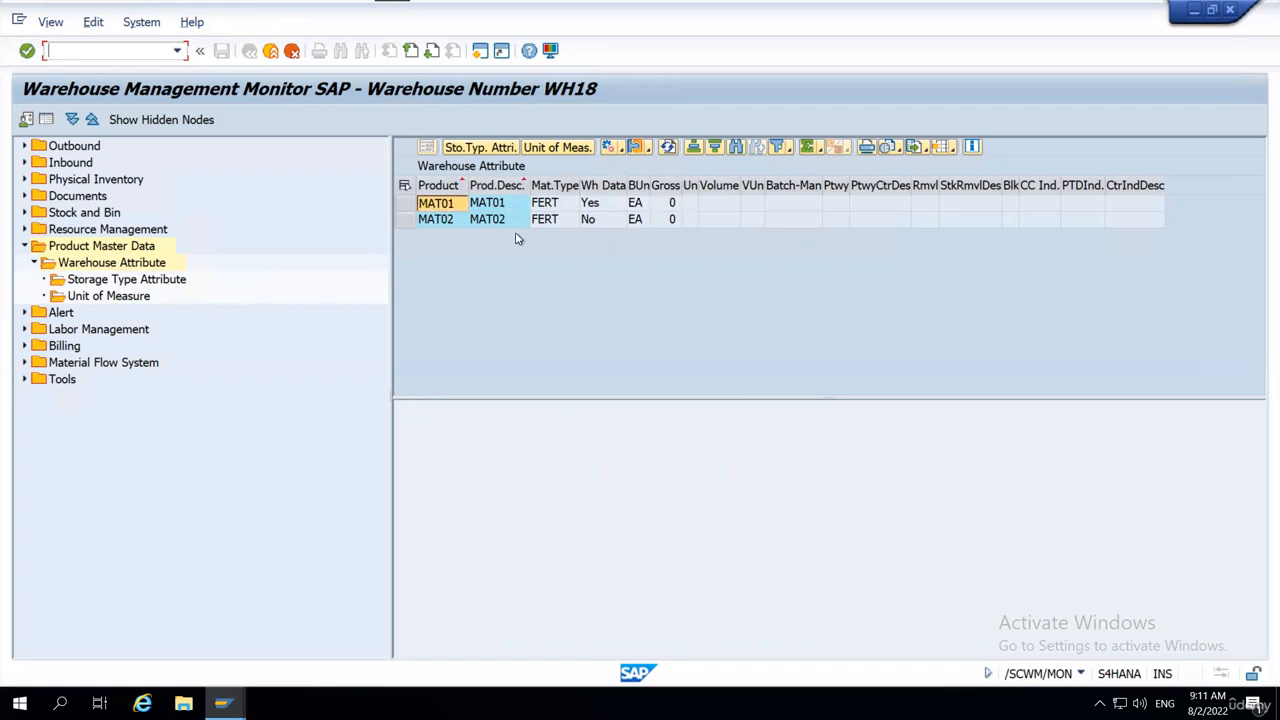
click(405, 219)
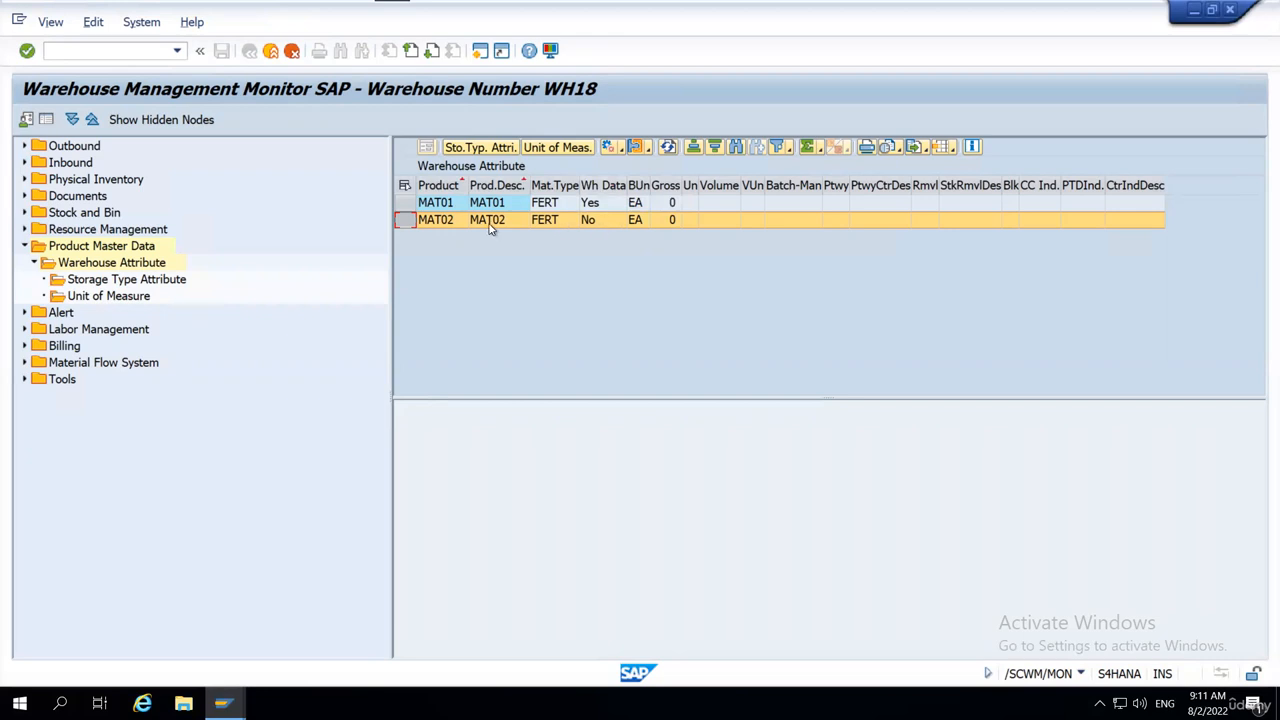
click(400, 223)
click(621, 148)
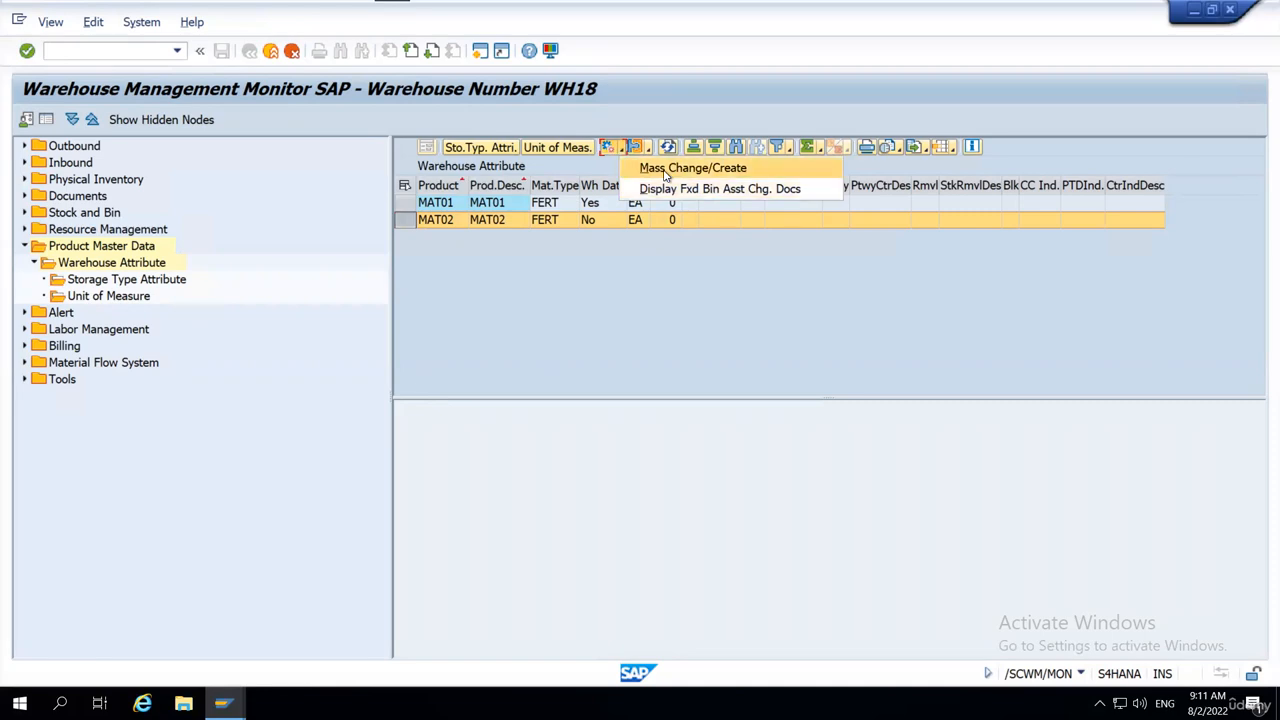
click(665, 170)
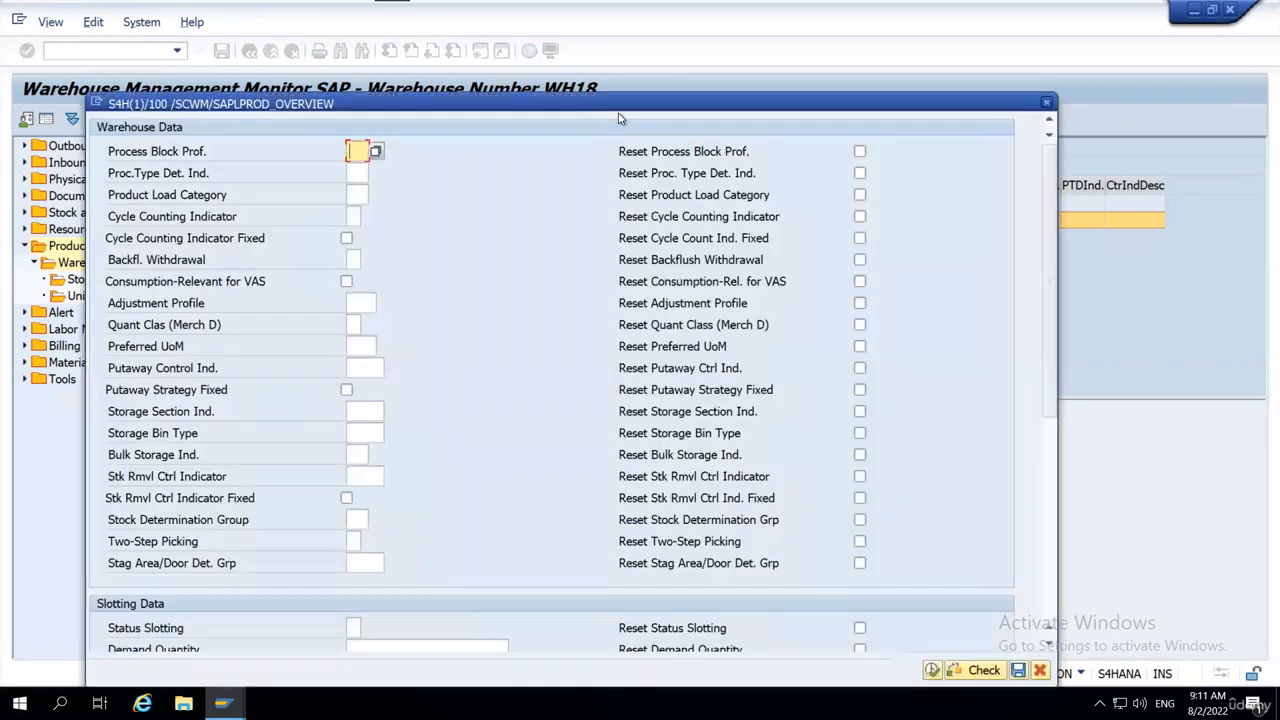
drag(620, 103, 775, 33)
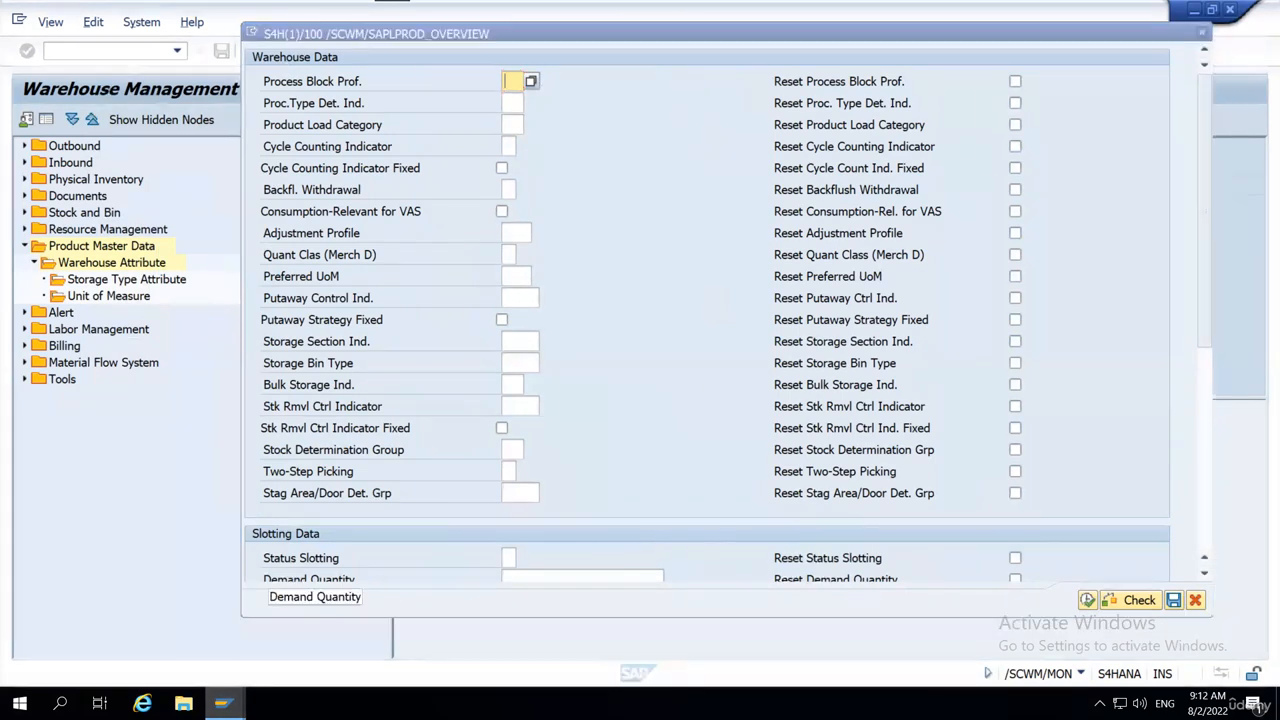
Switch to the warehouse product session and display the warehouse product master of MAT01.
click(222, 703)
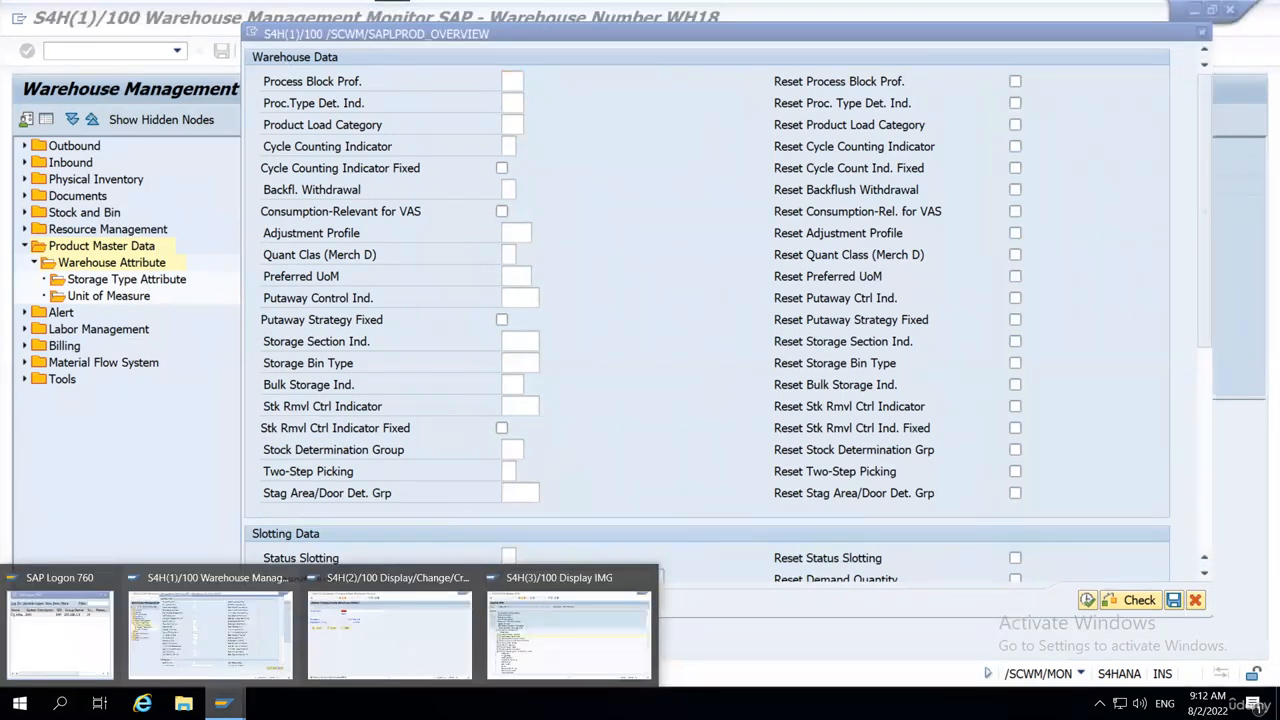
click(404, 608)
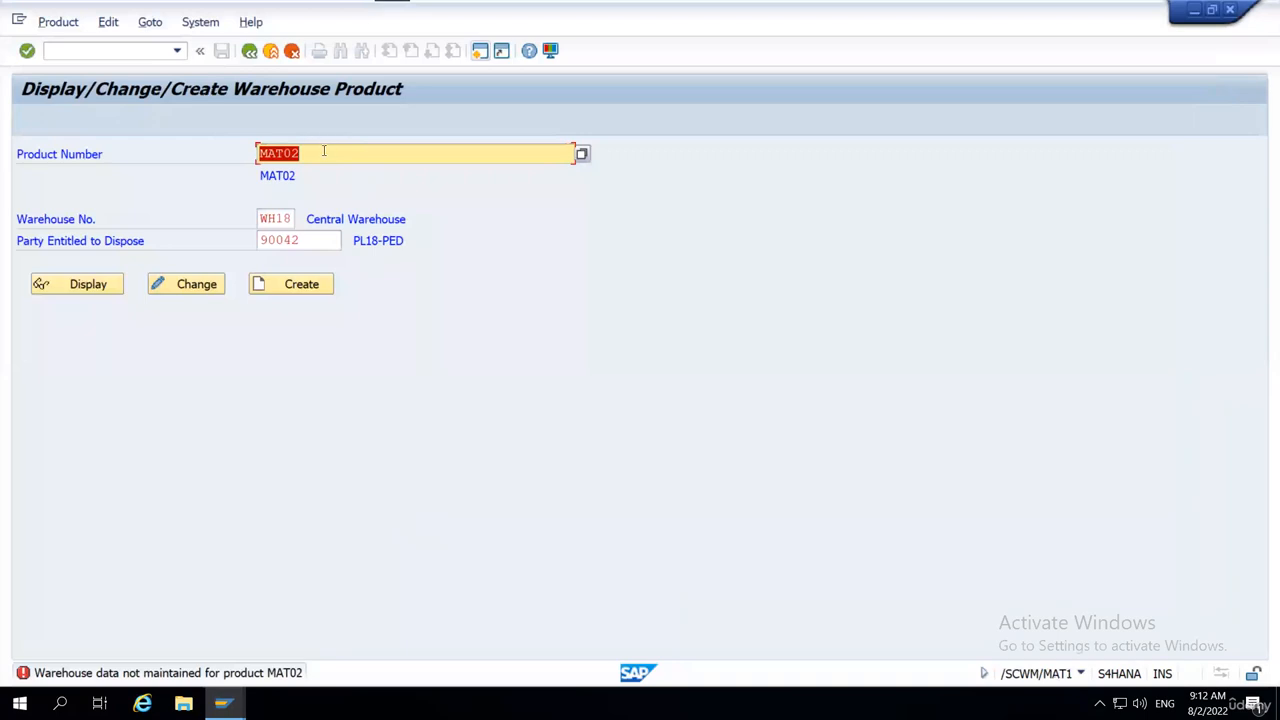
text(MAT01)
click(97, 280)
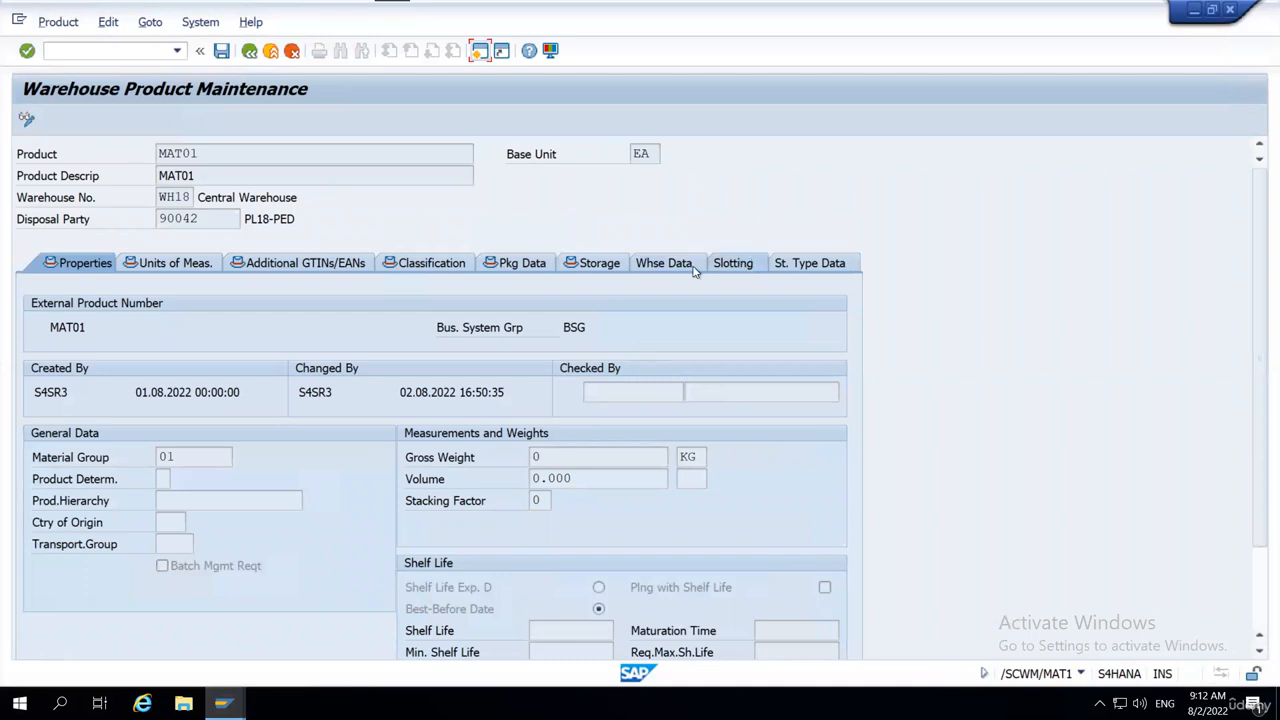
Look through the warehouse data of MAT01, down to its Quality Inspection, Putaway and Stock Removal sections.
click(664, 264)
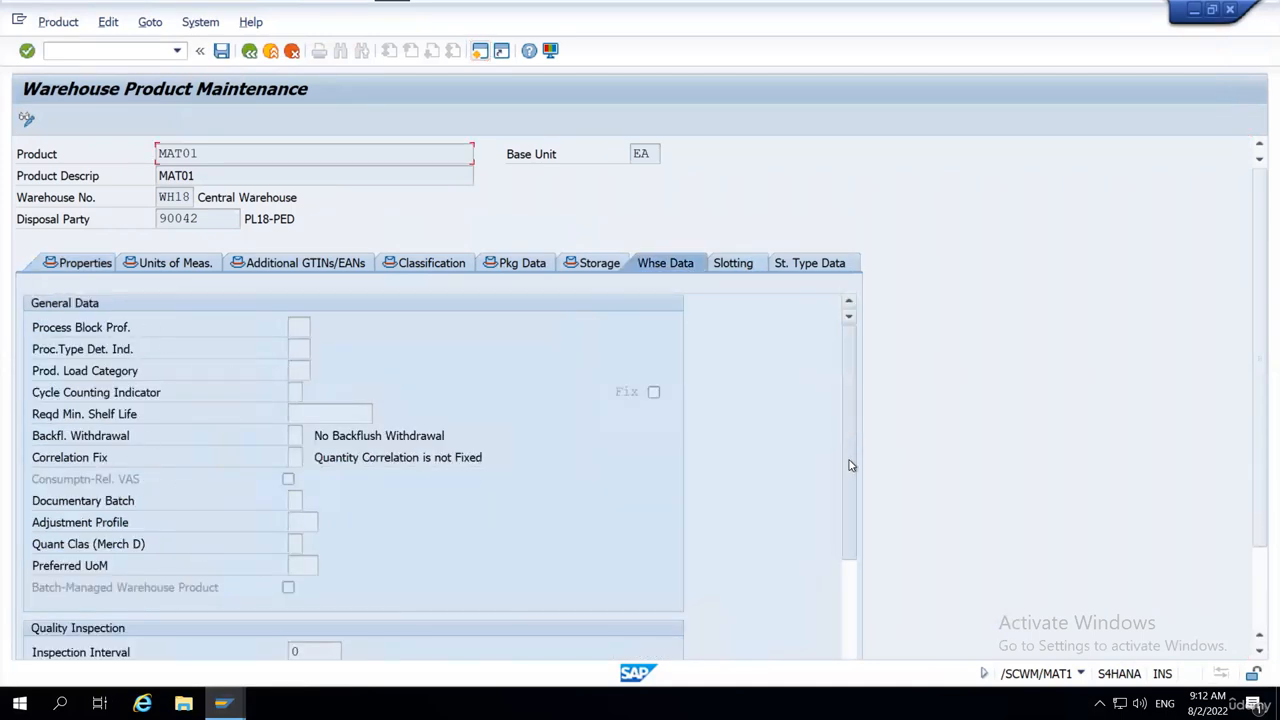
scroll(852, 490, down, 1)
scroll(852, 494, down, 4)
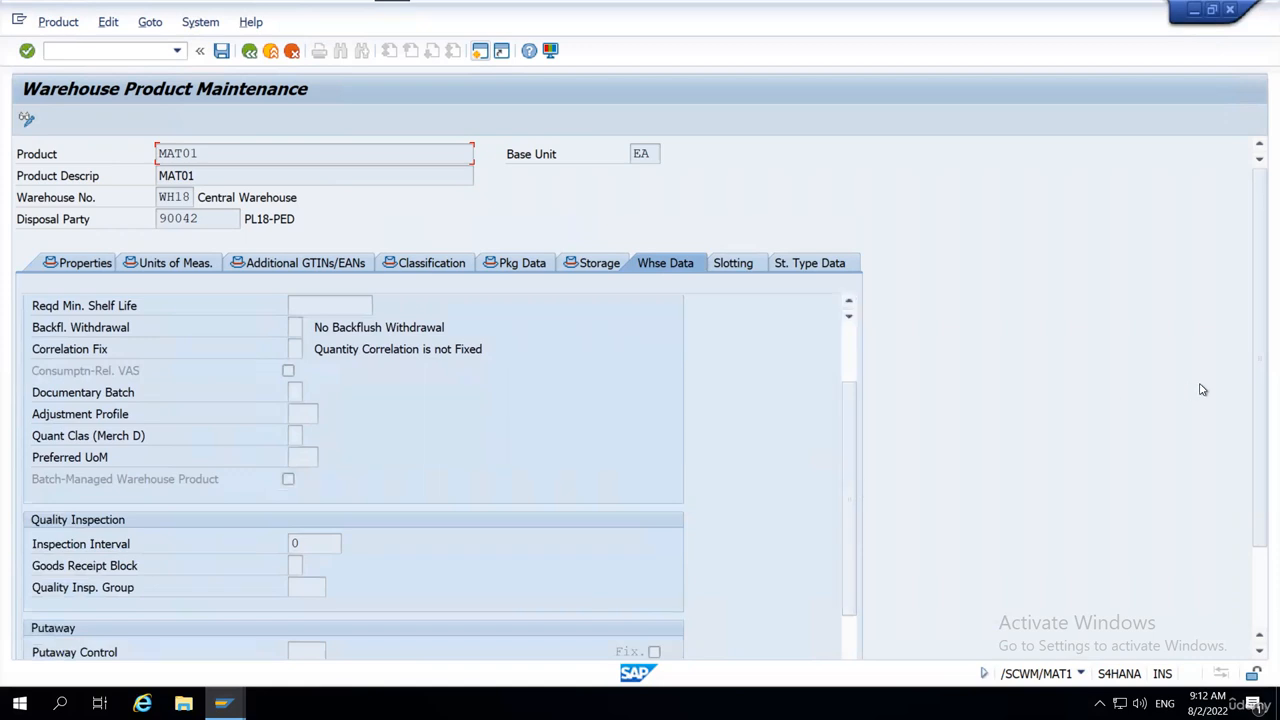
scroll(1252, 395, down, 5)
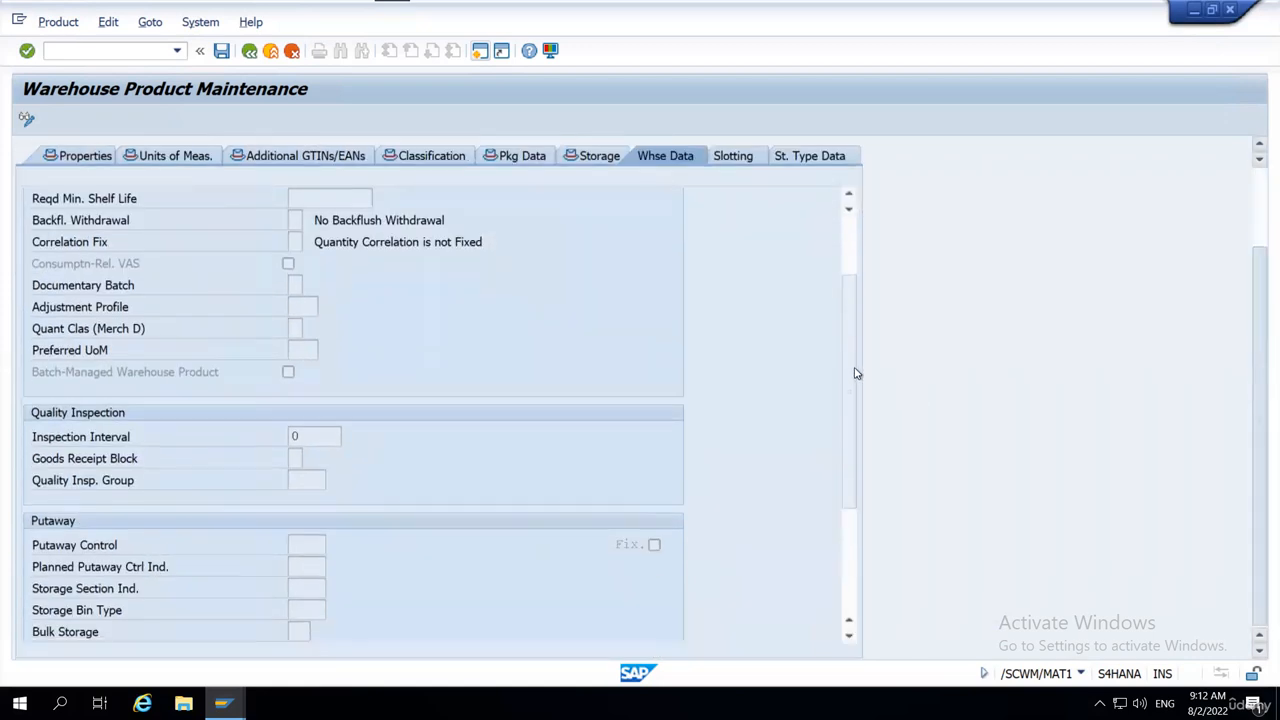
drag(852, 353, 854, 472)
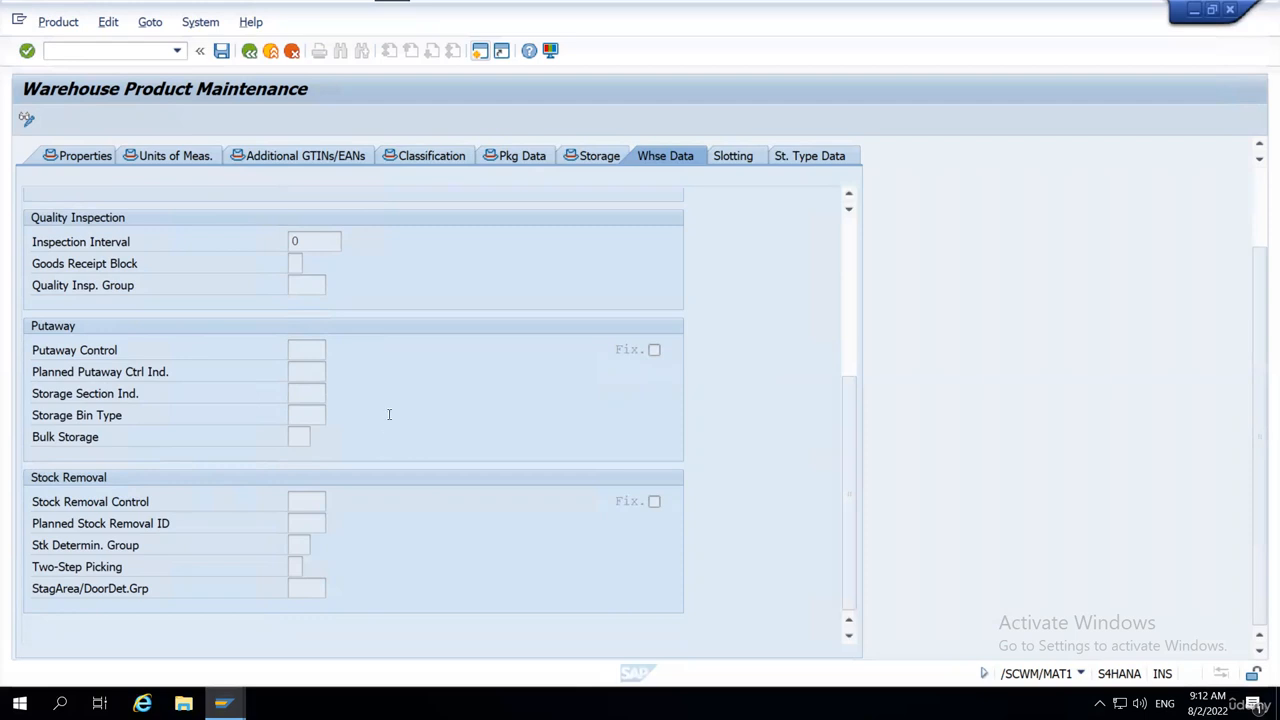
Switch to the warehouse management monitor session, examine the mass change dialog's Warehouse Data and Slotting Data fields, and cancel the dialog.
key(alt+Tab)
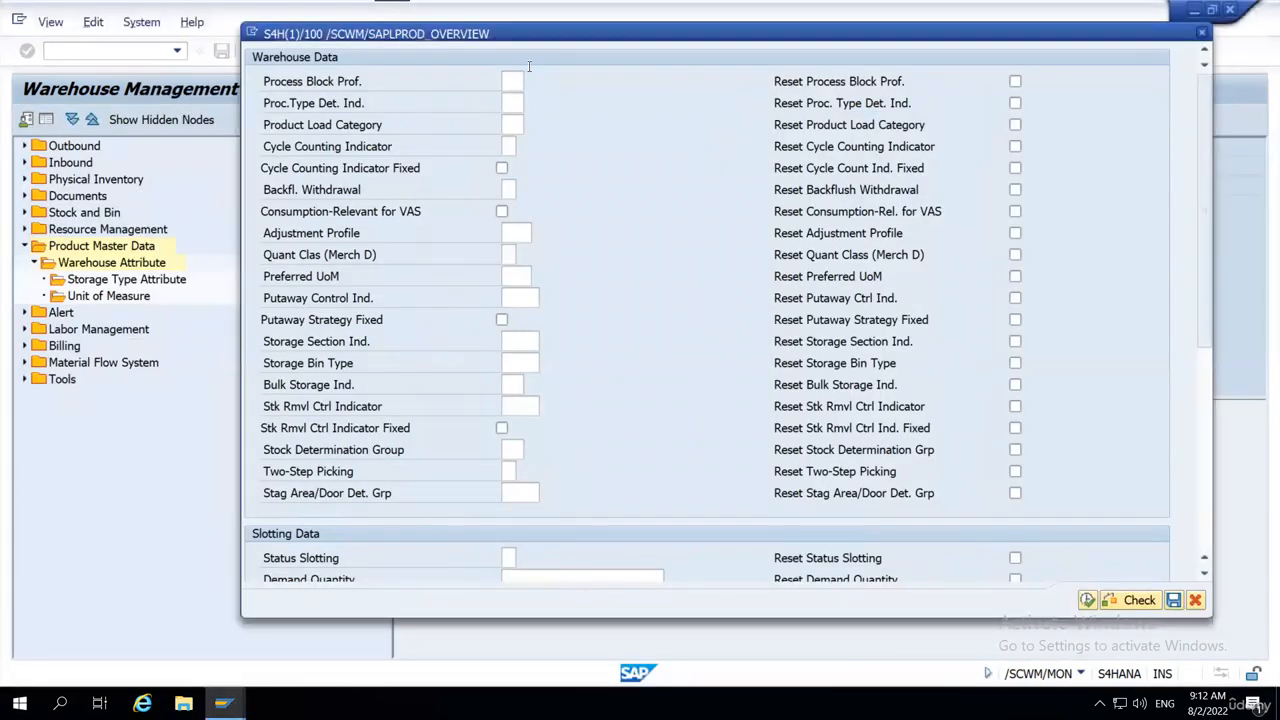
click(511, 83)
scroll(549, 316, down, 5)
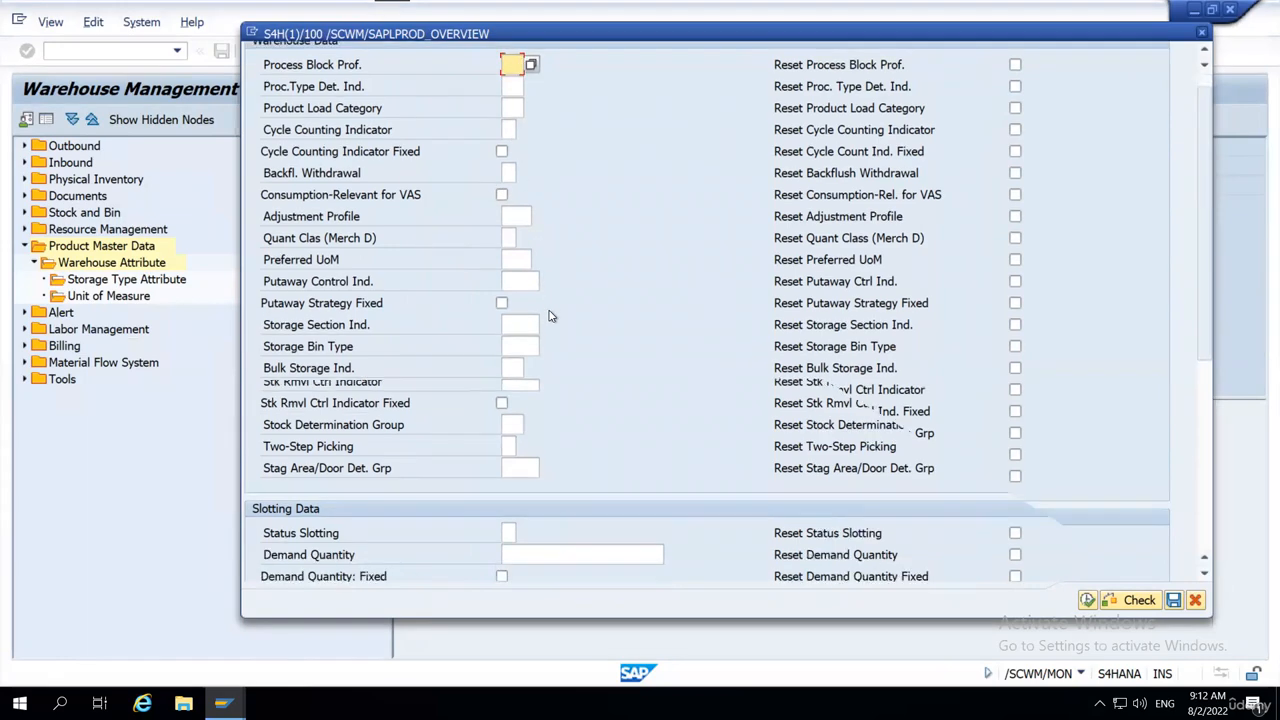
scroll(549, 316, down, 4)
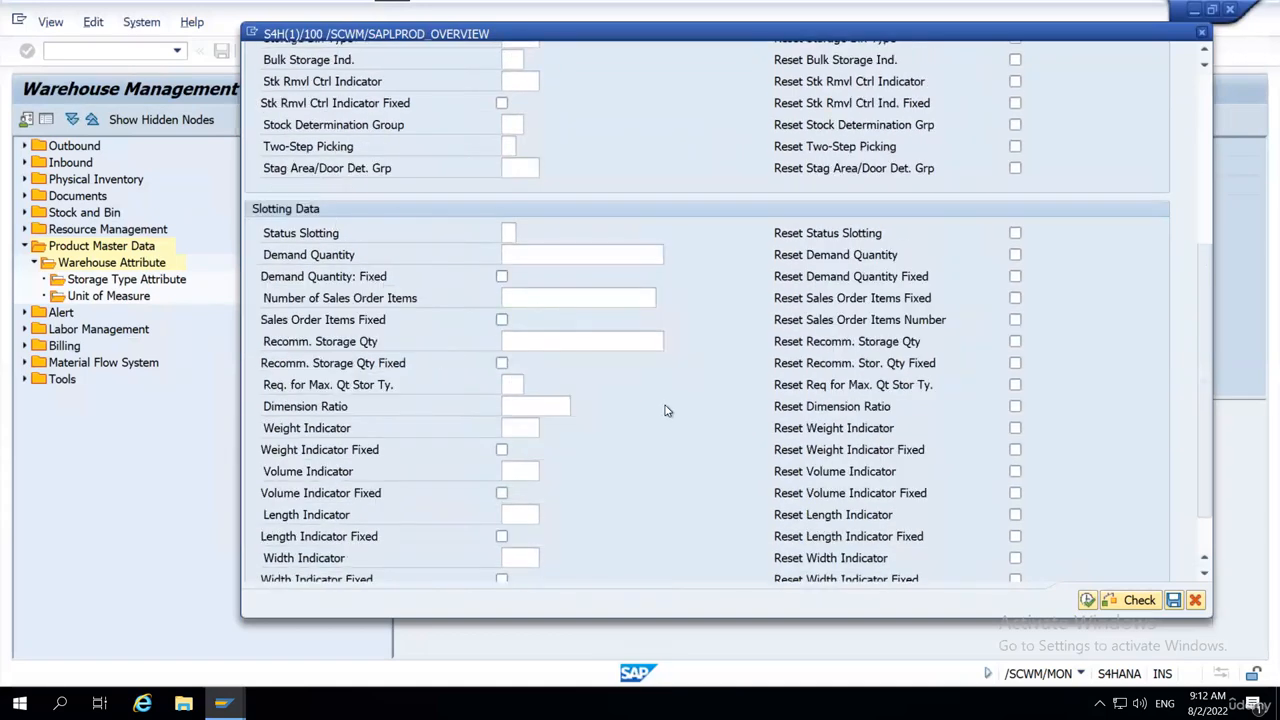
scroll(667, 402, down, 2)
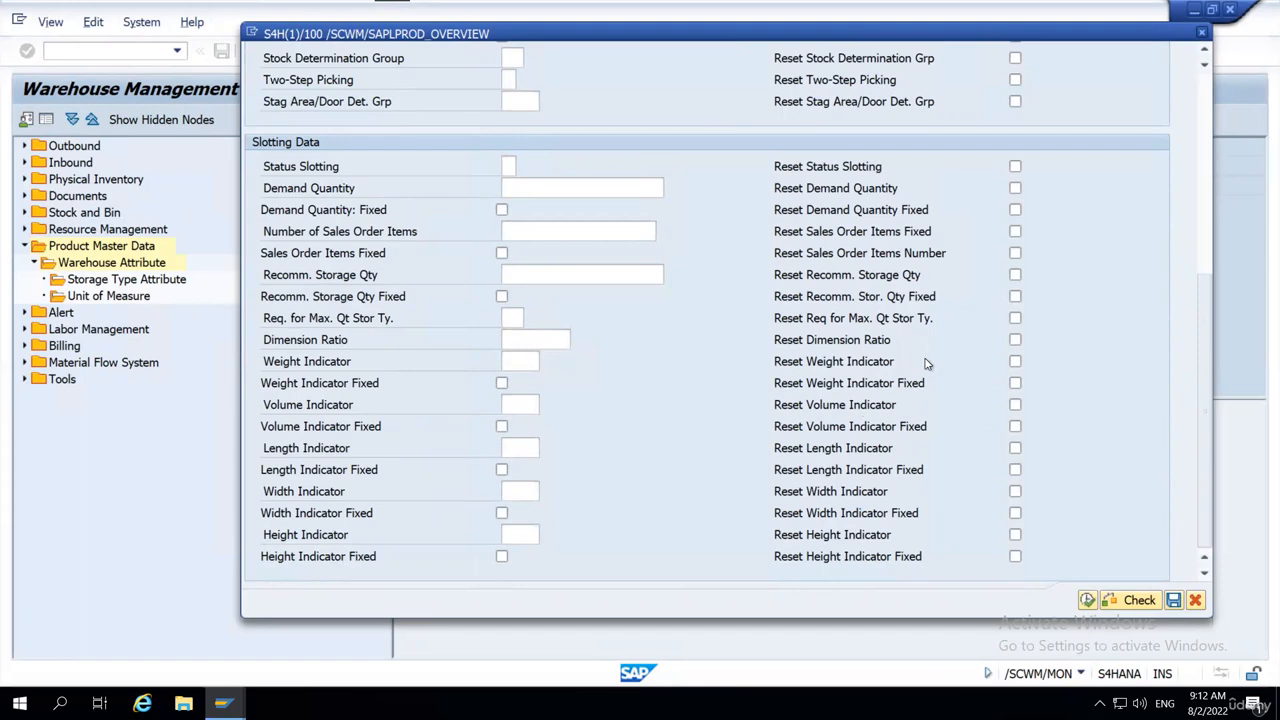
scroll(772, 219, up, 2)
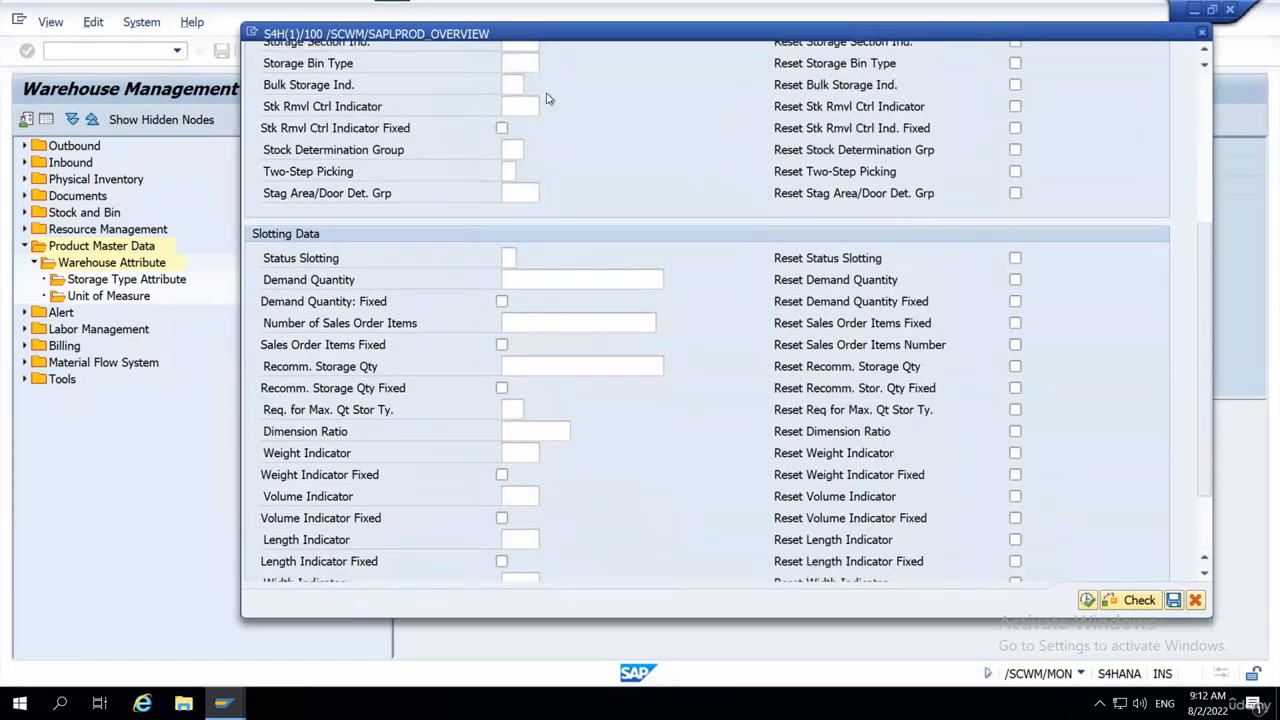
scroll(545, 150, up, 1)
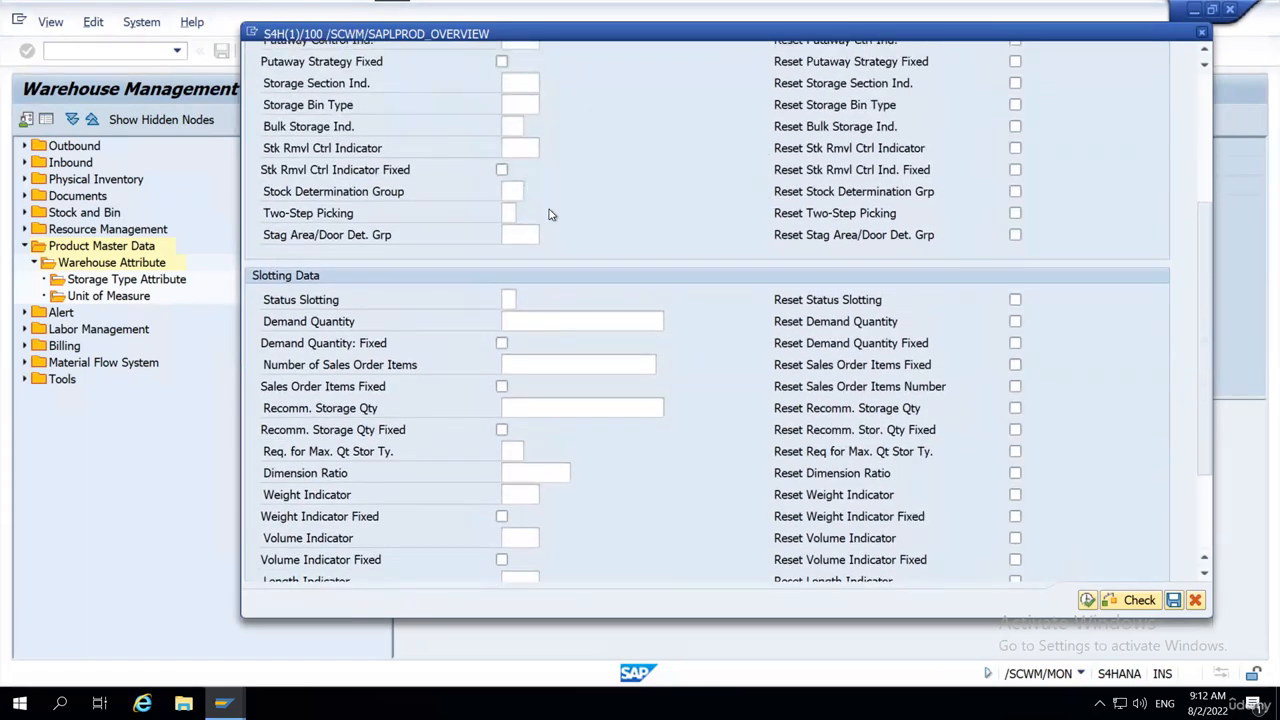
scroll(550, 214, up, 1)
scroll(549, 214, up, 3)
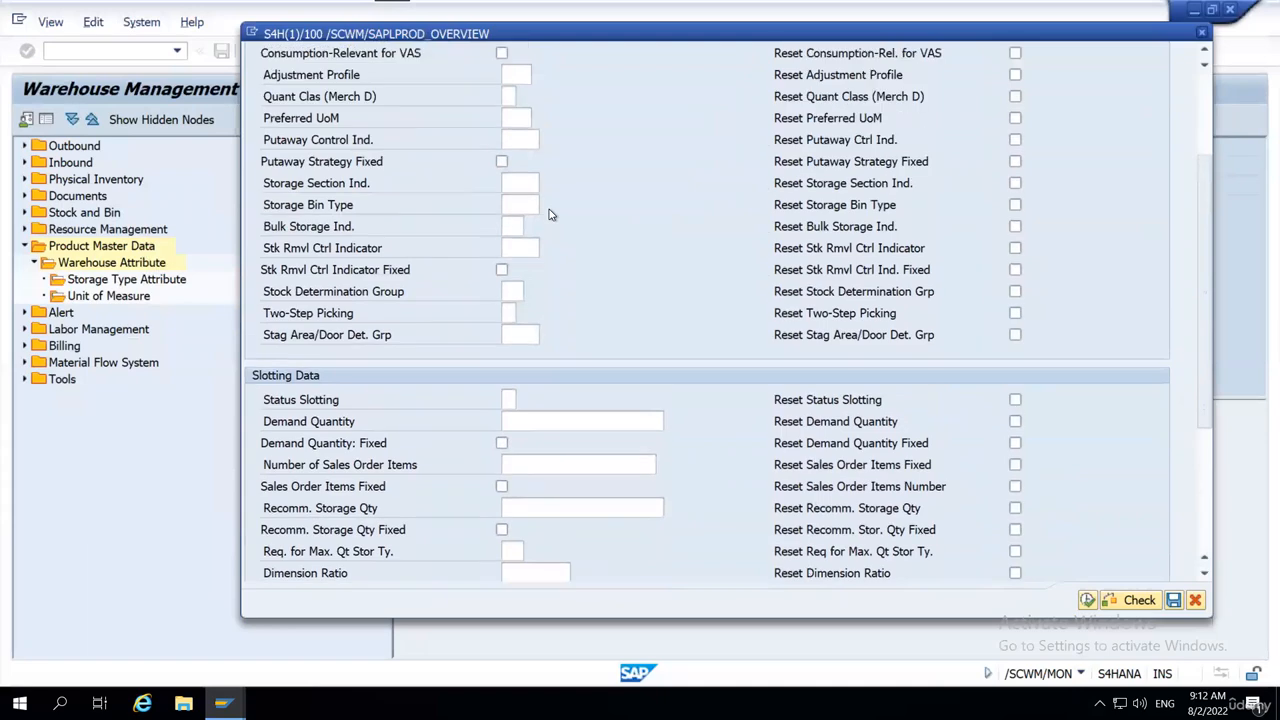
scroll(549, 214, up, 2)
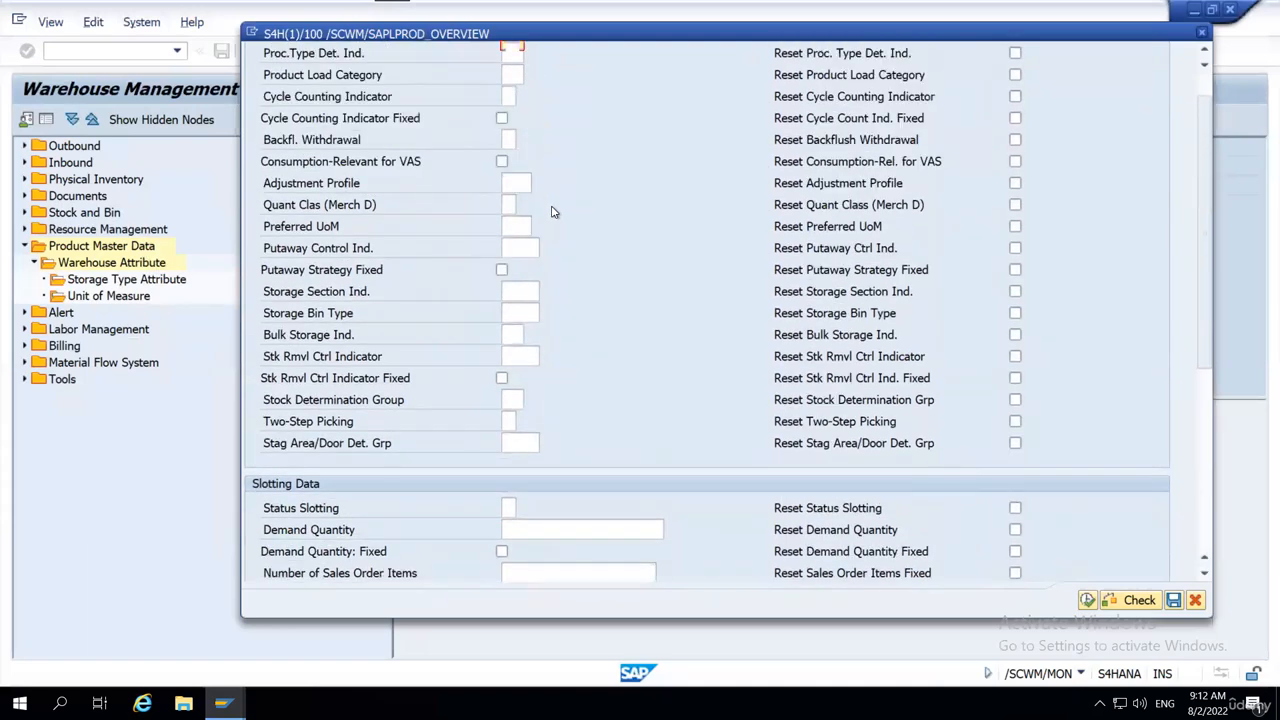
scroll(553, 212, up, 1)
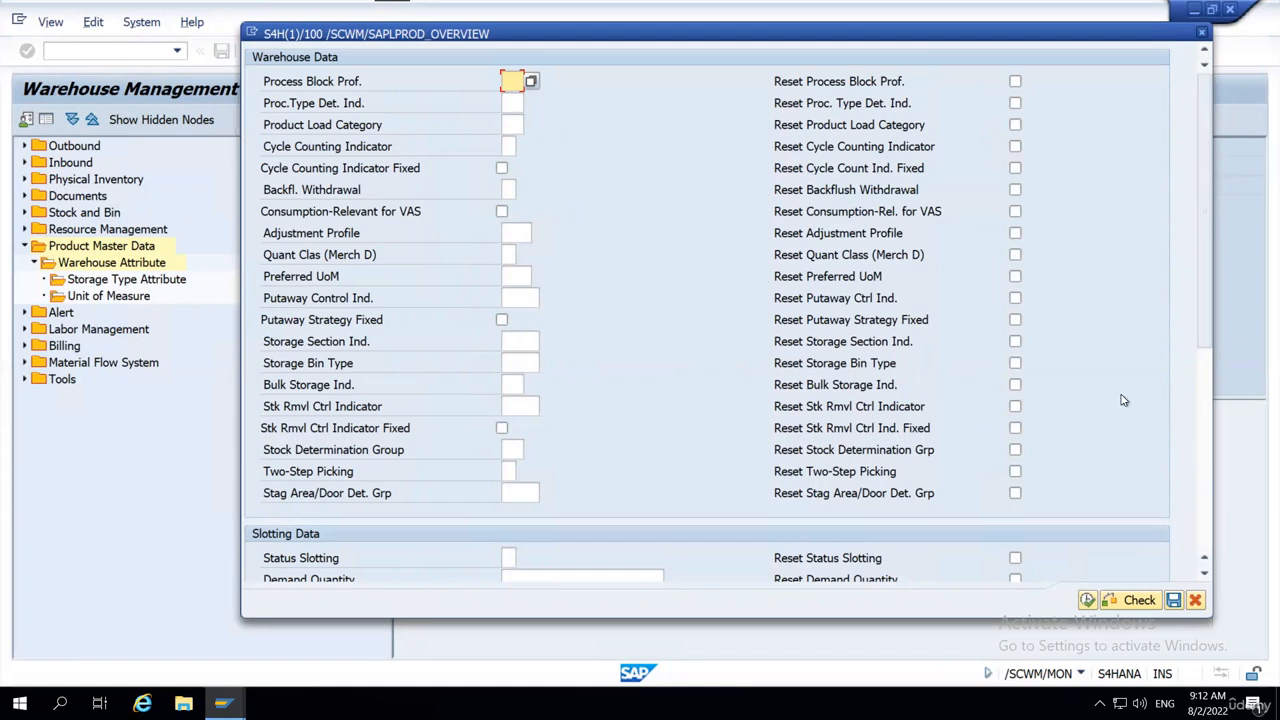
click(1196, 602)
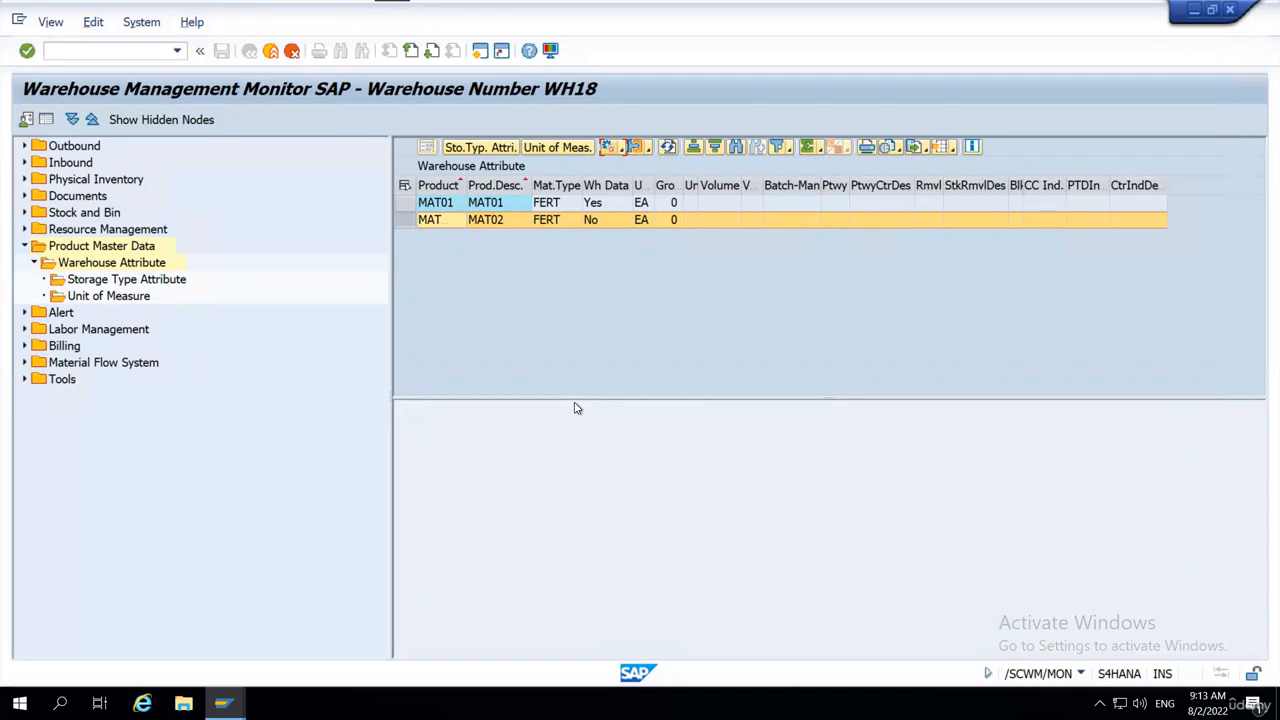
Create empty warehouse data for product MAT02 by executing Mass Change/Create without entering any field values.
click(406, 220)
click(620, 148)
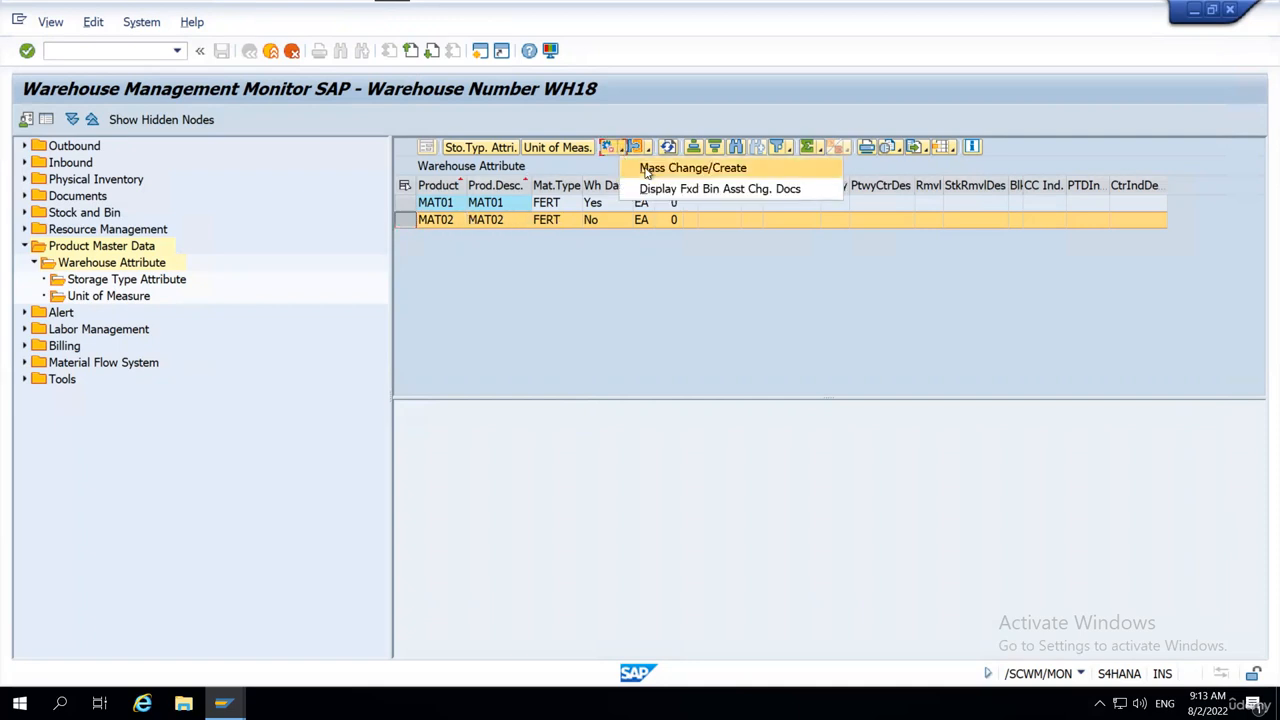
click(716, 170)
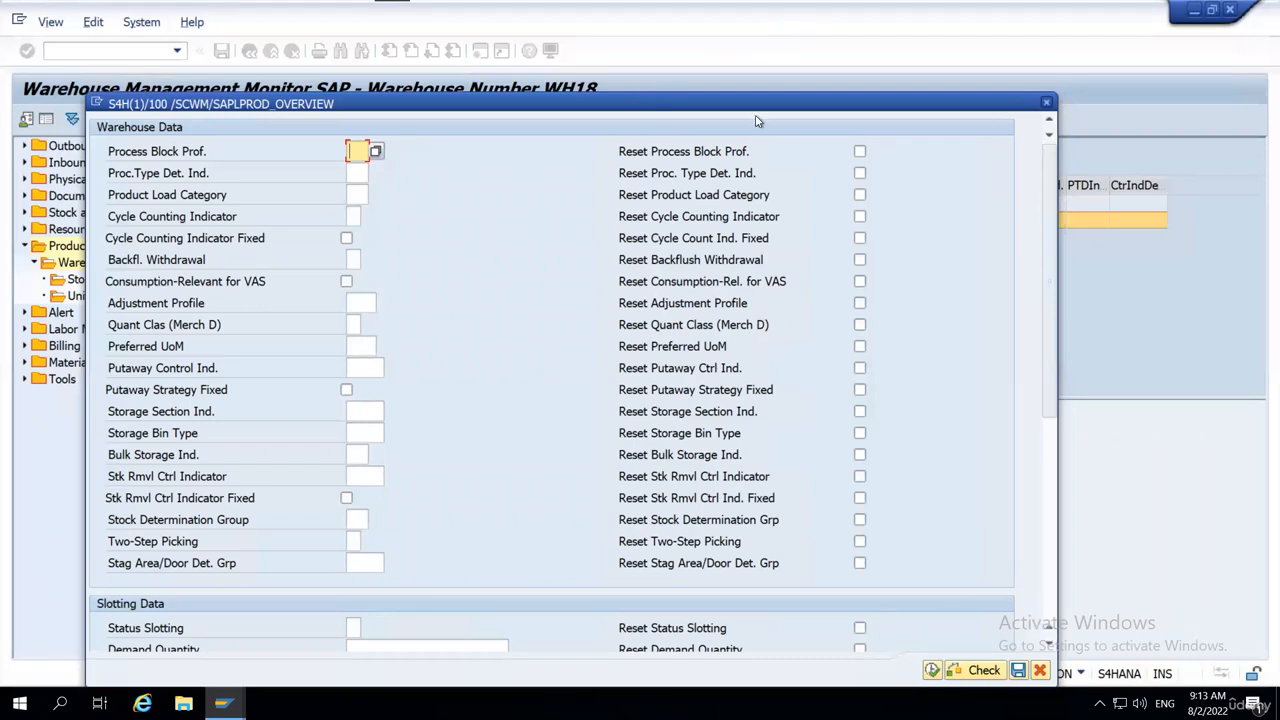
drag(663, 101, 811, 77)
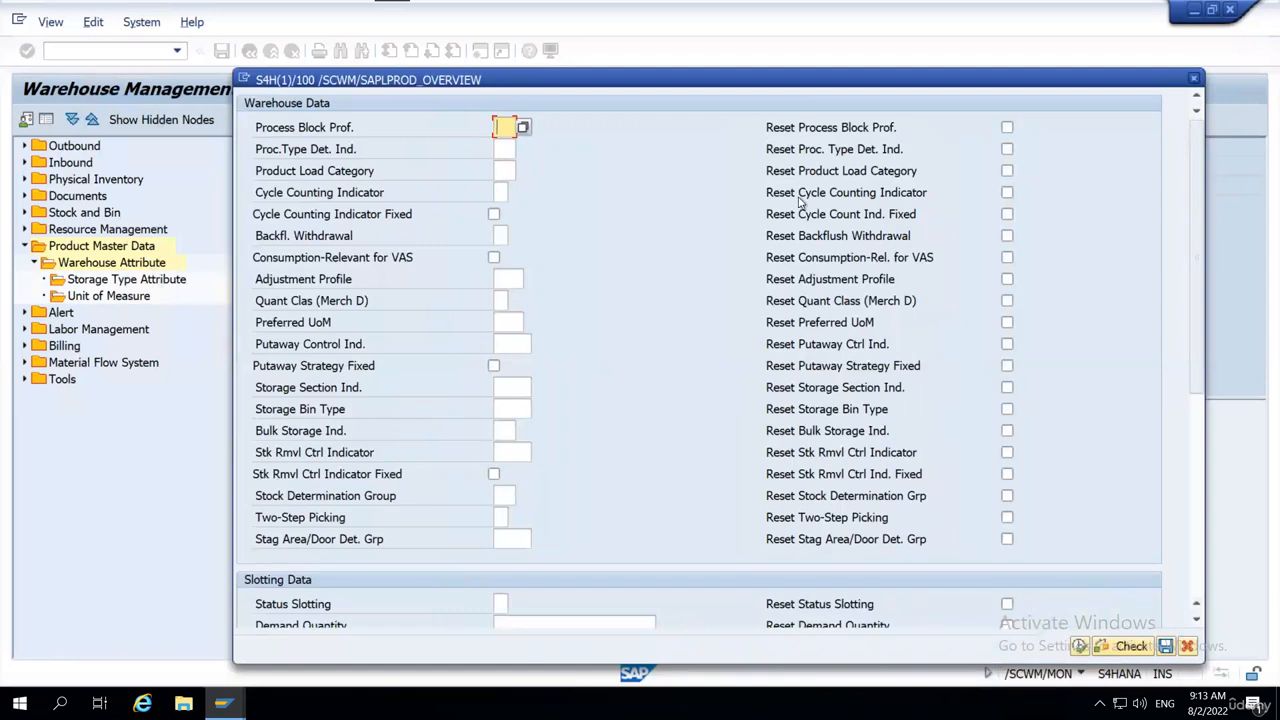
drag(810, 63, 810, 45)
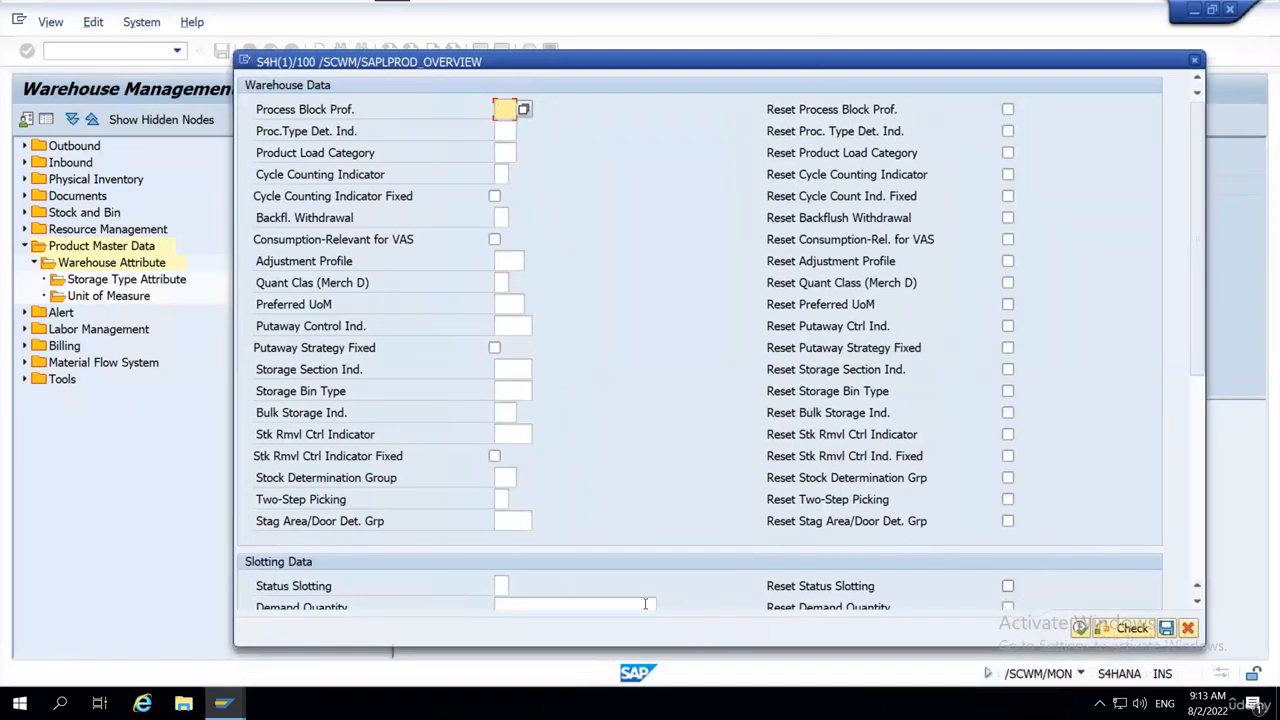
click(1080, 628)
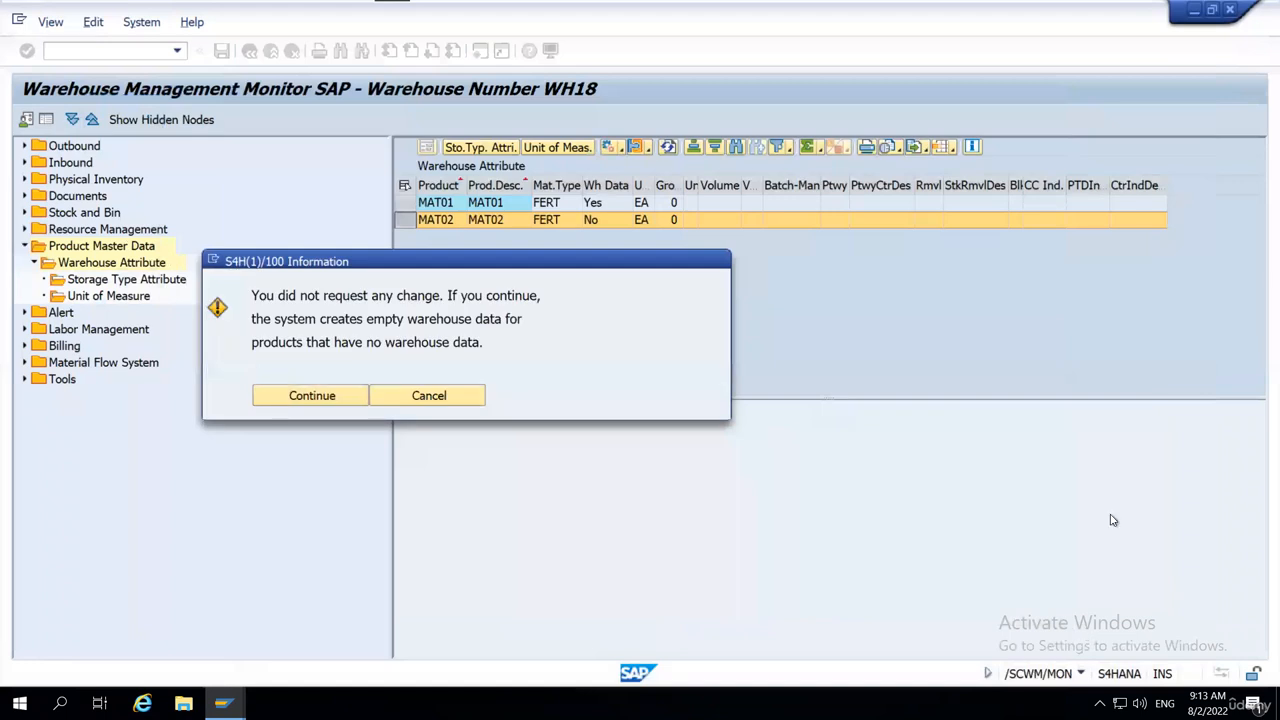
click(314, 397)
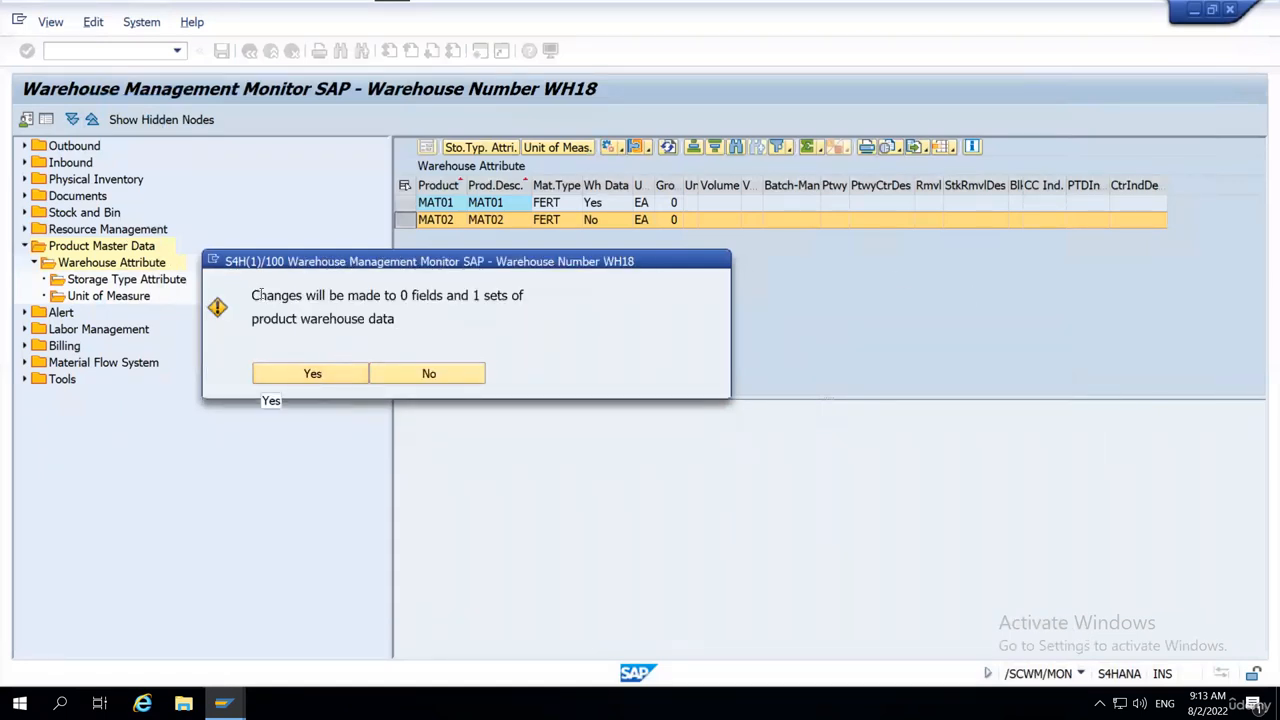
drag(252, 297, 348, 302)
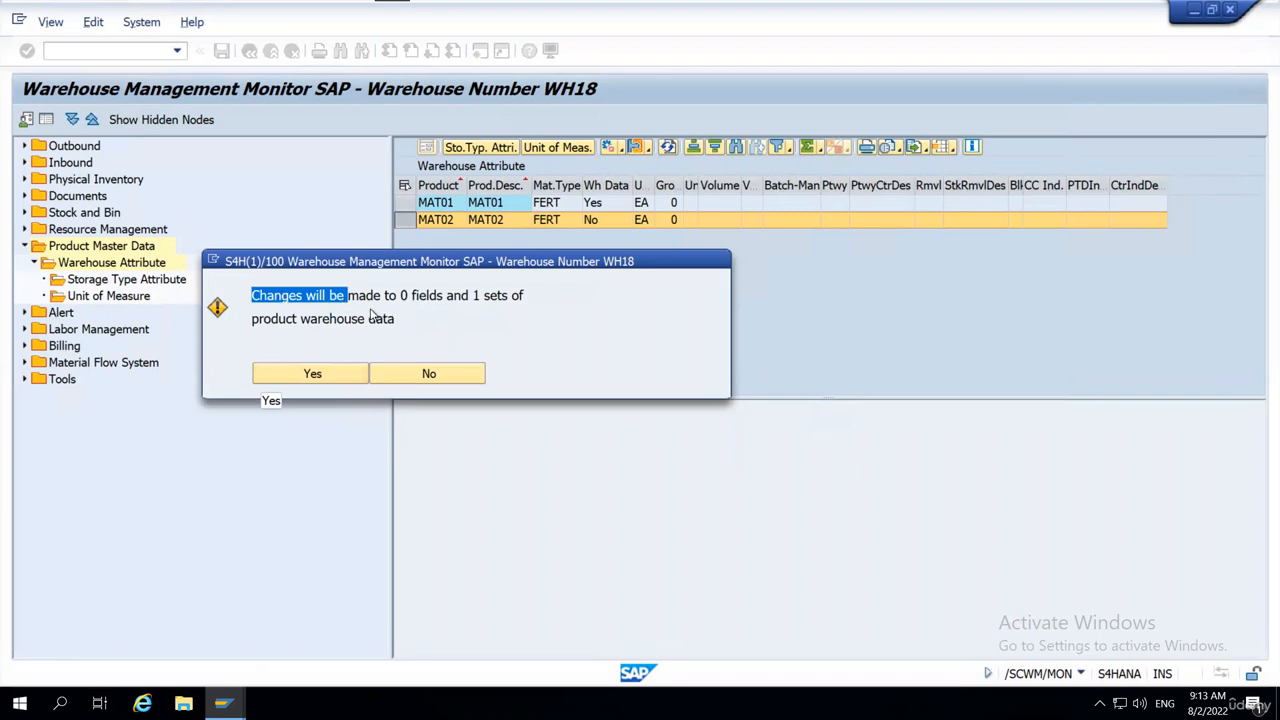
drag(474, 296, 340, 330)
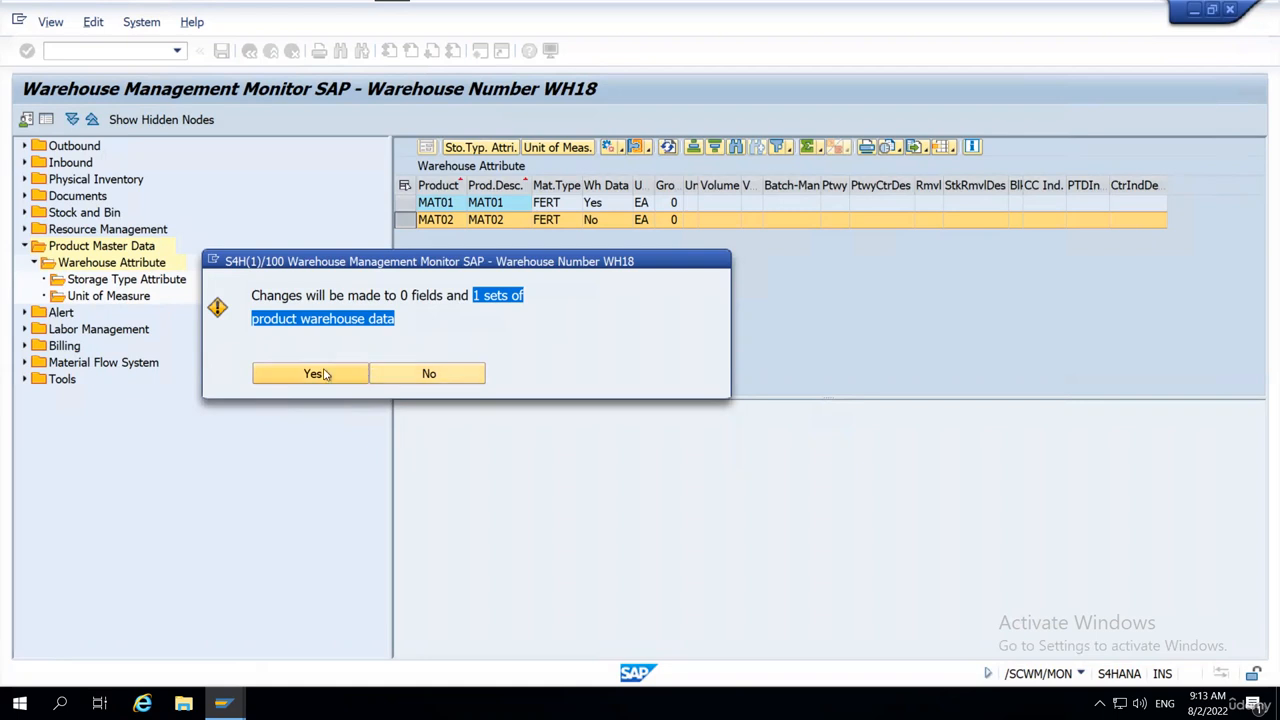
click(310, 376)
Check the Wh Data status of MAT02 in the Warehouse Attribute list.
click(600, 187)
click(600, 222)
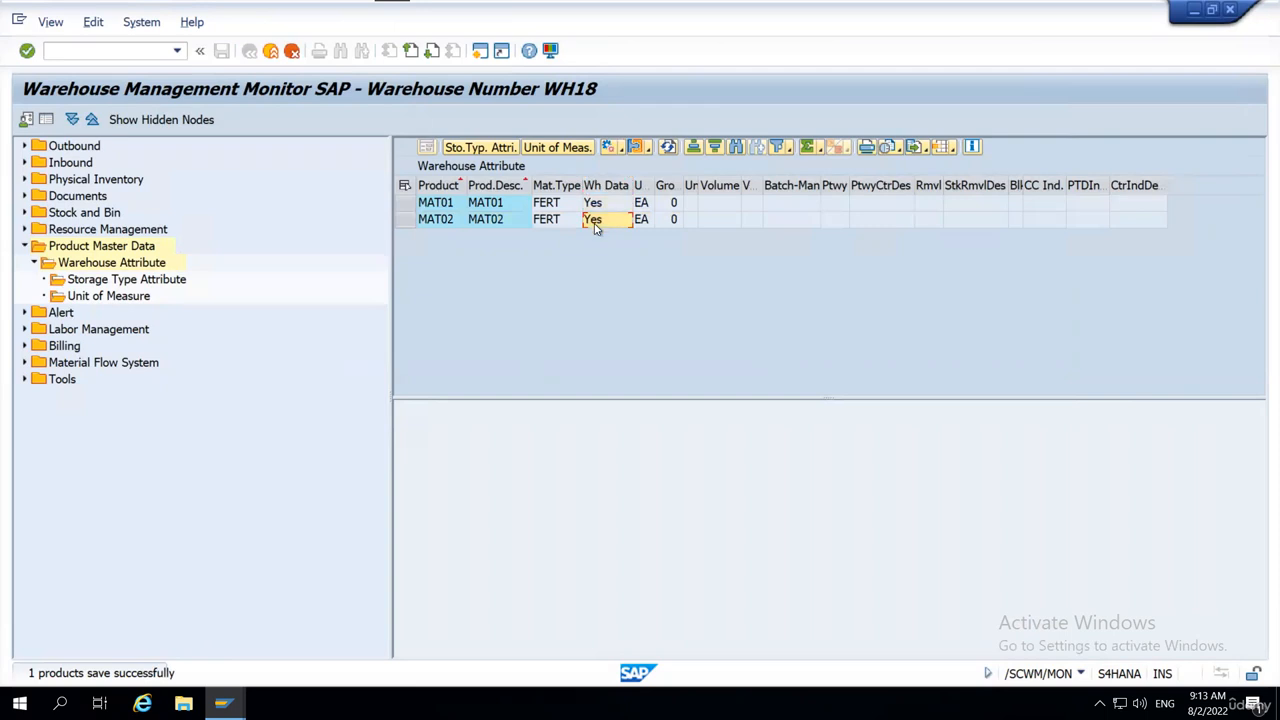
click(492, 222)
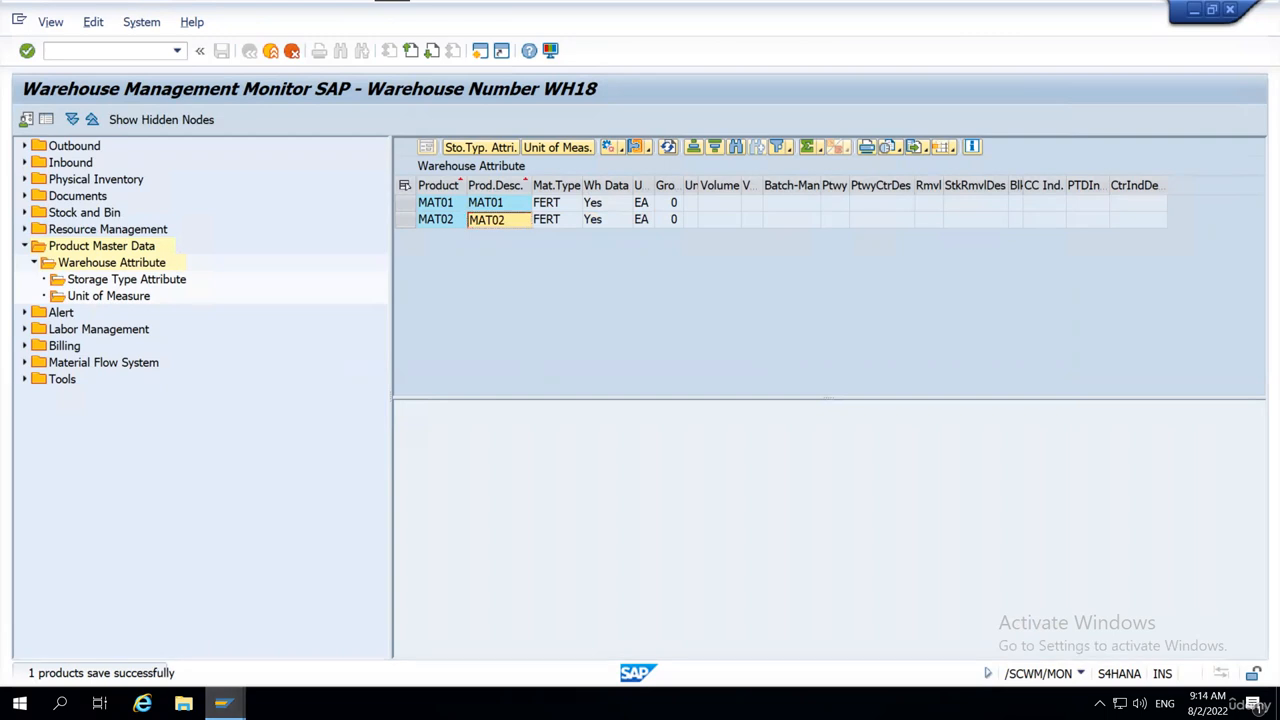
Switch to the warehouse product session, leave MAT01, and display the warehouse product master of MAT02 in WH18.
click(238, 702)
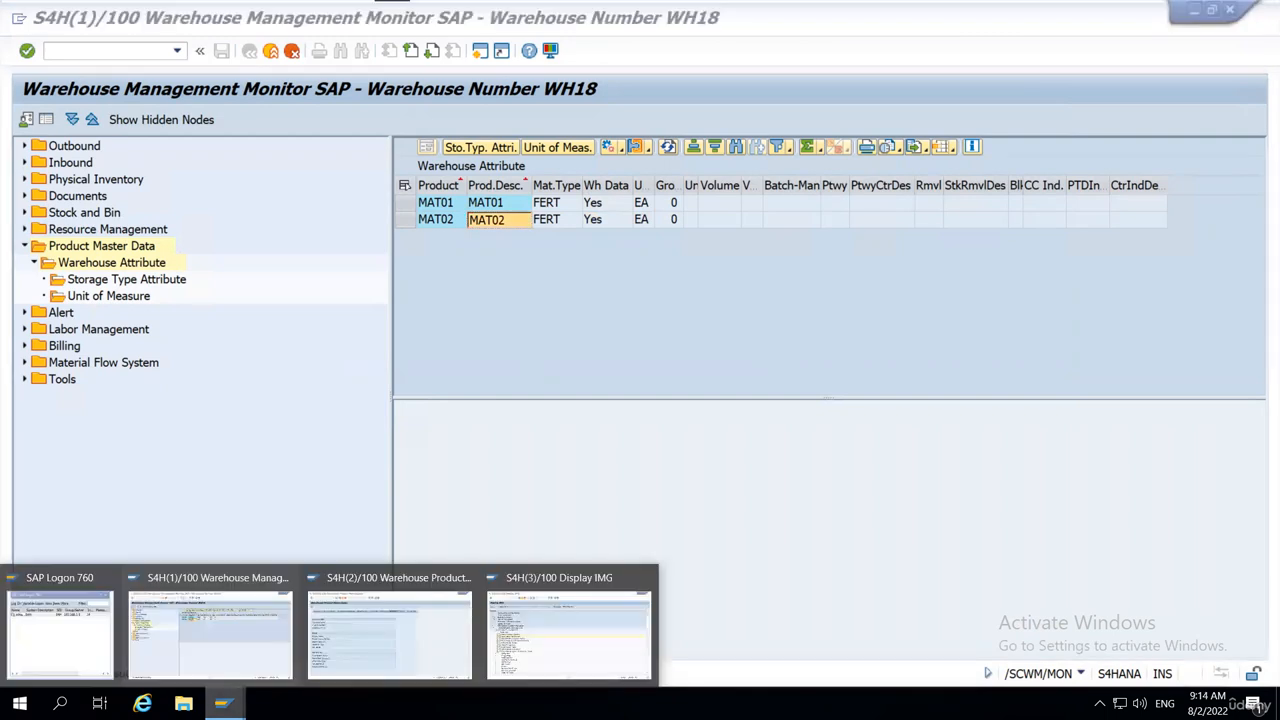
click(398, 598)
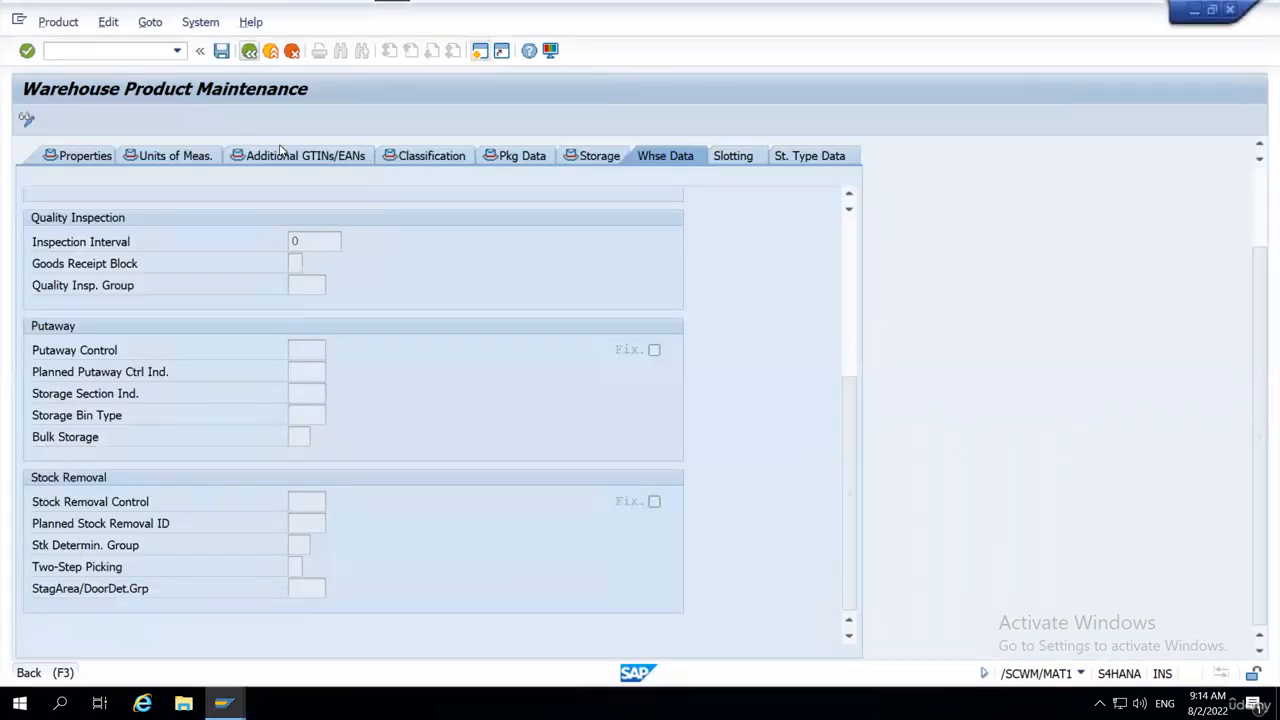
click(250, 51)
click(1080, 676)
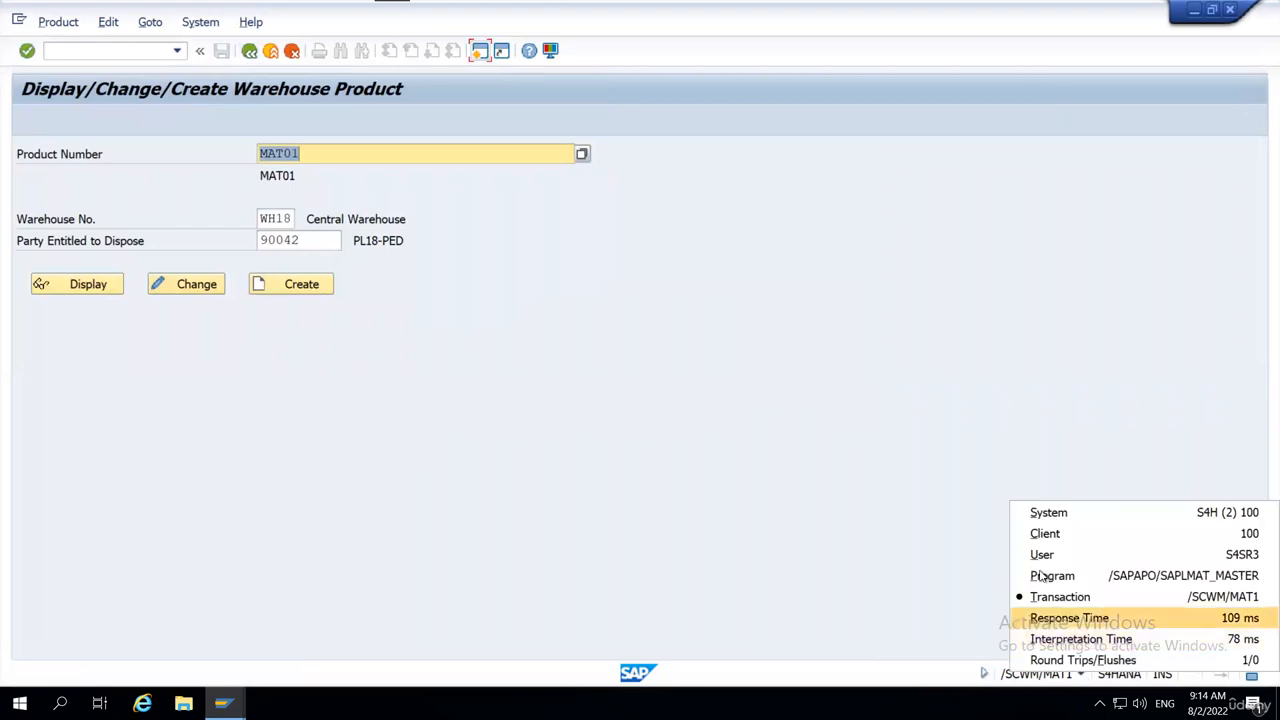
click(1100, 597)
click(326, 153)
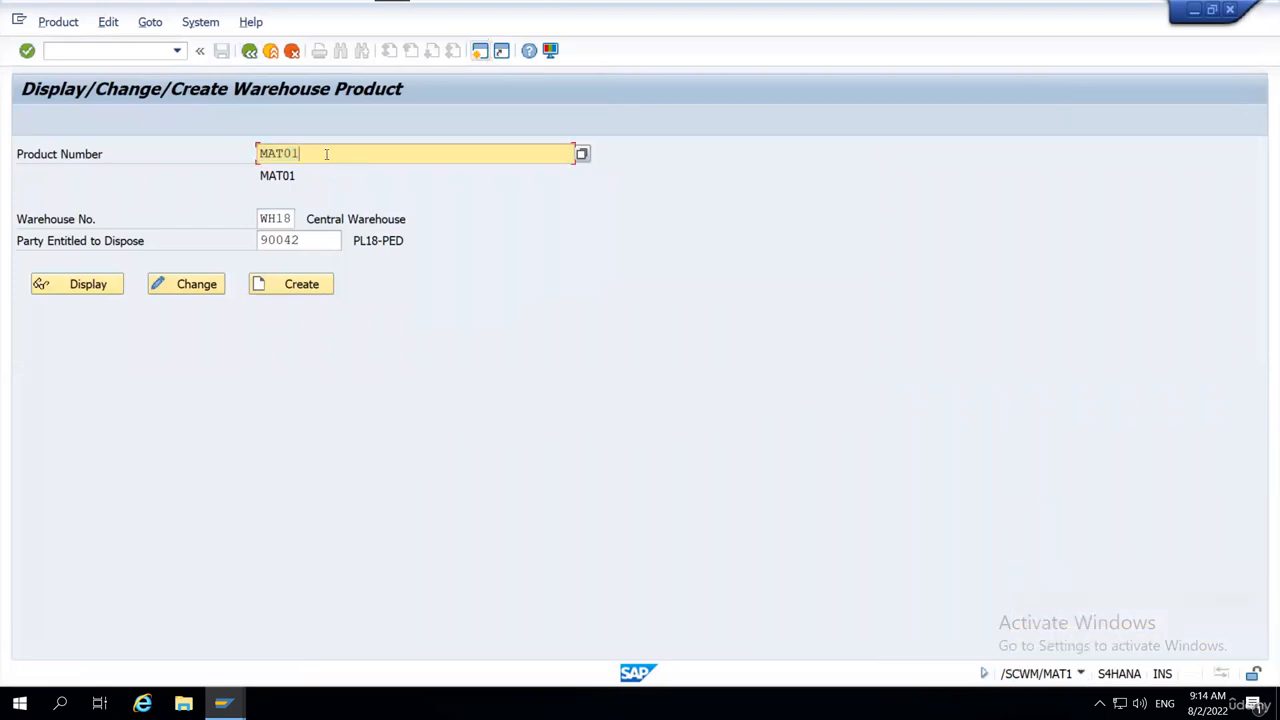
key(BackSpace)
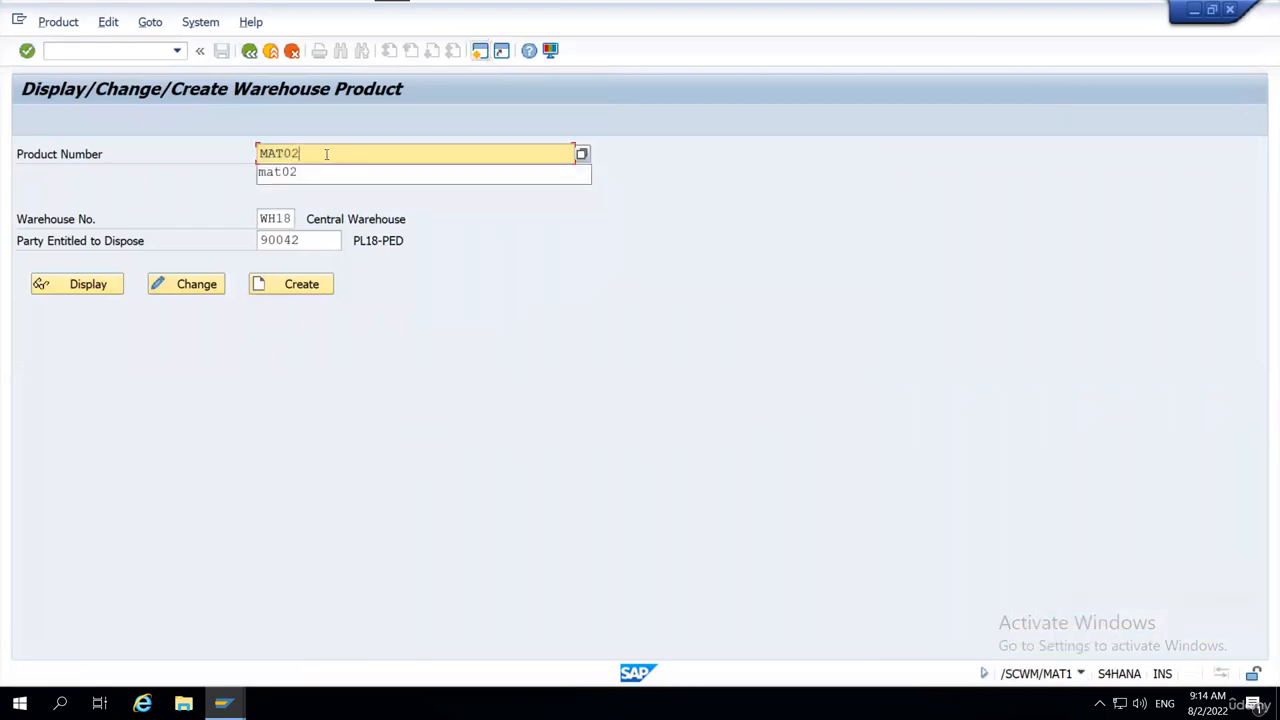
text(2)
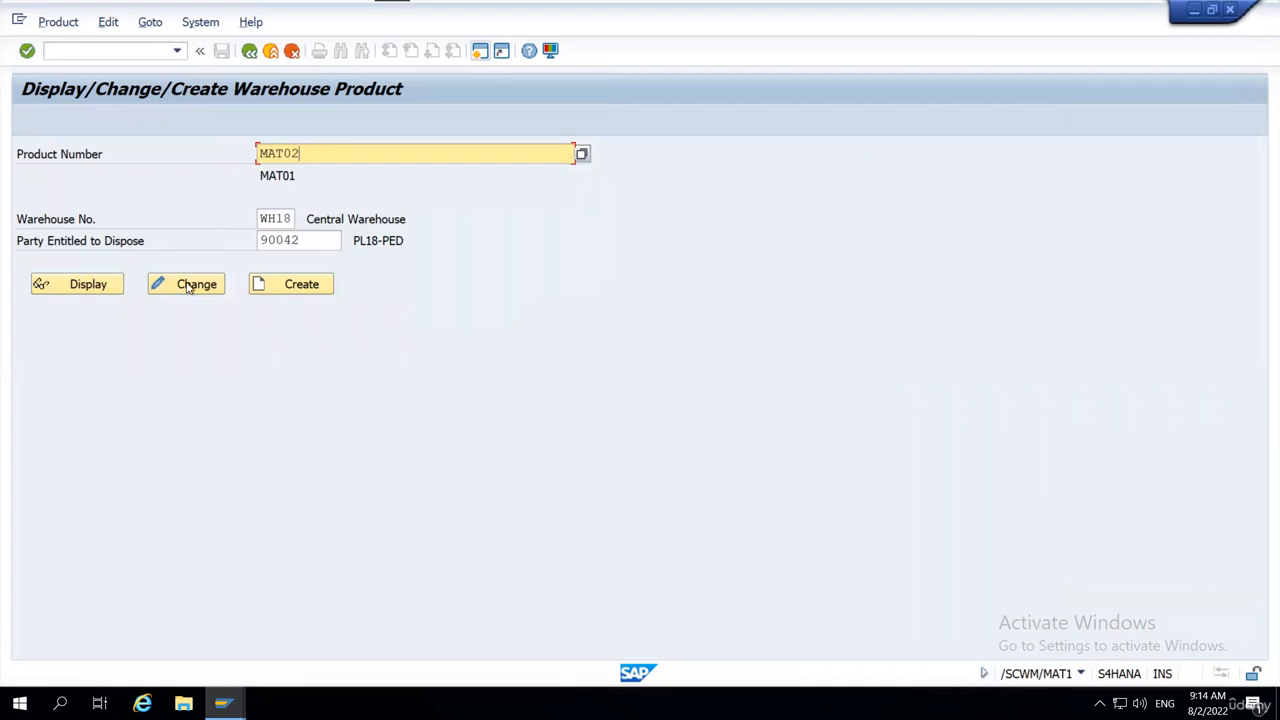
click(89, 287)
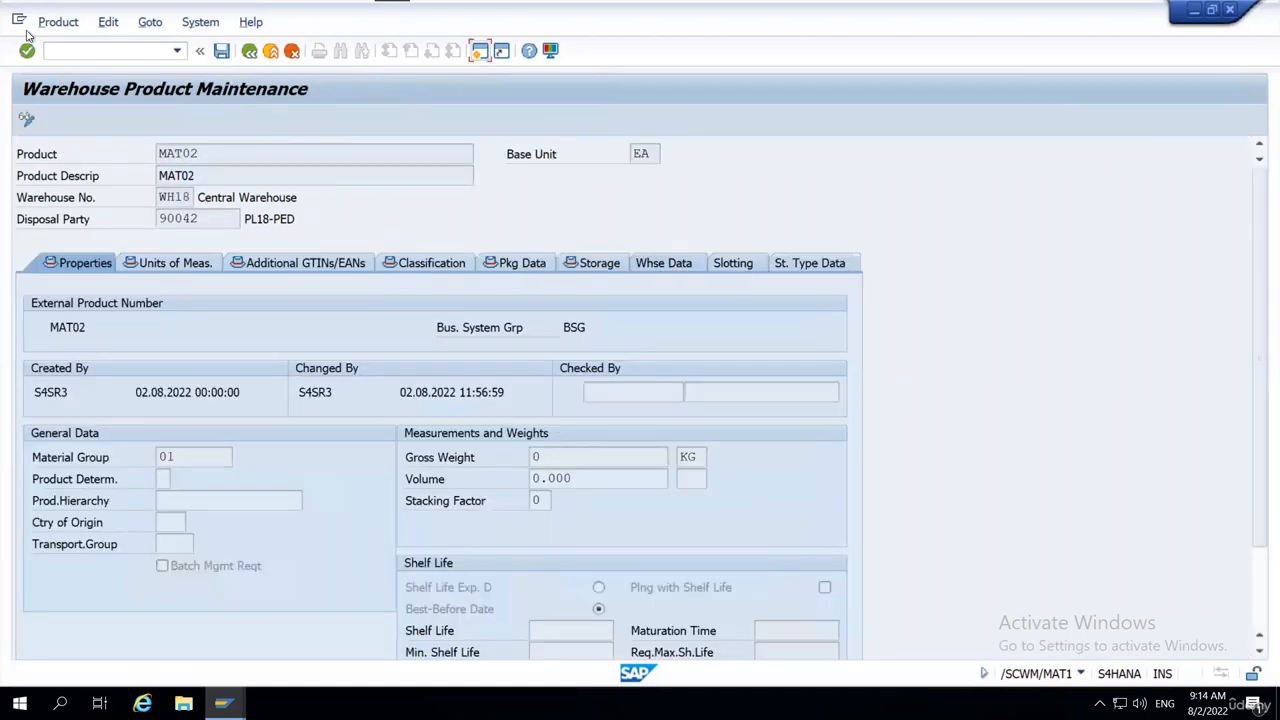
Look over the warehouse data, slotting and storage type data views of MAT02.
click(674, 270)
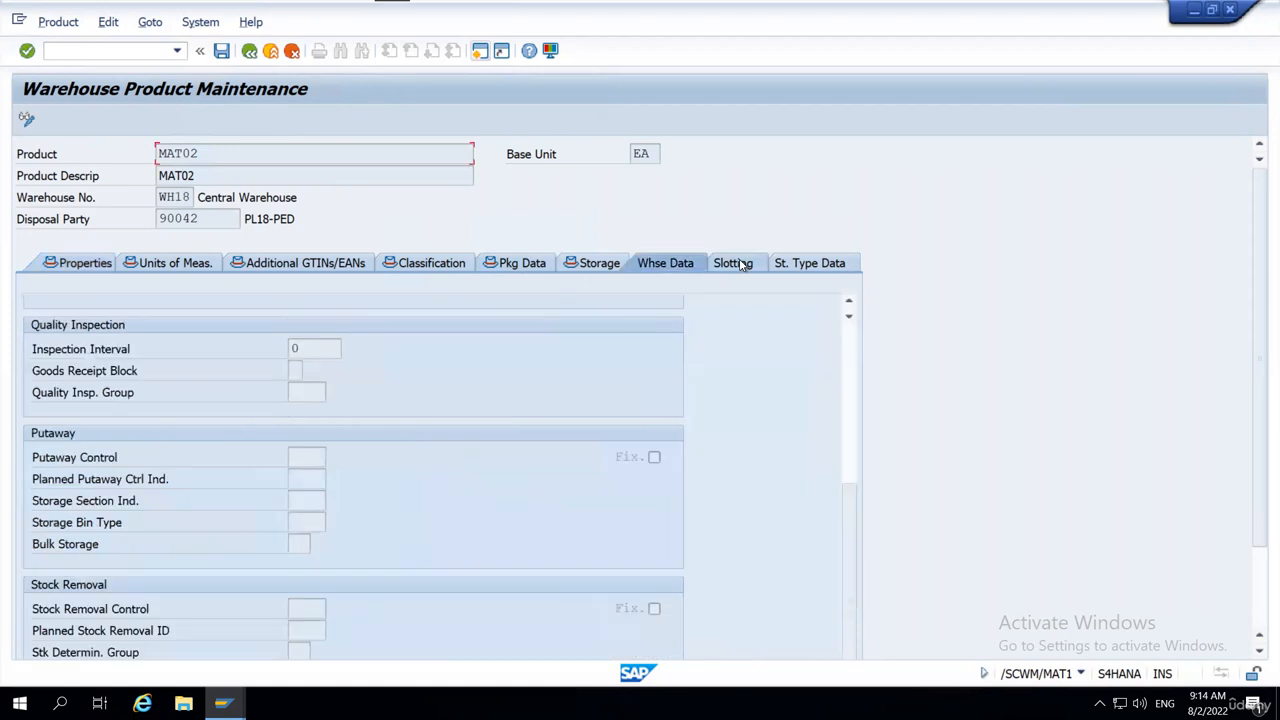
click(742, 264)
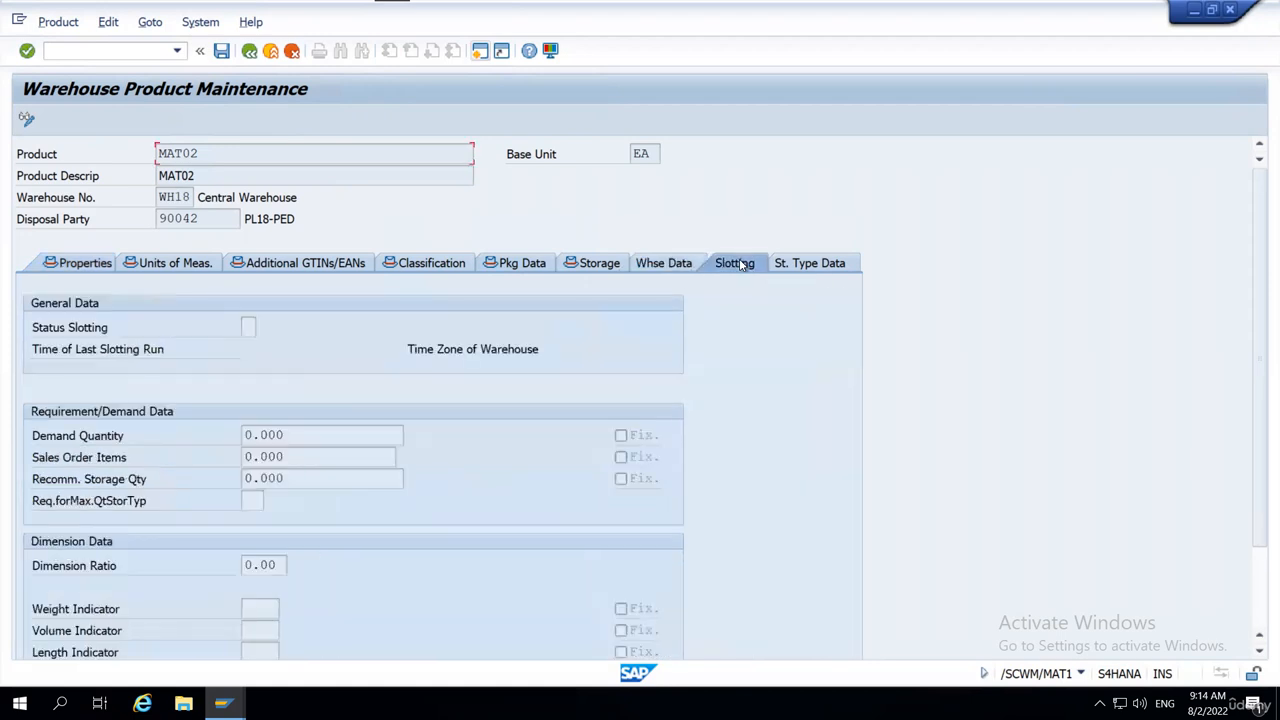
click(843, 268)
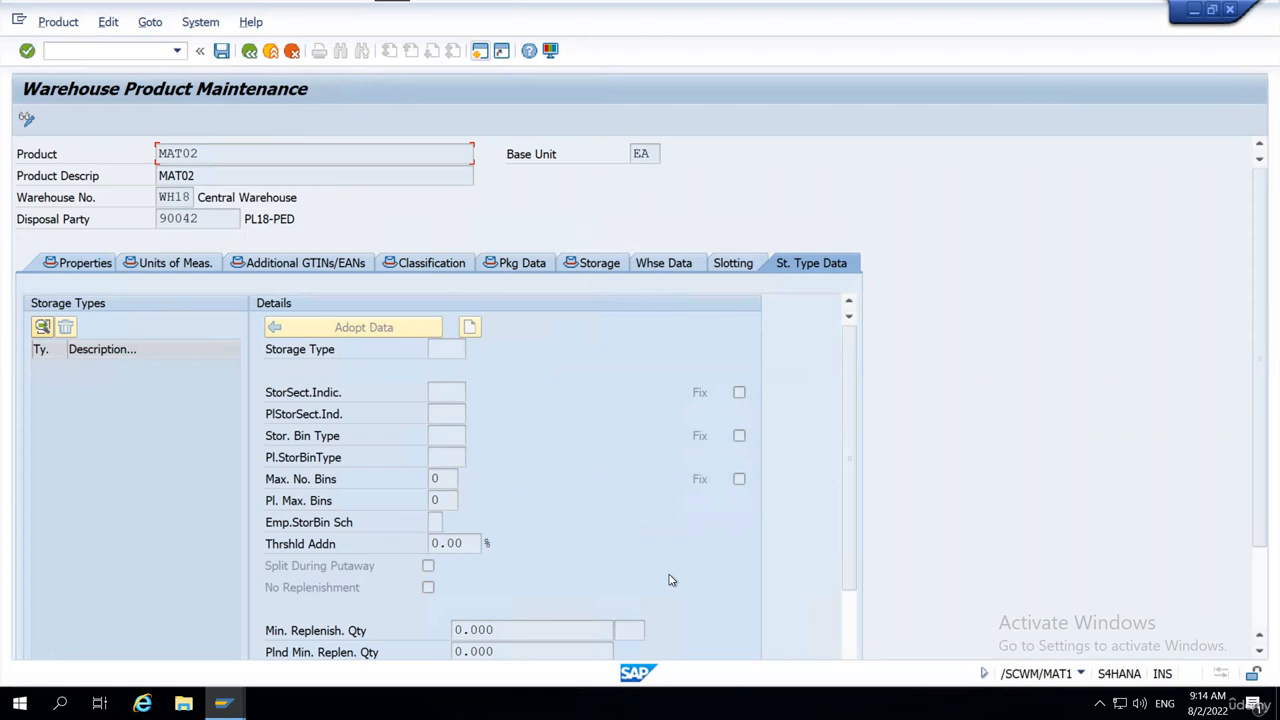
mouse_move(30, 233)
mouse_down()
mouse_move(740, 226)
mouse_move(708, 242)
mouse_up()
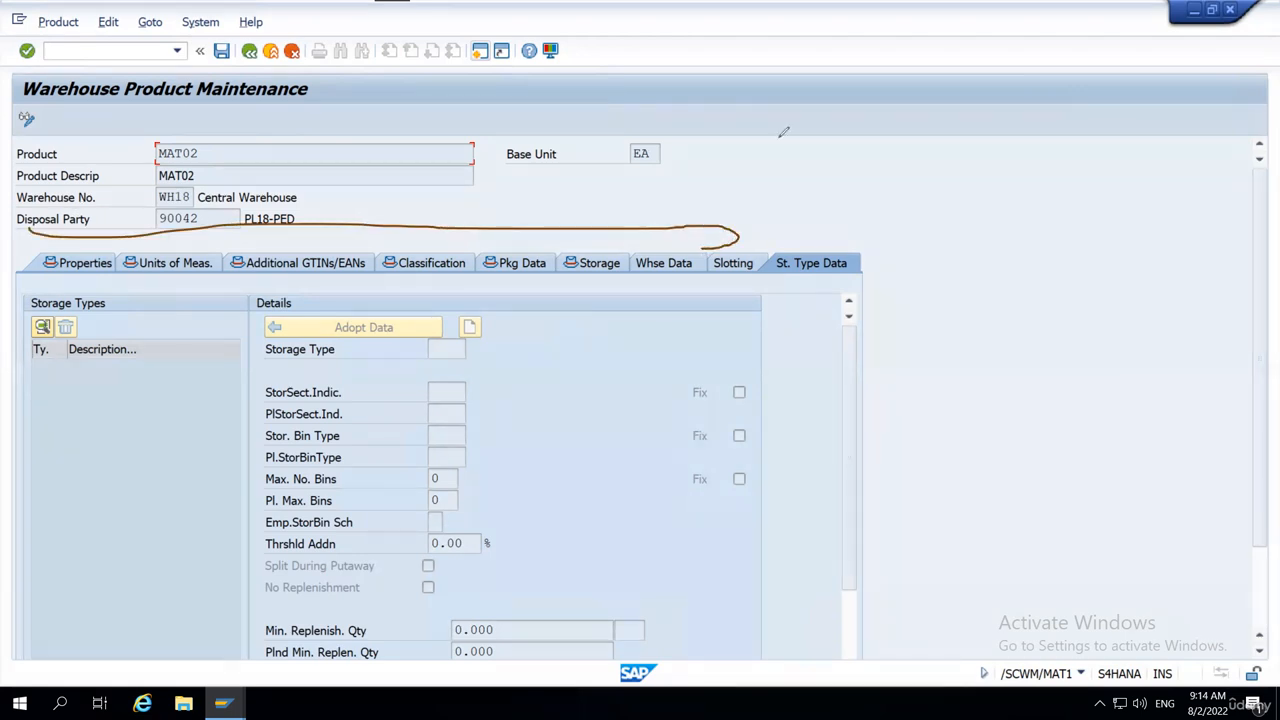
mouse_move(34, 240)
mouse_down()
mouse_move(563, 229)
mouse_move(618, 240)
mouse_move(214, 312)
mouse_move(44, 274)
mouse_move(44, 240)
mouse_up()
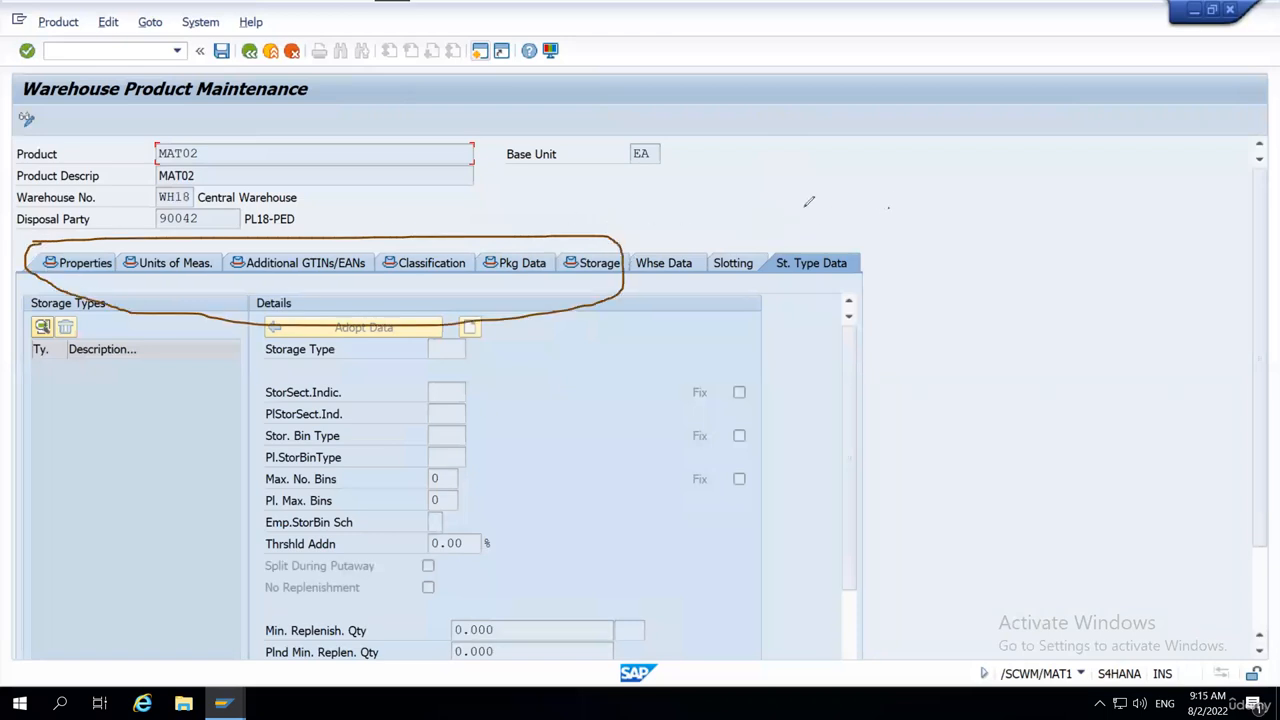
mouse_move(888, 206)
mouse_down()
mouse_move(636, 230)
mouse_move(722, 292)
mouse_move(940, 200)
mouse_move(880, 201)
mouse_up()
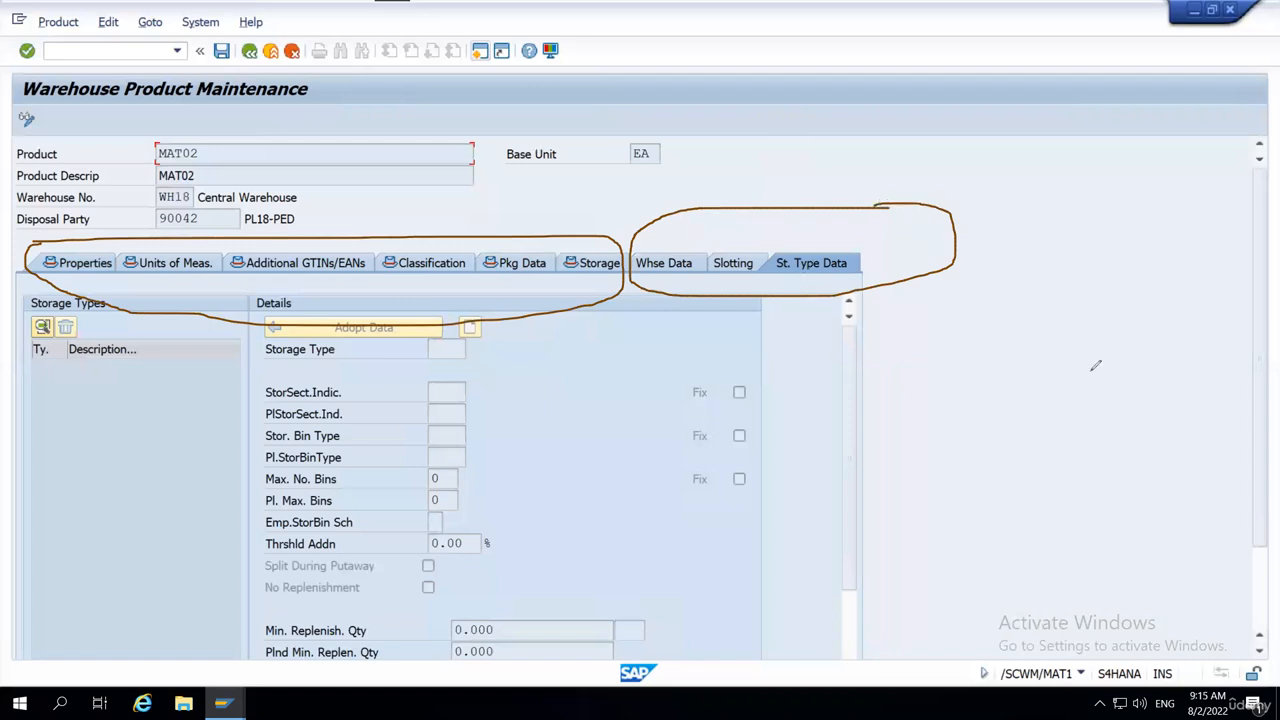
key(ctrl+z)
key(ctrl+z)
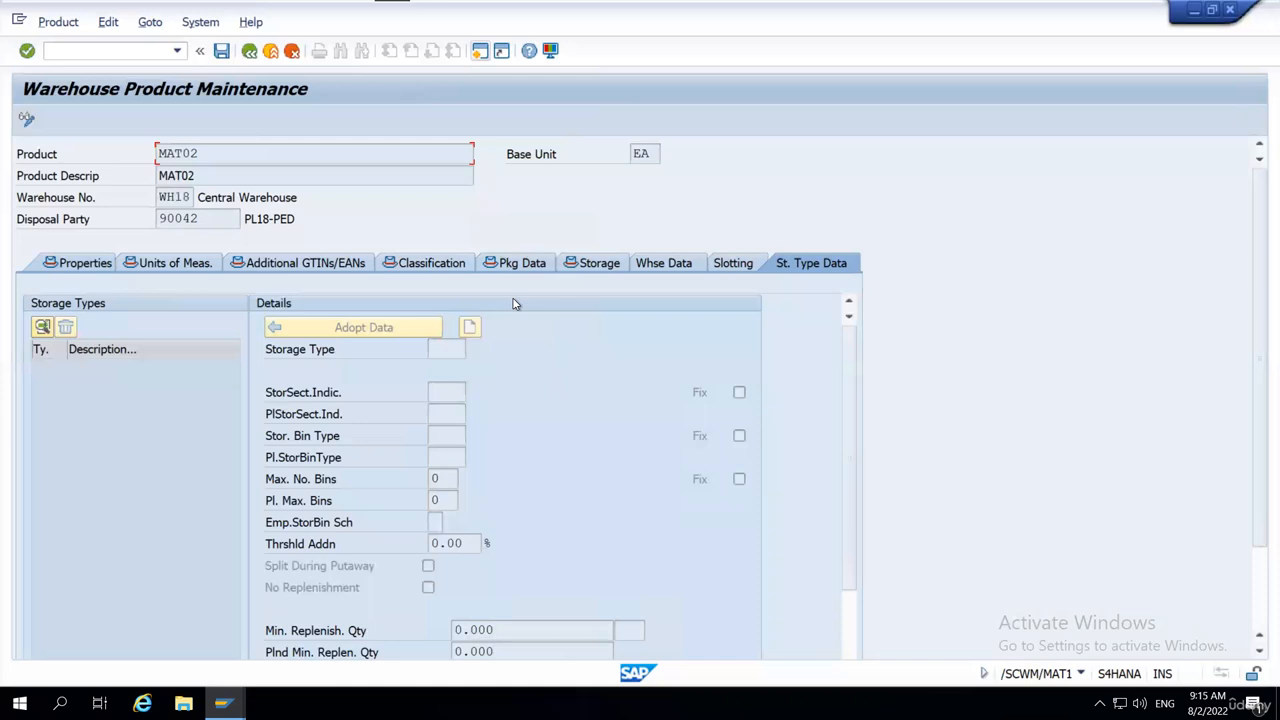
Look over the quality inspection, putaway and stock removal fields, then the slotting and storage views of MAT02.
click(667, 265)
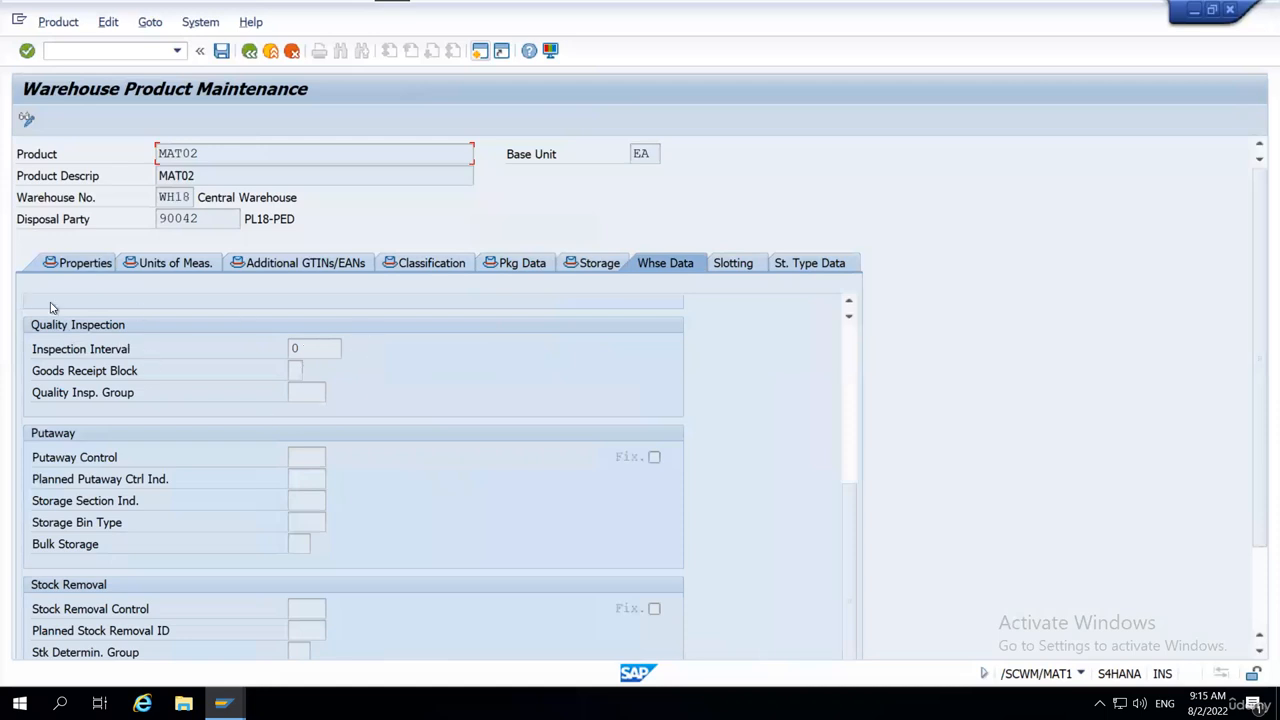
click(302, 393)
scroll(395, 384, down, 3)
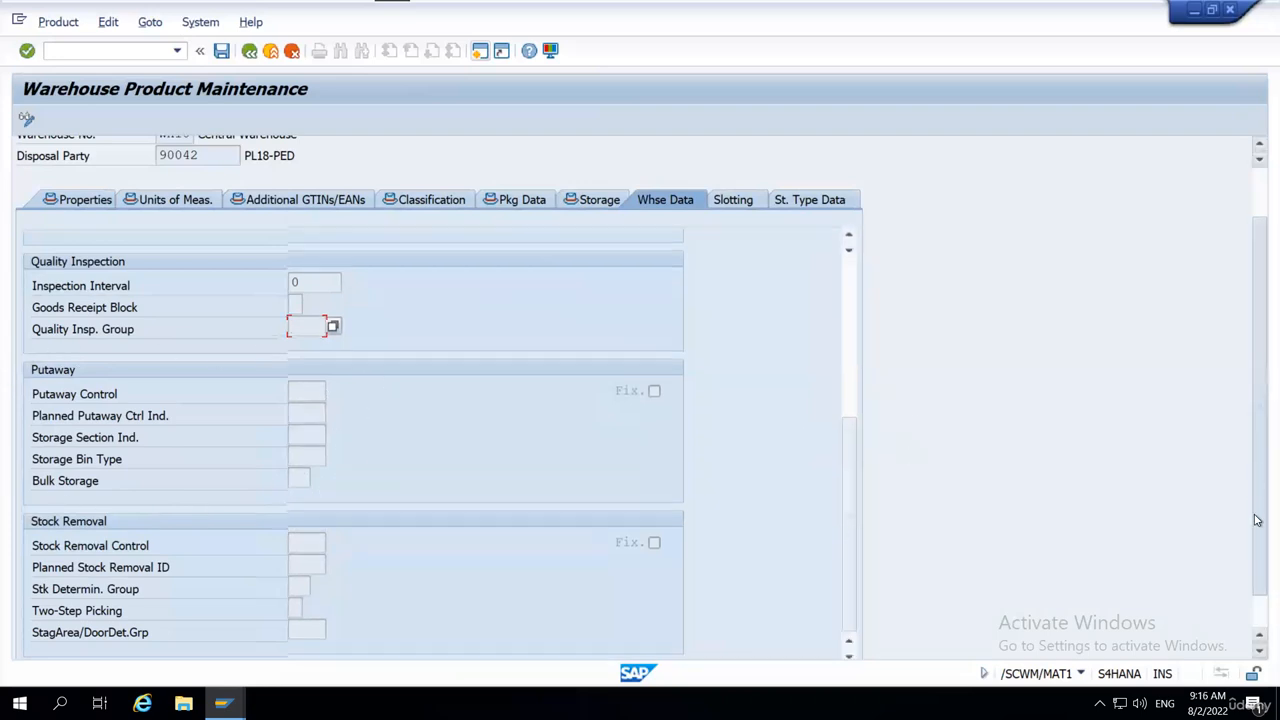
scroll(865, 472, down, 1)
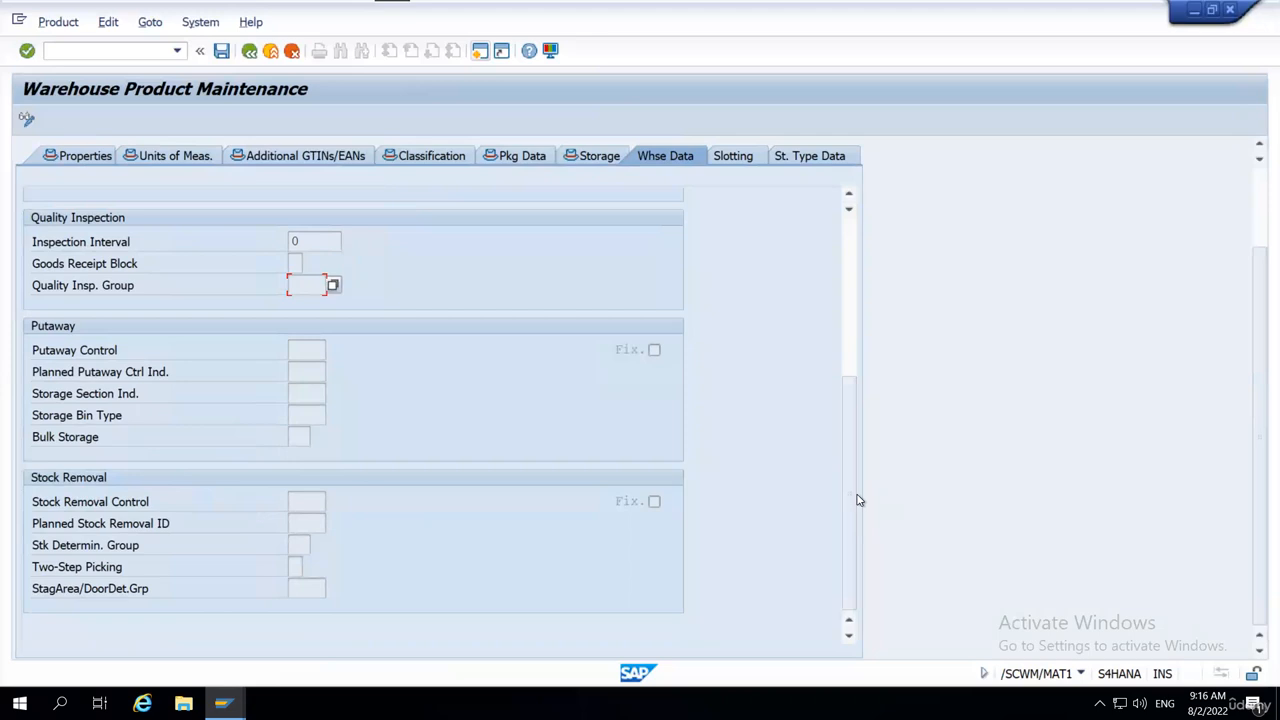
drag(857, 501, 742, 178)
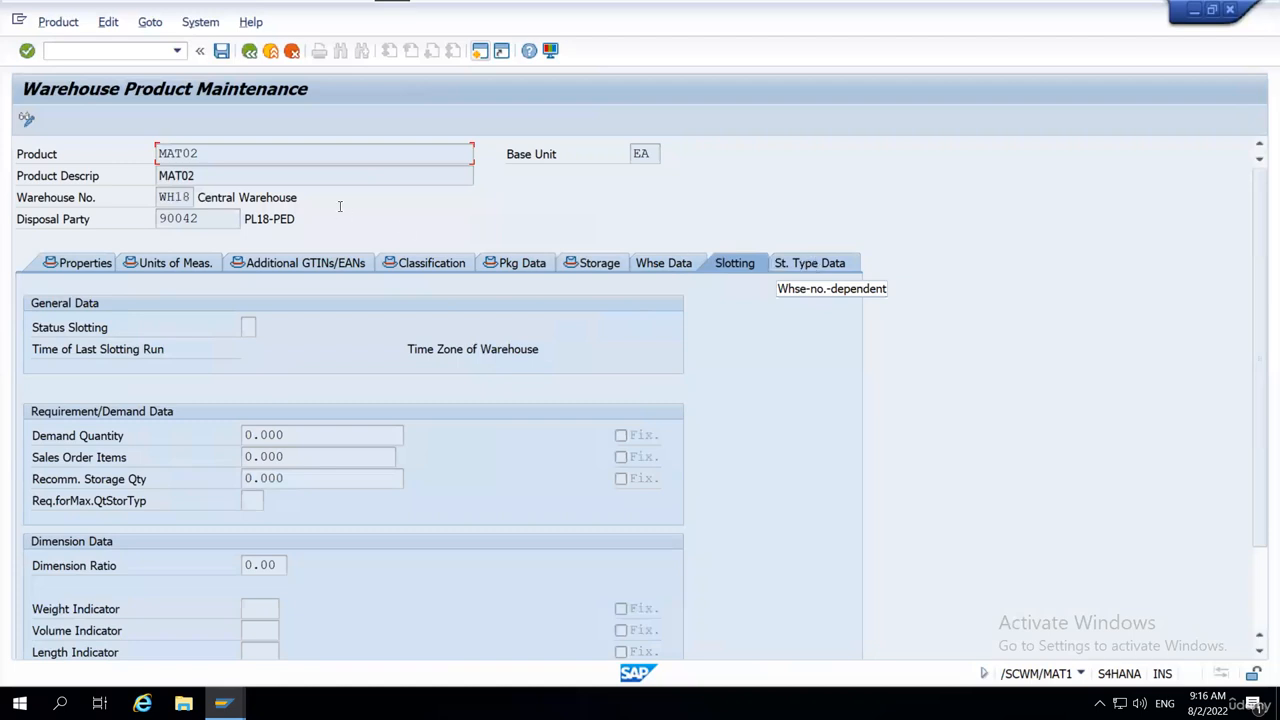
click(600, 264)
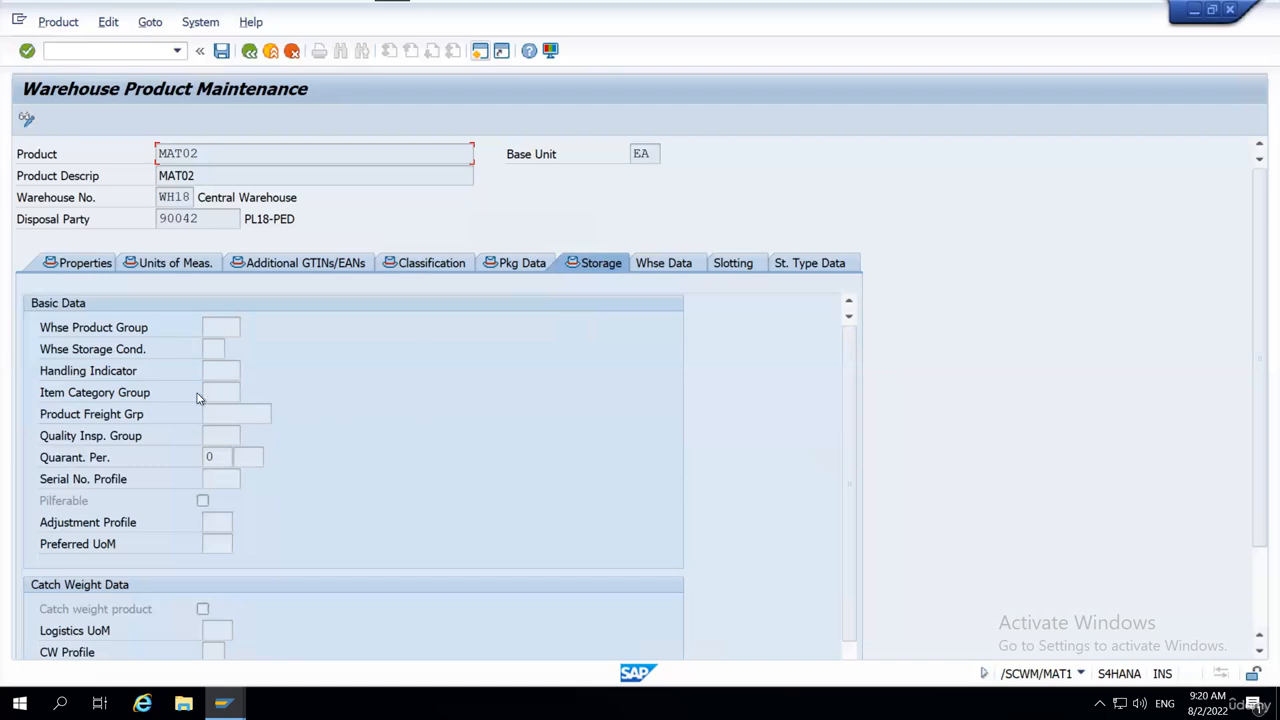
Open transaction MMBE and display the stock overview of material MAT01 in plant PL18.
click(95, 53)
text(/nmmbe)
key(Return)
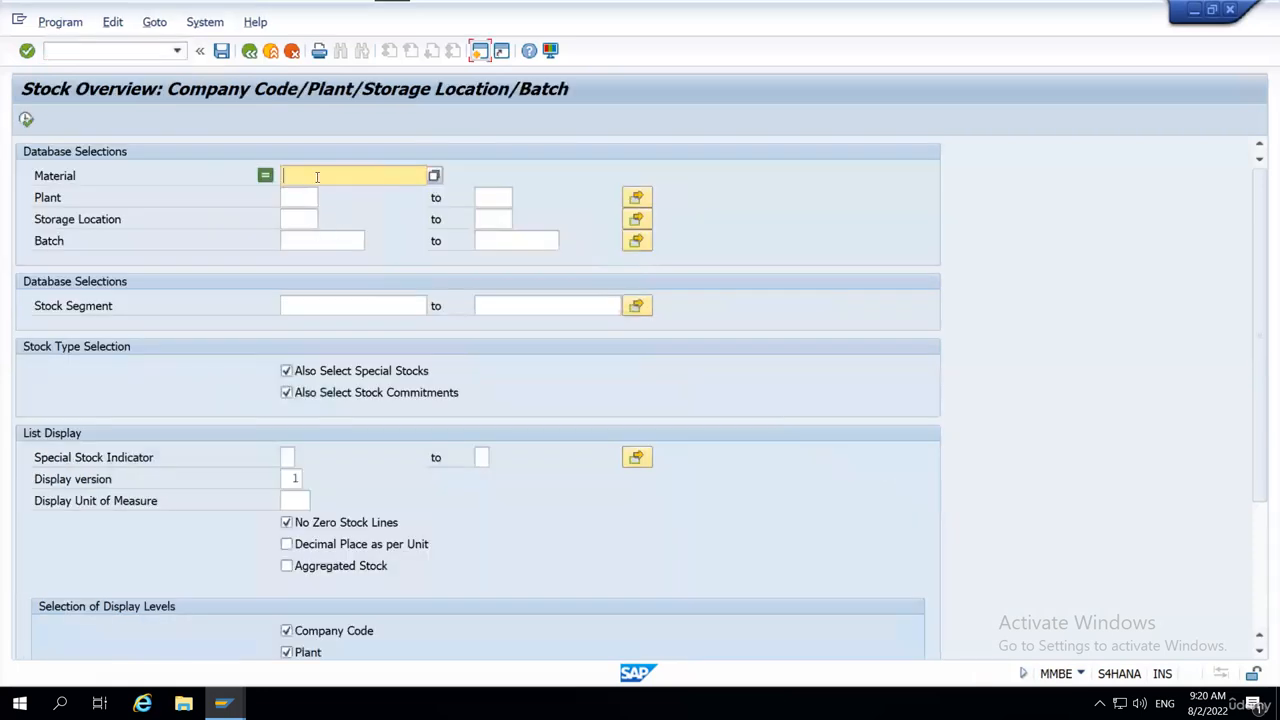
text(MAT01)
click(294, 197)
text(pl18)
key(Tab)
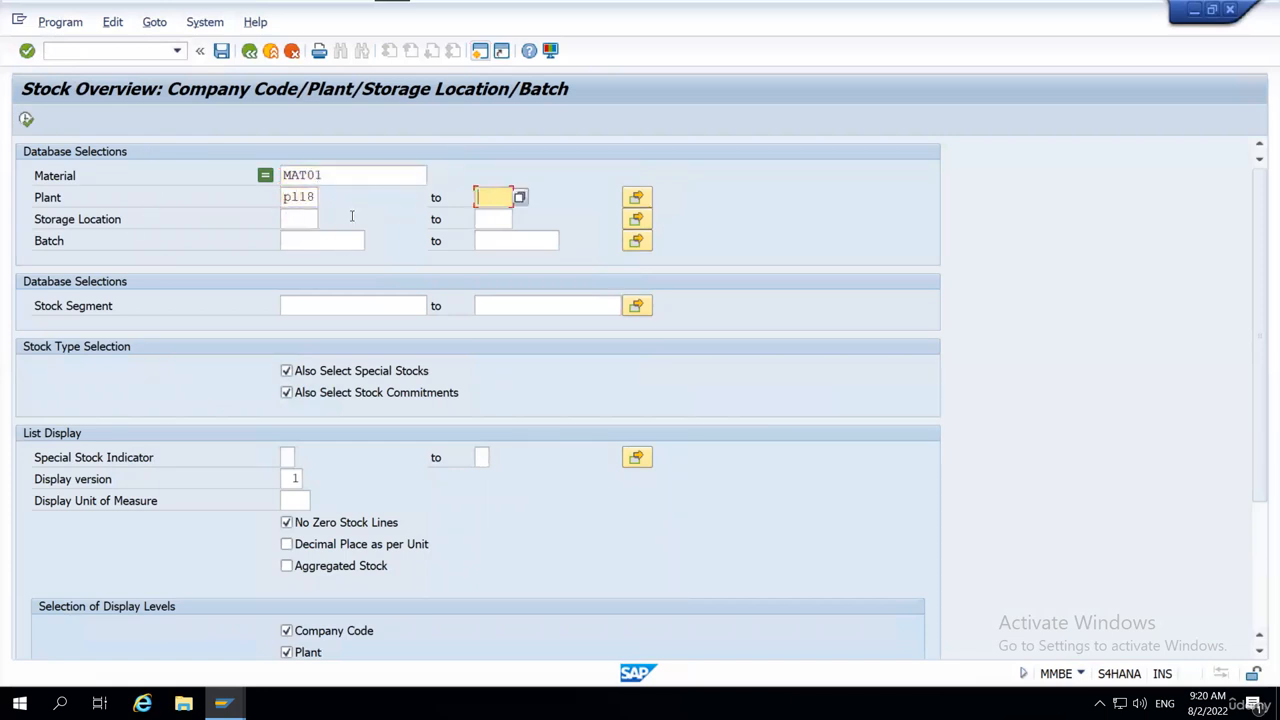
click(26, 119)
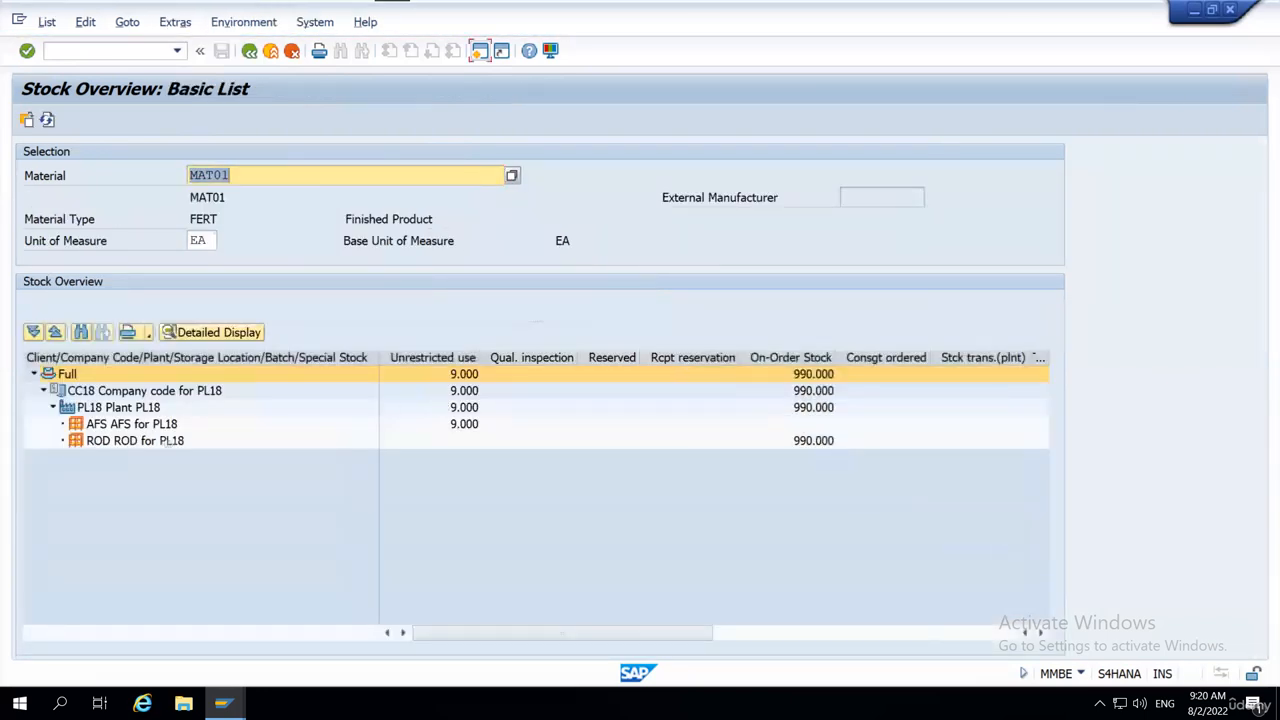
Examine how MAT01's stock in company code CC18 and plant PL18 is split between storage locations AFS and ROD.
click(110, 425)
click(110, 408)
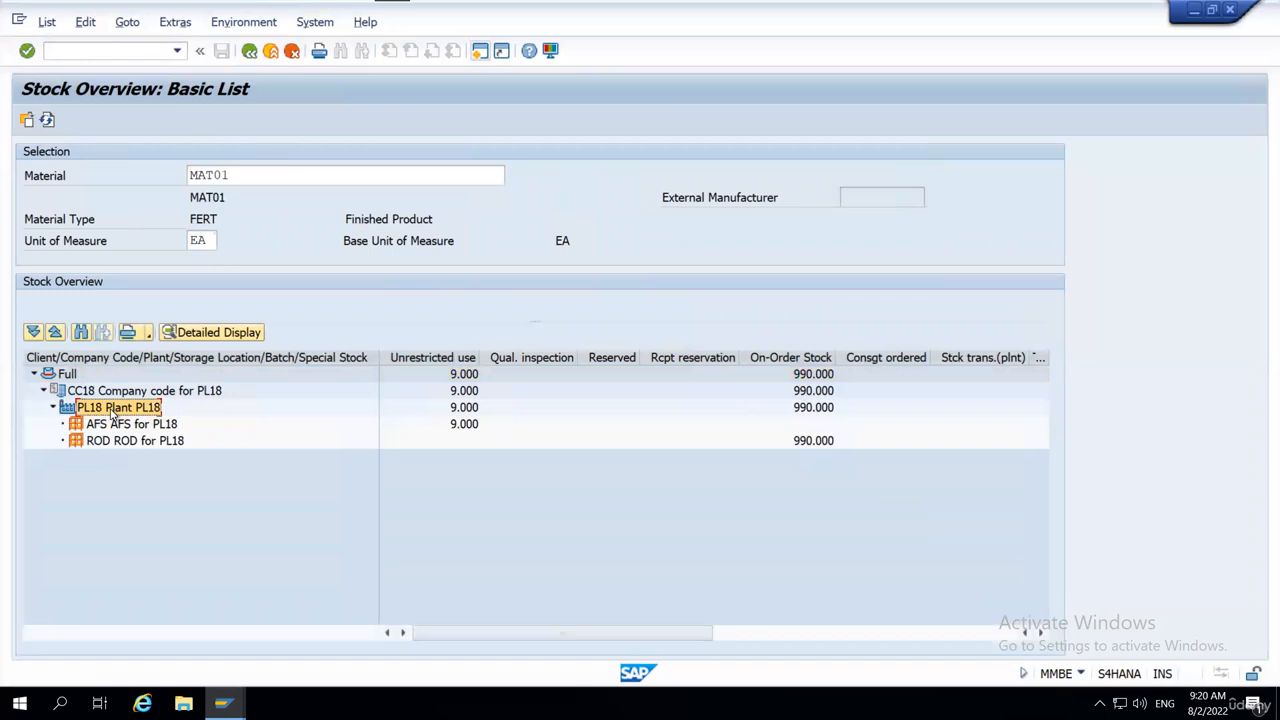
click(160, 392)
click(116, 409)
click(125, 426)
click(127, 442)
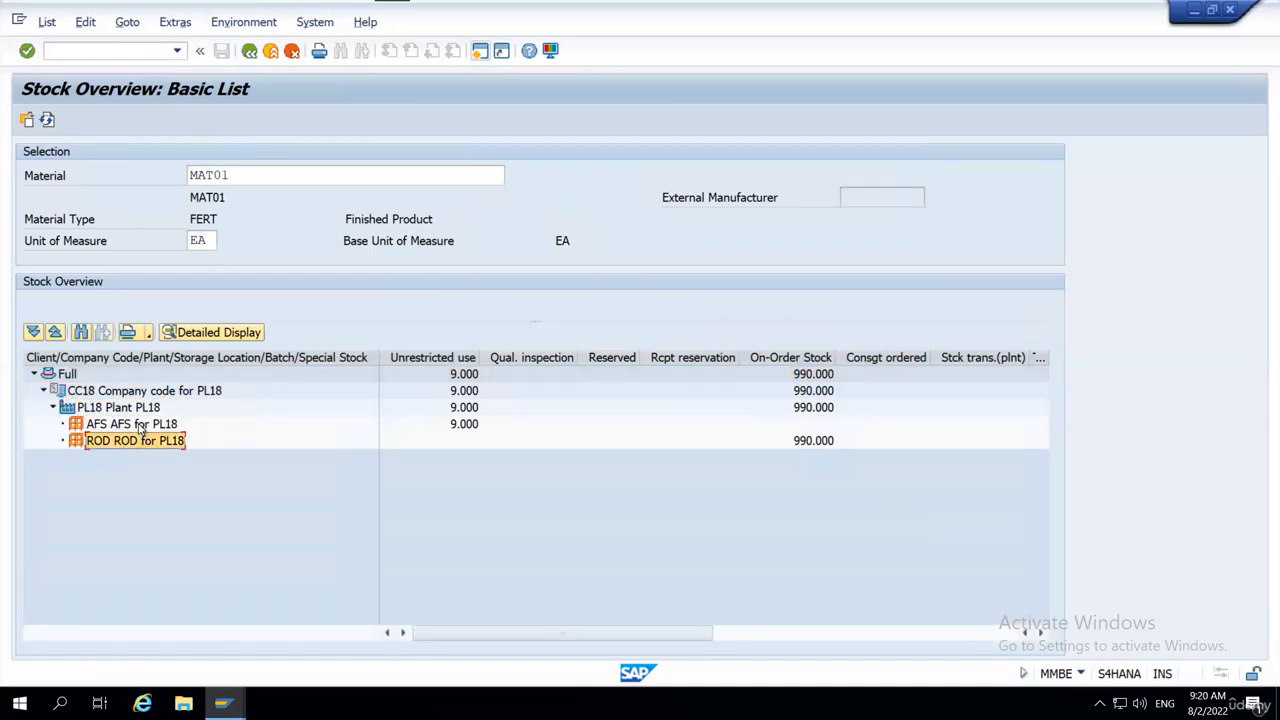
click(141, 425)
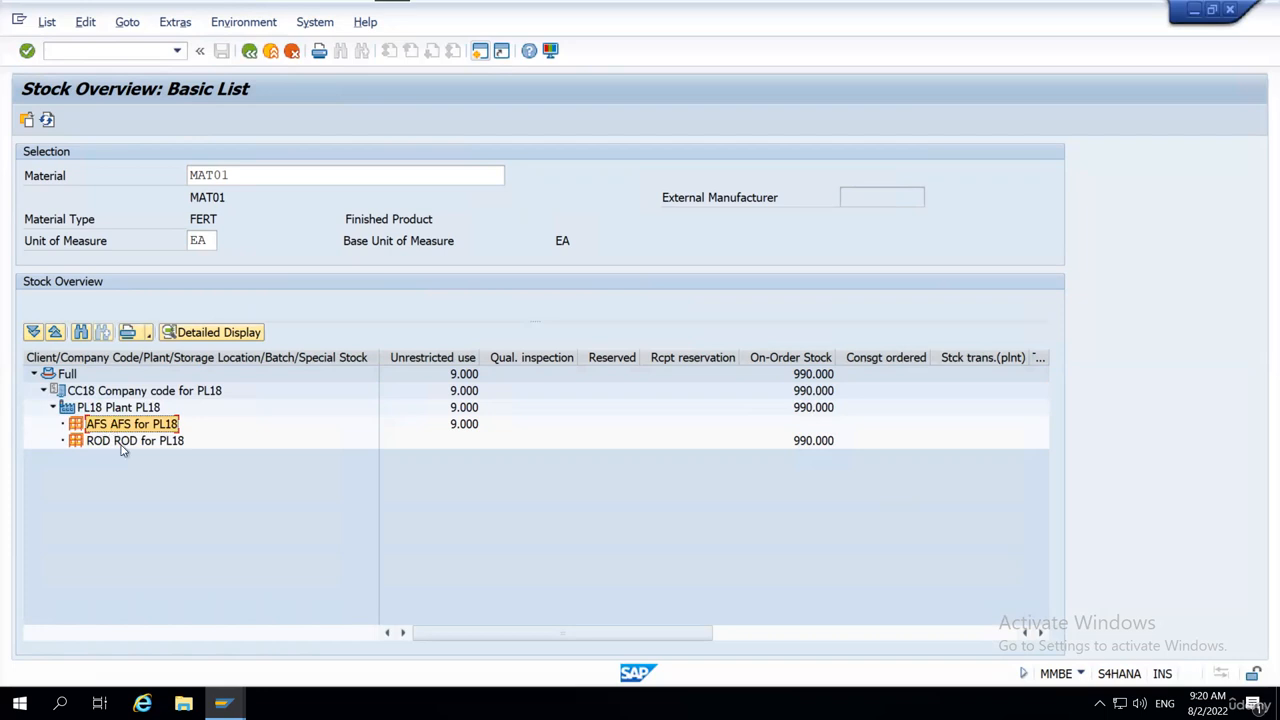
click(134, 446)
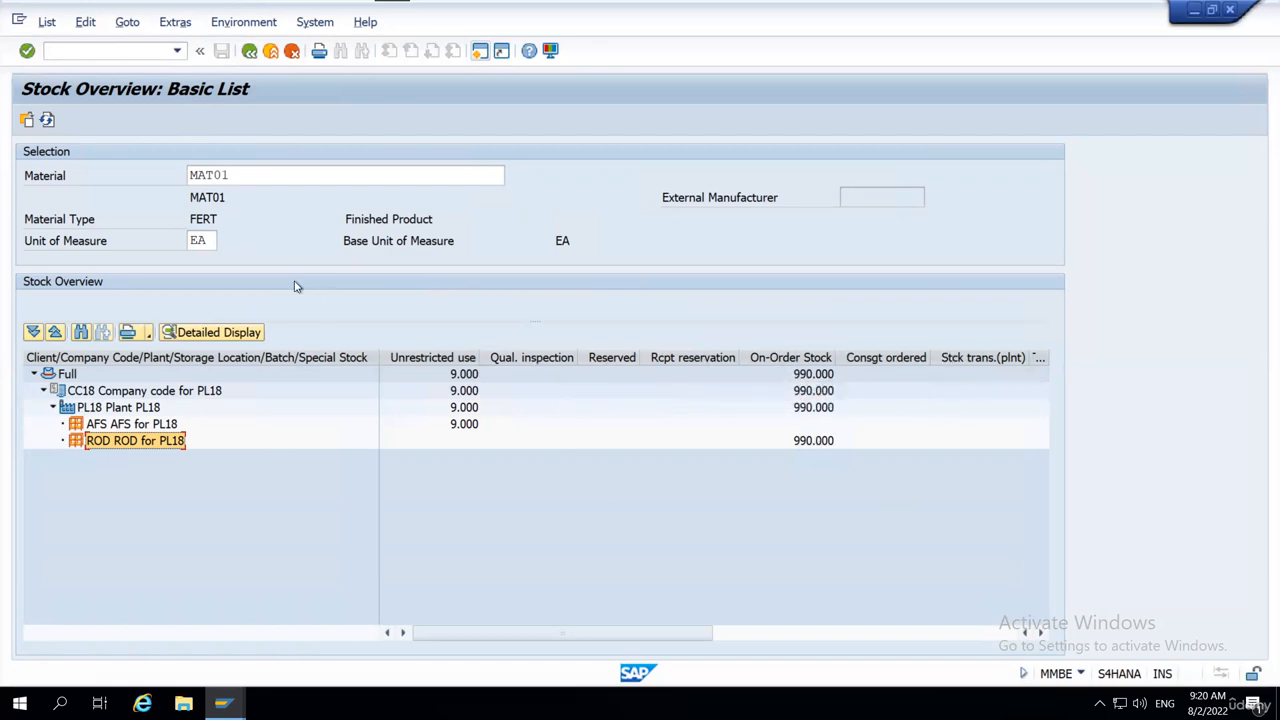
Open transaction SPRO in a new session and display the SAP Reference IMG.
click(113, 53)
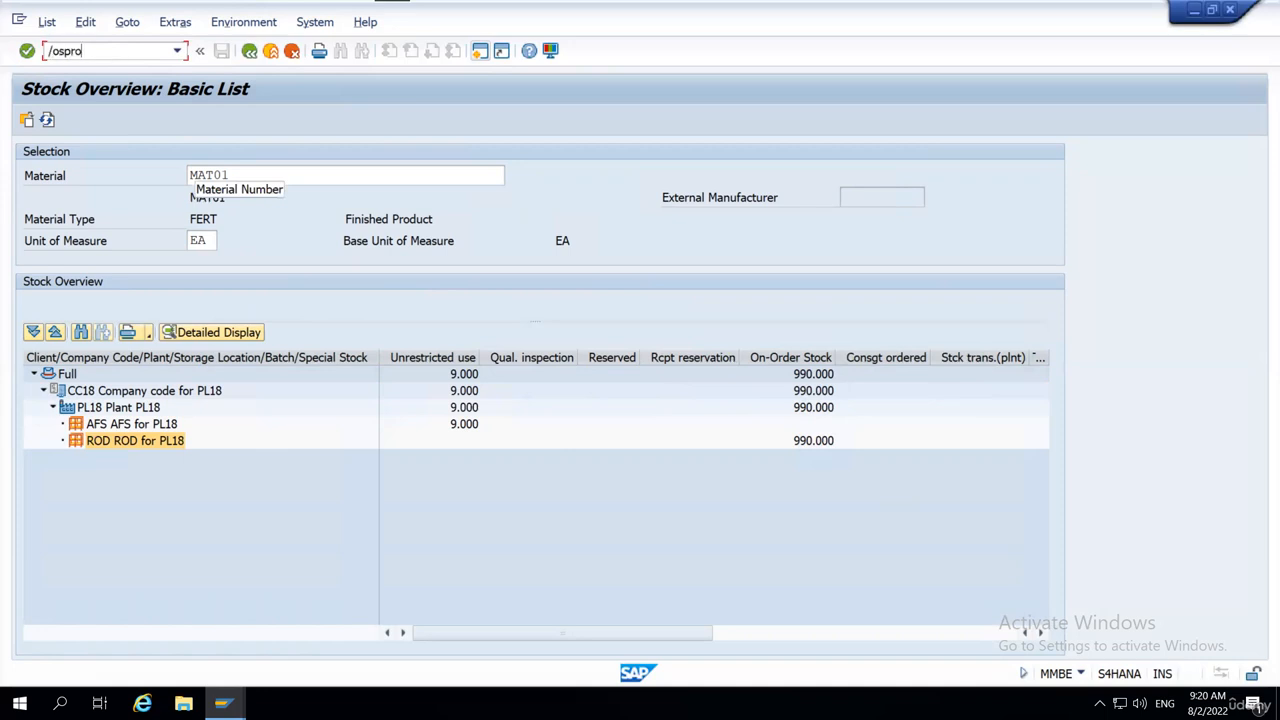
text(/nspro)
key(Return)
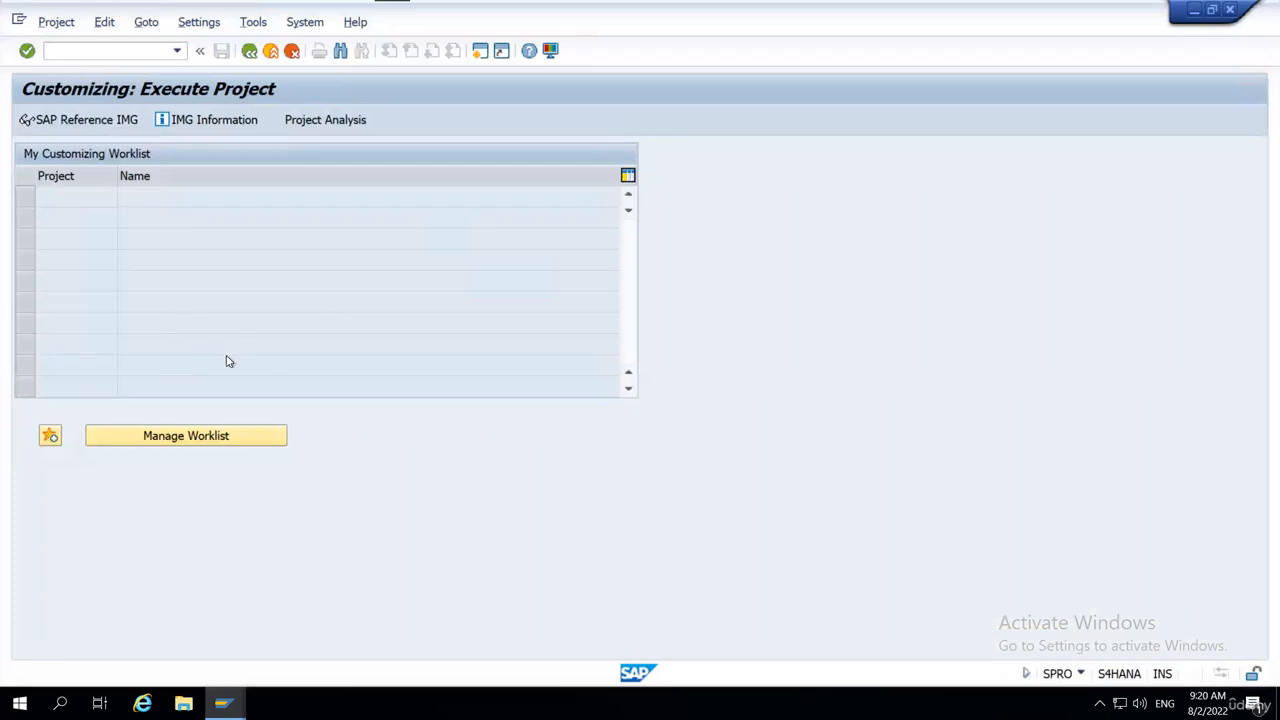
key(F5)
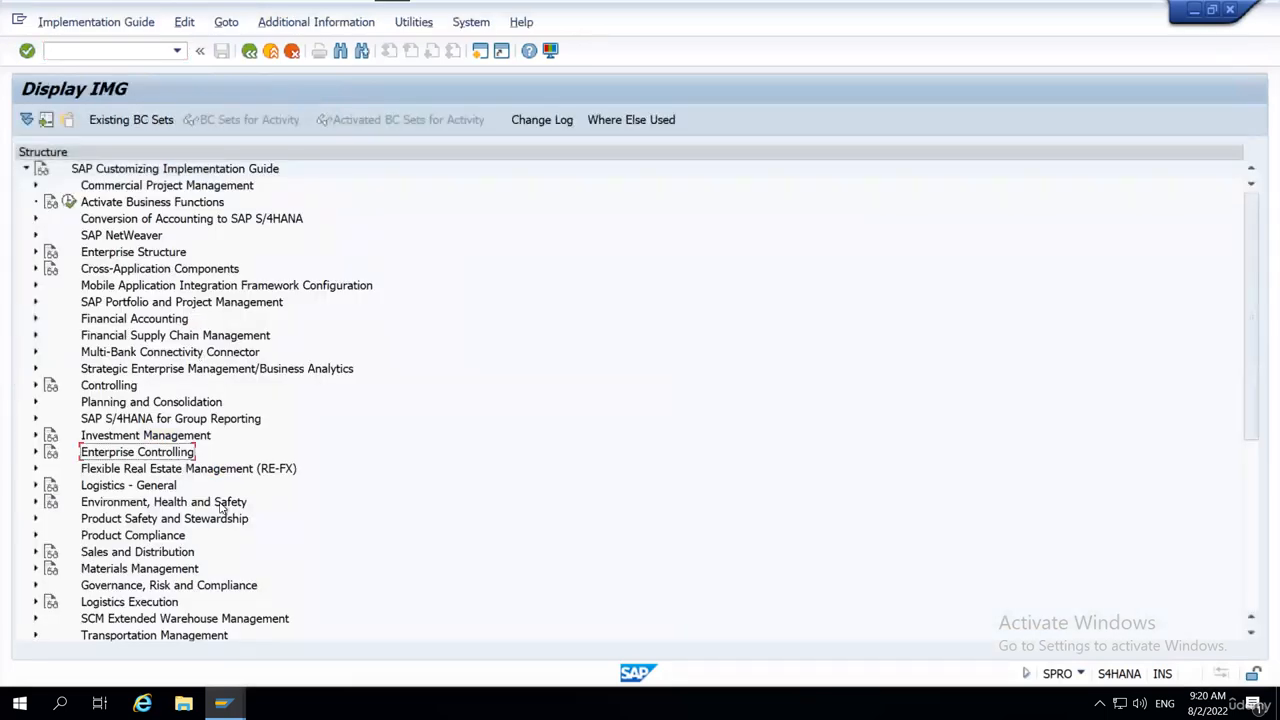
Expand SCM Extended Warehouse Management, Extended Warehouse Management and Goods Receipt Process in the IMG structure.
scroll(216, 440, down, 1)
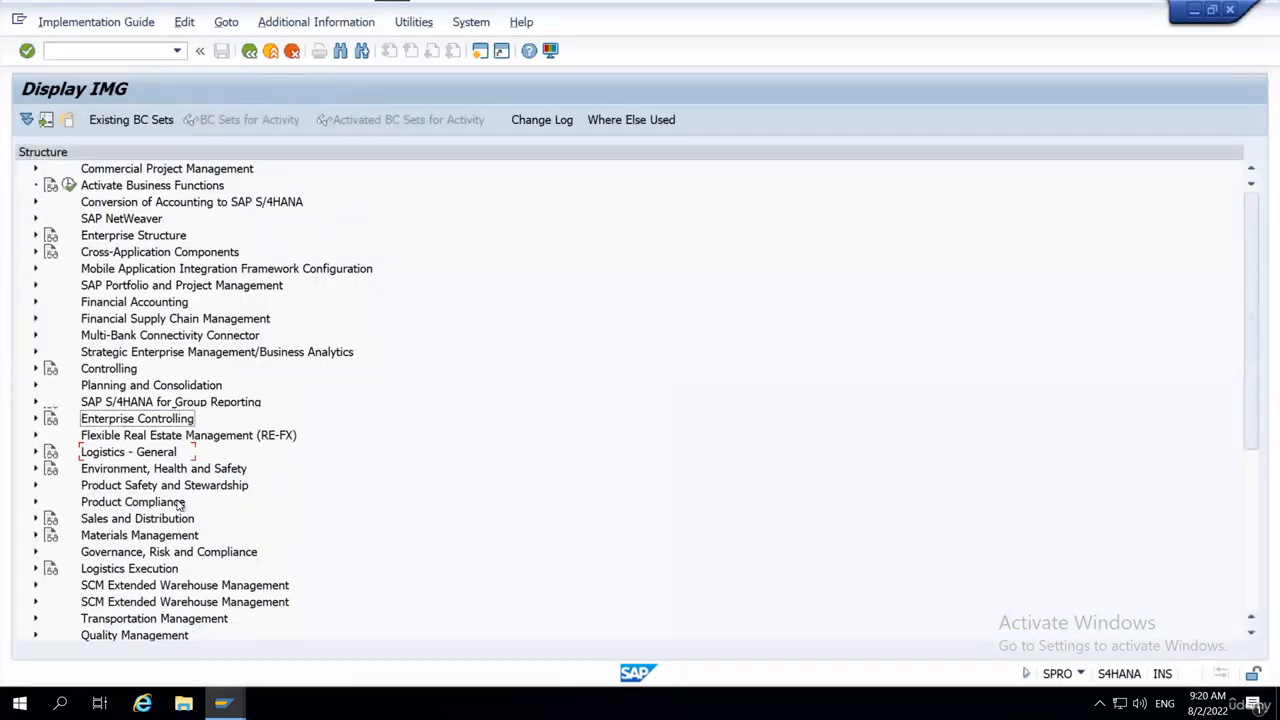
scroll(217, 587, down, 4)
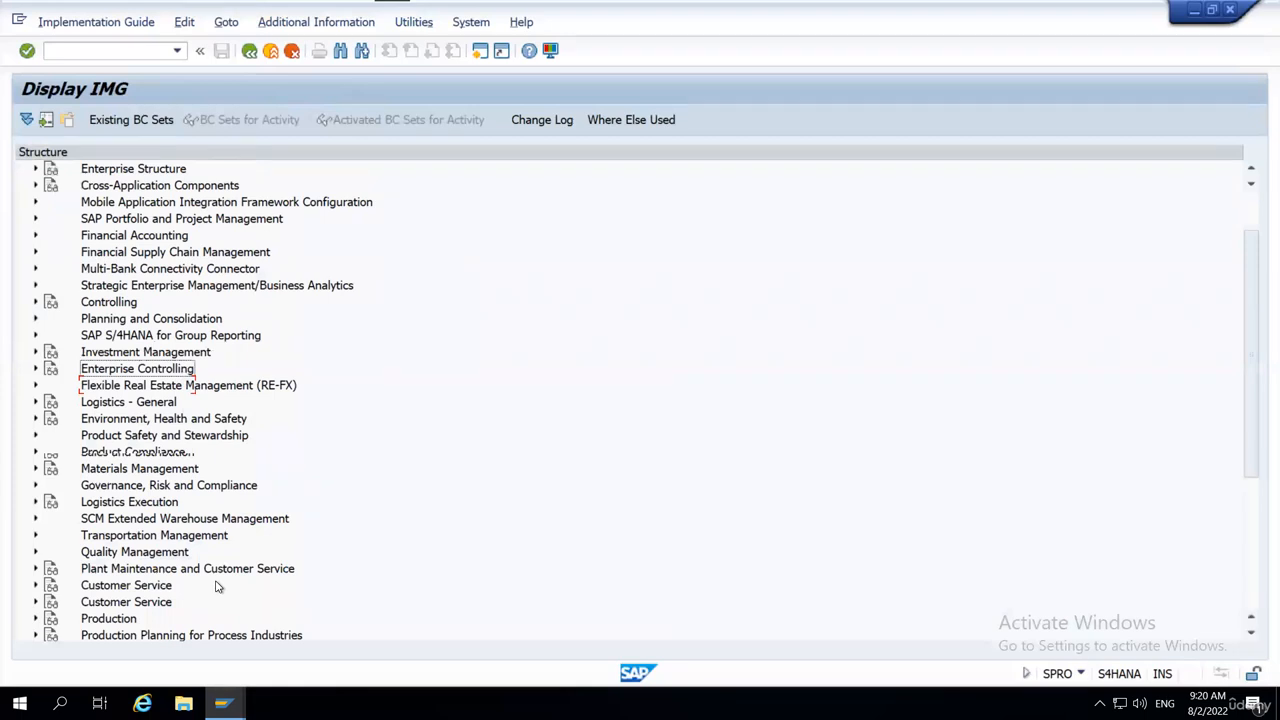
scroll(217, 587, down, 7)
click(148, 420)
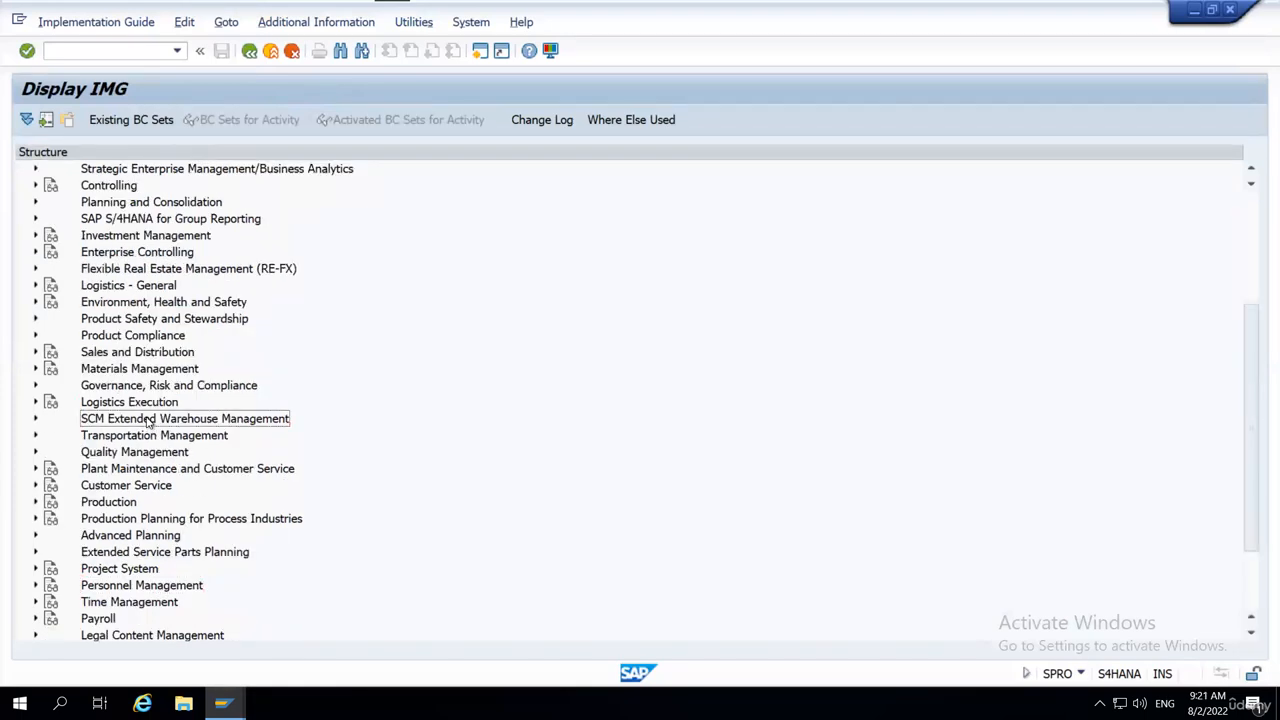
double_click(148, 420)
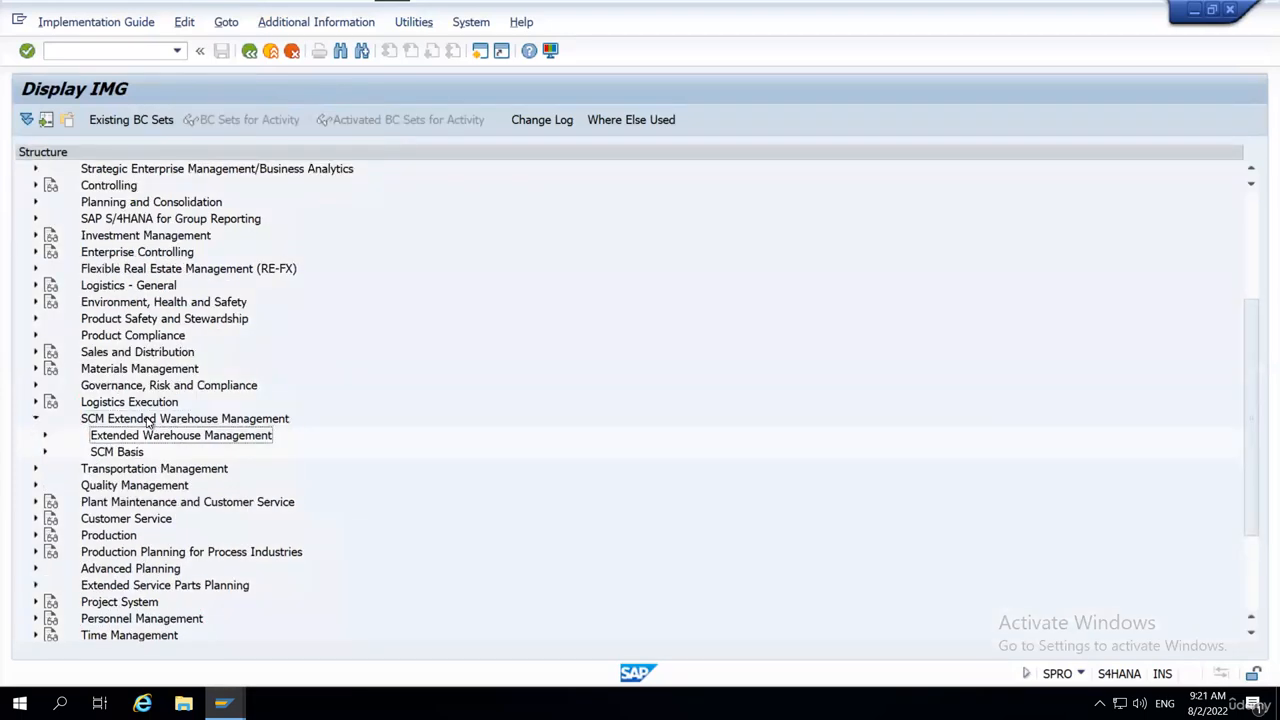
key(Right)
key(Down)
key(Down)
key(Down)
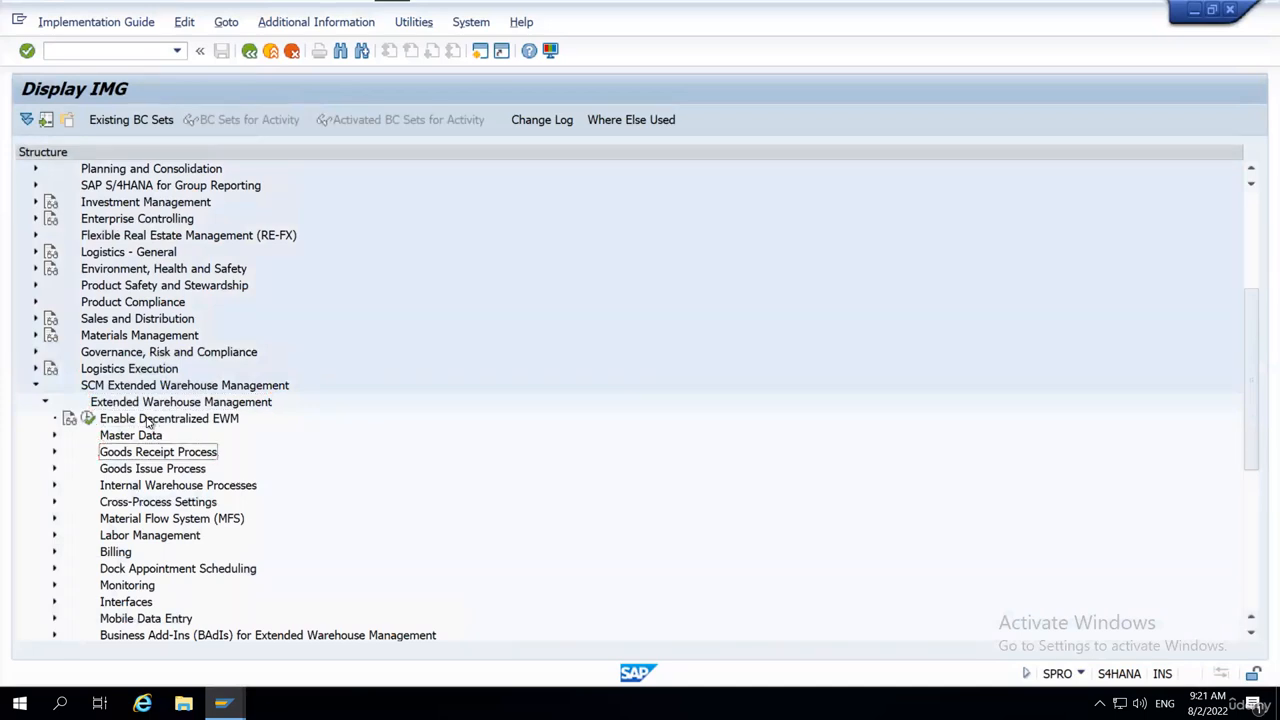
key(Right)
key(Down)
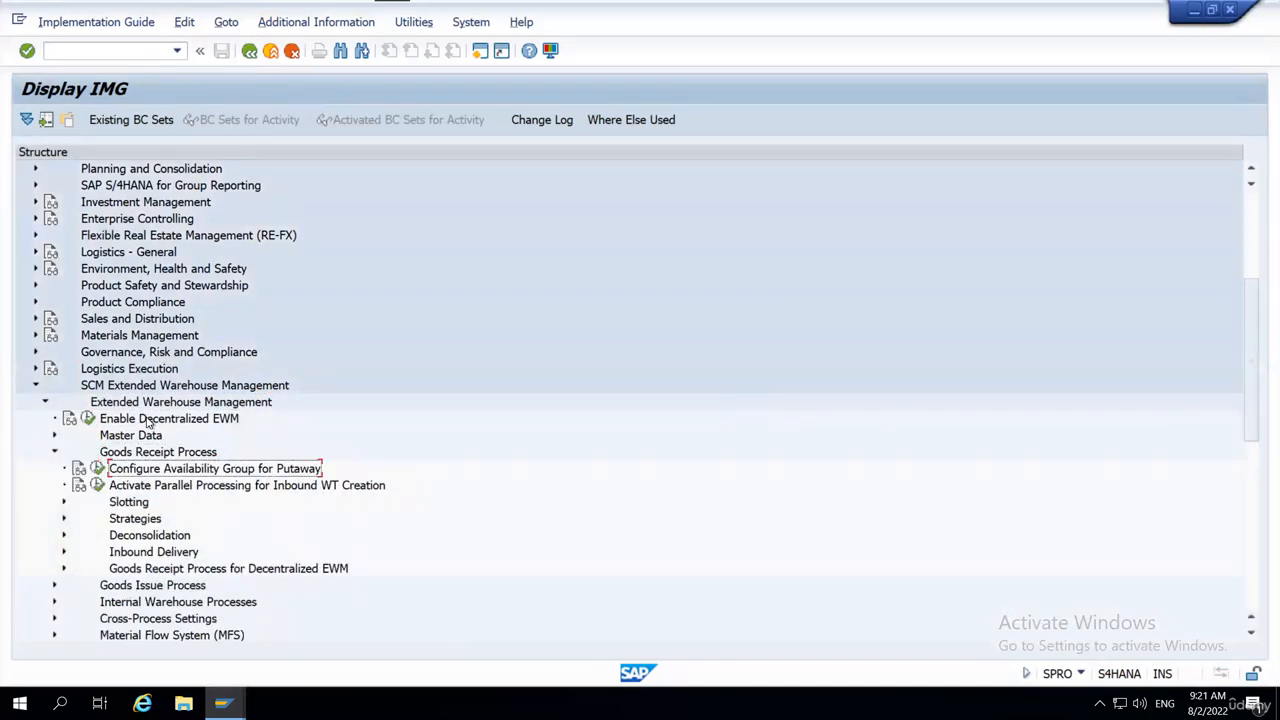
key(Left)
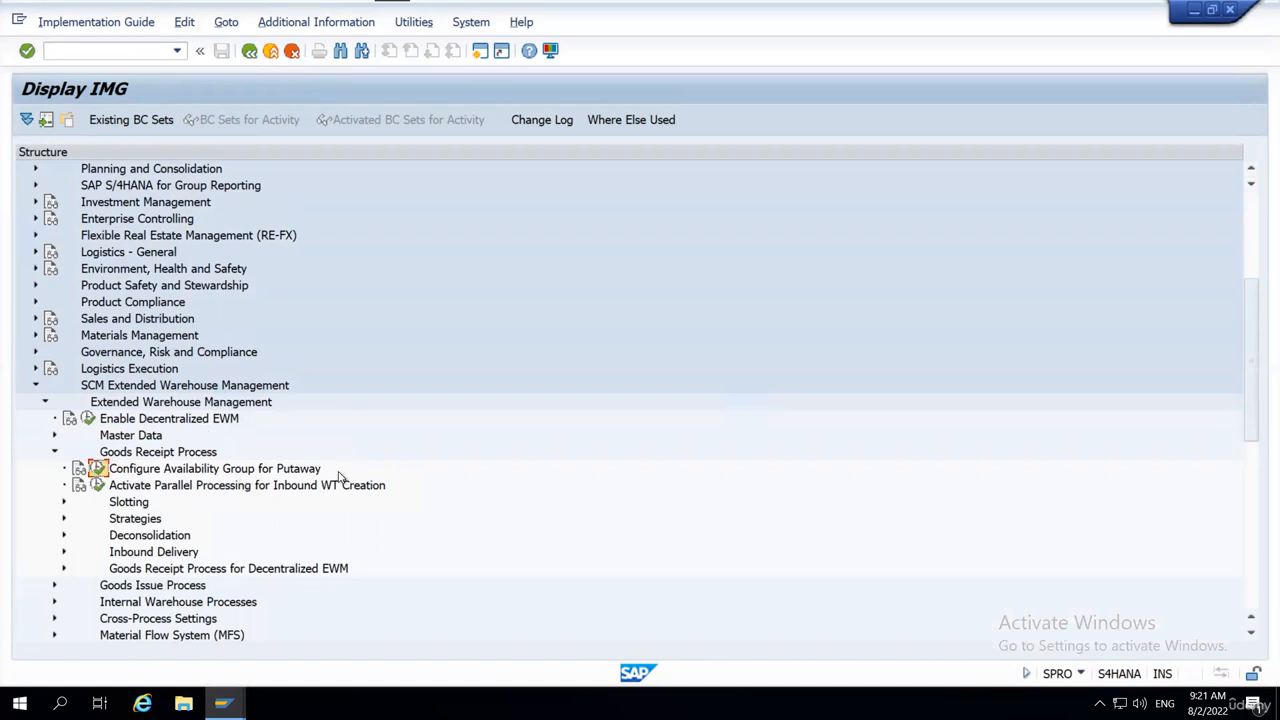
Execute Configure Availability Group for Putaway and open its Configure Stock Type activity.
click(97, 468)
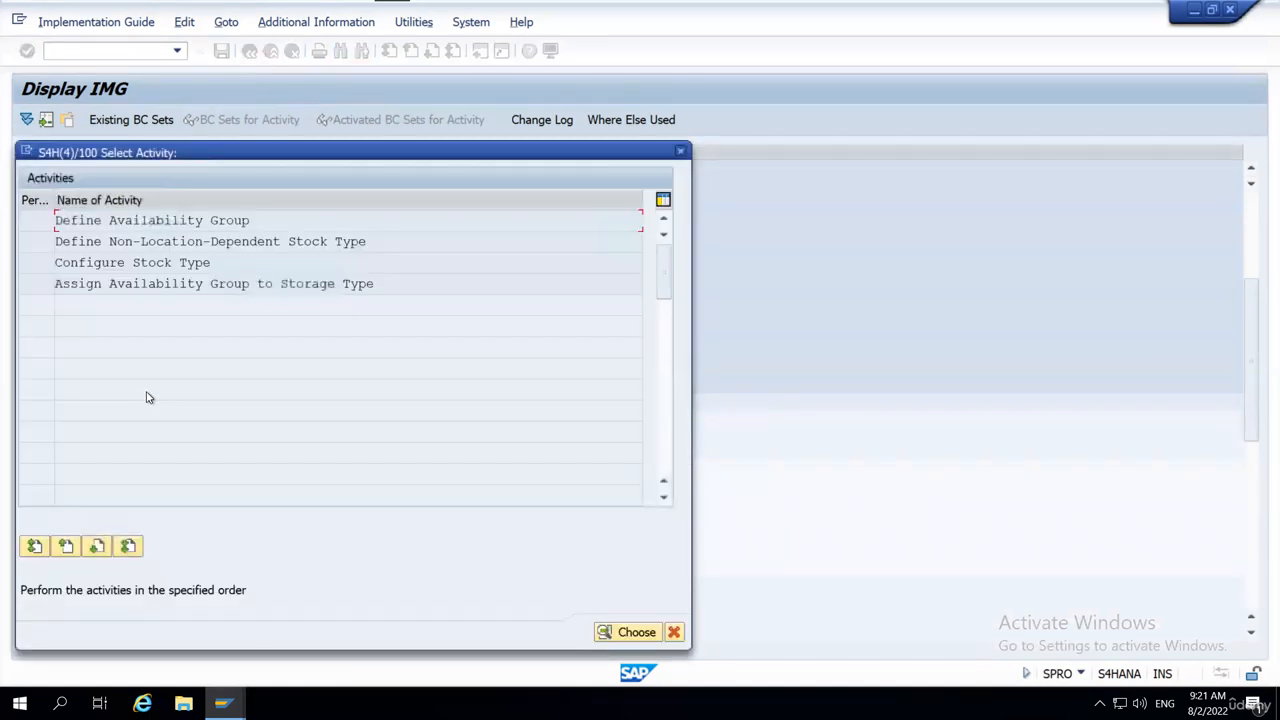
drag(236, 262, 51, 261)
click(58, 263)
drag(241, 271, 60, 263)
click(57, 263)
drag(208, 231, 57, 220)
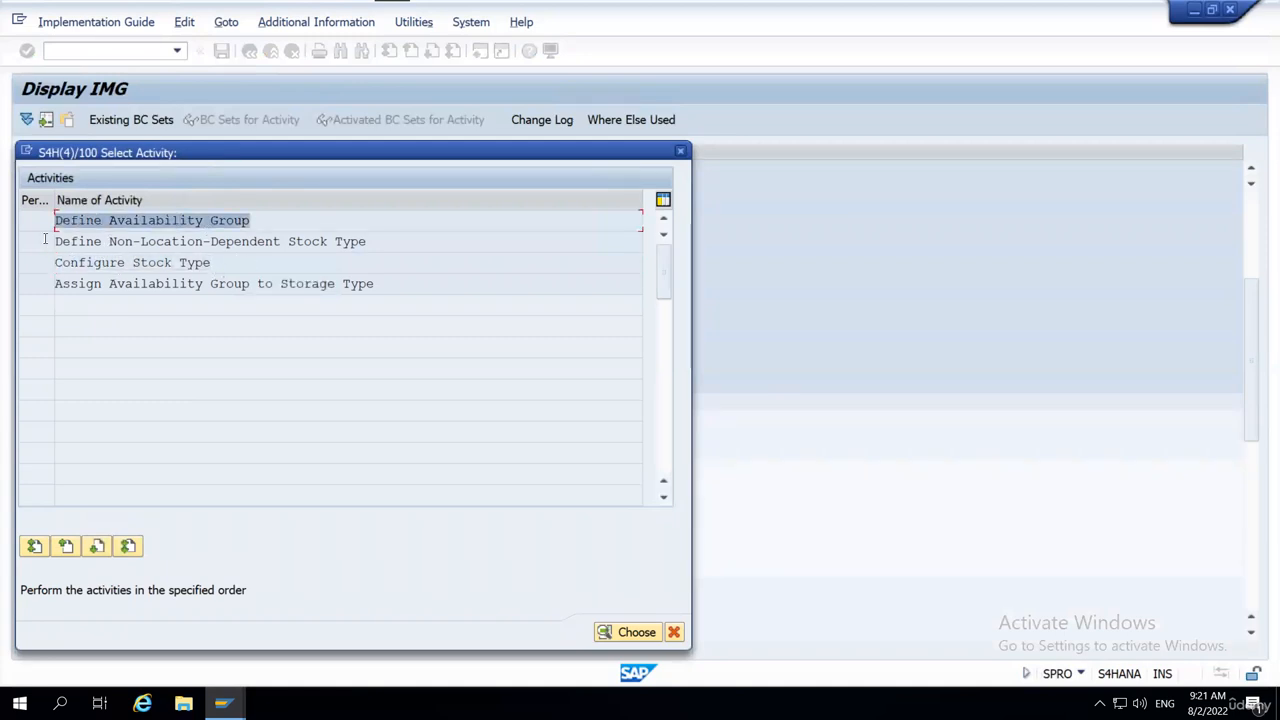
click(57, 220)
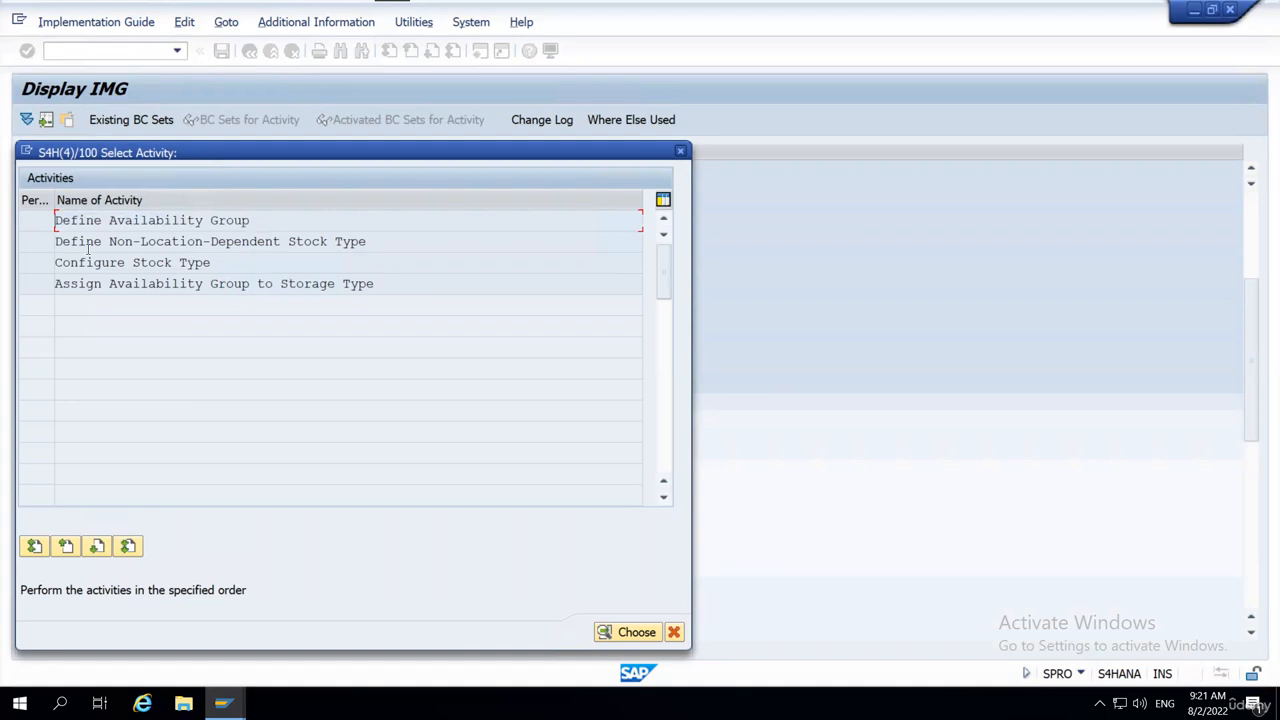
double_click(123, 263)
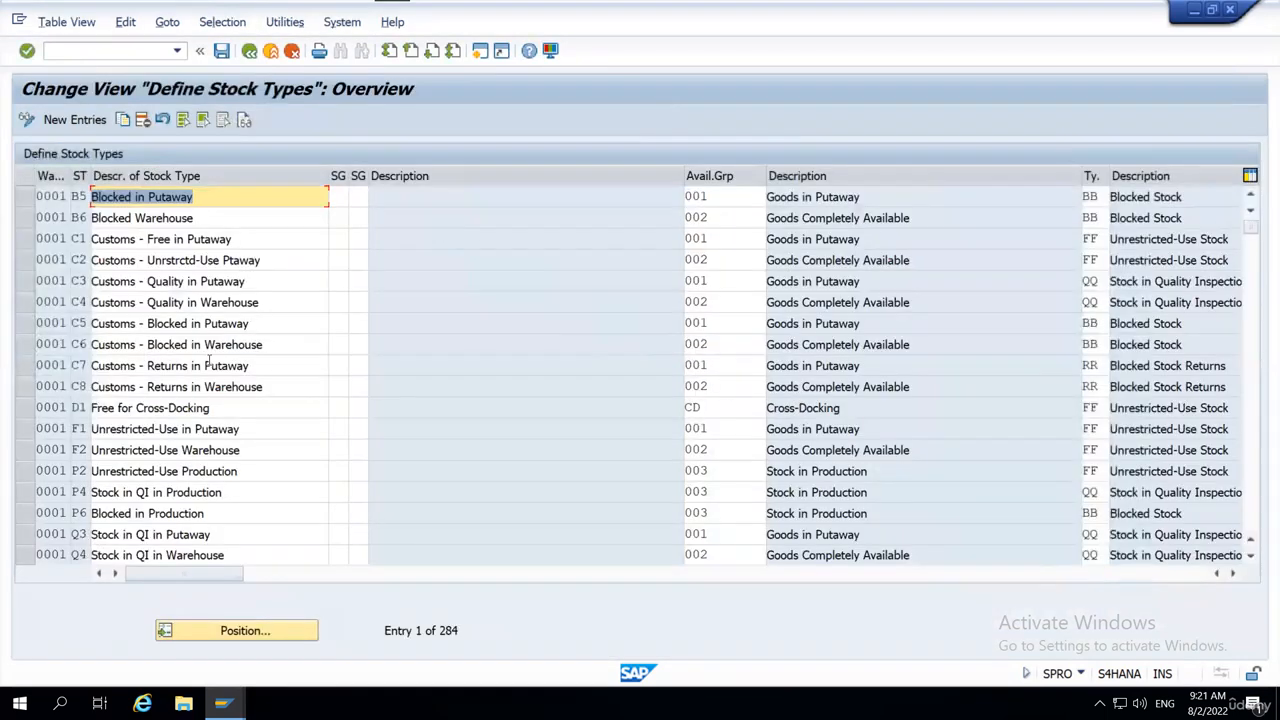
Position the stock type list on warehouse WH18 and mark its first entry, Blocked in Putaway.
click(234, 632)
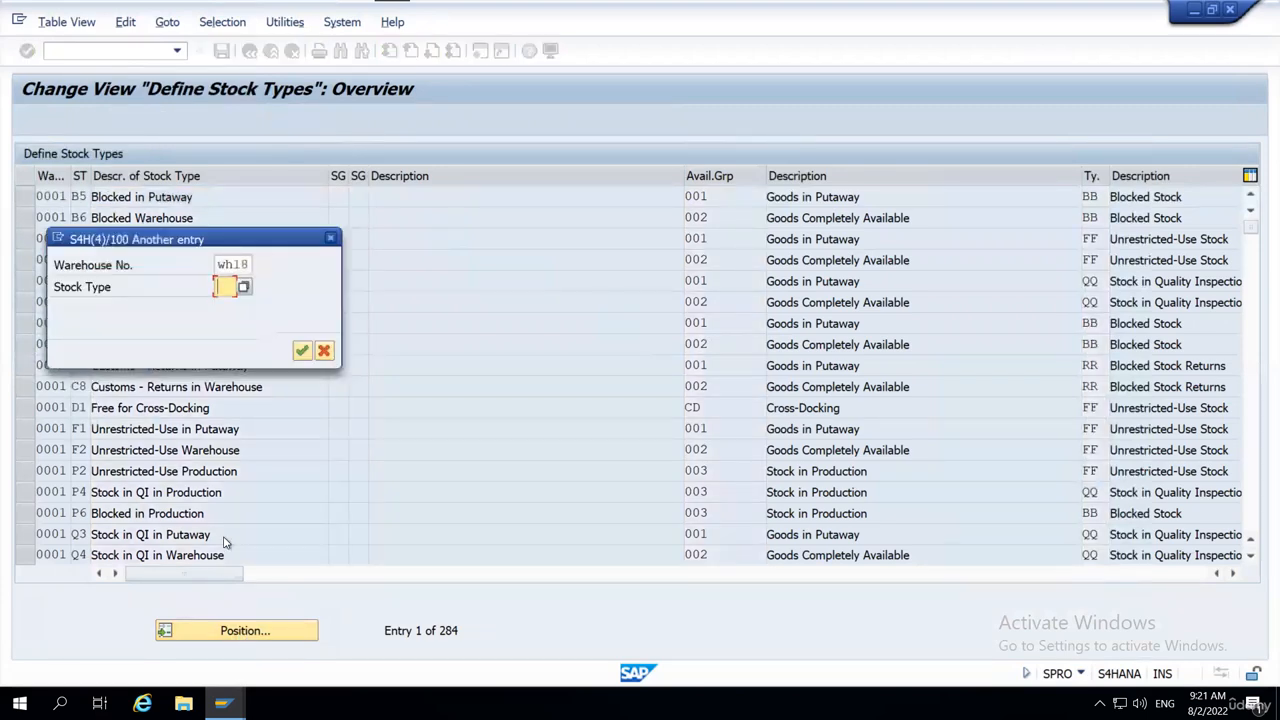
click(302, 352)
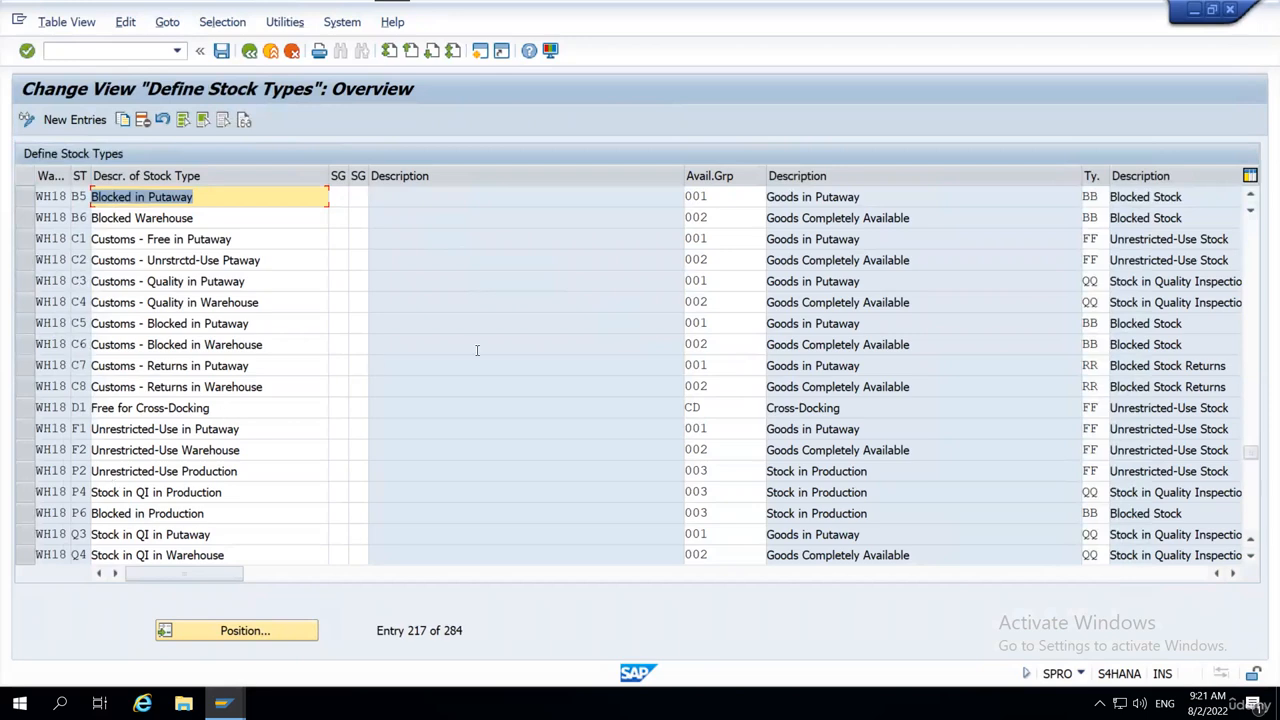
click(24, 197)
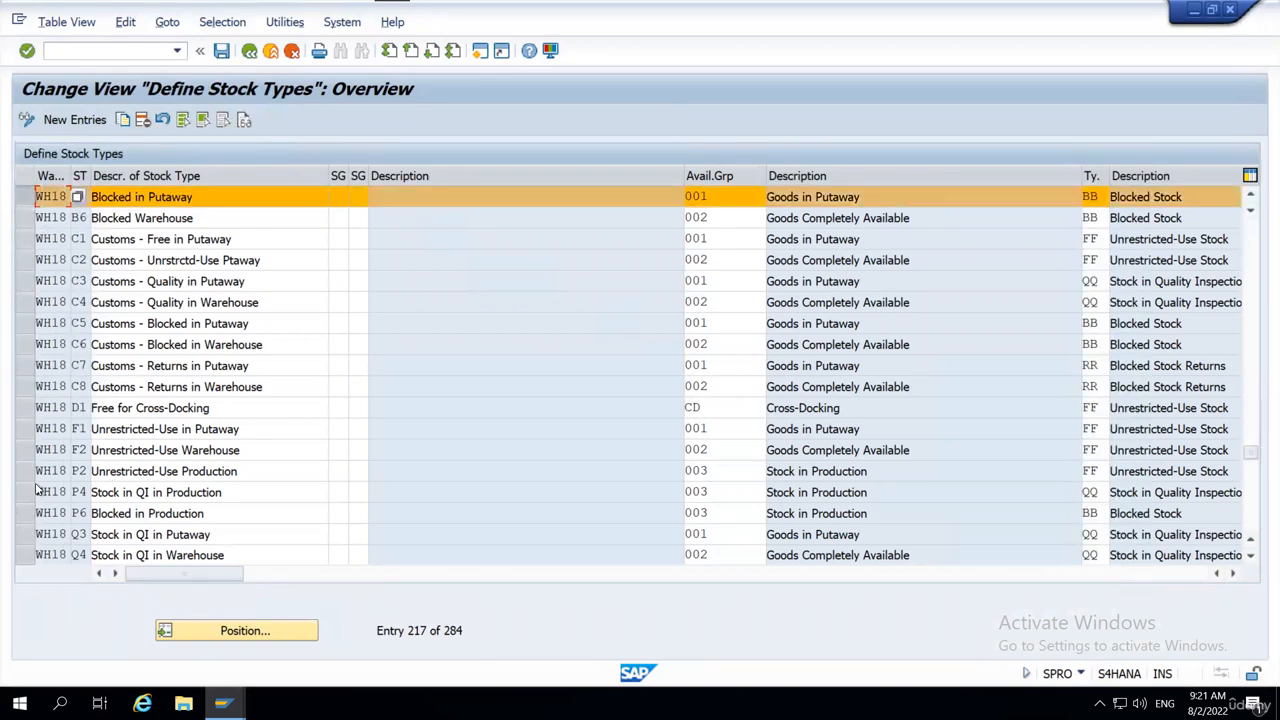
Look through the stock types defined for WH18 and those just before them, ending with the B5 row unmarked.
scroll(152, 430, down, 2)
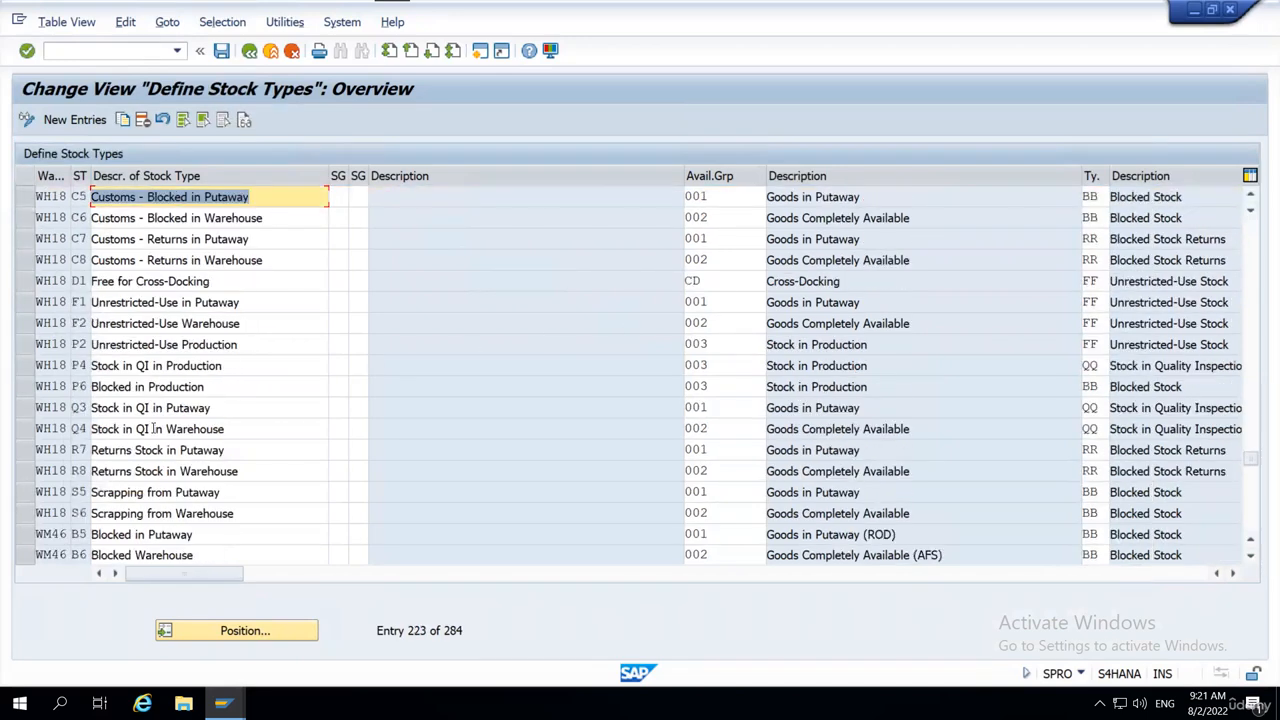
scroll(152, 430, up, 11)
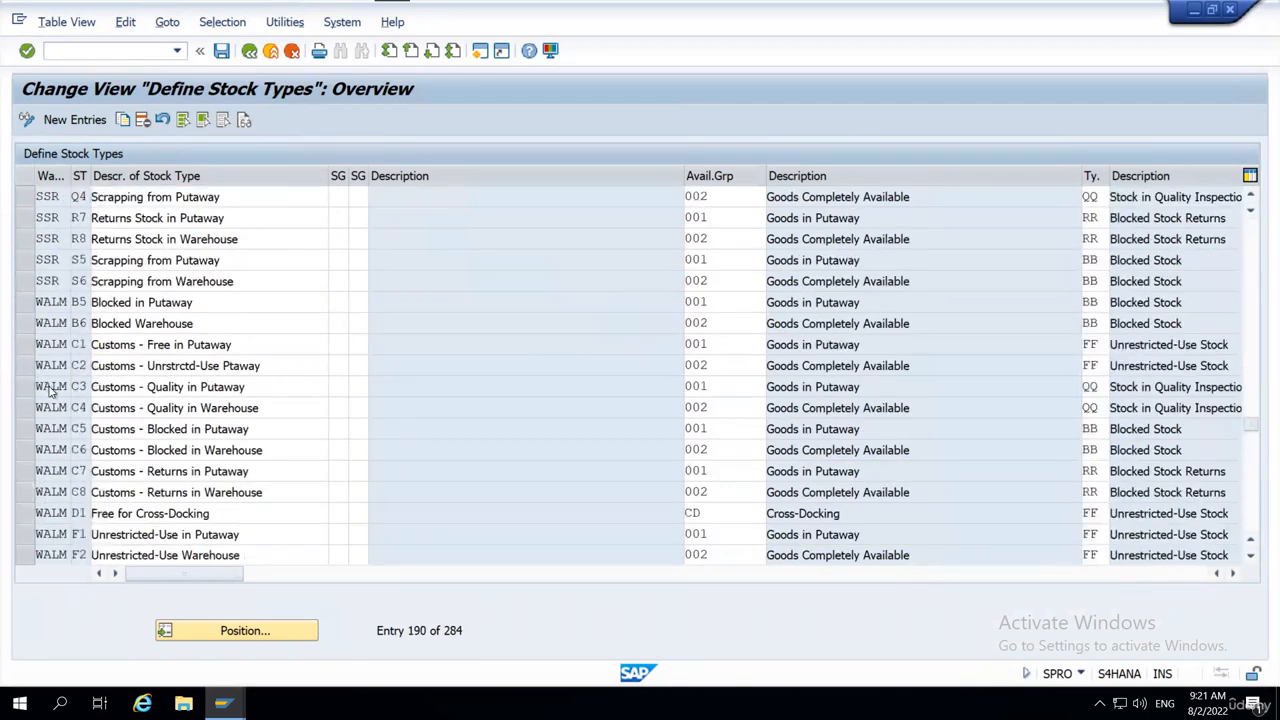
scroll(110, 246, down, 1)
scroll(110, 247, down, 2)
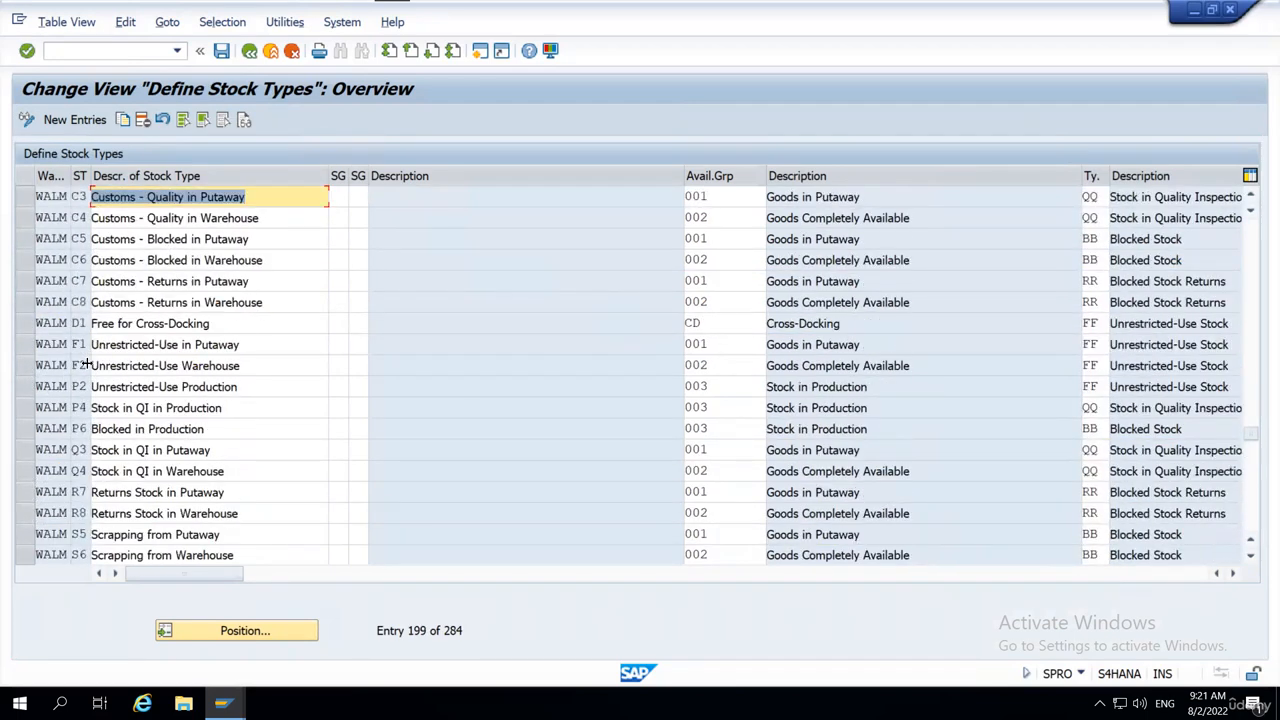
scroll(140, 426, down, 2)
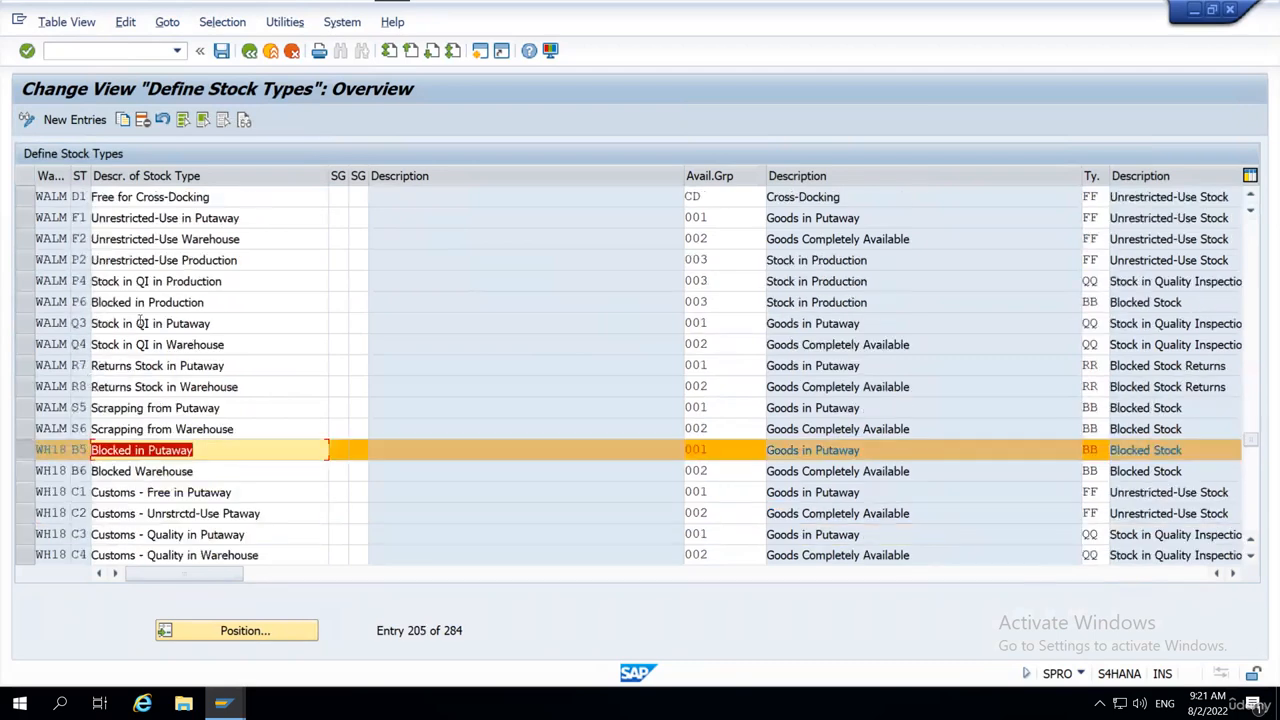
click(28, 450)
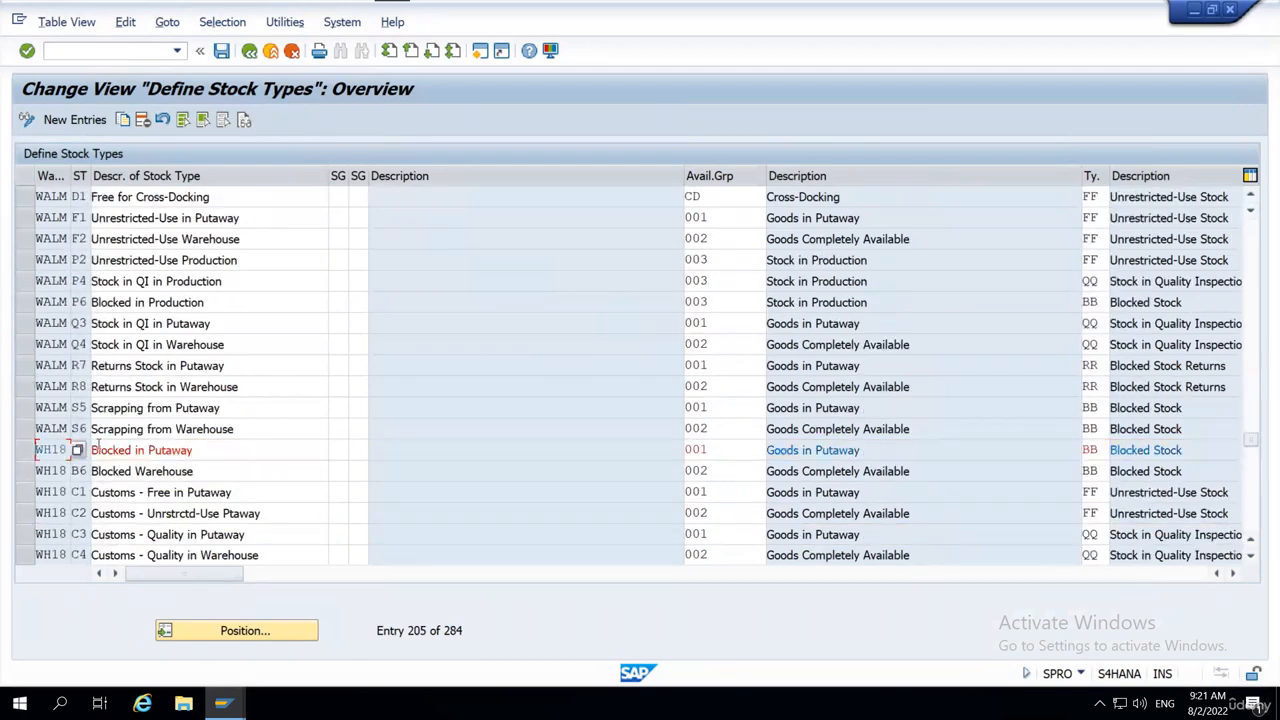
Examine the availability group, location-independent stock type and stock type role of WH18's B5, and the role of C1.
click(720, 450)
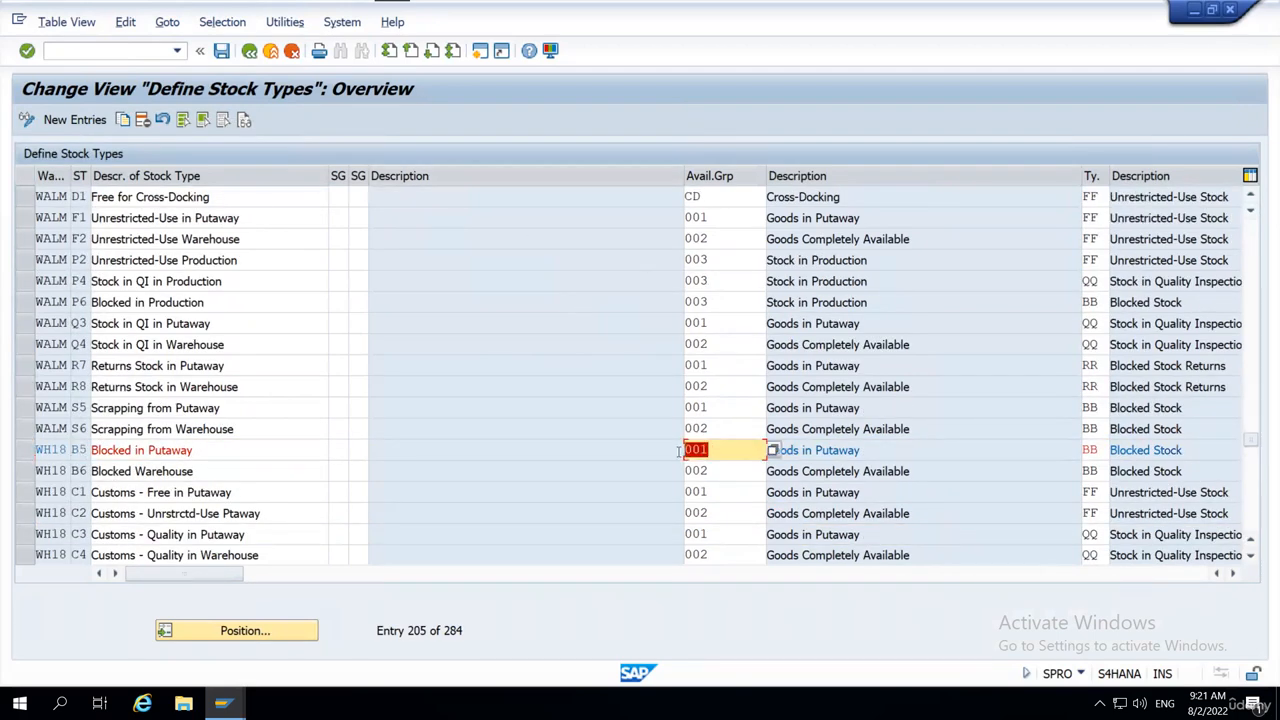
click(1100, 449)
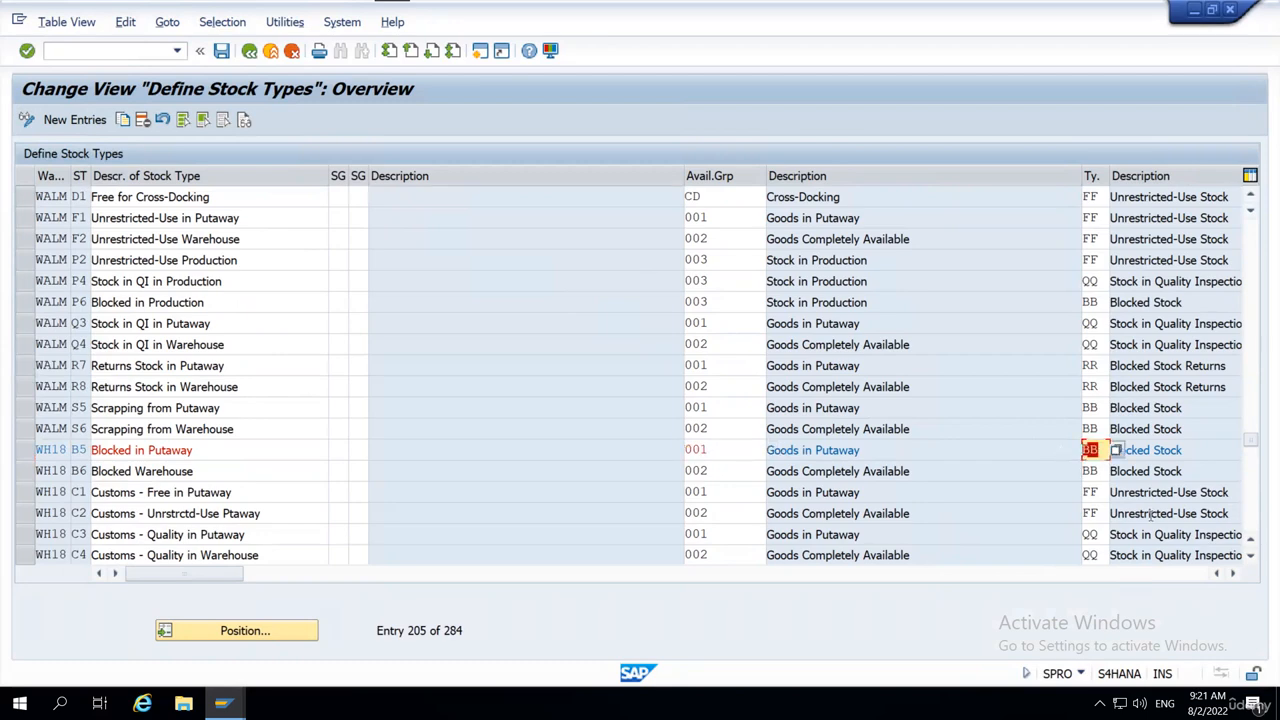
click(1236, 574)
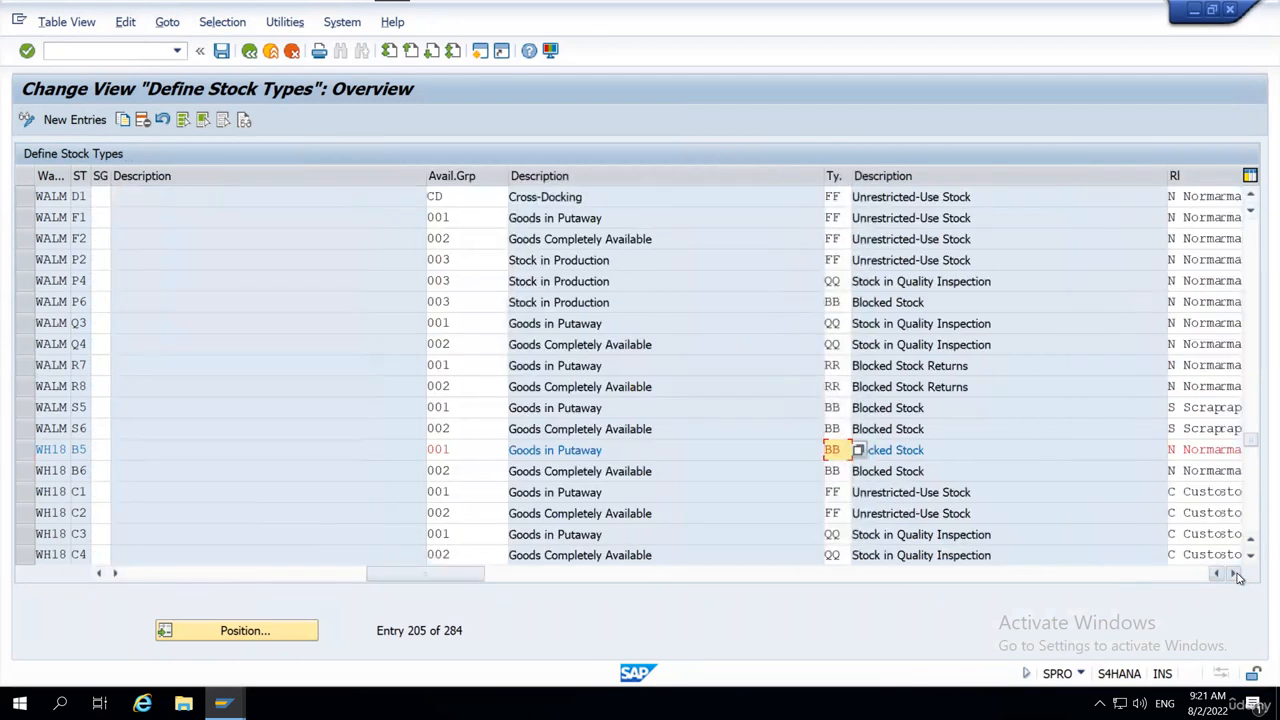
click(1236, 574)
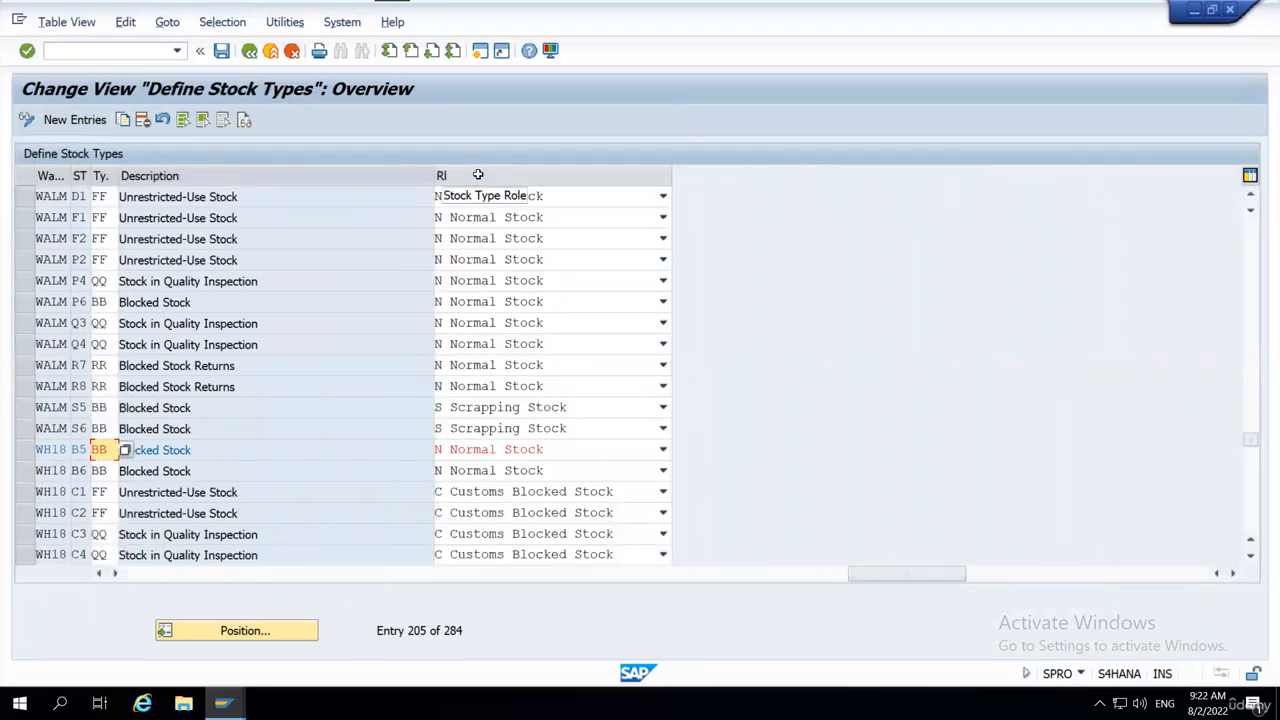
click(555, 450)
click(838, 463)
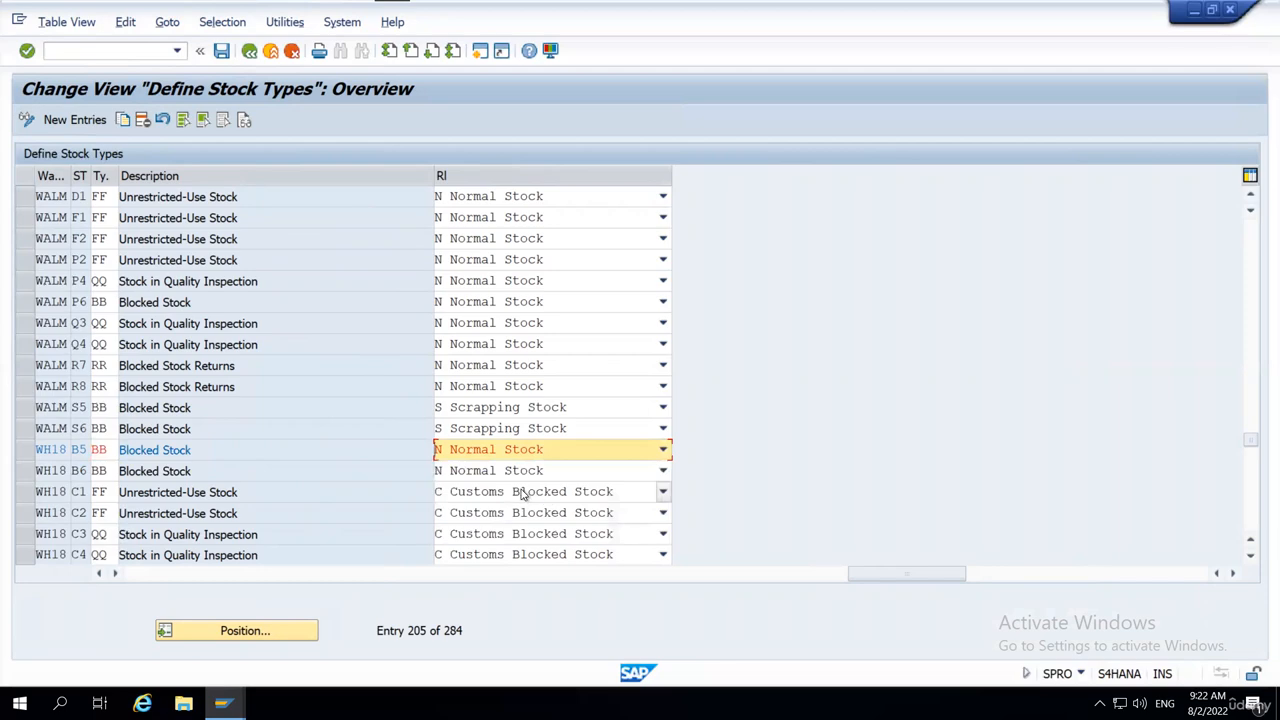
click(557, 492)
click(845, 496)
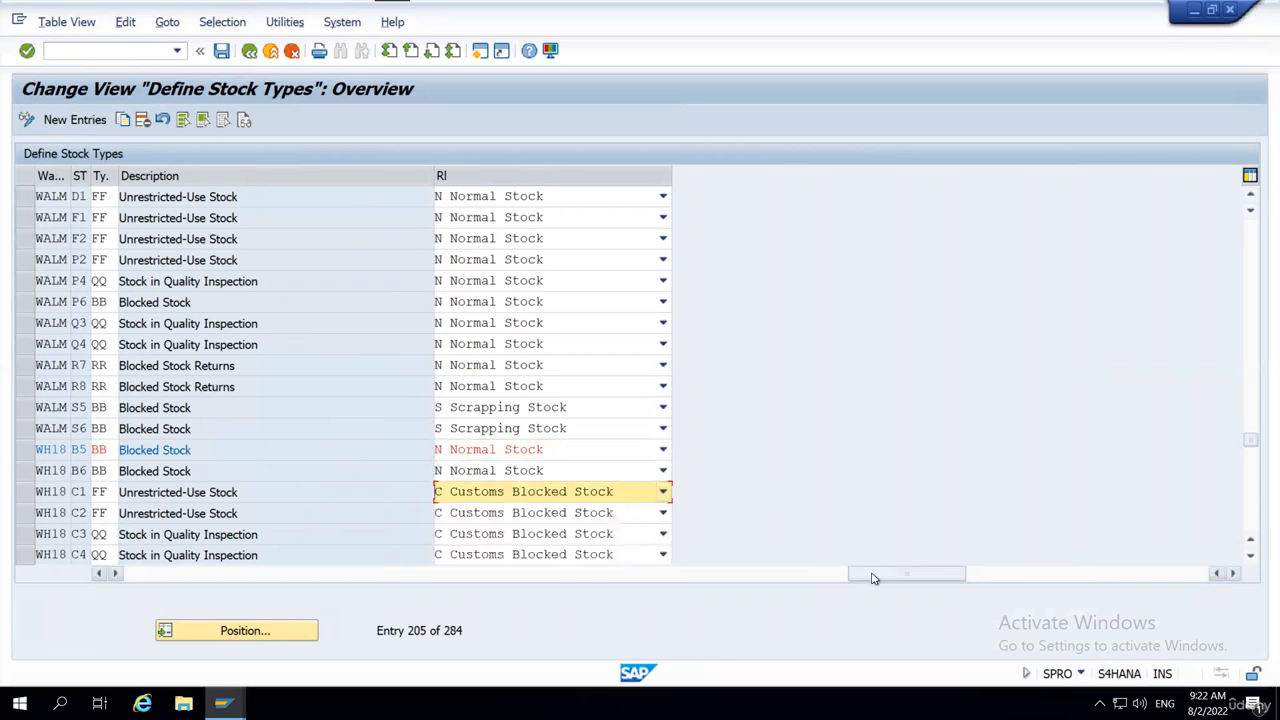
Widen the stock type column slightly and compare the availability groups assigned to WH18's stock types B5 and B6.
drag(873, 575, 210, 598)
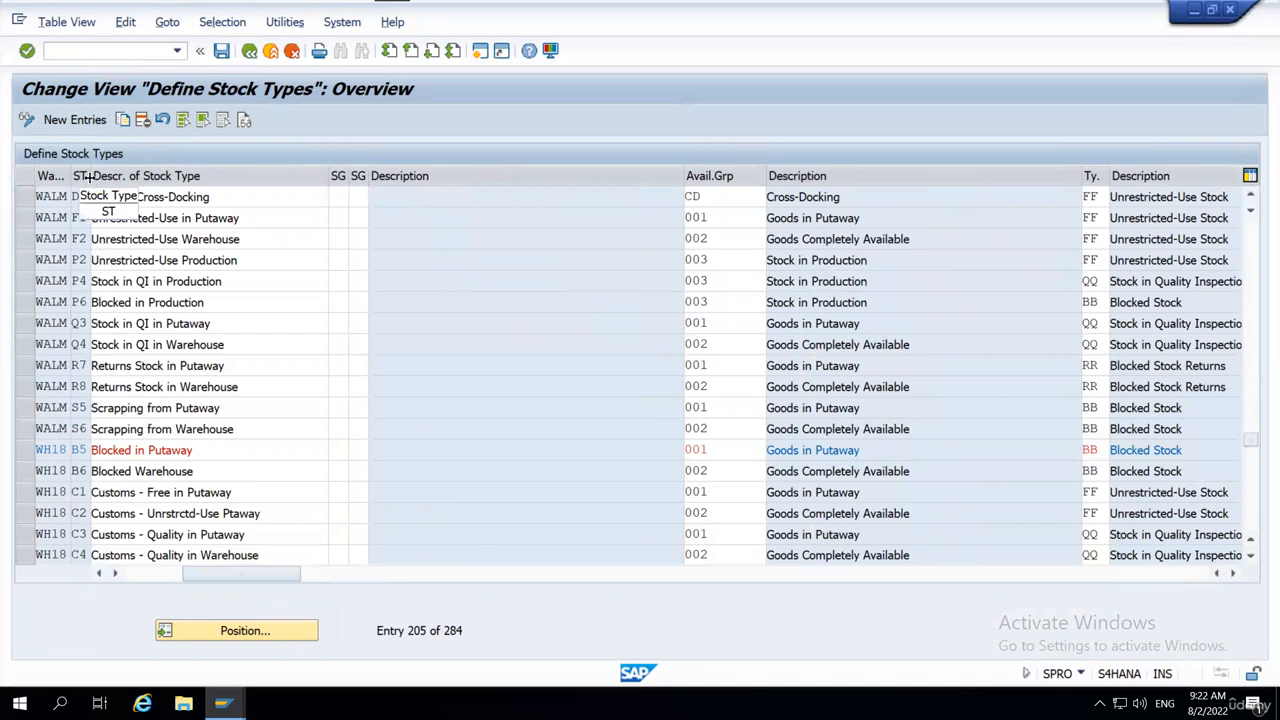
drag(88, 176, 97, 513)
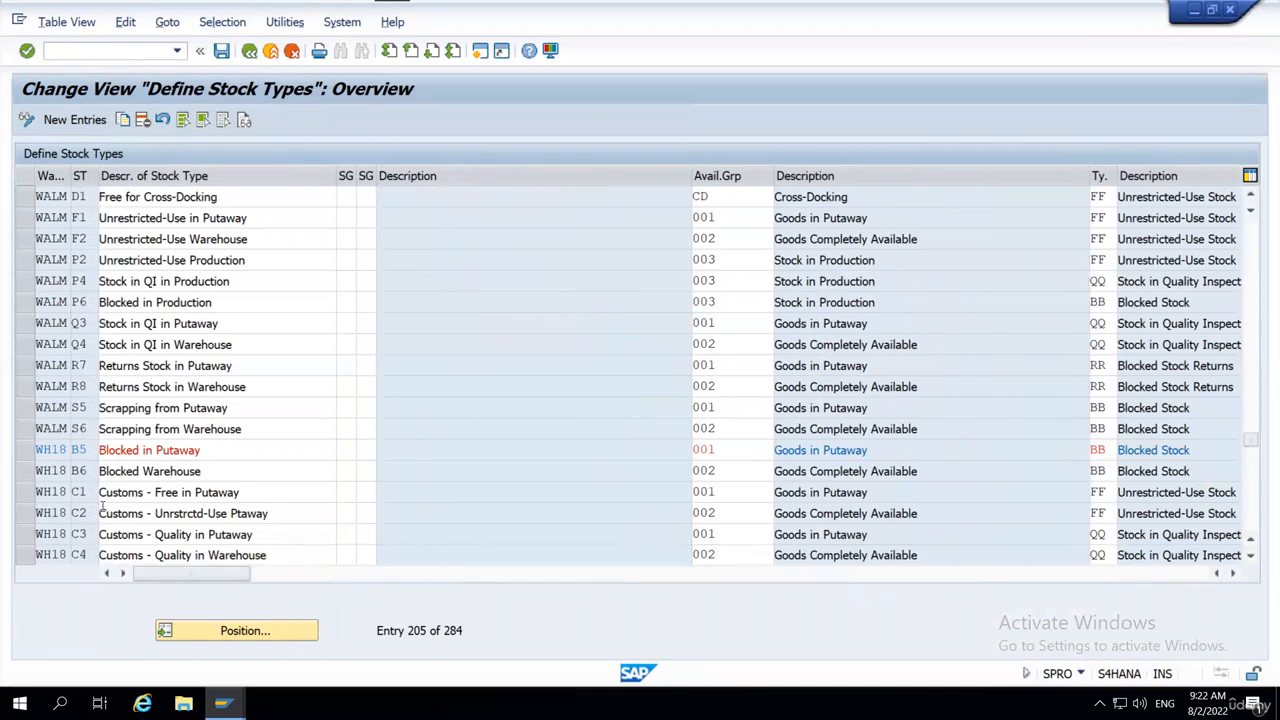
scroll(380, 378, right, 3)
scroll(380, 378, down, 1)
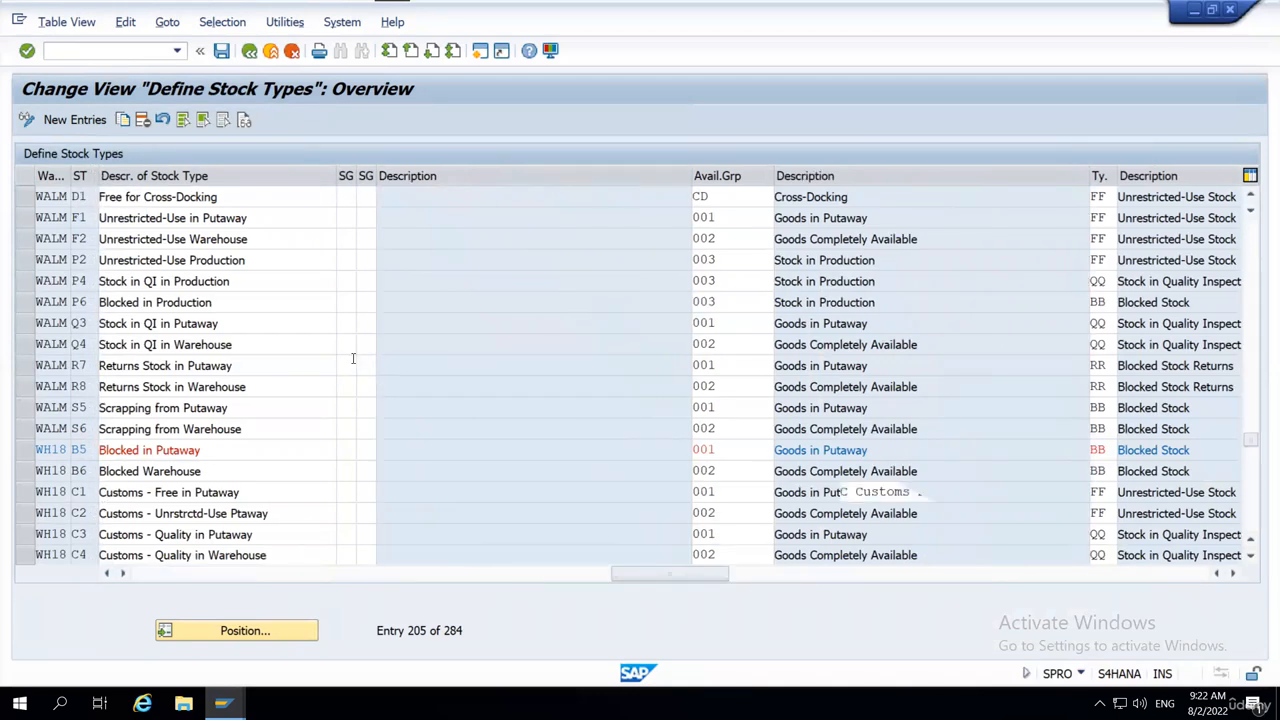
scroll(320, 346, down, 1)
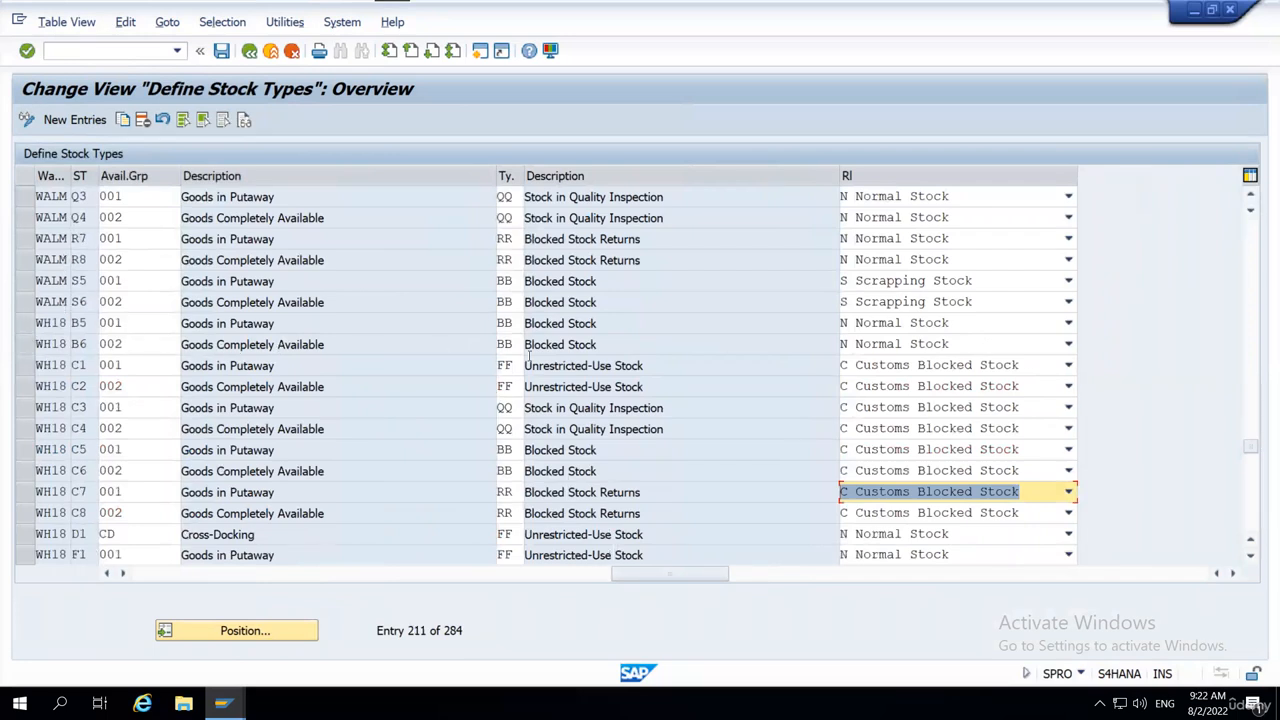
click(136, 325)
click(130, 344)
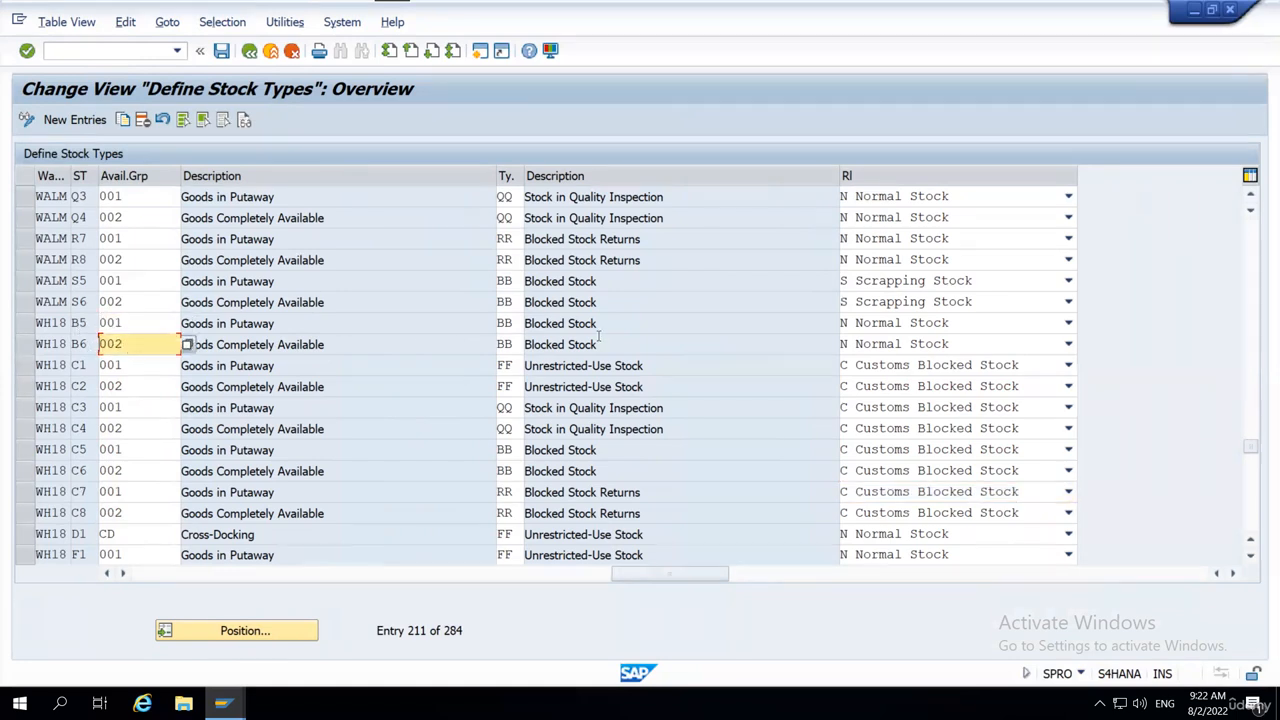
click(80, 323)
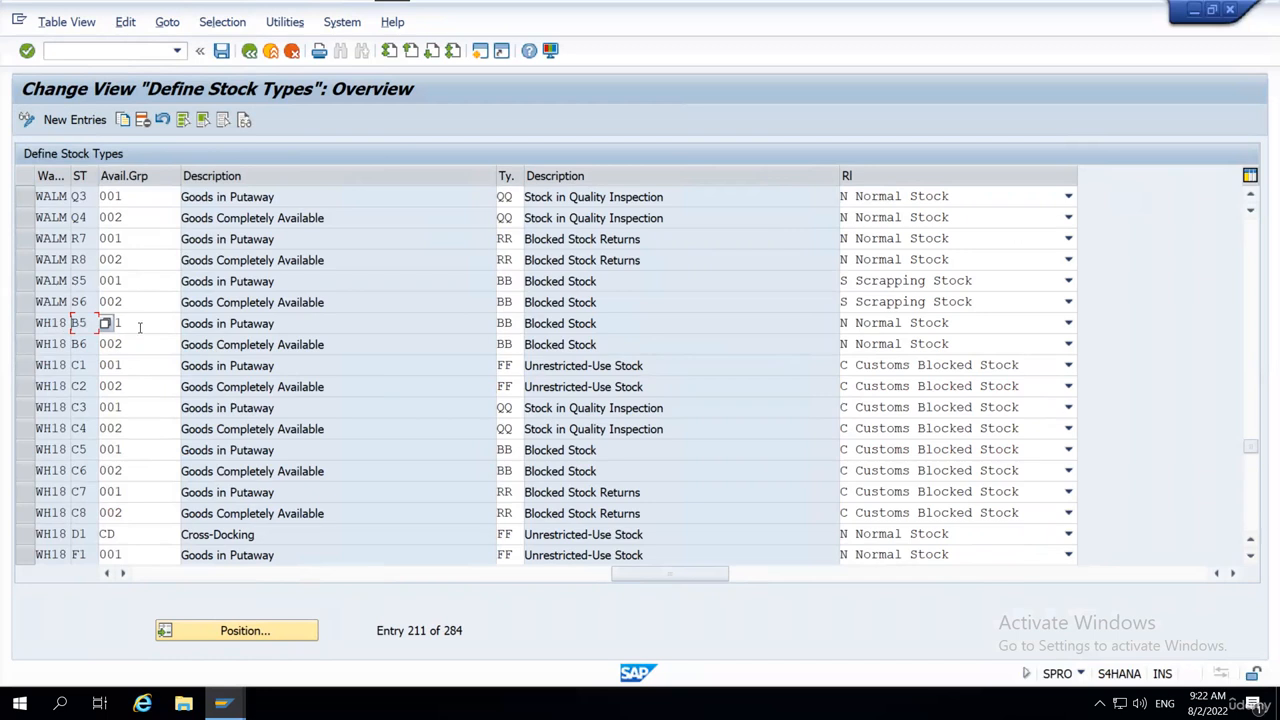
click(124, 329)
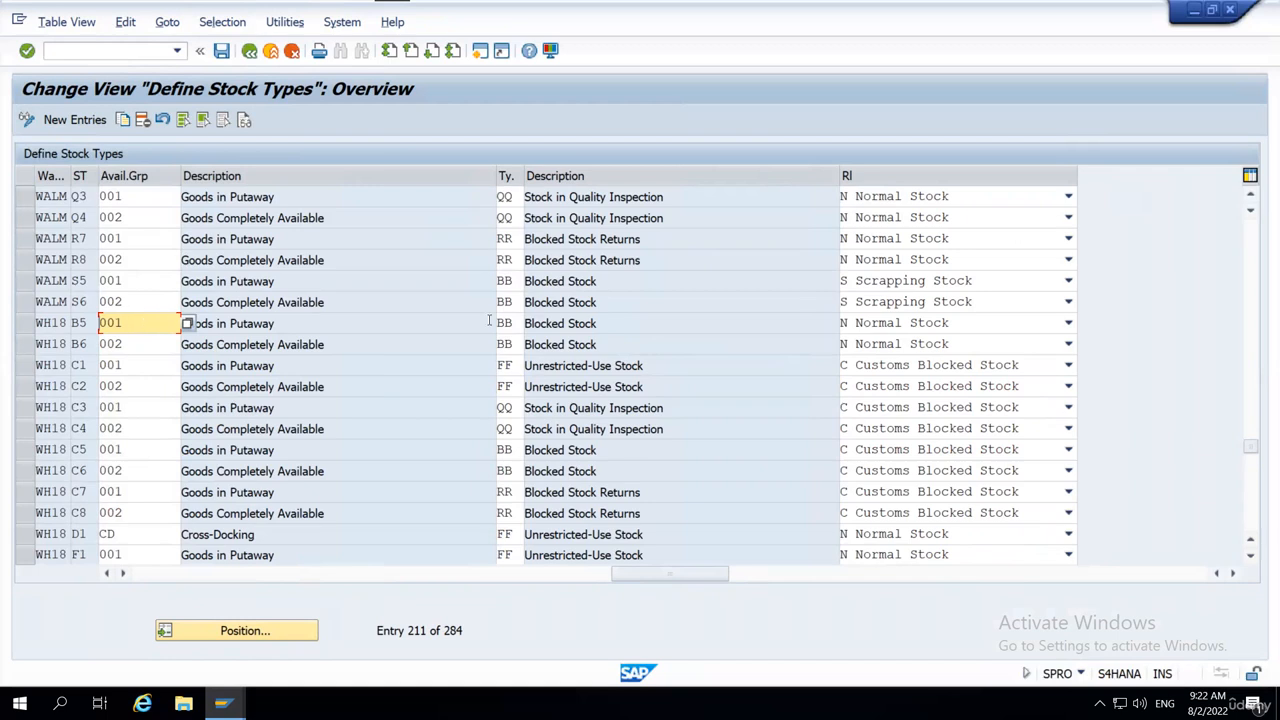
Review the possible location-independent stock types for WH18's B5 entry and close the list without choosing one.
drag(127, 323, 83, 330)
click(84, 330)
click(510, 323)
click(531, 323)
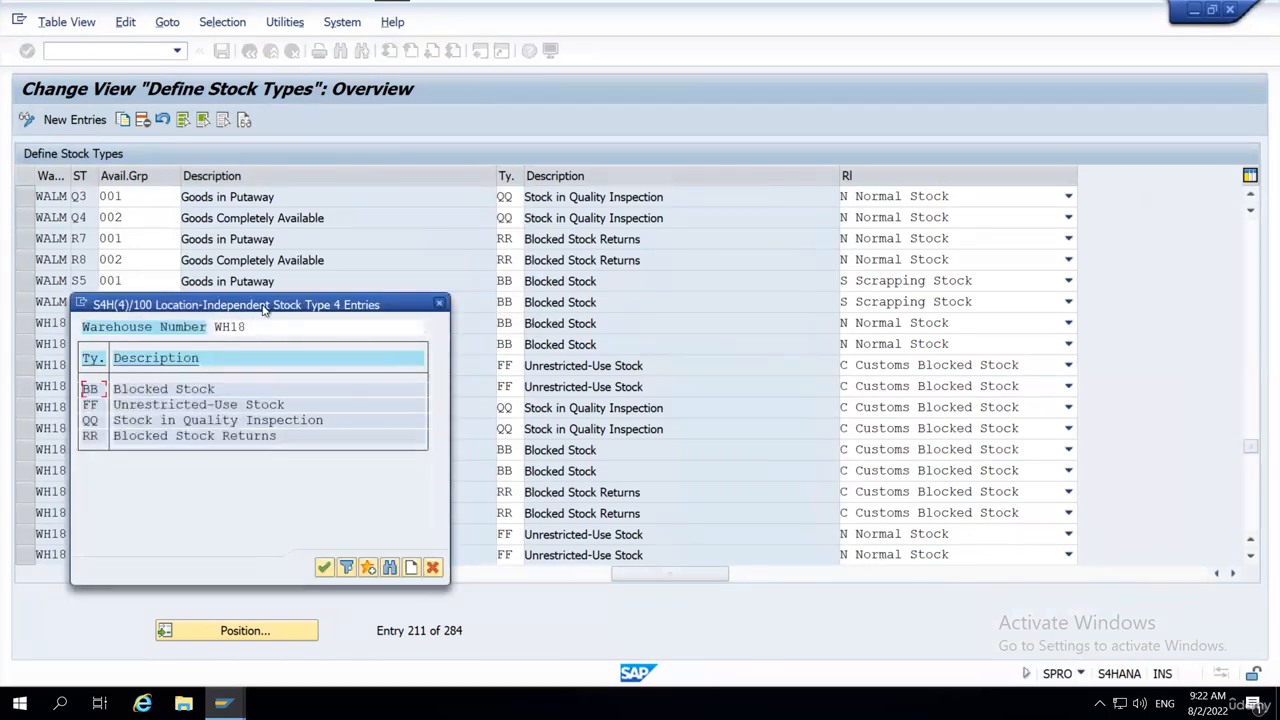
drag(265, 305, 746, 312)
click(564, 398)
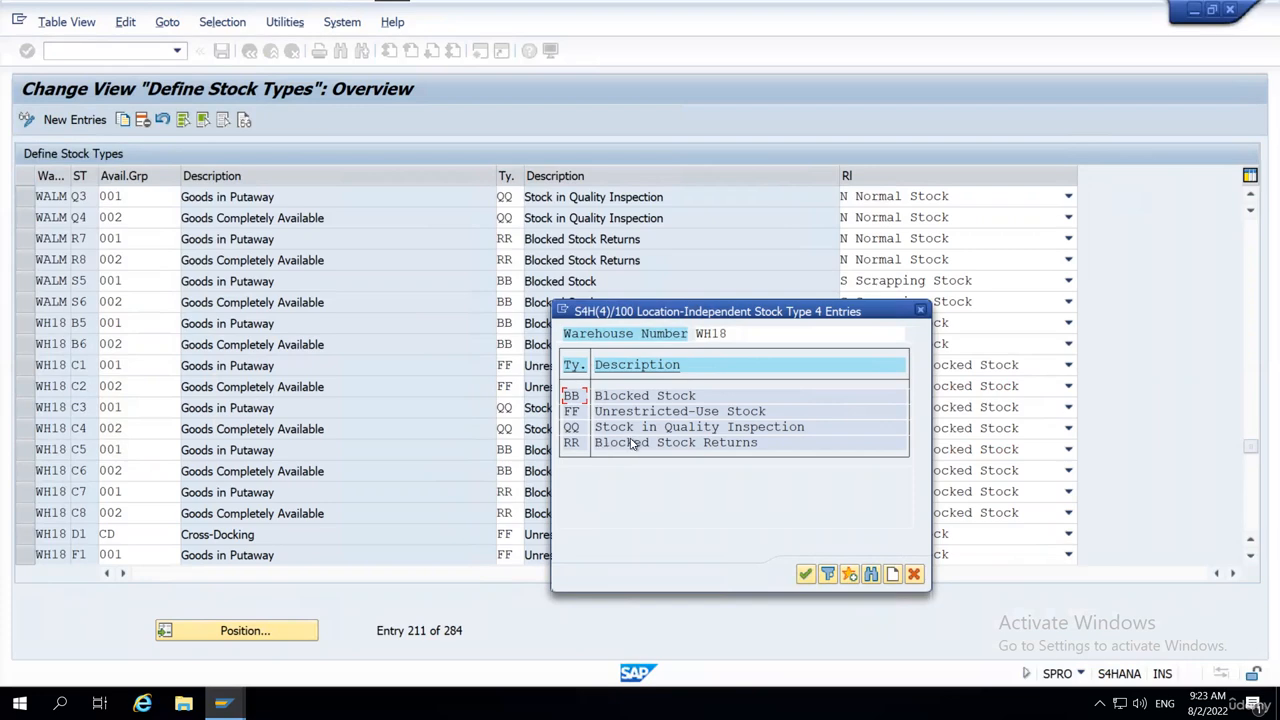
key(alt+Tab)
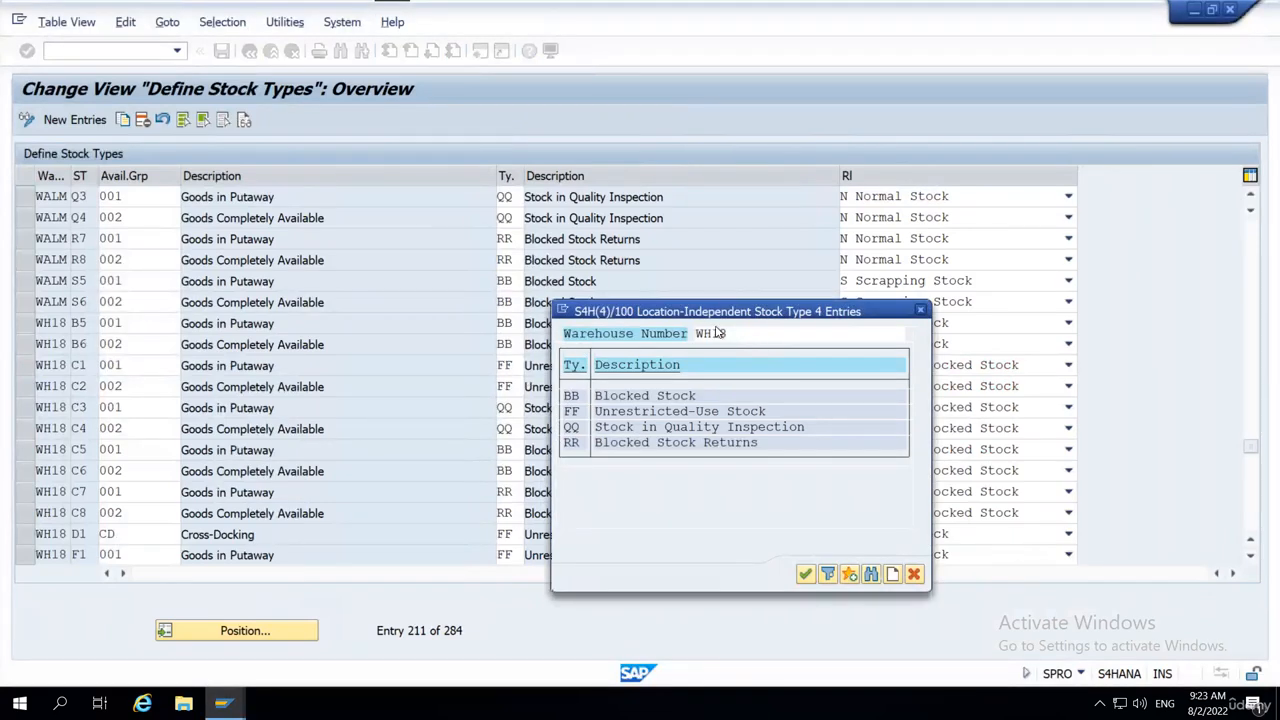
drag(564, 391, 587, 461)
click(587, 461)
click(914, 576)
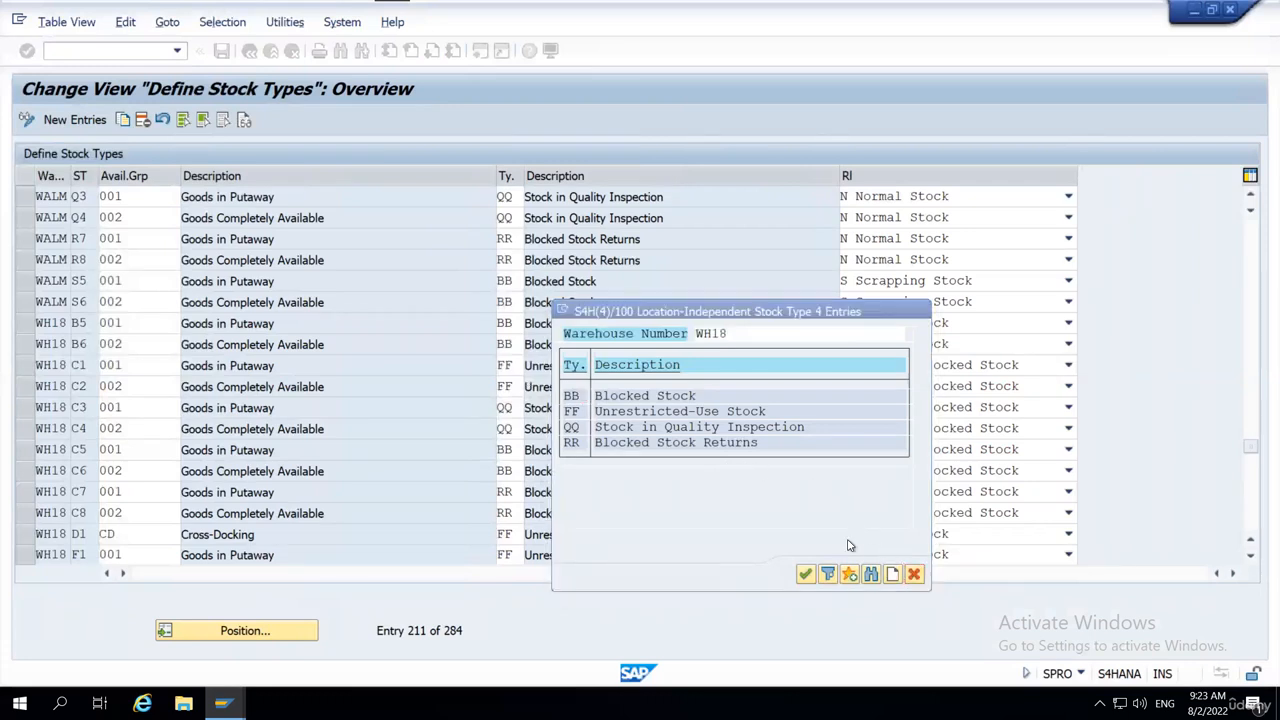
Examine how WH18's stock type B5 is linked to its availability group.
click(139, 324)
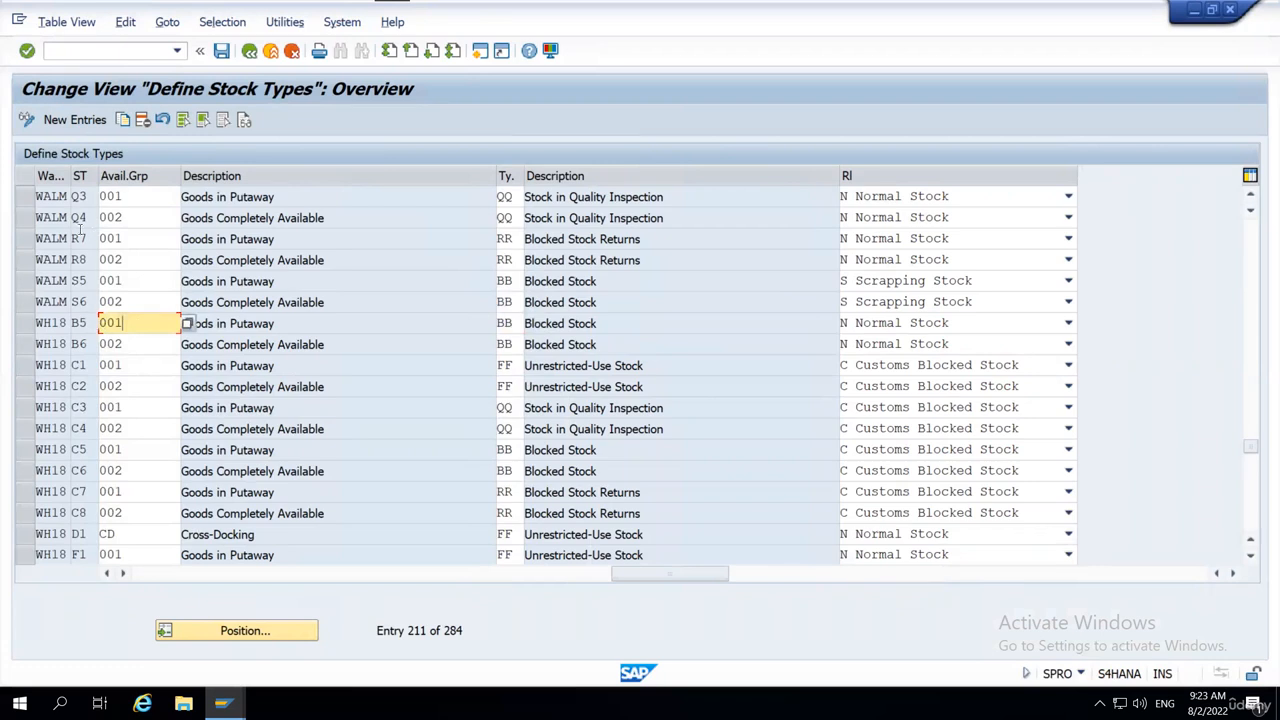
click(69, 323)
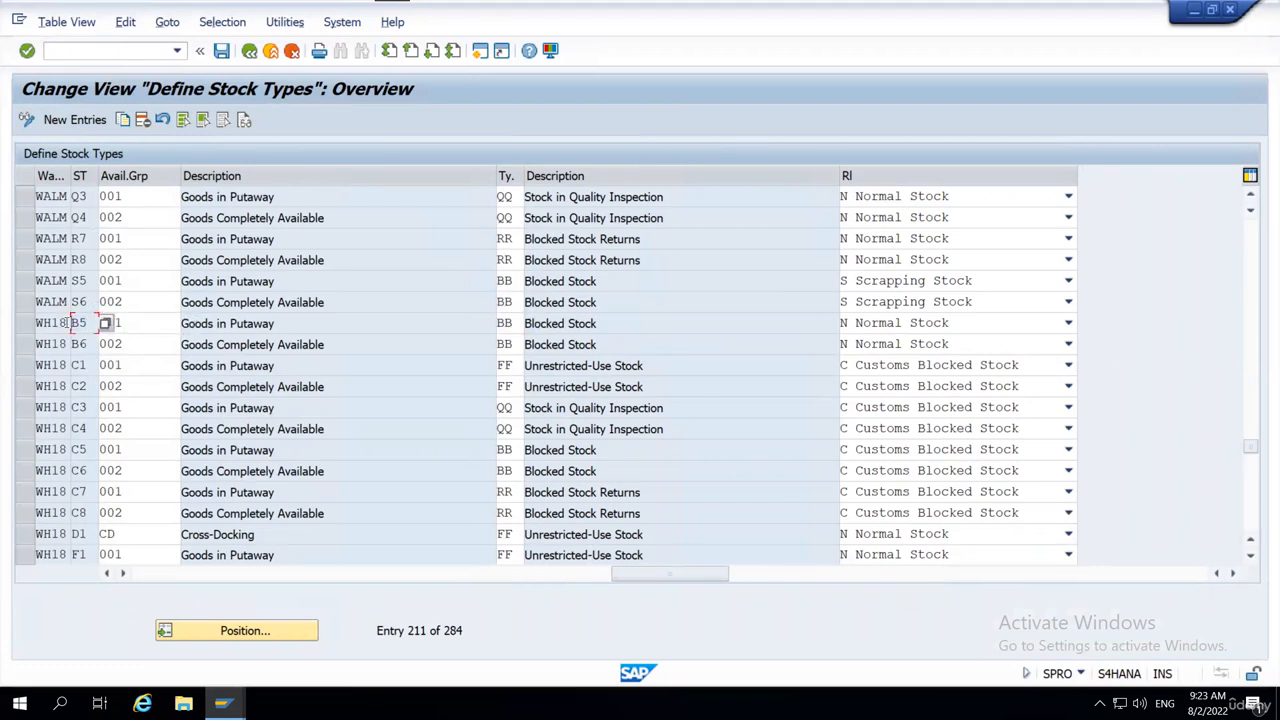
click(149, 322)
double_click(114, 323)
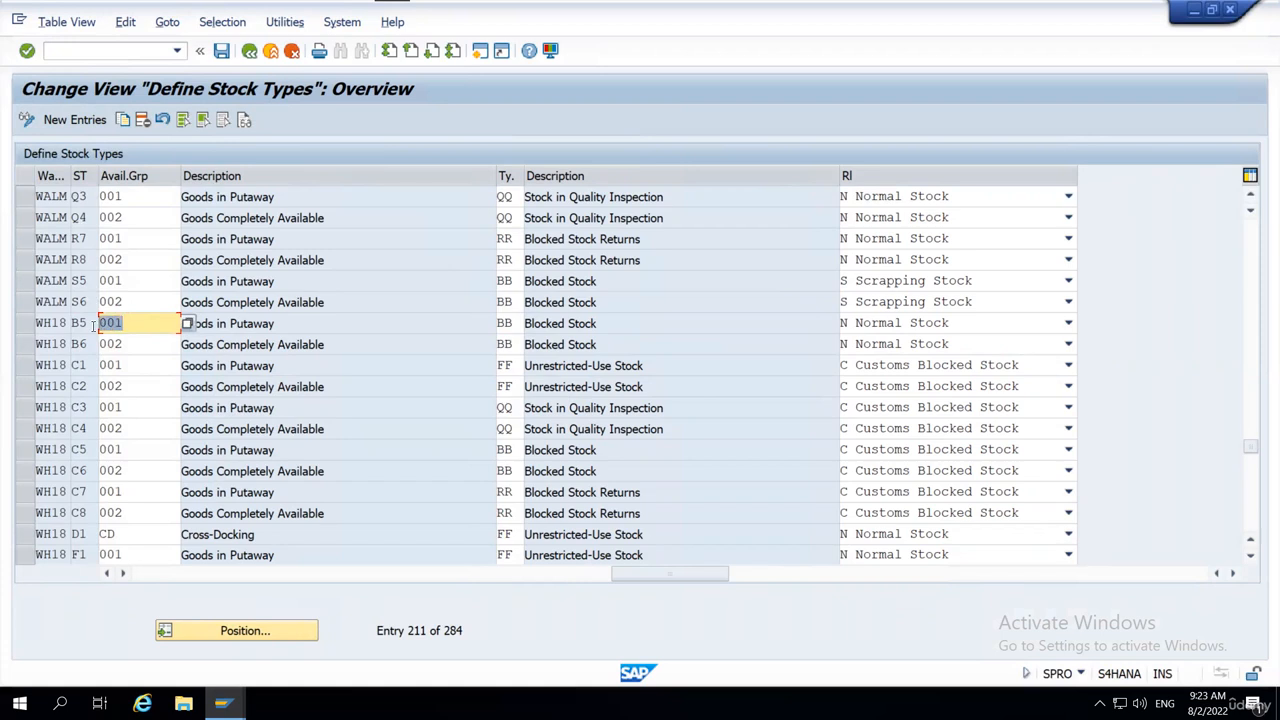
click(138, 325)
click(86, 323)
click(133, 323)
scroll(133, 393, up, 1)
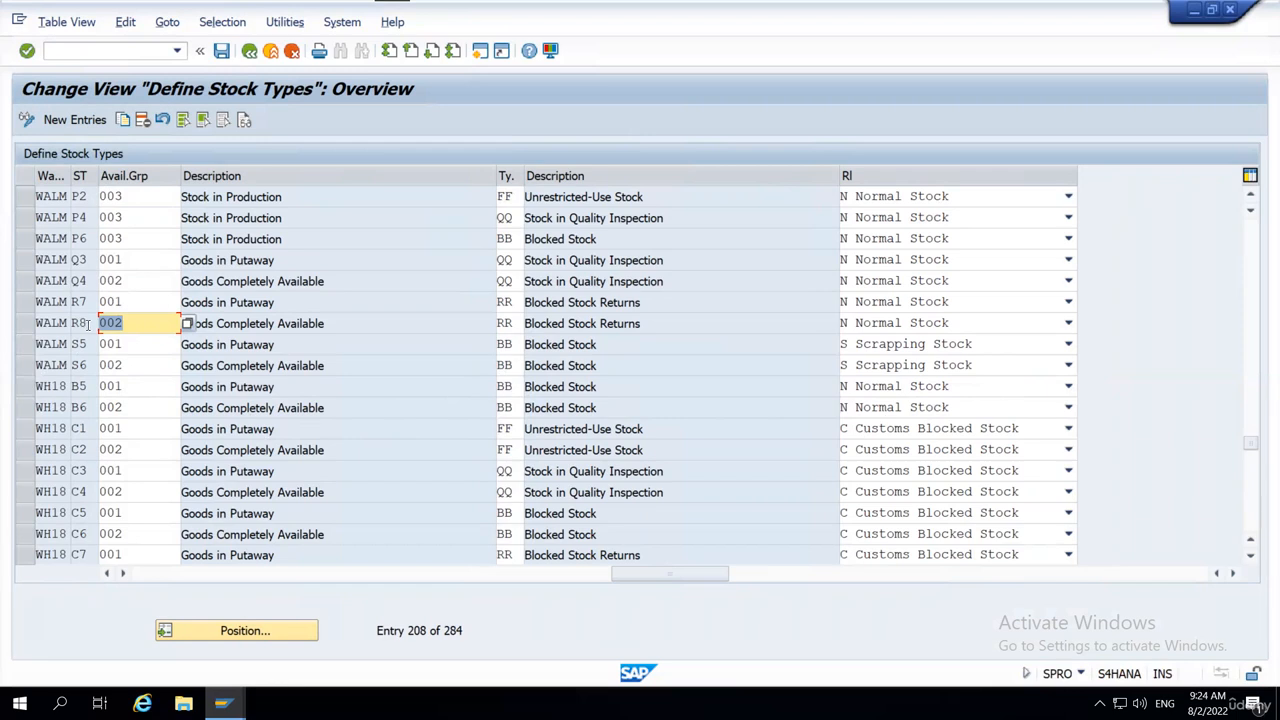
scroll(540, 380, down, 1)
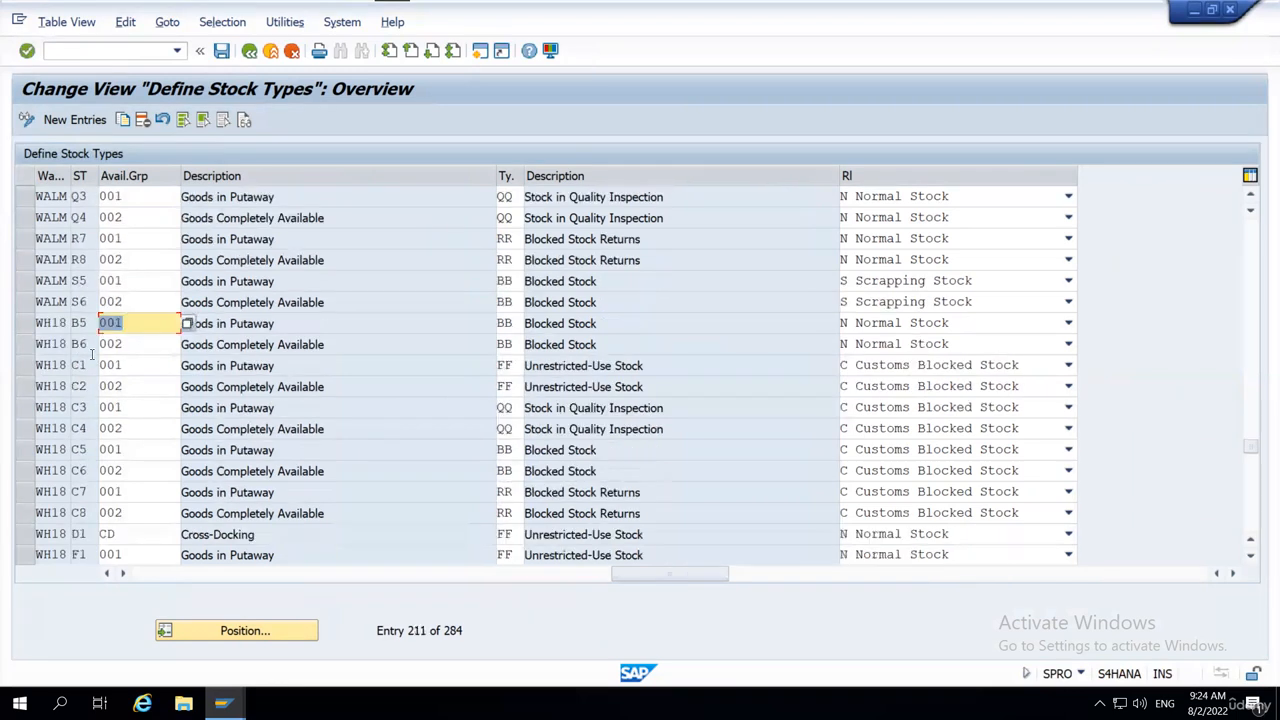
Mark WH18's first and last stock type rows, B5 and S6, and review the entries between them.
click(25, 323)
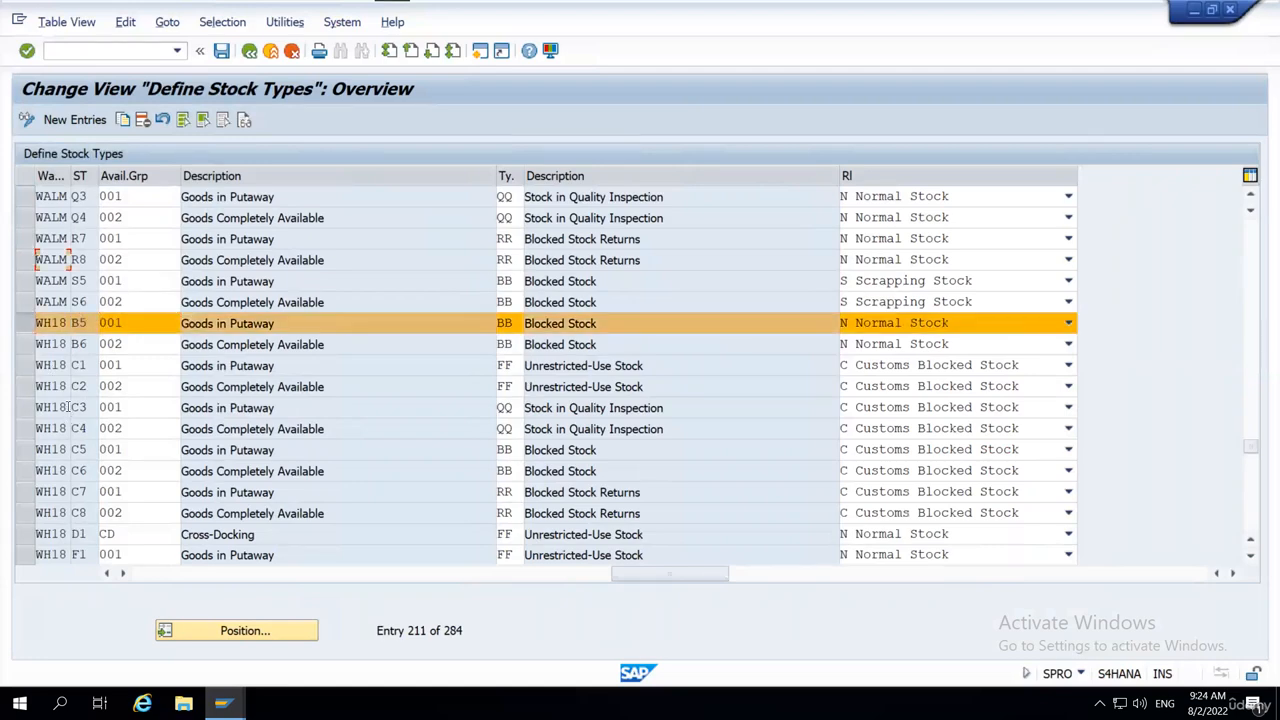
scroll(100, 405, down, 1)
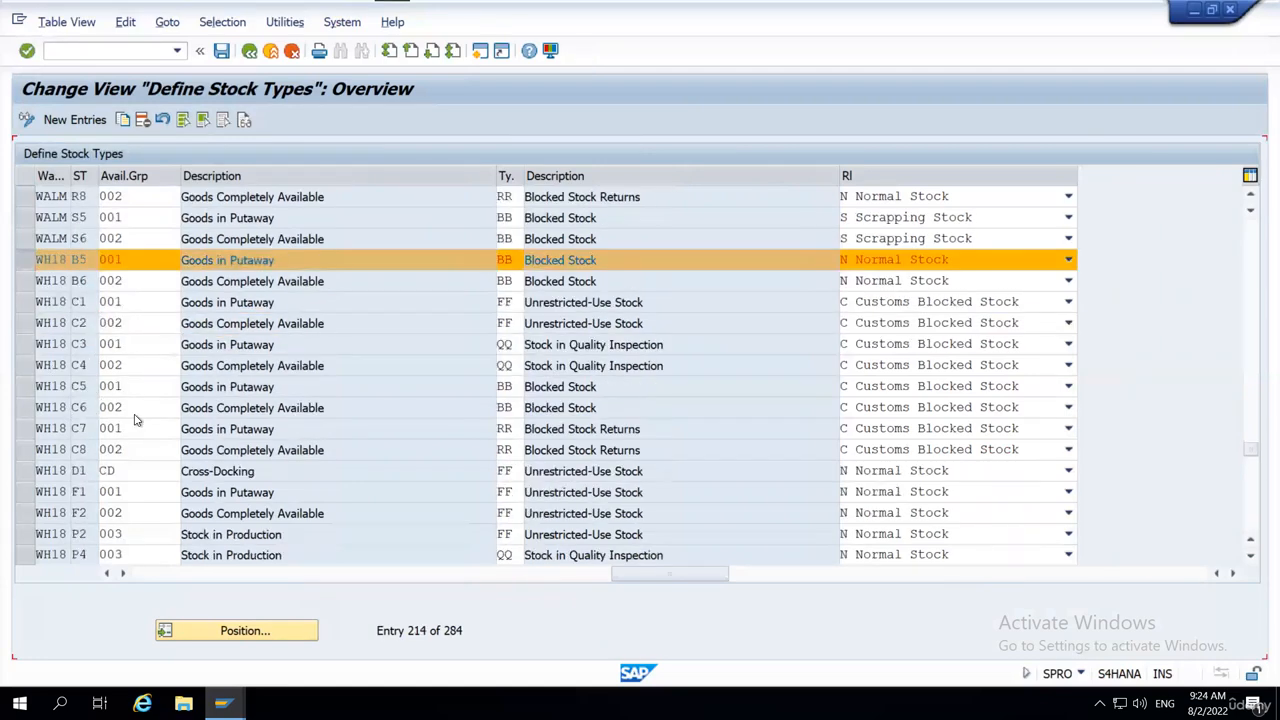
scroll(120, 420, down, 1)
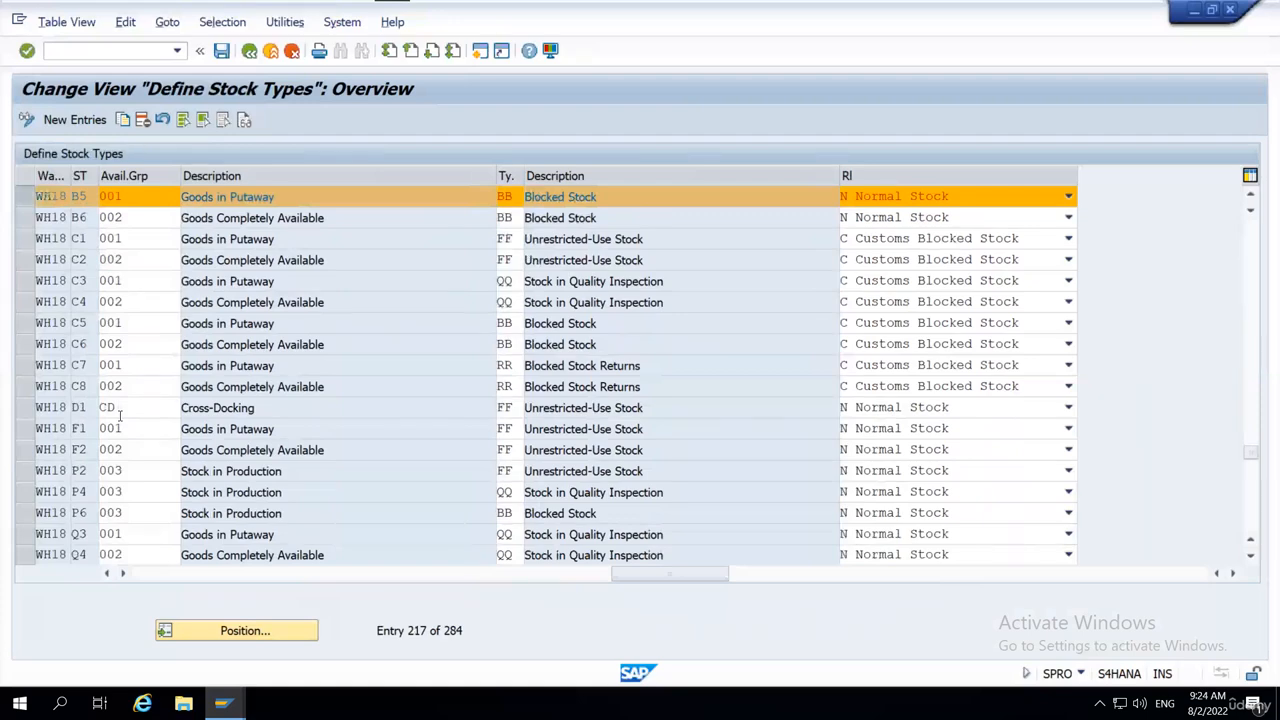
scroll(120, 420, down, 4)
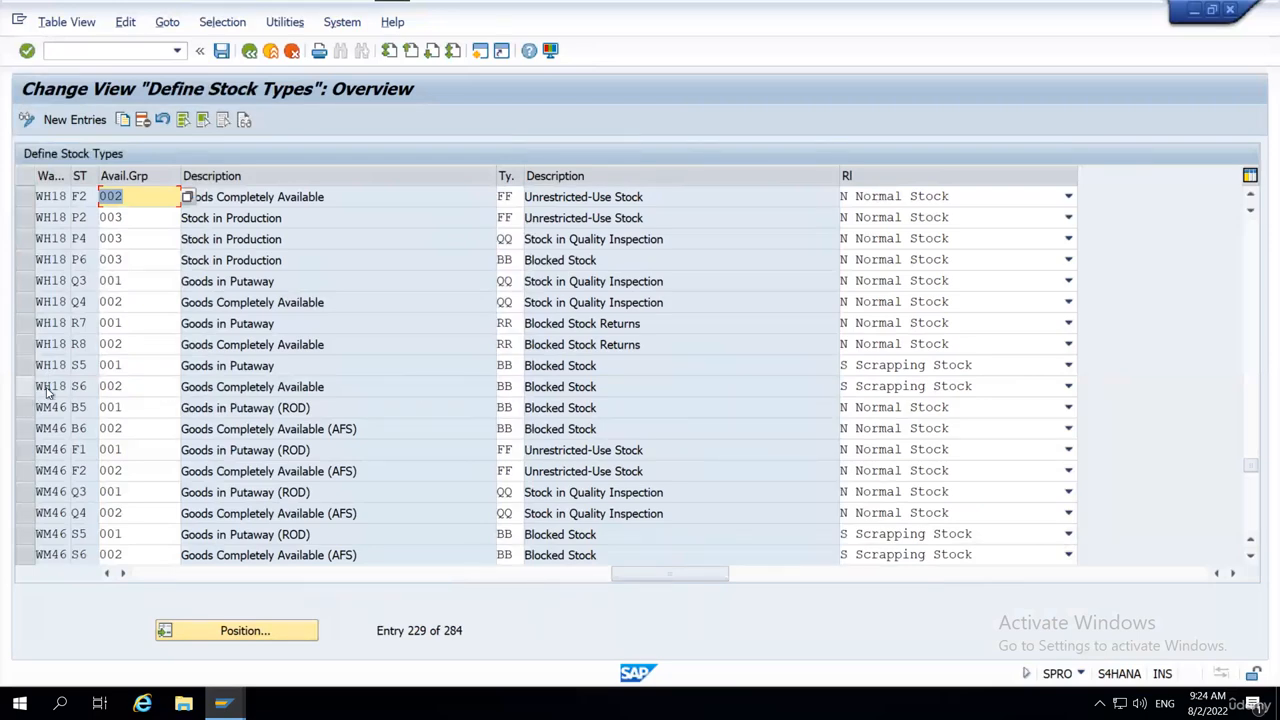
click(25, 387)
scroll(323, 400, up, 2)
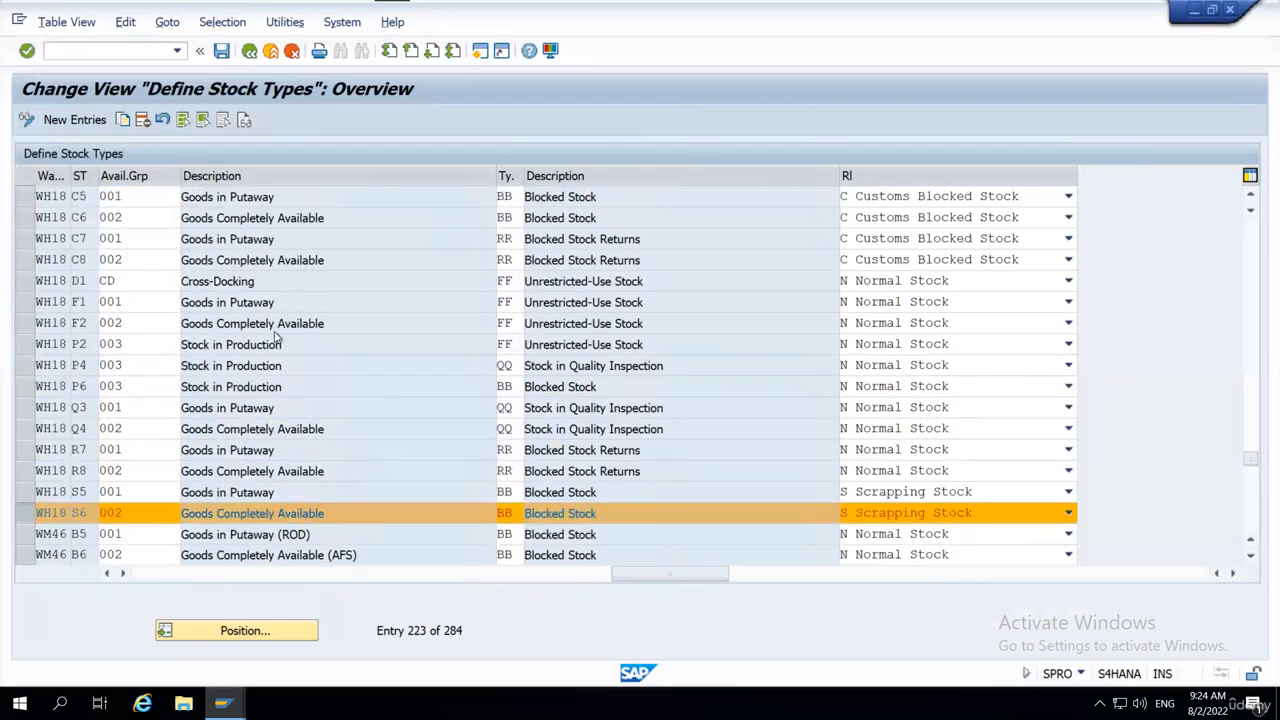
Return to WH18's stock type B5 row and examine its stock type and availability group entries.
scroll(277, 337, up, 4)
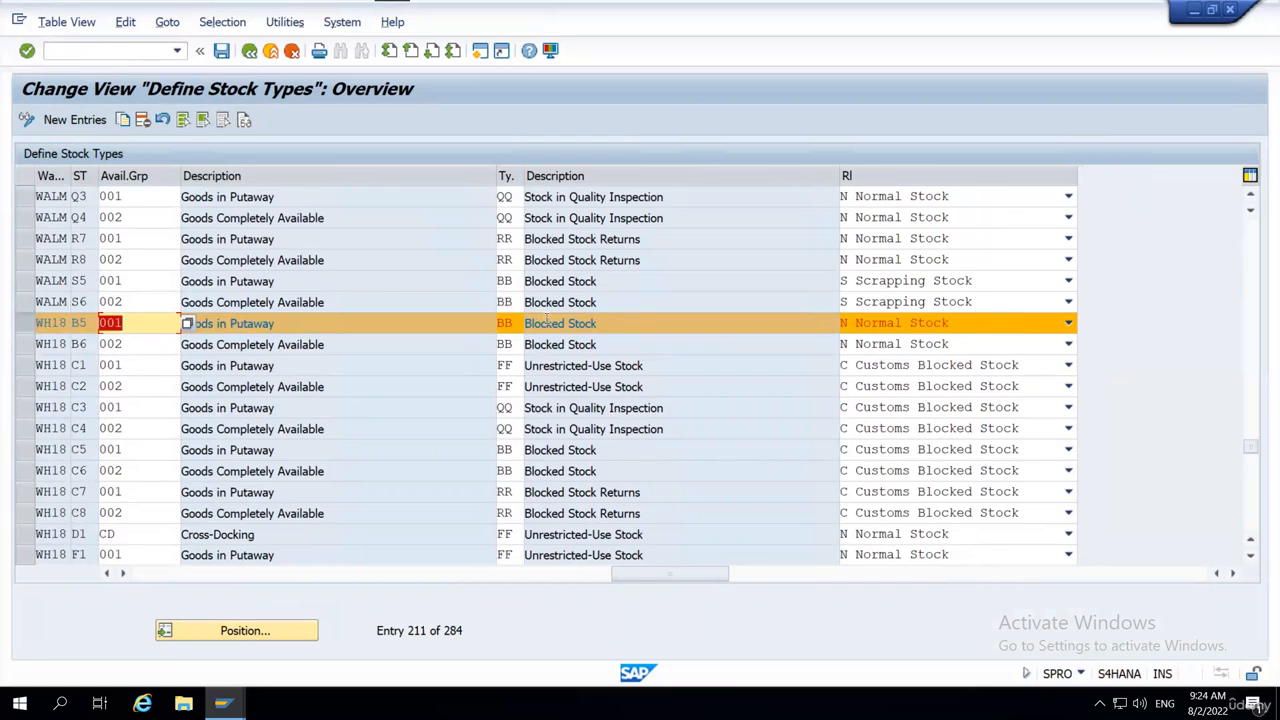
click(85, 322)
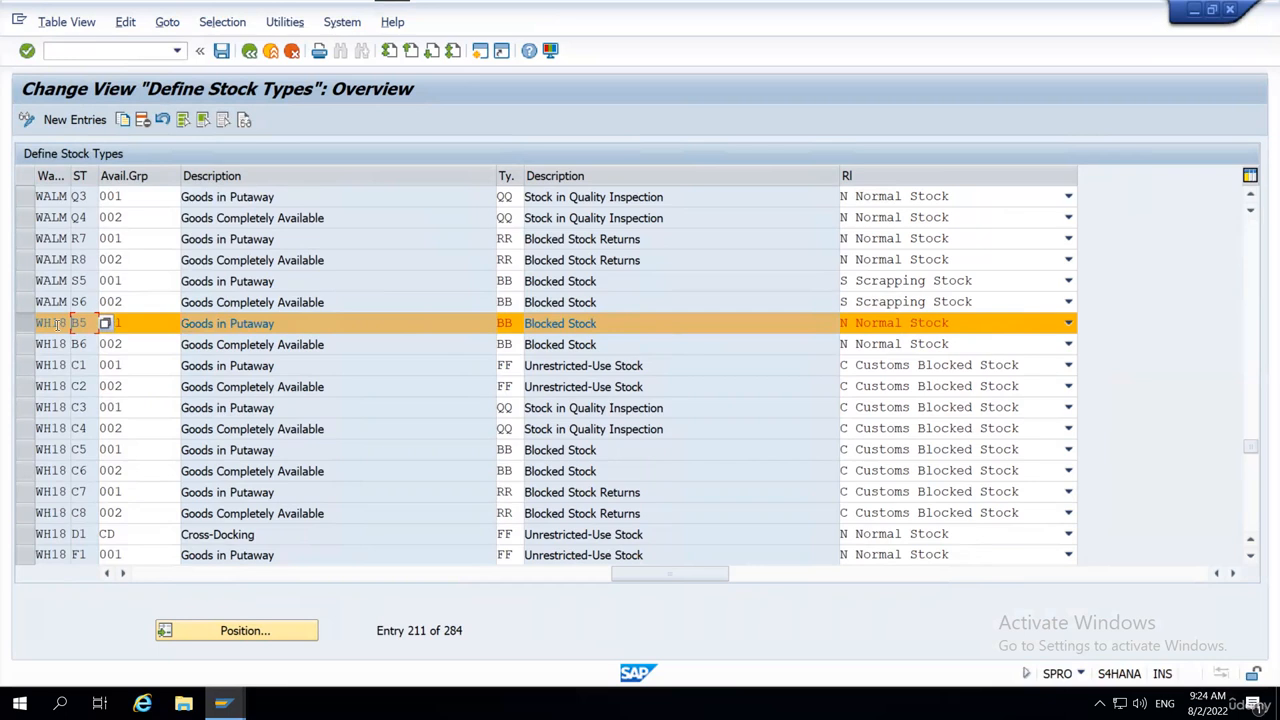
click(149, 320)
drag(138, 325, 100, 322)
click(97, 322)
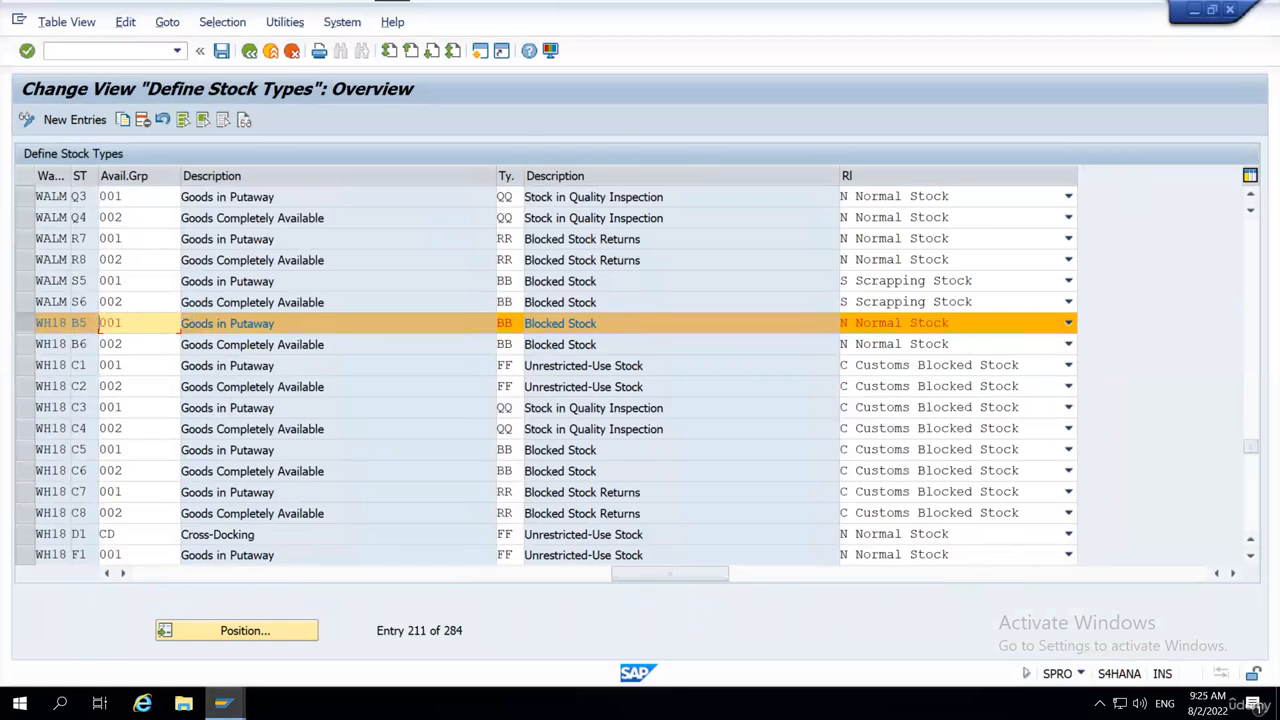
Switch to the Display IMG session and open the Define Storage Type activity under Extended Warehouse Management master data.
click(240, 697)
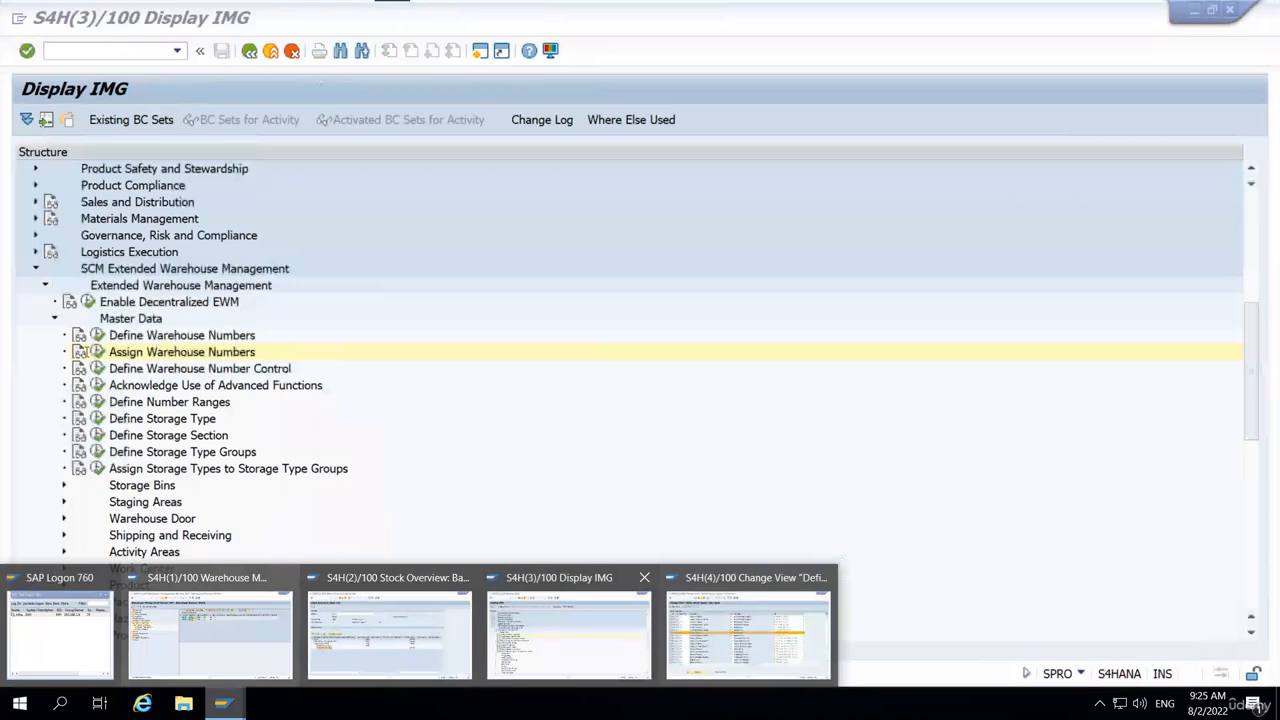
click(210, 634)
key(alt+Tab)
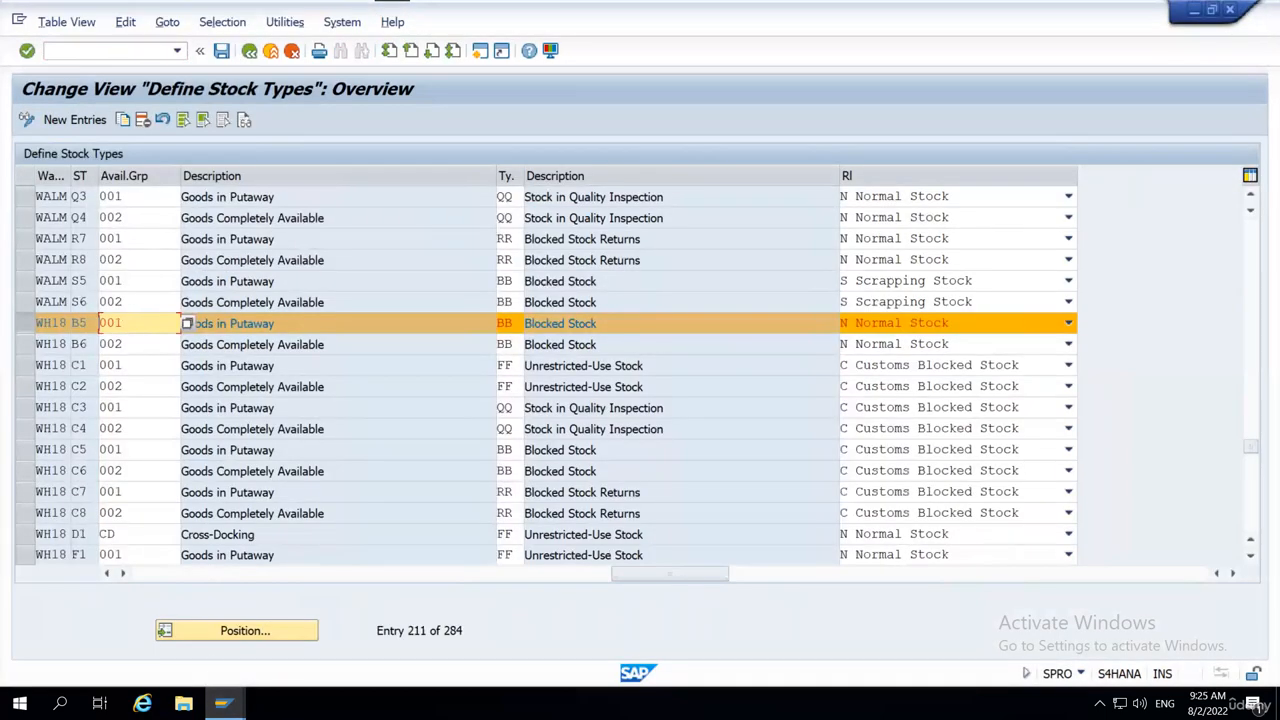
mouse_move(223, 704)
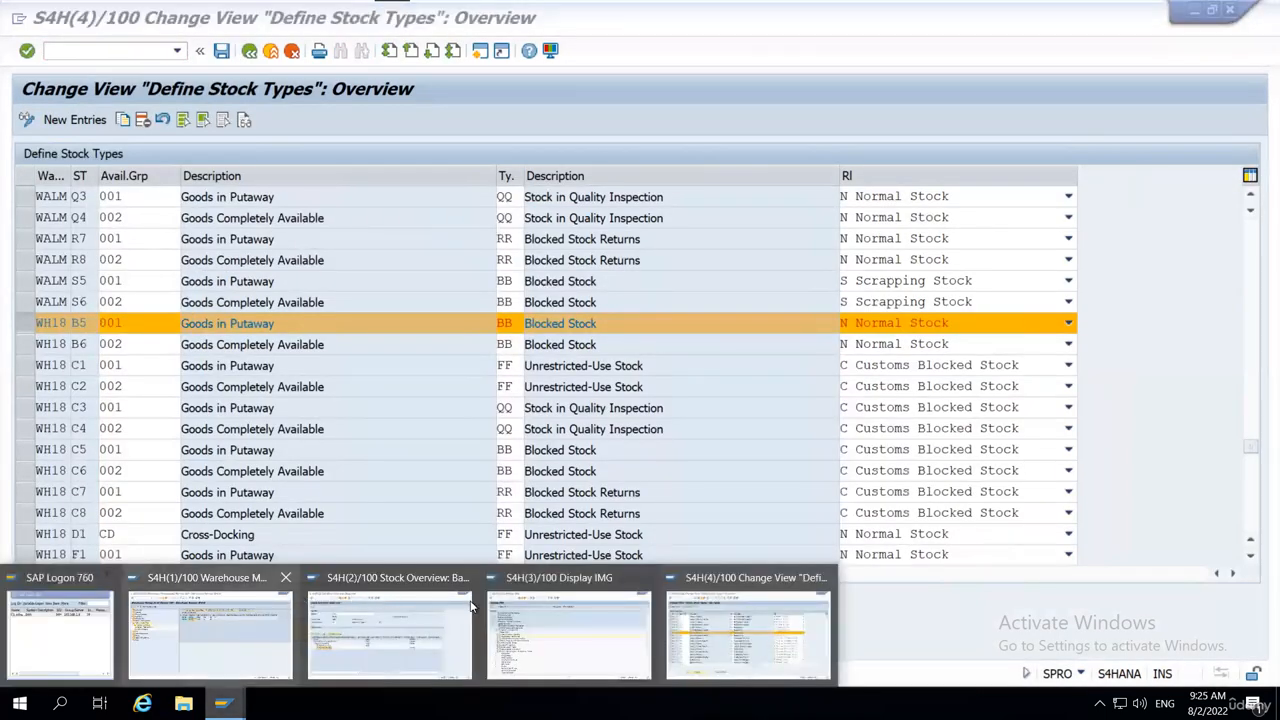
click(575, 601)
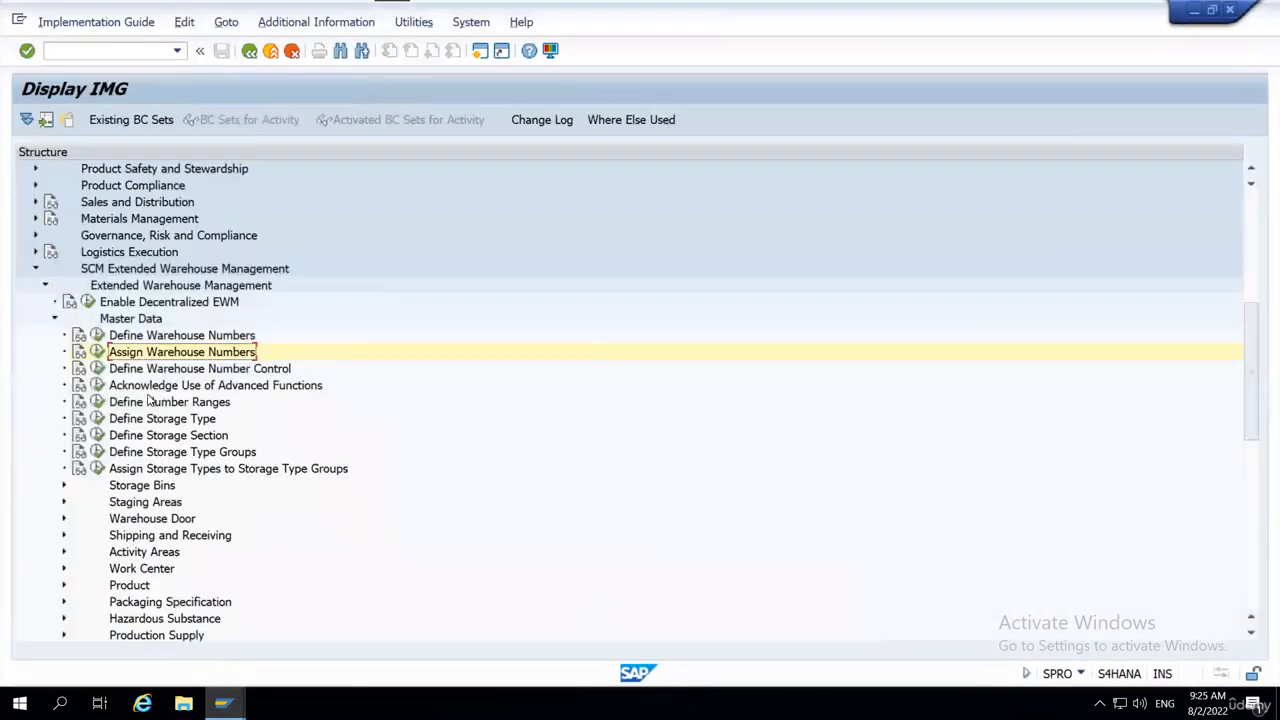
click(97, 418)
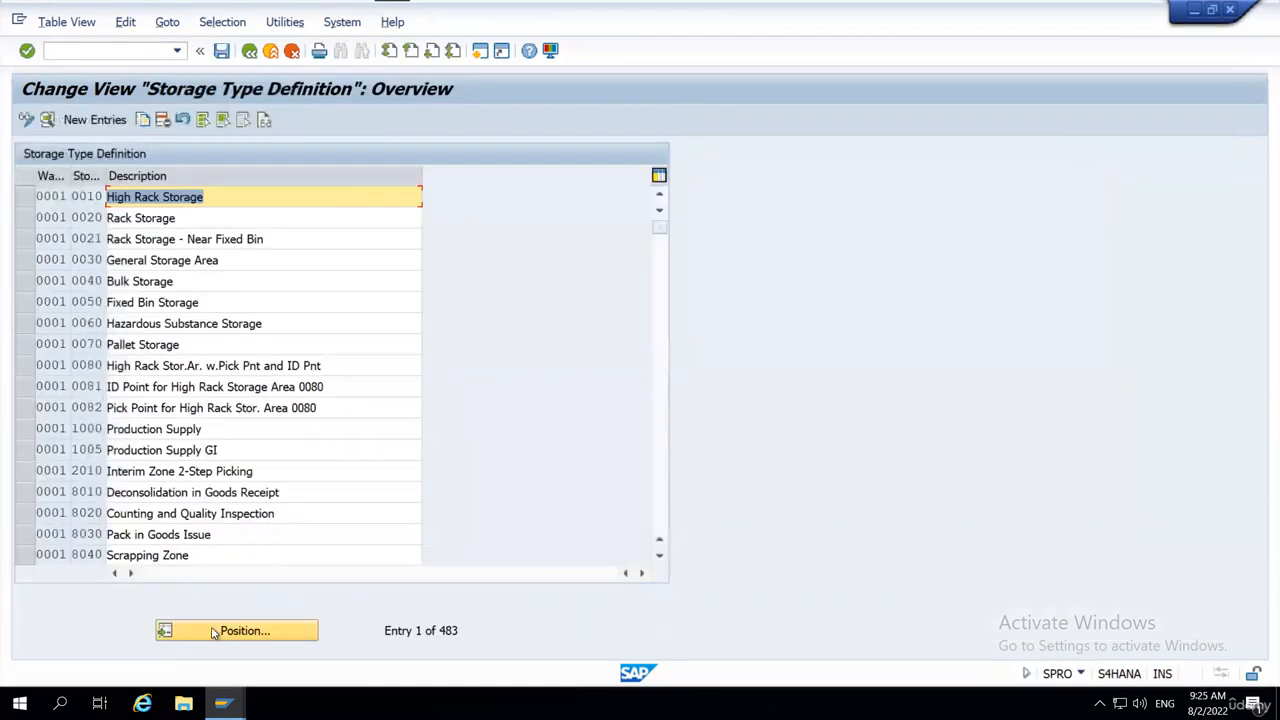
Position the storage type definition list on warehouse WH18, storage type 0030.
click(214, 633)
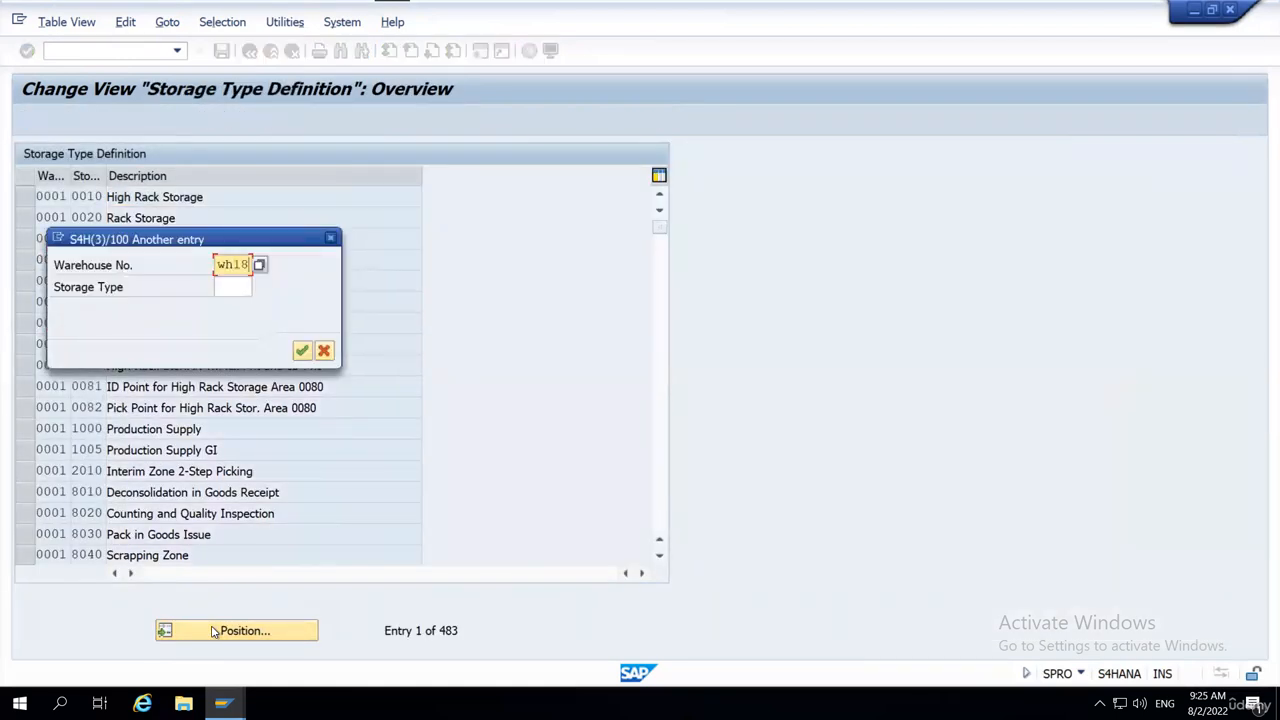
key(shift+Tab)
text(0030)
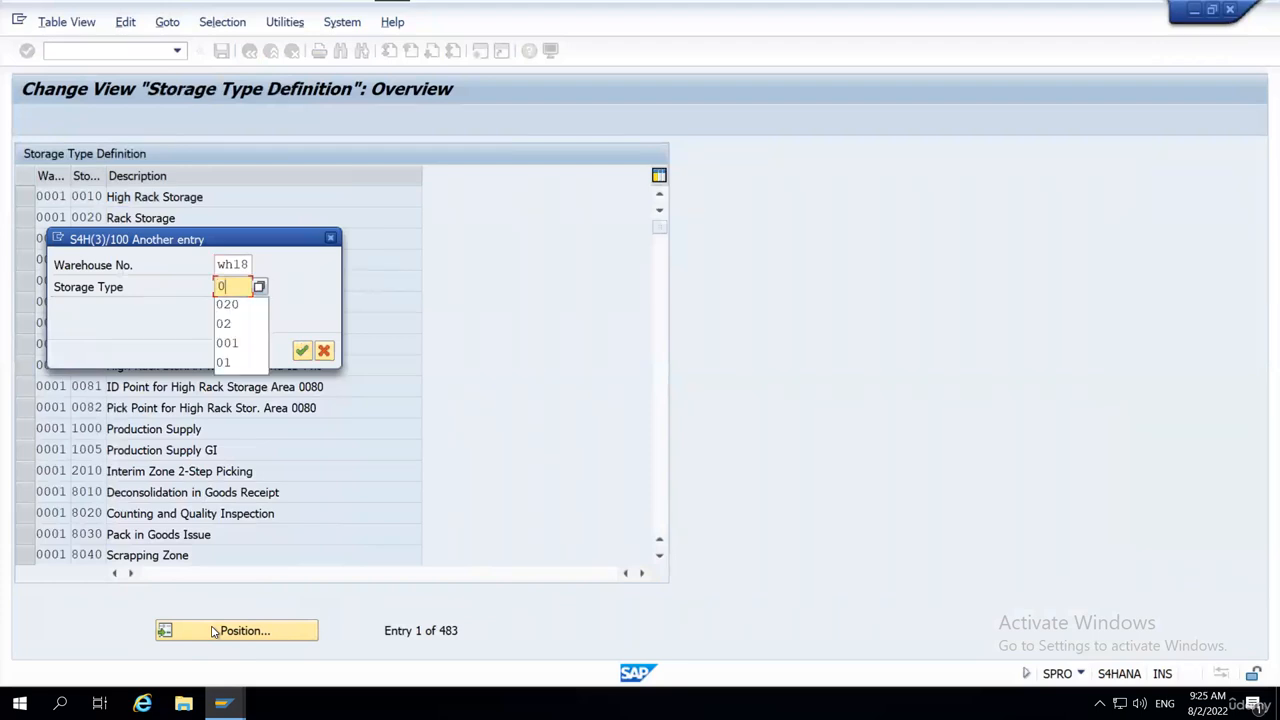
key(shift+Tab)
key(Tab)
key(Return)
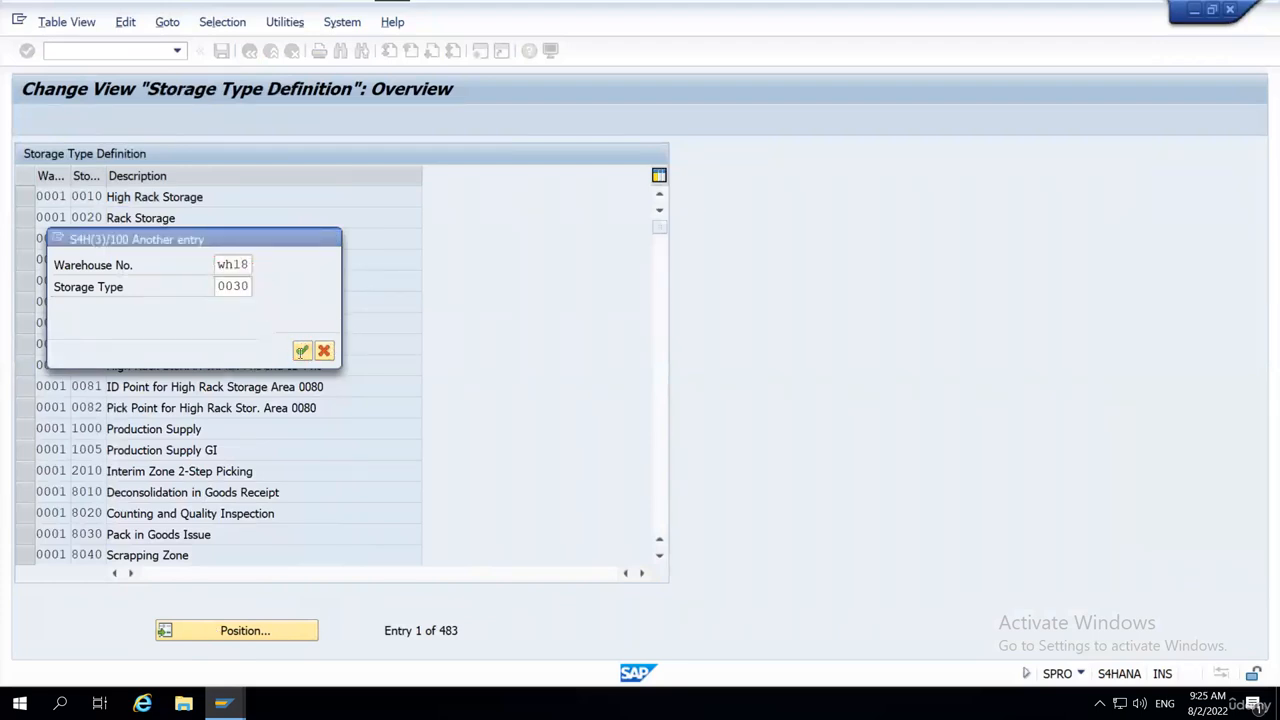
Open the details of WH18's storage type 0030 and examine the availability group in its goods movement control.
click(30, 196)
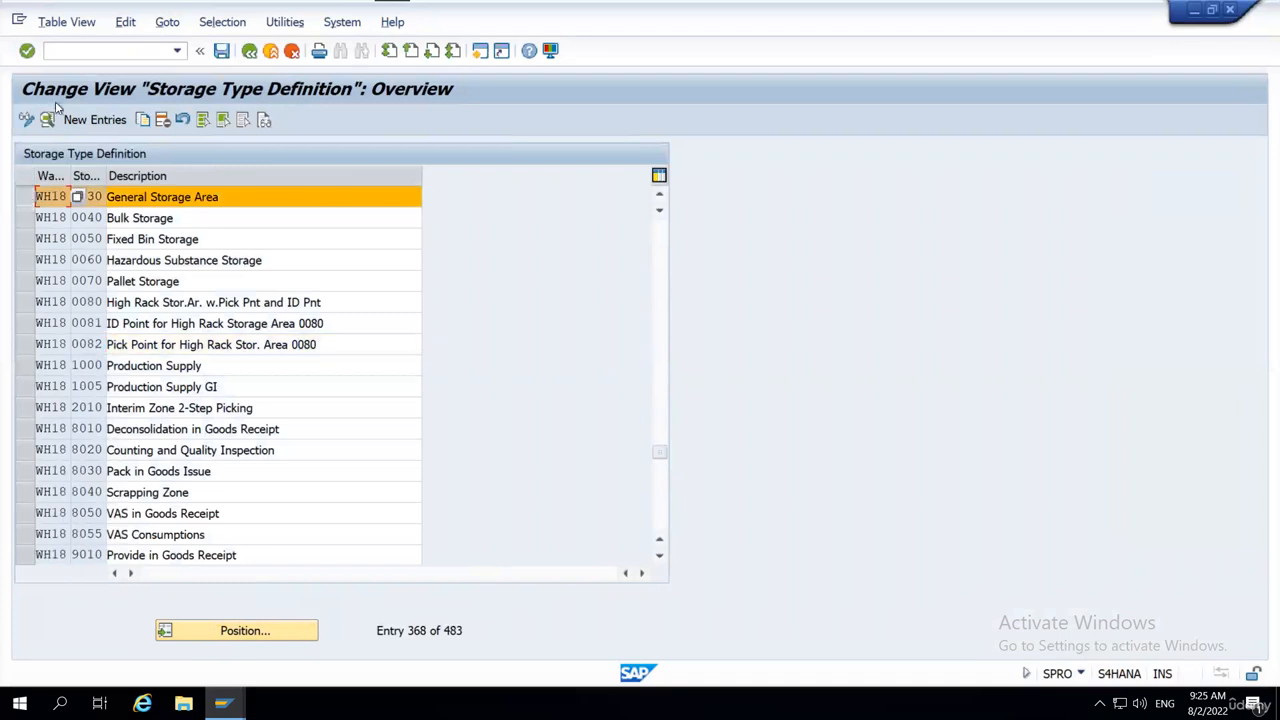
click(47, 119)
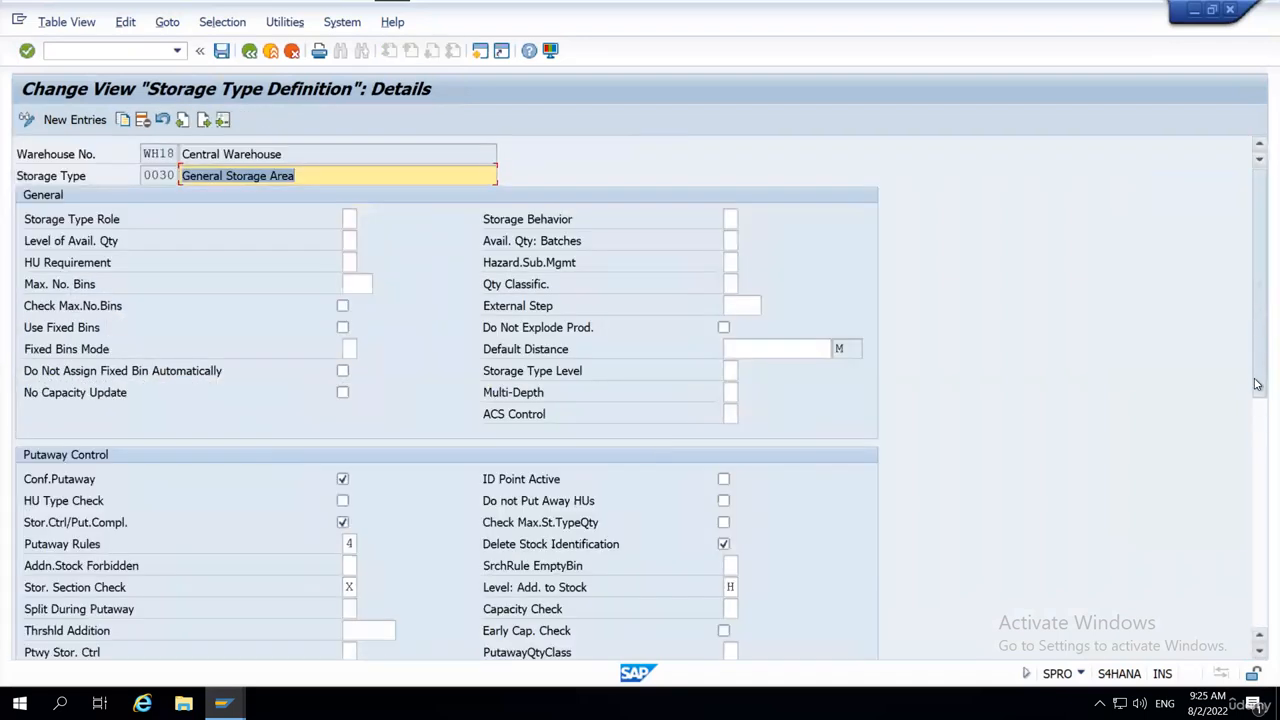
scroll(1257, 470, down, 1)
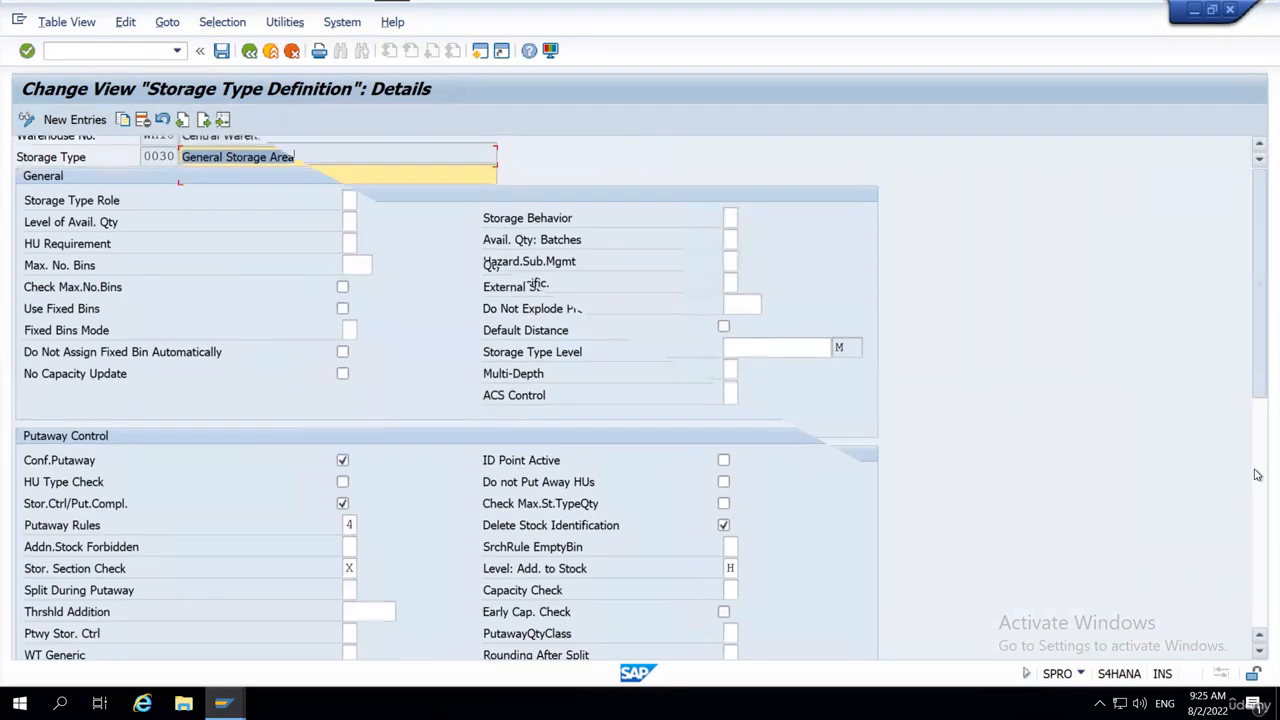
click(1257, 451)
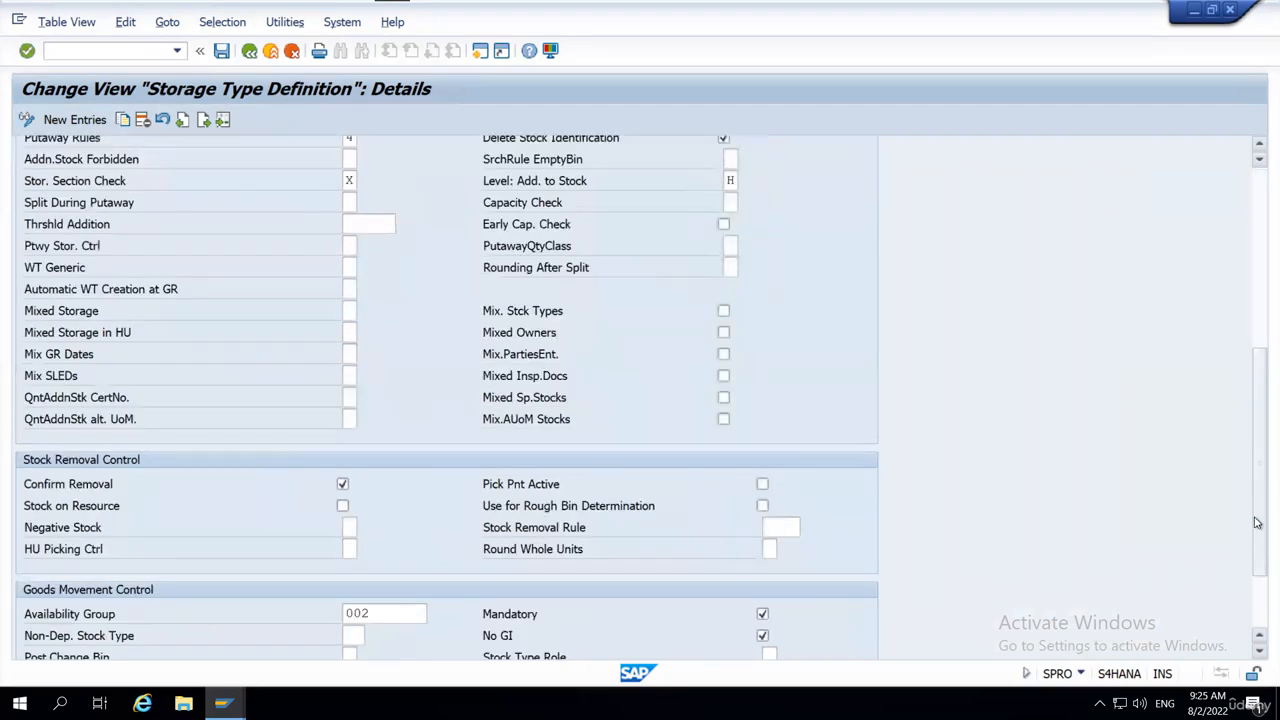
scroll(329, 603, down, 1)
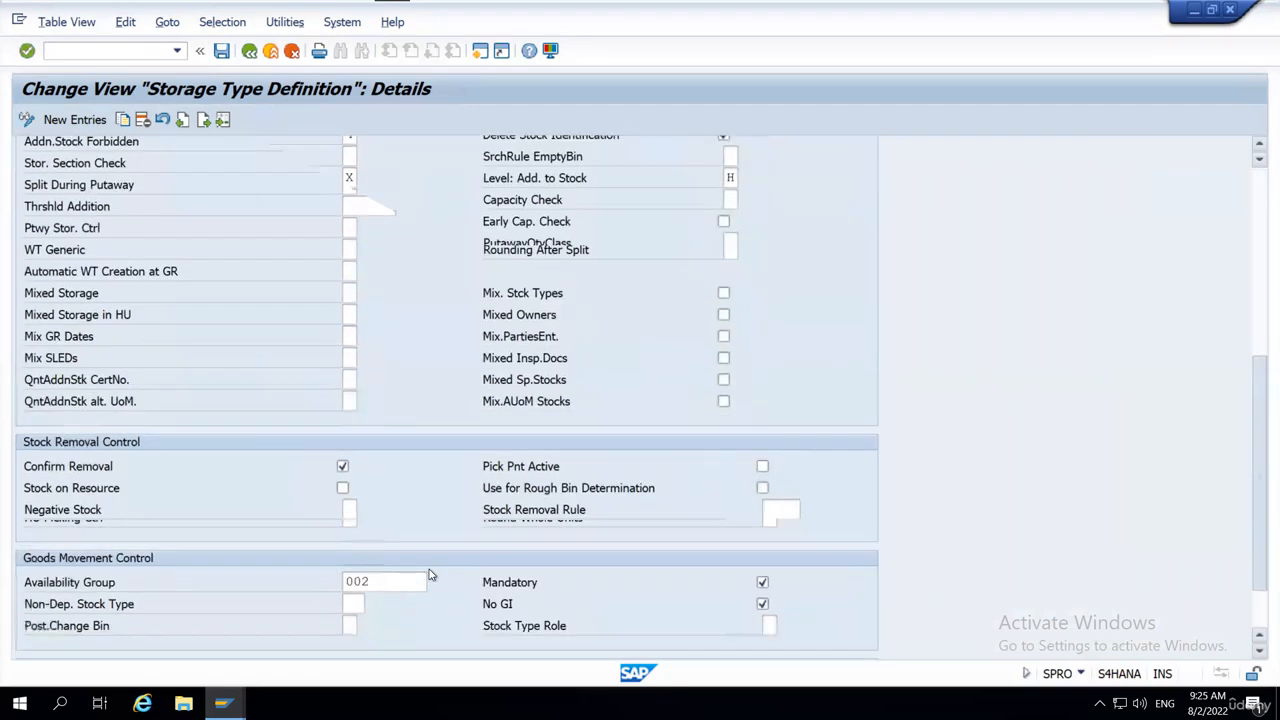
scroll(35, 560, down, 5)
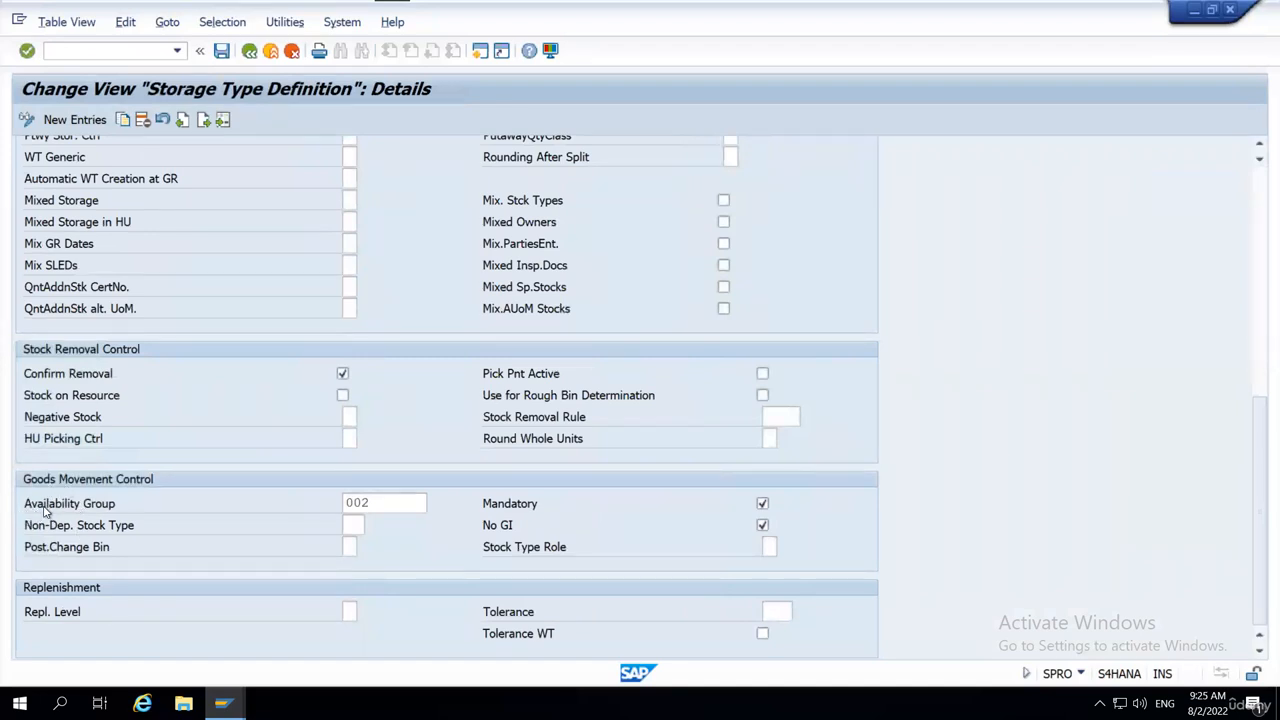
click(388, 503)
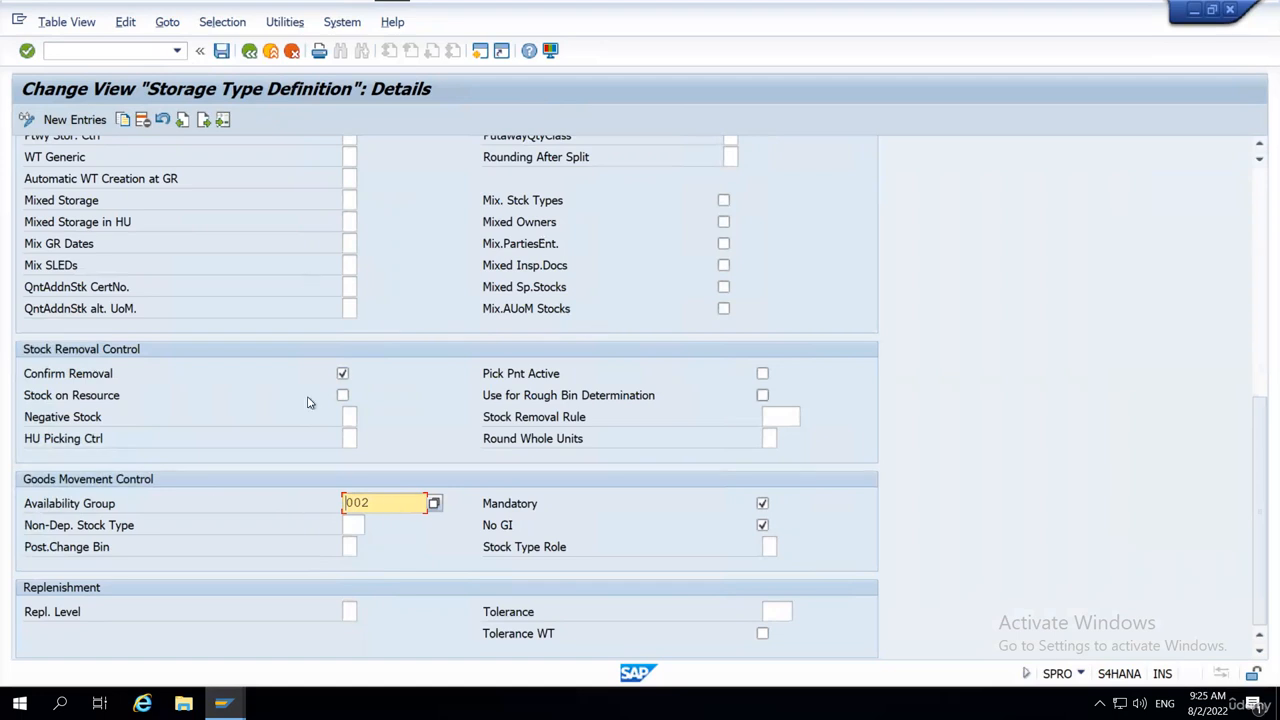
click(397, 502)
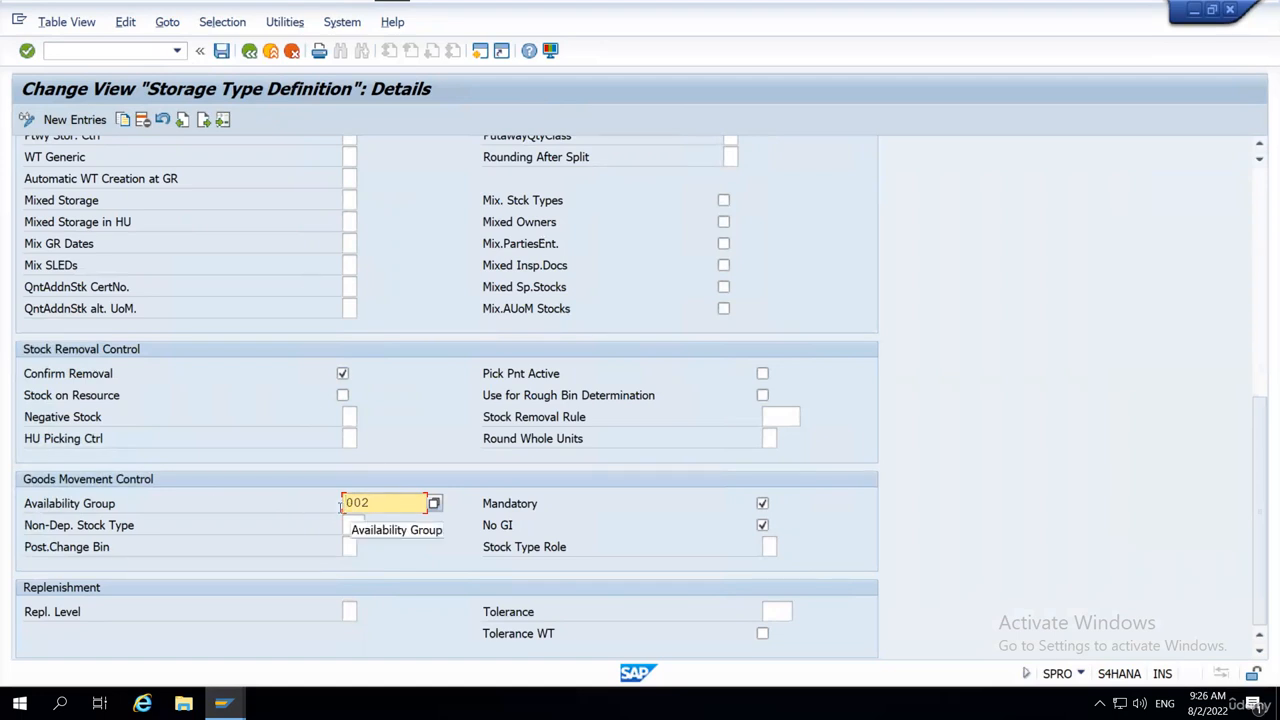
click(350, 510)
Review the possible non-location-dependent stock types for storage type 0030, including Blocked Stock Returns, without choosing one.
click(354, 525)
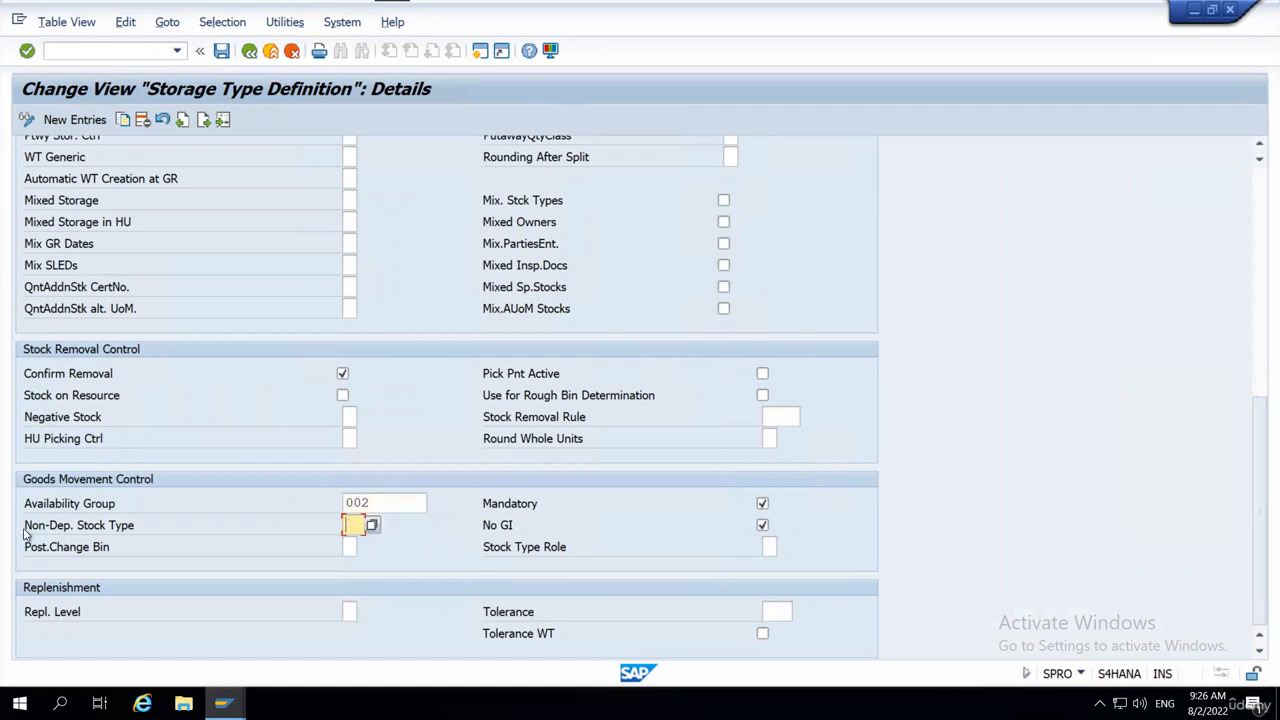
drag(26, 530, 149, 531)
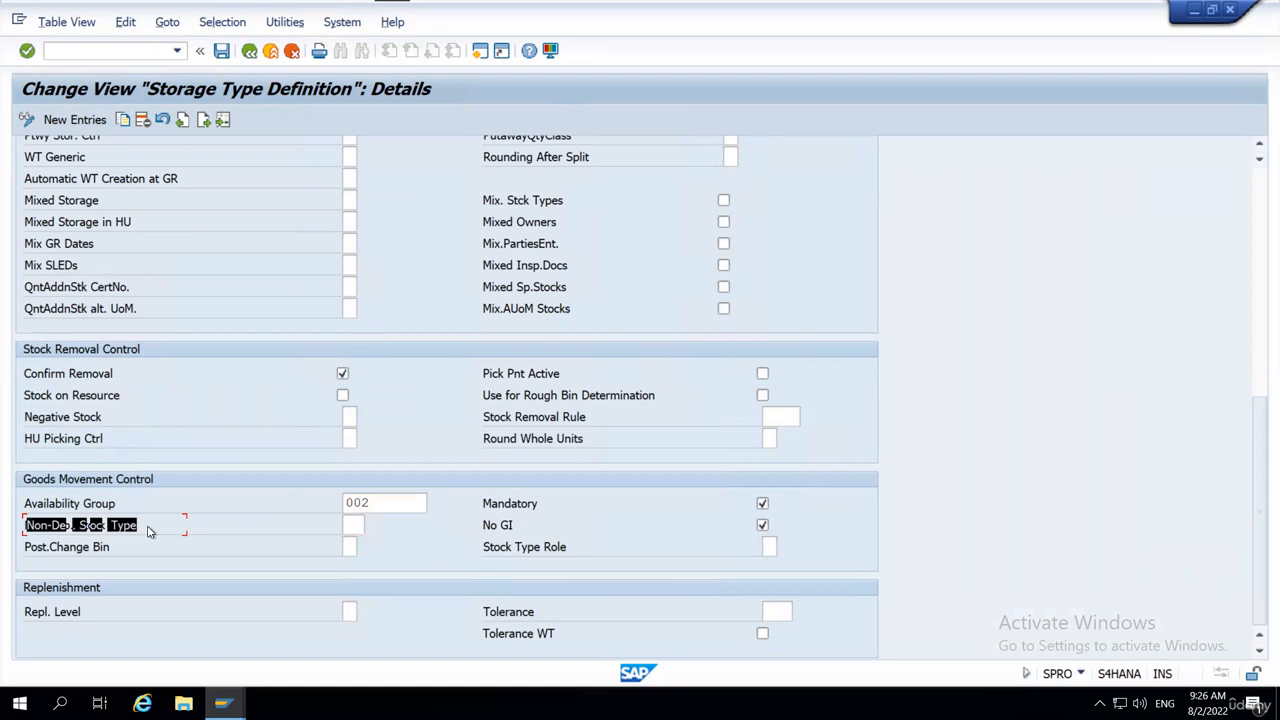
click(362, 526)
click(374, 527)
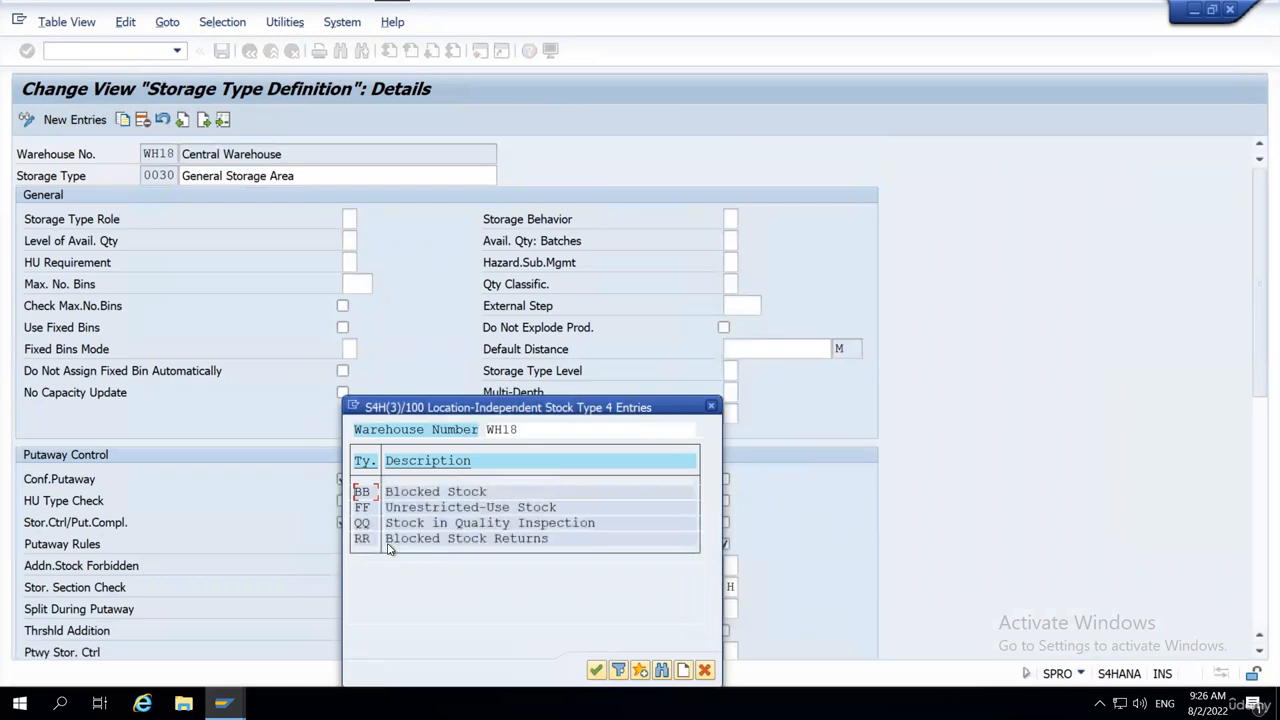
drag(390, 540, 575, 540)
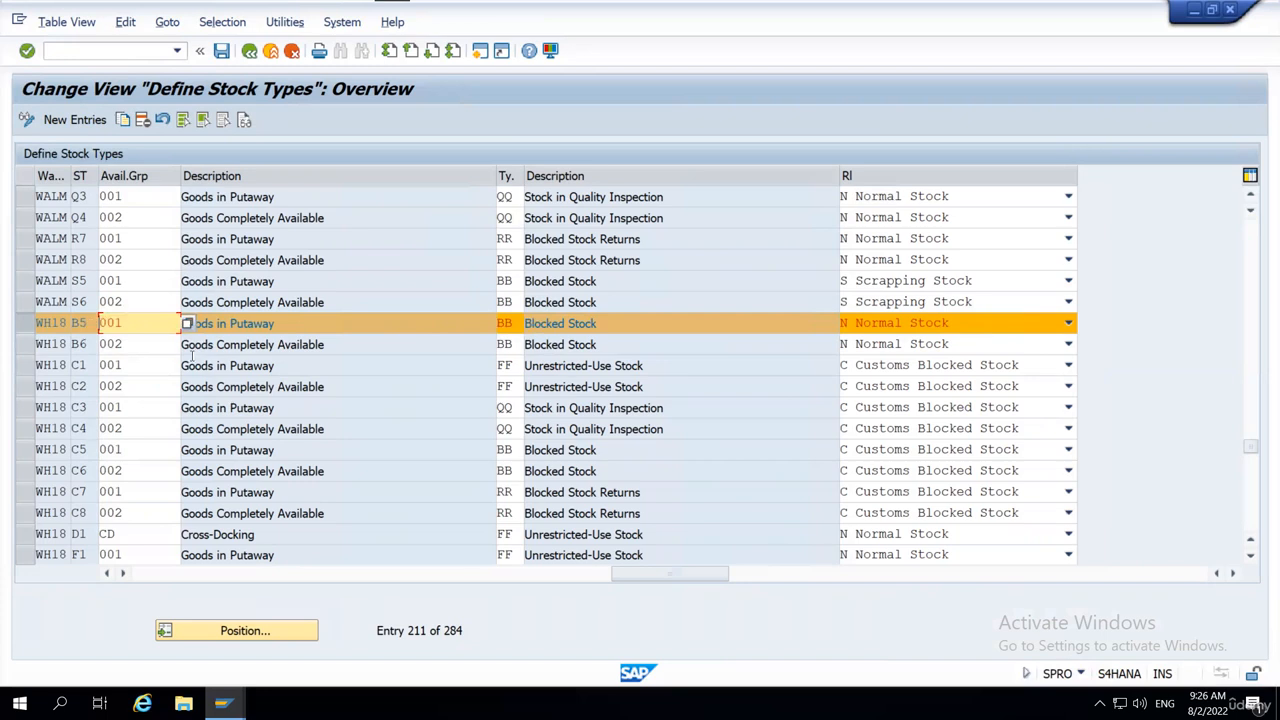
Compare with WH18's stock type B5 entry in the stock types overview, then return to storage type 0030's details.
double_click(78, 323)
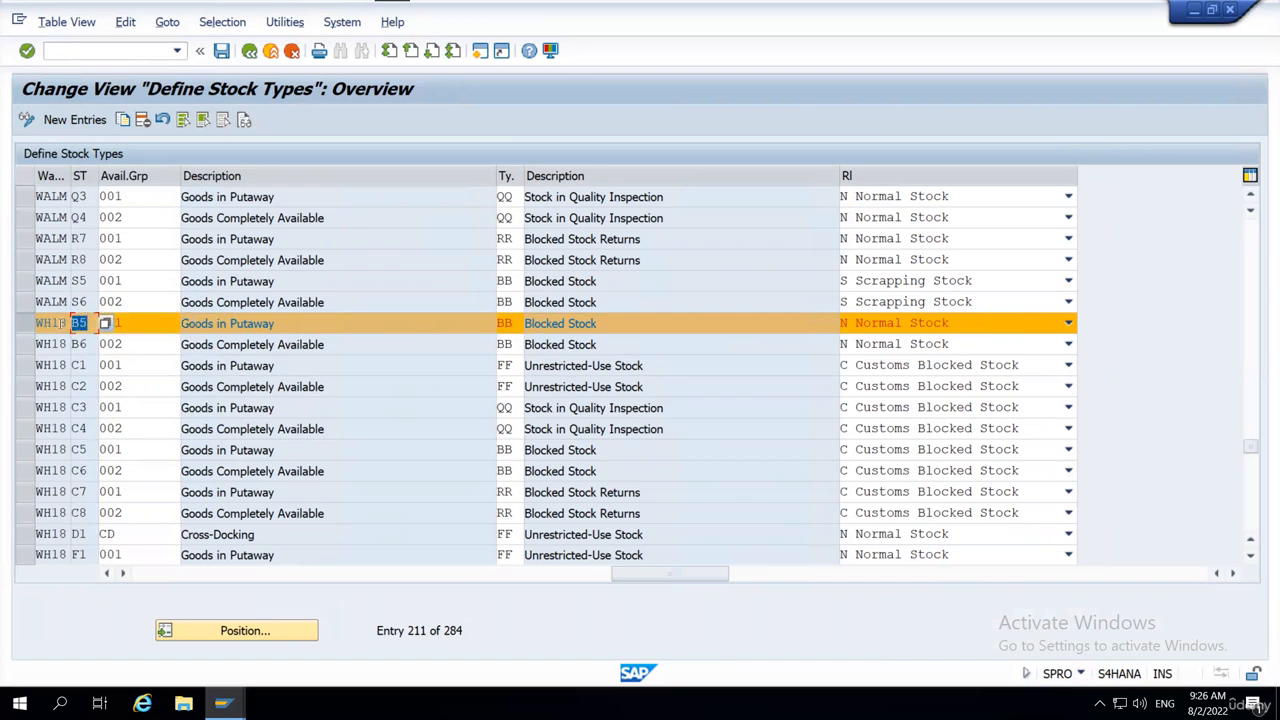
drag(46, 325, 116, 326)
key(alt+Tab)
key(alt+Tab)
key(alt+Tab)
Review the possible stock type roles in storage type 0030's goods movement control, including Customs Blocked Stock and Scrapping Stock.
scroll(700, 450, down, 2)
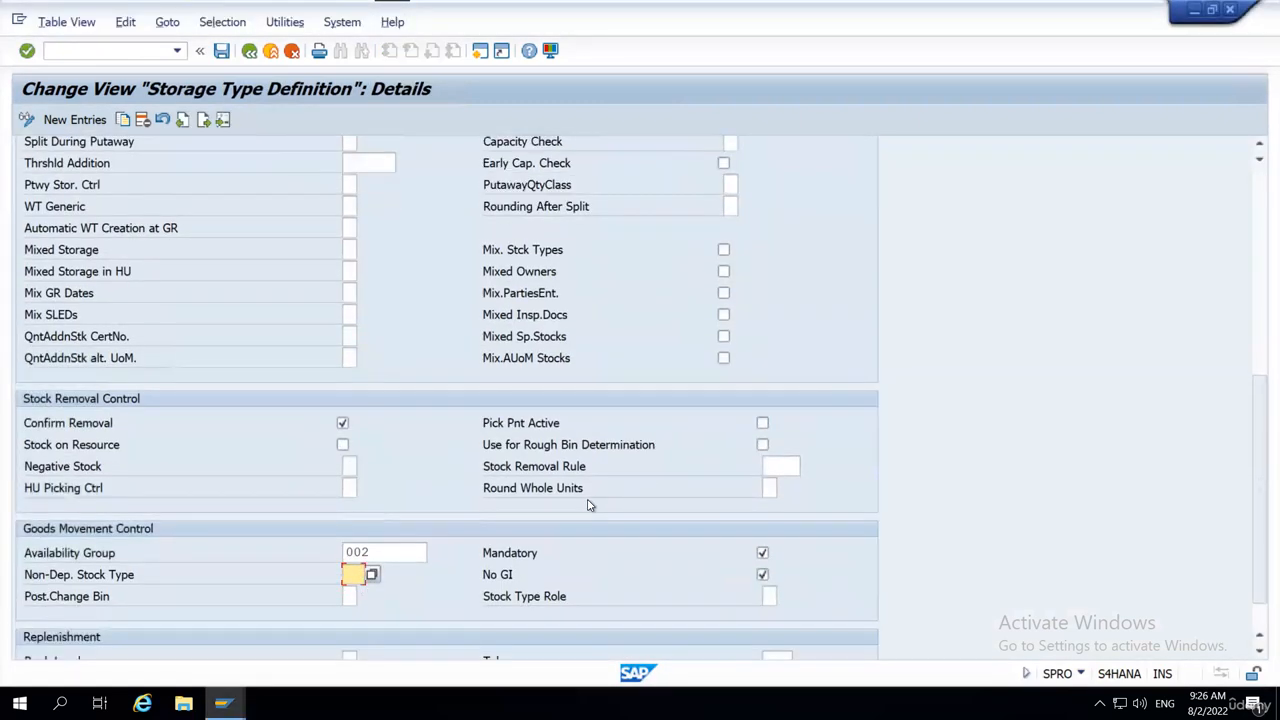
scroll(588, 505, down, 1)
click(530, 576)
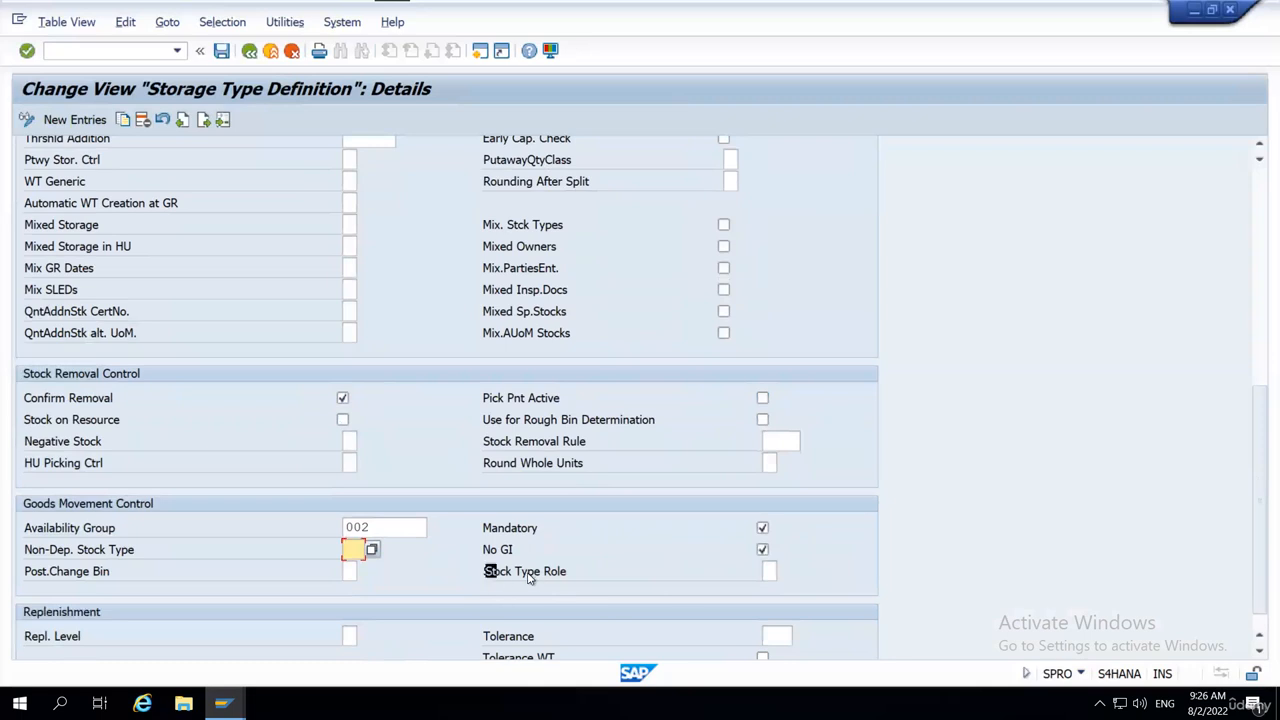
drag(530, 576, 596, 578)
click(770, 572)
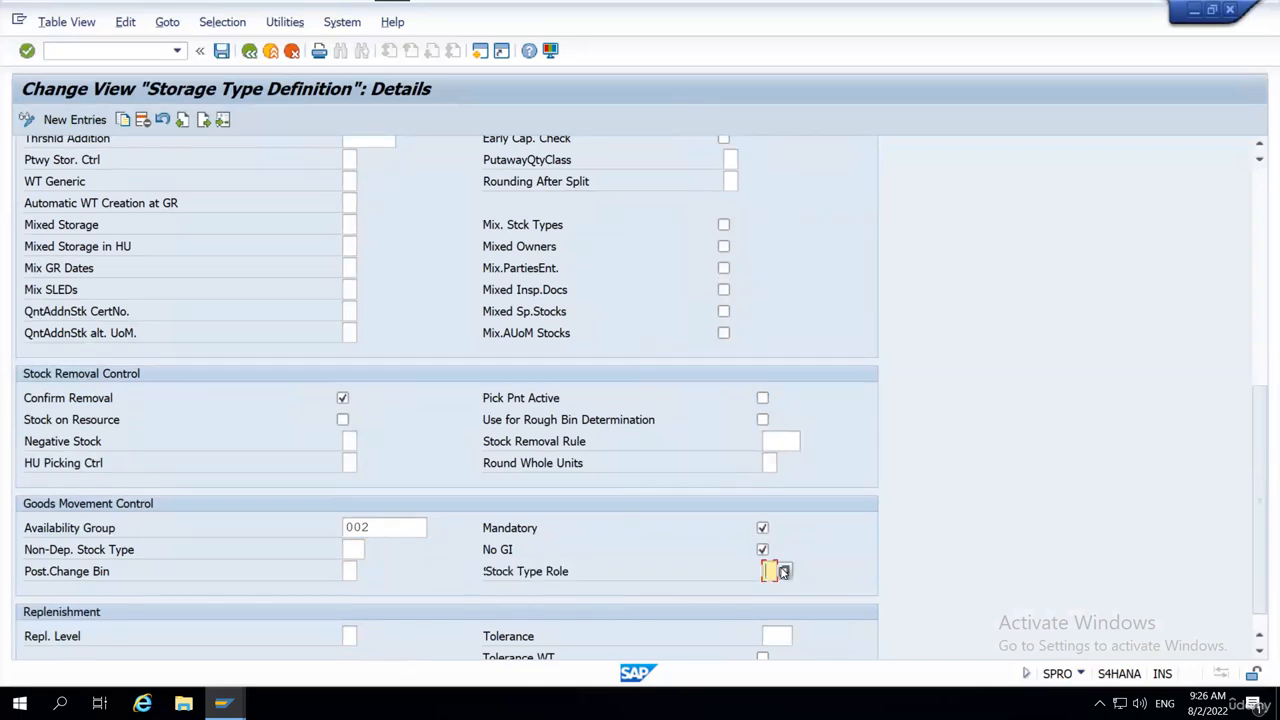
click(784, 572)
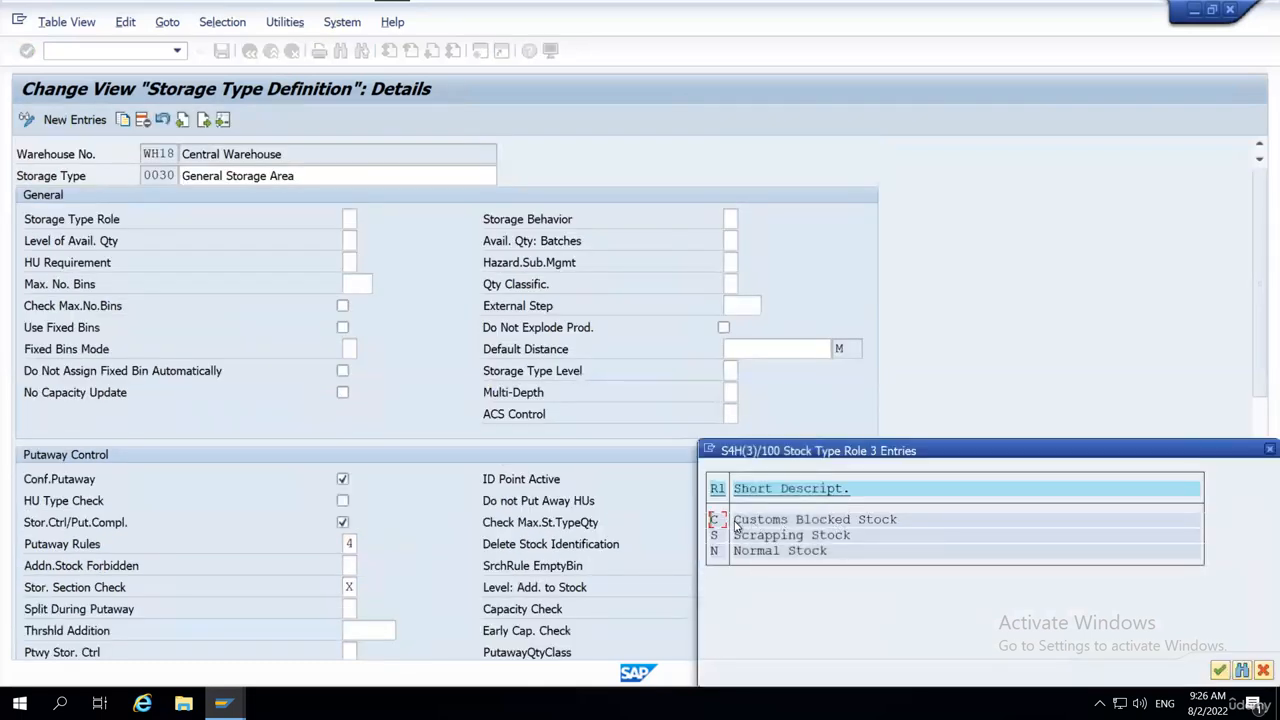
drag(733, 521, 923, 510)
drag(743, 537, 852, 537)
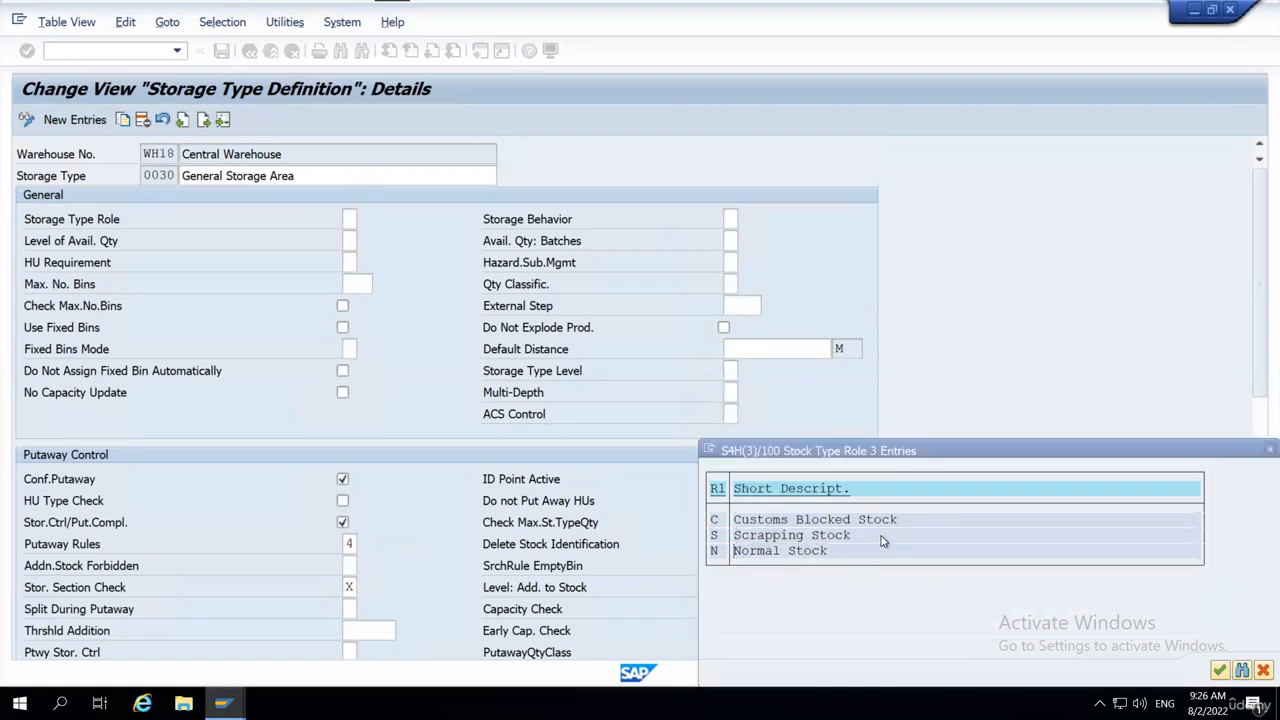
Review the role options for WH18's stock type B5, keep N Normal Stock, and leave the stock types overview.
key(alt+Tab)
click(1068, 323)
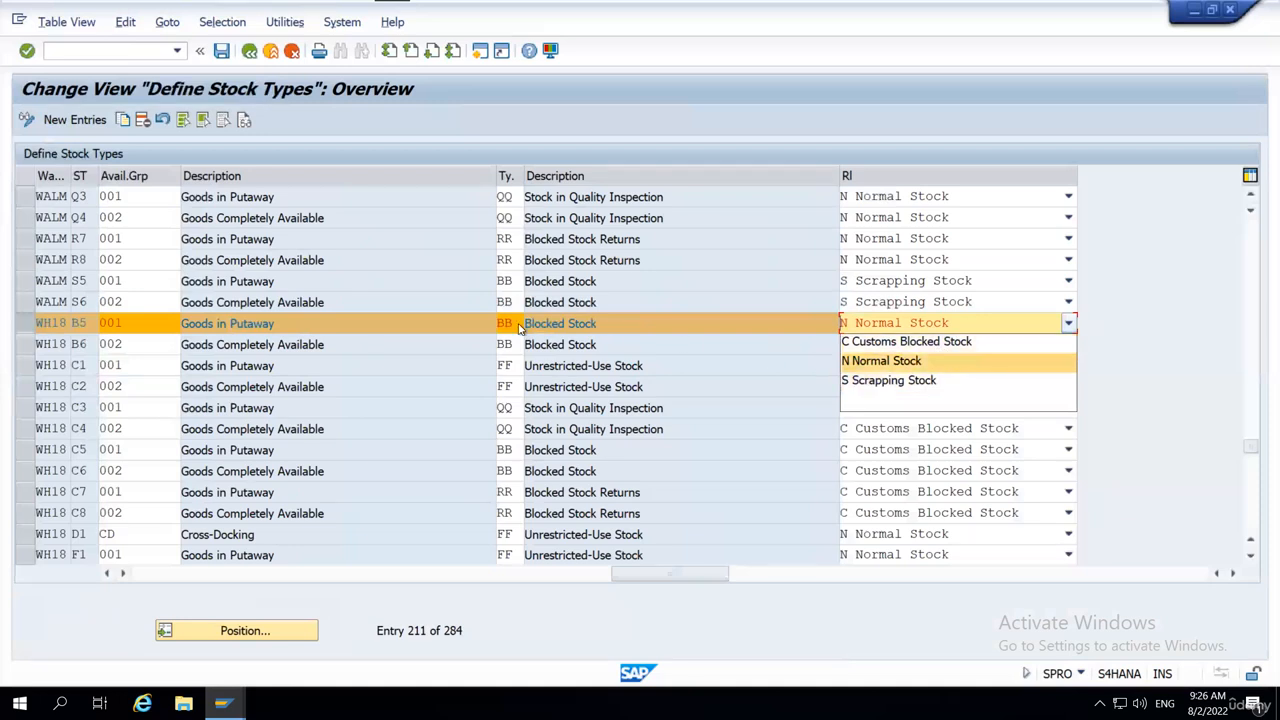
click(271, 344)
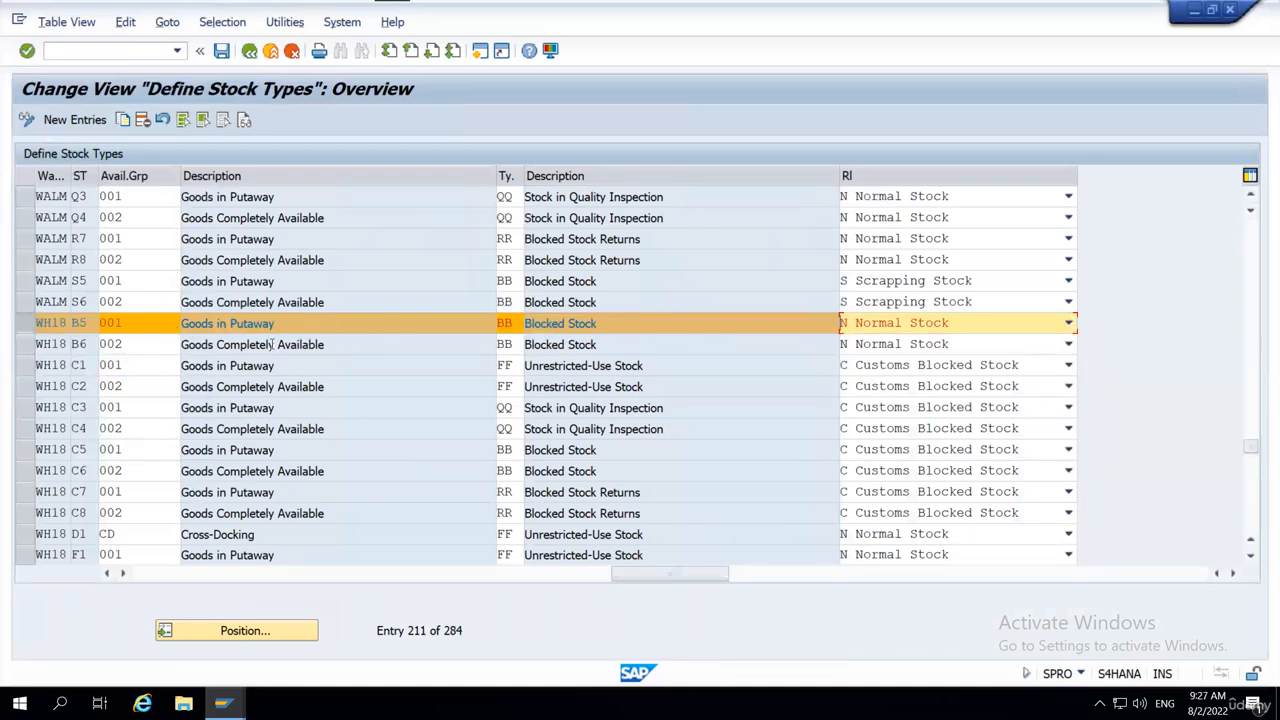
click(510, 323)
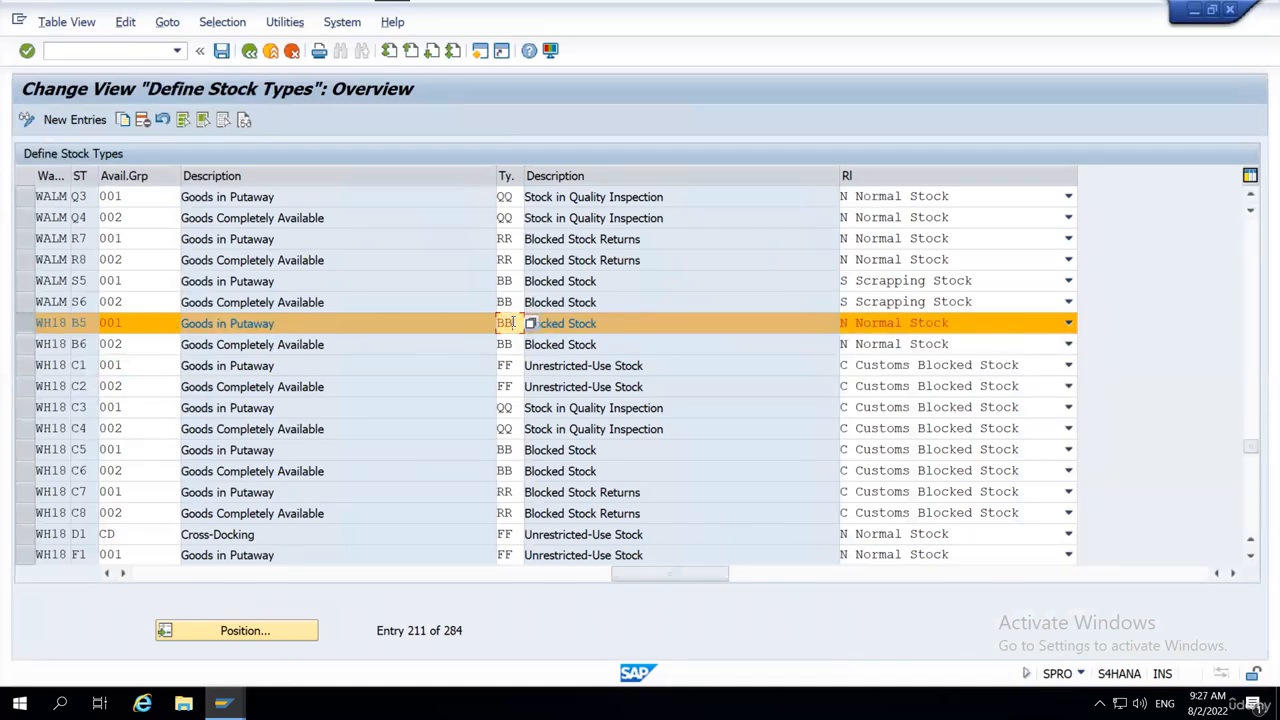
click(987, 323)
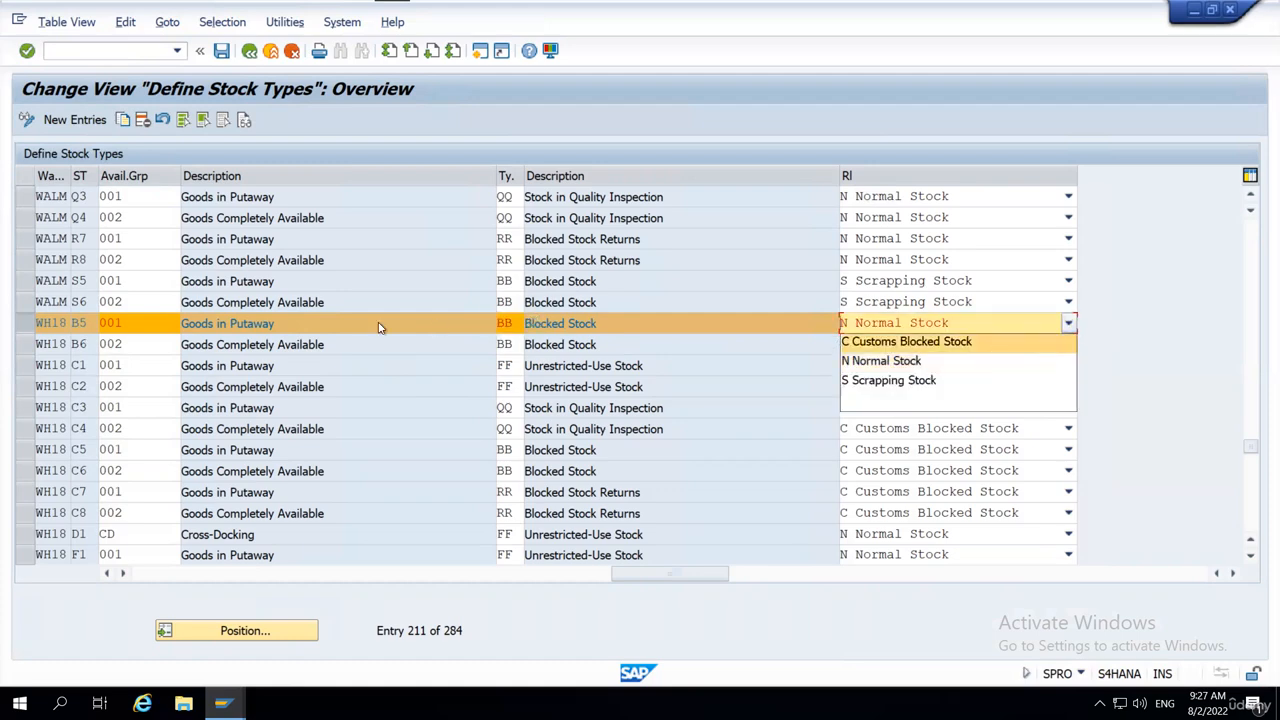
click(855, 361)
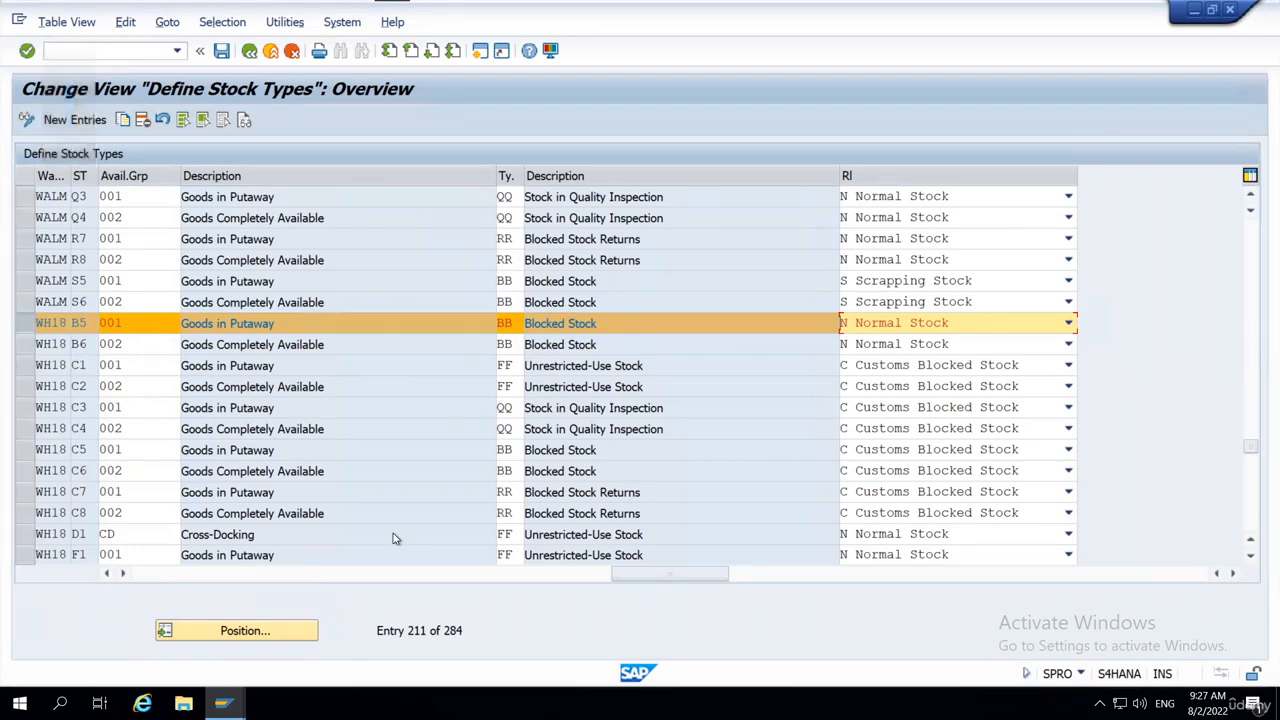
click(250, 52)
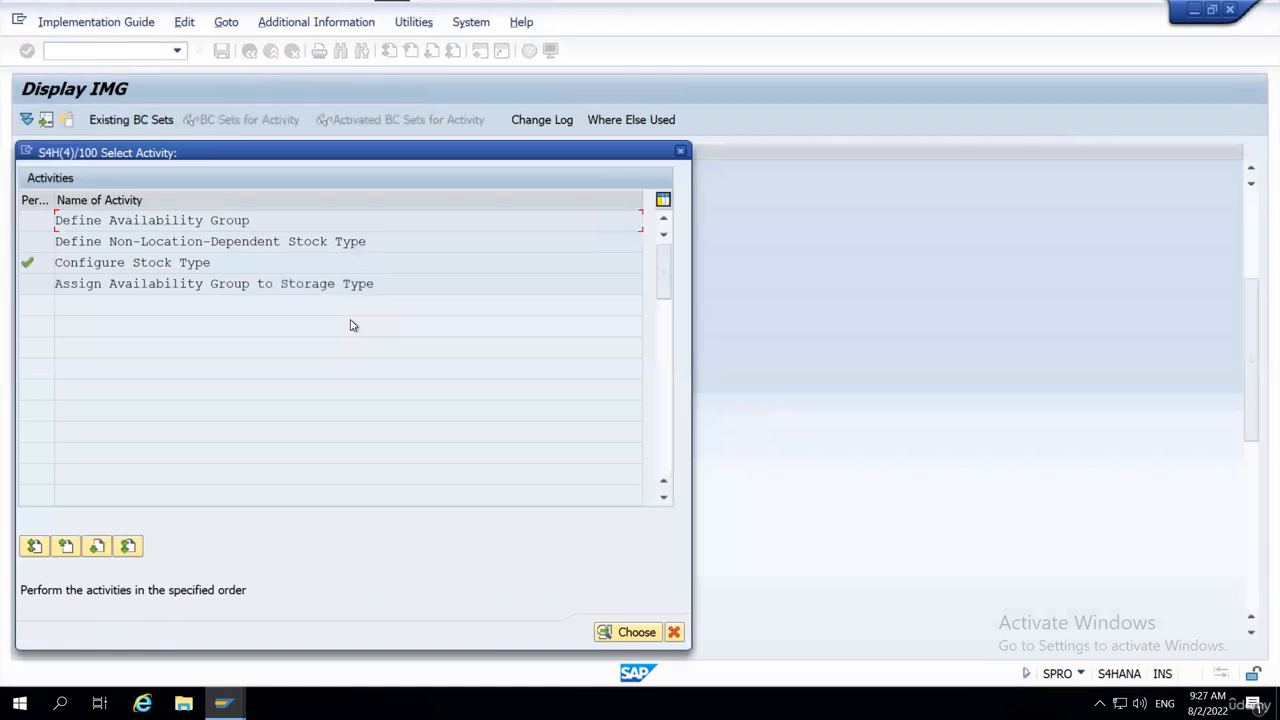
Close the activity selection and switch to the EWM Warehouse Layout workbook in Excel, selecting the 9030 cell at Door-1.
click(680, 151)
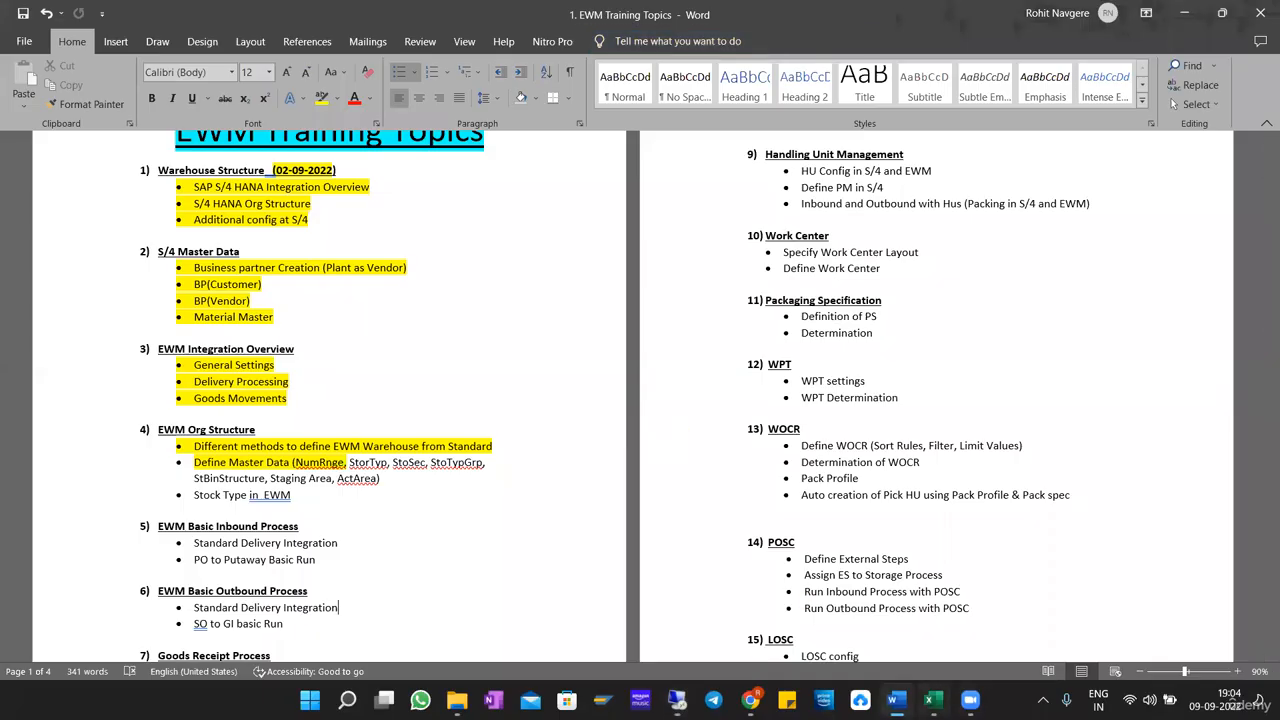
click(933, 700)
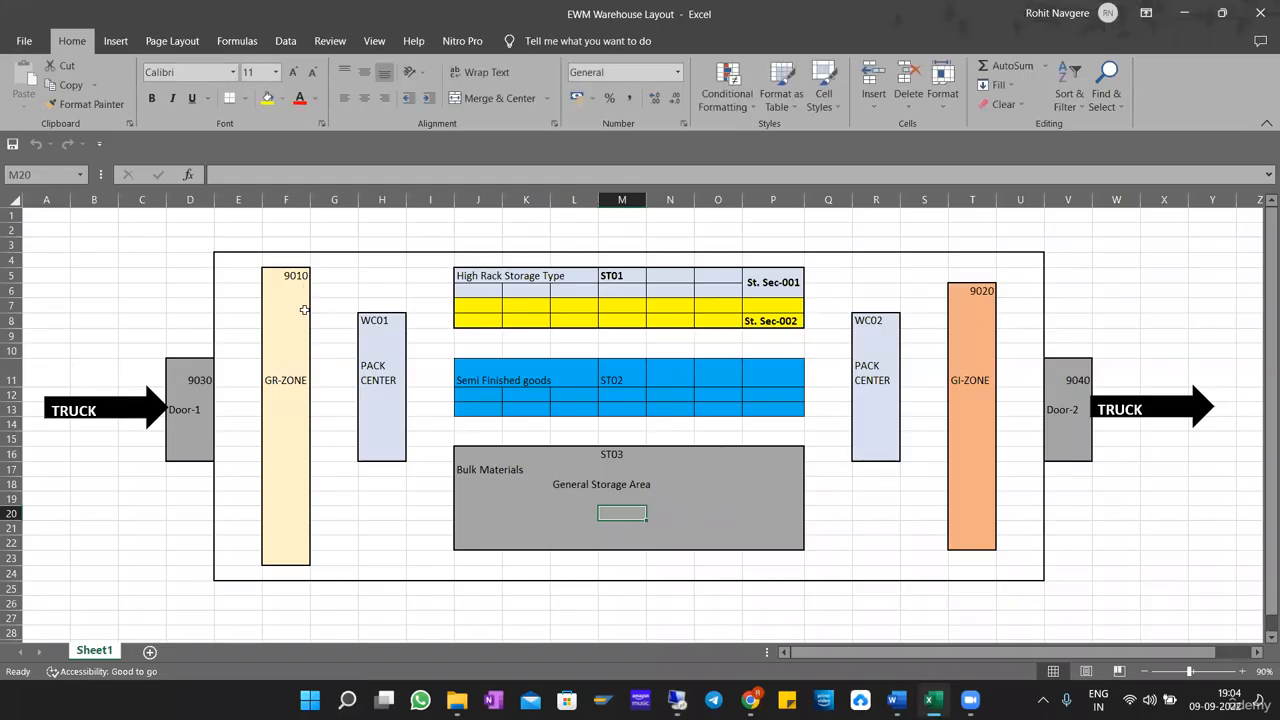
click(101, 452)
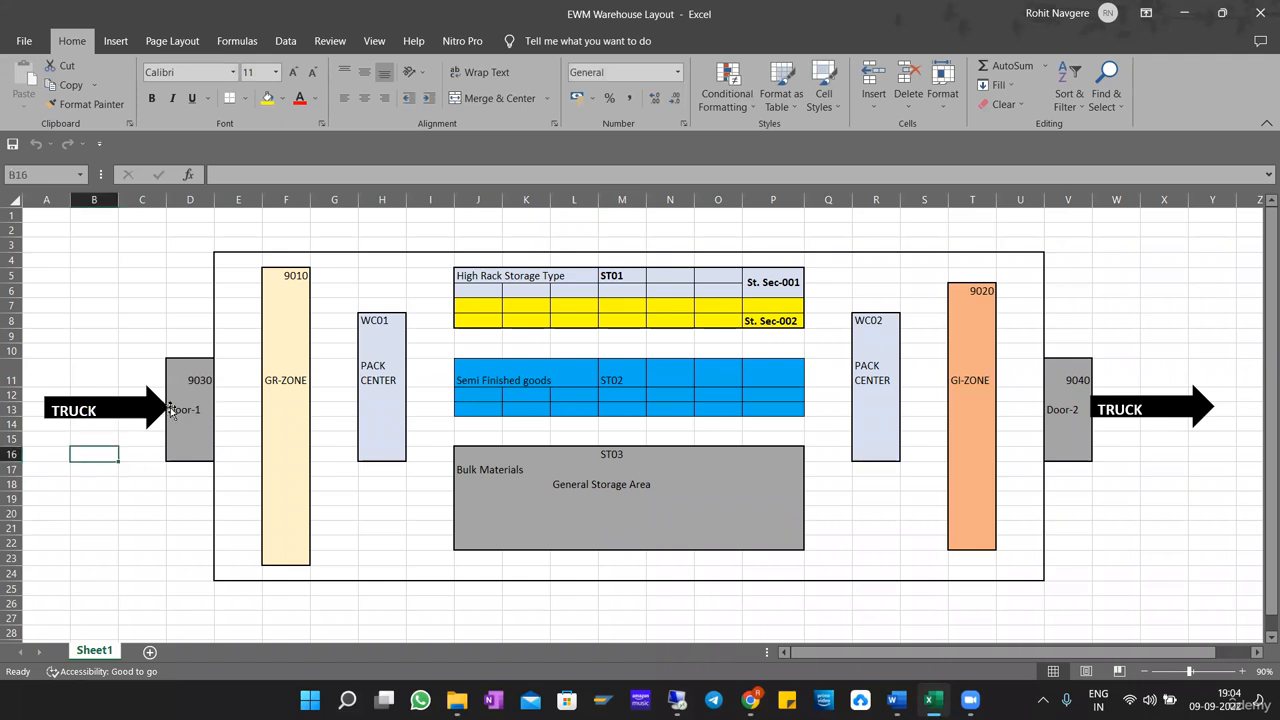
drag(197, 365, 190, 455)
click(224, 455)
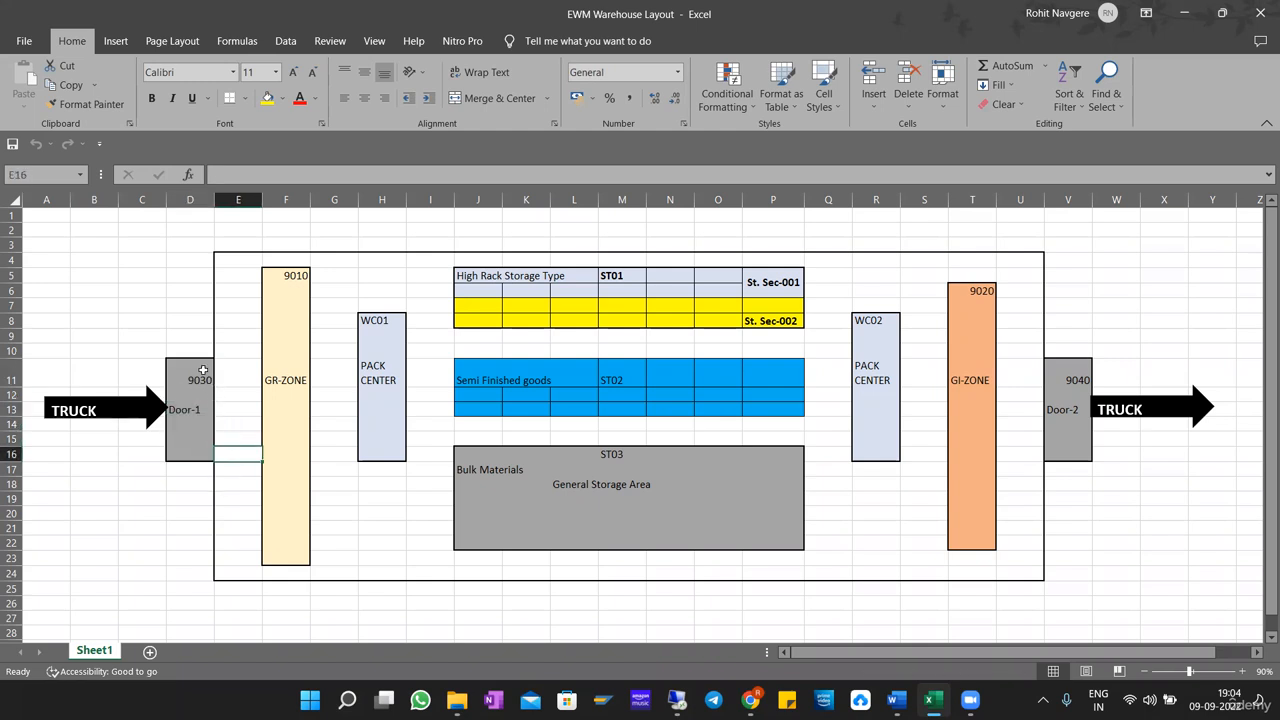
click(201, 369)
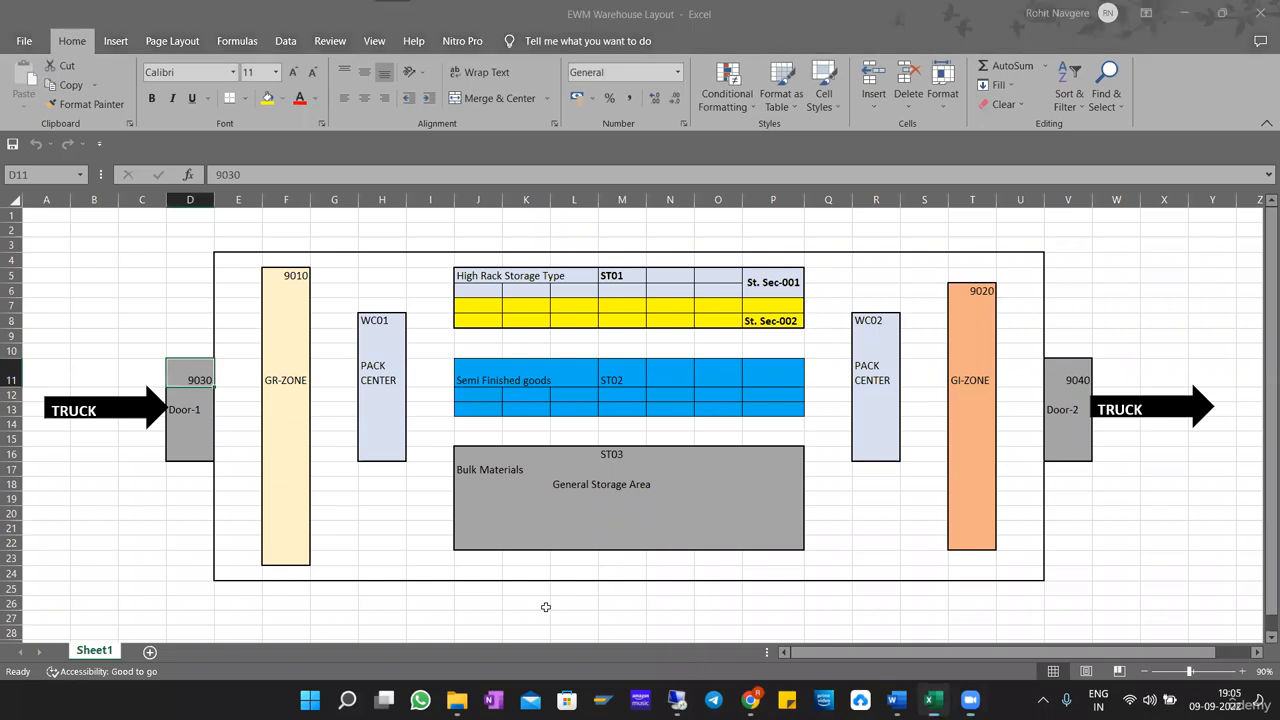
Annotate the inbound start of the layout with an arrow to 9030, a circle around Door-1, and a tick and circle at GR-ZONE.
mouse_move(152, 310)
mouse_down()
mouse_move(192, 383)
mouse_move(181, 374)
mouse_move(217, 390)
mouse_up()
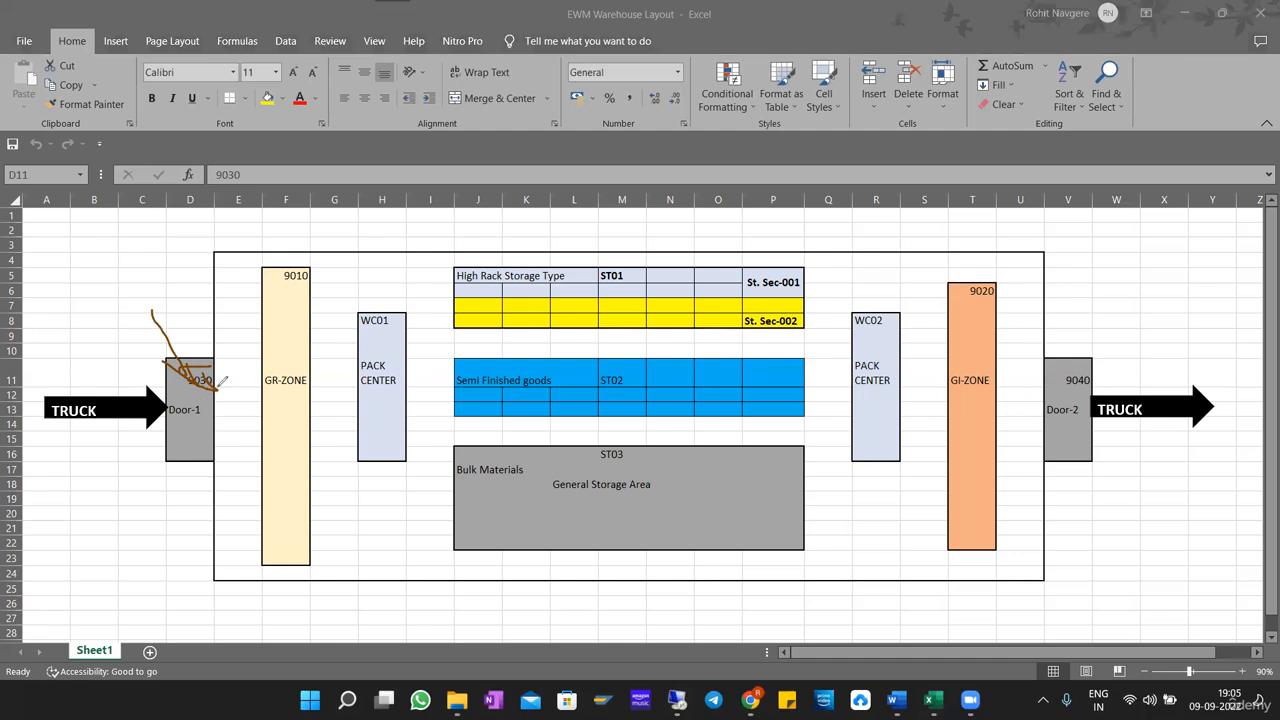
click(760, 146)
click(760, 146)
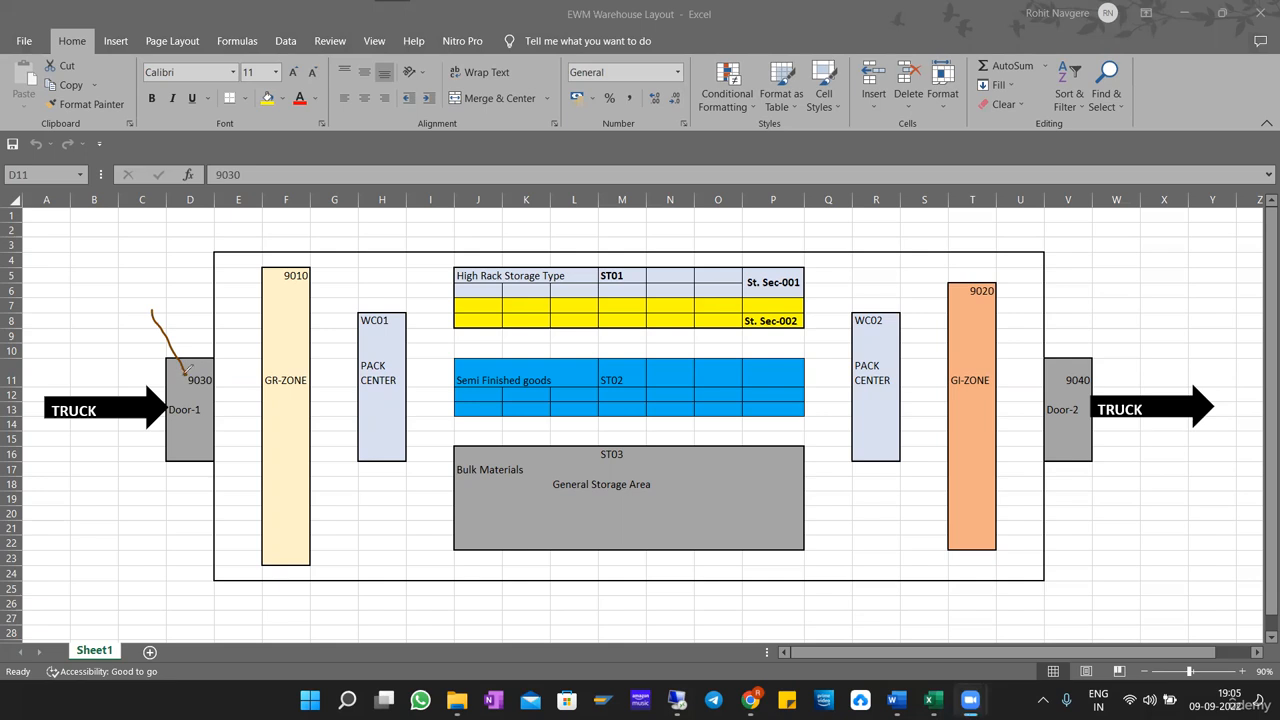
mouse_move(169, 376)
mouse_down()
mouse_move(187, 374)
mouse_move(185, 361)
mouse_up()
mouse_move(212, 392)
mouse_down()
mouse_move(168, 396)
mouse_move(170, 414)
mouse_move(212, 408)
mouse_up()
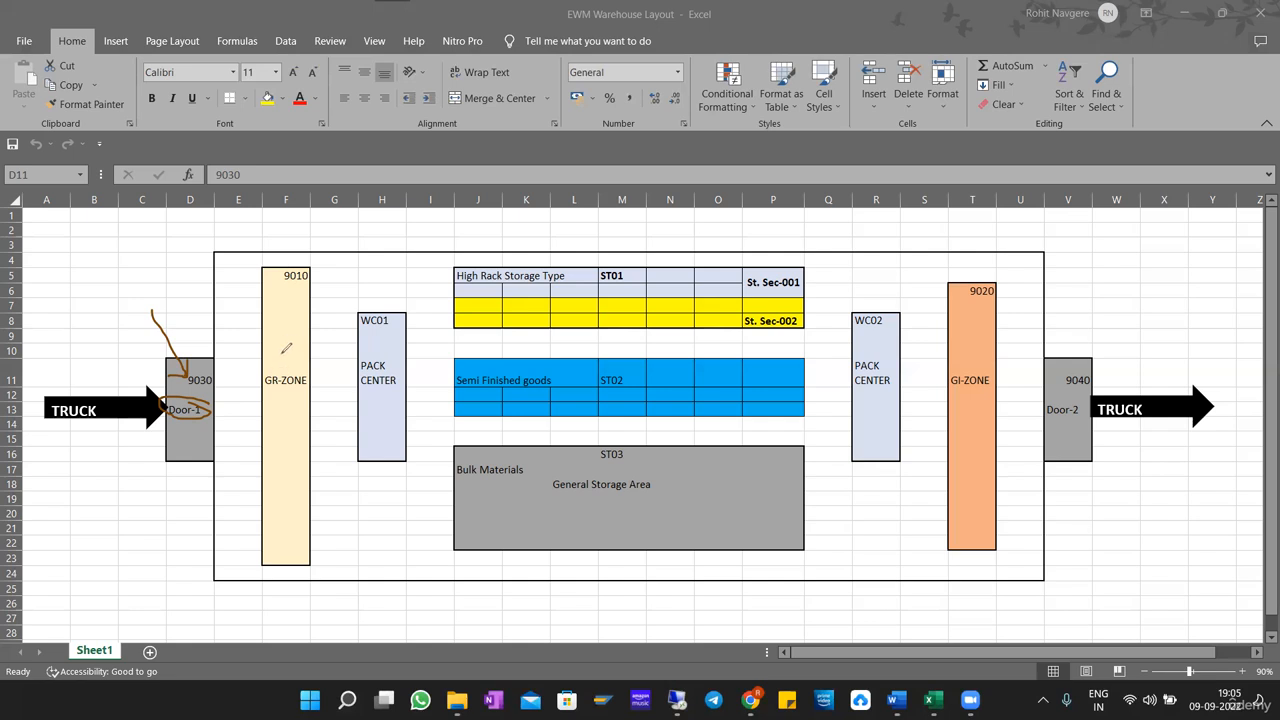
drag(275, 342, 294, 325)
mouse_move(304, 360)
mouse_down()
mouse_move(268, 386)
mouse_move(316, 402)
mouse_move(300, 351)
mouse_up()
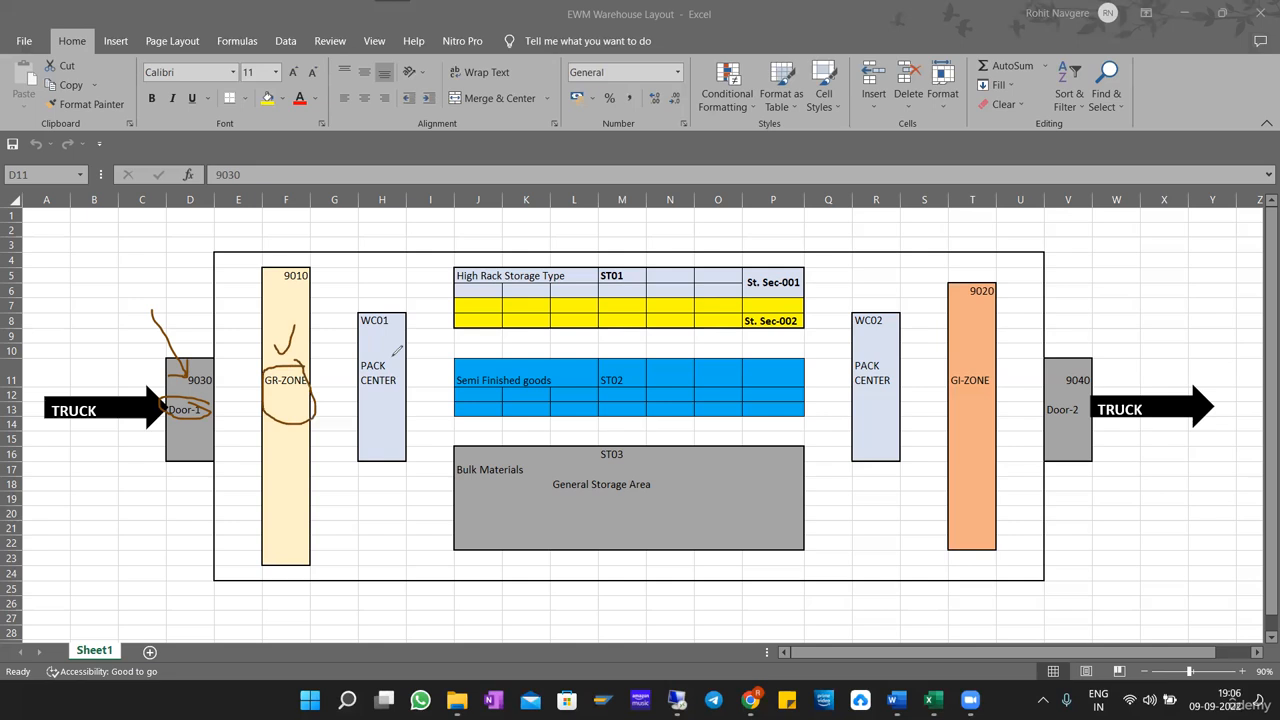
Draw putaway arrows from WC01 to the three storage areas, circle ST01, ST02, ST03 and Bulk Materials, and tick Semi Finished goods.
drag(396, 353, 464, 319)
mouse_move(628, 266)
mouse_down()
mouse_move(580, 270)
mouse_move(648, 286)
mouse_move(614, 266)
mouse_up()
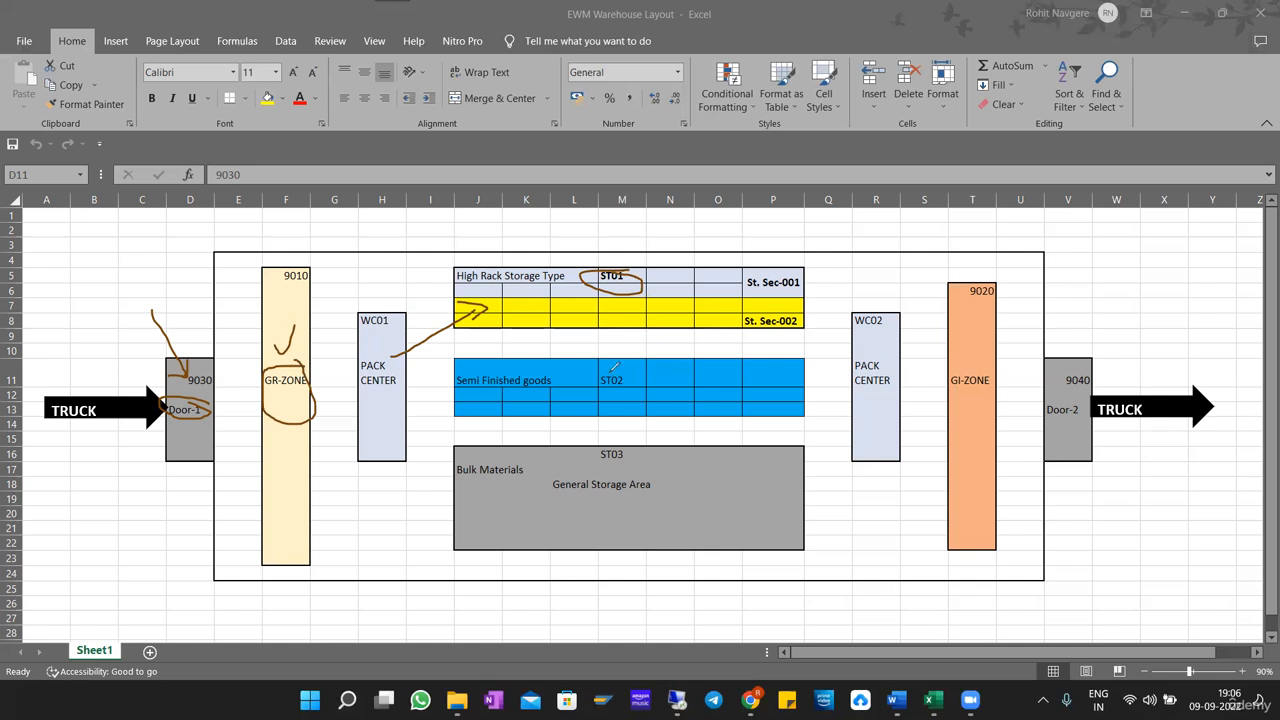
mouse_move(614, 367)
mouse_down()
mouse_move(604, 382)
mouse_move(646, 366)
mouse_move(586, 354)
mouse_up()
mouse_move(632, 447)
mouse_down()
mouse_move(596, 451)
mouse_move(654, 460)
mouse_move(612, 434)
mouse_up()
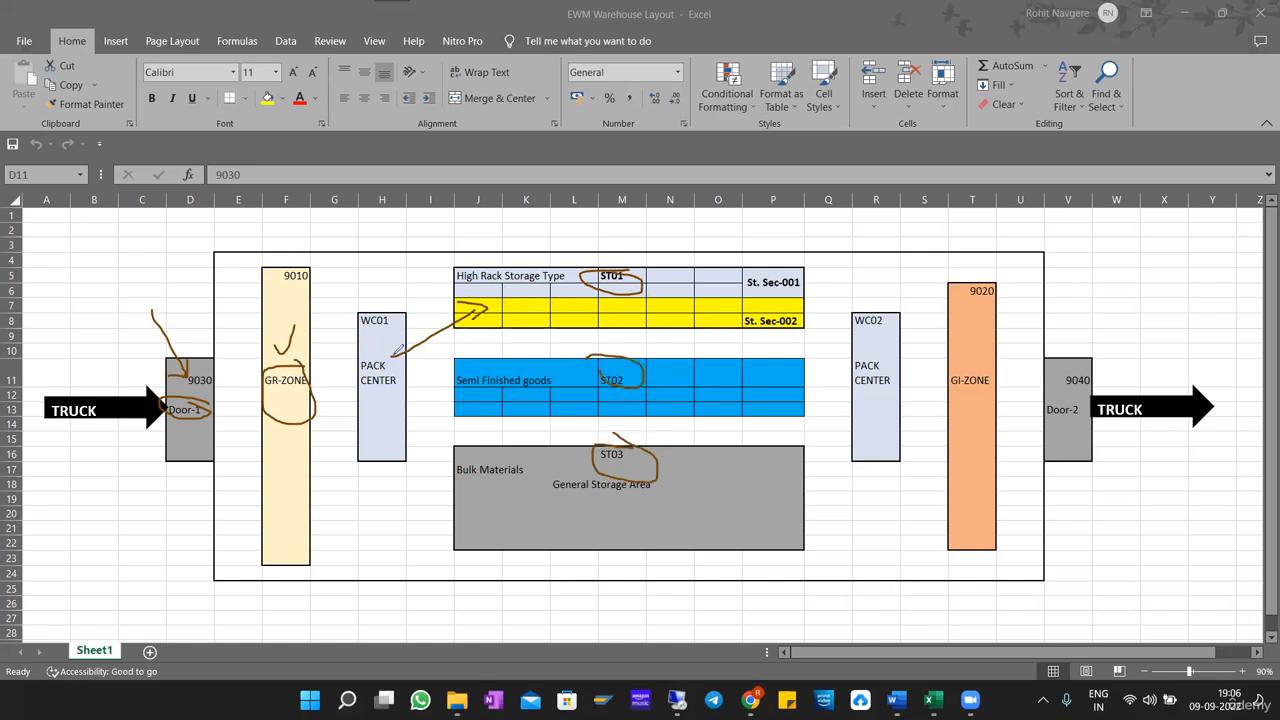
mouse_move(394, 351)
mouse_down()
mouse_move(450, 378)
mouse_move(428, 386)
mouse_up()
drag(402, 368, 453, 521)
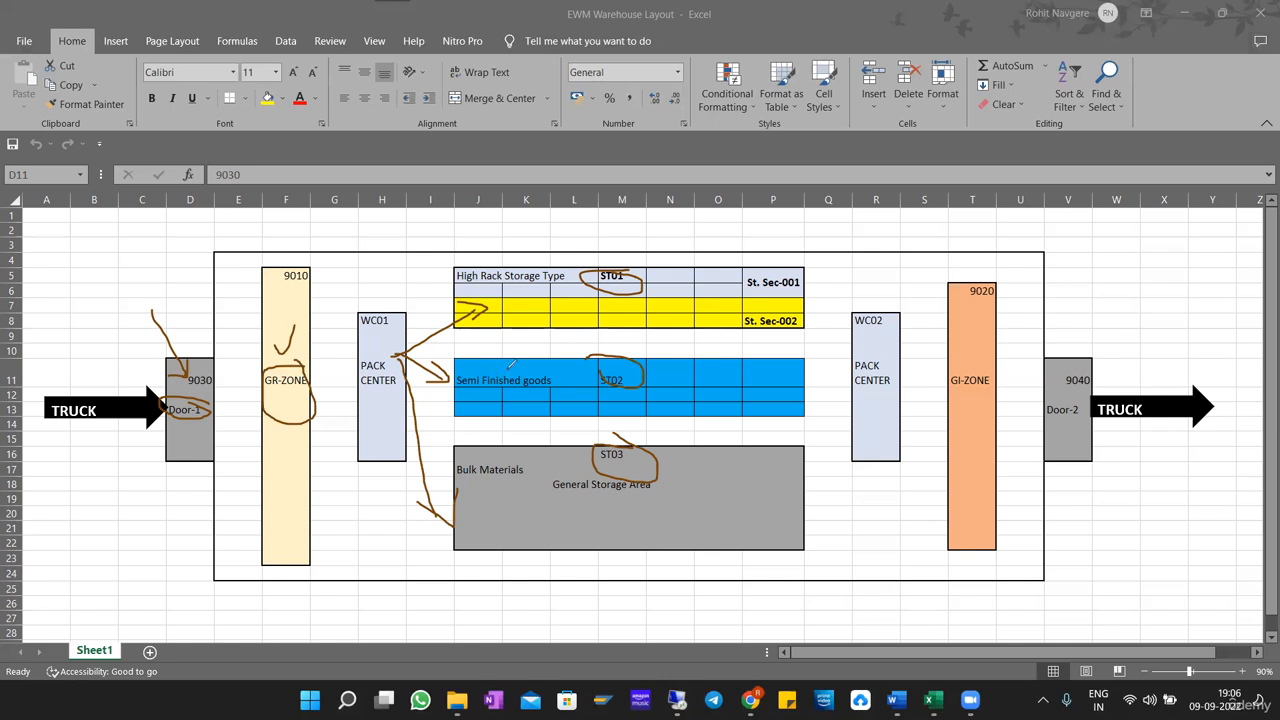
drag(481, 374, 535, 349)
mouse_move(454, 474)
mouse_down()
mouse_move(457, 486)
mouse_move(497, 444)
mouse_move(455, 473)
mouse_up()
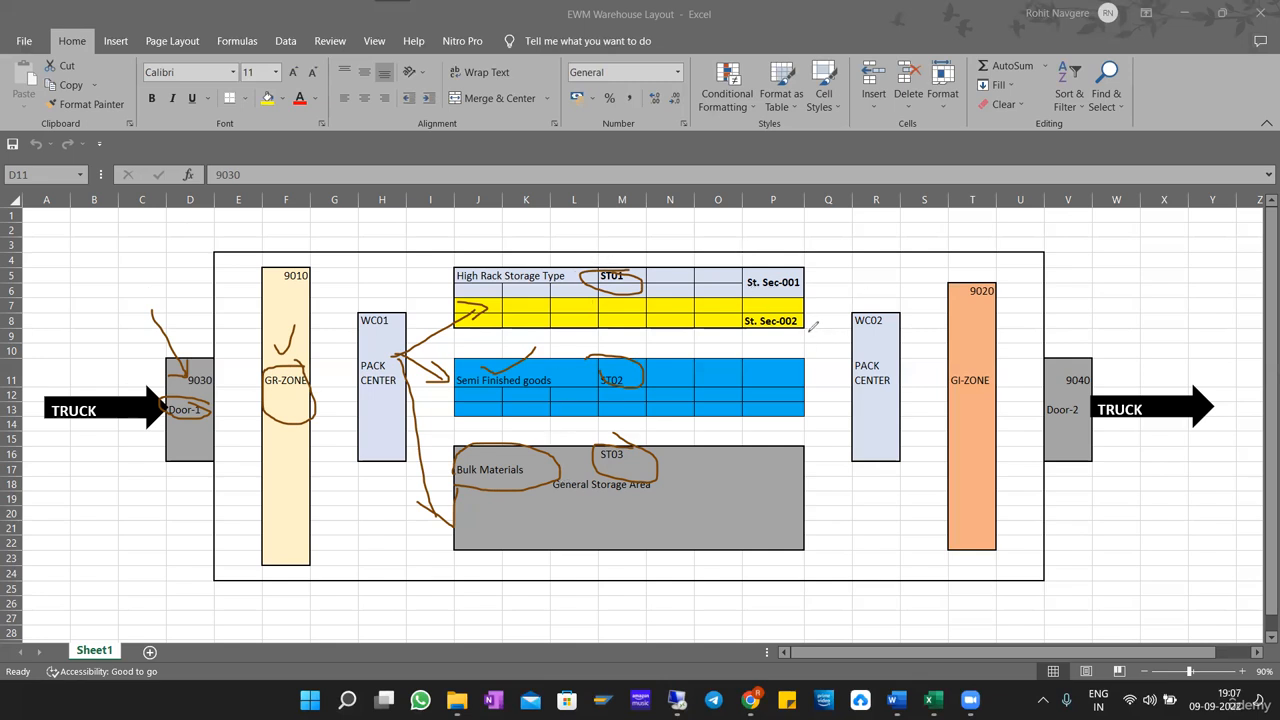
Draw outbound flow arrows from St. Sec-002 through WC02 and GI-ZONE to Door-2, plus a line above the outbound truck.
drag(806, 322, 846, 364)
drag(846, 364, 828, 352)
mouse_move(891, 391)
mouse_down()
mouse_move(950, 393)
mouse_move(937, 401)
mouse_up()
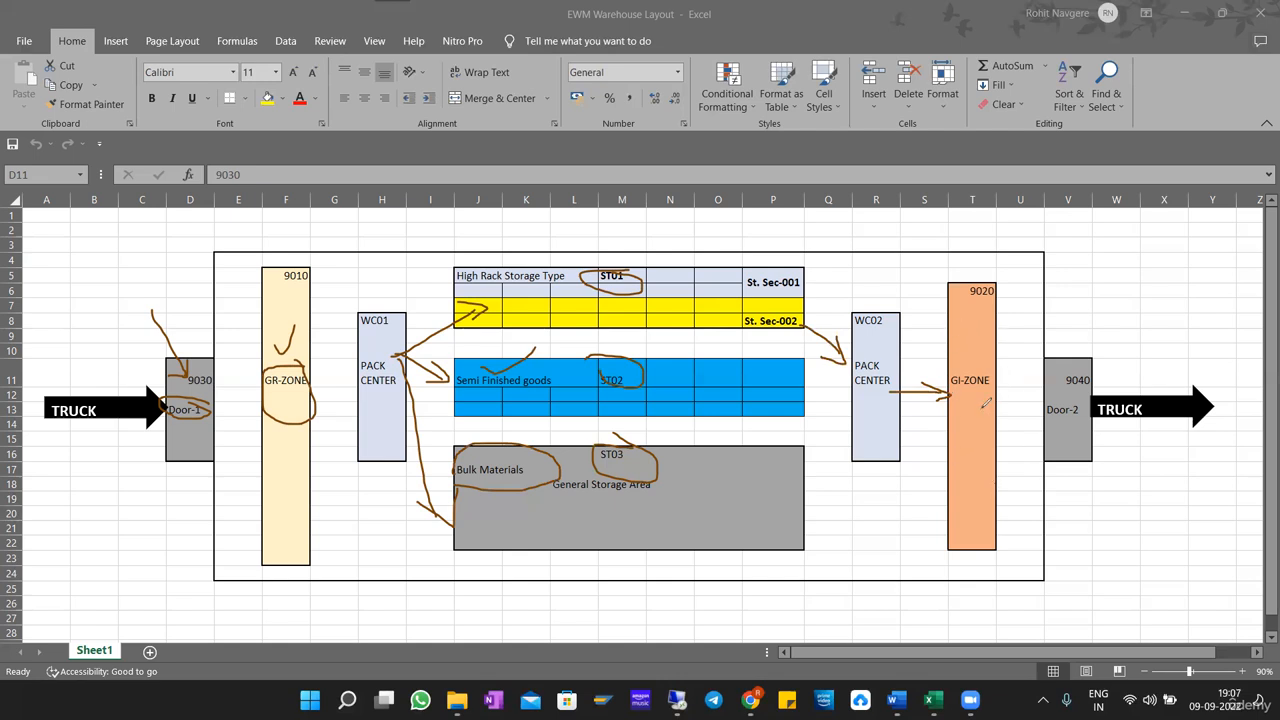
drag(981, 418, 1058, 420)
drag(1024, 406, 1044, 426)
drag(1200, 378, 1104, 382)
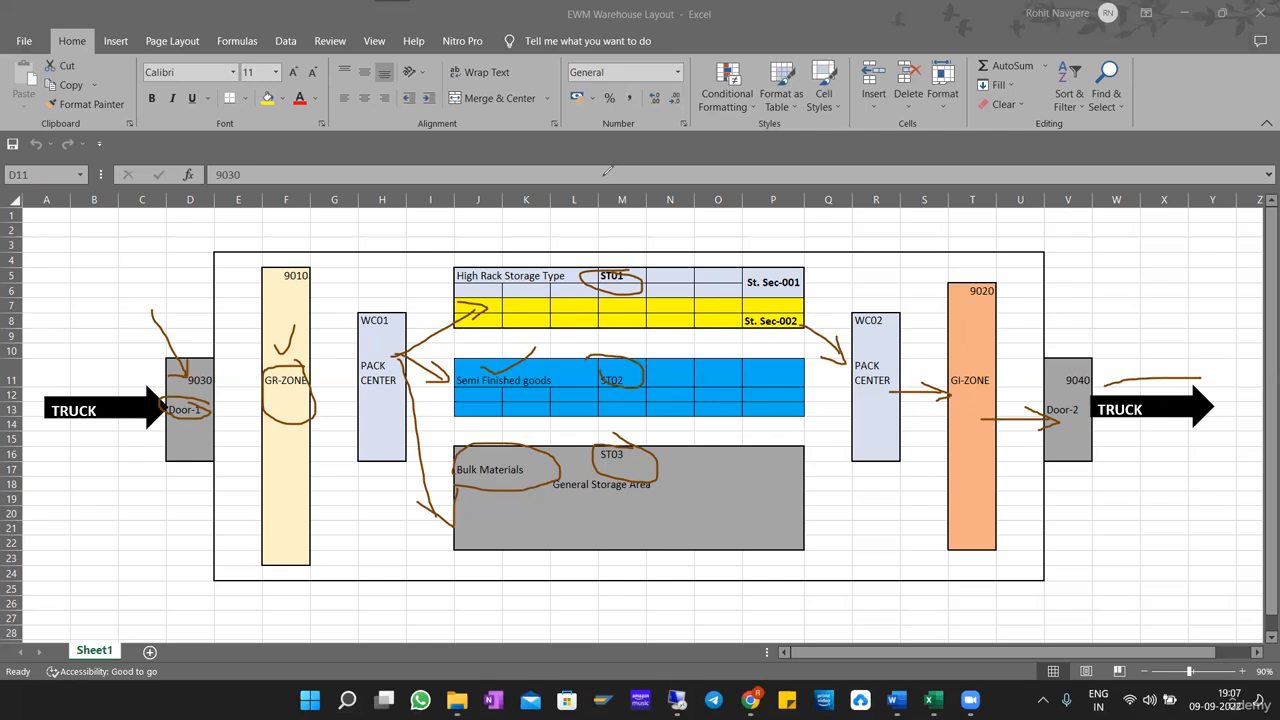
Undo all the flow annotations drawn on the warehouse layout.
key(ctrl+z)
key(ctrl+z)
key(ctrl+z)
key(ctrl+z)
key(ctrl+z)
key(ctrl+z)
key(ctrl+z)
key(ctrl+z)
key(ctrl+z)
key(ctrl+z)
key(ctrl+z)
key(ctrl+z)
key(ctrl+z)
key(ctrl+z)
key(ctrl+z)
key(ctrl+z)
key(ctrl+z)
key(ctrl+z)
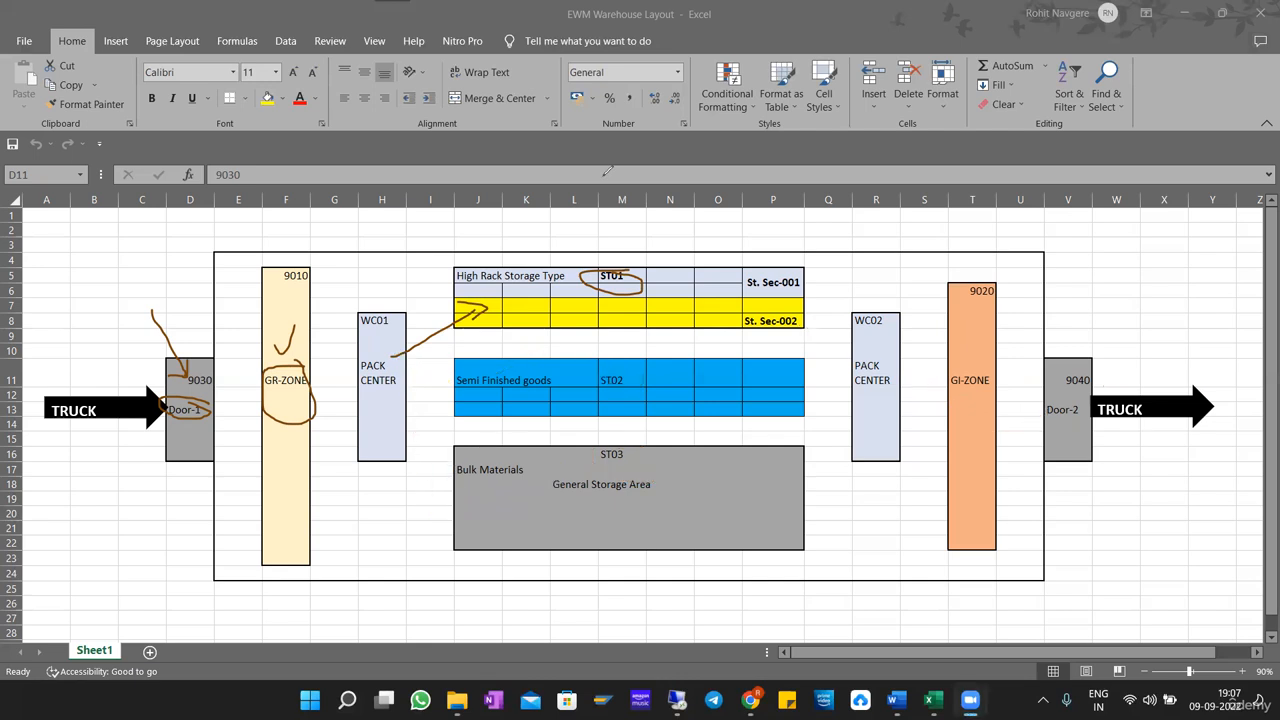
key(ctrl+z)
key(ctrl+z)
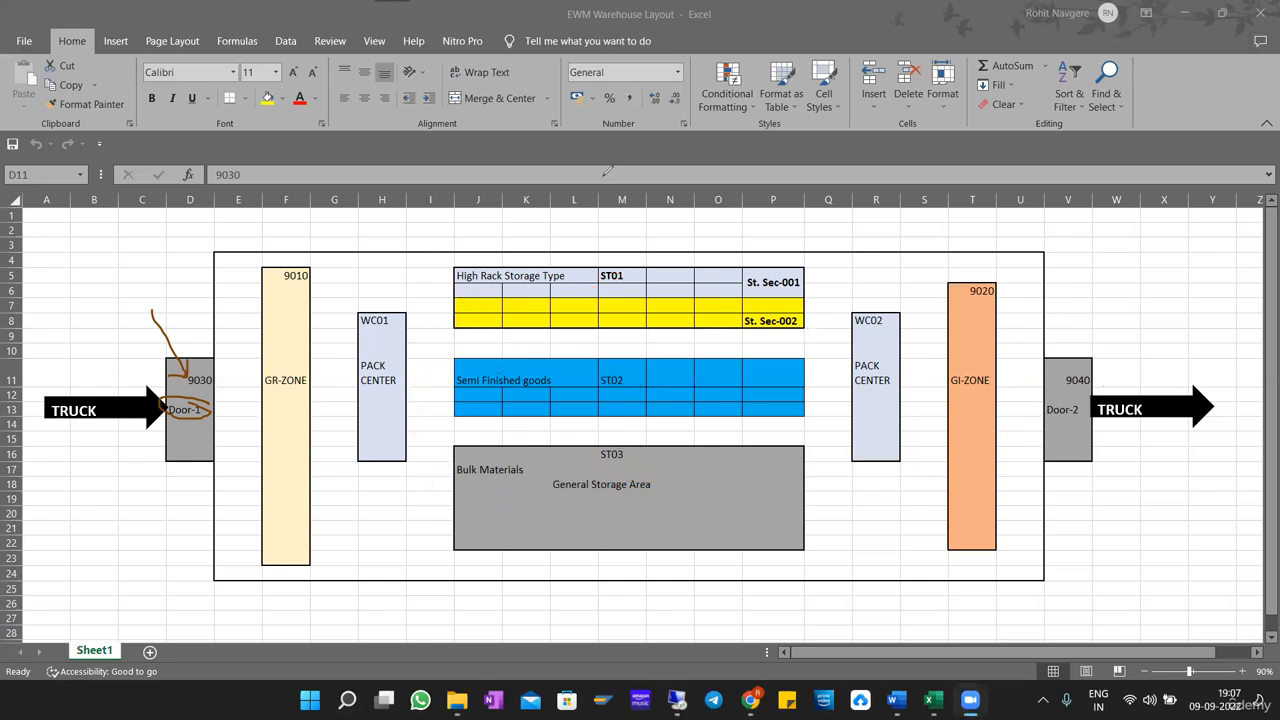
key(ctrl+z)
key(ctrl+z)
key(ctrl+z)
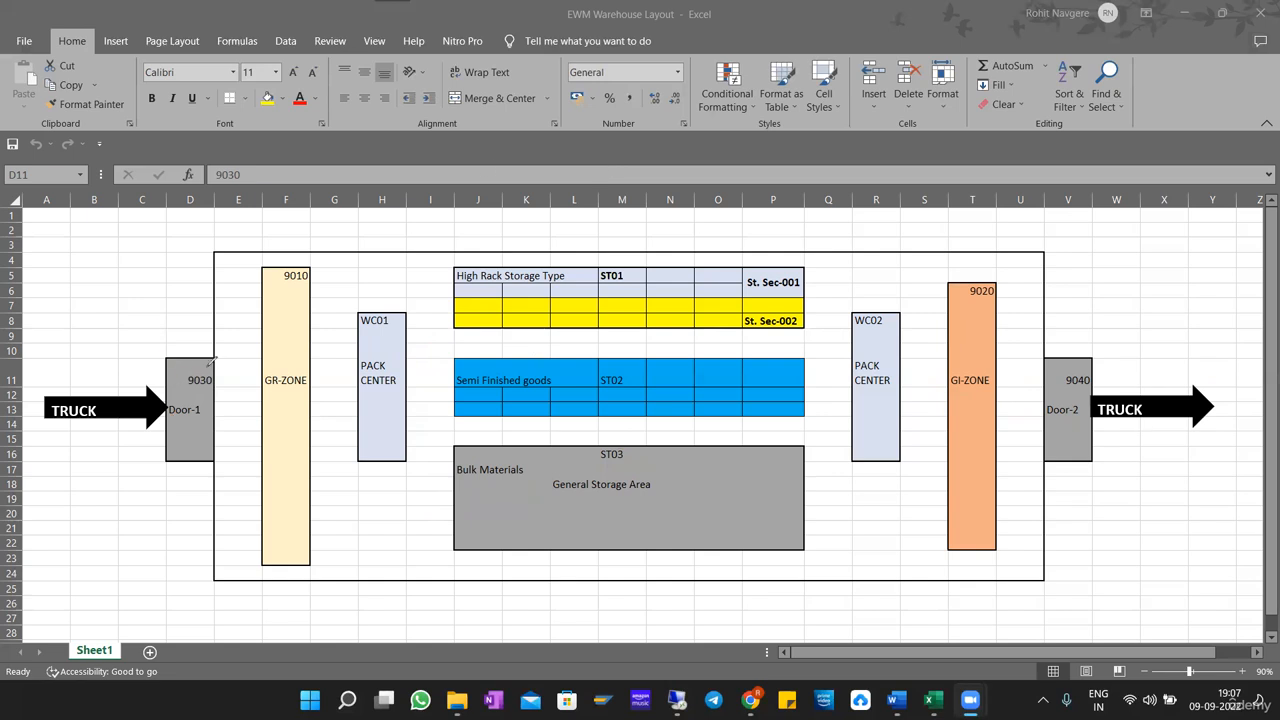
Circle the storage type codes 9030, 9010, WC01, ST01, ST02, ST03, WC02, 9020 and 9040 on the warehouse layout.
mouse_move(214, 364)
mouse_down()
mouse_move(178, 375)
mouse_move(222, 390)
mouse_move(225, 368)
mouse_up()
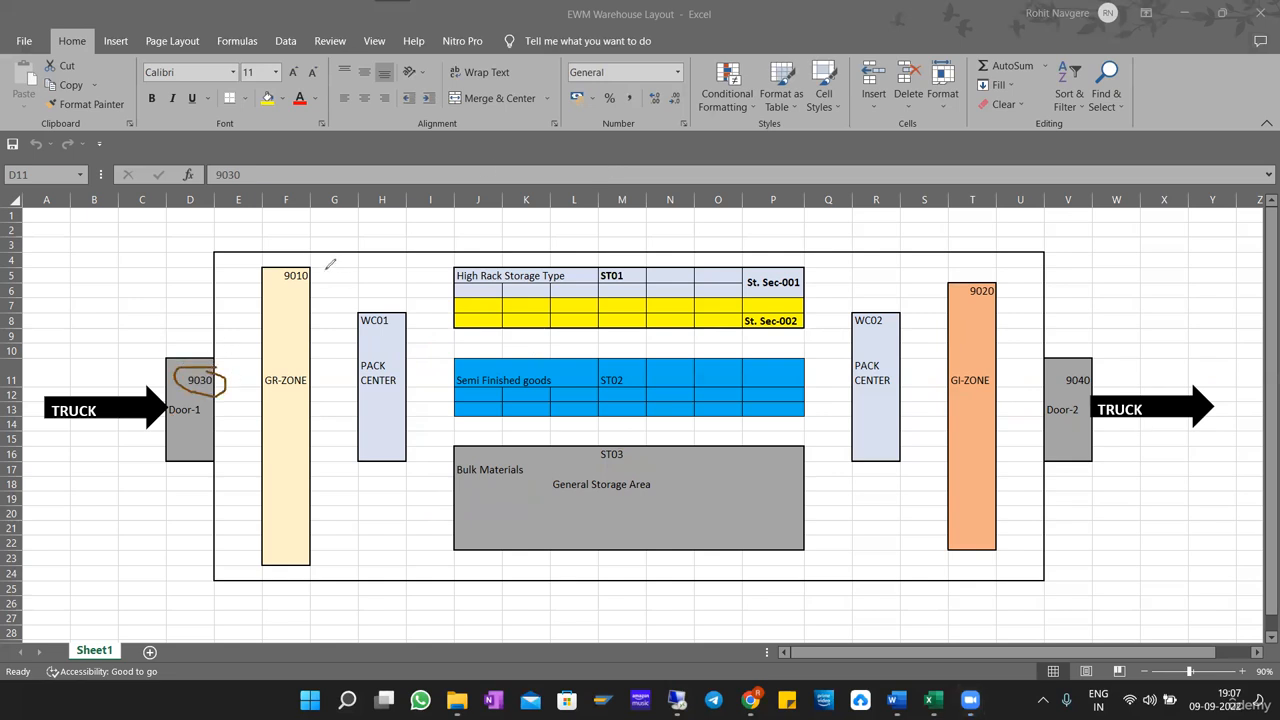
mouse_move(330, 265)
mouse_down()
mouse_move(285, 298)
mouse_move(316, 258)
mouse_move(332, 270)
mouse_up()
mouse_move(404, 294)
mouse_down()
mouse_move(372, 342)
mouse_move(380, 292)
mouse_up()
mouse_move(656, 257)
mouse_down()
mouse_move(627, 264)
mouse_move(645, 268)
mouse_up()
mouse_move(616, 360)
mouse_down()
mouse_move(660, 396)
mouse_move(622, 364)
mouse_up()
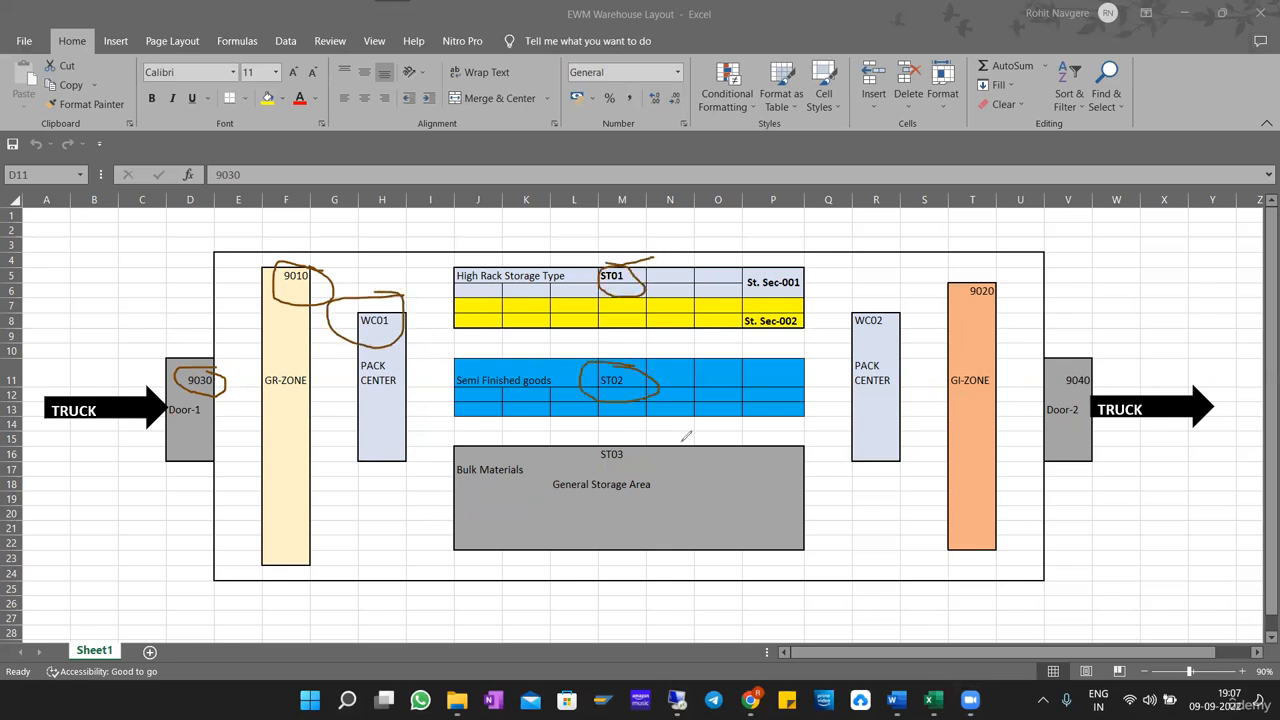
mouse_move(648, 437)
mouse_down()
mouse_move(585, 446)
mouse_move(620, 436)
mouse_up()
mouse_move(893, 305)
mouse_down()
mouse_move(908, 322)
mouse_move(880, 302)
mouse_up()
mouse_move(996, 274)
mouse_down()
mouse_move(944, 282)
mouse_move(1004, 287)
mouse_up()
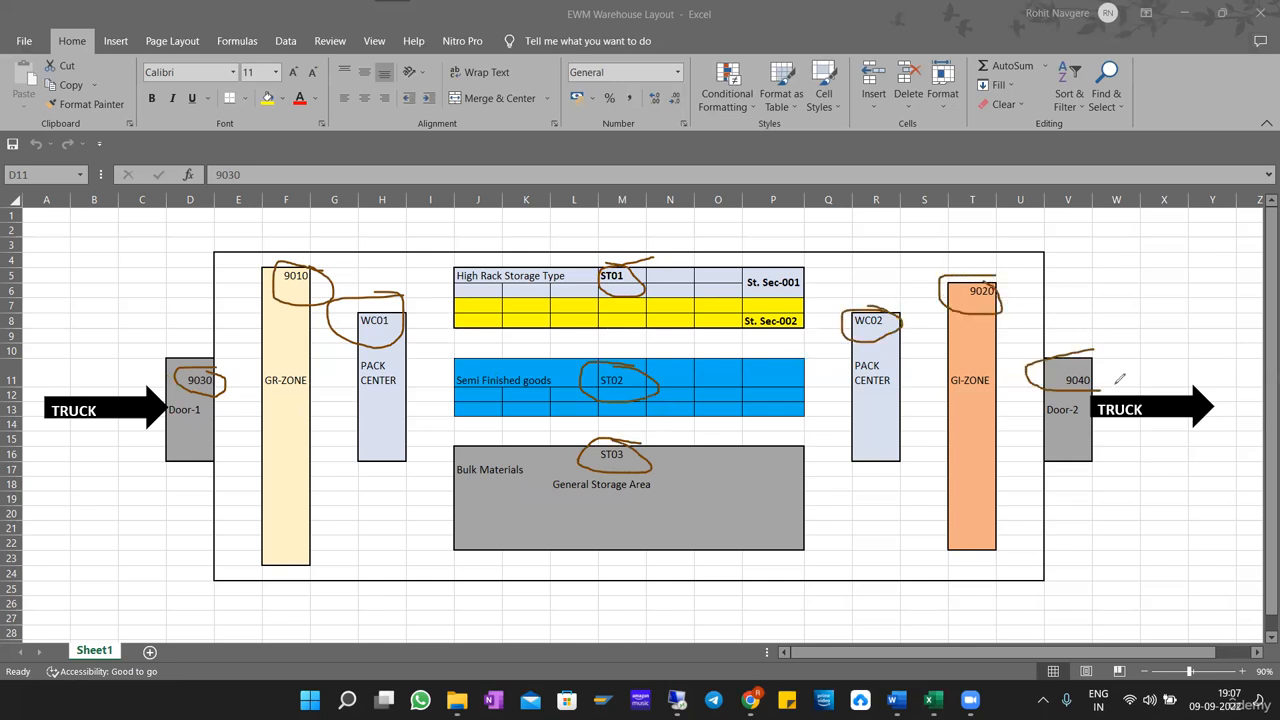
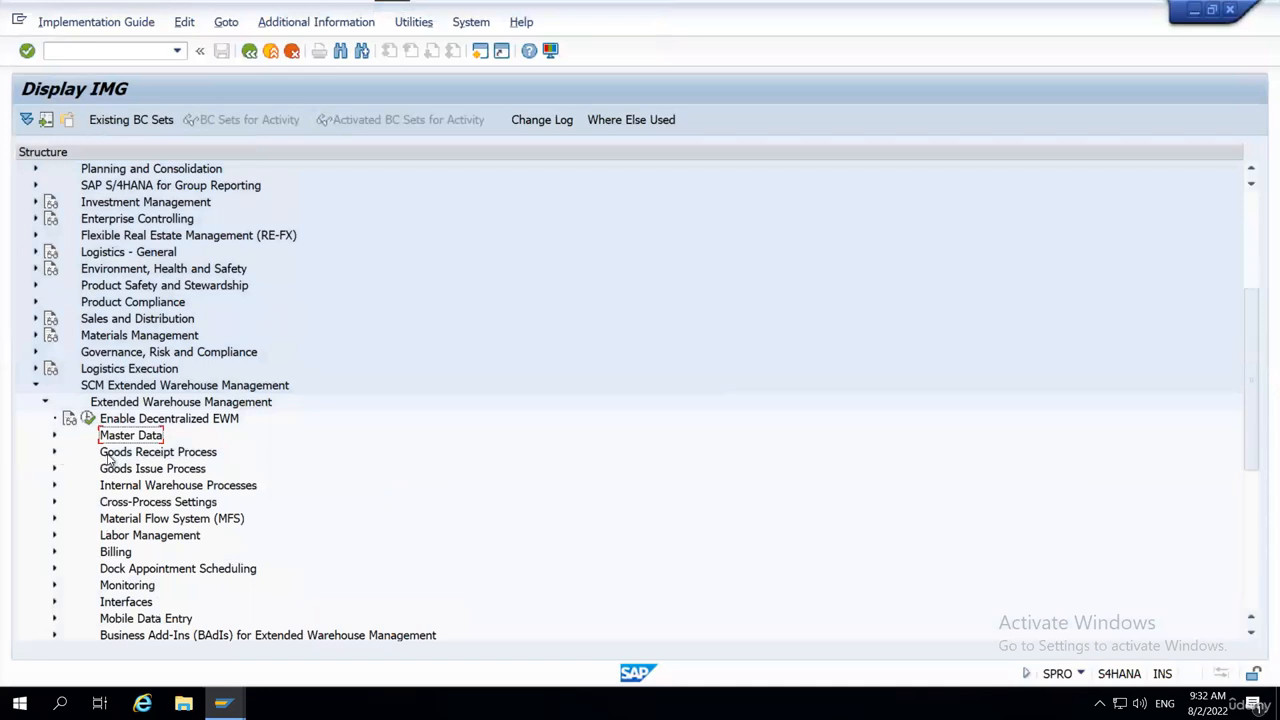
Try to open the Define Storage Type activity under Extended Warehouse Management master data in the IMG, declining to display the locked data.
click(135, 390)
click(141, 405)
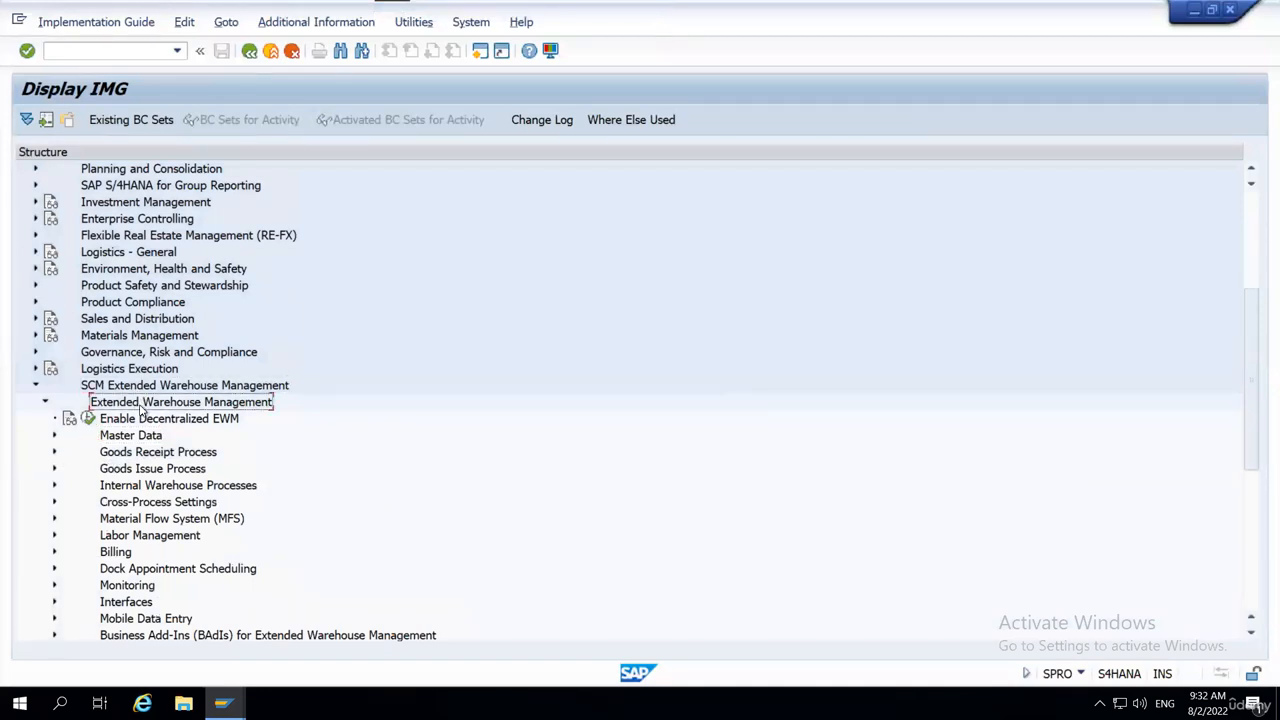
click(147, 442)
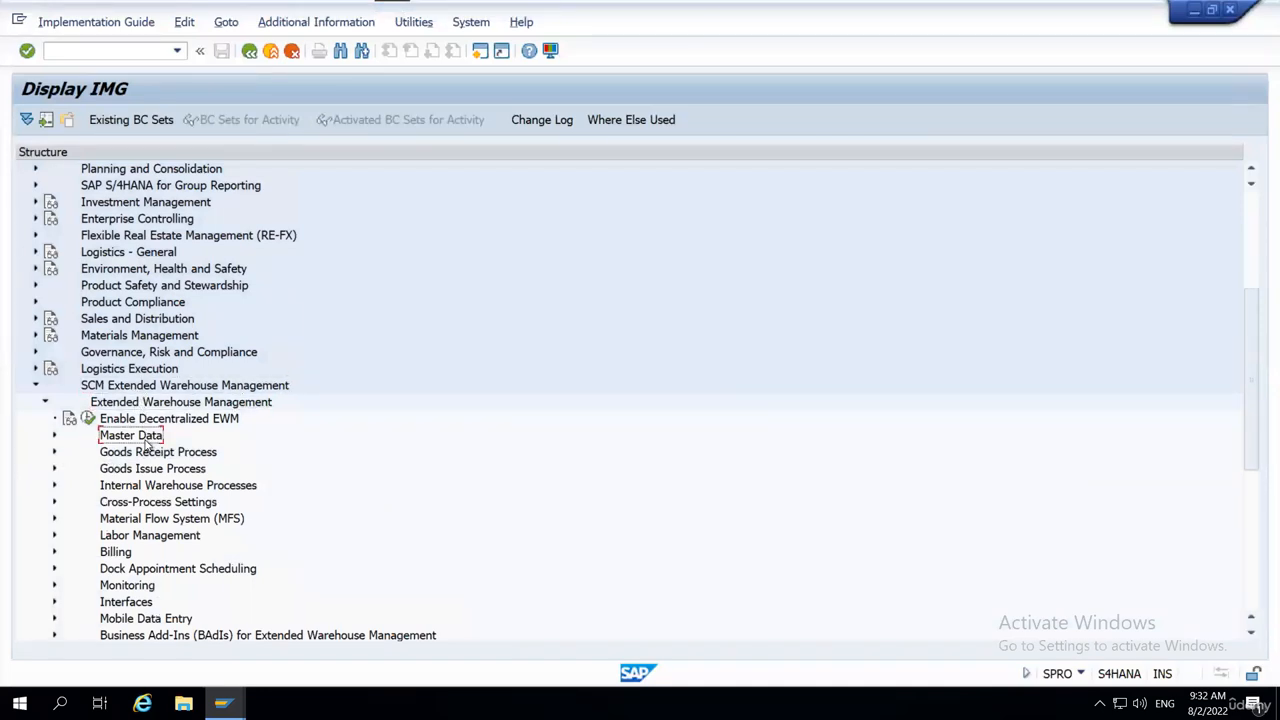
click(55, 435)
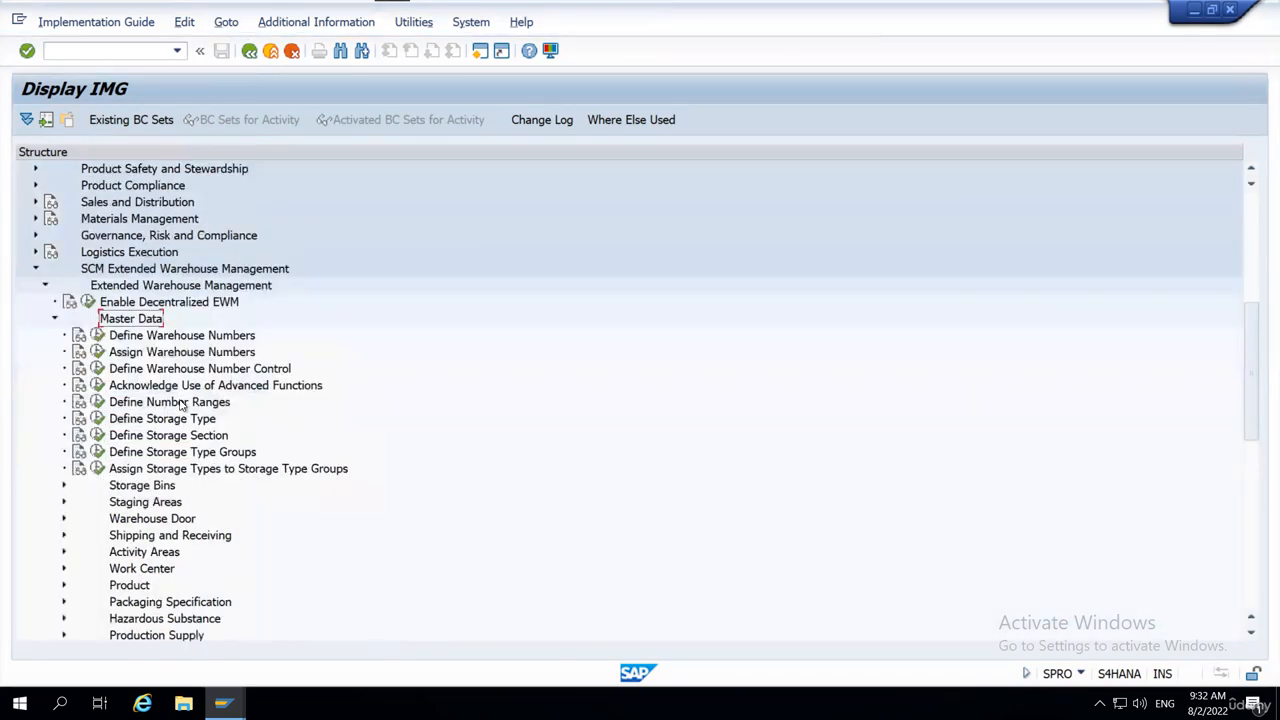
click(147, 424)
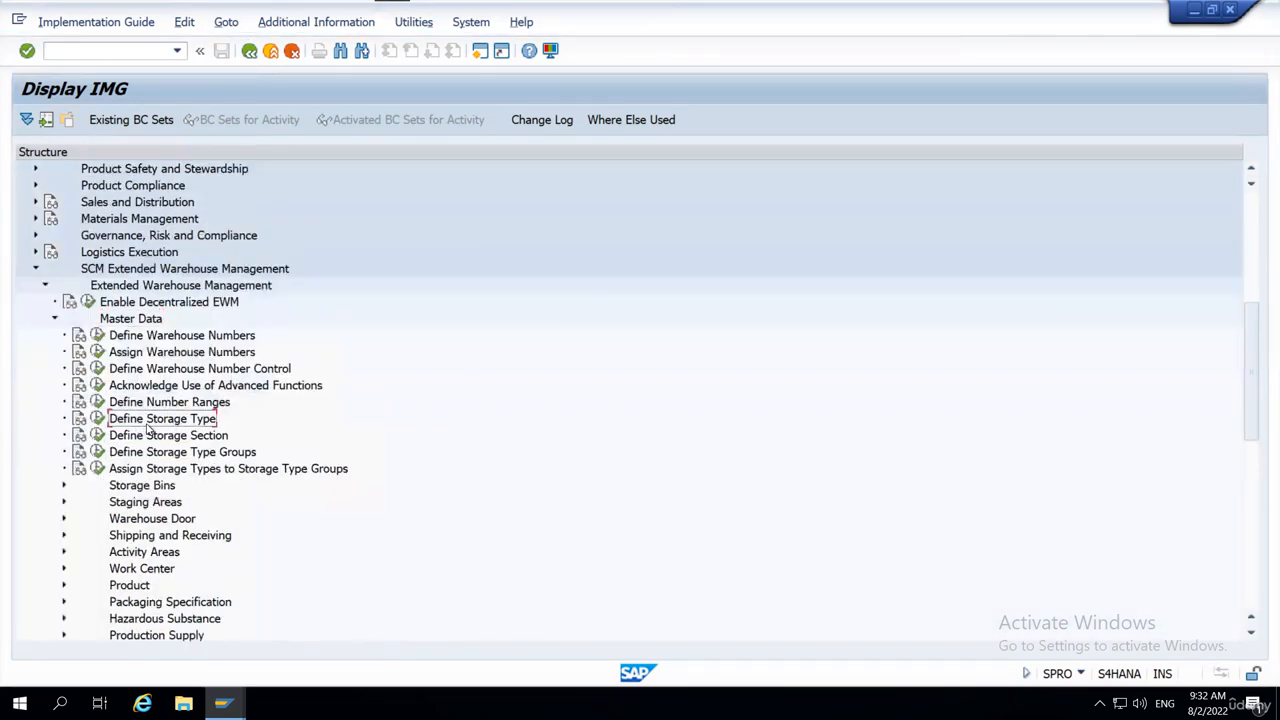
click(98, 420)
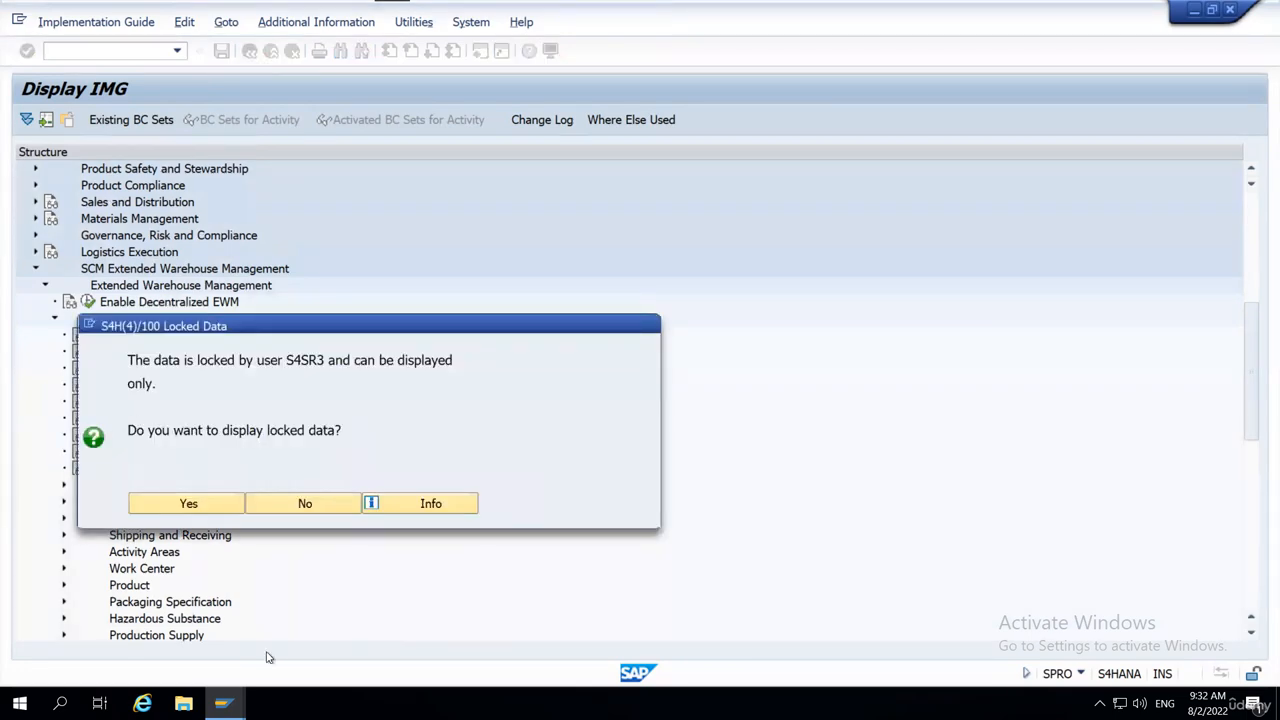
click(318, 505)
Switch to the session with the storage type definition, return to its overview and open the details of WH18 storage type 0010, High Rack Storage.
click(234, 700)
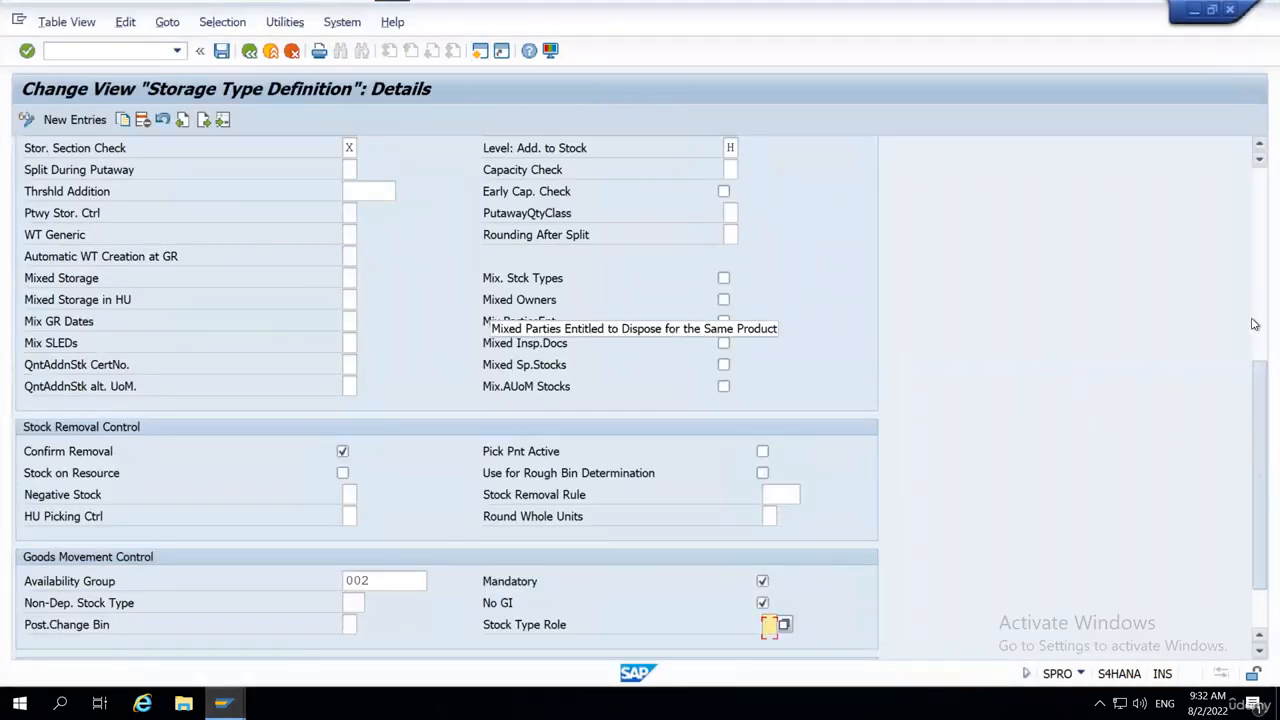
scroll(495, 327, up, 5)
click(250, 51)
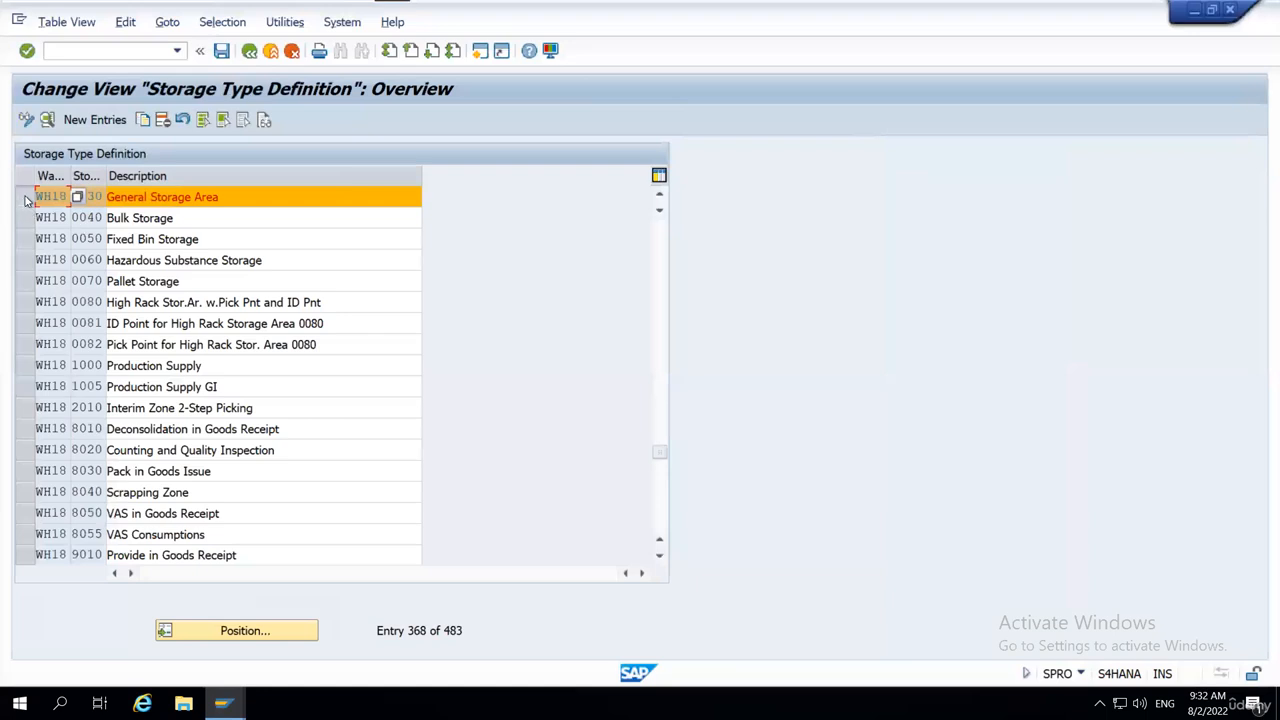
scroll(95, 330, up, 1)
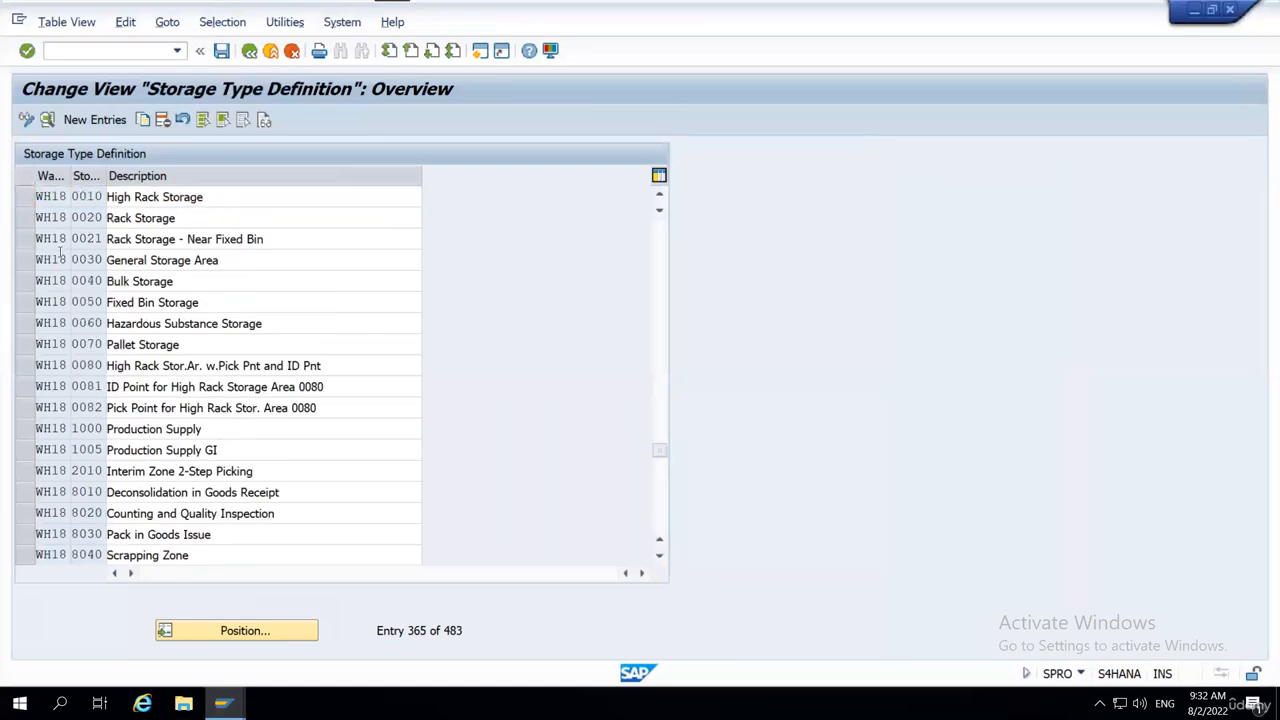
scroll(60, 251, up, 1)
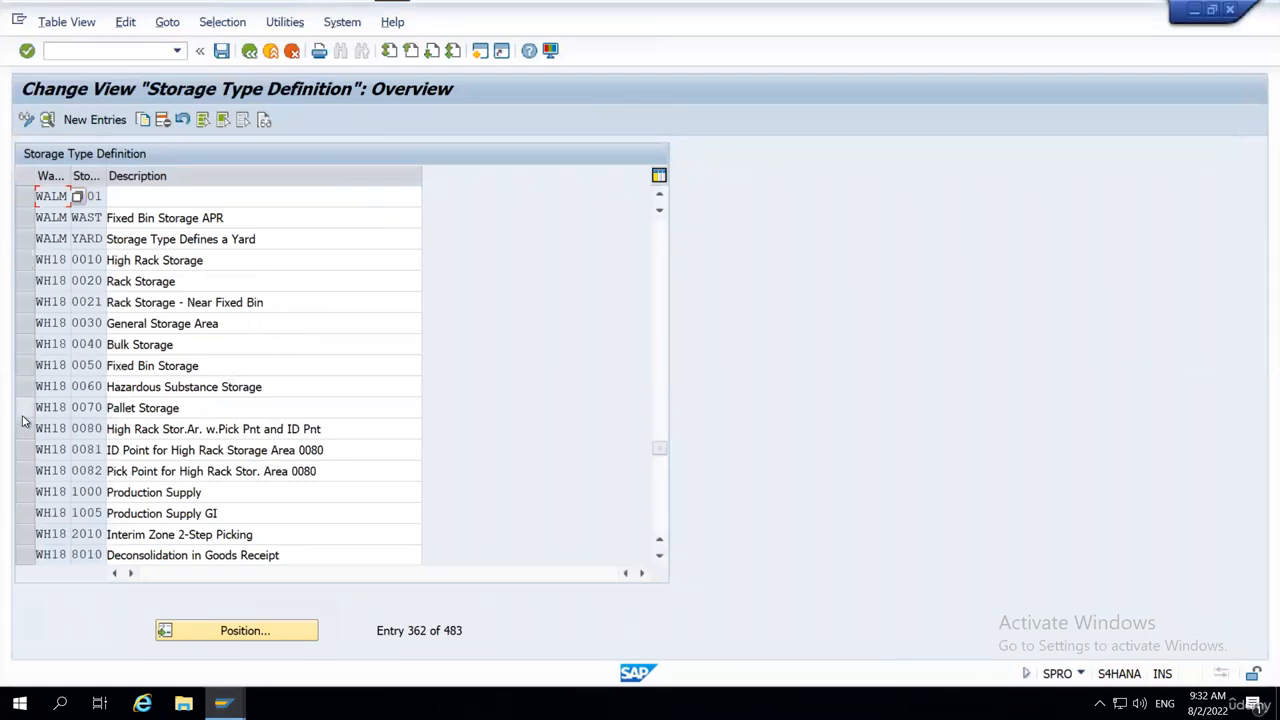
scroll(24, 420, down, 2)
scroll(24, 420, down, 2)
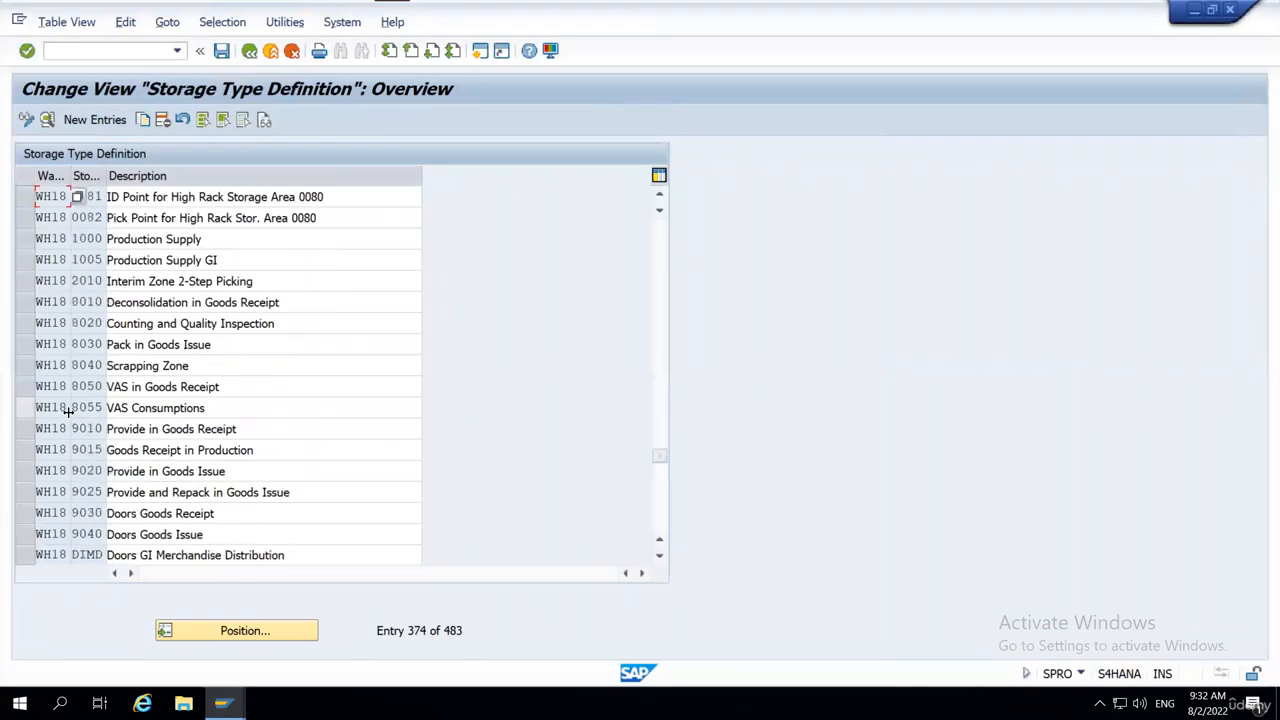
scroll(70, 430, up, 4)
scroll(73, 384, up, 1)
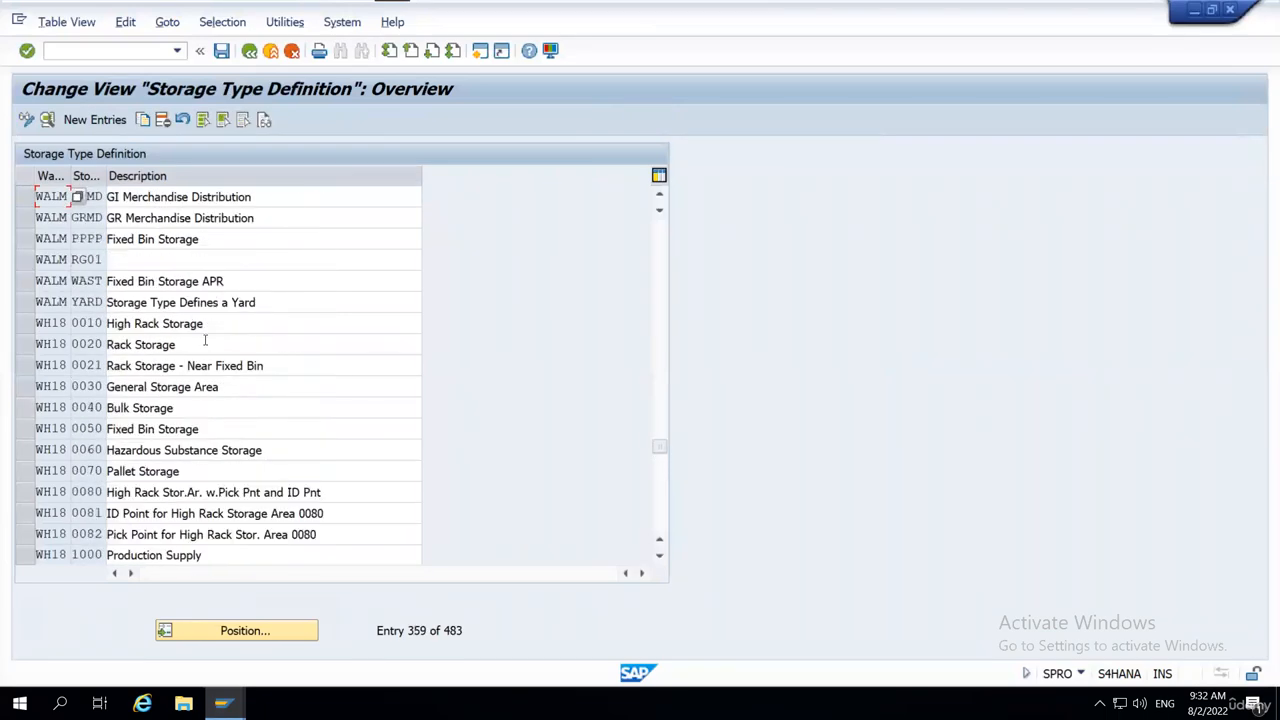
click(25, 323)
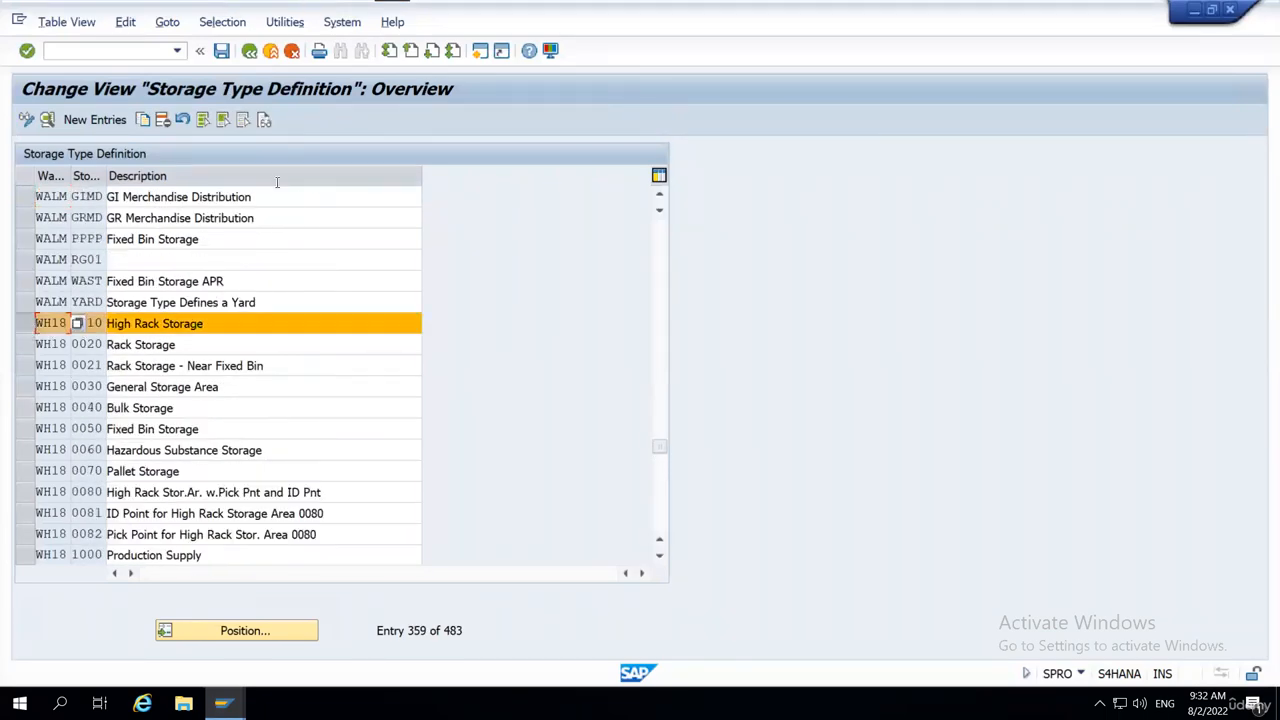
click(47, 119)
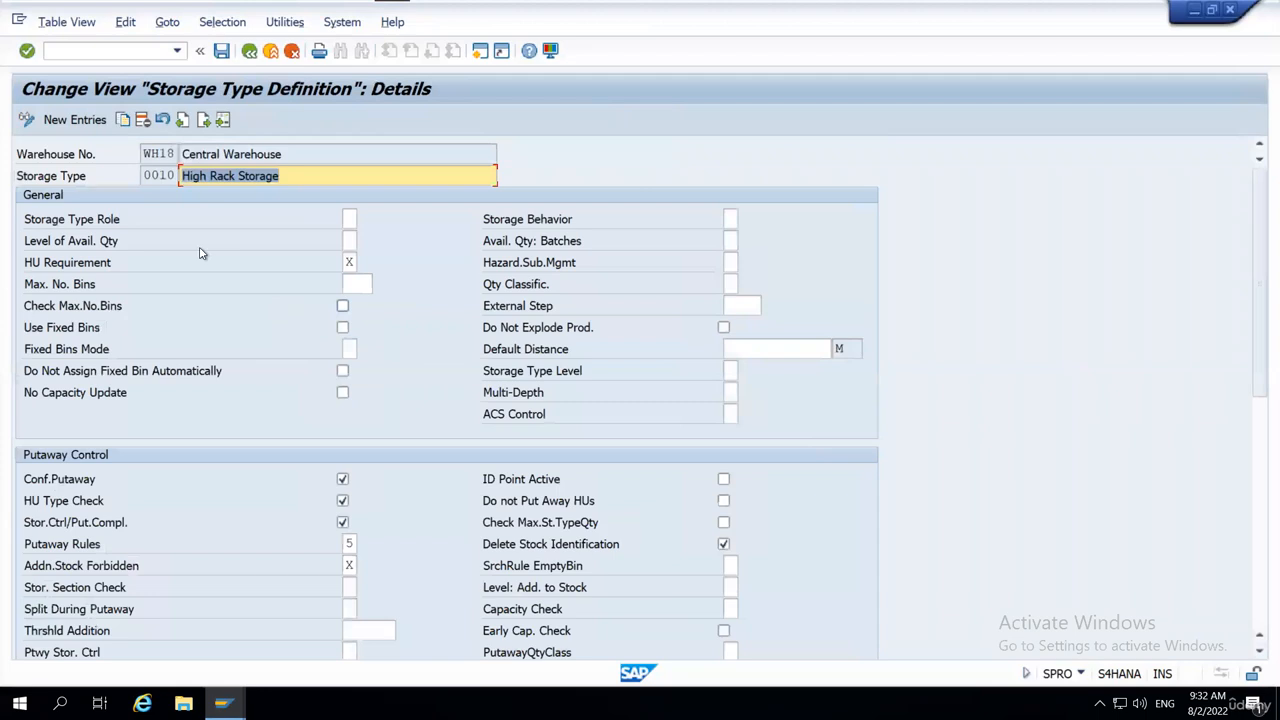
Examine the warehouse number, storage type and the general, putaway, stock removal, goods movement and replenishment settings of storage type 0010.
click(150, 154)
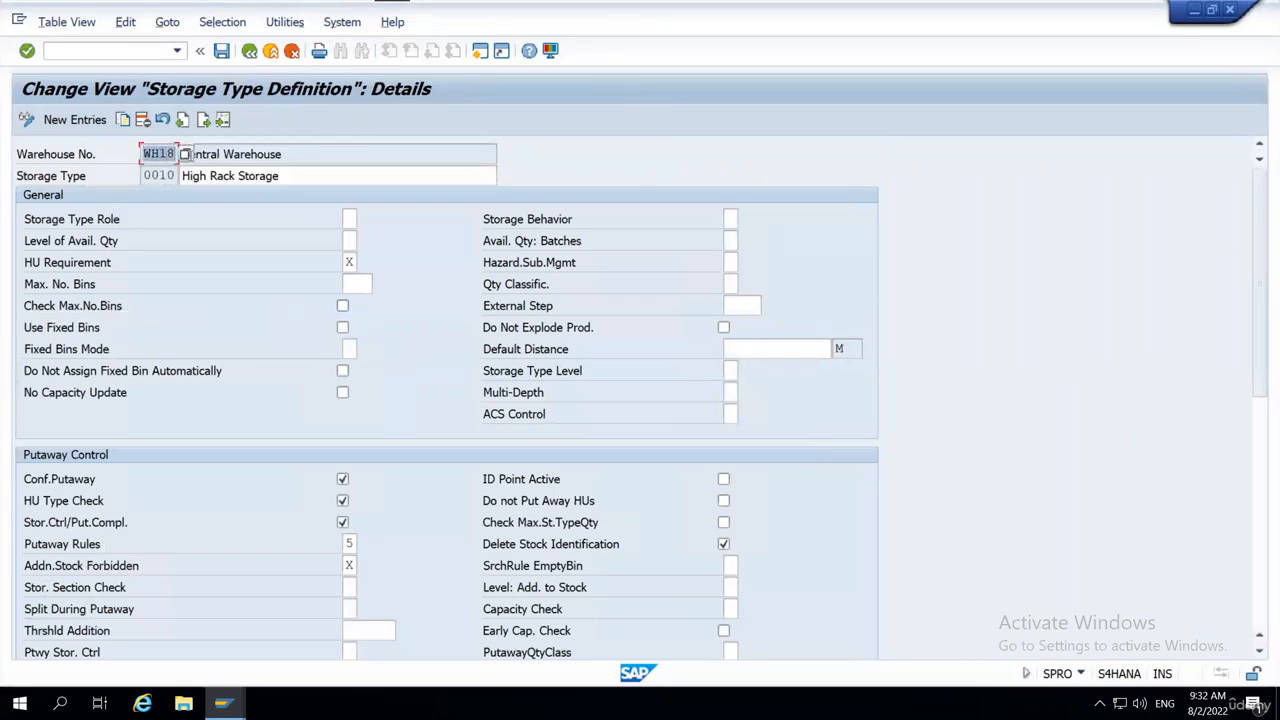
click(152, 175)
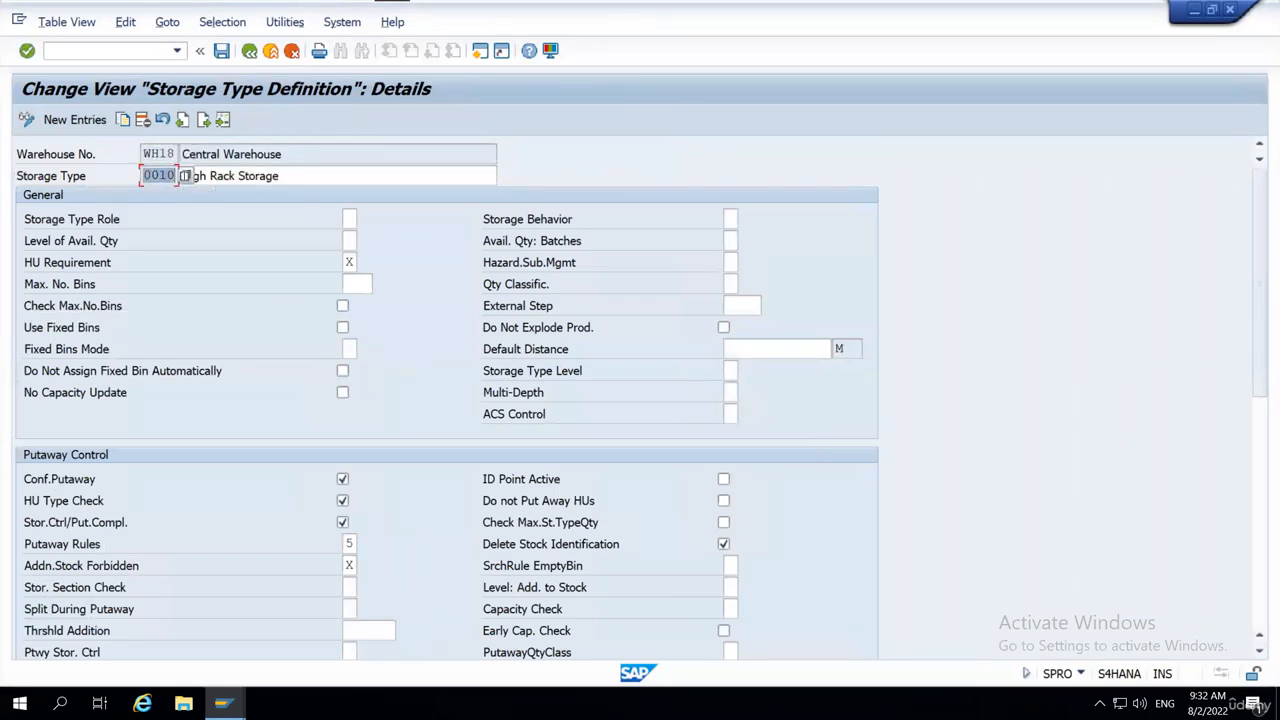
click(310, 177)
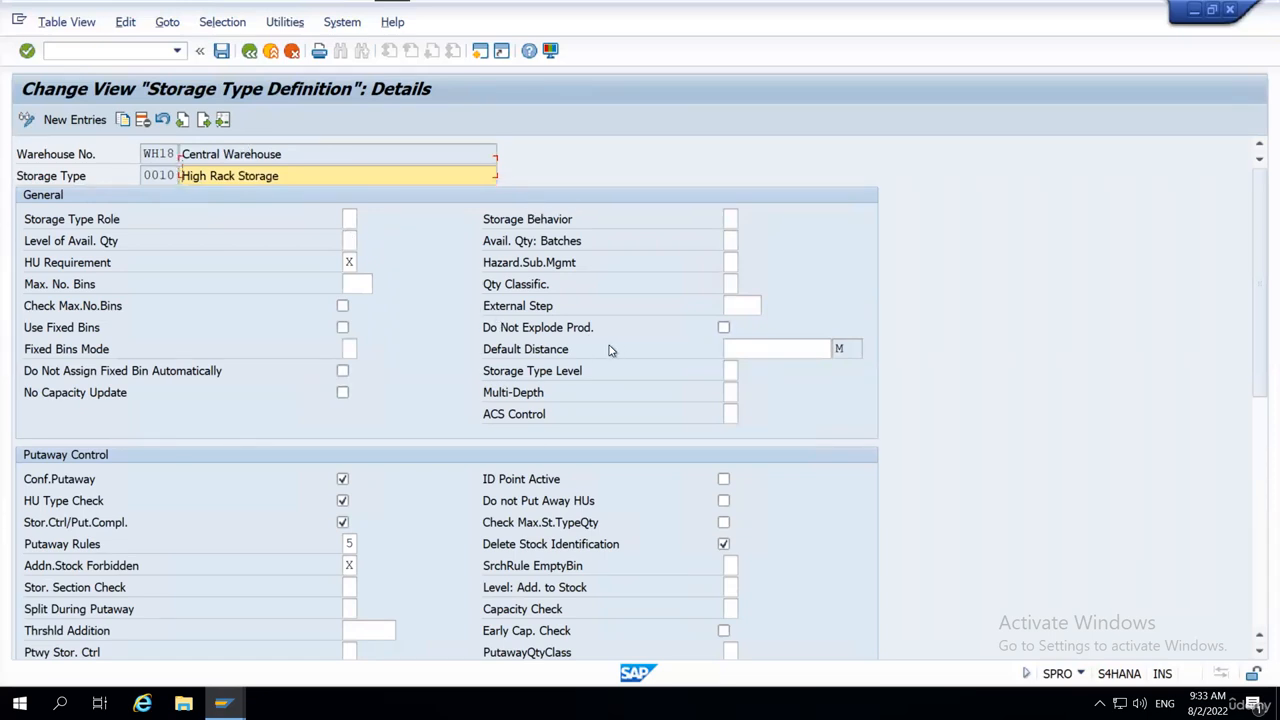
scroll(611, 349, down, 3)
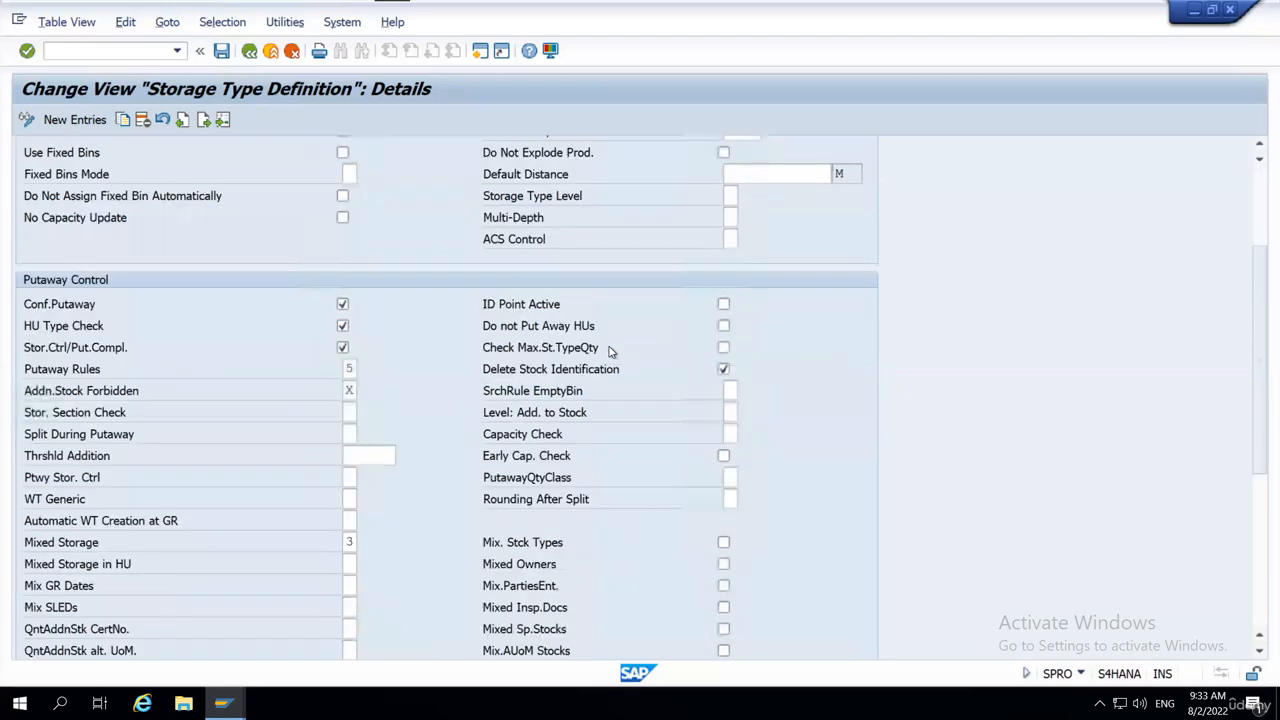
scroll(611, 351, down, 1)
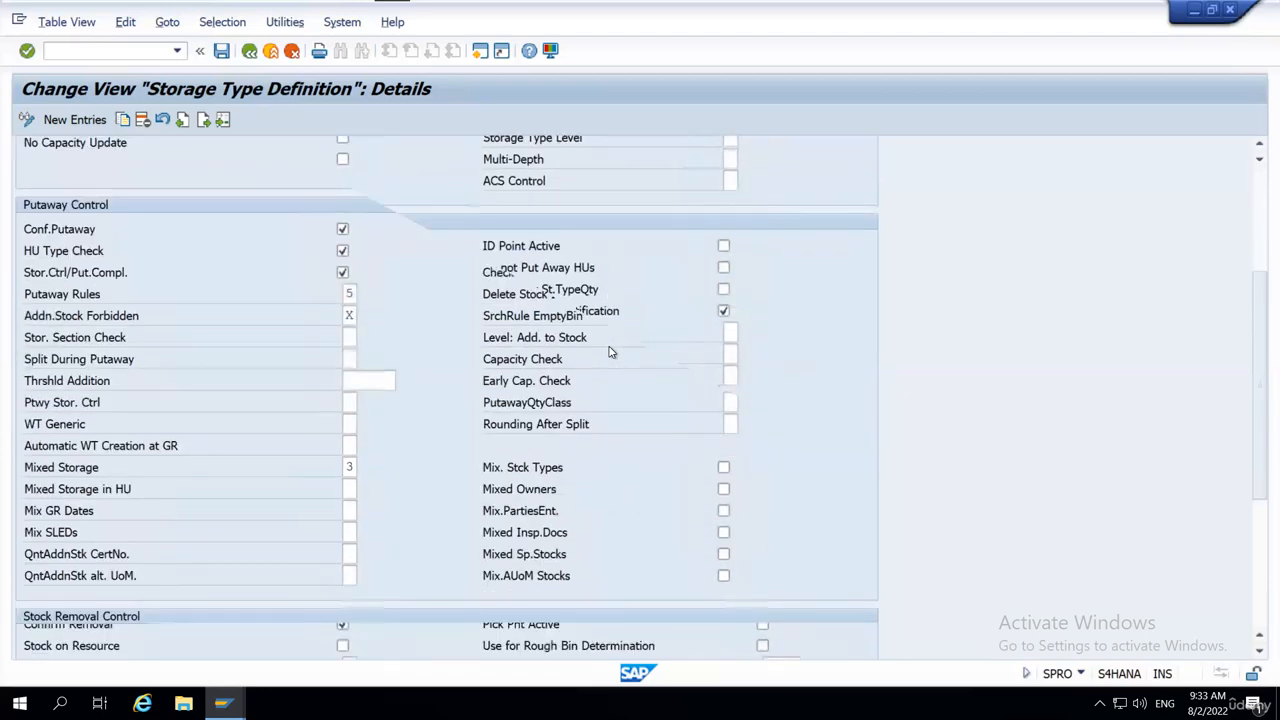
scroll(611, 351, down, 4)
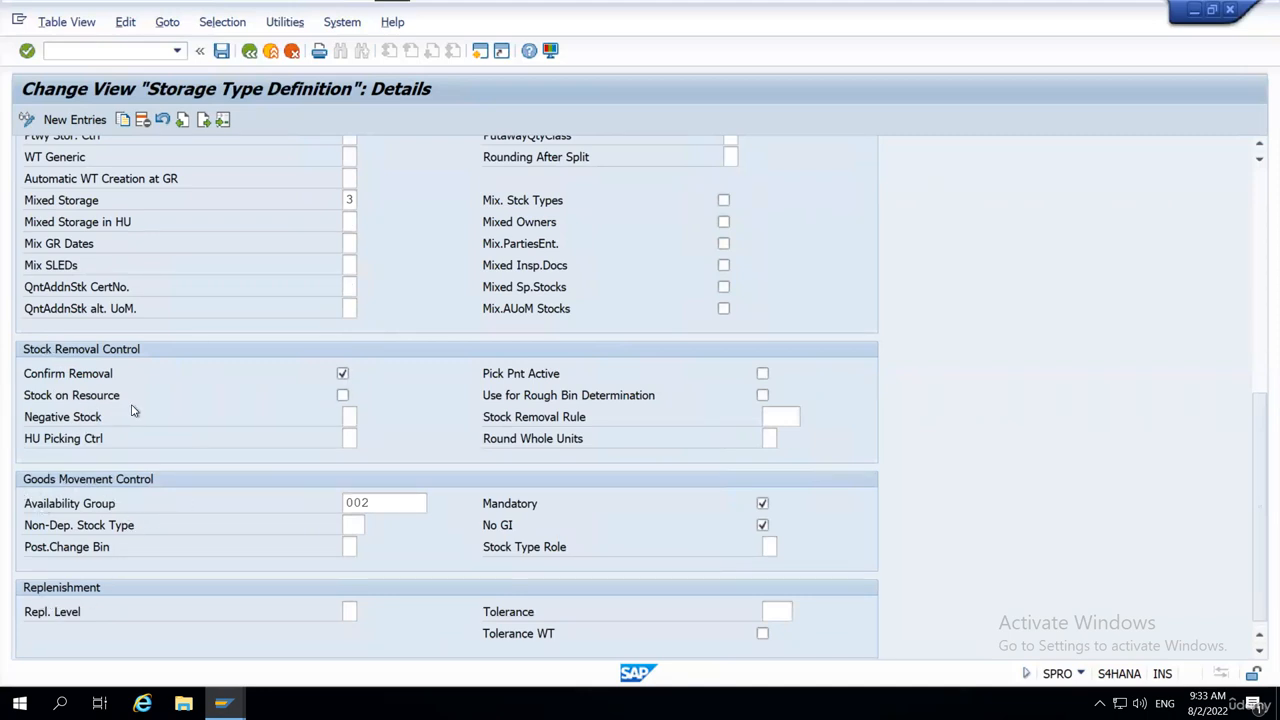
scroll(133, 412, up, 1)
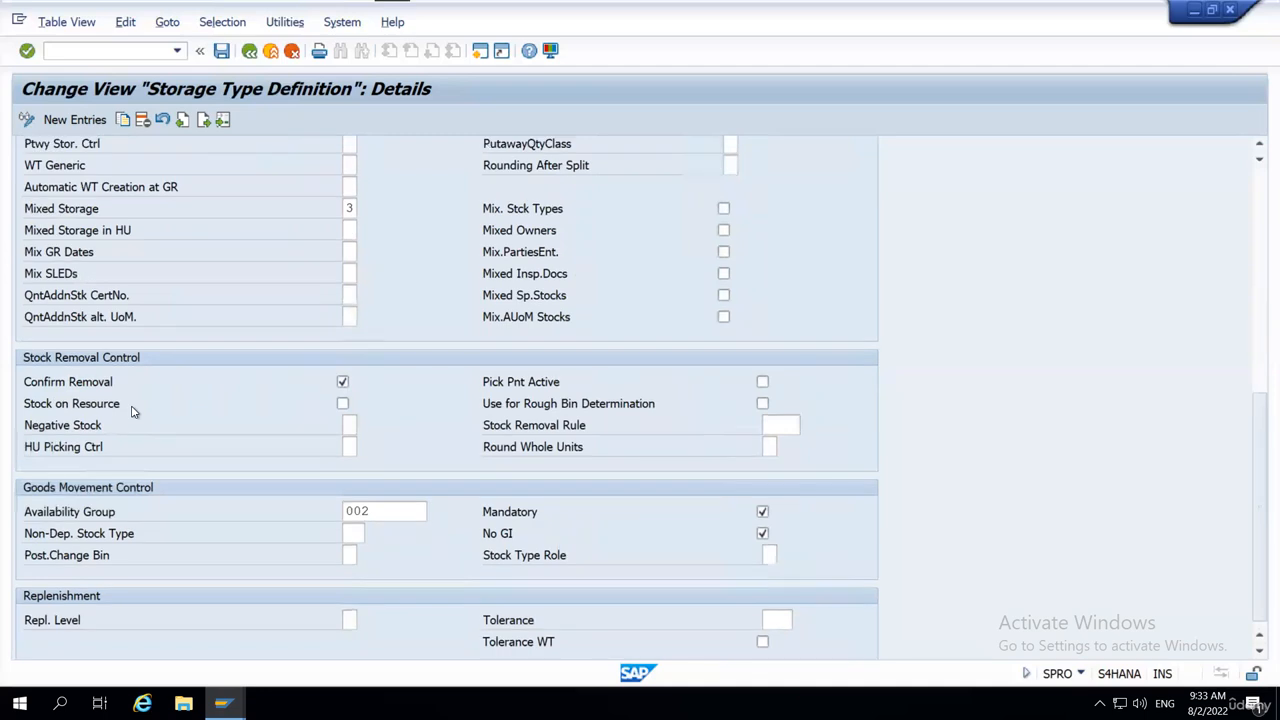
scroll(1245, 436, up, 1)
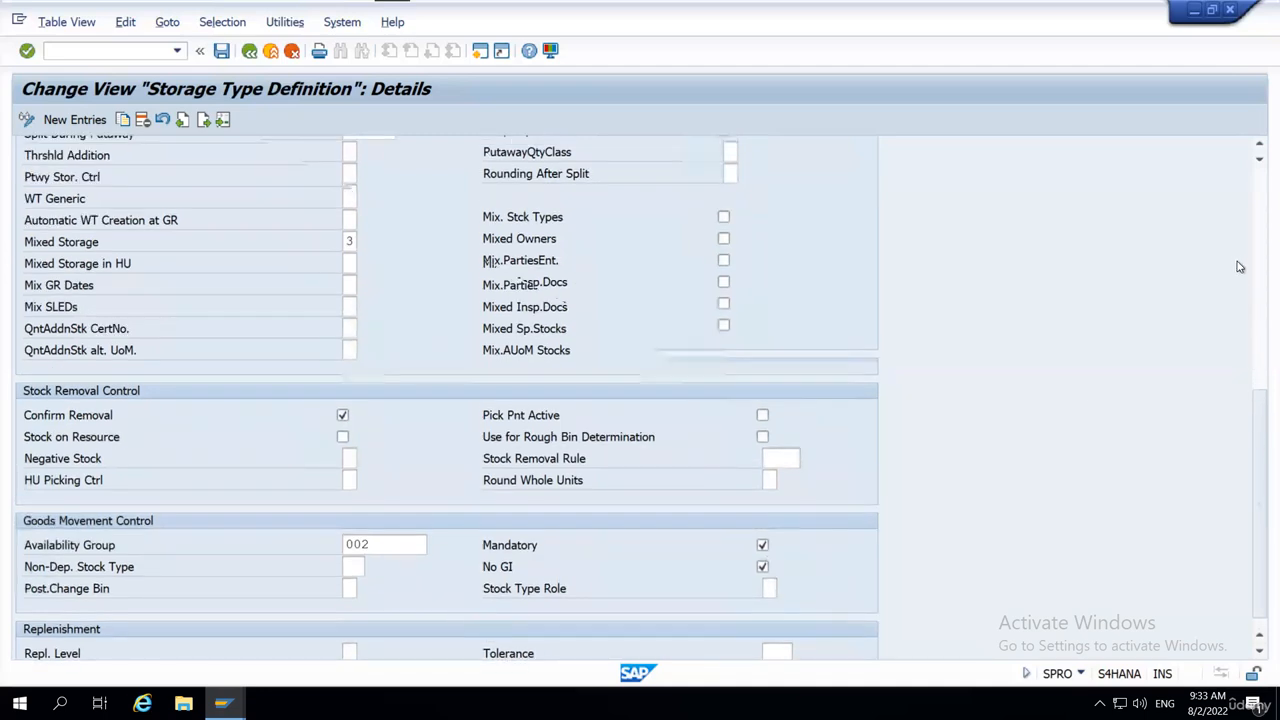
scroll(1238, 264, up, 5)
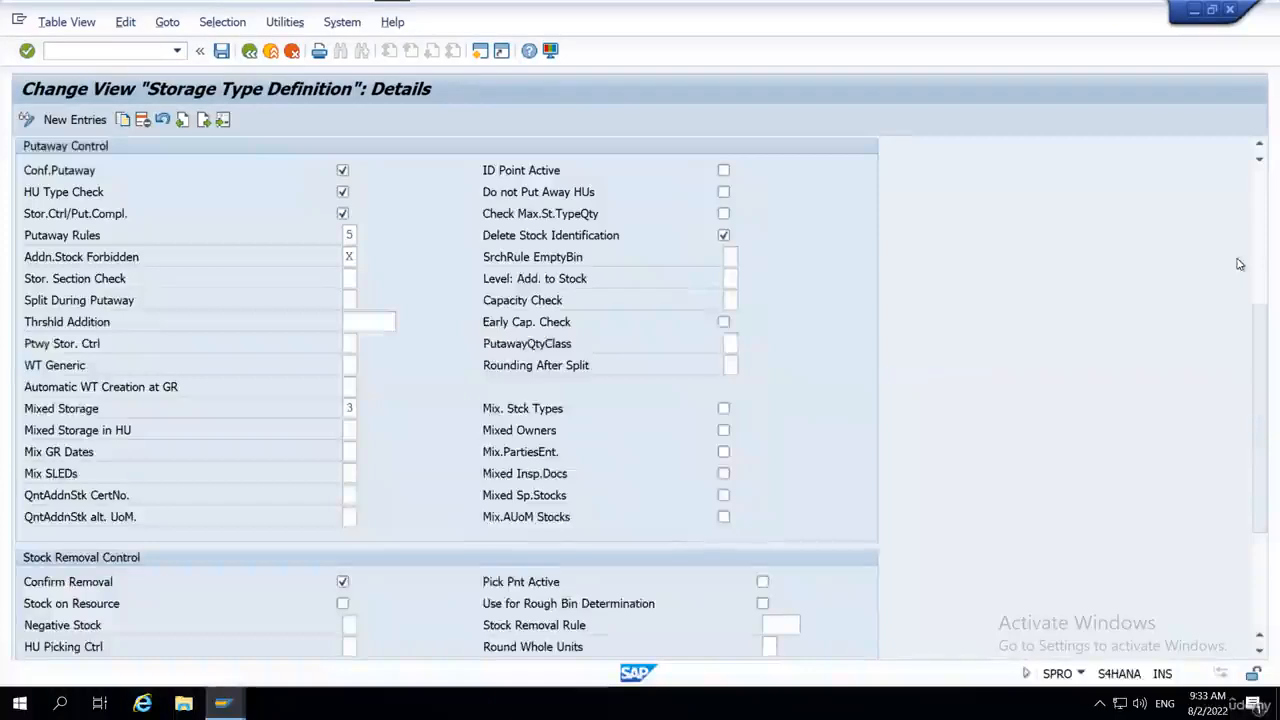
scroll(1258, 337, up, 9)
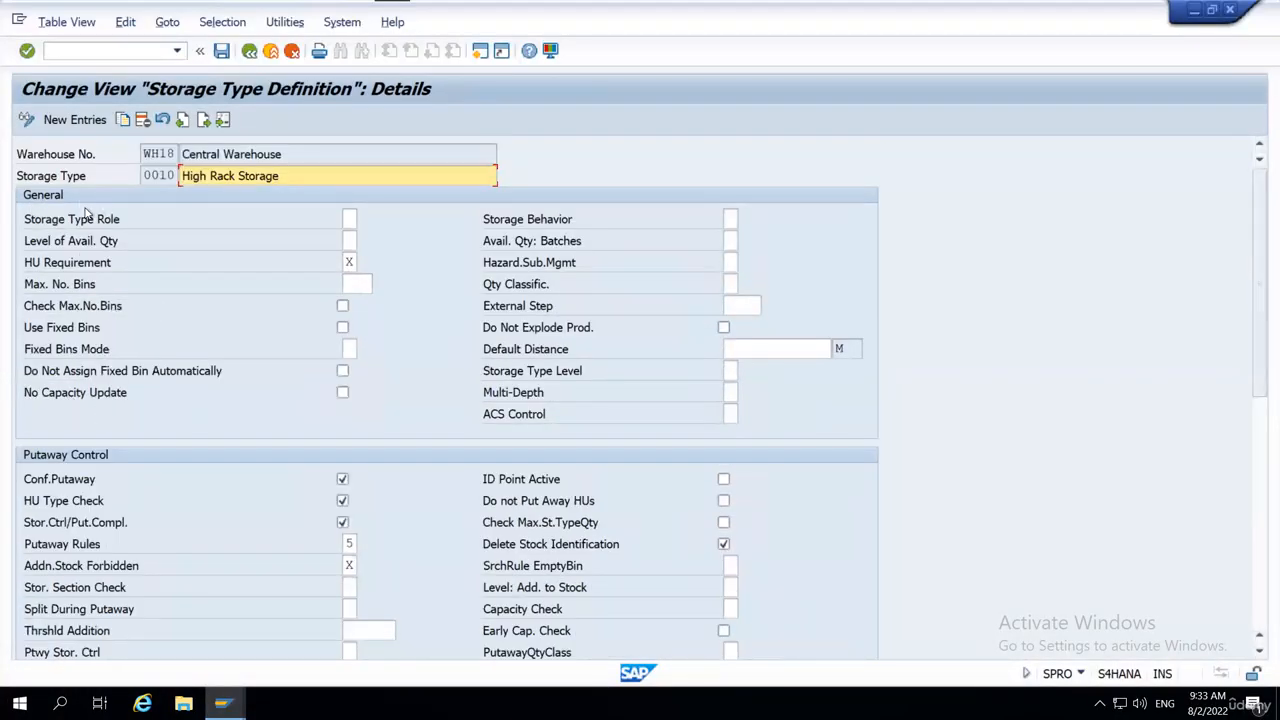
Display the list of possible storage type roles for storage type 0010.
click(350, 219)
click(100, 220)
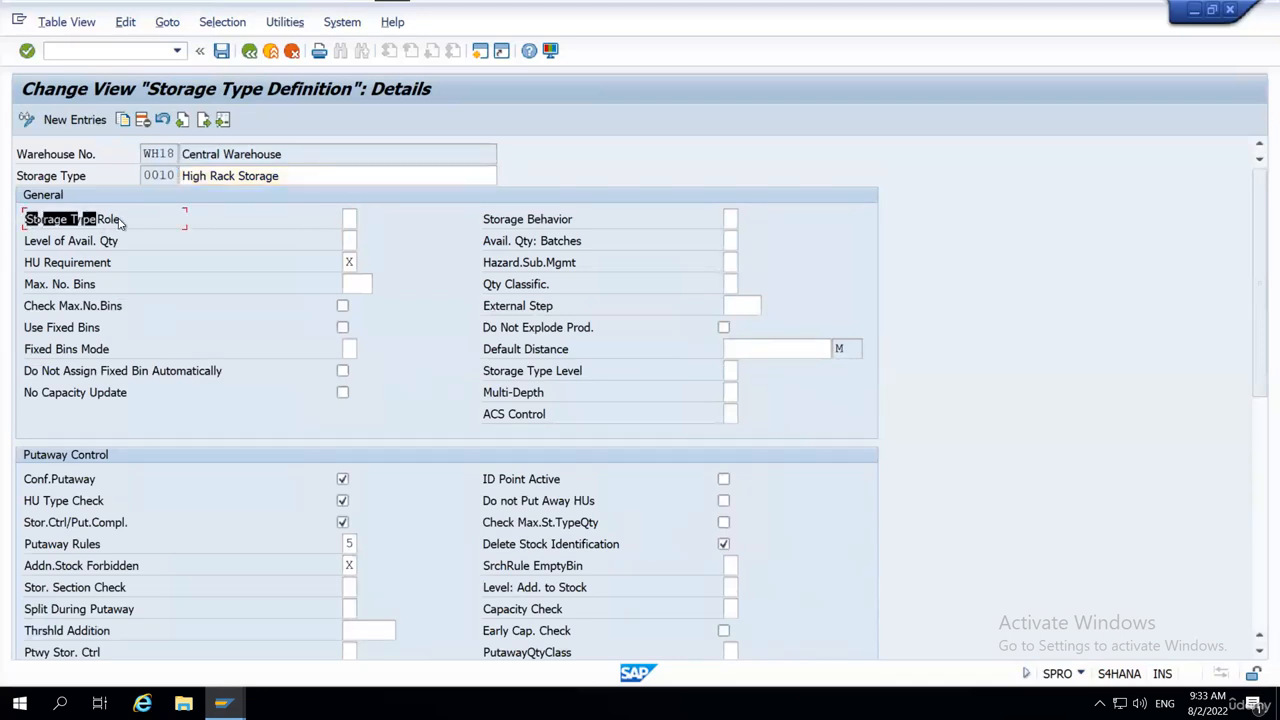
click(352, 220)
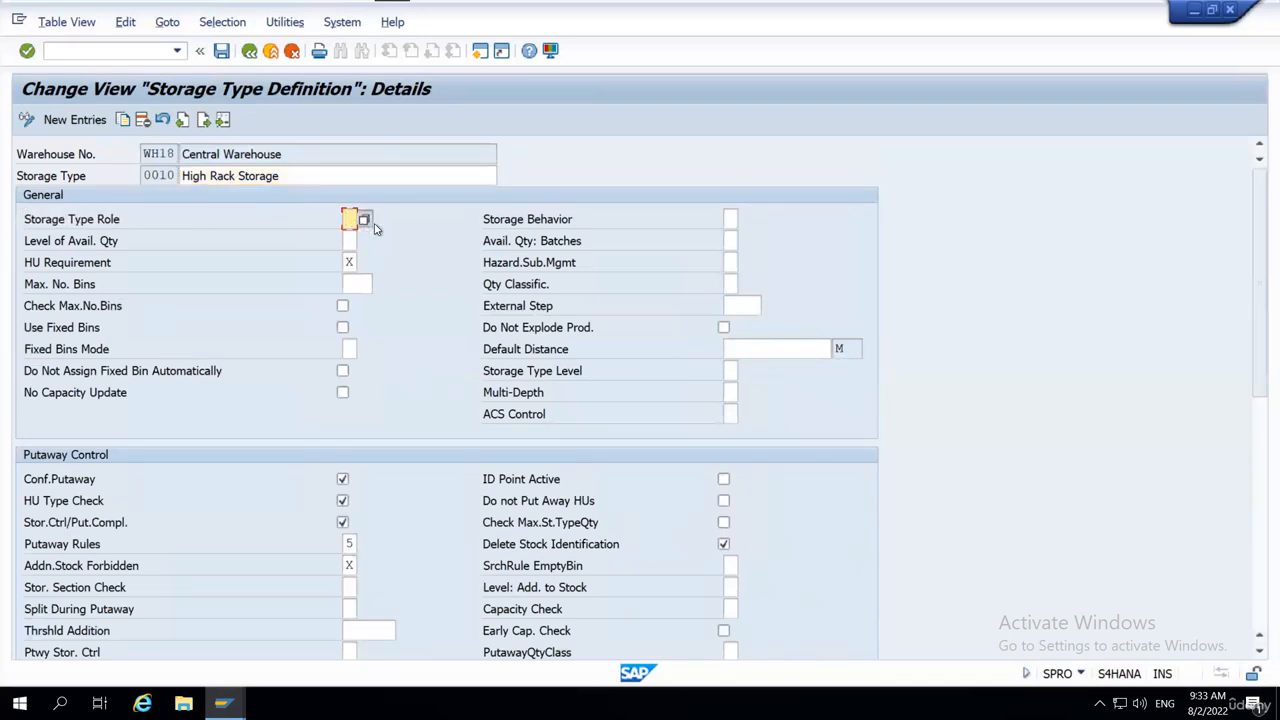
click(366, 221)
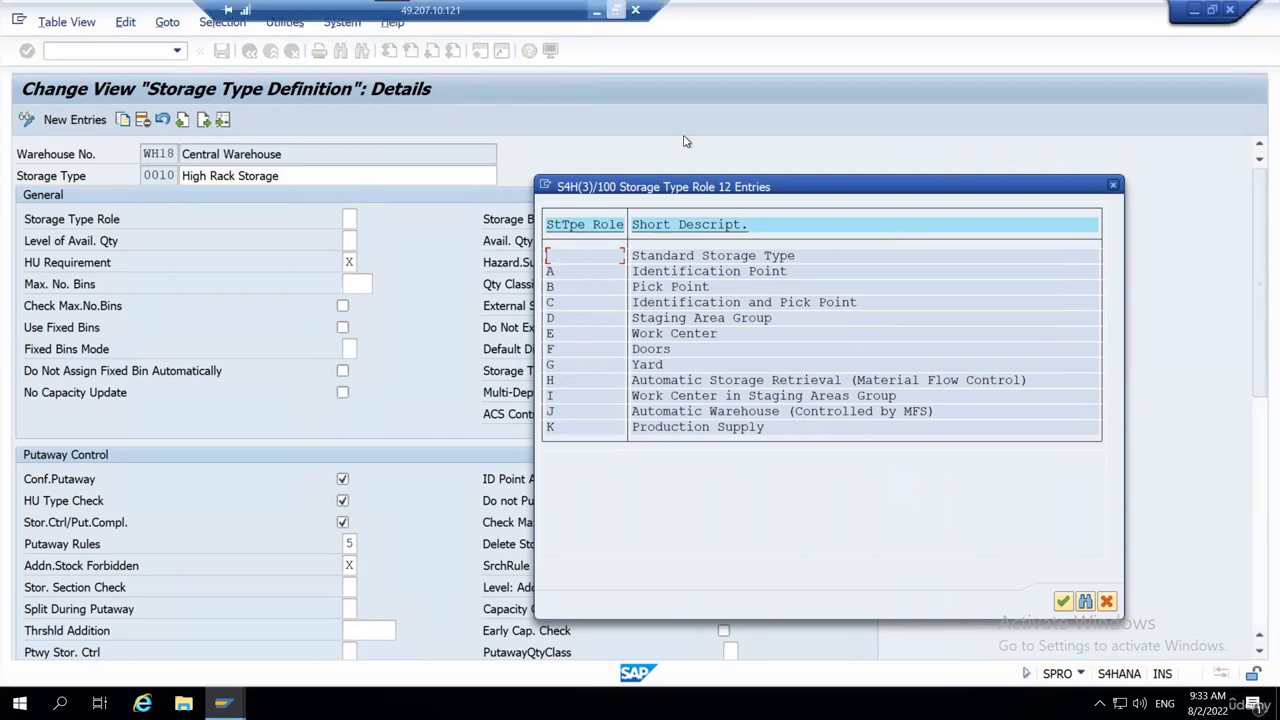
Switch to the EWM Warehouse Layout workbook in Excel and select the High Rack Storage Type block ST01, cells J5 to P8.
click(614, 11)
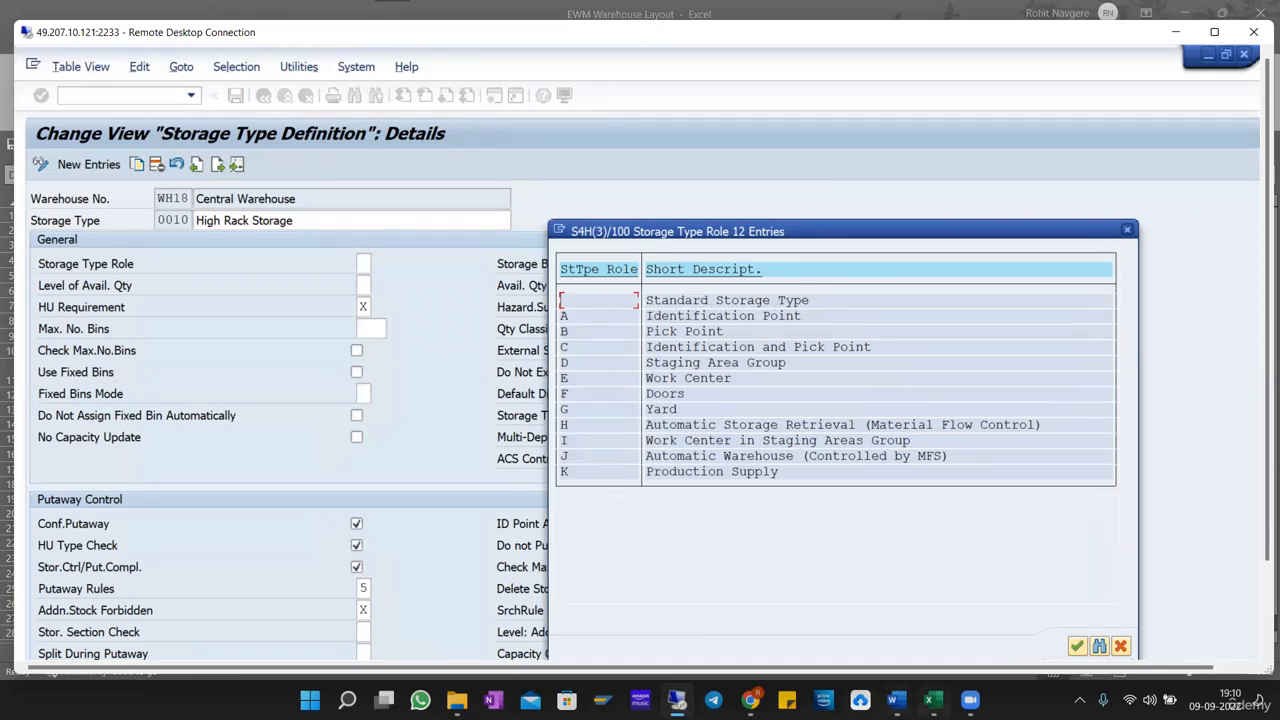
click(930, 700)
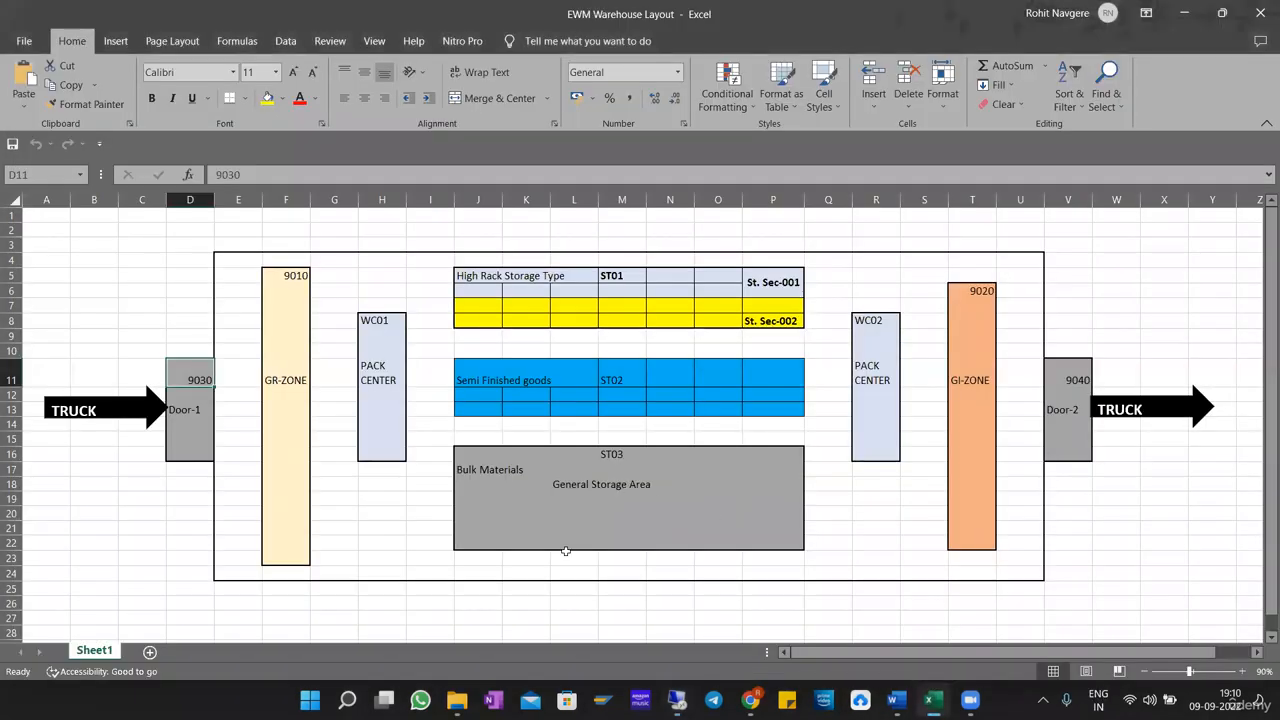
drag(470, 276, 767, 321)
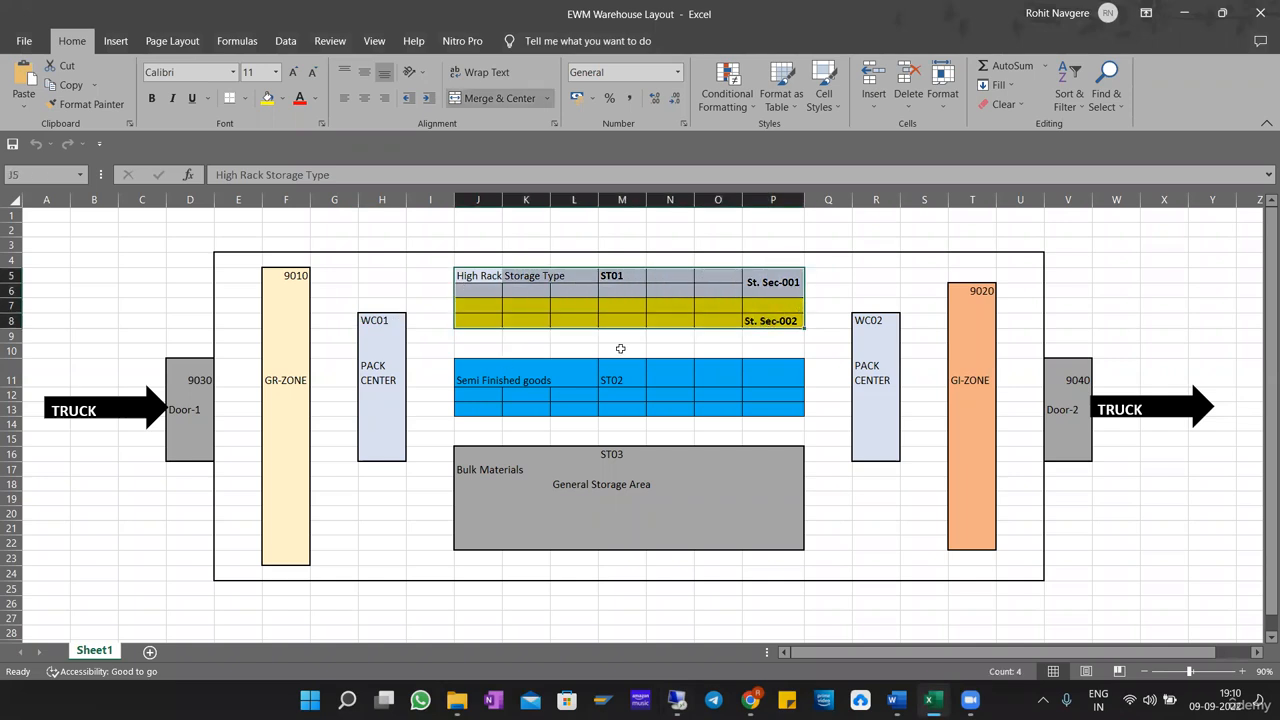
Switch back to the SAP remote session and point out the Identification Point entry in the storage type role list.
key(alt+Tab)
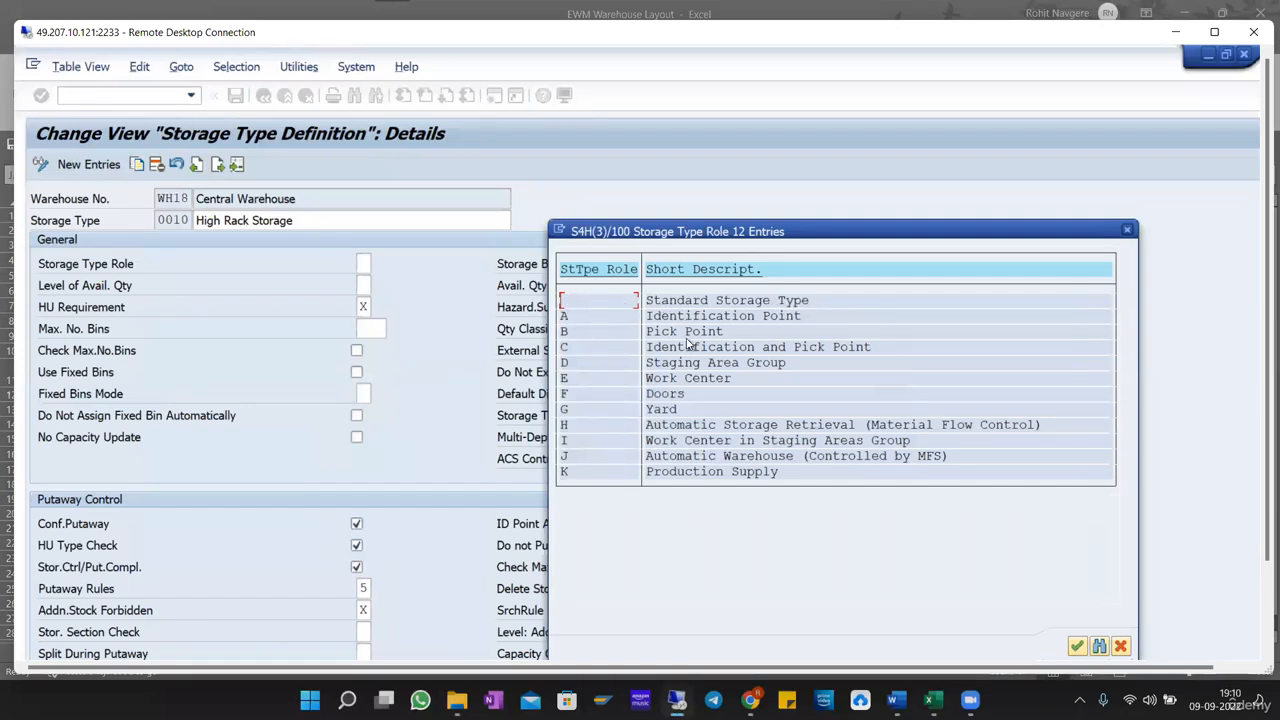
drag(647, 316, 827, 316)
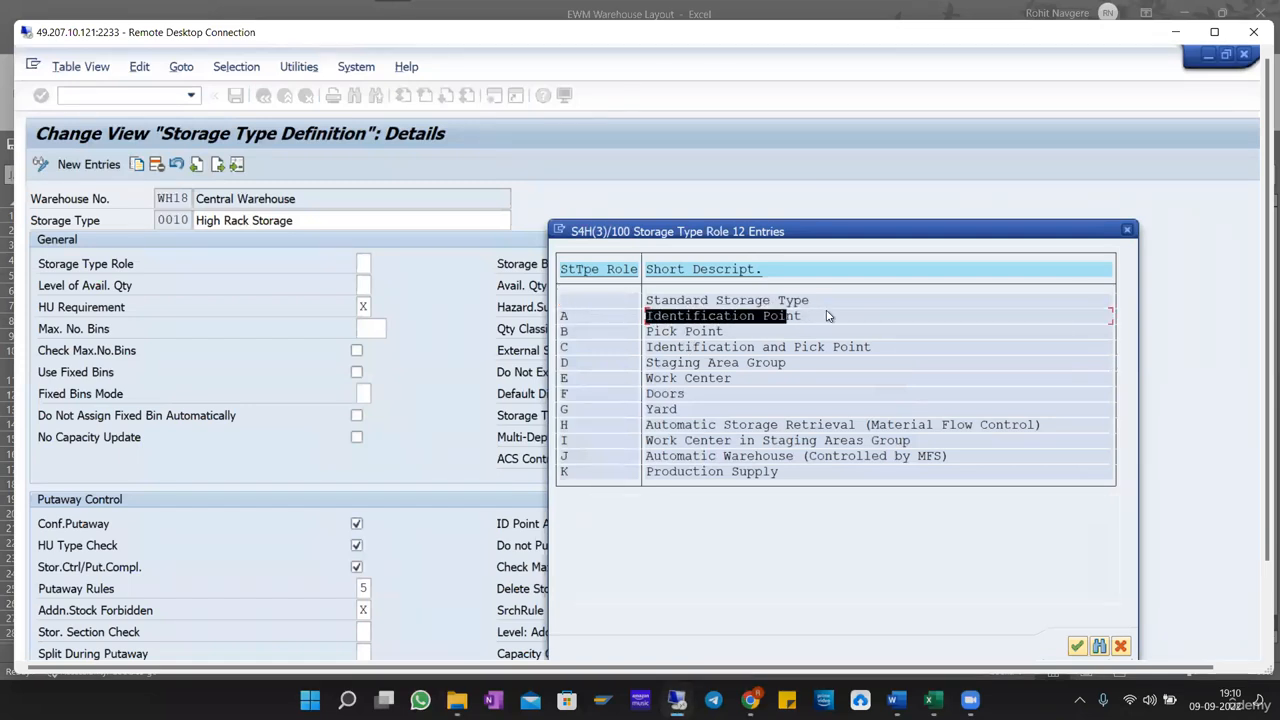
click(827, 316)
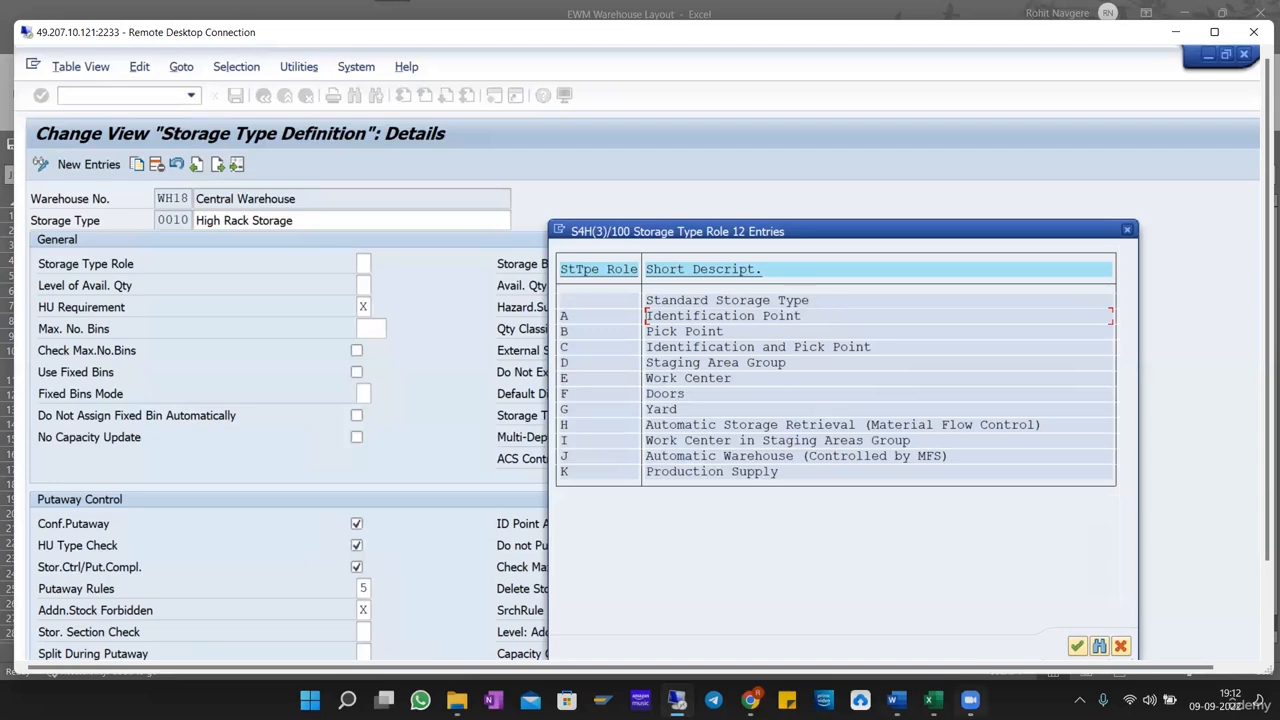
Switch to the Excel warehouse layout, draw tick marks on GR-ZONE and GI-ZONE, and circle the storage type code 9010.
click(930, 700)
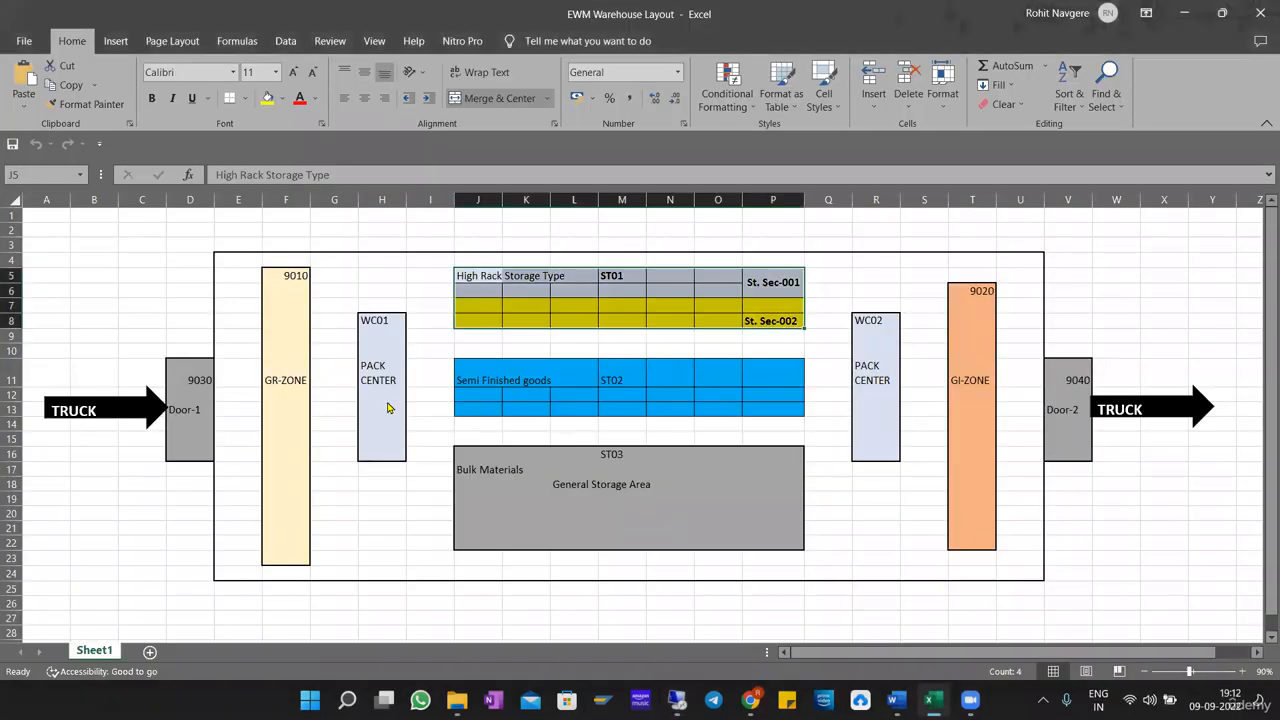
drag(254, 320, 312, 305)
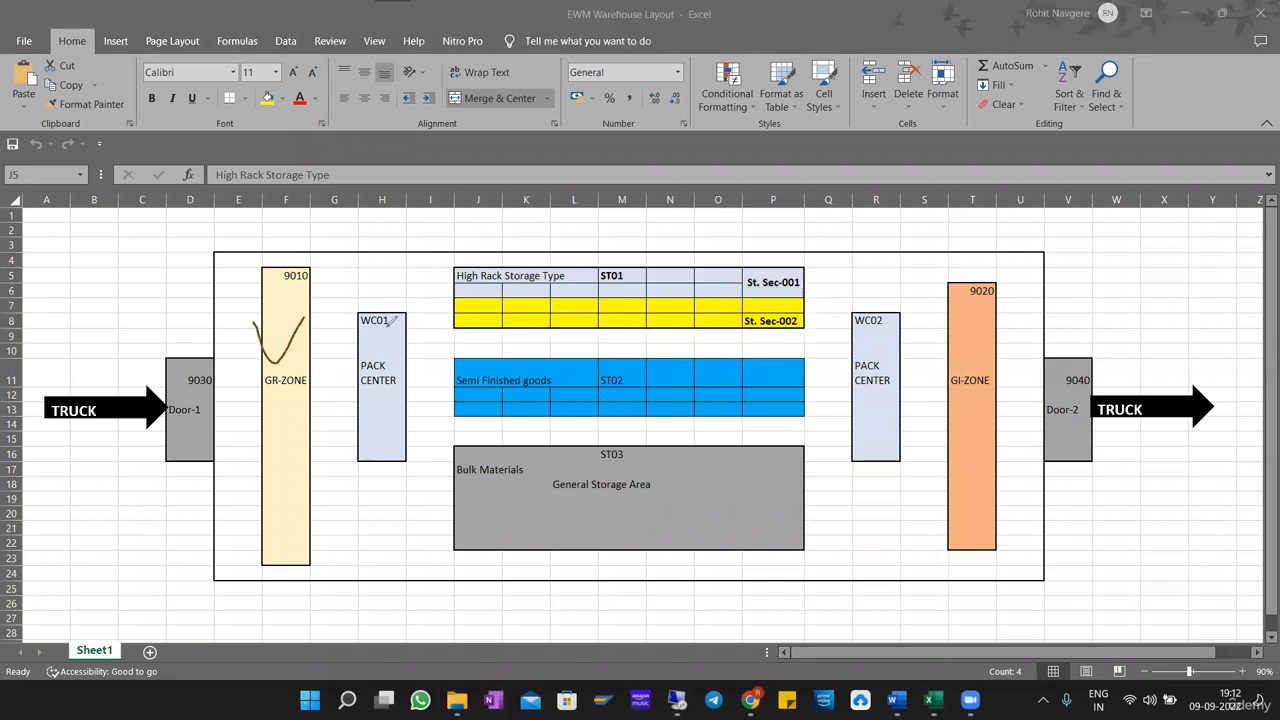
drag(967, 322, 1012, 305)
mouse_move(281, 288)
mouse_down()
mouse_move(324, 292)
mouse_move(278, 268)
mouse_move(337, 295)
mouse_up()
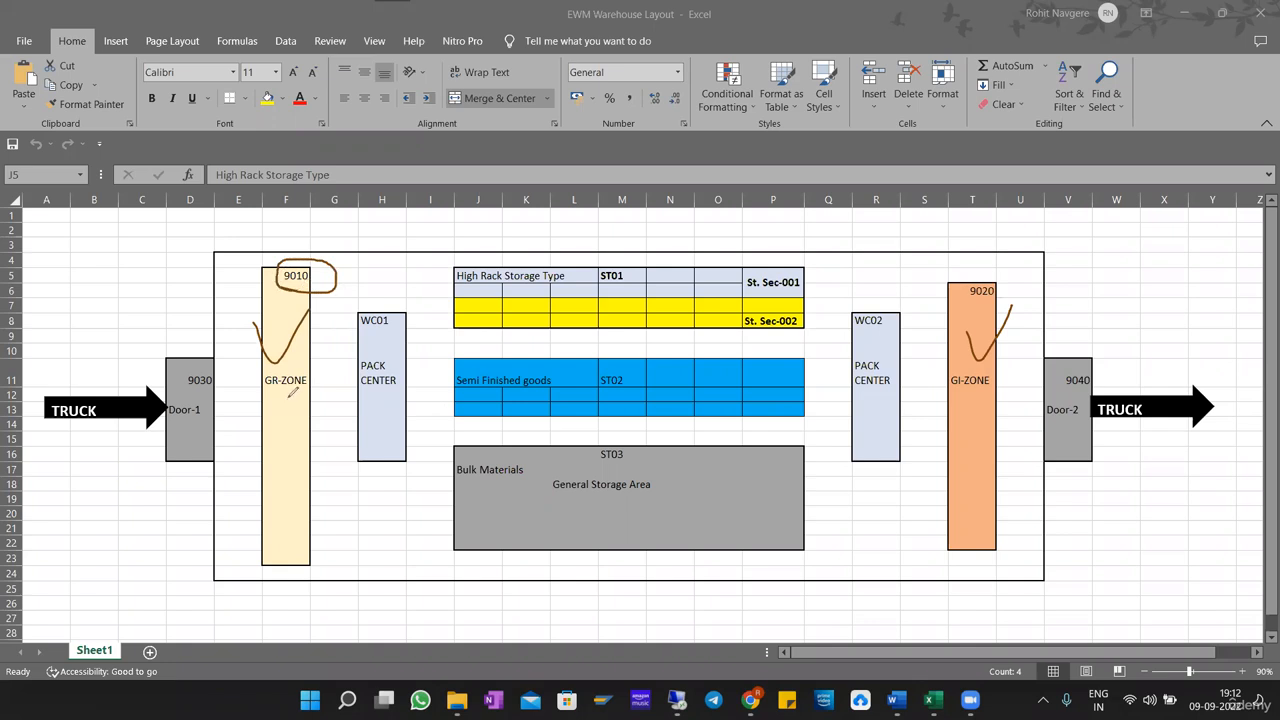
Circle the codes 9020, WC01 and WC02 on the Excel warehouse layout, checking the SAP storage type role list in between.
mouse_move(1009, 272)
mouse_down()
mouse_move(960, 296)
mouse_move(1040, 284)
mouse_move(975, 274)
mouse_up()
click(675, 701)
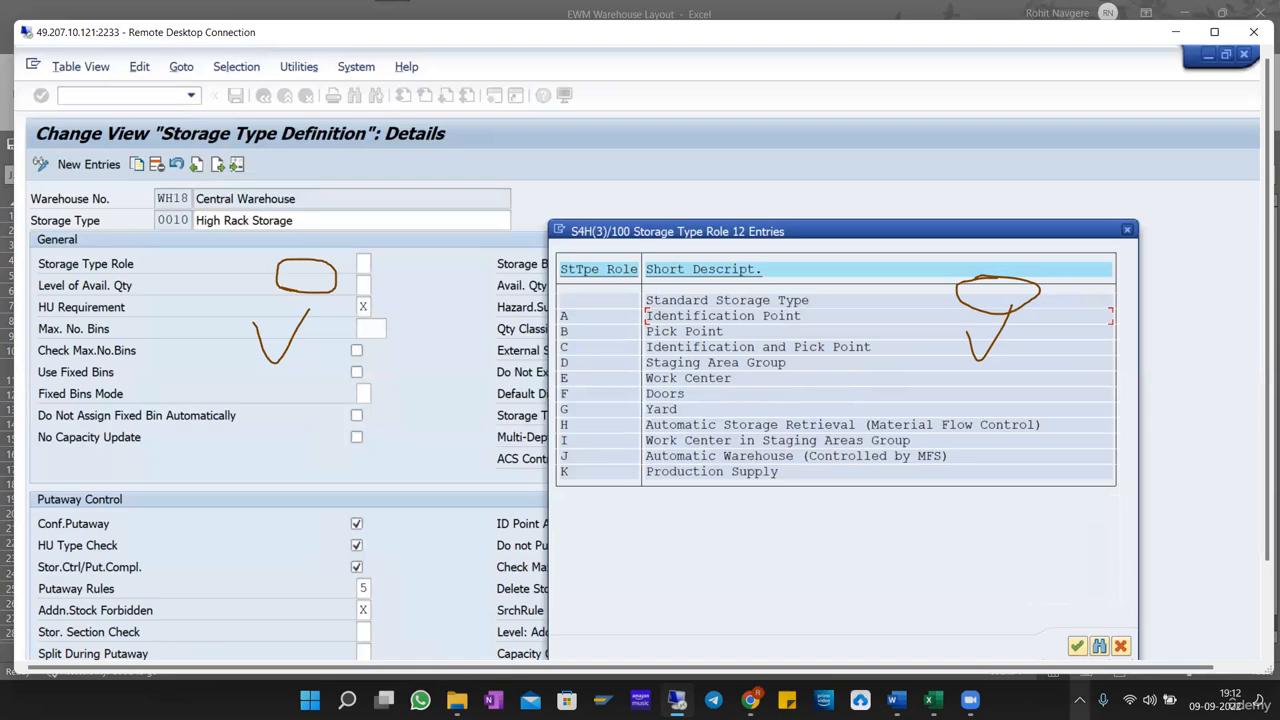
click(930, 700)
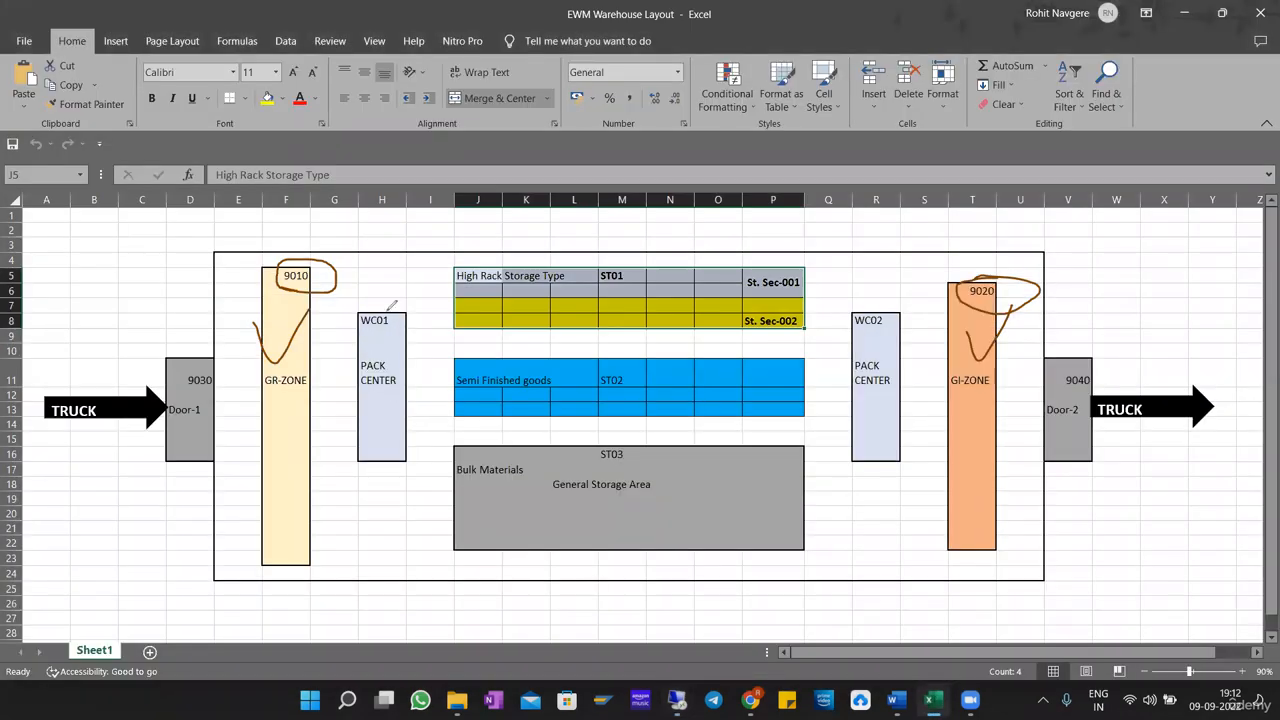
mouse_move(388, 312)
mouse_down()
mouse_move(405, 323)
mouse_move(364, 314)
mouse_up()
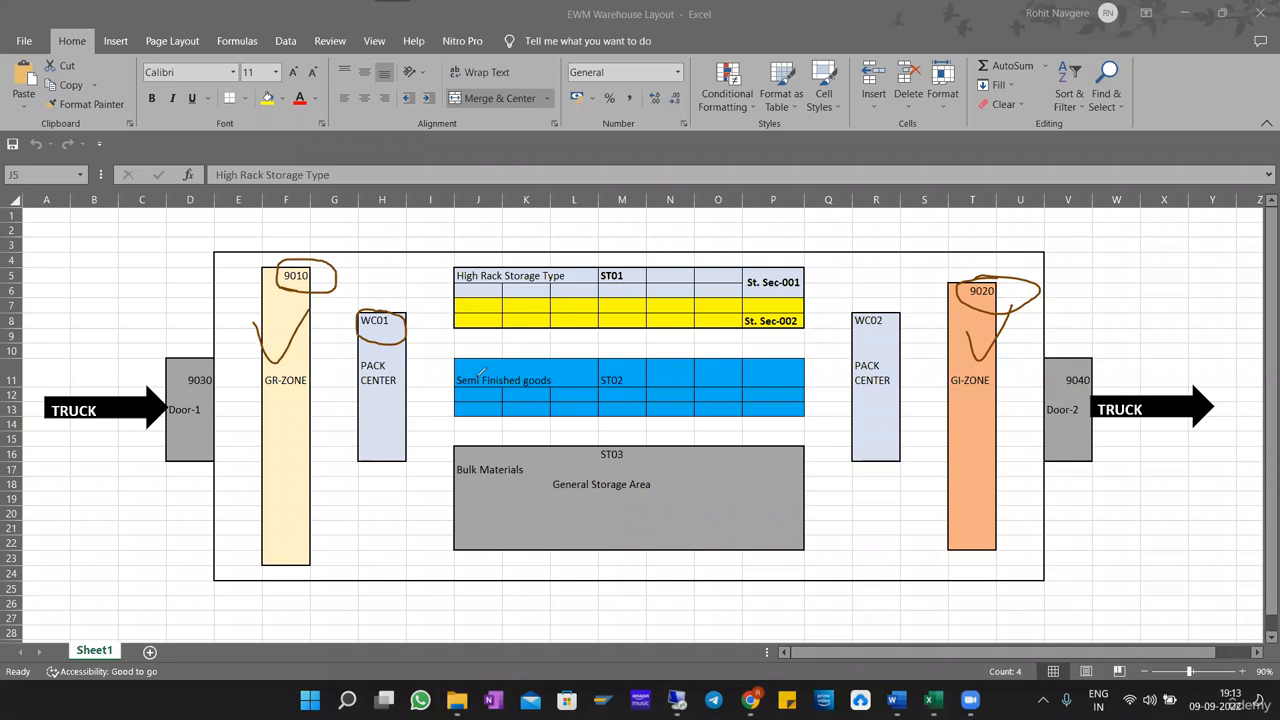
mouse_move(860, 327)
mouse_down()
mouse_move(877, 291)
mouse_move(858, 329)
mouse_up()
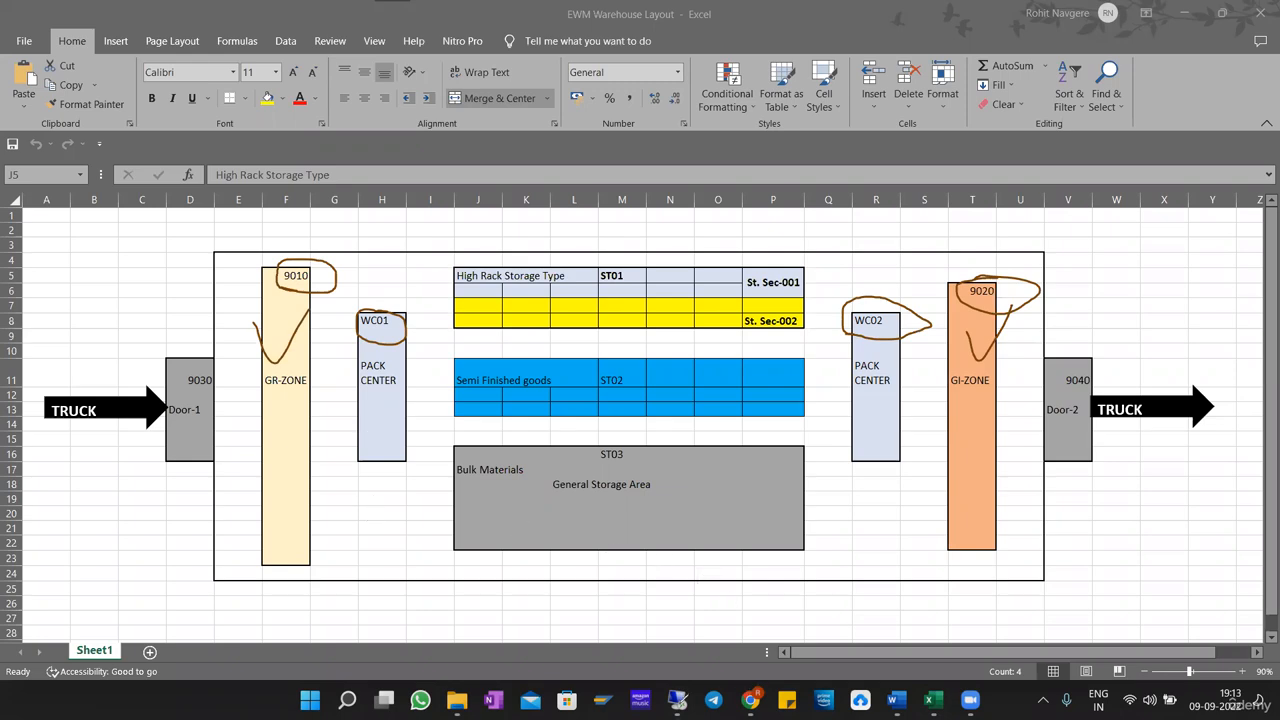
Switch to the SAP remote session and highlight role E, Work Center, in the storage type role list.
click(678, 697)
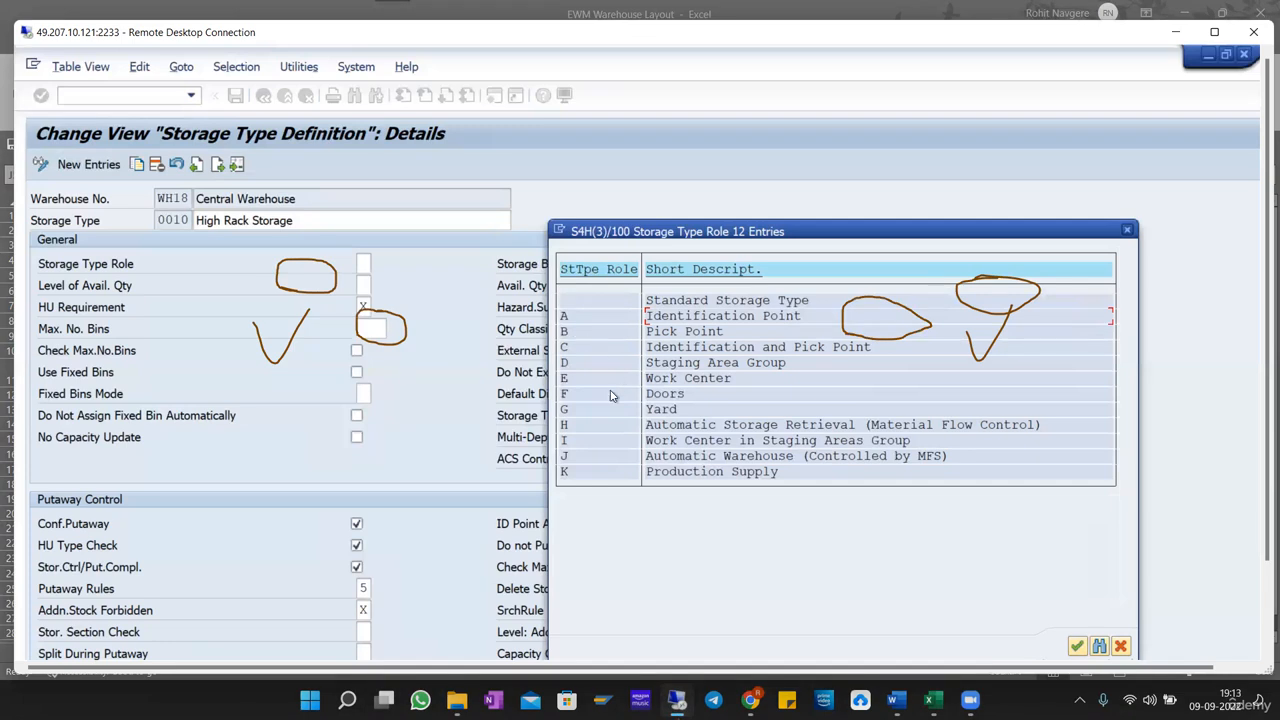
click(562, 380)
drag(627, 384, 746, 386)
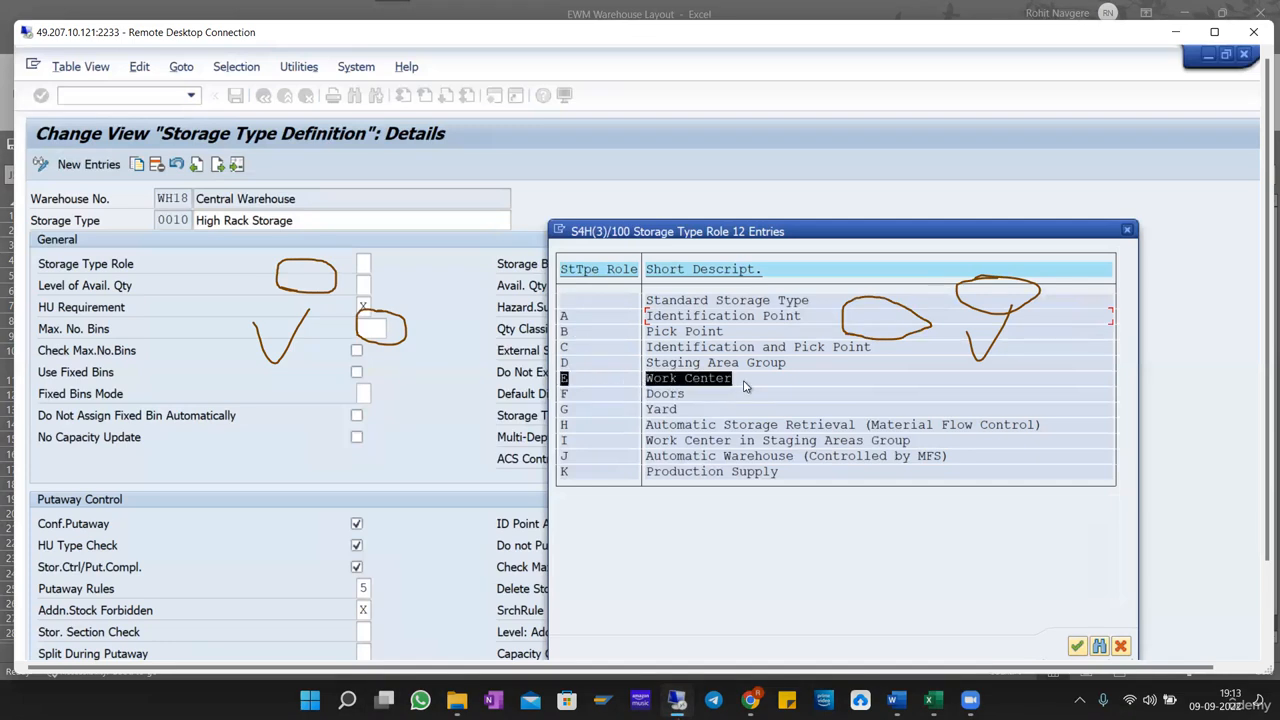
click(739, 403)
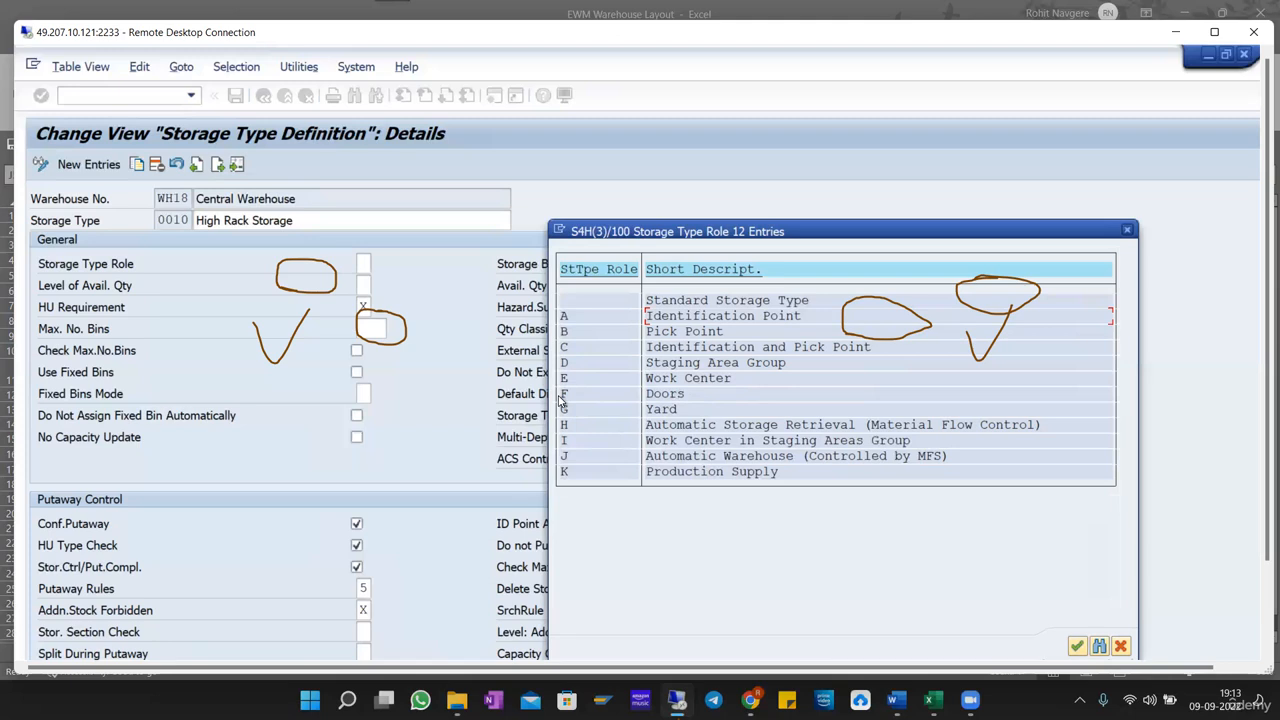
Point out role F, Doors, and role G, Yard, in the storage type role list.
drag(560, 397, 704, 391)
click(707, 391)
drag(558, 399, 716, 402)
drag(562, 414, 711, 408)
click(565, 410)
Switch to the Excel warehouse layout, draw three tick marks on GI-ZONE, and draw crossing lines beside the WC02 pack center.
click(934, 701)
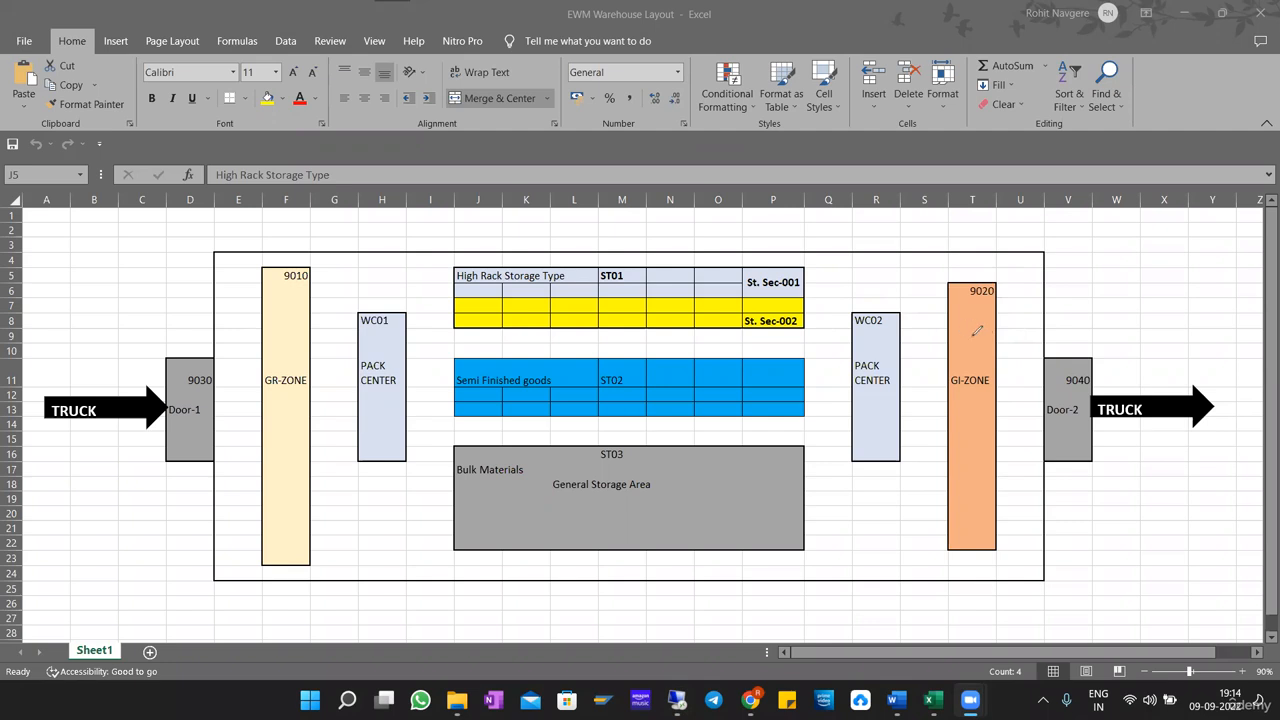
drag(954, 335, 990, 313)
drag(959, 405, 990, 394)
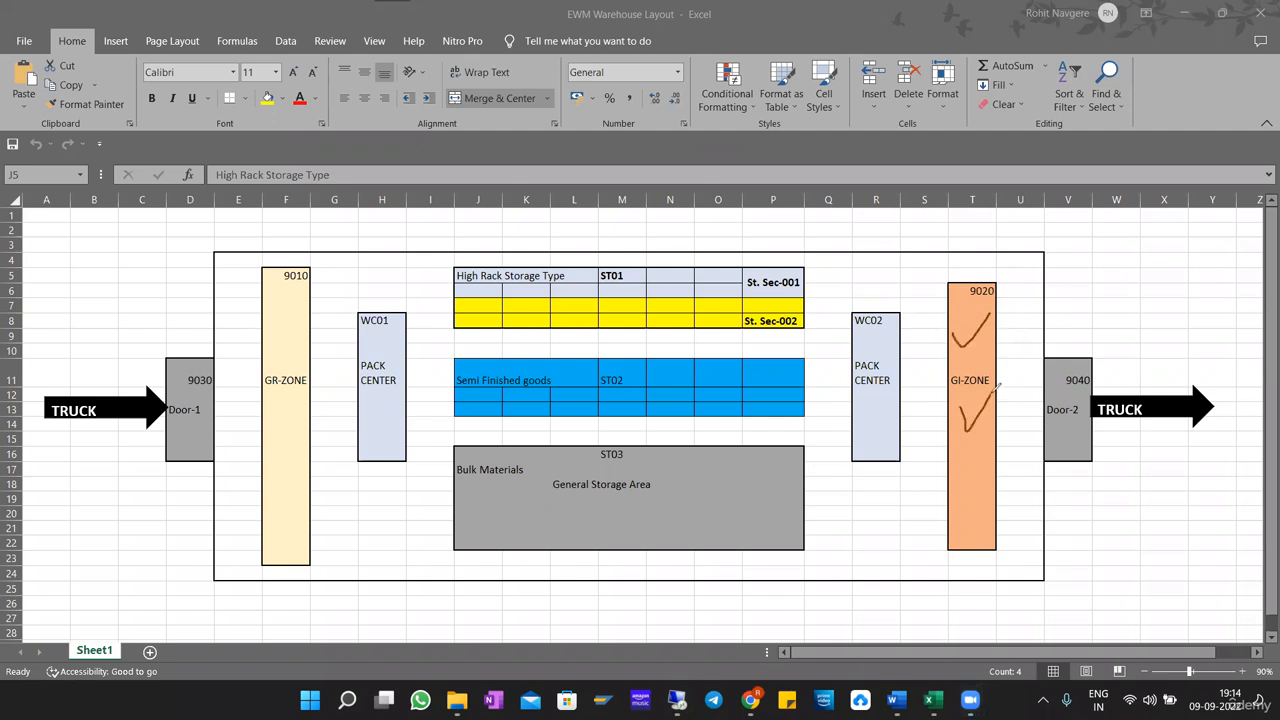
click(962, 470)
drag(983, 492, 991, 470)
click(873, 349)
mouse_move(872, 349)
mouse_down()
mouse_move(942, 349)
mouse_move(882, 382)
mouse_up()
Switch to the SAP remote session, circle storage type role I and underline role J in the role list.
key(alt+Tab)
key(alt+Tab)
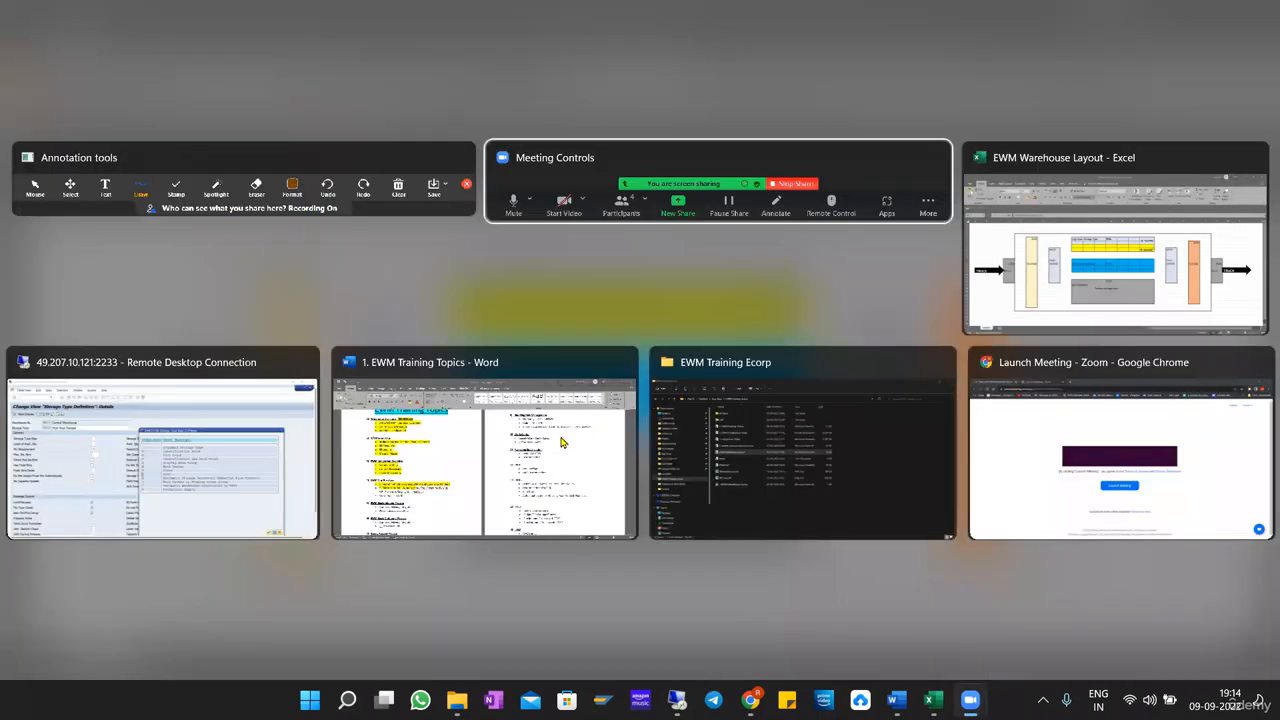
click(105, 457)
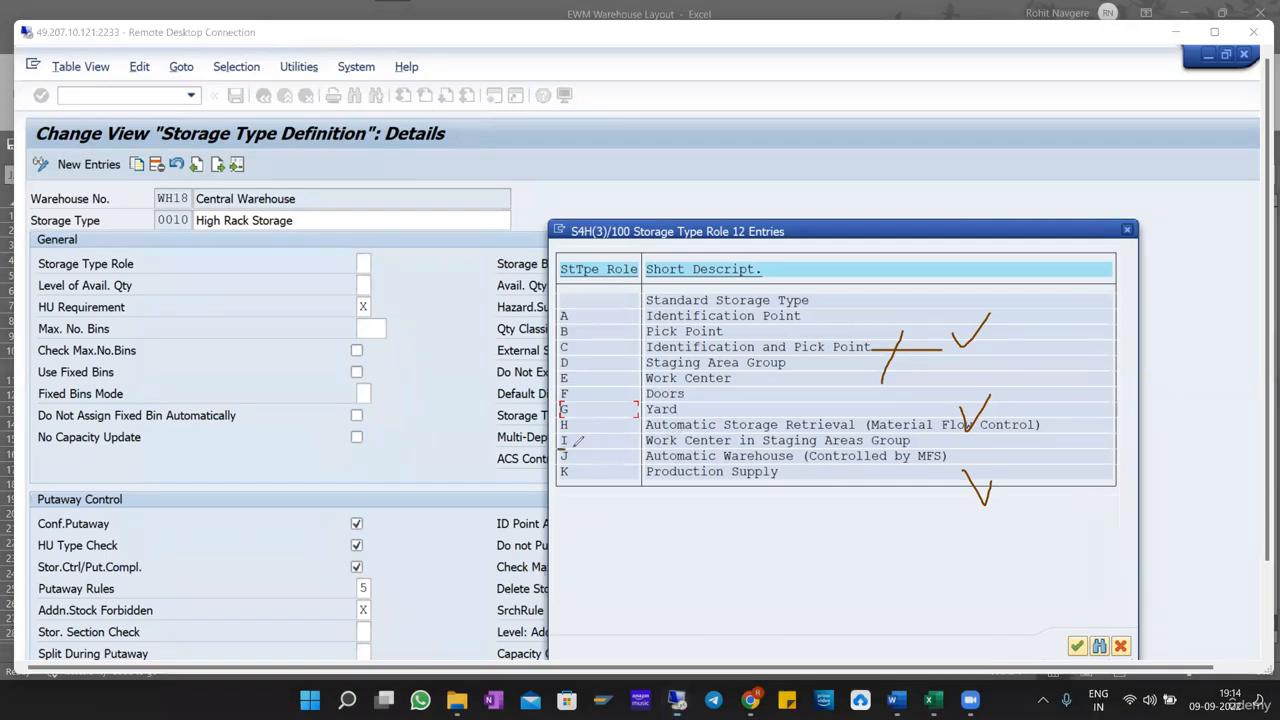
drag(564, 447, 588, 443)
drag(584, 466, 566, 461)
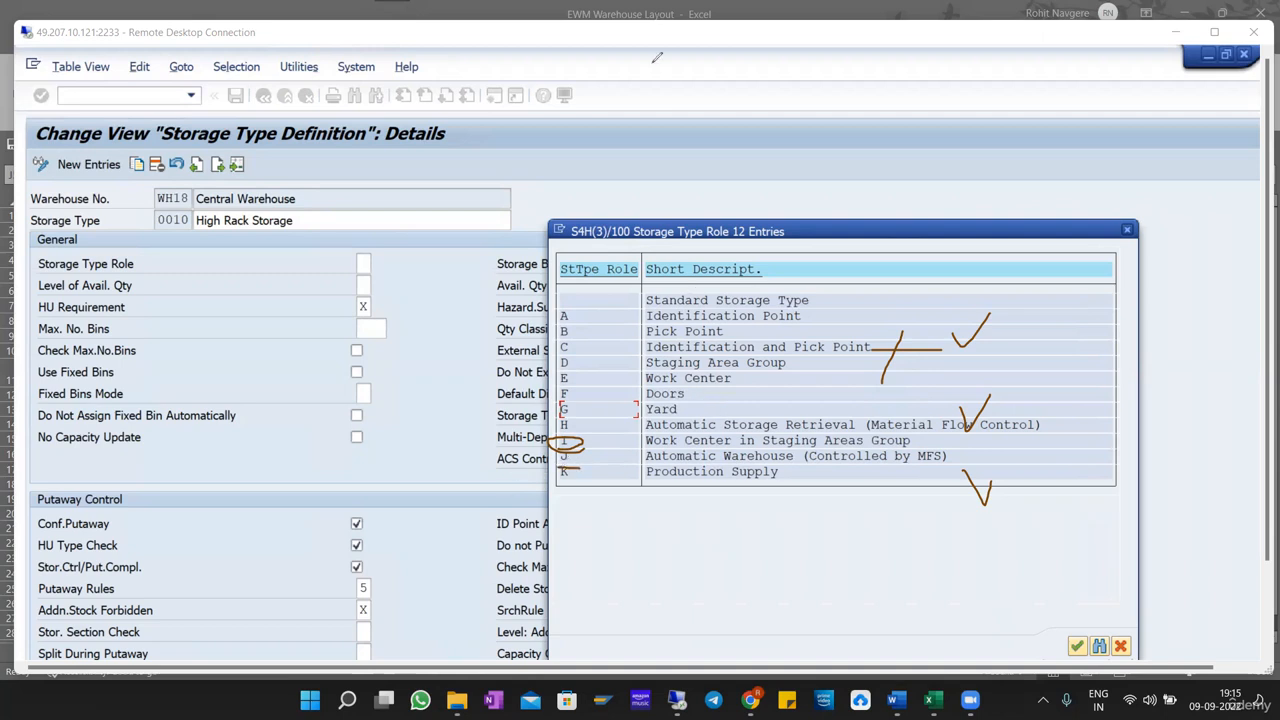
Undo the annotation marks drawn over the storage type role list.
key(ctrl+z)
key(ctrl+z)
key(ctrl+z)
key(ctrl+z)
key(ctrl+z)
key(ctrl+z)
key(ctrl+z)
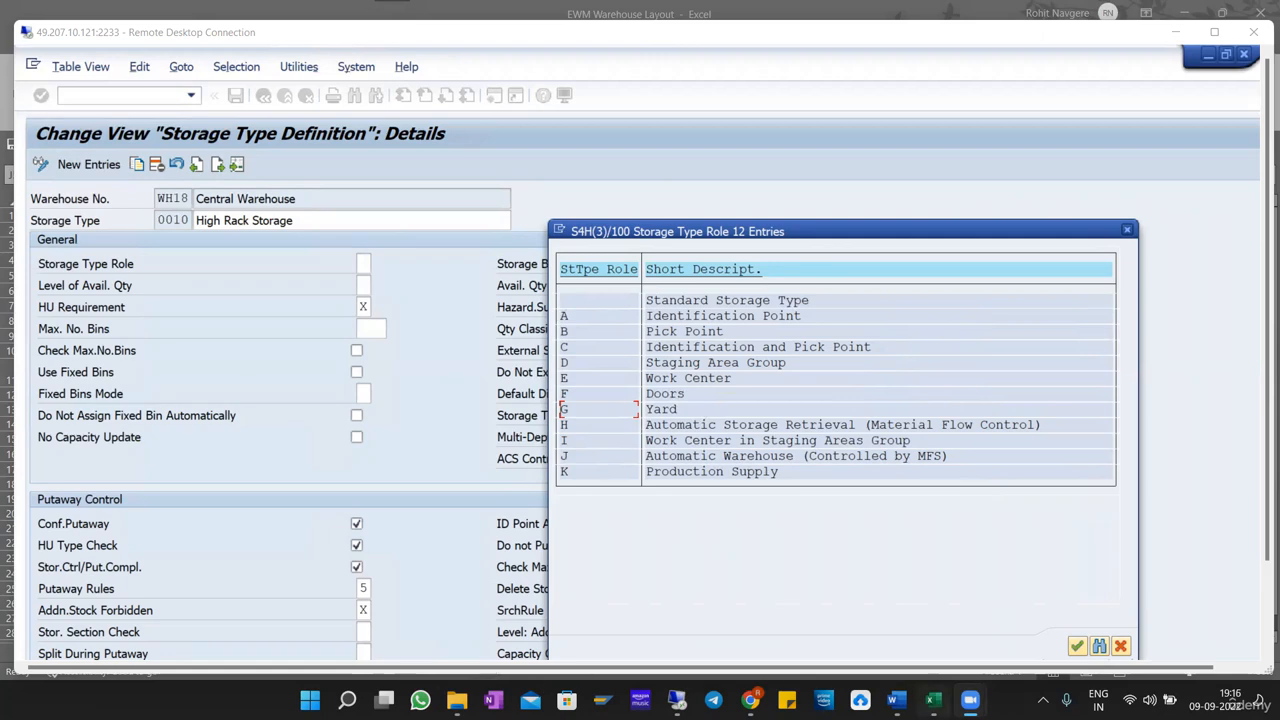
Switch to the Excel warehouse layout and highlight Door-1, GR-ZONE, WC01, High Rack Storage Type, WC02 and Door-2 in sequence.
click(931, 700)
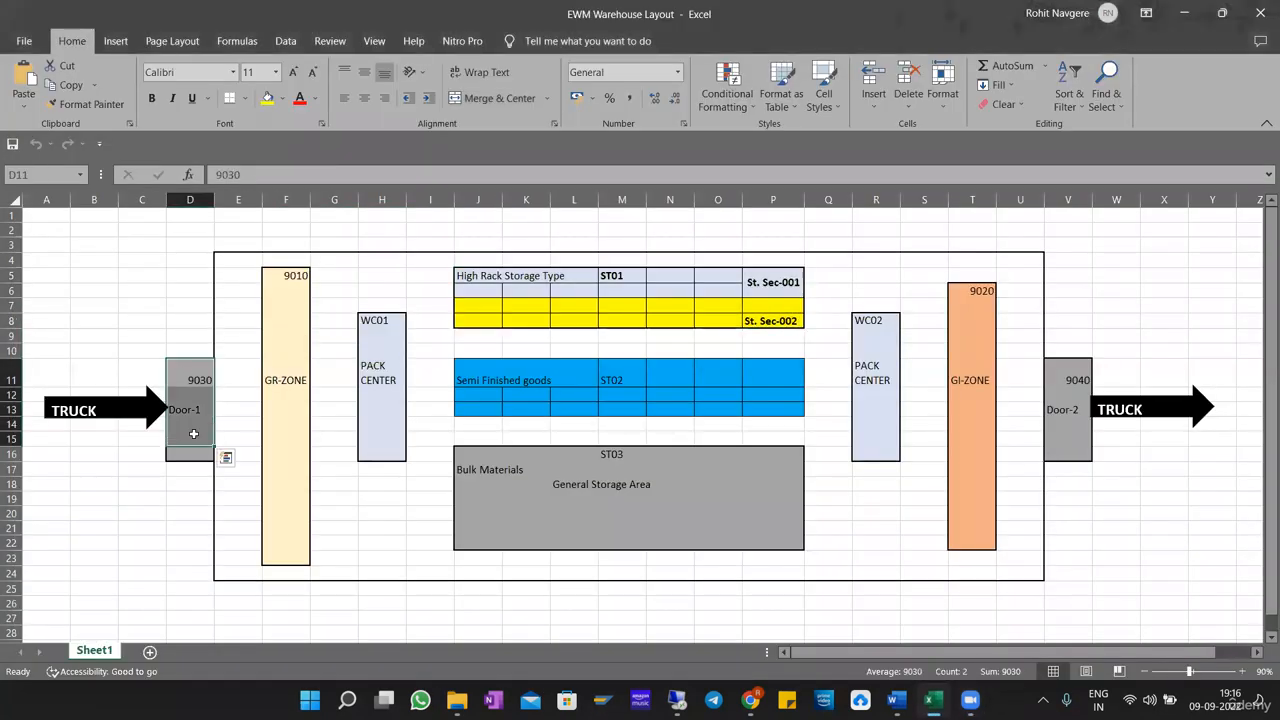
drag(286, 259, 286, 528)
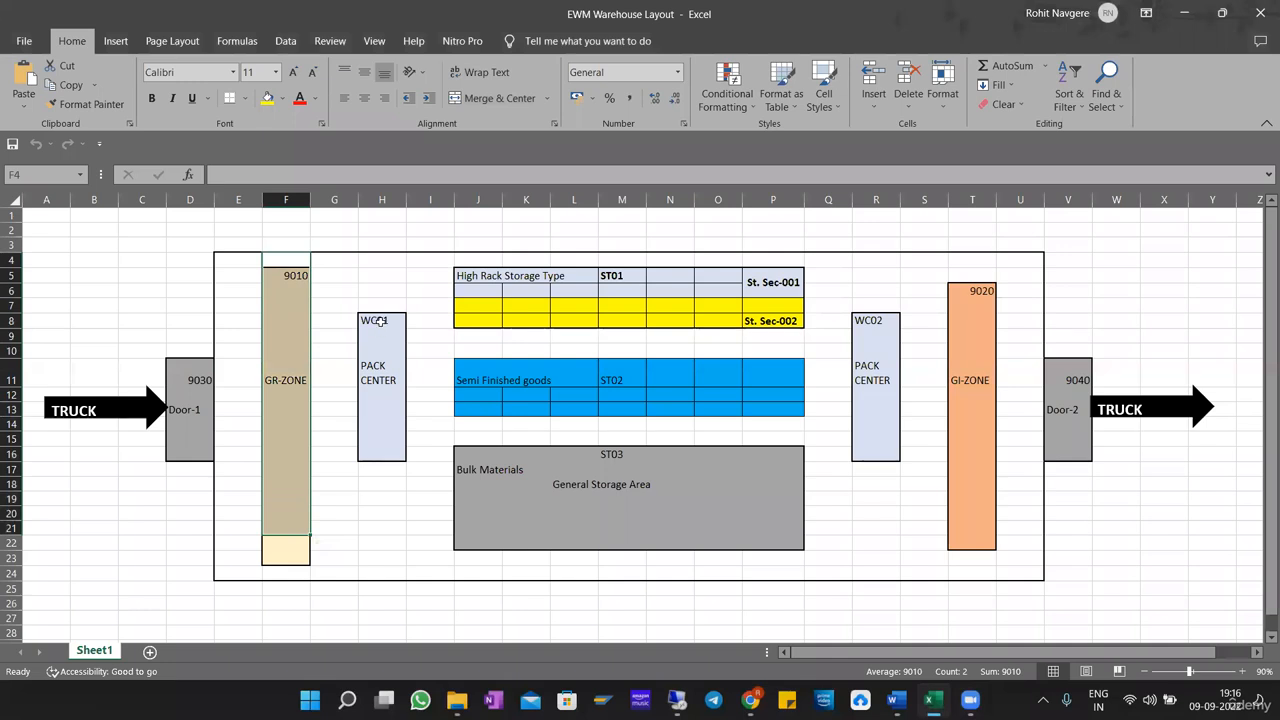
drag(381, 332, 381, 455)
drag(480, 276, 780, 321)
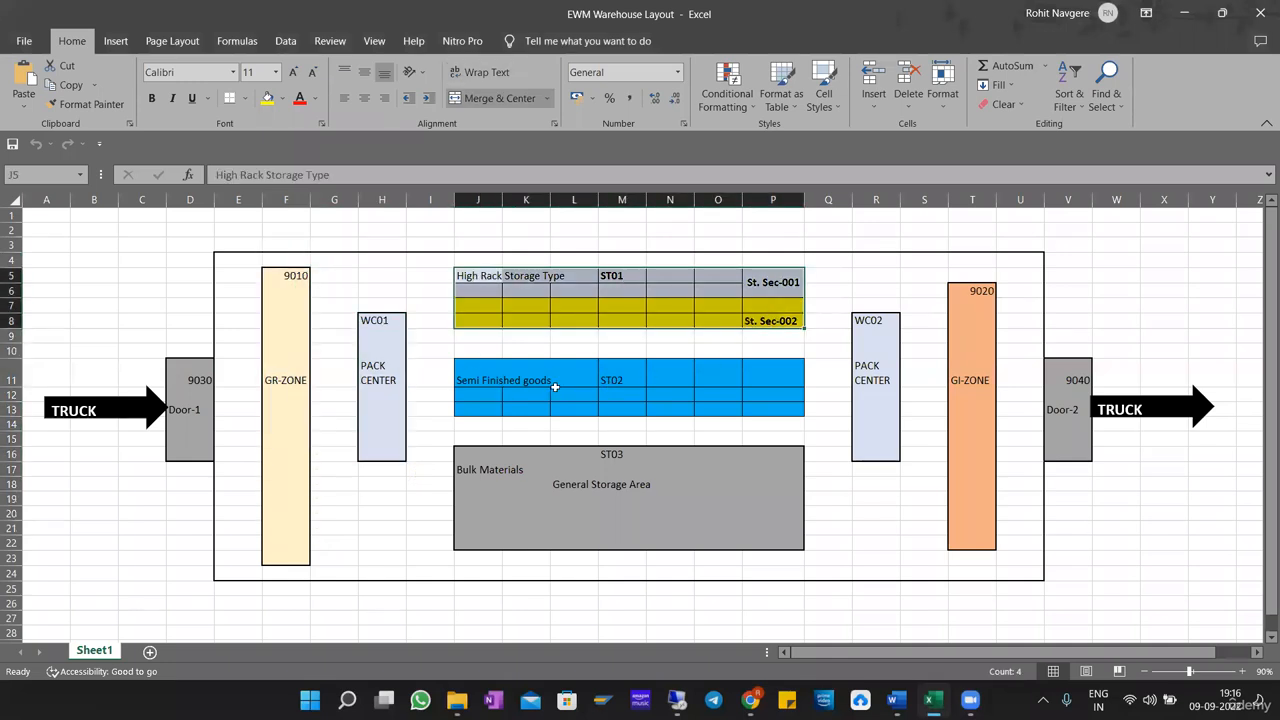
drag(877, 322, 877, 456)
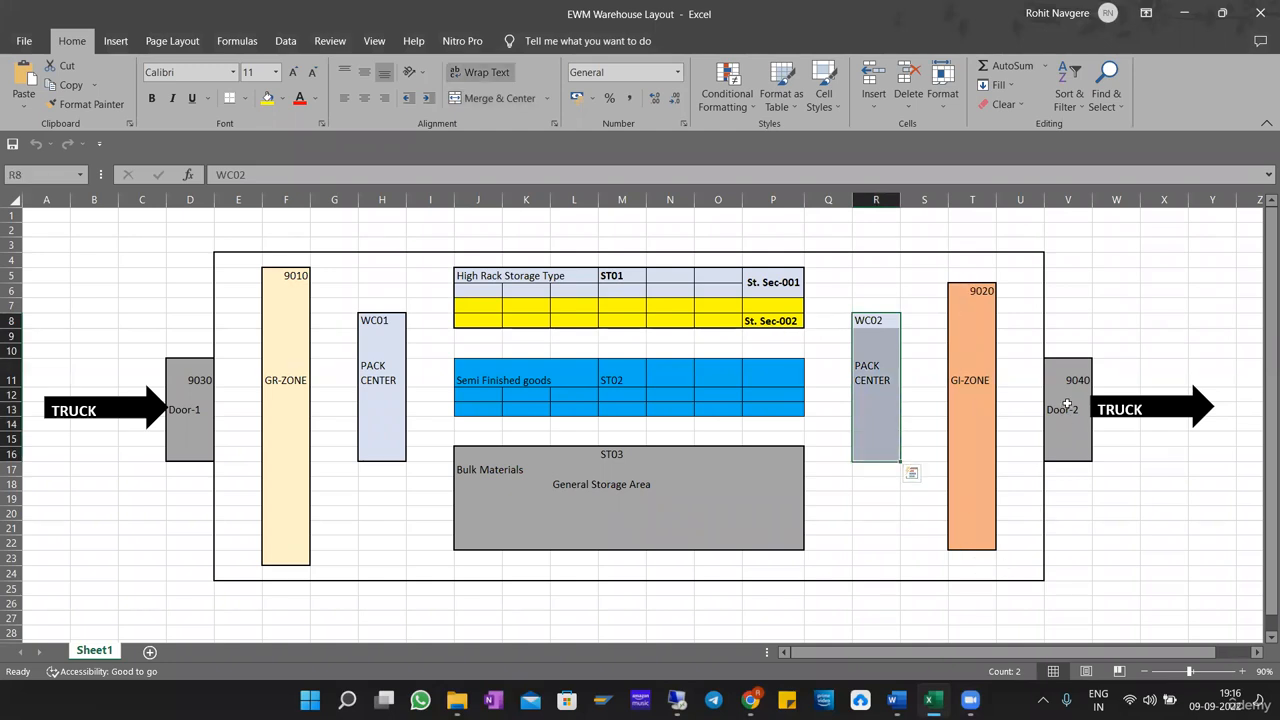
drag(1072, 372, 1068, 455)
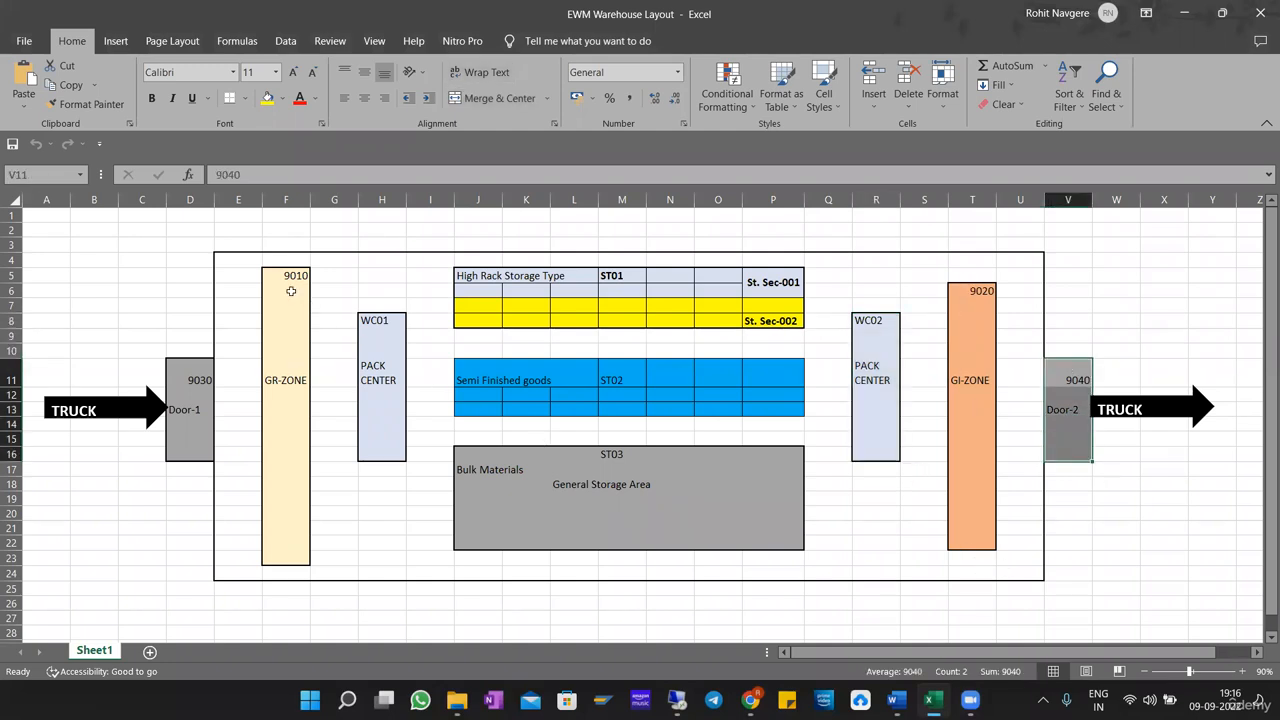
Switch to the SAP remote session, highlight role codes A to K, and move the role list dialog up over the definition details.
key(alt+Tab)
click(678, 700)
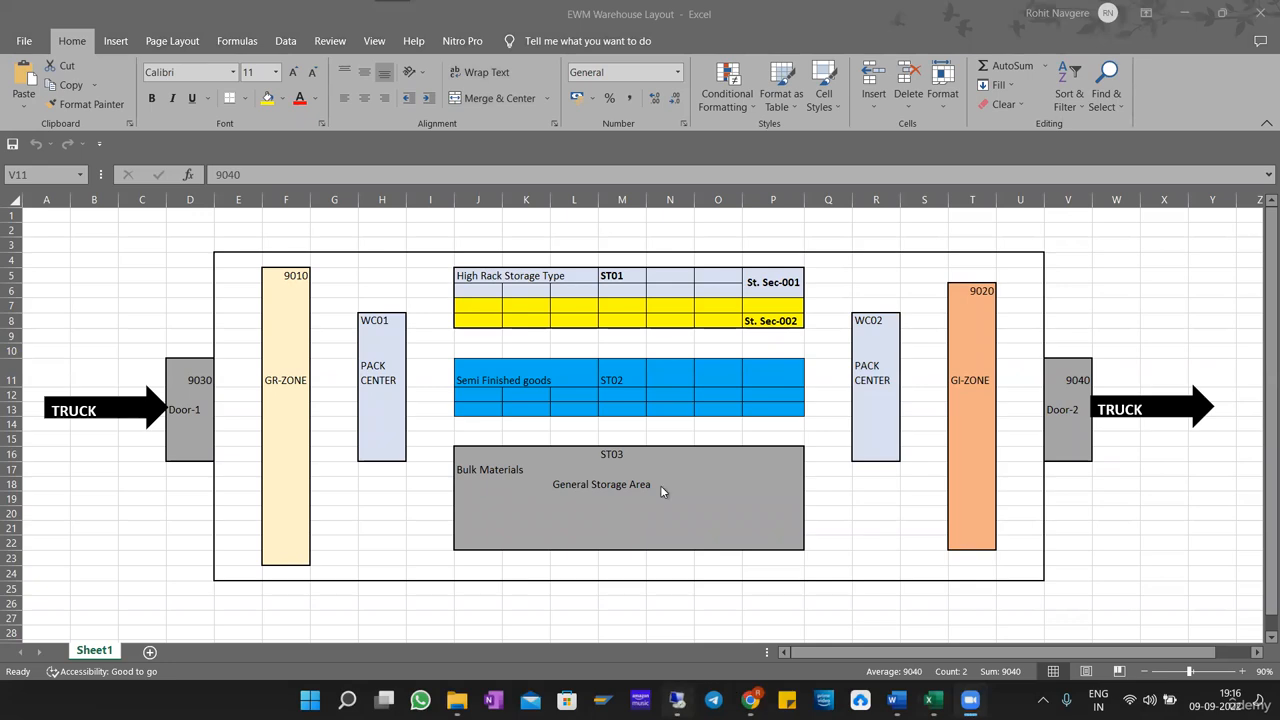
drag(560, 314, 578, 486)
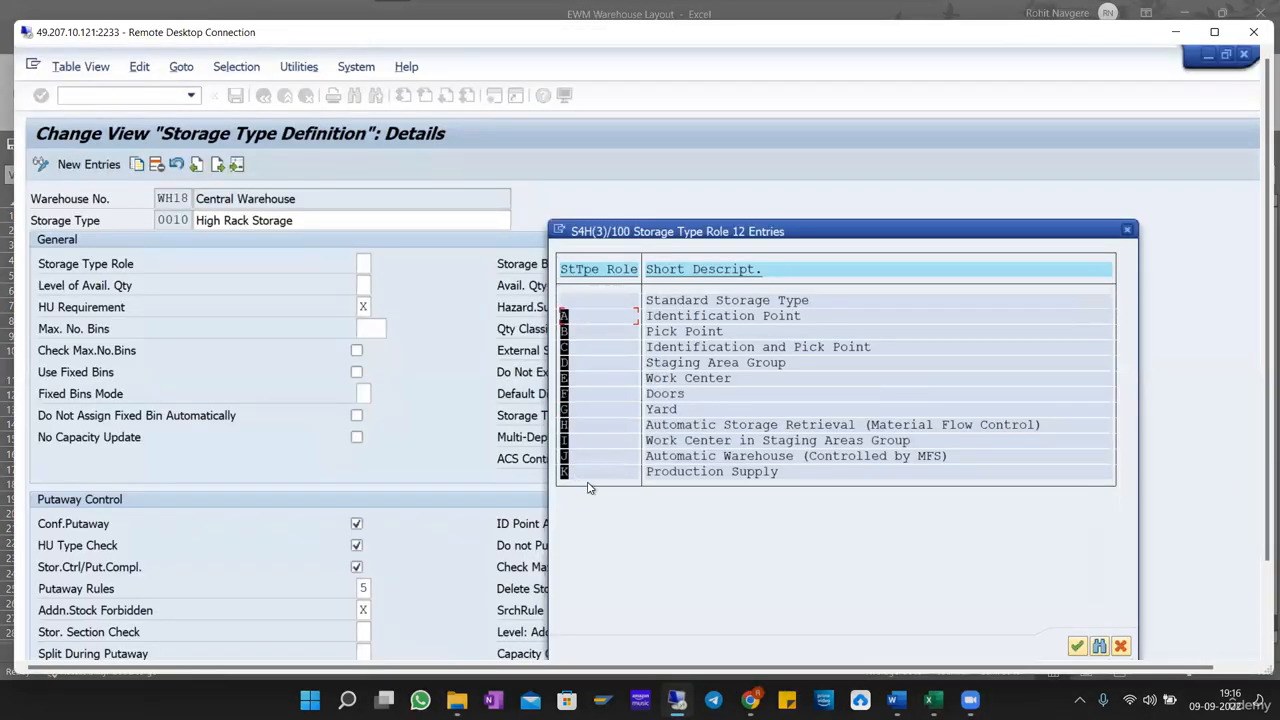
key(ctrl+c)
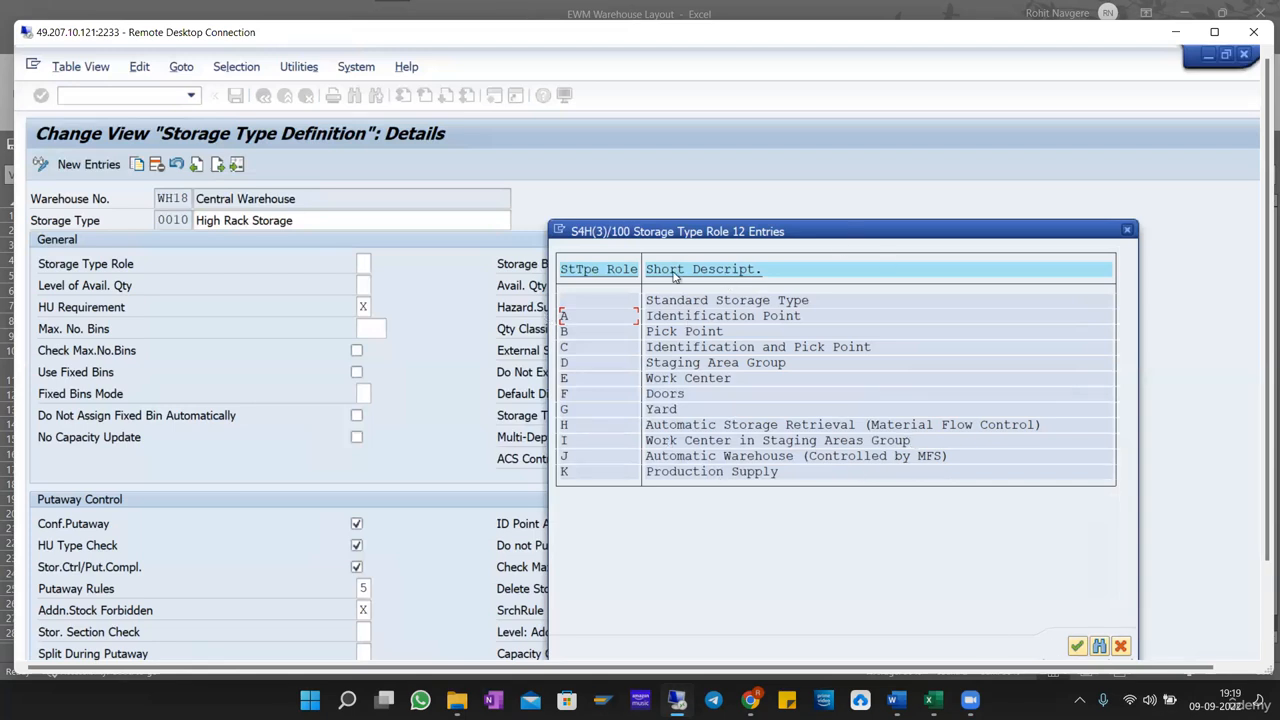
drag(851, 232, 705, 146)
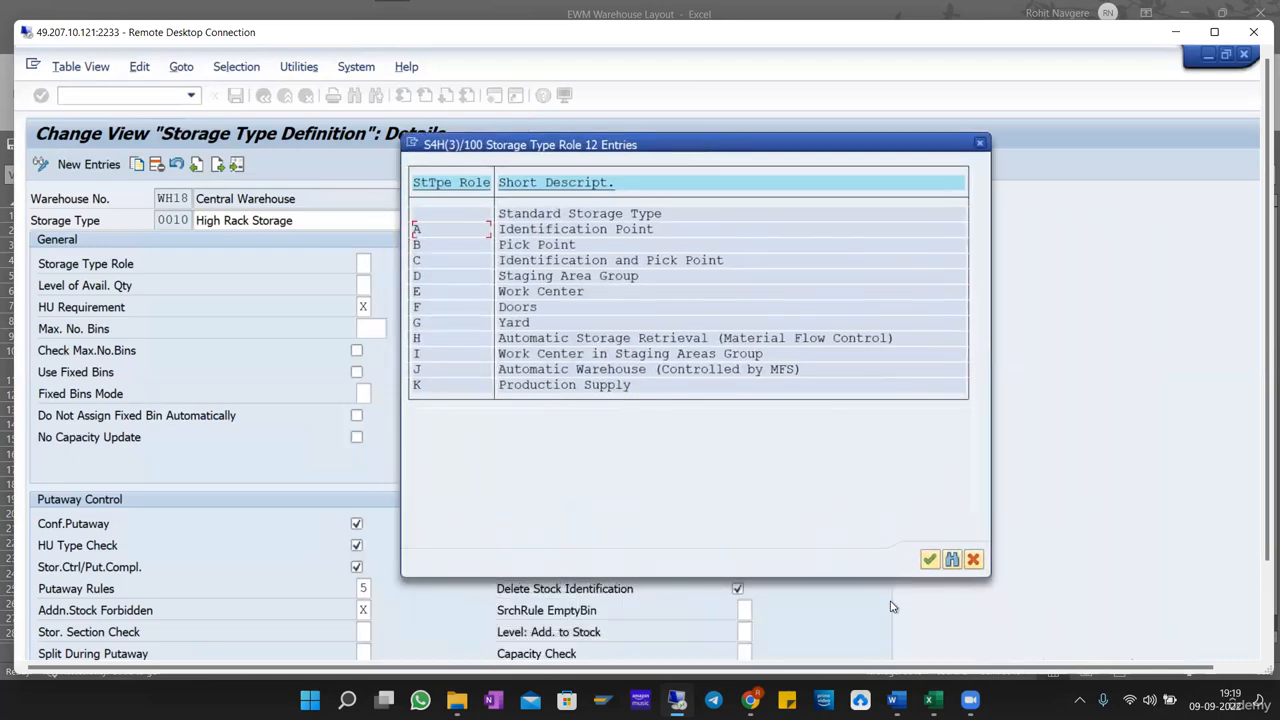
Switch to the Excel warehouse layout and add a border around cell S10 between the WC02 pack center and GI-ZONE.
click(930, 700)
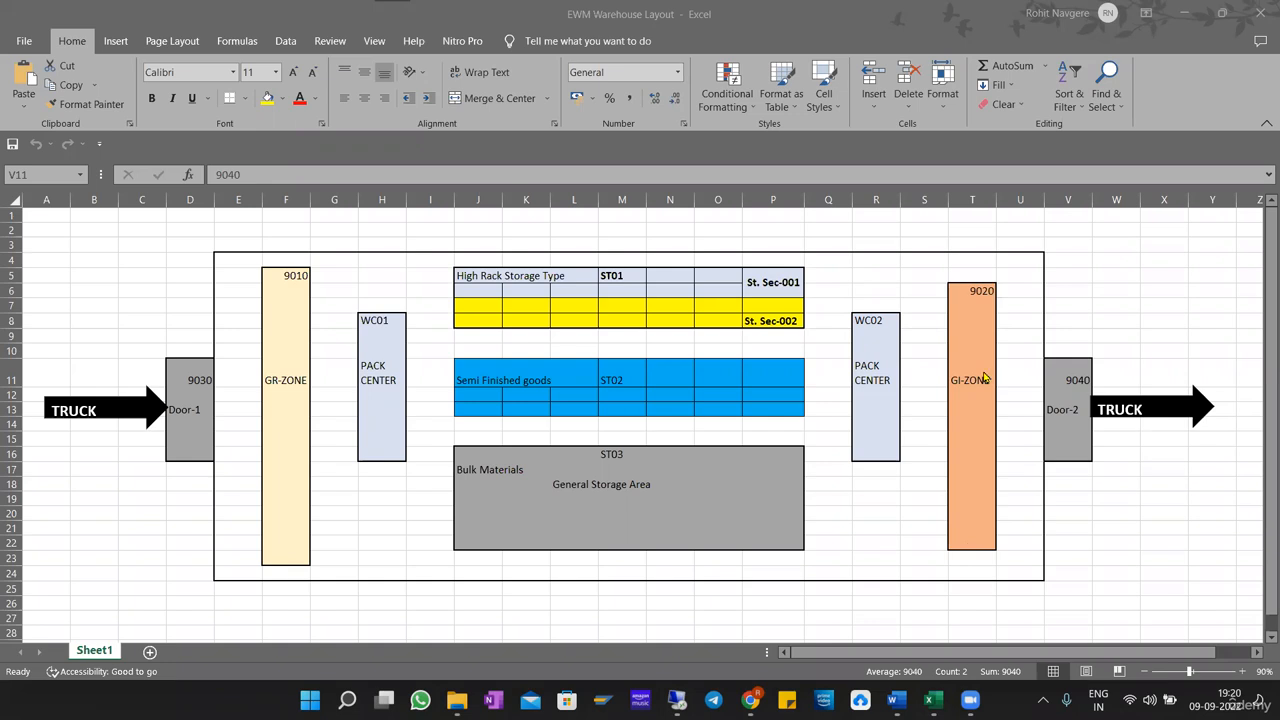
click(920, 519)
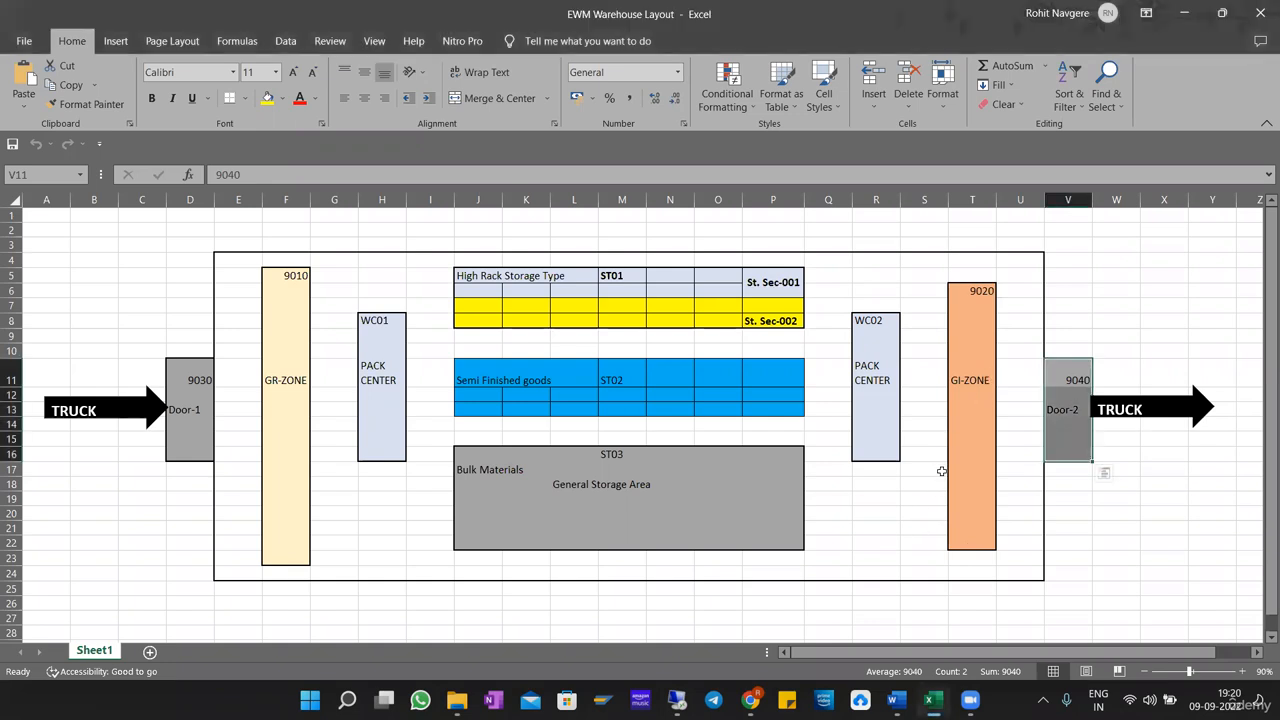
click(920, 362)
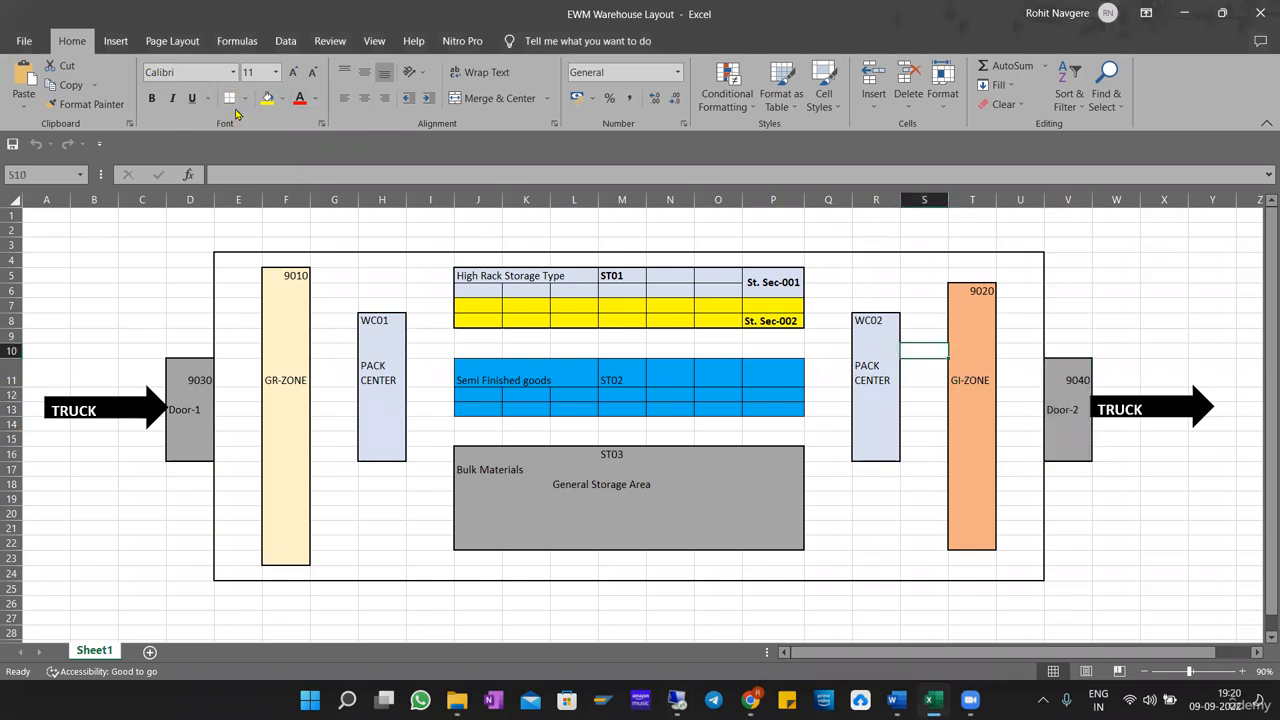
click(247, 101)
click(615, 343)
click(926, 376)
click(942, 530)
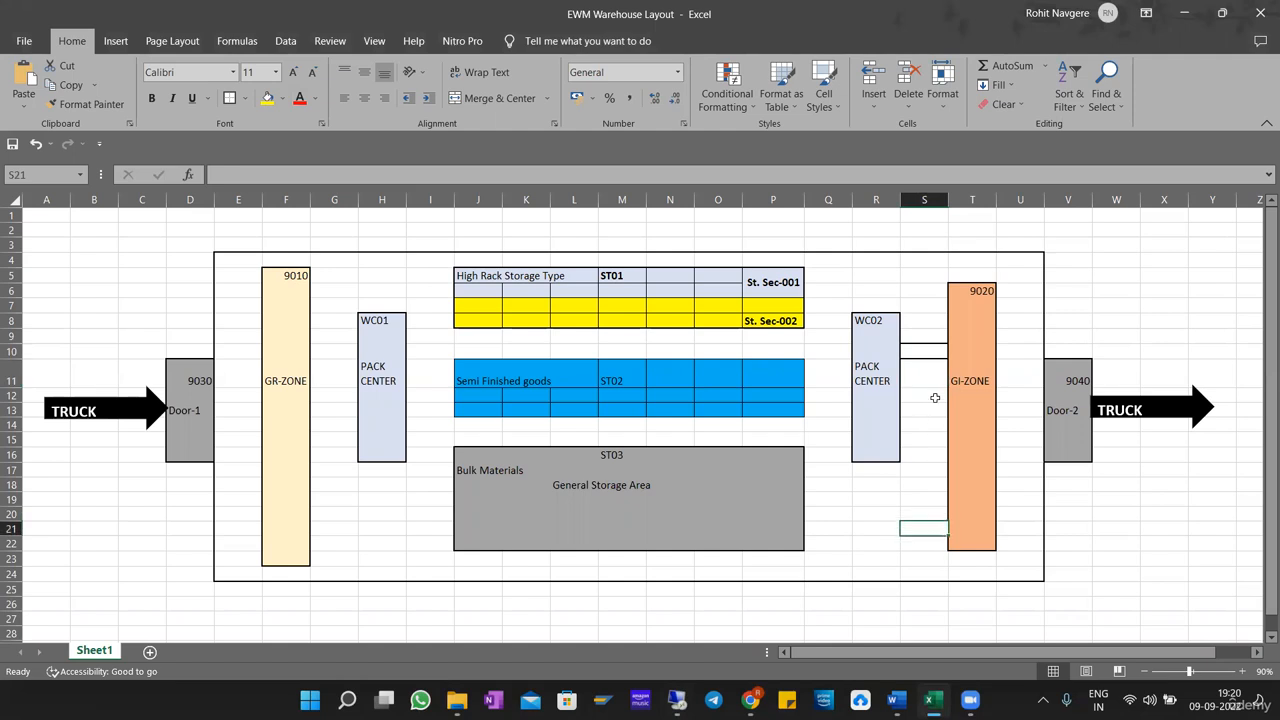
Label the bordered cell S10 as ID.
click(940, 362)
click(924, 352)
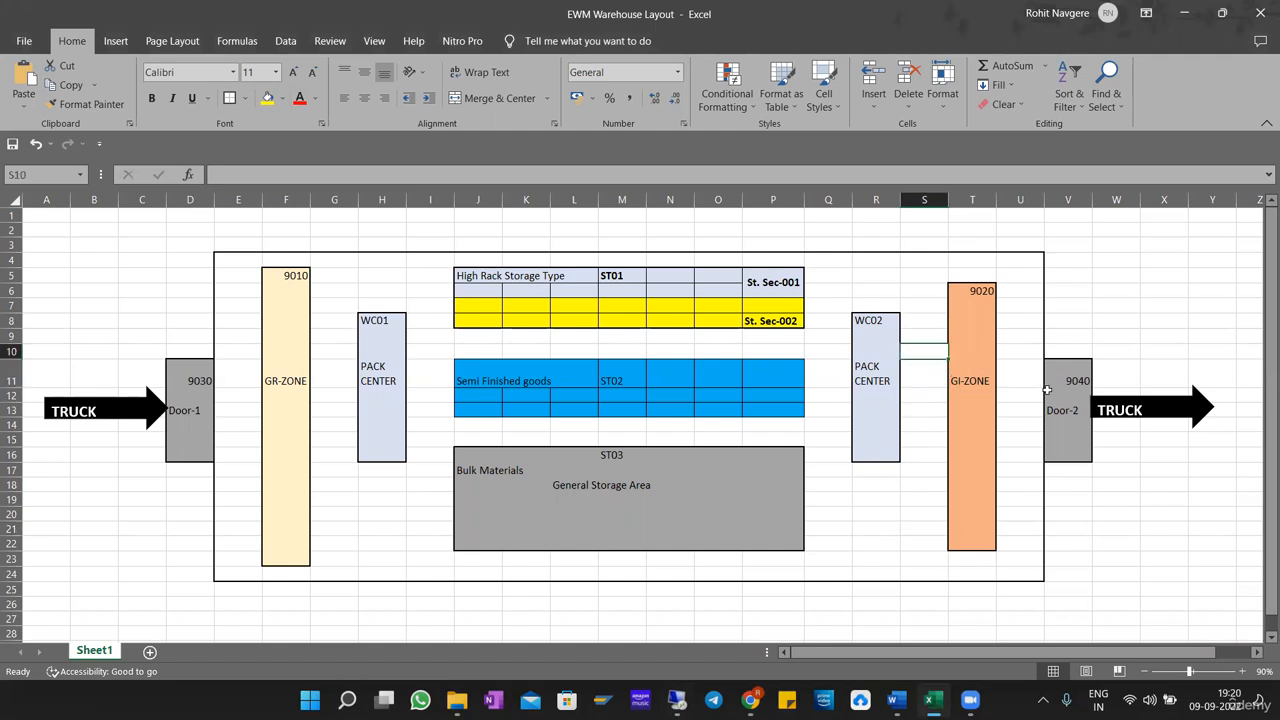
text(ID)
key(Return)
click(897, 586)
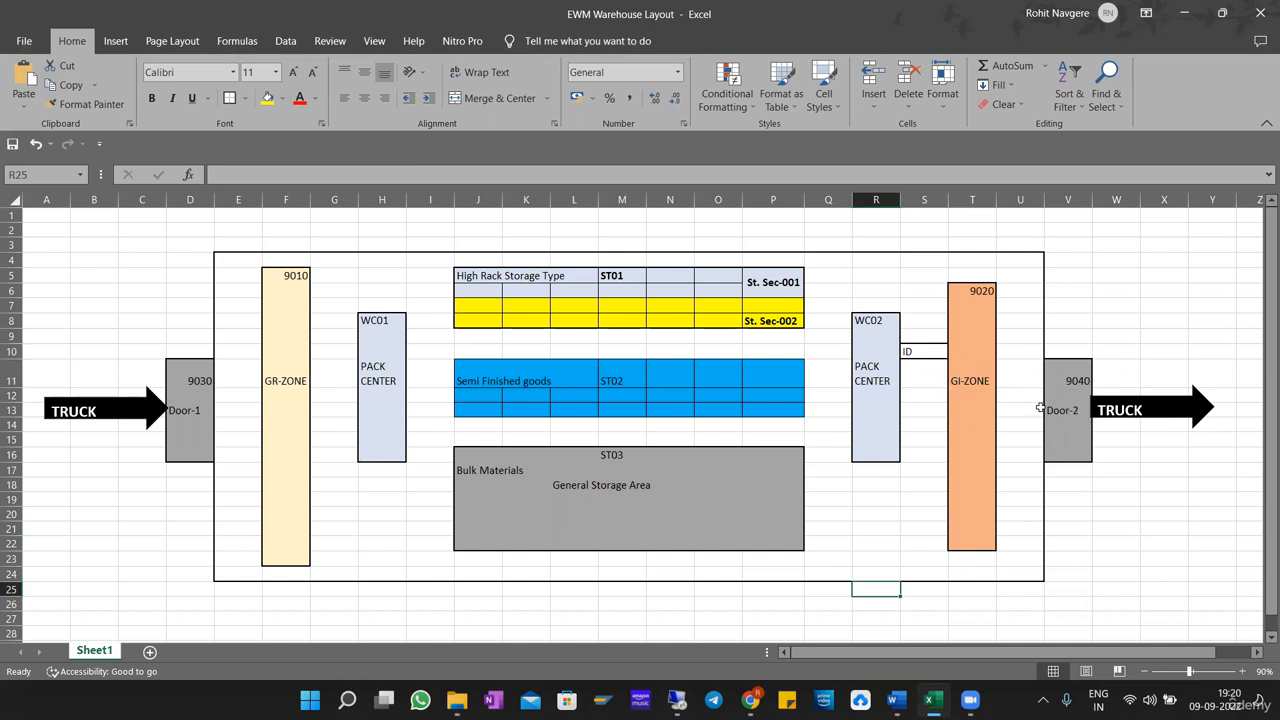
Point out the WC02 pack center, the ID cell S10 and GI-ZONE to trace the route through the identification point.
click(870, 385)
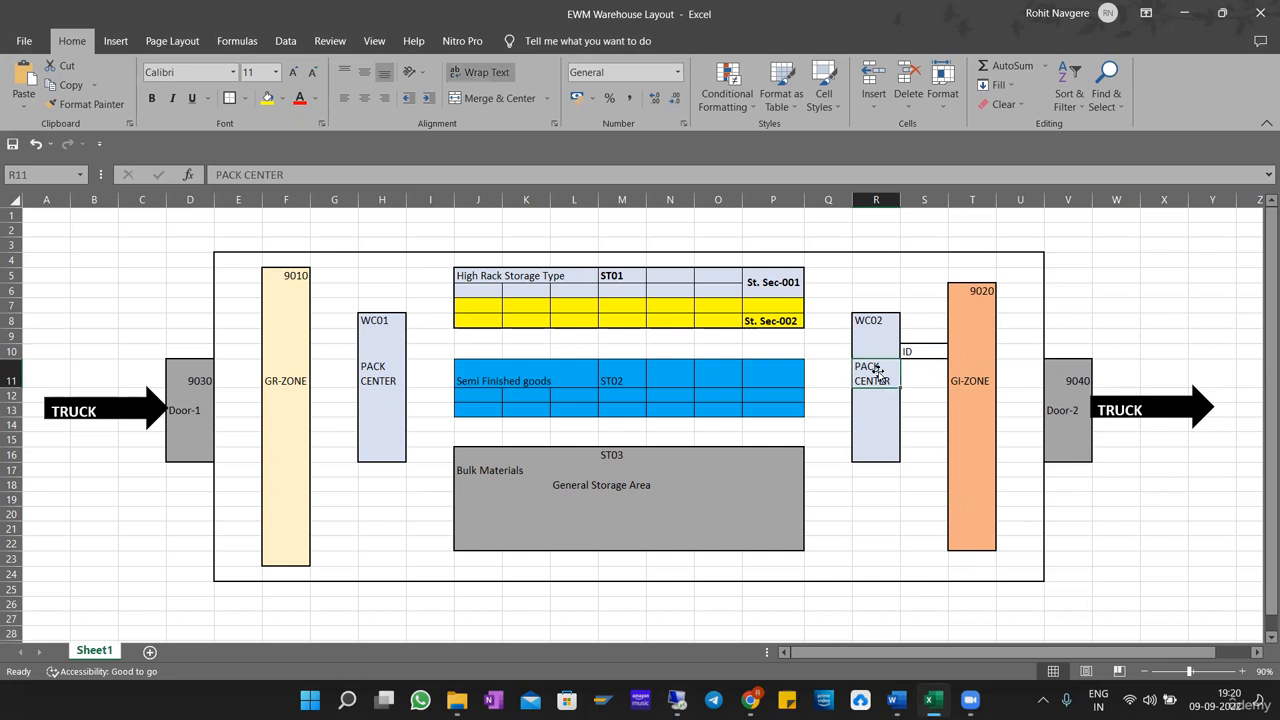
click(929, 352)
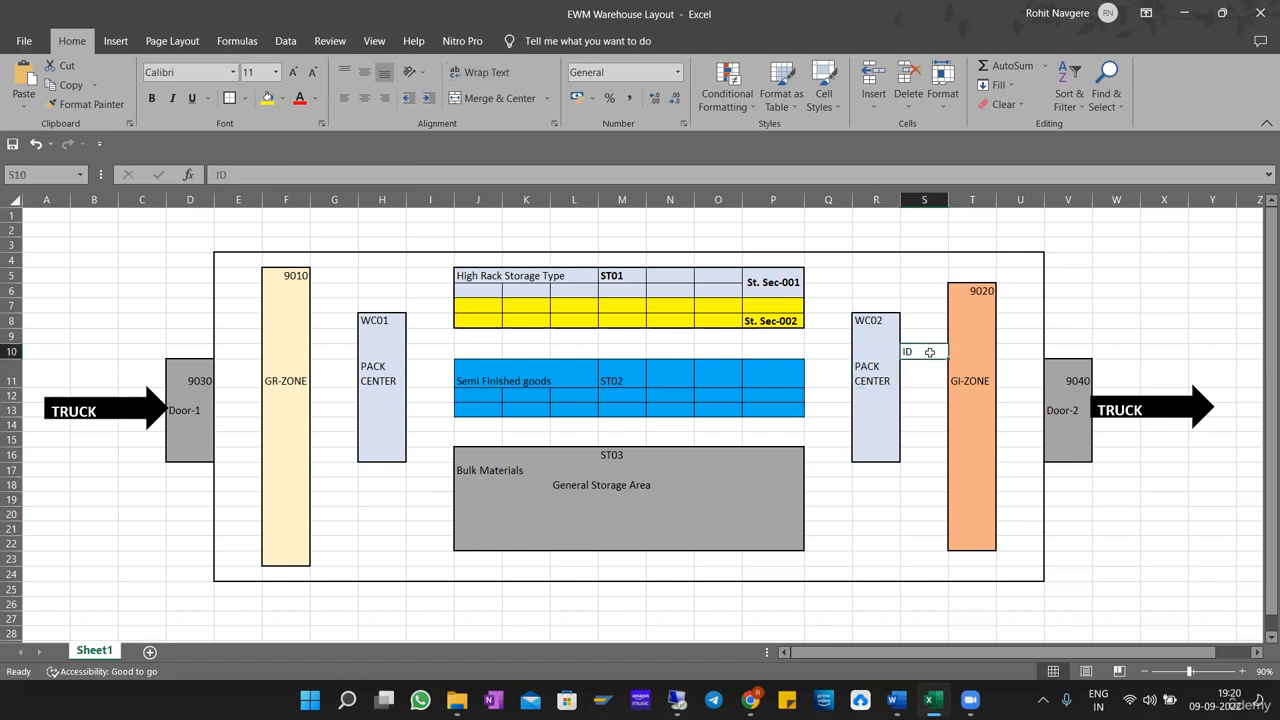
click(970, 386)
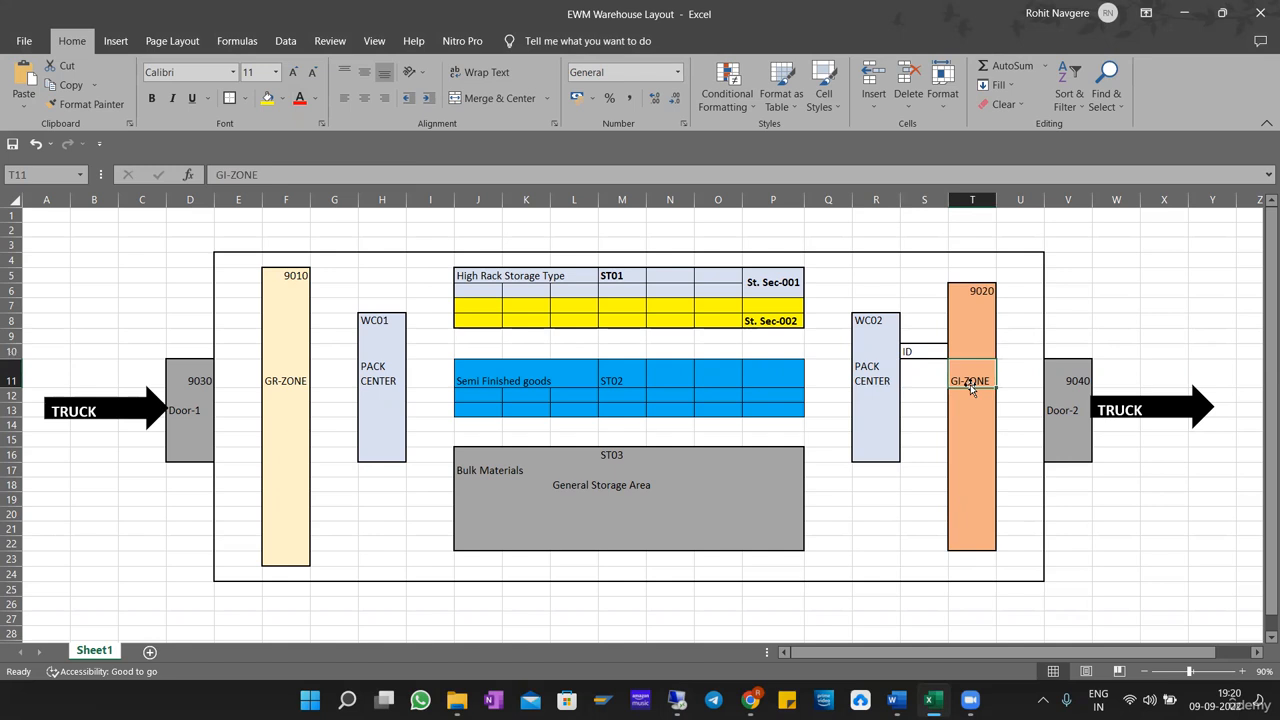
click(923, 352)
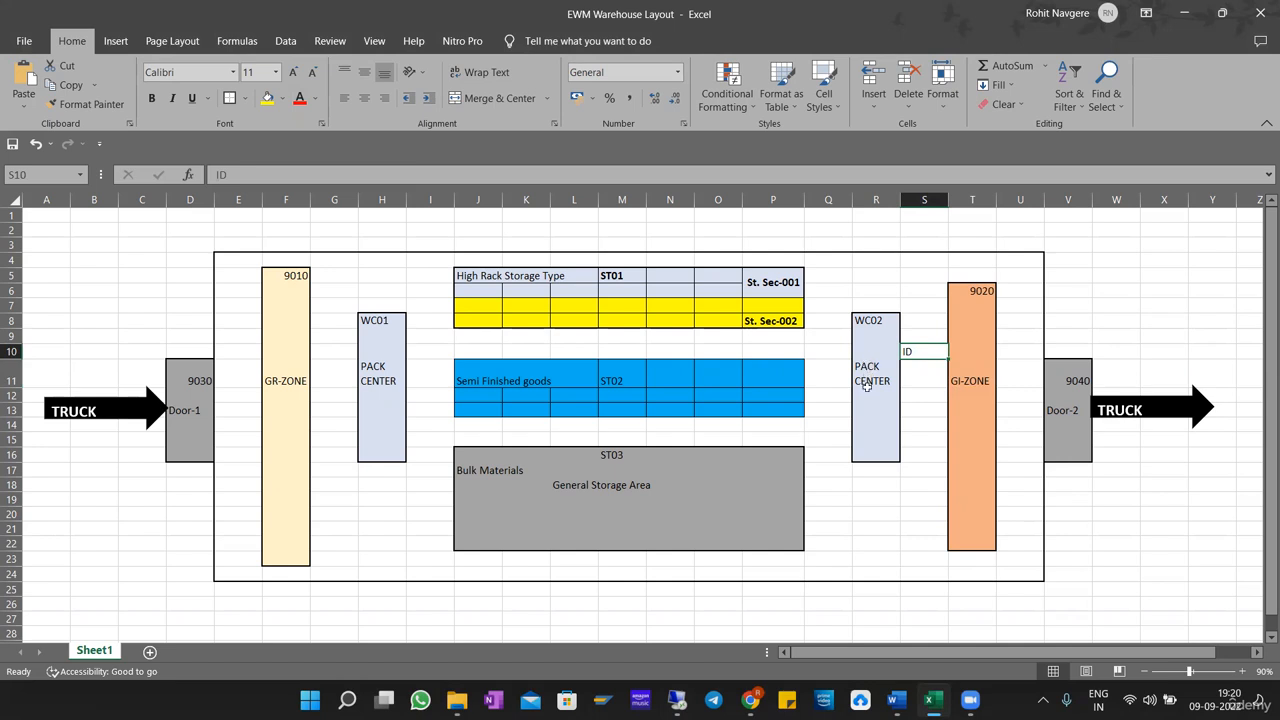
drag(866, 386, 867, 412)
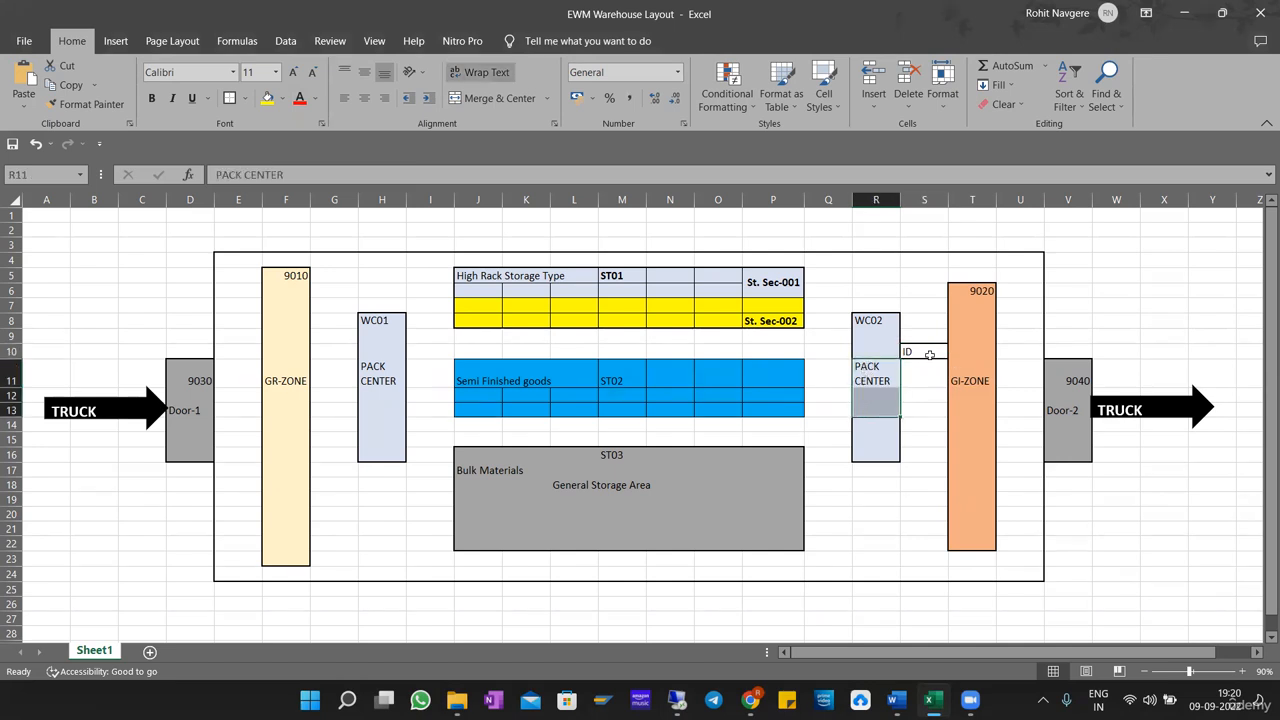
click(975, 395)
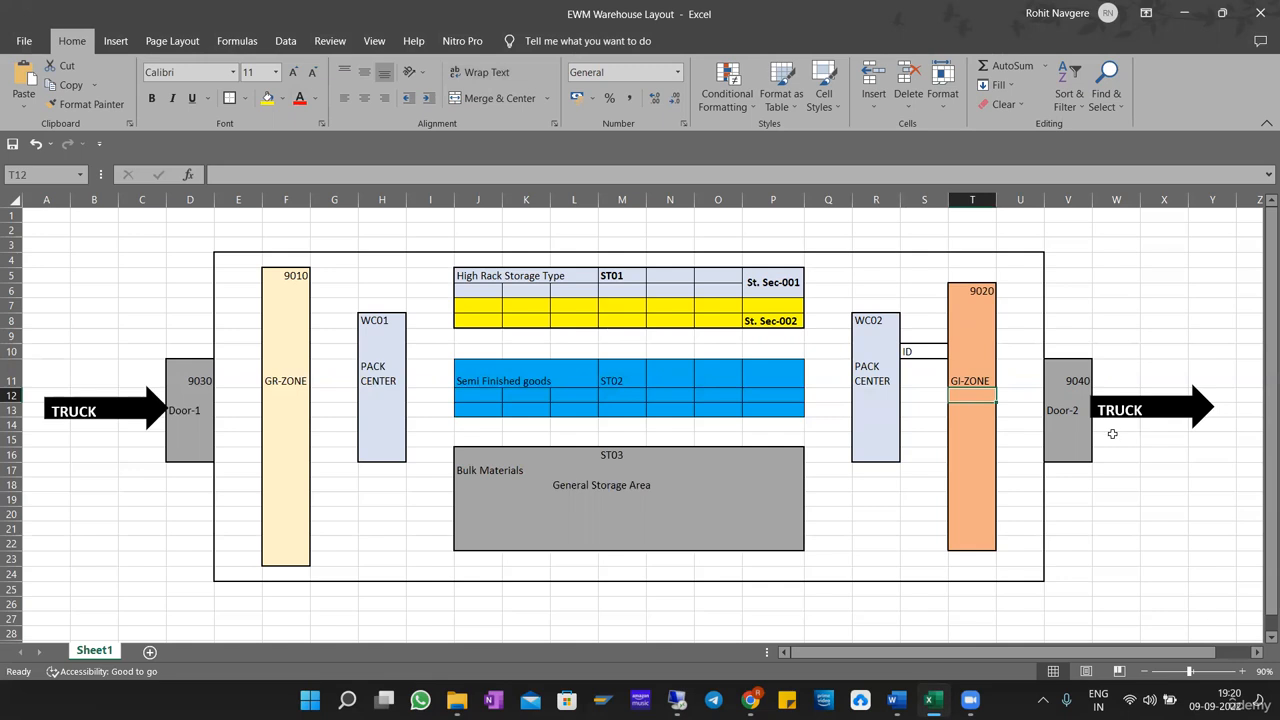
click(1120, 334)
click(925, 349)
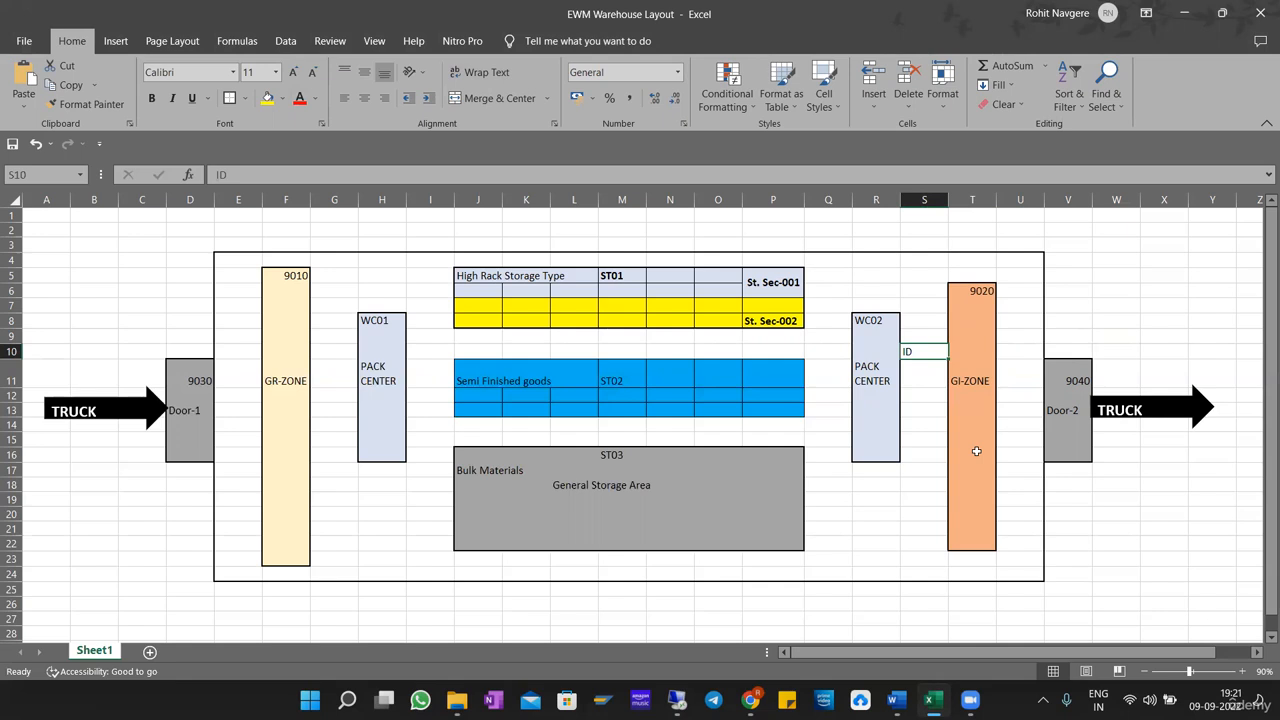
Compare the SAP role list with the warehouse layout and point out the ID cell S10, the WC02 pack center and GI-ZONE.
click(893, 482)
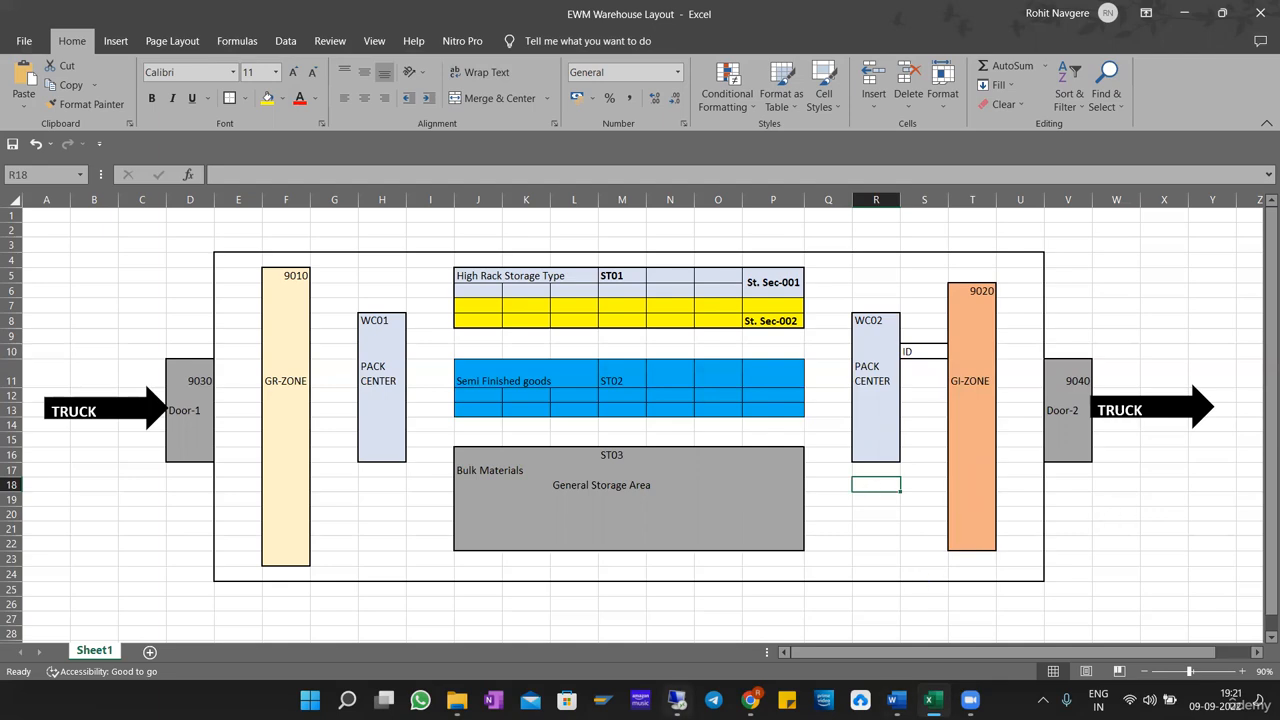
click(677, 699)
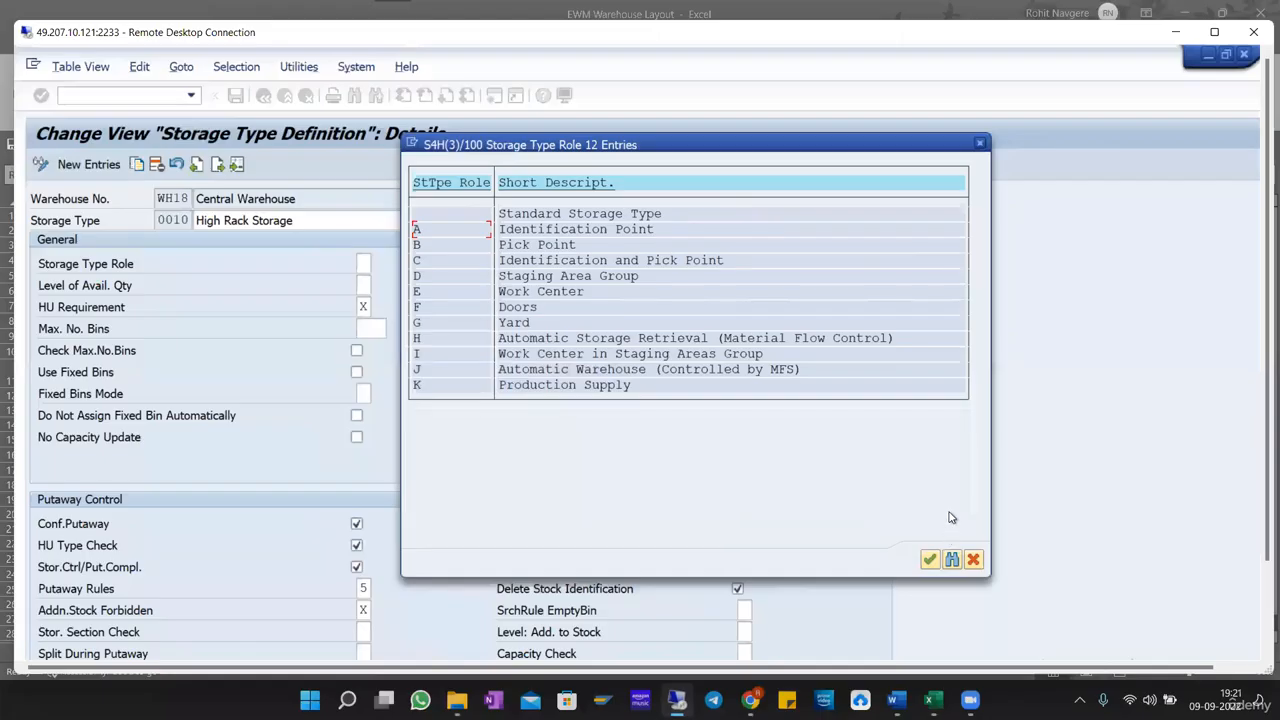
click(1176, 32)
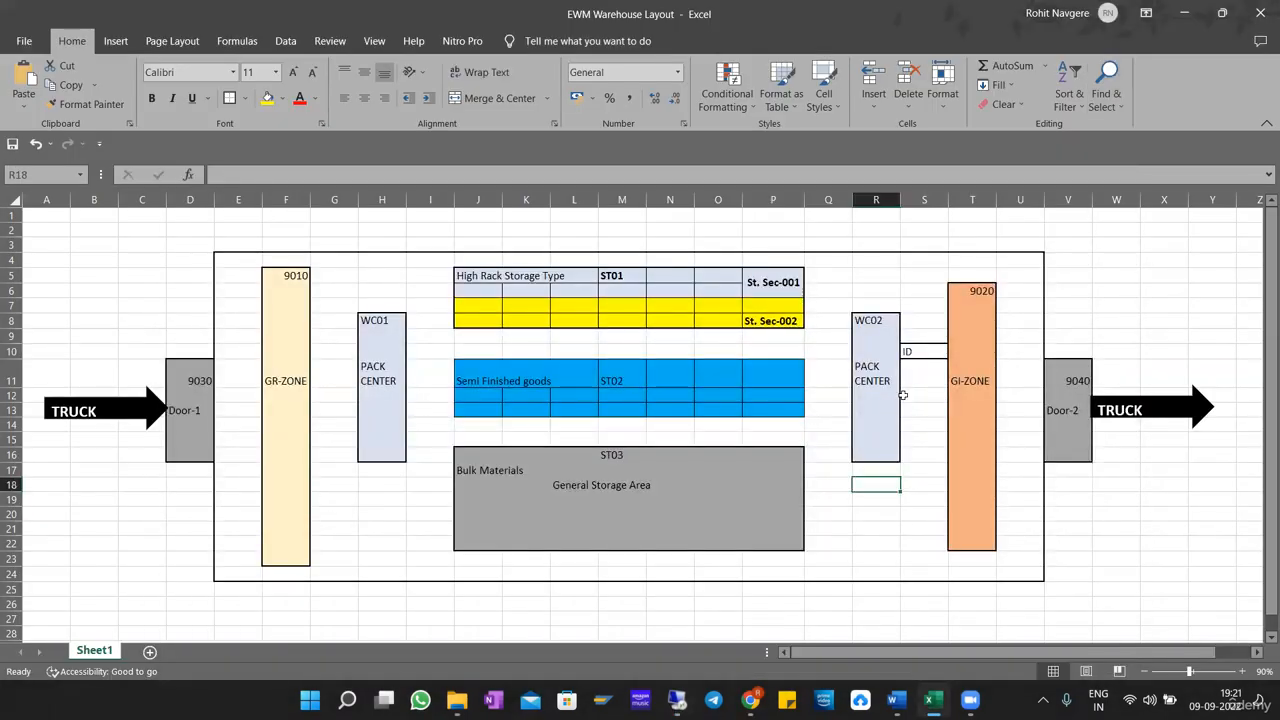
click(918, 352)
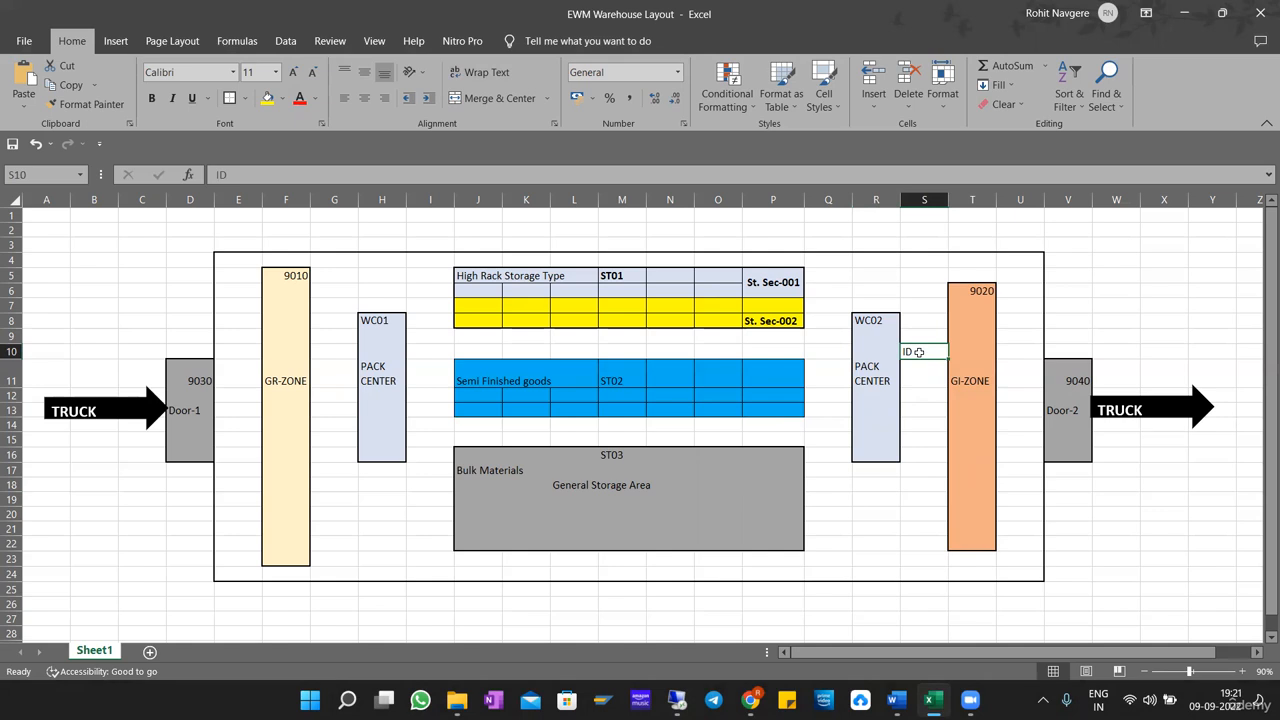
drag(872, 319, 887, 457)
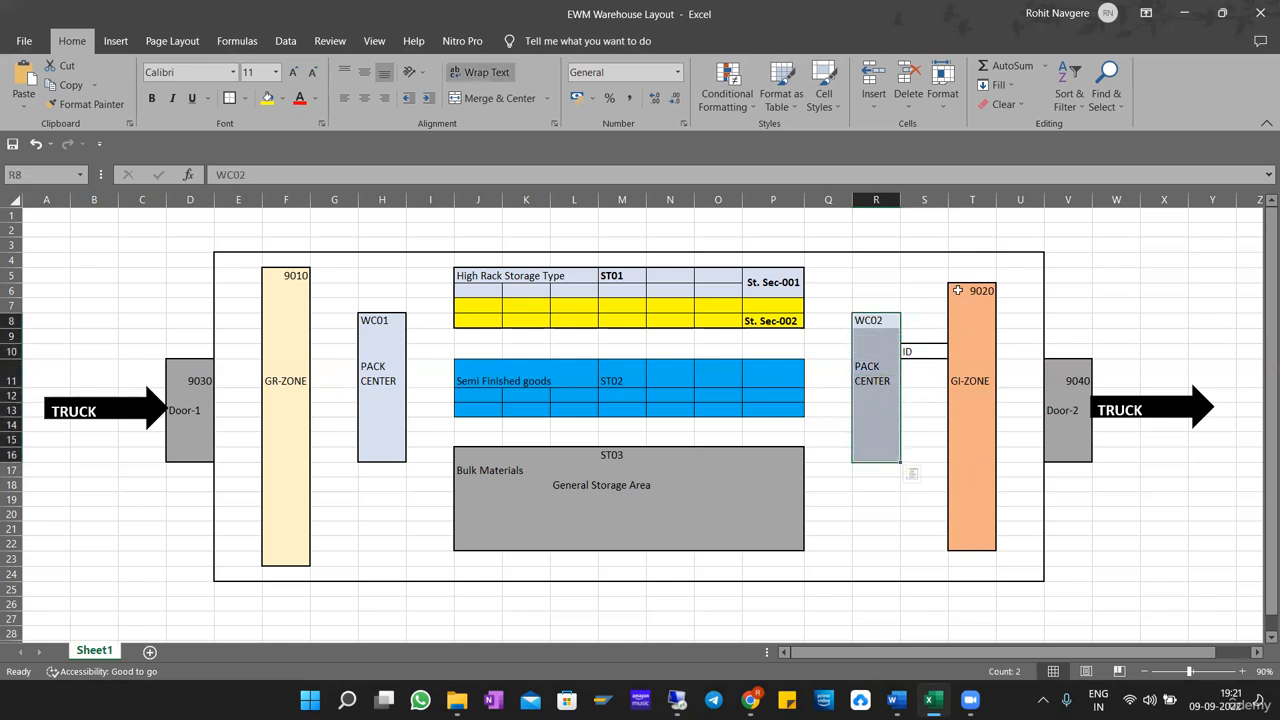
drag(957, 290, 960, 540)
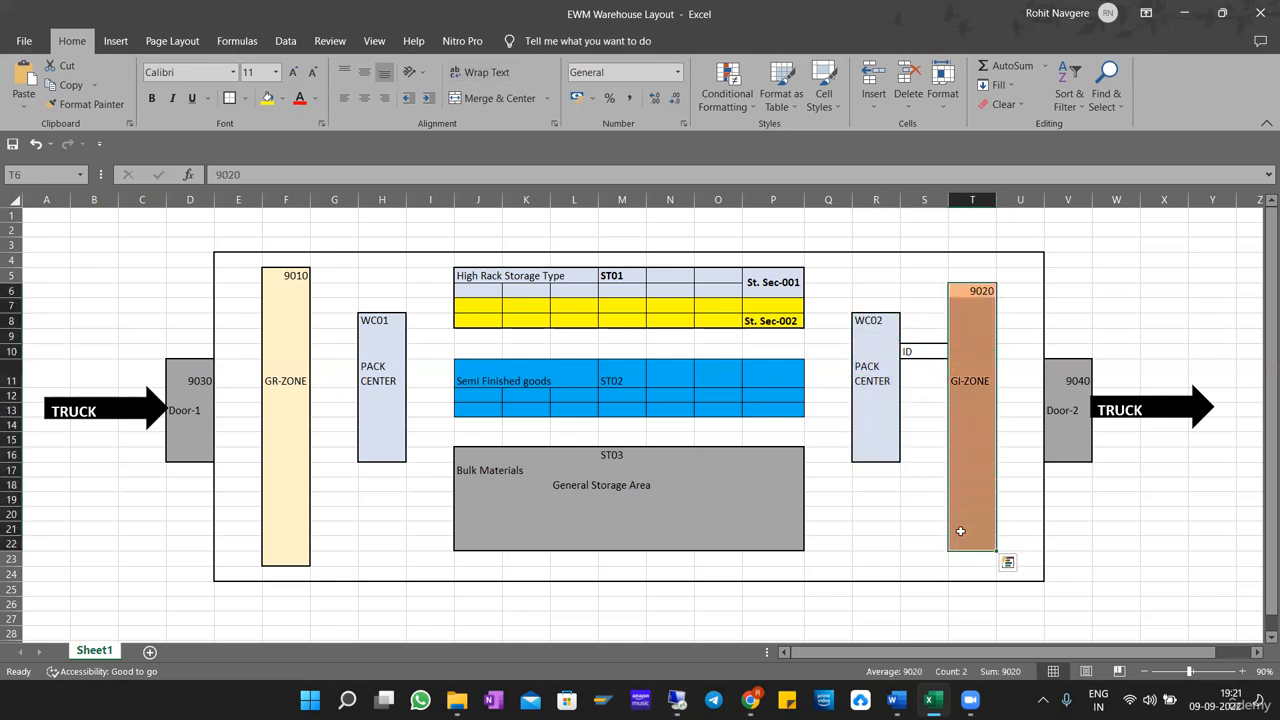
Remove the border from the ID cell S10 in the warehouse layout.
click(924, 351)
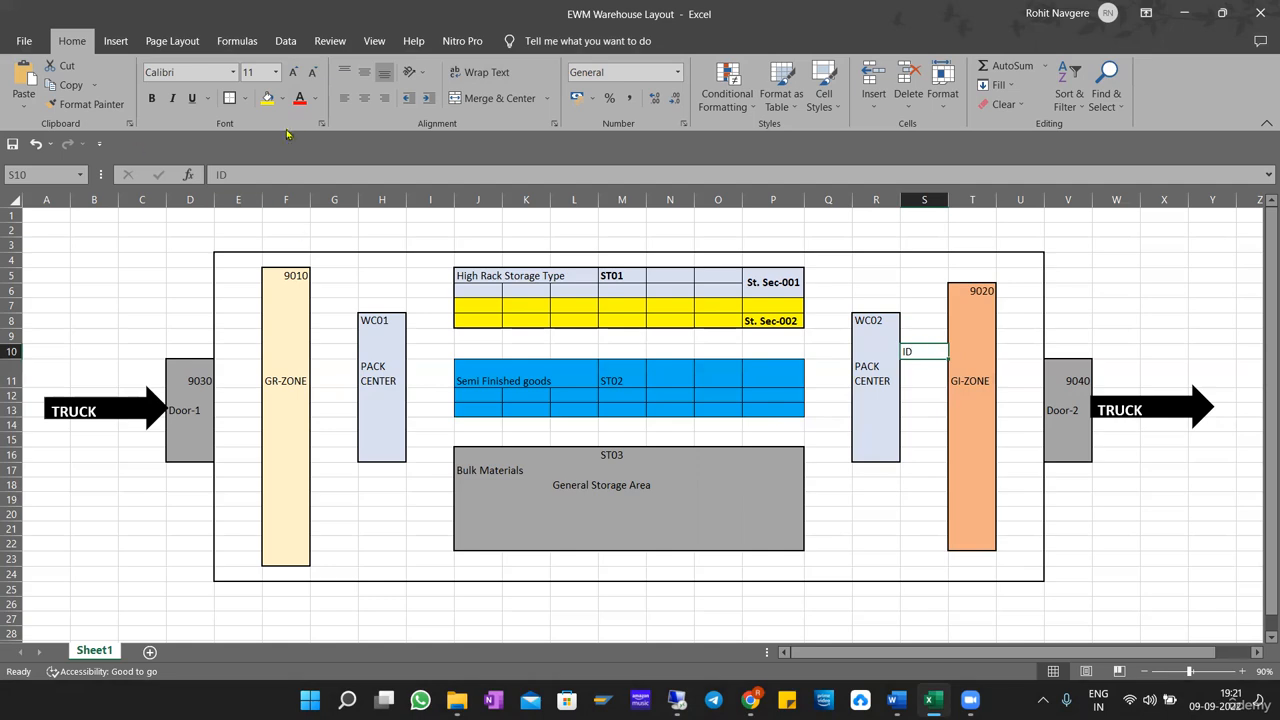
click(245, 98)
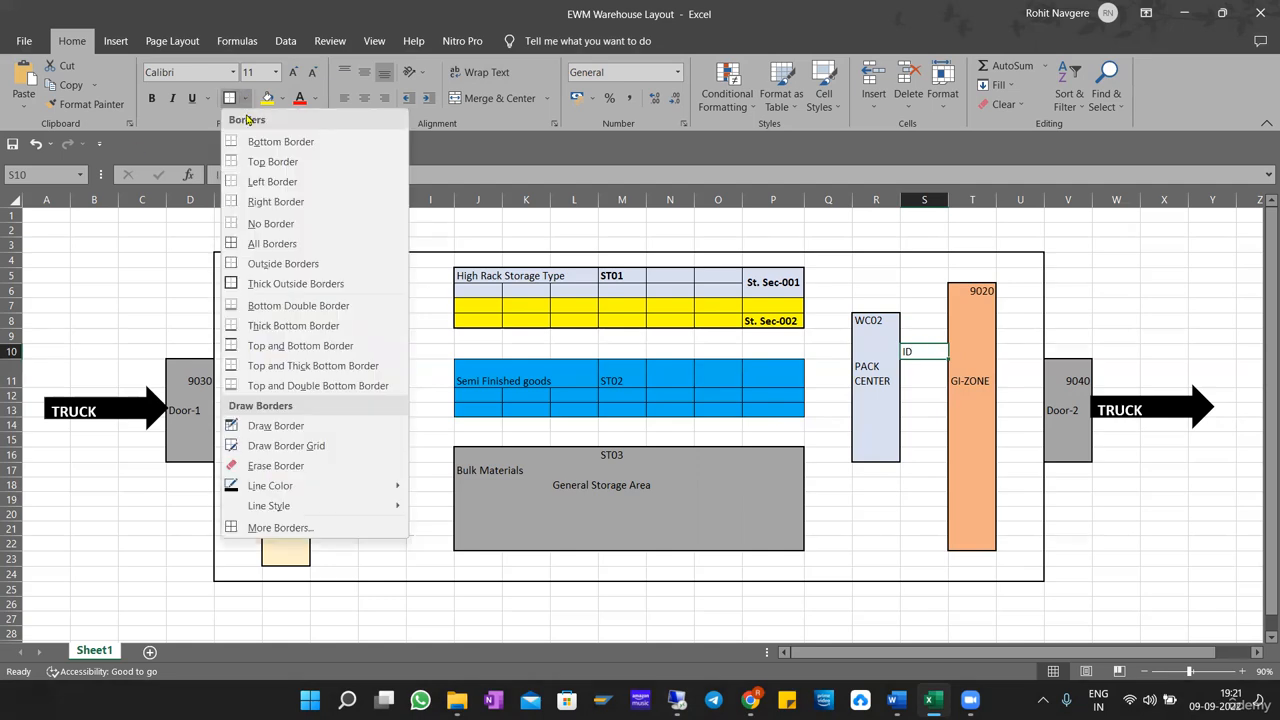
click(304, 225)
click(478, 529)
Switch to the SAP remote session, dismiss the storage type role list without choosing, and display the Storage Behavior options.
click(677, 700)
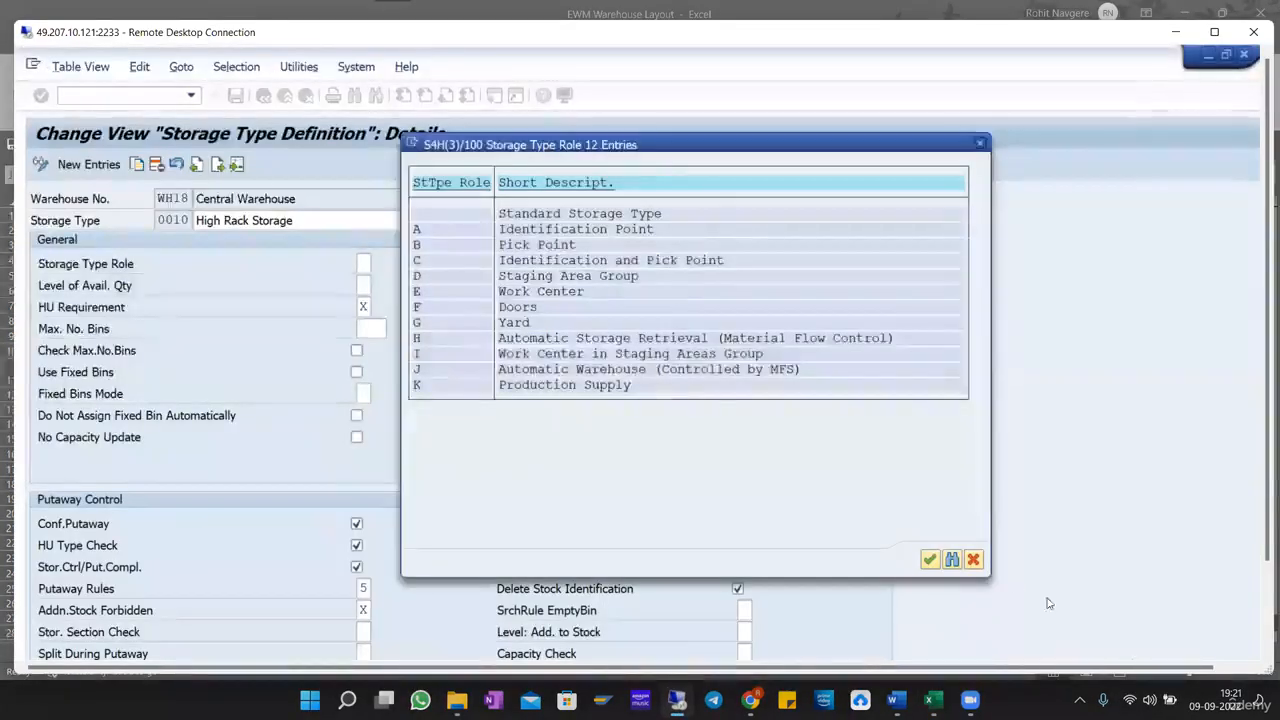
click(974, 560)
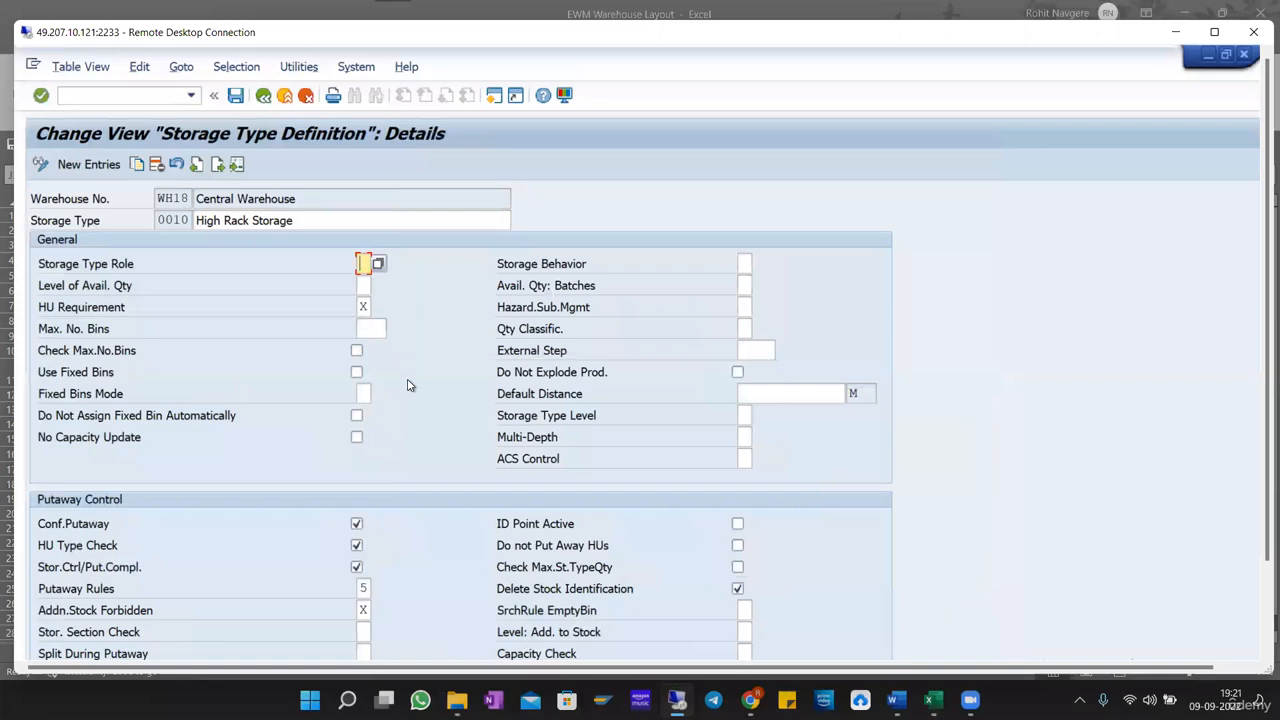
click(745, 265)
click(759, 263)
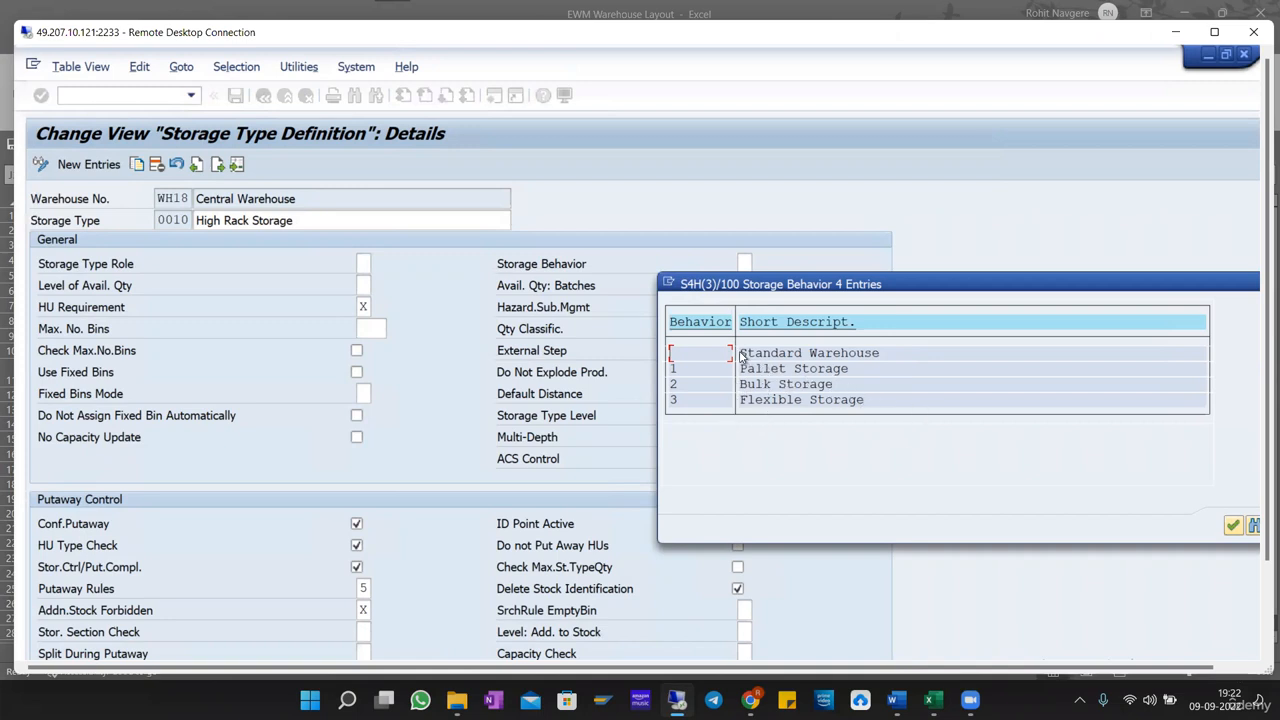
Highlight the Storage Behavior options one by one: Standard Warehouse, Pallet Storage, Bulk Storage and Flexible Storage.
drag(740, 353, 882, 353)
click(880, 353)
drag(741, 353, 889, 355)
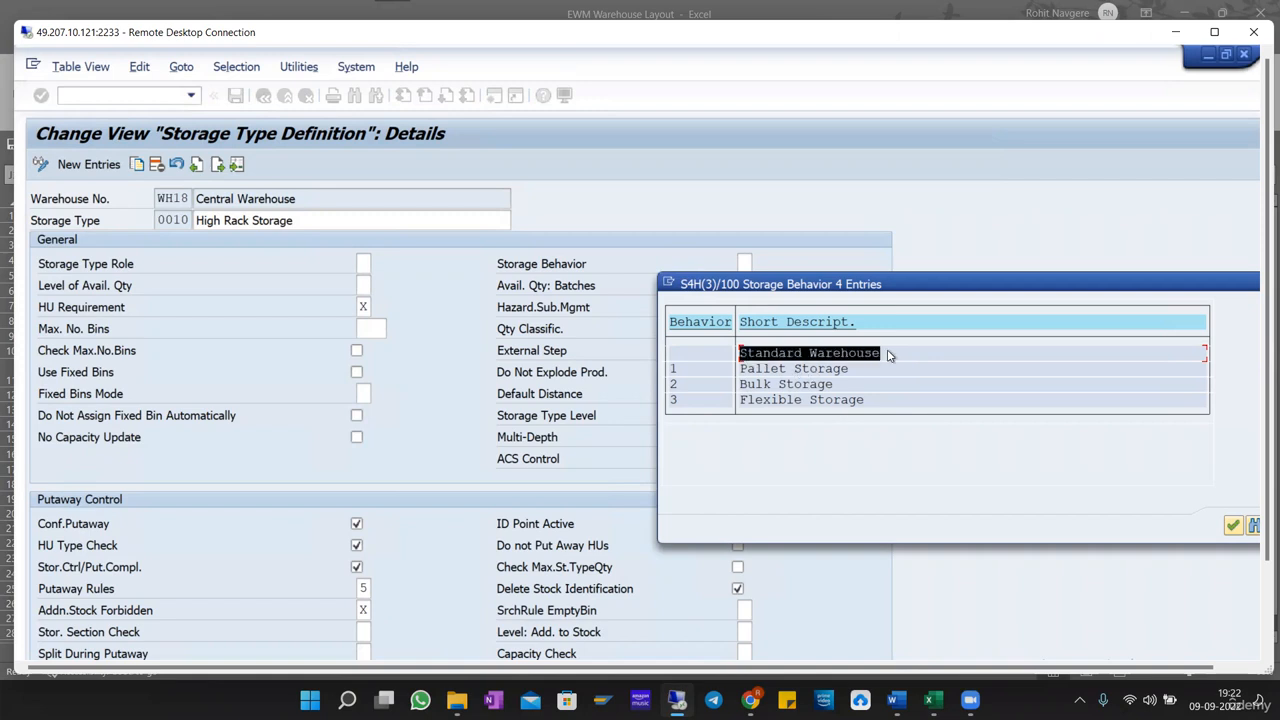
click(889, 355)
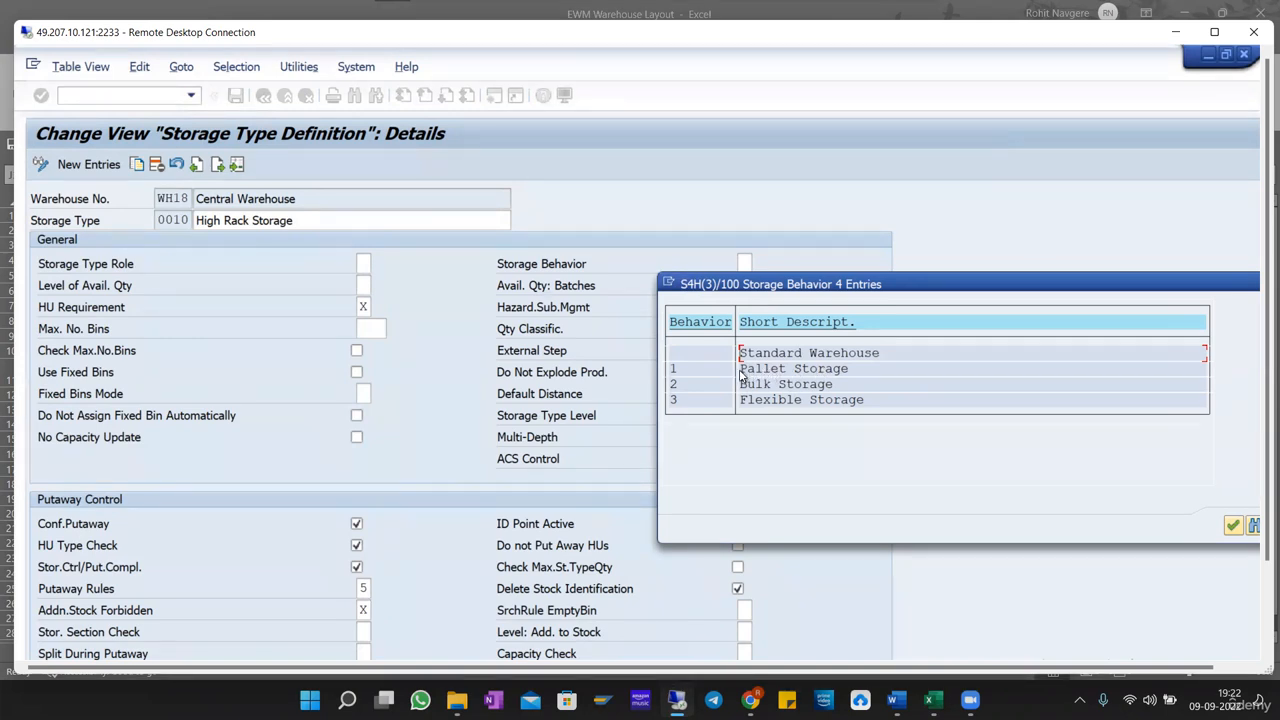
drag(740, 370, 863, 369)
click(863, 369)
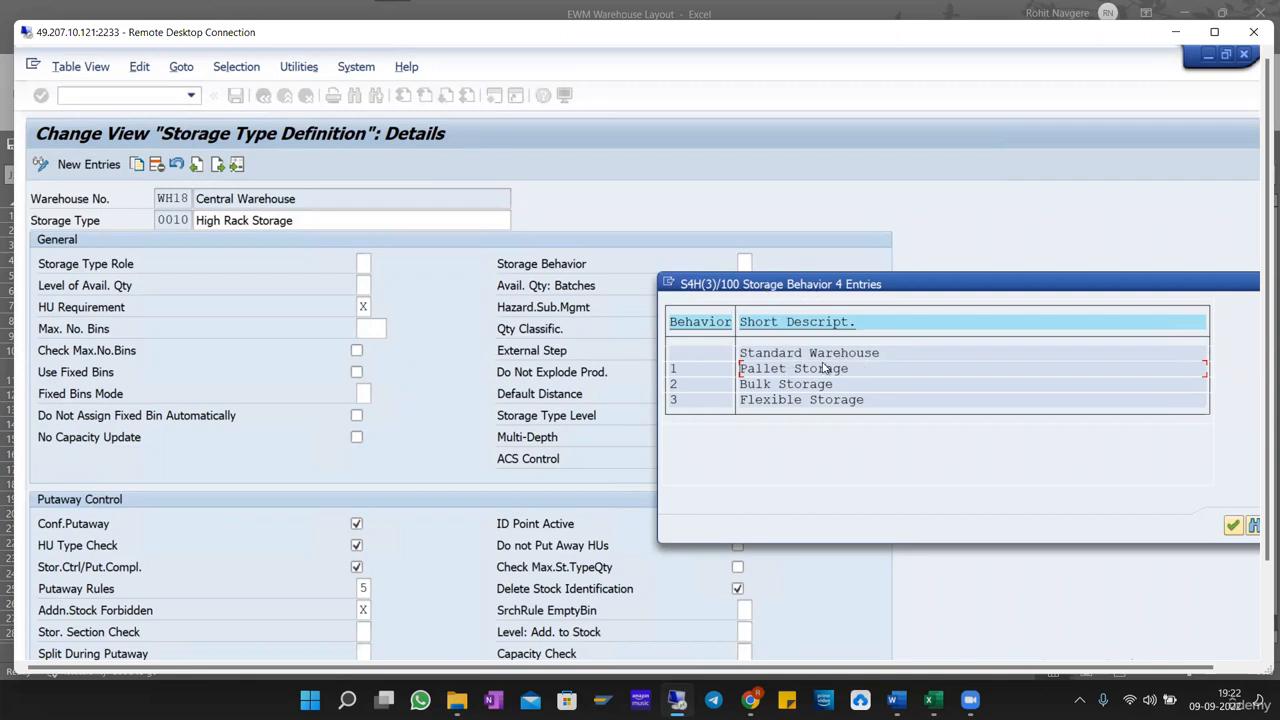
drag(740, 370, 846, 371)
click(846, 371)
drag(741, 385, 840, 384)
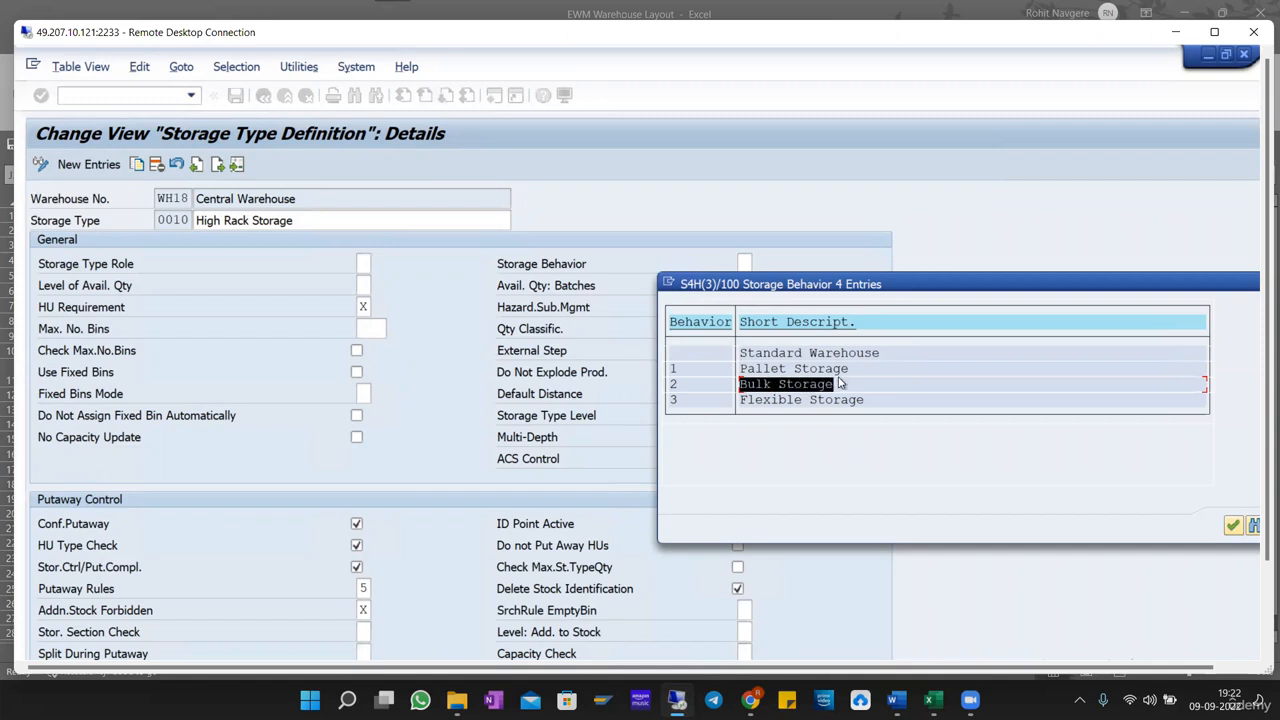
click(840, 384)
drag(741, 400, 862, 402)
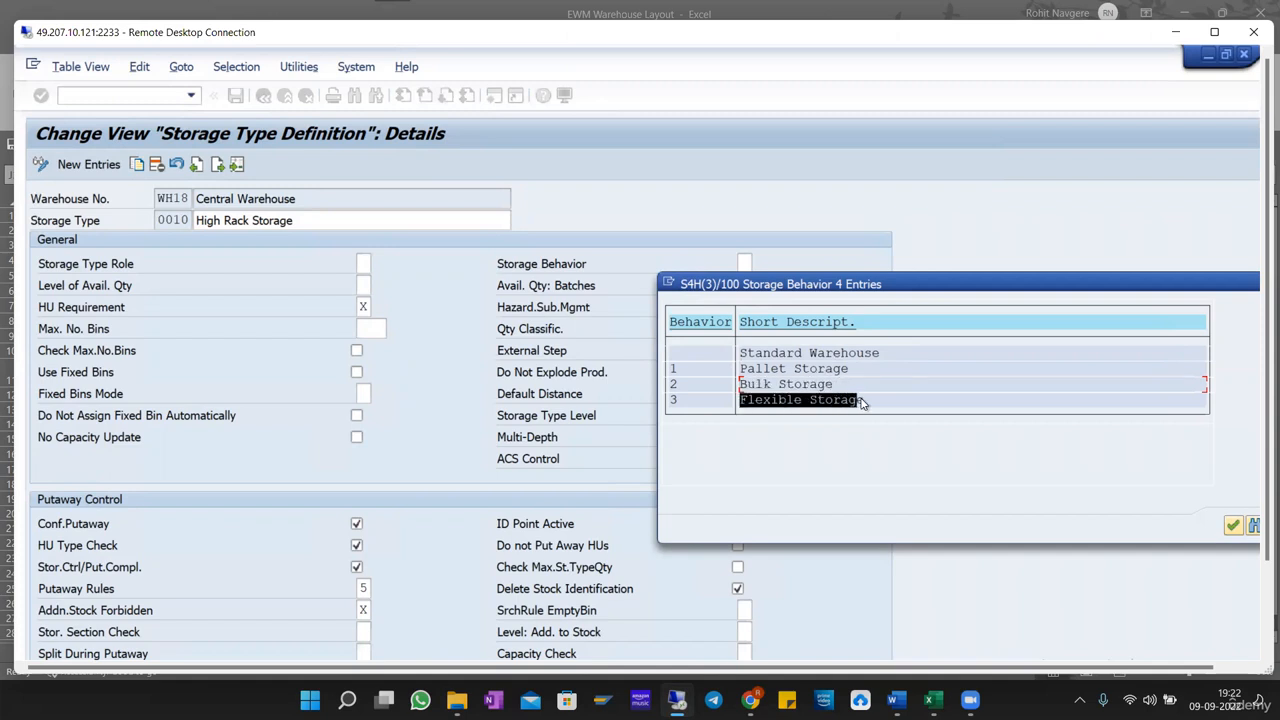
click(862, 402)
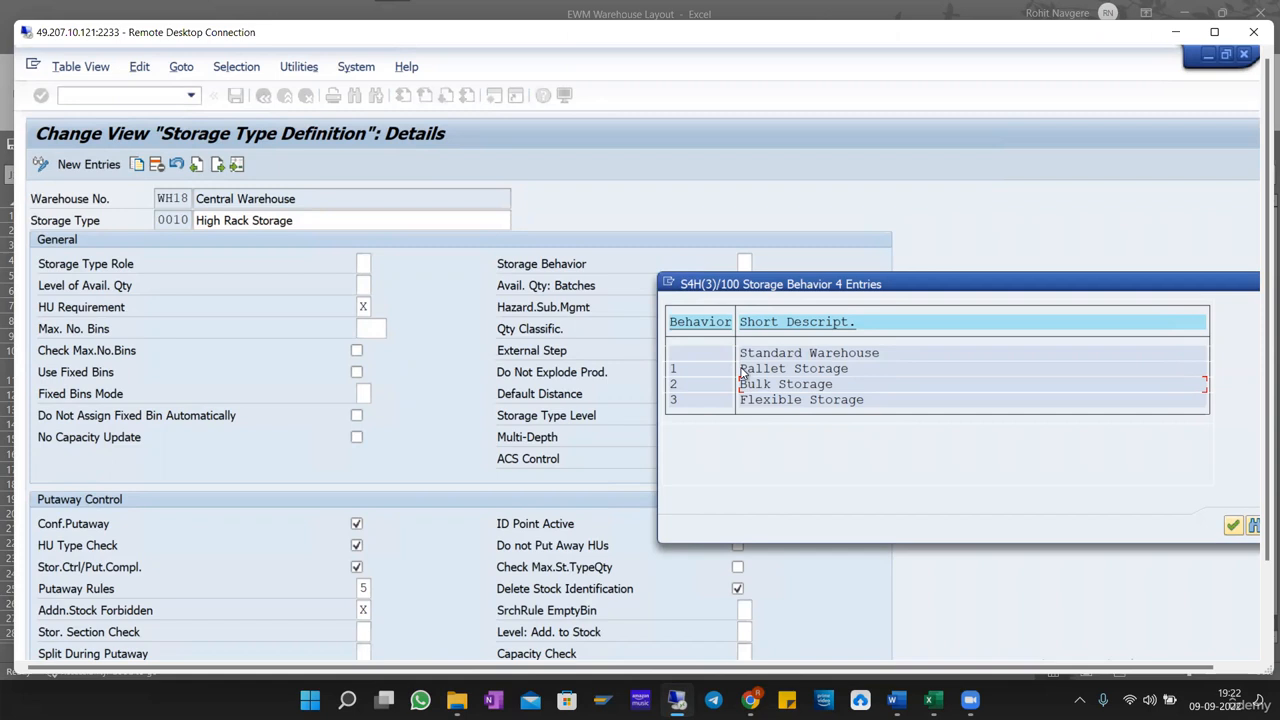
click(835, 372)
drag(740, 386, 836, 389)
click(836, 390)
Set the Storage Behavior of storage type 0010 to 3, Flexible Storage.
drag(741, 400, 887, 402)
click(892, 403)
drag(742, 356, 889, 389)
click(1235, 526)
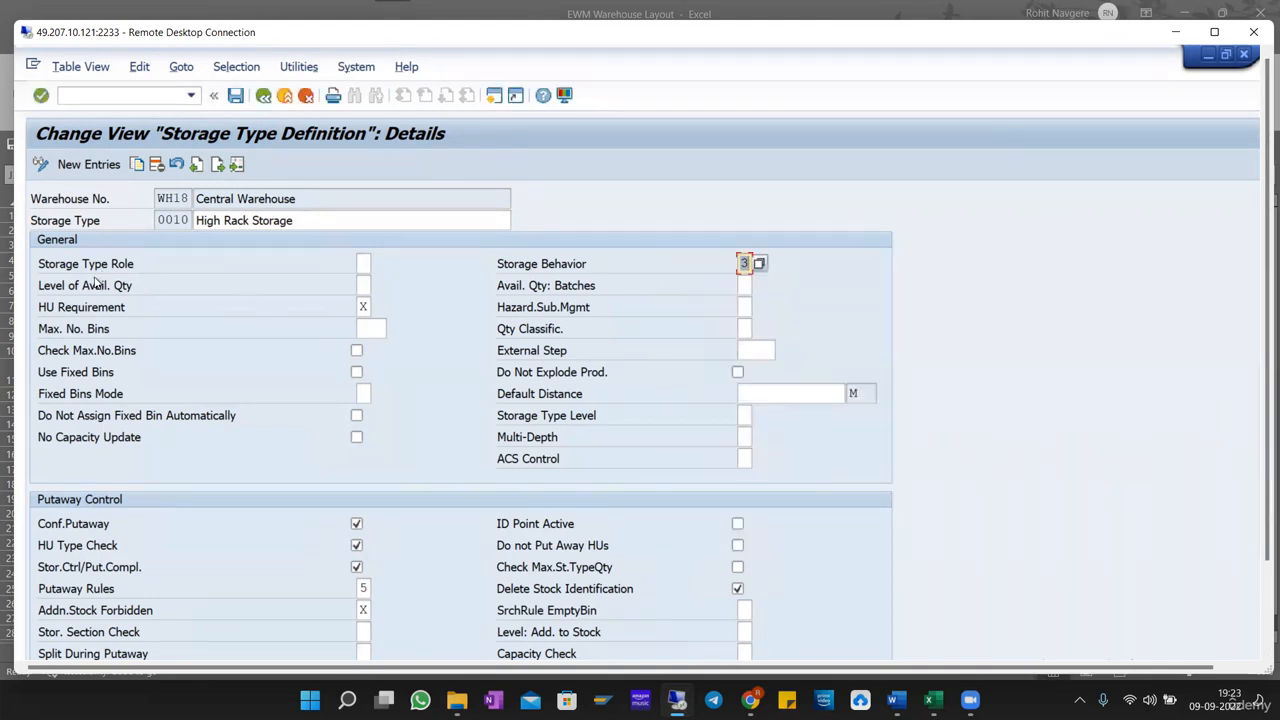
Display the Level of Available Quantity options and highlight Storage Bin and Highest-Level HU.
click(365, 286)
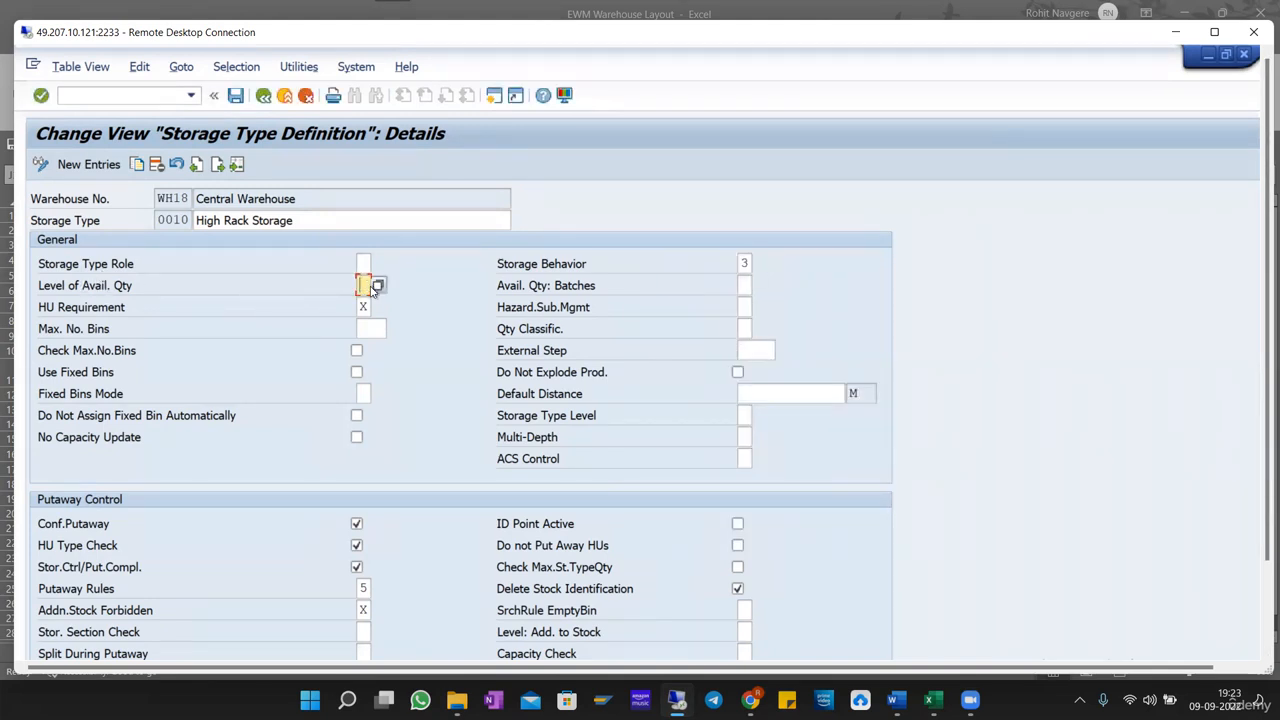
click(377, 287)
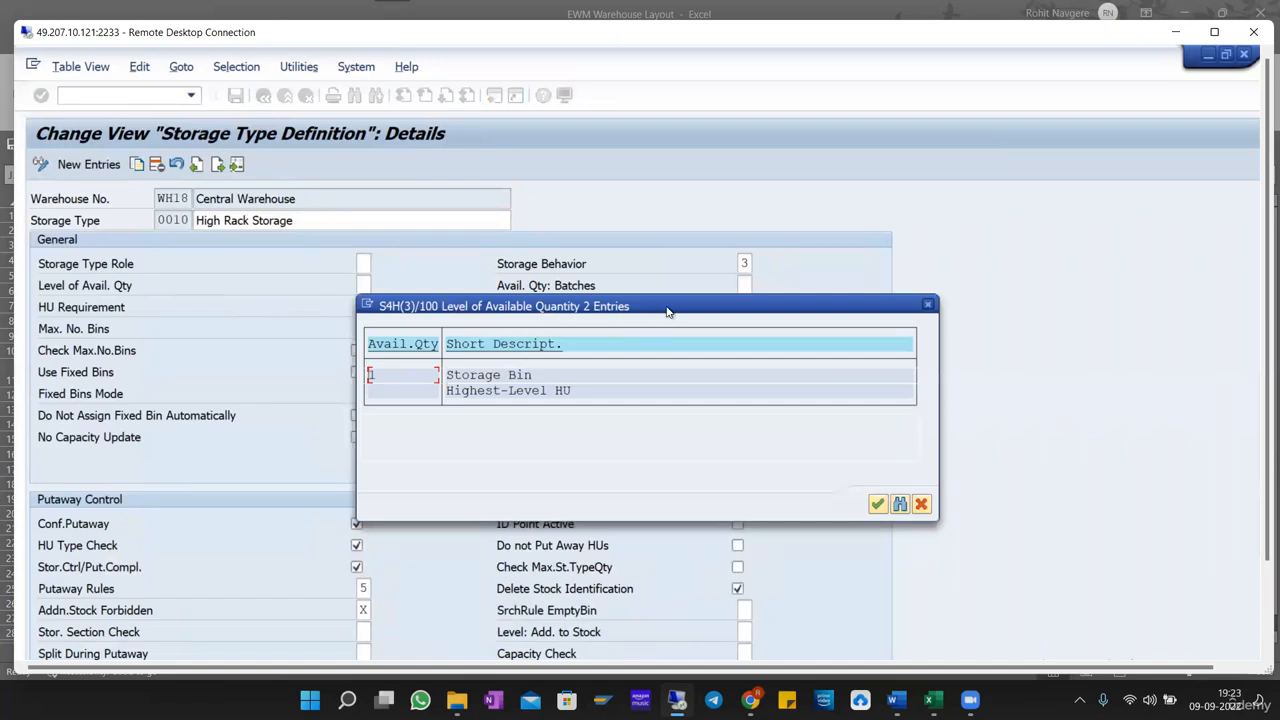
click(672, 455)
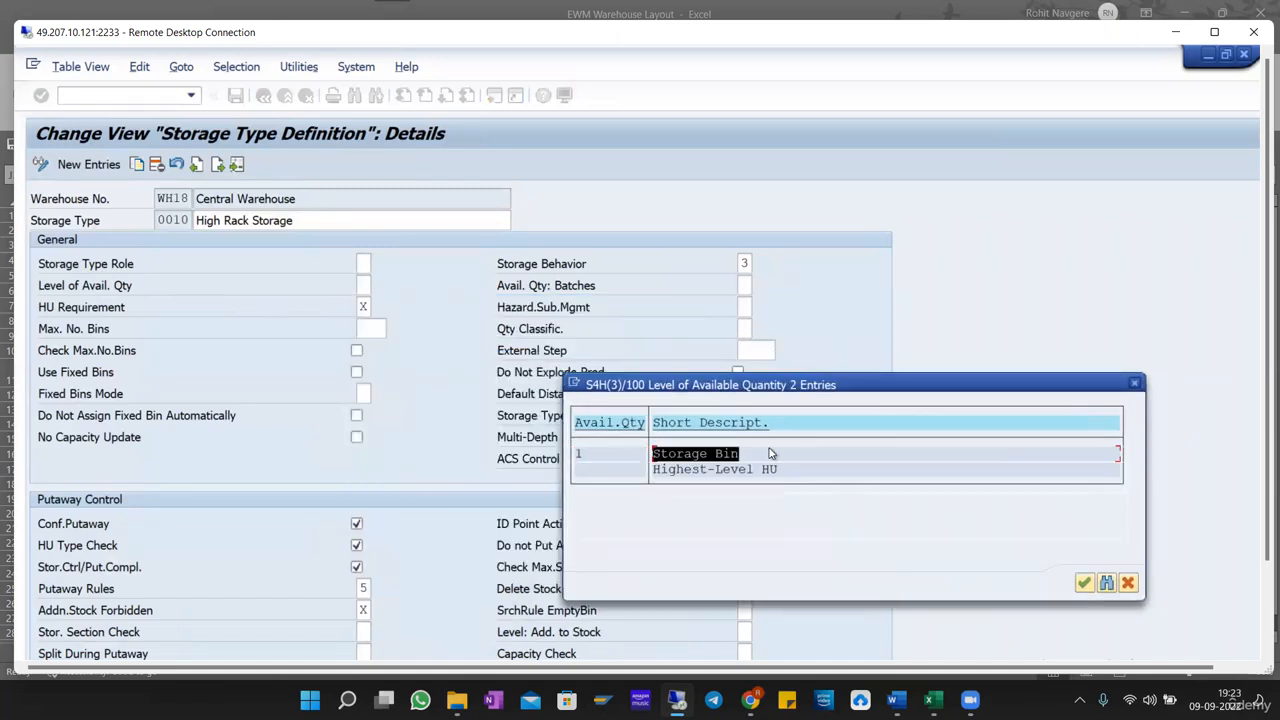
drag(654, 467, 800, 468)
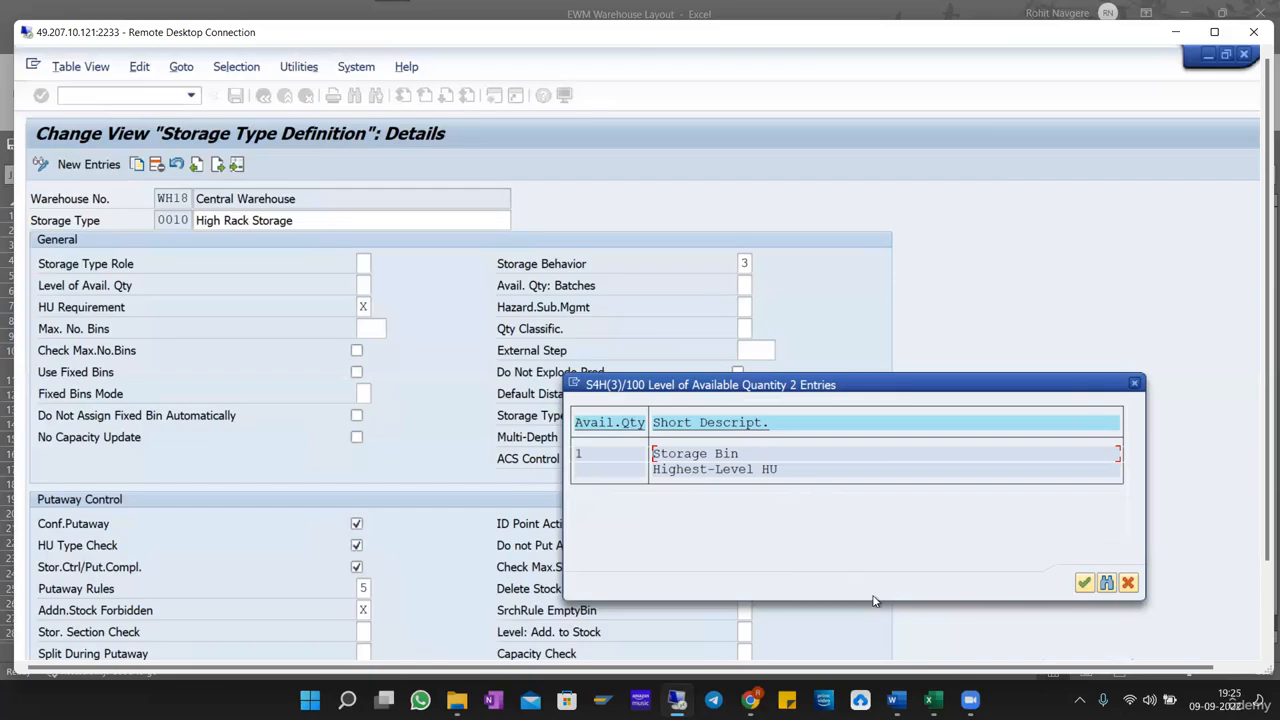
Switch to the Excel warehouse layout workbook and add a new worksheet.
click(931, 700)
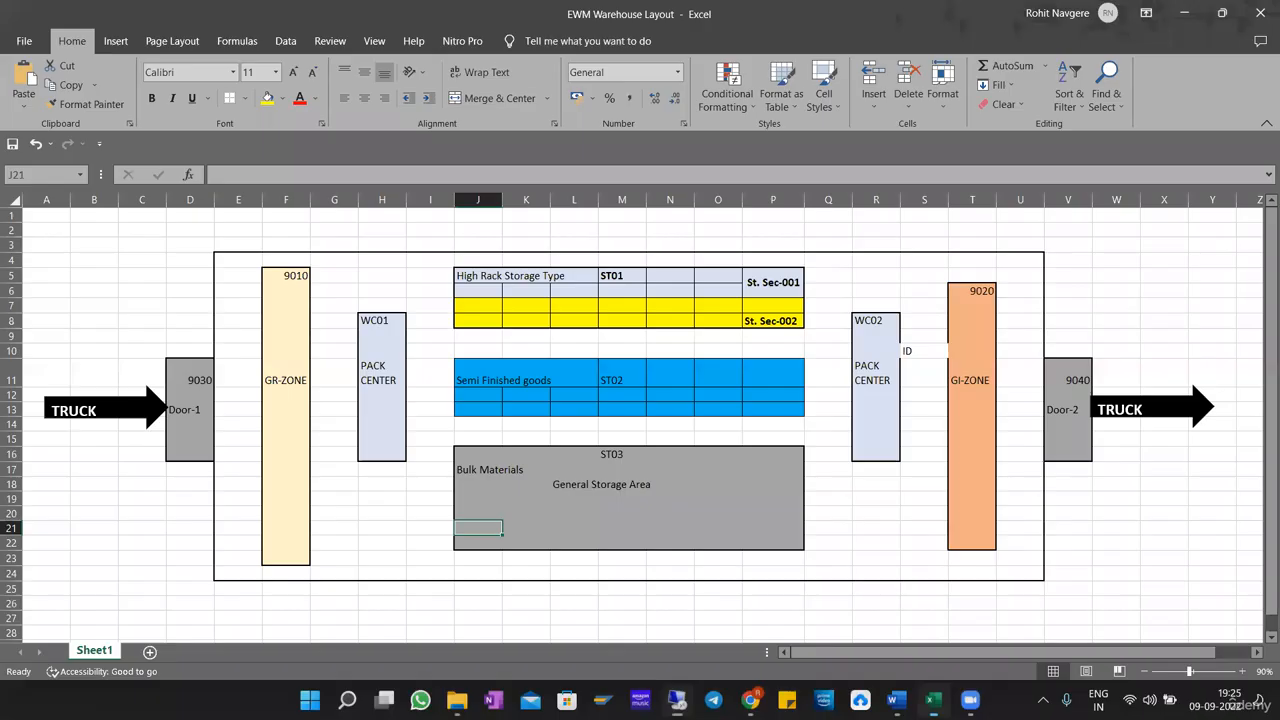
click(150, 651)
drag(323, 262, 545, 474)
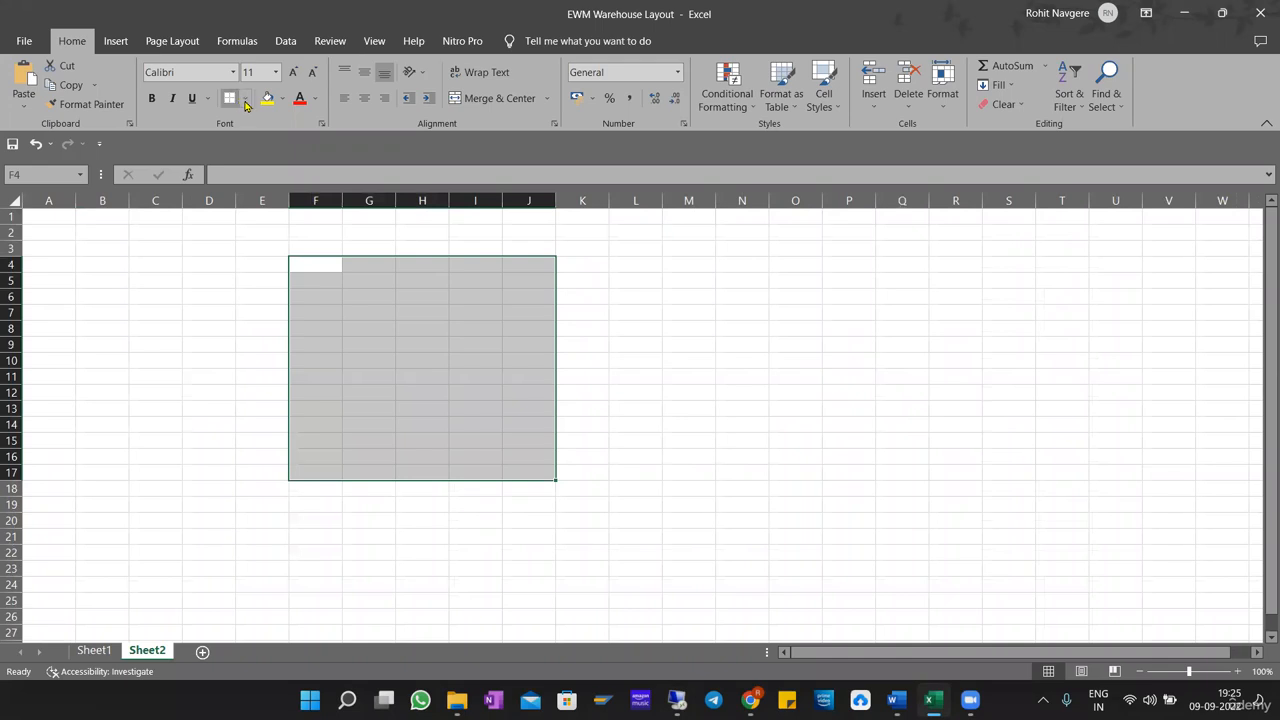
click(244, 98)
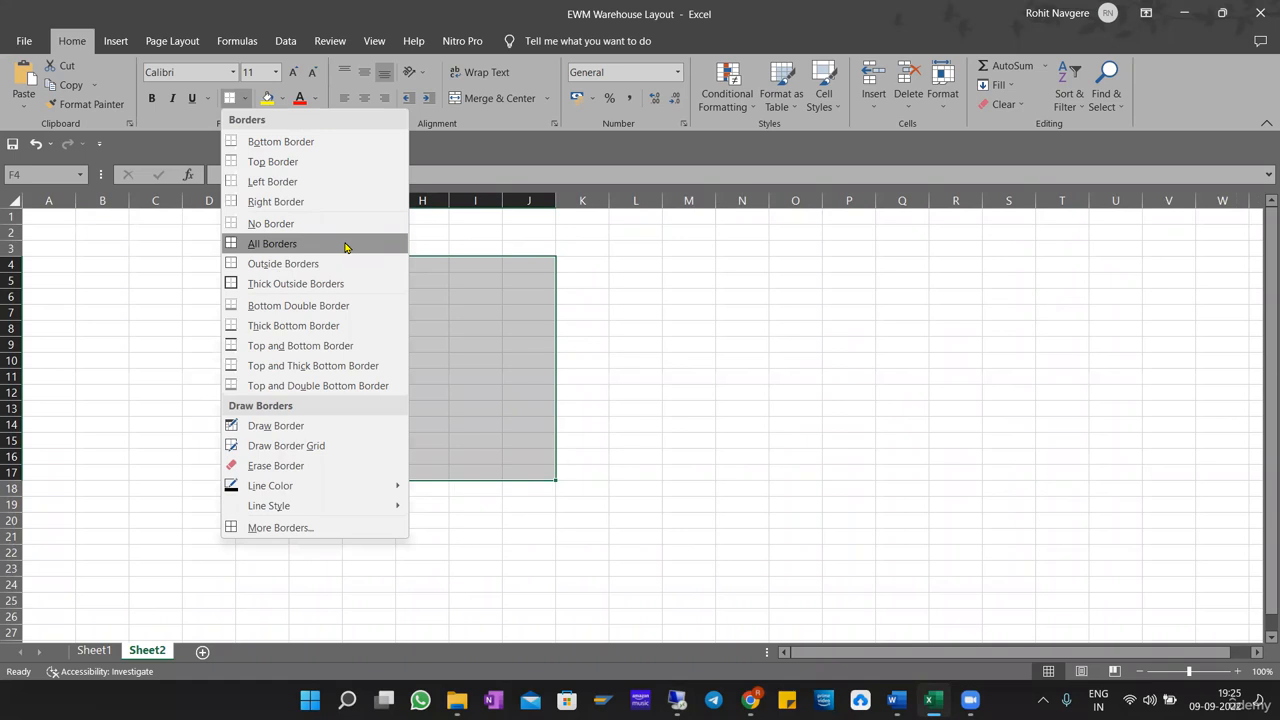
click(494, 304)
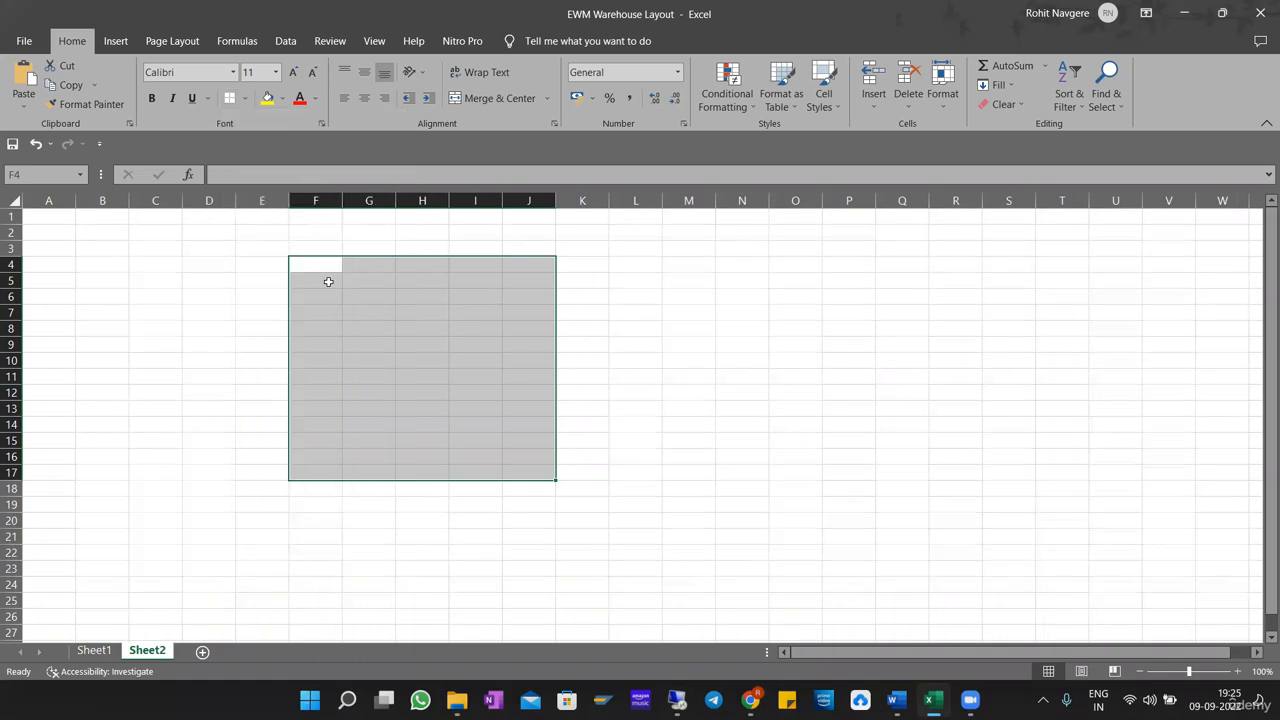
Put outside borders around F4:G9 and H4:I9 to form two adjacent boxes on Sheet2.
drag(314, 264, 380, 346)
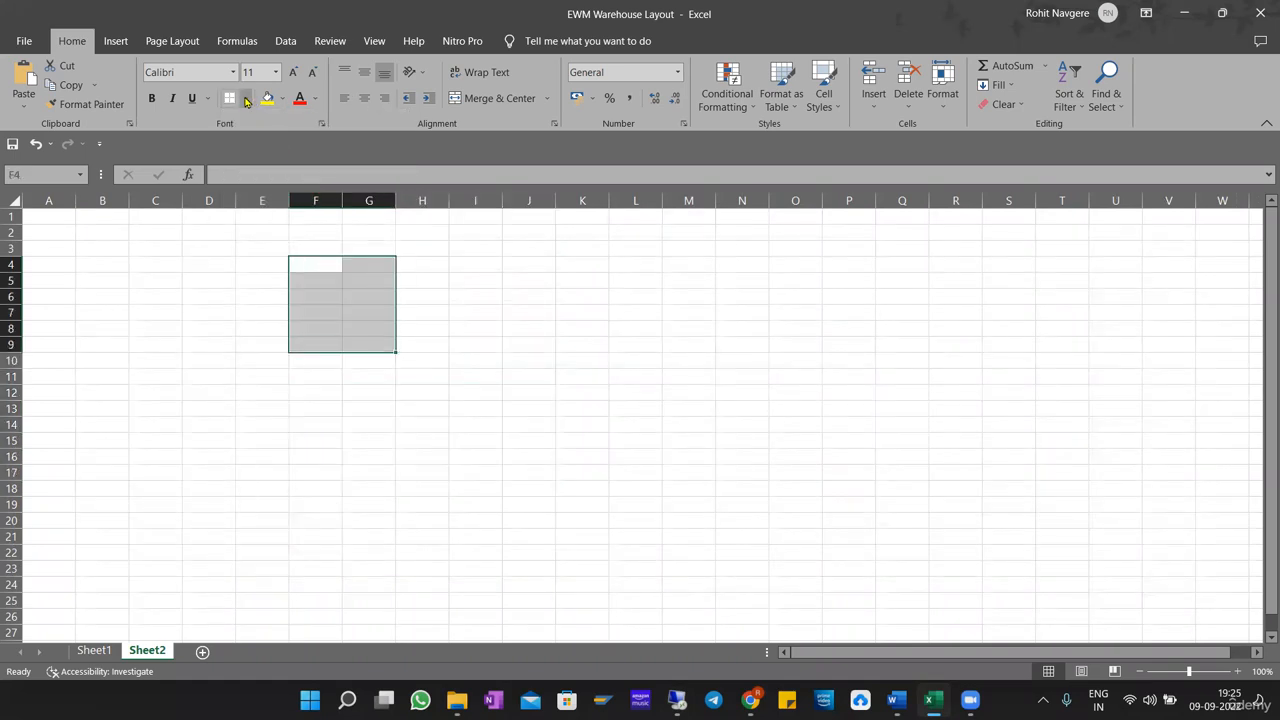
click(246, 101)
click(300, 262)
click(451, 276)
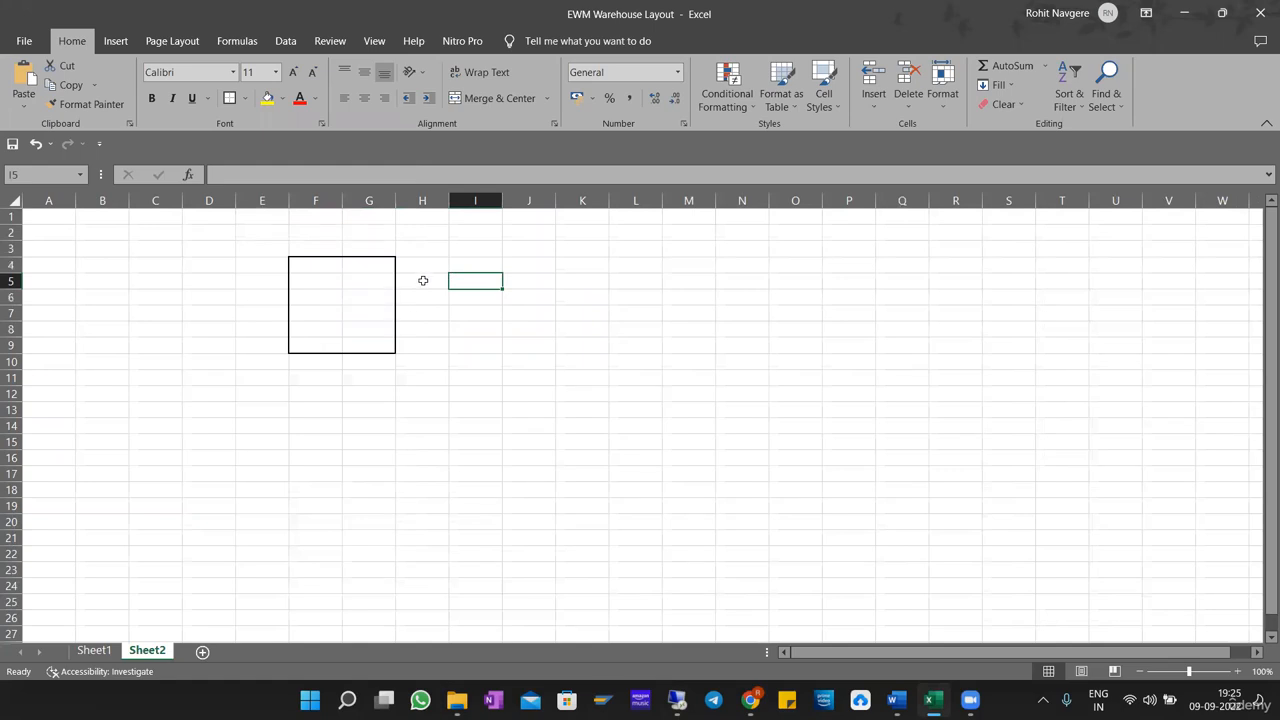
drag(411, 263, 483, 341)
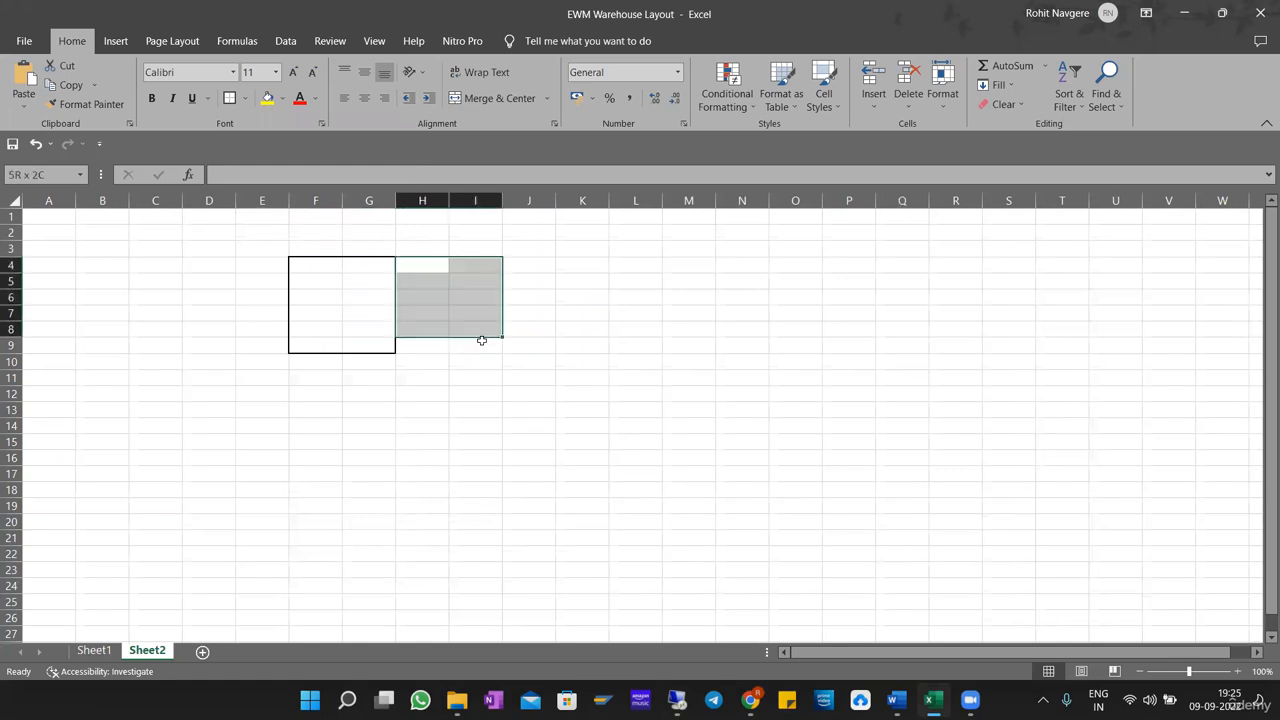
click(230, 98)
click(329, 457)
Put outside borders around F10:G15 and H10:I15 to complete a two-by-two grid of boxes.
drag(318, 361, 384, 441)
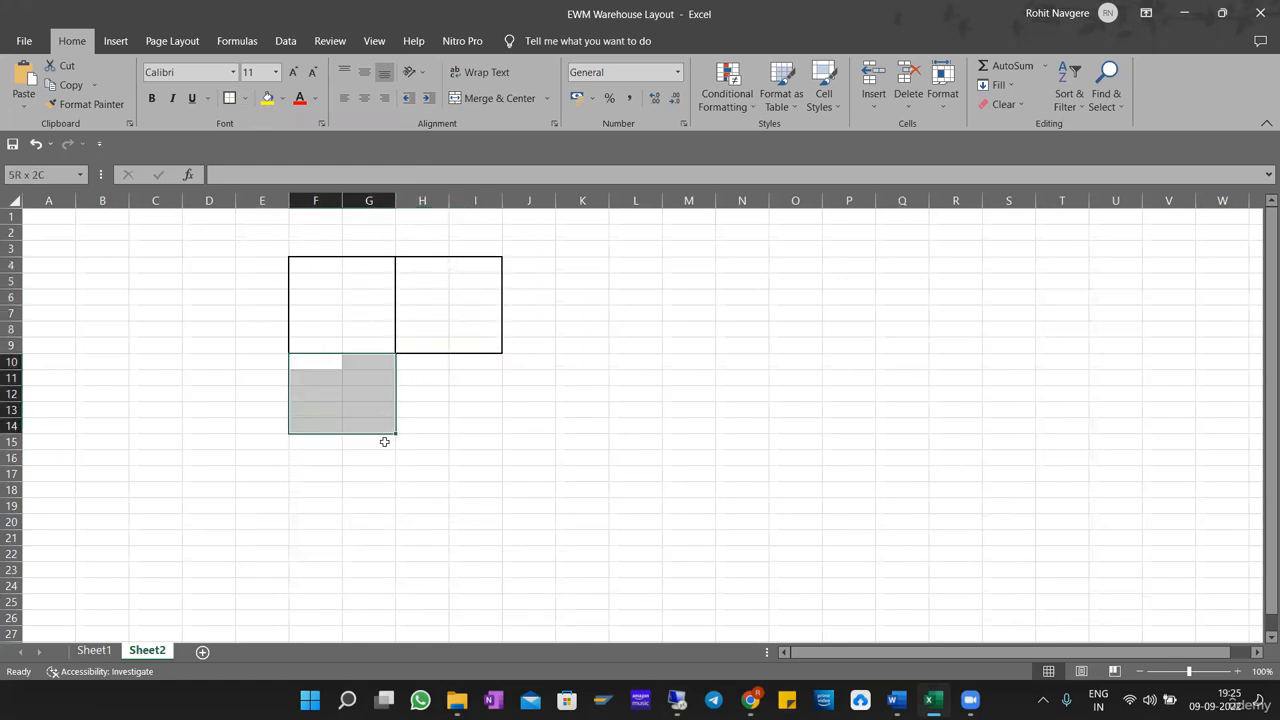
click(230, 98)
drag(408, 361, 472, 438)
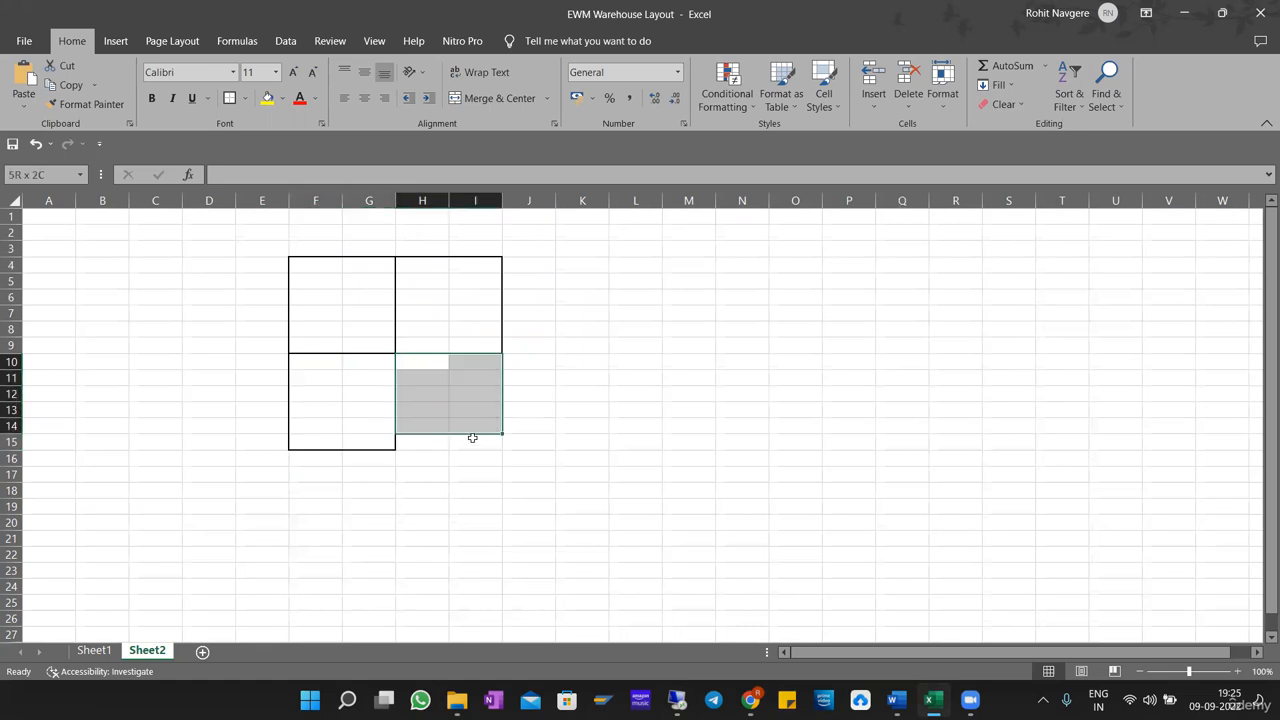
click(230, 98)
Point out each of the four bordered boxes in the grid on Sheet2 in turn.
click(330, 328)
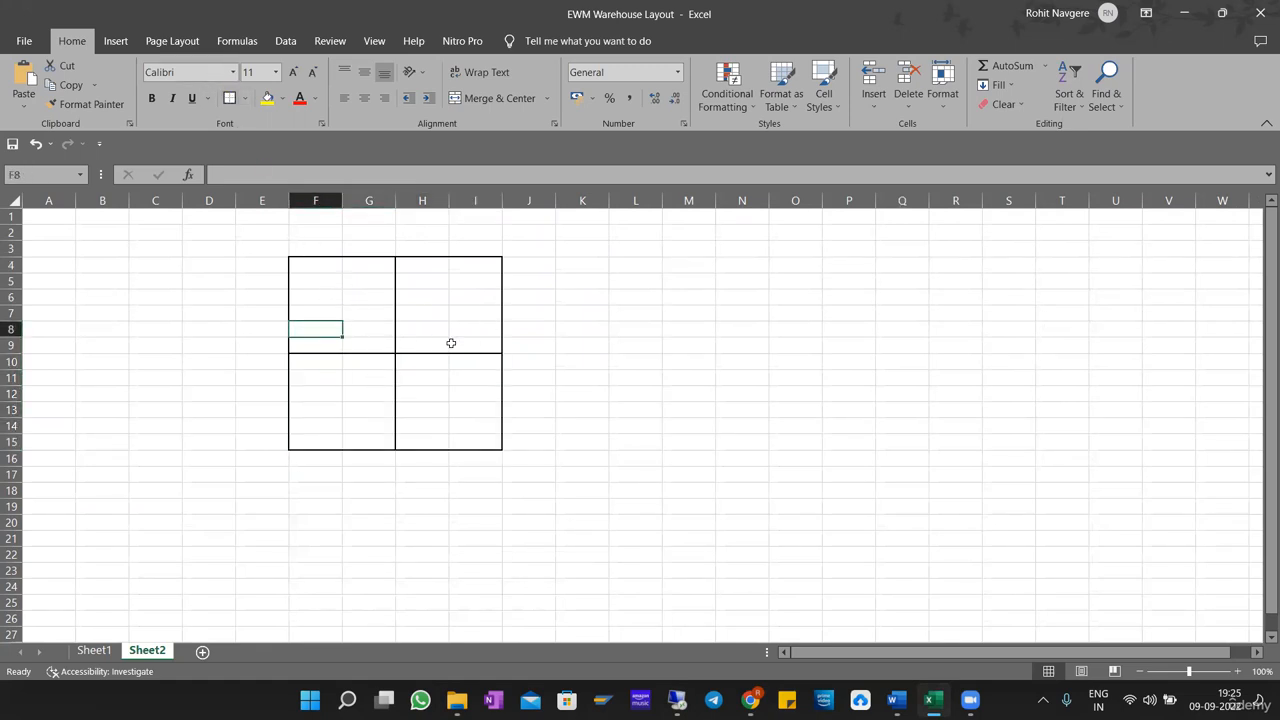
click(346, 293)
click(466, 297)
click(329, 395)
click(428, 400)
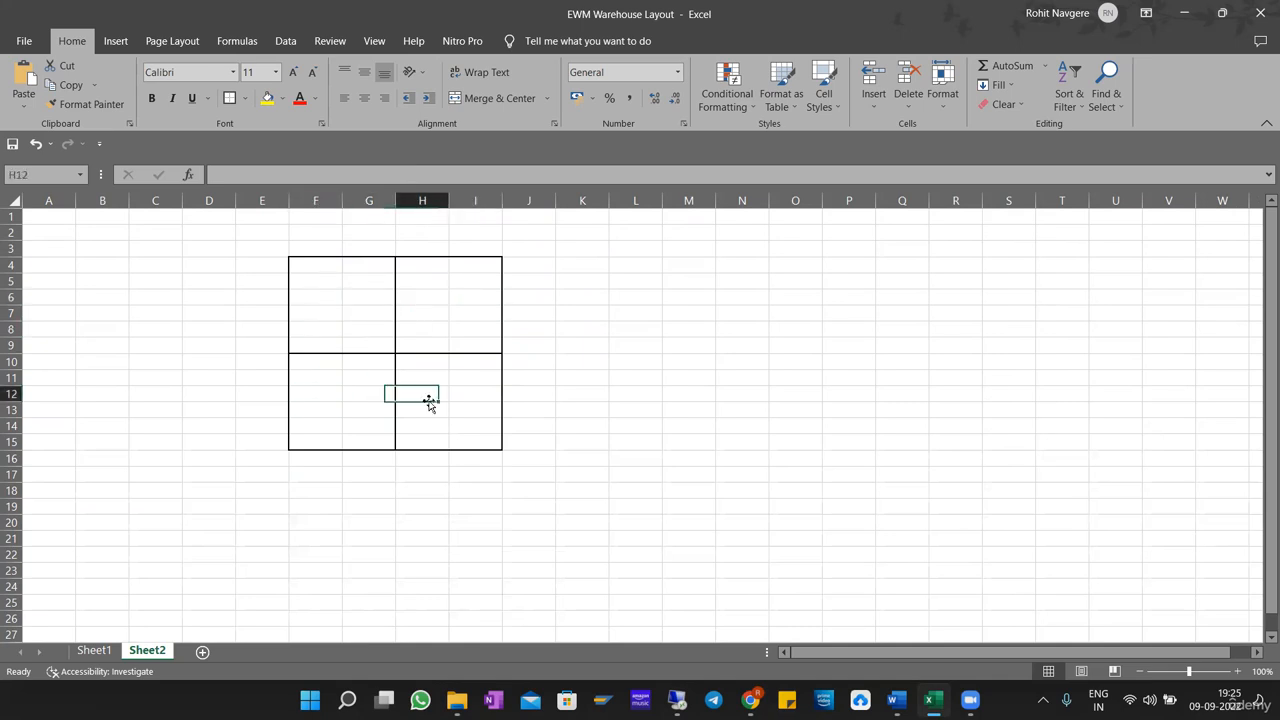
click(336, 289)
click(411, 291)
click(370, 378)
click(474, 380)
click(319, 285)
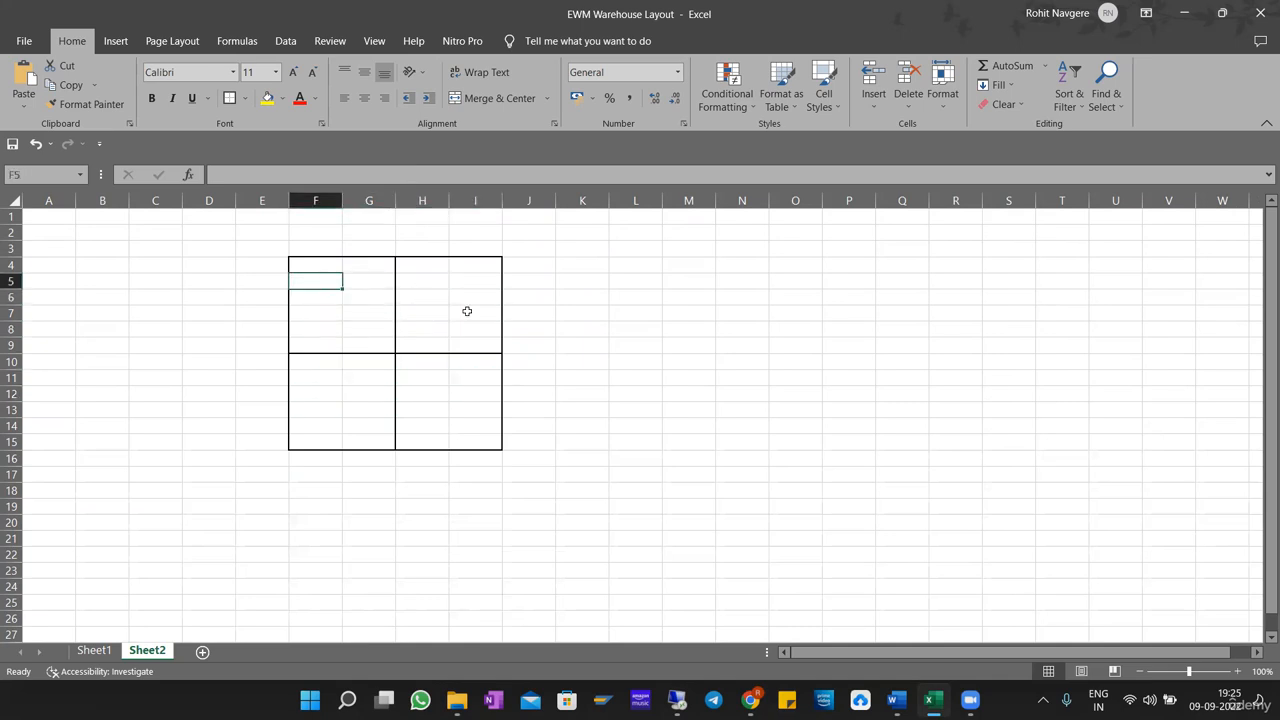
Point out individual boxes and the whole F4:I15 grid on Sheet2.
click(458, 313)
click(381, 403)
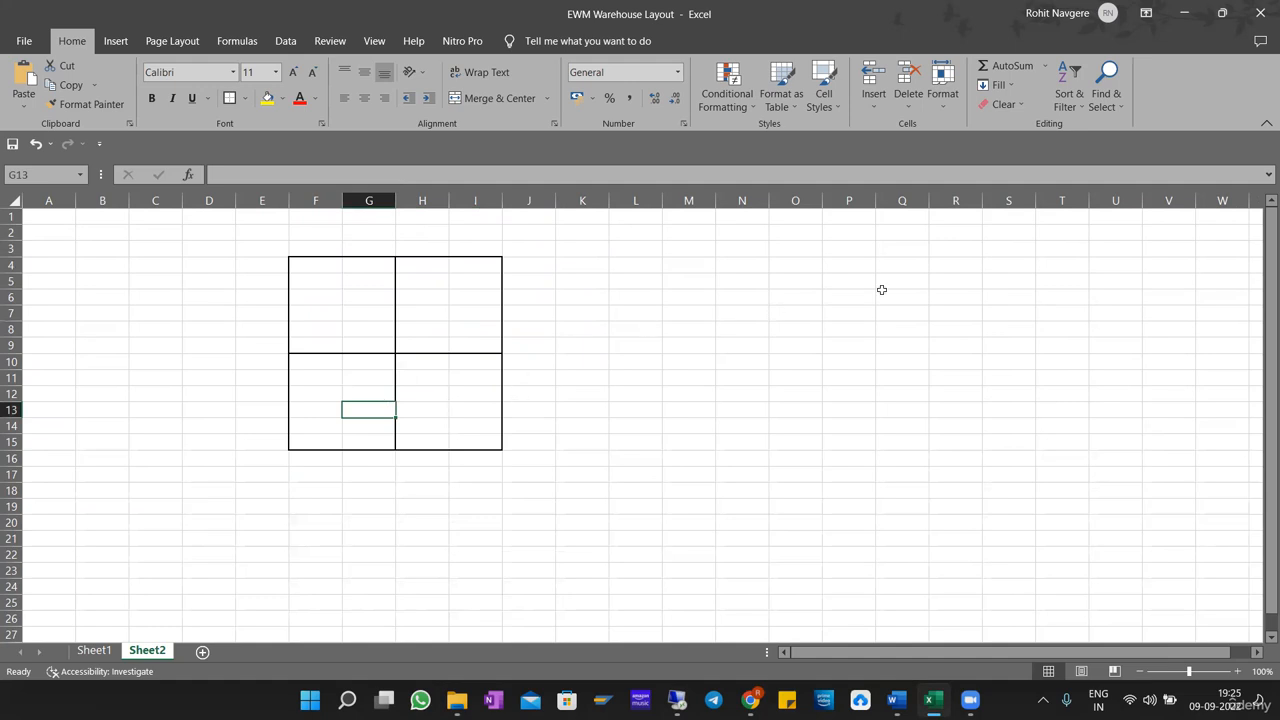
click(687, 266)
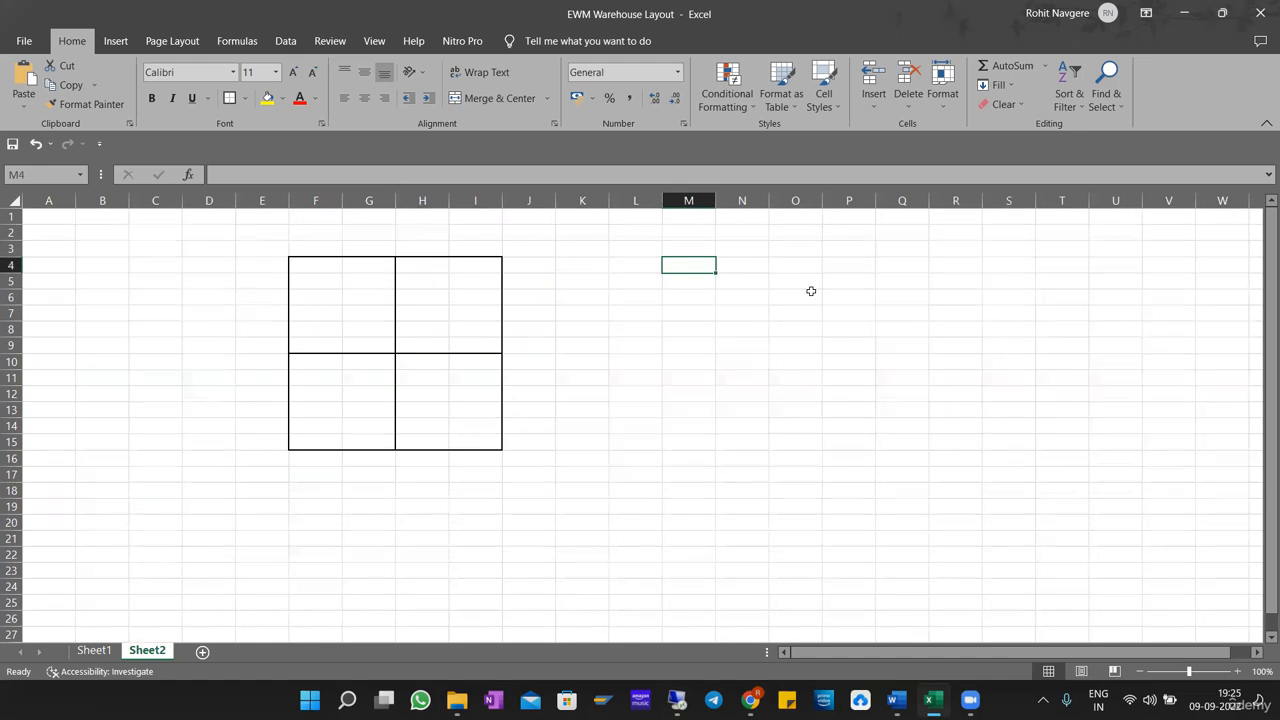
click(443, 295)
drag(310, 266, 480, 440)
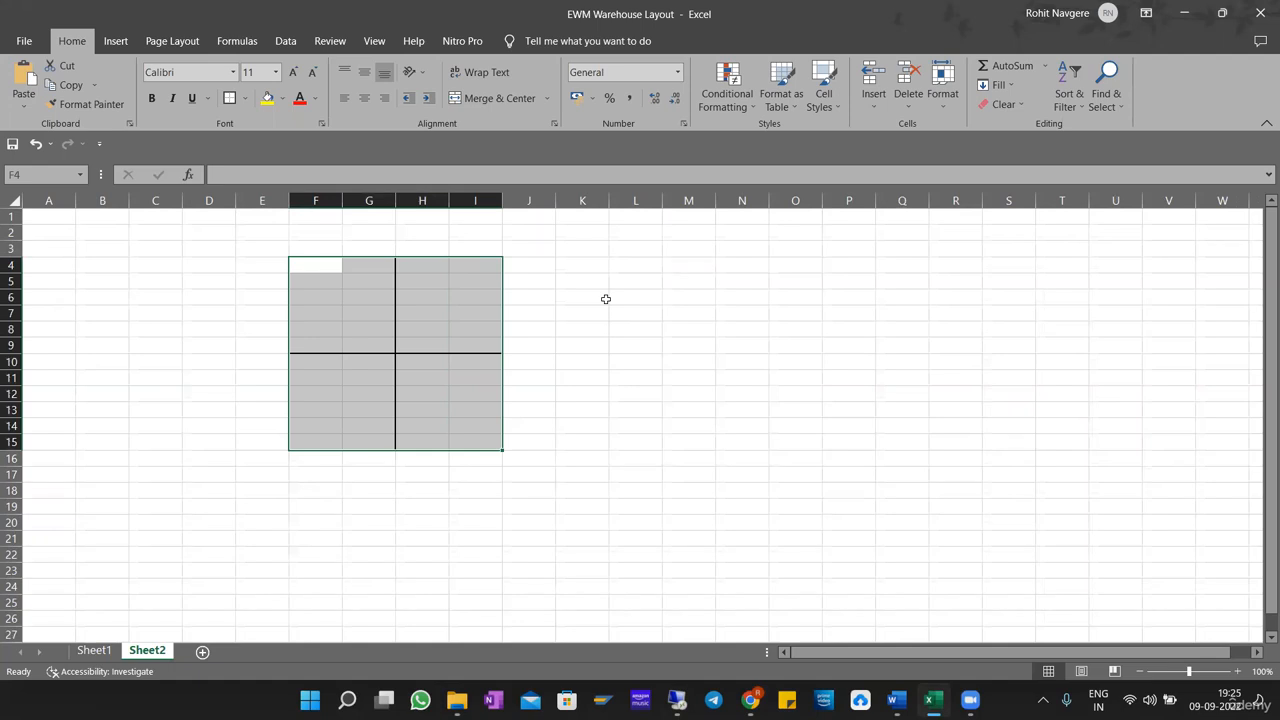
click(738, 392)
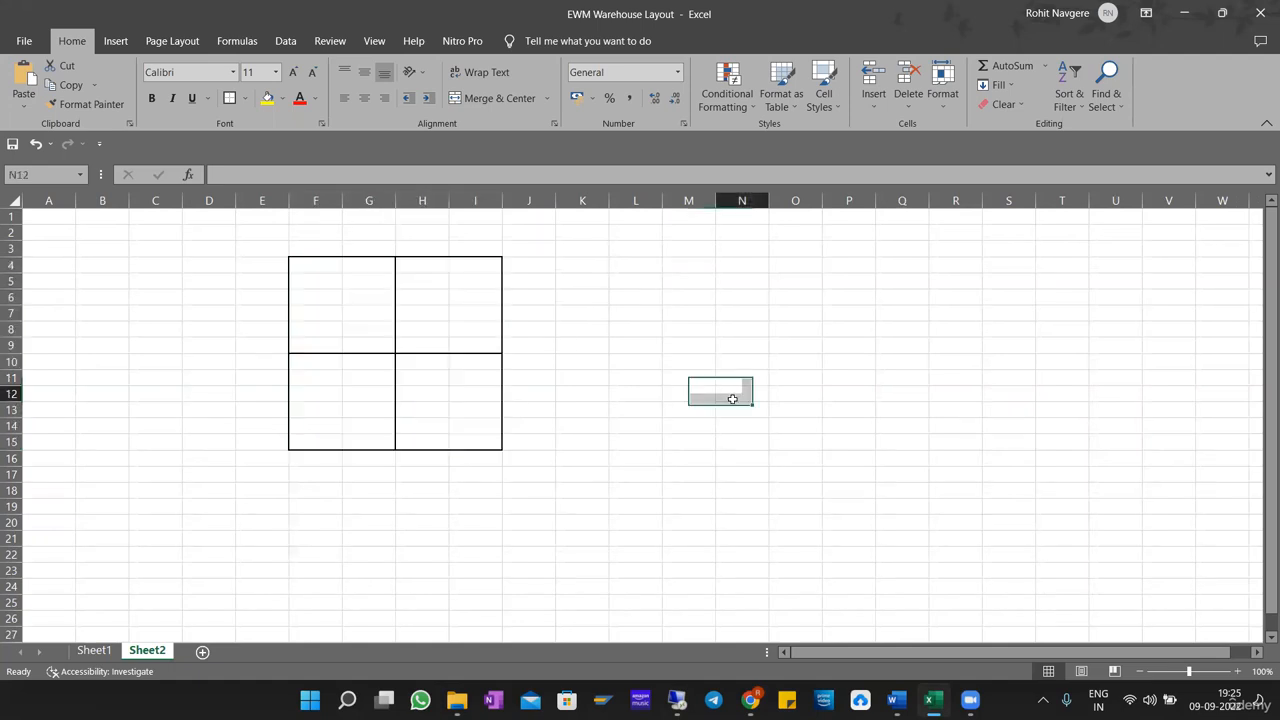
click(634, 268)
click(449, 307)
drag(312, 277, 459, 347)
Enter X in H14, XXX in G14 and XX in I13 as stock marks in the two lower boxes.
click(437, 428)
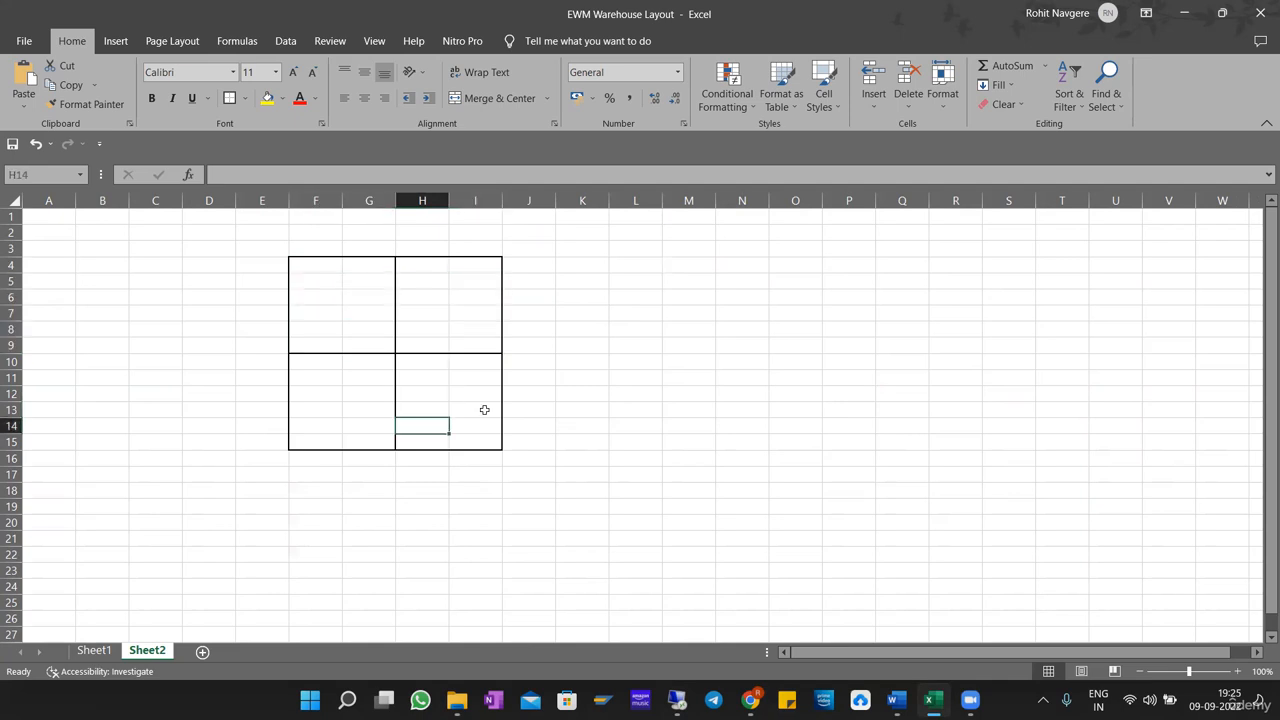
text(X)
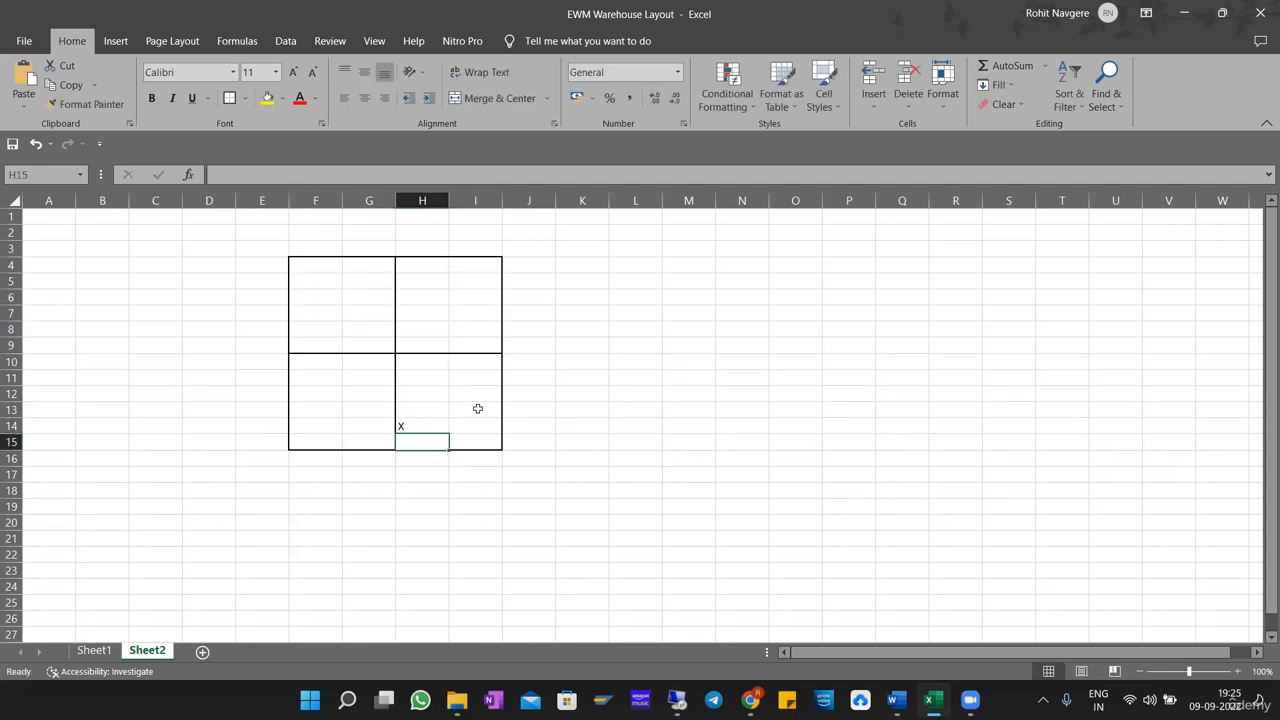
key(Left)
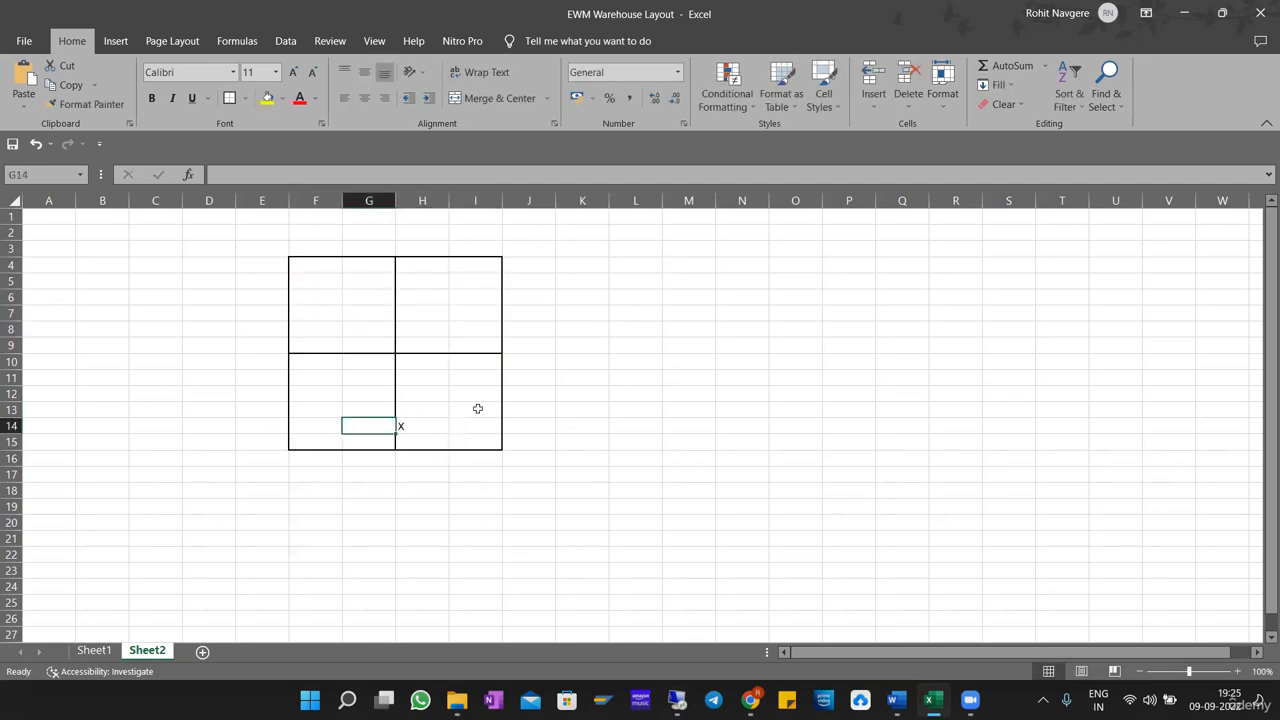
text(XXX)
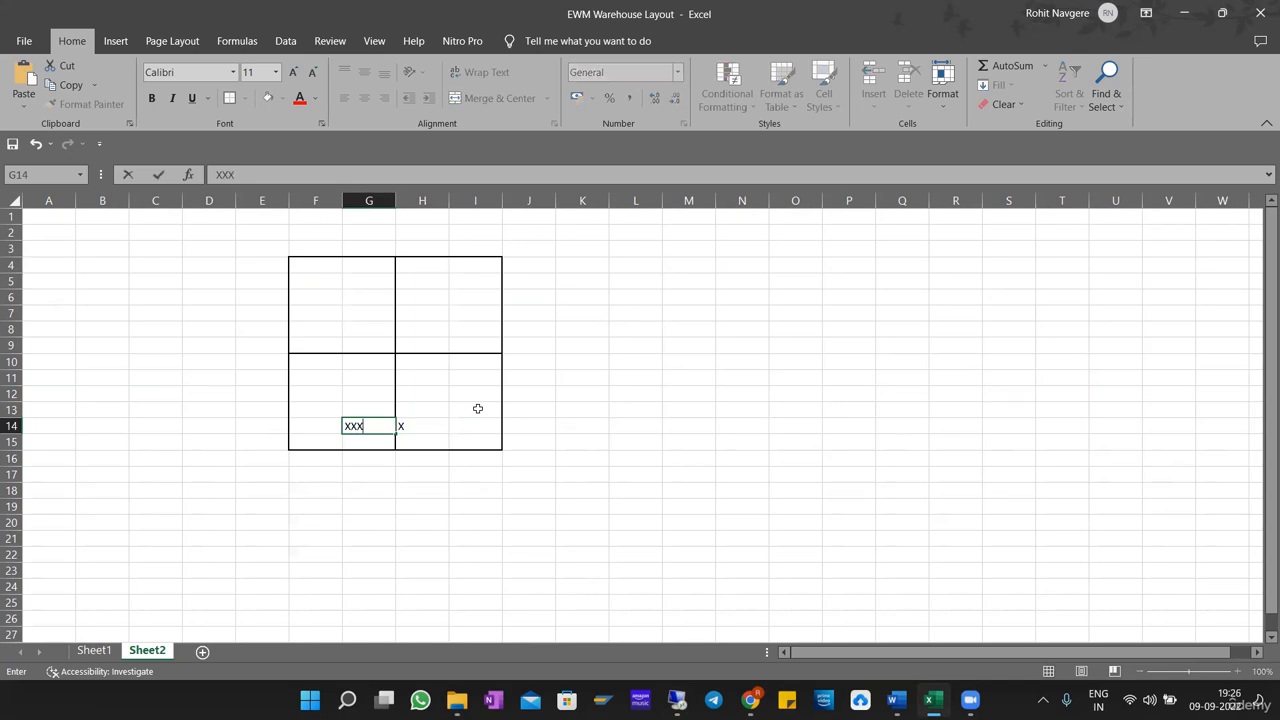
click(466, 409)
text(XX)
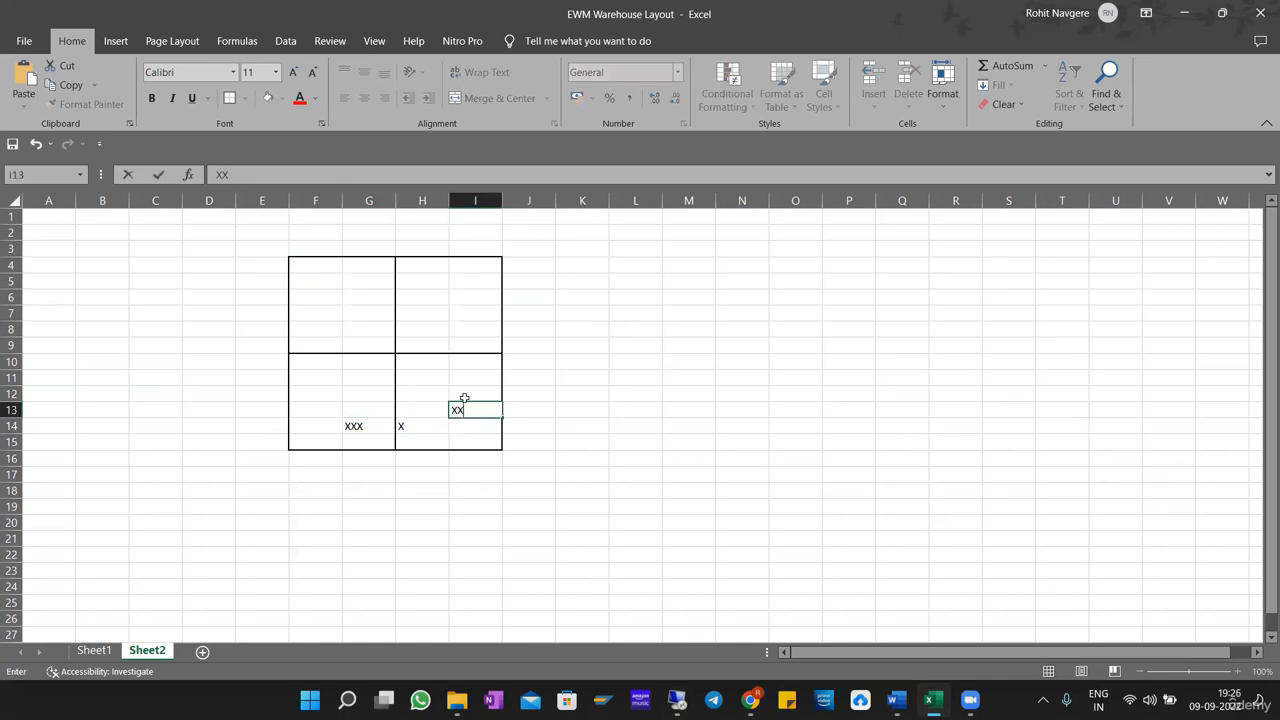
Enter XXXX in F6 and XXX in H6 as stock marks in the two upper boxes.
click(326, 303)
text(XXXX)
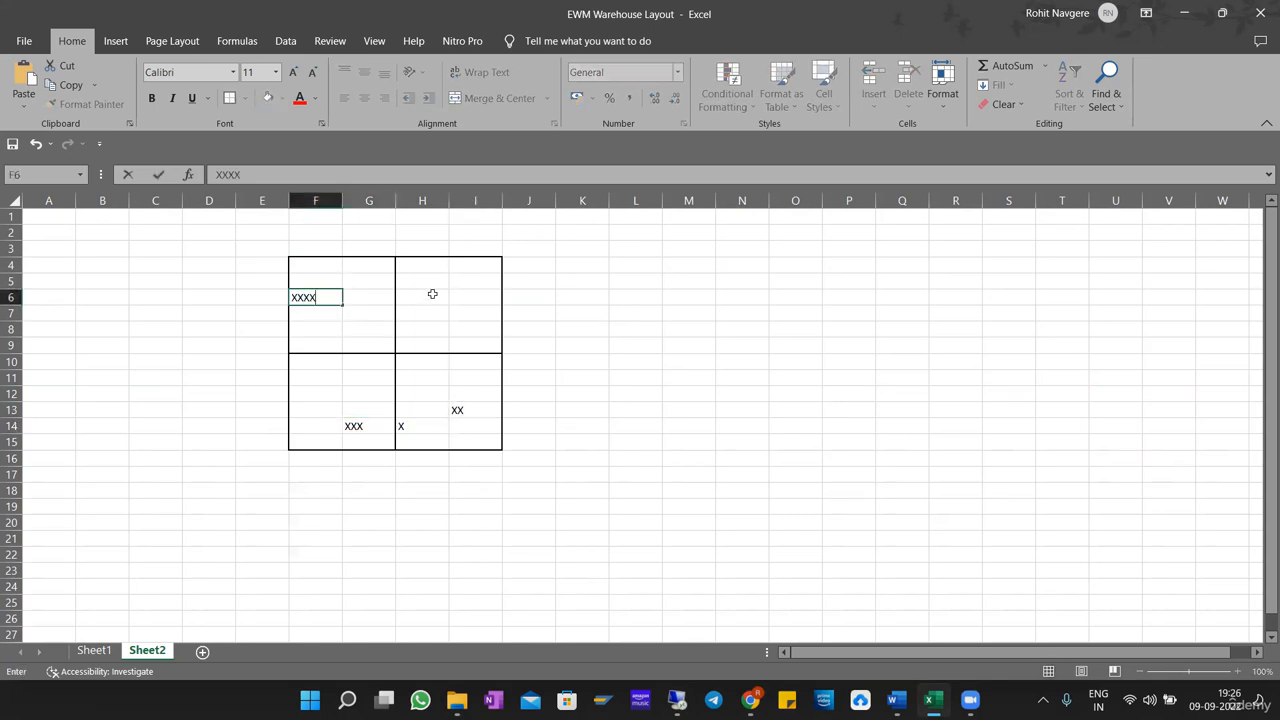
click(442, 299)
text(XXX)
click(669, 321)
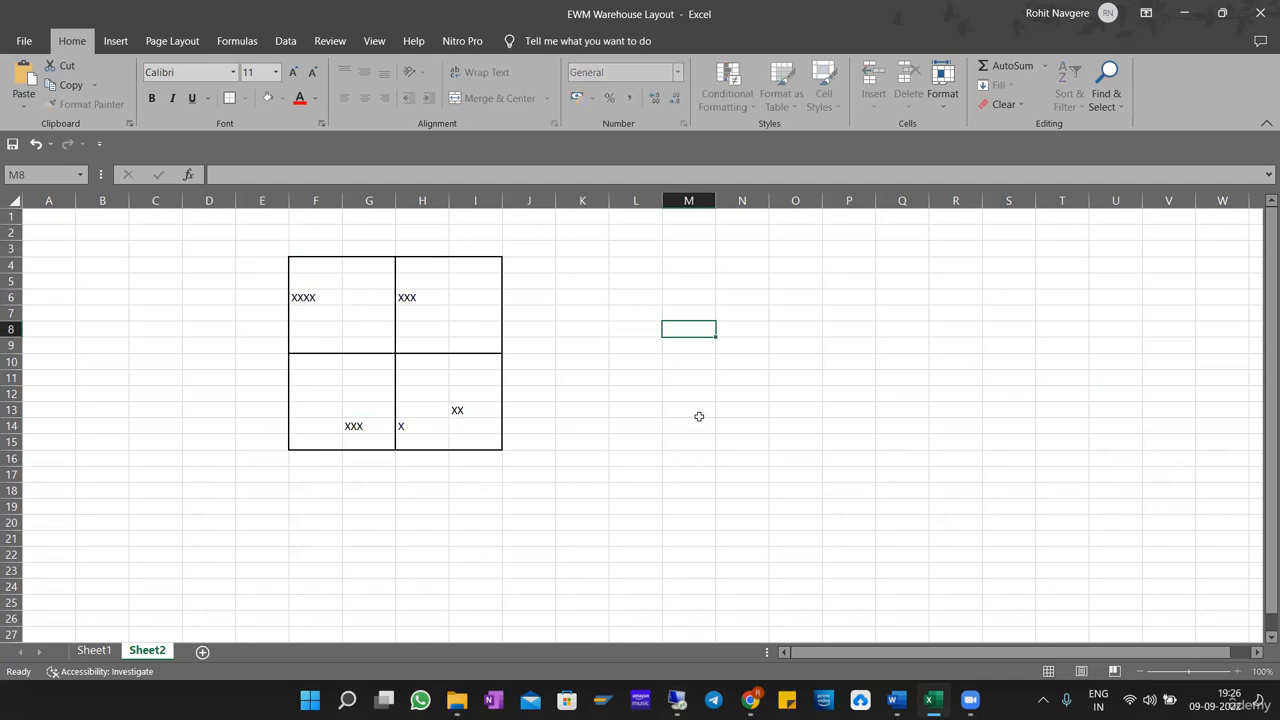
Replace the X in H14 with XXX in H13, beside the XX mark.
click(445, 407)
click(447, 423)
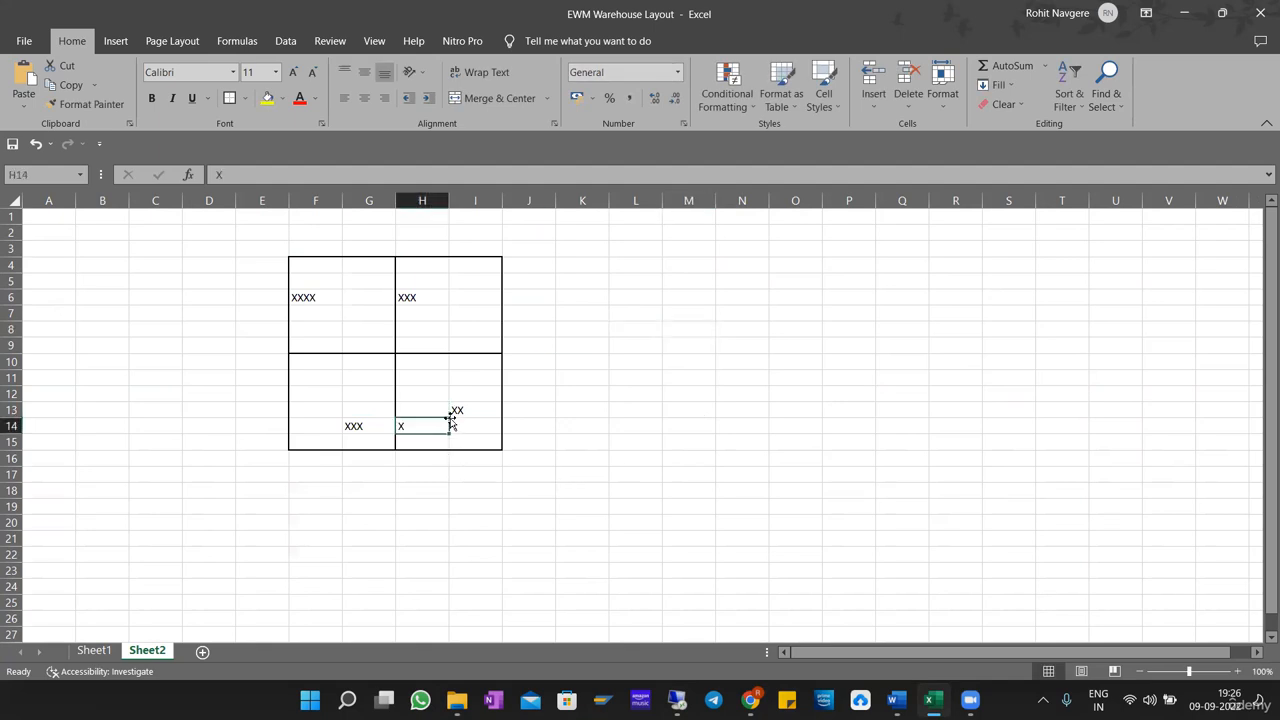
click(449, 414)
text(XXX)
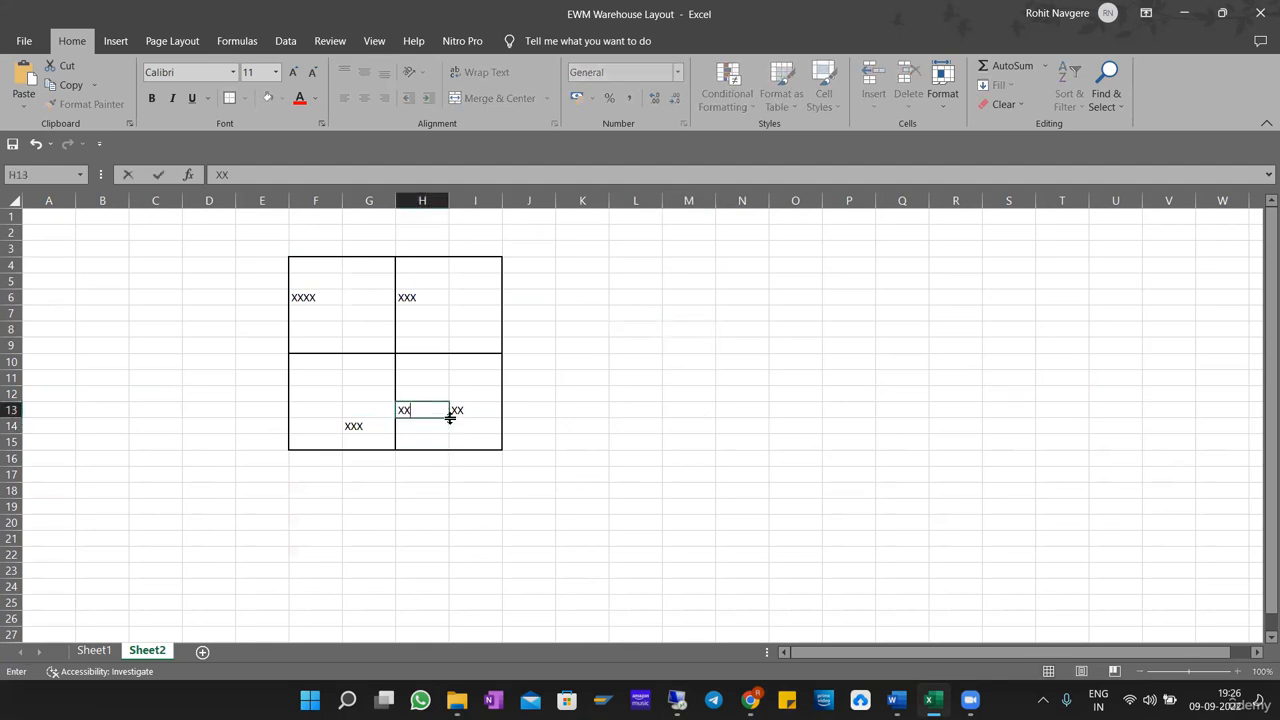
key(Return)
click(612, 391)
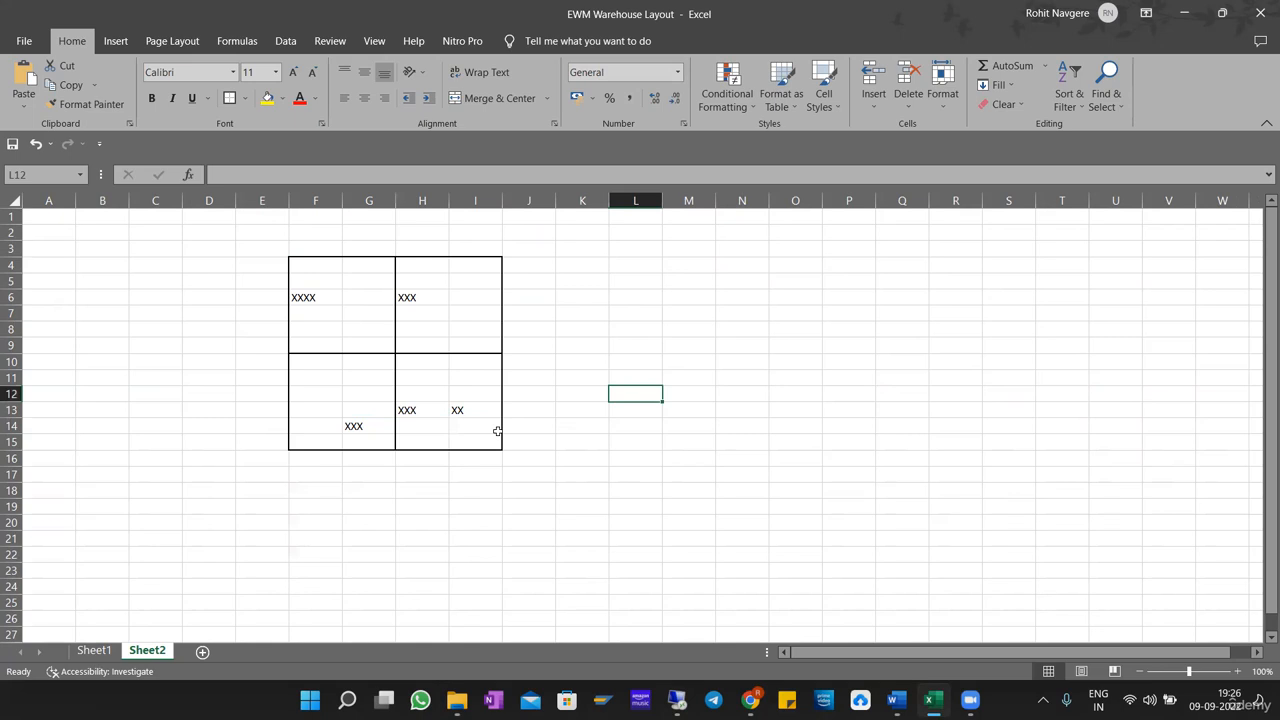
Point out the X marks inside each of the four boxes in turn.
click(351, 425)
drag(410, 411, 466, 412)
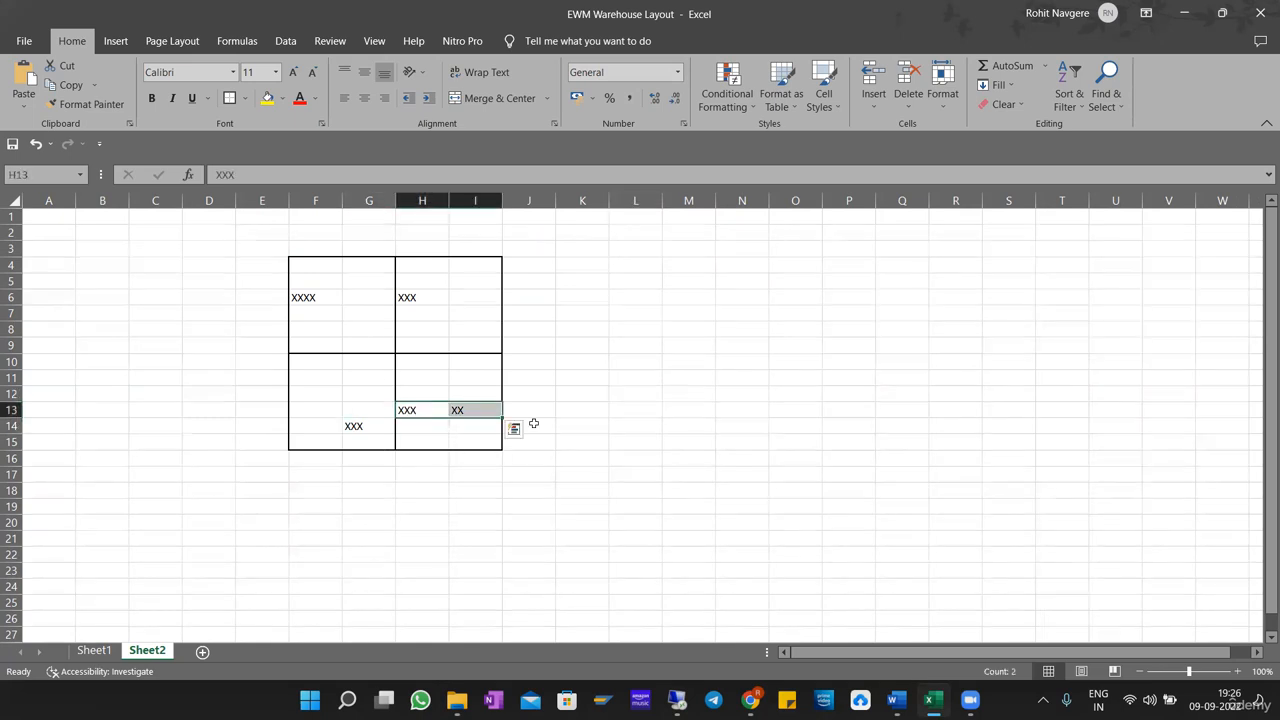
click(428, 297)
click(312, 297)
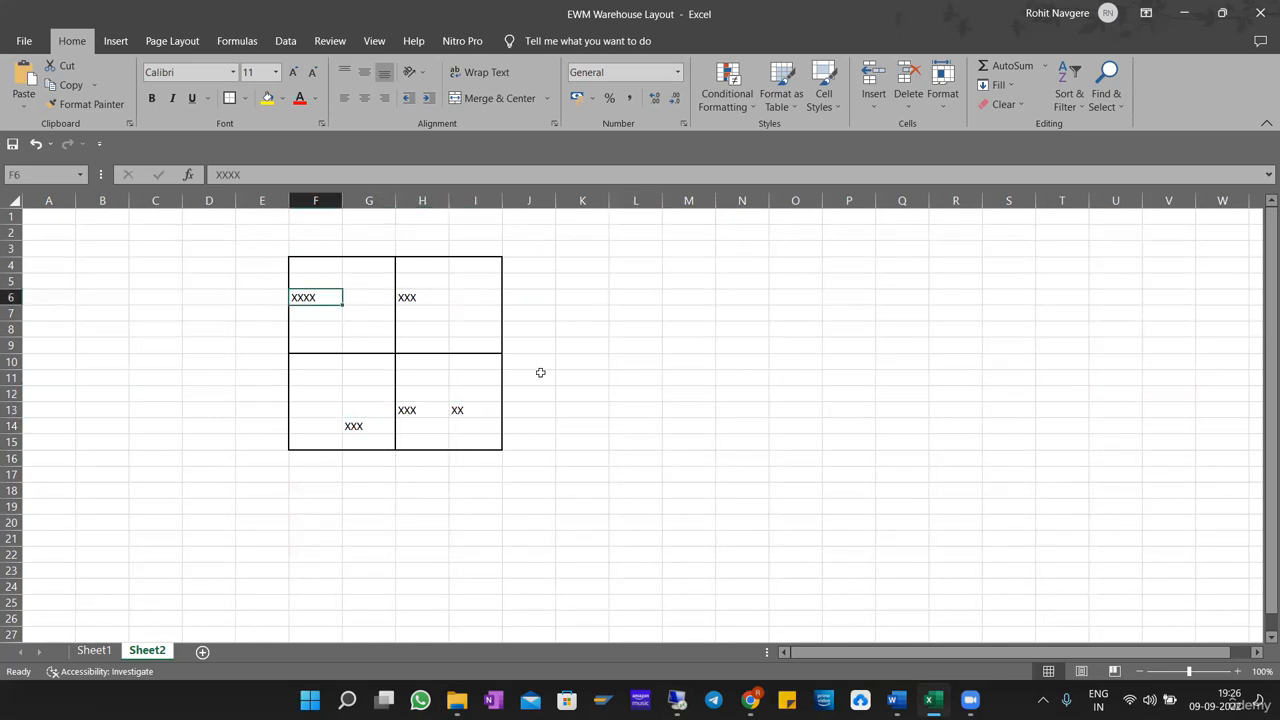
click(688, 329)
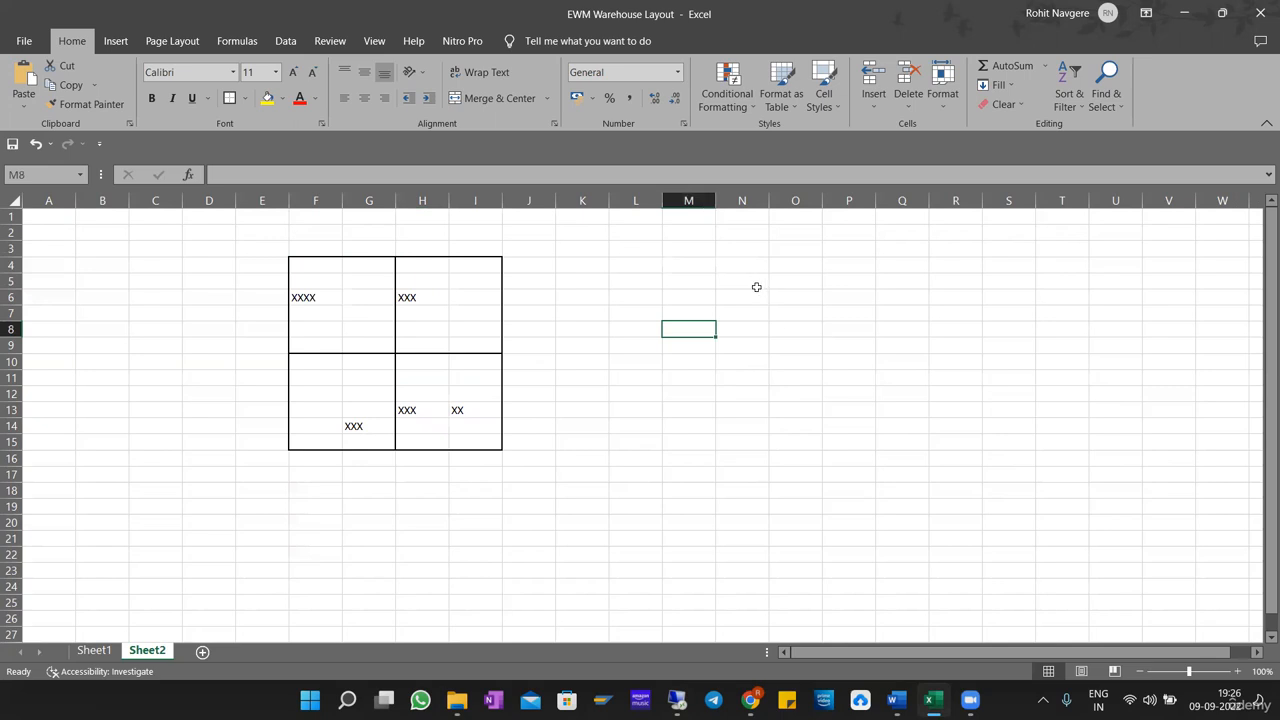
Point out the empty area N4:O9, the whole F4:I15 grid and the single box H4:I9.
drag(745, 267, 775, 339)
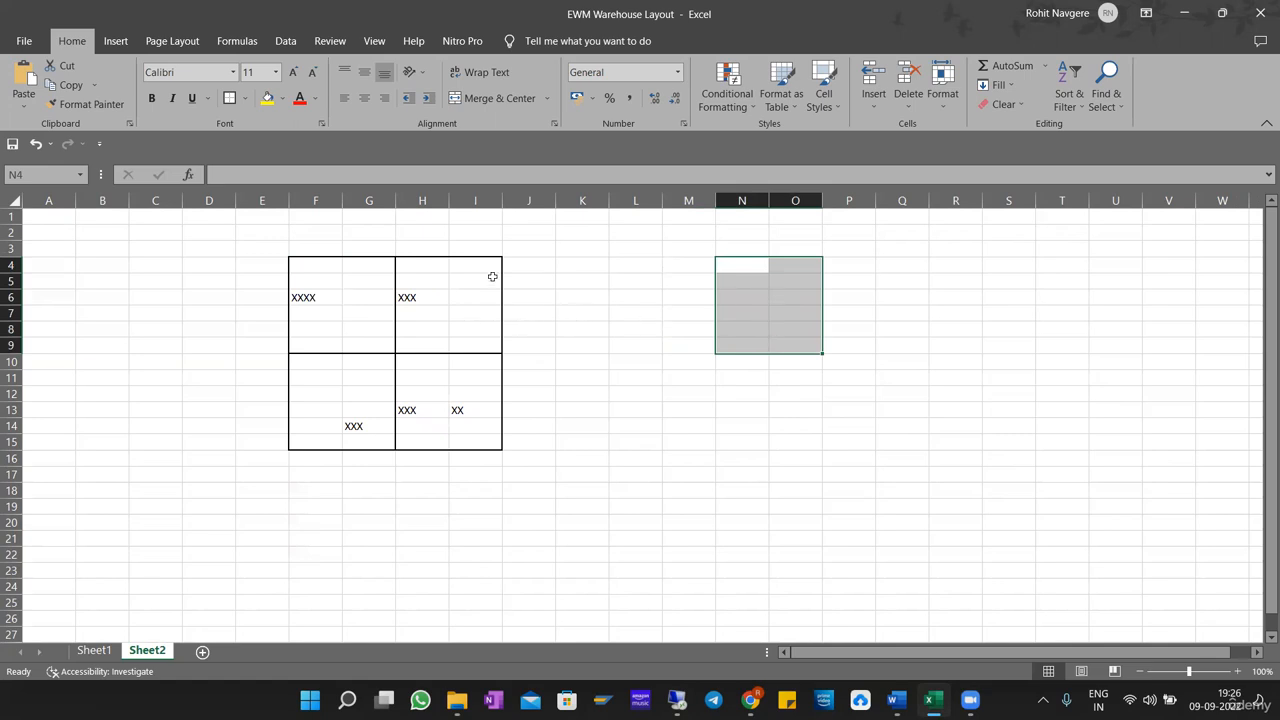
drag(314, 263, 480, 438)
click(690, 378)
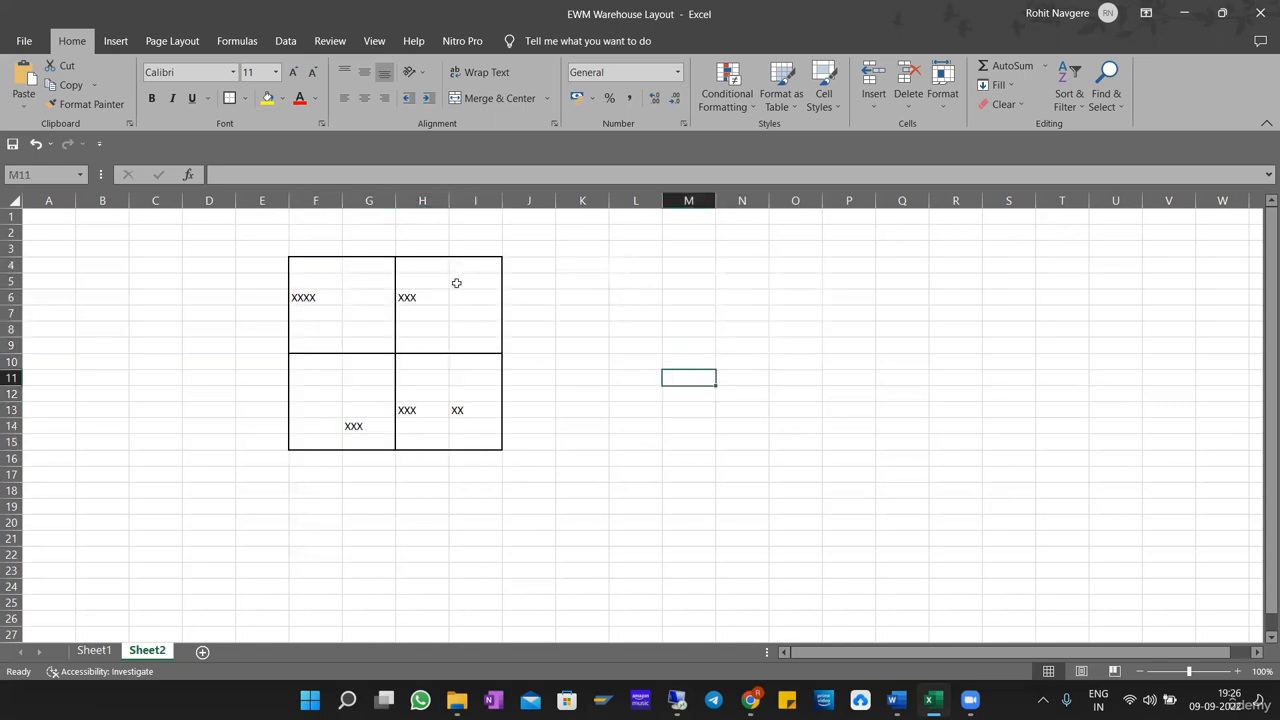
drag(412, 267, 477, 341)
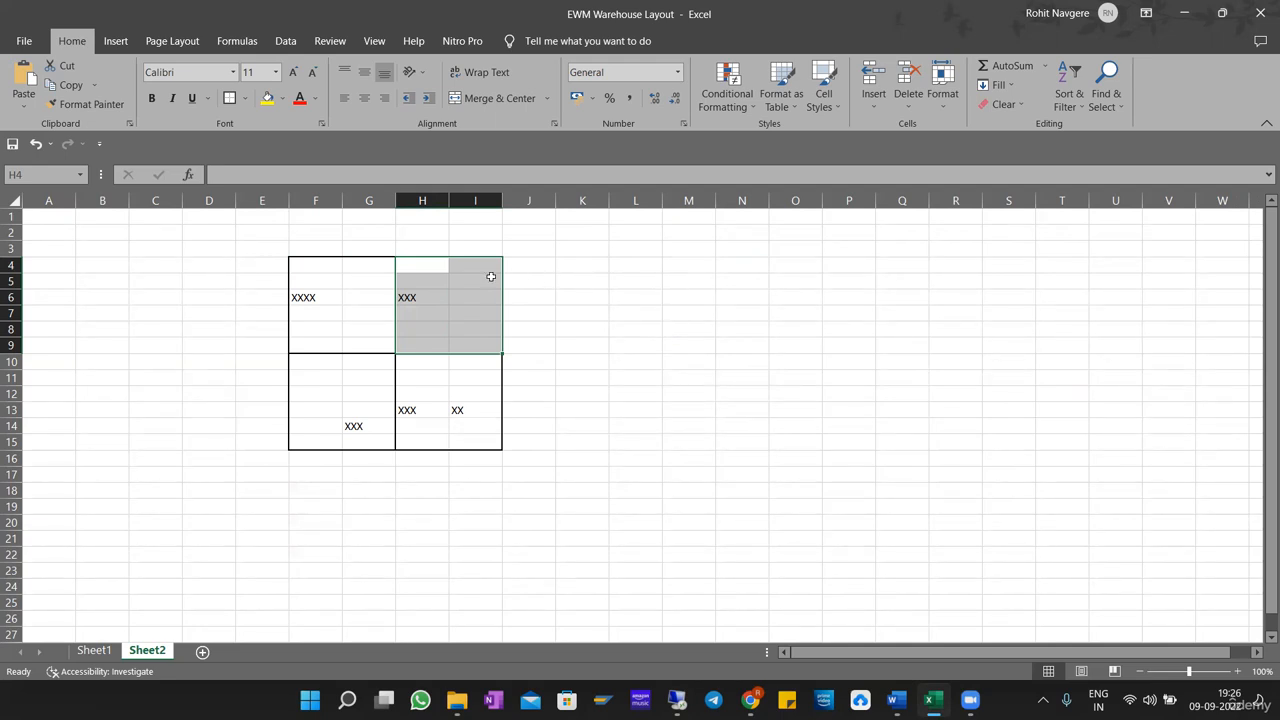
drag(419, 264, 478, 342)
Move the box F4:G9 with its XXXX mark out of the grid to K10:L15.
drag(304, 263, 378, 342)
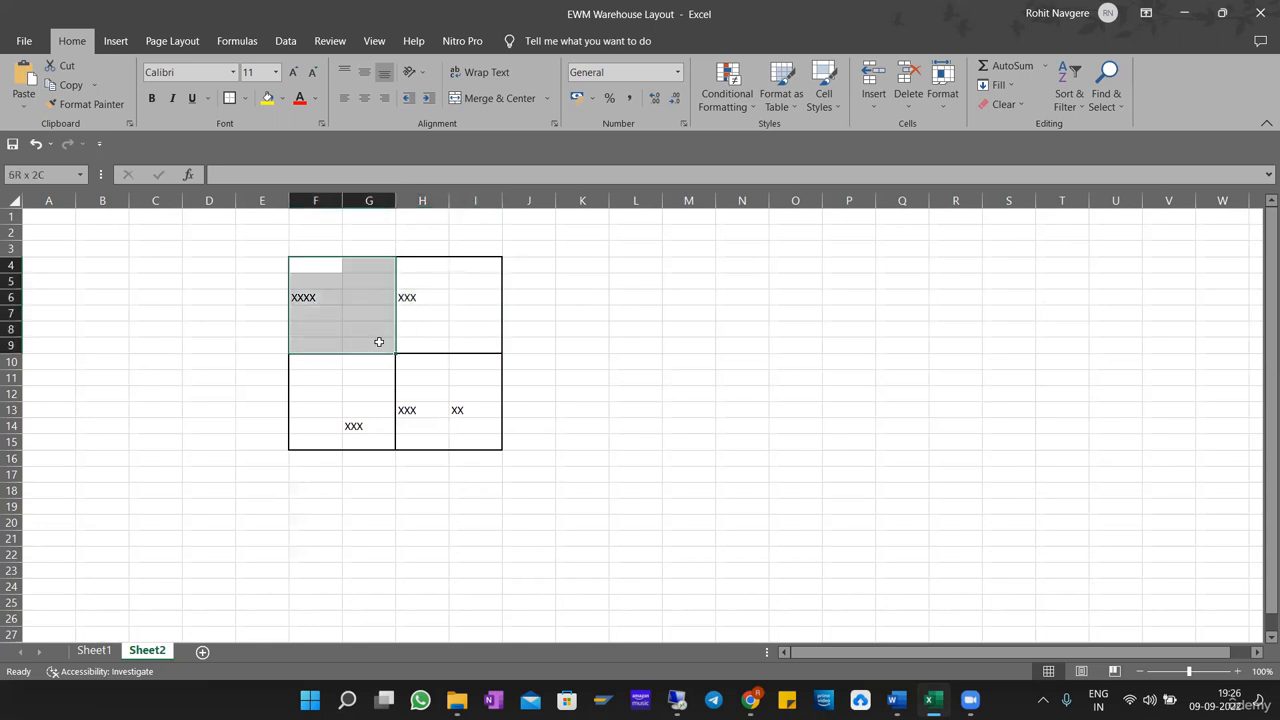
key(ctrl+c)
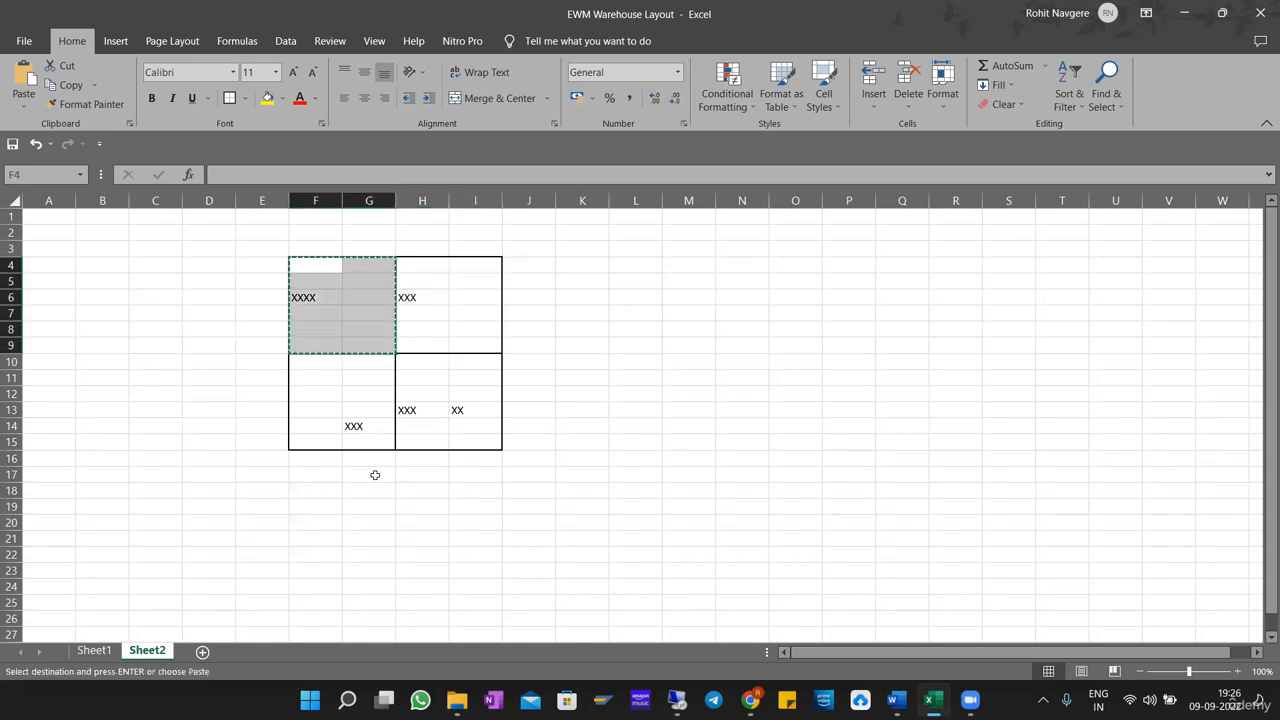
click(569, 362)
key(Return)
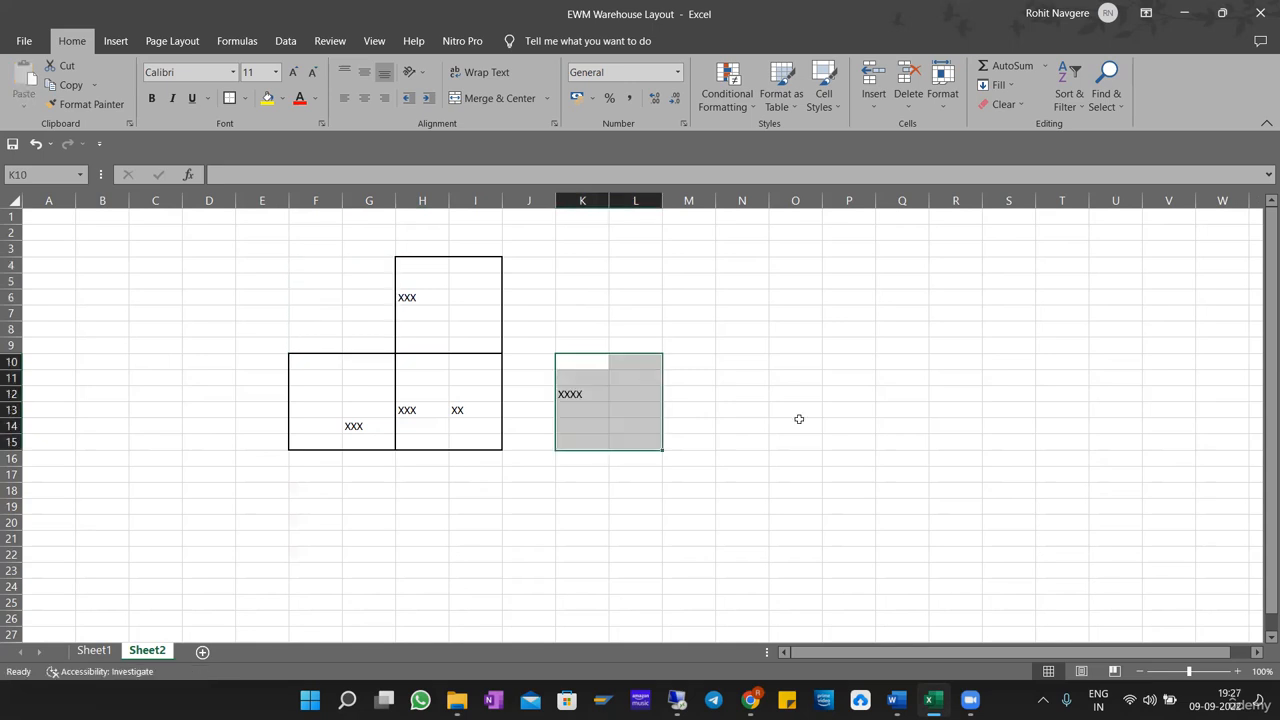
click(797, 420)
Move the box H4:I9 with its XXX mark to N10:O15.
drag(422, 265, 474, 343)
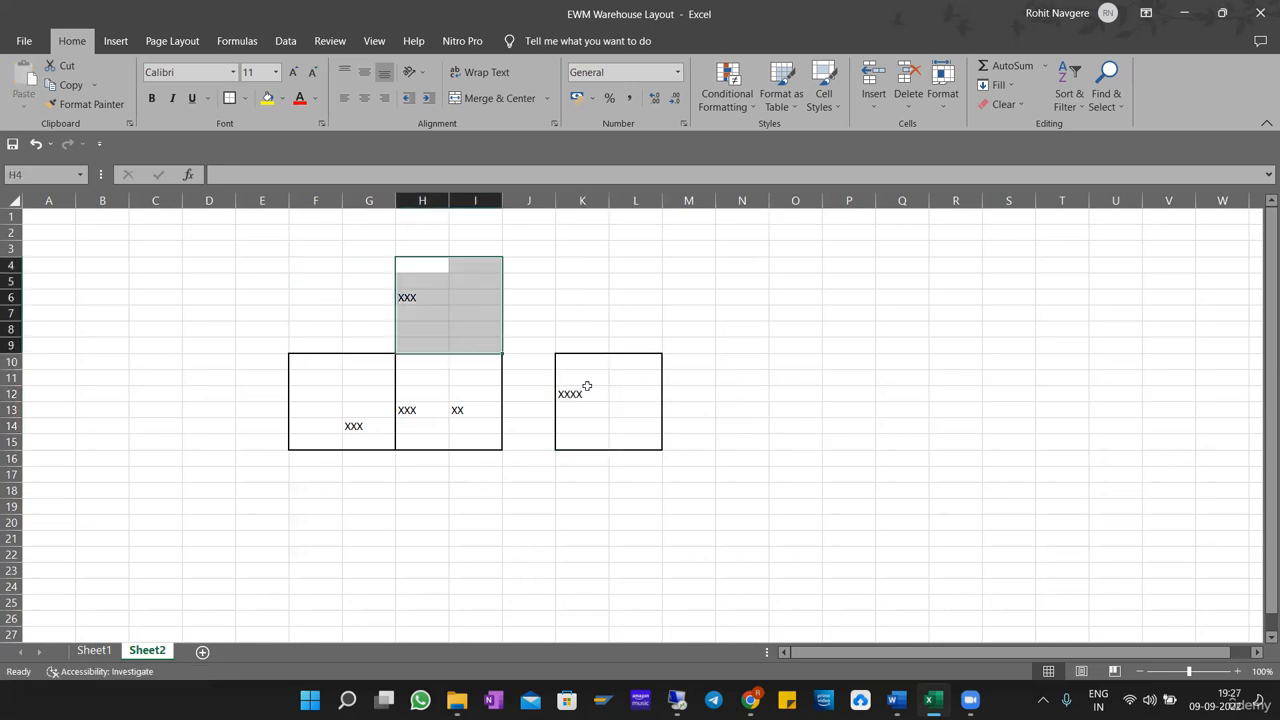
key(ctrl+x)
click(736, 366)
key(Return)
click(880, 488)
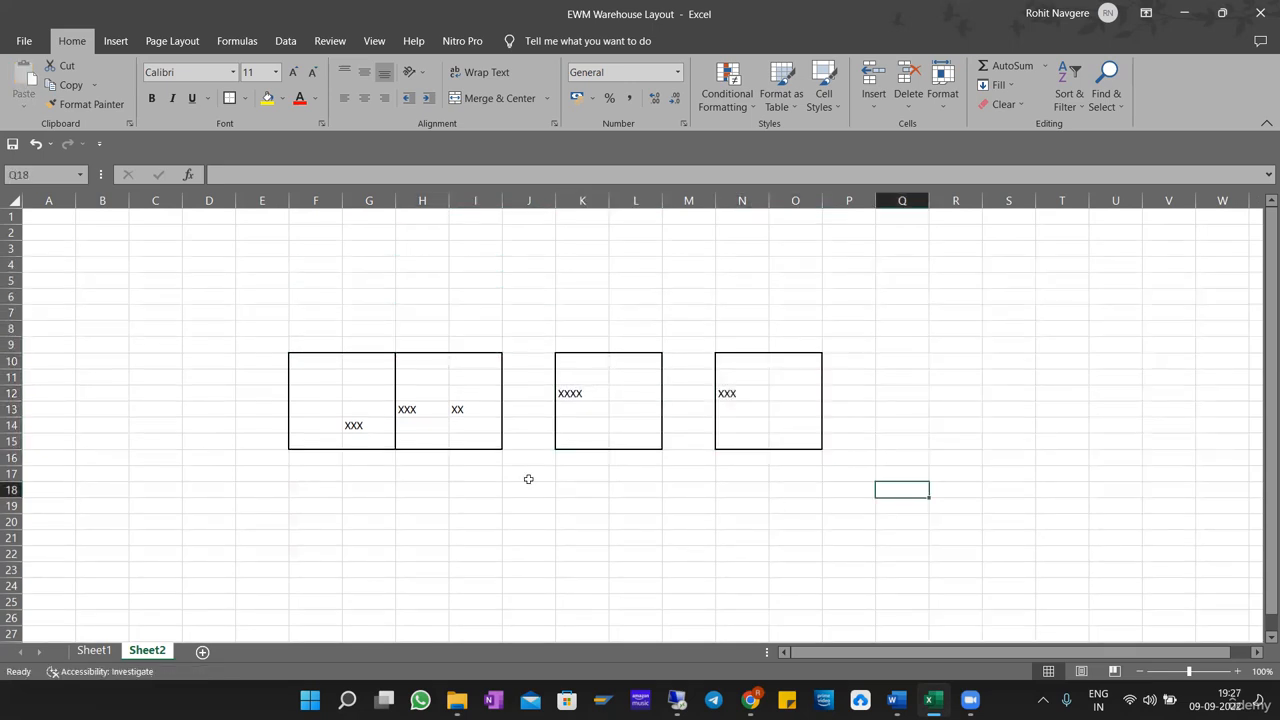
Undo both box moves to restore the two-by-two grid.
click(429, 436)
click(411, 409)
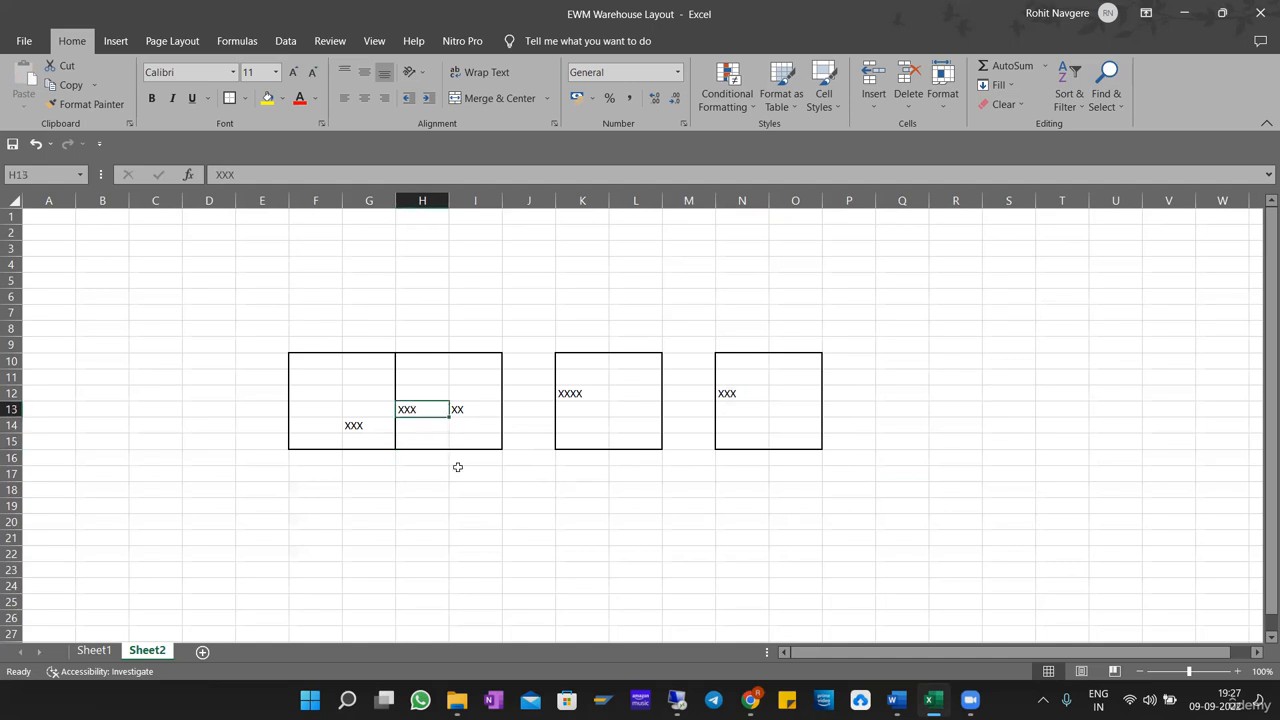
drag(728, 360, 783, 437)
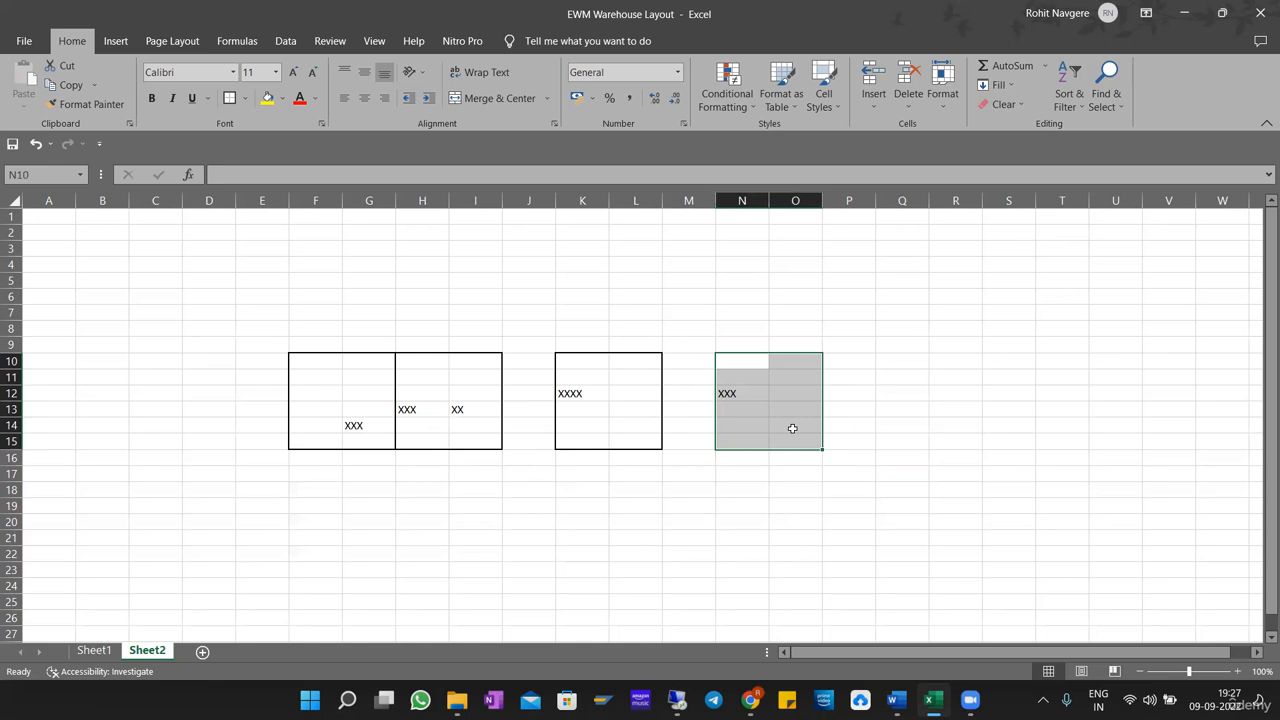
key(ctrl+z)
key(ctrl+z)
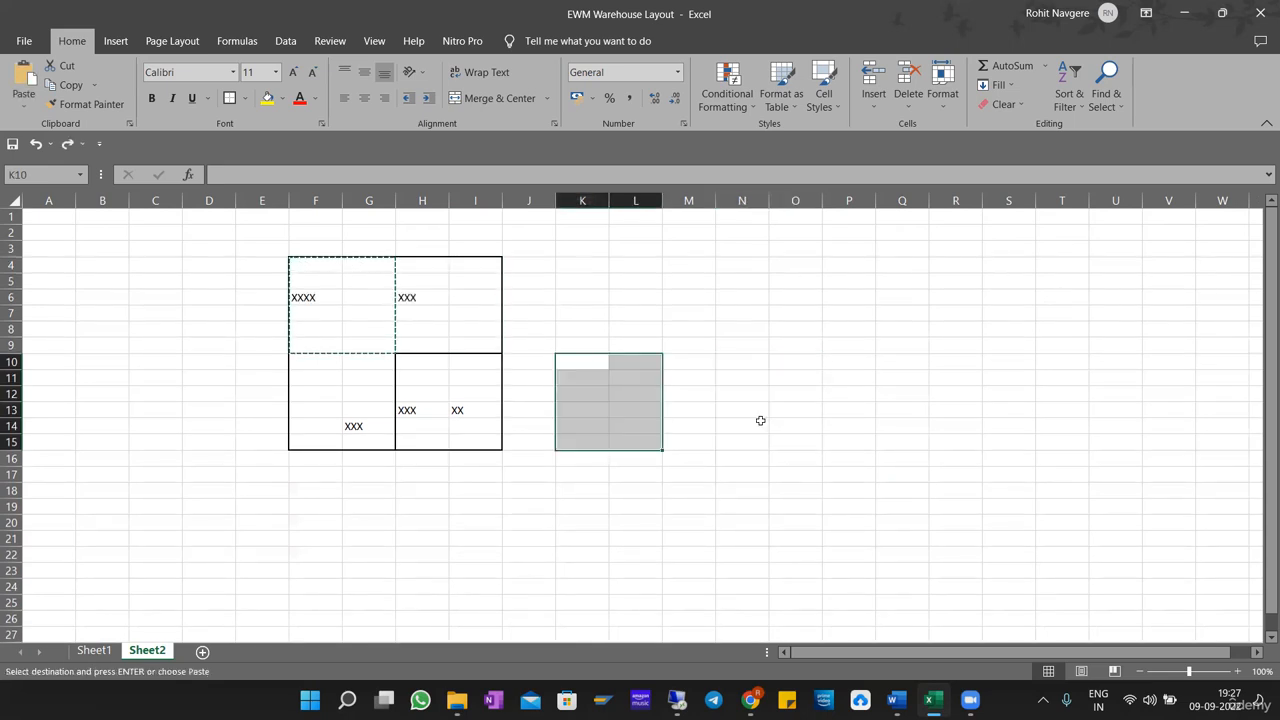
click(726, 414)
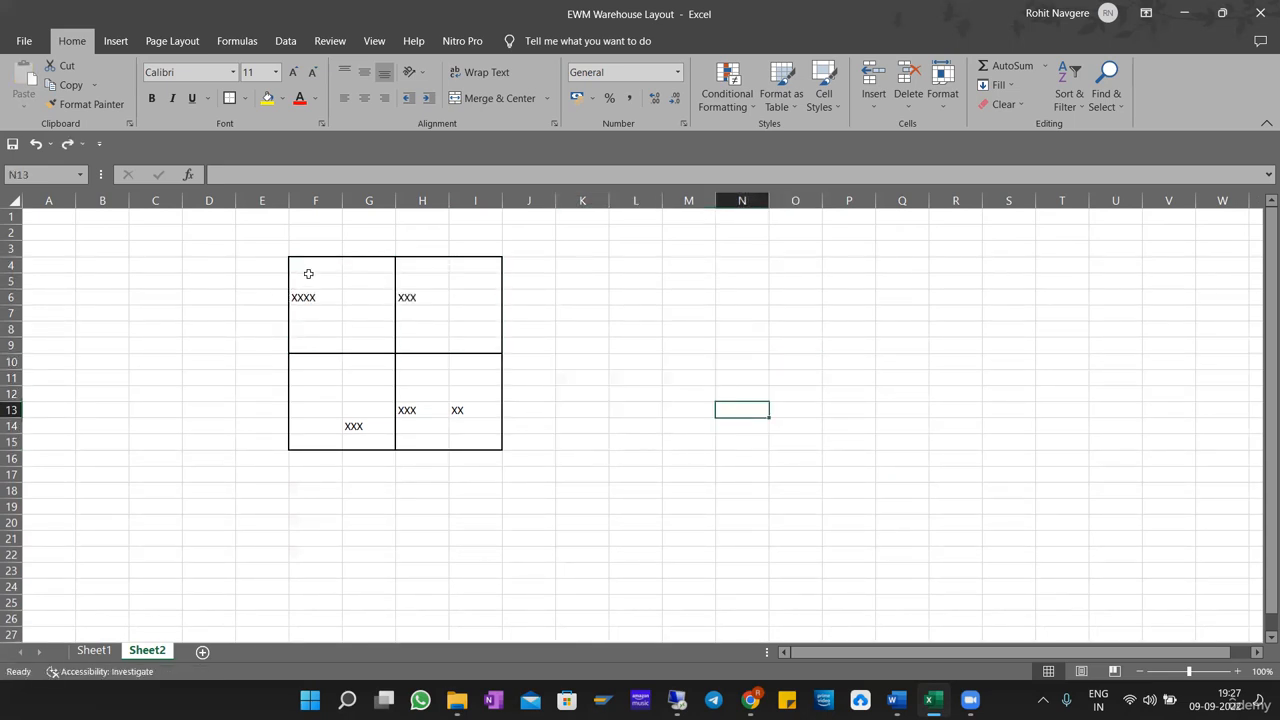
Point out the whole grid, the box H4:I9 and the upper row of boxes F4:I9.
drag(317, 266, 492, 438)
click(648, 380)
drag(407, 262, 471, 340)
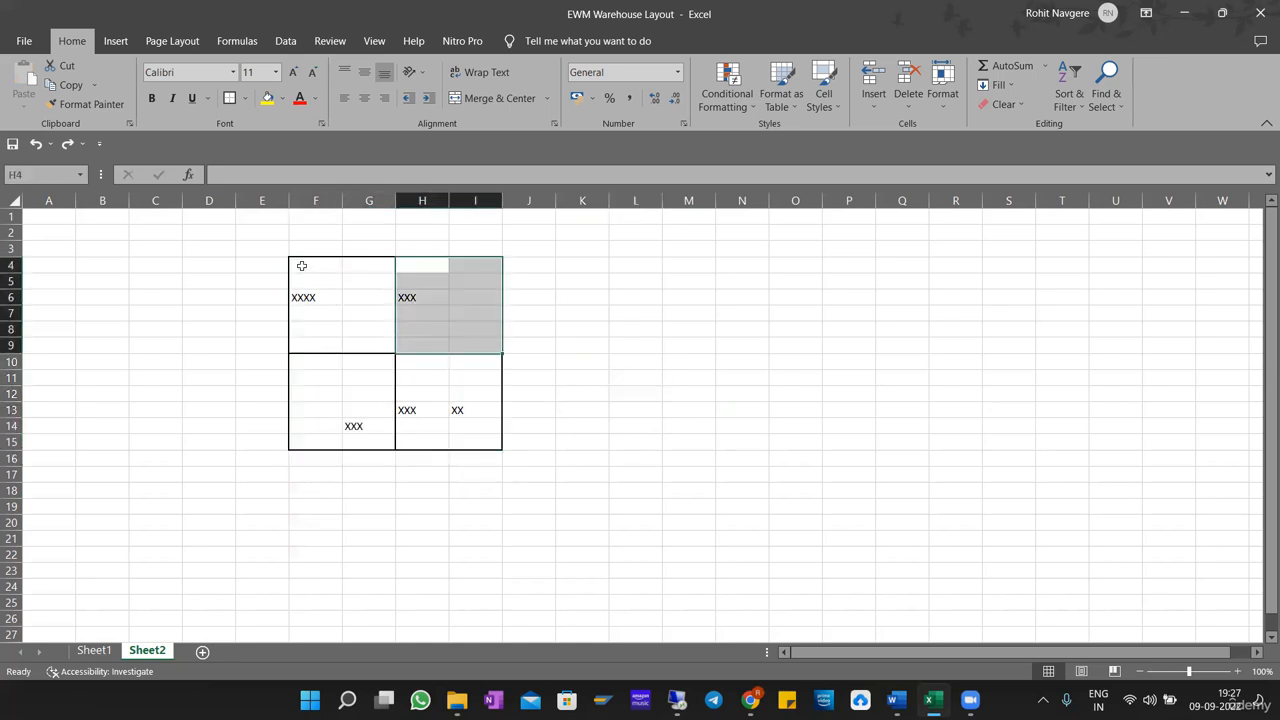
drag(301, 265, 490, 343)
click(635, 312)
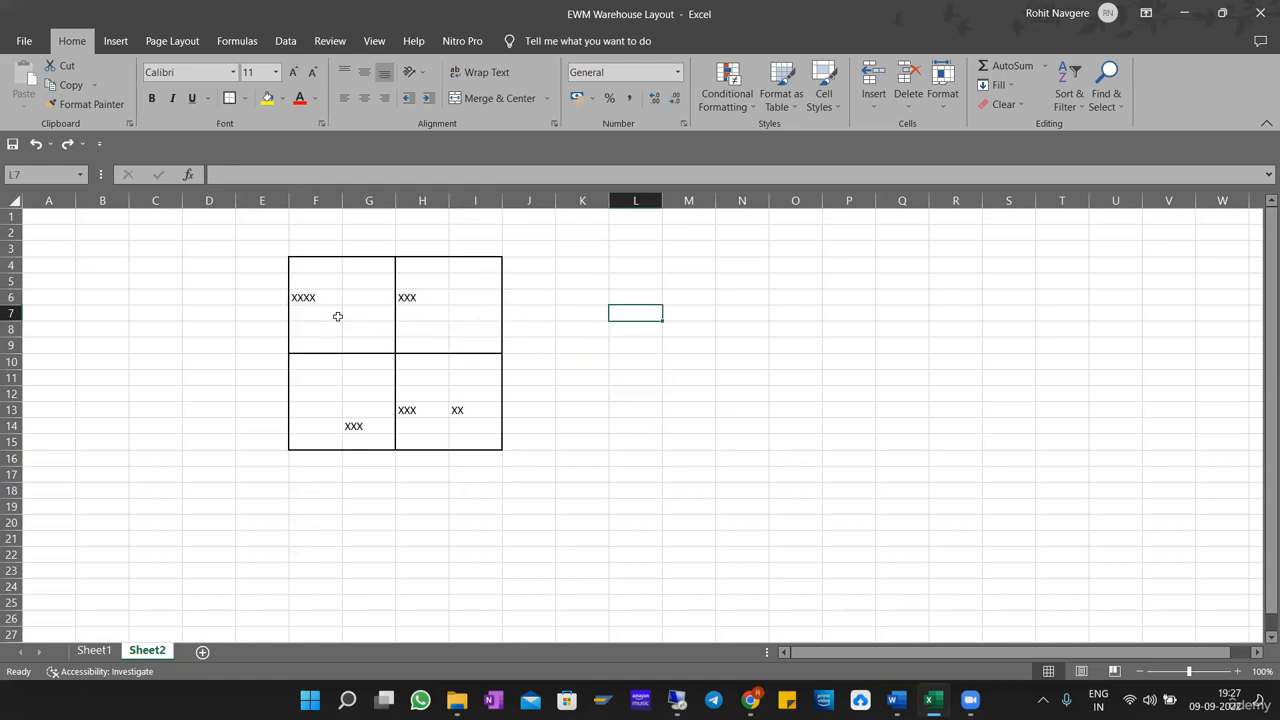
Enter the quantities 6 in K6 beside the upper boxes and 14 in K13 beside the lower boxes.
click(573, 299)
text(6)
key(Return)
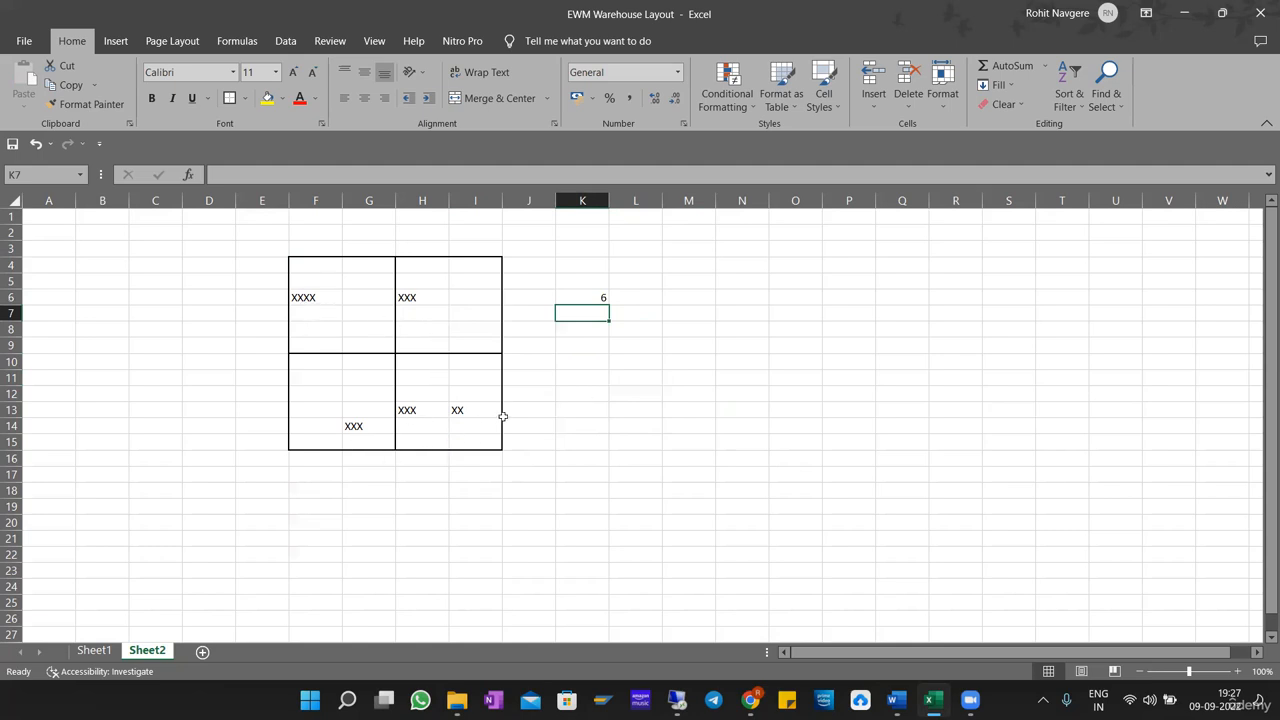
click(592, 412)
text(1)
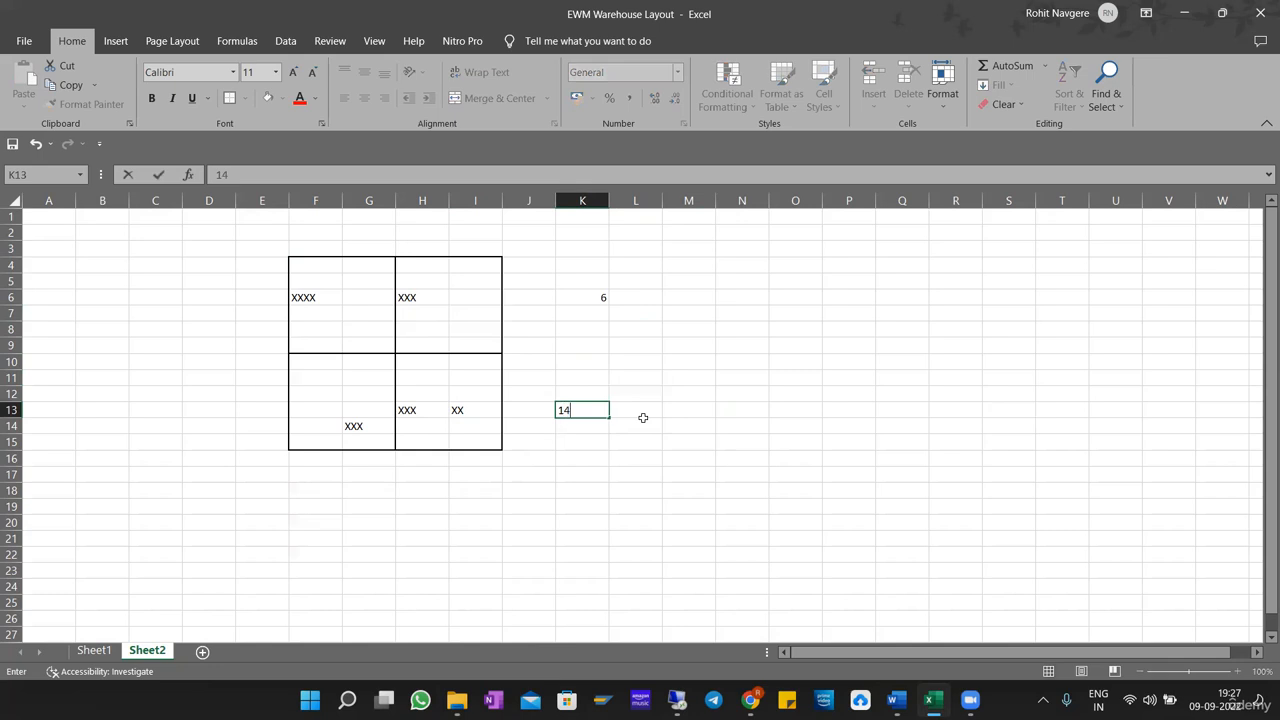
text(4)
key(Return)
click(733, 409)
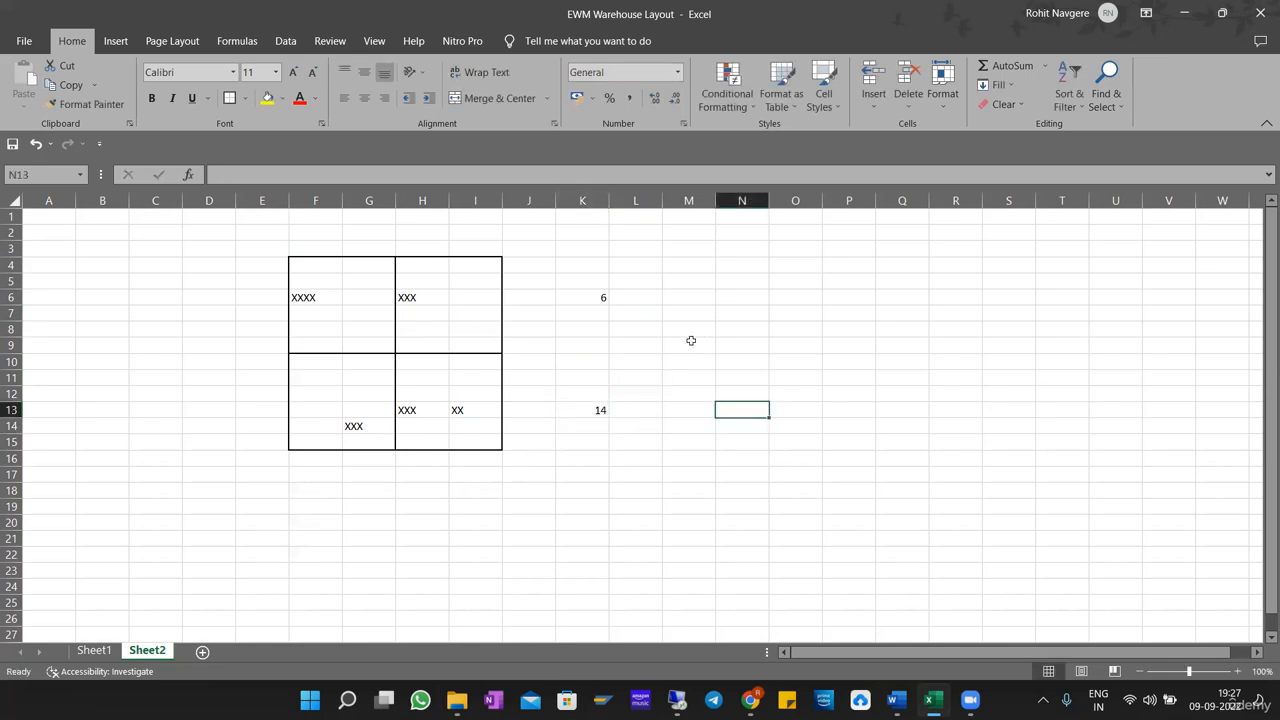
click(601, 409)
click(636, 297)
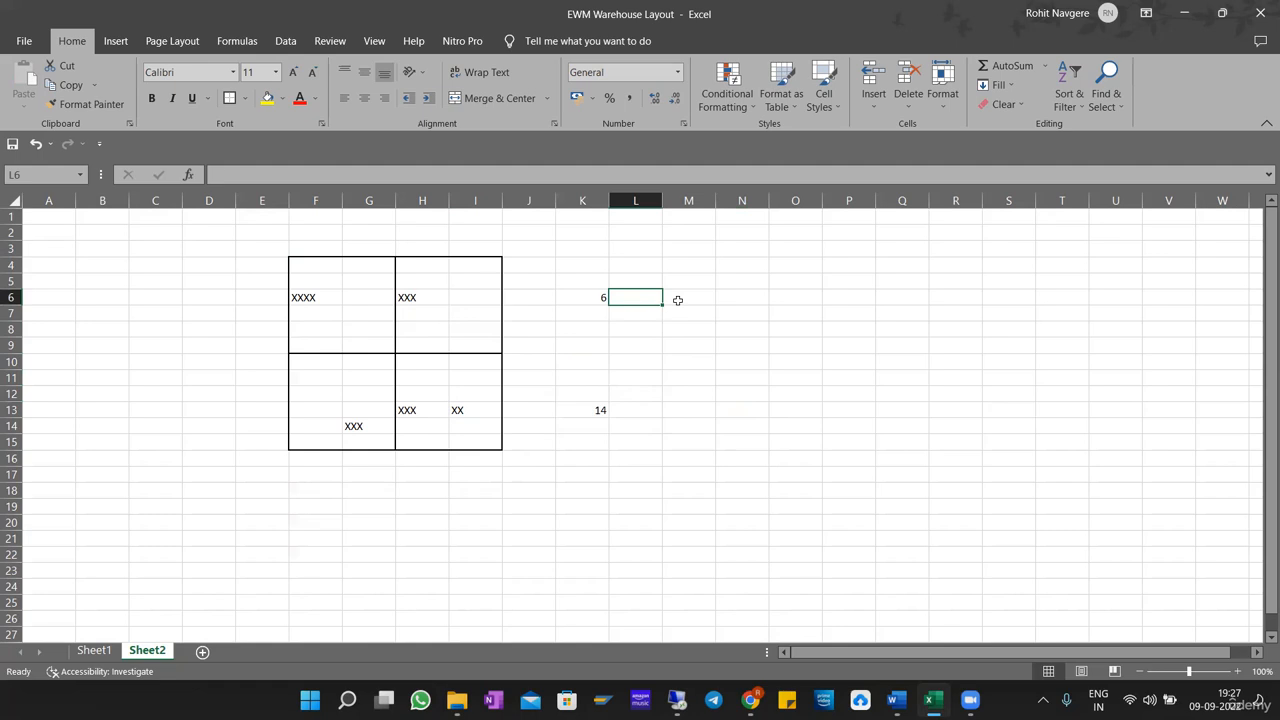
Label the quantity 6 as "Highest lvl HU" in L6.
text(Highest)
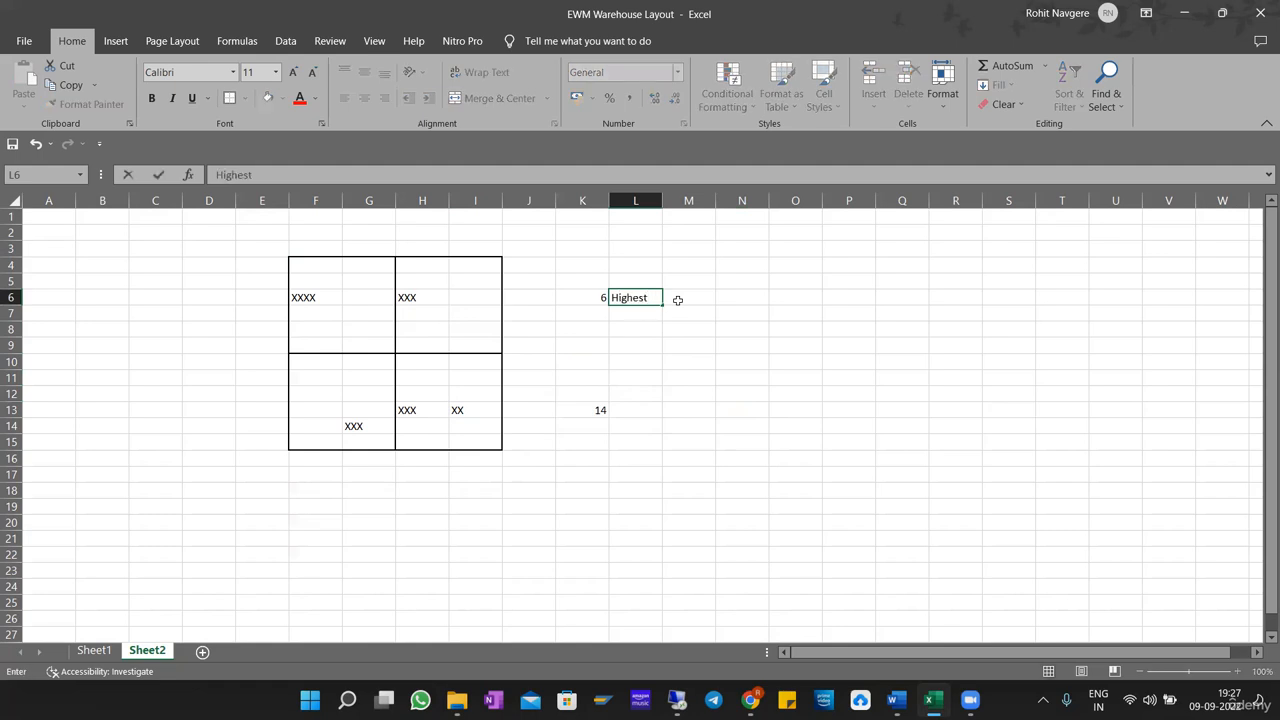
text( lvl HU)
key(Return)
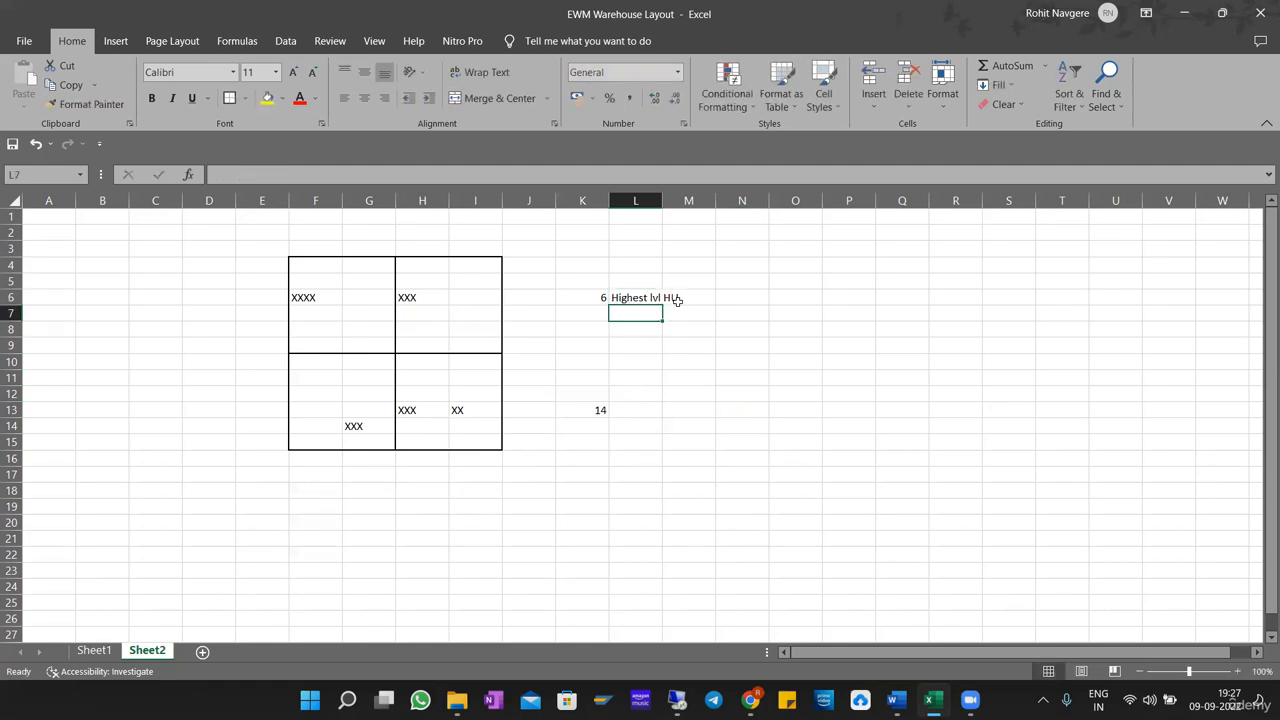
Label the quantity 14 as "Storage bin av qnty" in L13 and widen column L to fit its text.
click(633, 406)
text(Storag)
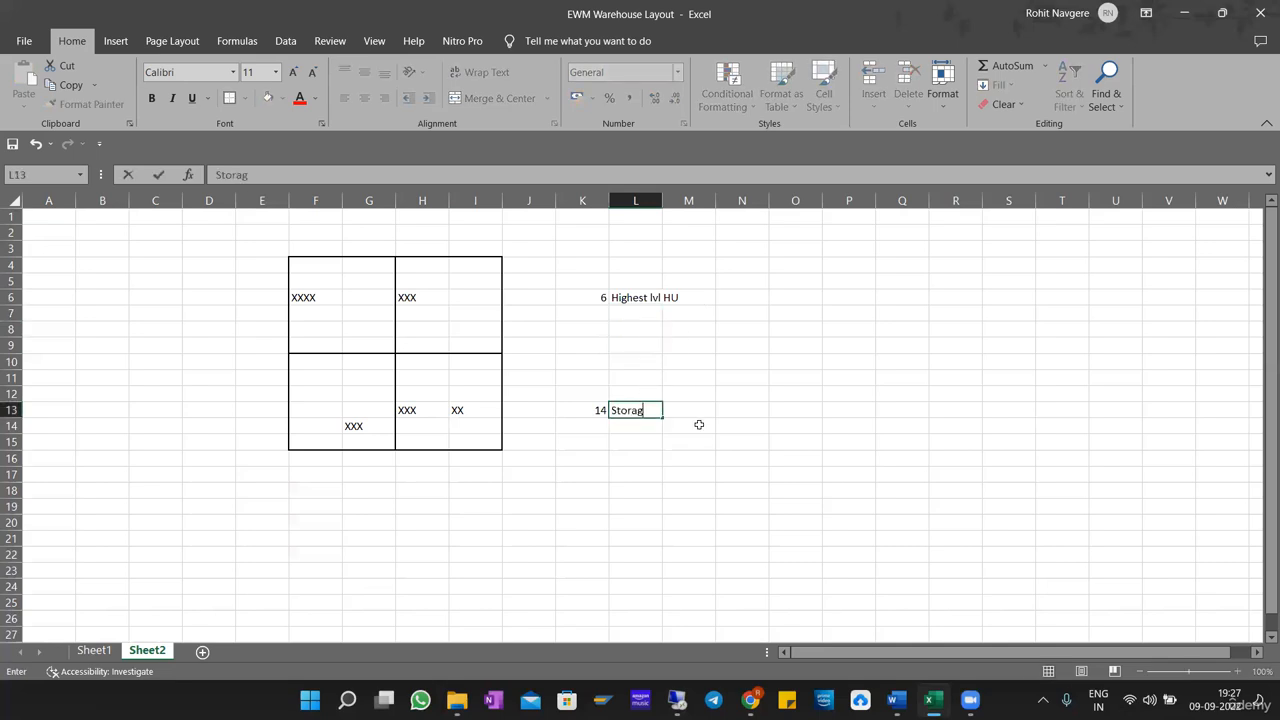
text(e bin av qnty)
key(Return)
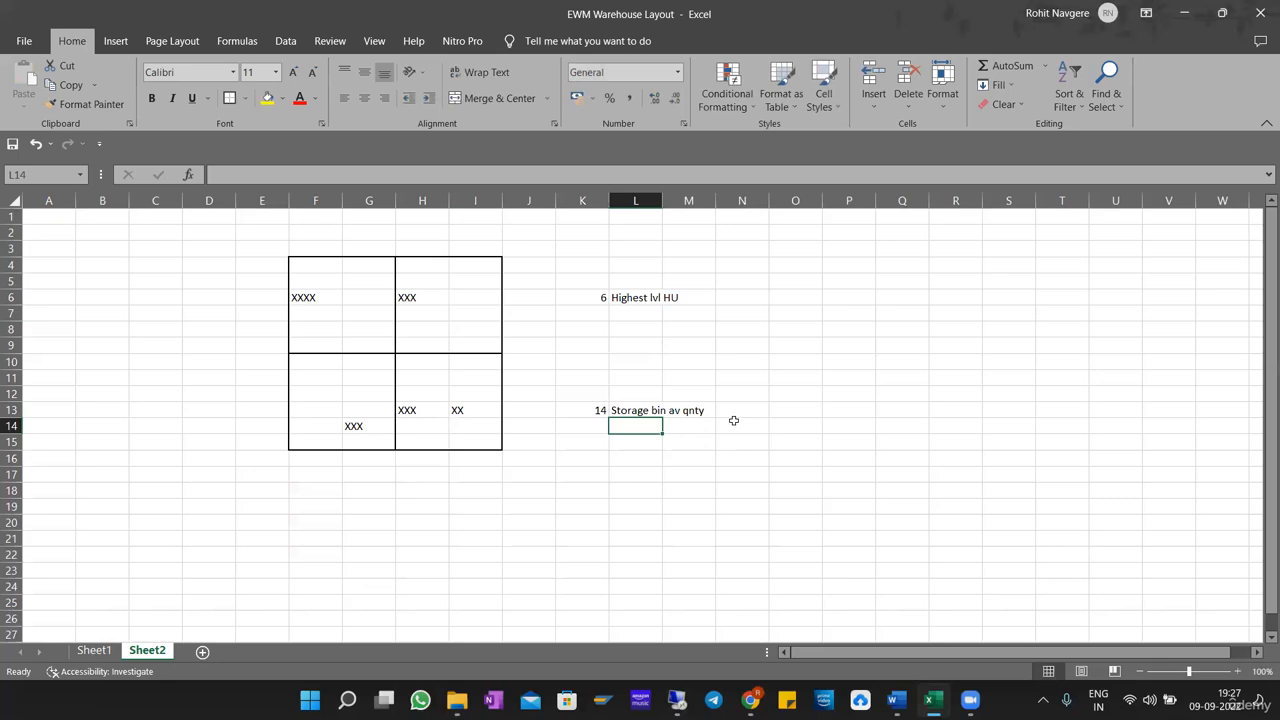
click(734, 421)
double_click(663, 201)
click(809, 446)
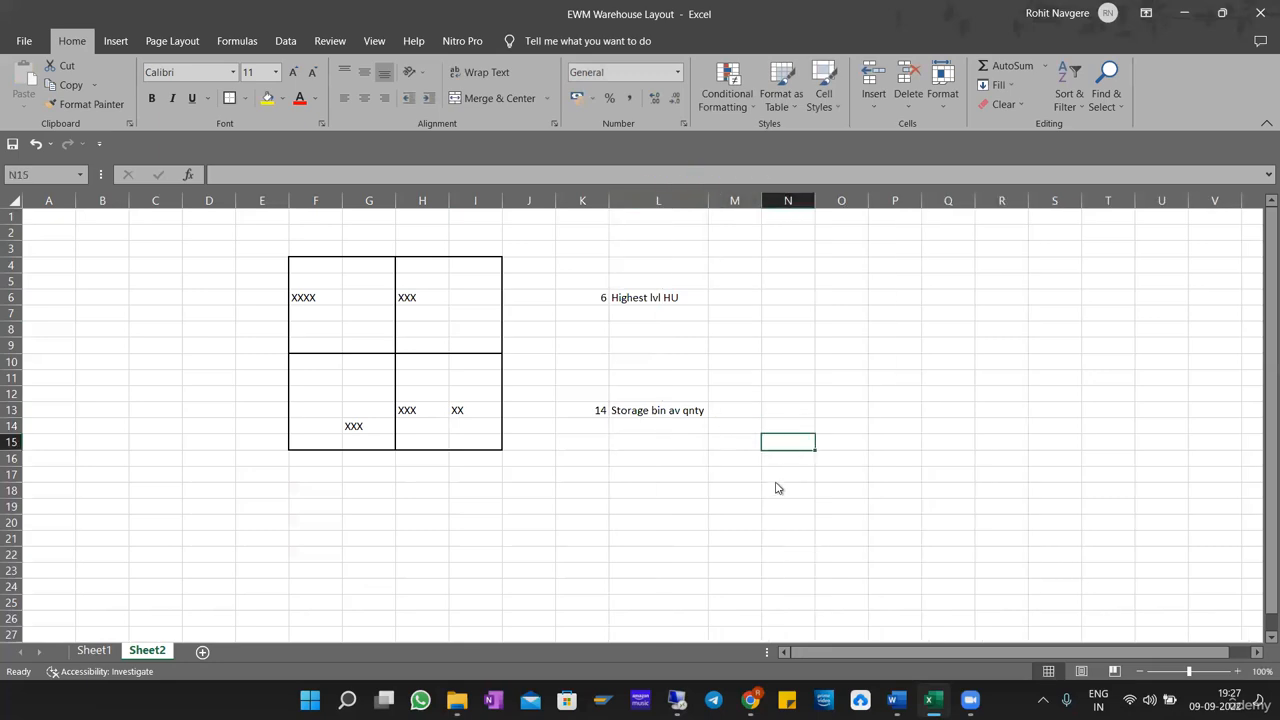
Switch to SAP to point out the Storage Bin entry, and return to Excel to relate it to K13:L13.
key(alt+Tab)
drag(577, 457, 759, 460)
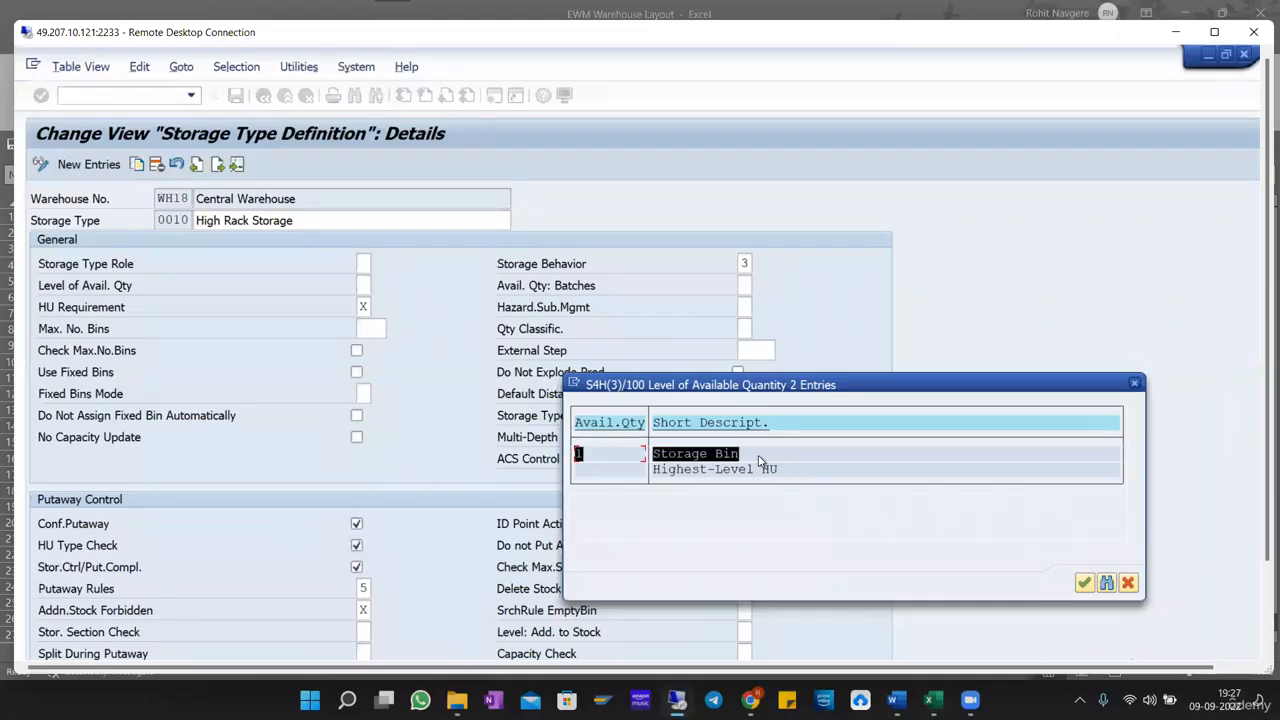
key(ctrl+c)
key(alt+Tab)
click(604, 411)
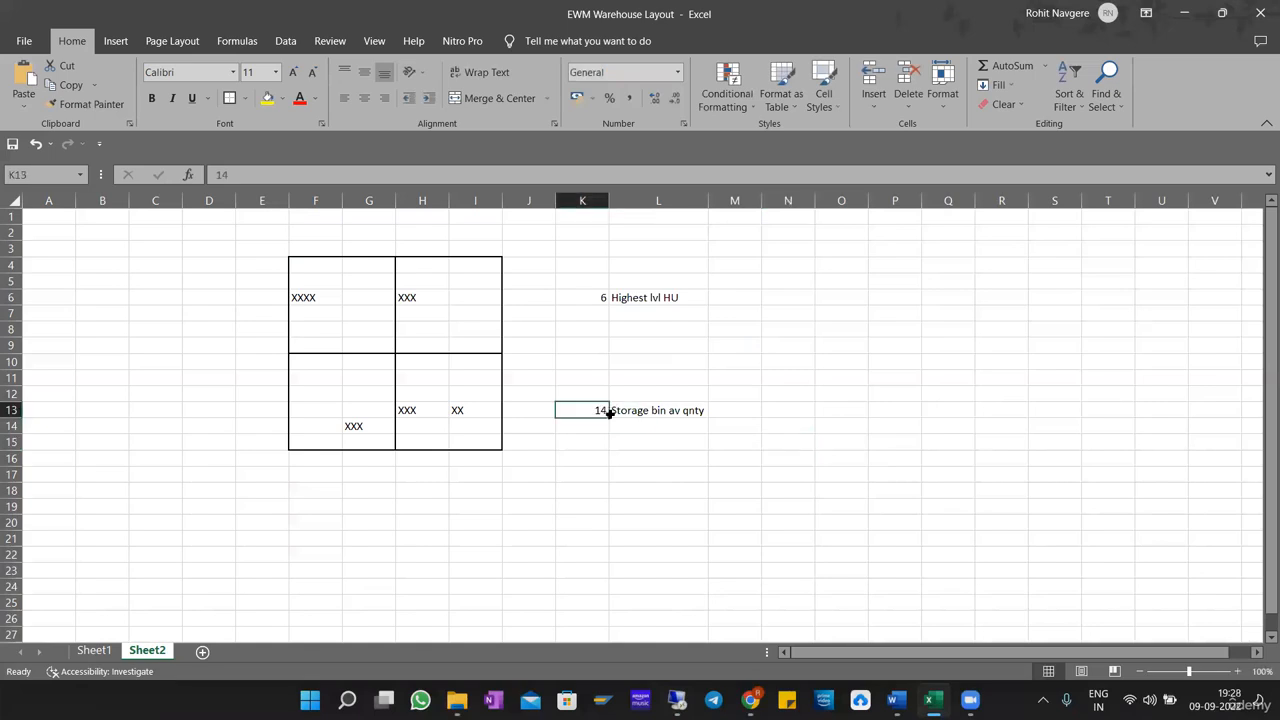
drag(591, 410, 678, 411)
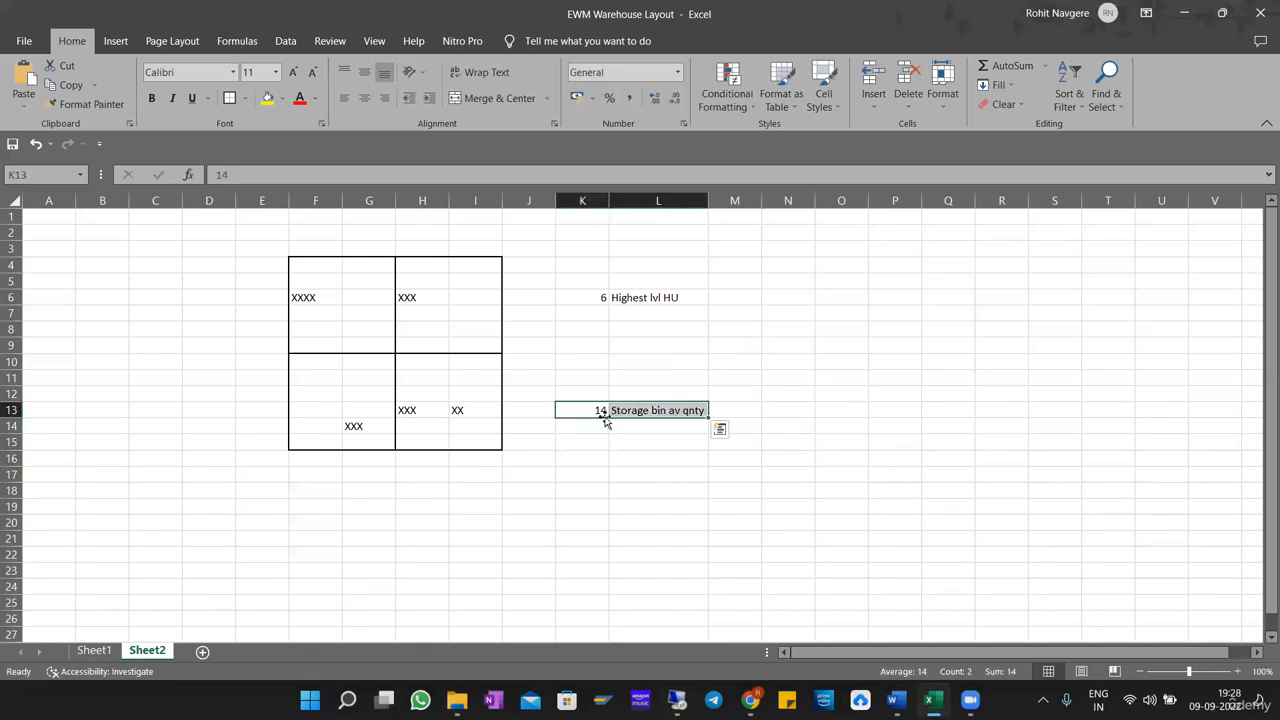
Point out the Highest-Level HU entry in SAP, and relate it to the upper boxes F4:I9 and K6:L6 in Excel.
key(alt+Tab)
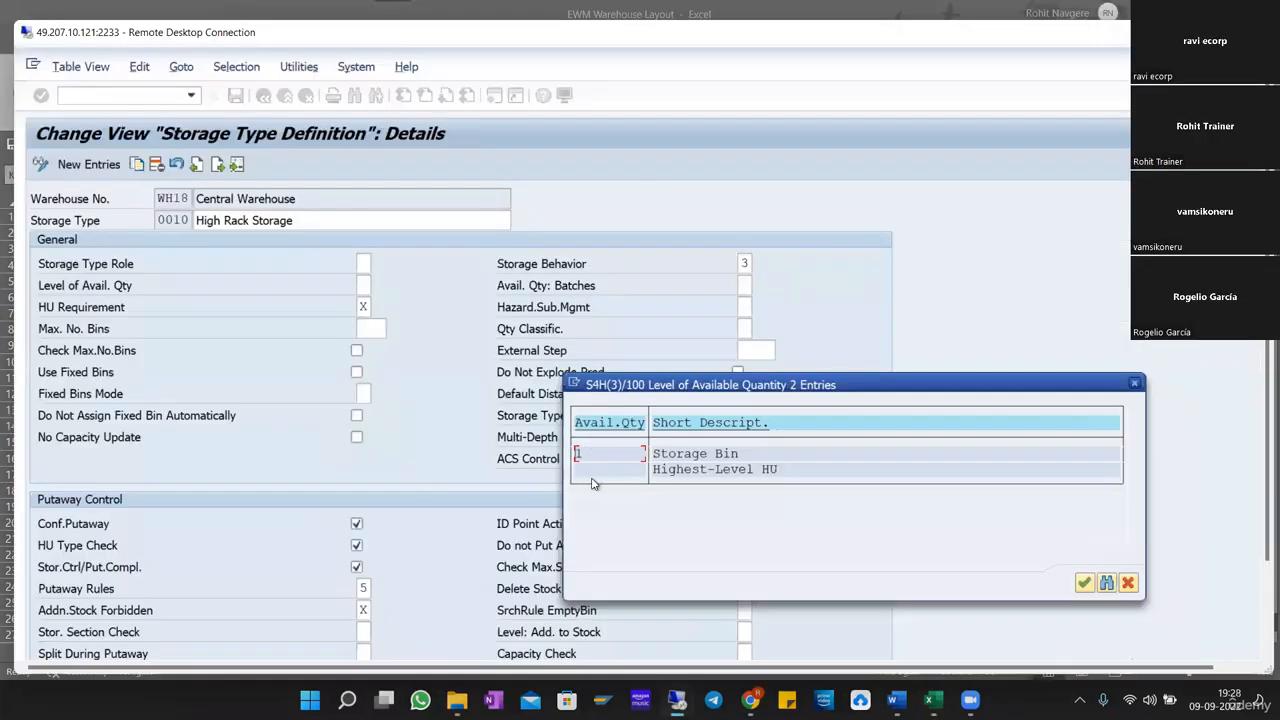
click(660, 470)
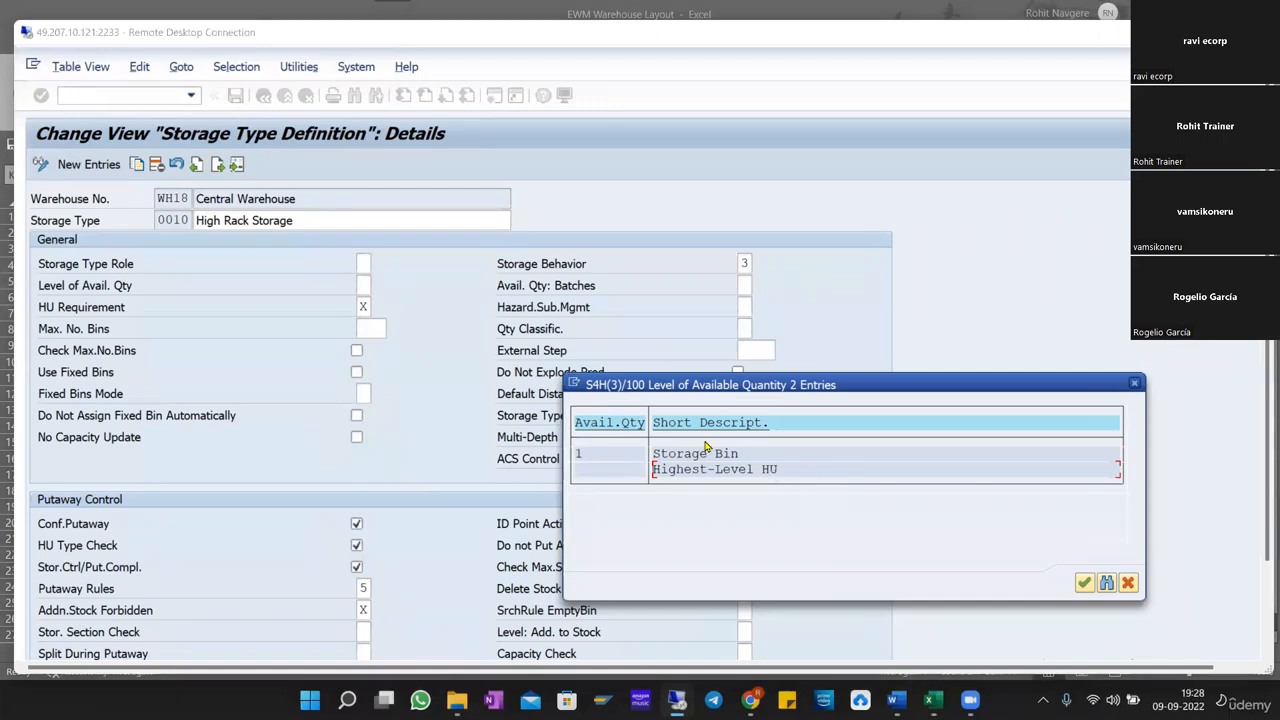
key(alt+Tab)
drag(294, 261, 487, 342)
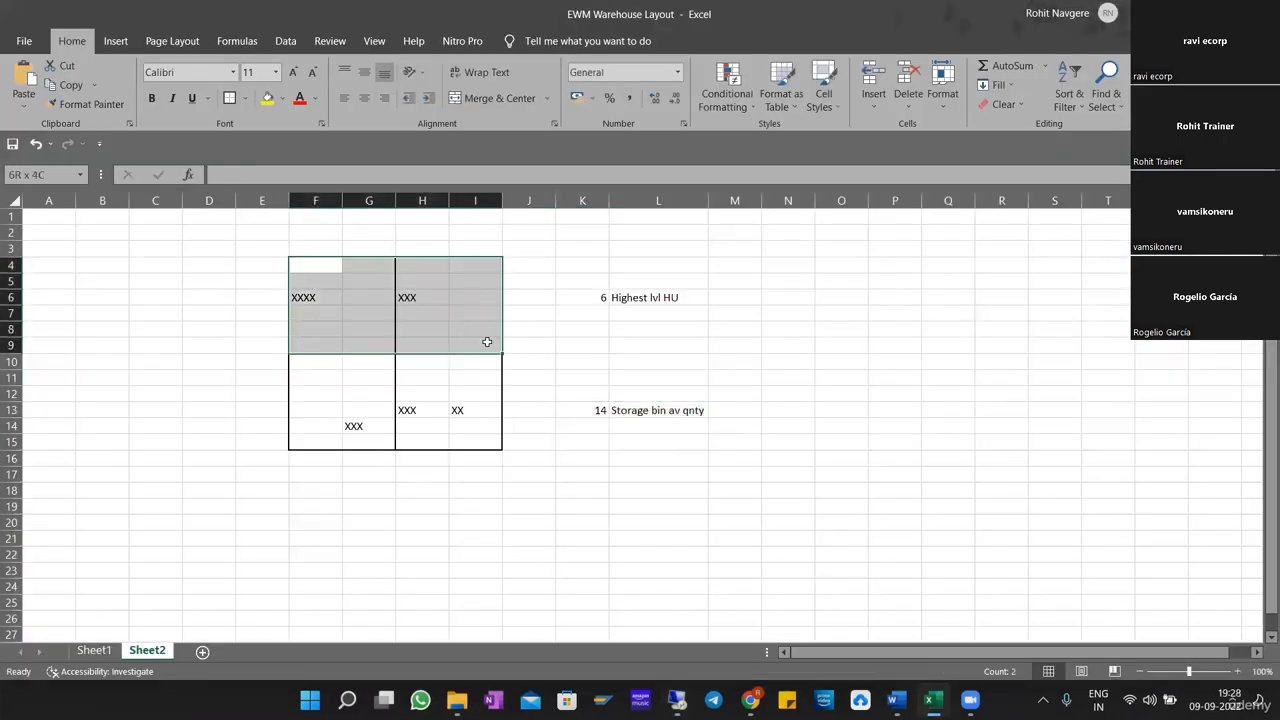
click(655, 329)
drag(569, 298, 660, 298)
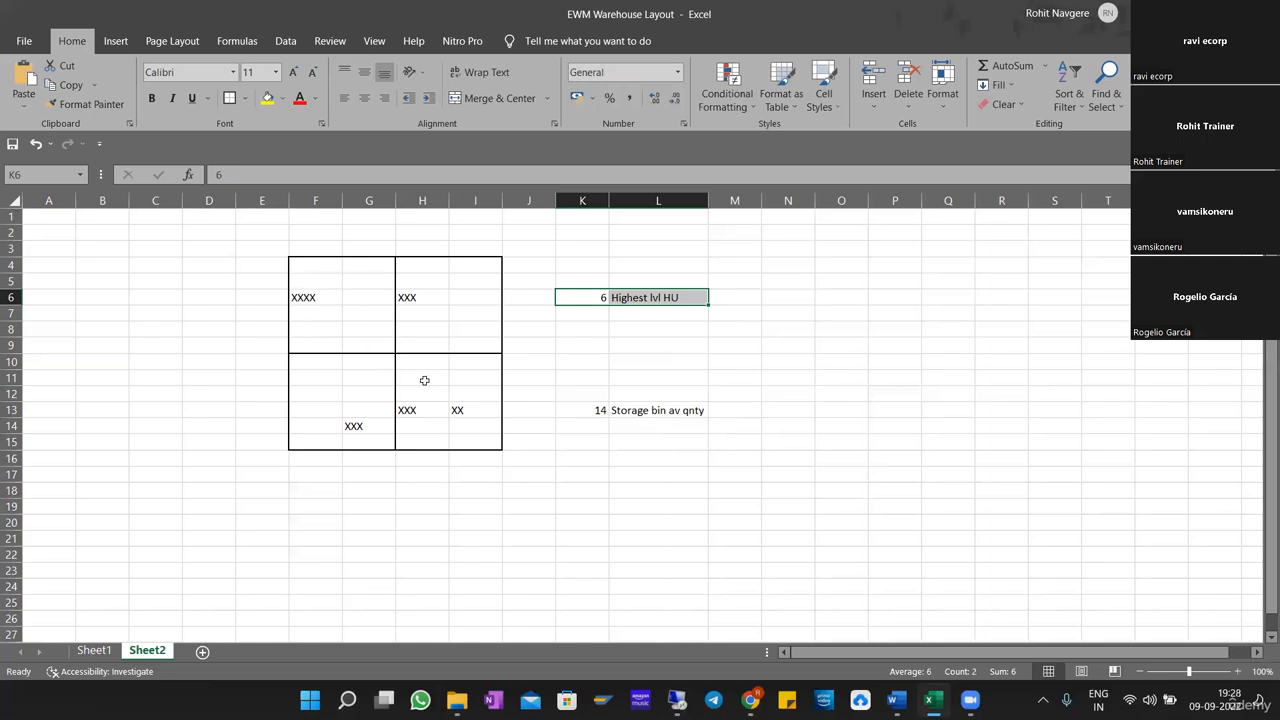
Fill the XX cell I13 with yellow and point out the box H4:I9.
click(457, 411)
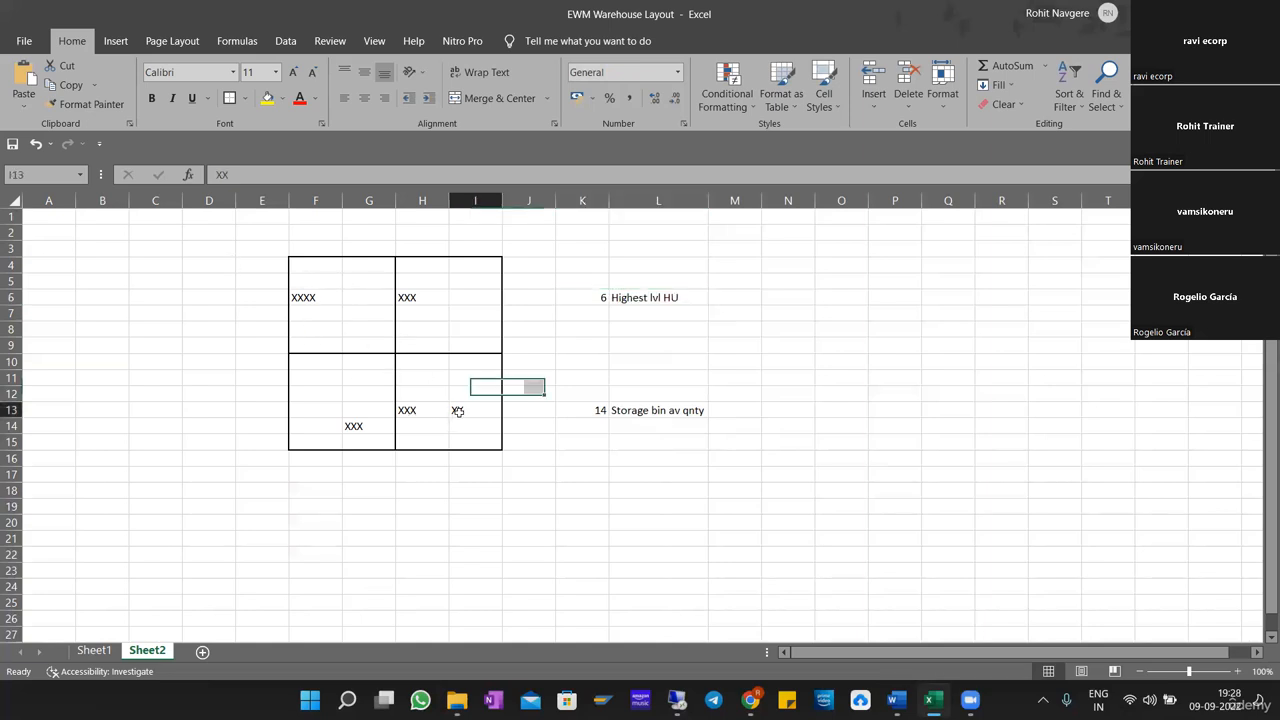
click(267, 97)
click(560, 476)
drag(423, 262, 482, 340)
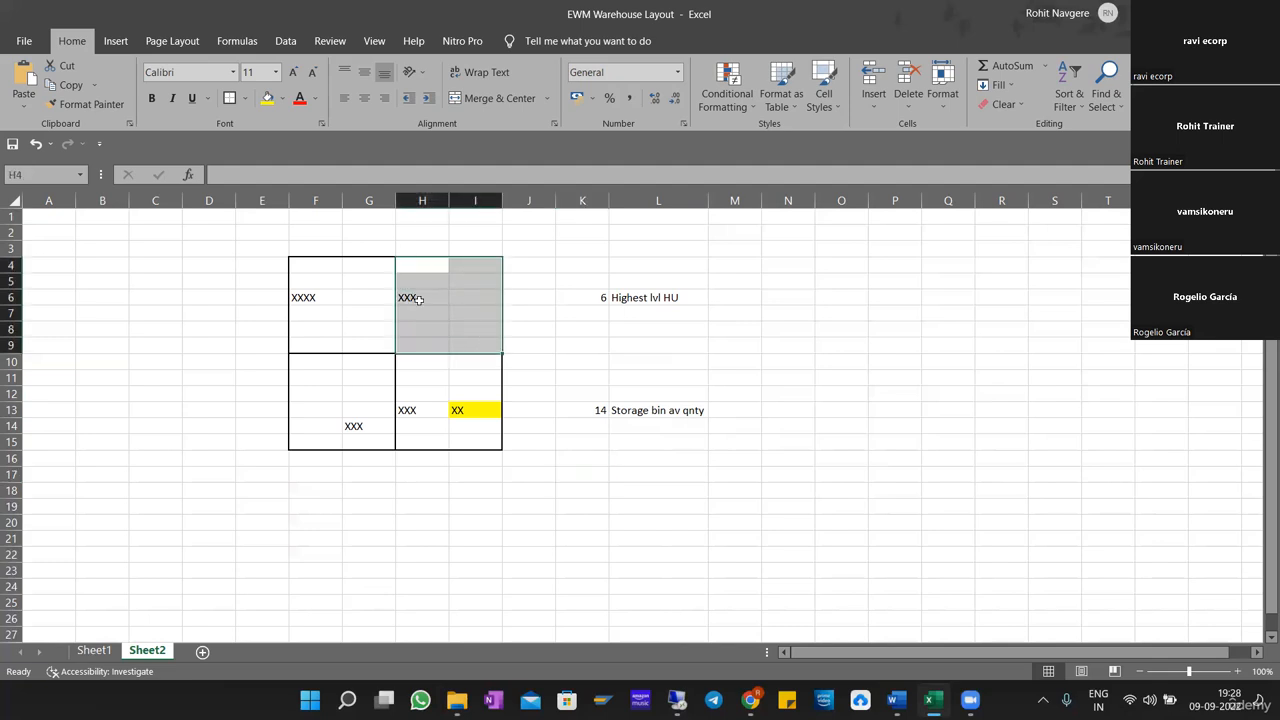
Switch to SAP and choose the blank Highest-Level HU entry for Level of Avail. Qty.
click(729, 397)
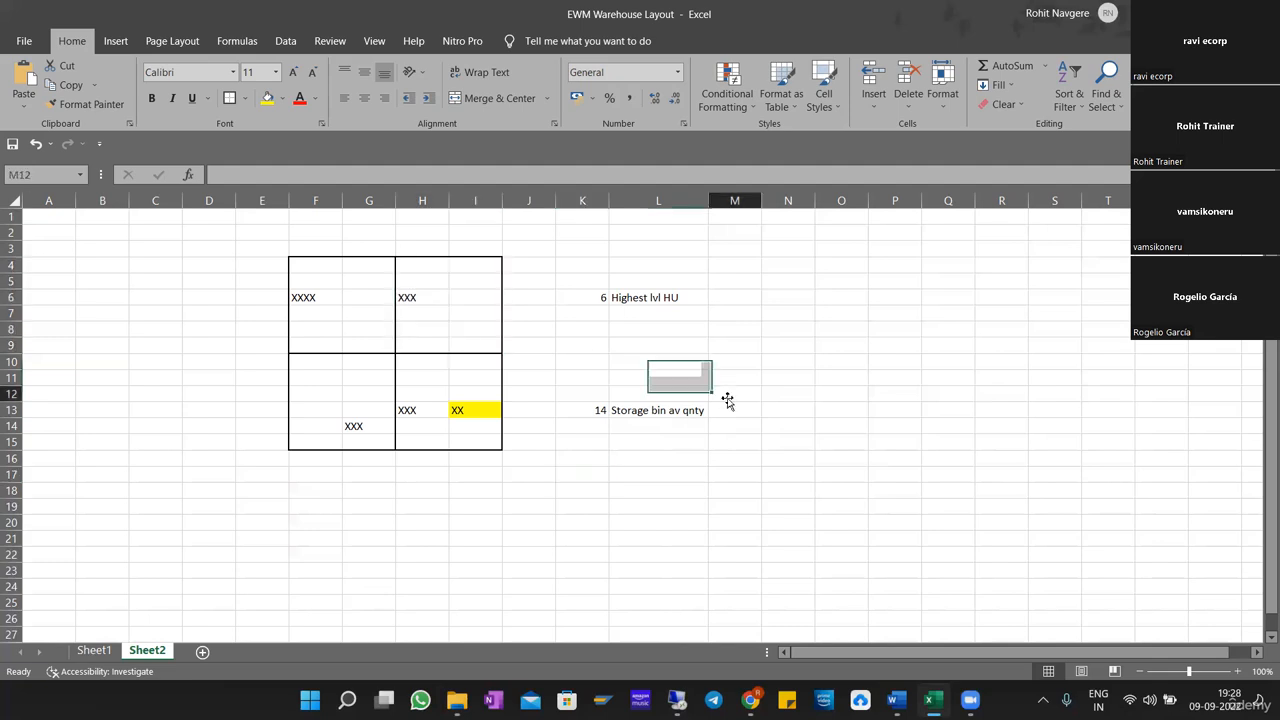
key(alt+Tab)
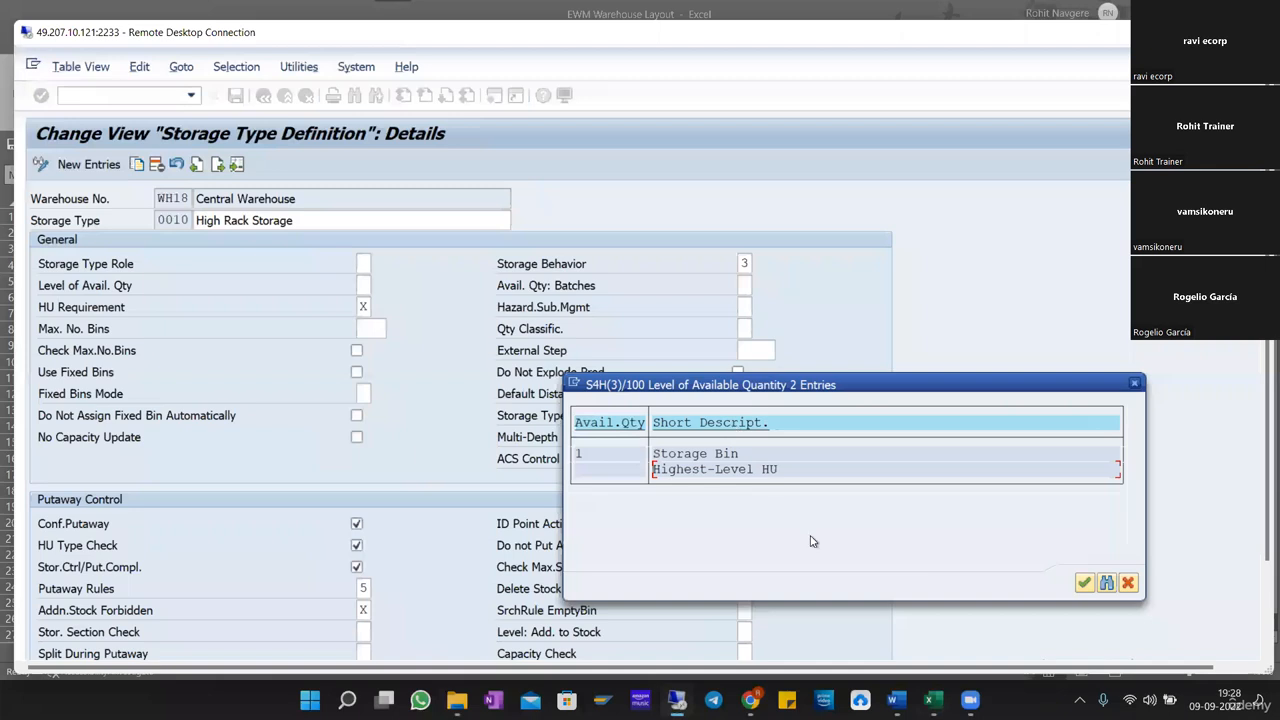
double_click(626, 472)
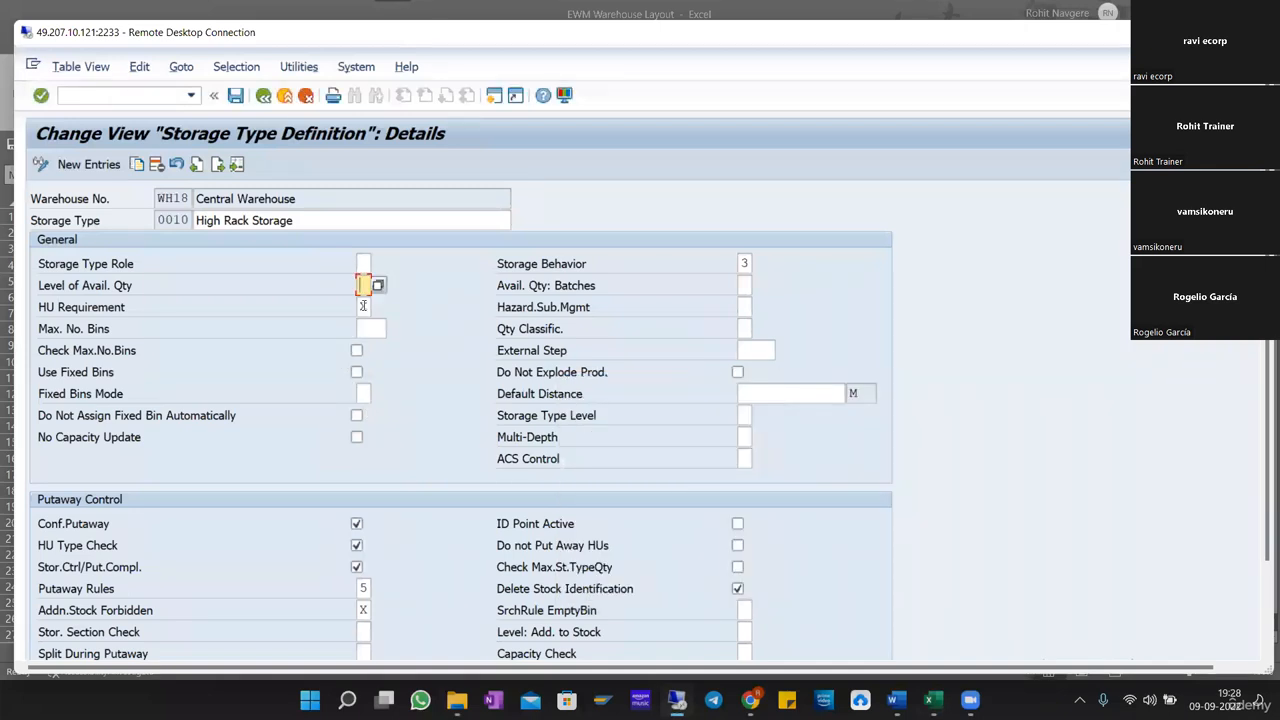
Review the available HU Requirement values for the storage type and close the list without changing the value.
click(364, 307)
click(380, 306)
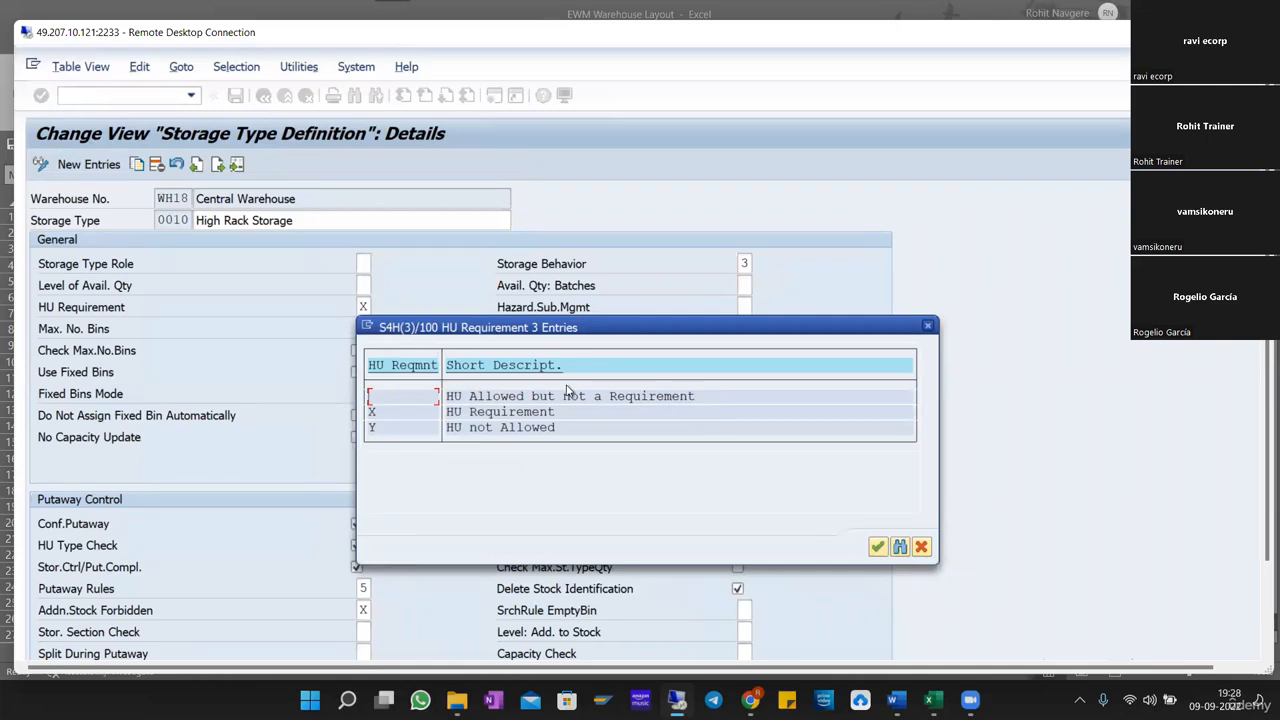
drag(448, 397, 724, 441)
drag(366, 417, 560, 418)
drag(368, 418, 843, 464)
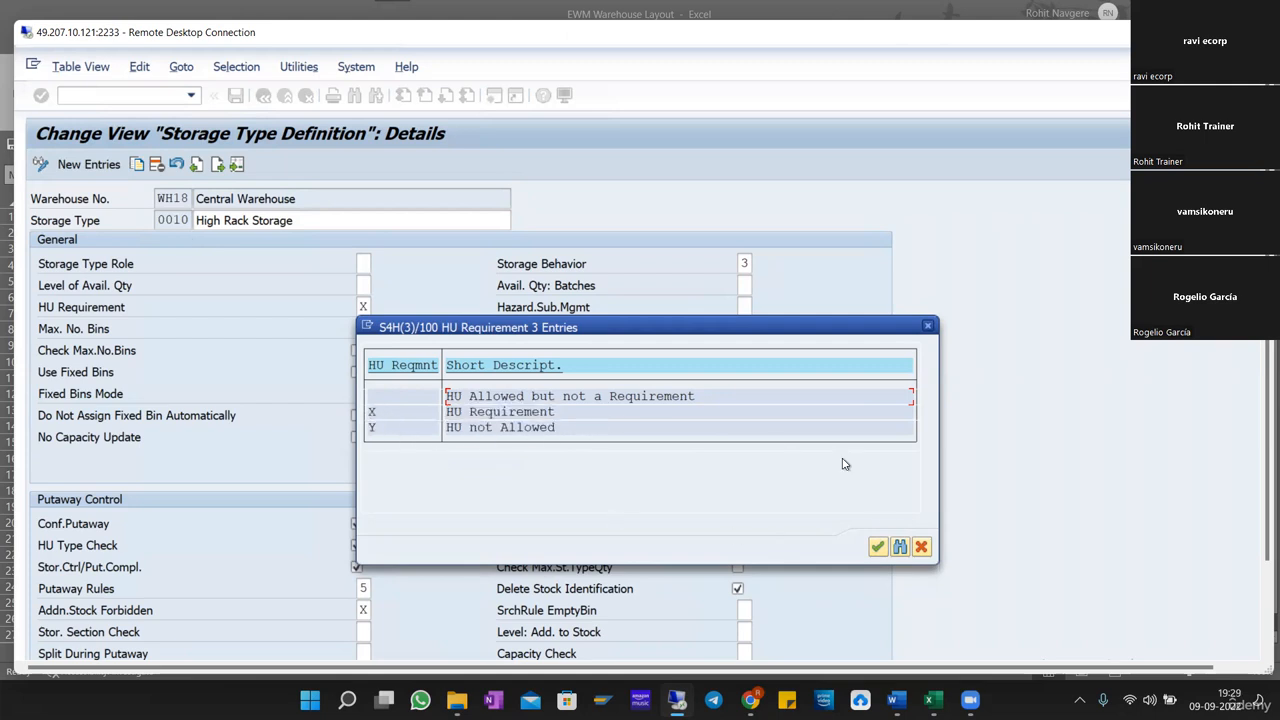
click(928, 326)
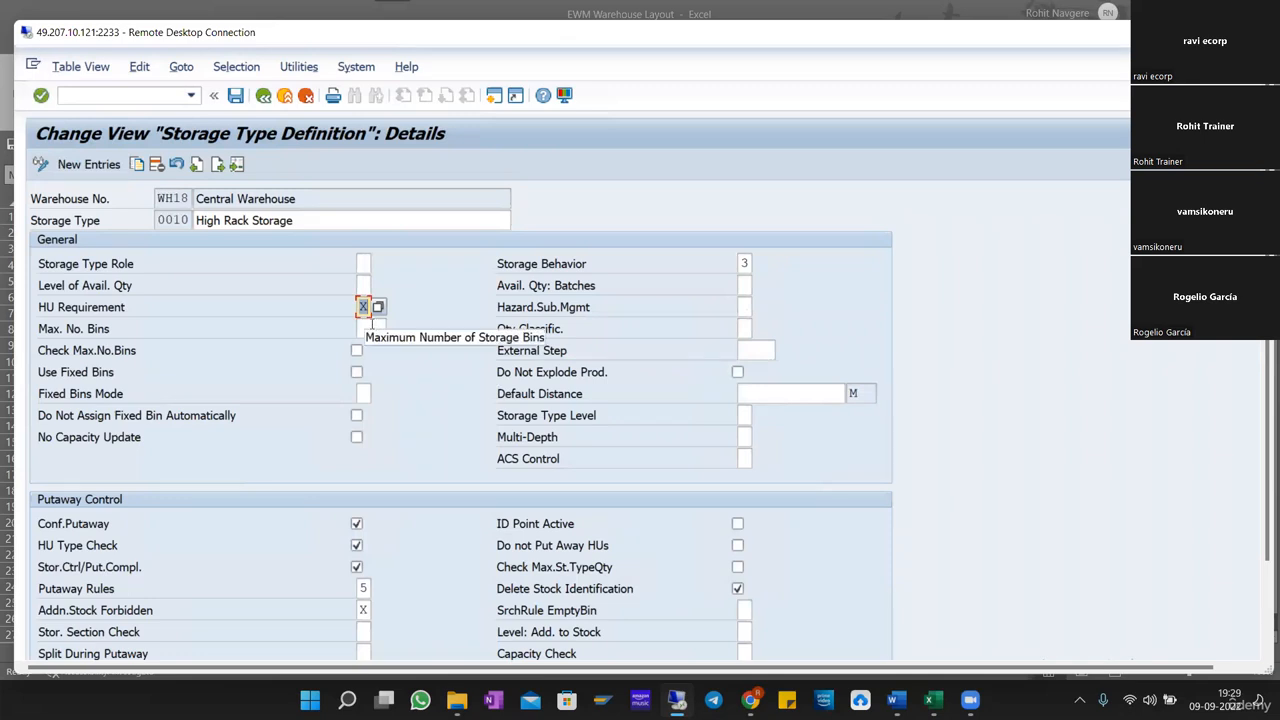
Point out the Max. No. Bins and Qty Classific. fields in the General settings.
click(370, 328)
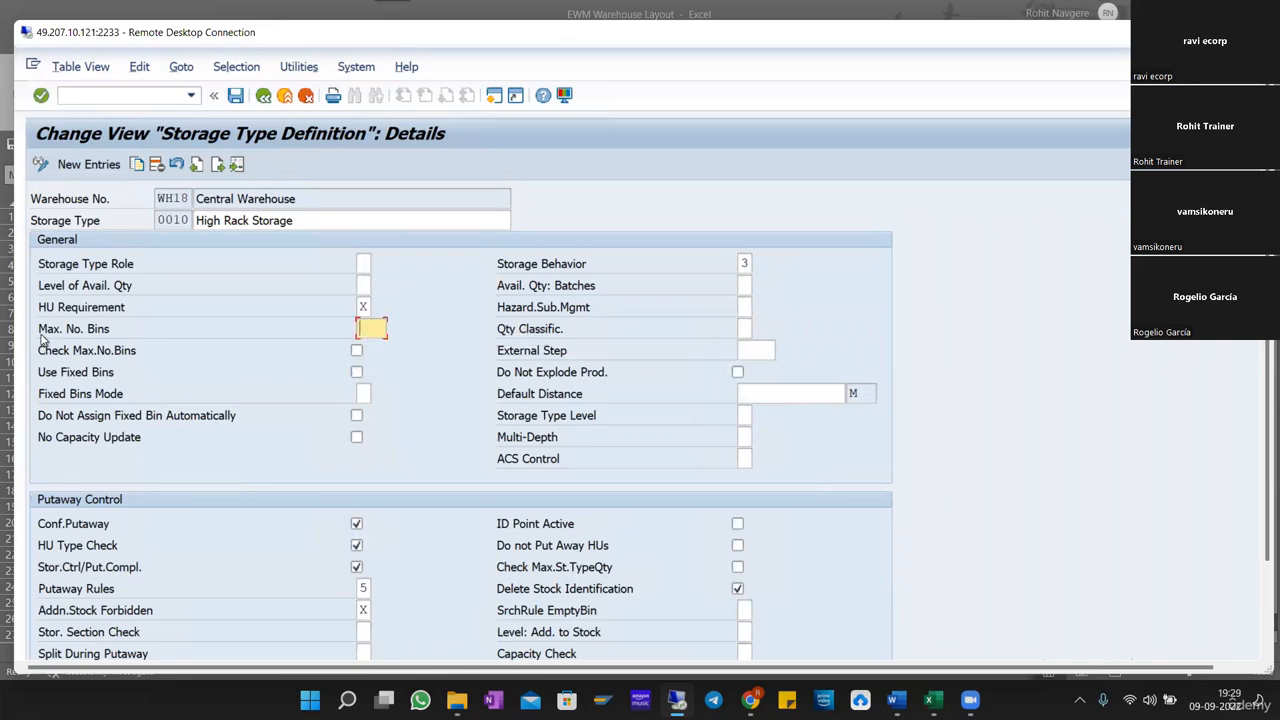
drag(37, 333, 145, 340)
click(746, 335)
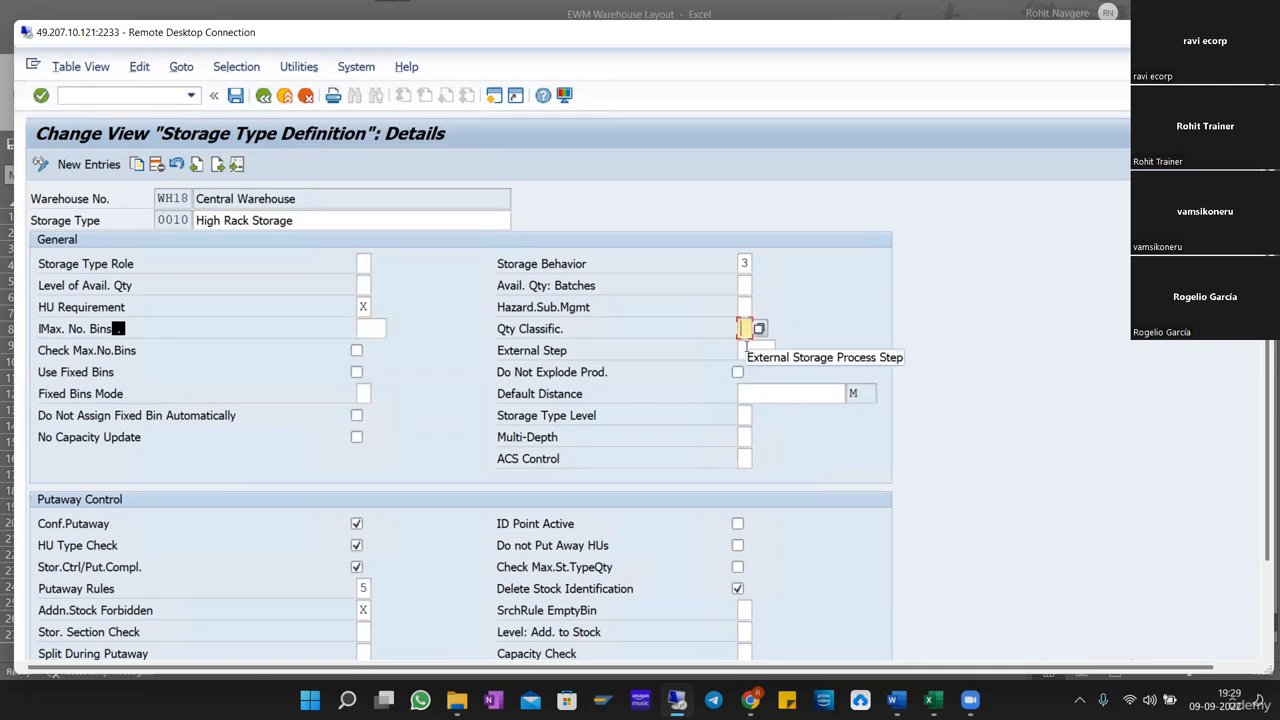
Examine the Putaway Control settings, including HU Type Check and Stor.Ctrl/Put.Compl.
scroll(760, 355, down, 1)
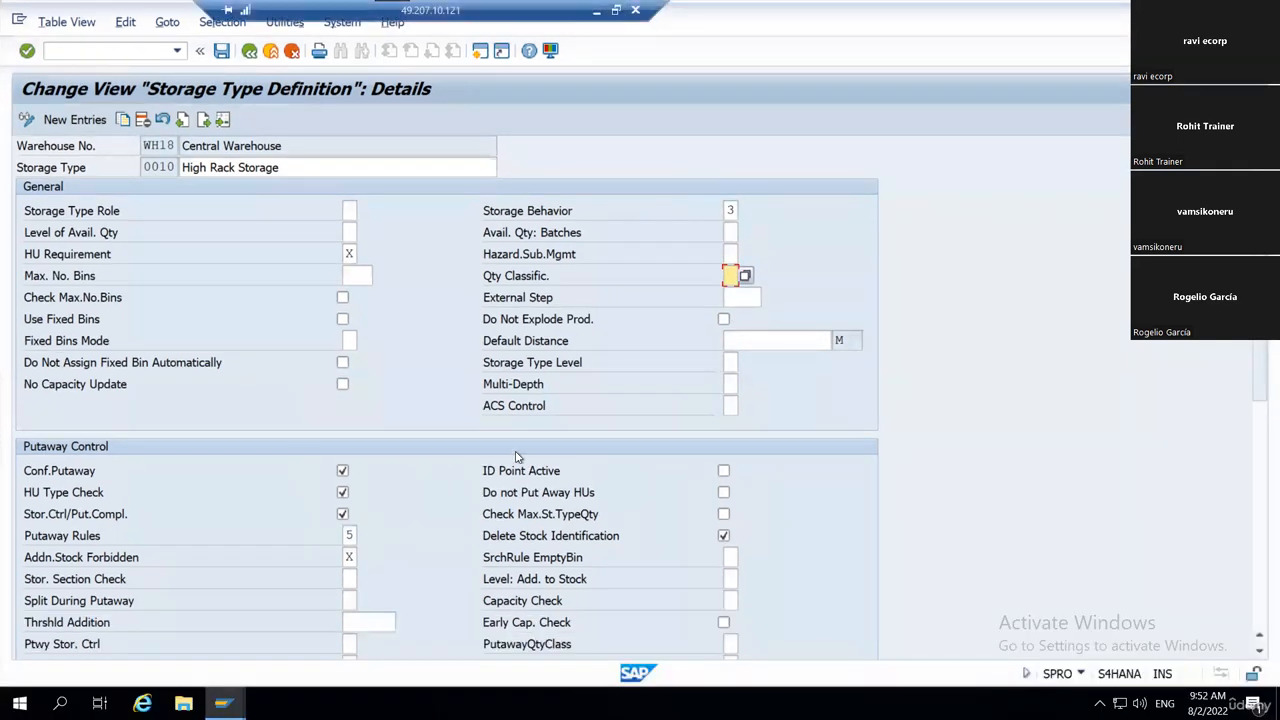
scroll(555, 460, down, 3)
scroll(555, 460, down, 2)
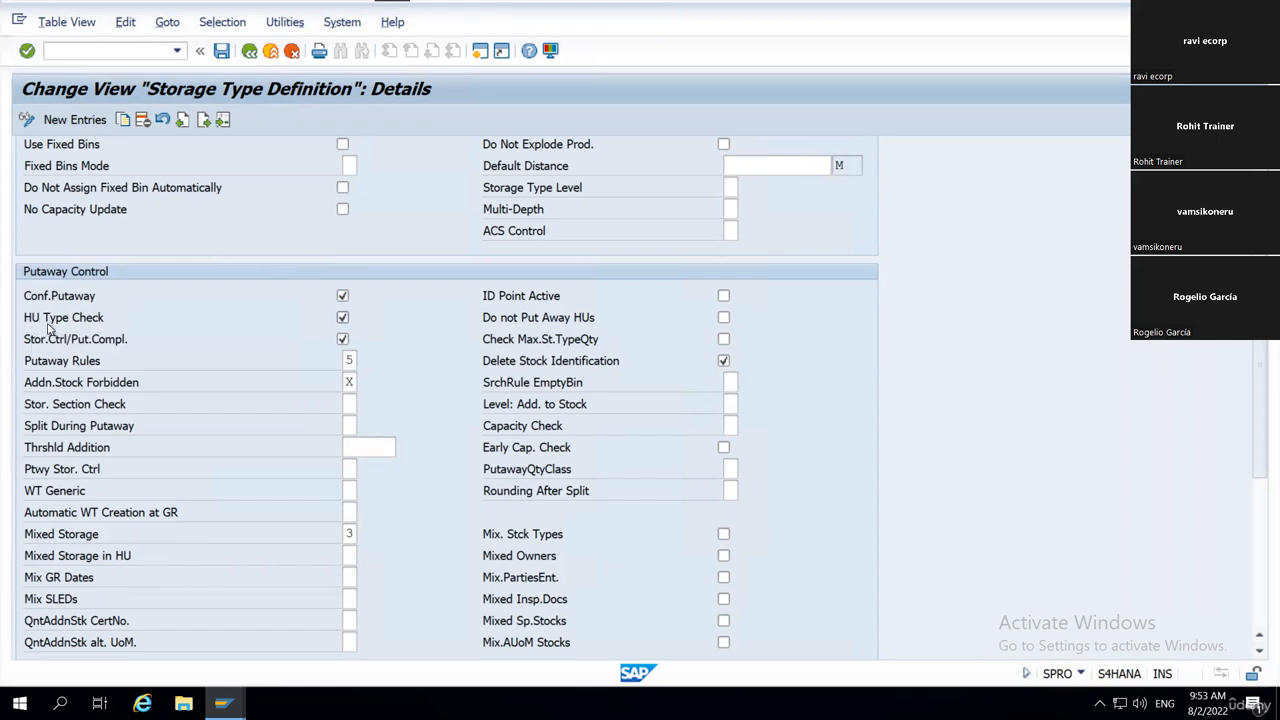
click(343, 339)
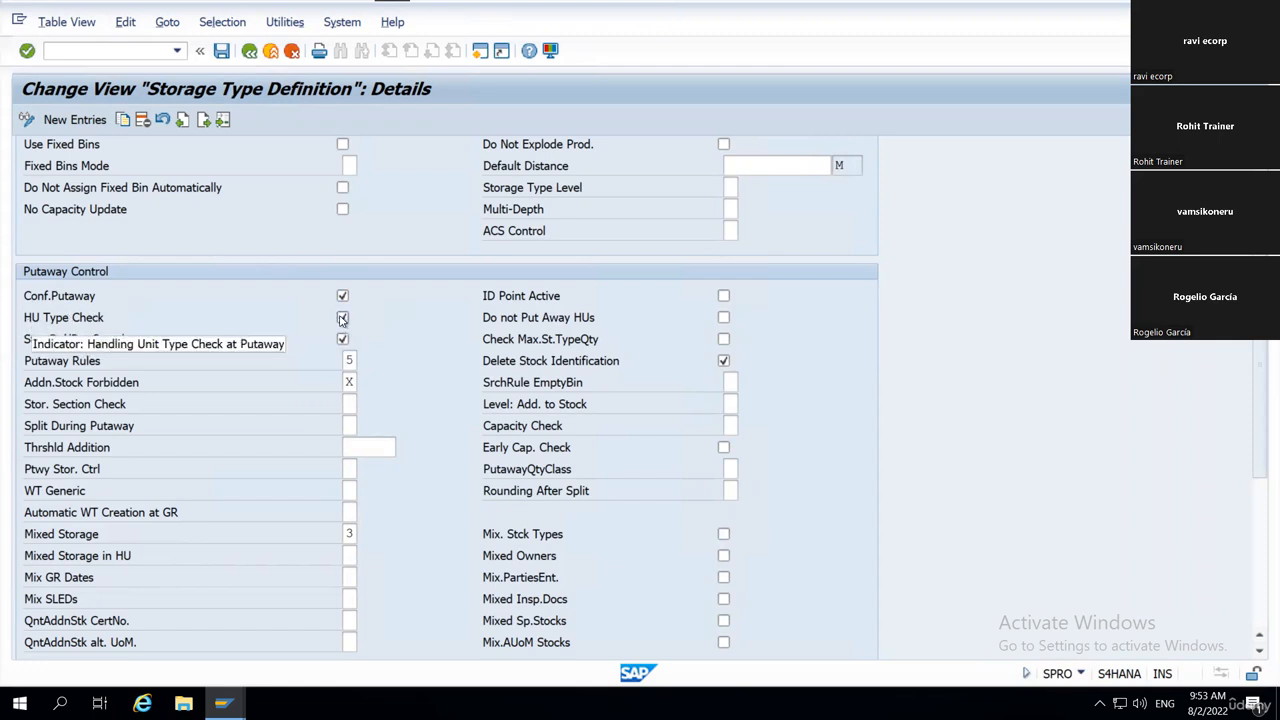
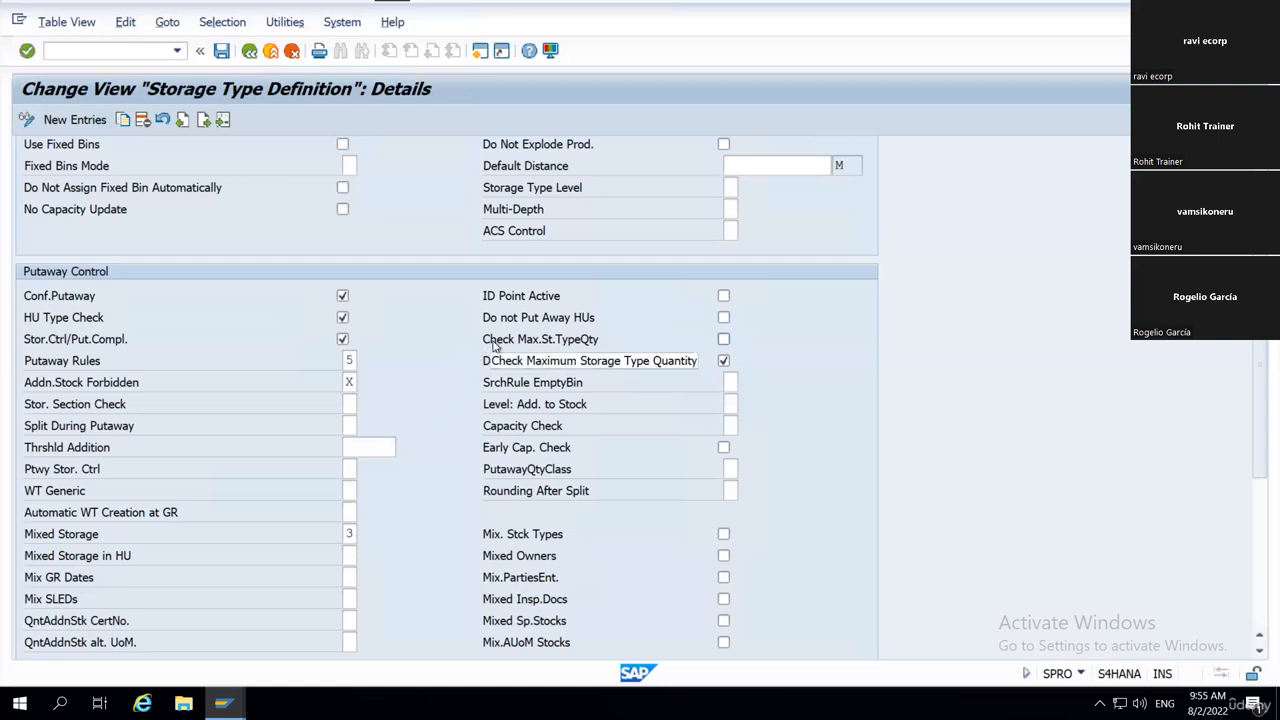
Point out the Thrshld Addition field, then review the WT Generic options, including Storage Type and Storage Section, and close the list.
click(368, 449)
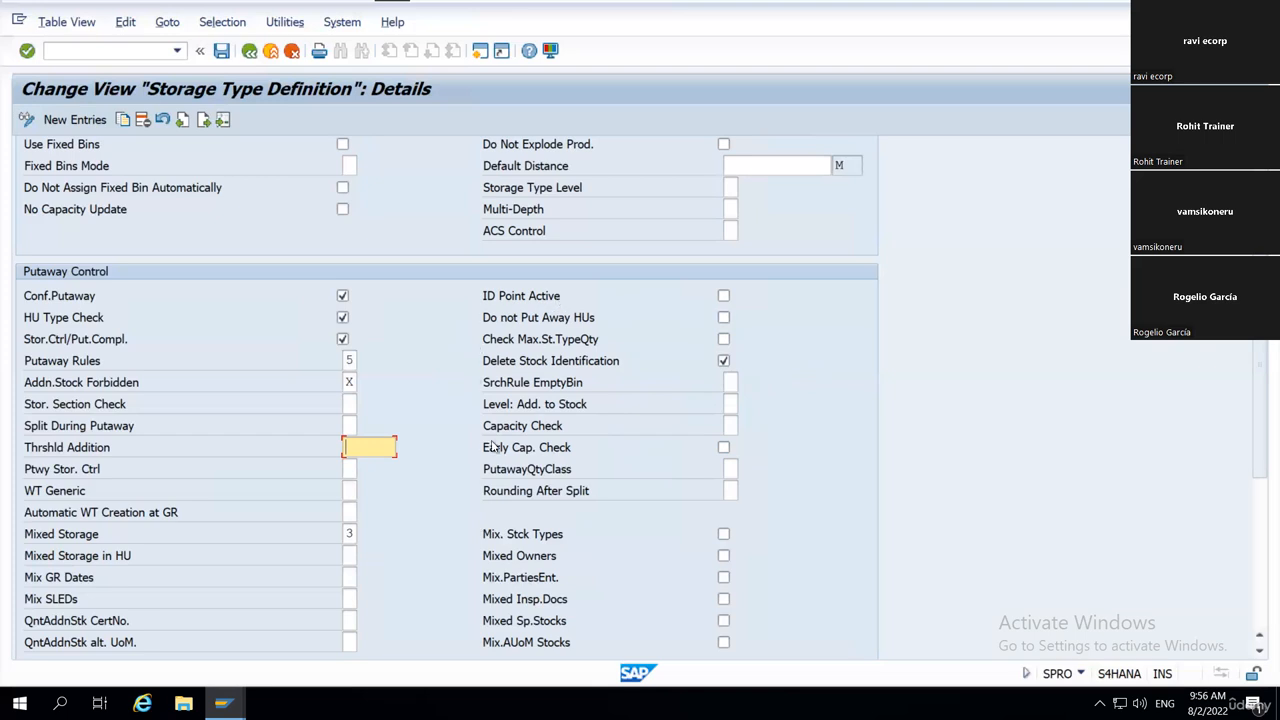
scroll(768, 424, down, 3)
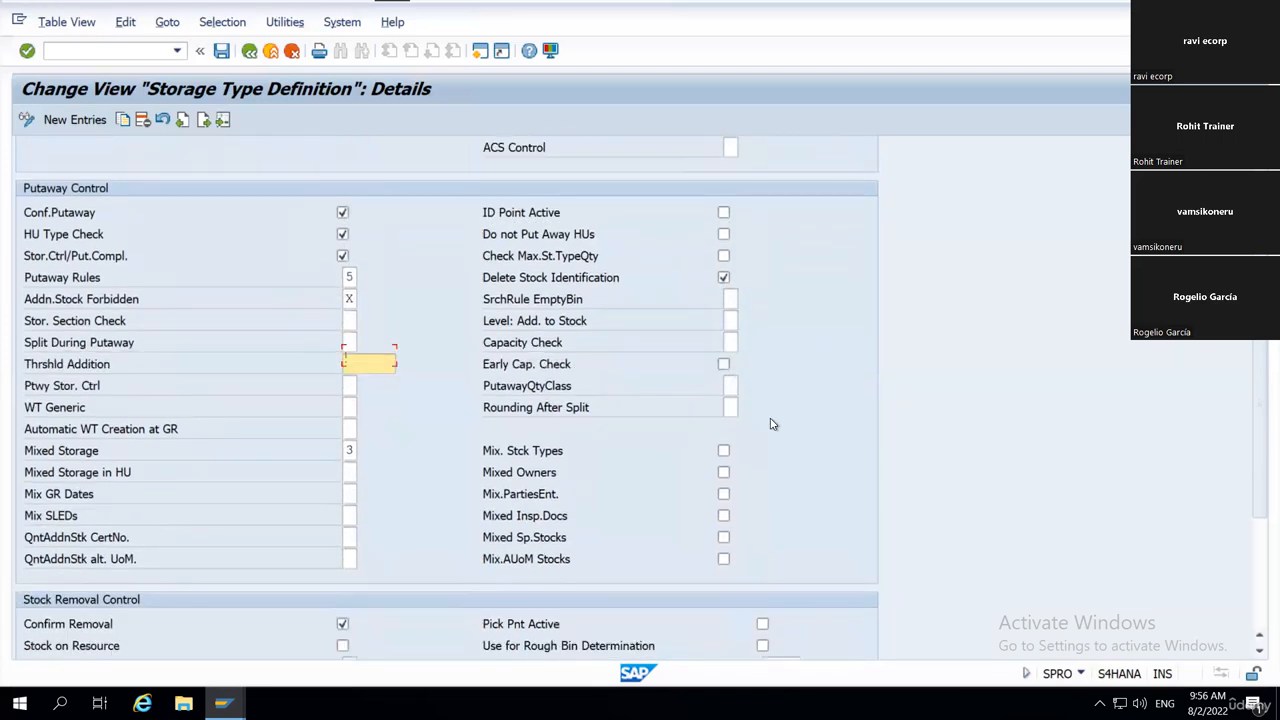
scroll(770, 424, down, 2)
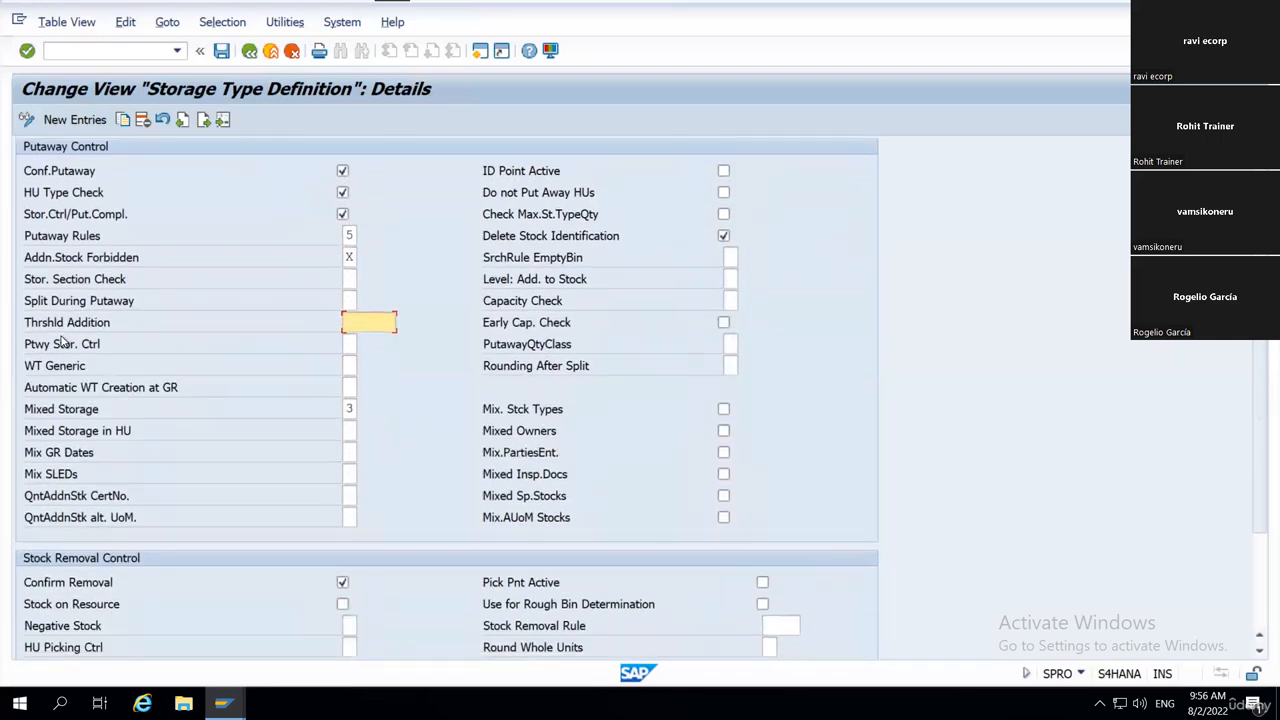
click(66, 372)
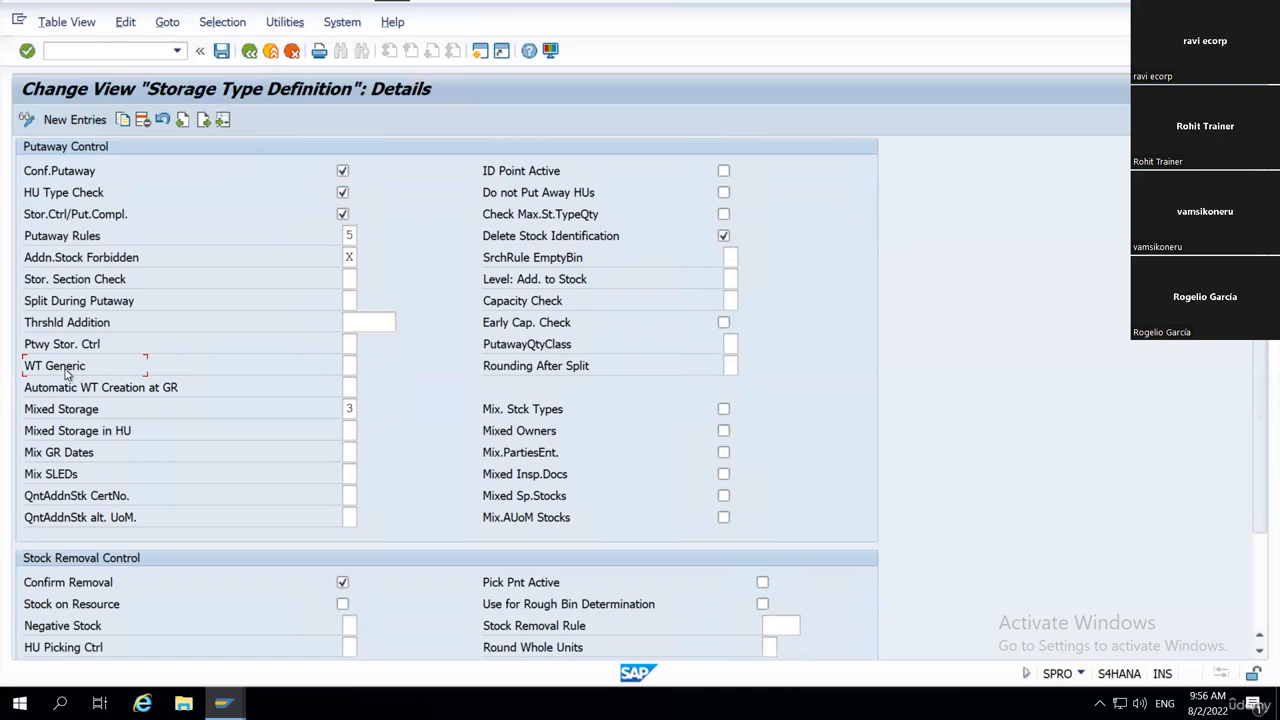
click(349, 366)
click(366, 368)
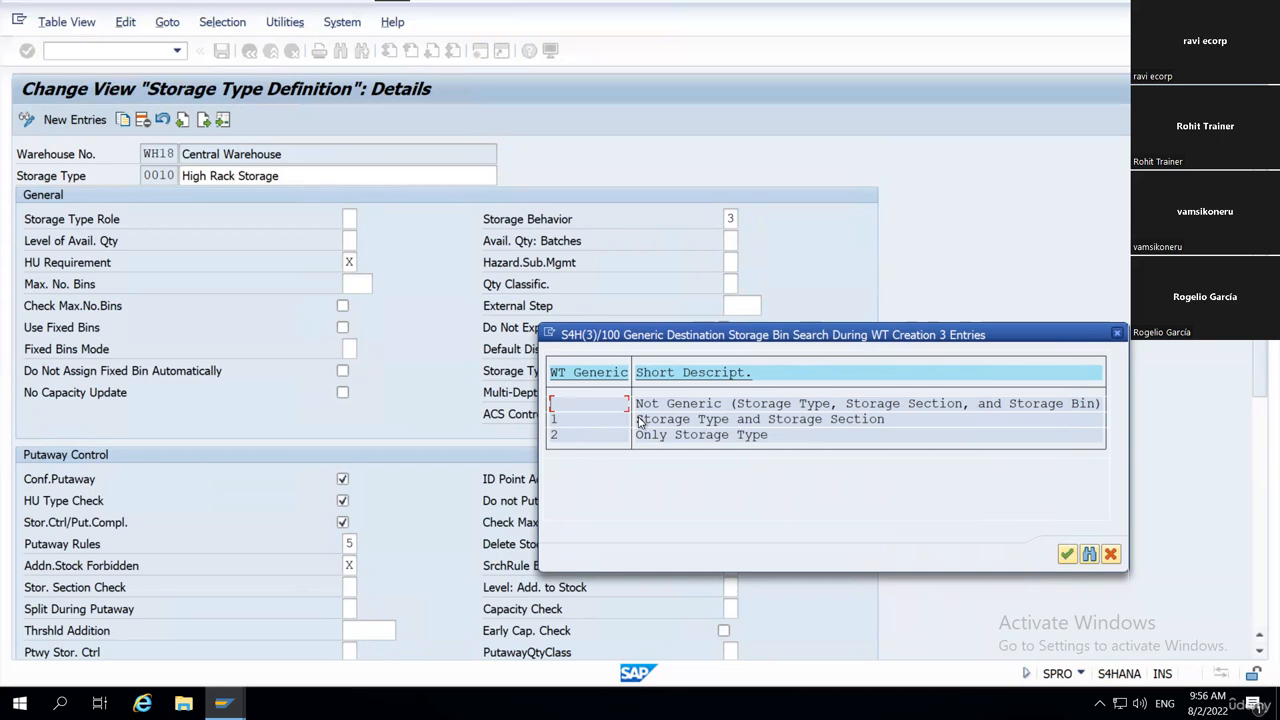
click(780, 425)
drag(780, 425, 888, 429)
click(888, 428)
click(556, 421)
click(1068, 553)
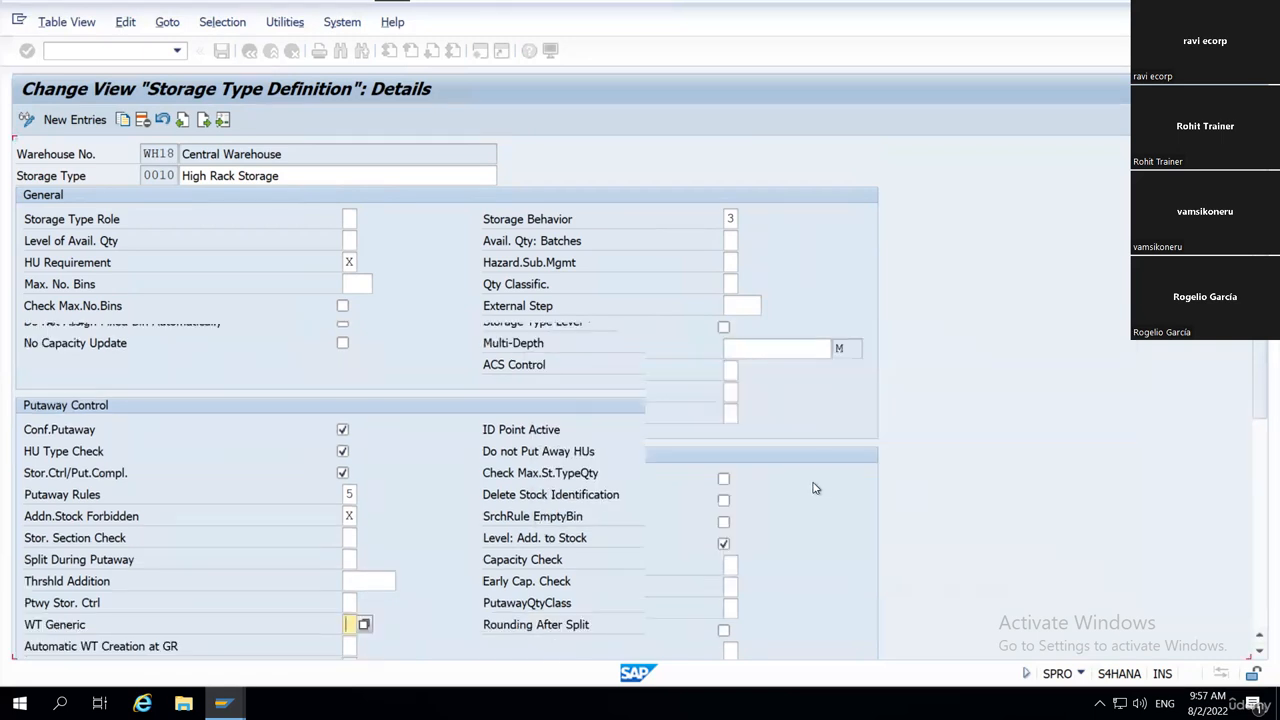
Open the list of possible values for Mixed Storage in the Putaway Control settings.
scroll(560, 500, down, 1)
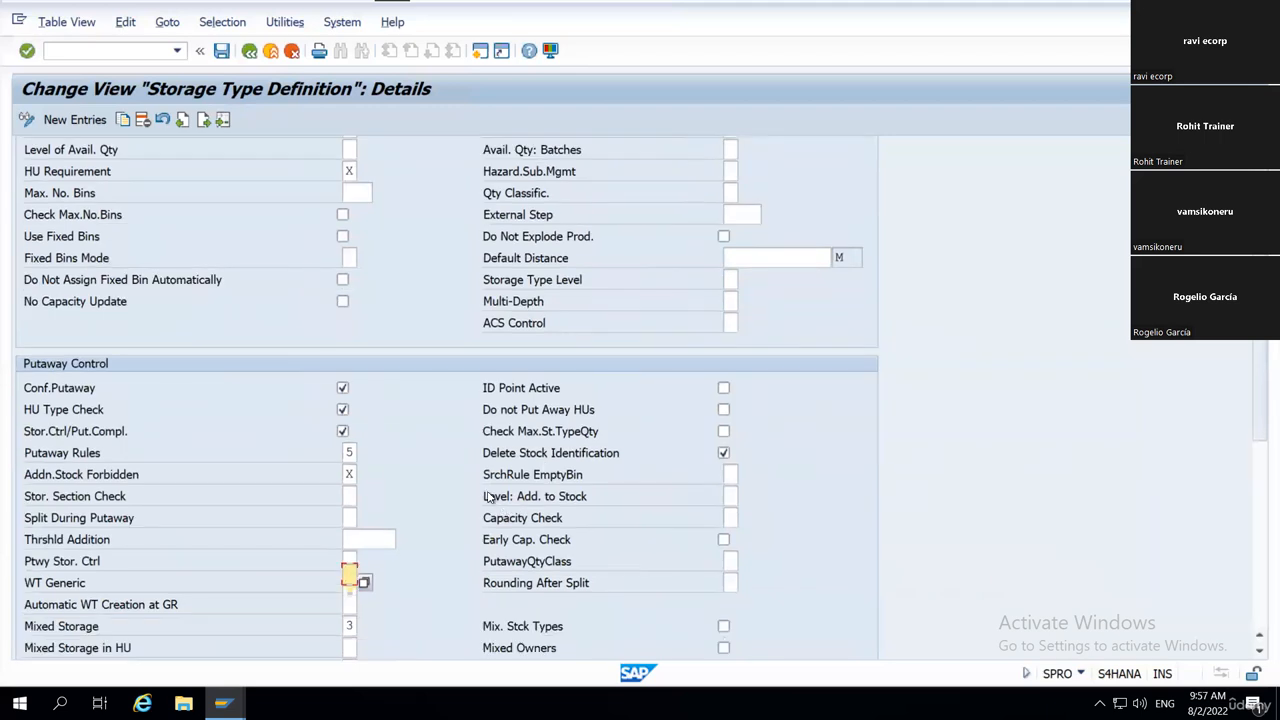
scroll(490, 490, down, 2)
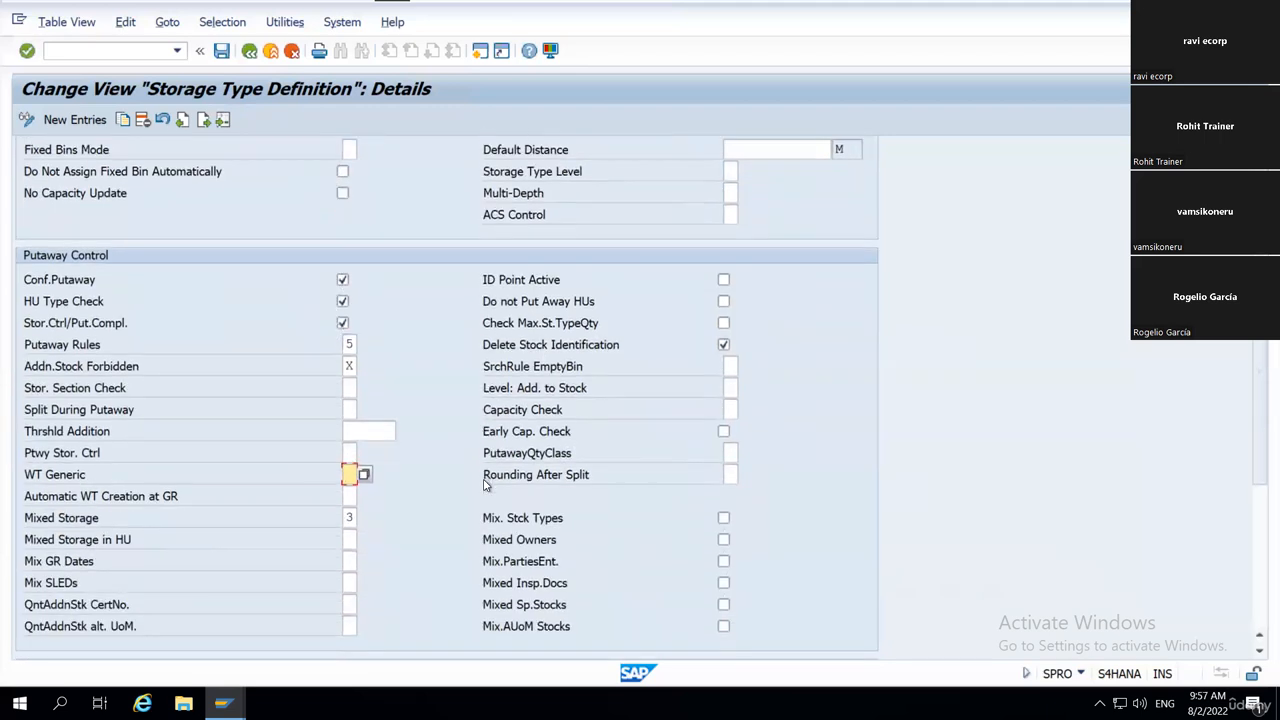
scroll(416, 495, down, 1)
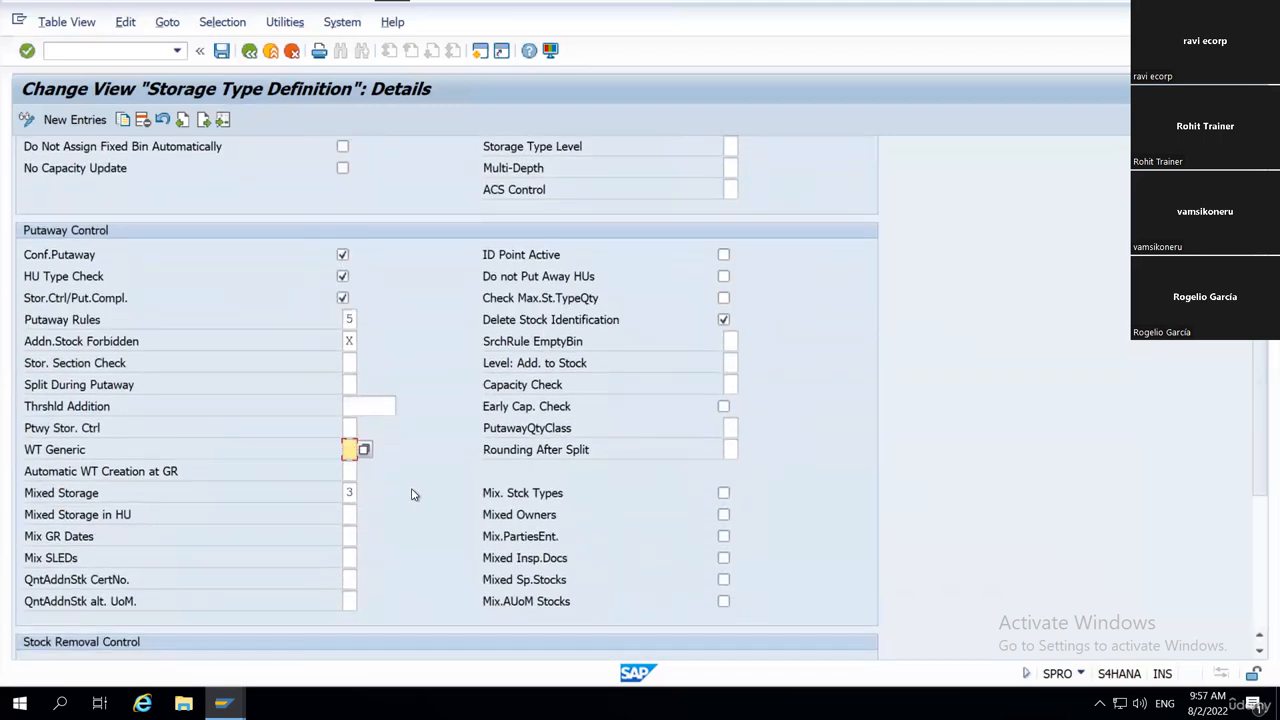
click(181, 497)
click(350, 492)
click(364, 500)
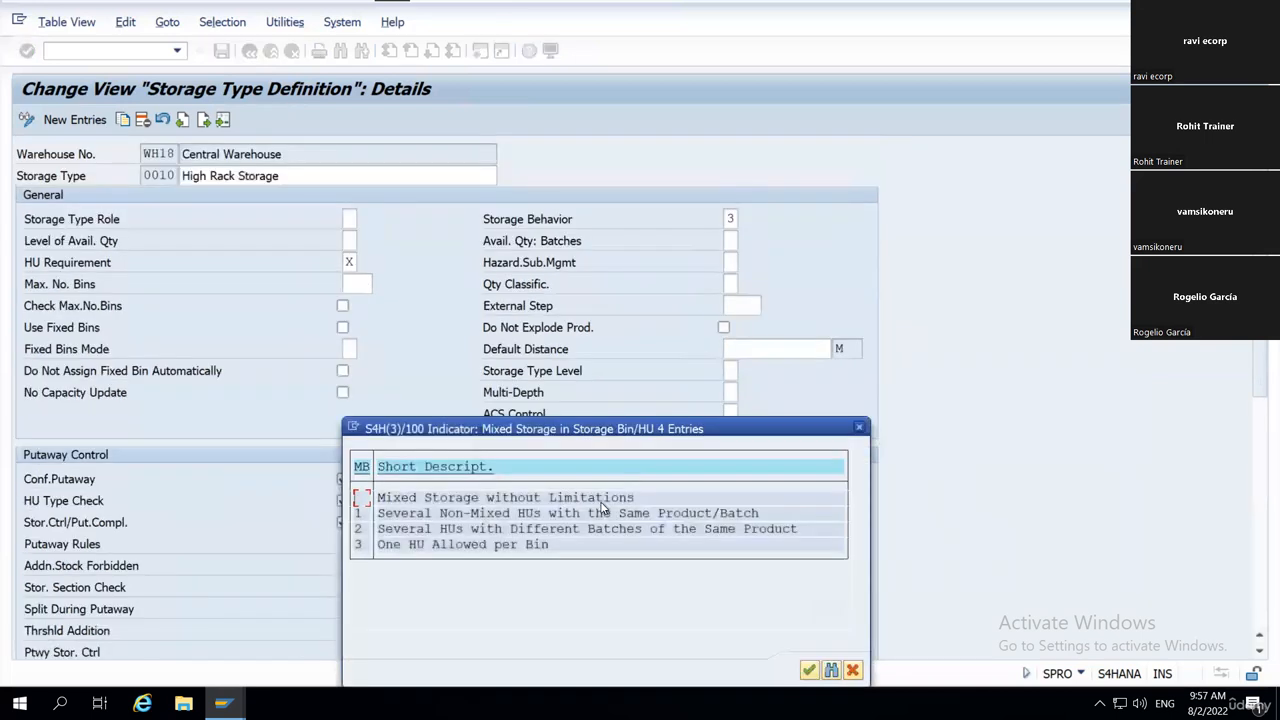
drag(630, 430, 800, 367)
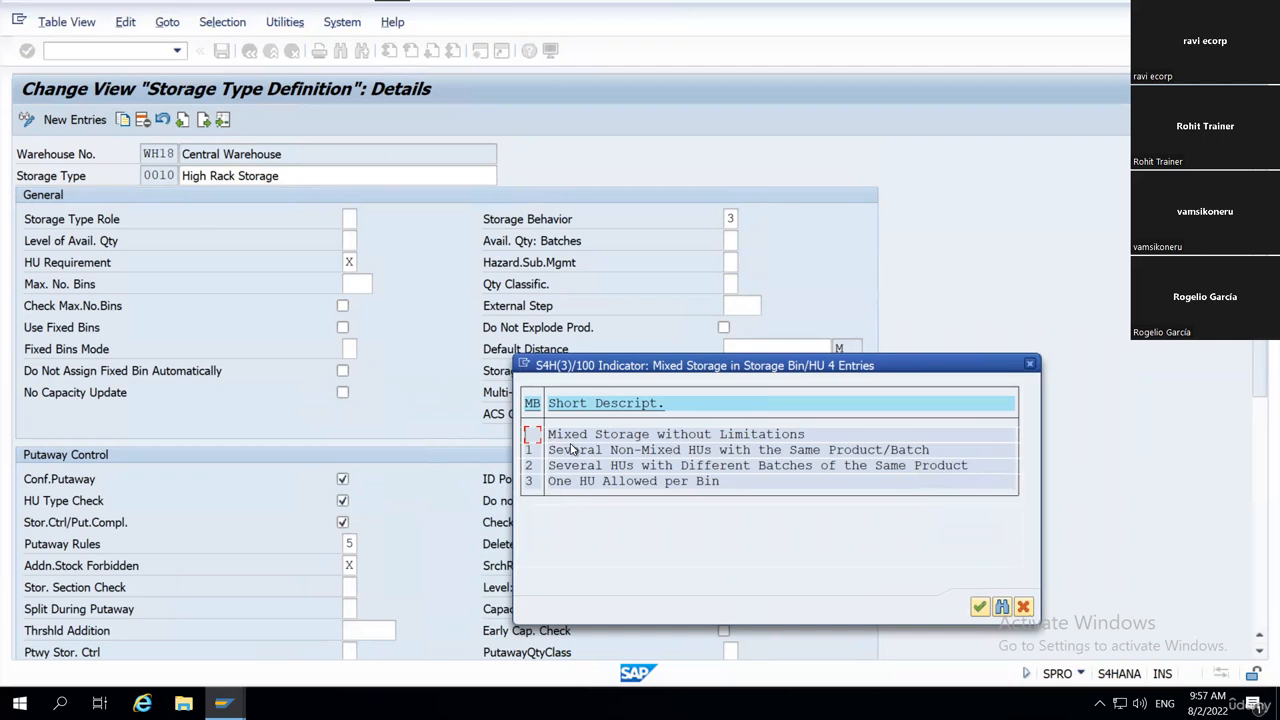
Compare the Mixed Storage without Limitations and One HU Allowed per Bin entries, then close the list without changing the value.
drag(550, 436, 826, 449)
click(824, 444)
drag(548, 486, 722, 486)
drag(551, 436, 612, 490)
drag(549, 484, 724, 490)
drag(549, 484, 754, 490)
click(1033, 368)
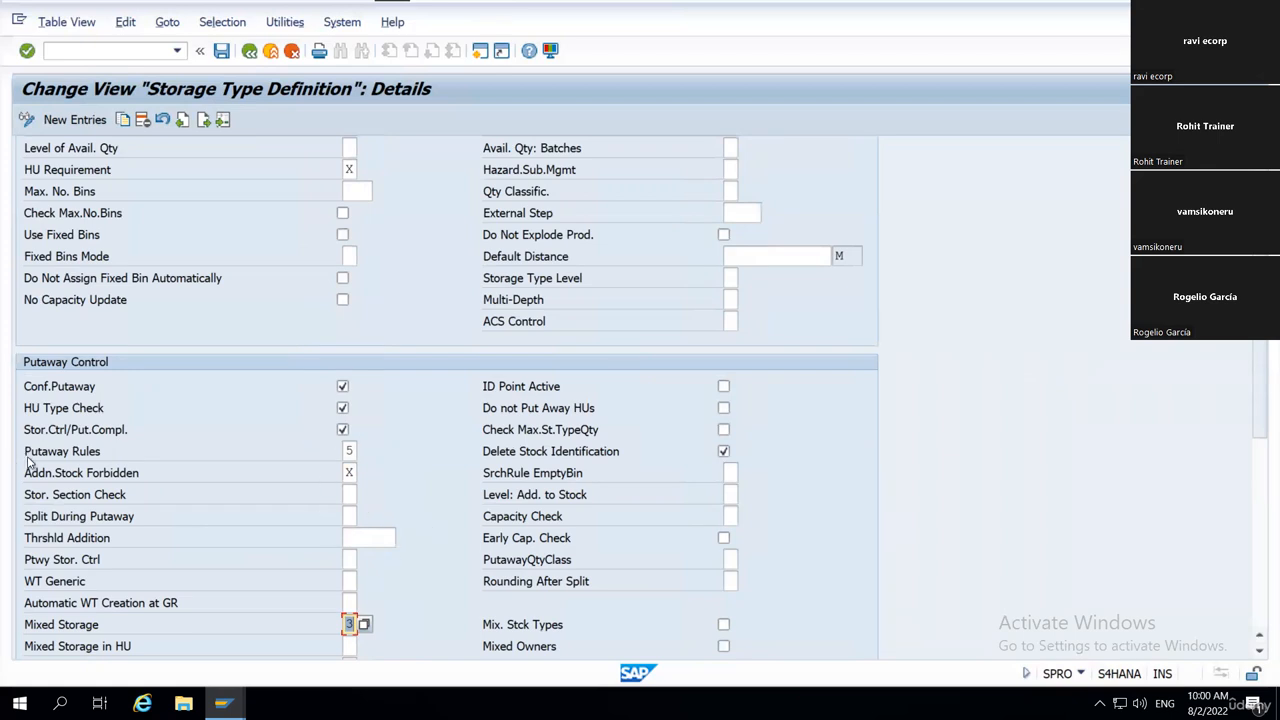
Open the Putaway Rules value list and point out the Addition to Existing Stock/Empty Bin entry.
click(349, 451)
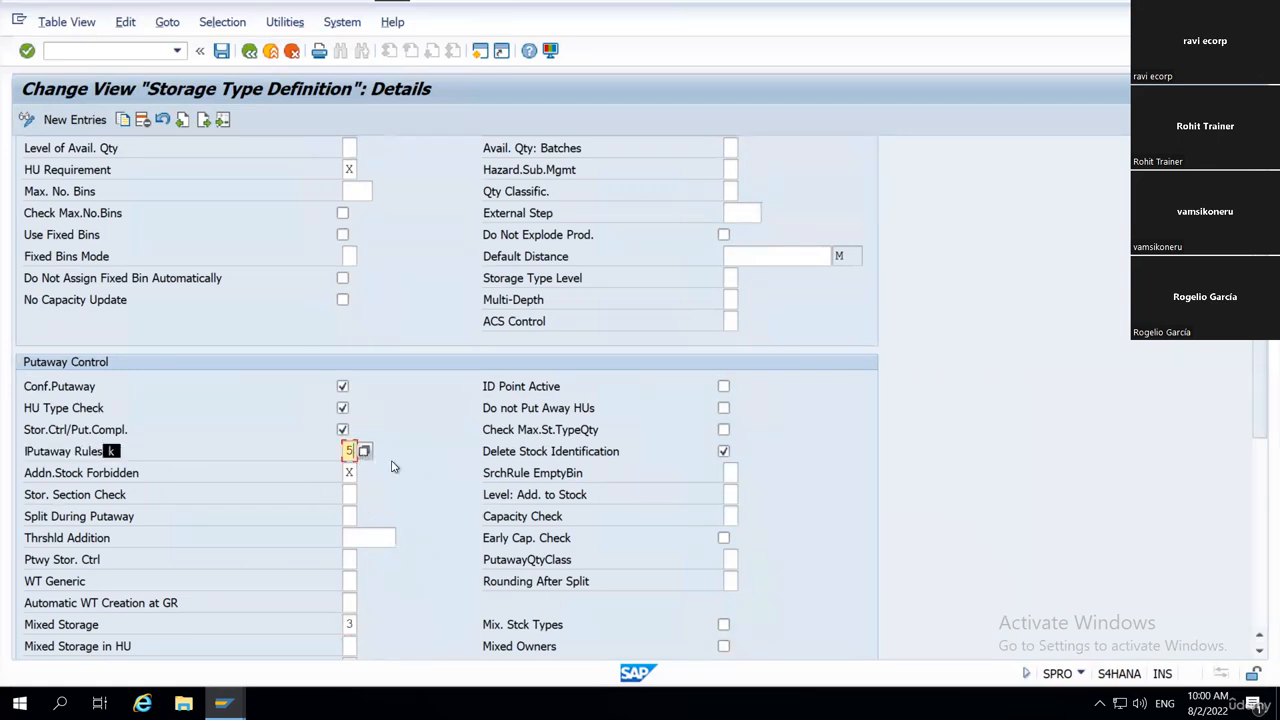
click(364, 451)
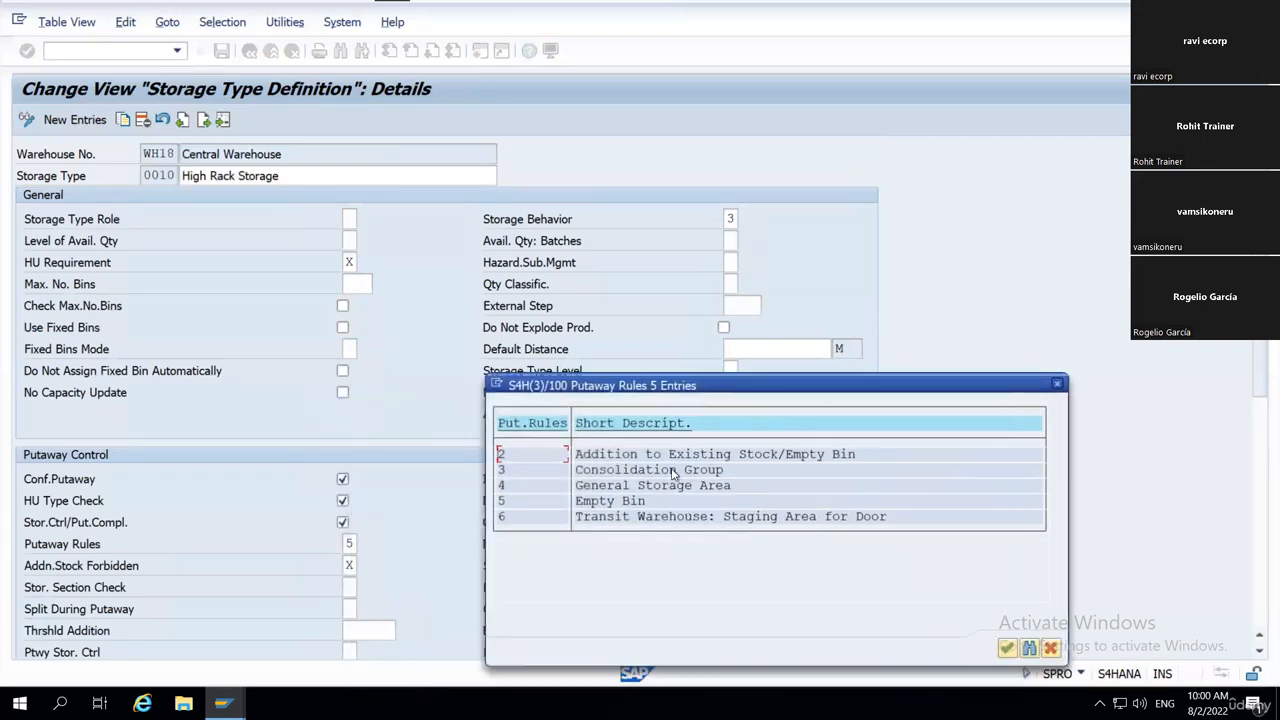
drag(579, 457, 753, 456)
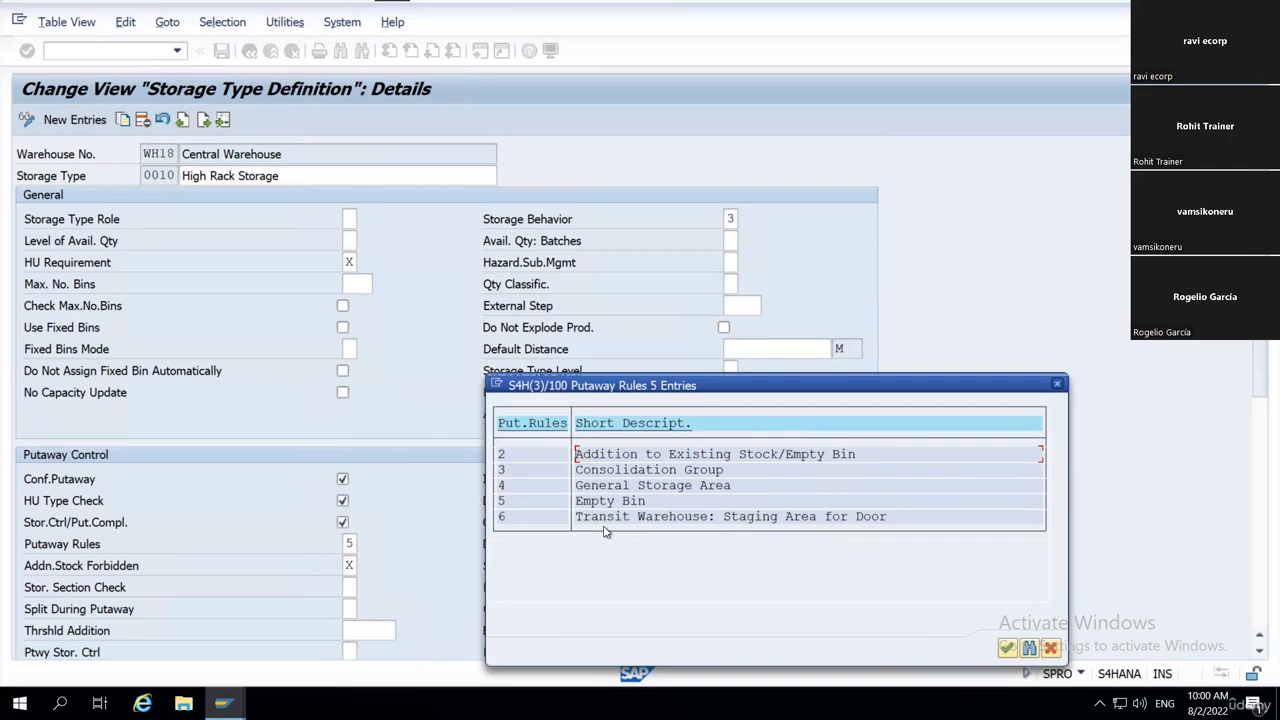
Switch to the Excel warehouse layout and apply all borders to N4:S12 as a new bin grid.
key(alt+Tab)
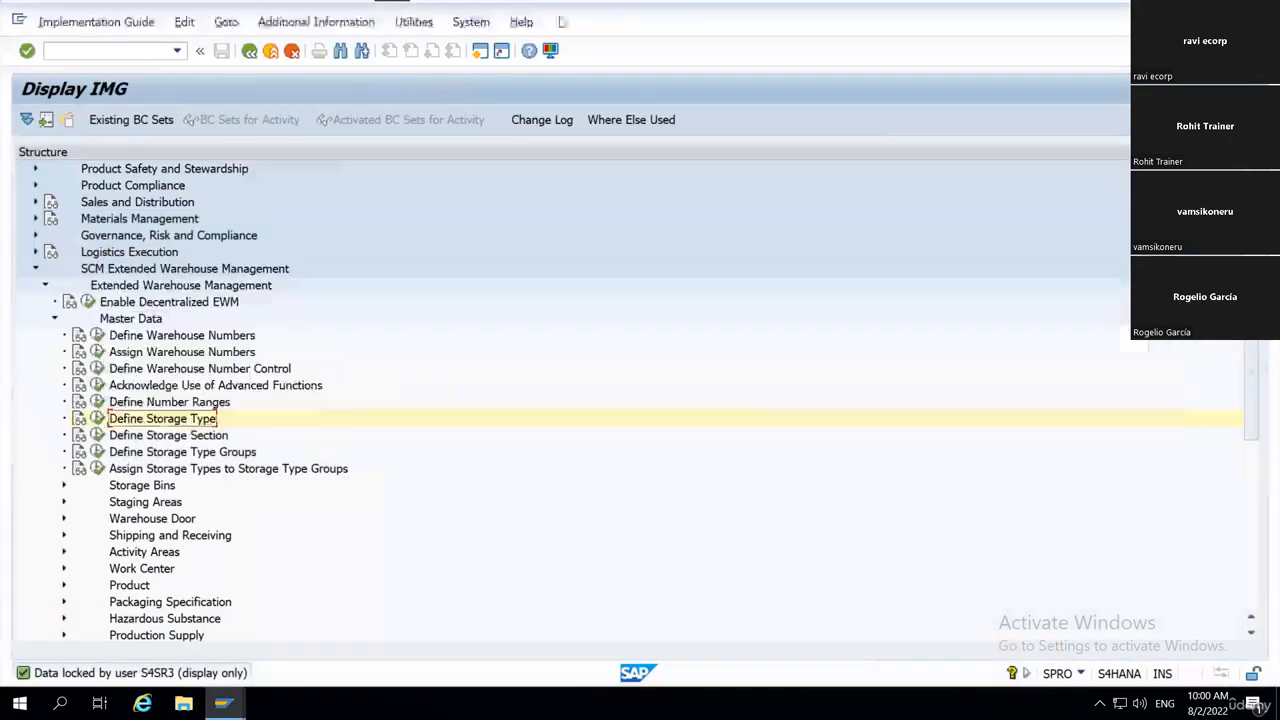
click(605, 14)
click(748, 363)
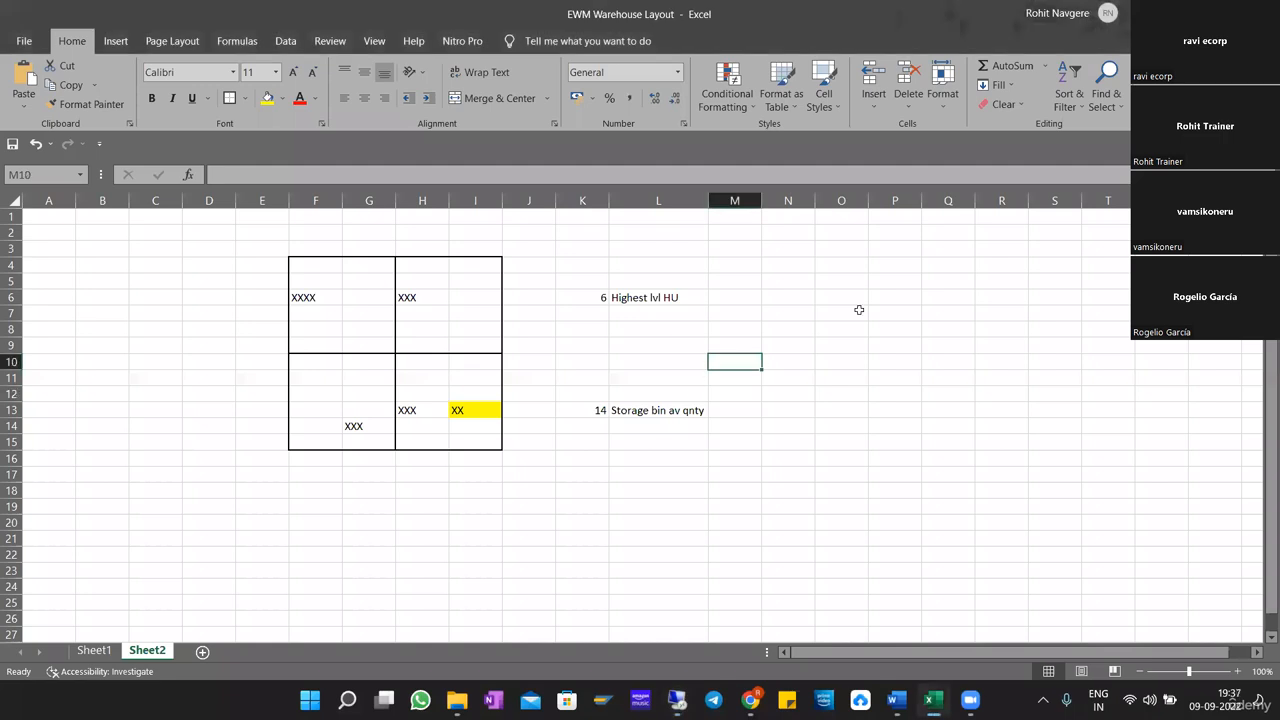
drag(790, 264, 1060, 395)
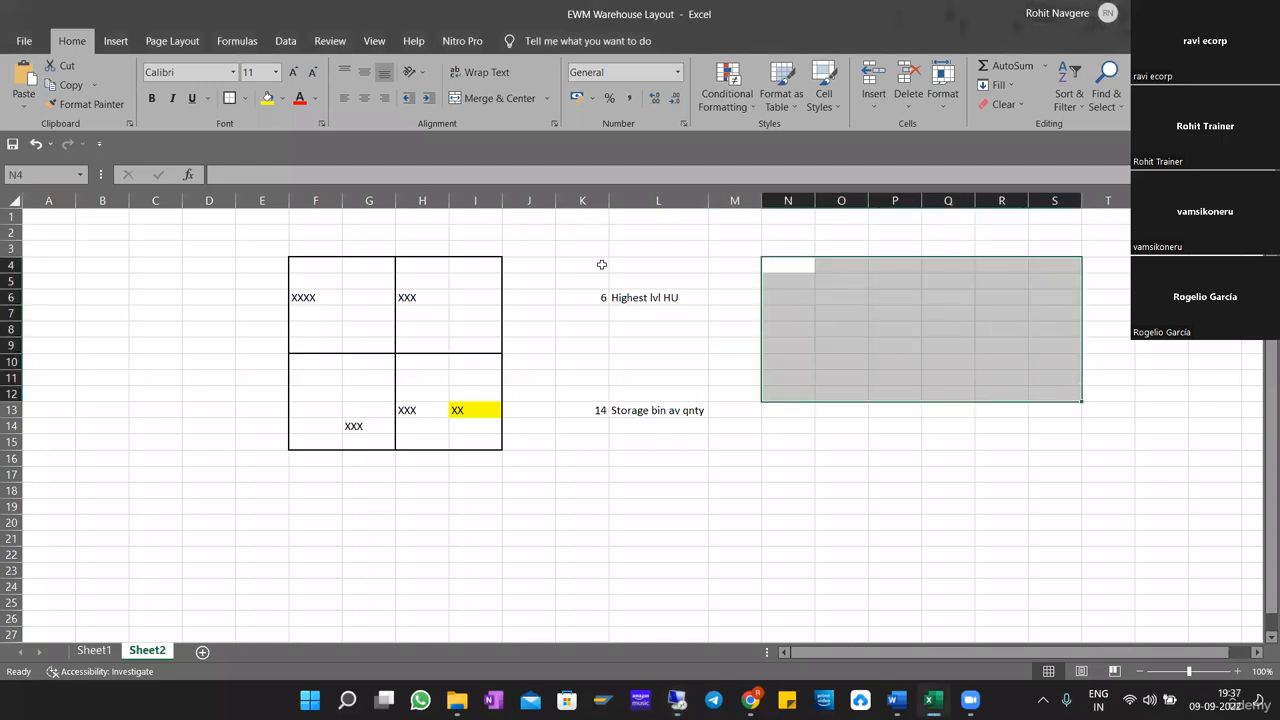
click(241, 99)
click(287, 247)
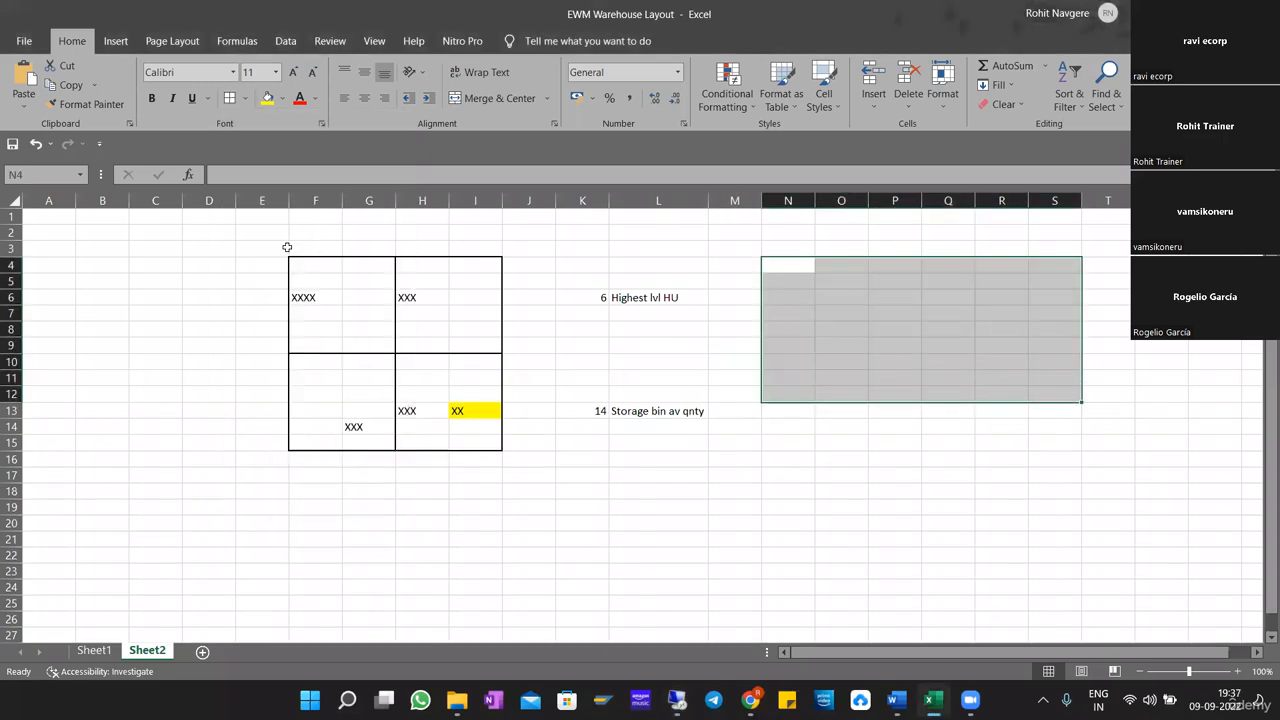
click(948, 345)
Enter XX in cell N4 of the new grid to represent existing stock in a bin.
click(794, 278)
click(790, 266)
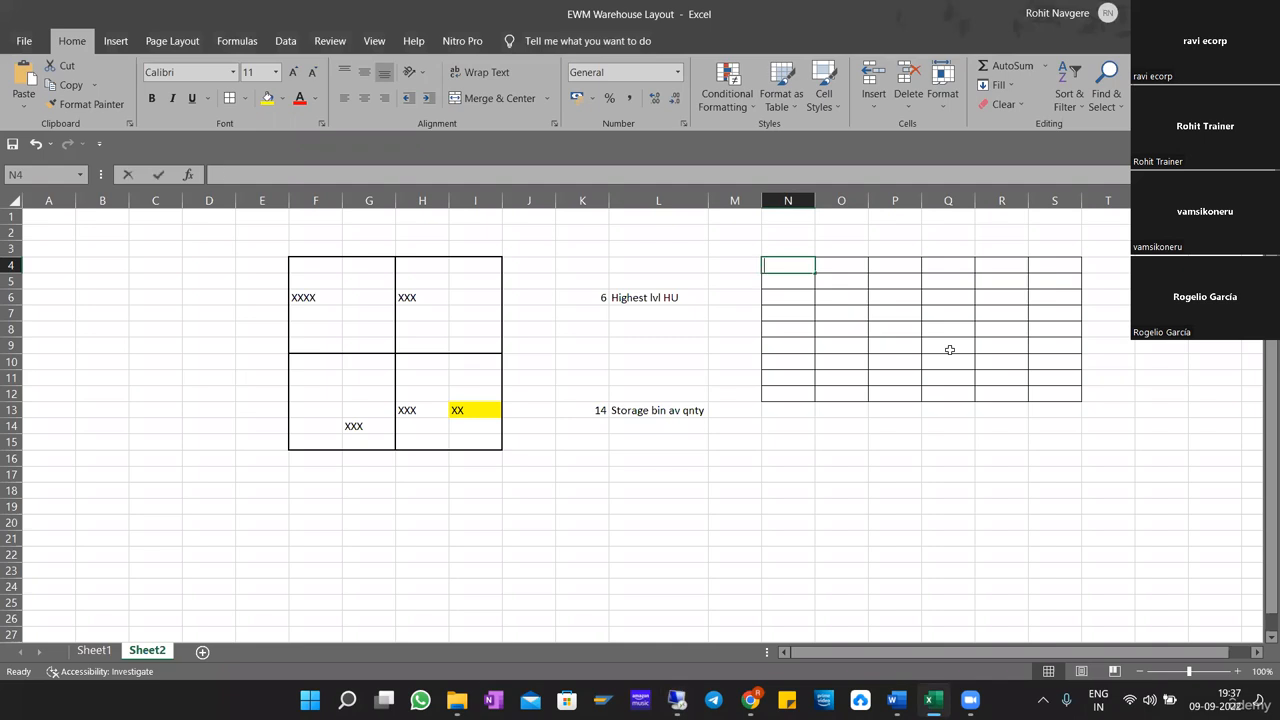
text(XX)
key(Return)
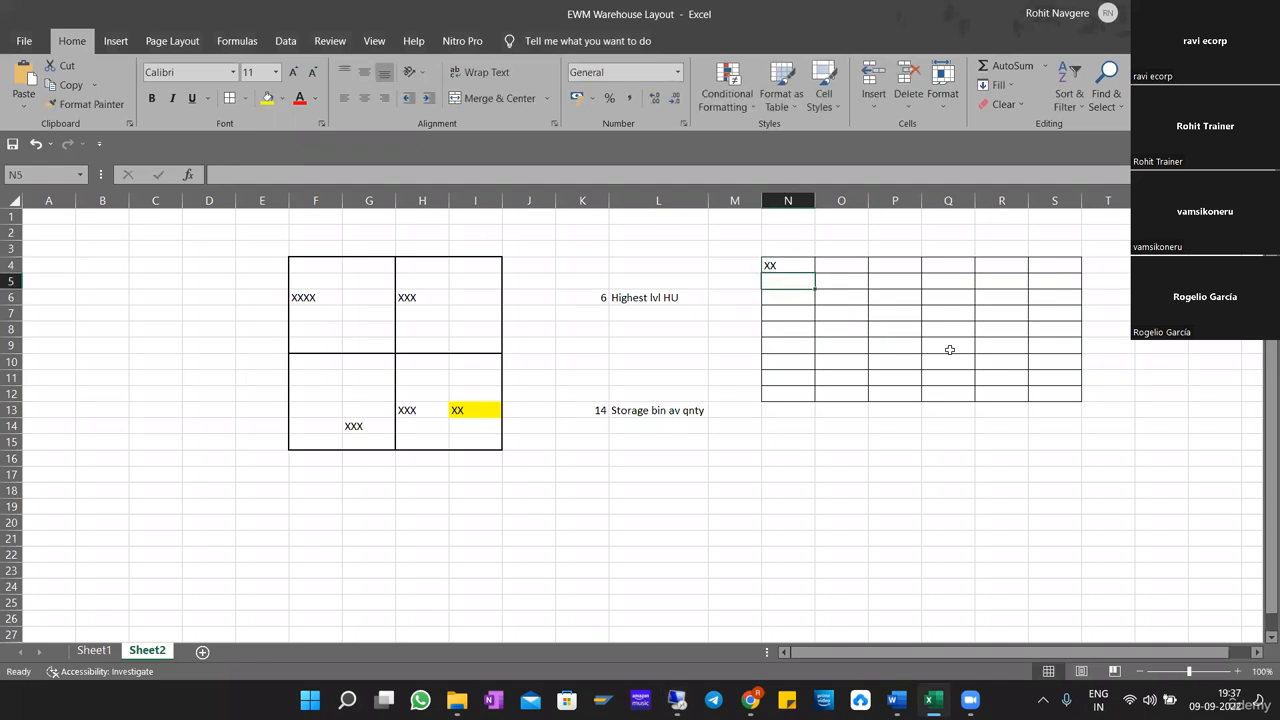
key(Up)
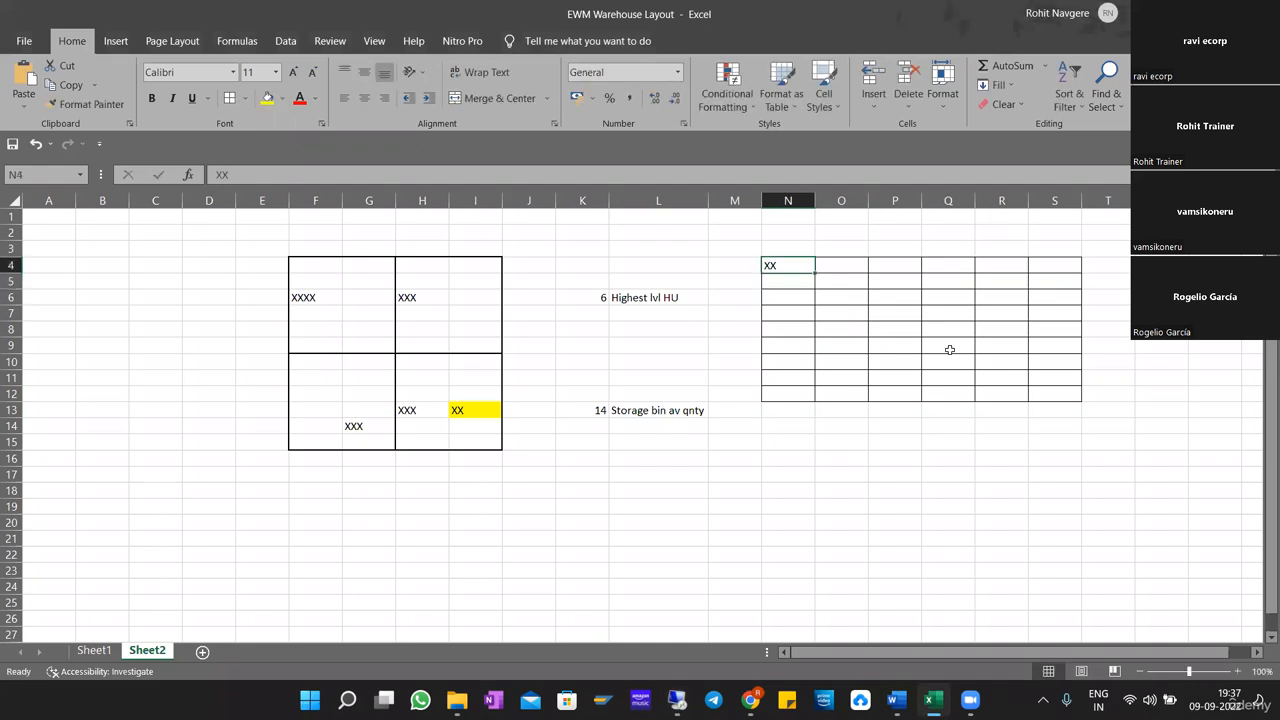
click(258, 164)
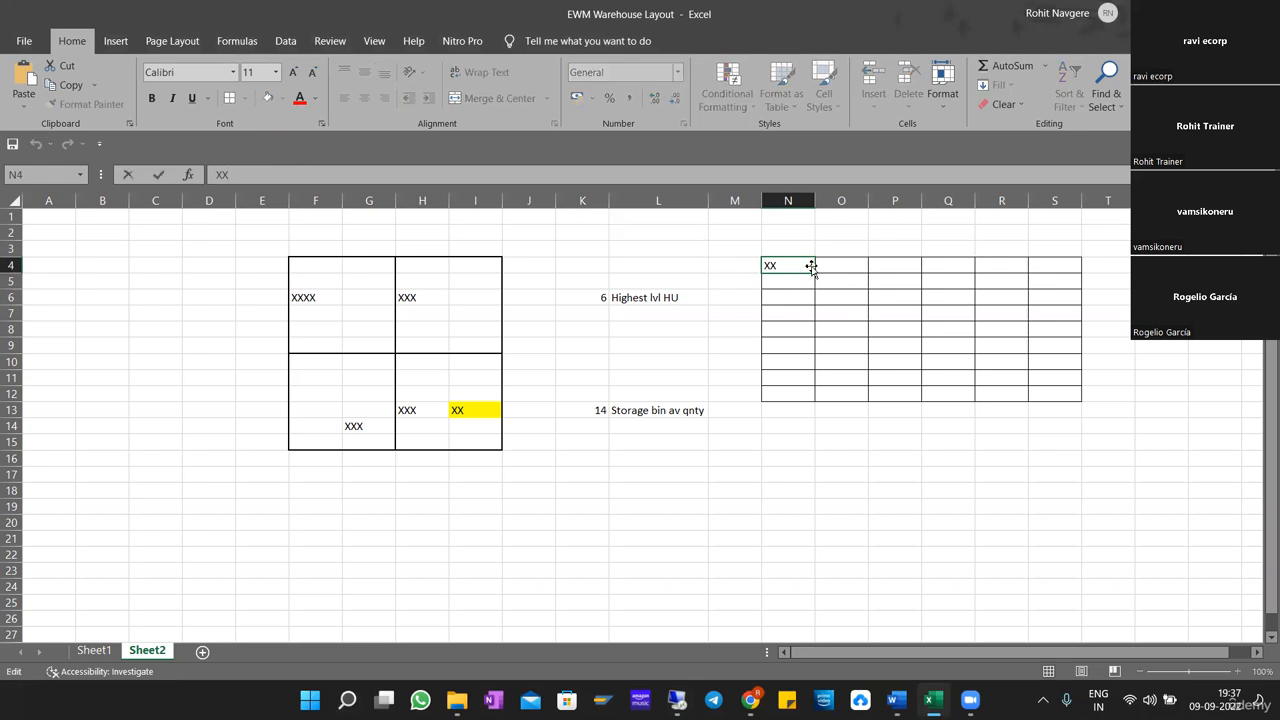
click(786, 297)
click(829, 270)
click(797, 266)
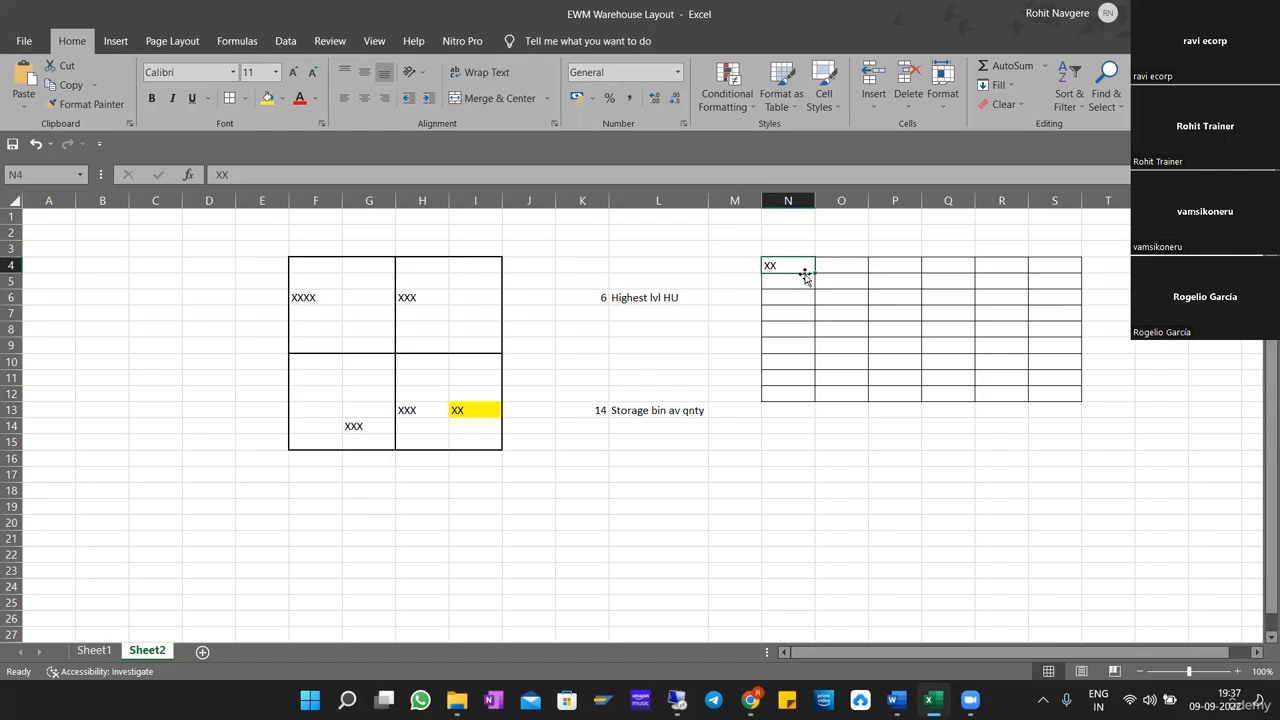
Return to the SAP Putaway Rules list and highlight rule 2, Addition to Existing Stock/Empty Bin.
key(alt+Tab)
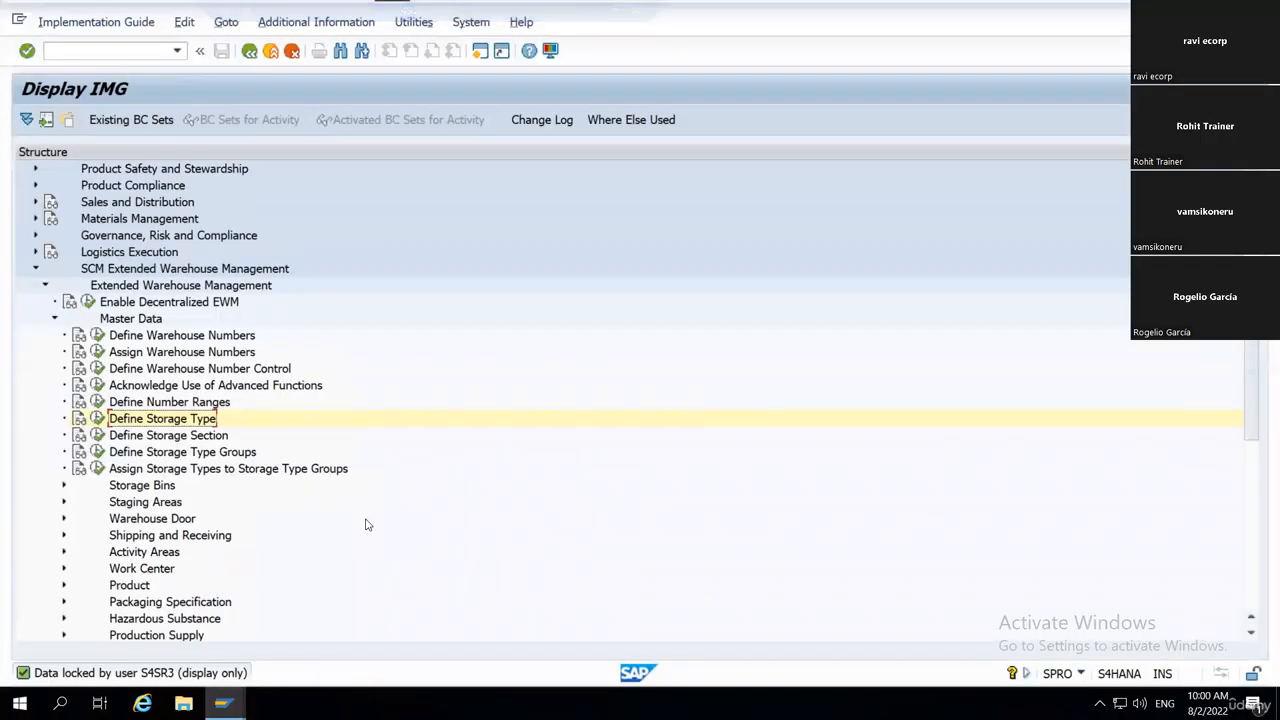
key(alt+Tab)
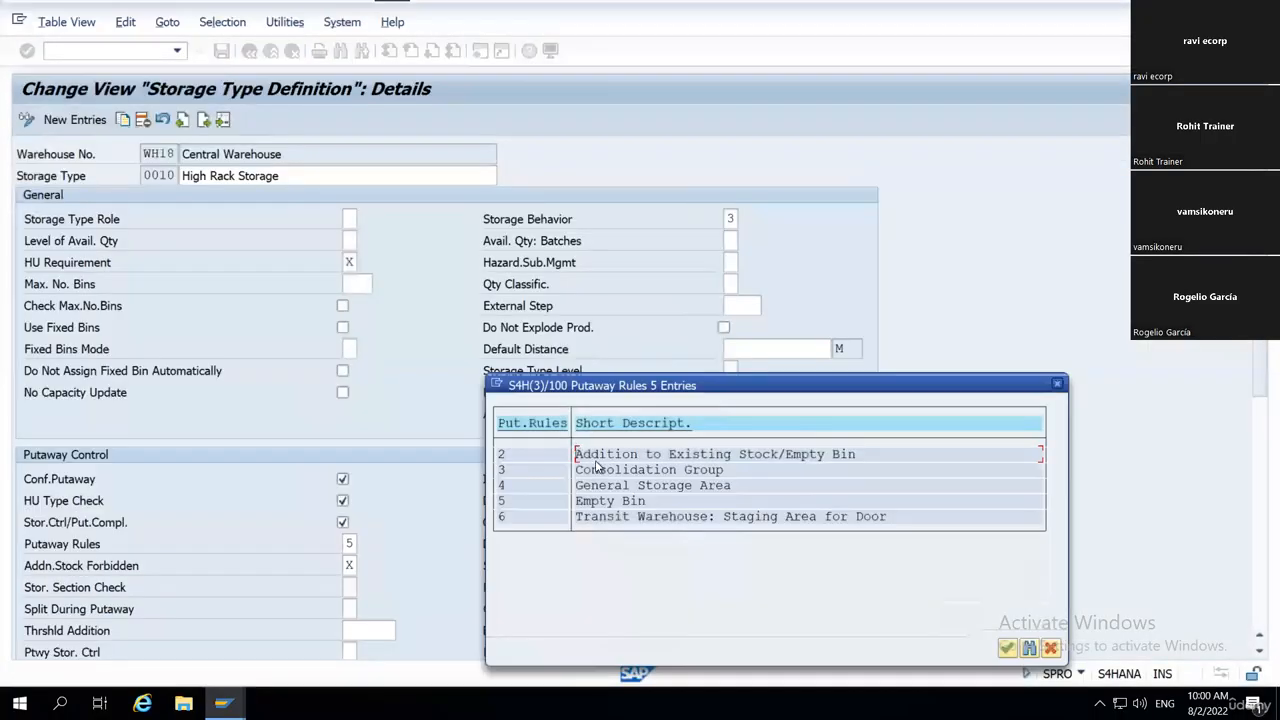
drag(575, 455, 858, 456)
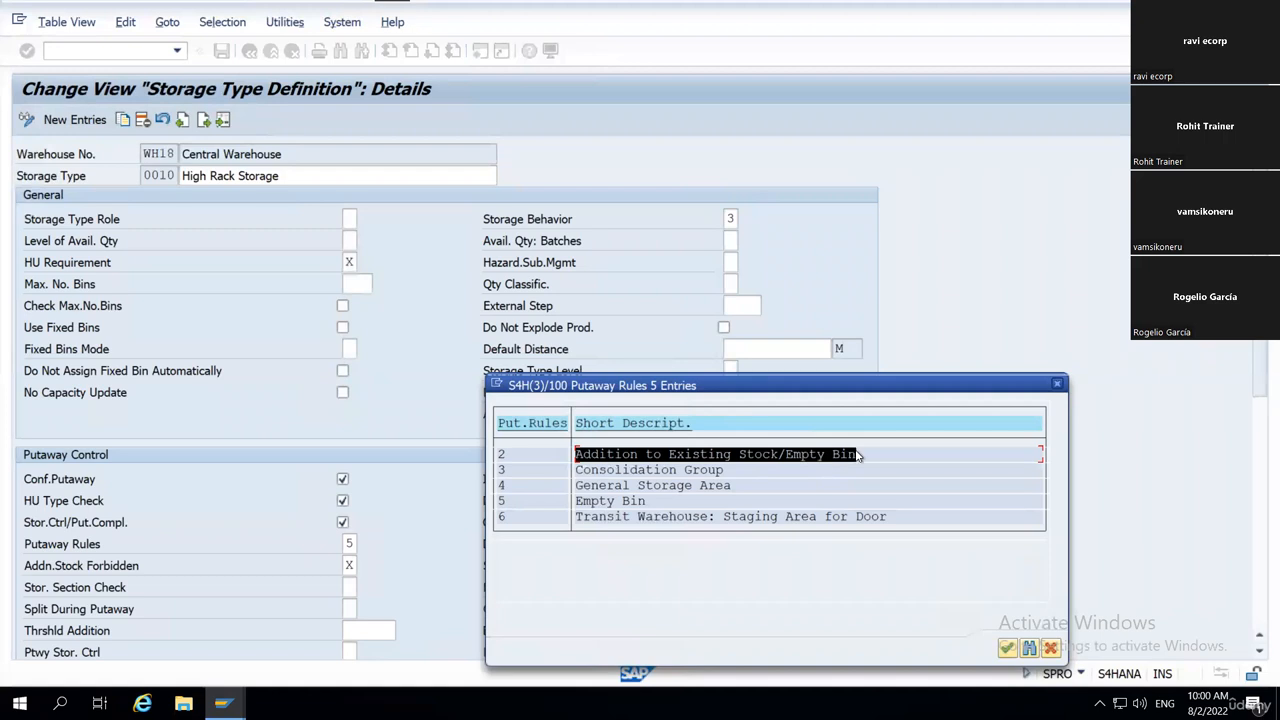
click(857, 456)
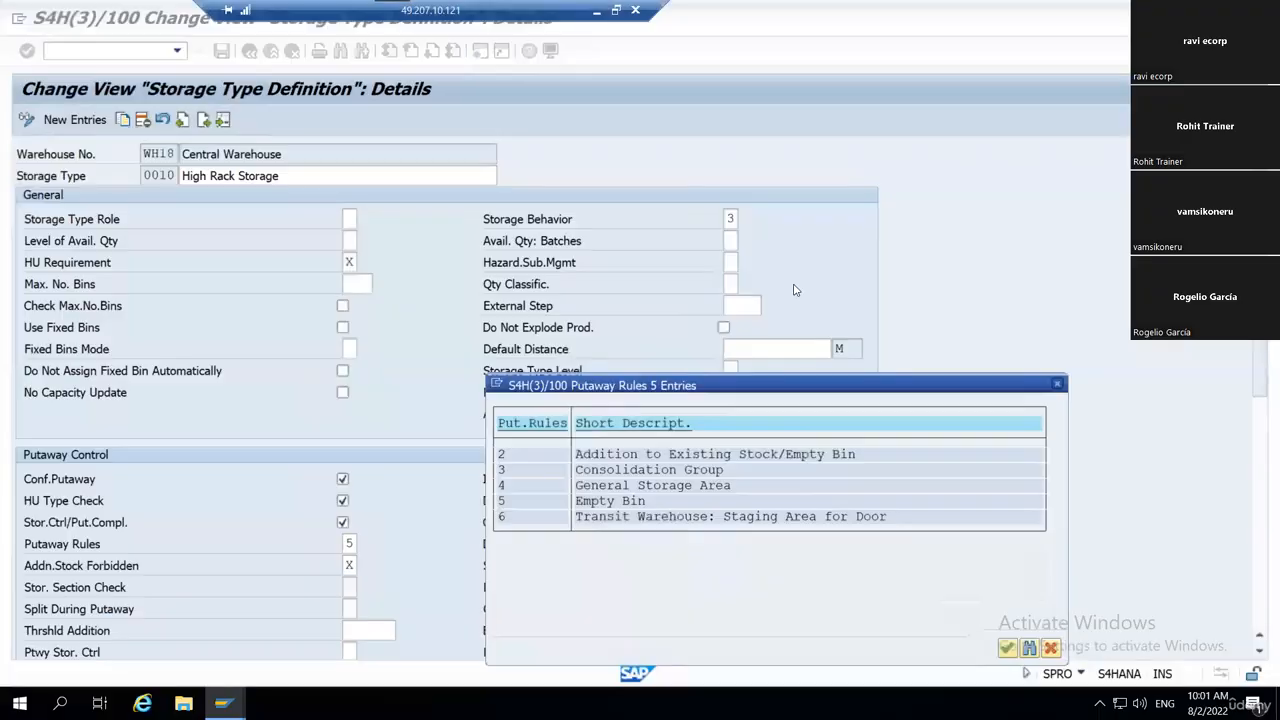
drag(577, 458, 772, 460)
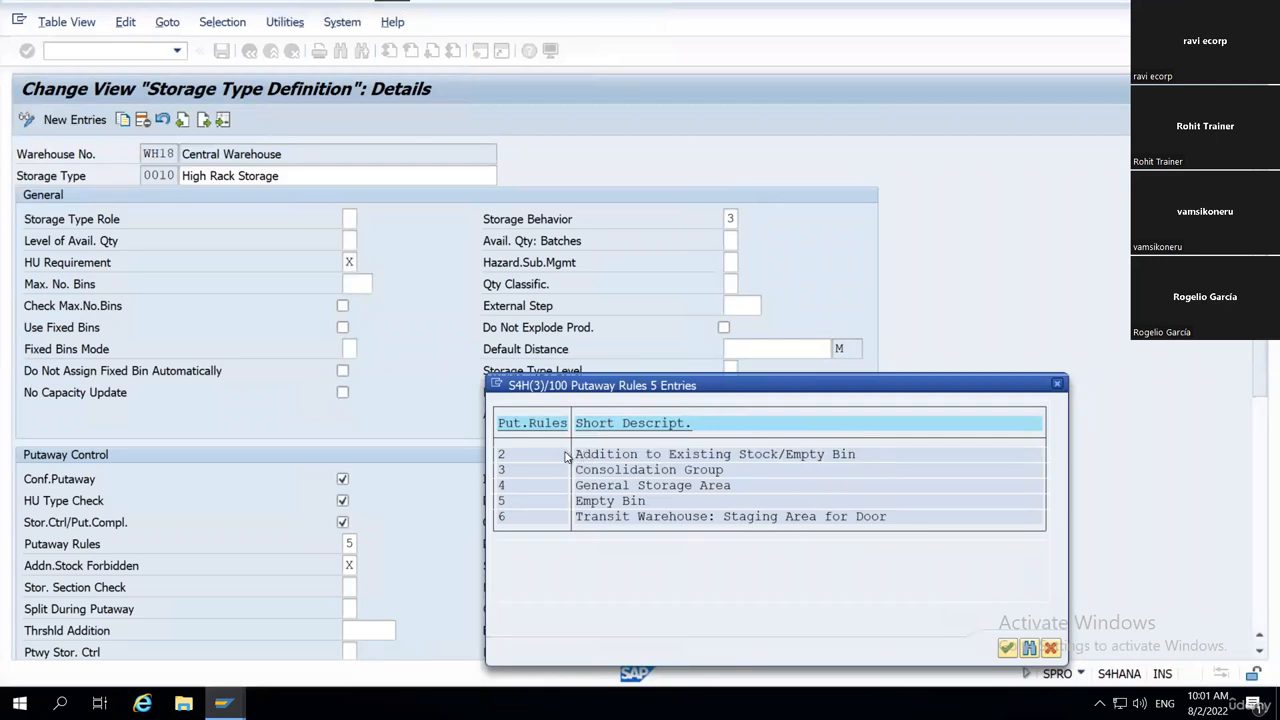
drag(577, 456, 858, 458)
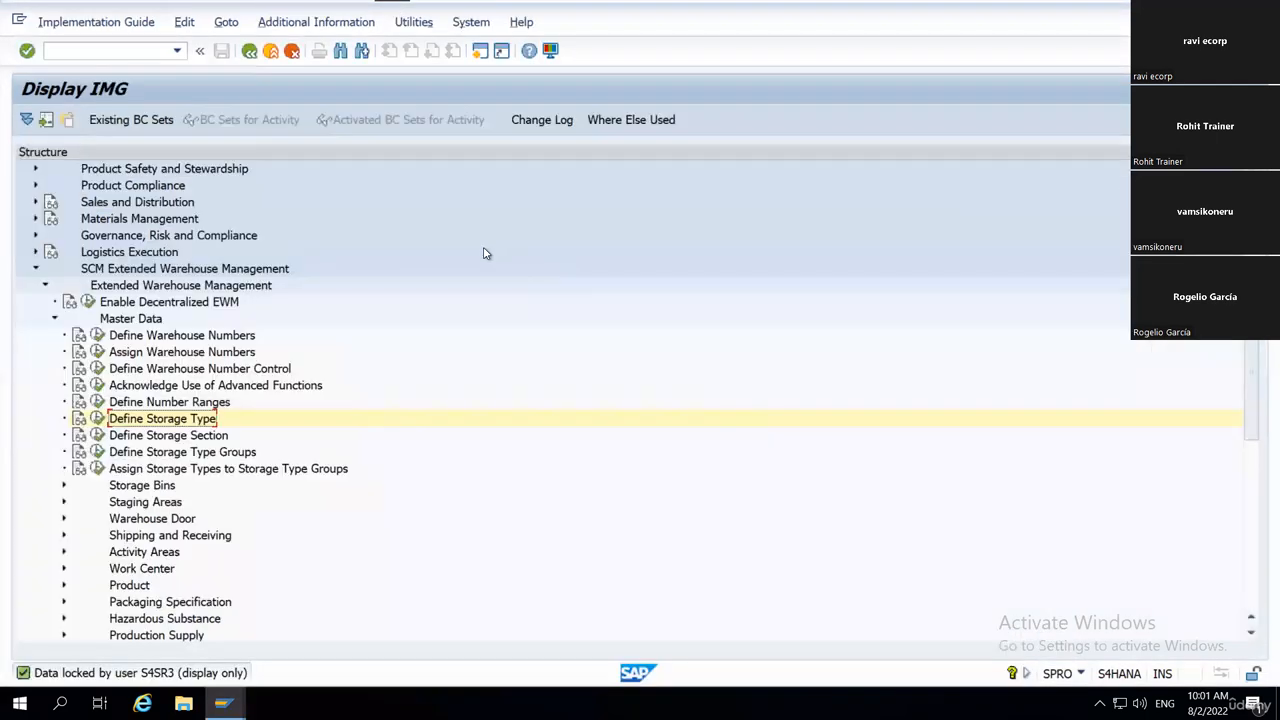
Switch to Excel, enter XXX in cell L1 as the incoming stock and copy it.
key(alt+Tab)
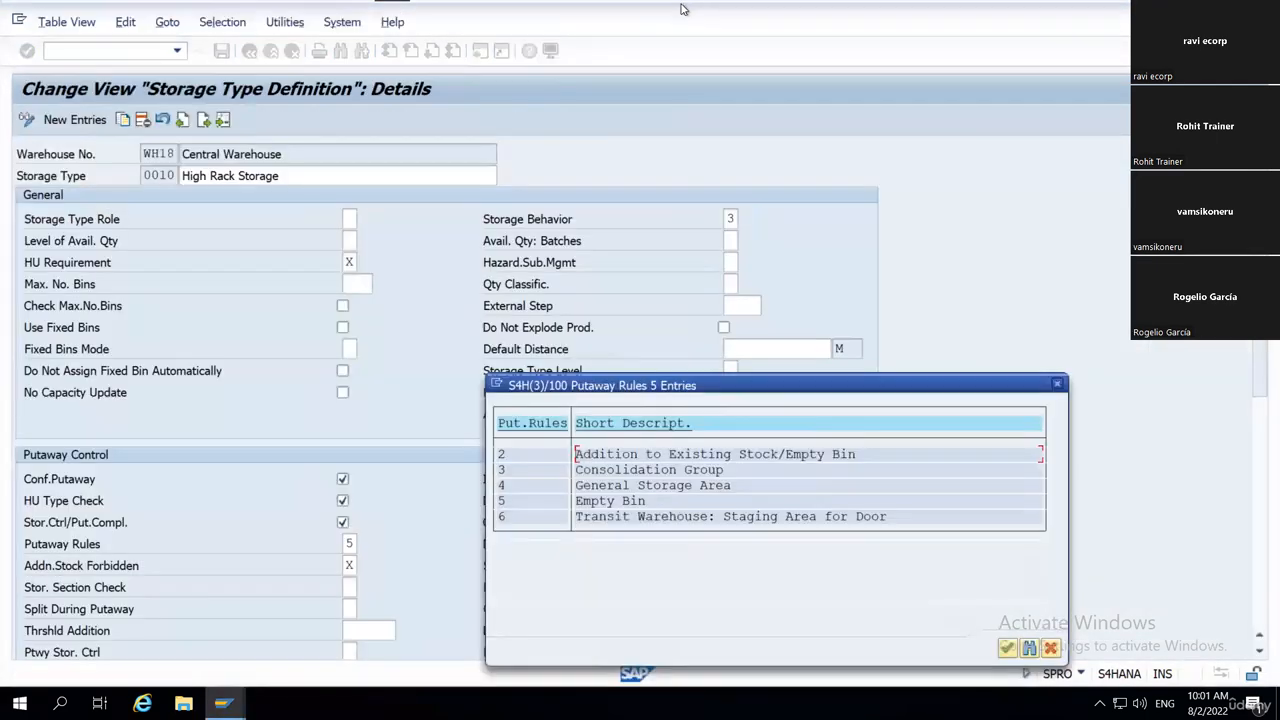
click(597, 12)
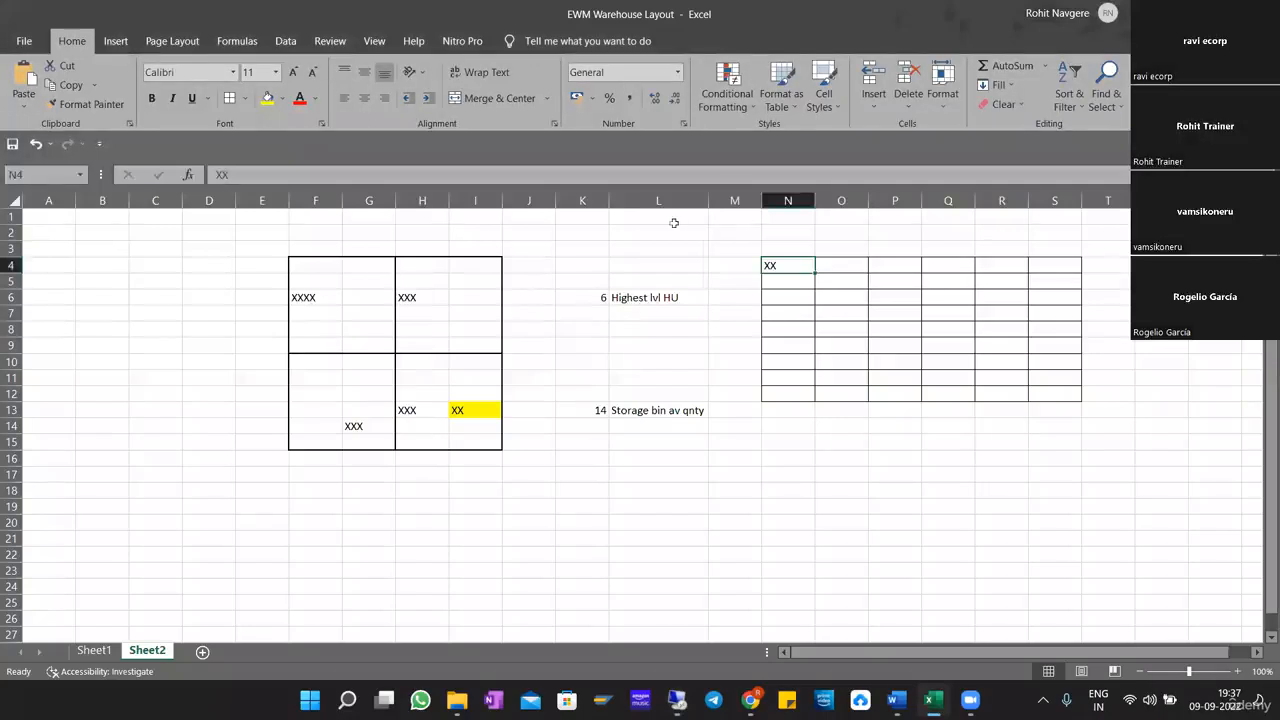
text(XXX)
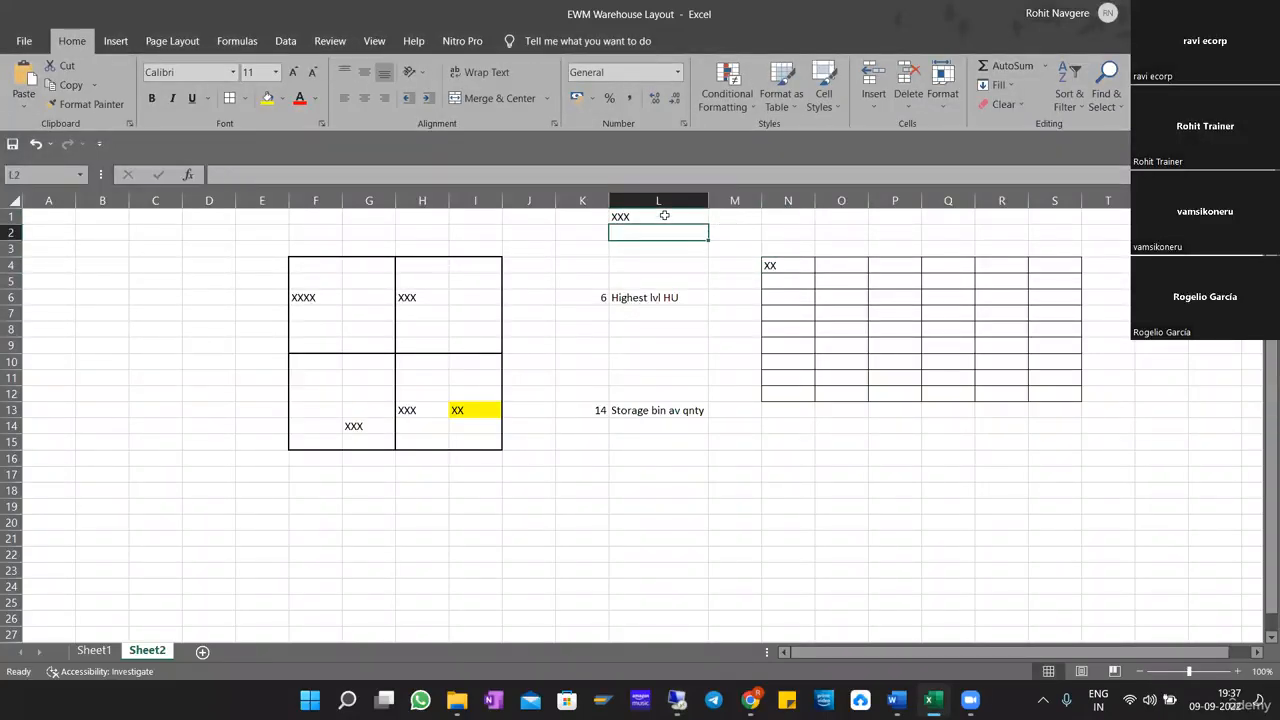
key(ctrl+Return)
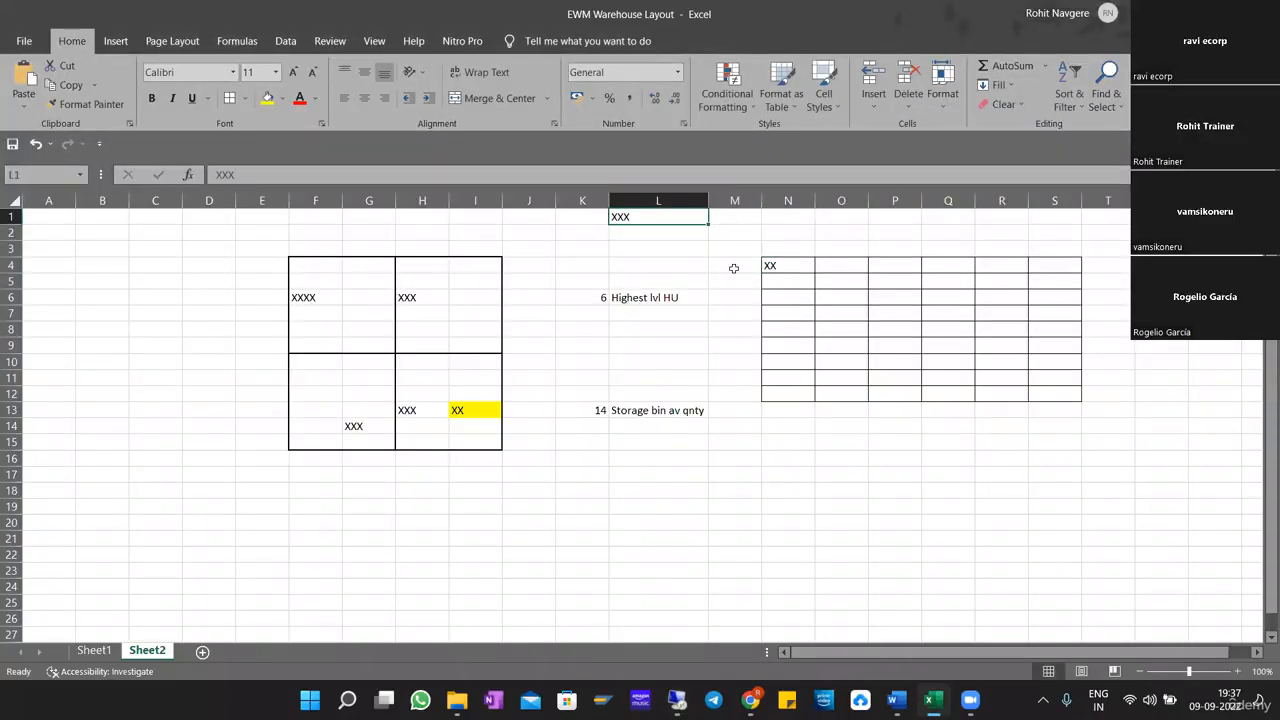
key(ctrl+c)
Extend the stock entry in cell N4 to XXXXX to show the addition to existing stock.
click(790, 265)
double_click(799, 265)
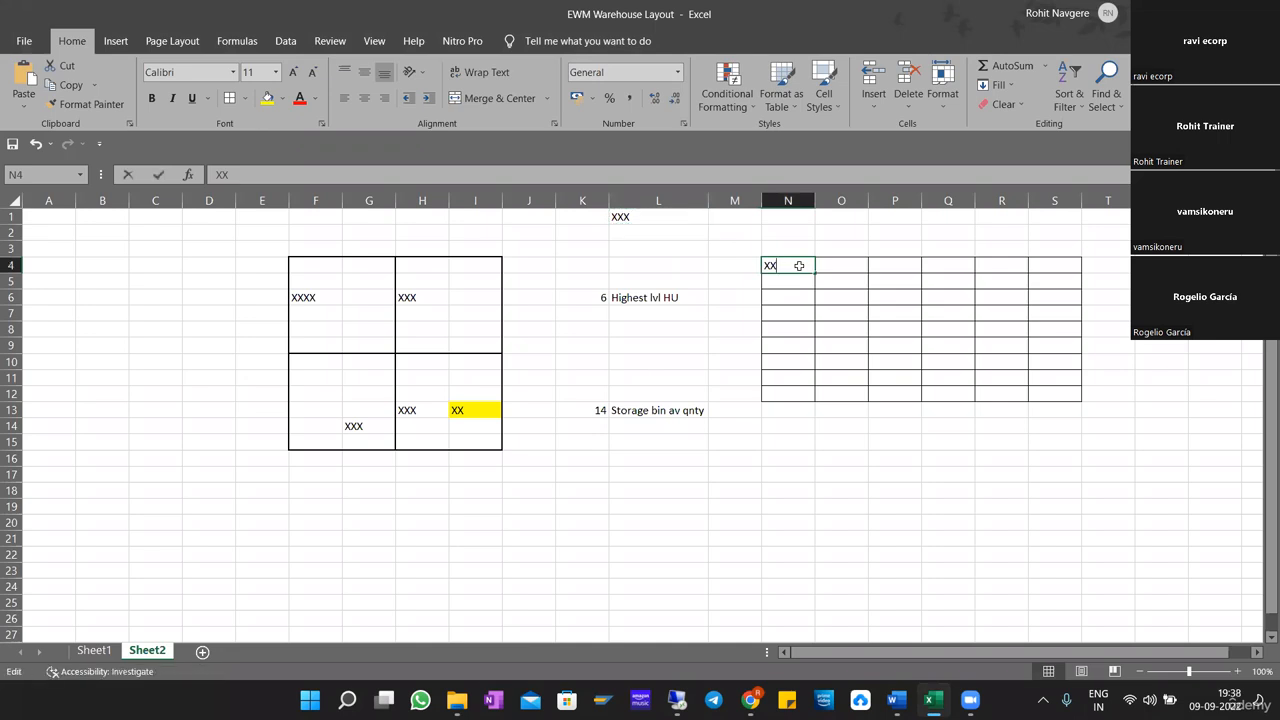
text(XXXXX)
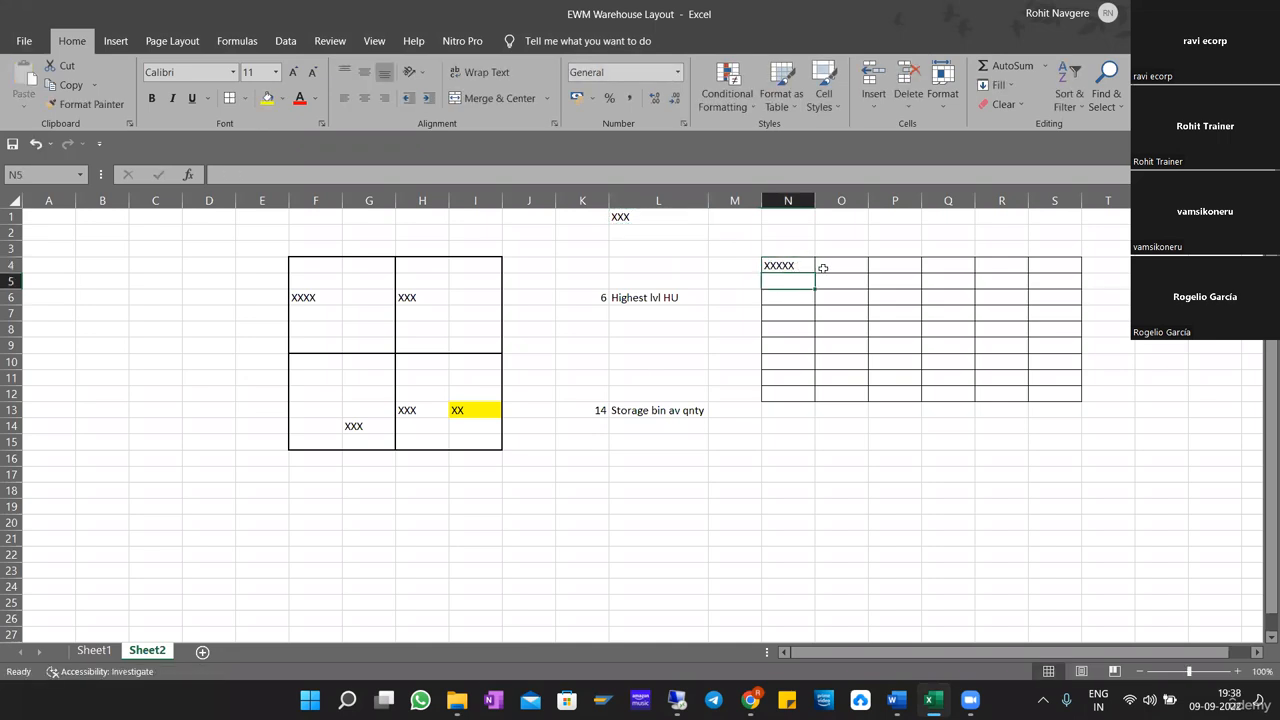
Return to the SAP Putaway Rules list and highlight rules 2, 3 and 4 in turn.
click(834, 267)
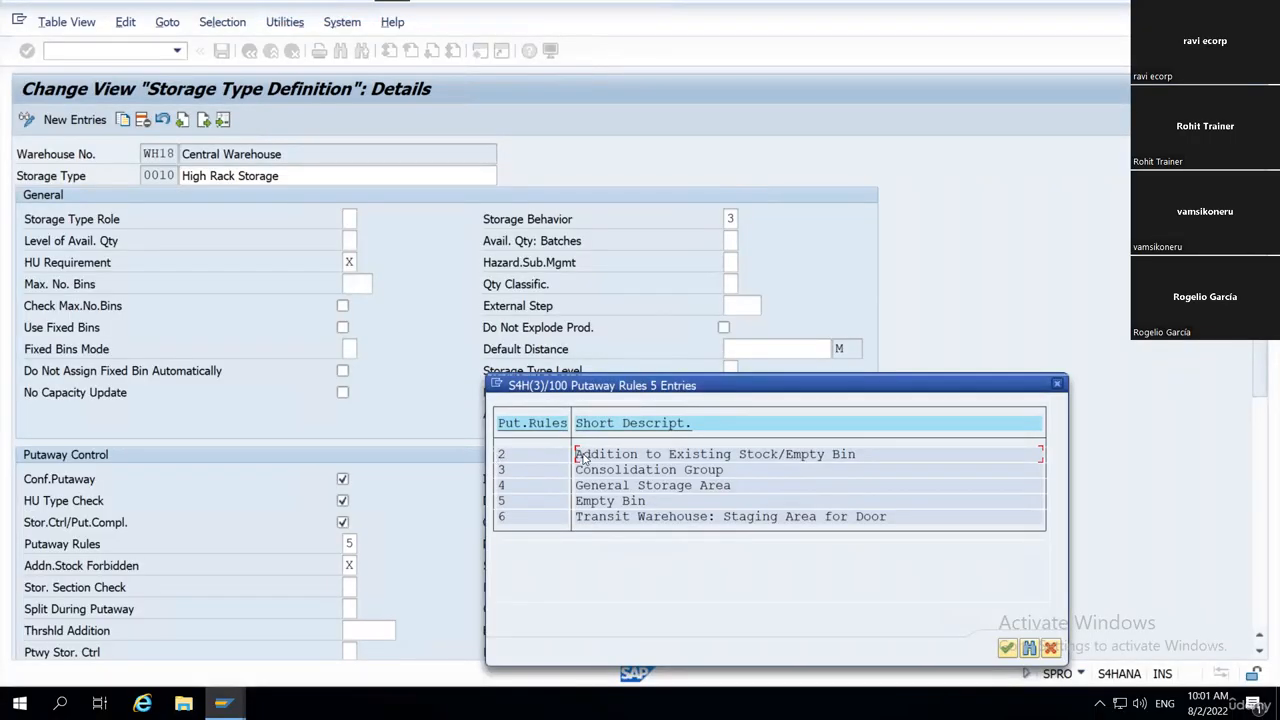
drag(576, 455, 876, 460)
drag(576, 470, 744, 477)
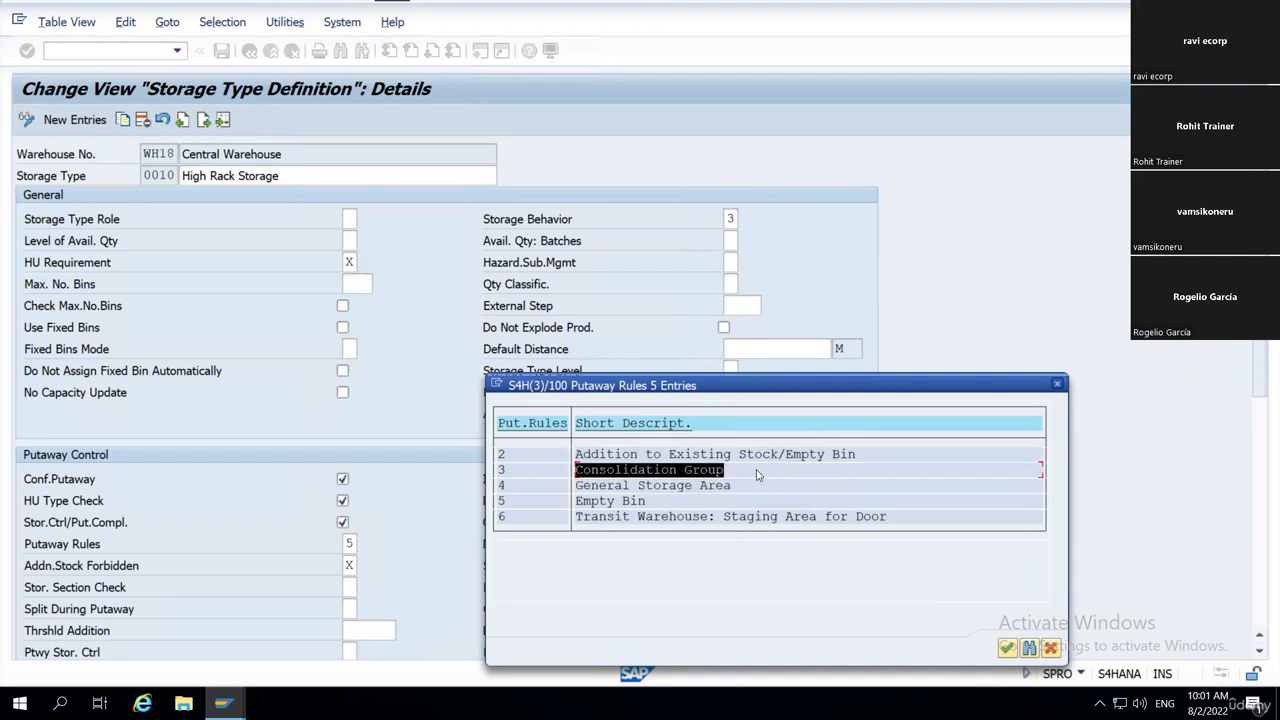
click(757, 473)
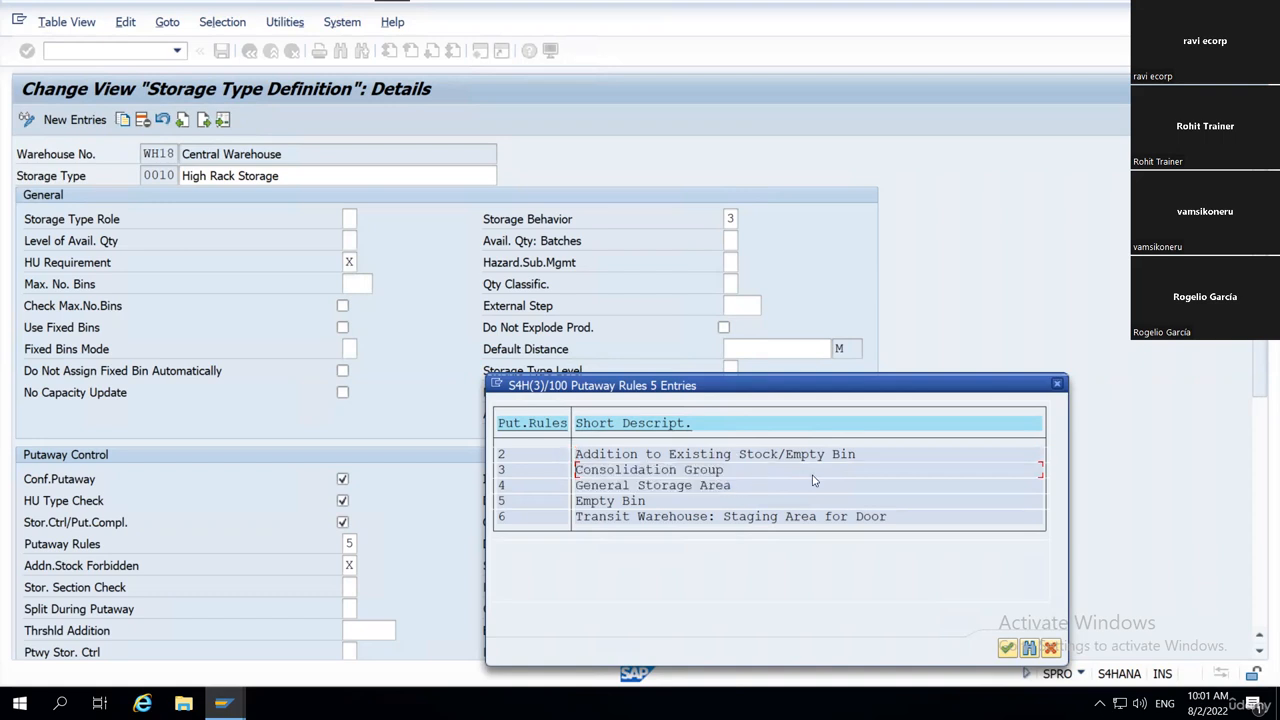
drag(576, 486, 747, 487)
click(747, 487)
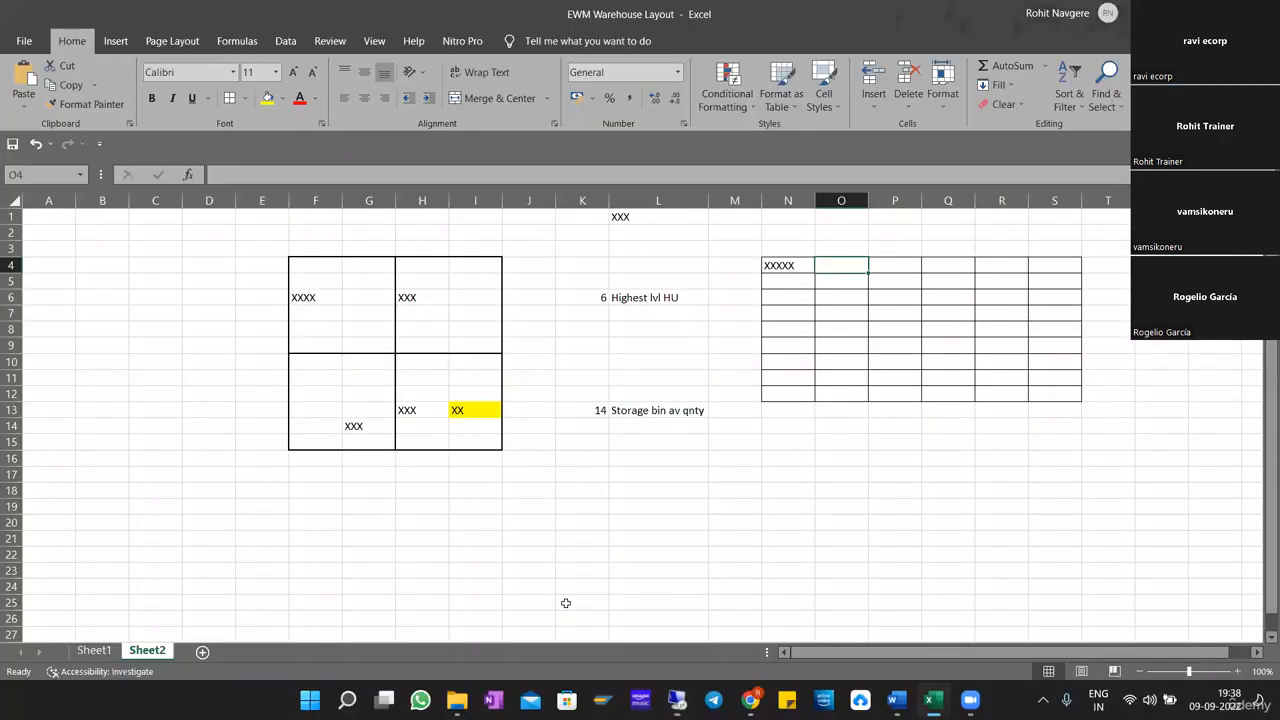
Switch to Excel and highlight the ST03 Bulk Materials general storage area, J16:P22, on Sheet1.
key(ctrl+Page_Up)
click(677, 432)
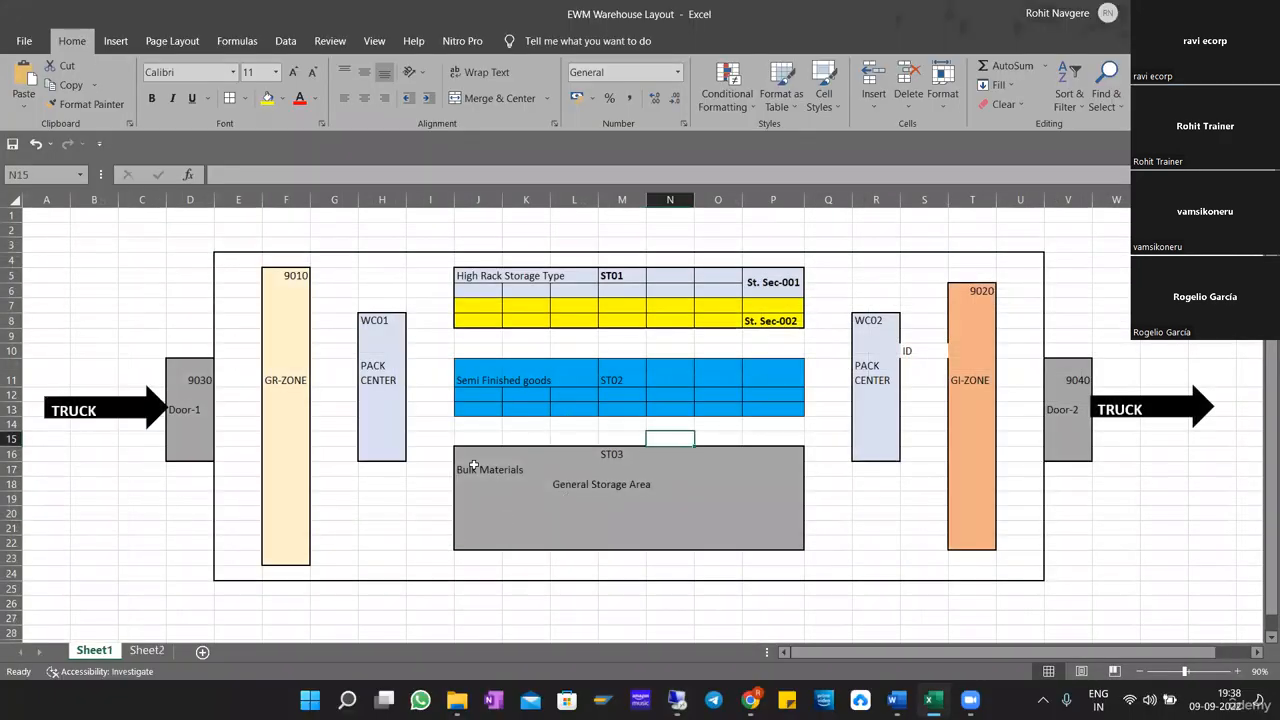
drag(479, 456, 798, 543)
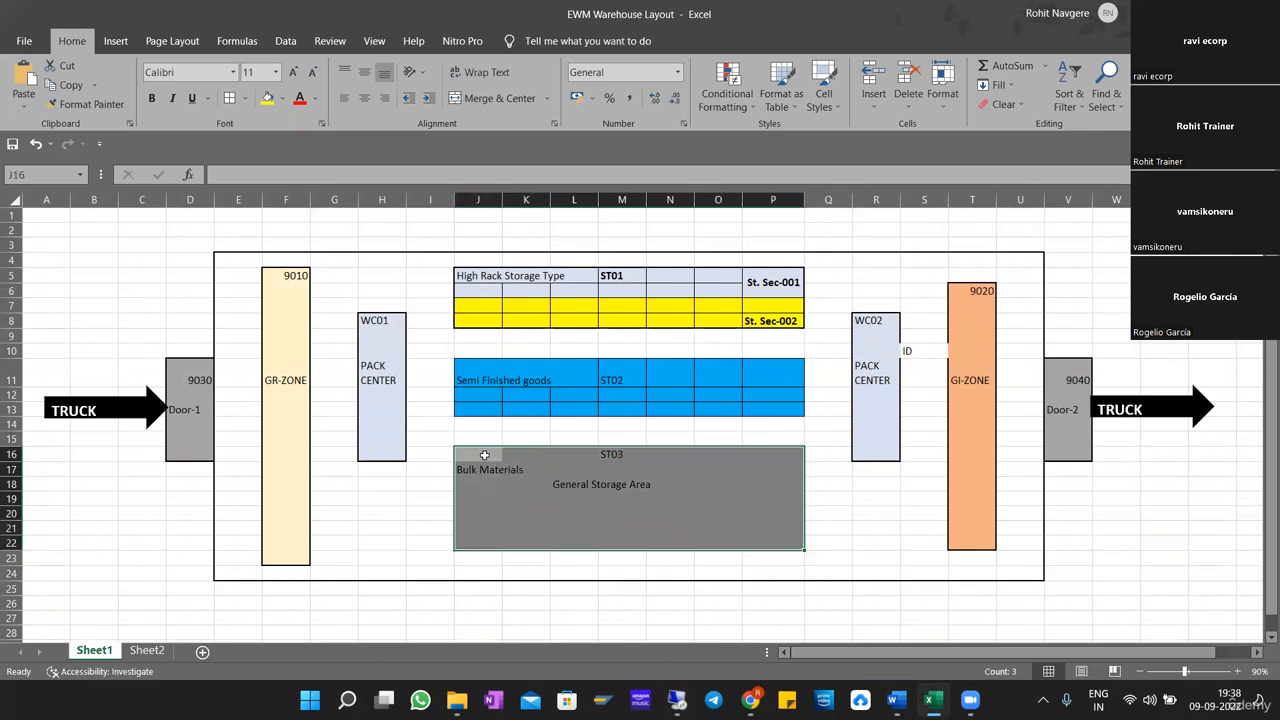
drag(484, 455, 795, 545)
key(alt)
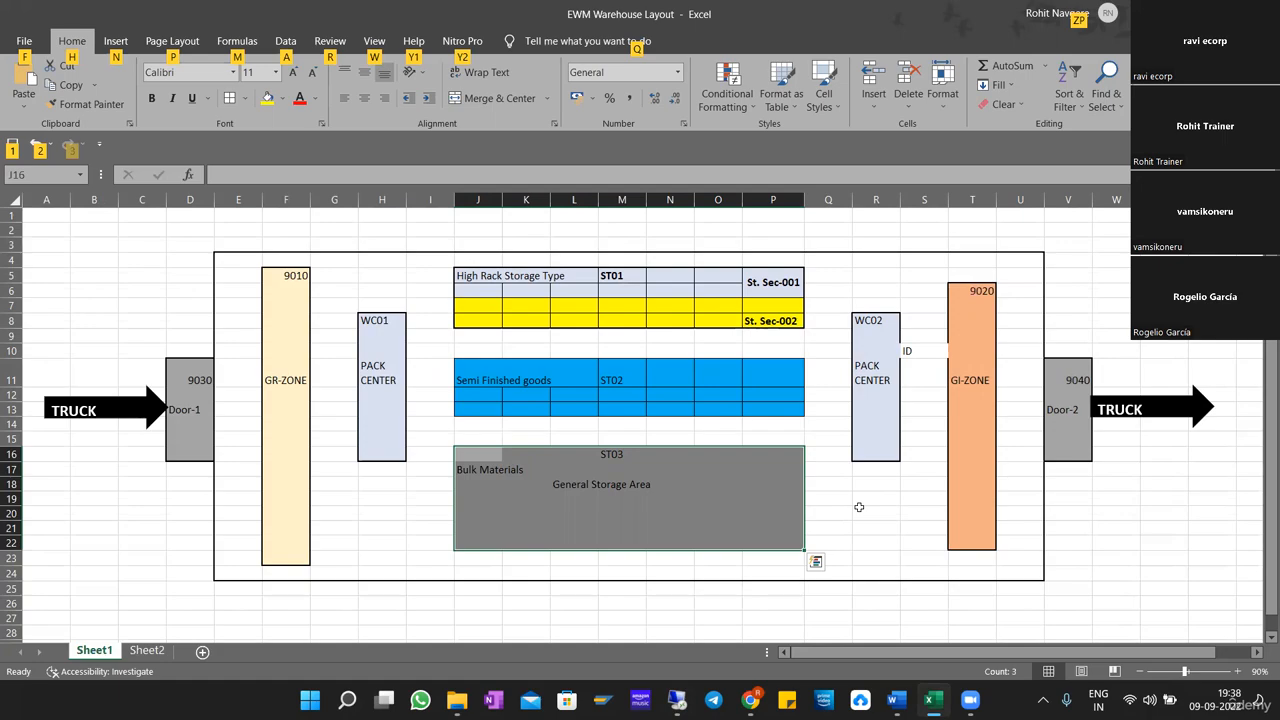
Switch back to SAP, highlight rule 5, Empty Bin, and accept rule 6, Transit Warehouse: Staging Area for Door, as the putaway rule.
key(alt+Tab)
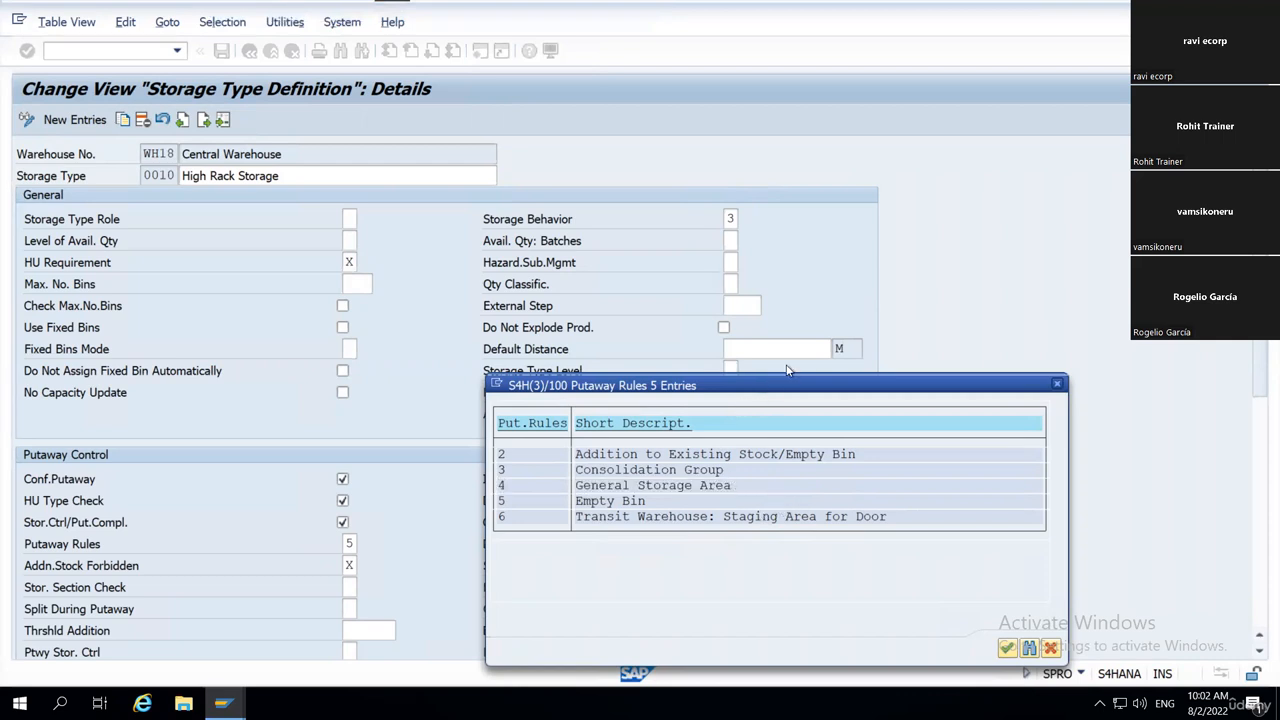
drag(770, 387, 786, 373)
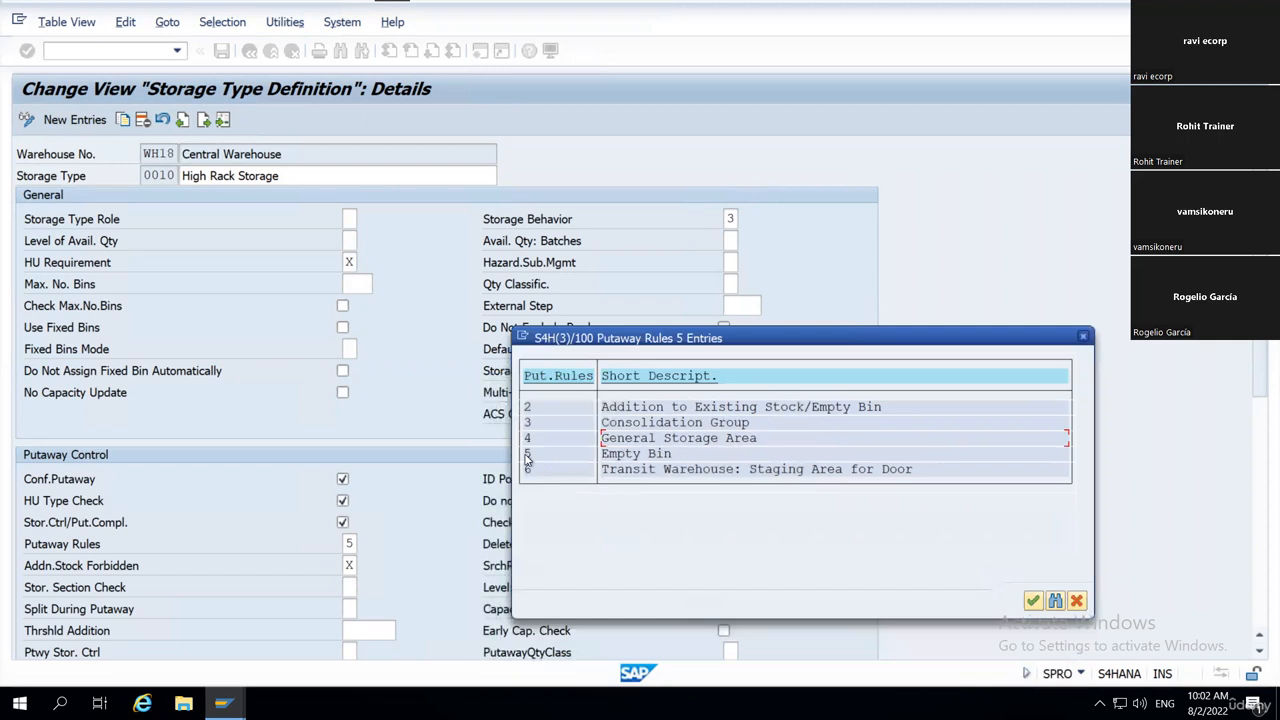
drag(525, 456, 686, 456)
click(528, 455)
click(690, 461)
drag(525, 470, 783, 477)
drag(527, 470, 1109, 565)
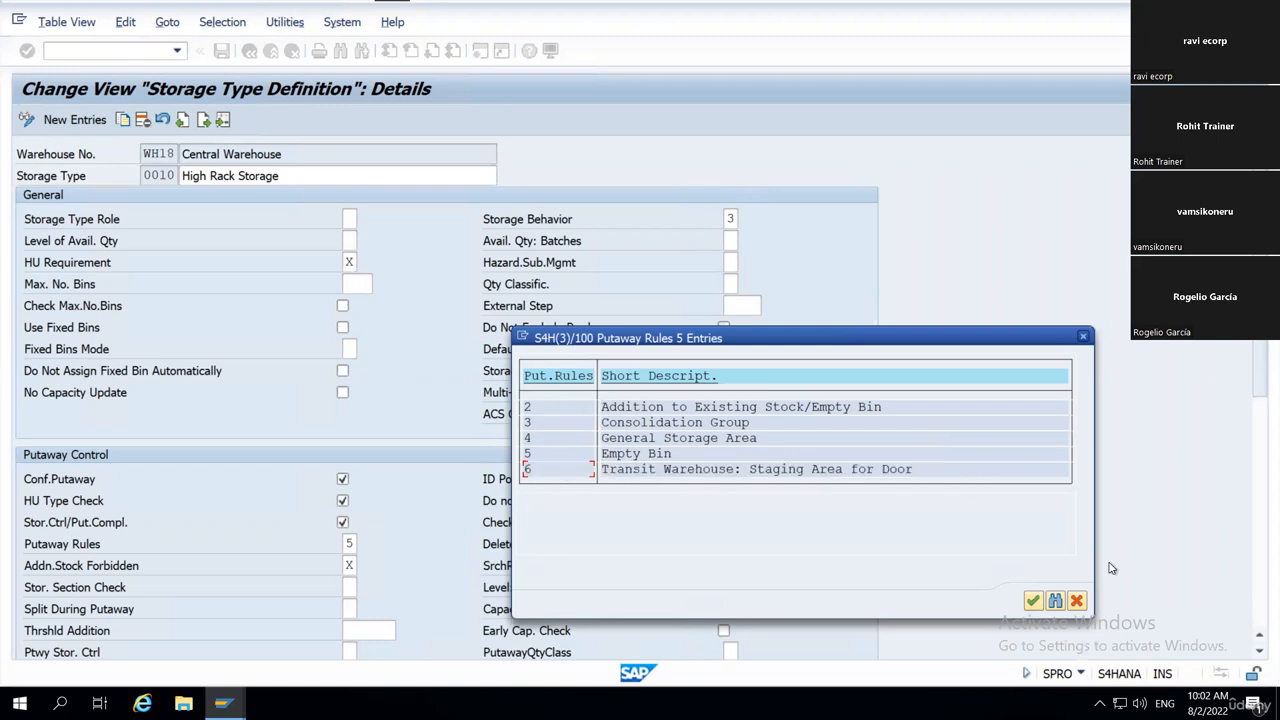
click(1034, 601)
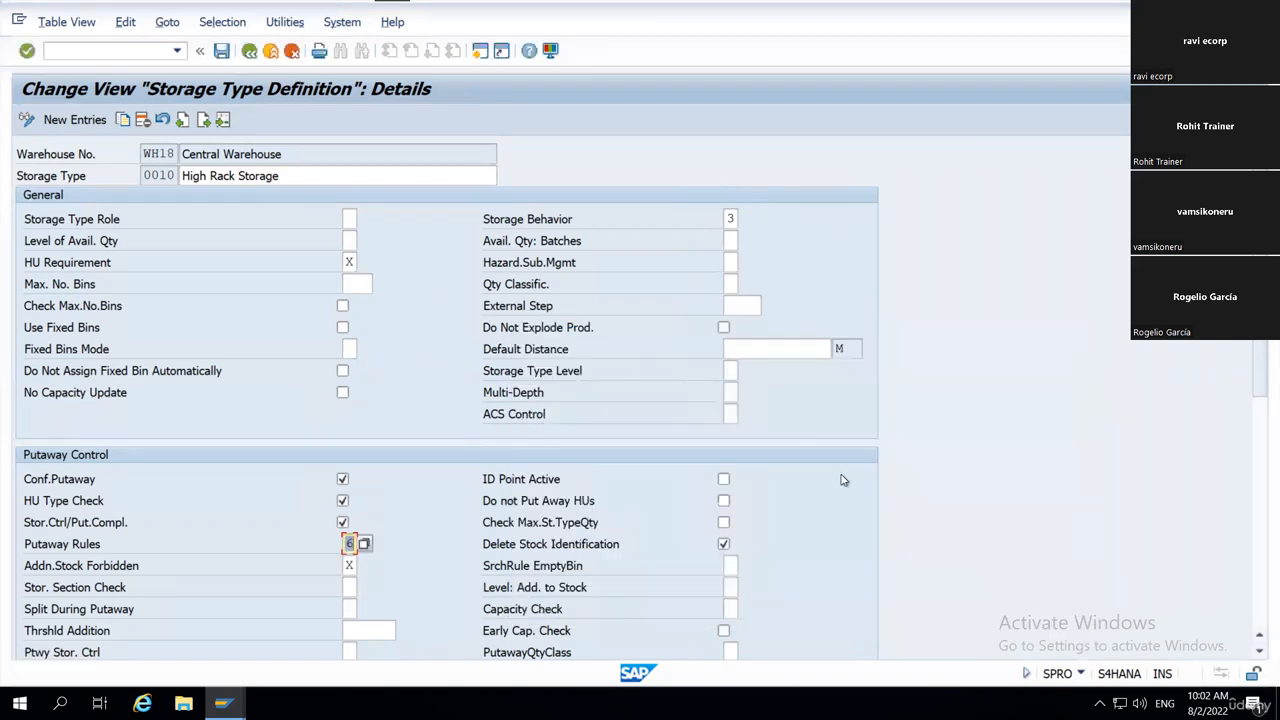
Open the possible values for Addn.Stock Forbidden and highlight the permitted option and option X, generally not permitted.
scroll(665, 452, down, 2)
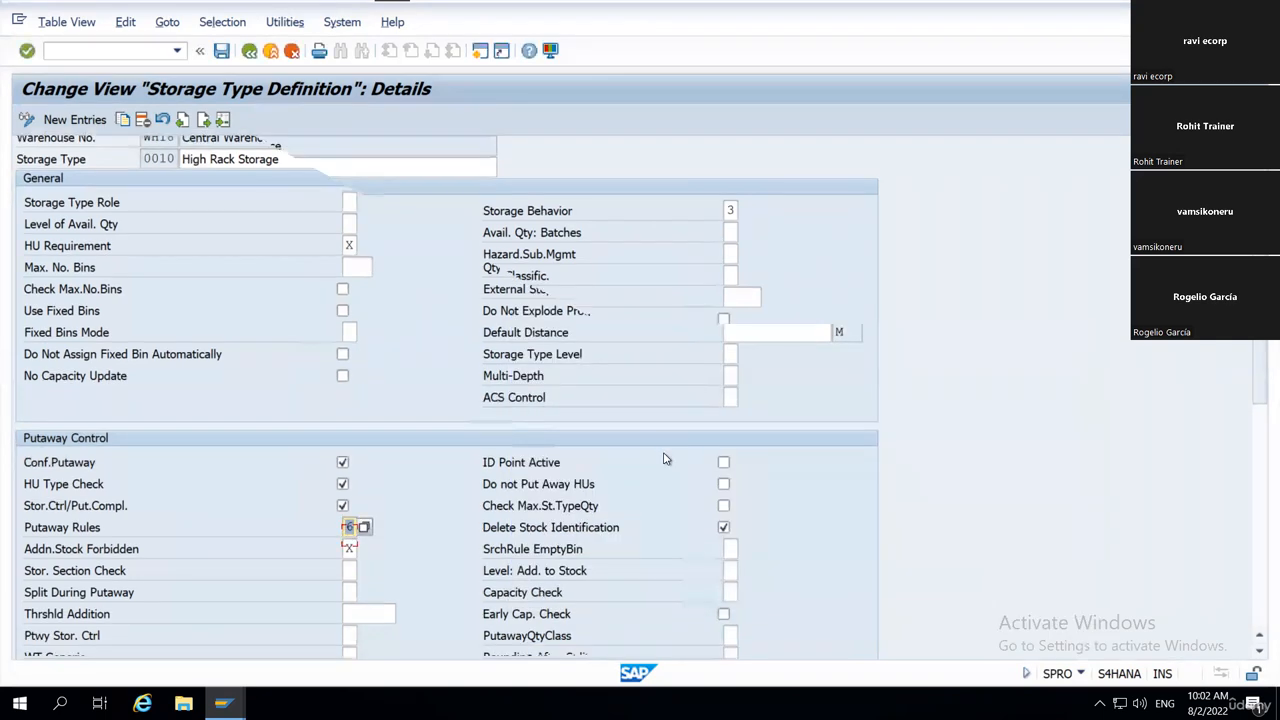
scroll(560, 487, down, 1)
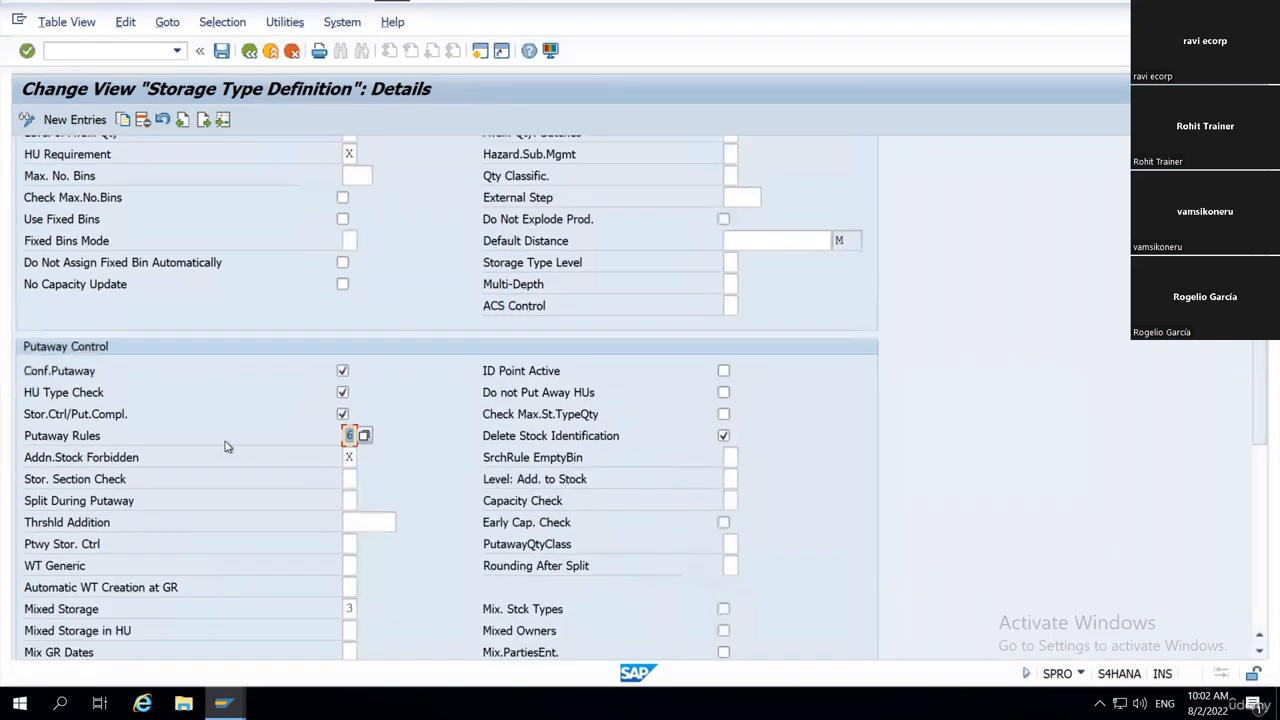
scroll(40, 458, down, 1)
click(40, 459)
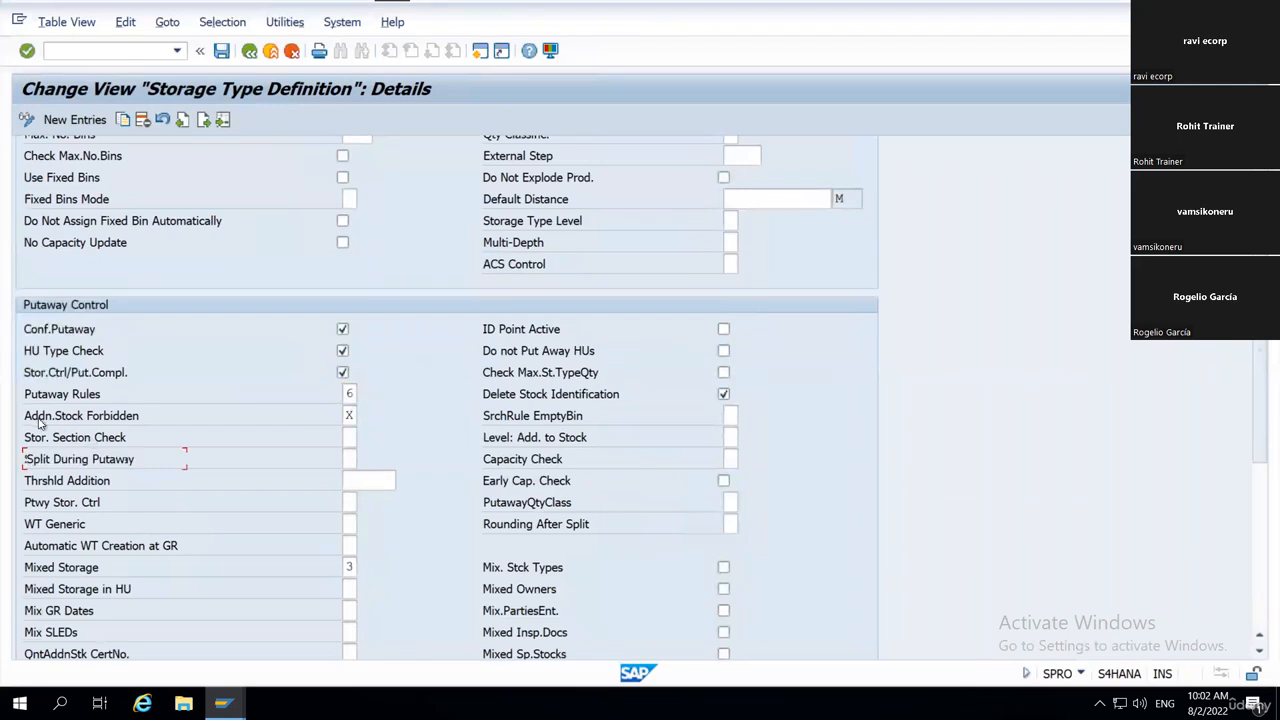
click(355, 416)
click(366, 416)
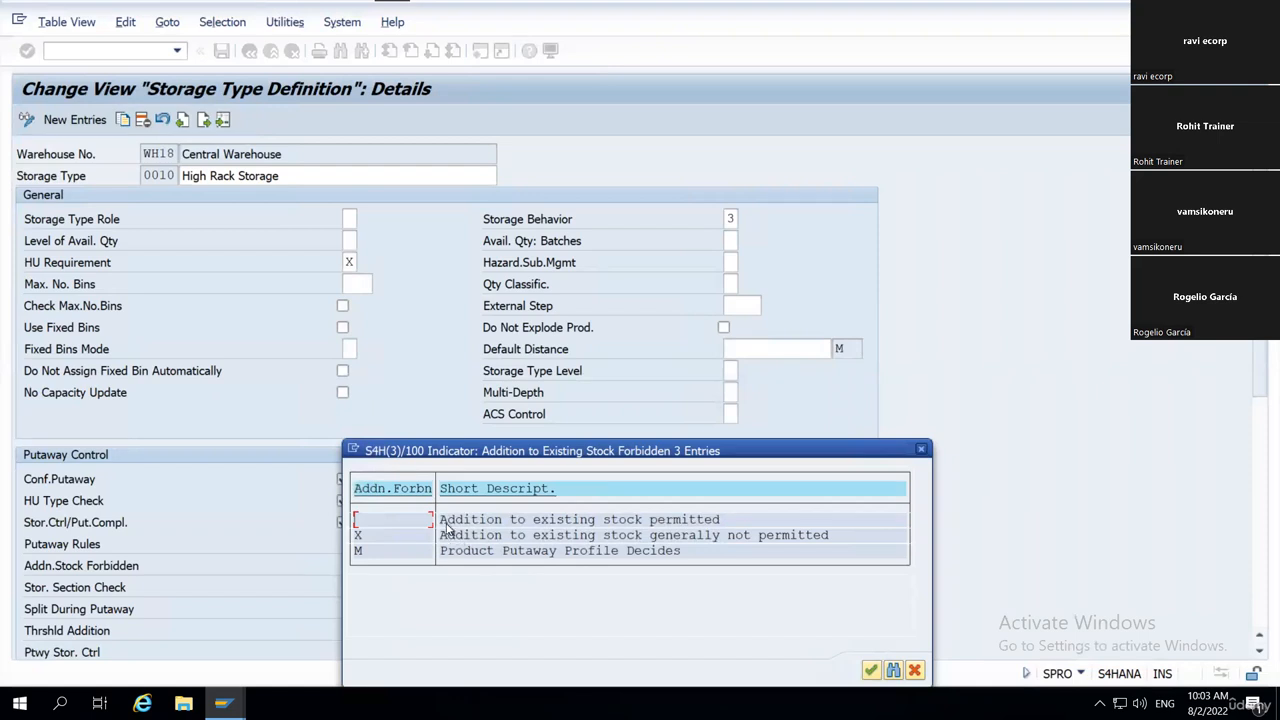
drag(438, 519, 731, 523)
click(357, 535)
drag(440, 536, 835, 554)
click(610, 579)
Highlight option M, Product Putaway Profile Decides, and close the value list without choosing an entry.
drag(441, 551, 687, 552)
click(652, 554)
drag(353, 554, 395, 554)
click(395, 557)
drag(441, 553, 685, 552)
click(685, 551)
click(921, 449)
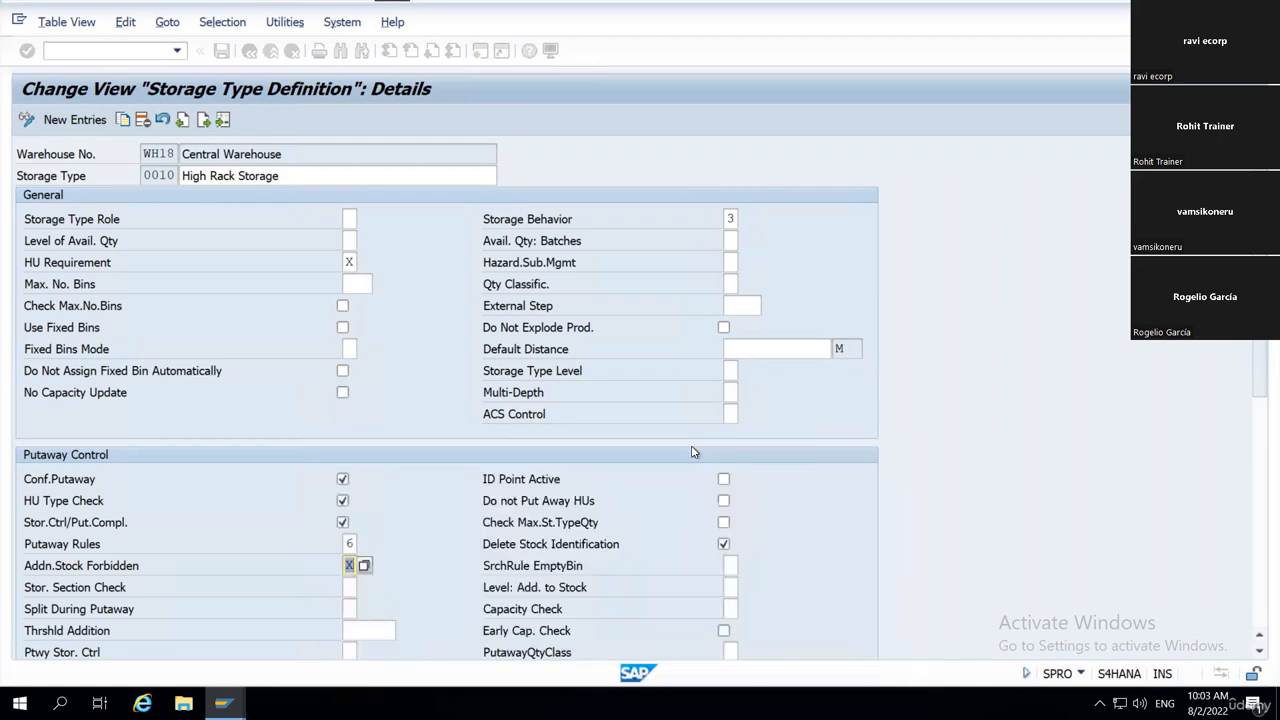
Open the possible values for Stor. Section Check, highlight the blank, X and Y options, and close the list without choosing one.
scroll(593, 478, down, 2)
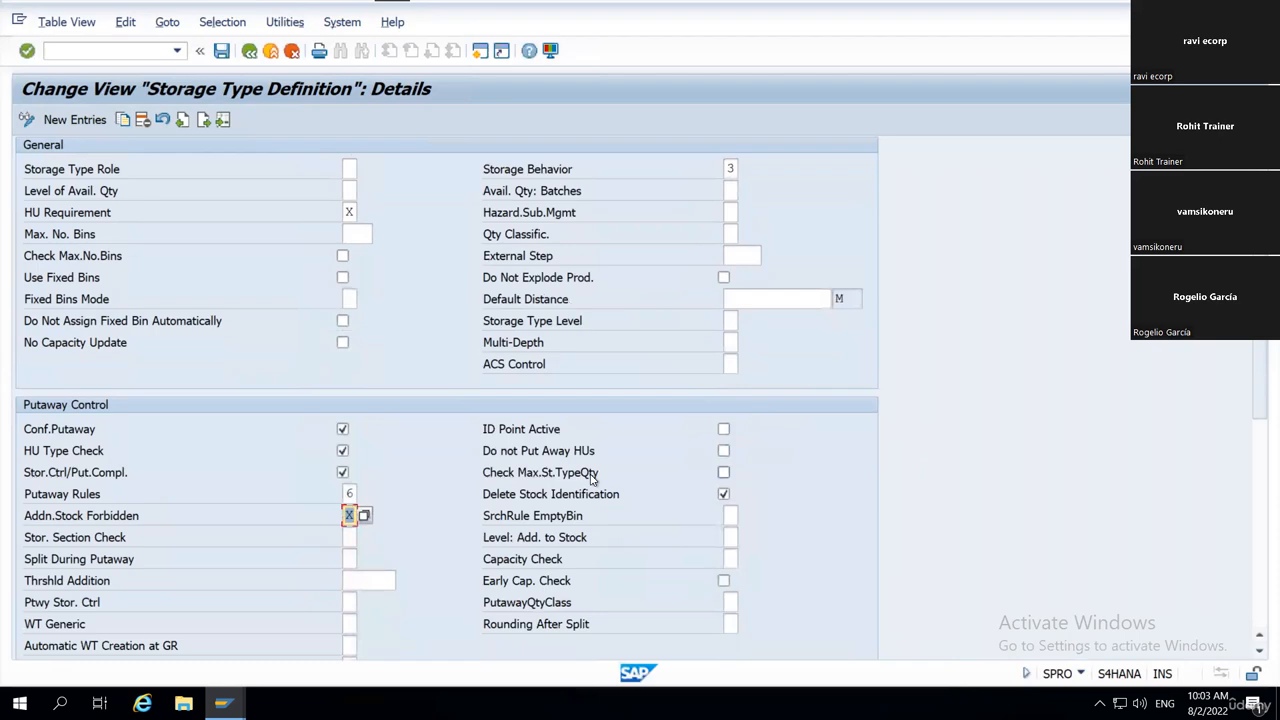
scroll(593, 478, down, 4)
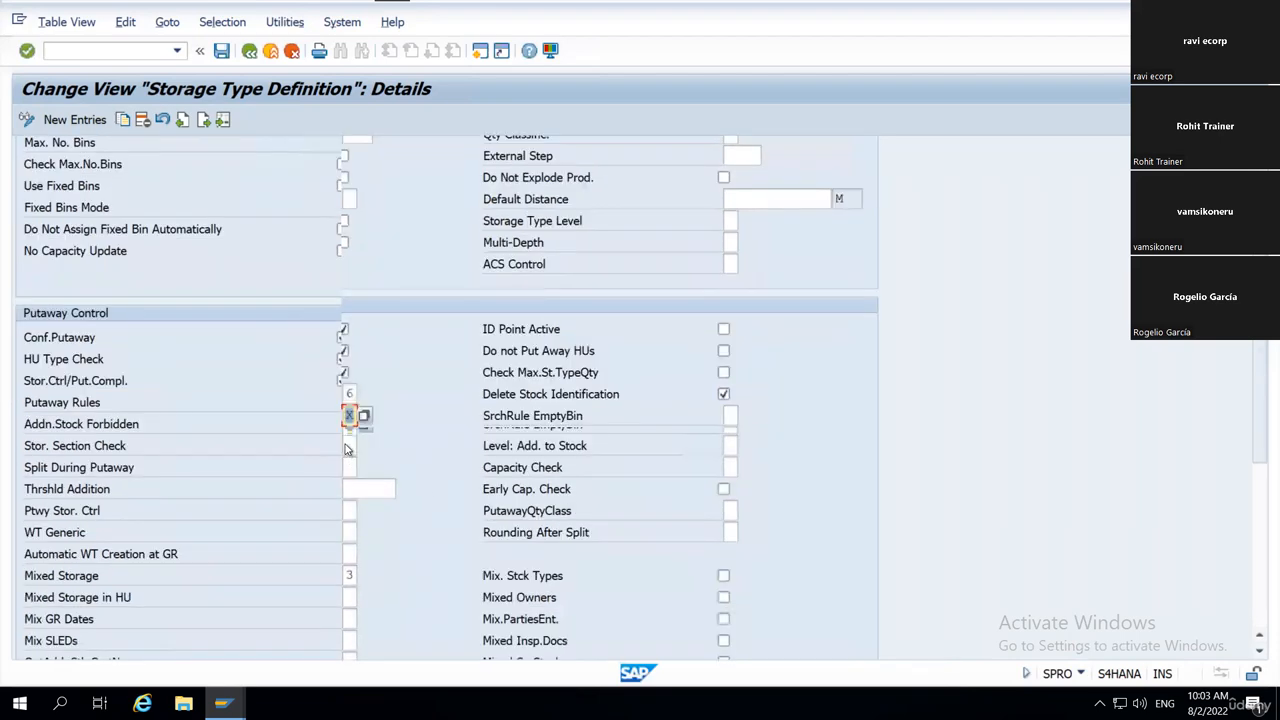
scroll(347, 450, down, 3)
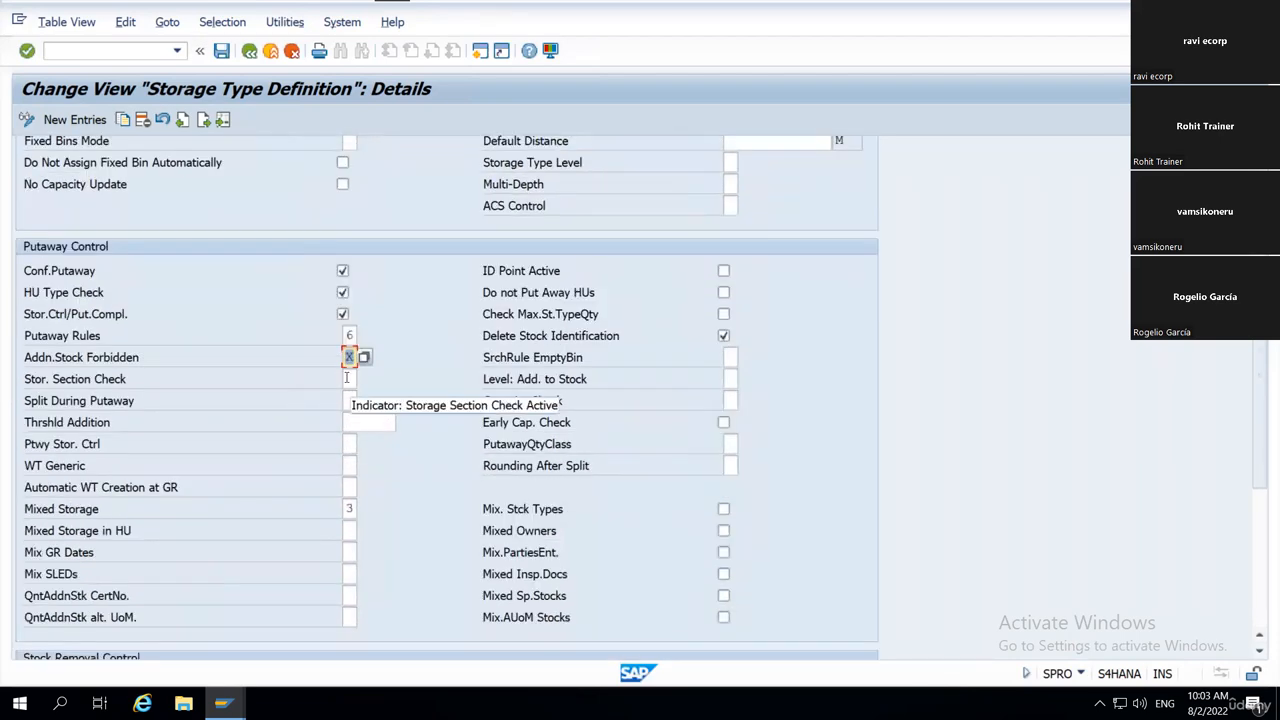
click(347, 378)
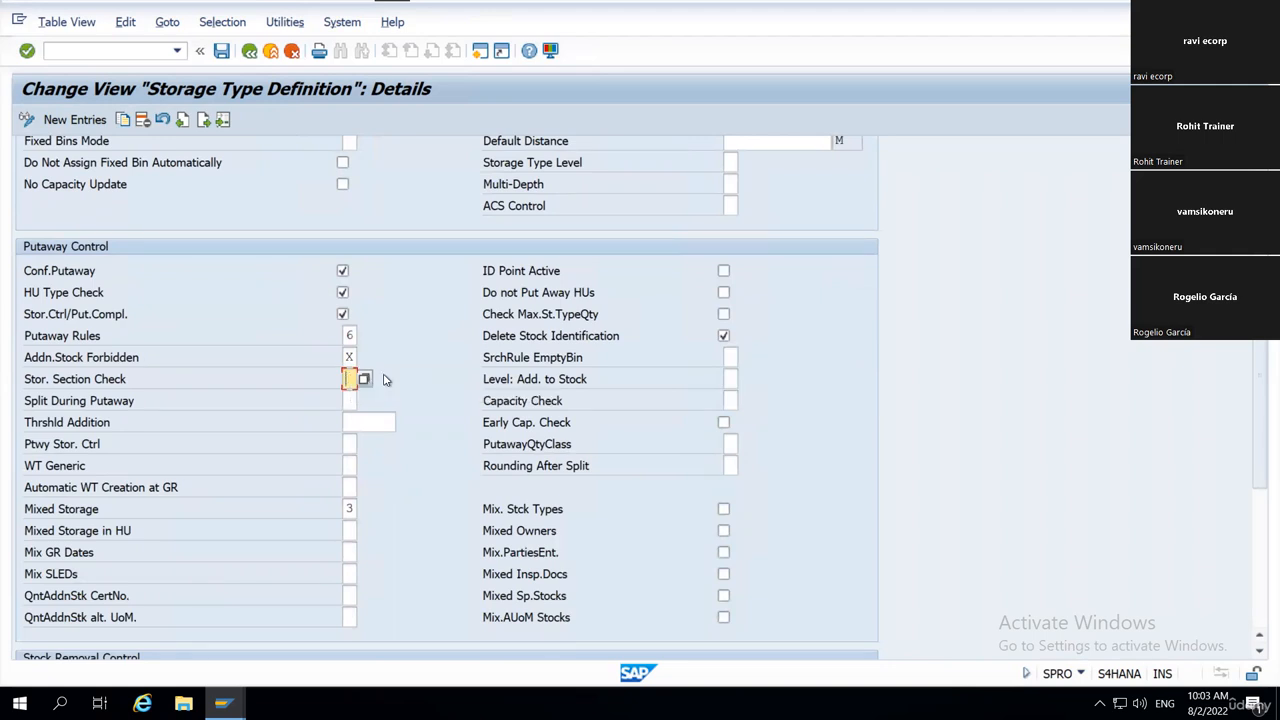
click(365, 379)
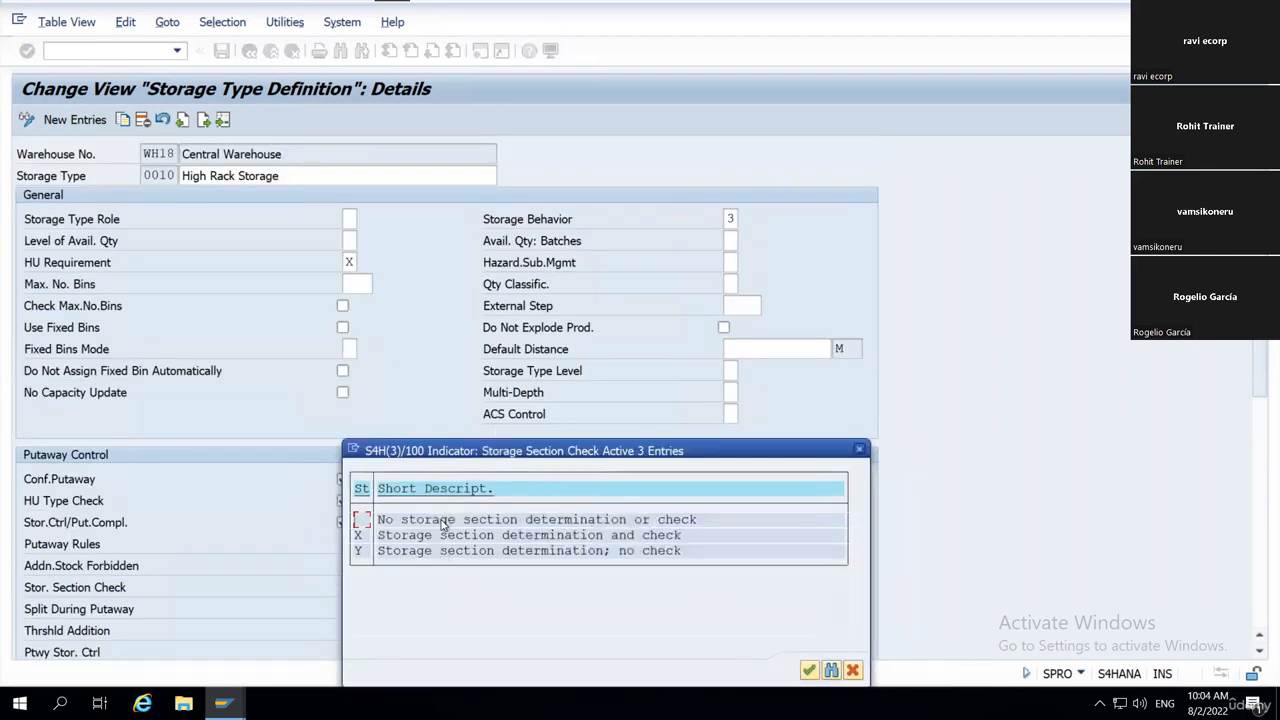
drag(377, 521, 706, 522)
drag(379, 536, 622, 538)
drag(357, 540, 687, 548)
drag(379, 556, 487, 557)
drag(379, 555, 618, 560)
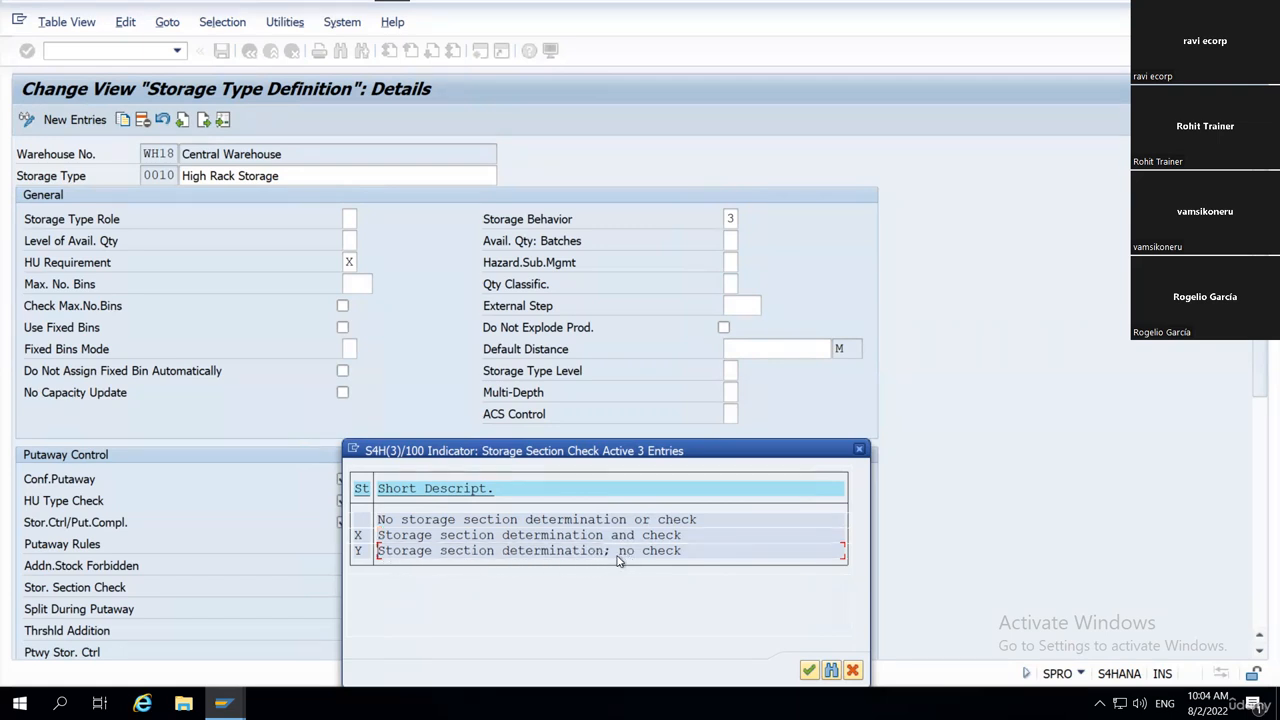
click(859, 449)
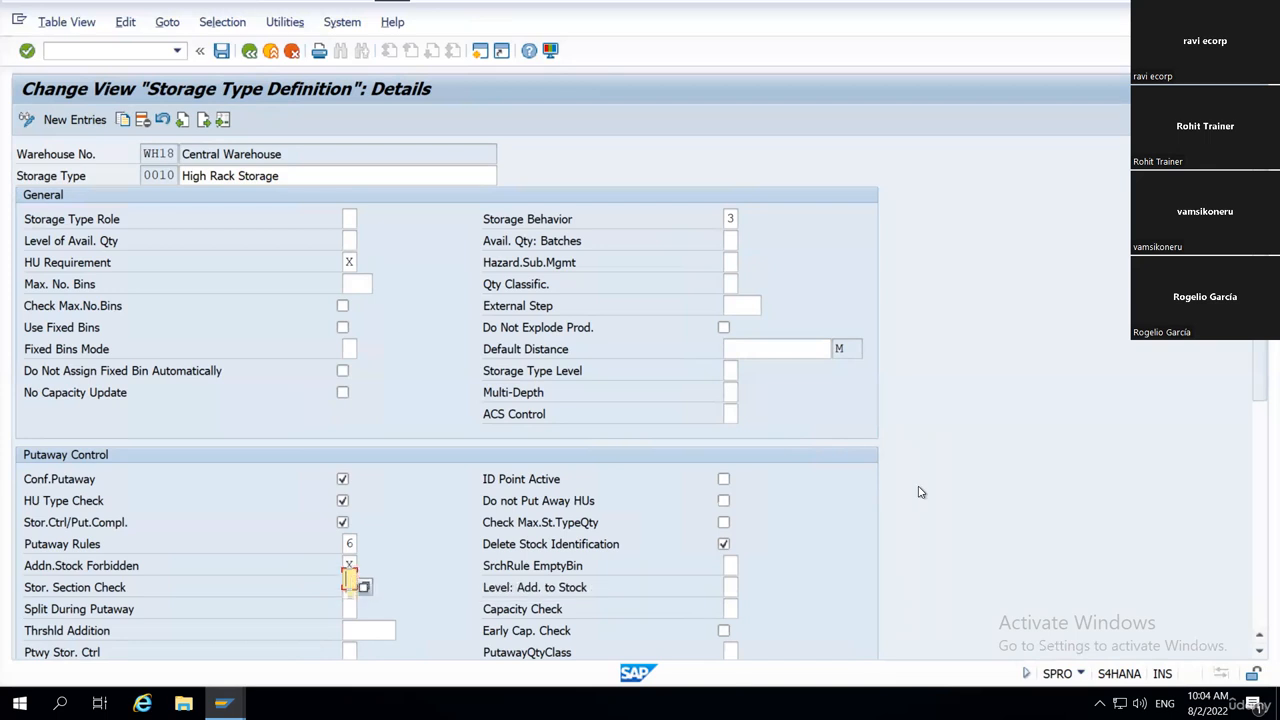
Open the possible values for Split During Putaway and go over the options from Do not Split During Putaway to Product Master Decides.
scroll(920, 491, down, 1)
scroll(920, 491, down, 2)
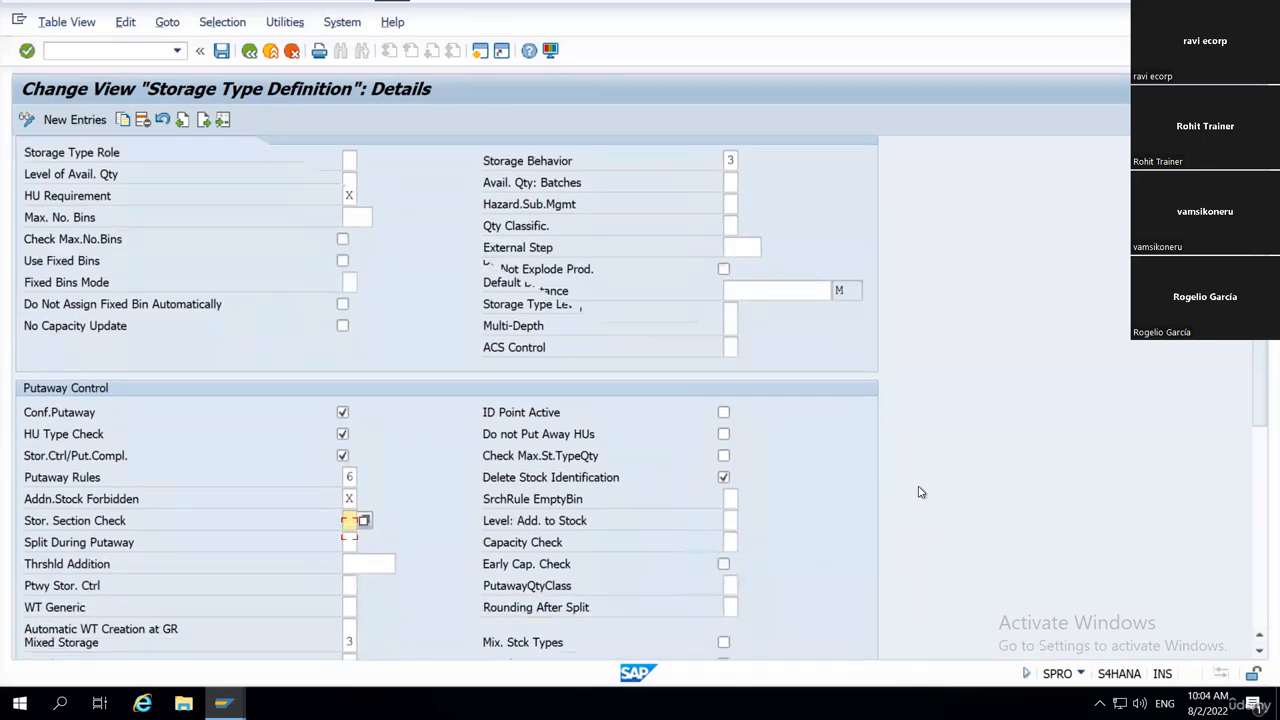
scroll(877, 509, down, 2)
scroll(70, 492, down, 1)
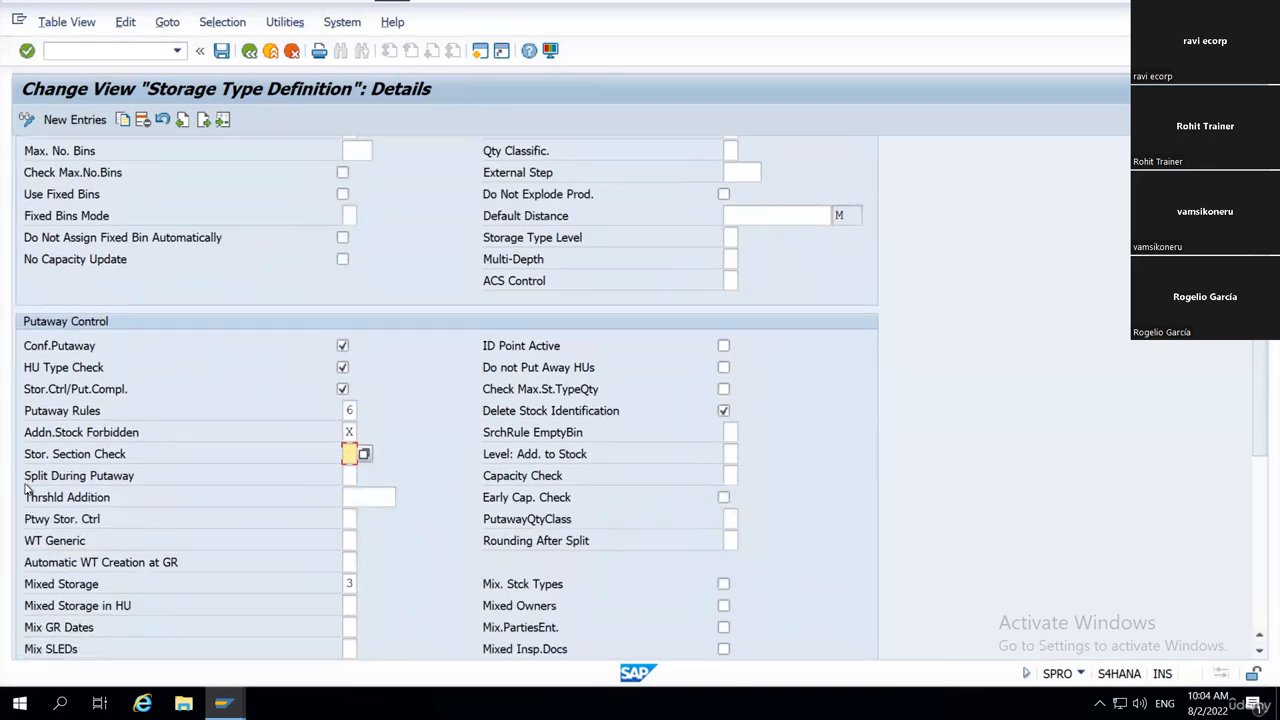
drag(26, 474, 160, 493)
key(ctrl+c)
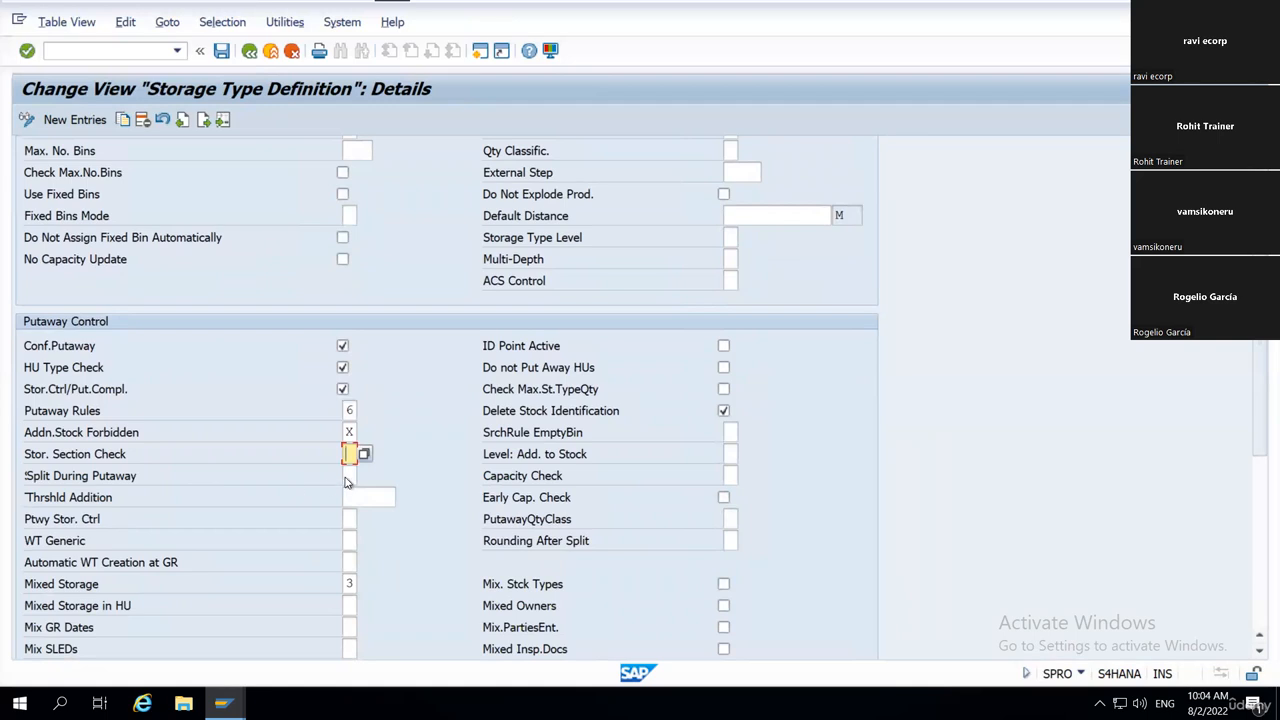
click(358, 477)
click(364, 476)
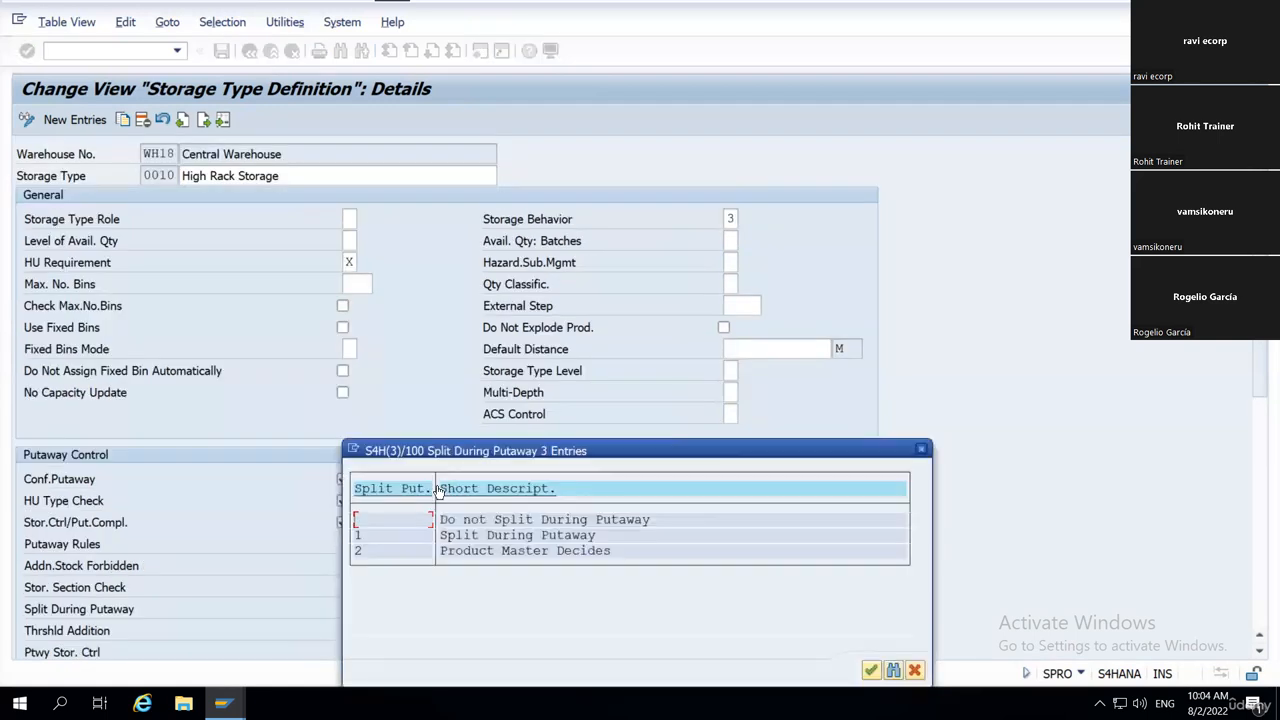
drag(442, 519, 545, 549)
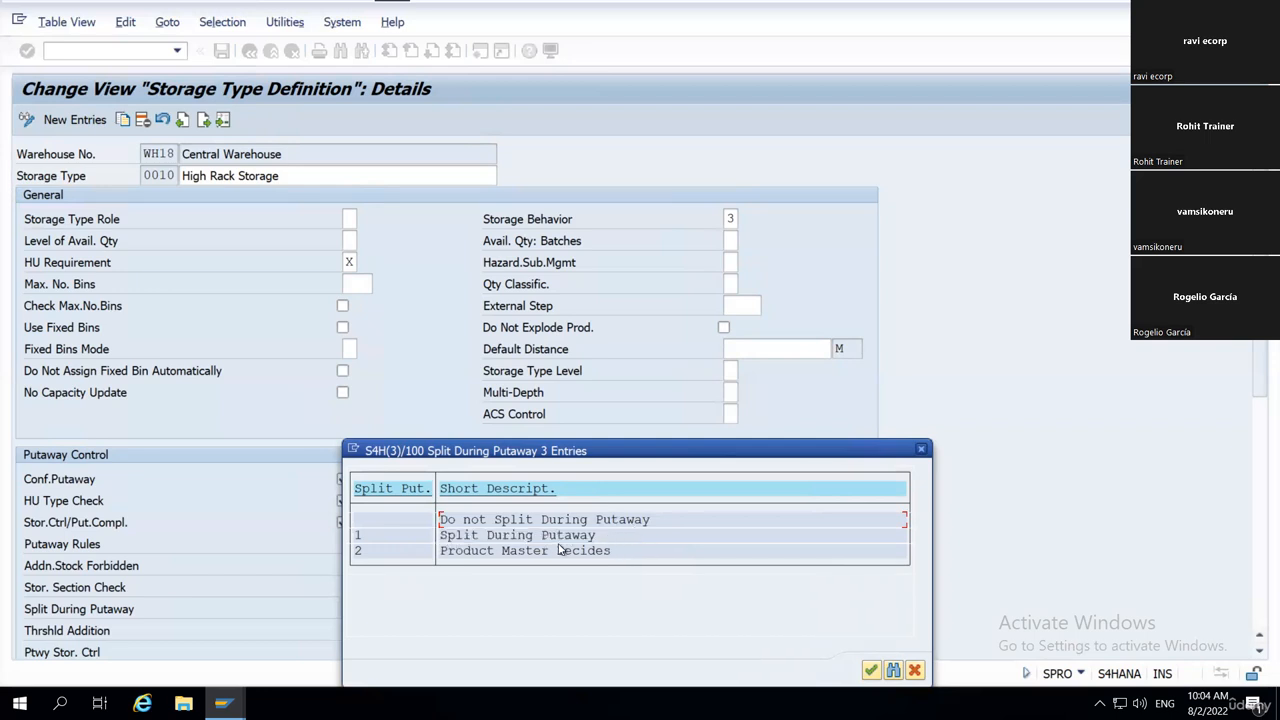
click(484, 555)
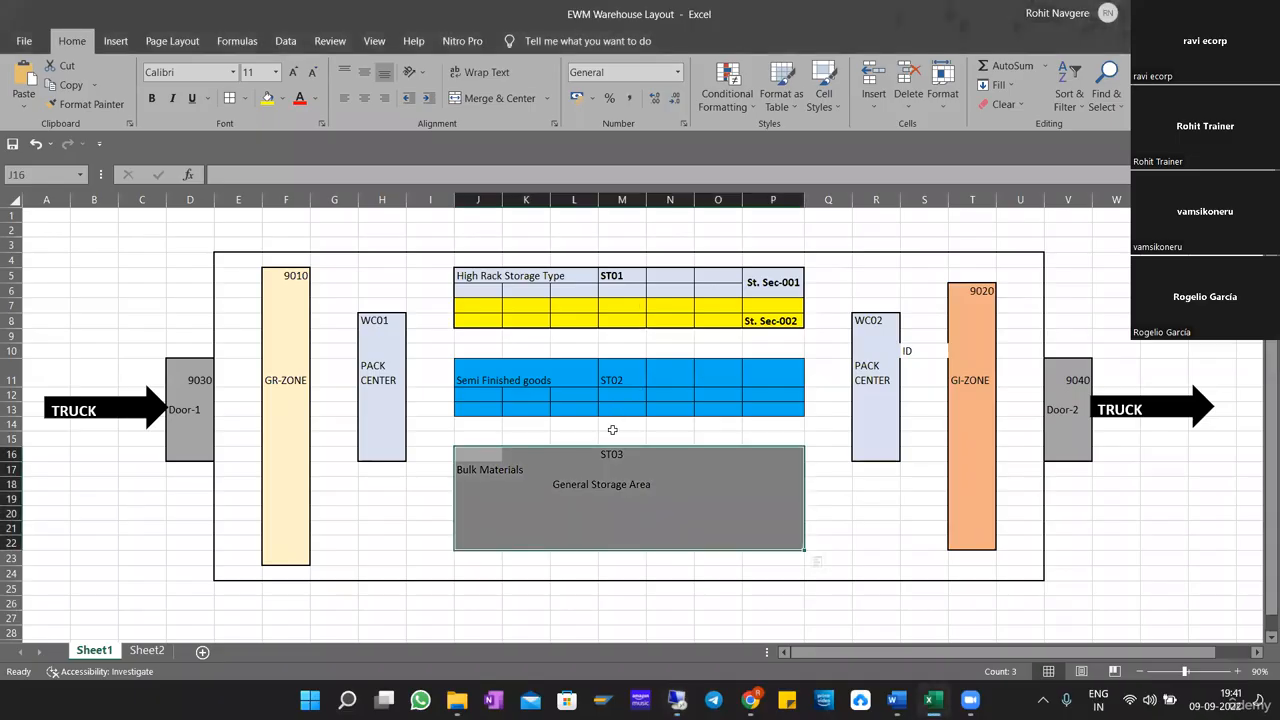
Switch to Sheet2 of the Excel workbook and set the incoming stock in cell L1 to XXXXXXXXX.
click(147, 651)
click(761, 366)
click(645, 217)
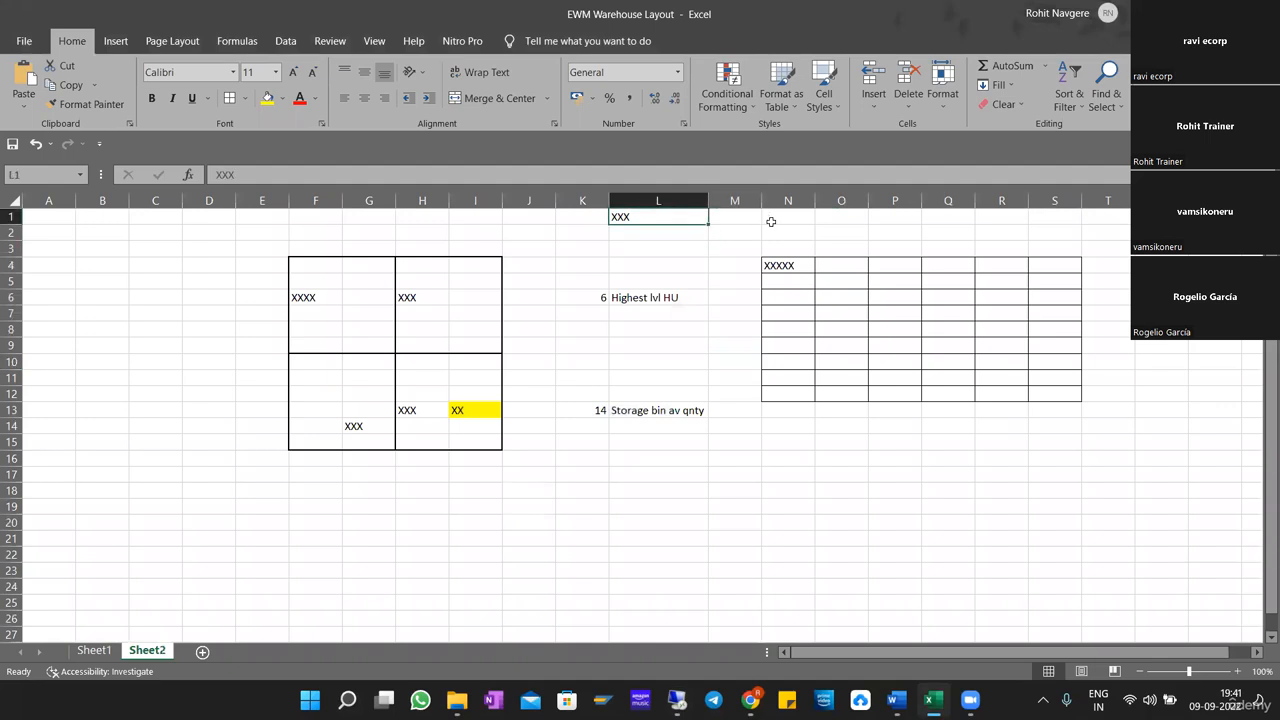
text(XXXXXXX)
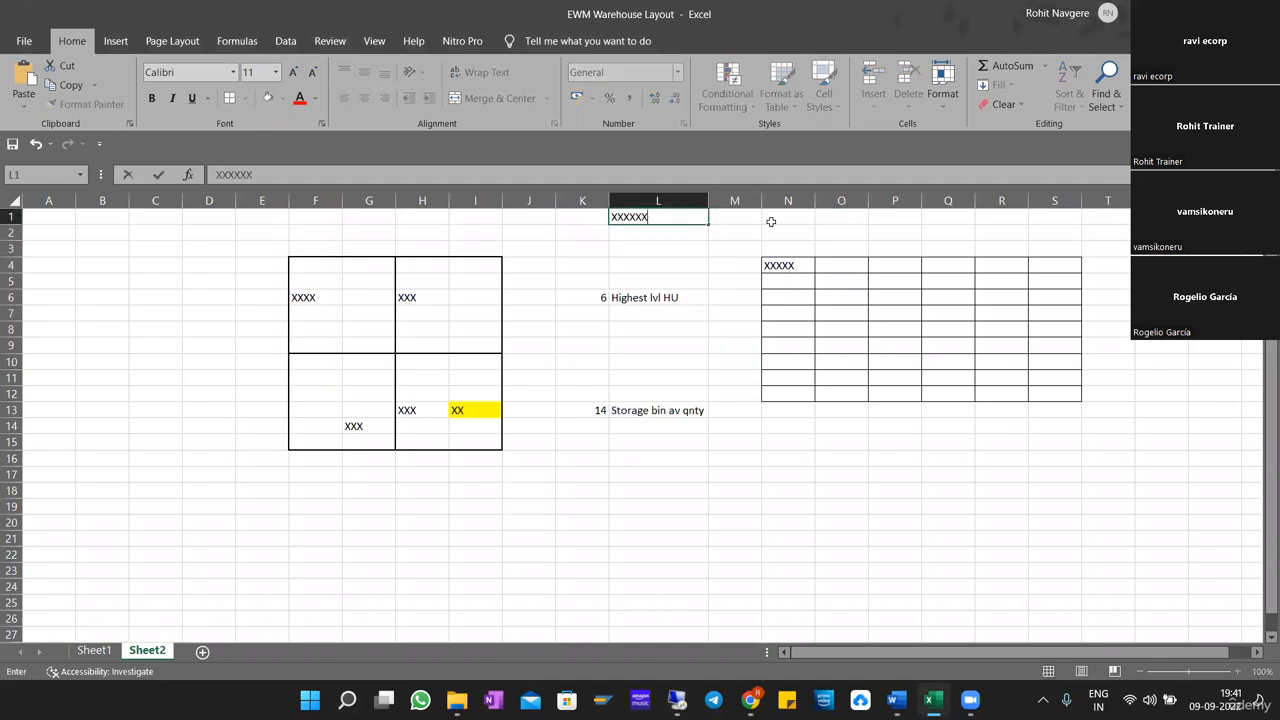
text(XX)
click(689, 279)
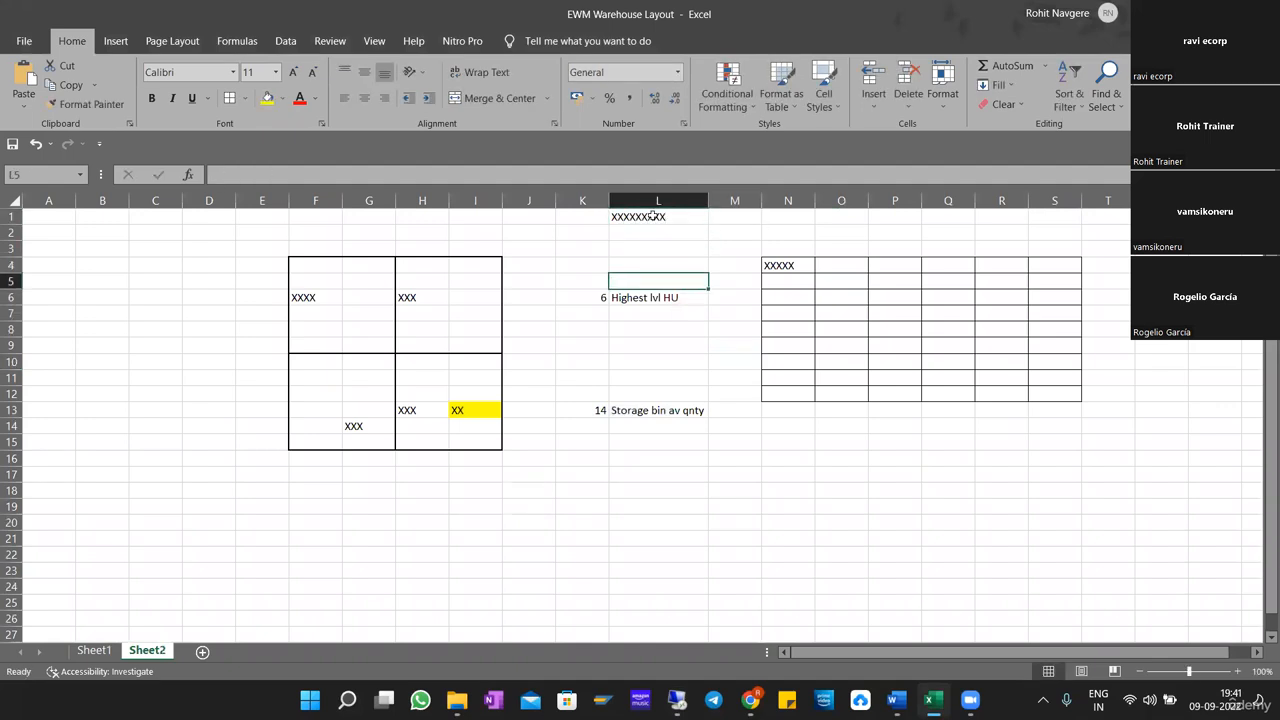
click(652, 216)
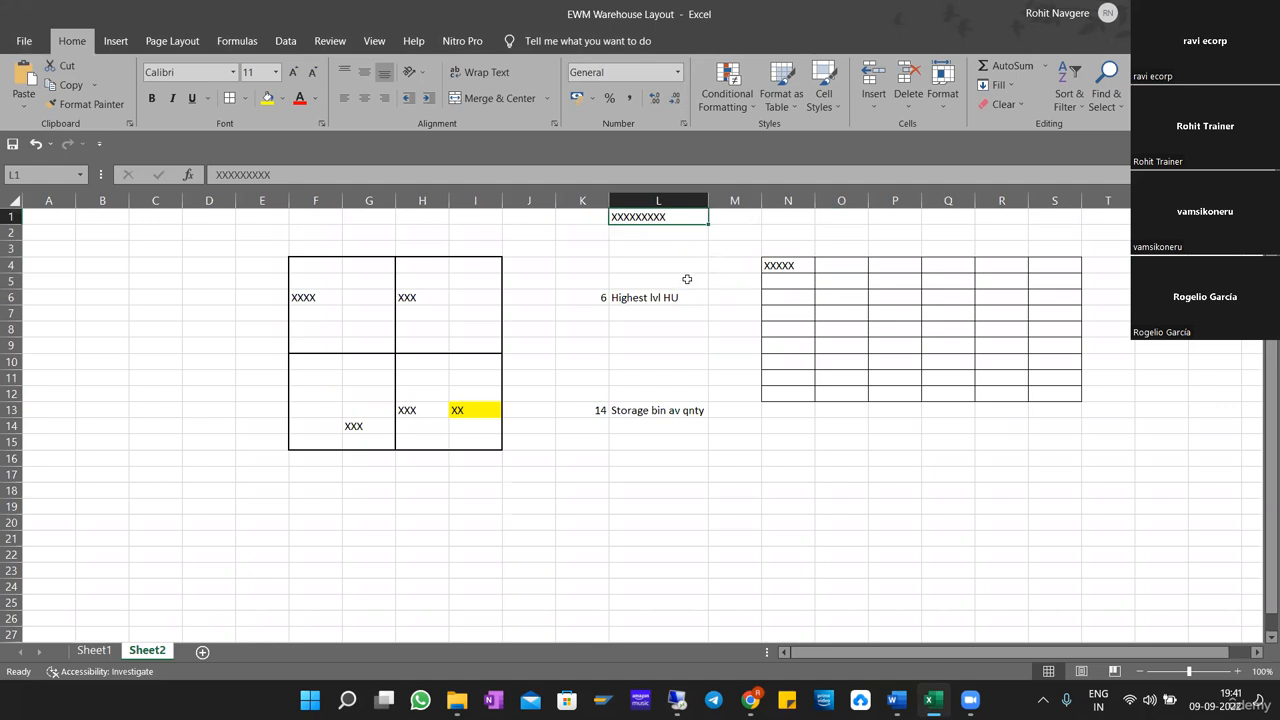
Set the bin's existing stock in cell N4 to XX and reselect the cell.
click(791, 267)
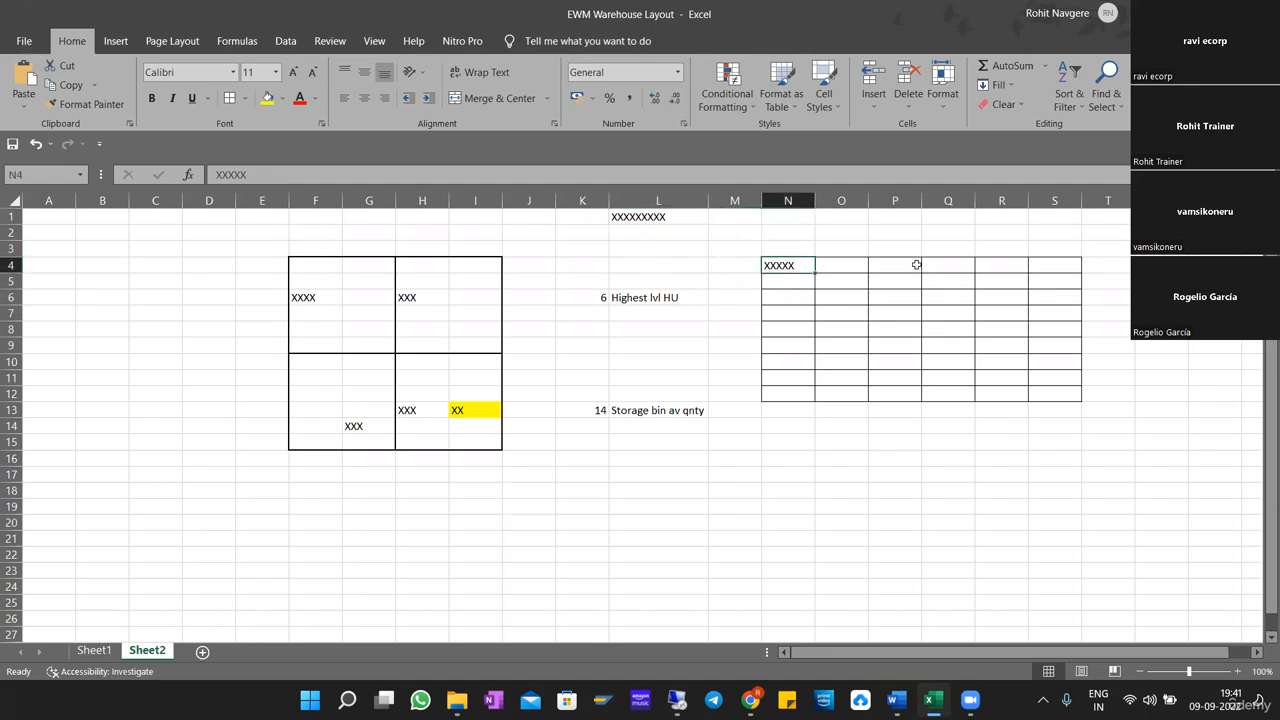
text(XX)
key(Return)
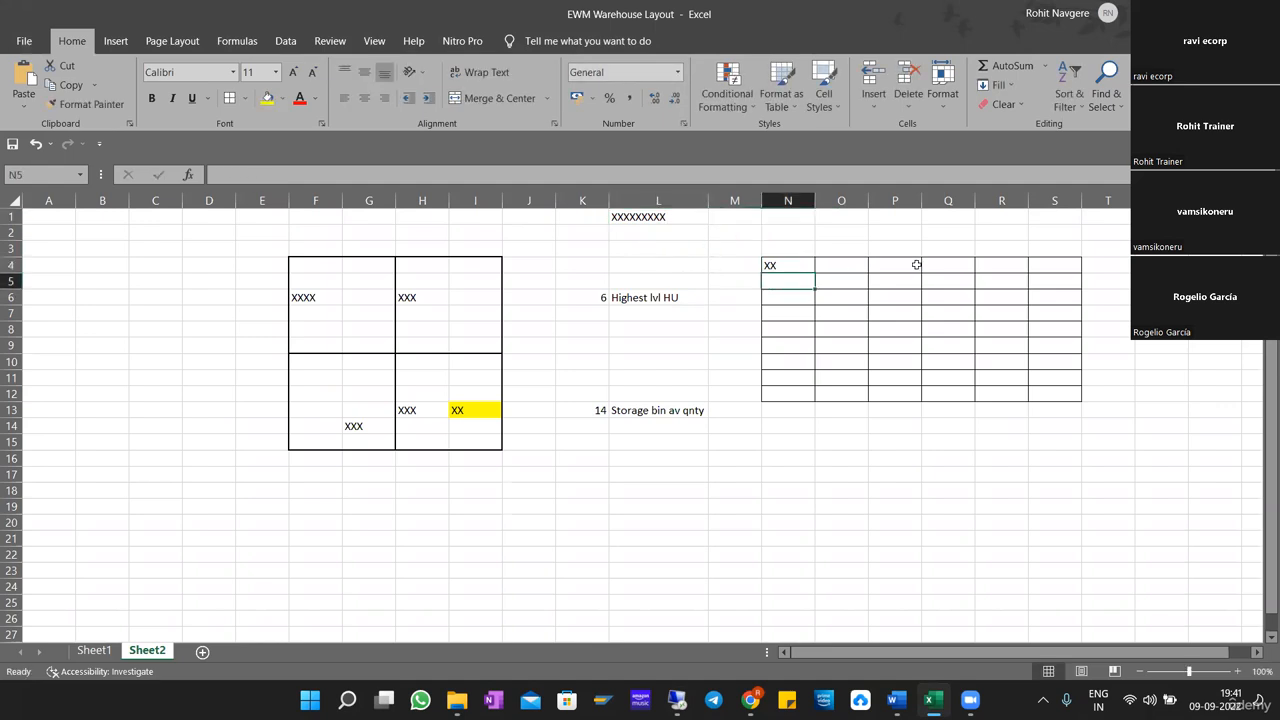
click(784, 268)
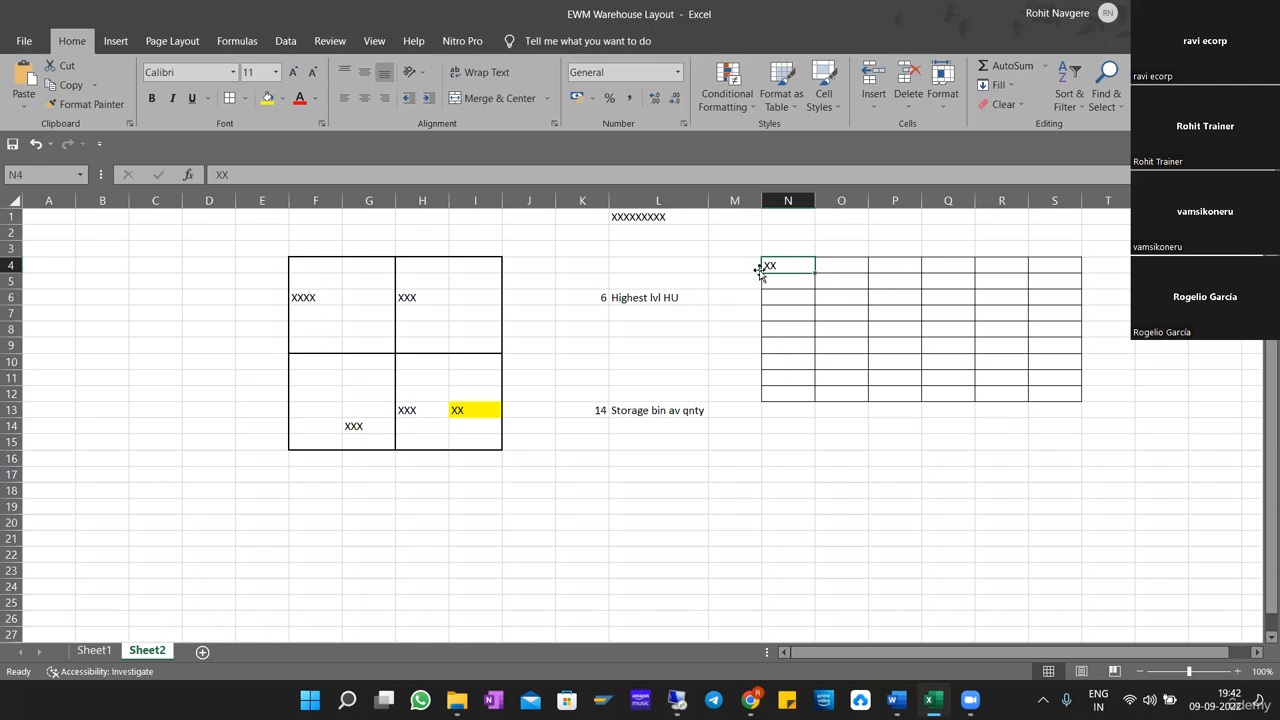
Switch to the SAP session, close the Split During Putaway value list without choosing an option, and minimize the remote window.
click(838, 265)
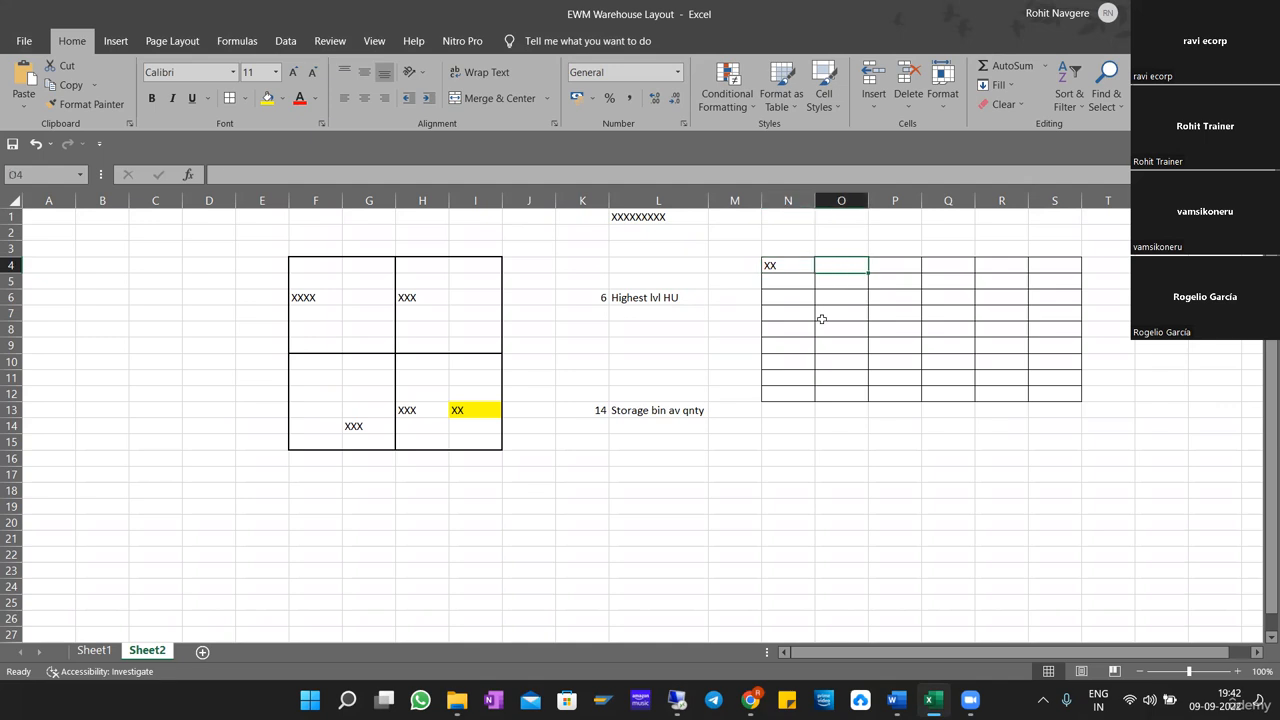
key(alt+Tab)
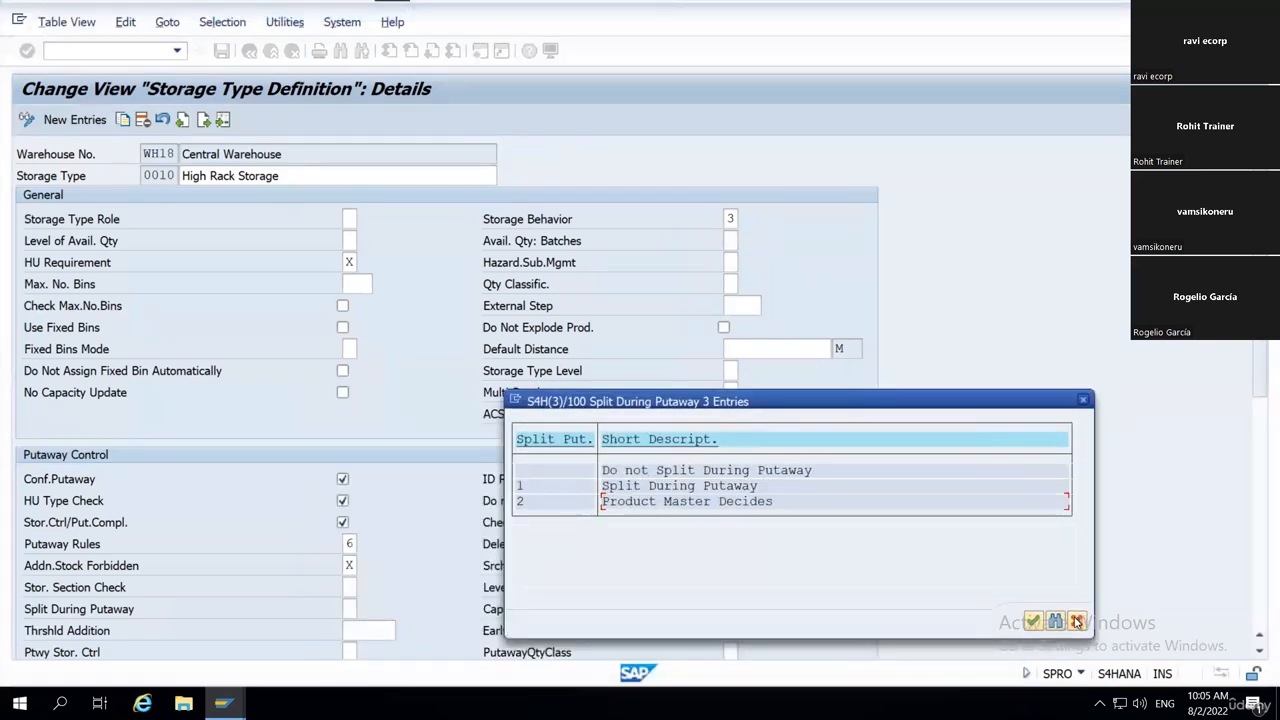
click(1076, 621)
mouse_move(640, 11)
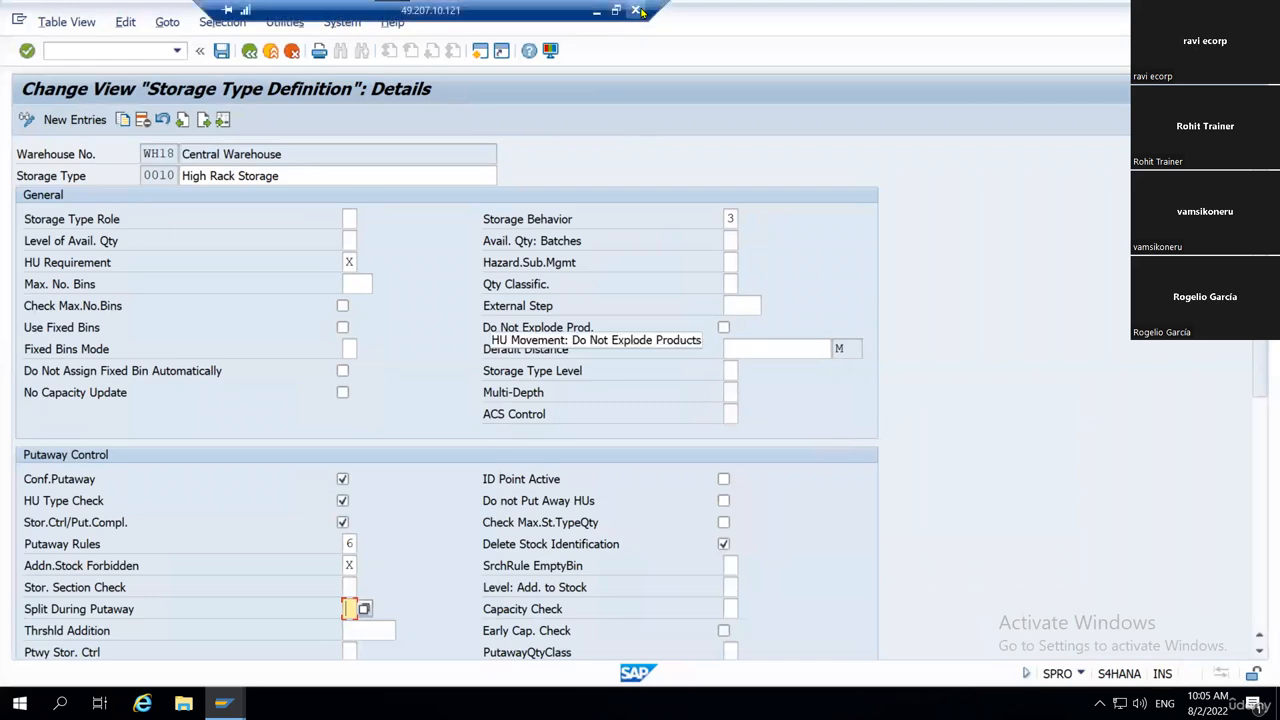
click(596, 10)
Extend the bin's existing stock in cell N4 to XXXXXXX.
click(786, 266)
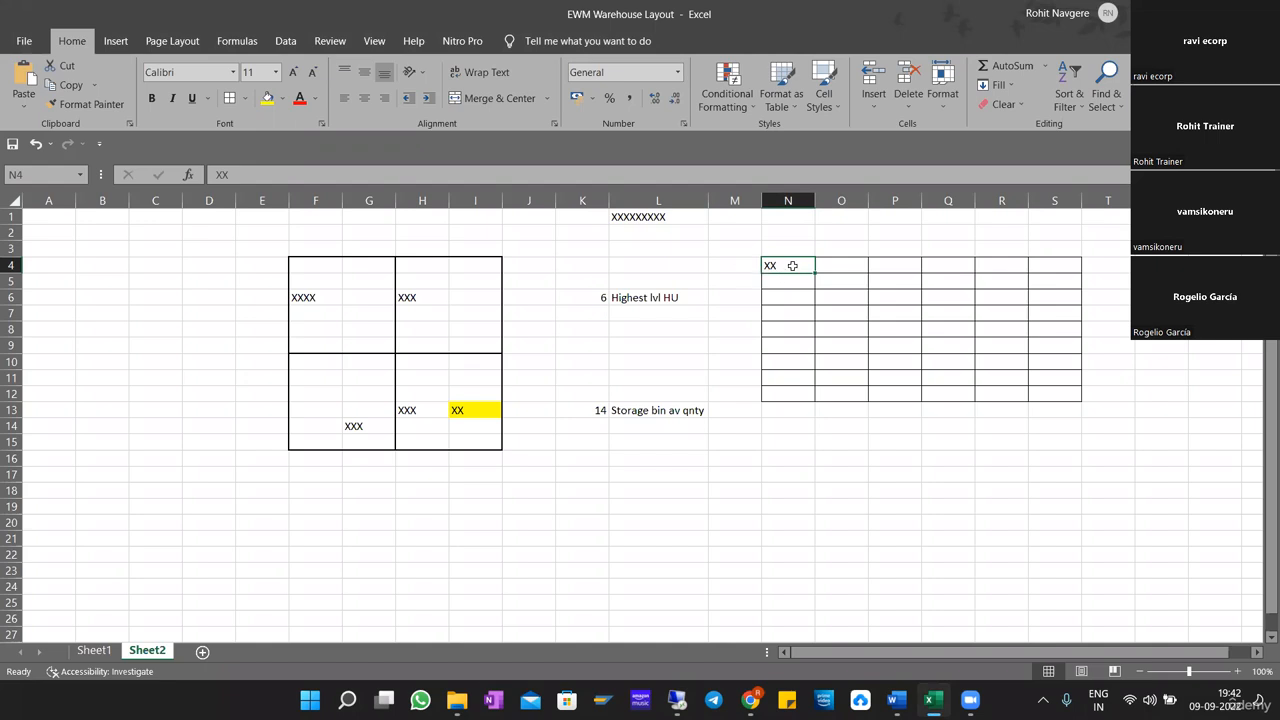
double_click(792, 266)
text(XXXXX)
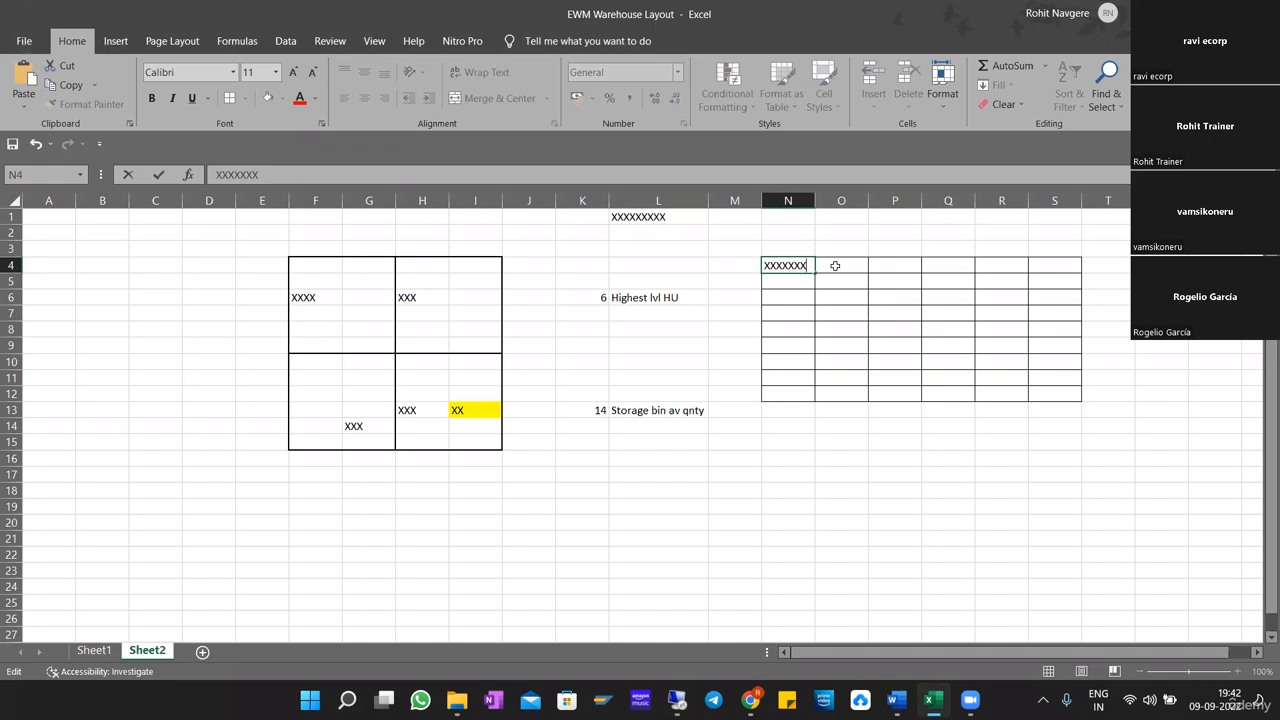
Shorten the incoming stock in cell L1 to XXXX.
double_click(639, 217)
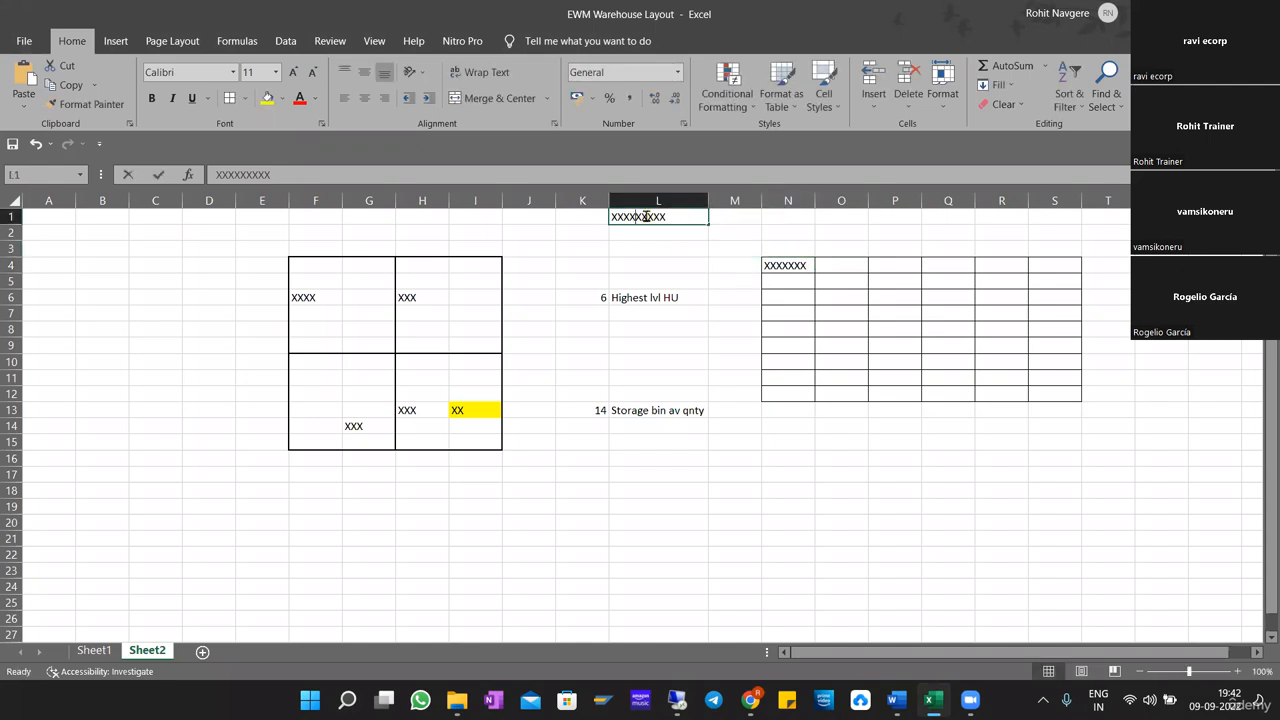
key(shift+Right)
key(shift+Right)
key(shift+Right)
key(shift+Right)
key(shift+Right)
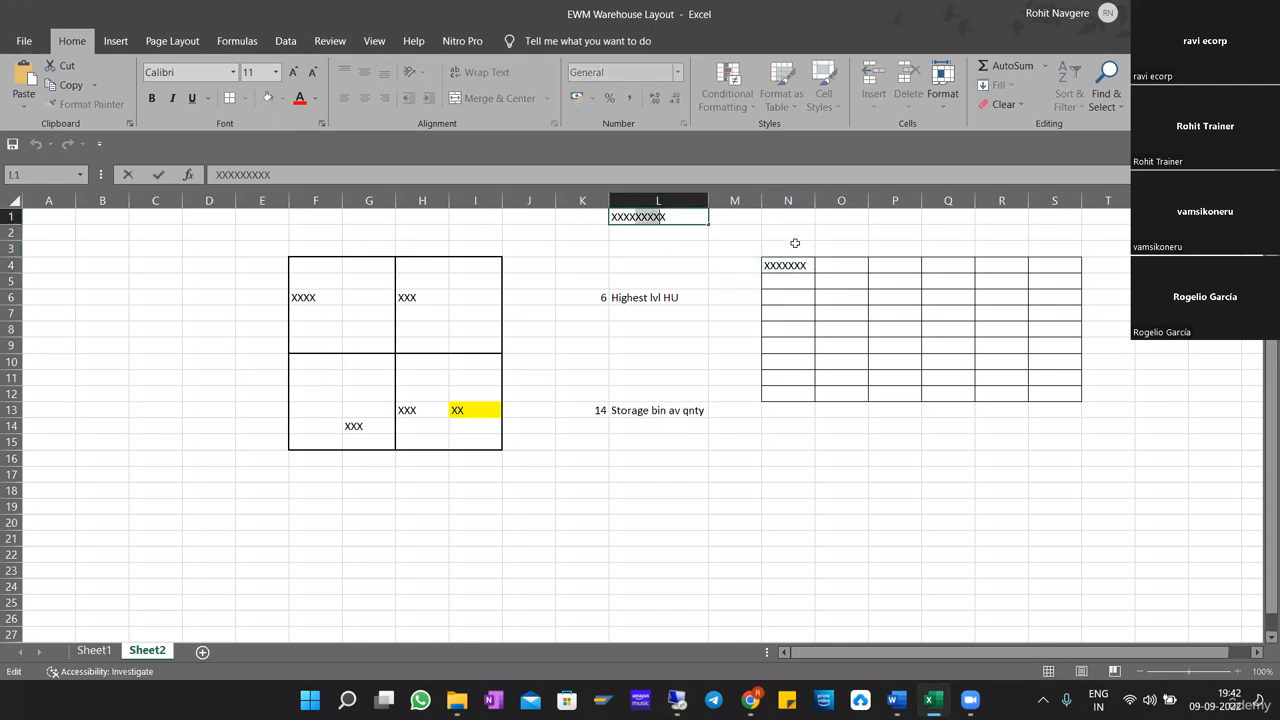
key(Delete)
click(803, 267)
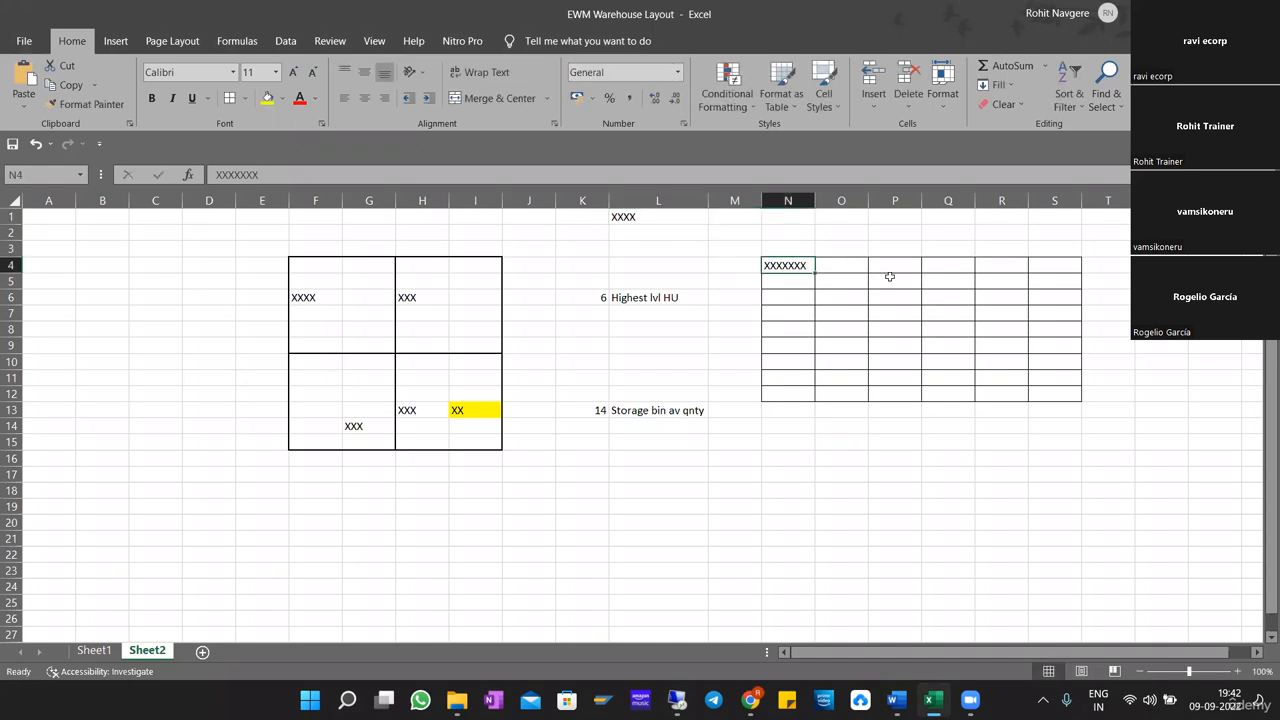
Move the remaining incoming stock from cell L1 into the neighbouring bin, cell O4.
click(842, 264)
click(627, 220)
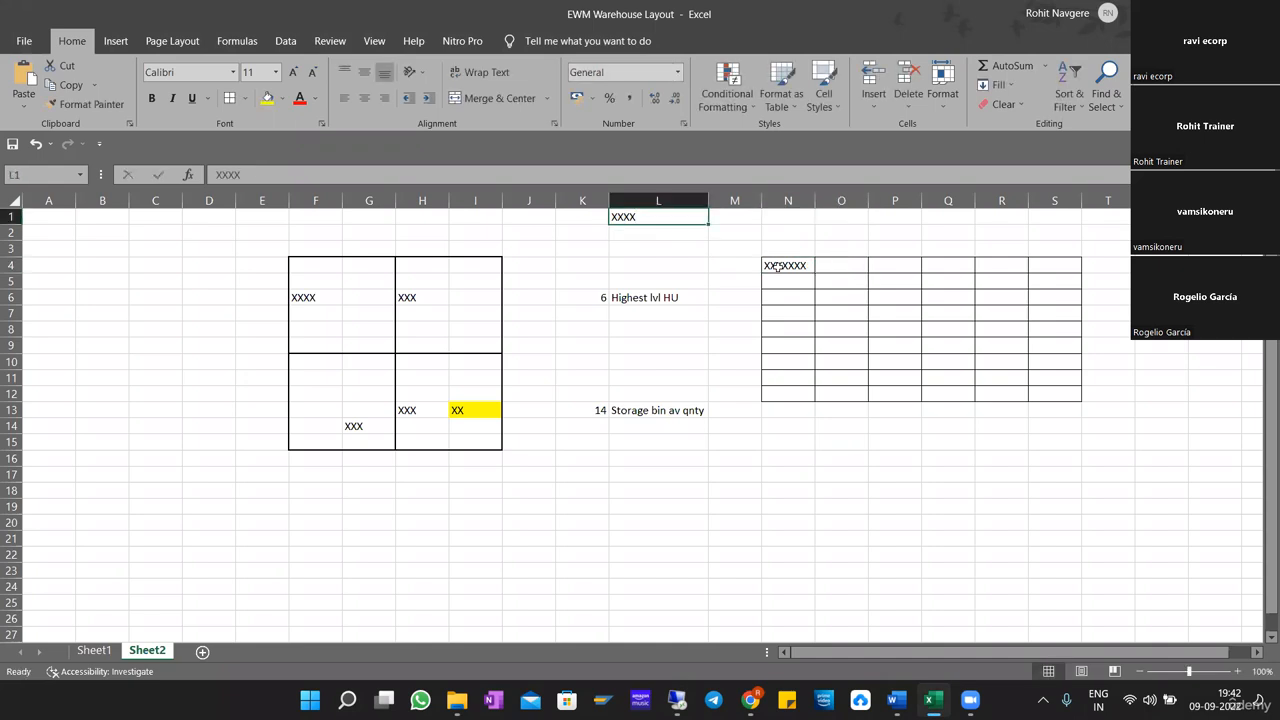
key(ctrl+c)
click(844, 269)
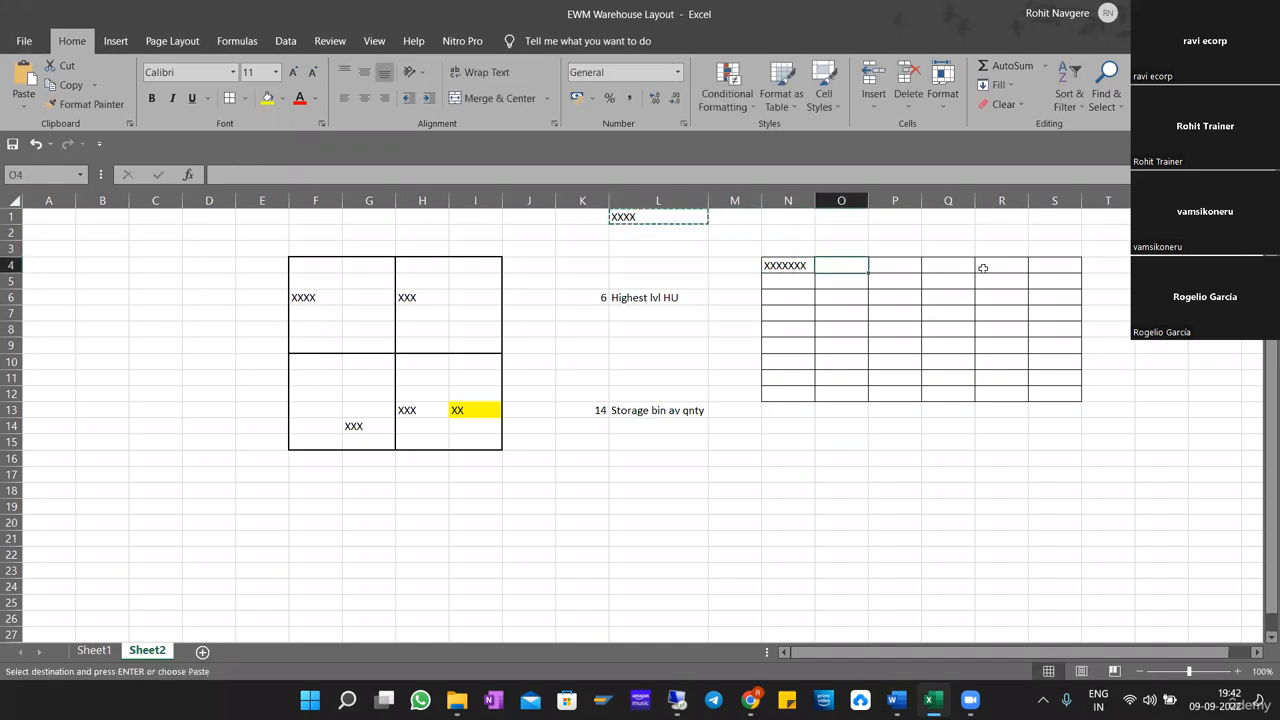
key(Return)
Label the bin grid ST01 in cell N3 and highlight the whole grid N4:S12.
click(787, 255)
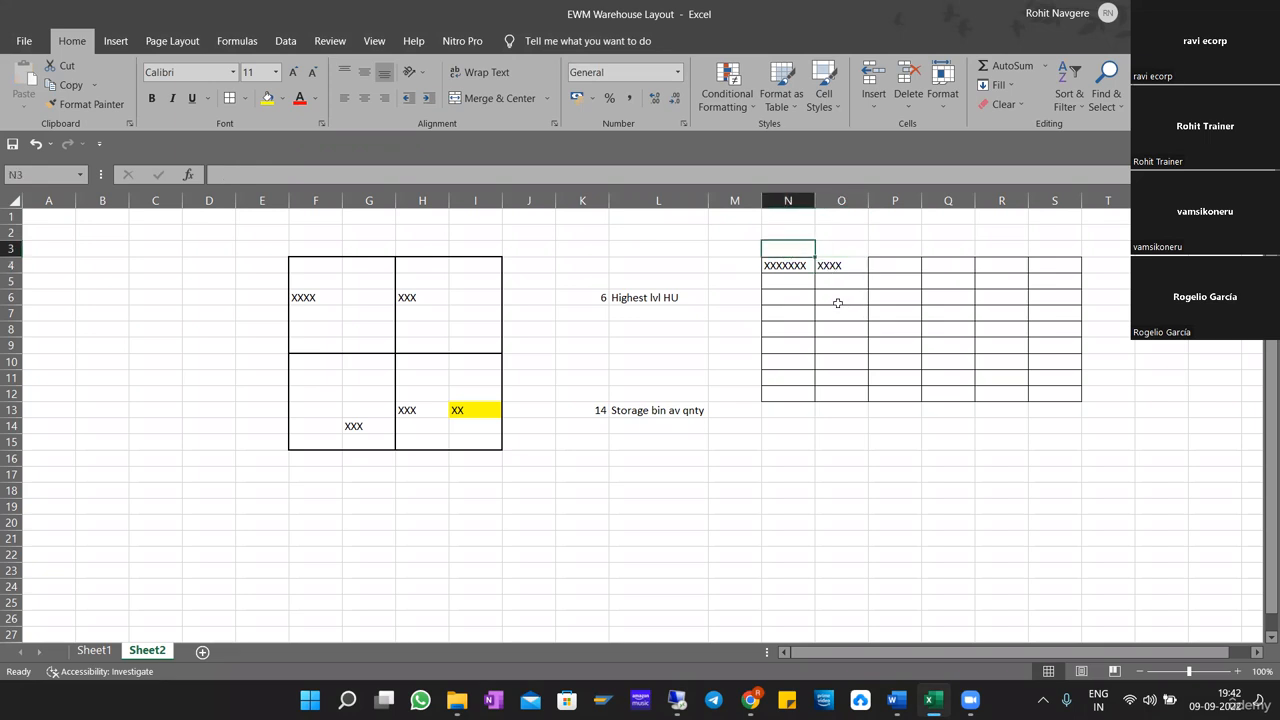
click(836, 301)
click(786, 263)
click(850, 265)
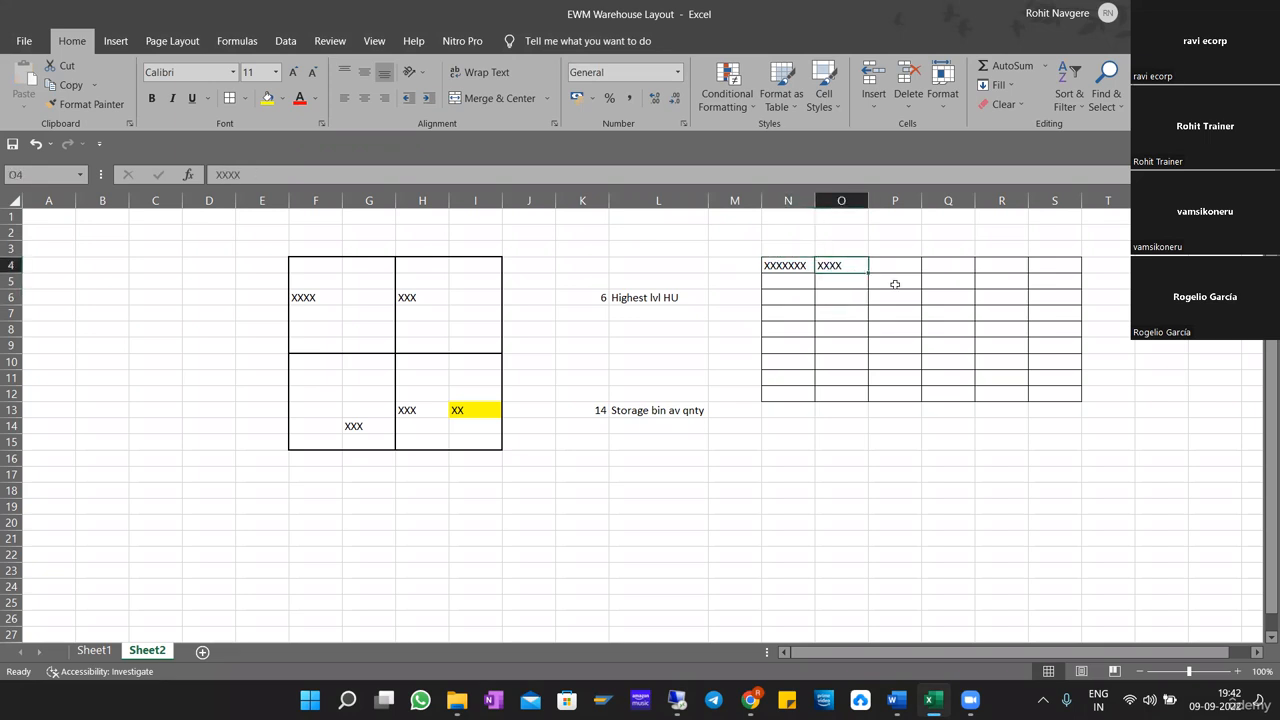
click(900, 268)
click(782, 248)
text(S)
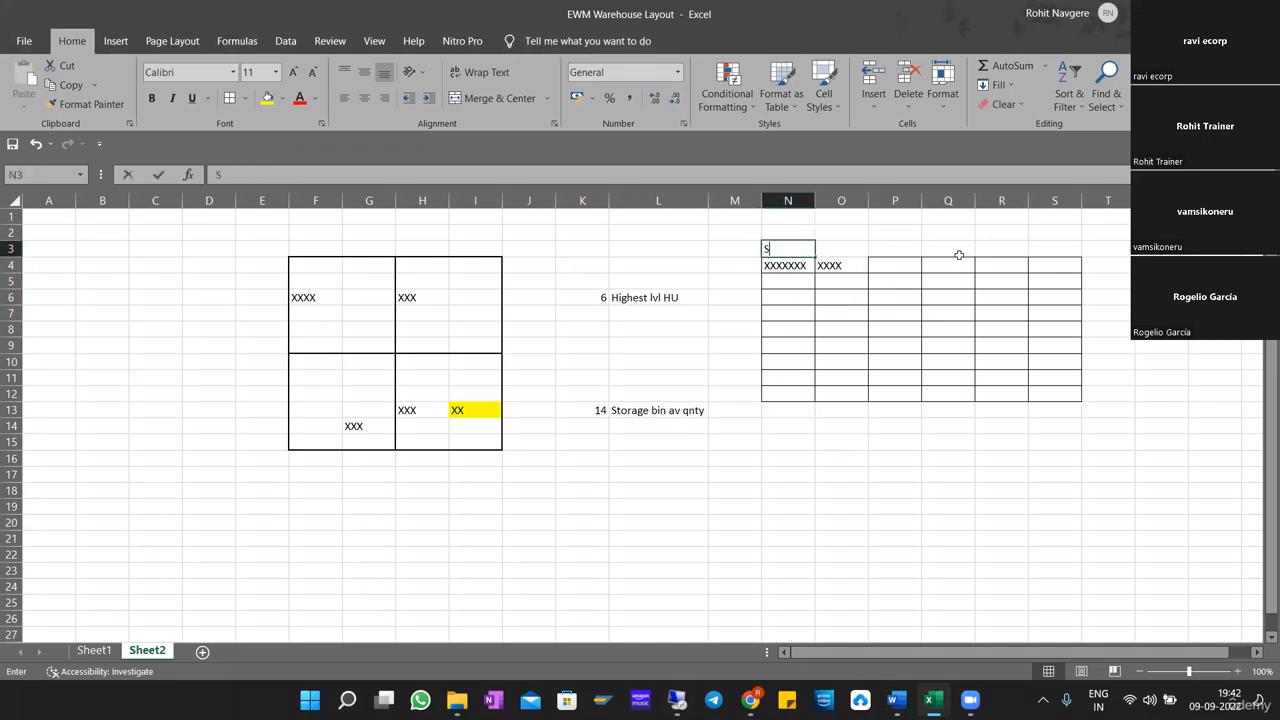
text(T01)
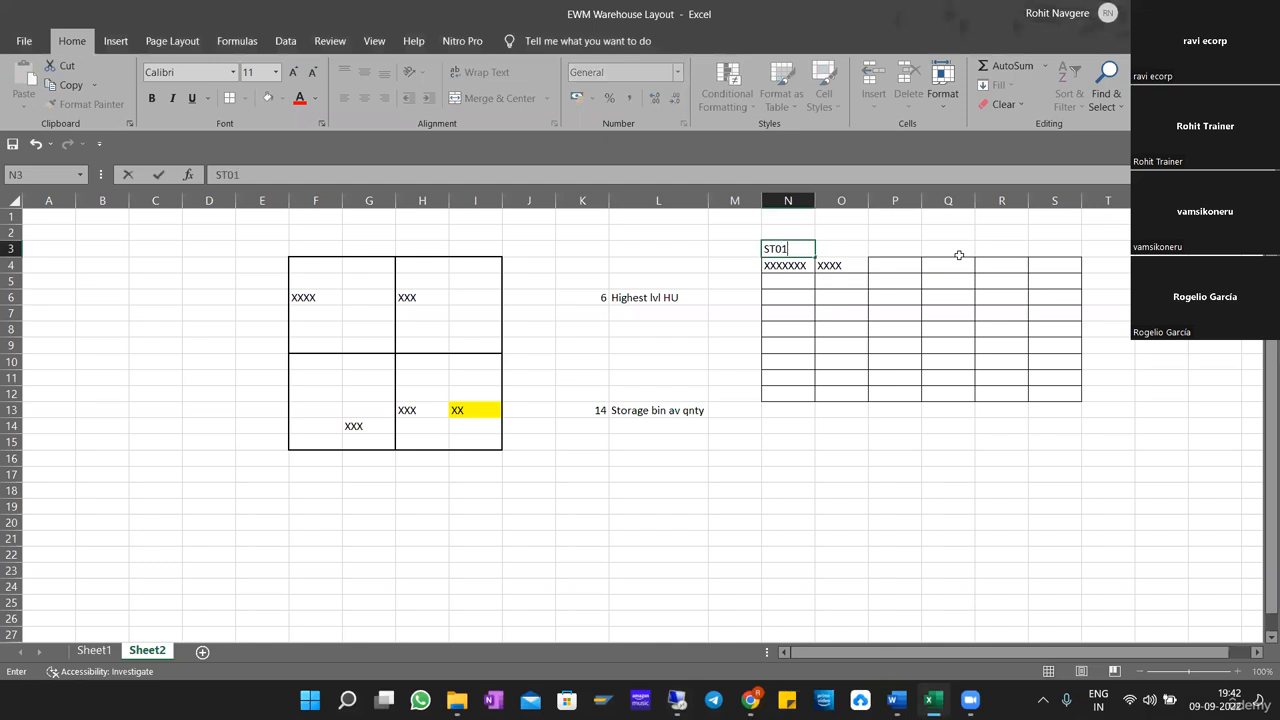
key(Return)
mouse_move(776, 265)
mouse_down()
mouse_move(909, 283)
mouse_move(1062, 394)
mouse_up()
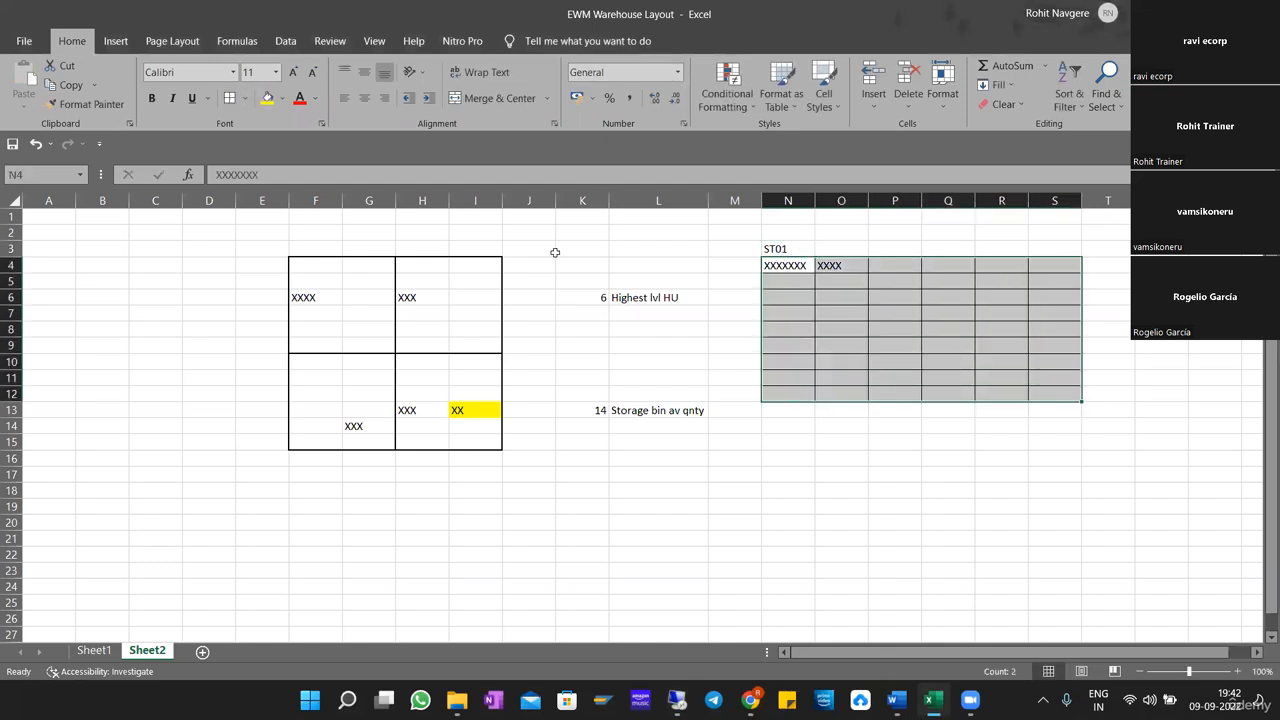
click(883, 330)
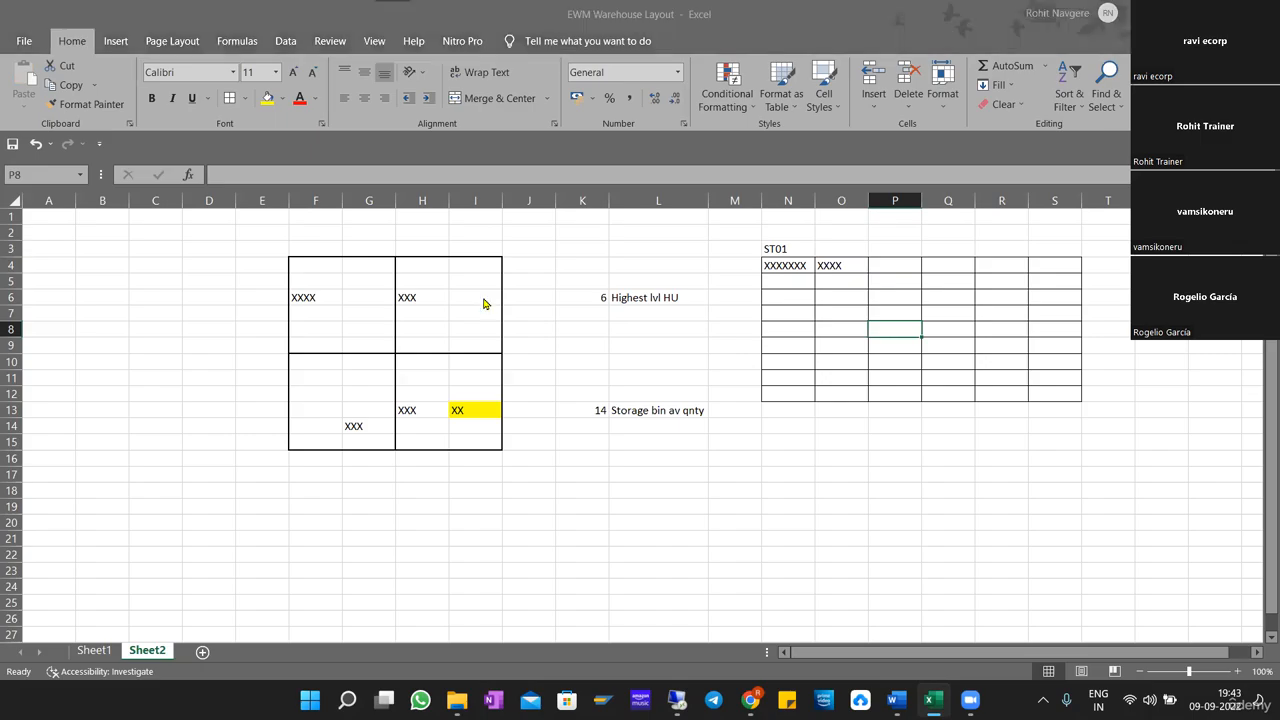
Switch back to the SAP session, review the possible values for Split During Putaway, and close the list without choosing one.
key(alt+Tab)
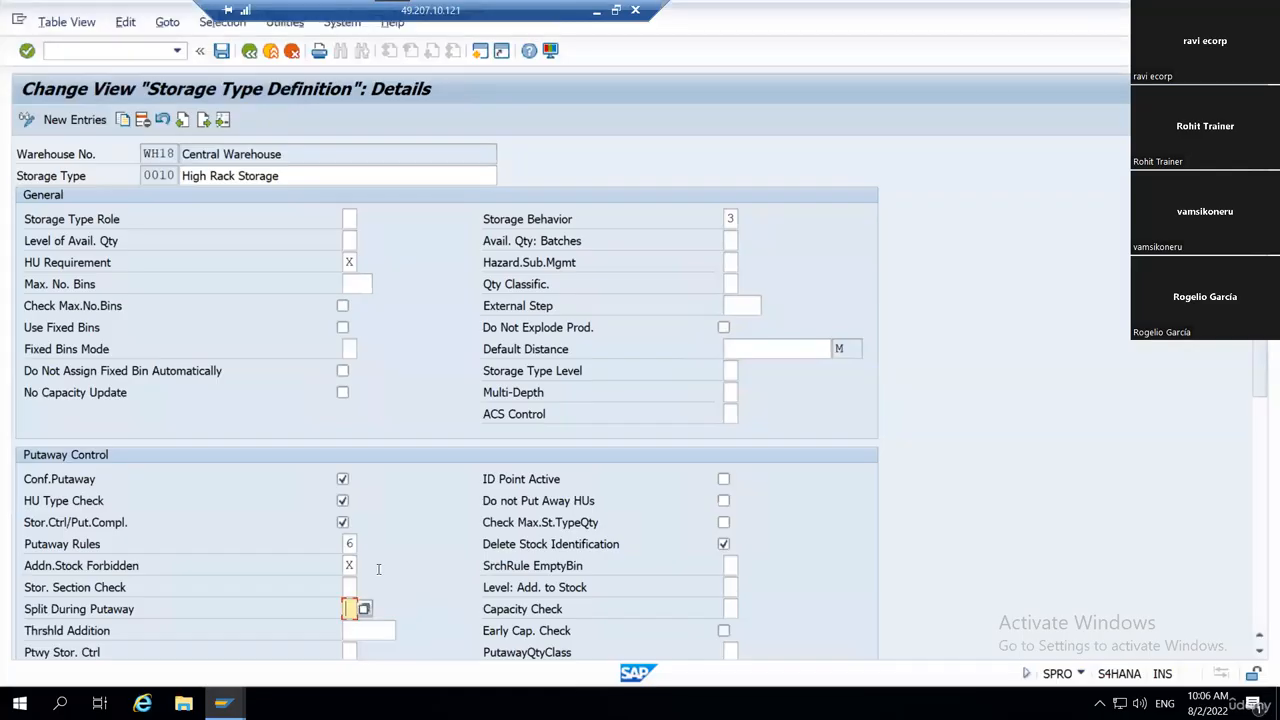
scroll(405, 550, down, 2)
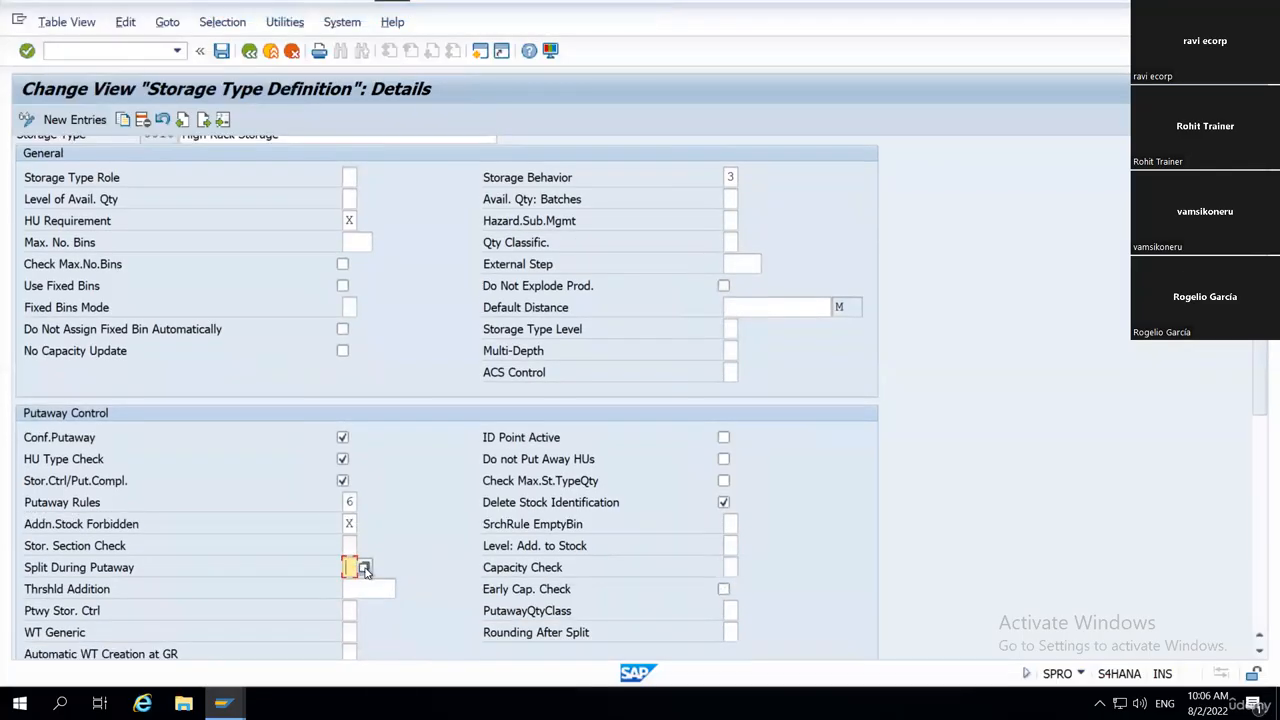
click(365, 572)
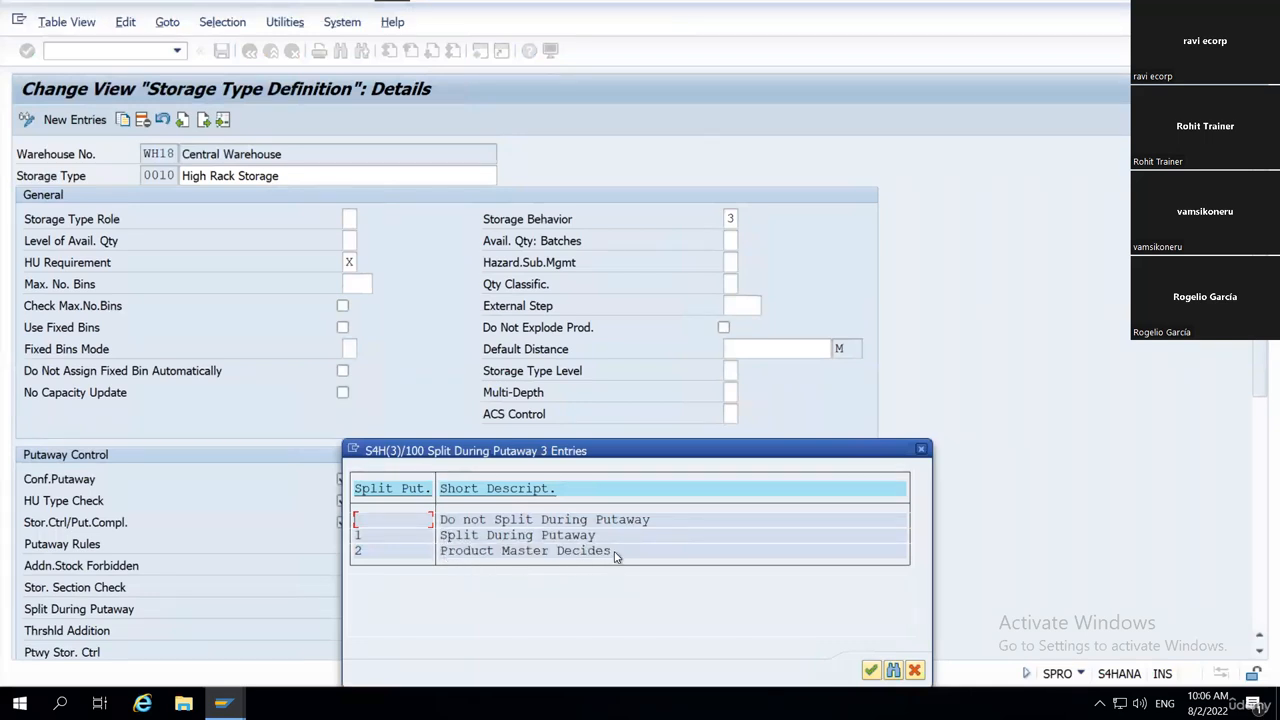
drag(699, 452, 846, 366)
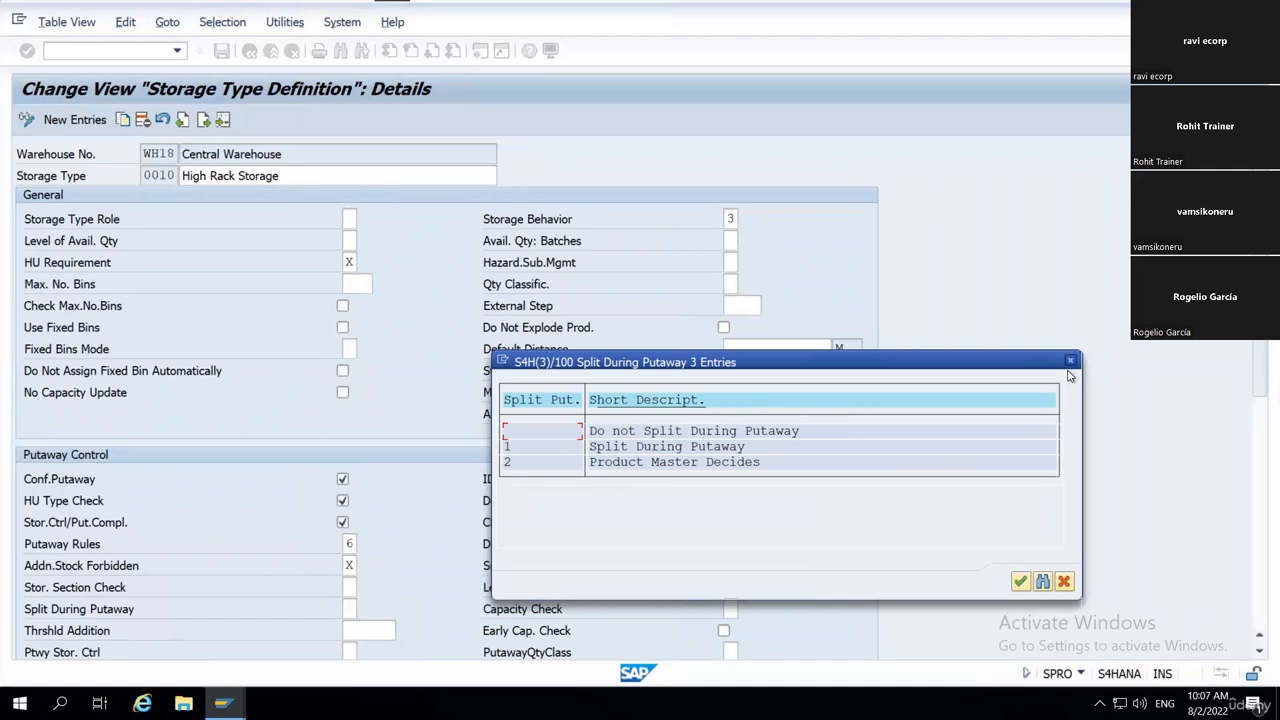
key(Escape)
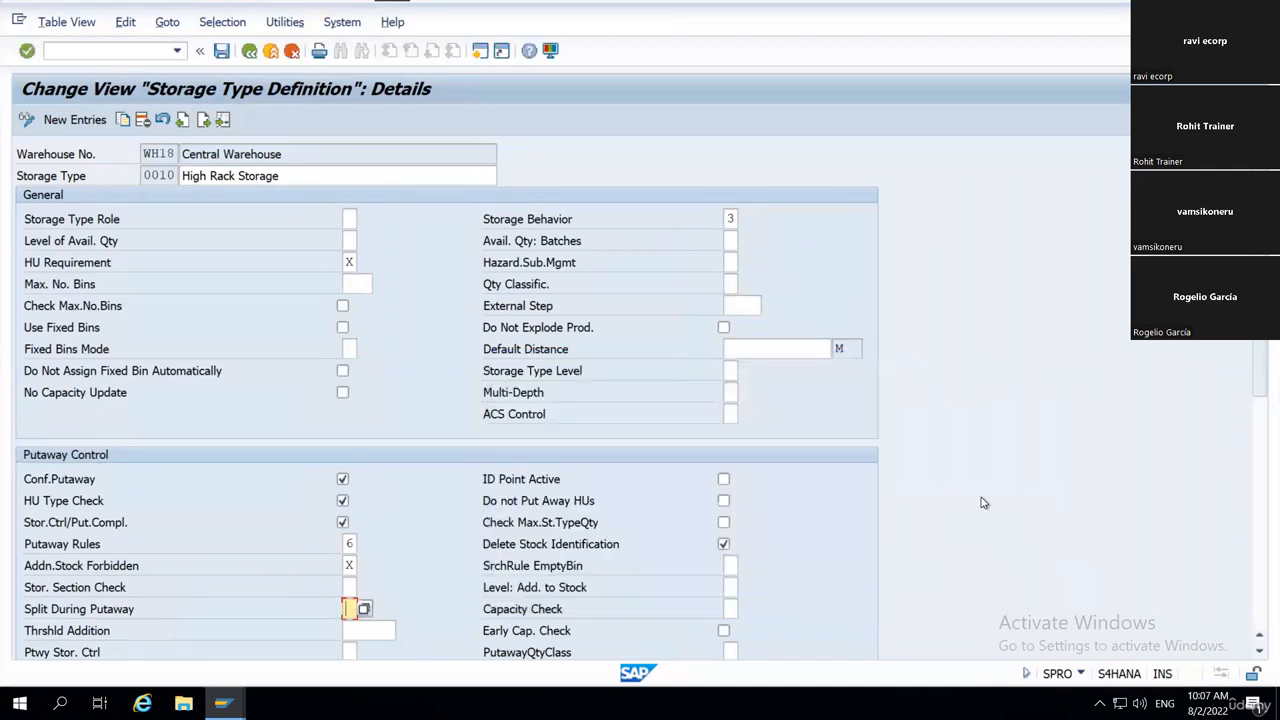
Look through the remaining Putaway Control fields and the Stock Removal Control and Goods Movement Control settings of storage type 0010.
scroll(984, 503, down, 1)
scroll(797, 488, down, 4)
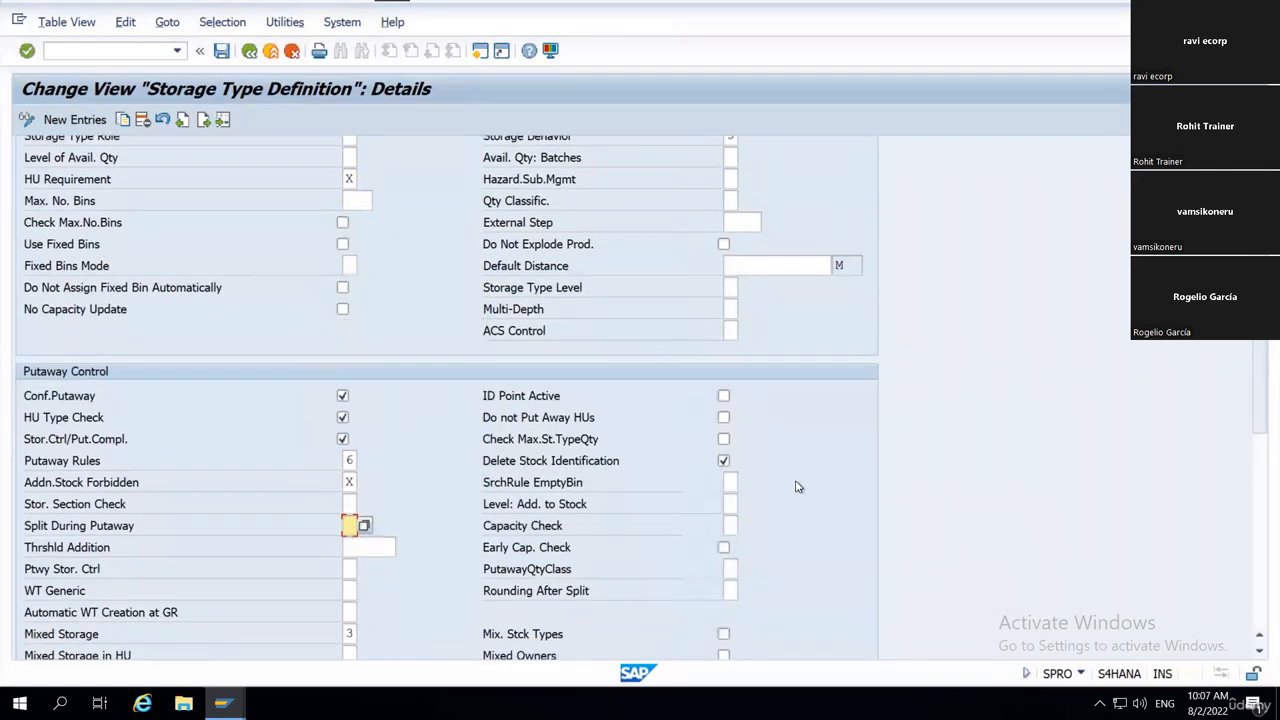
scroll(797, 488, down, 6)
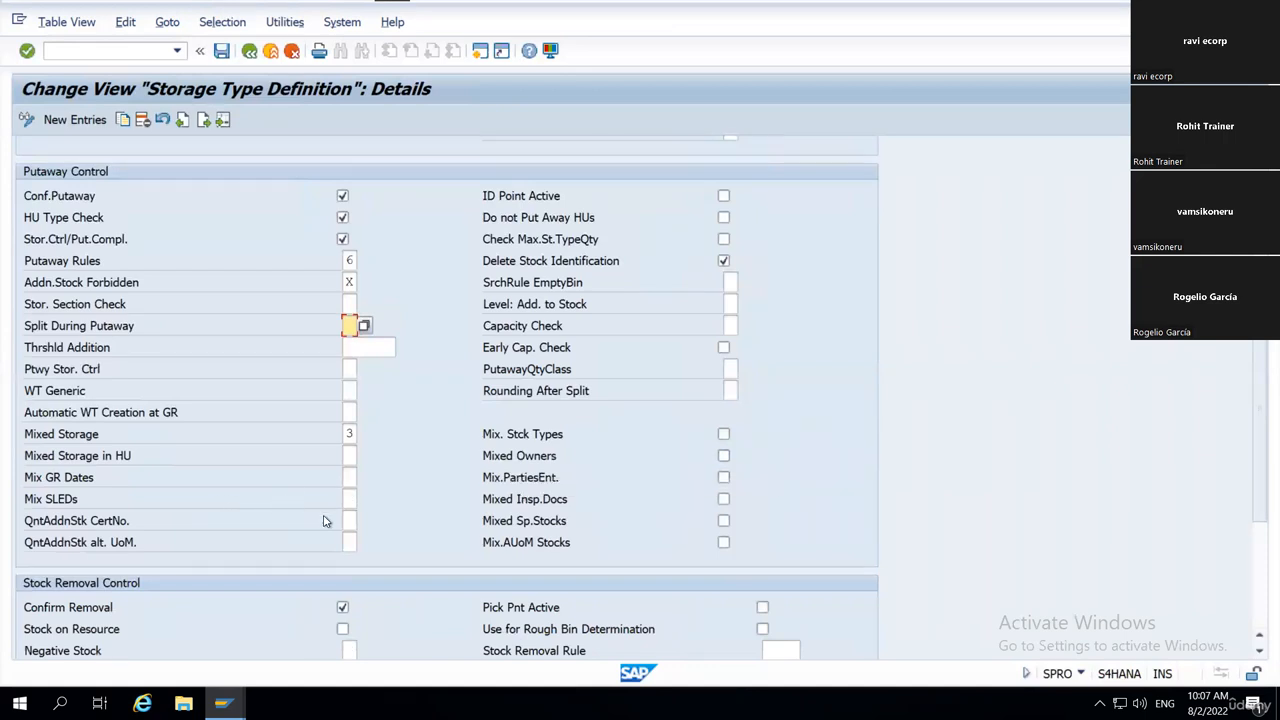
scroll(300, 518, down, 1)
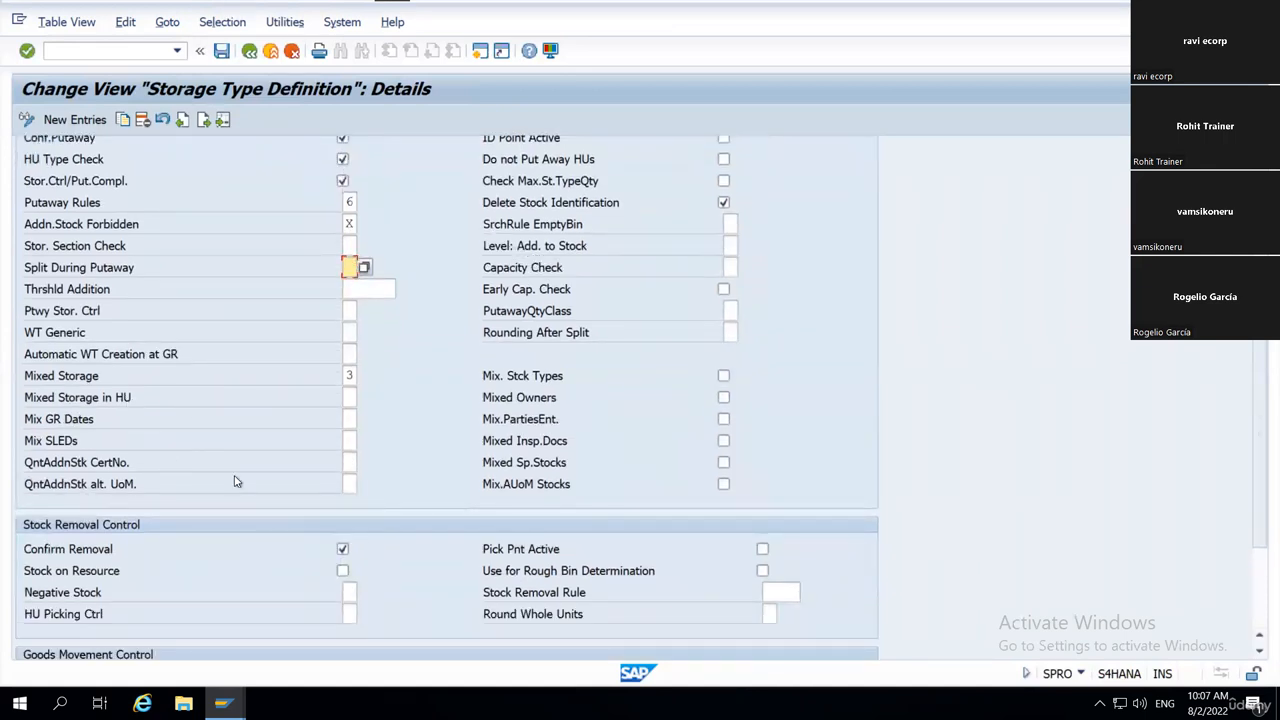
scroll(553, 507, down, 2)
scroll(553, 507, down, 2)
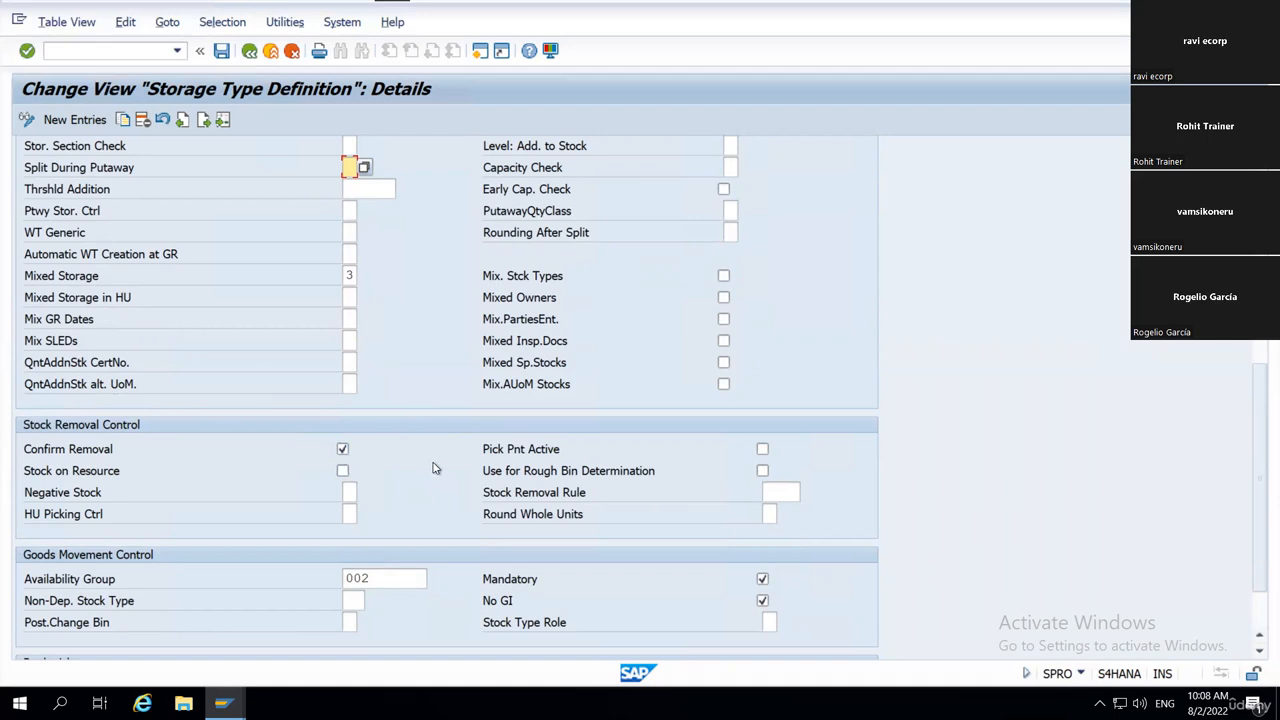
scroll(434, 468, down, 1)
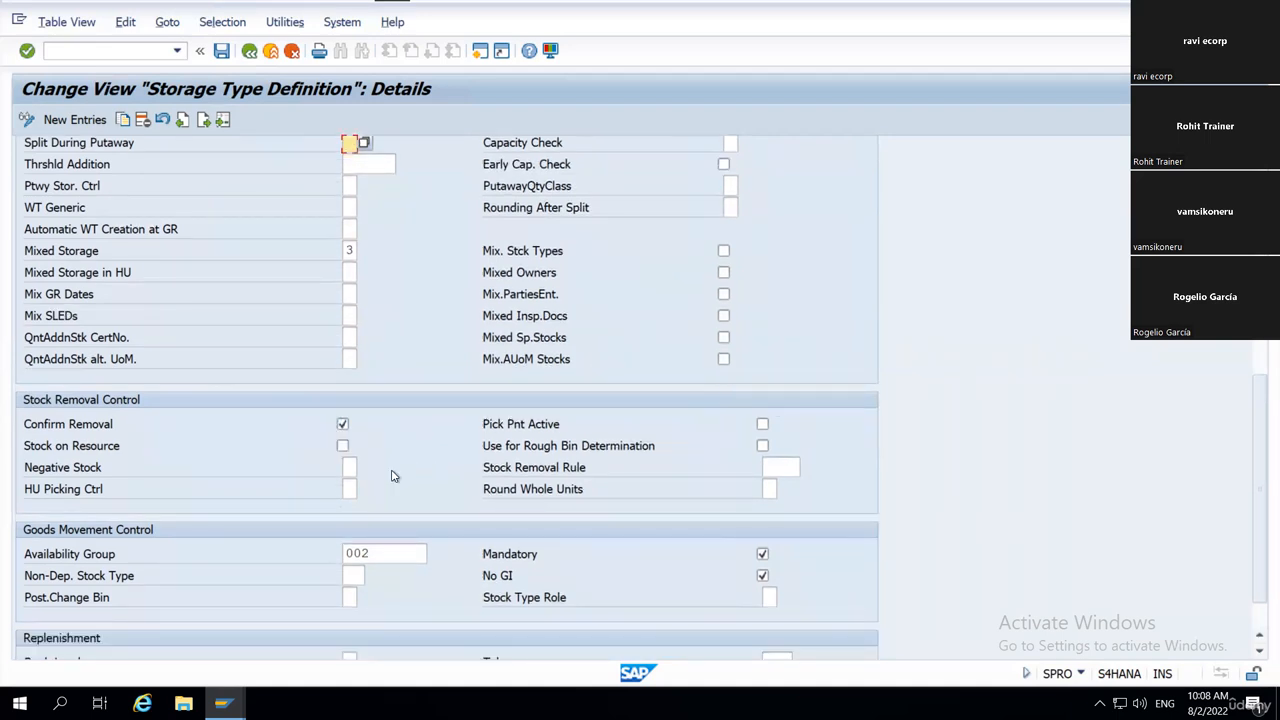
scroll(392, 476, down, 1)
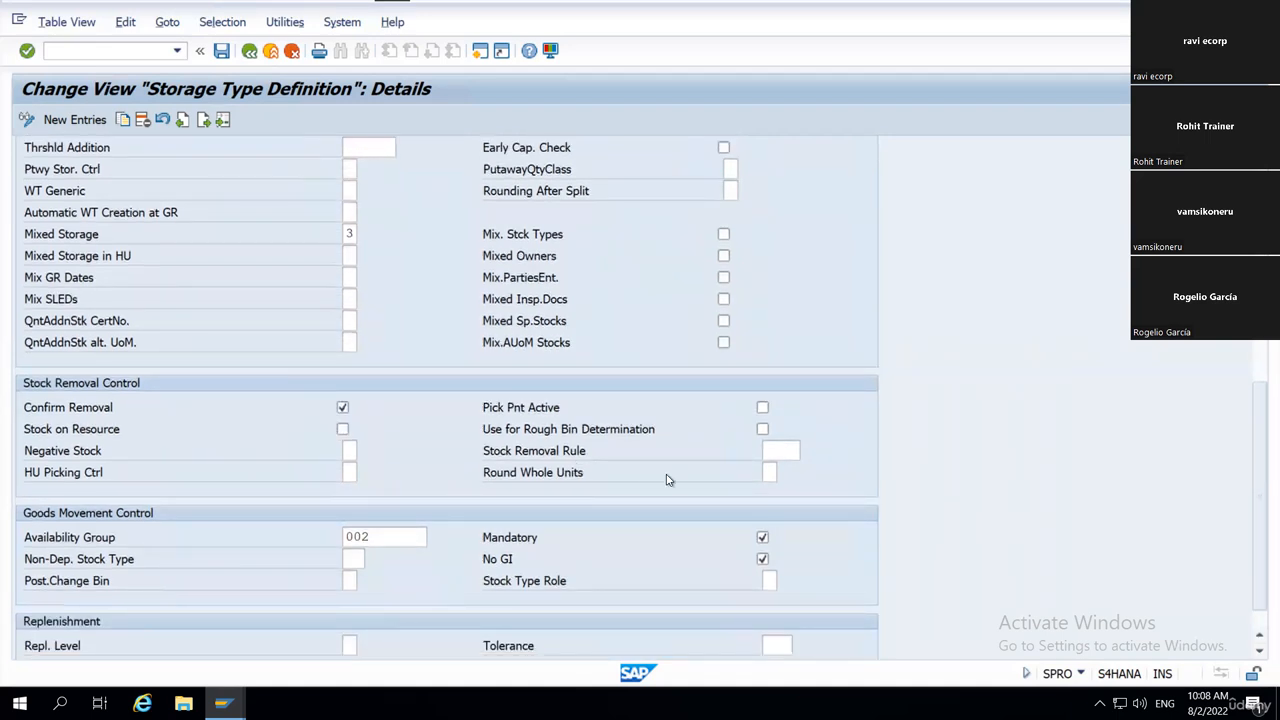
scroll(684, 485, down, 1)
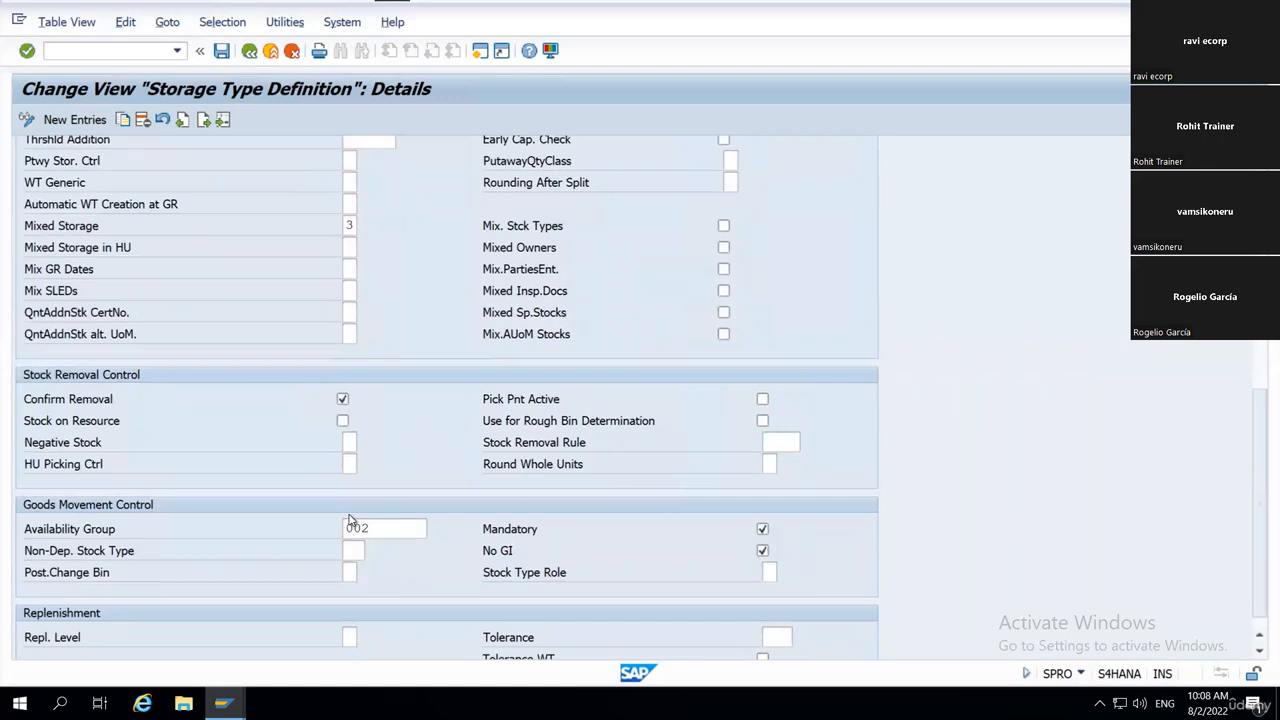
scroll(349, 519, down, 1)
Open the possible values for HU Picking Ctrl, highlight Pick-HU in the first option, and close the list without choosing one.
click(349, 446)
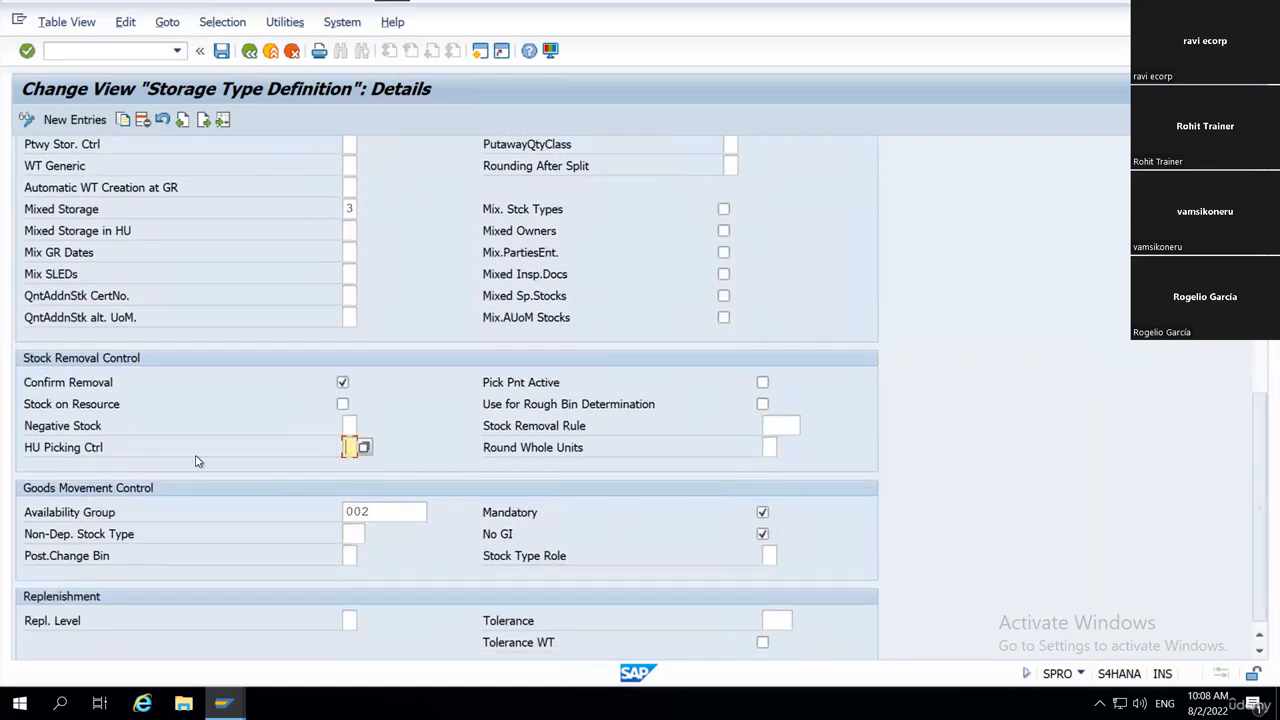
click(364, 448)
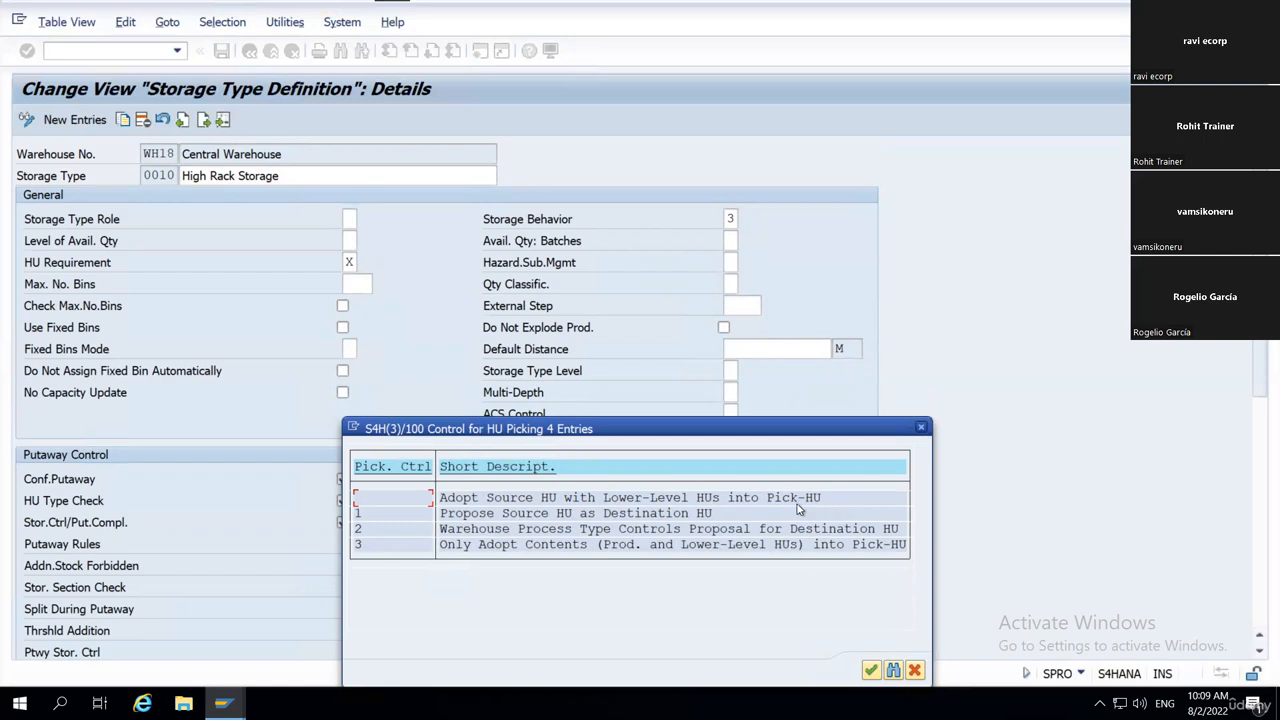
drag(766, 497, 826, 503)
click(826, 503)
drag(758, 498, 836, 505)
click(834, 500)
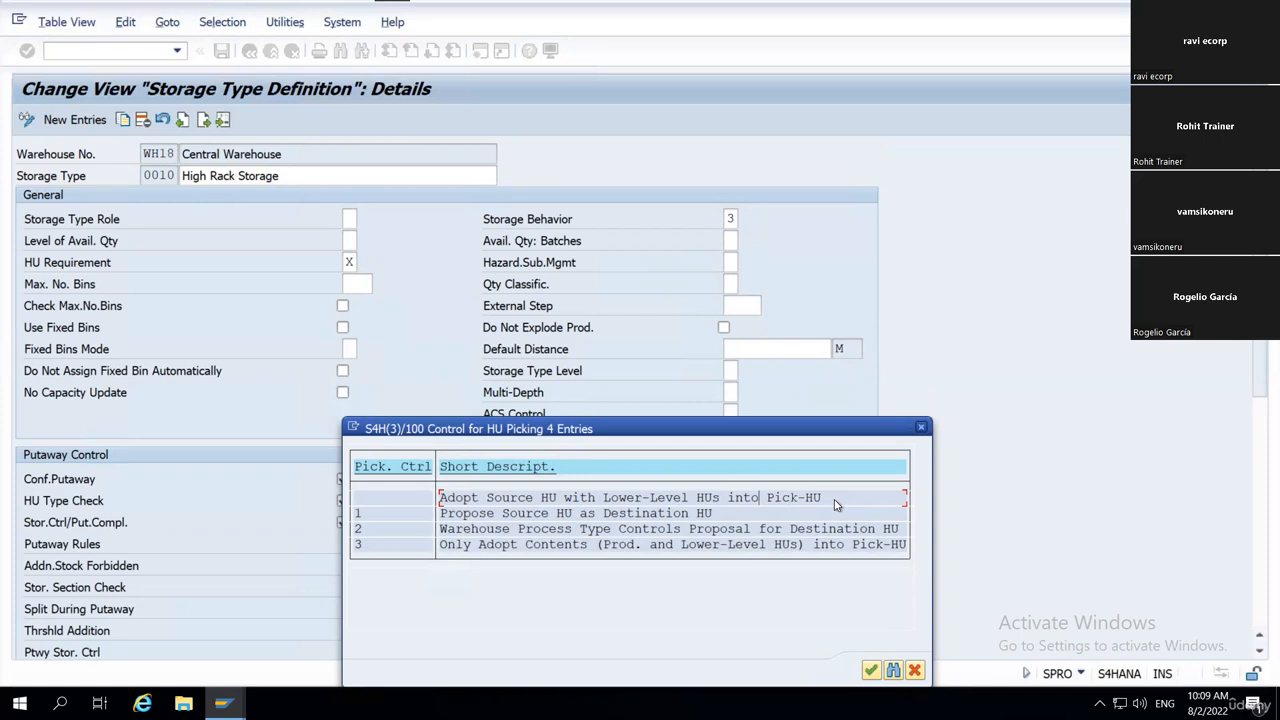
click(921, 430)
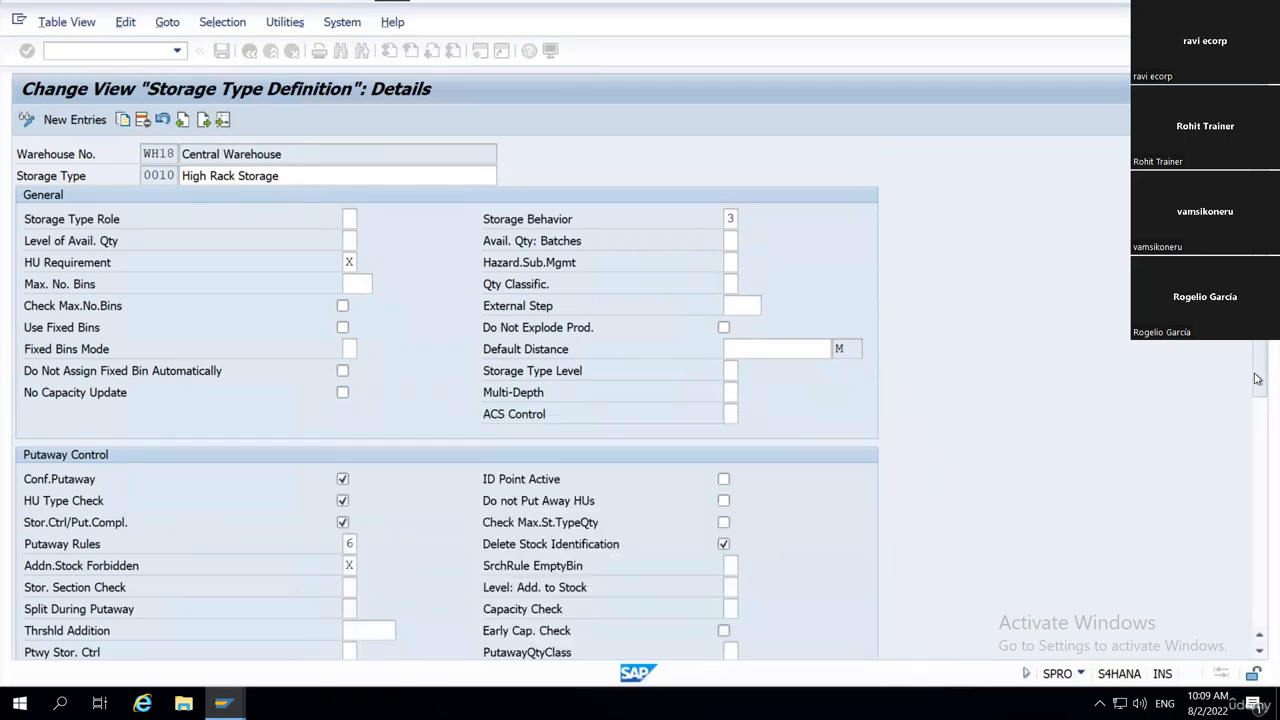
Go to the Goods Movement Control section and point out the Availability Group field and its label.
scroll(1257, 466, down, 5)
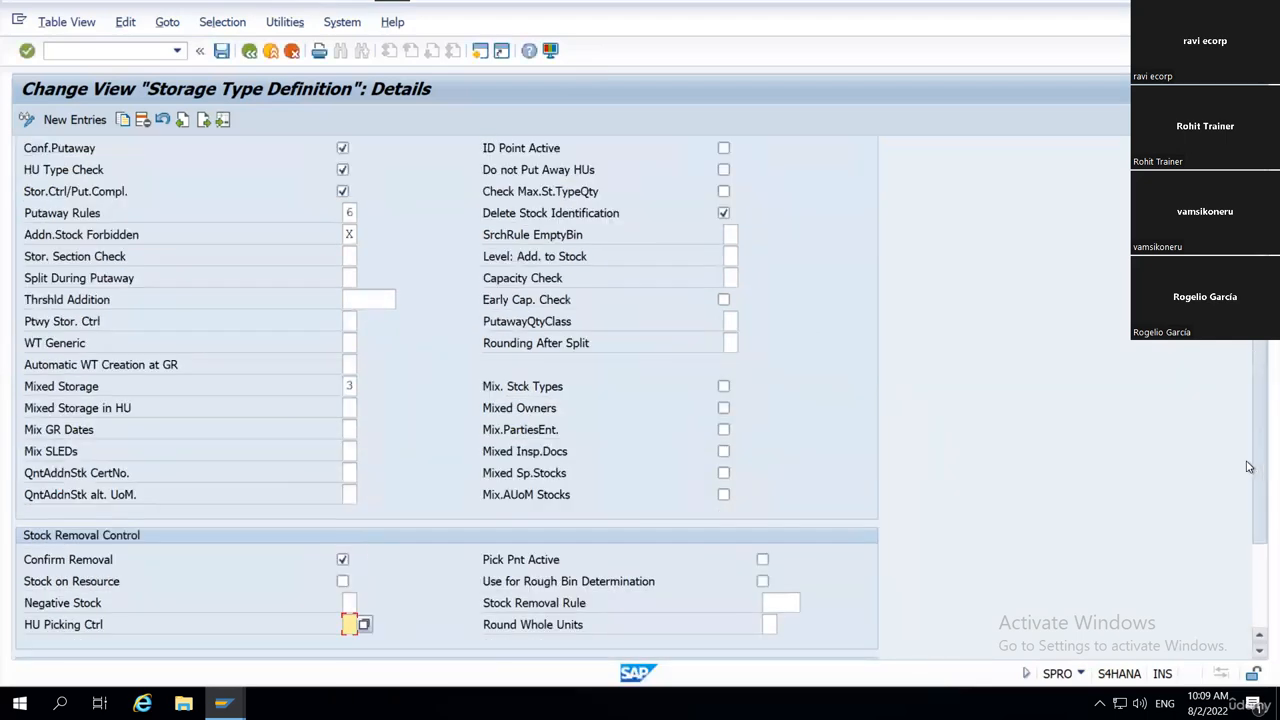
scroll(1250, 465, down, 3)
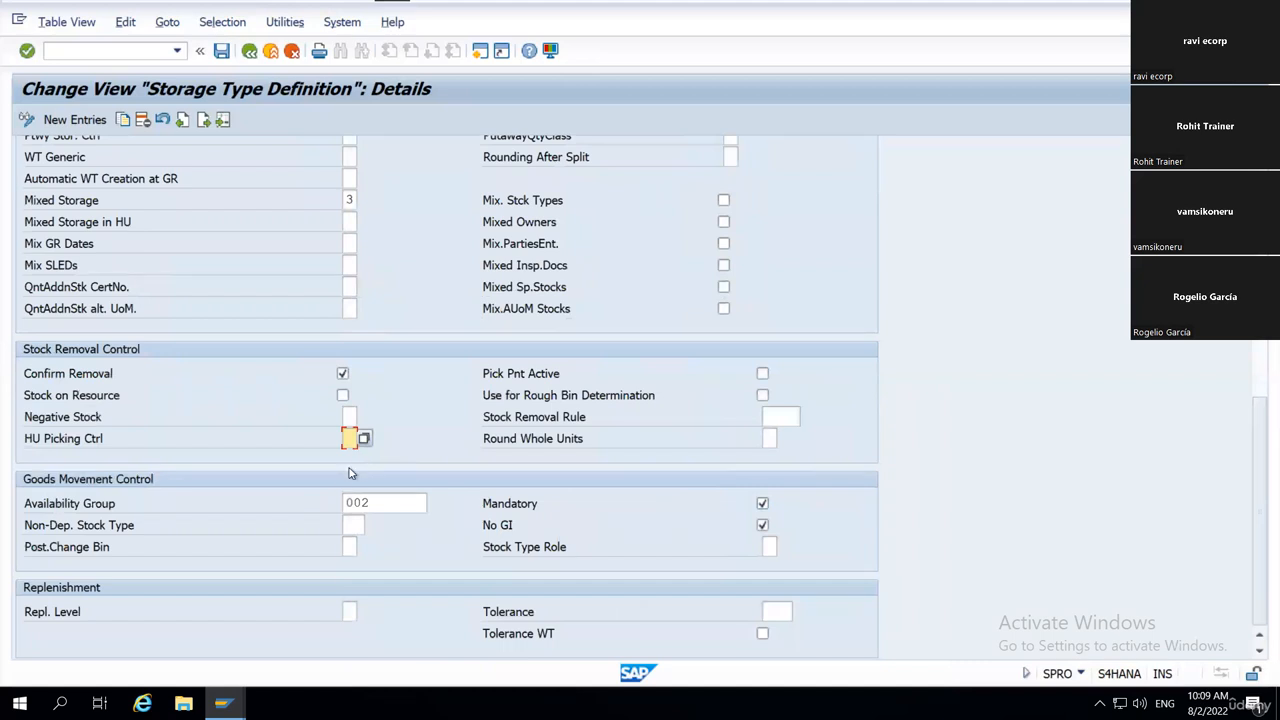
click(397, 502)
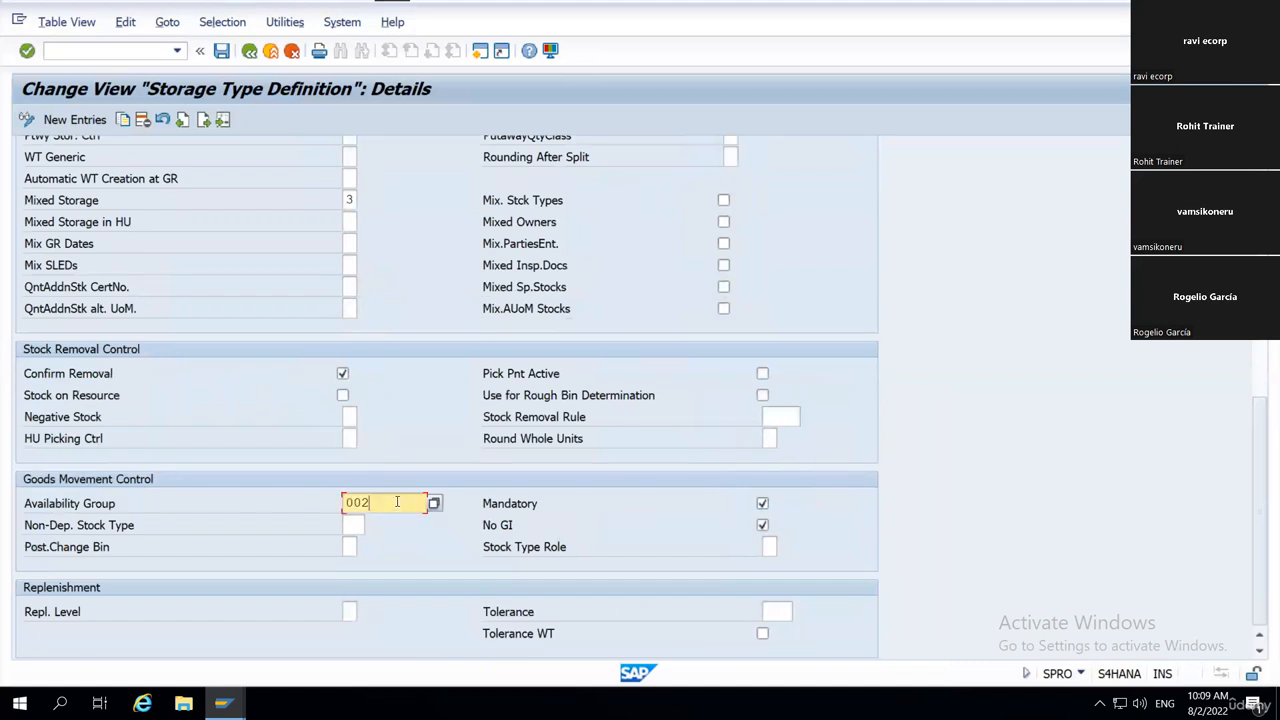
click(30, 506)
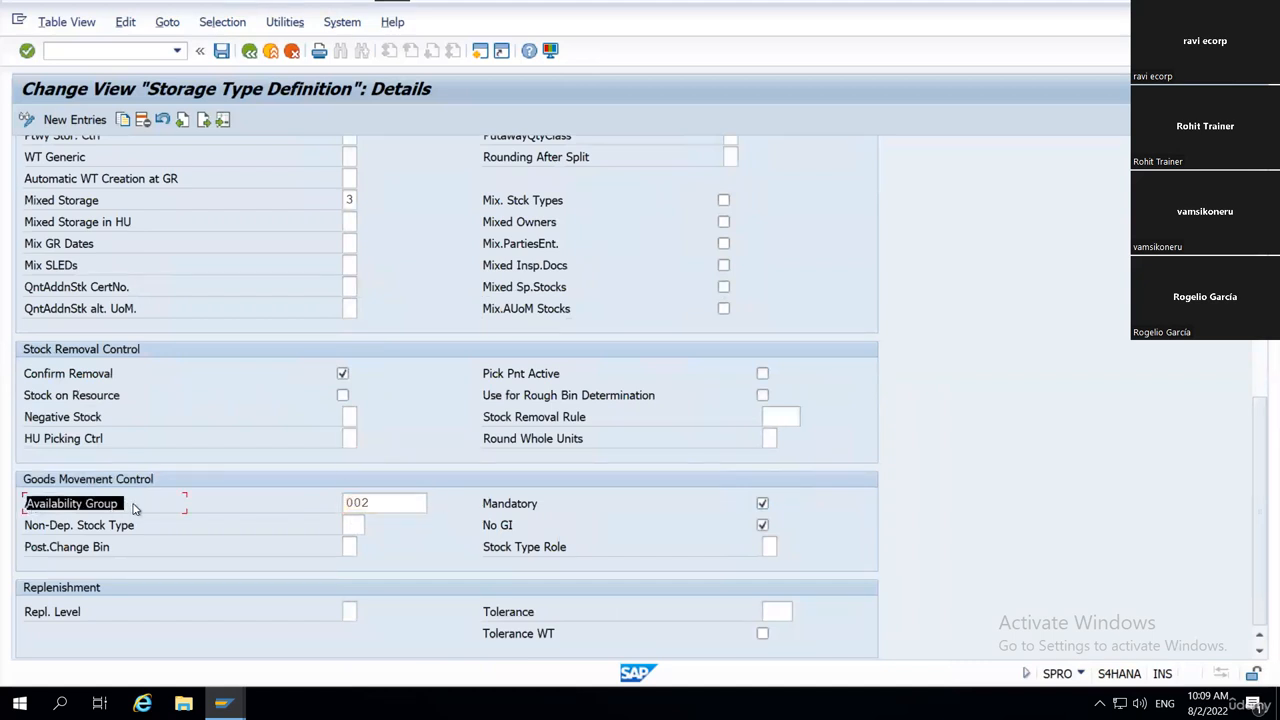
Point out the Availability Group, Non-Dep. Stock Type and Stock Type Role fields, and move on to the Replenishment section's Repl. Level.
click(383, 502)
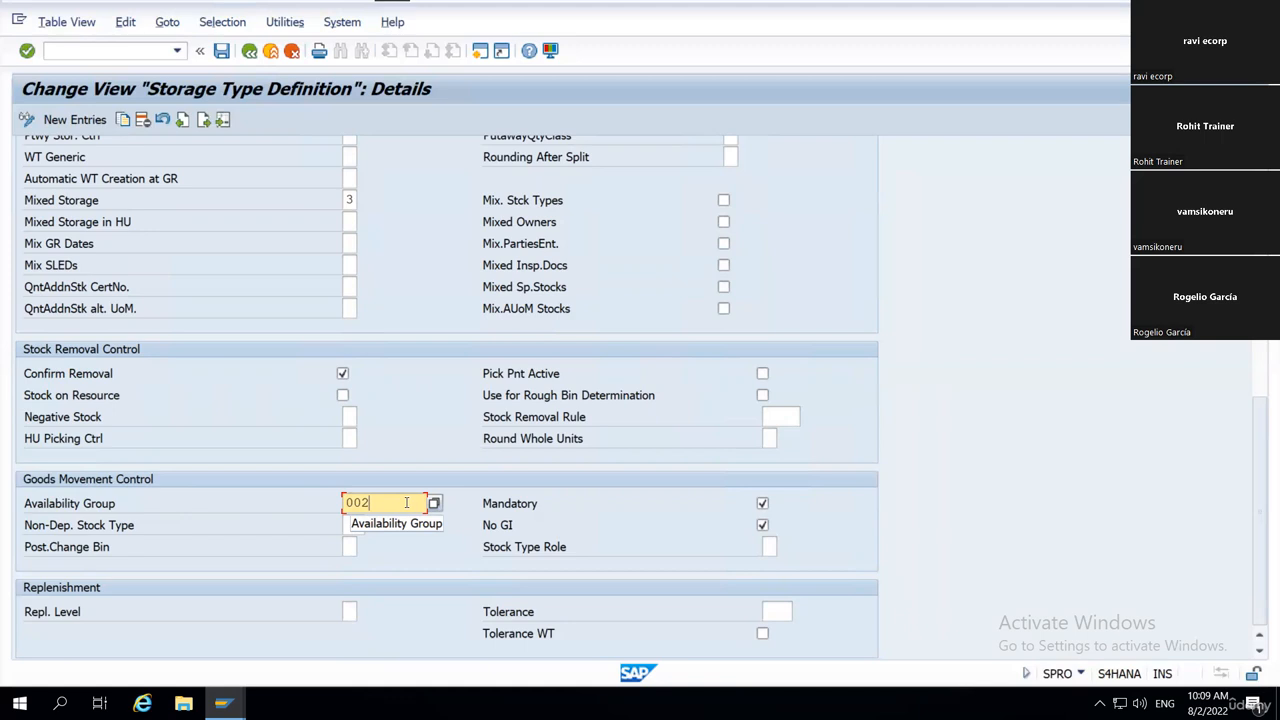
drag(27, 504, 347, 535)
drag(26, 528, 195, 528)
click(771, 548)
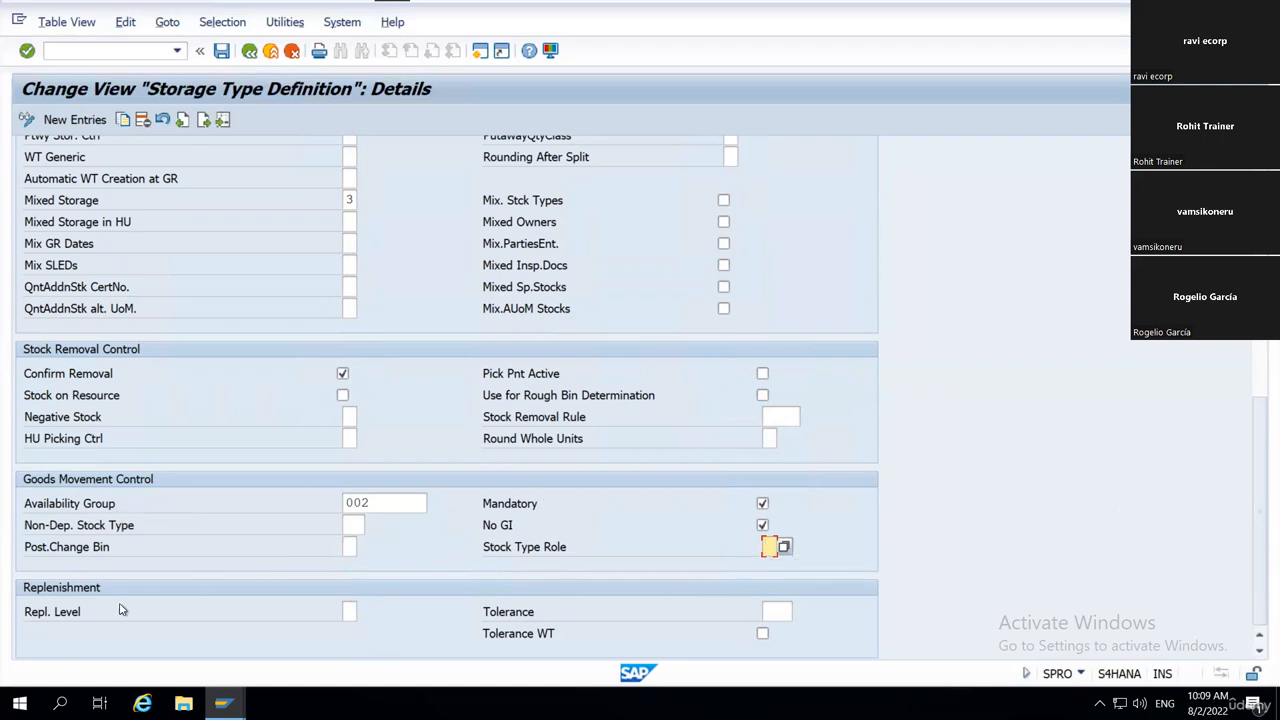
key(Tab)
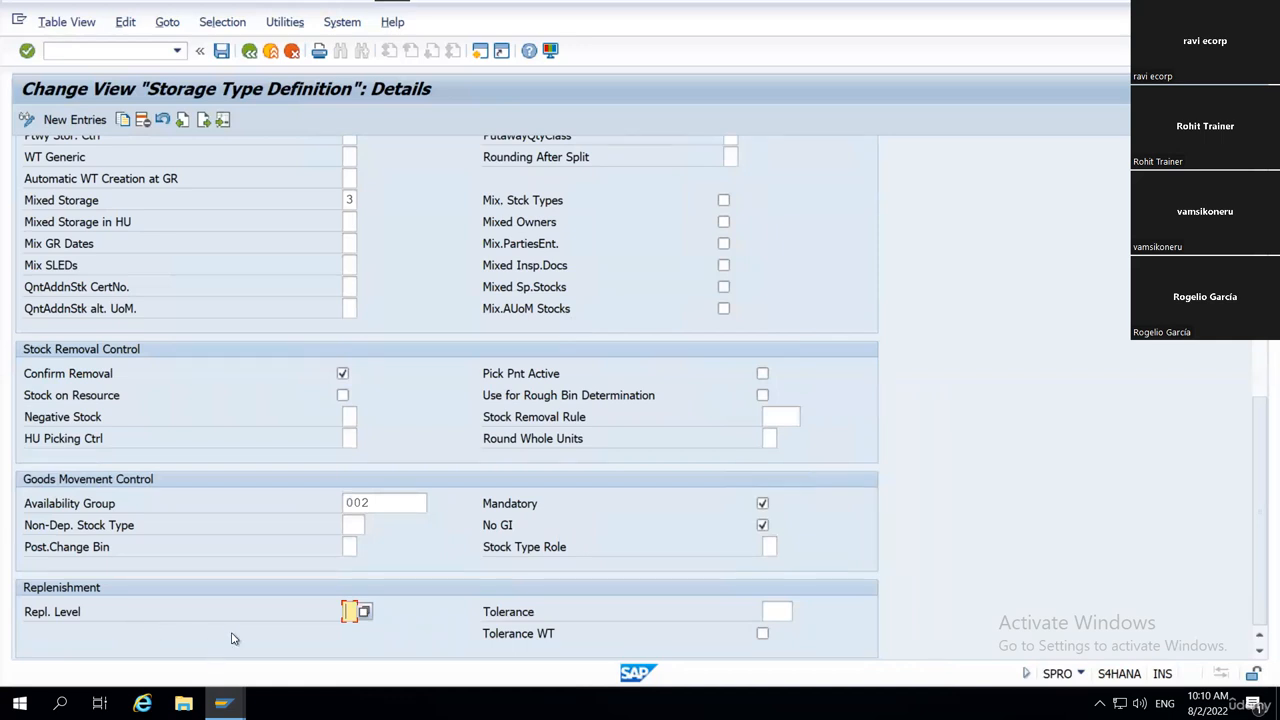
Cancel the entry editing for storage type 0010, confirm discarding the changes, and leave the details view.
click(250, 55)
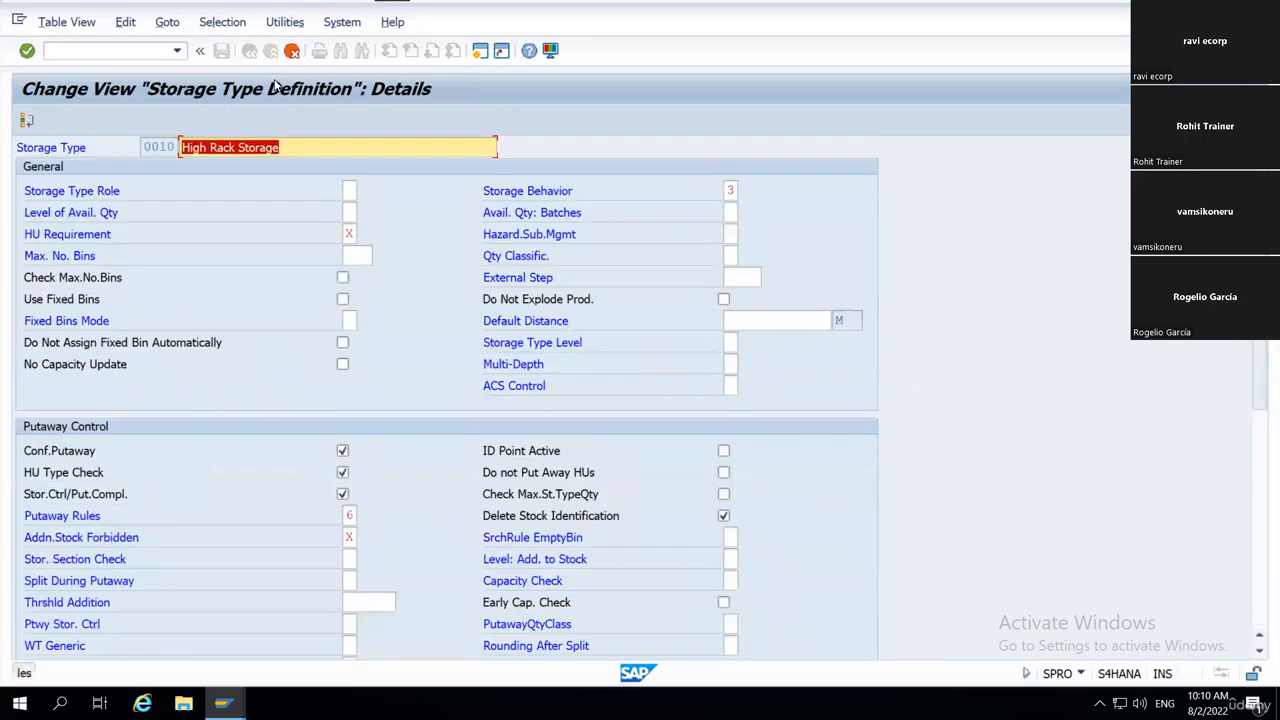
key(Escape)
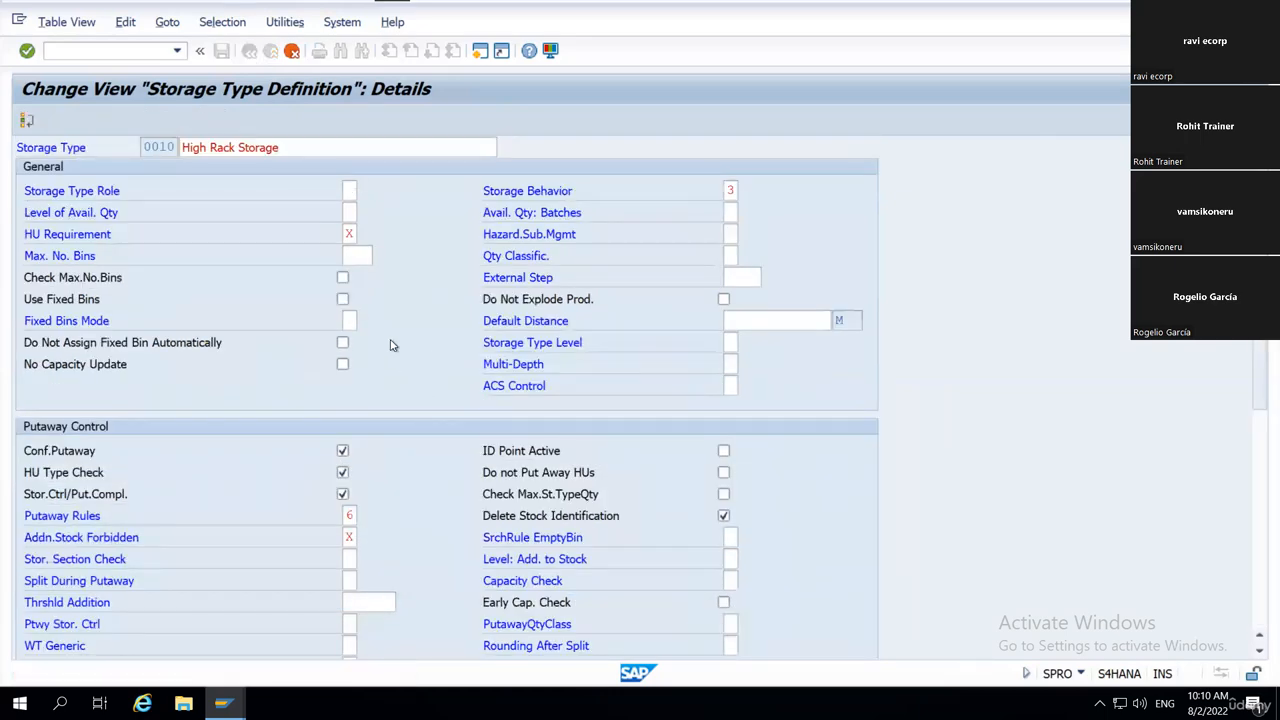
click(299, 352)
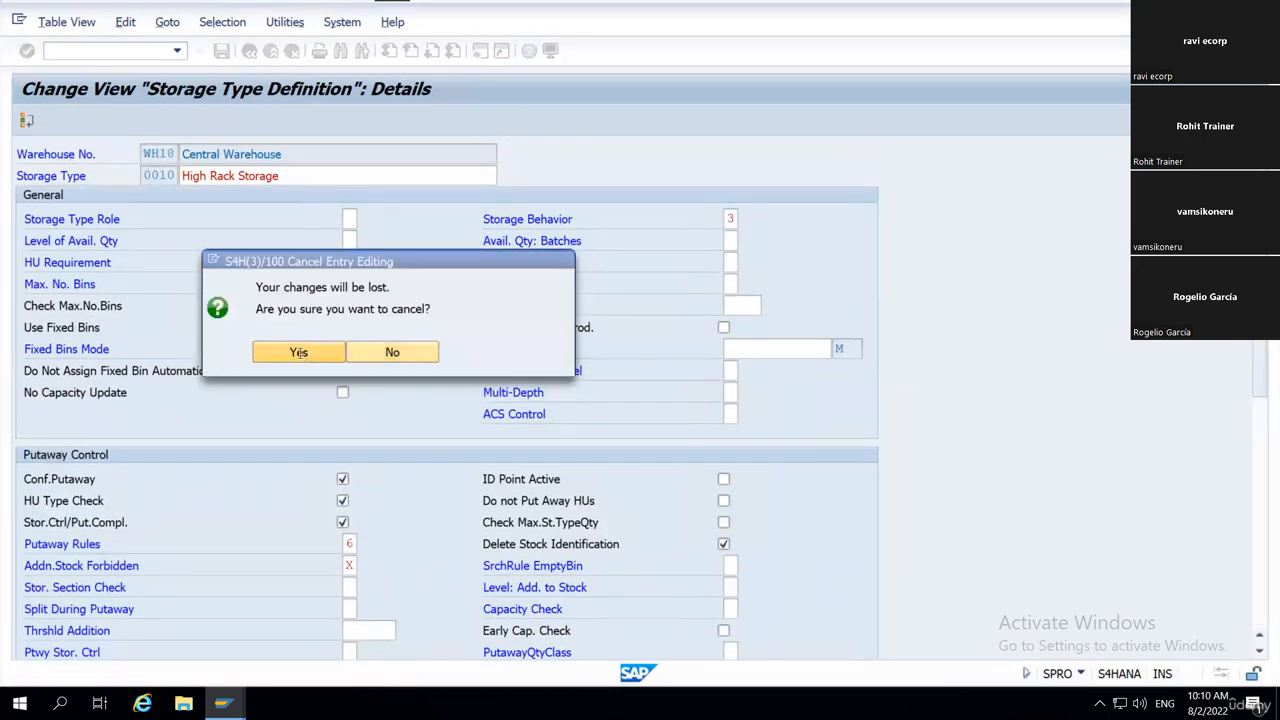
key(F3)
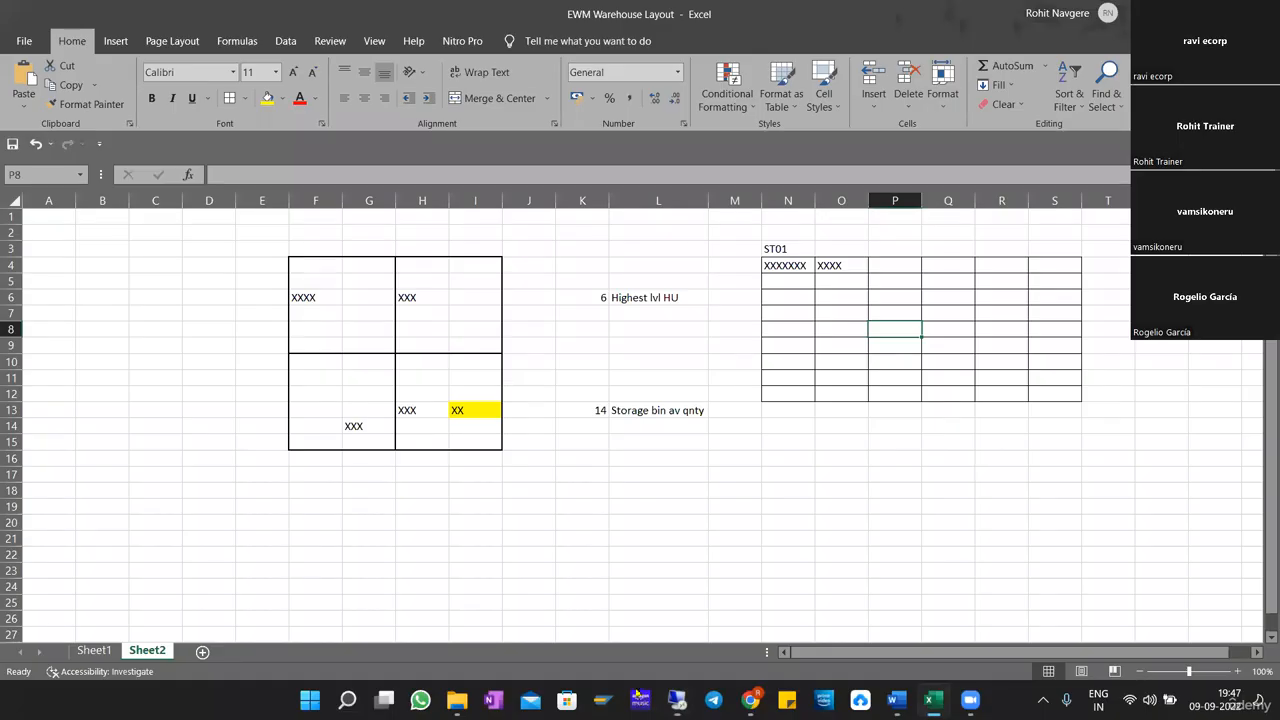
Switch to File Explorer, view the Warehouse Layout image from the EWM Training Ecorp folder, and close it.
click(456, 700)
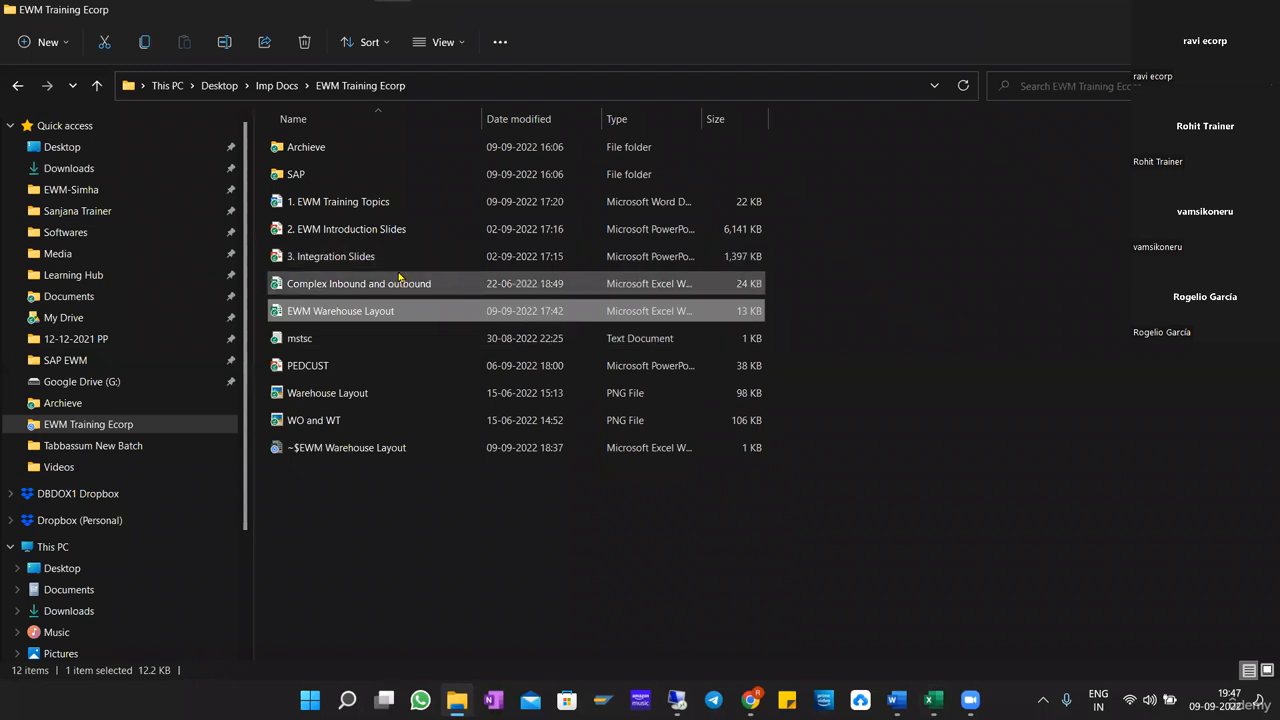
click(371, 400)
double_click(541, 393)
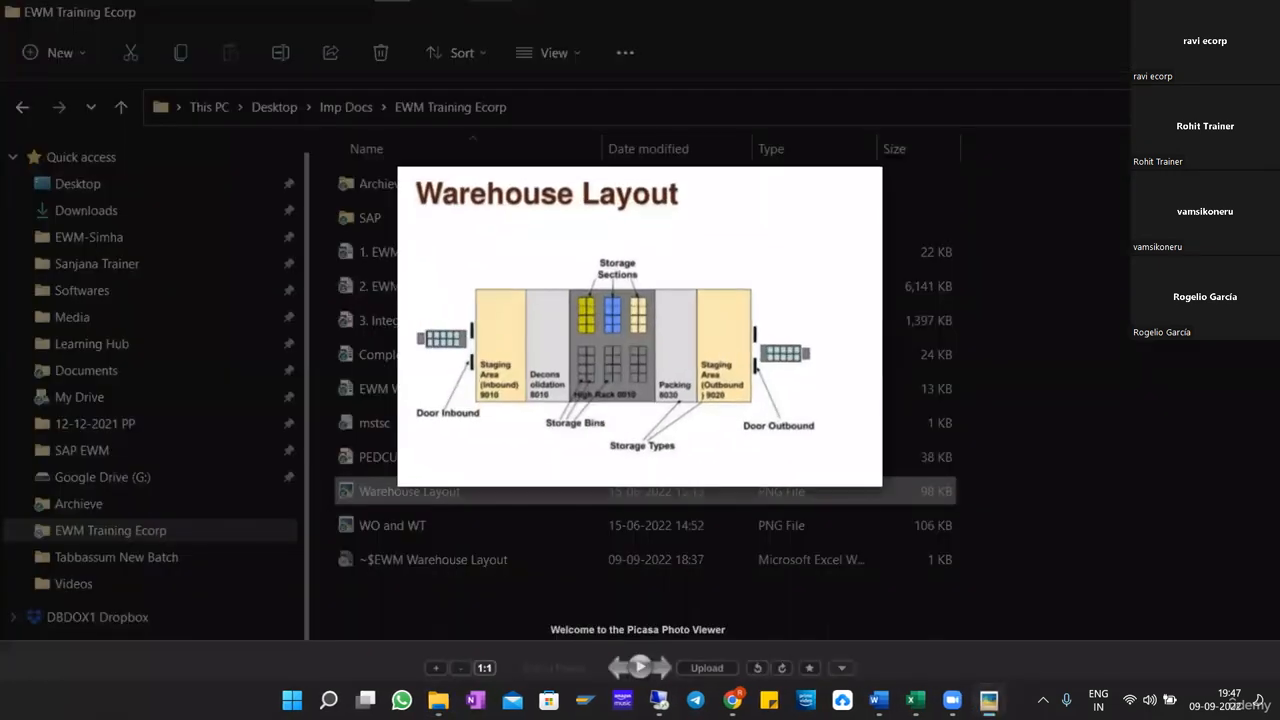
key(Escape)
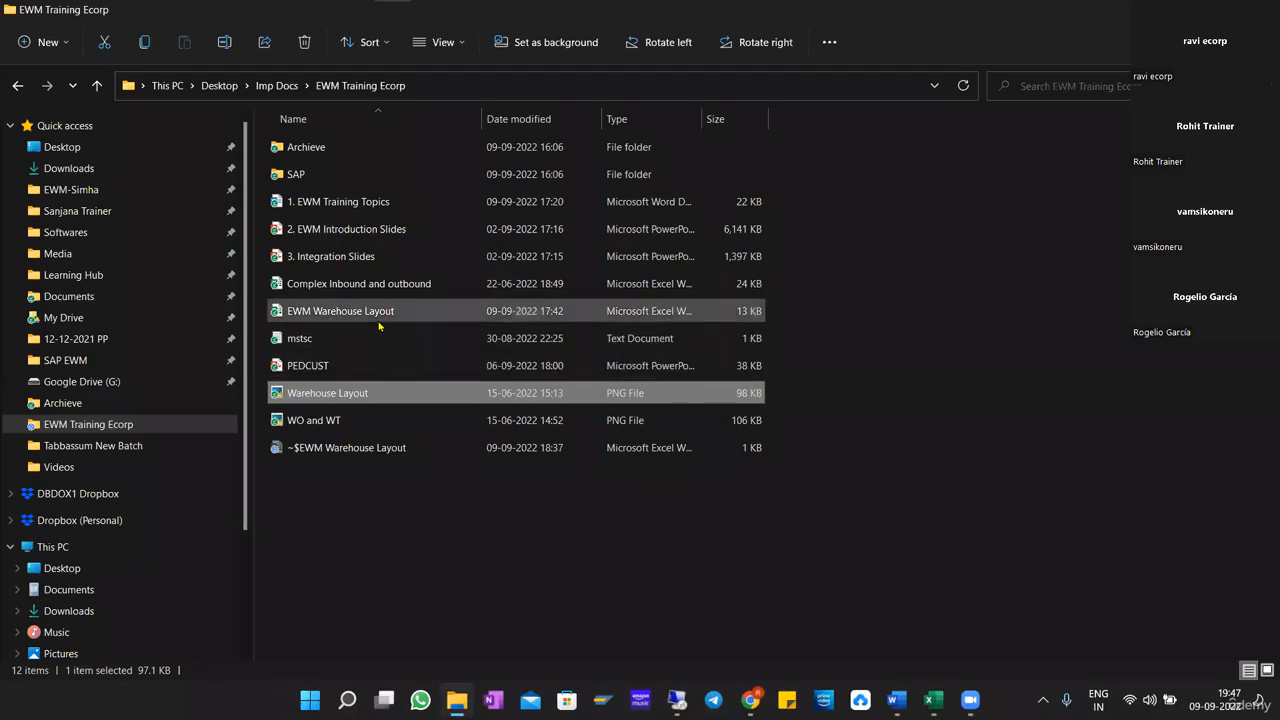
Open the 2. EWM Introduction Slides presentation in PowerPoint and show the ORG STRUCTURE slide.
click(403, 316)
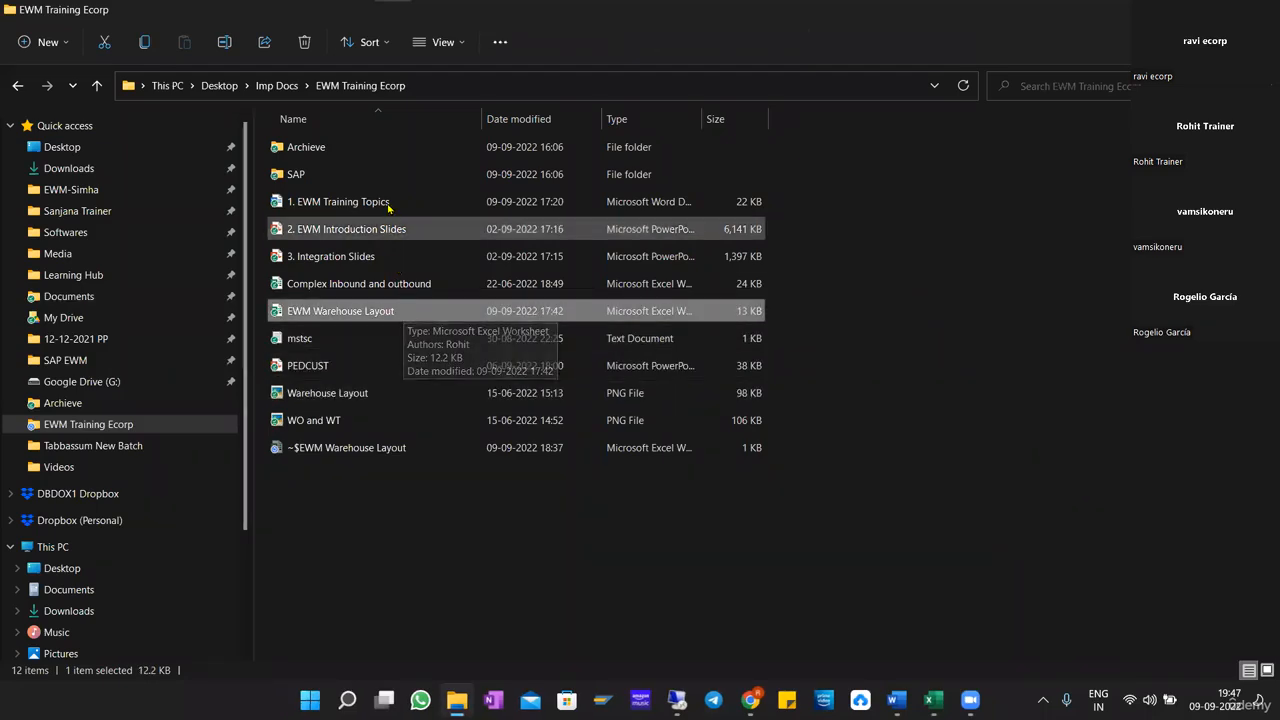
click(379, 234)
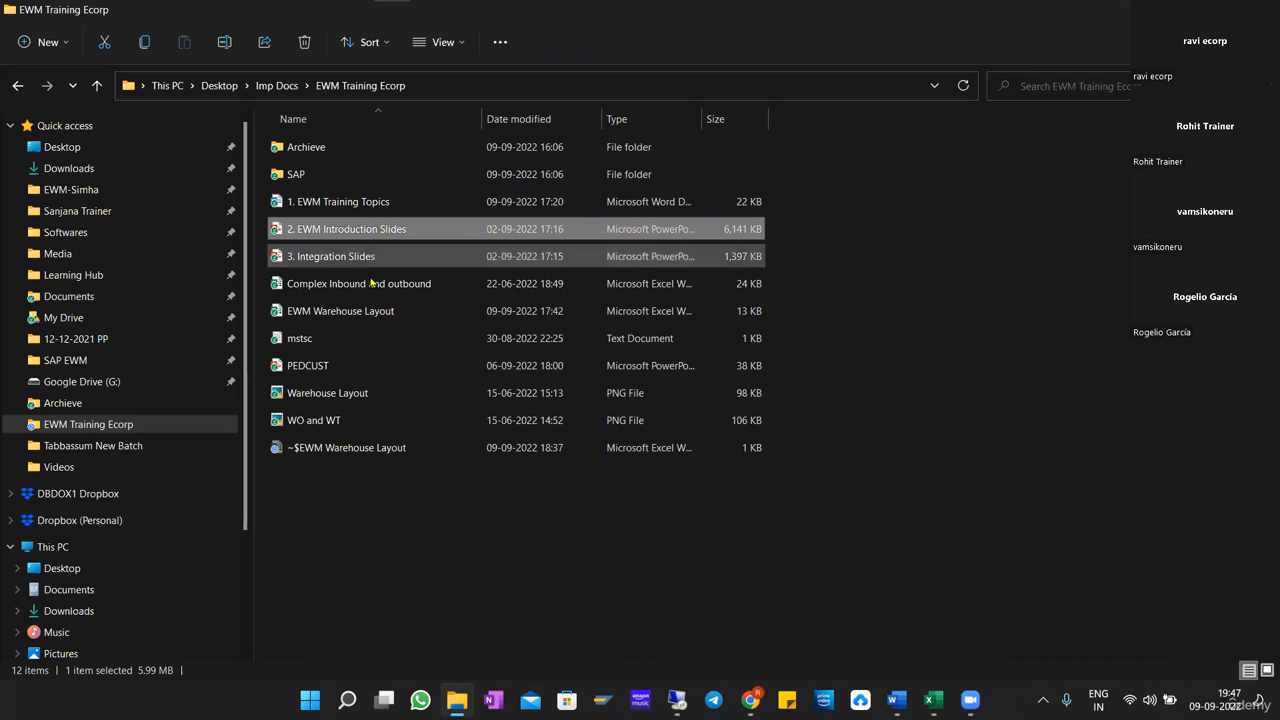
double_click(389, 232)
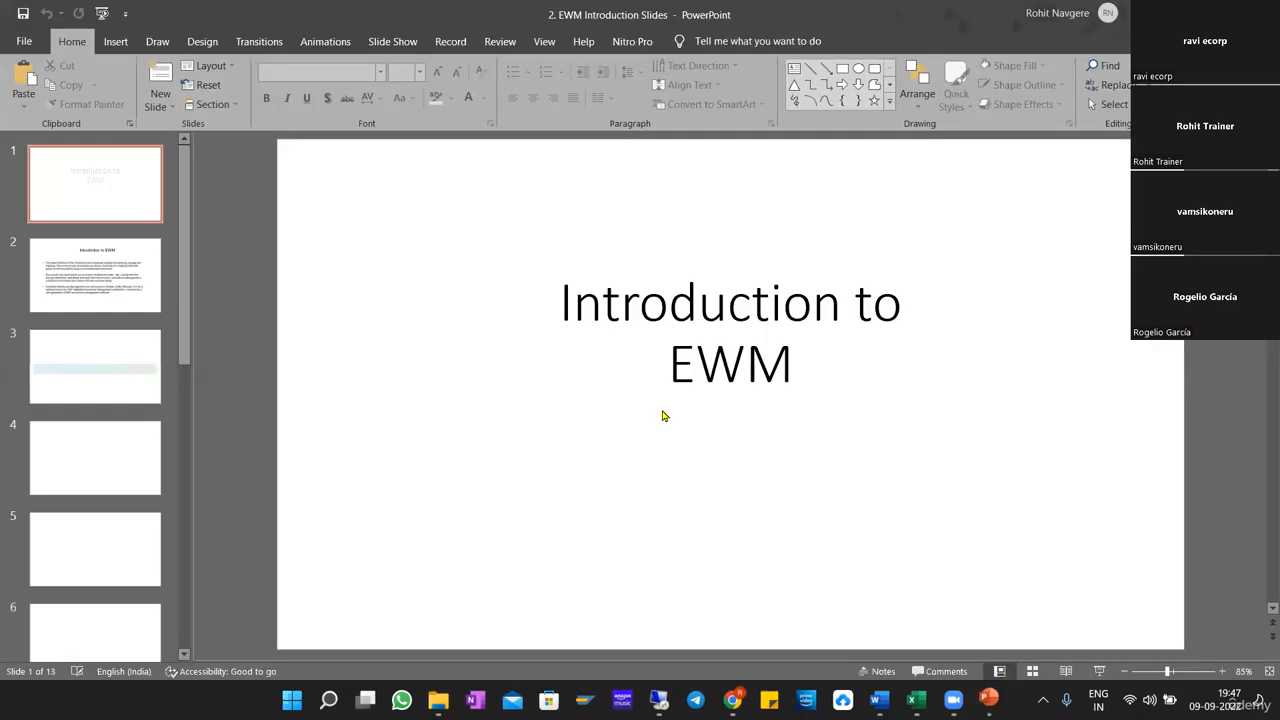
scroll(91, 425, down, 5)
scroll(91, 425, down, 5)
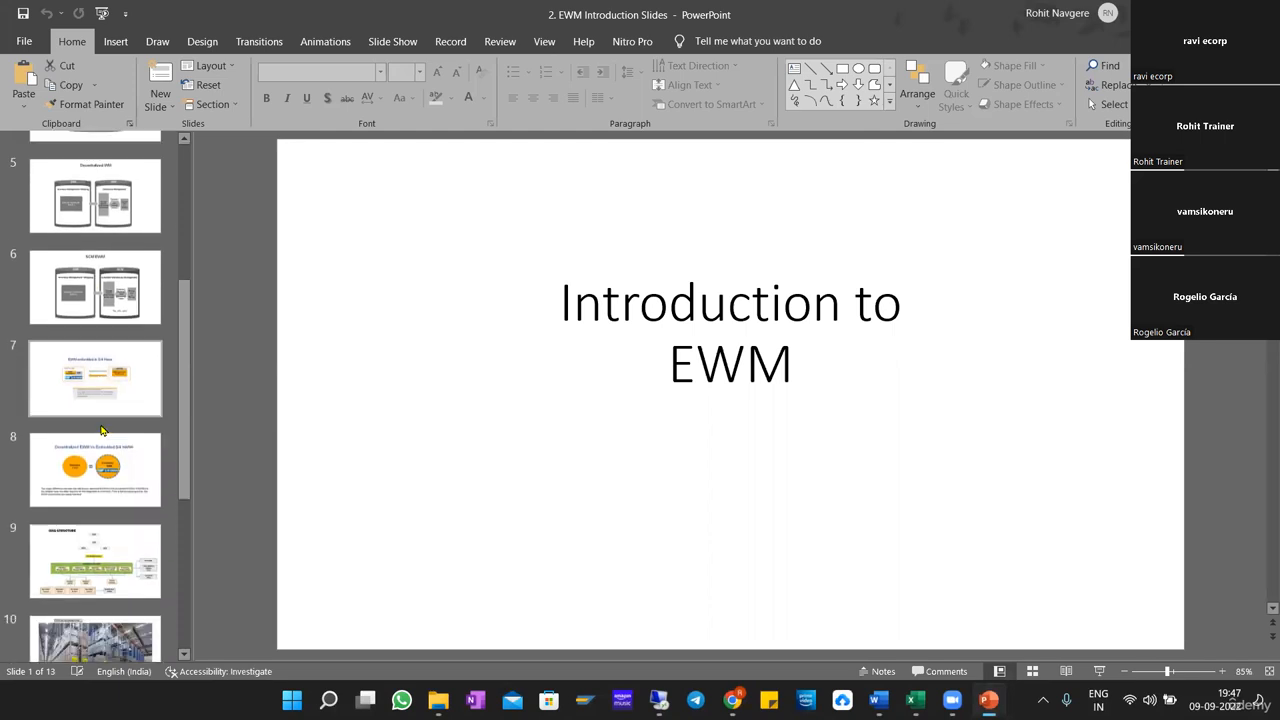
click(100, 398)
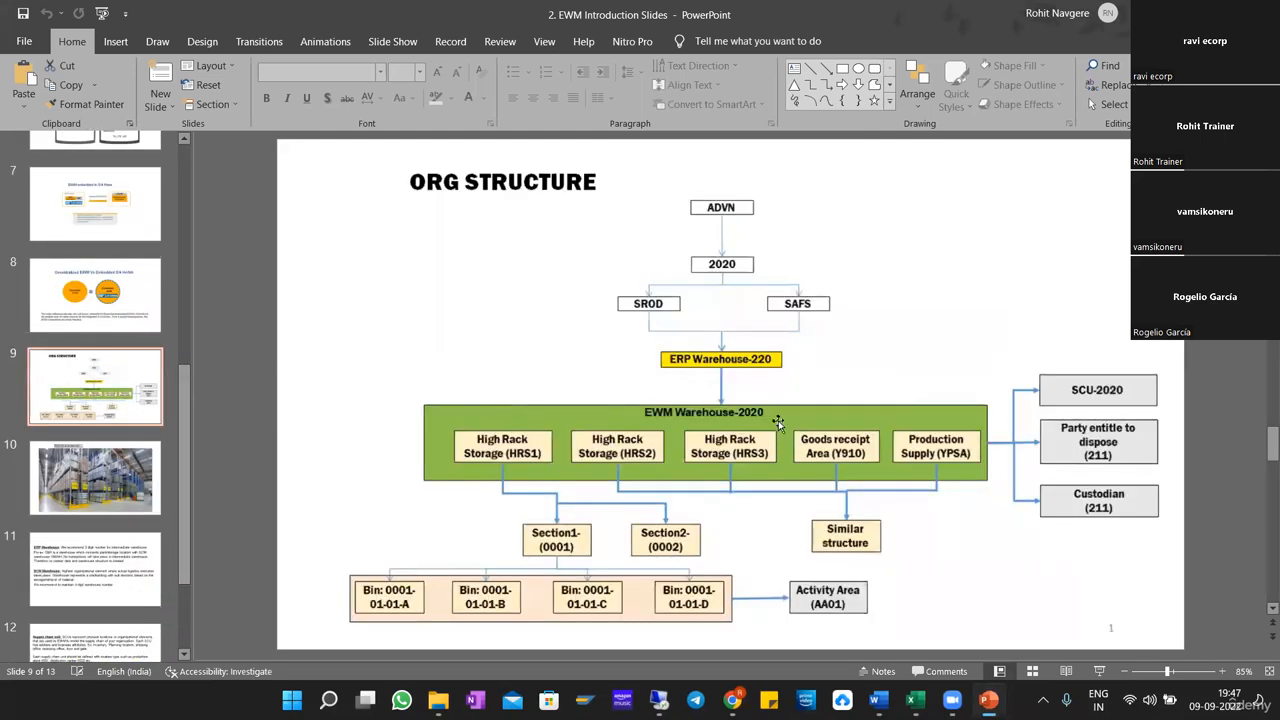
key(Down)
click(121, 375)
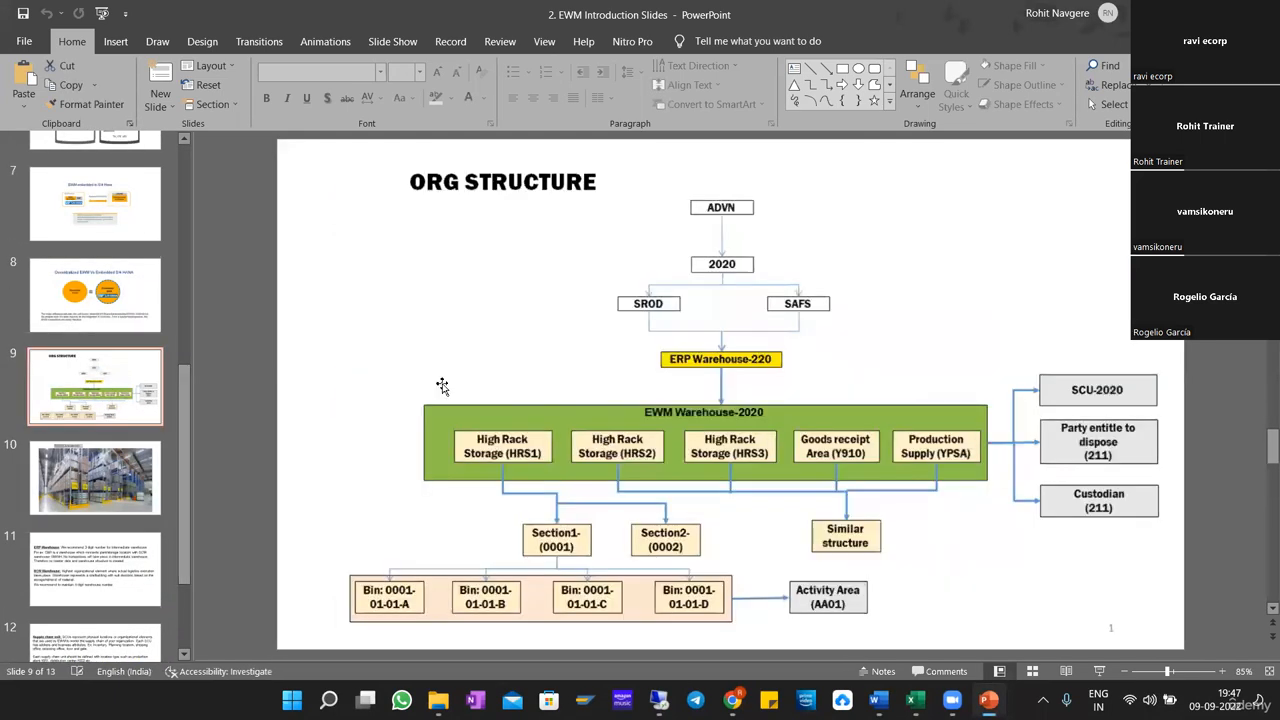
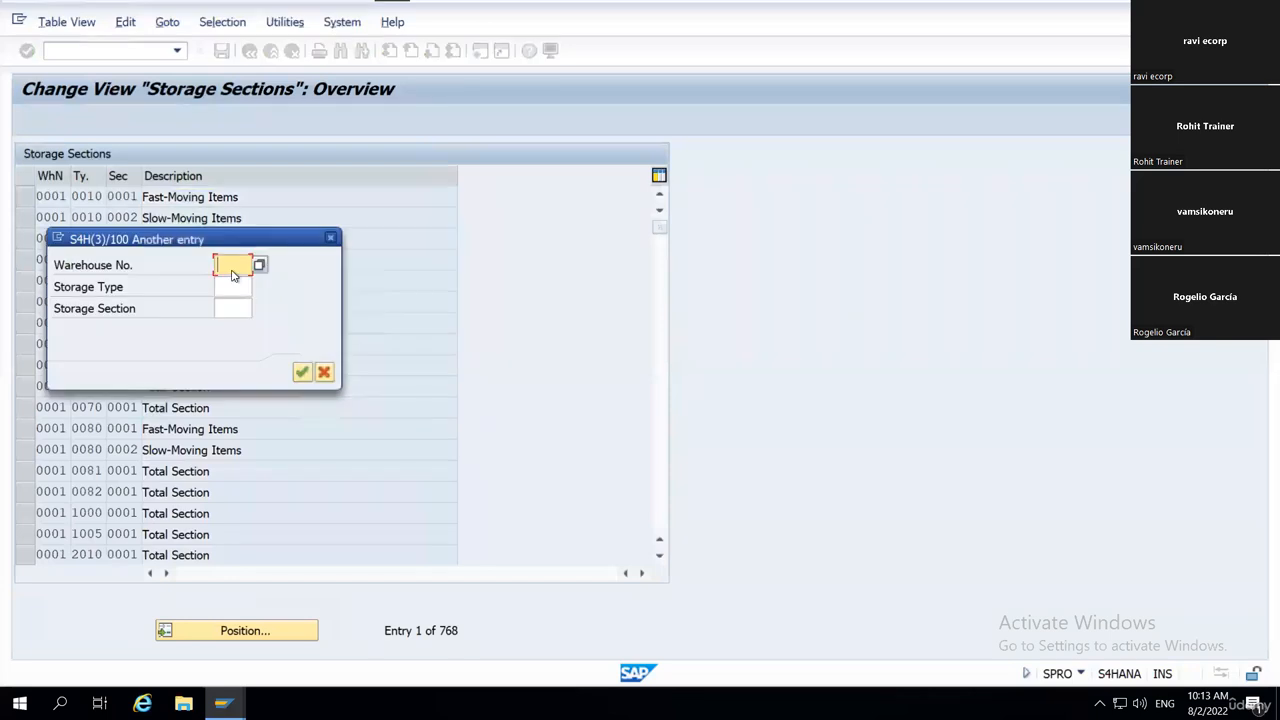
Position the Storage Sections list at warehouse number WH18, storage type 0030.
text(wh18)
key(Tab)
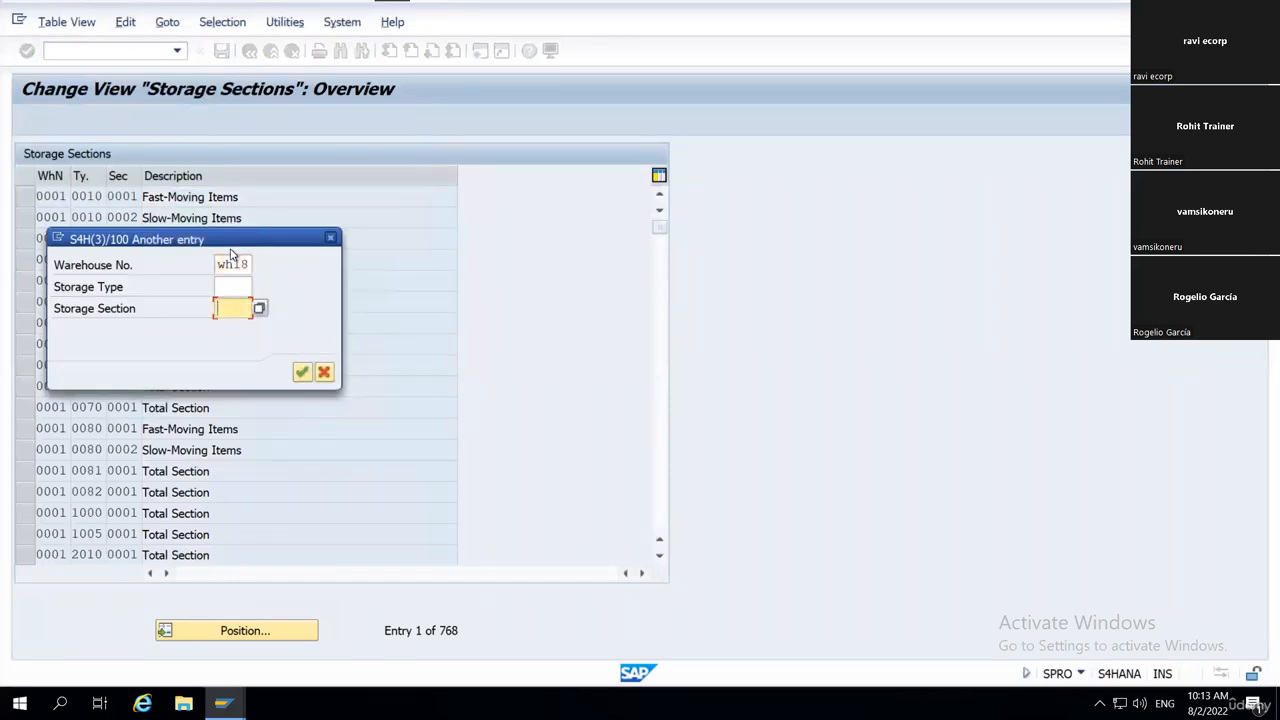
click(234, 286)
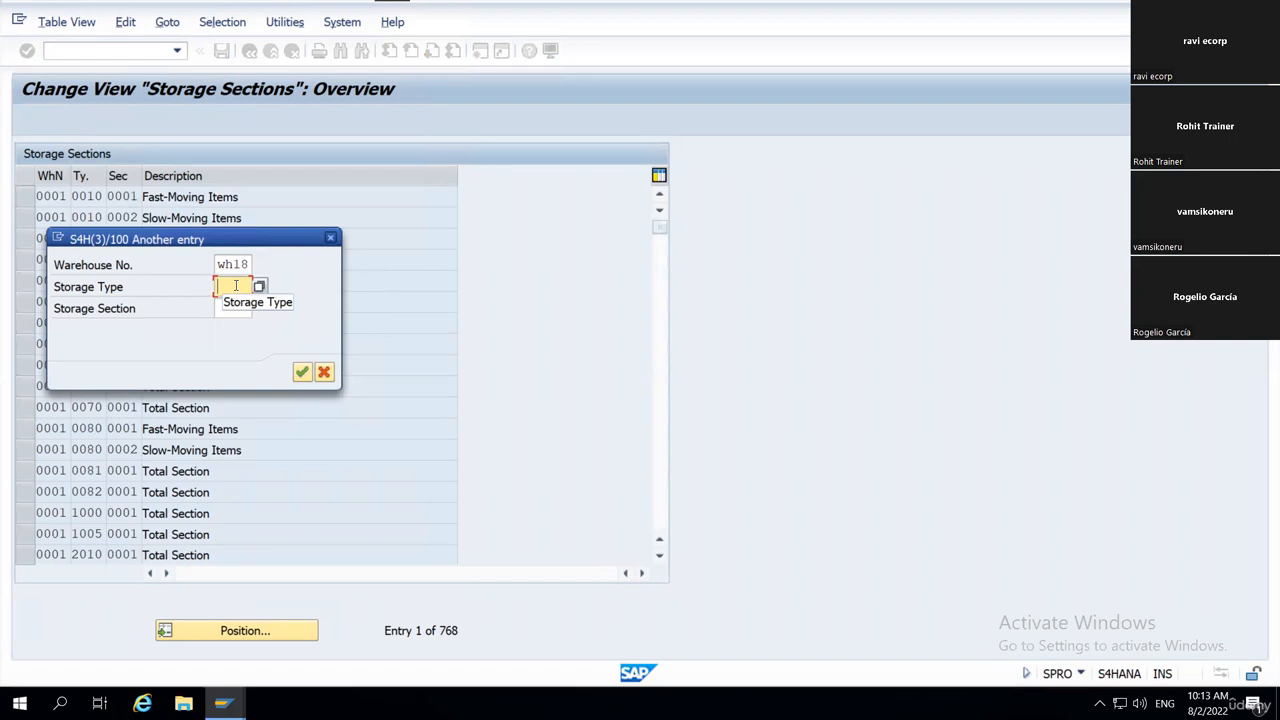
text(0030)
key(Tab)
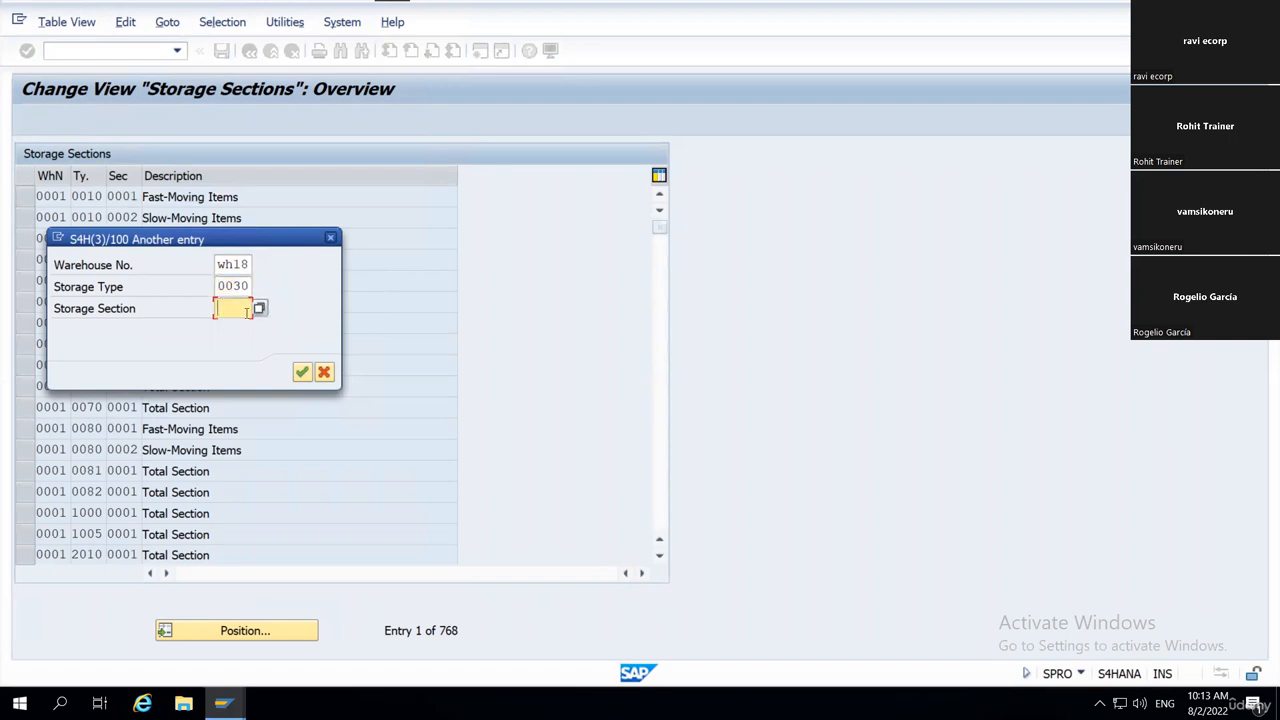
click(302, 372)
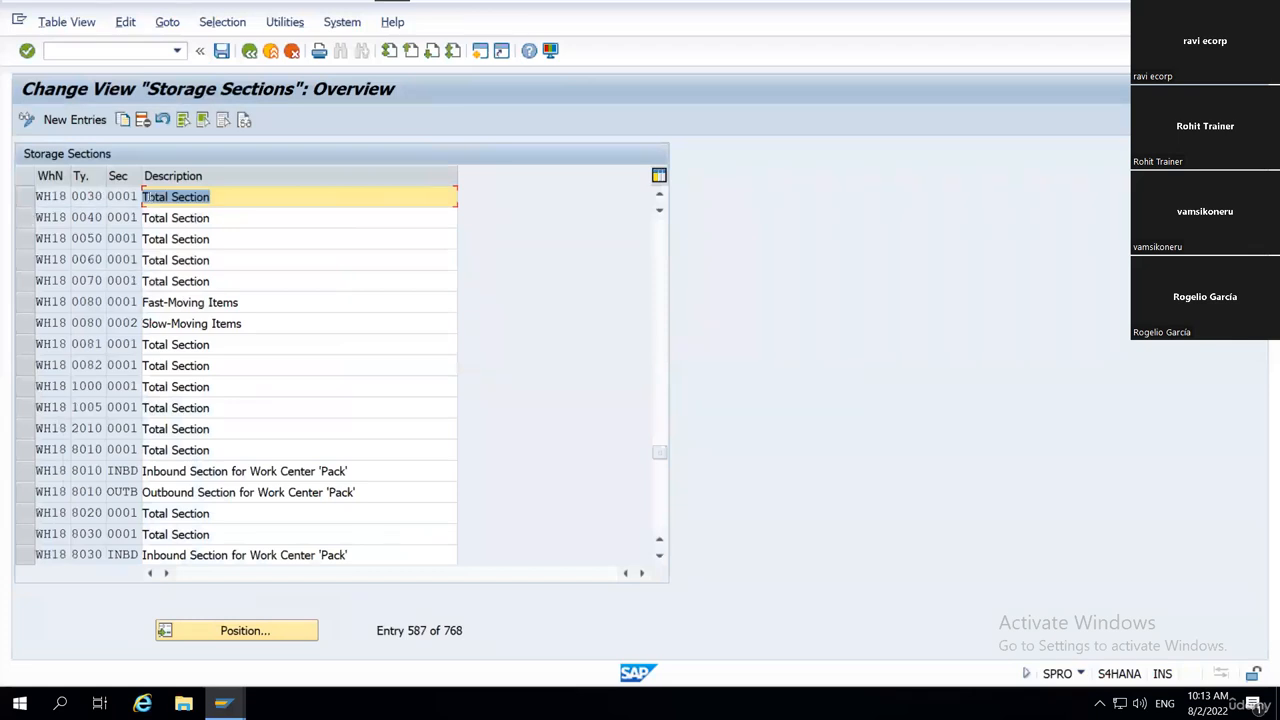
Widen the storage type and section columns, point out section 0001 of WH18 storage type 0030, and return to the implementation guide.
drag(141, 175, 212, 176)
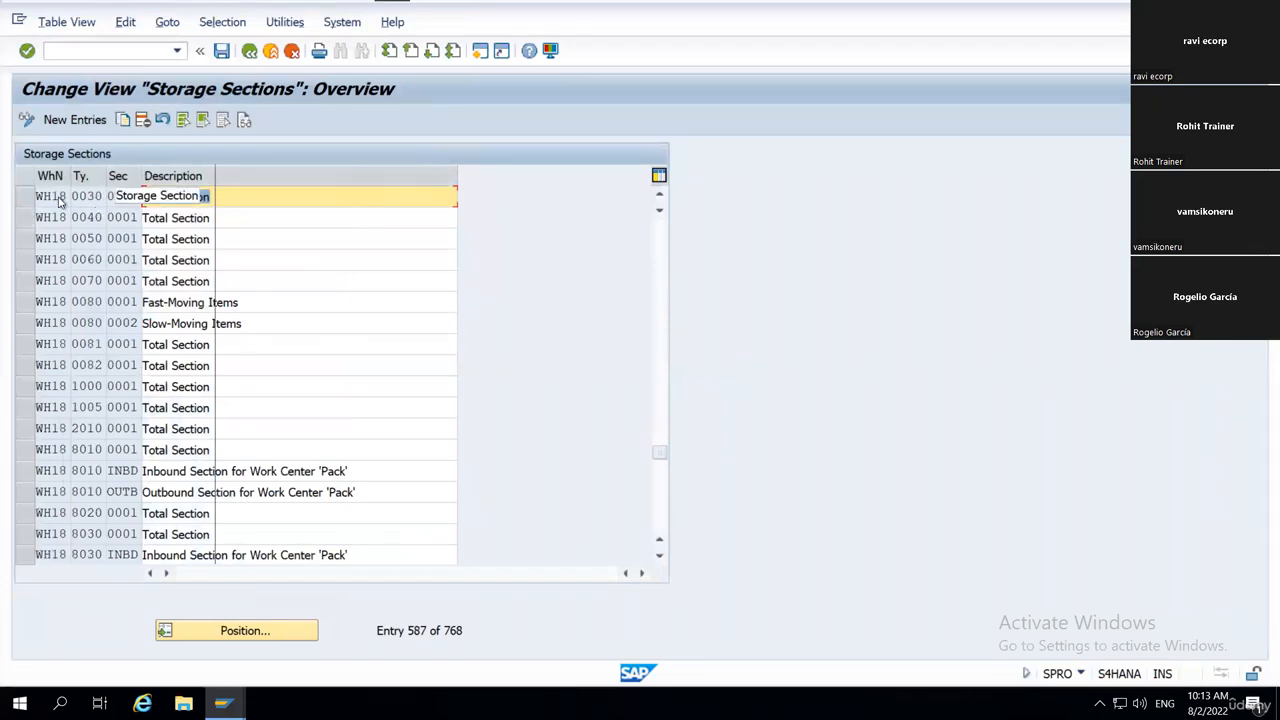
click(26, 197)
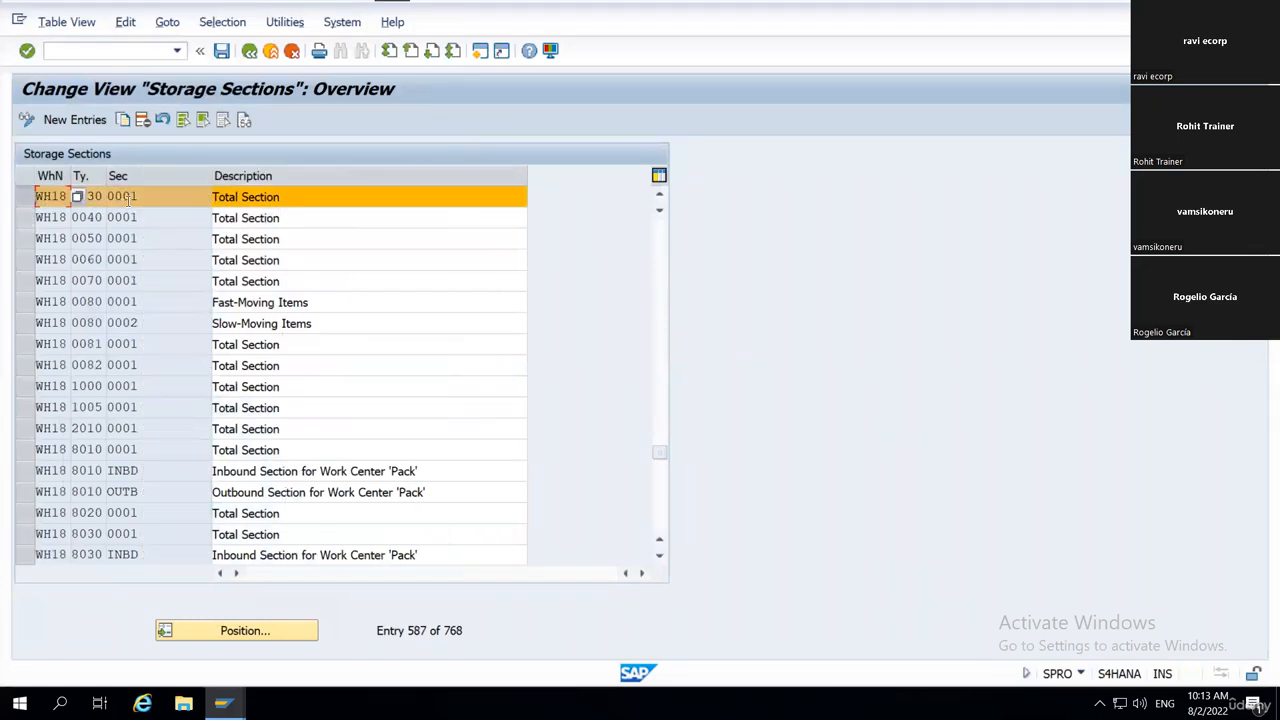
click(178, 197)
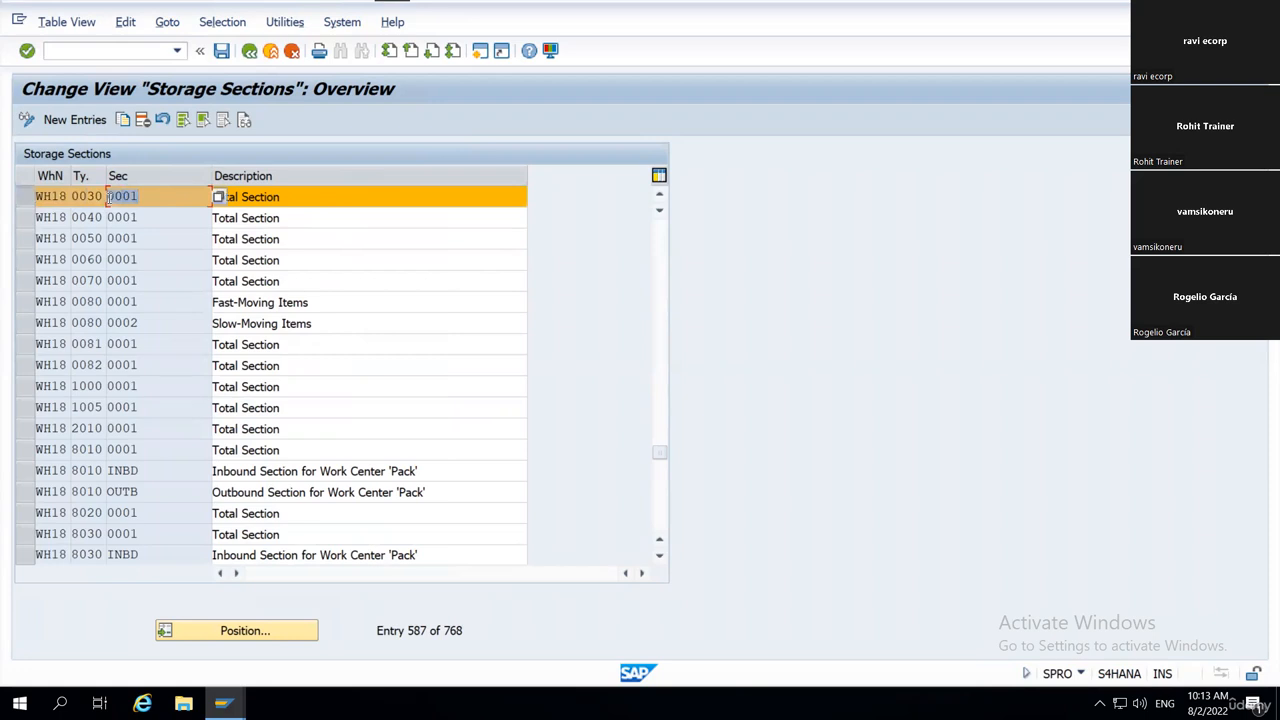
click(244, 196)
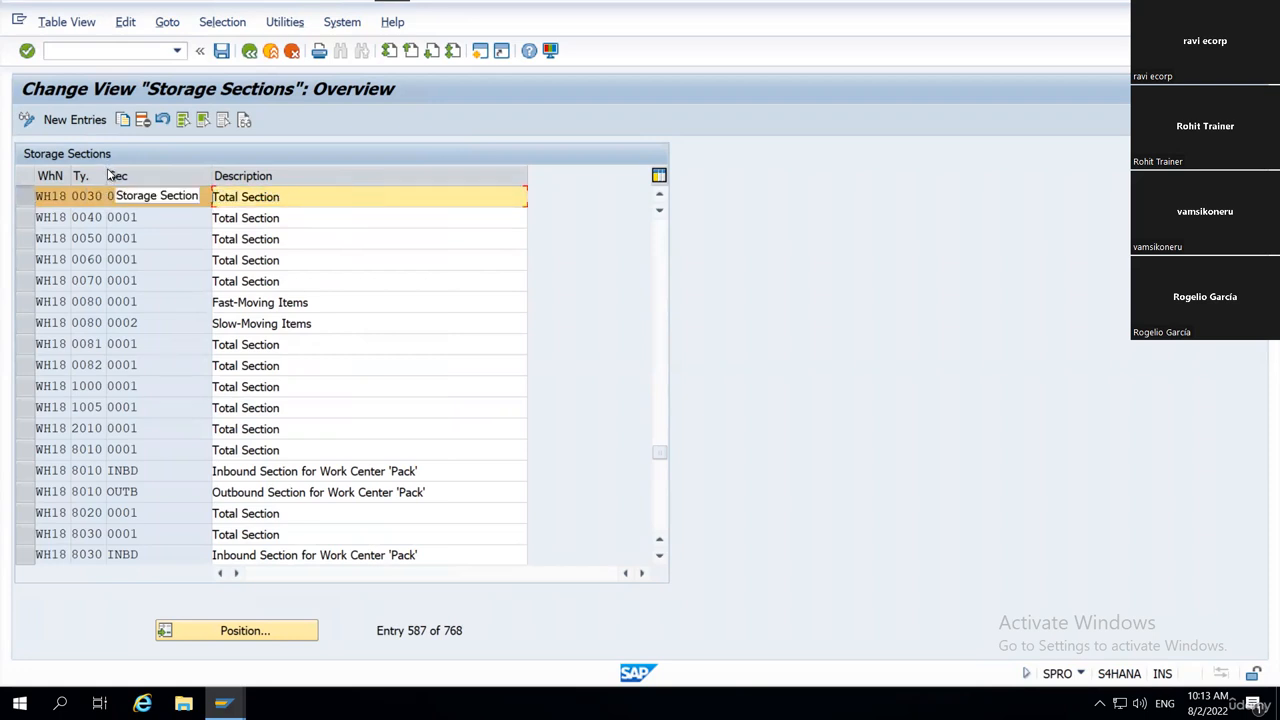
drag(106, 175, 137, 175)
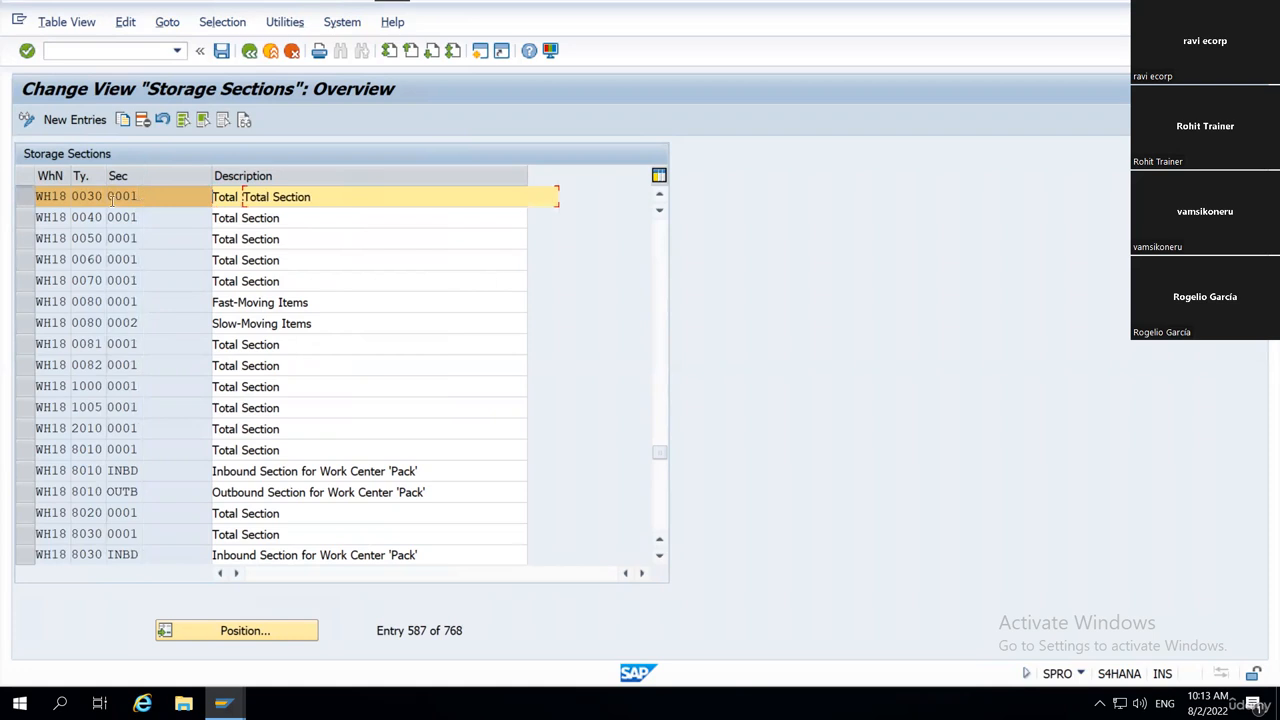
click(70, 197)
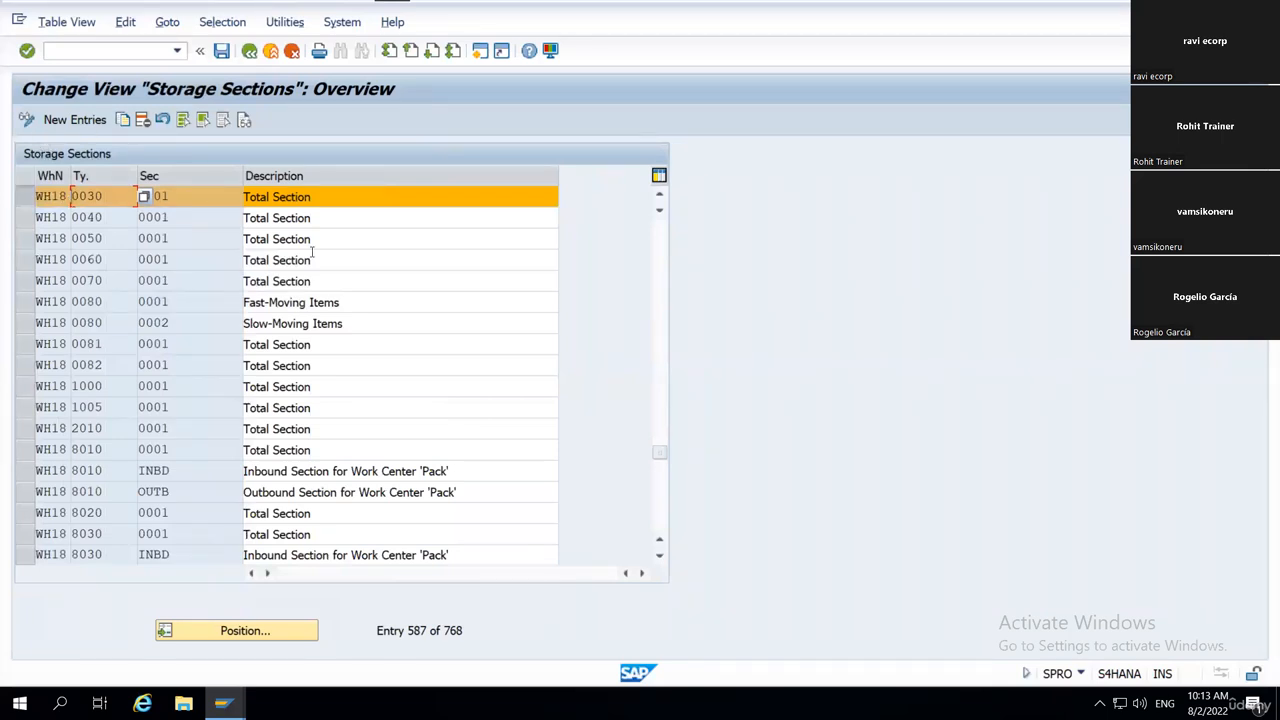
drag(110, 197, 67, 189)
click(88, 200)
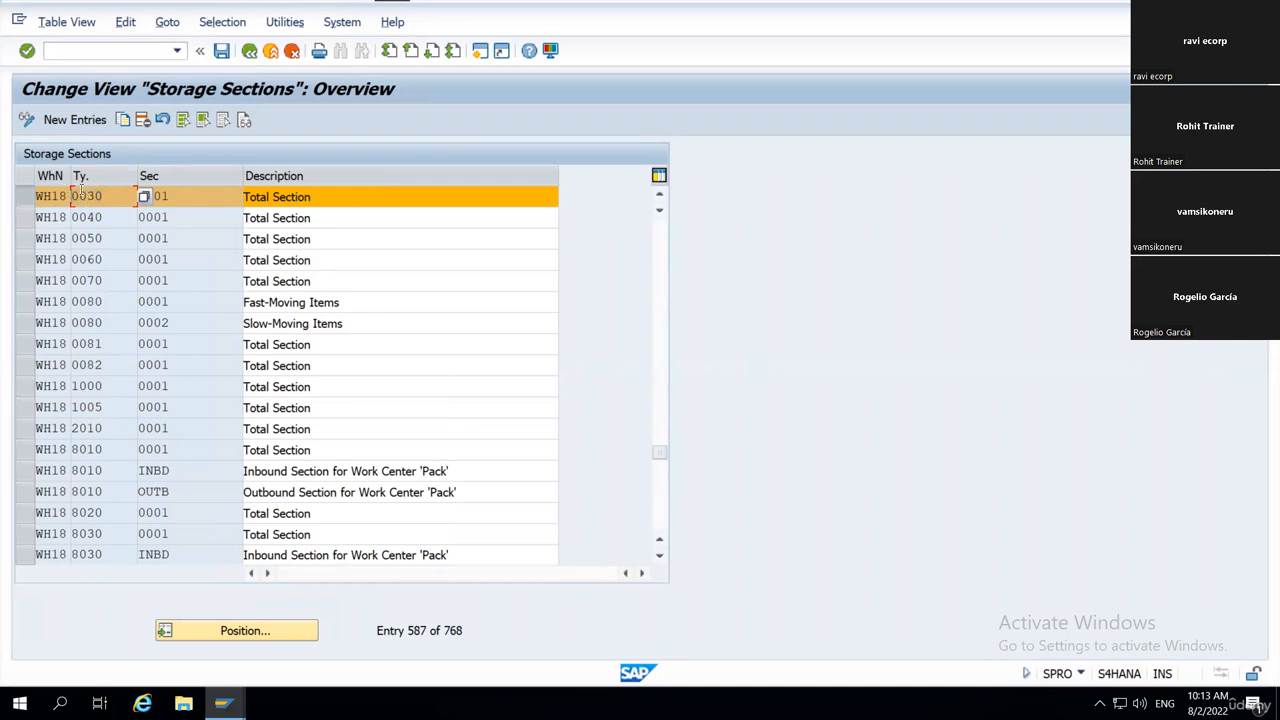
click(250, 52)
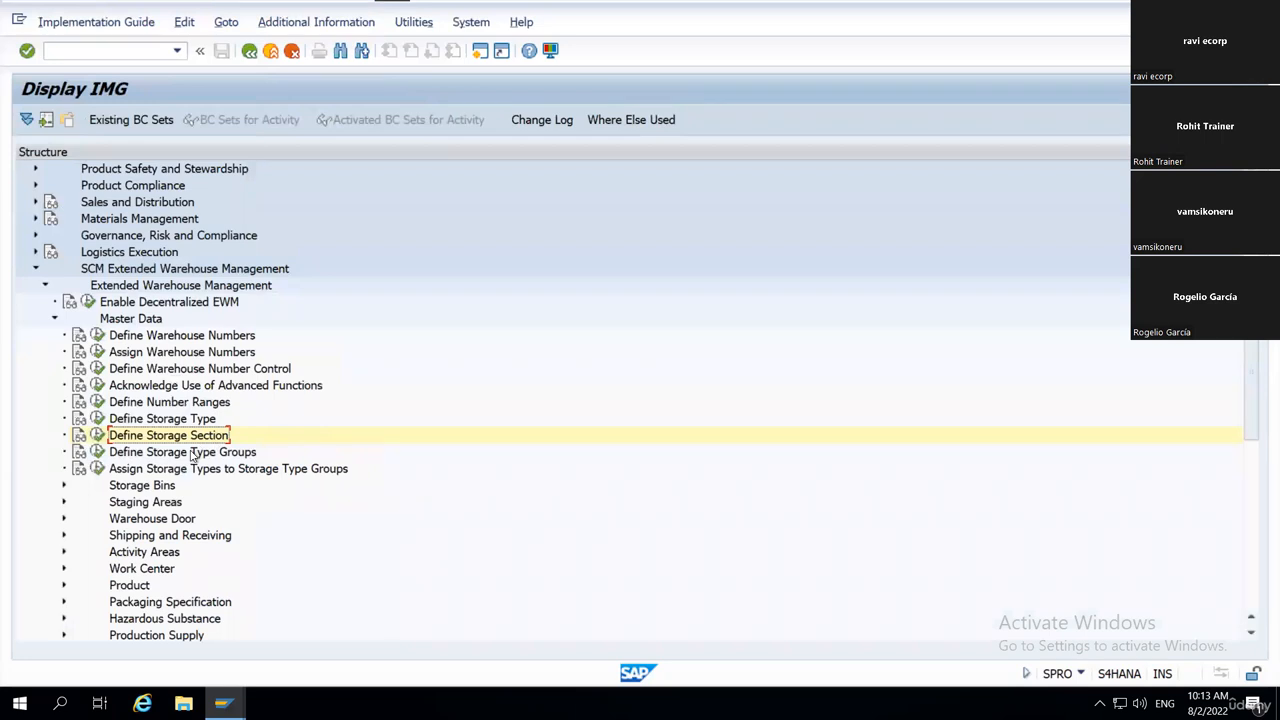
Run Define Storage Type Groups, widen the STG column, point out group SFIF of warehouse 0001, and return to the implementation guide.
click(140, 452)
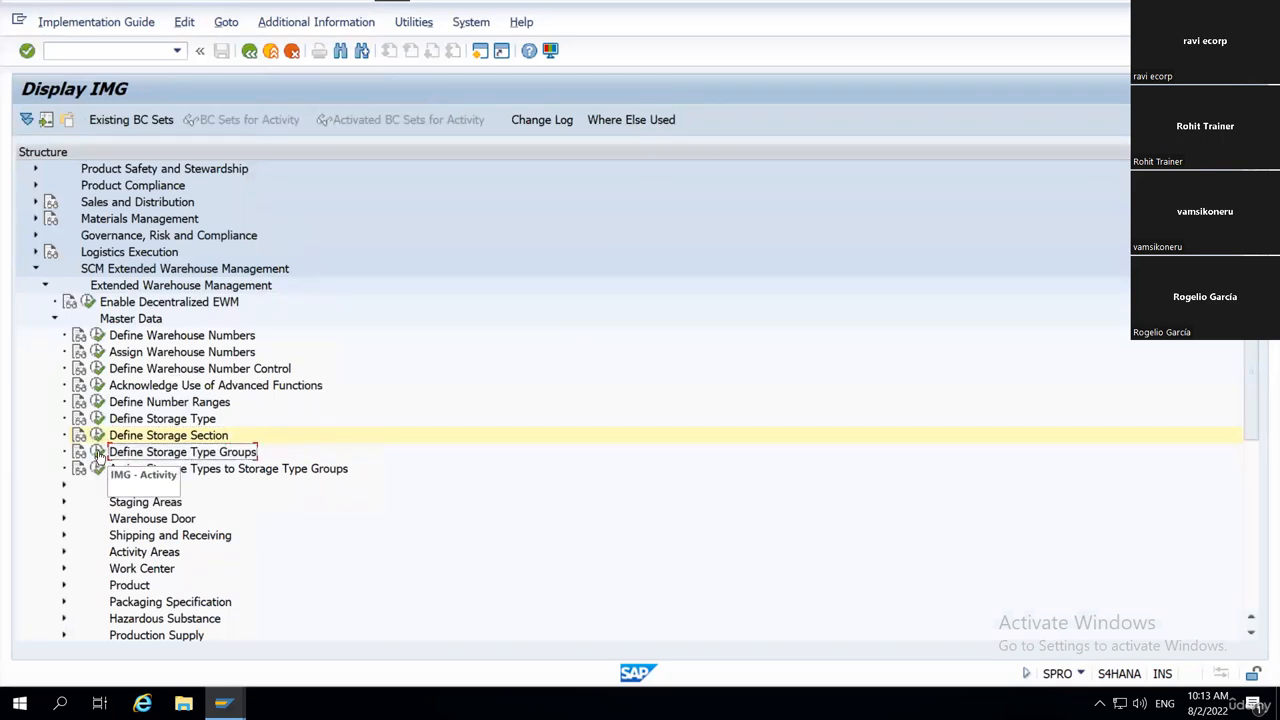
click(98, 452)
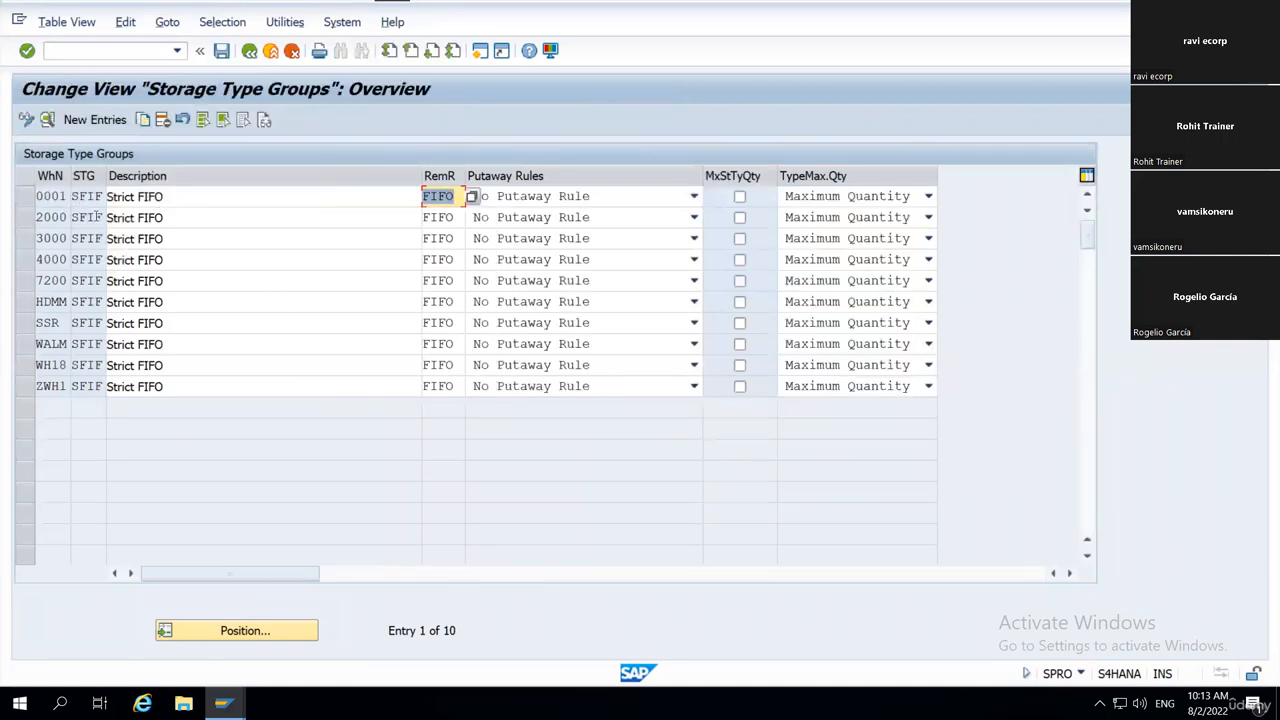
drag(104, 175, 178, 184)
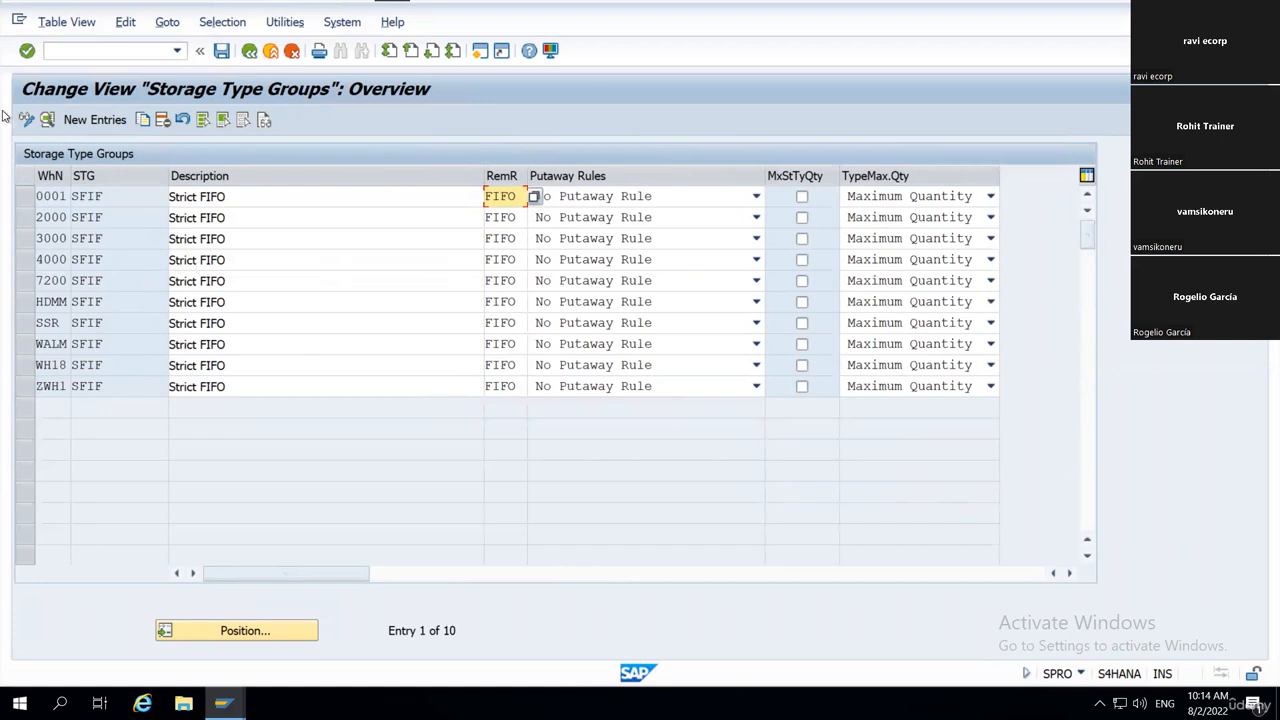
click(127, 197)
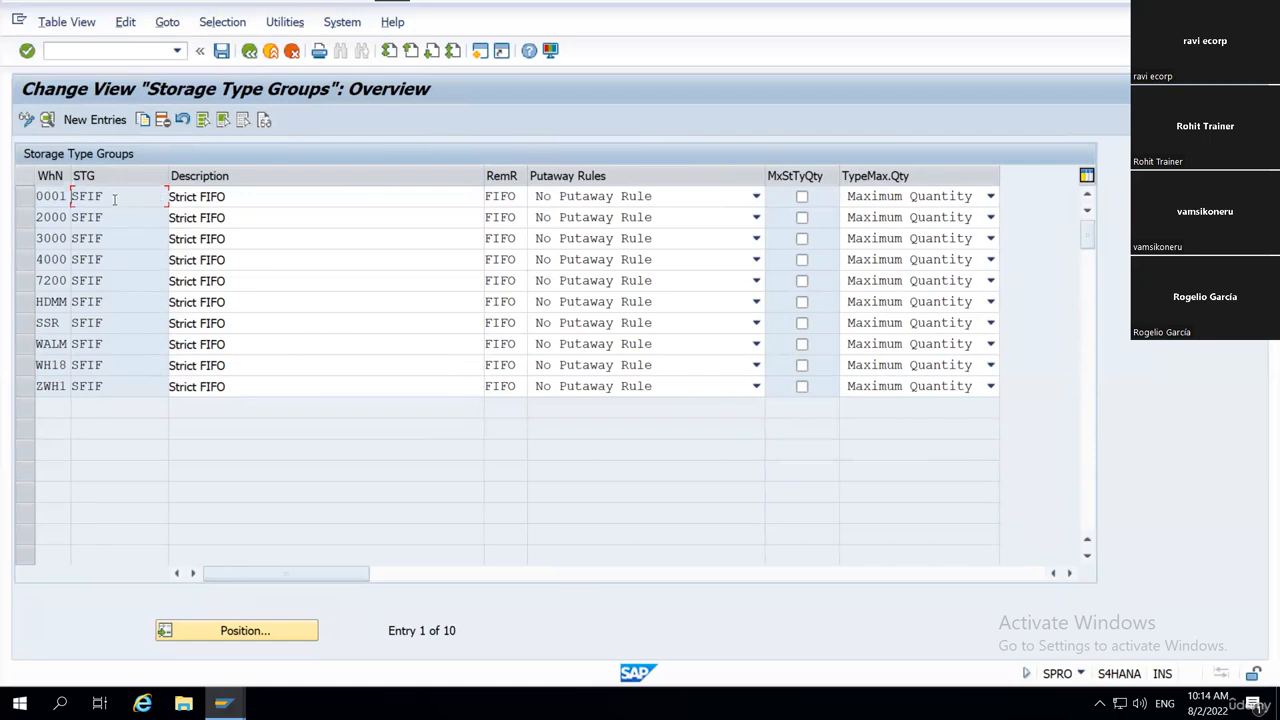
drag(115, 199, 70, 197)
click(68, 196)
drag(113, 194, 66, 204)
click(249, 51)
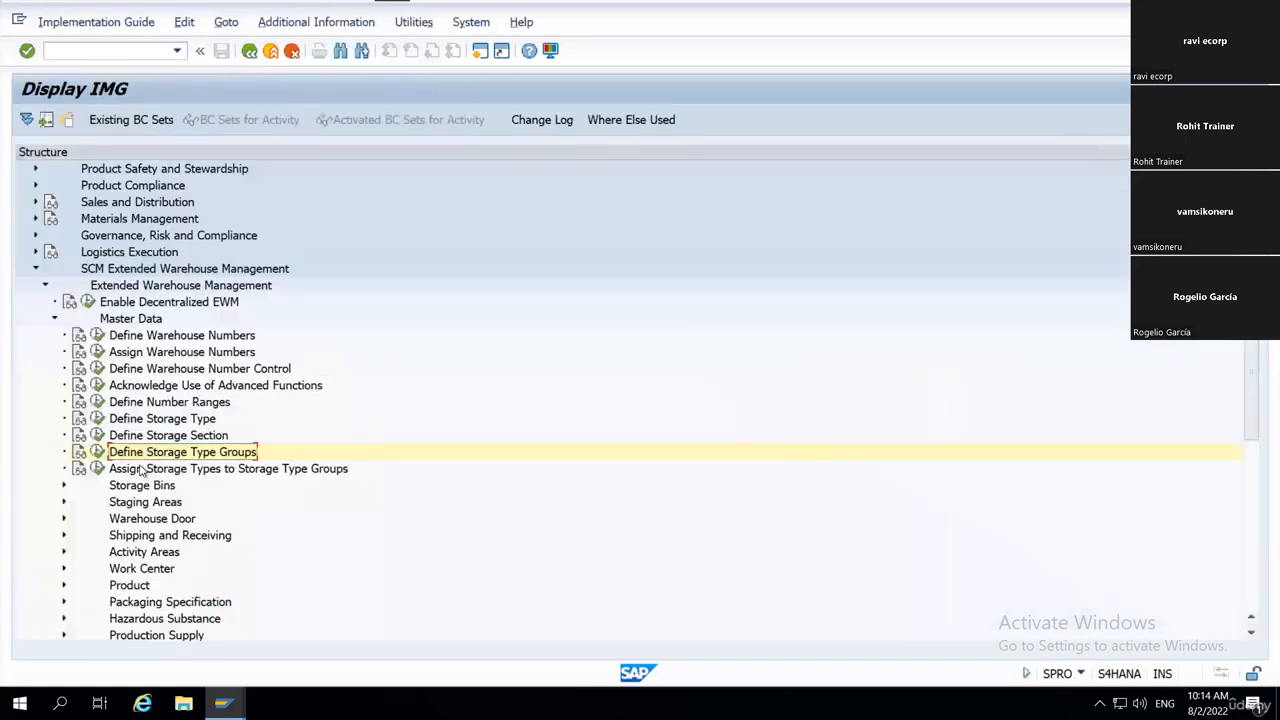
Reopen Define Storage Type Groups, highlight the first row's SFIF group once more, and leave the overview.
click(97, 451)
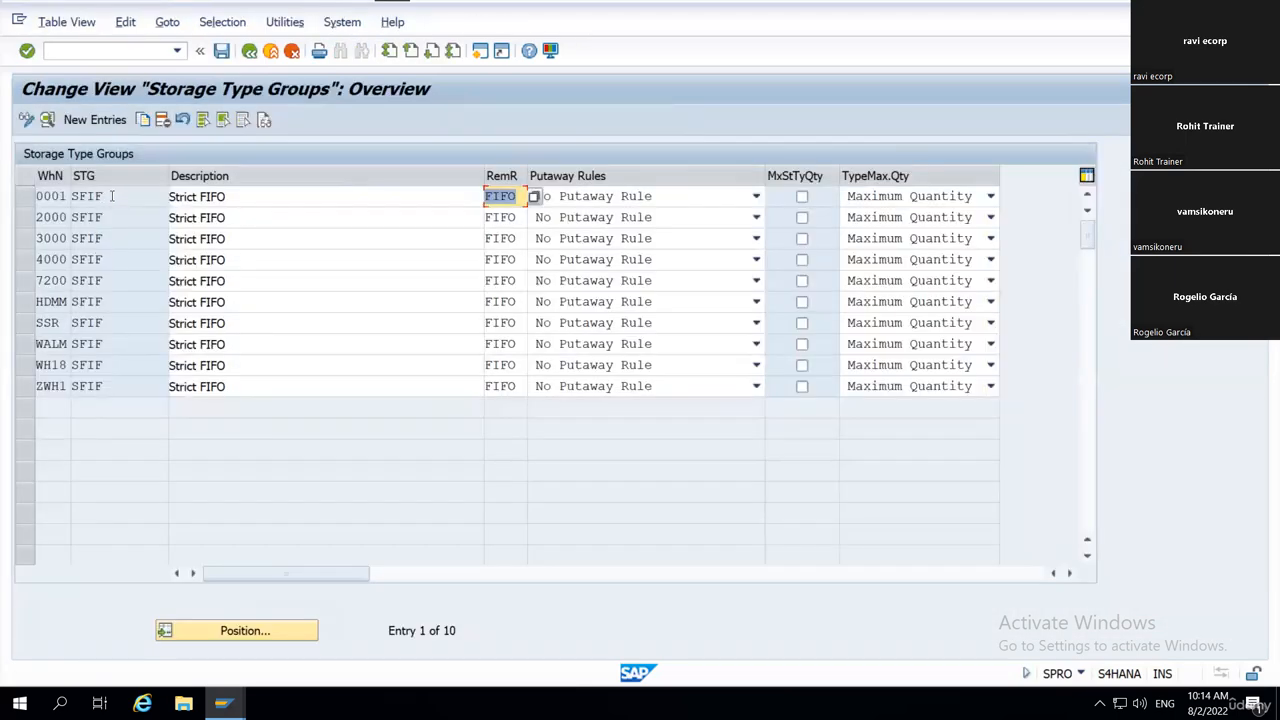
drag(112, 197, 57, 206)
click(71, 205)
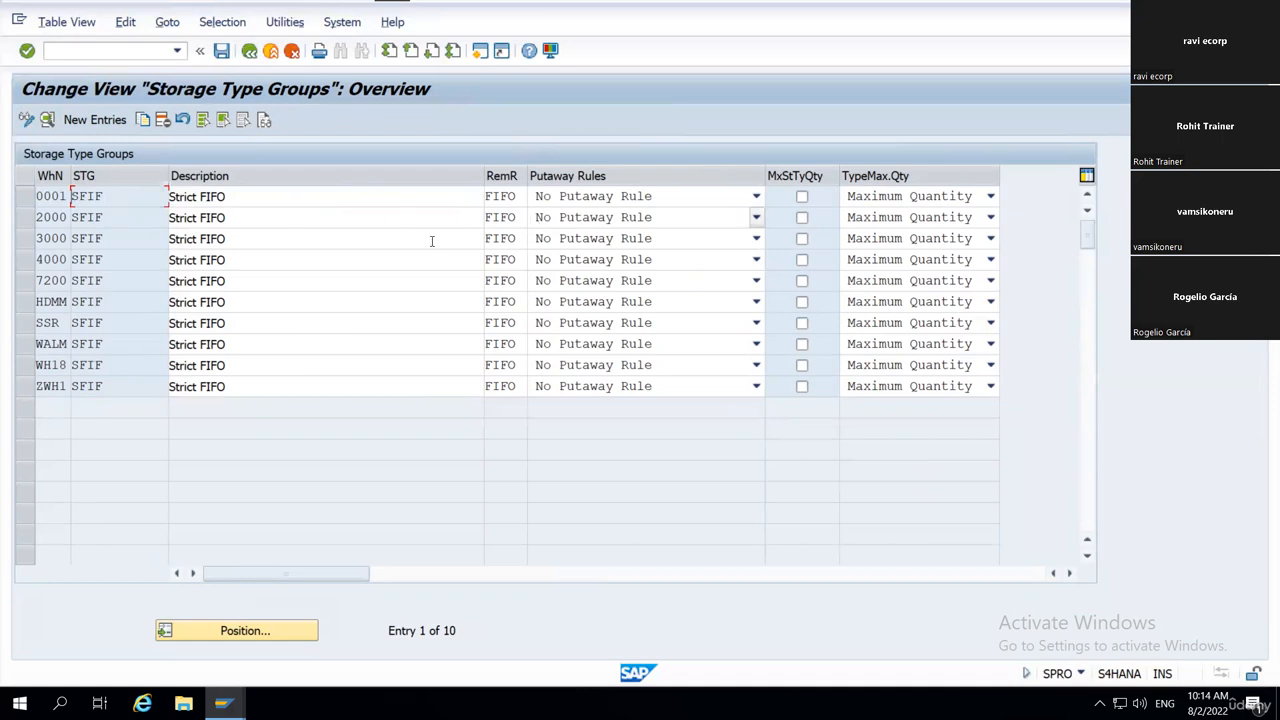
drag(104, 200, 82, 204)
click(72, 201)
click(249, 50)
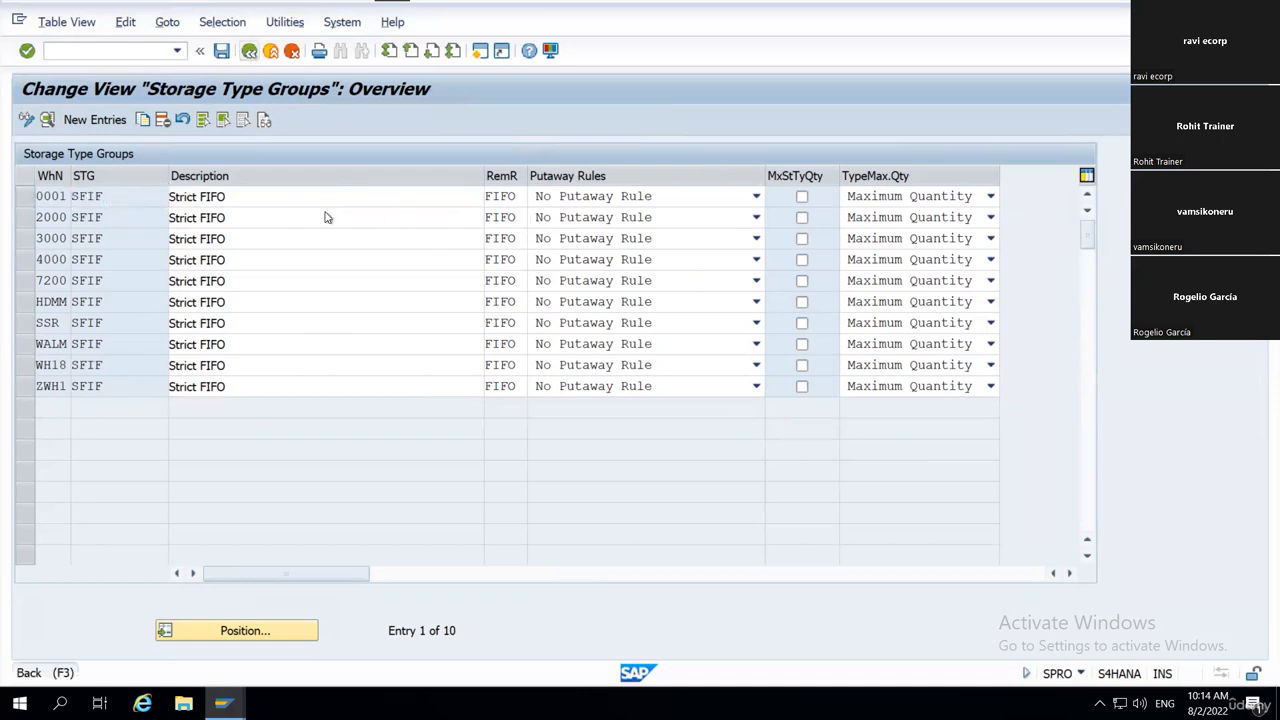
Run Assign Storage Types to Storage Type Groups, widen its columns, point out storage types 0010 and 0030 under SFIF, and go back.
double_click(112, 470)
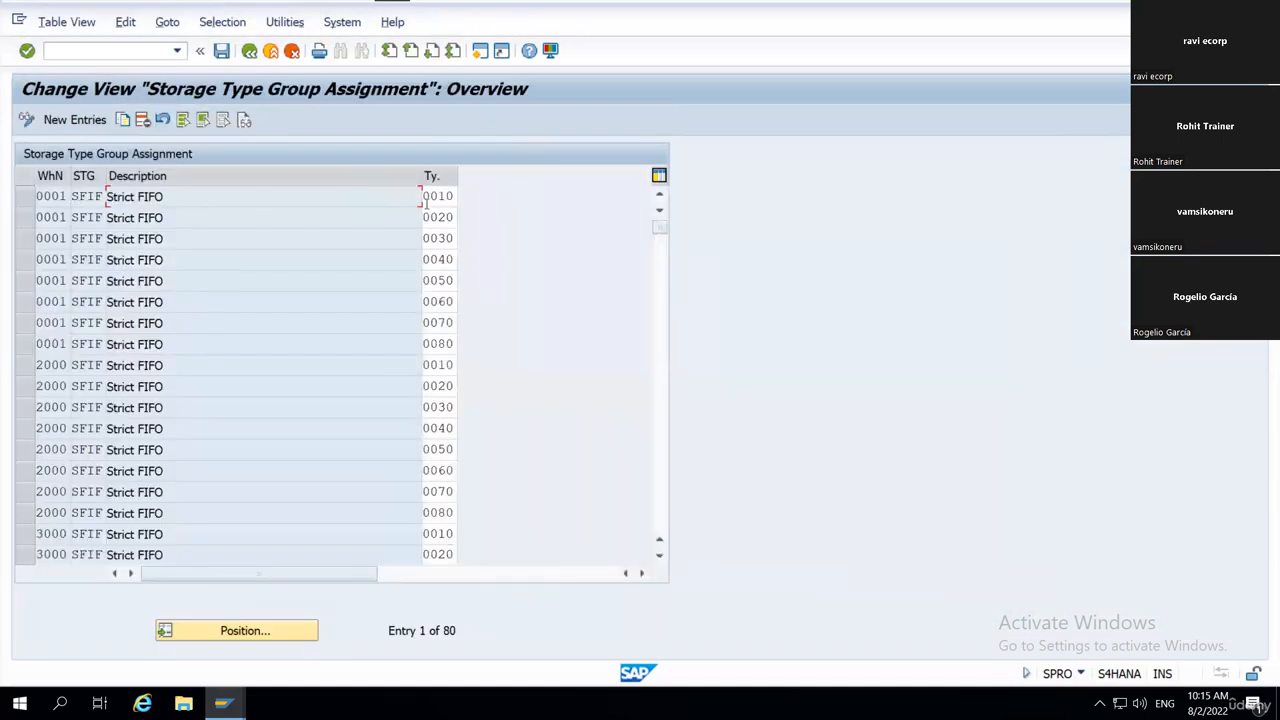
drag(499, 180, 519, 180)
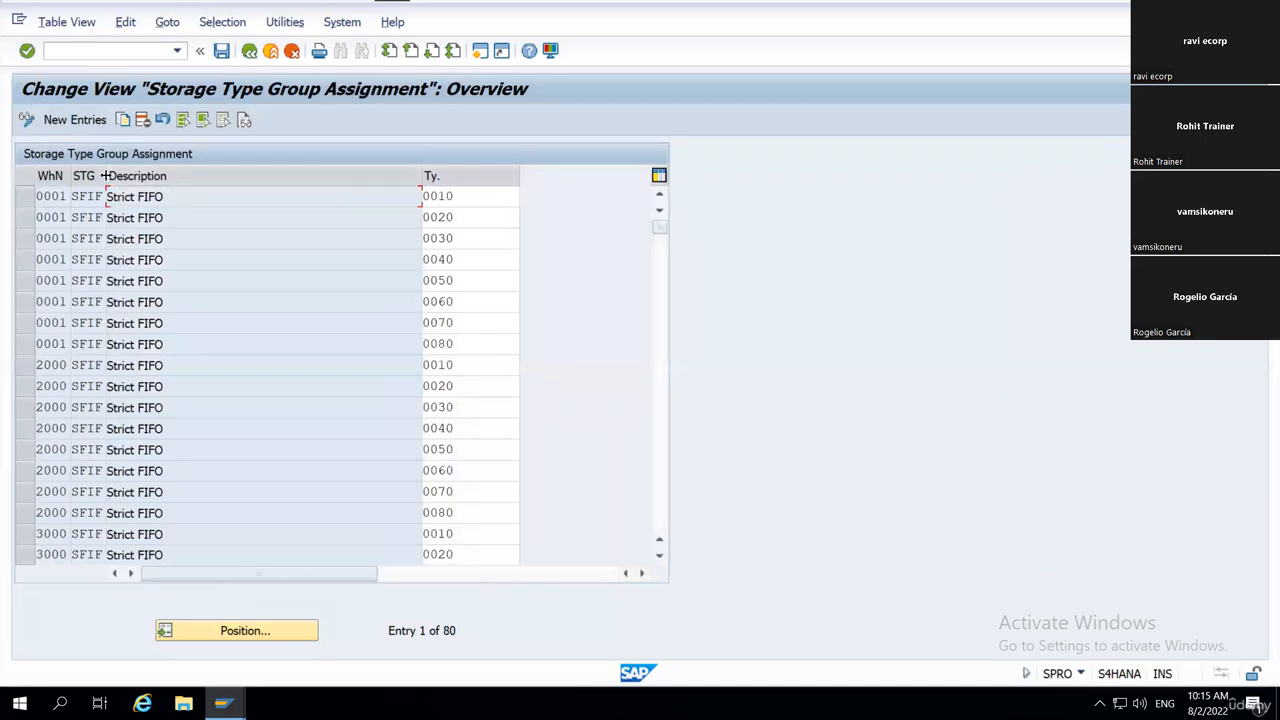
drag(106, 175, 214, 175)
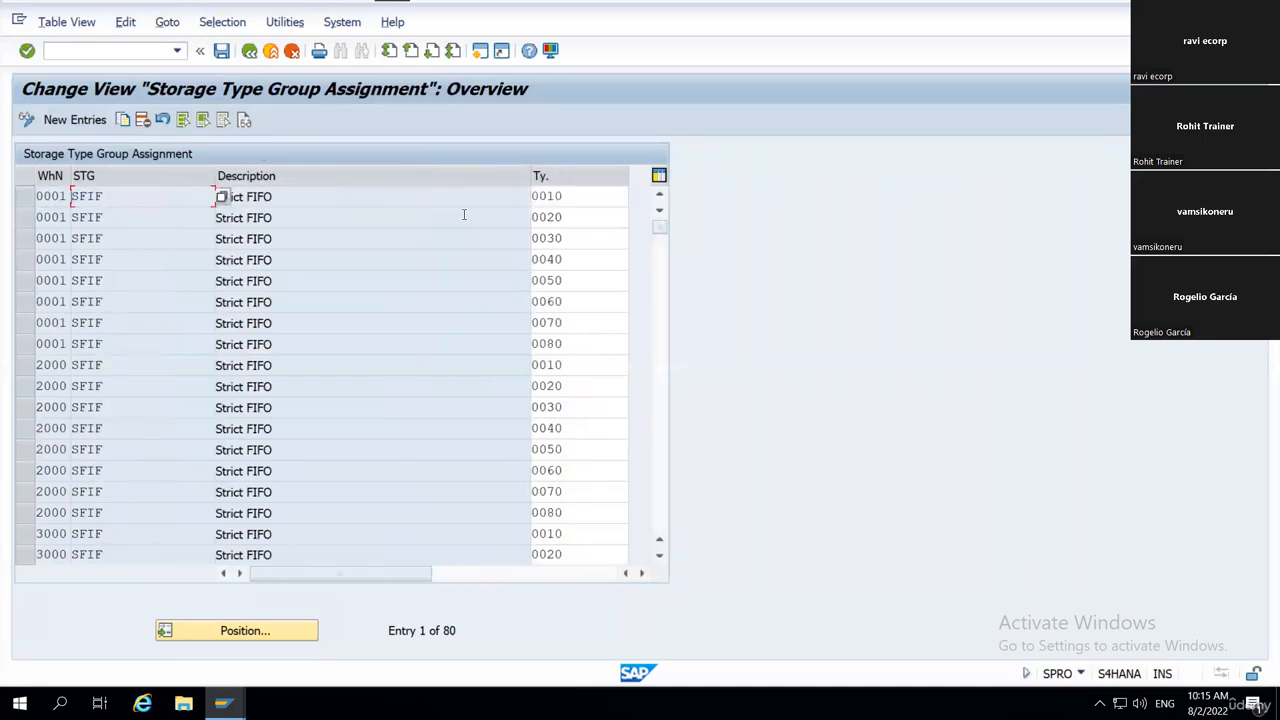
click(568, 196)
click(570, 238)
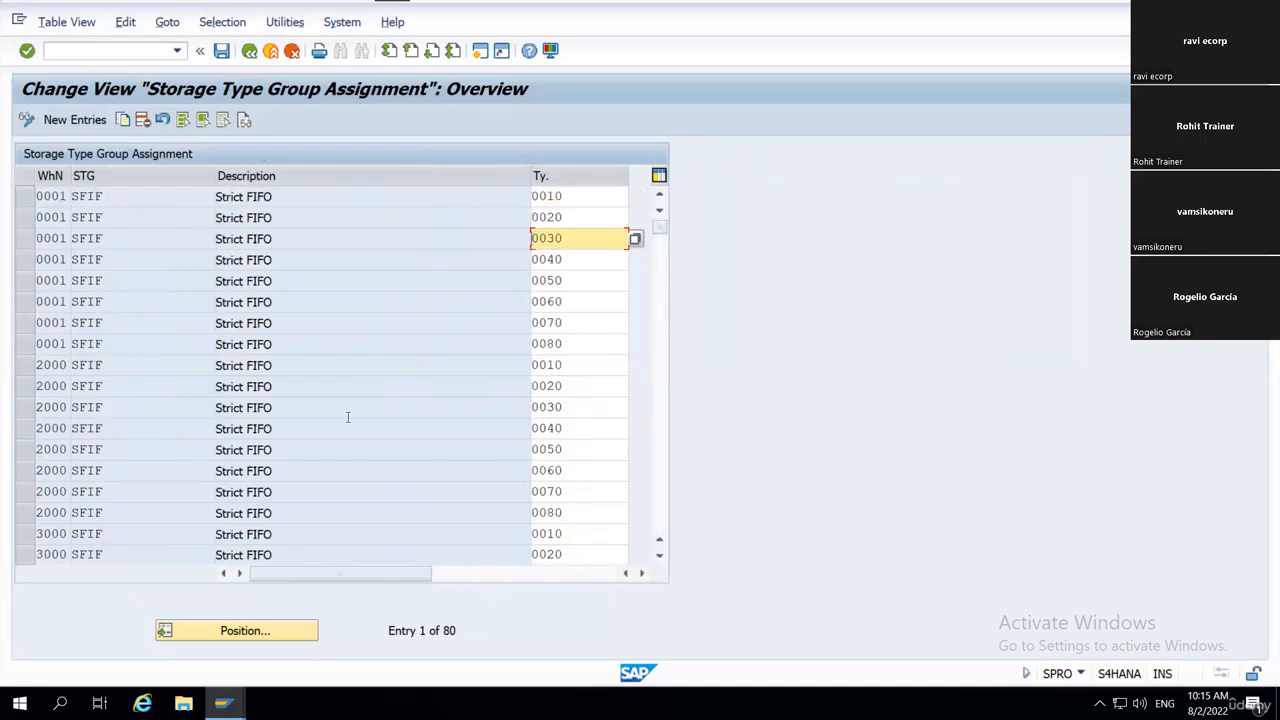
click(249, 51)
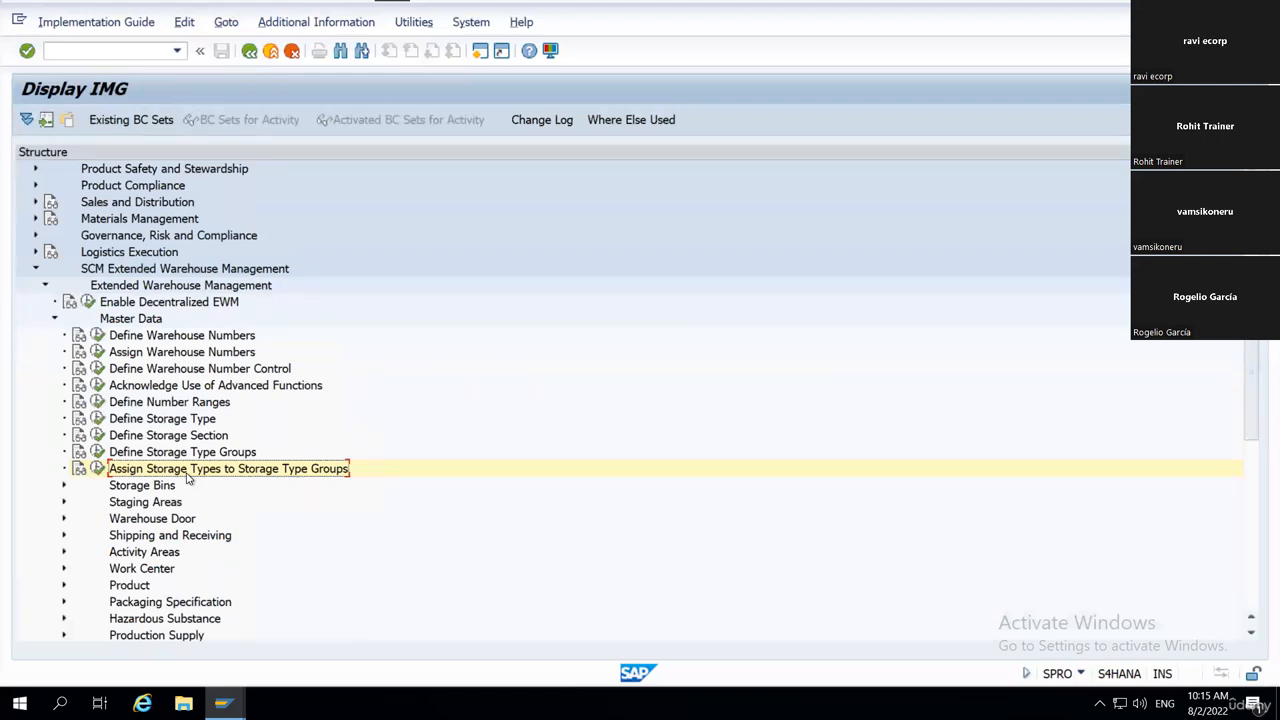
Expand the Storage Bins node under Master Data and run Define Storage Bin Types.
click(140, 487)
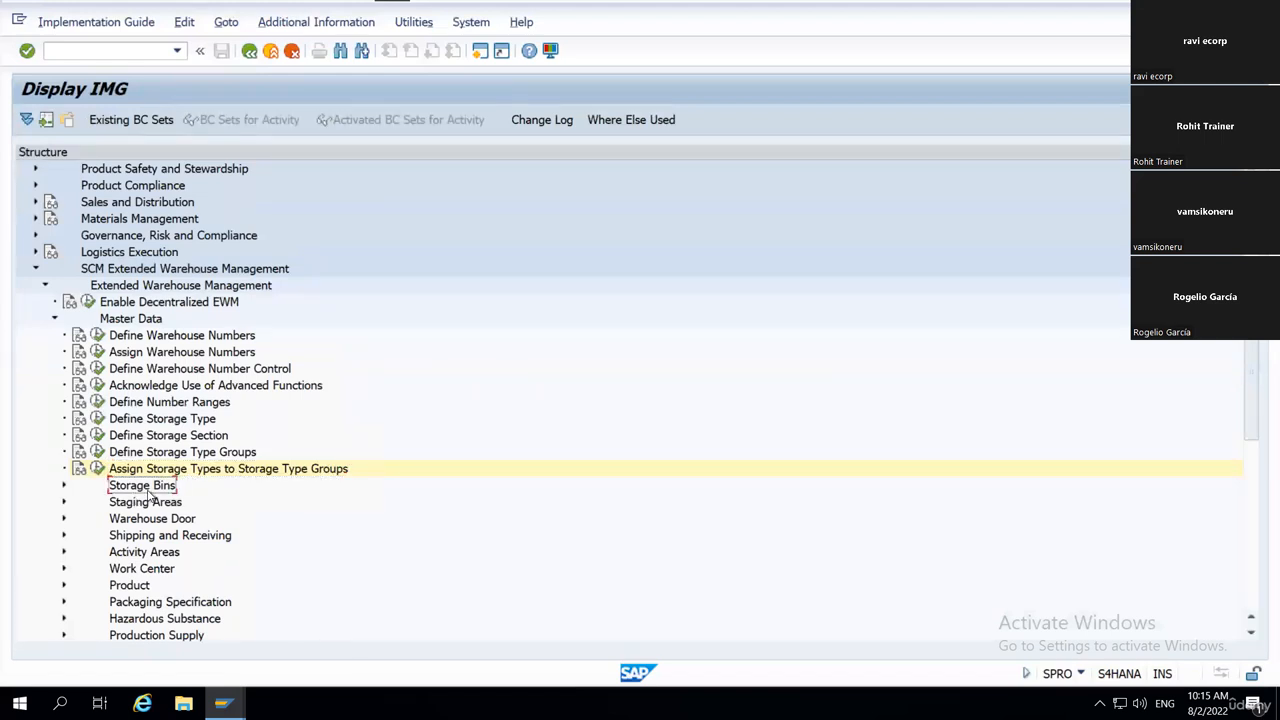
double_click(148, 490)
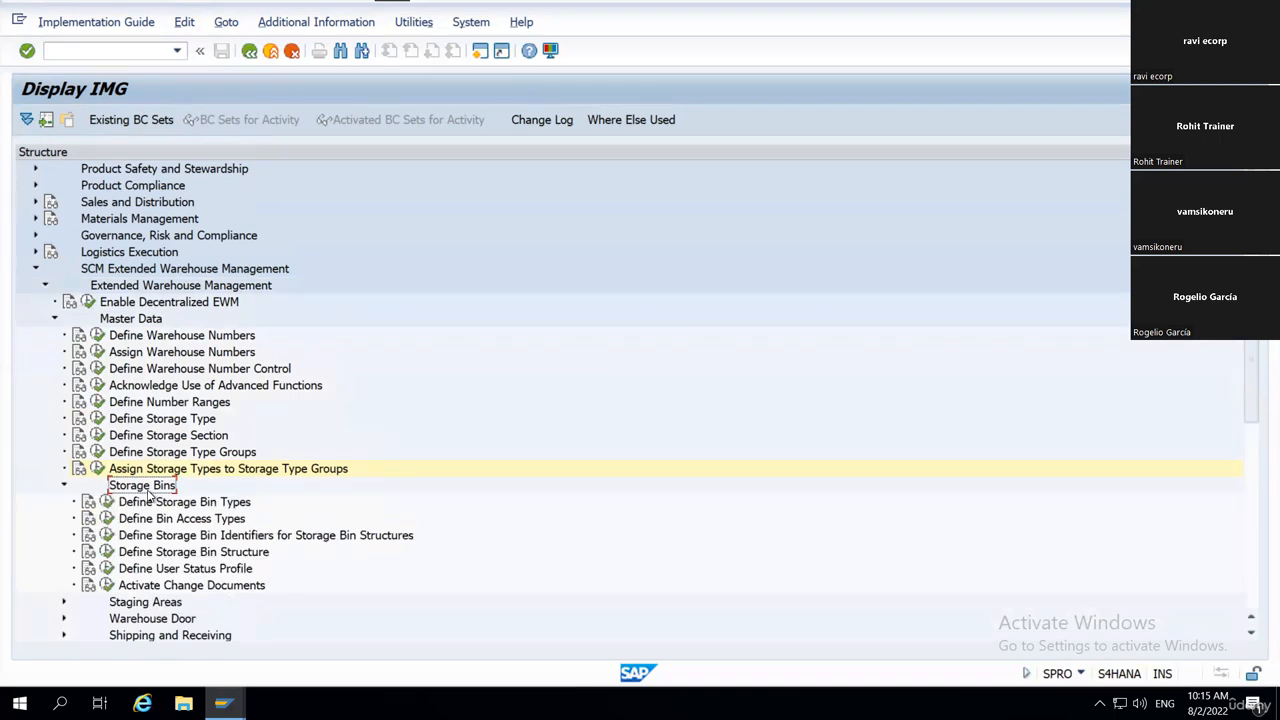
key(Down)
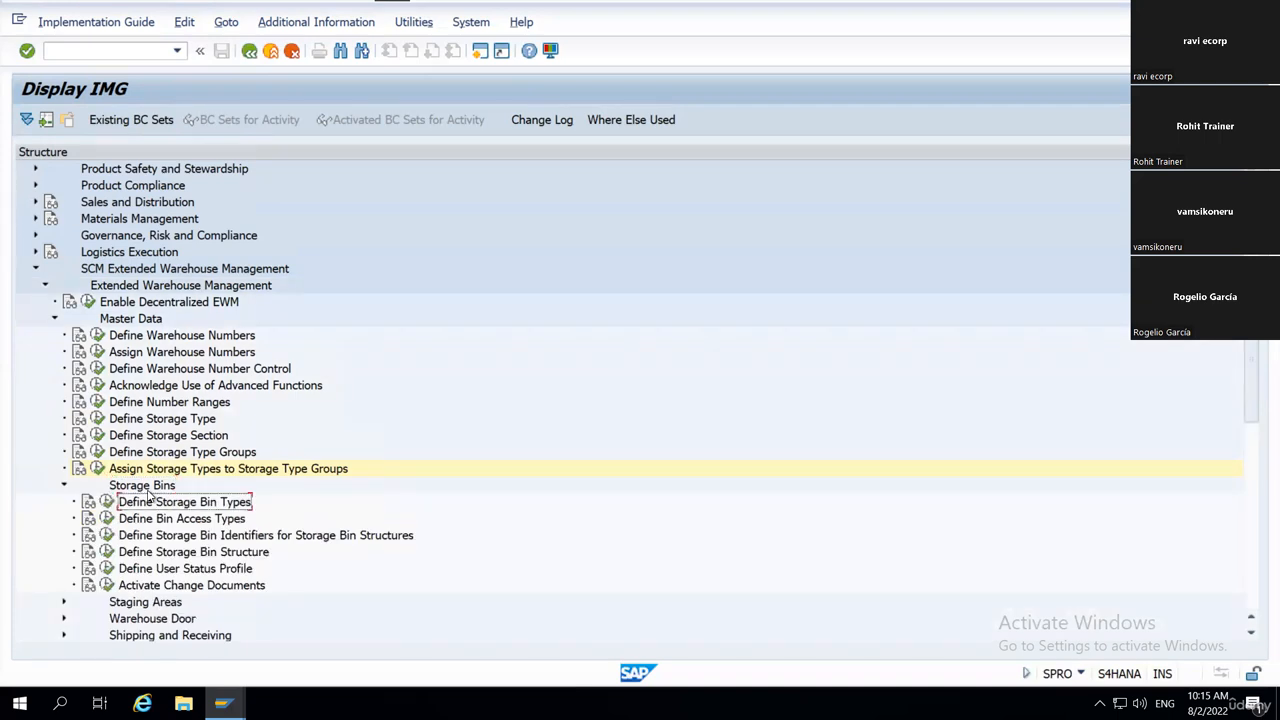
key(Left)
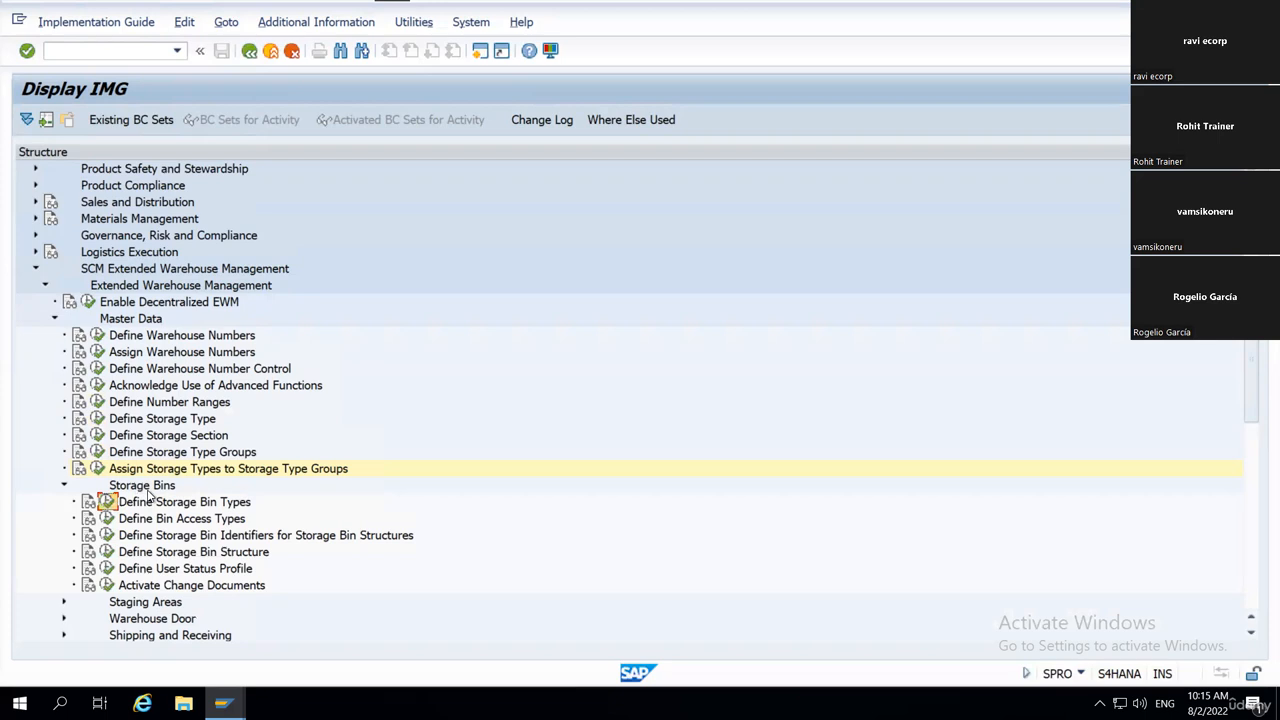
key(Return)
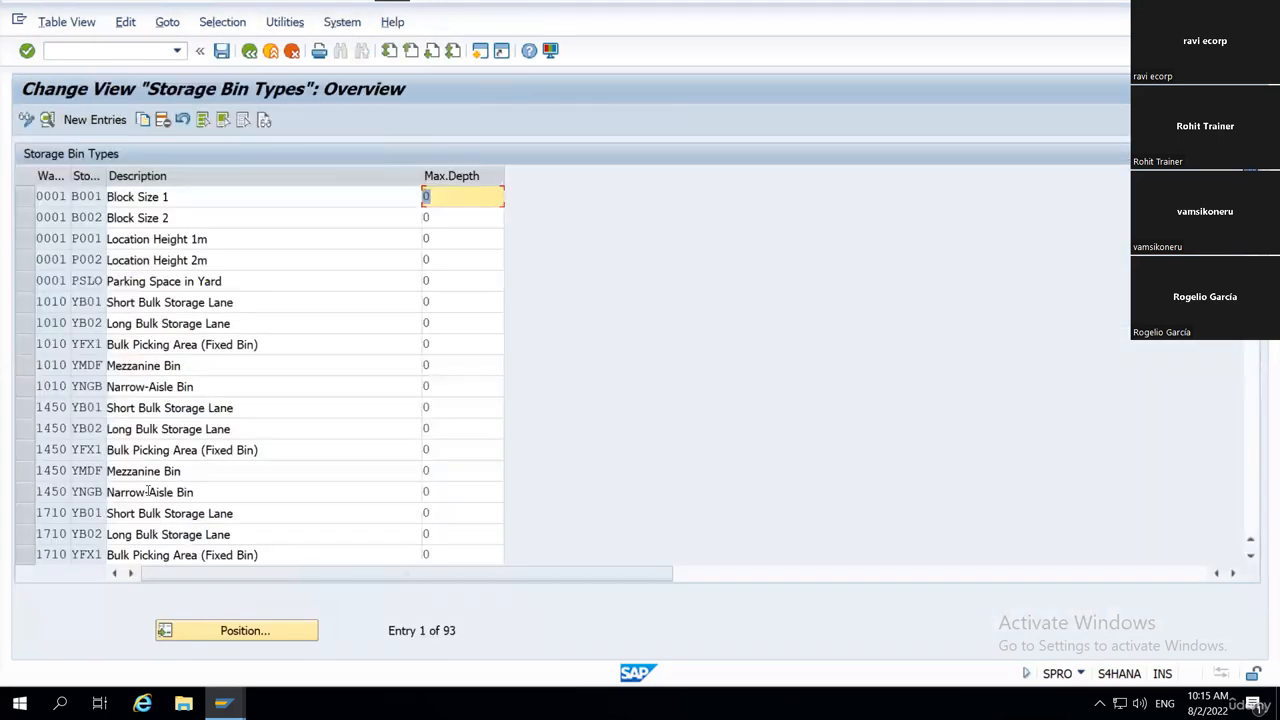
Show the details of warehouse 0001's bin type B001 and point out the Maximum Weight, Max. Volume, Length, Width and Height fields.
click(28, 196)
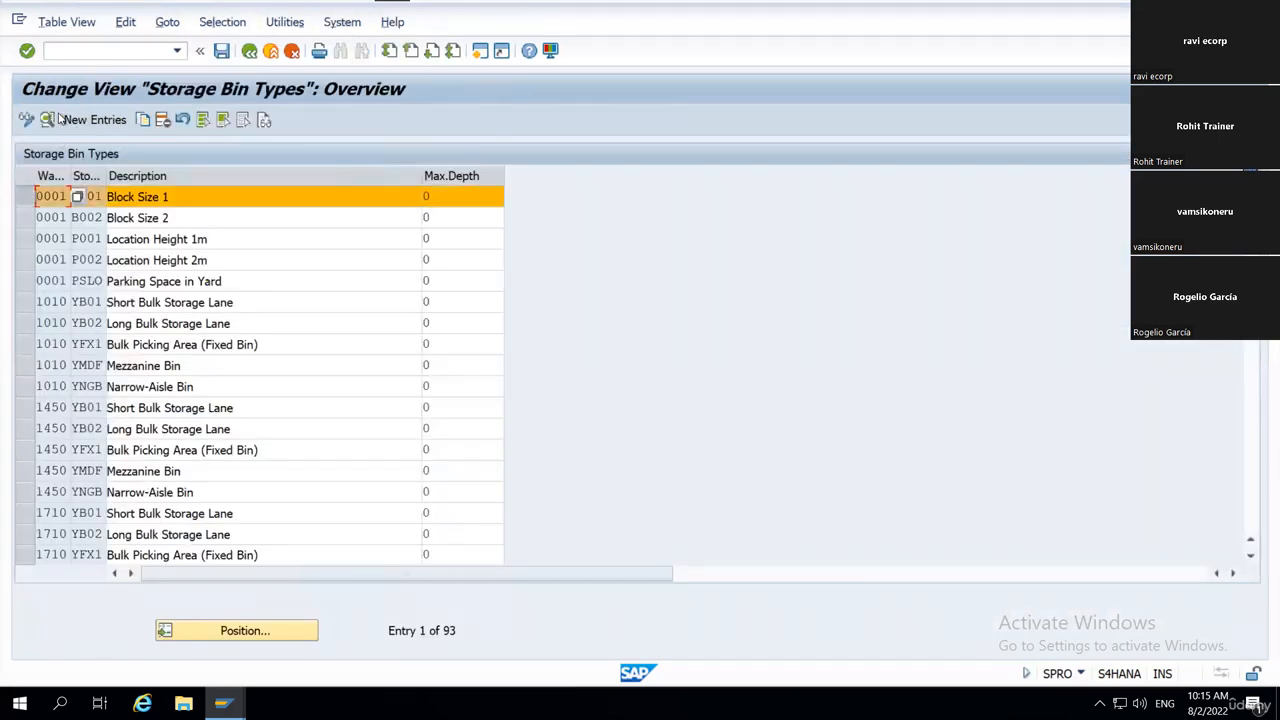
click(47, 119)
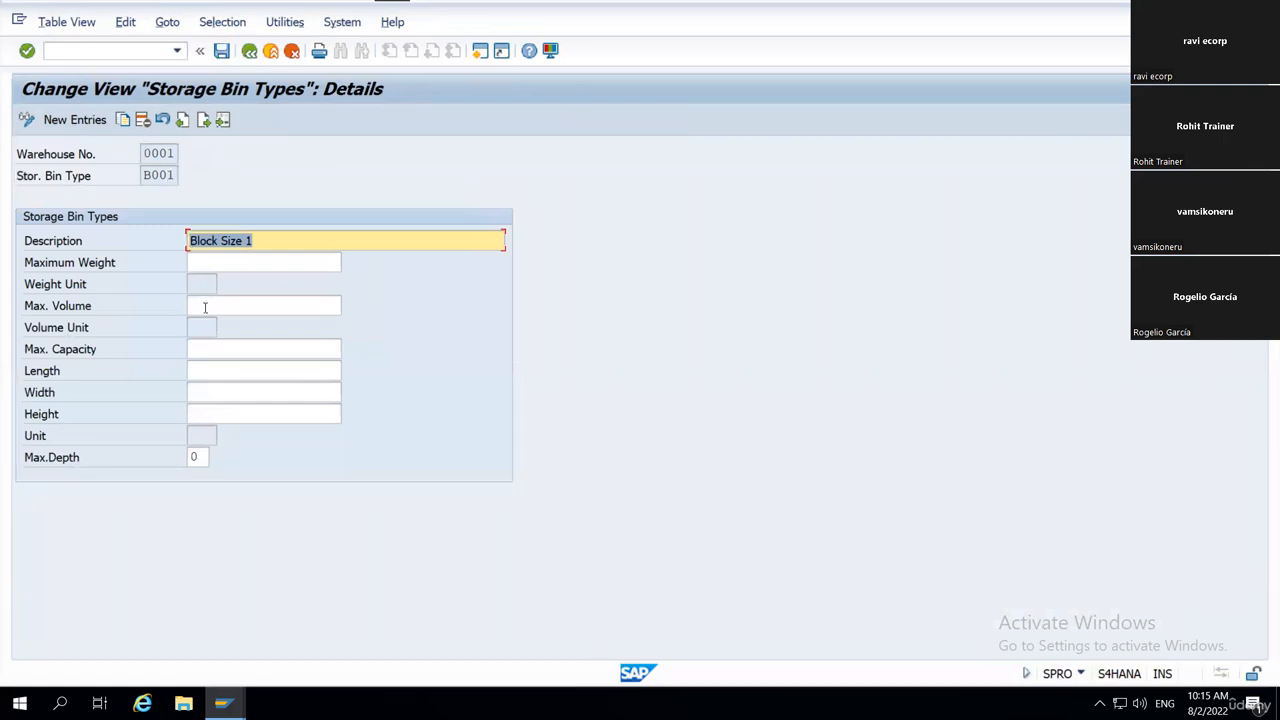
click(249, 262)
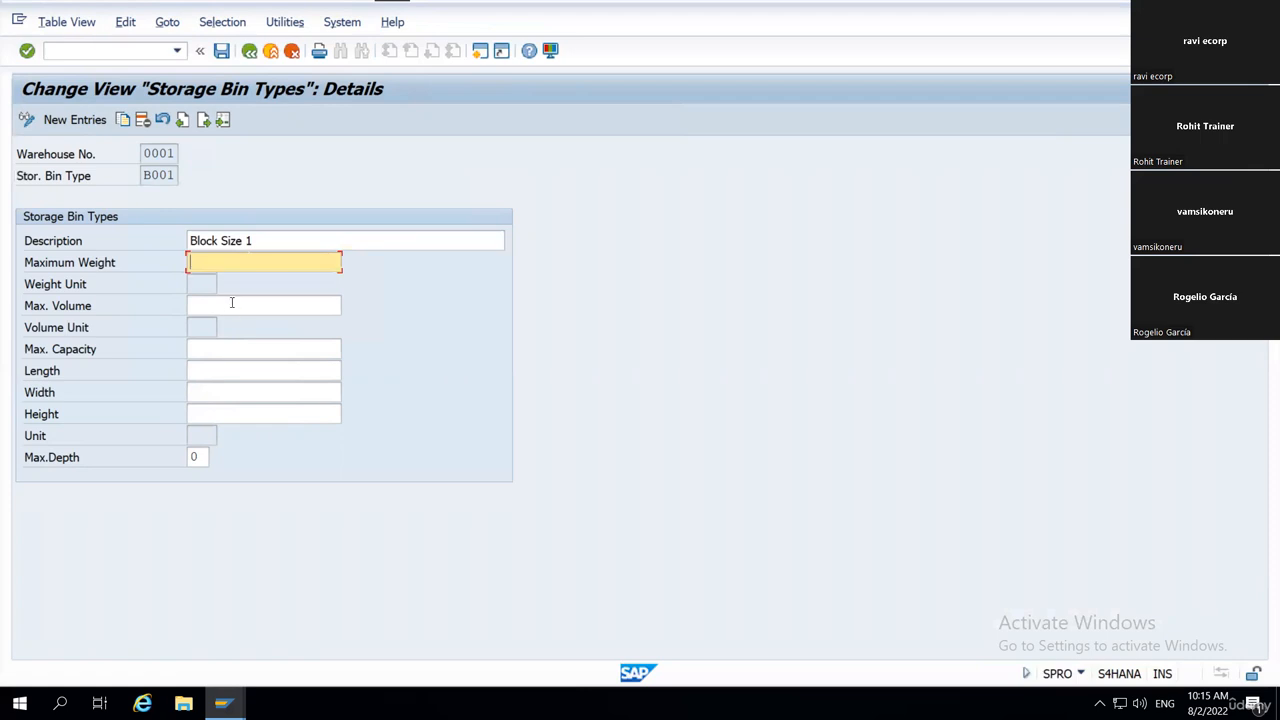
click(232, 304)
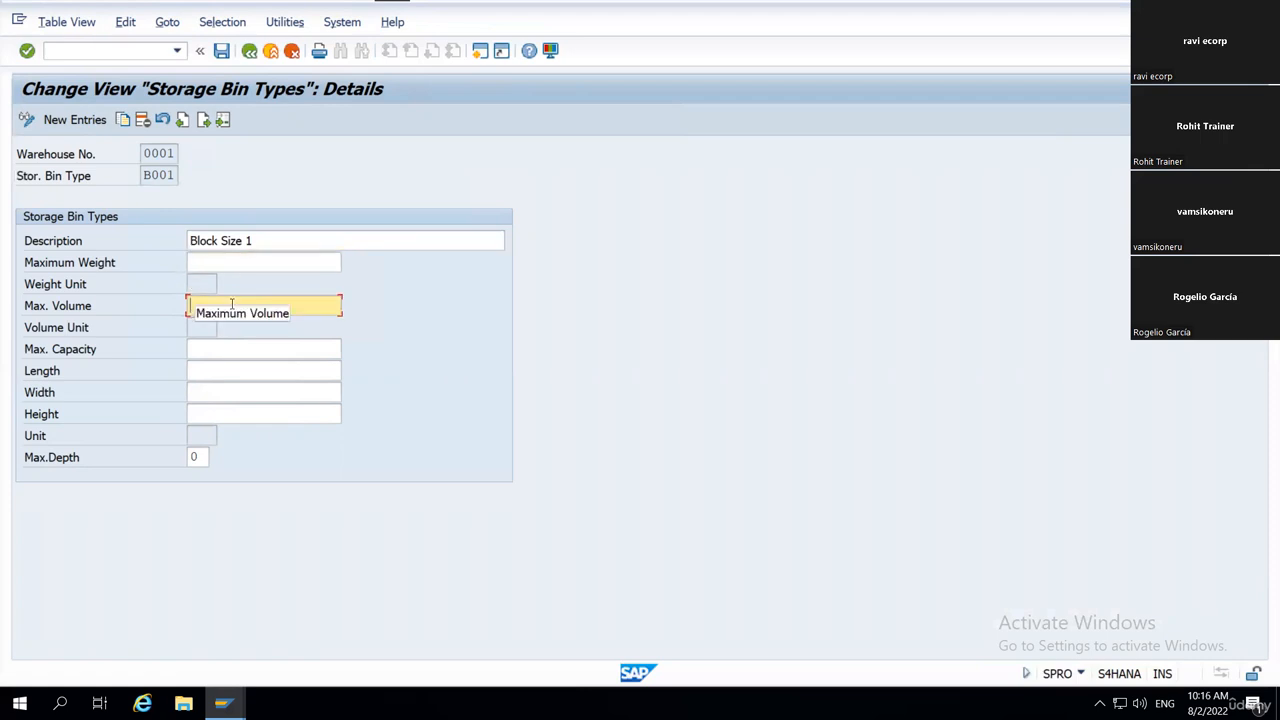
click(245, 368)
click(232, 392)
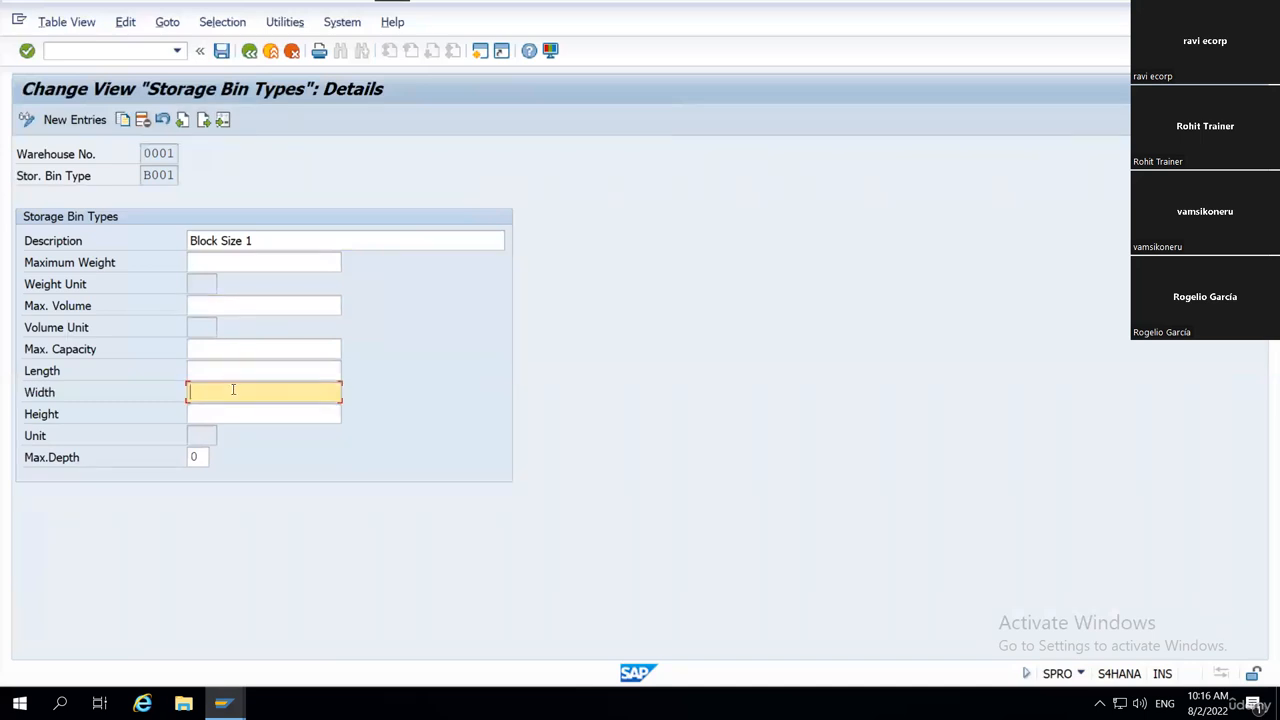
click(229, 413)
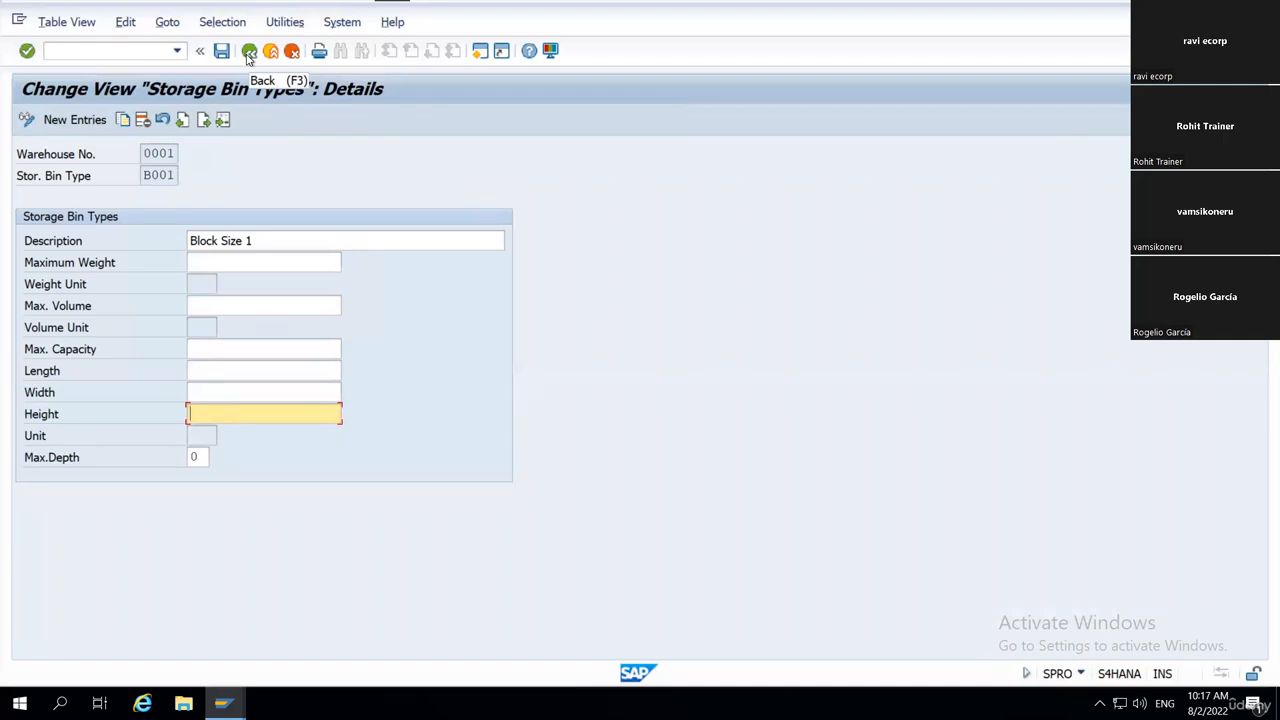
Point out the Stor. Bin Type field, leave the B001 details, and run Define Storage Bin Structure under Storage Bins.
click(146, 177)
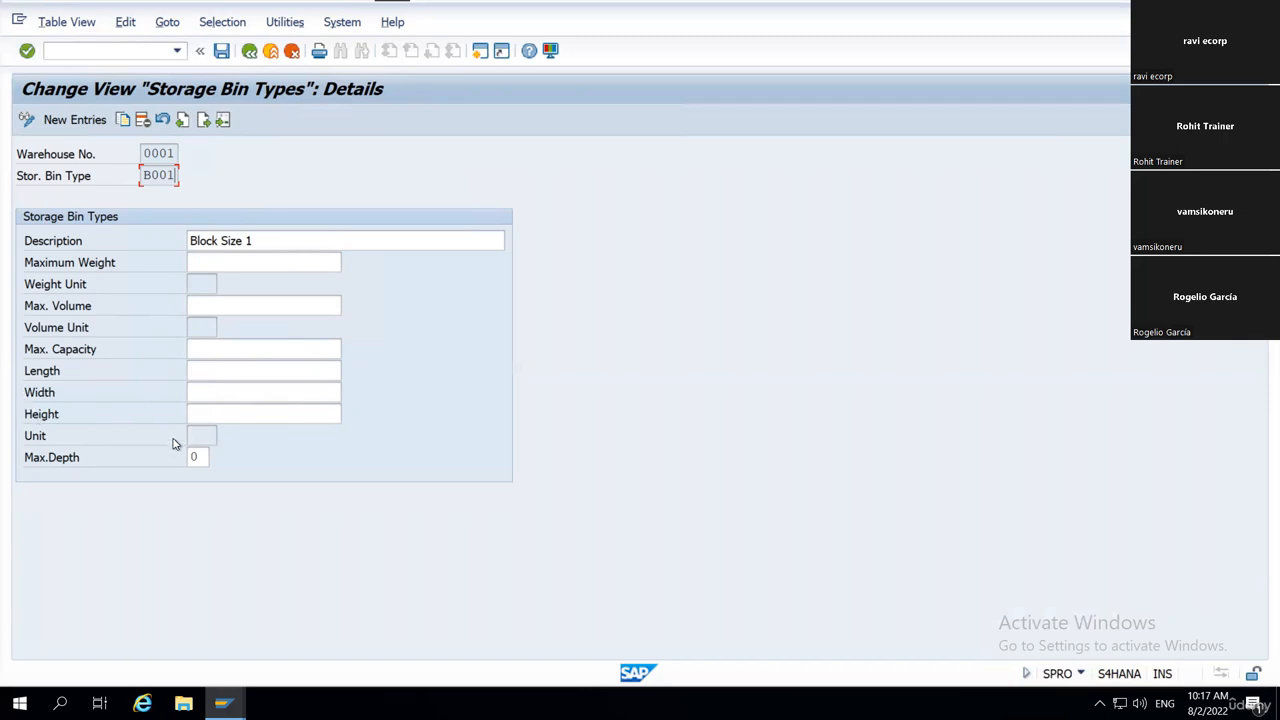
click(249, 51)
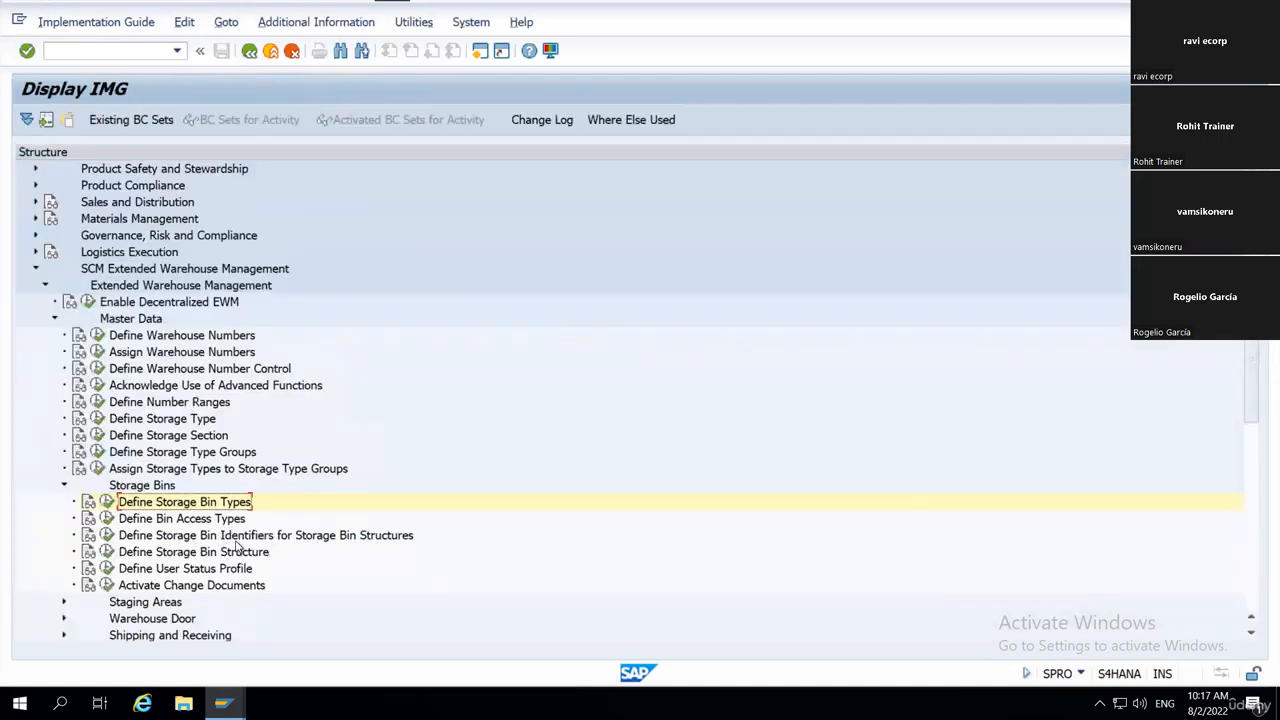
scroll(218, 538, down, 1)
scroll(163, 538, down, 1)
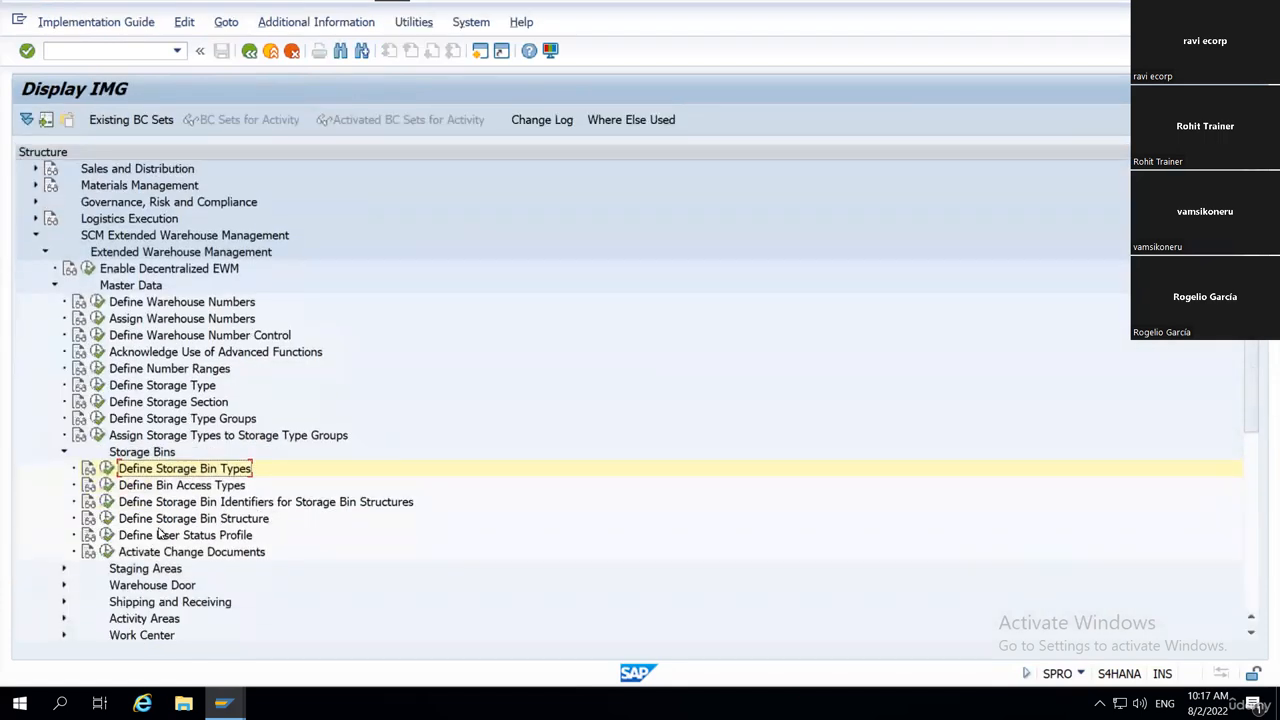
click(225, 522)
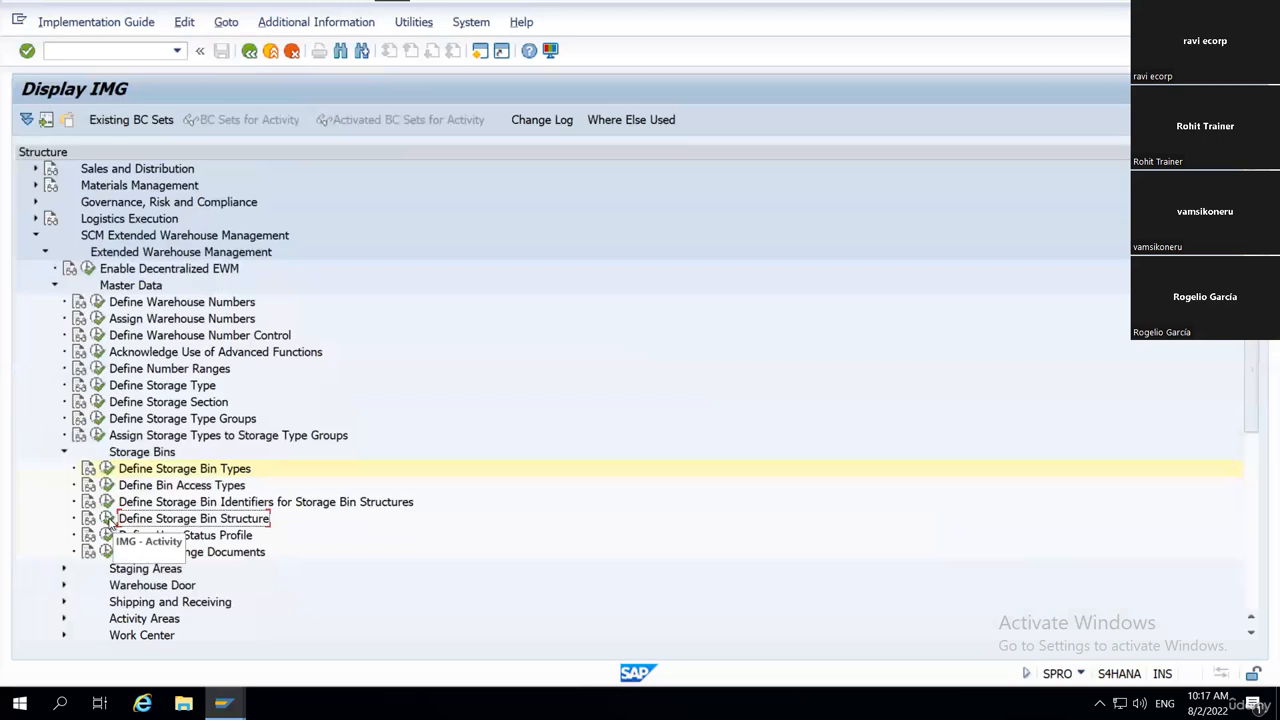
click(107, 519)
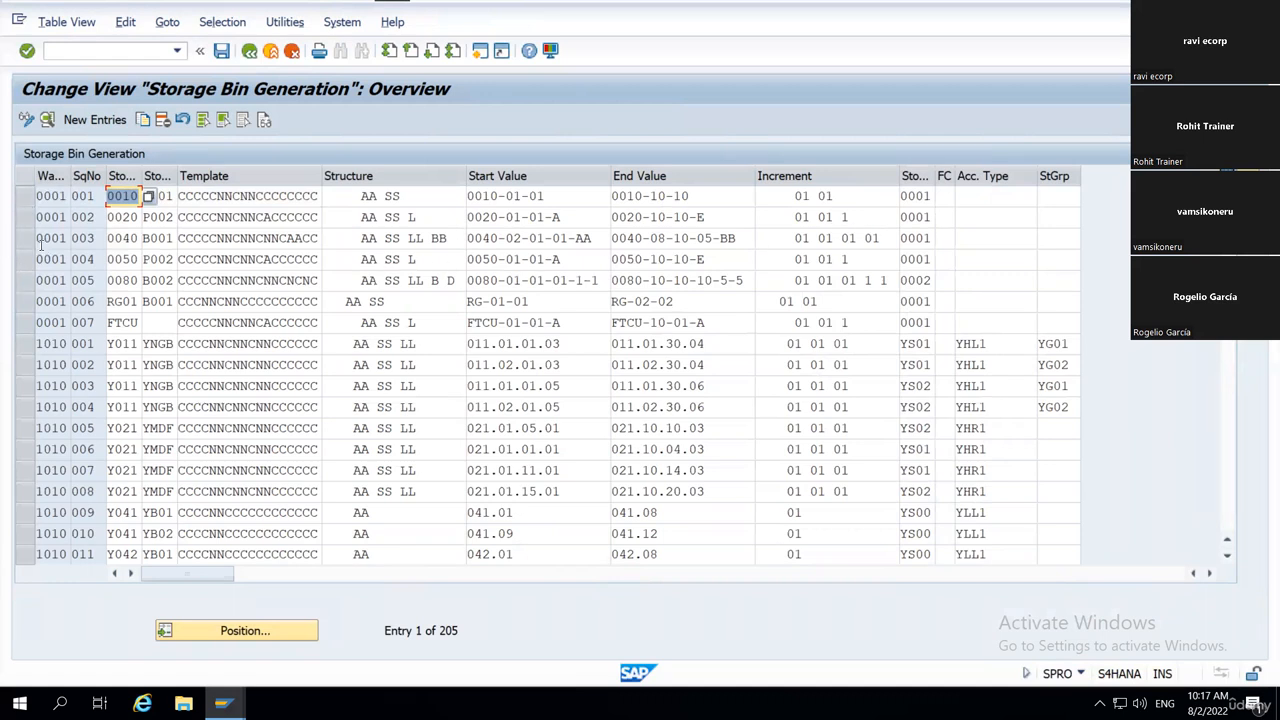
Position the Storage Bin Generation overview on warehouse WH18 and show the details of its sequence number 001.
click(228, 632)
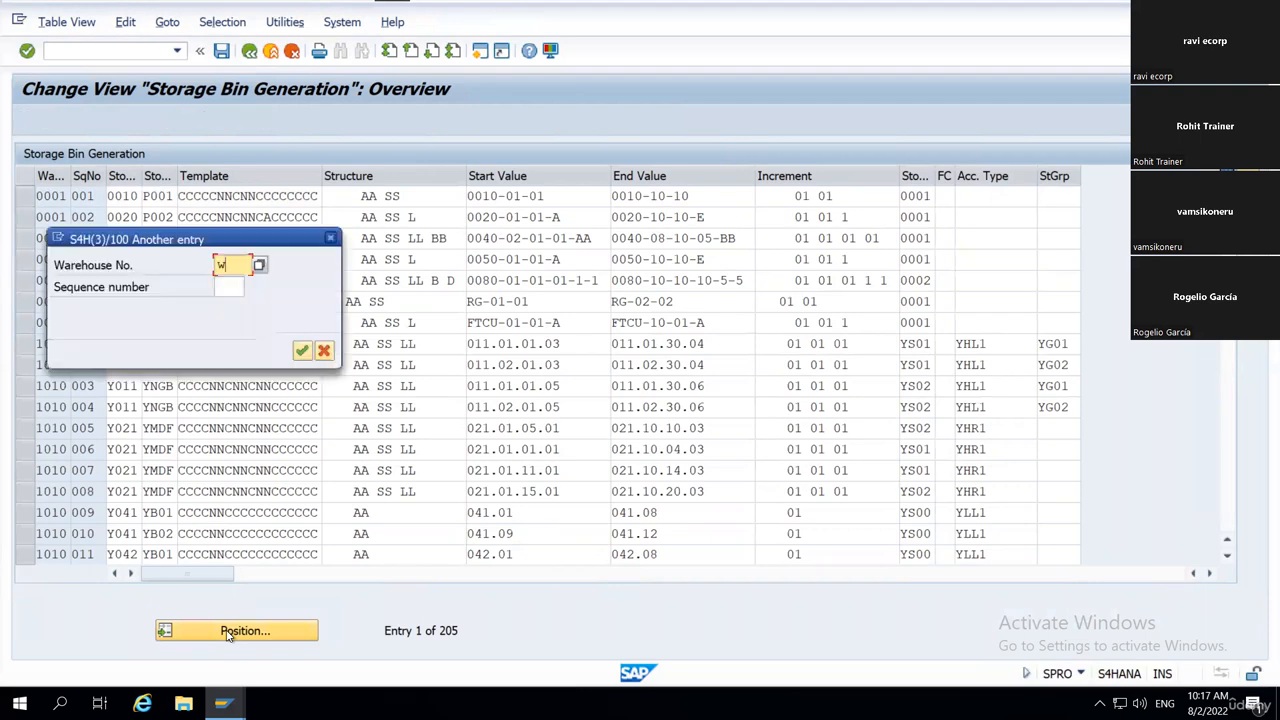
text(wh18)
key(Tab)
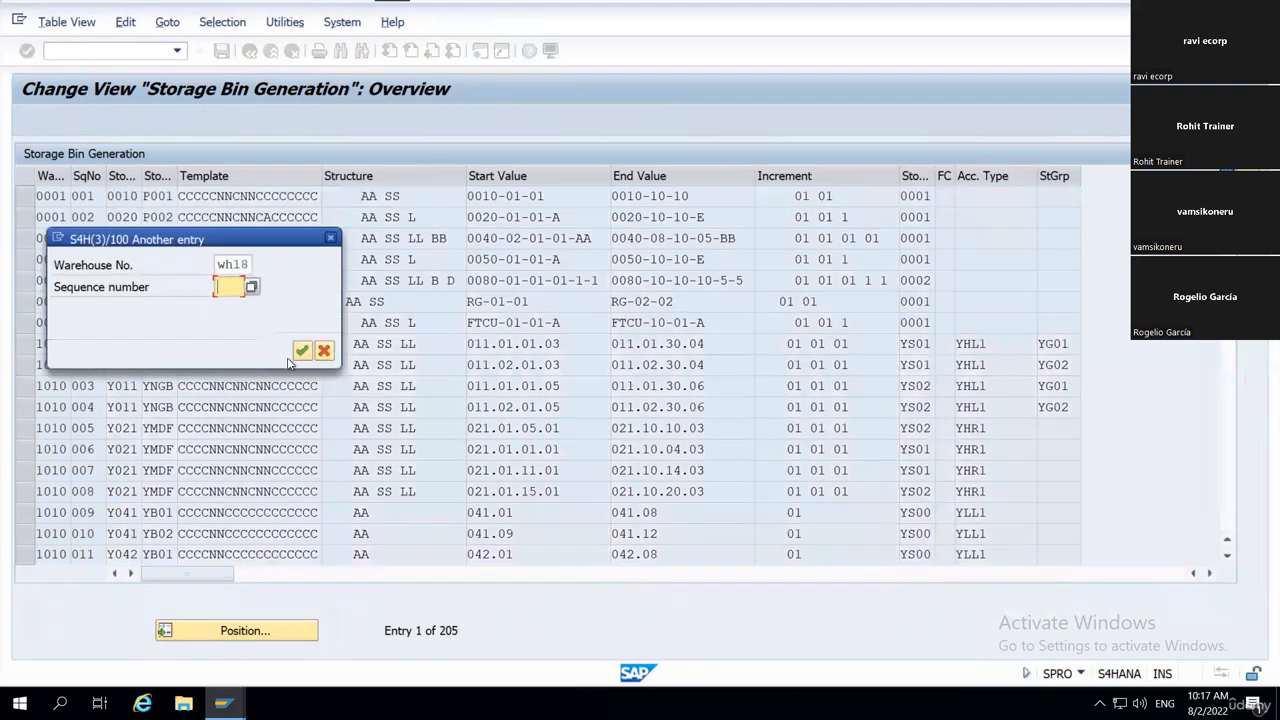
click(302, 351)
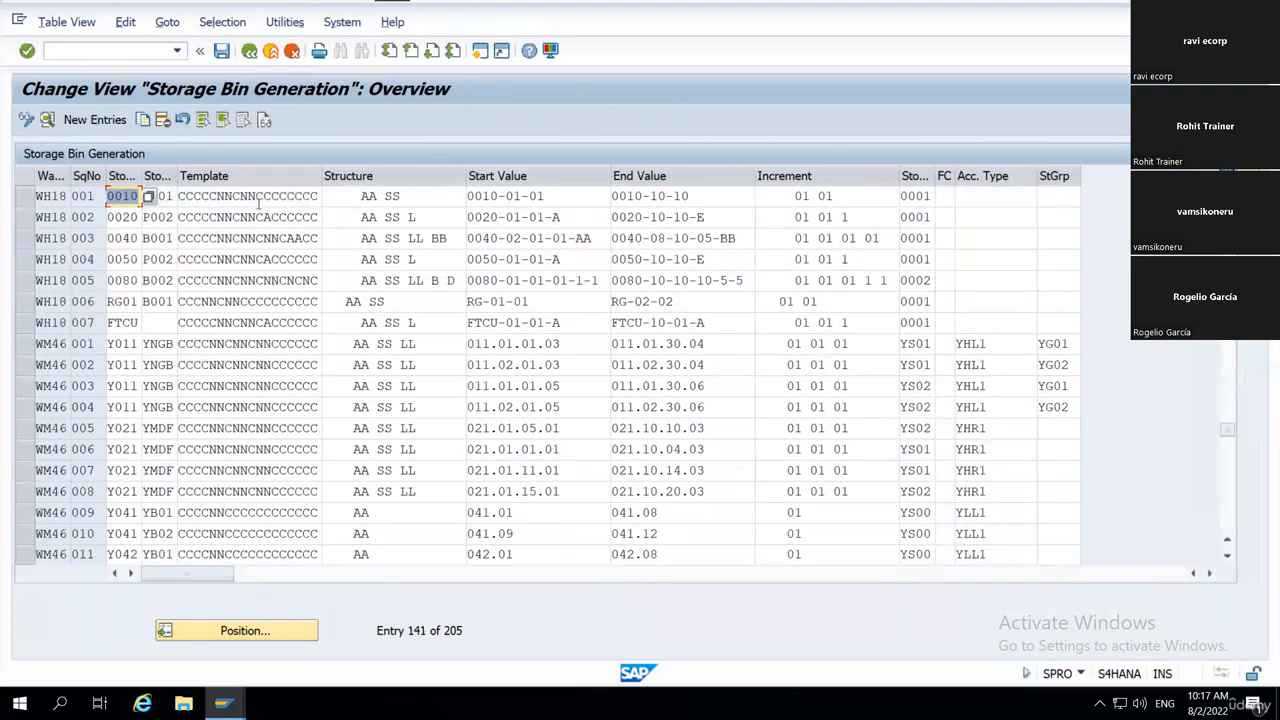
click(22, 196)
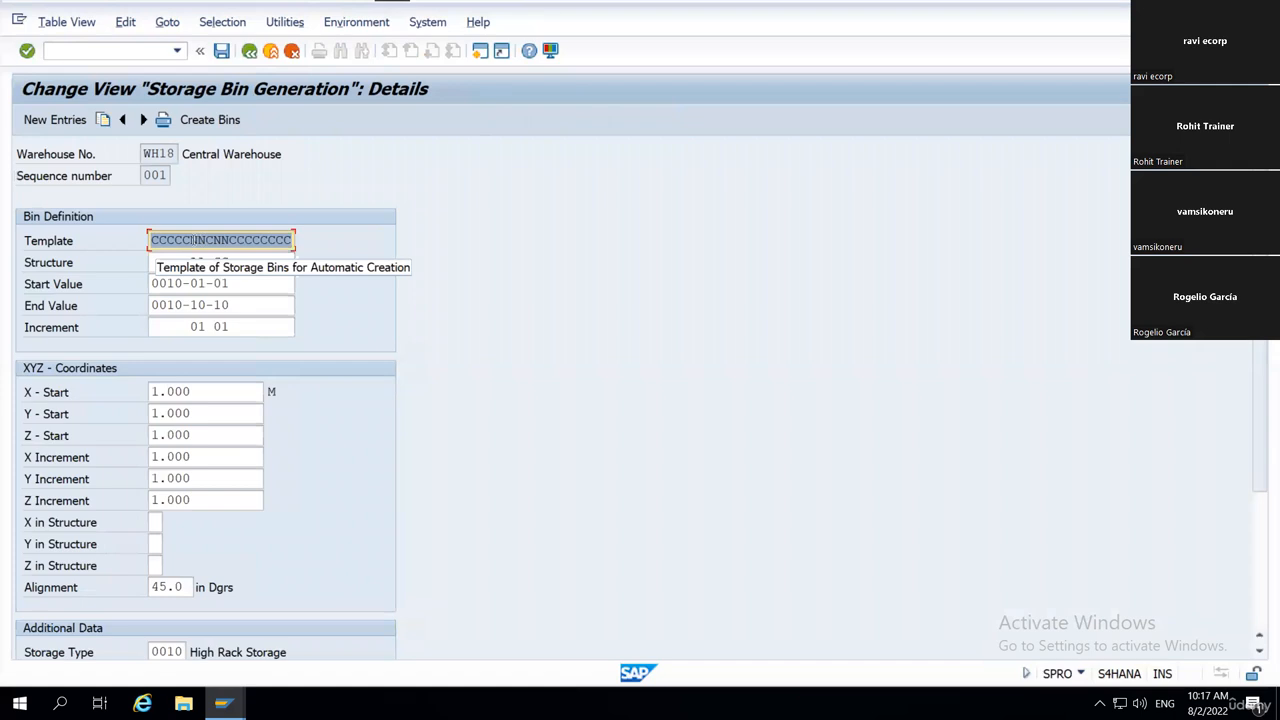
Point out the N and C character positions in the bin Template and the AA SS entry in Structure.
click(193, 240)
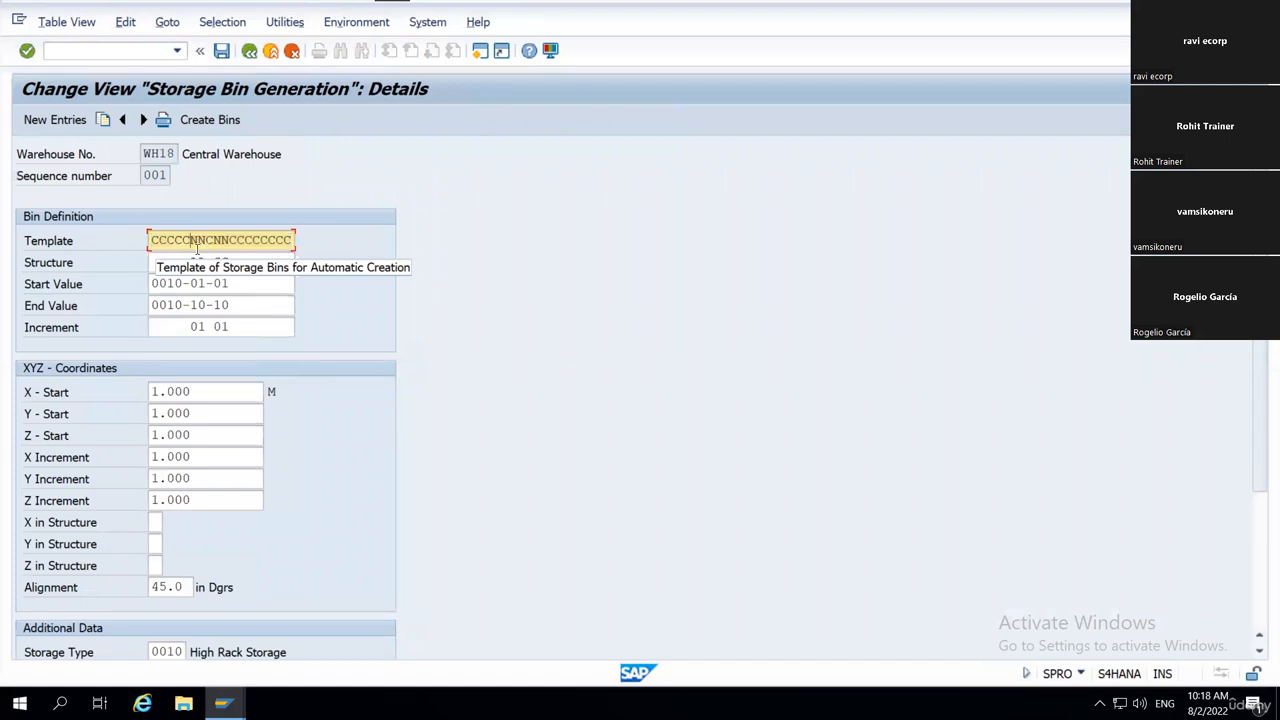
click(205, 240)
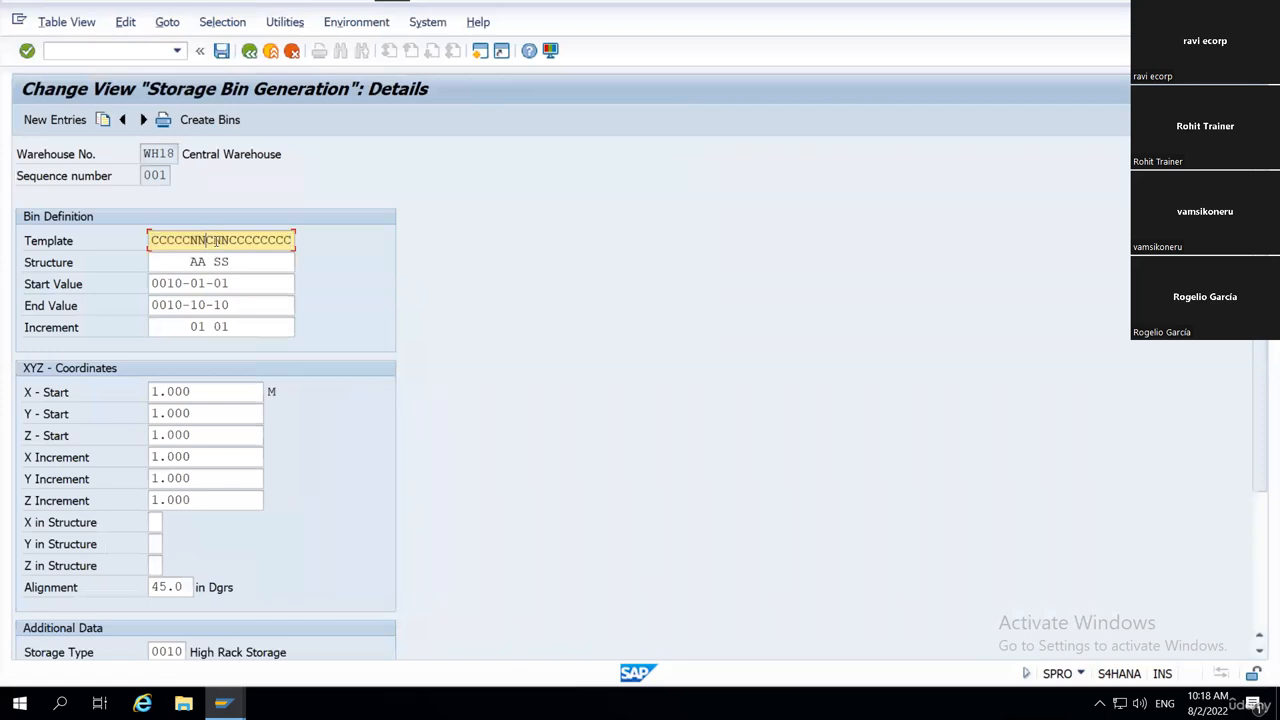
click(229, 240)
click(230, 241)
drag(230, 240, 311, 246)
click(323, 260)
click(197, 261)
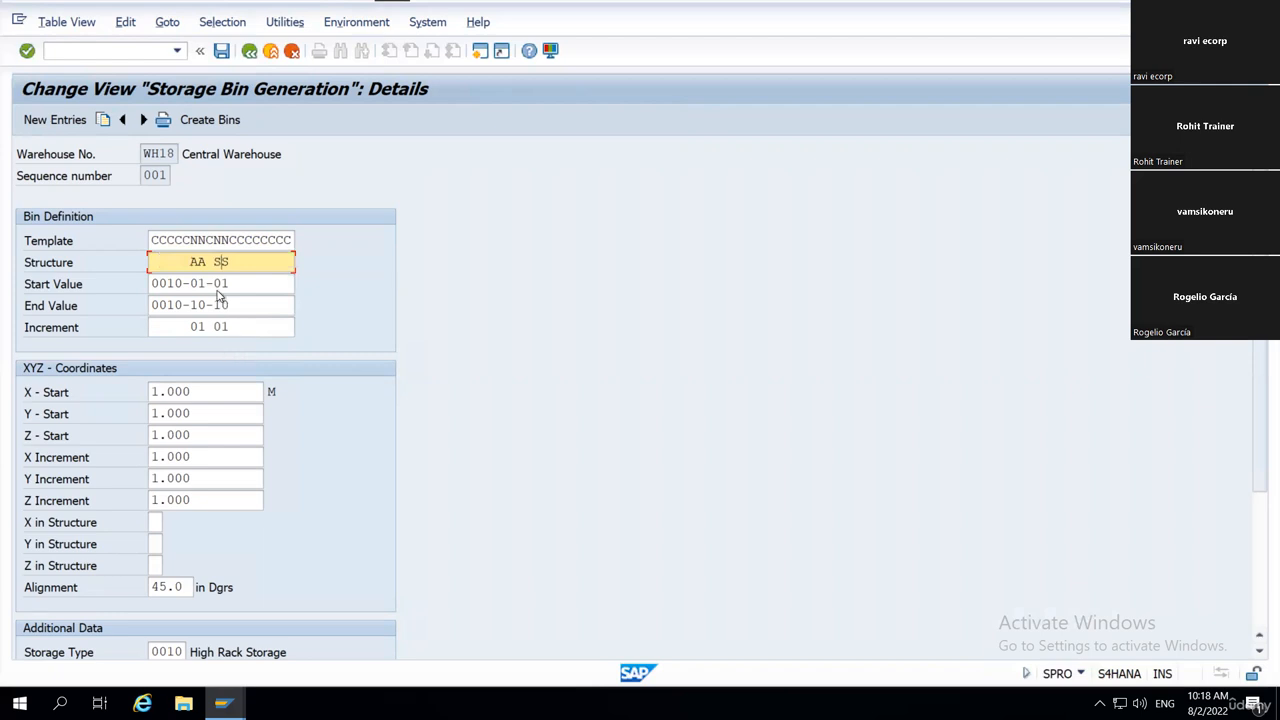
Highlight the Start Value 0010-01-01 and point out its 0010 prefix and the segments that follow.
drag(240, 284, 149, 288)
click(151, 289)
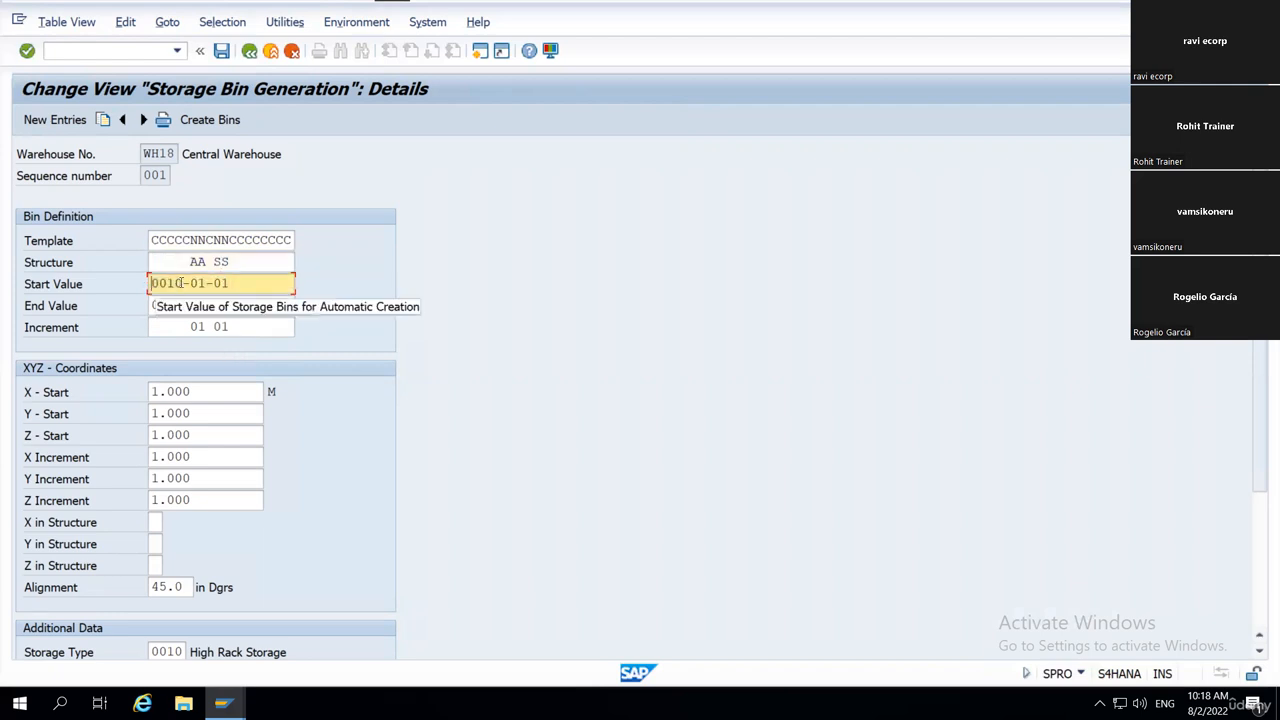
drag(182, 284, 134, 292)
click(154, 286)
click(205, 284)
click(237, 289)
click(132, 294)
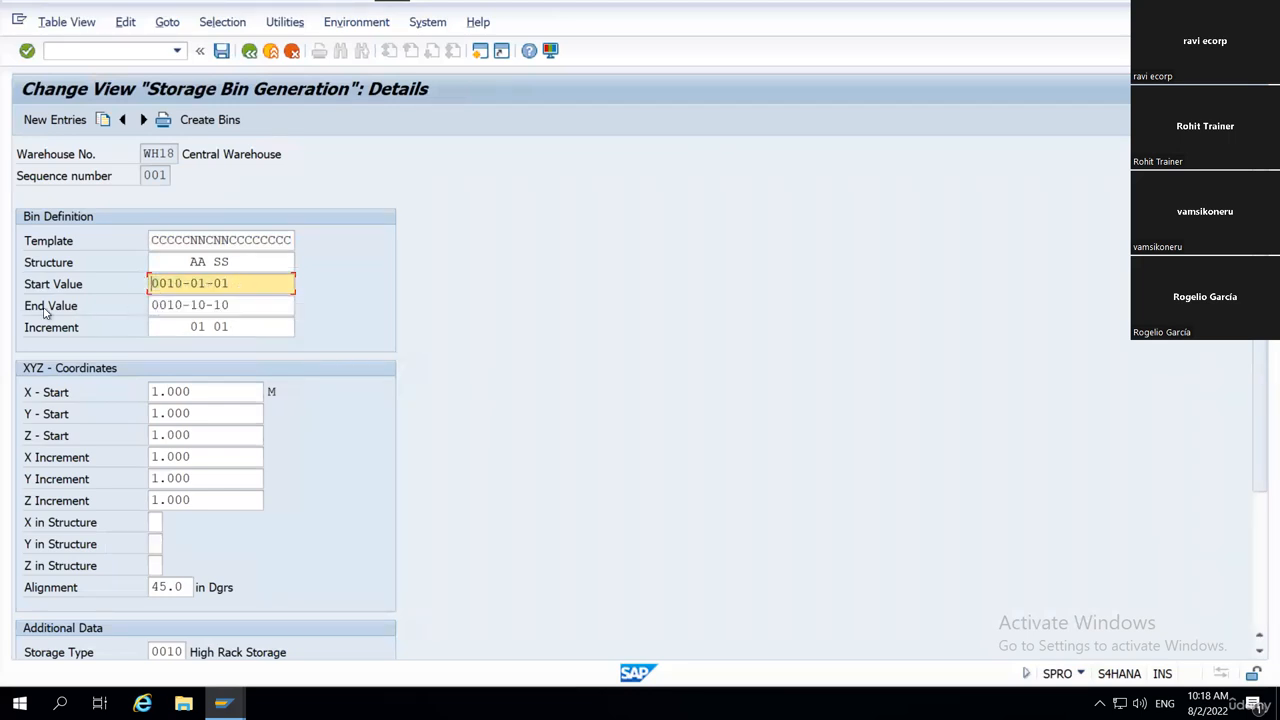
Point out the segments of the End Value 0010-10-10 and both 01 entries in Increment.
click(160, 305)
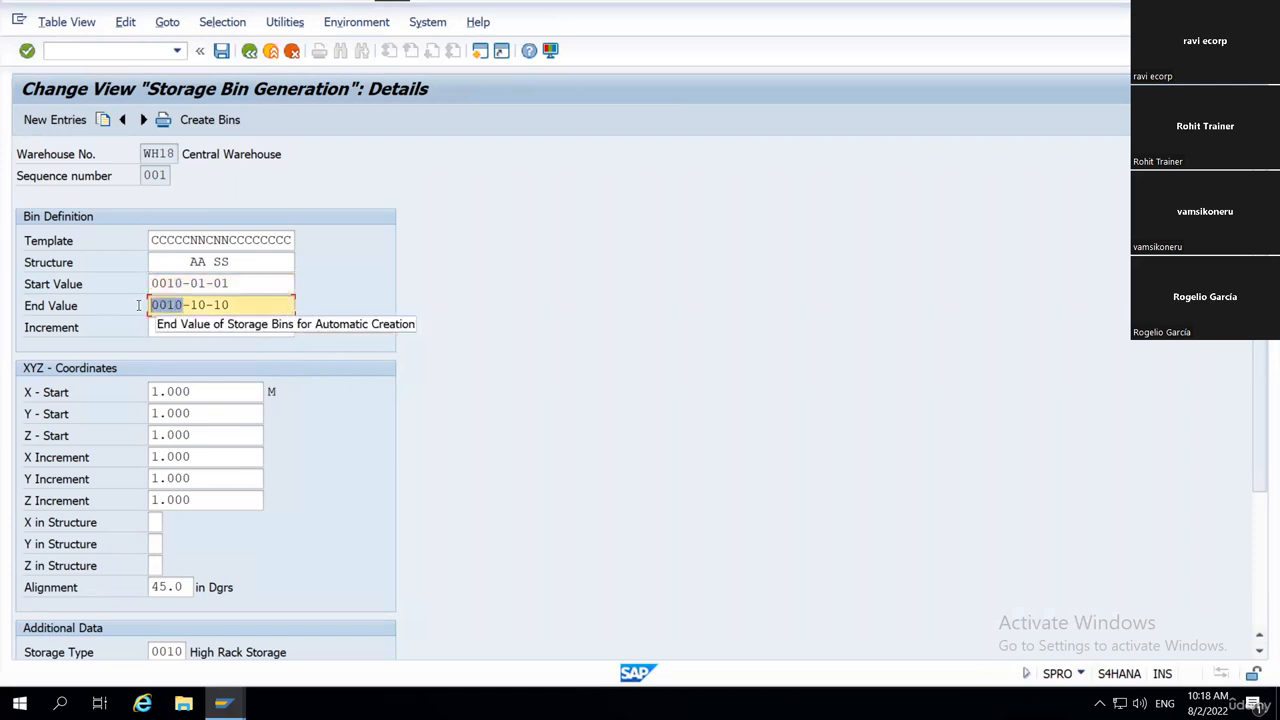
drag(197, 305, 229, 305)
click(216, 313)
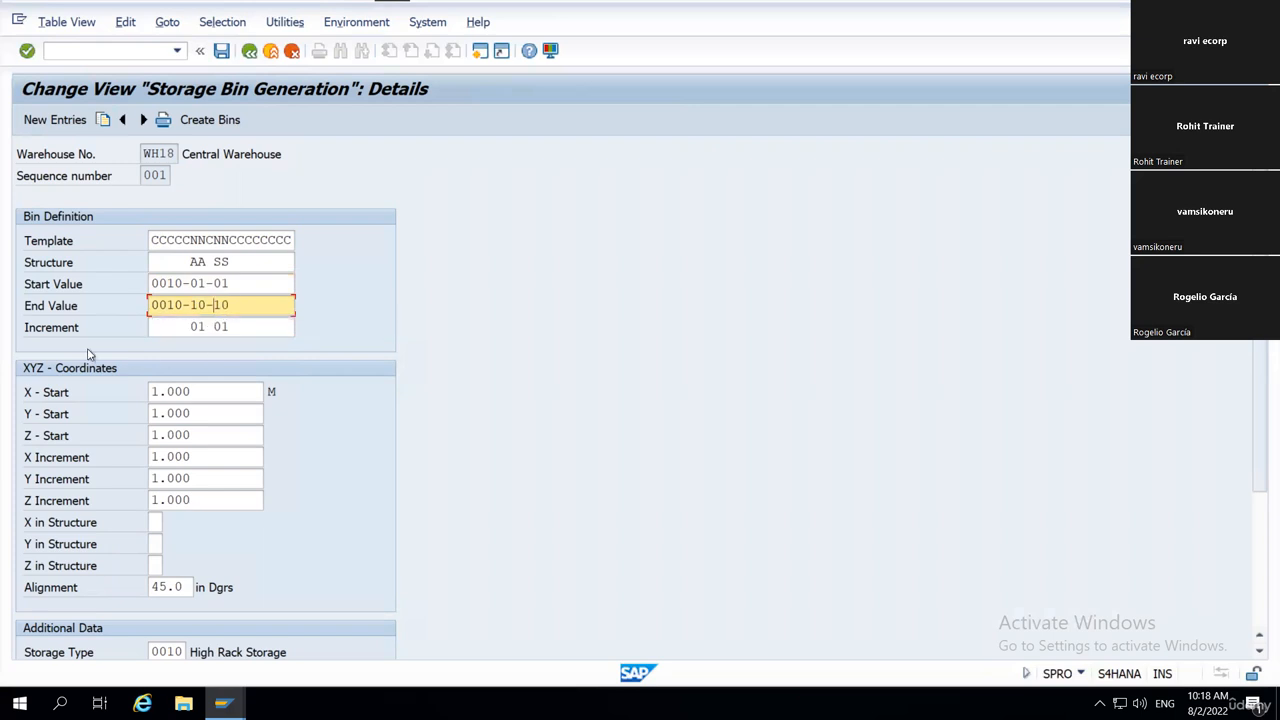
click(202, 326)
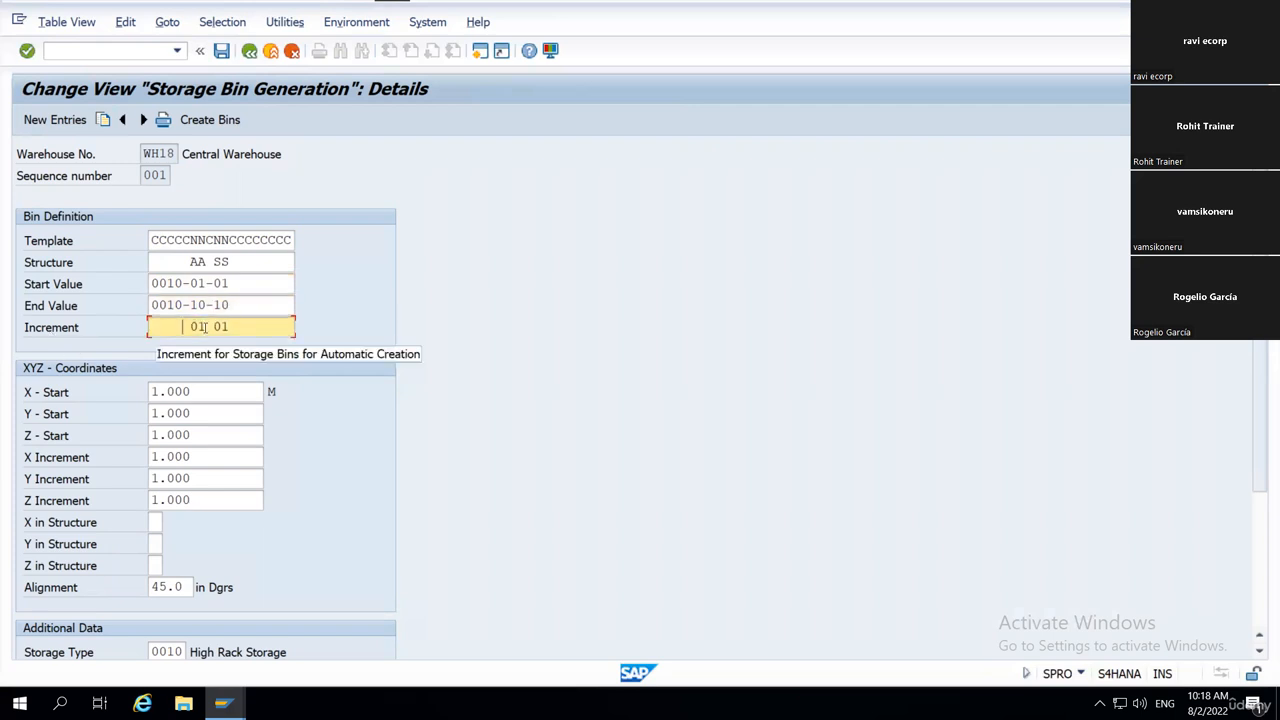
drag(234, 328, 213, 327)
click(214, 327)
Highlight each 01 segment of the Start Value in turn, and point out the end of the End Value.
drag(191, 283, 206, 284)
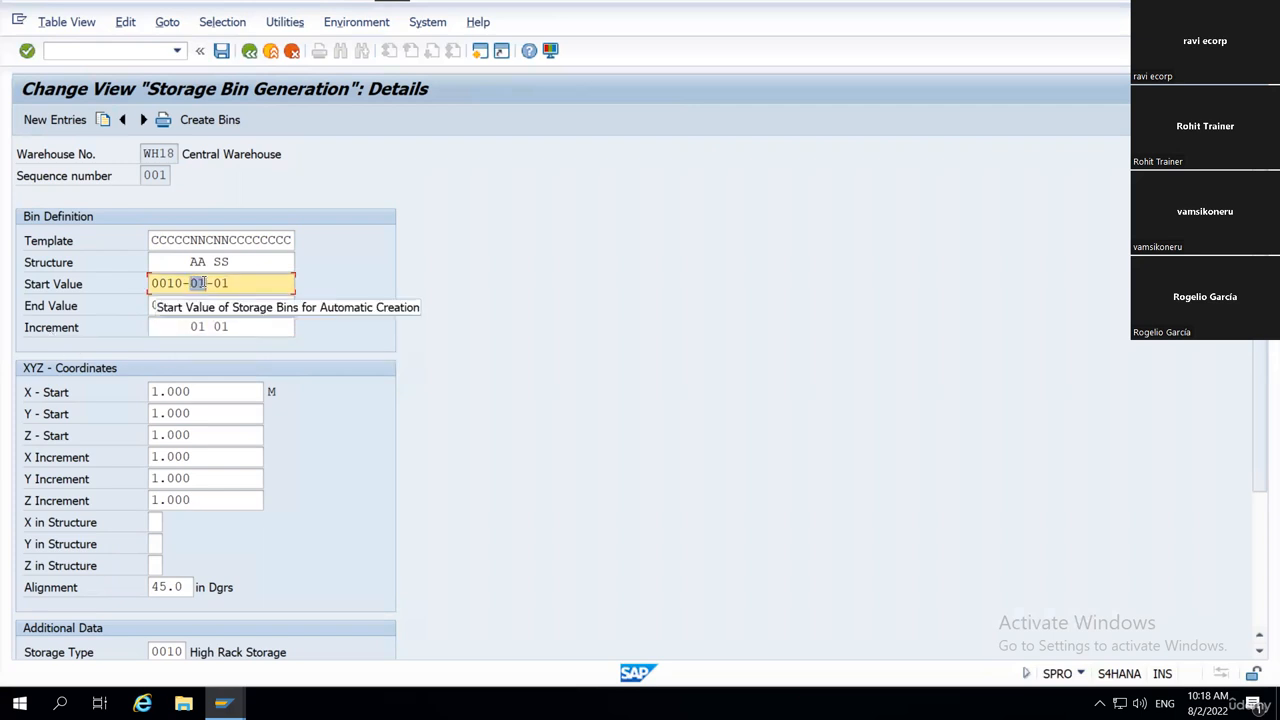
click(205, 287)
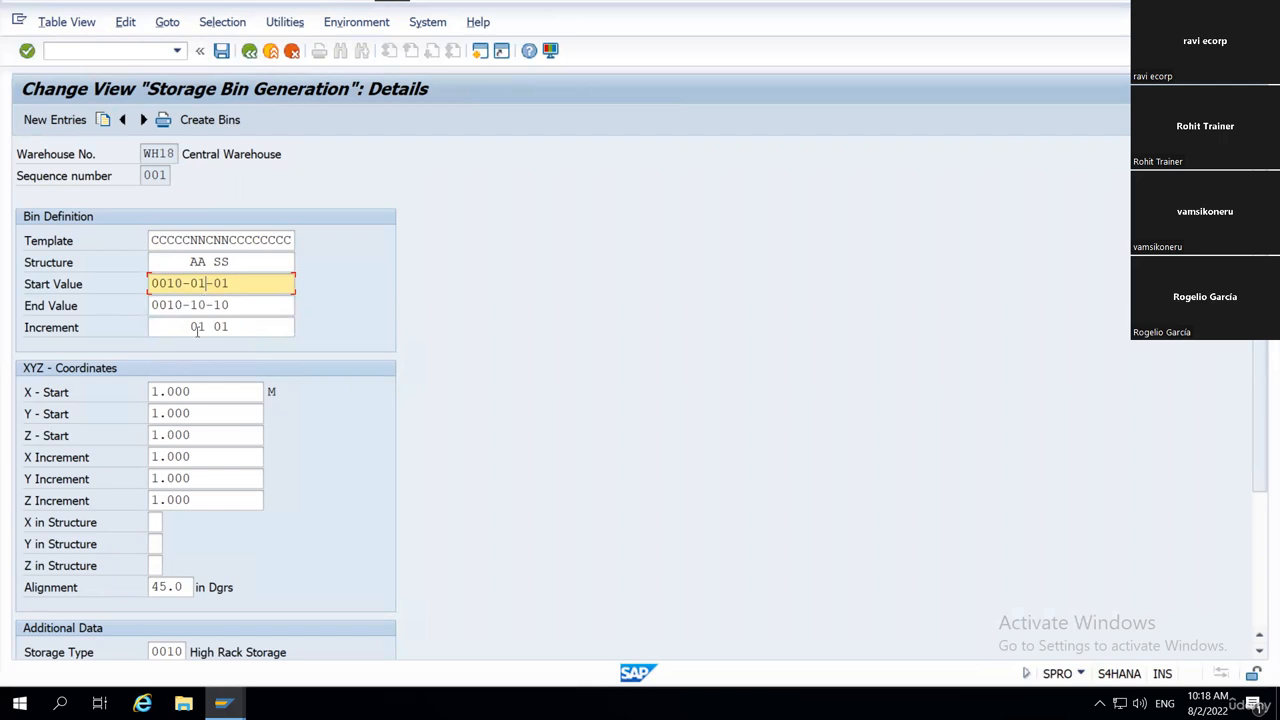
drag(213, 285, 229, 285)
click(229, 286)
click(225, 306)
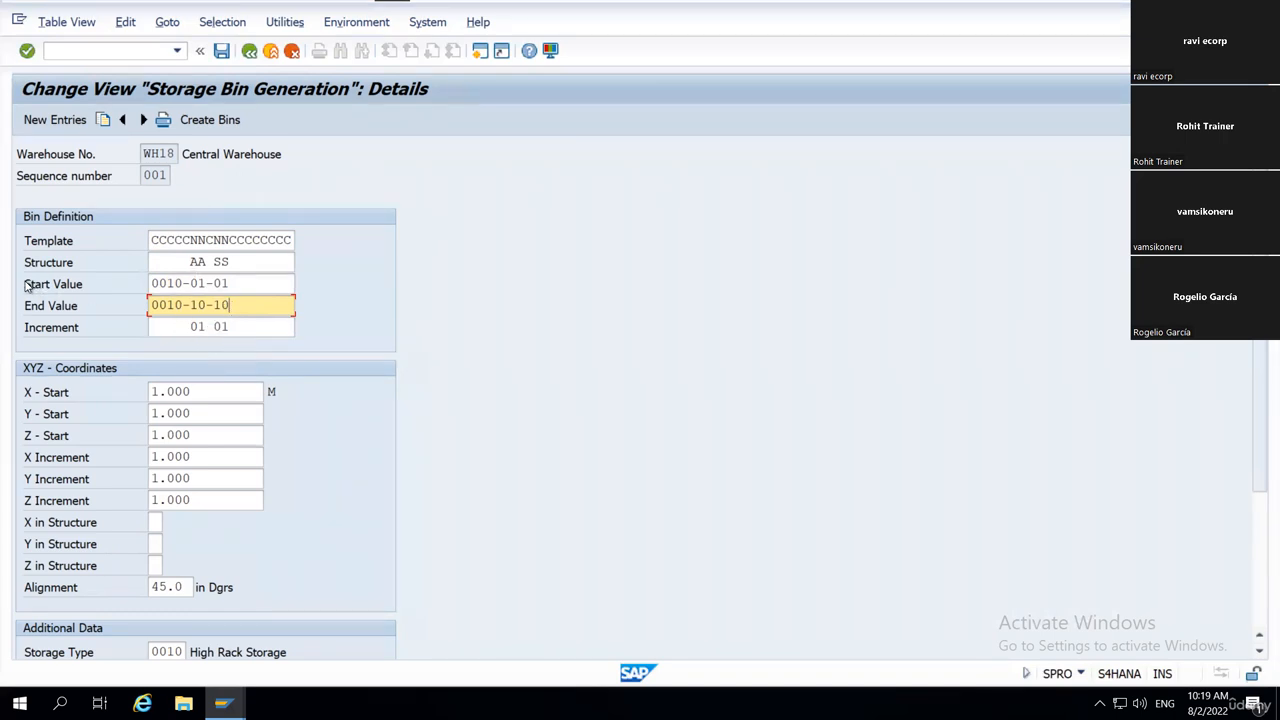
Highlight the Start Value and End Value rows together, and point out the Increment field.
drag(28, 287, 337, 345)
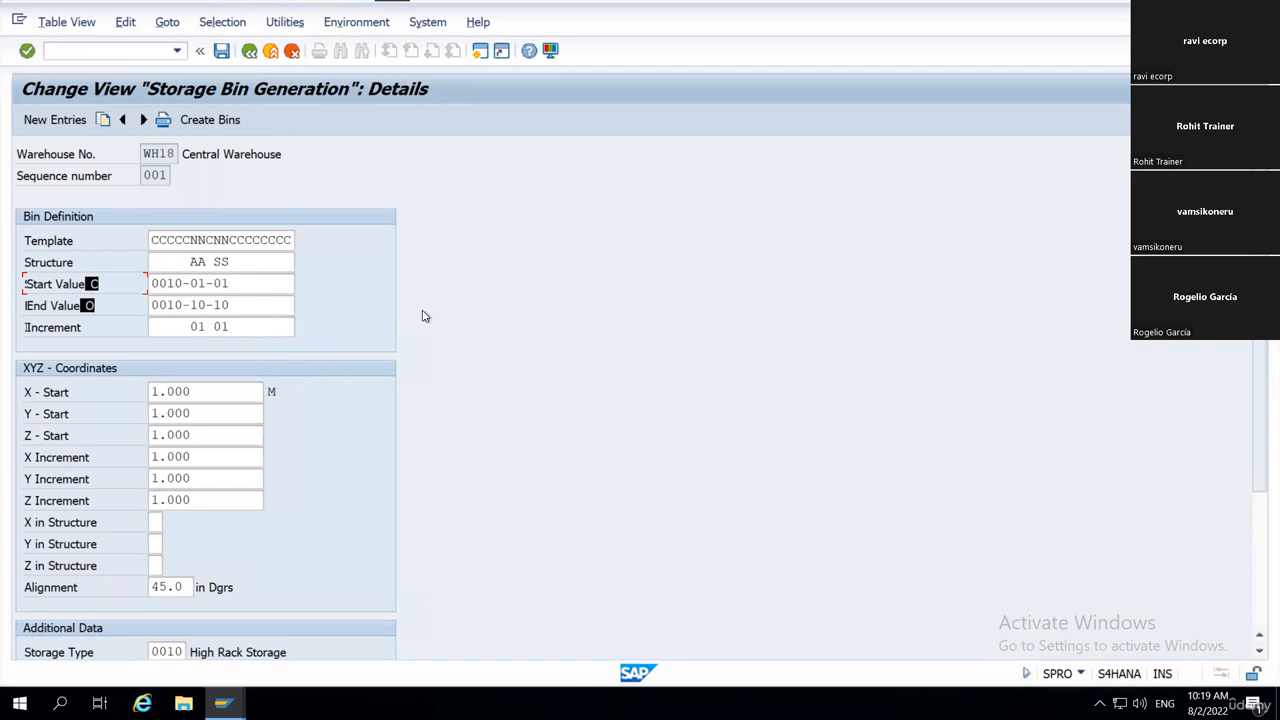
mouse_move(152, 284)
mouse_down()
mouse_move(232, 283)
mouse_move(153, 305)
mouse_up()
click(233, 282)
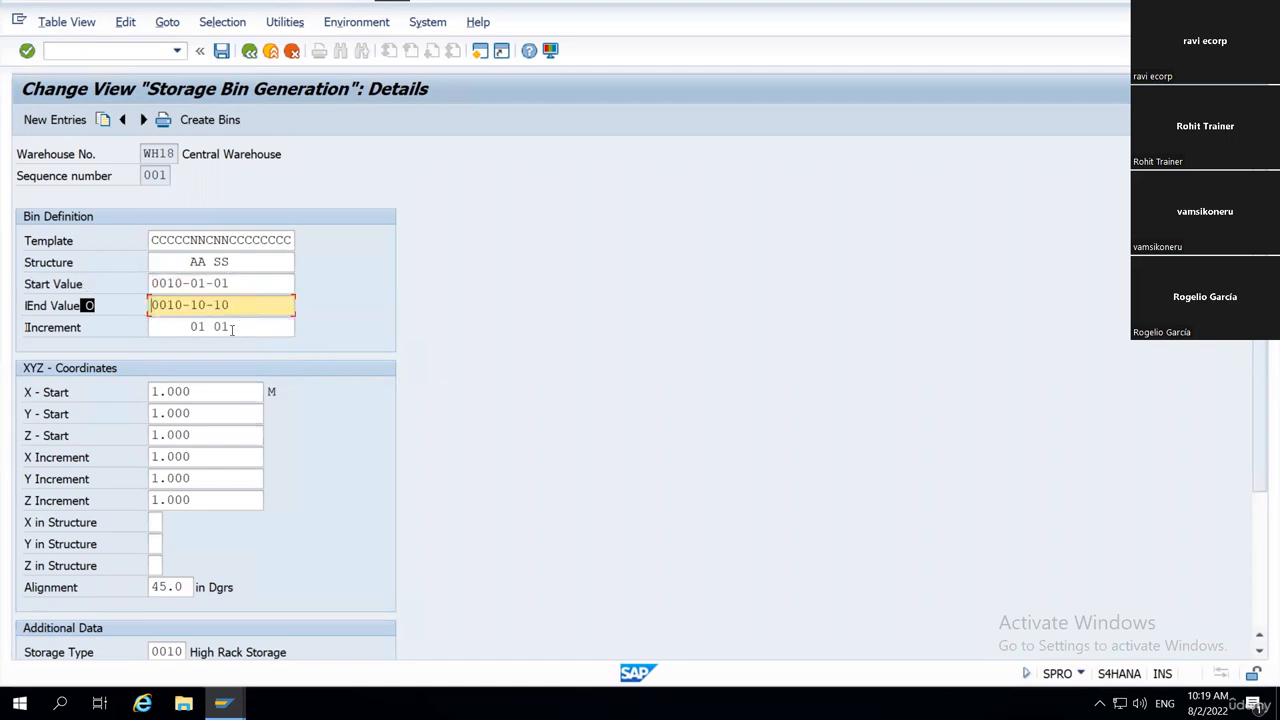
click(166, 328)
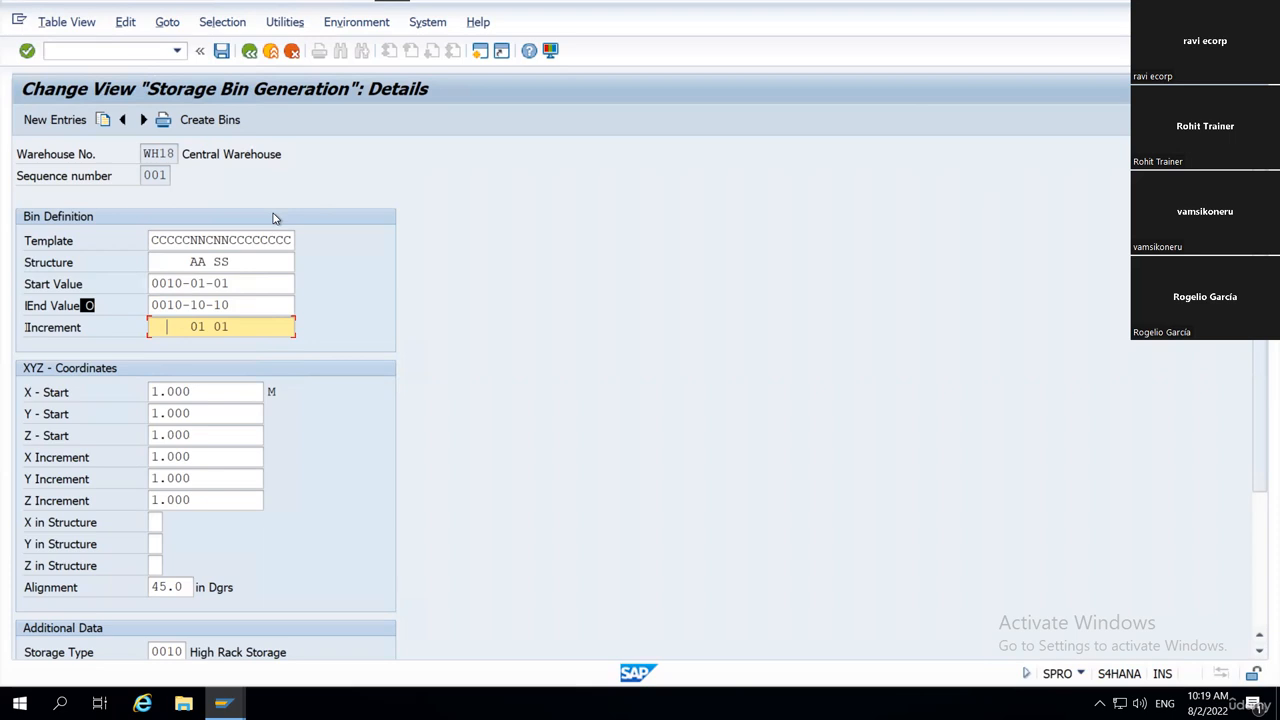
Look over the bin generation details and highlight the Bin Definition entries from Template through Increment.
scroll(425, 409, down, 3)
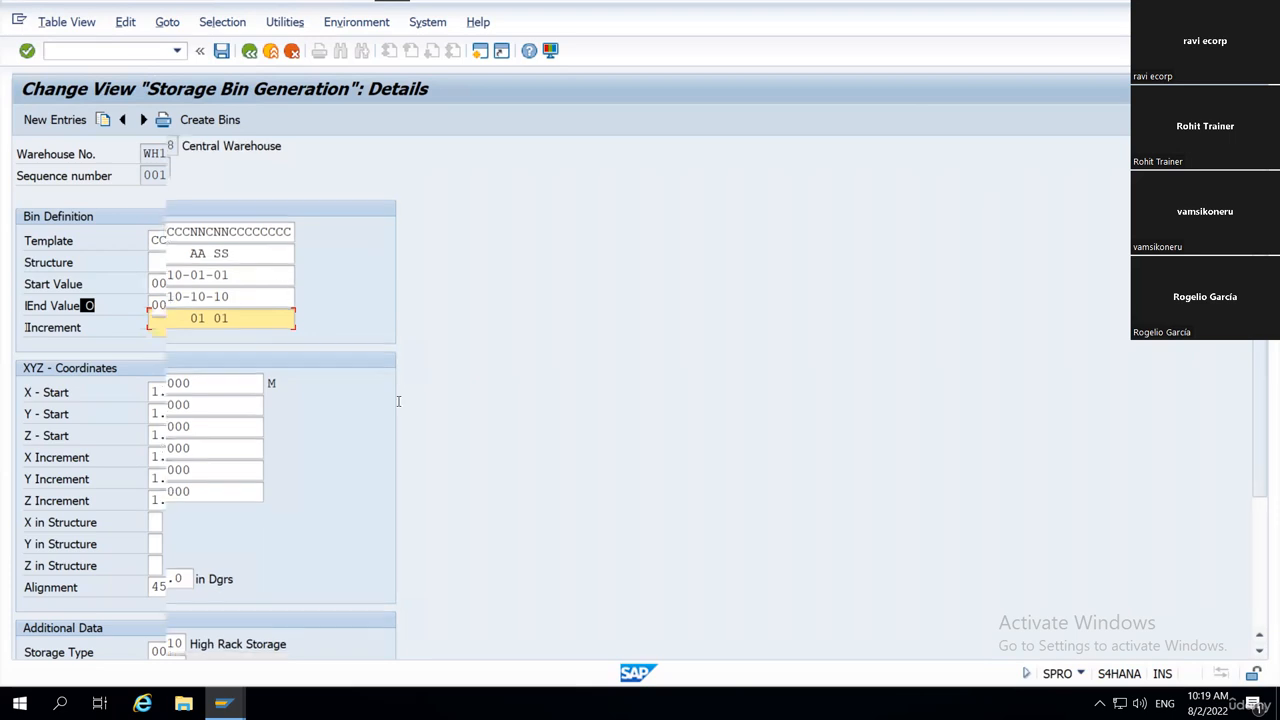
scroll(425, 409, down, 1)
scroll(425, 409, up, 2)
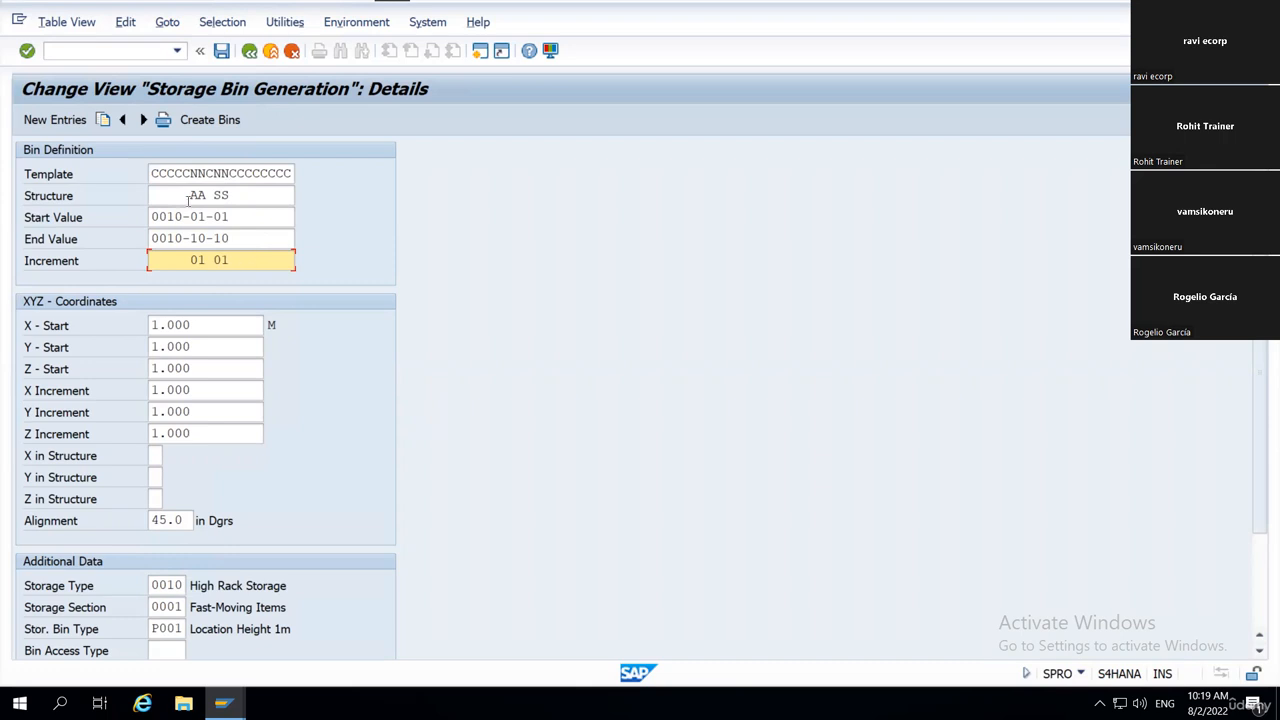
click(160, 174)
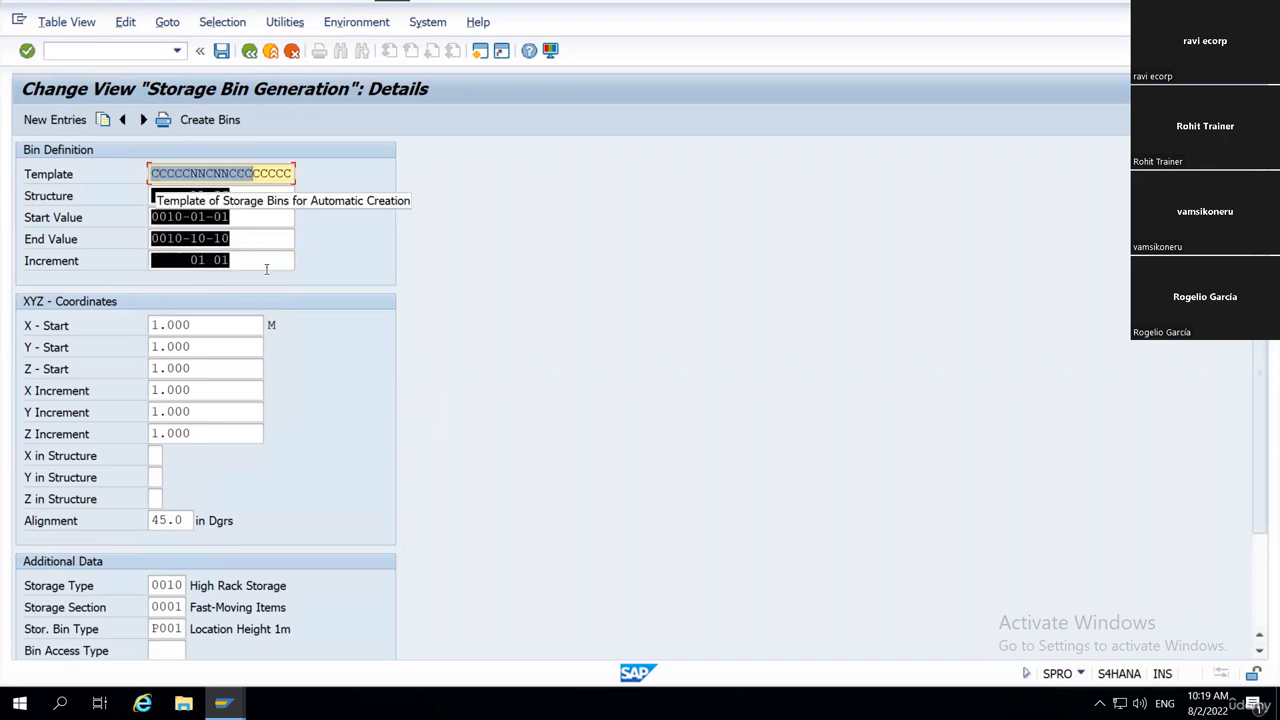
Highlight the XYZ - Coordinates values, starting from the X - Start field.
scroll(410, 428, down, 1)
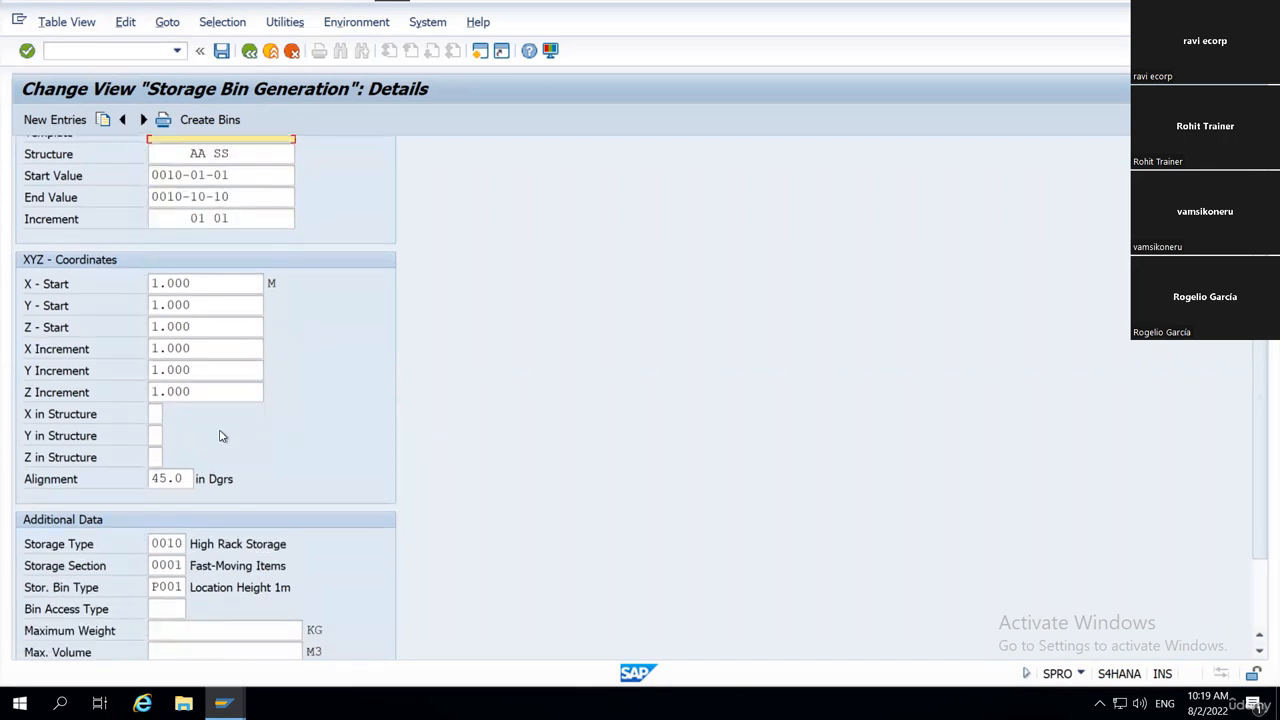
scroll(214, 394, down, 2)
drag(152, 225, 238, 348)
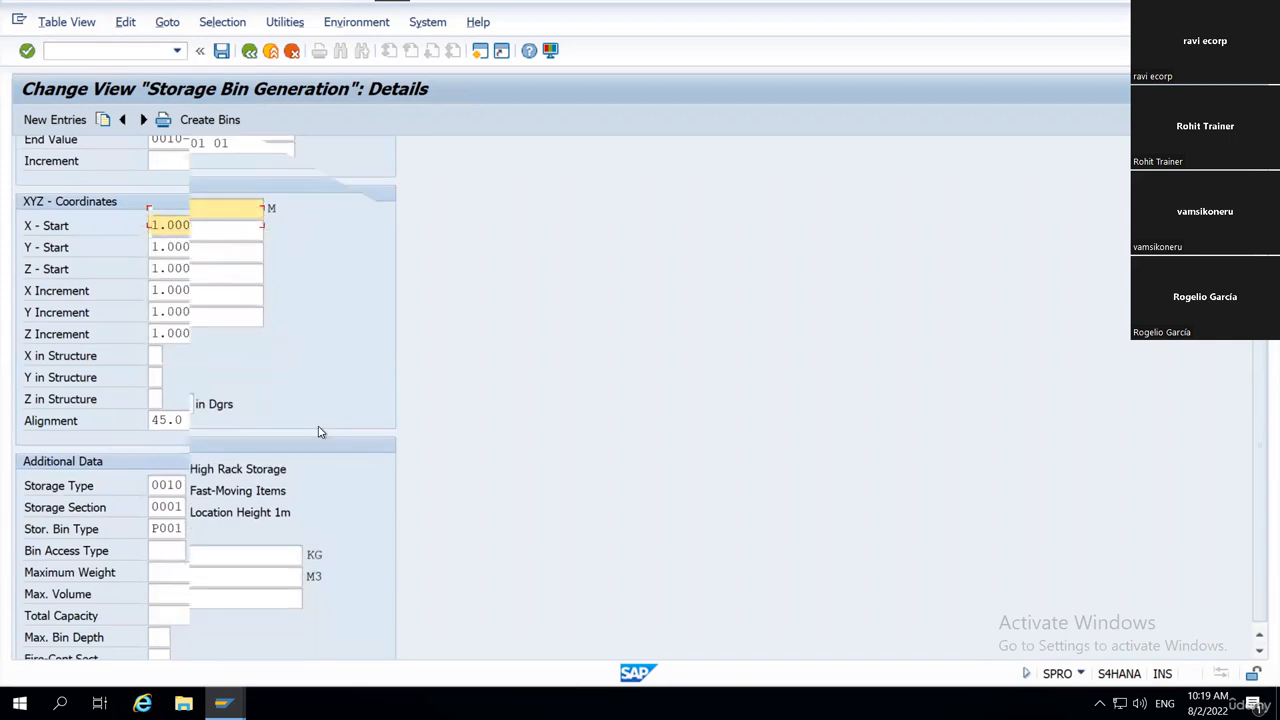
Point out Storage Type 0010, Storage Section 0001 and Stor. Bin Type P001 in Additional Data, and return to Bin Definition.
scroll(320, 432, down, 2)
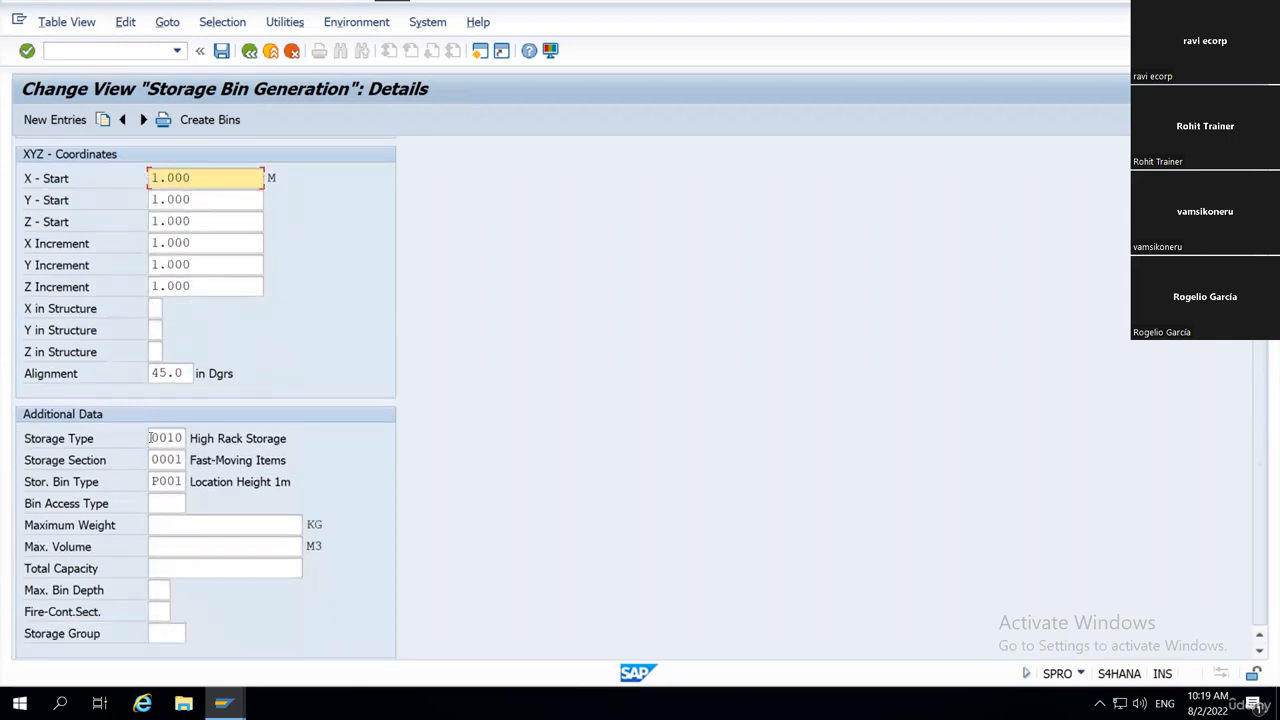
click(151, 438)
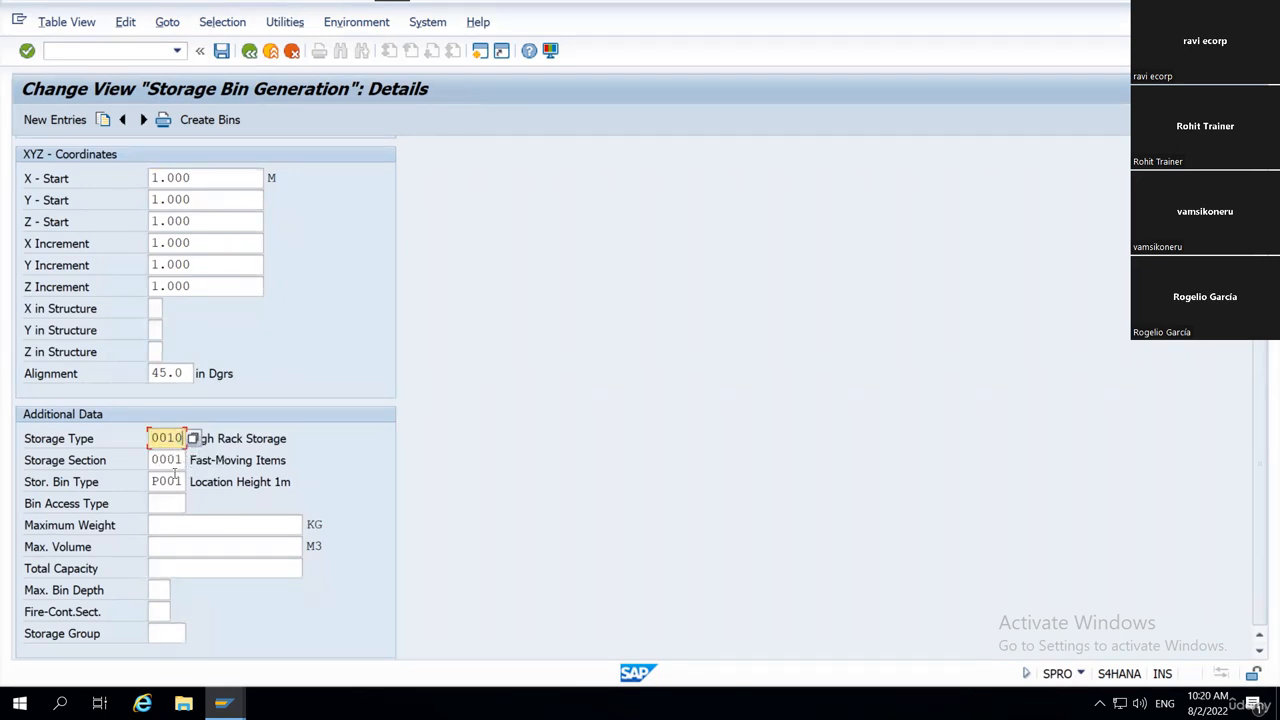
click(151, 460)
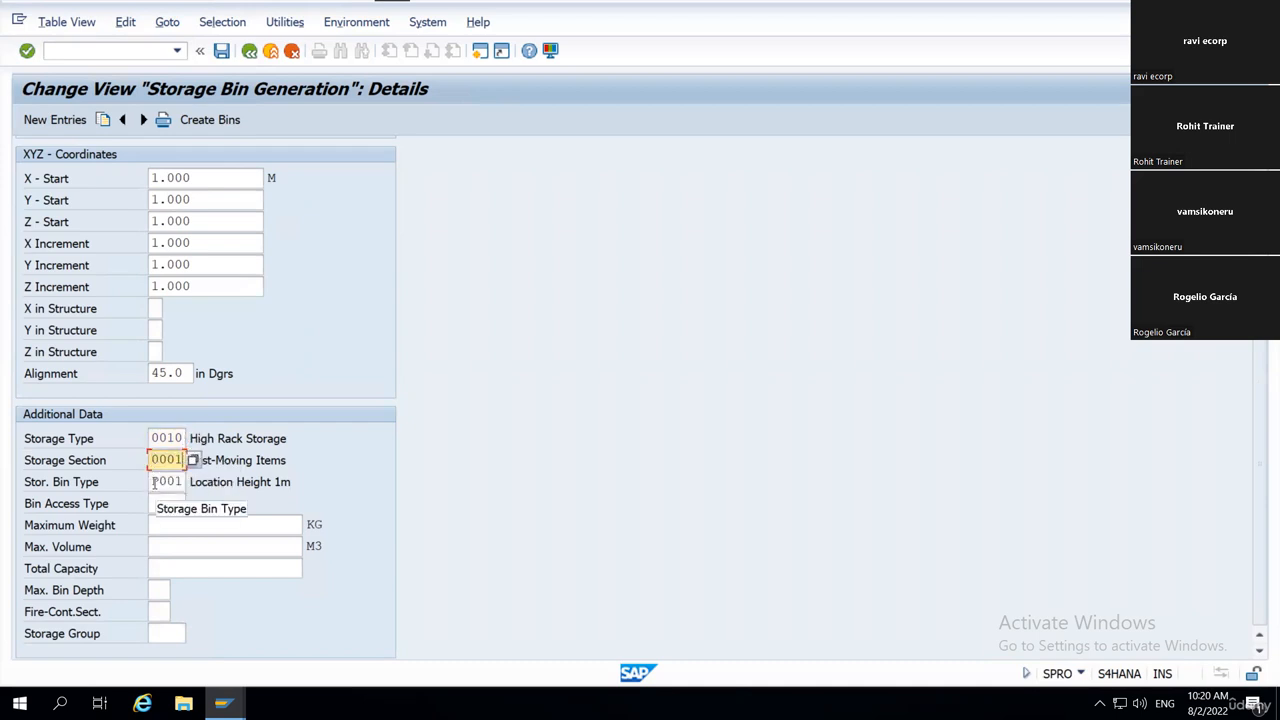
click(155, 482)
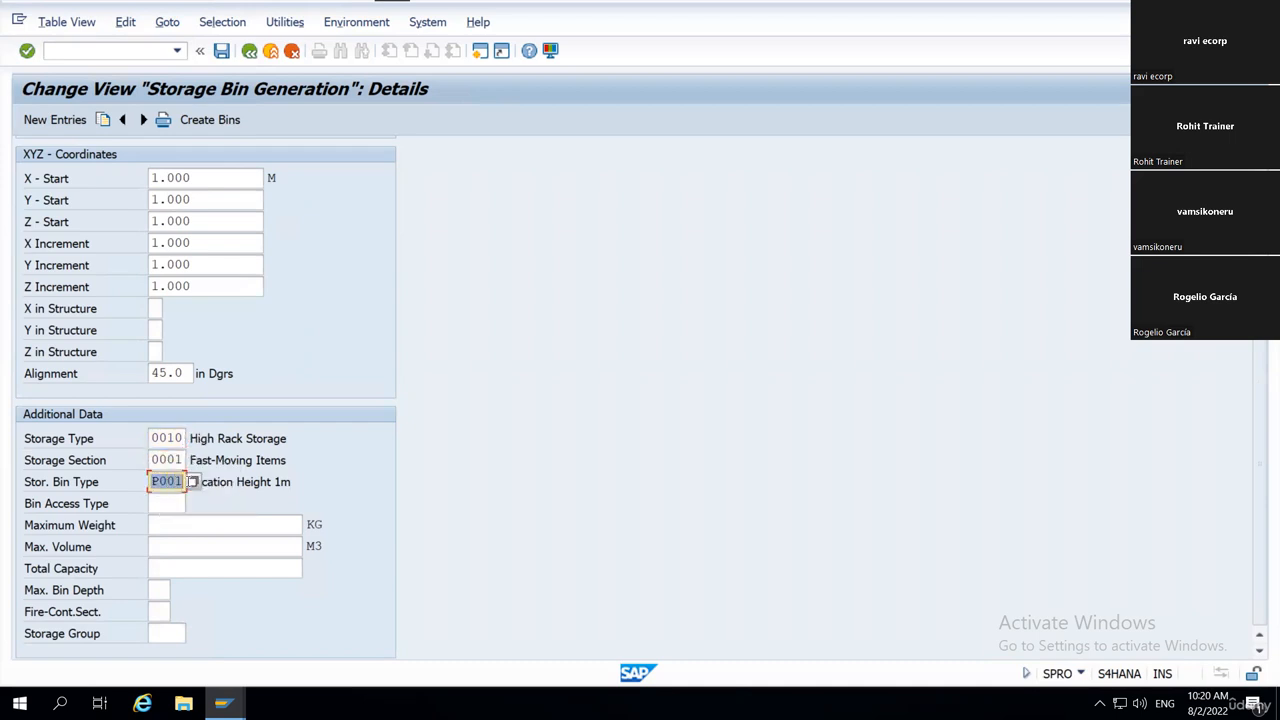
click(33, 484)
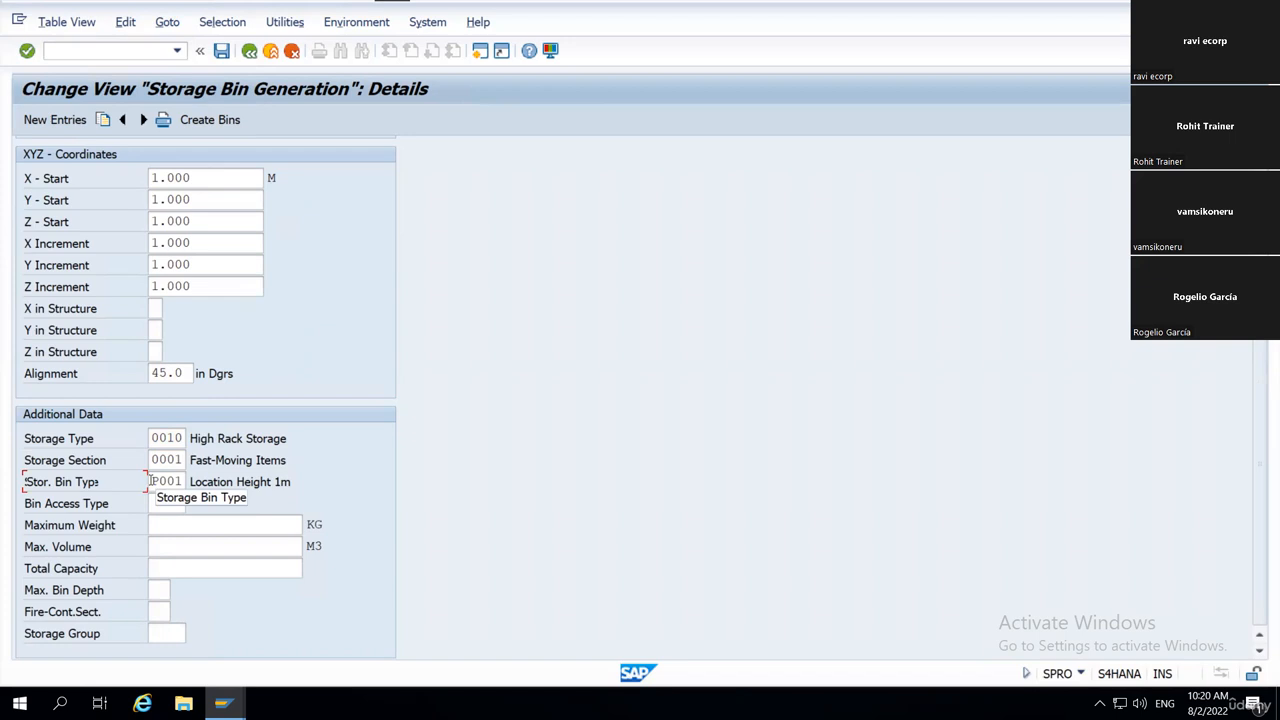
click(173, 481)
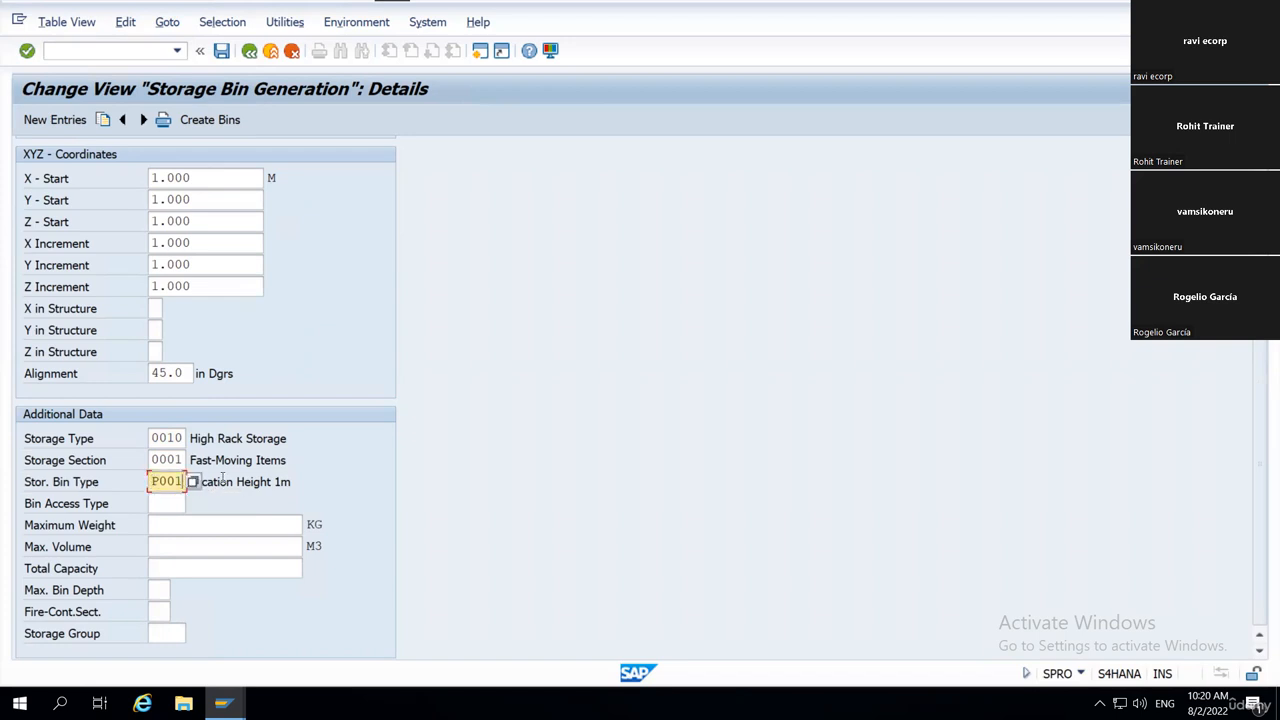
scroll(323, 243, up, 1)
scroll(323, 243, up, 1)
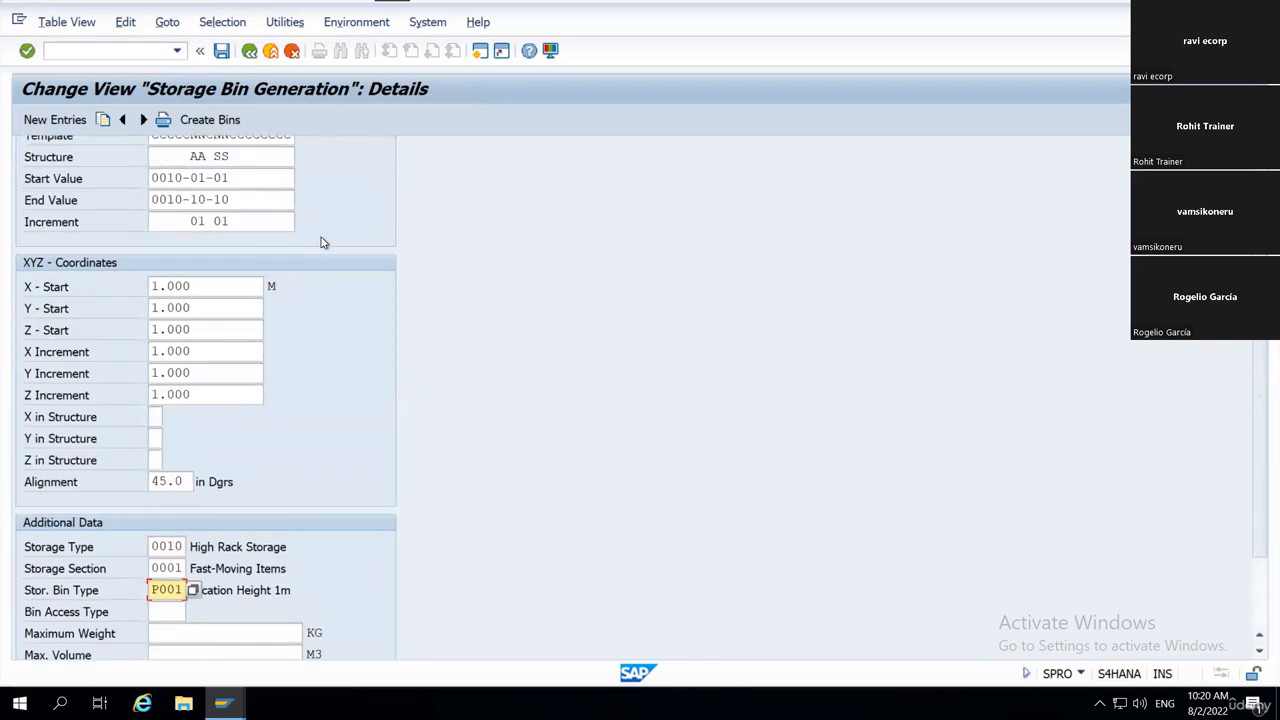
scroll(323, 243, up, 1)
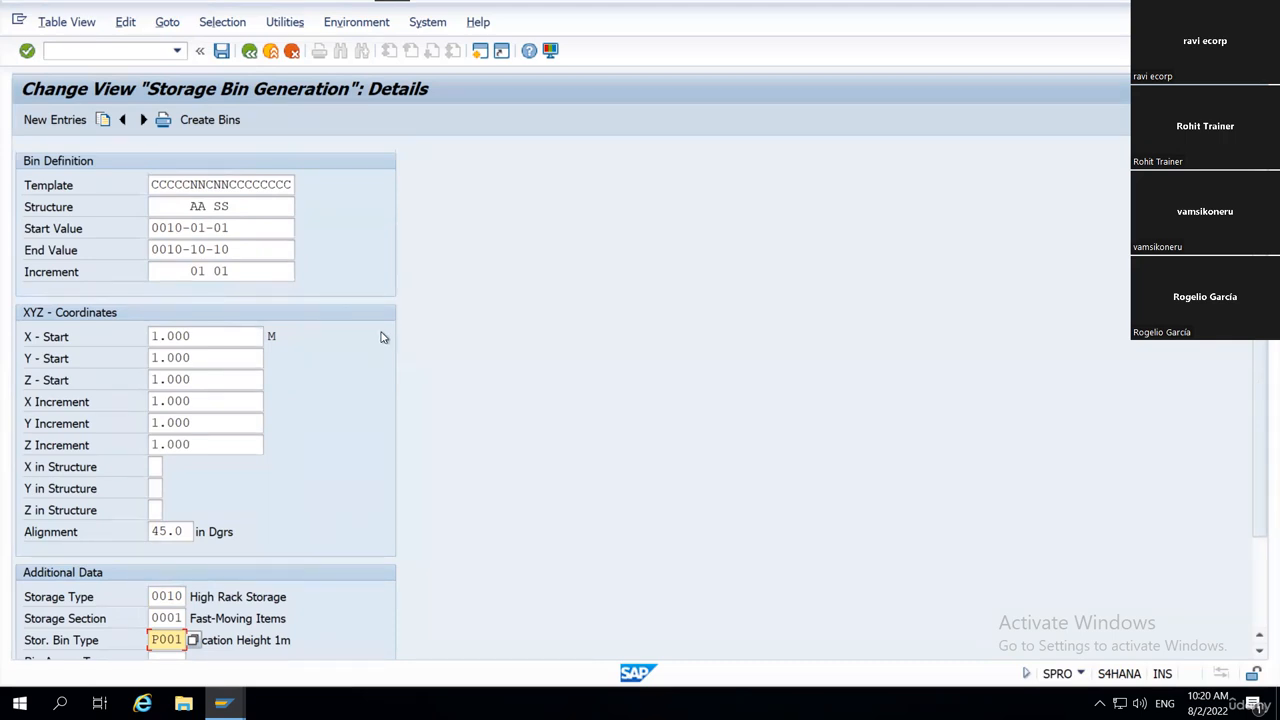
Return to the Storage Bin Generation overview and select the WH18 entry with sequence number 001.
scroll(383, 337, down, 1)
click(31, 587)
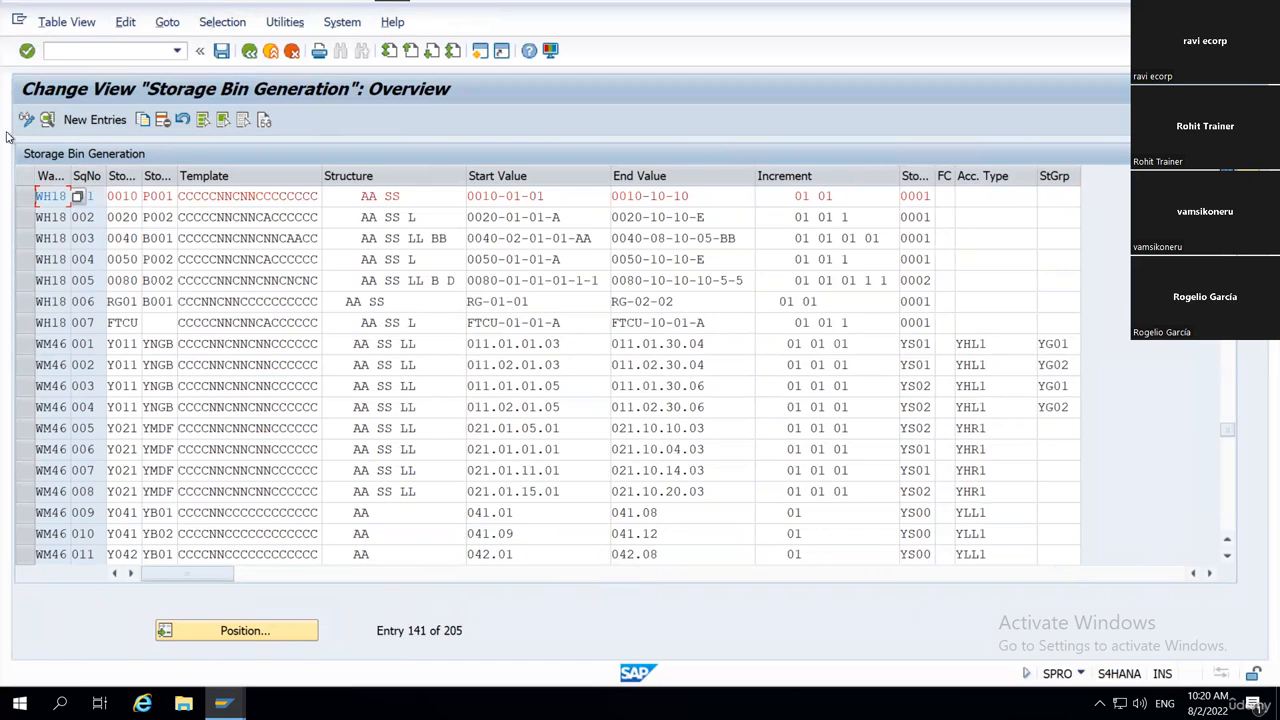
click(26, 197)
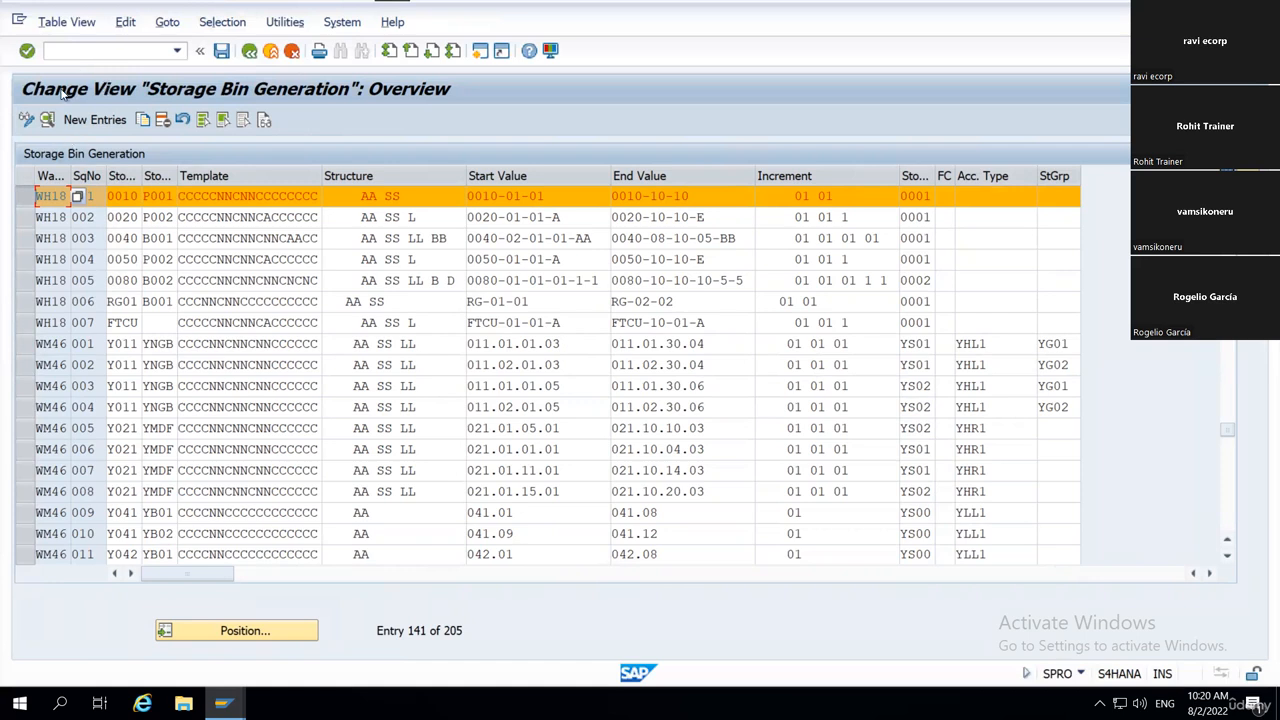
Open the Generate Storage Bins transaction in a new session with /o/scwm/ls10.
click(85, 55)
text(/o/scwm/ls10)
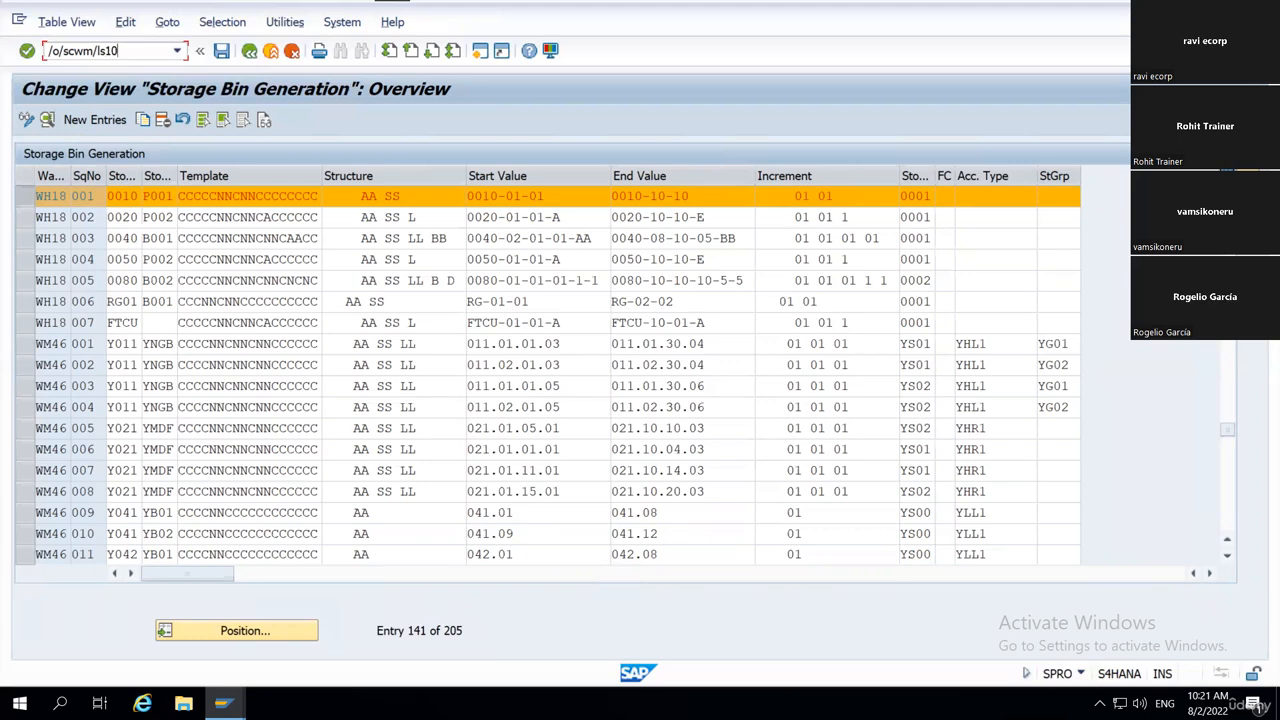
key(Return)
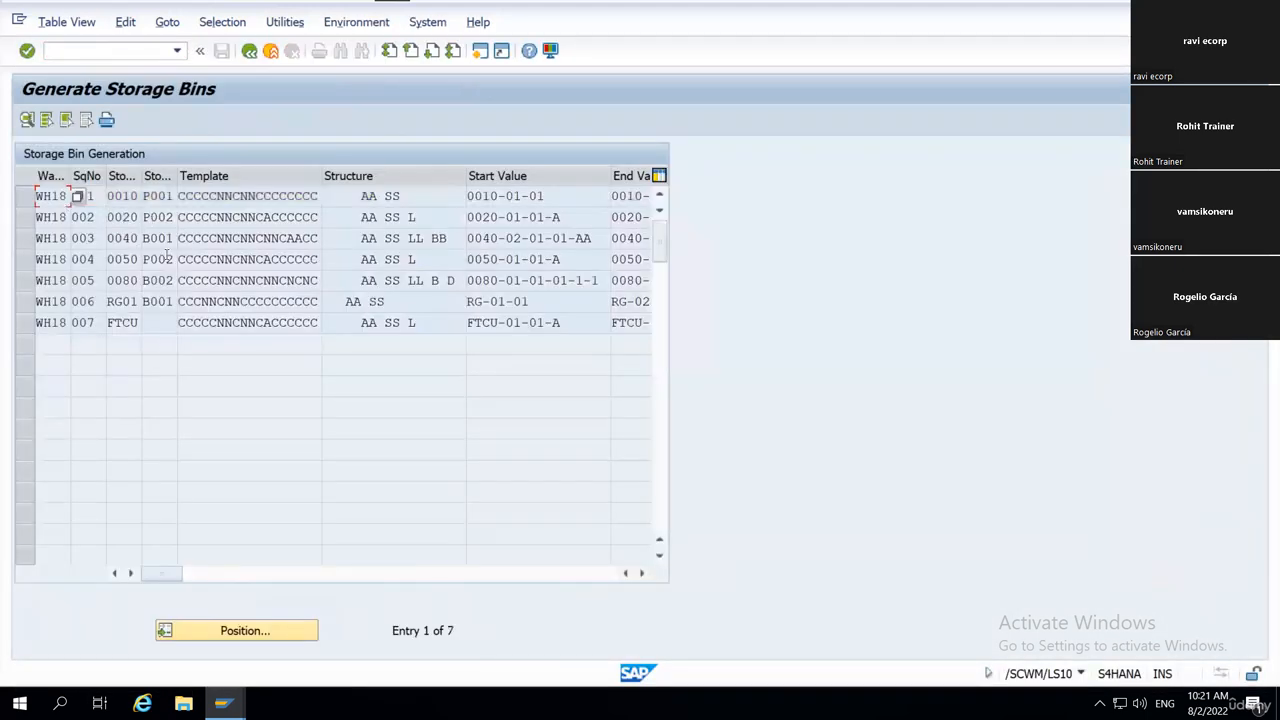
Go back to the Storage Bin Generation overview and add WH18 sequences 002 through 007 to the selected entries.
key(alt+Tab)
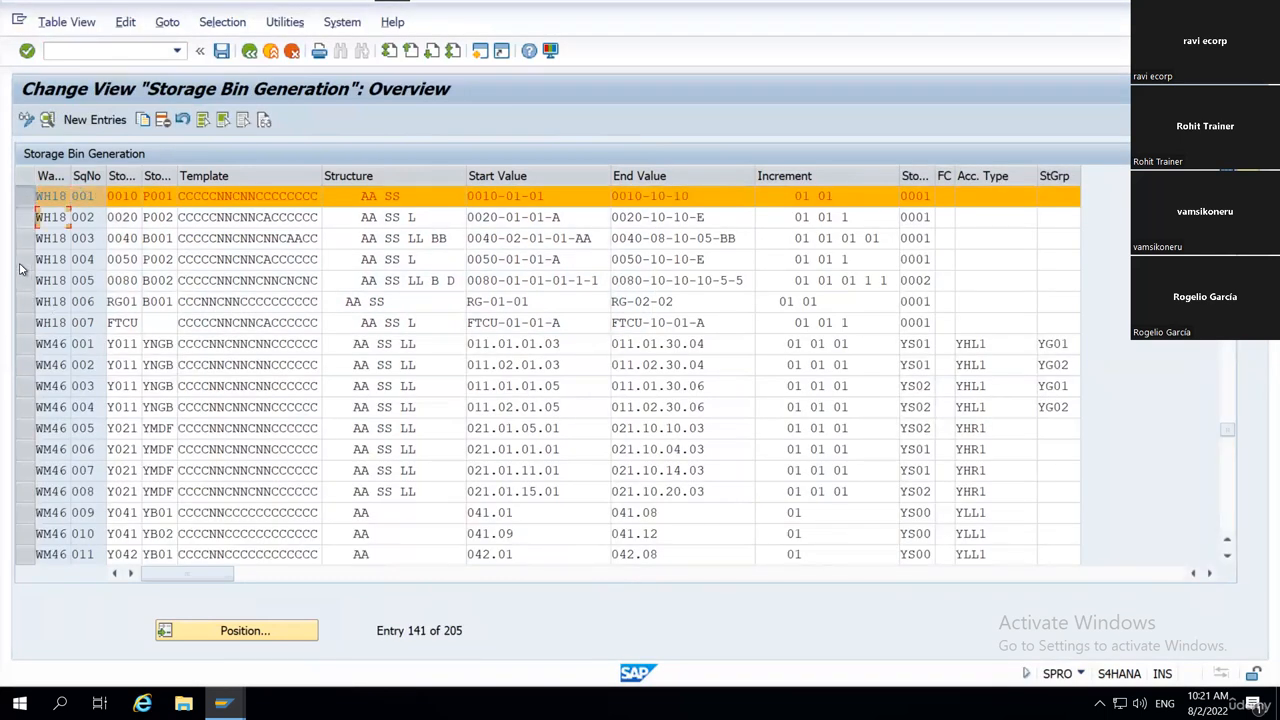
click(25, 217)
click(25, 322)
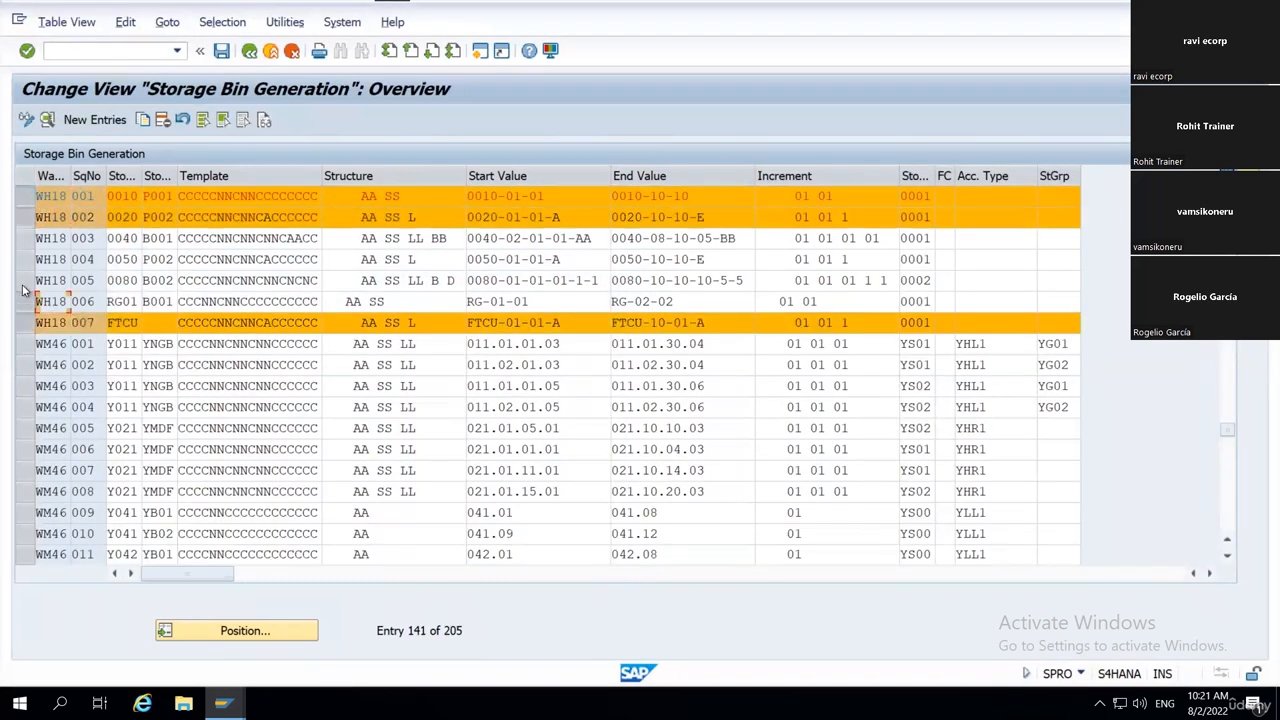
click(25, 301)
click(25, 280)
click(25, 259)
click(25, 238)
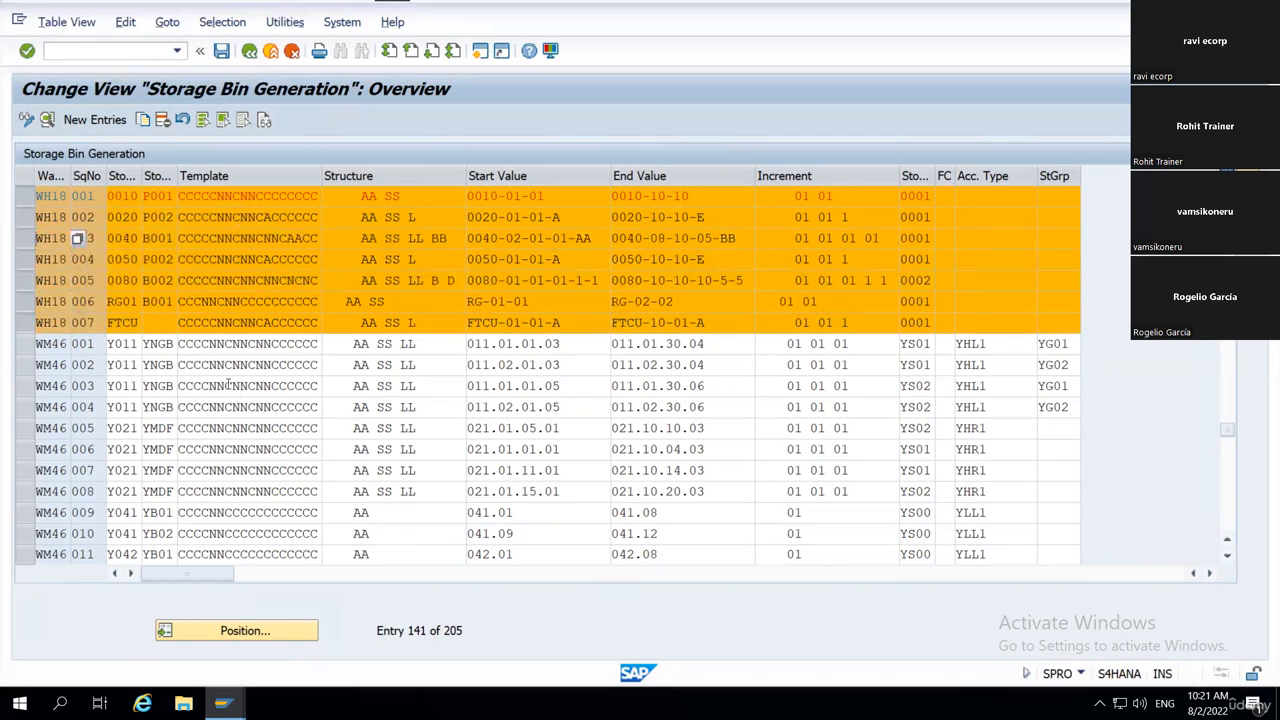
In Generate Storage Bins, select the WH18 sequence 001 entry, widen the storage type column, and open the entry's details.
key(alt+Tab)
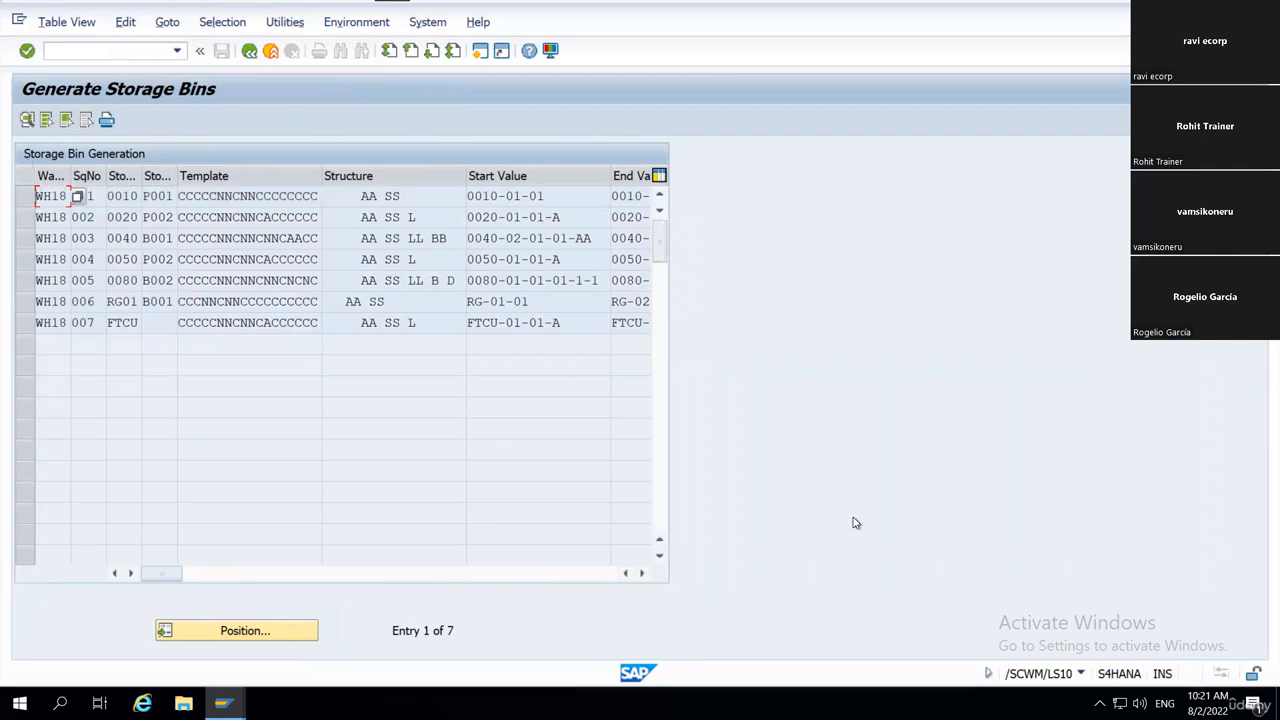
click(254, 195)
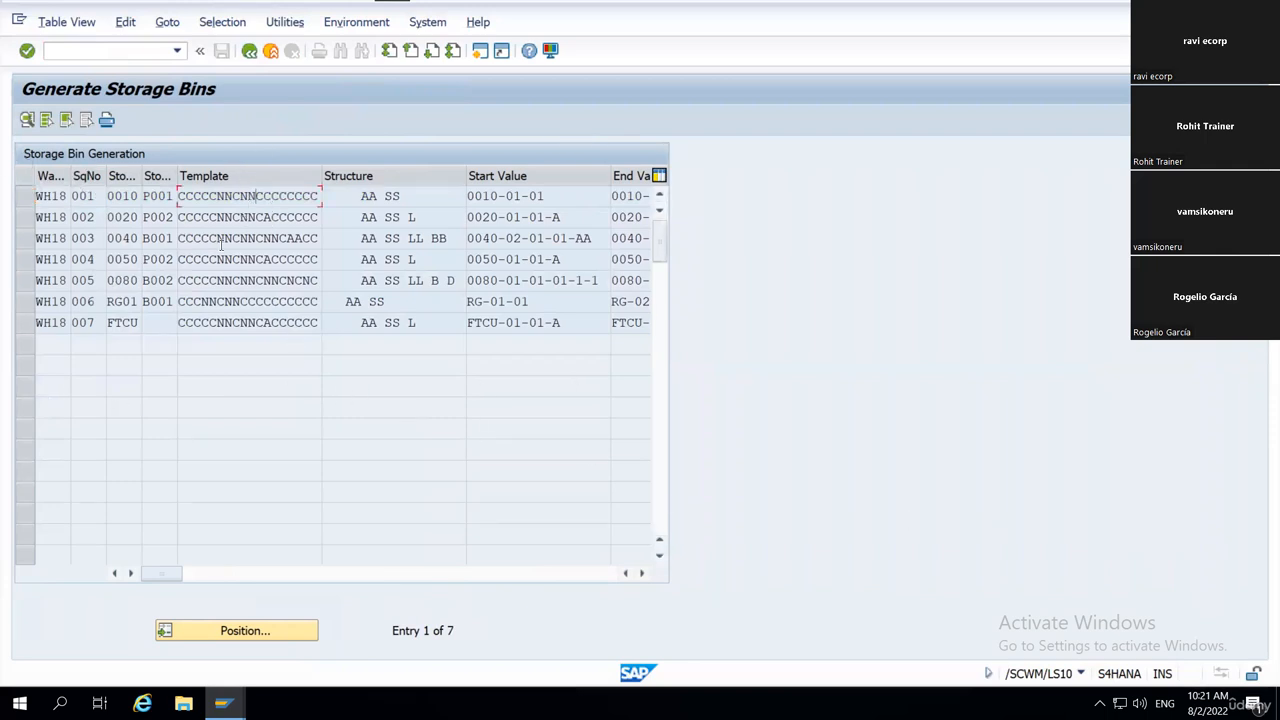
click(25, 200)
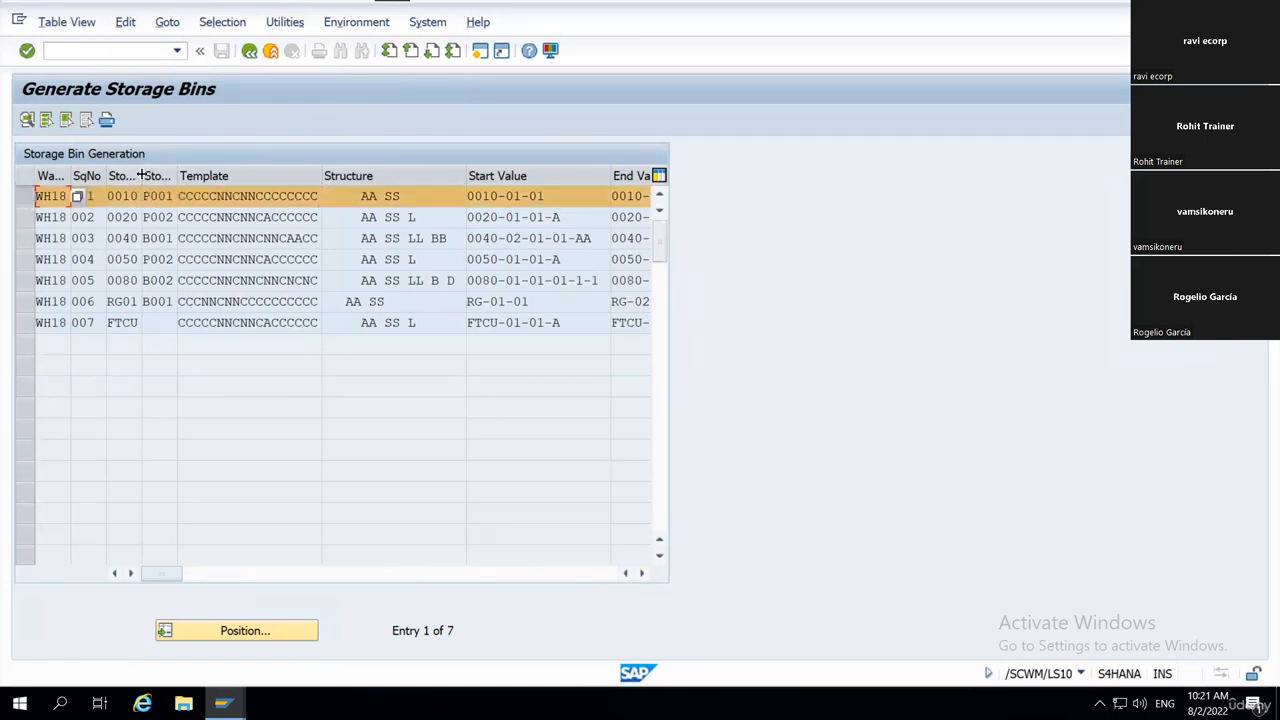
drag(142, 176, 100, 197)
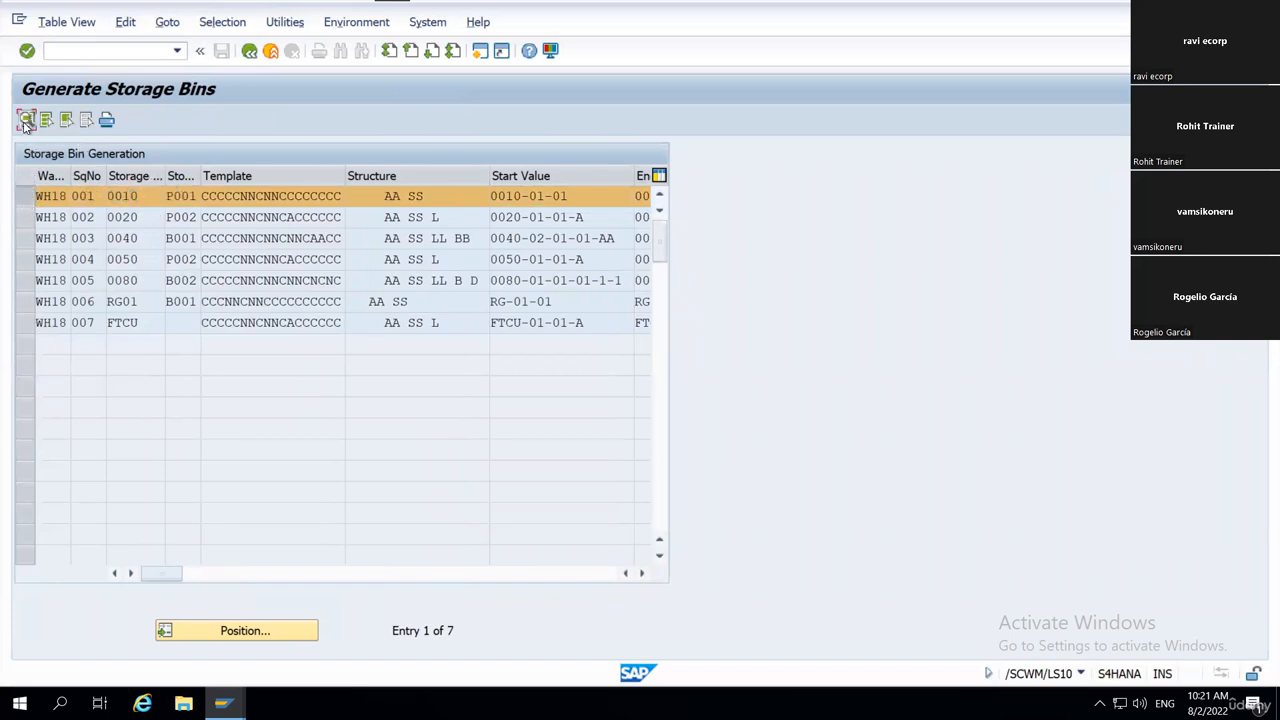
click(27, 121)
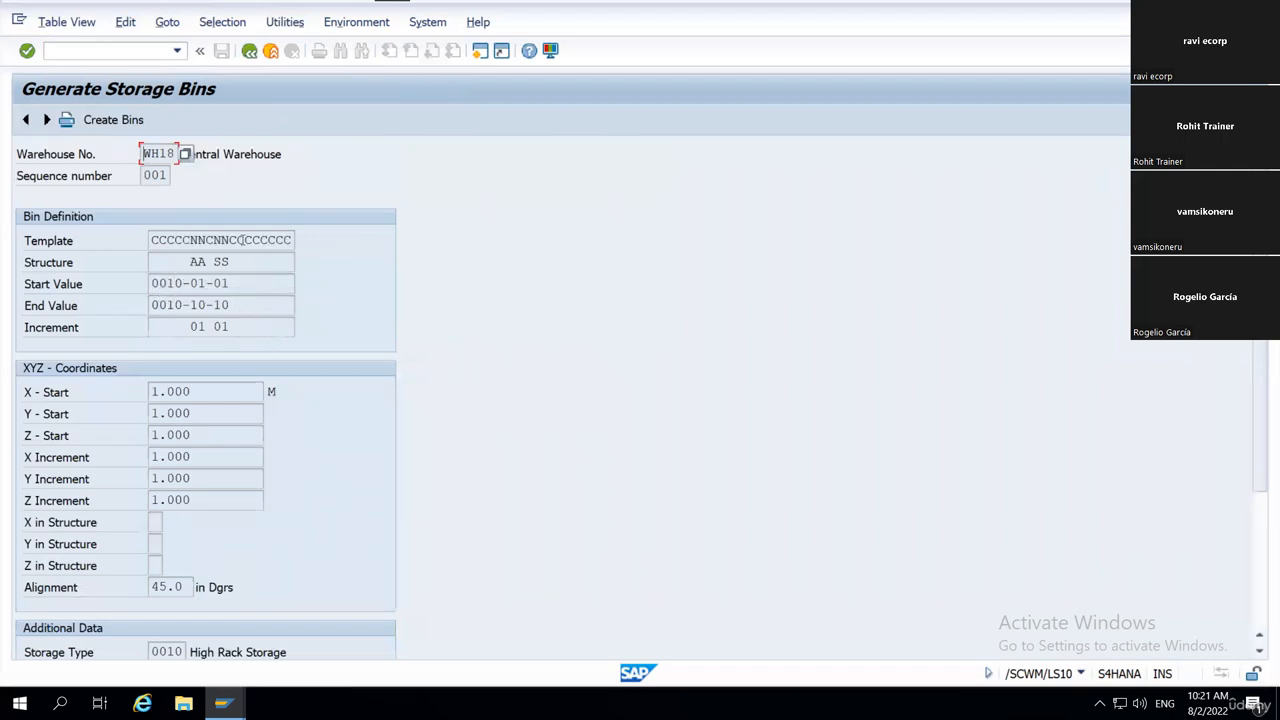
Review the sequence 001 details against the customizing overview, covering the Template, Start Value, XYZ coordinates and Additional Data.
drag(150, 241, 316, 242)
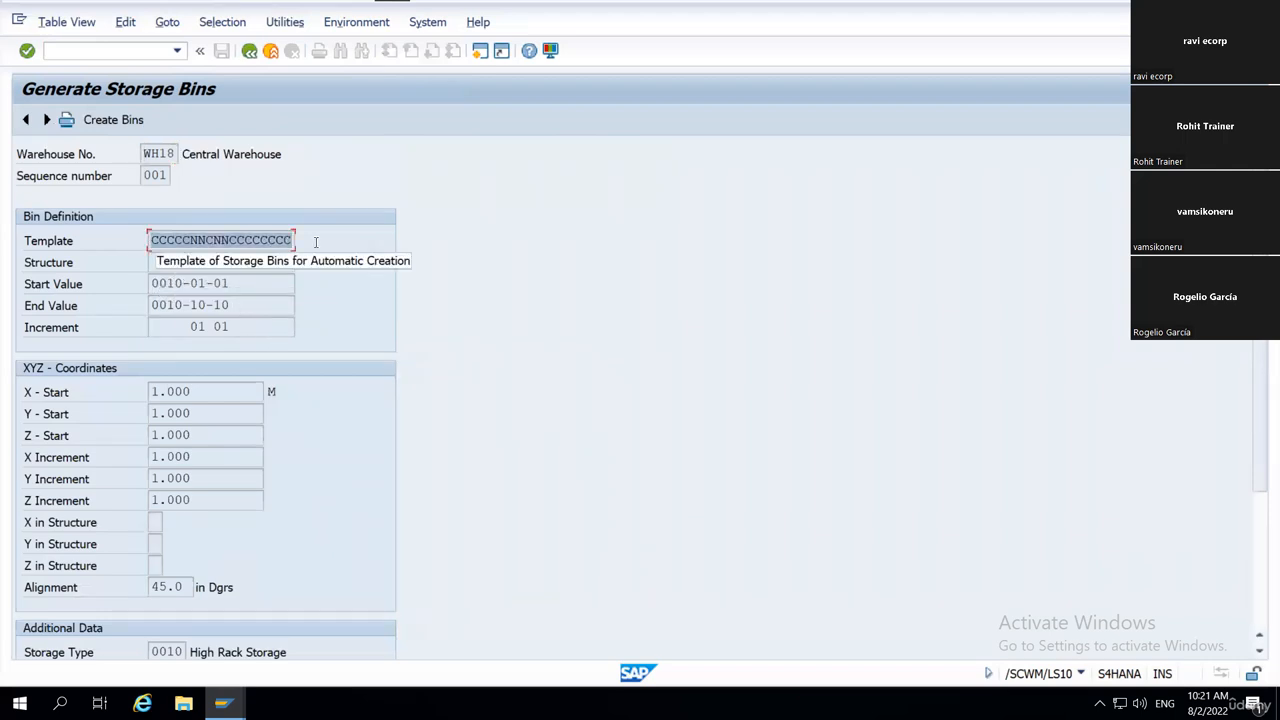
click(443, 314)
key(alt+Tab)
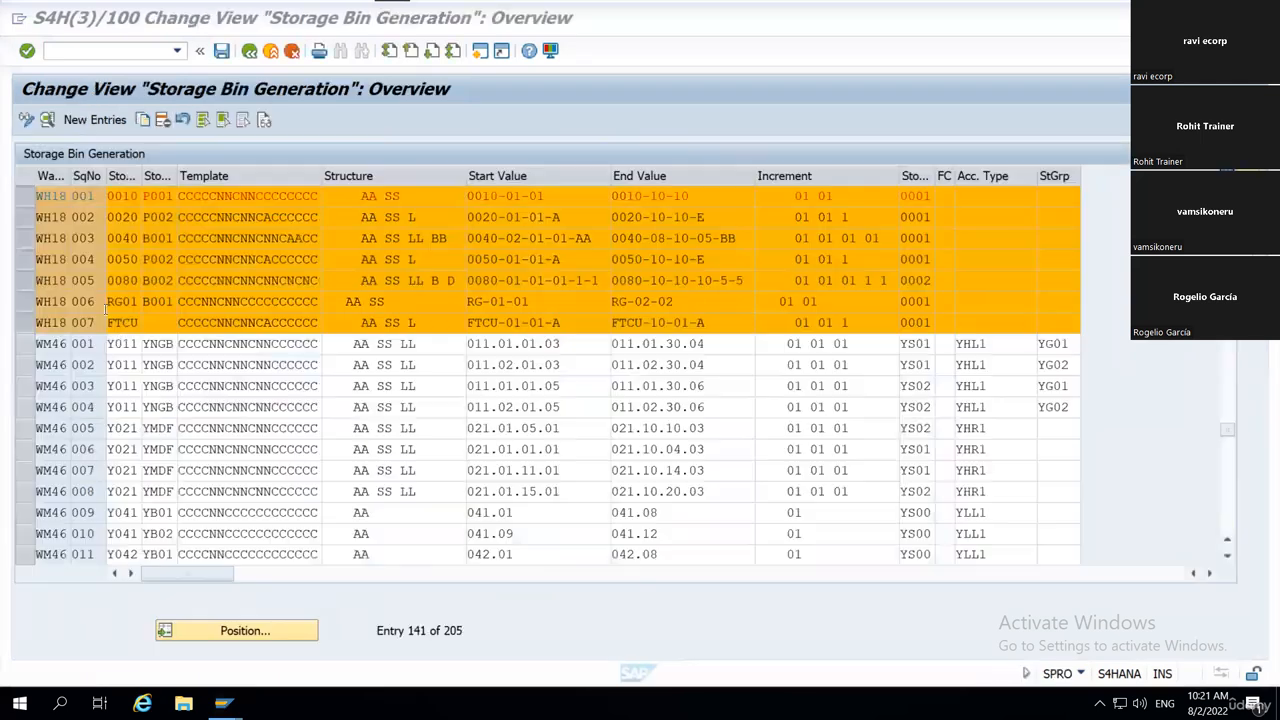
key(alt+Tab)
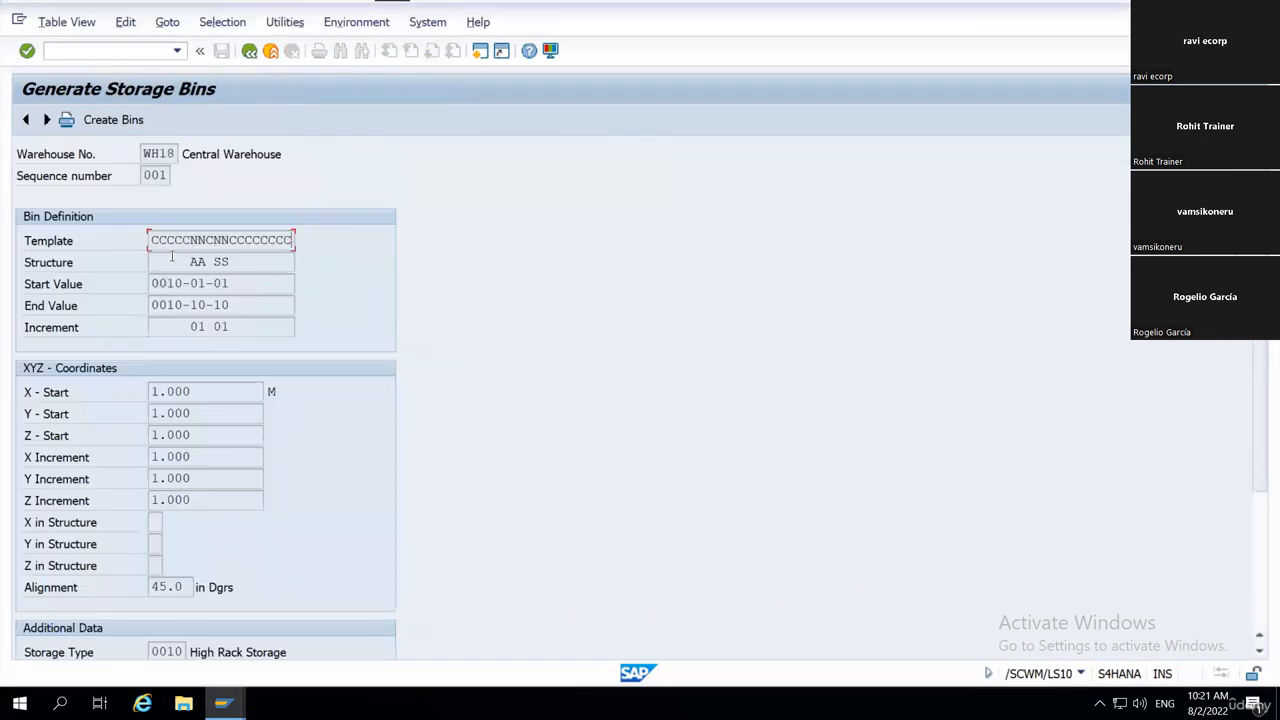
click(152, 284)
scroll(228, 488, down, 5)
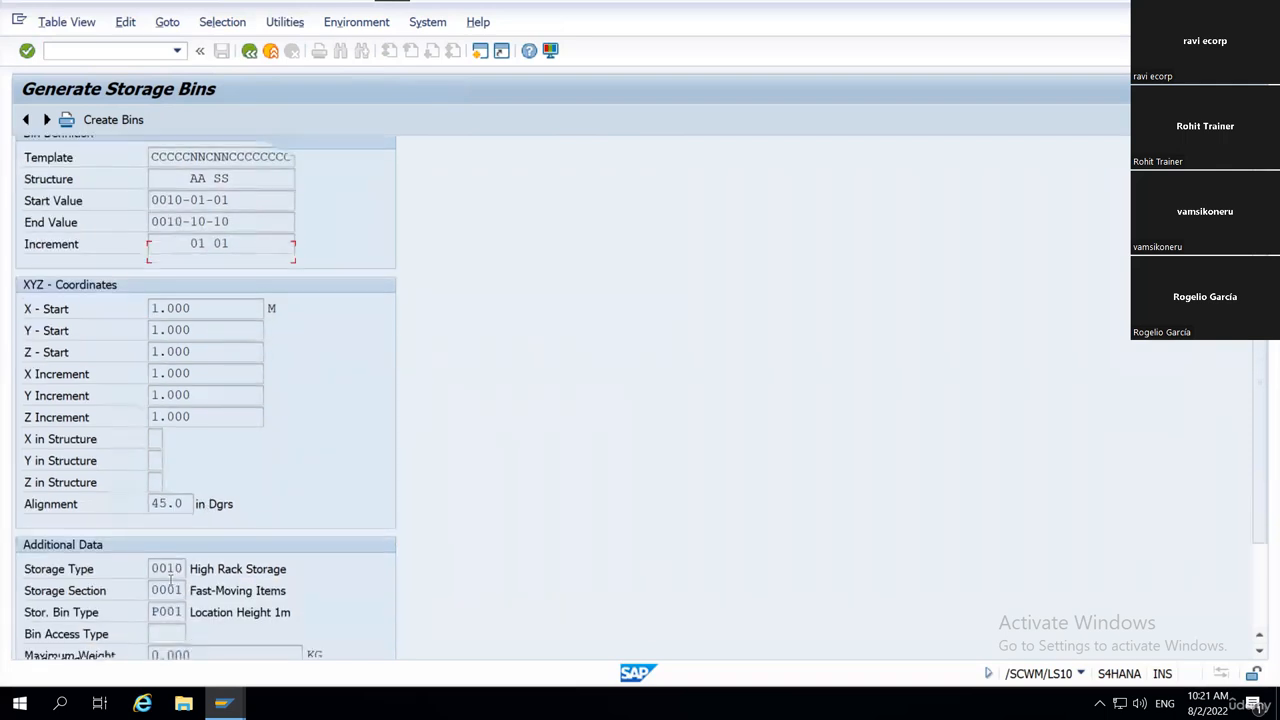
drag(22, 436, 230, 517)
drag(1257, 425, 1257, 262)
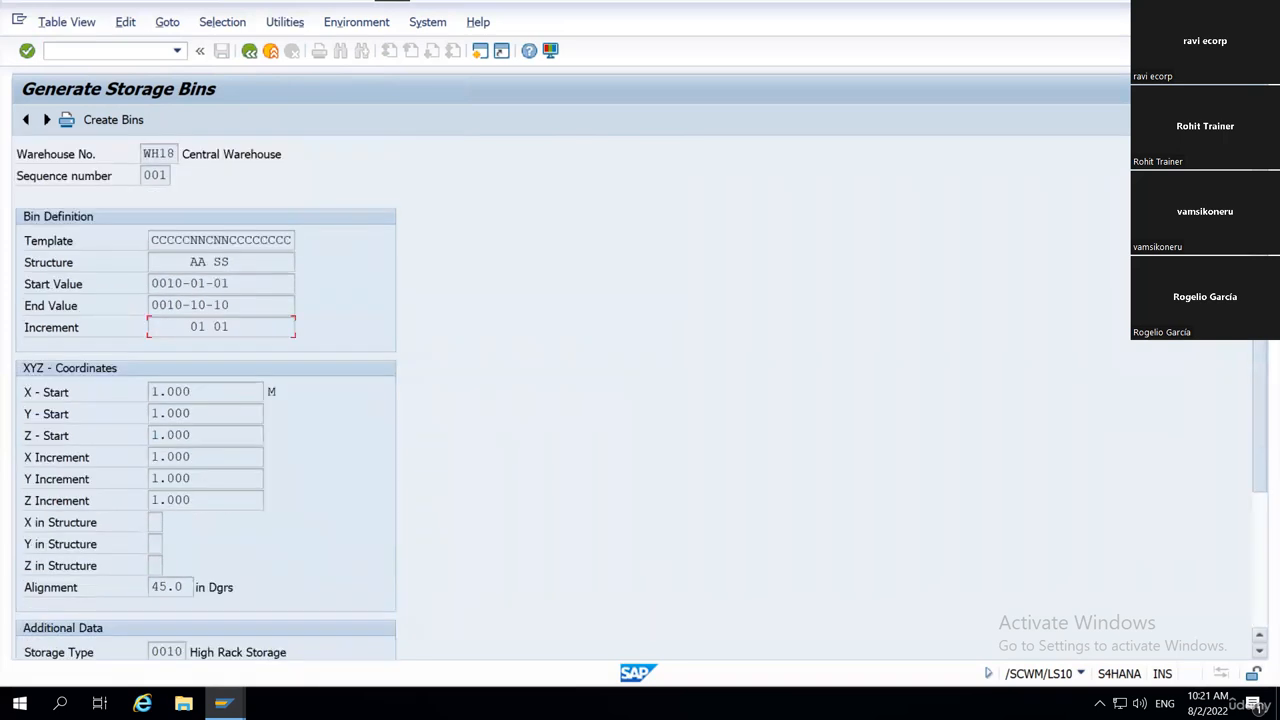
Create the storage bins for WH18 sequence 001, checking the list of bins to generate and confirming the creation.
click(106, 120)
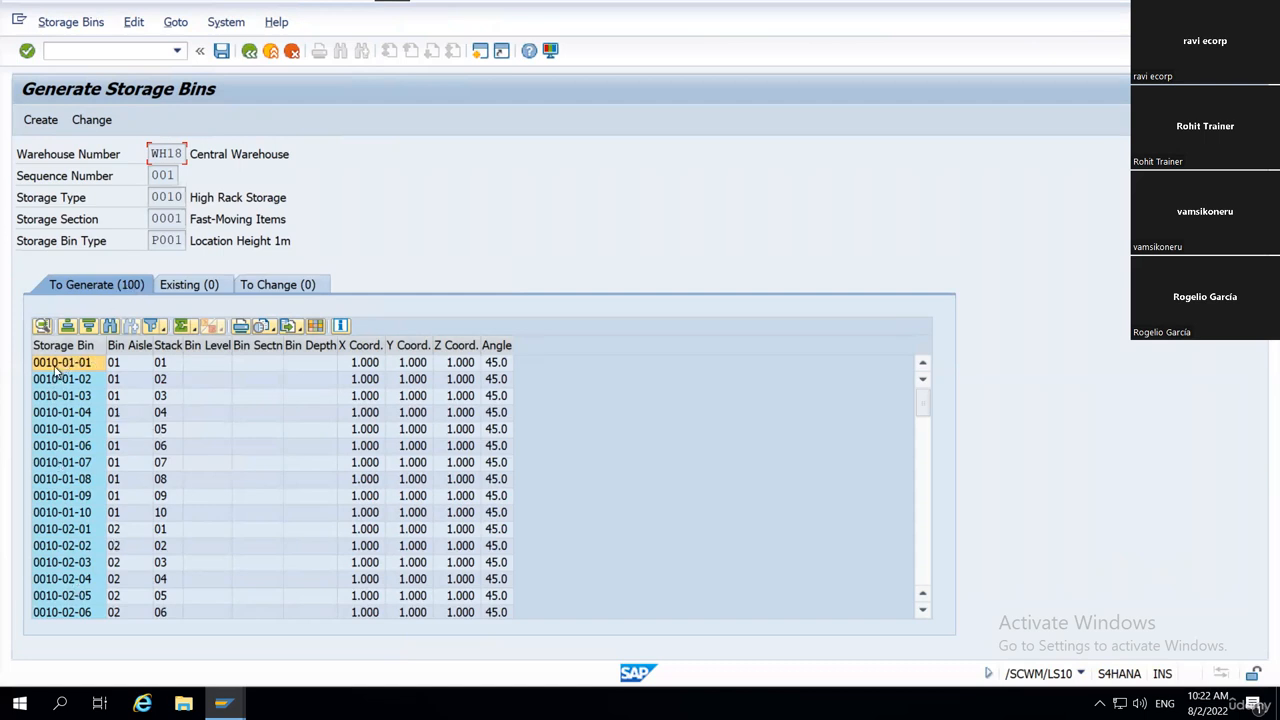
scroll(136, 407, down, 16)
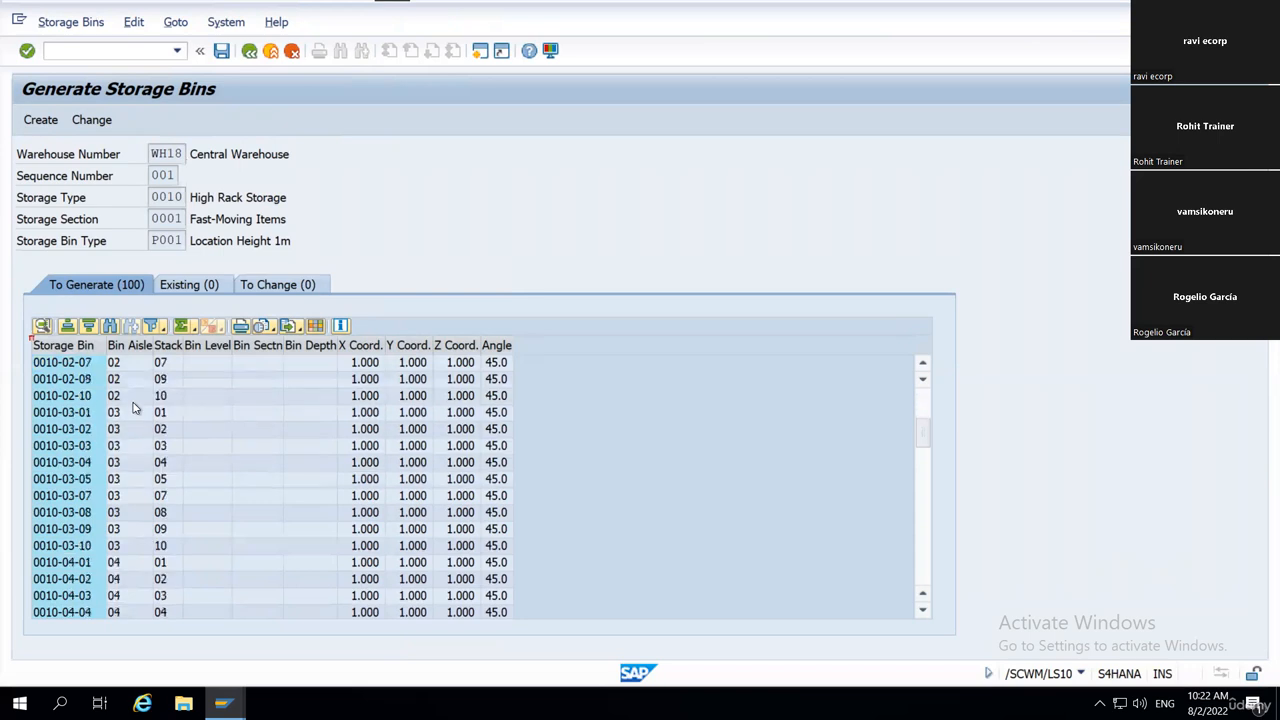
scroll(136, 407, up, 16)
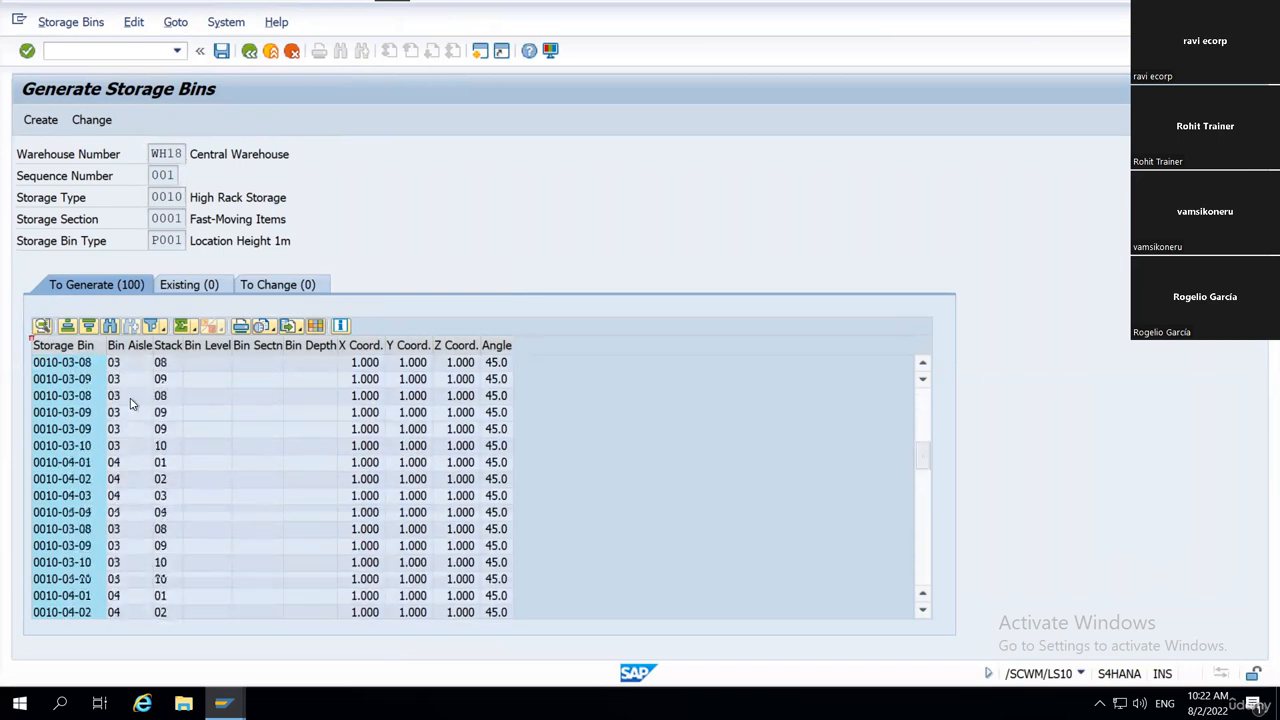
click(40, 120)
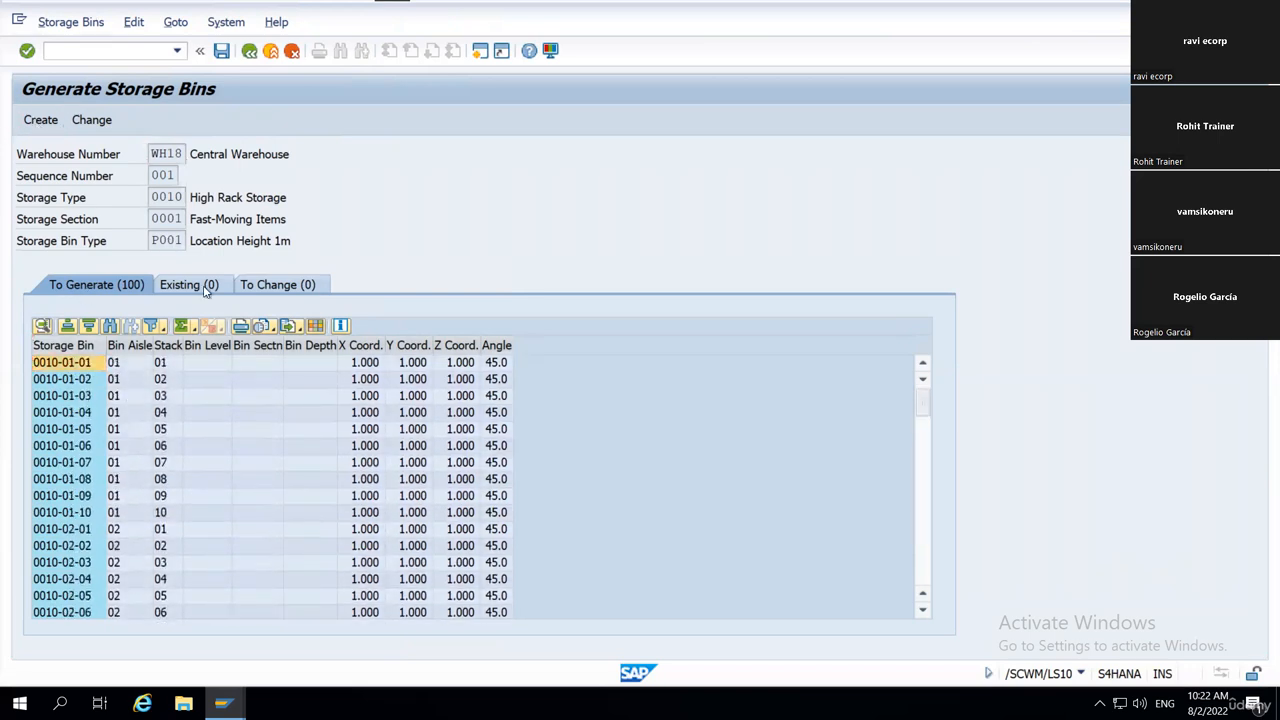
drag(265, 302, 440, 302)
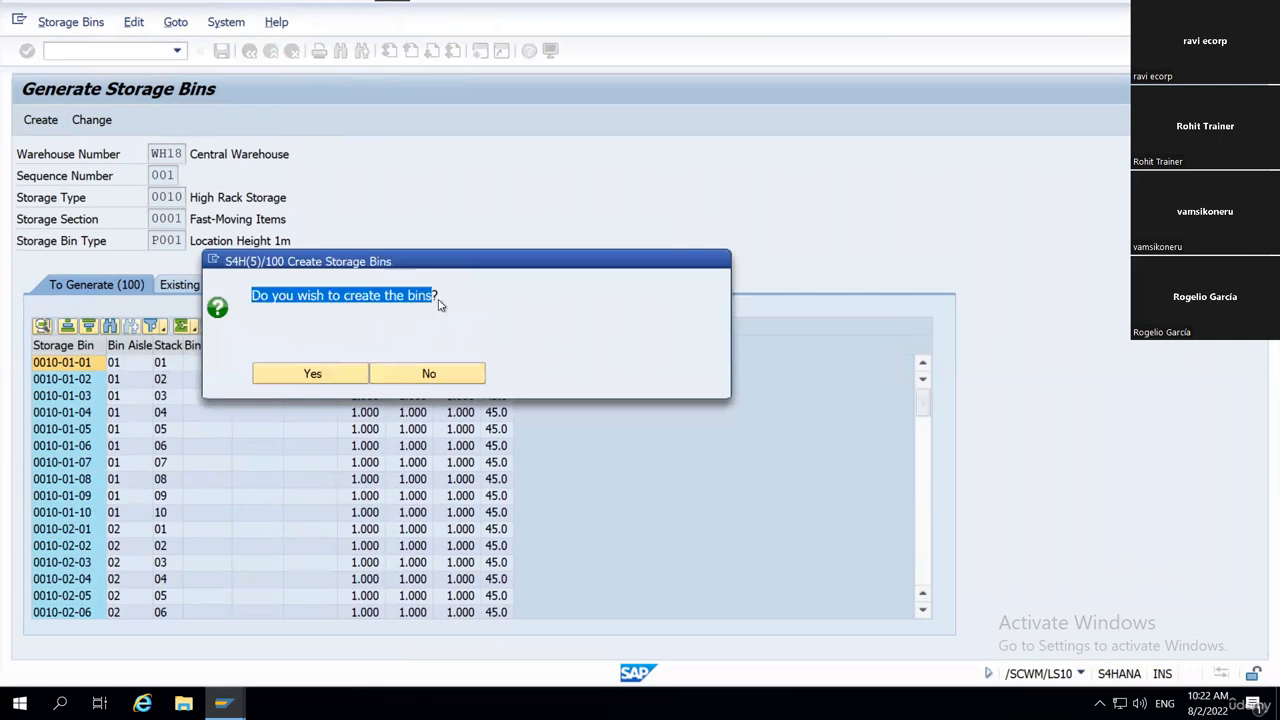
click(313, 373)
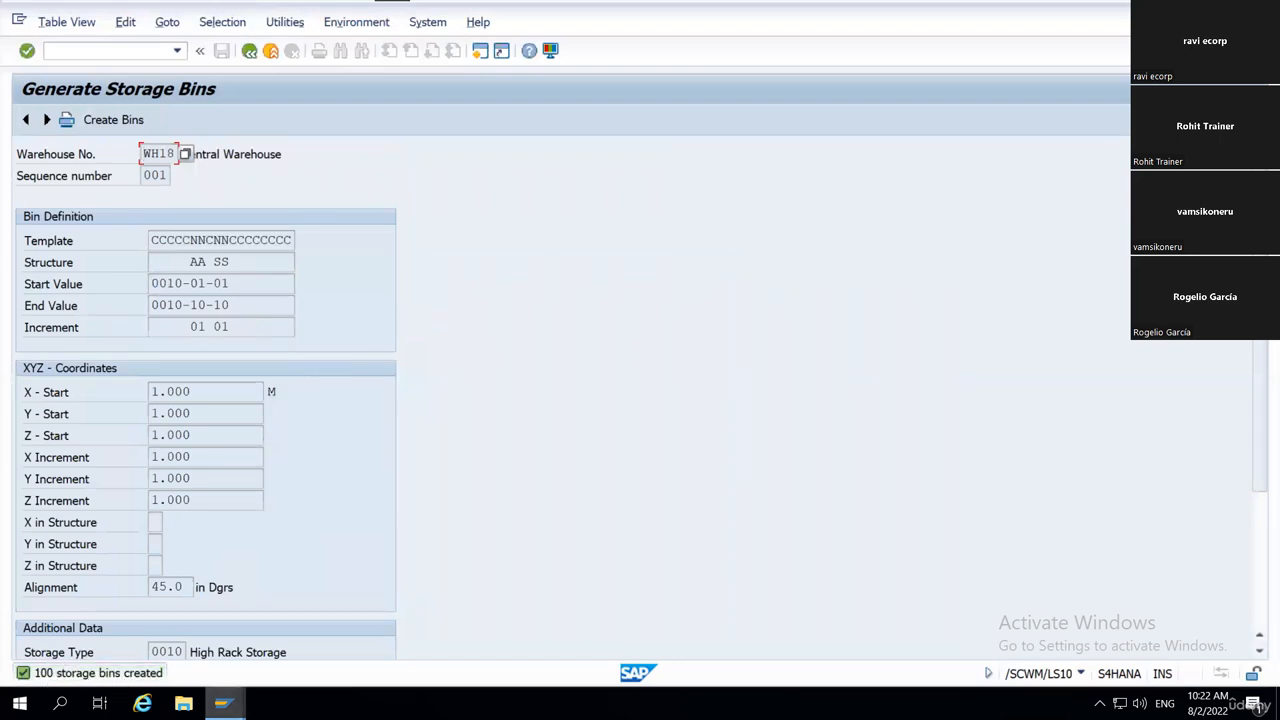
Switch to the Warehouse Management Monitor and set Storage Type 0010 in the Storage Bin selection under Stock and Bin.
mouse_move(222, 703)
click(243, 636)
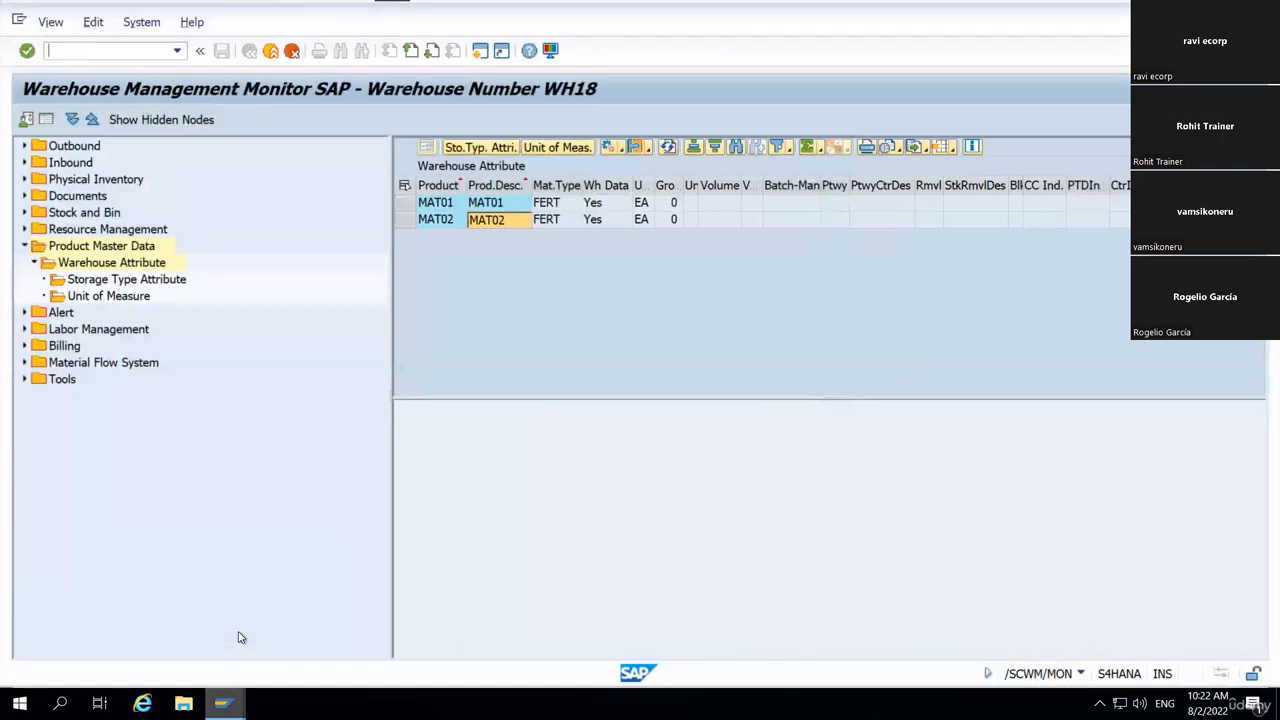
click(24, 246)
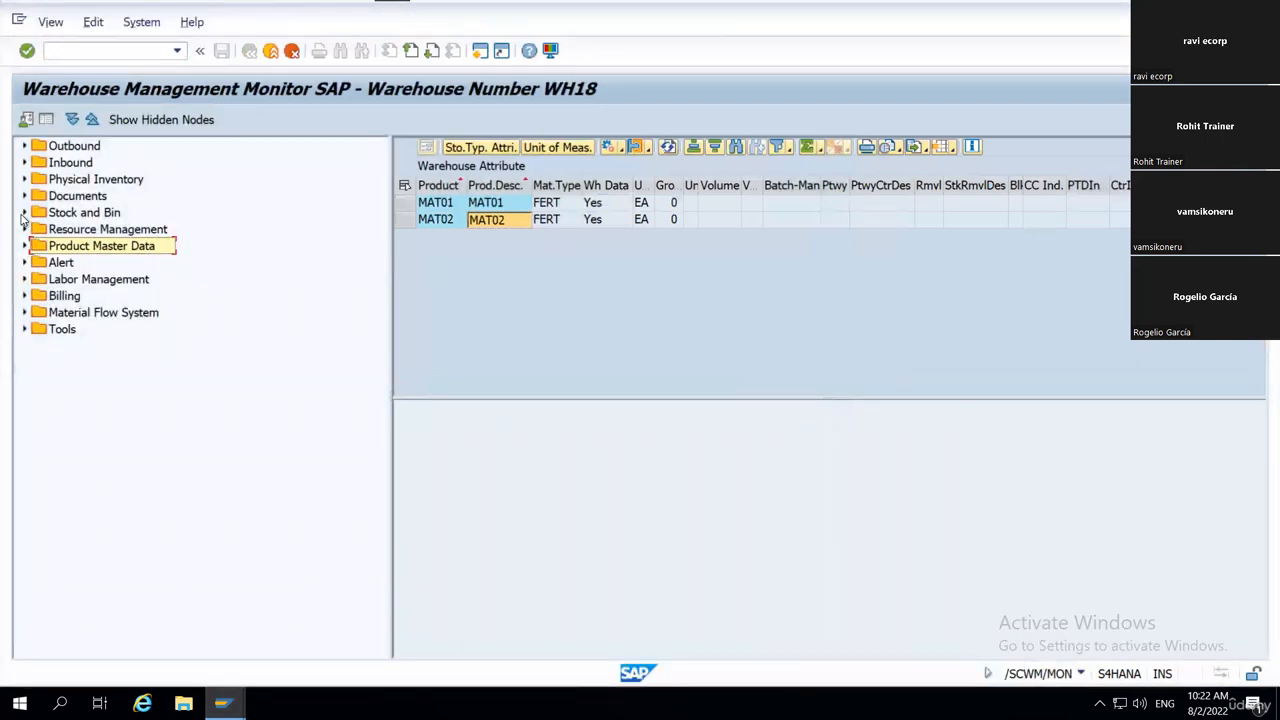
click(24, 213)
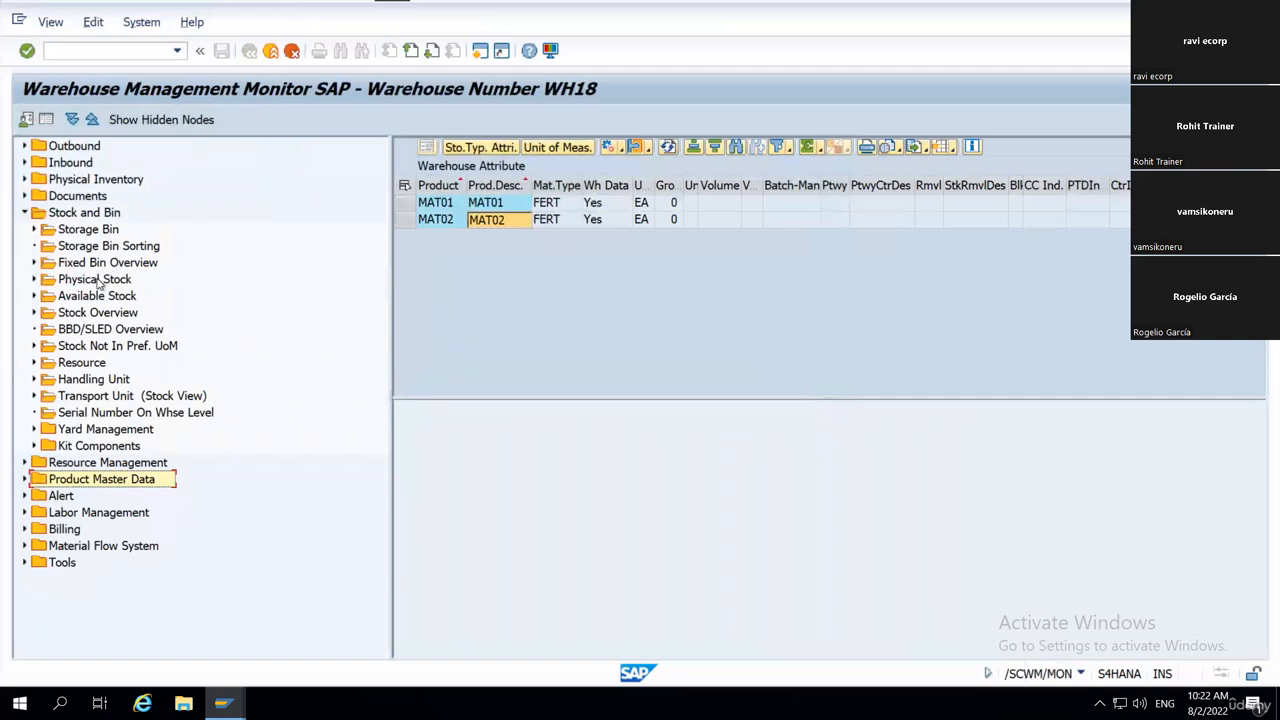
double_click(89, 230)
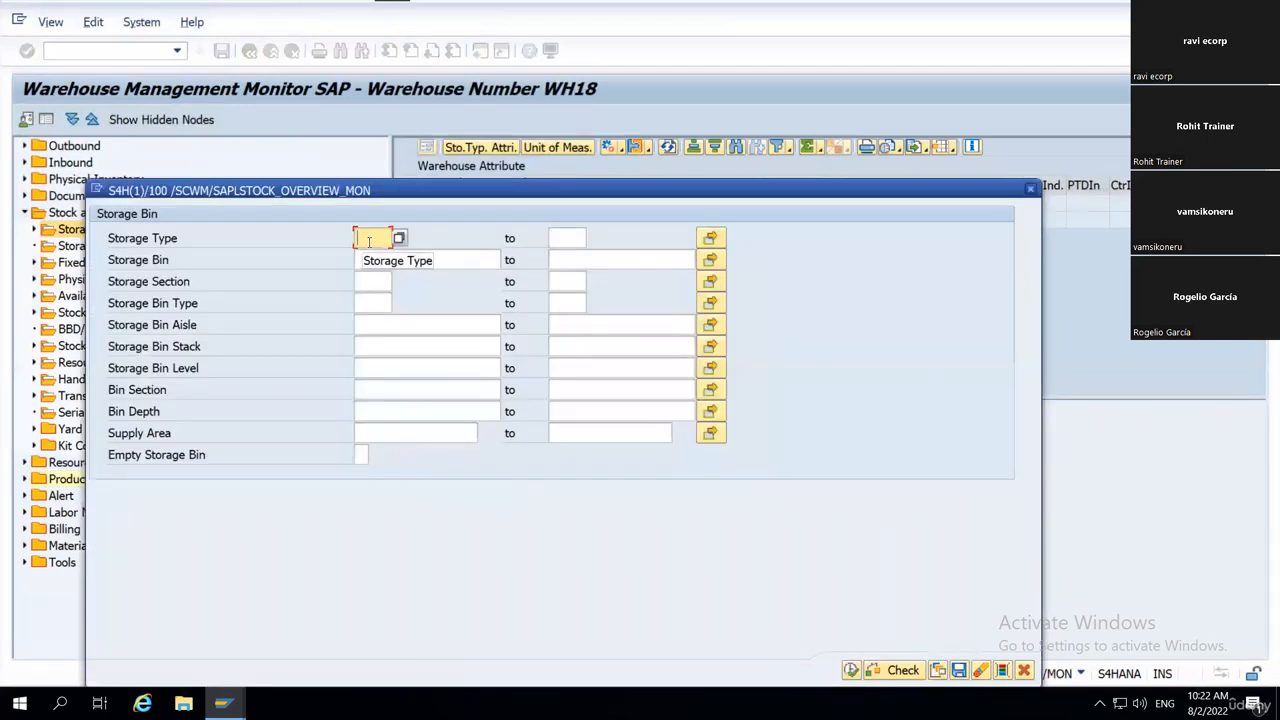
text(0010)
key(Tab)
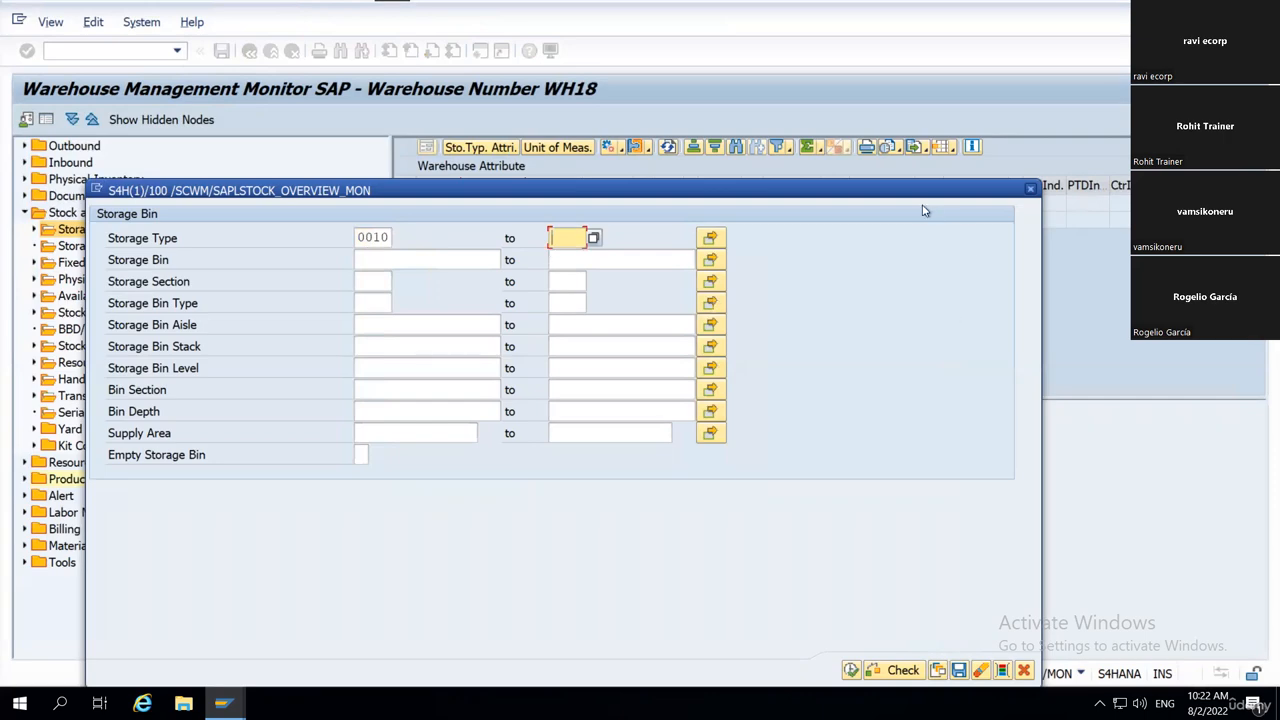
drag(910, 191, 1000, 129)
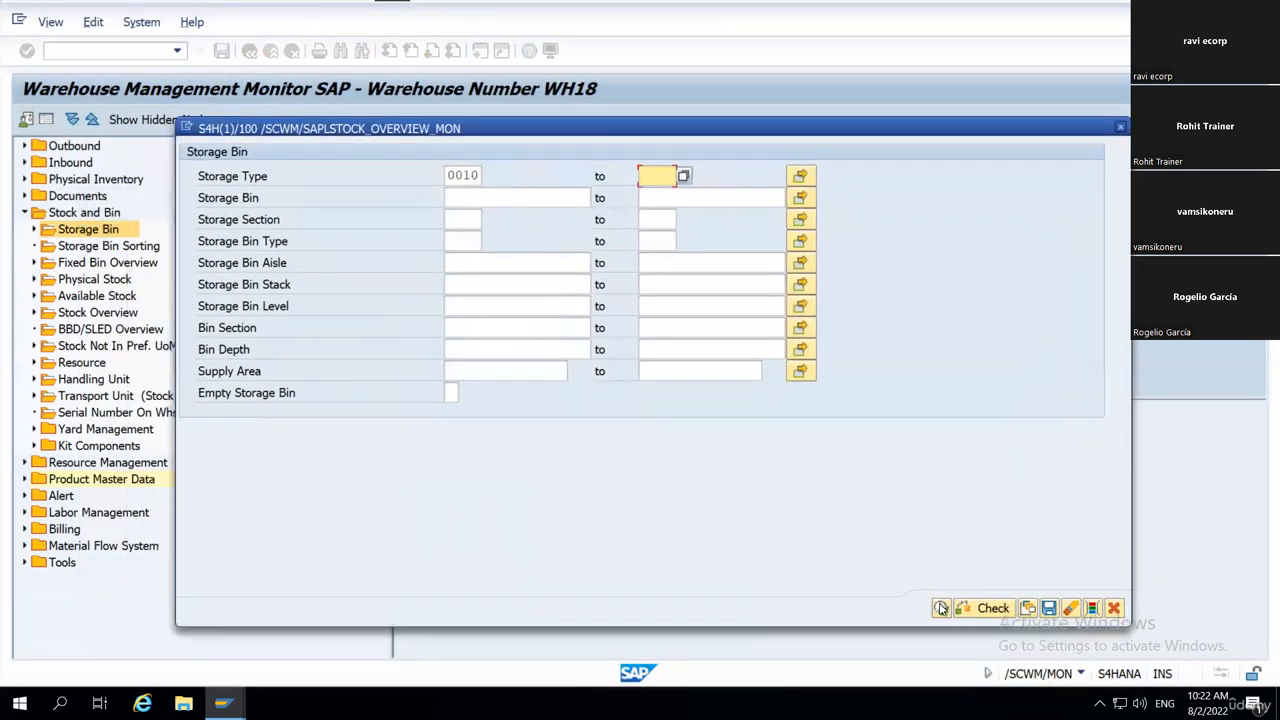
click(940, 606)
Revisit the Storage Bin Generation overview and monitor sessions, and point out the Storage Type field in the Generate Storage Bins details.
click(222, 703)
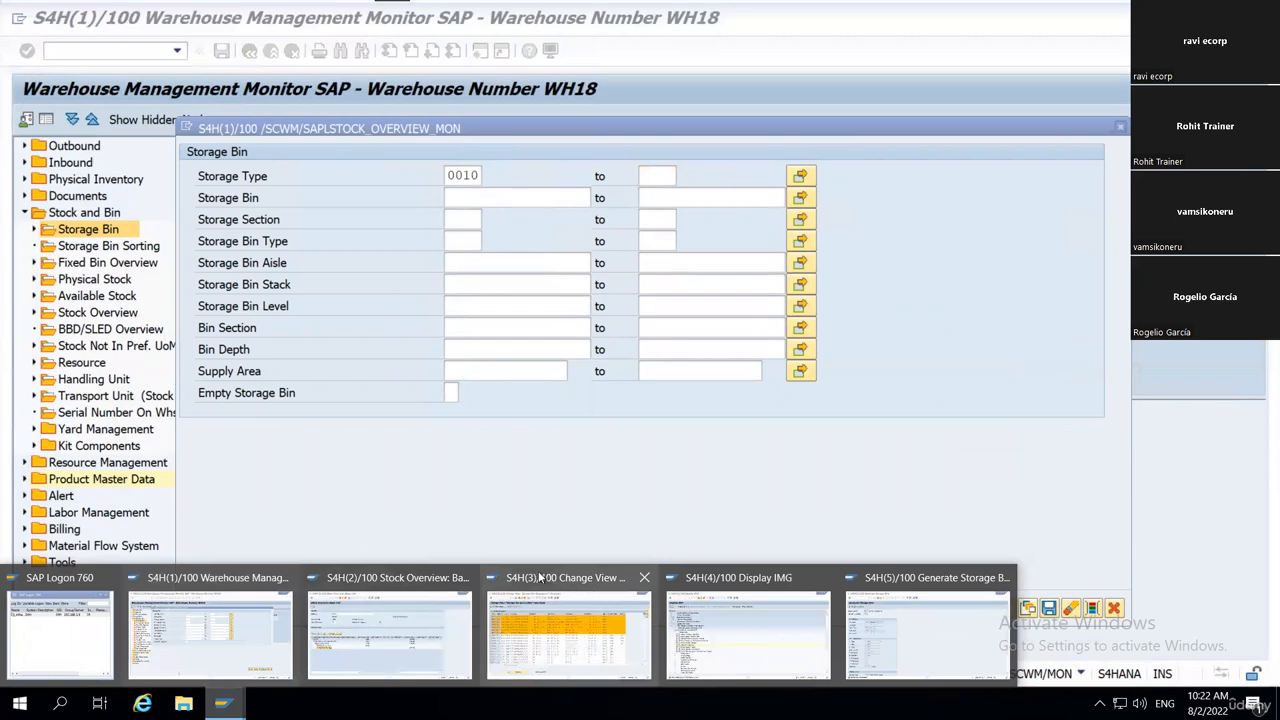
click(496, 568)
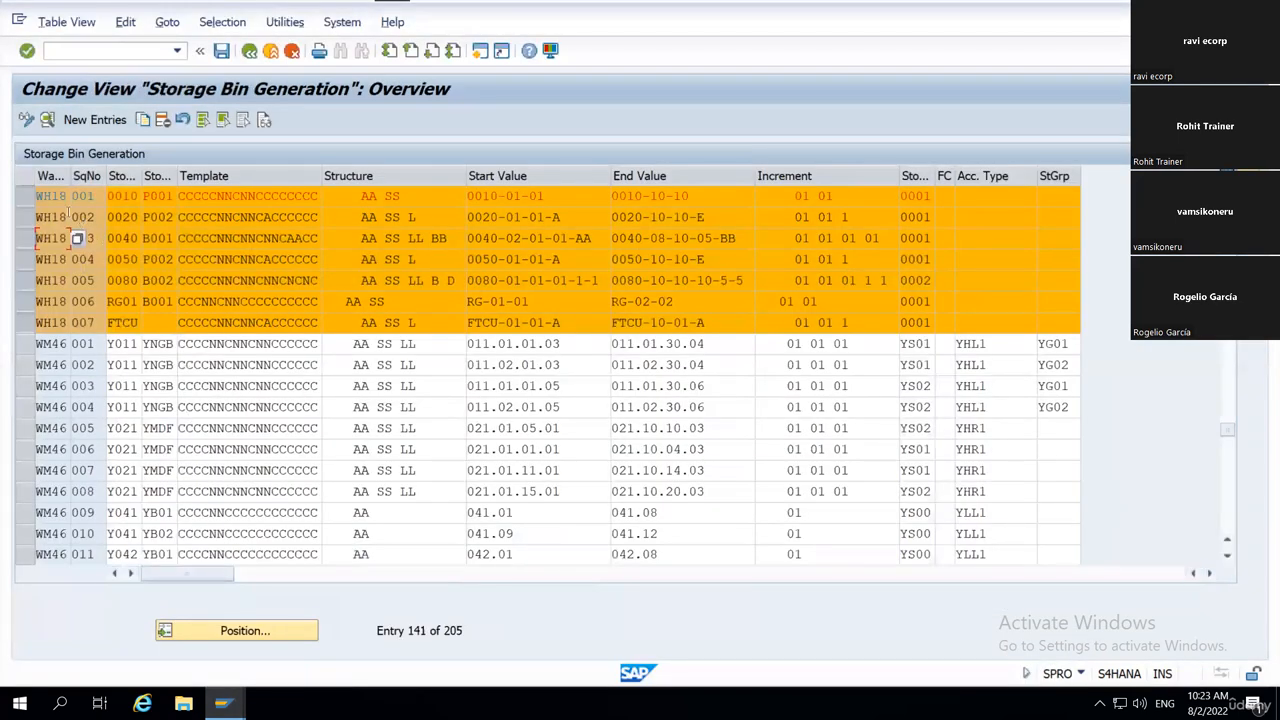
click(222, 703)
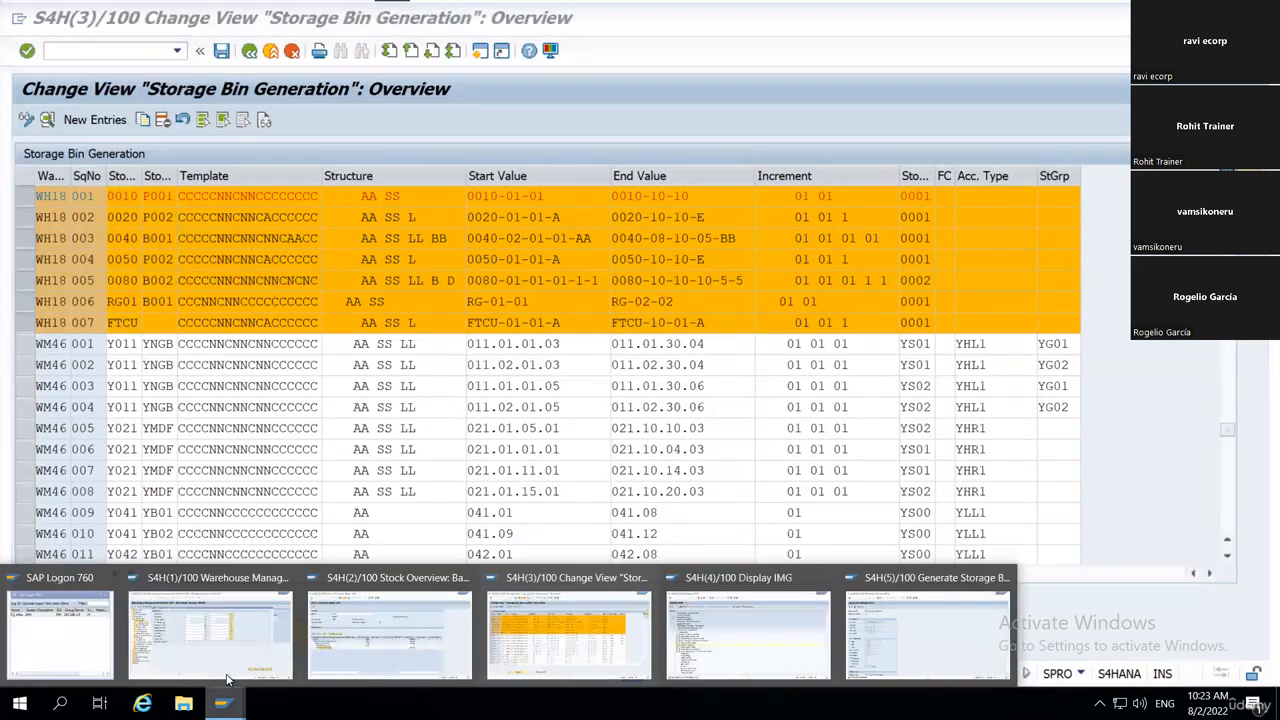
click(182, 636)
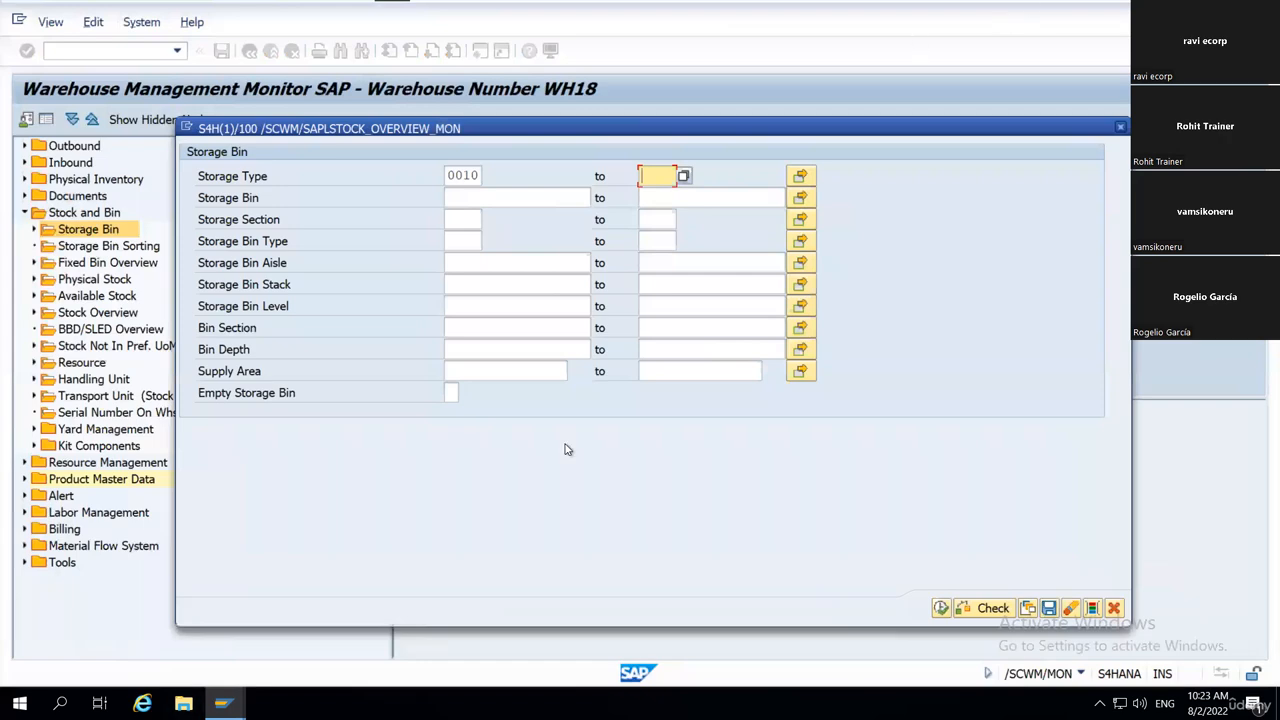
click(222, 703)
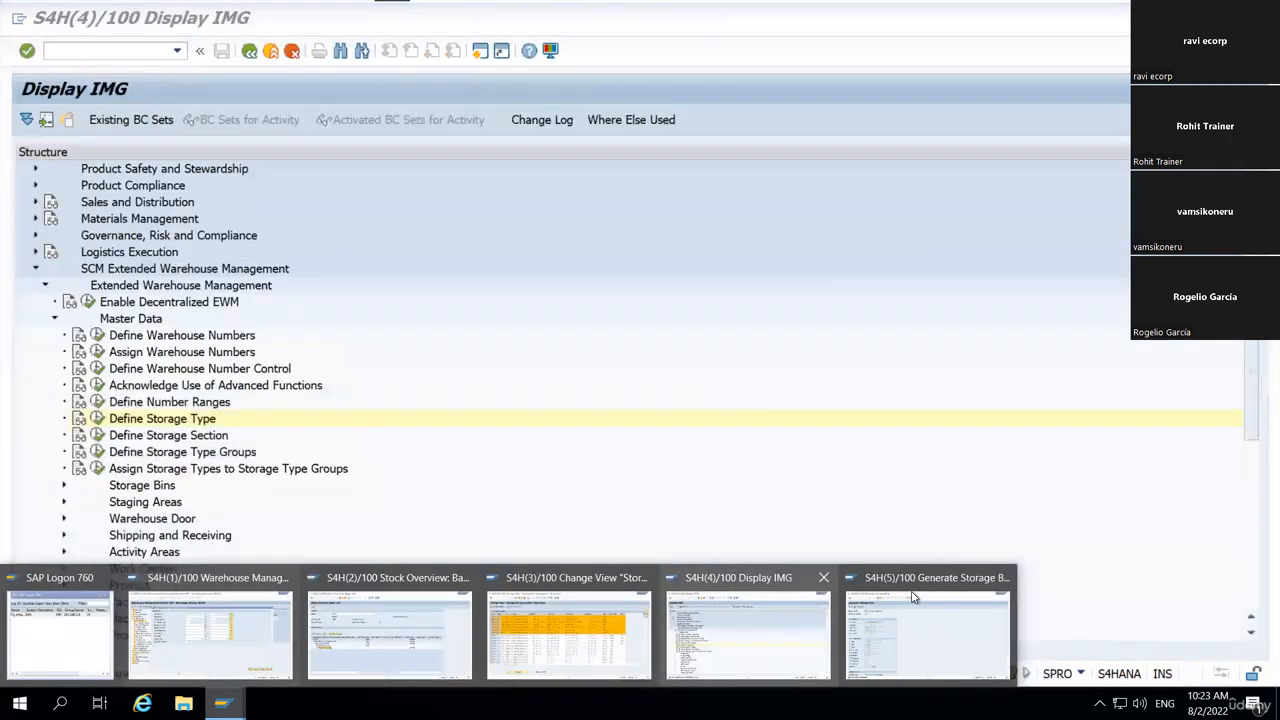
click(927, 635)
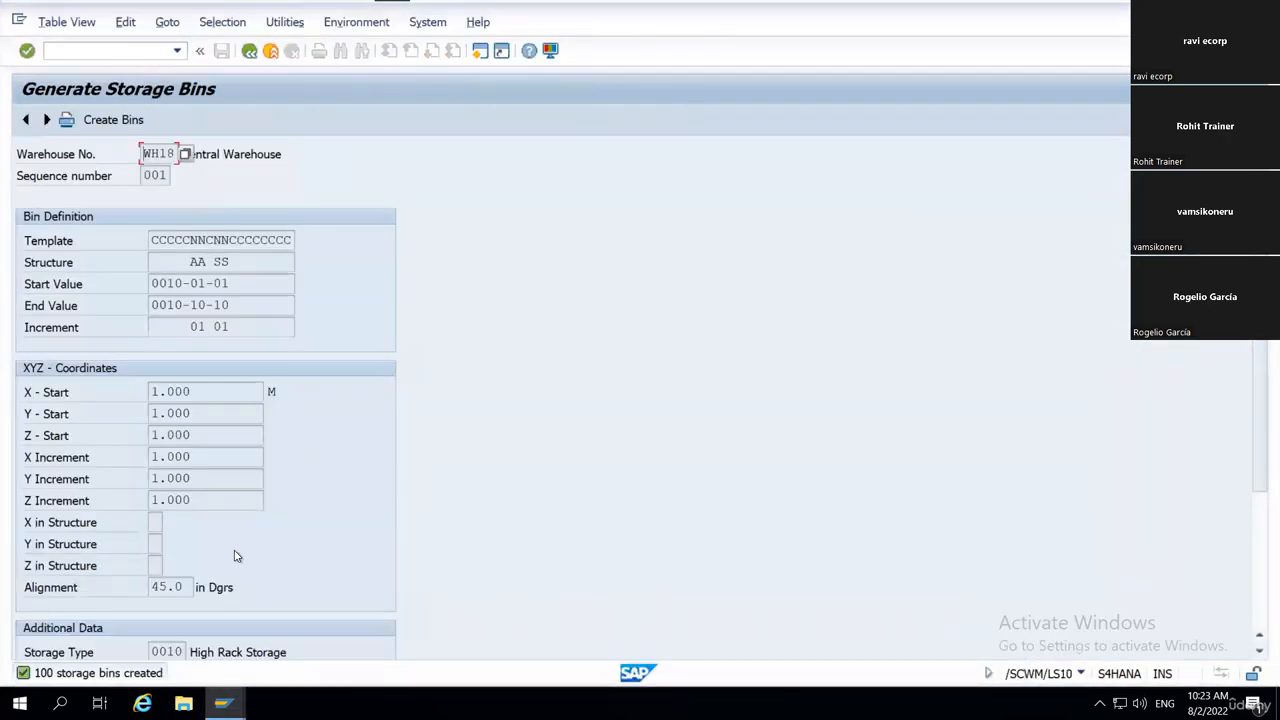
click(181, 651)
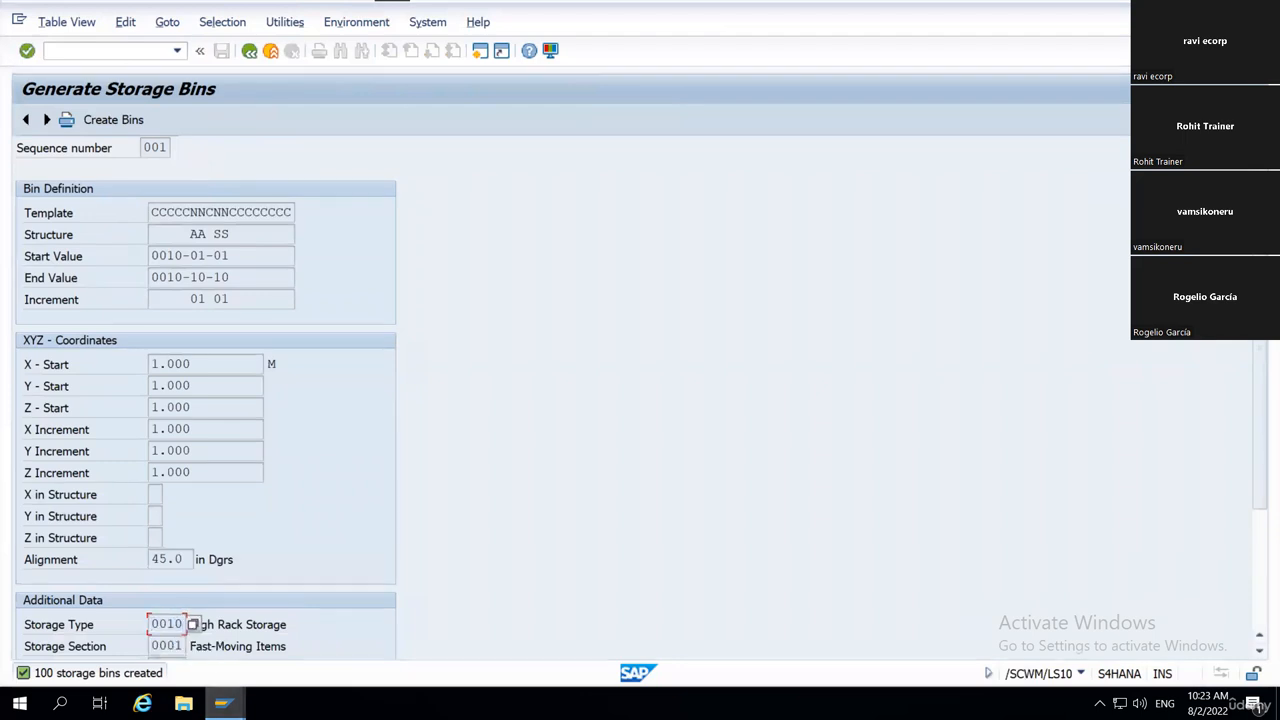
Switch to the Warehouse Management Monitor session and run the Storage Bin selection for Storage Type 0010.
click(222, 703)
click(239, 622)
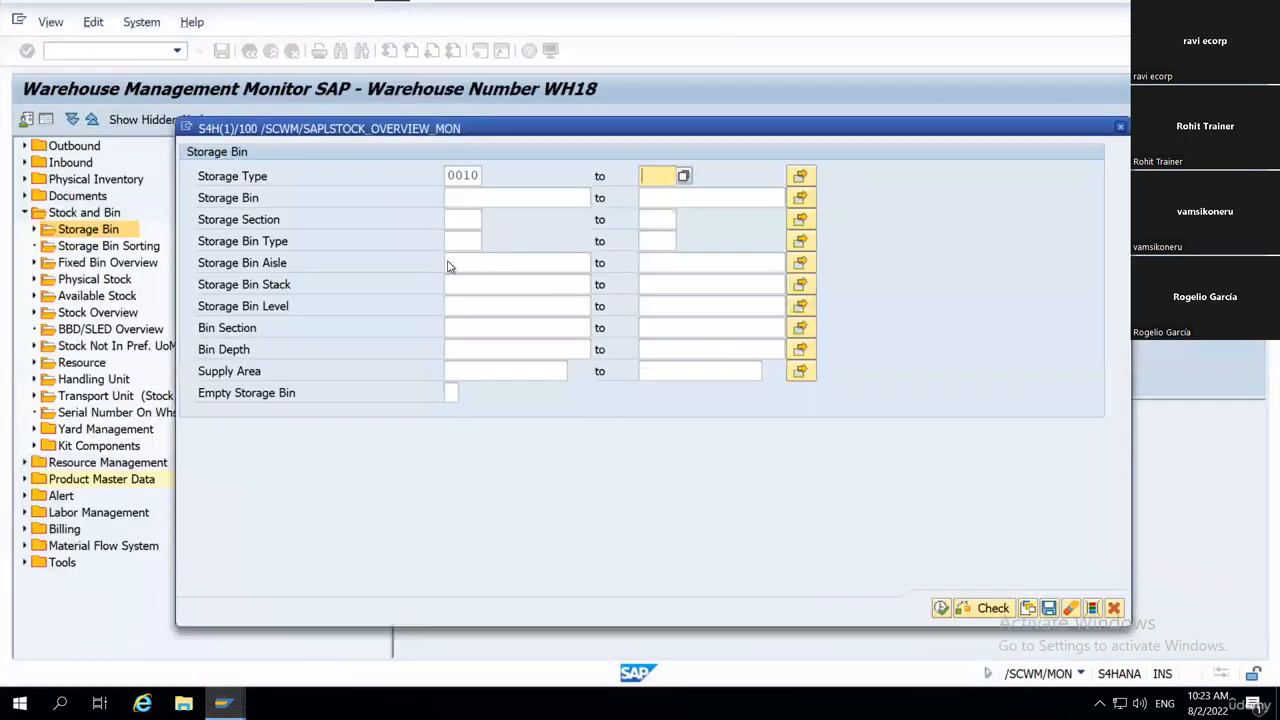
click(479, 174)
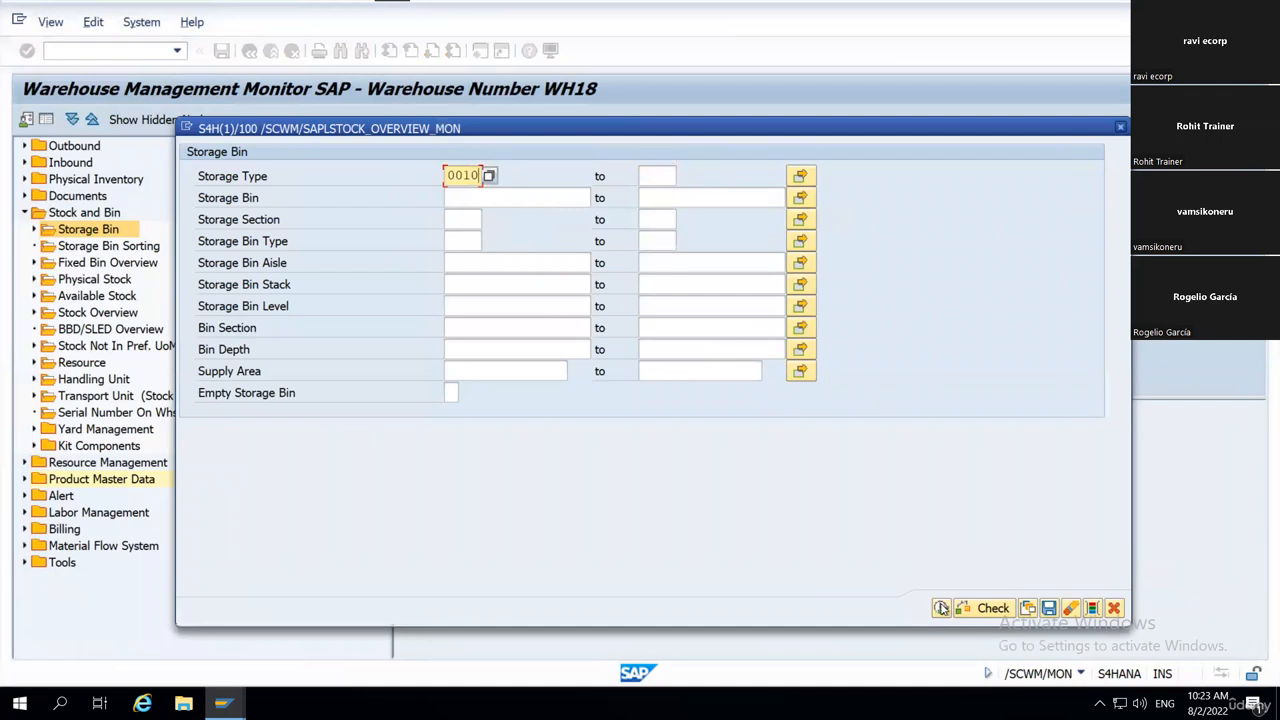
click(941, 608)
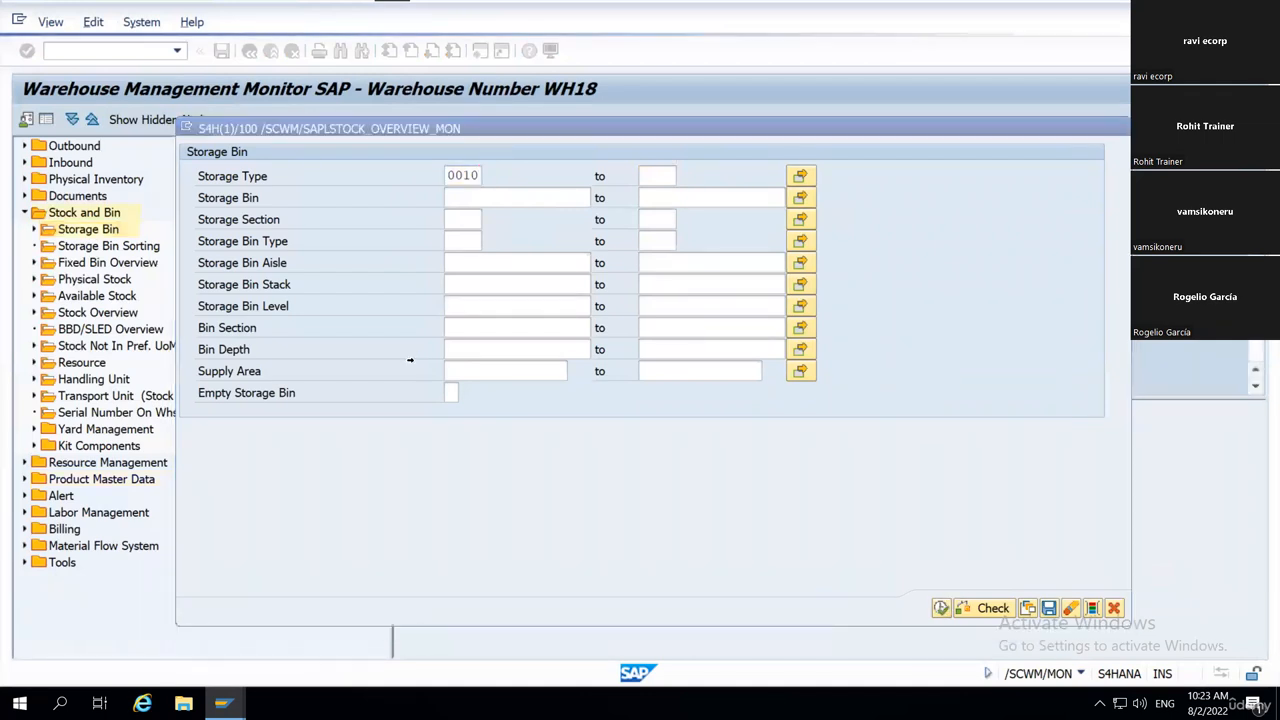
Review the whole list of storage bins, checking the Max. Wt column and the bin type of bin 0010-01.
drag(668, 393, 670, 570)
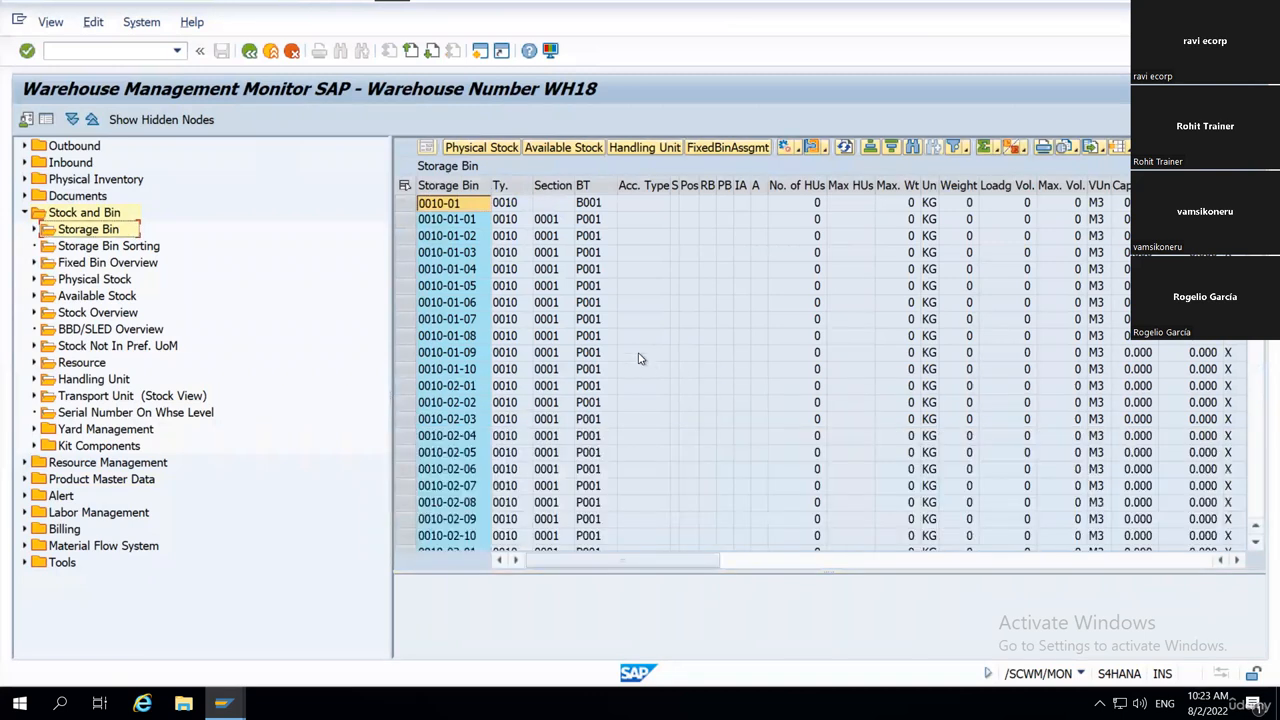
scroll(640, 357, down, 10)
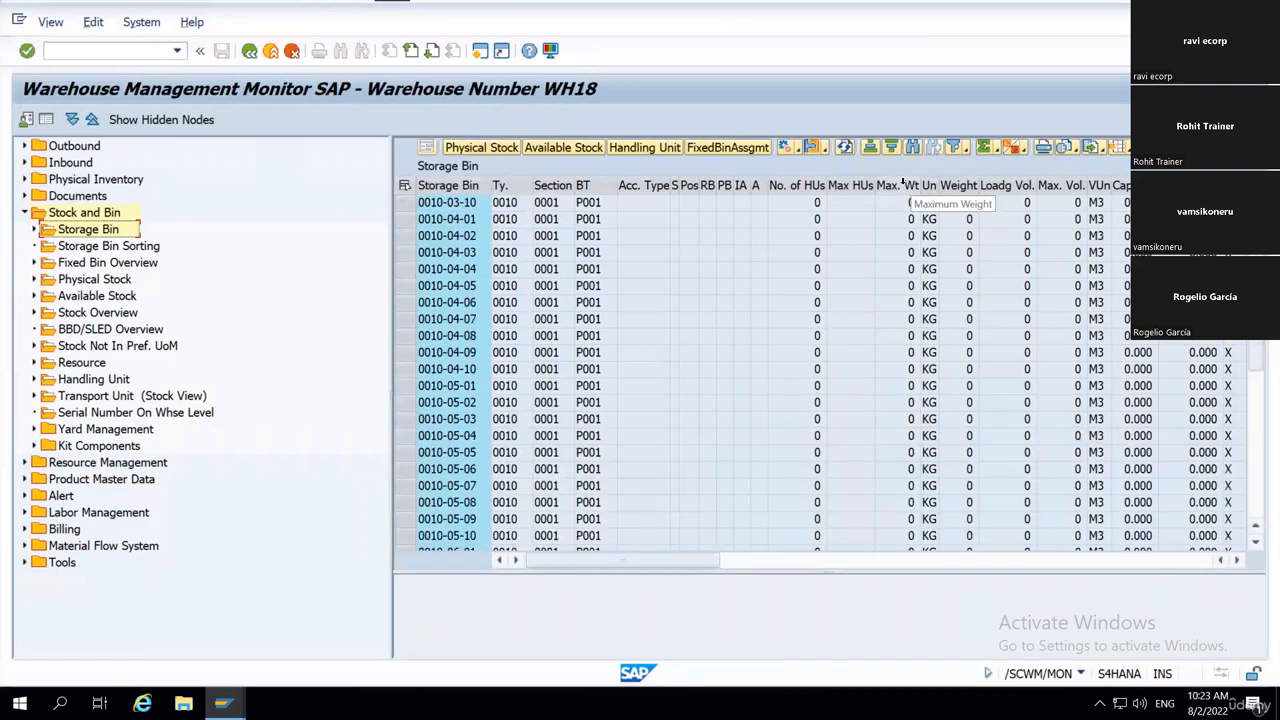
click(900, 185)
scroll(878, 435, down, 13)
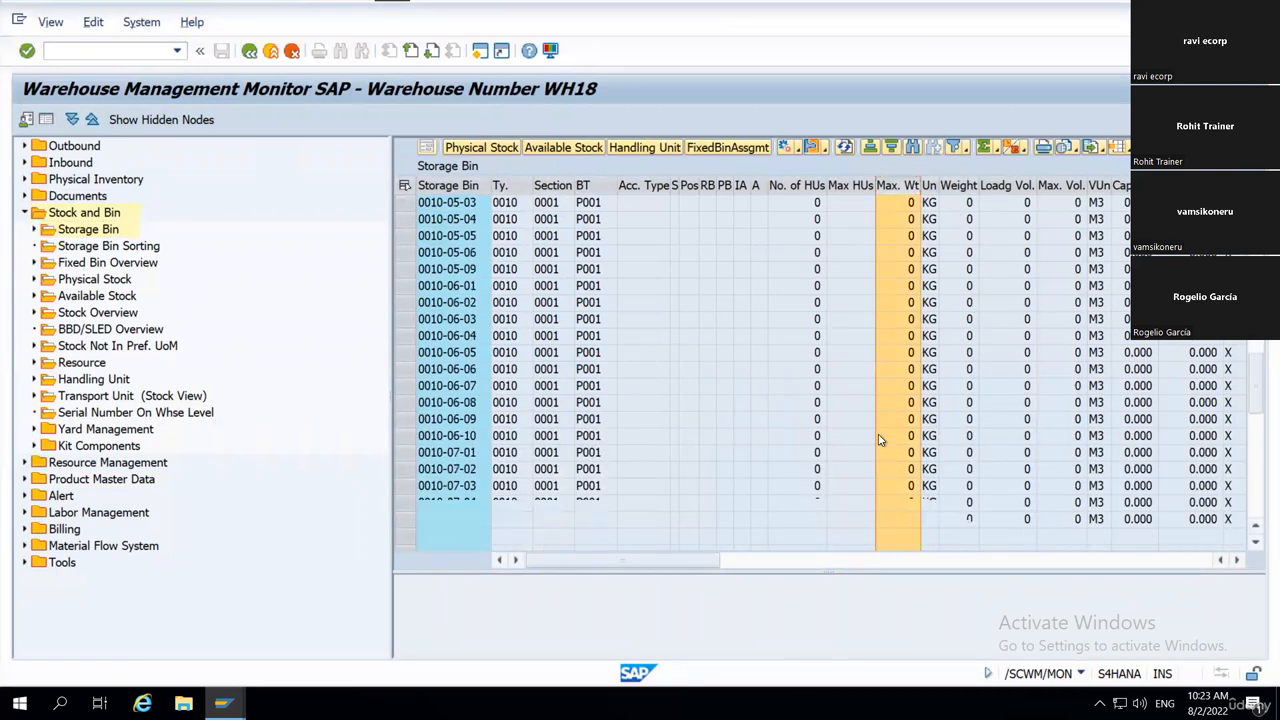
scroll(878, 435, down, 4)
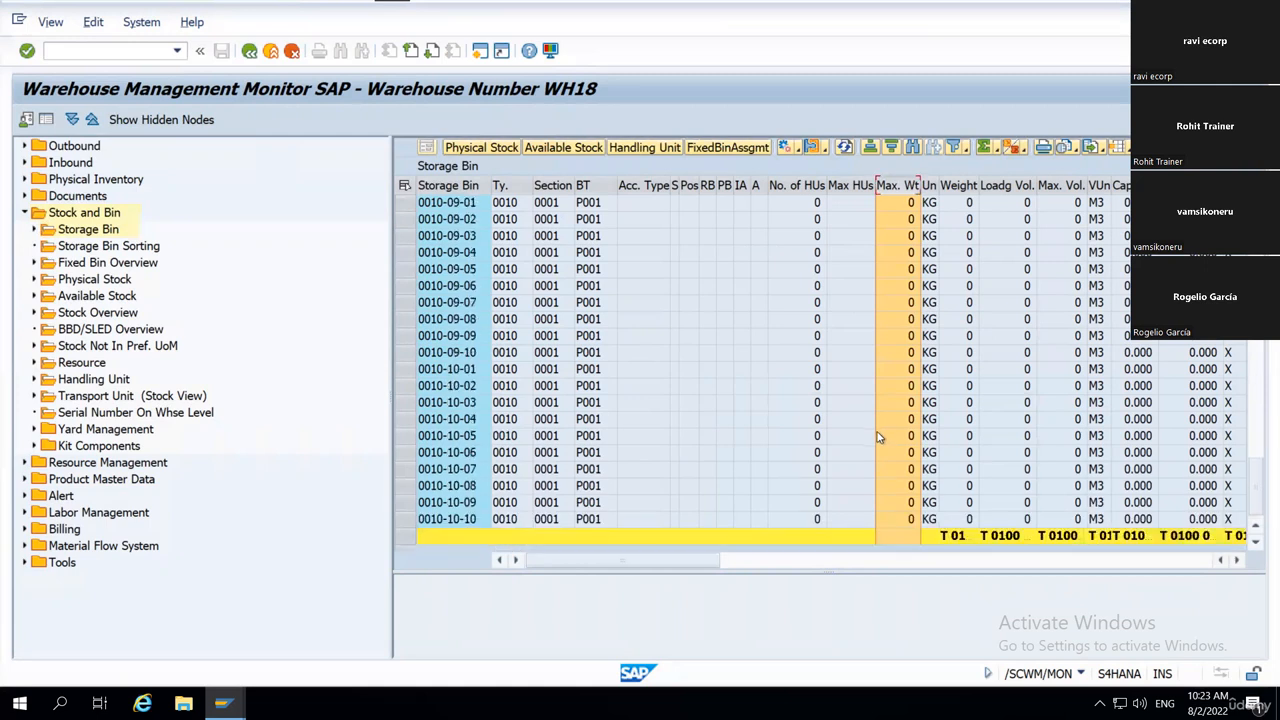
scroll(877, 432, up, 12)
scroll(870, 420, up, 15)
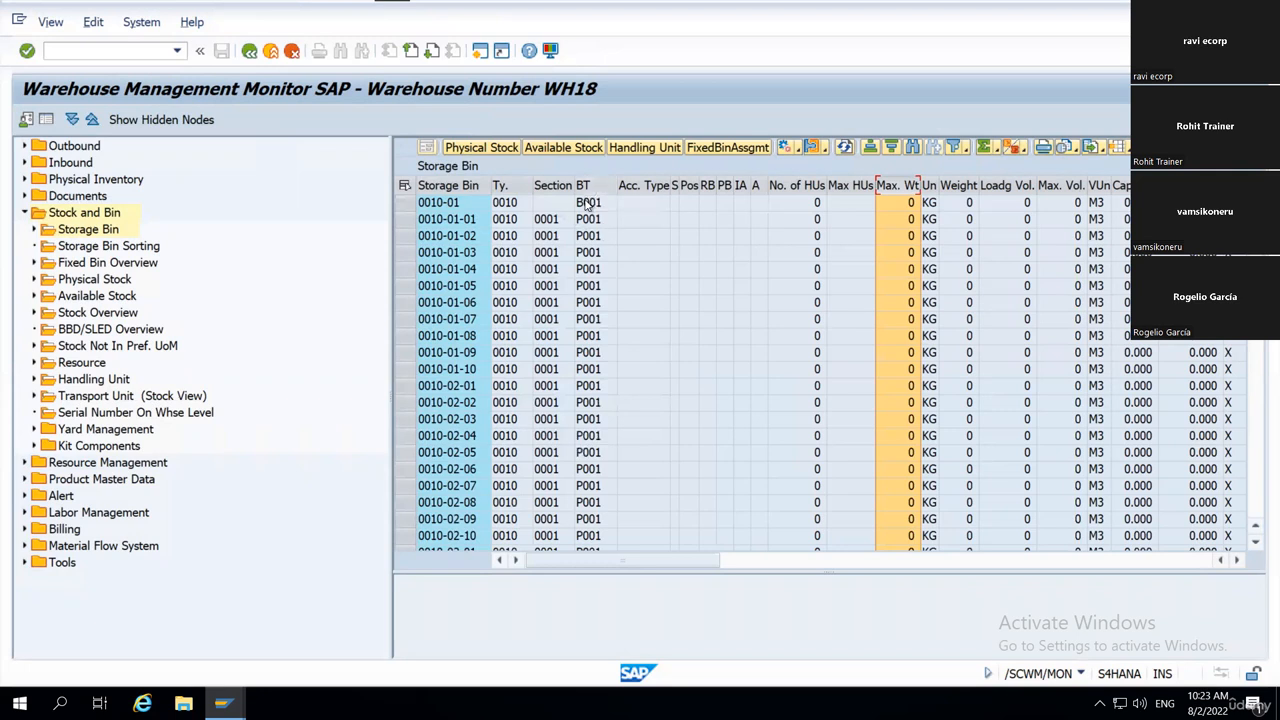
click(588, 203)
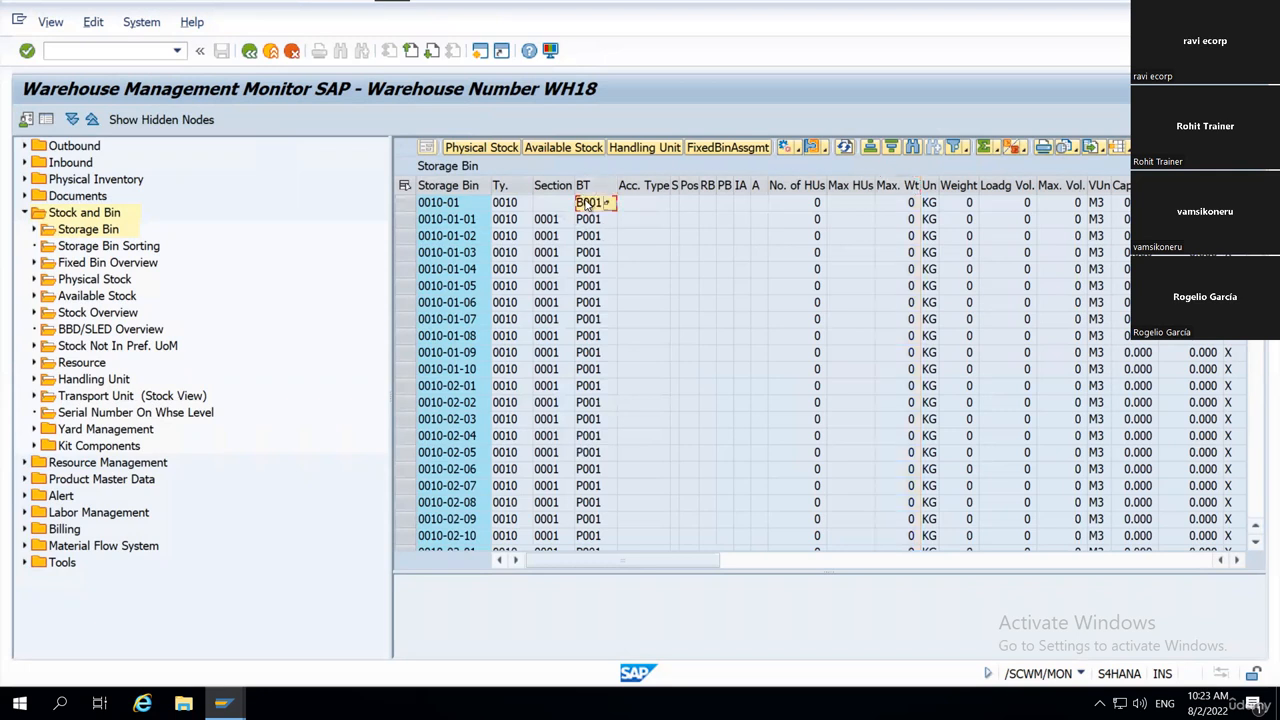
click(85, 52)
Switch to the Stock Overview session and start the customizing transaction with /nspro.
mouse_move(222, 703)
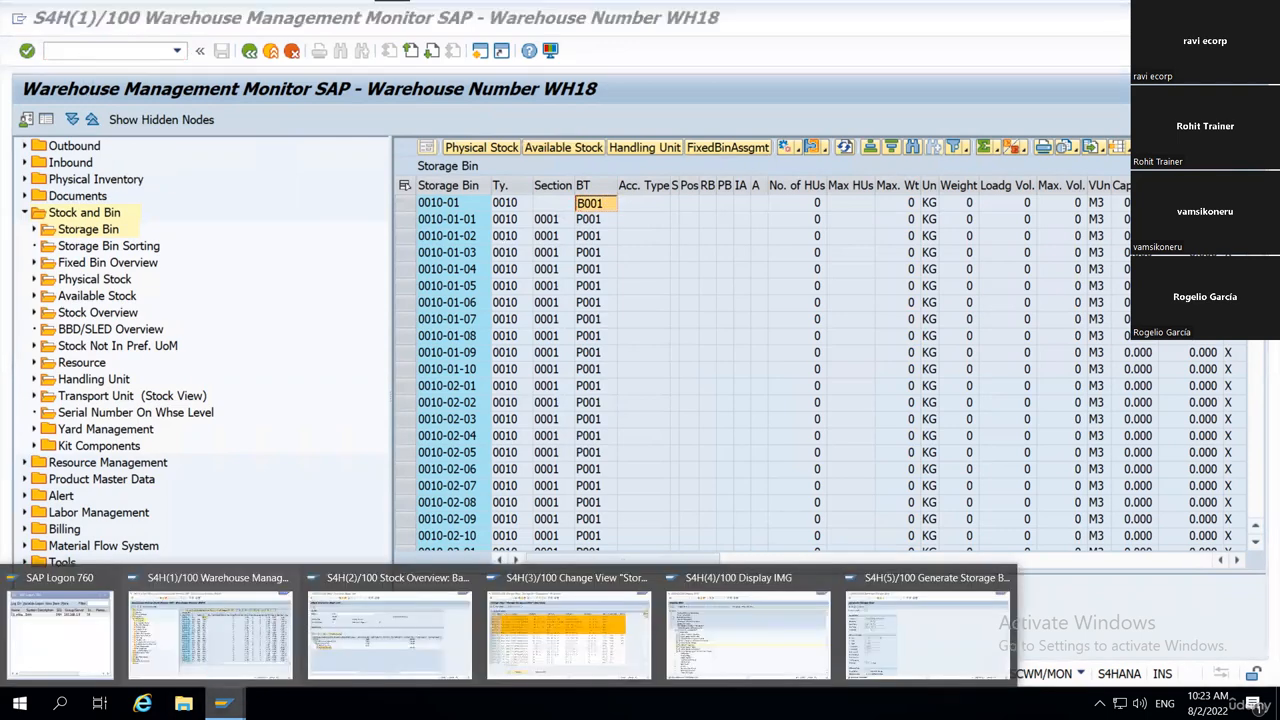
click(432, 593)
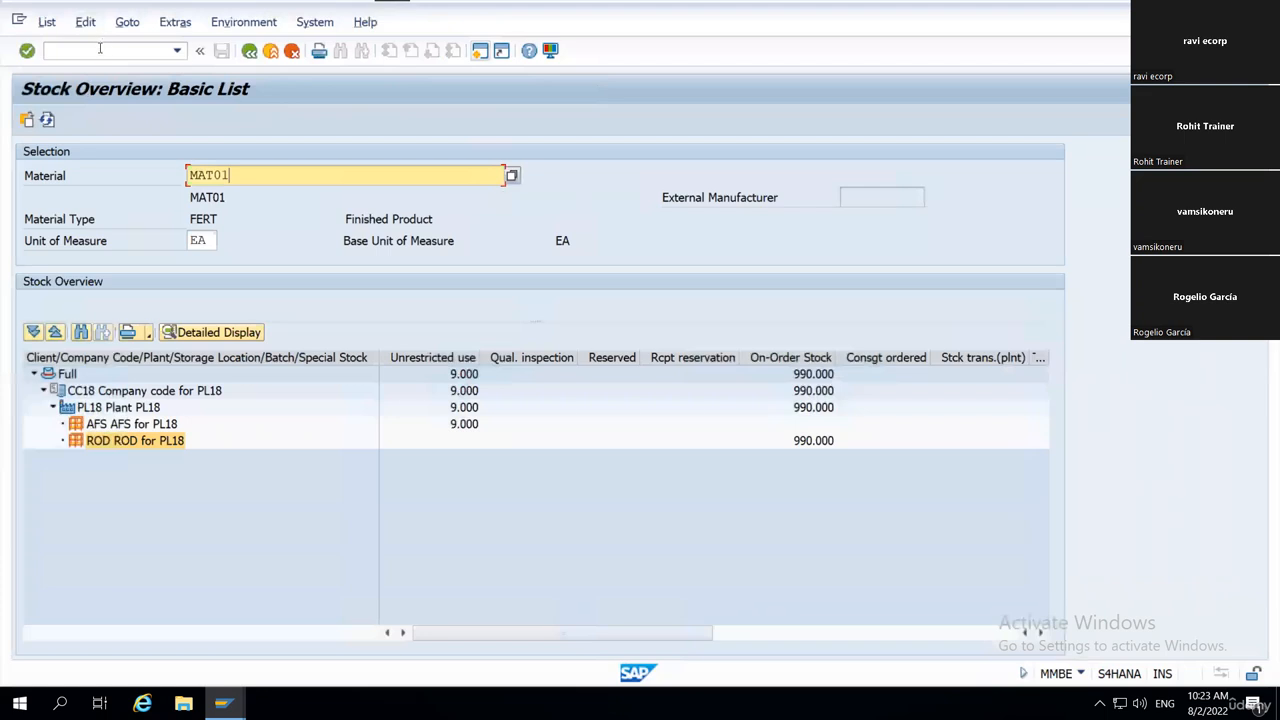
click(100, 48)
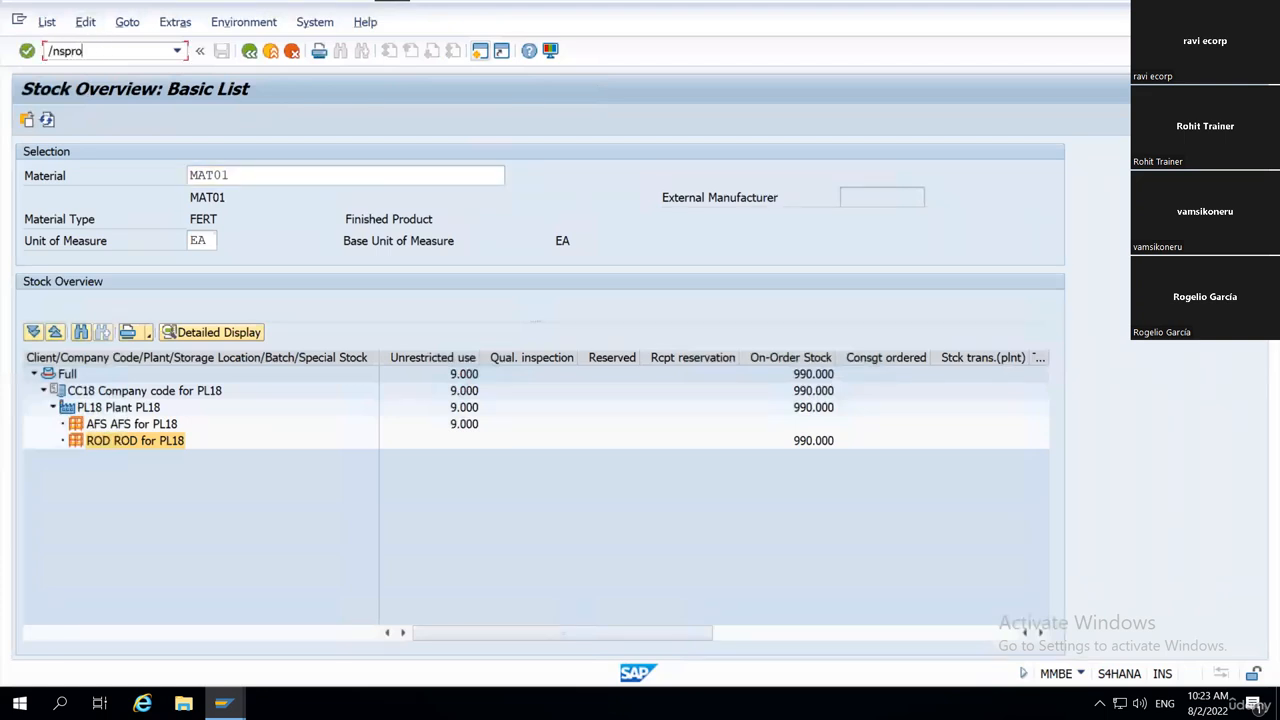
key(Return)
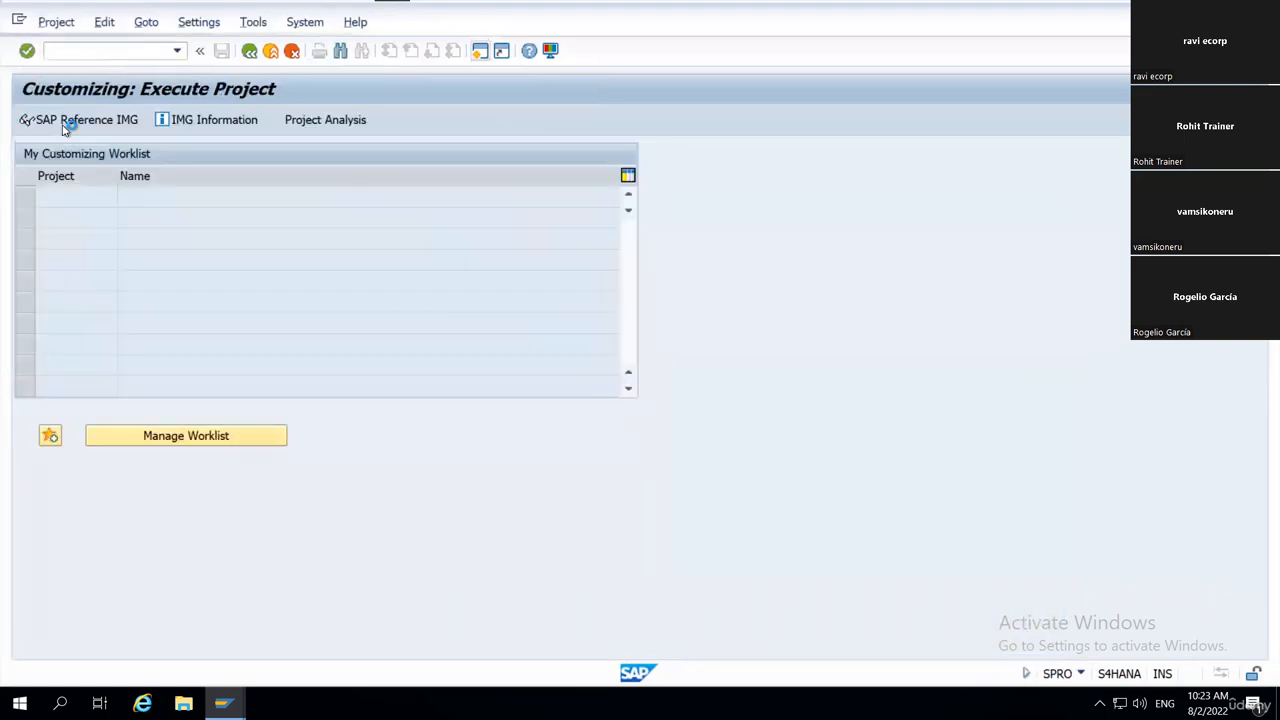
In the SAP Reference IMG, expand SCM Extended Warehouse Management, Extended Warehouse Management and its Master Data node.
scroll(160, 420, down, 3)
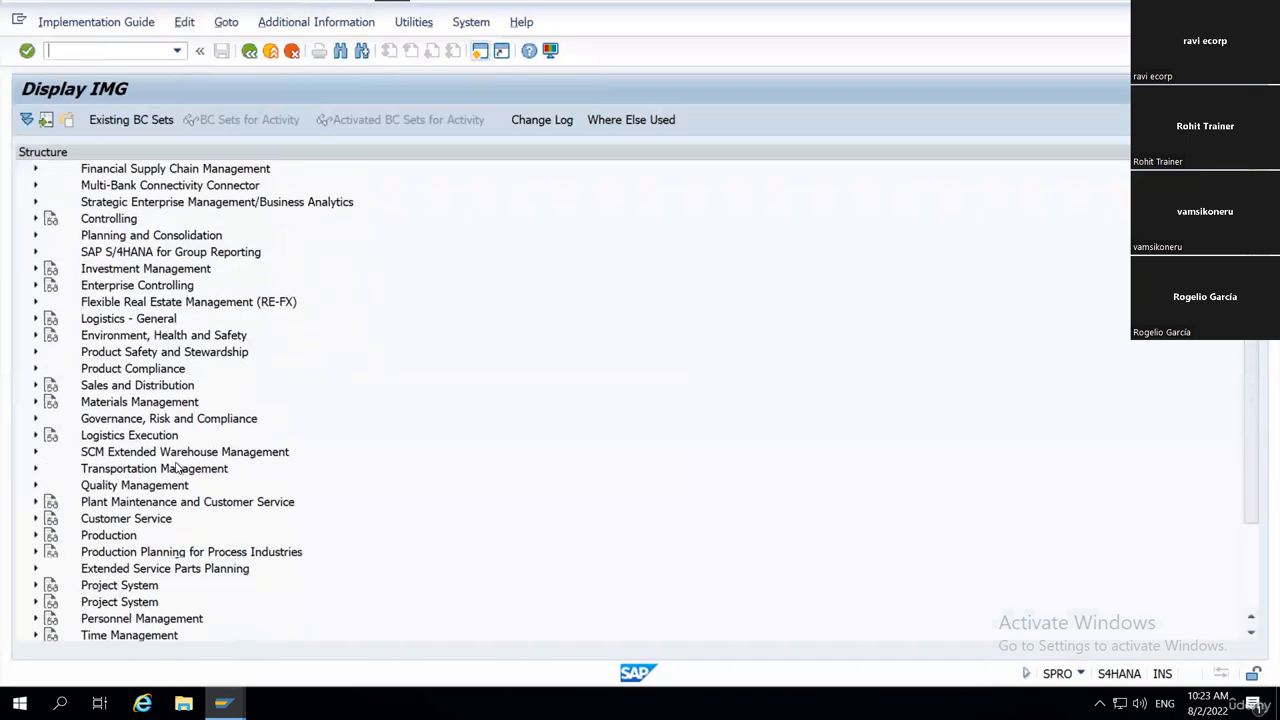
scroll(177, 468, down, 1)
click(145, 404)
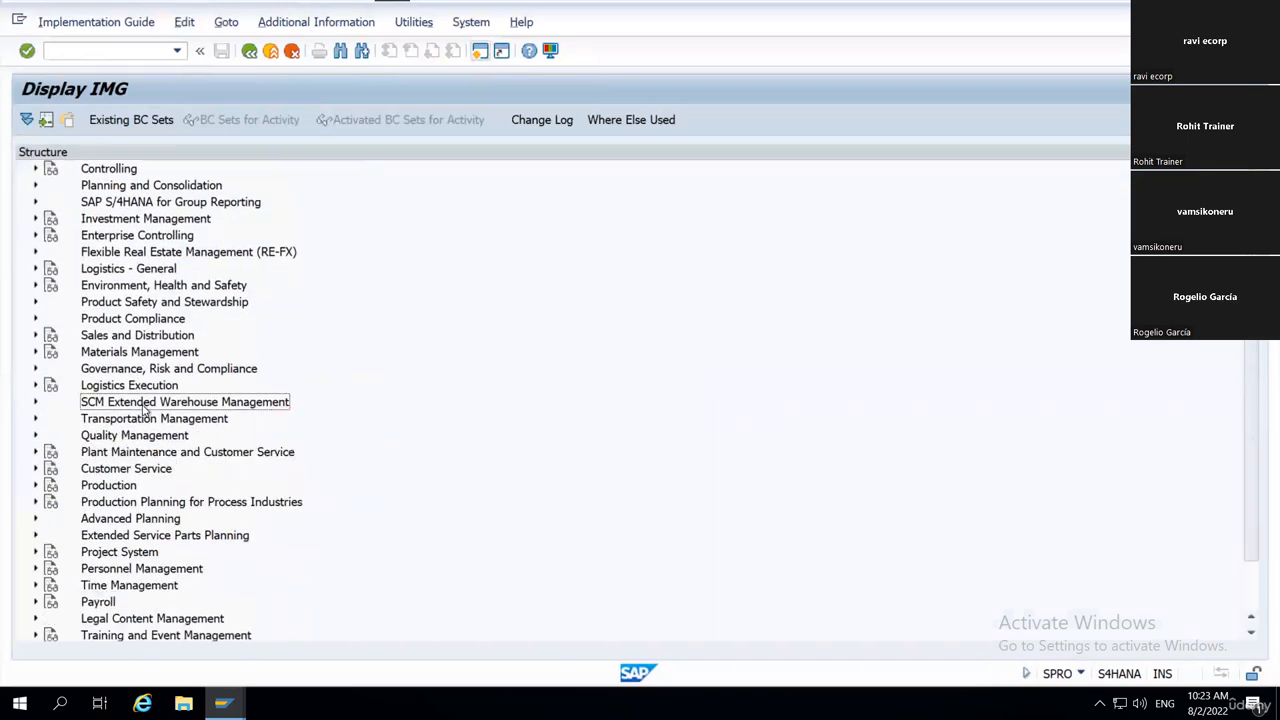
key(Right)
key(Right)
key(Right)
key(Right)
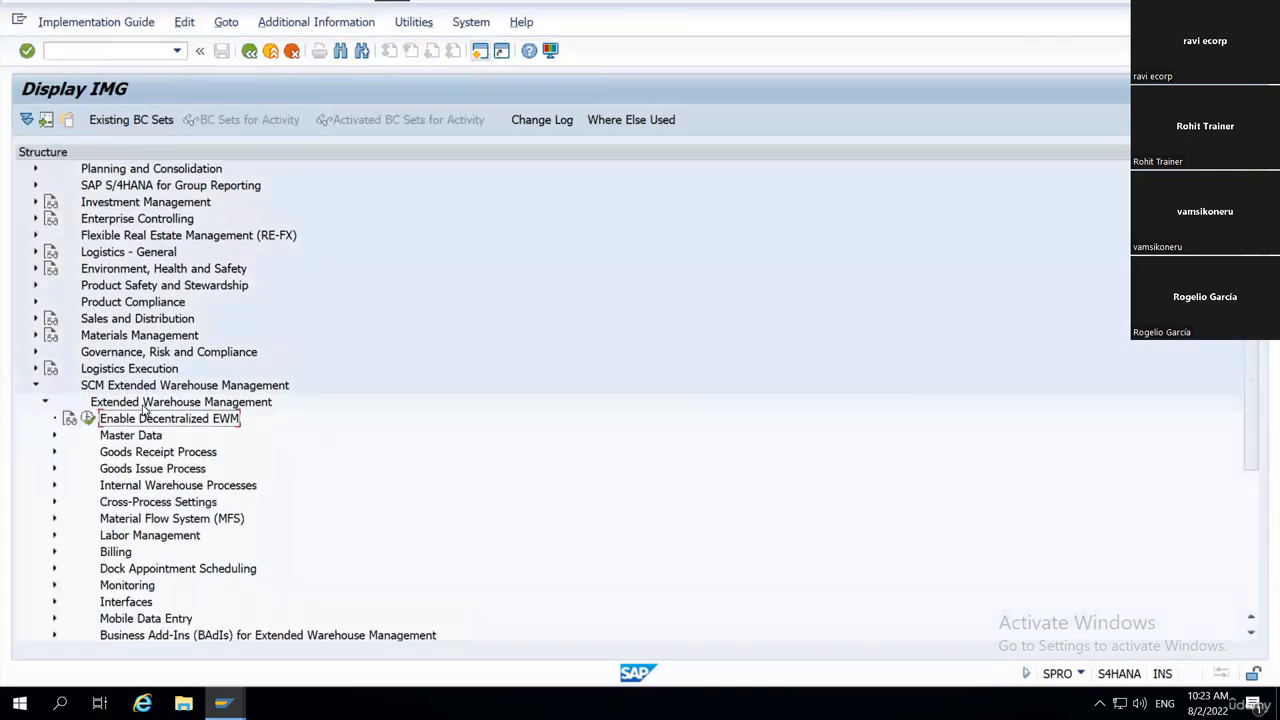
key(Down)
key(Right)
key(Down)
key(Down)
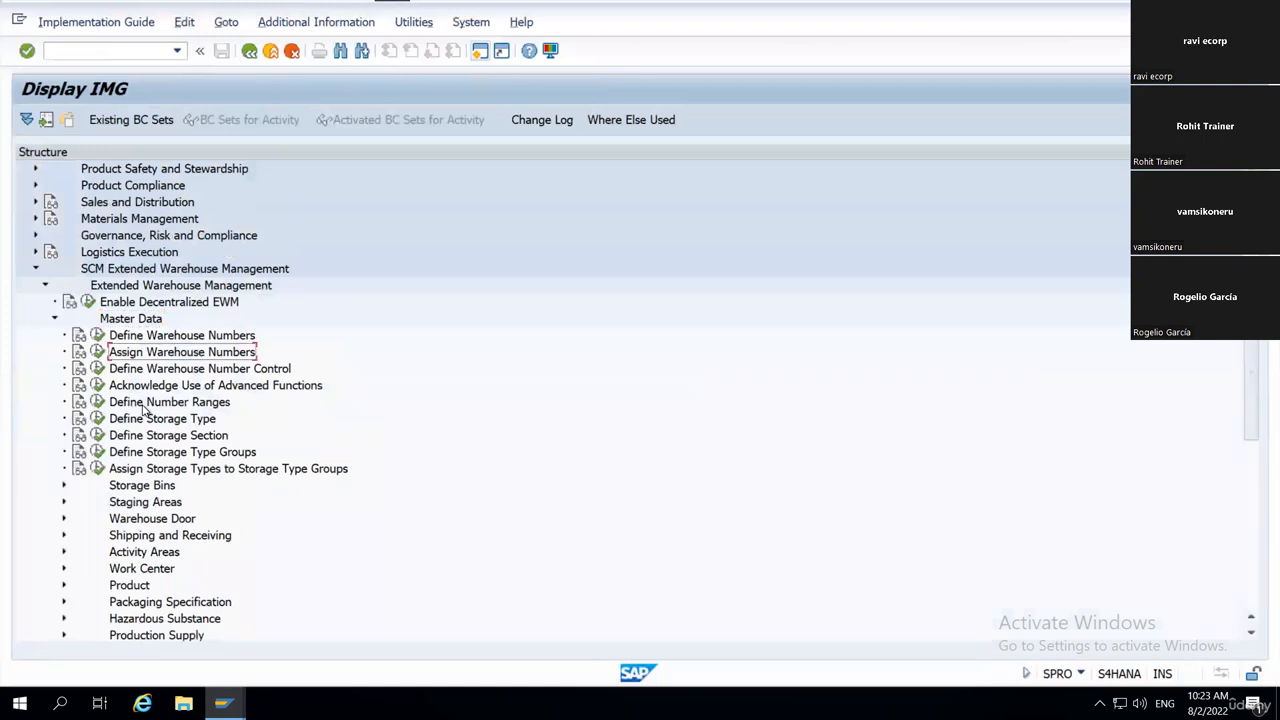
Expand Storage Bins under Master Data and execute the Define Storage Bin Types activity.
key(Down)
key(Down)
key(Down)
key(Down)
key(Down)
key(Down)
key(Down)
key(Down)
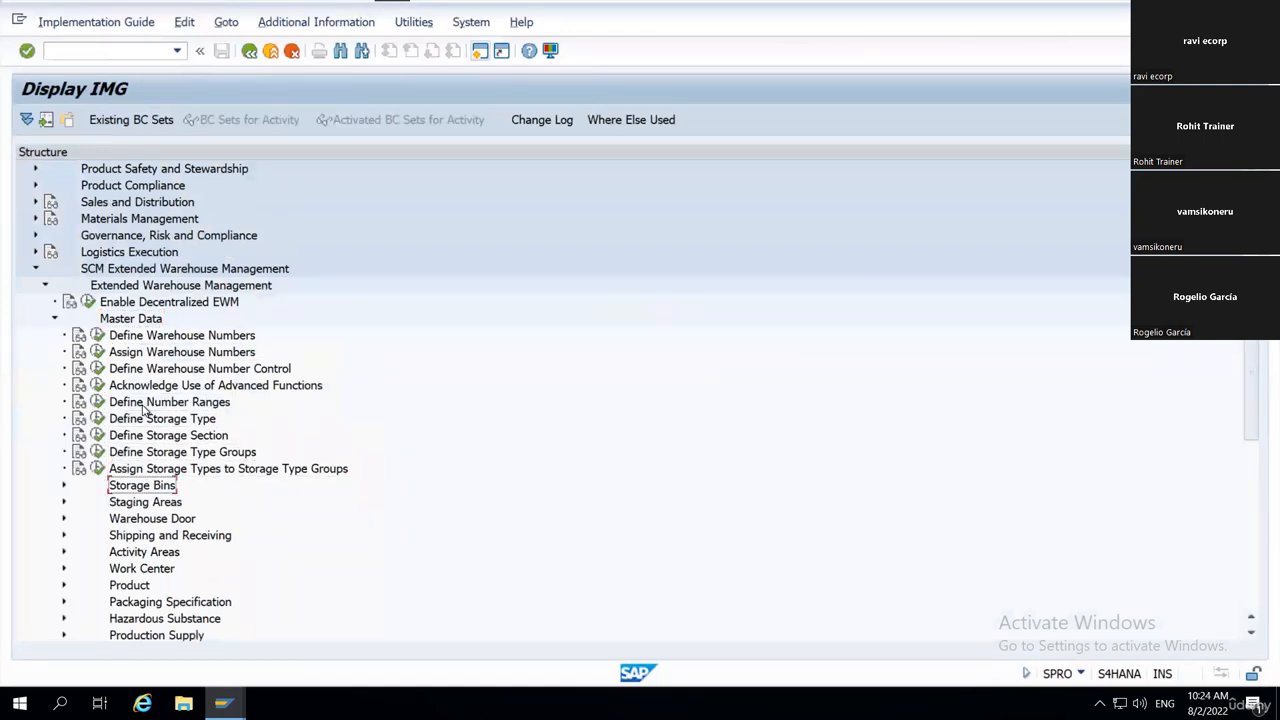
key(Right)
key(Down)
key(Down)
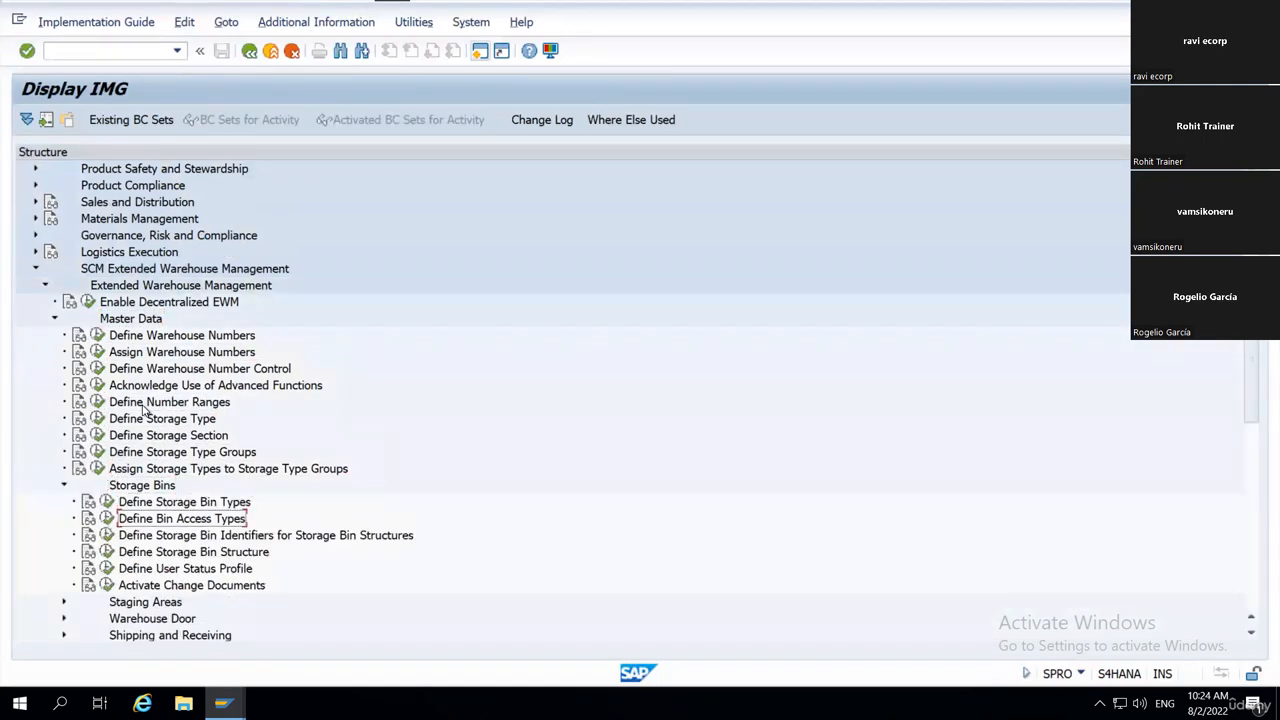
key(Up)
key(Left)
key(Return)
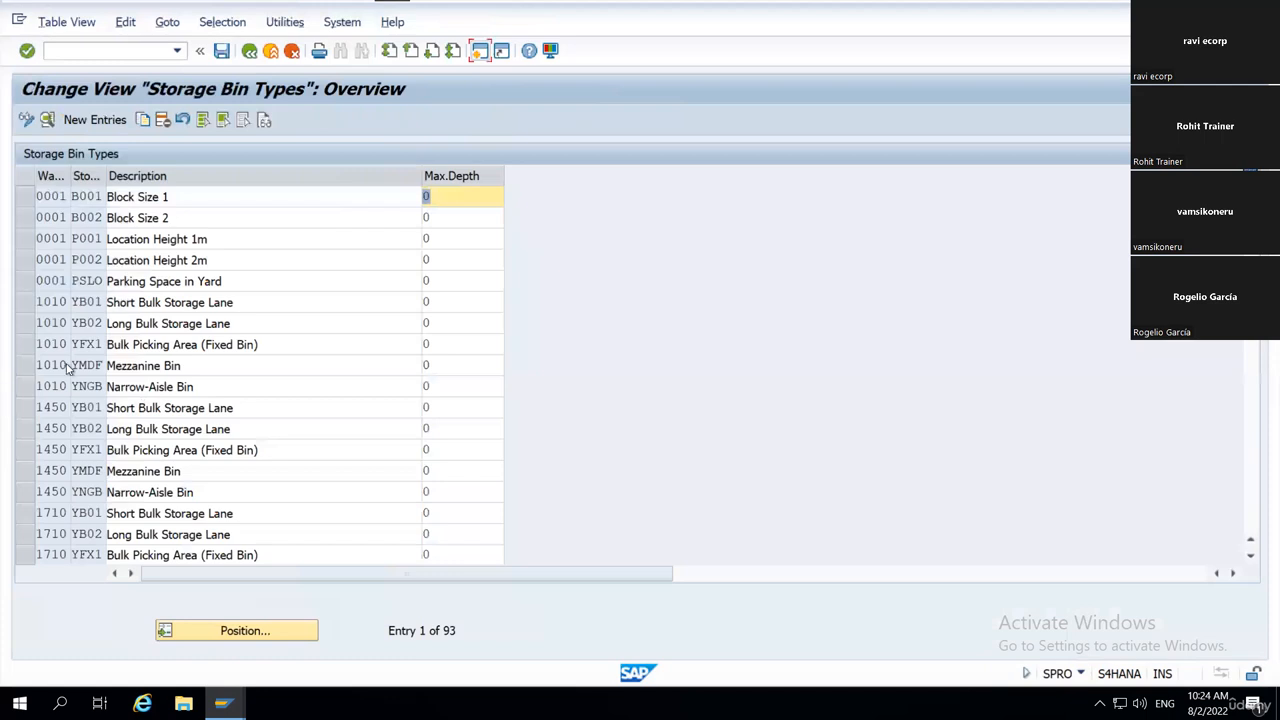
Position the storage bin types table at warehouse WH18, bin type B001, and display that entry's details.
click(233, 640)
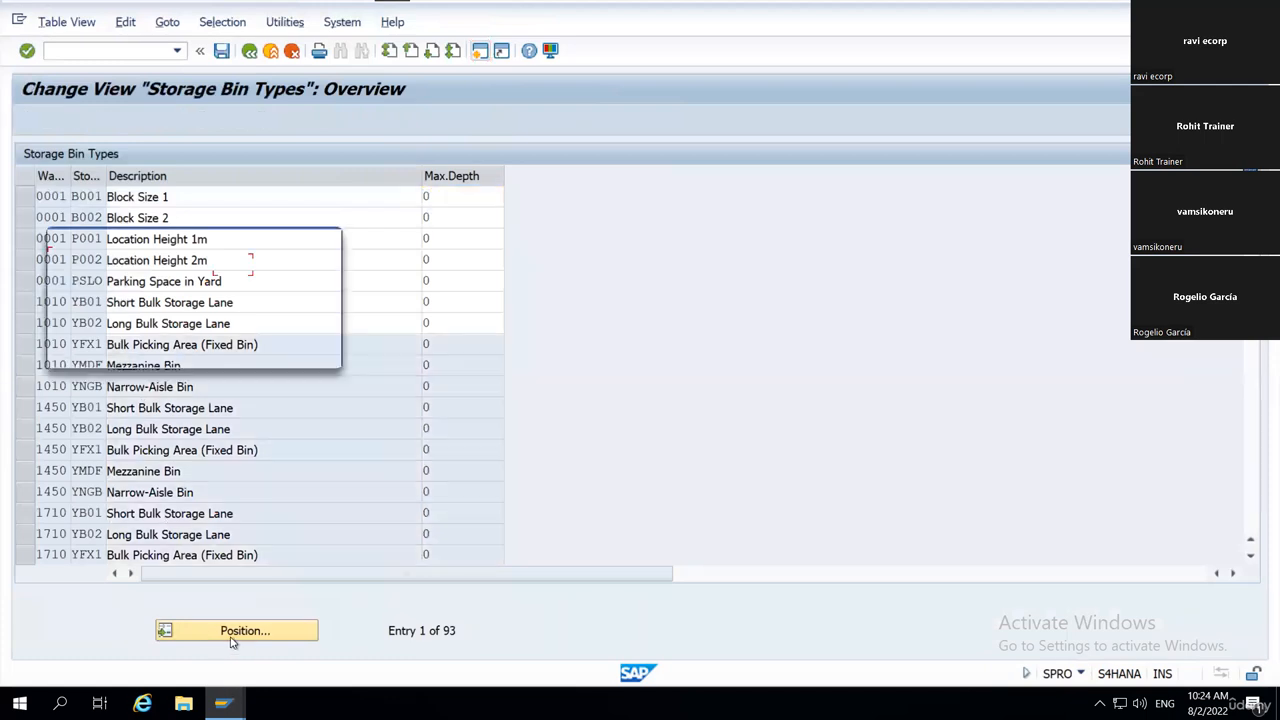
text(wh18)
key(Tab)
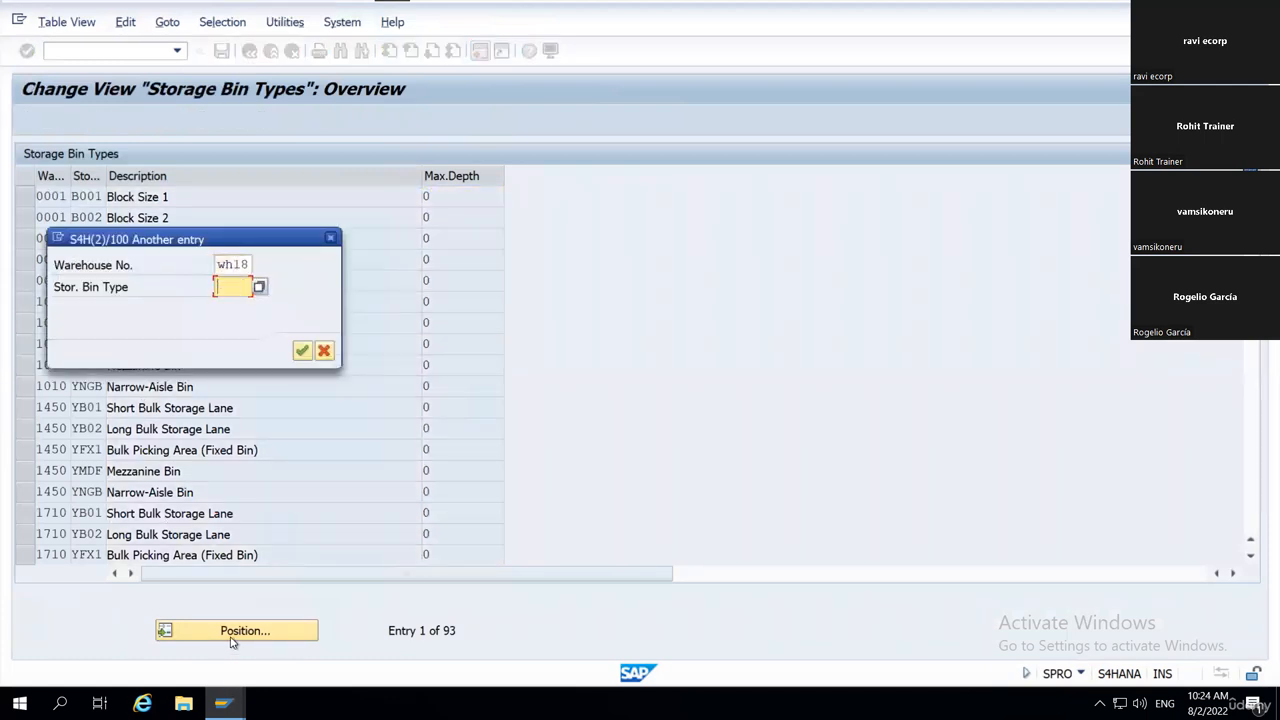
text(B001)
click(302, 350)
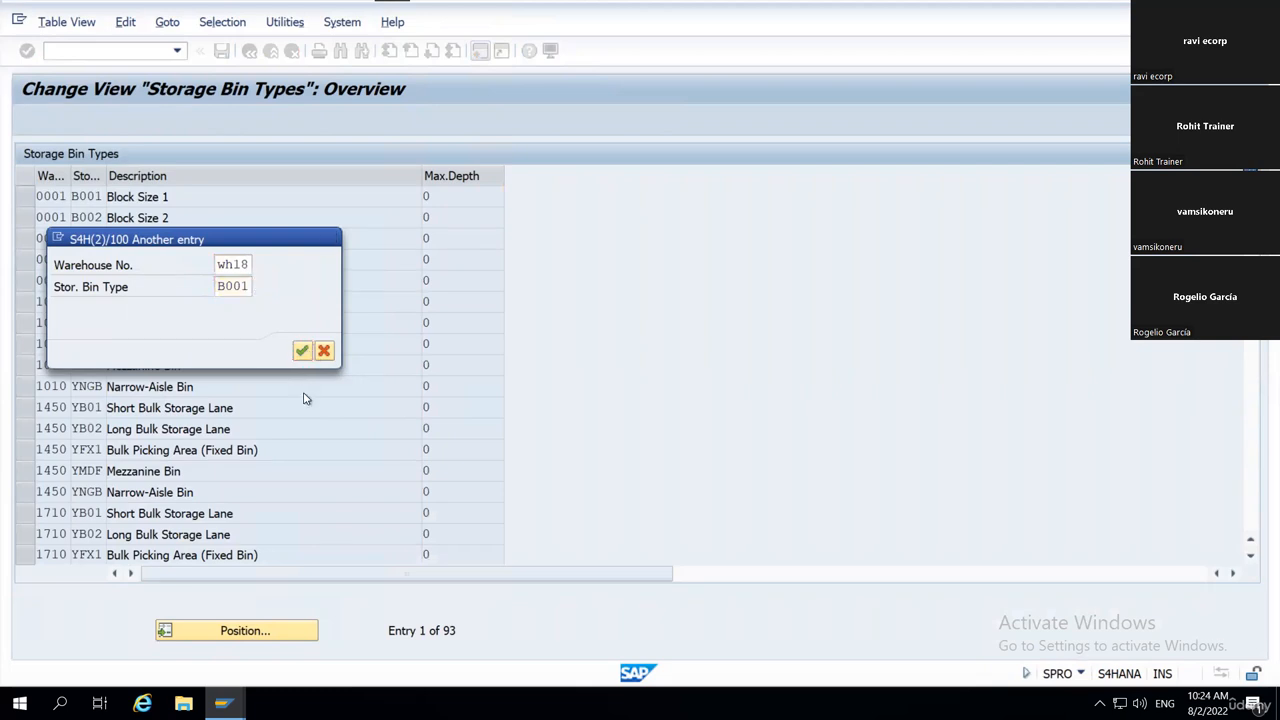
click(26, 197)
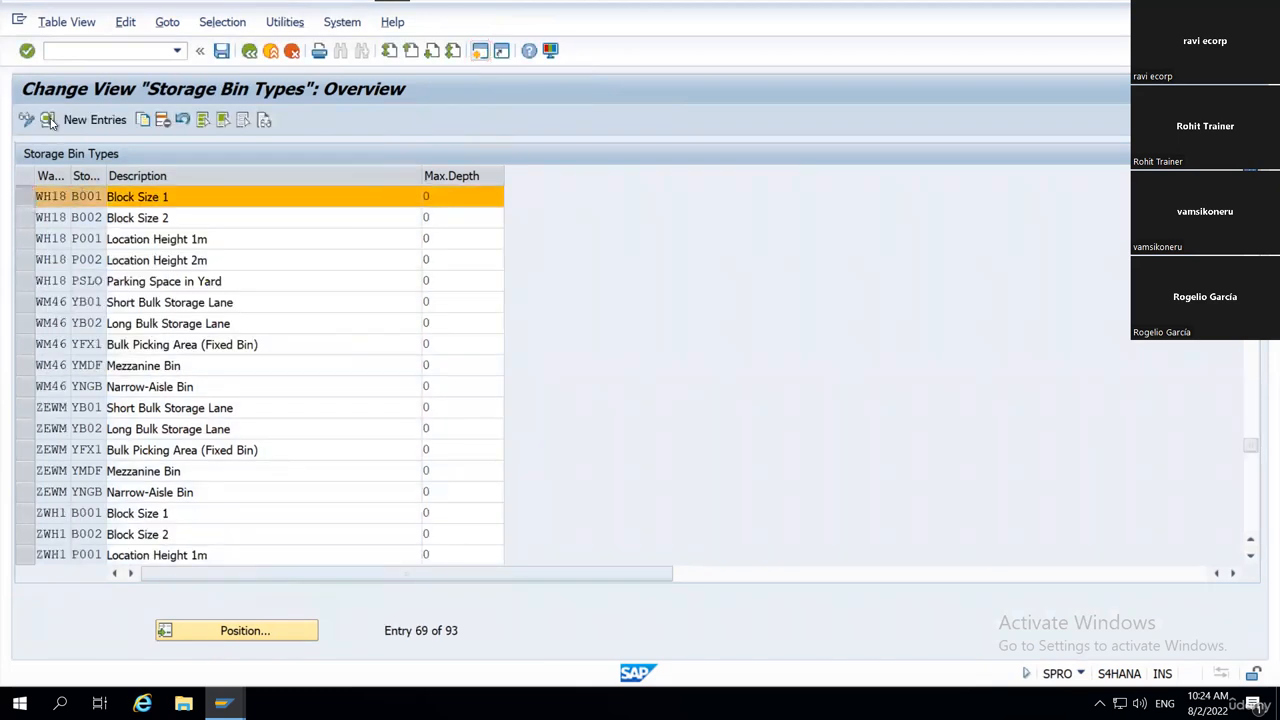
click(48, 120)
Set Maximum Weight and Max. Volume of bin type B001 to 1000 each, save with the proposed customizing request, and return to the overview.
click(281, 262)
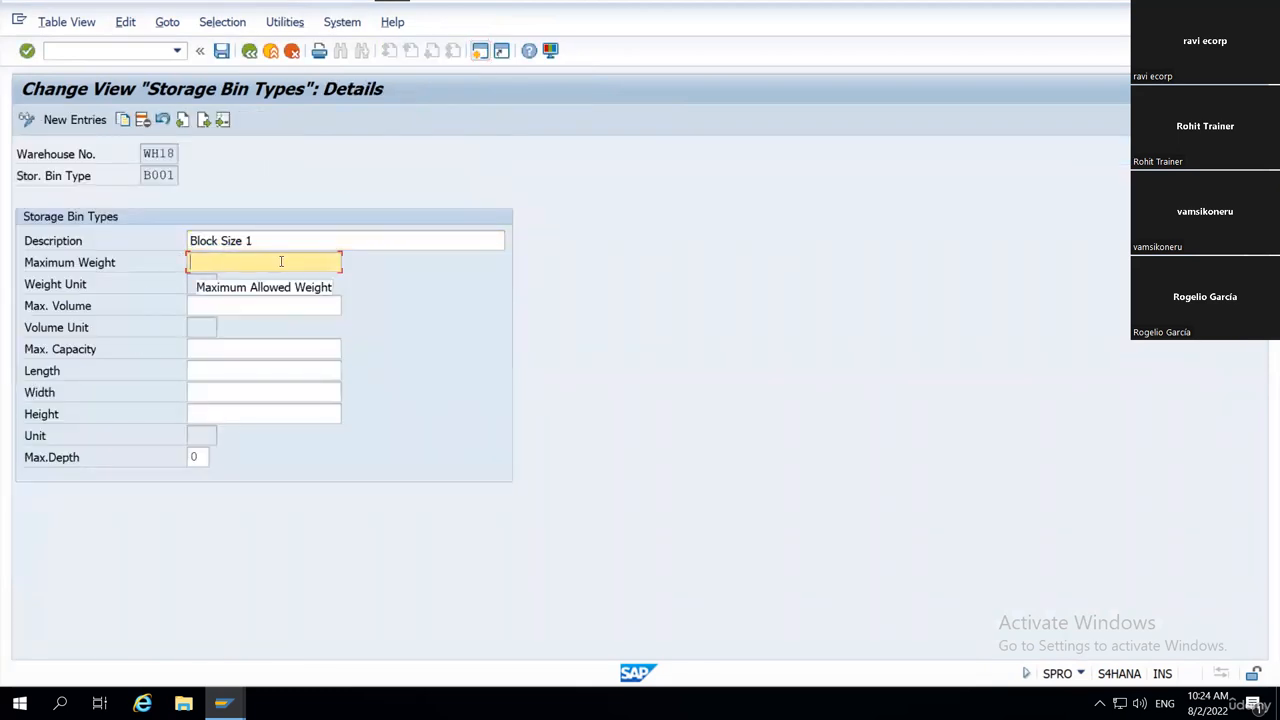
text(1000)
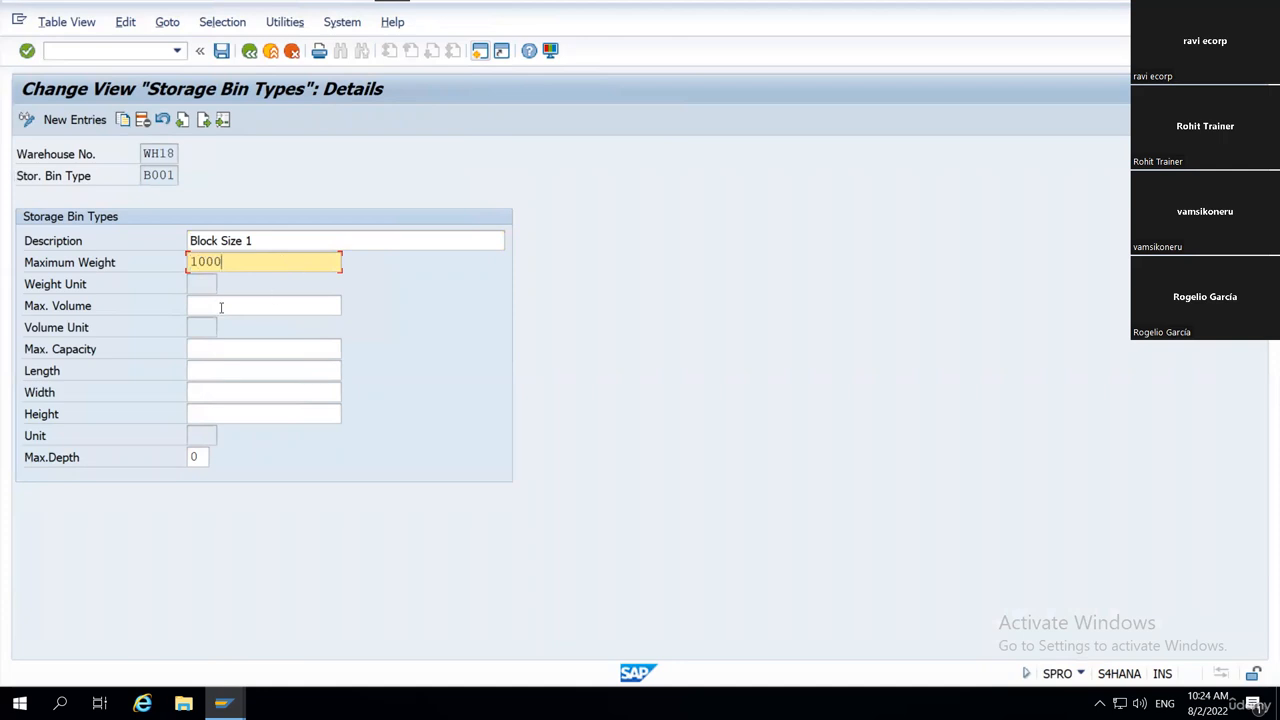
click(221, 307)
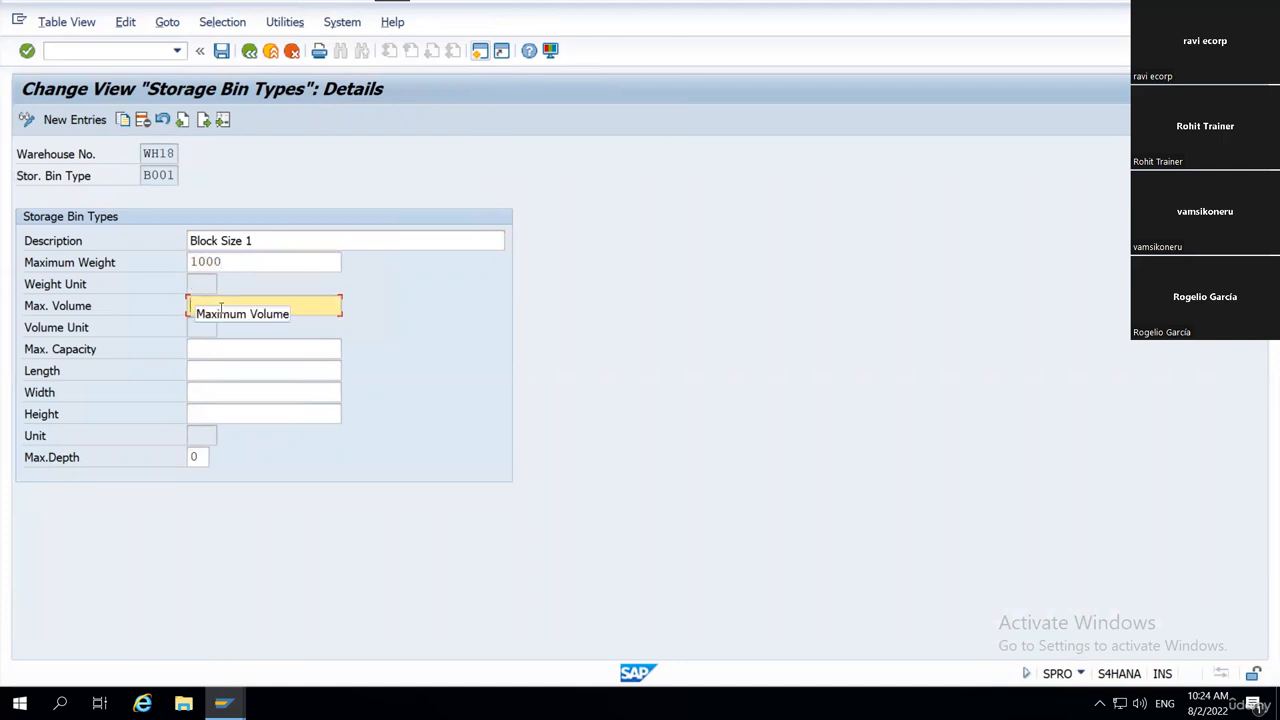
text(1000)
key(Return)
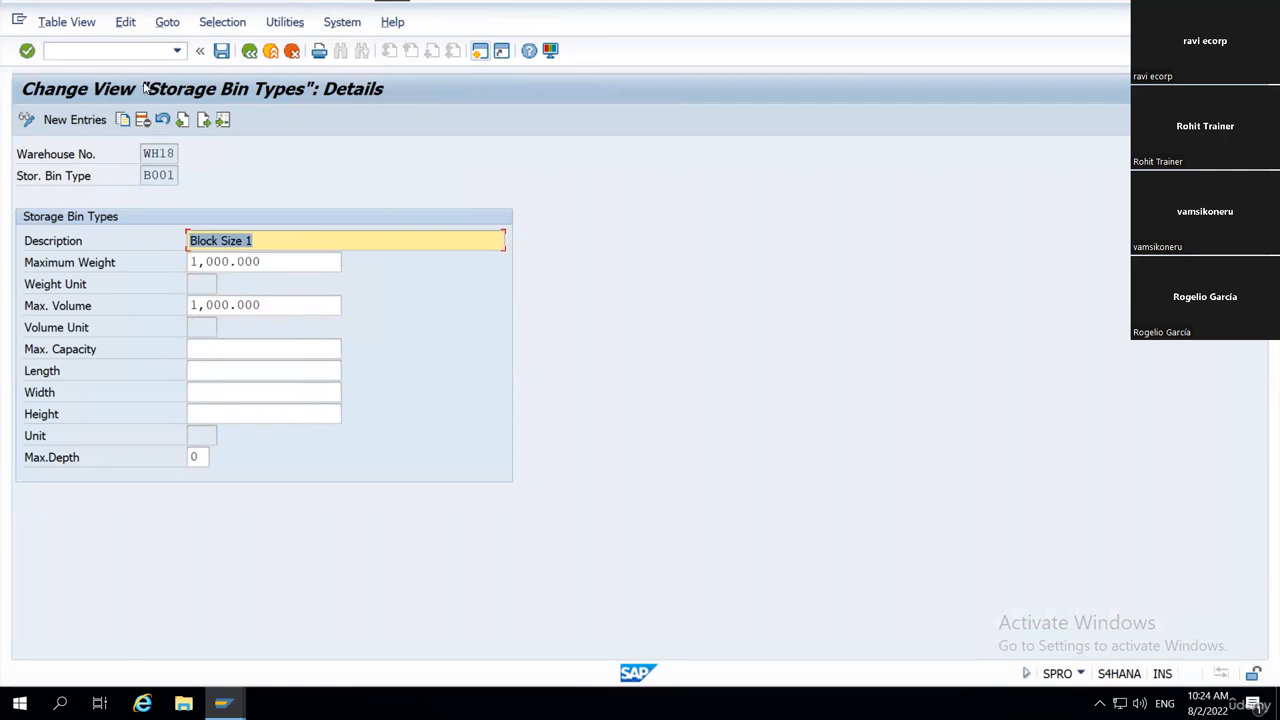
click(221, 50)
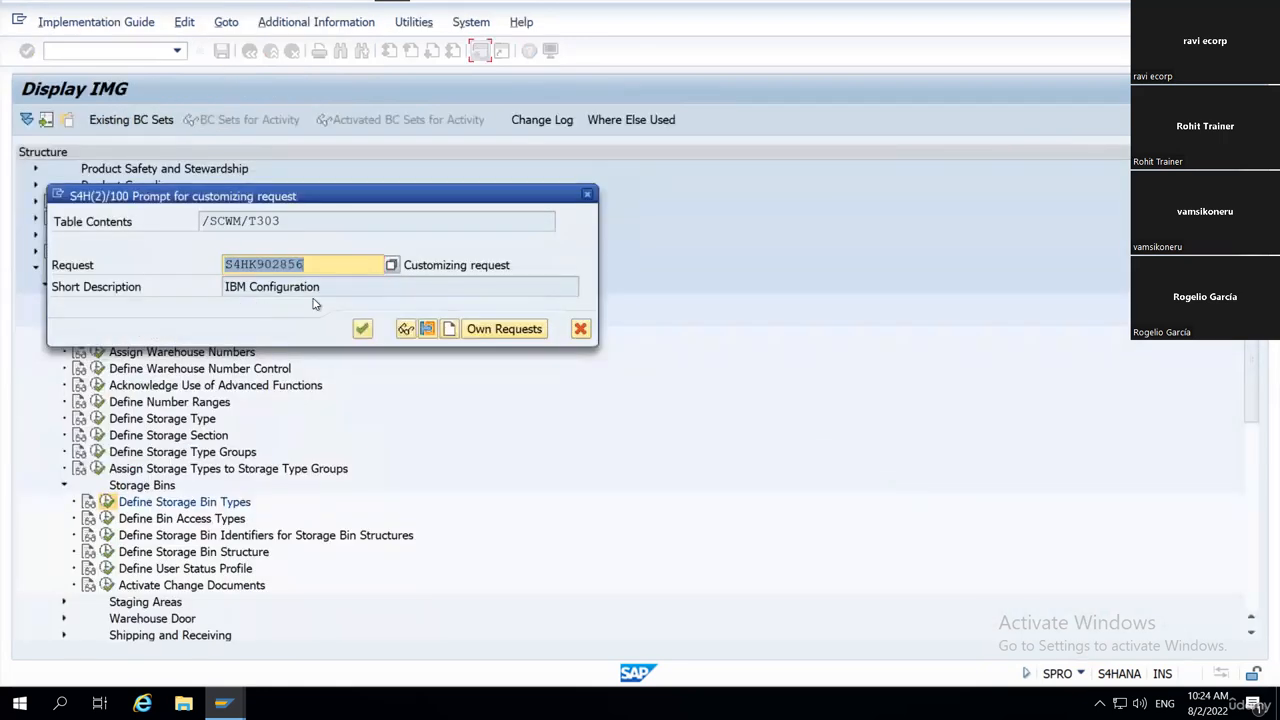
click(362, 328)
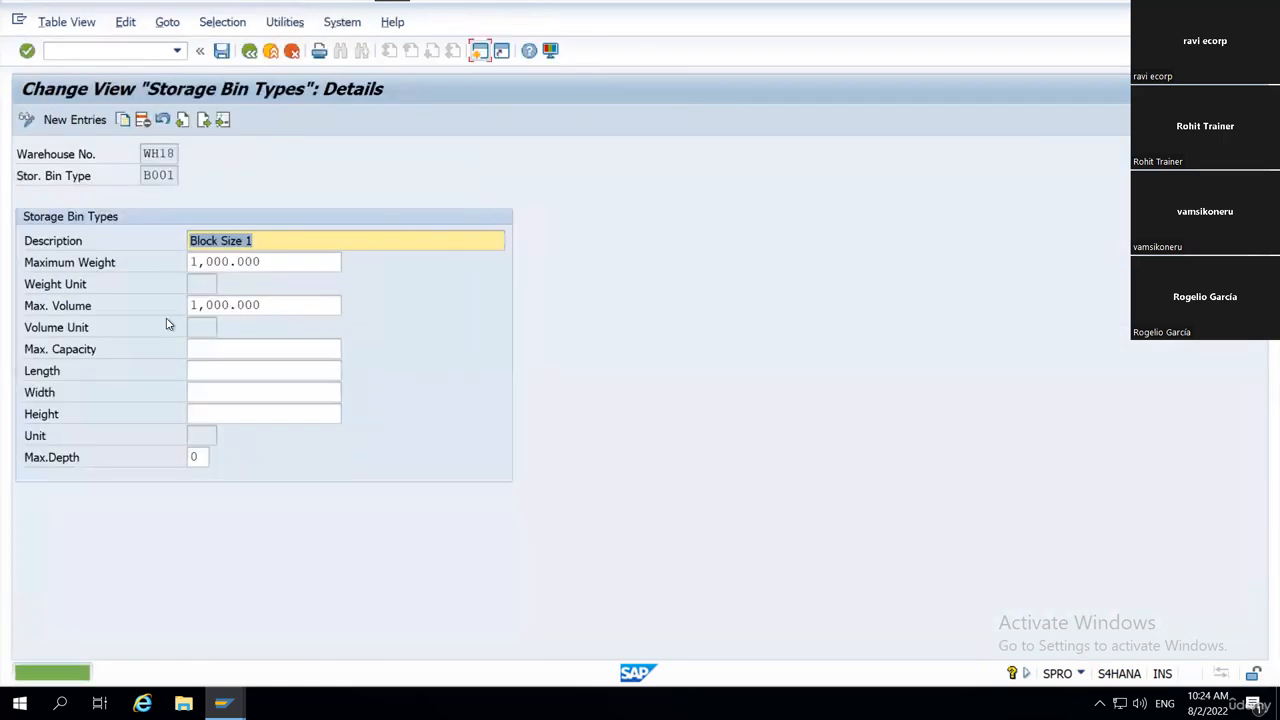
click(250, 55)
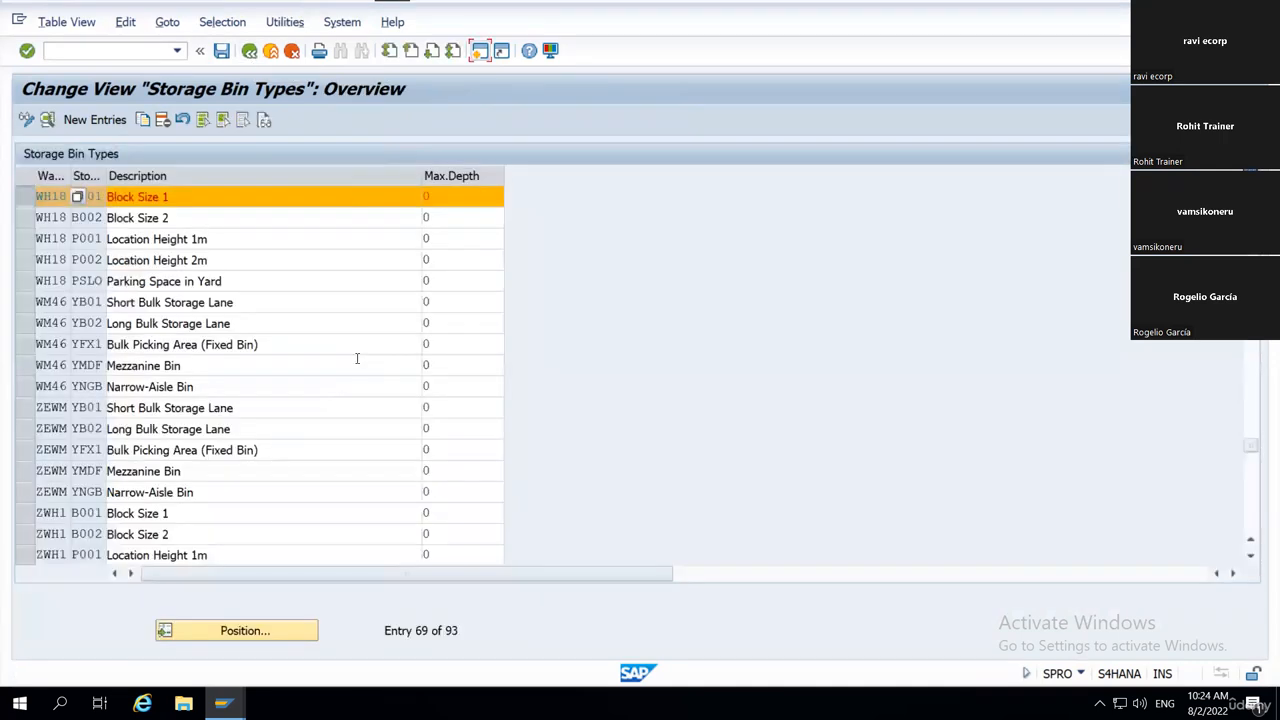
Refresh the storage bin list in the warehouse monitor to check the bin limits, and return to the Storage Bin Types session.
key(alt+Tab)
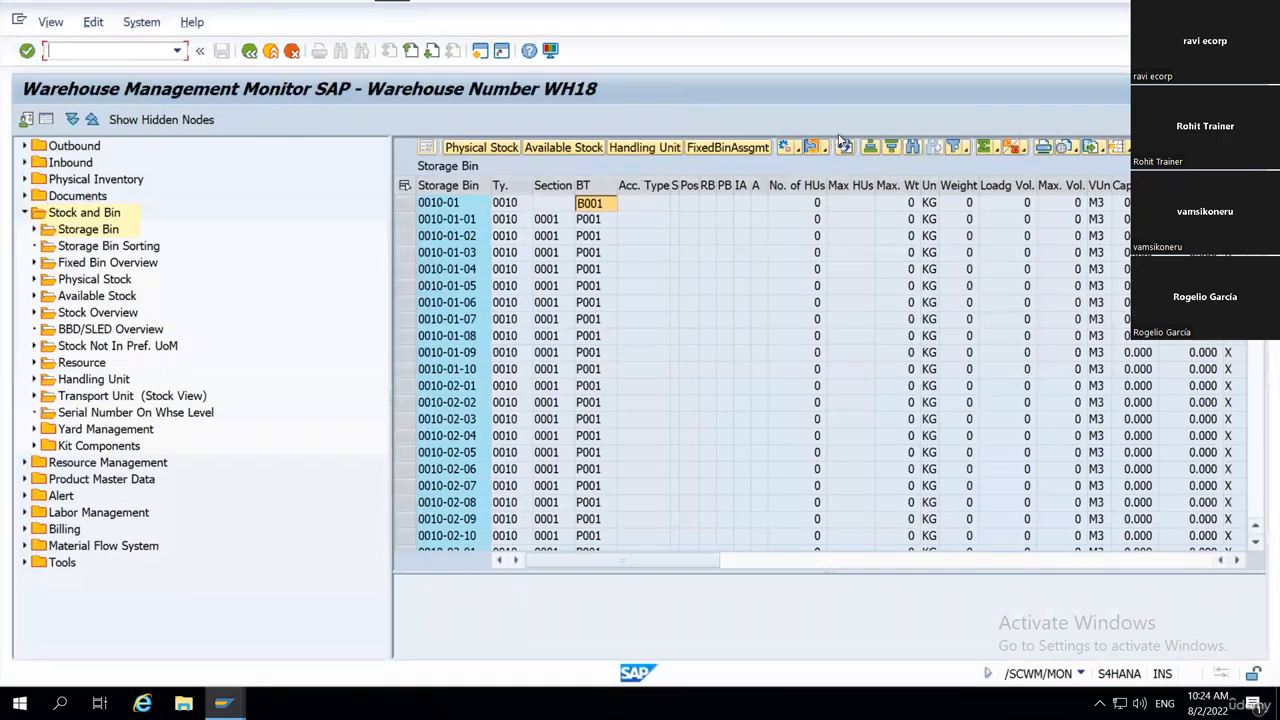
click(845, 148)
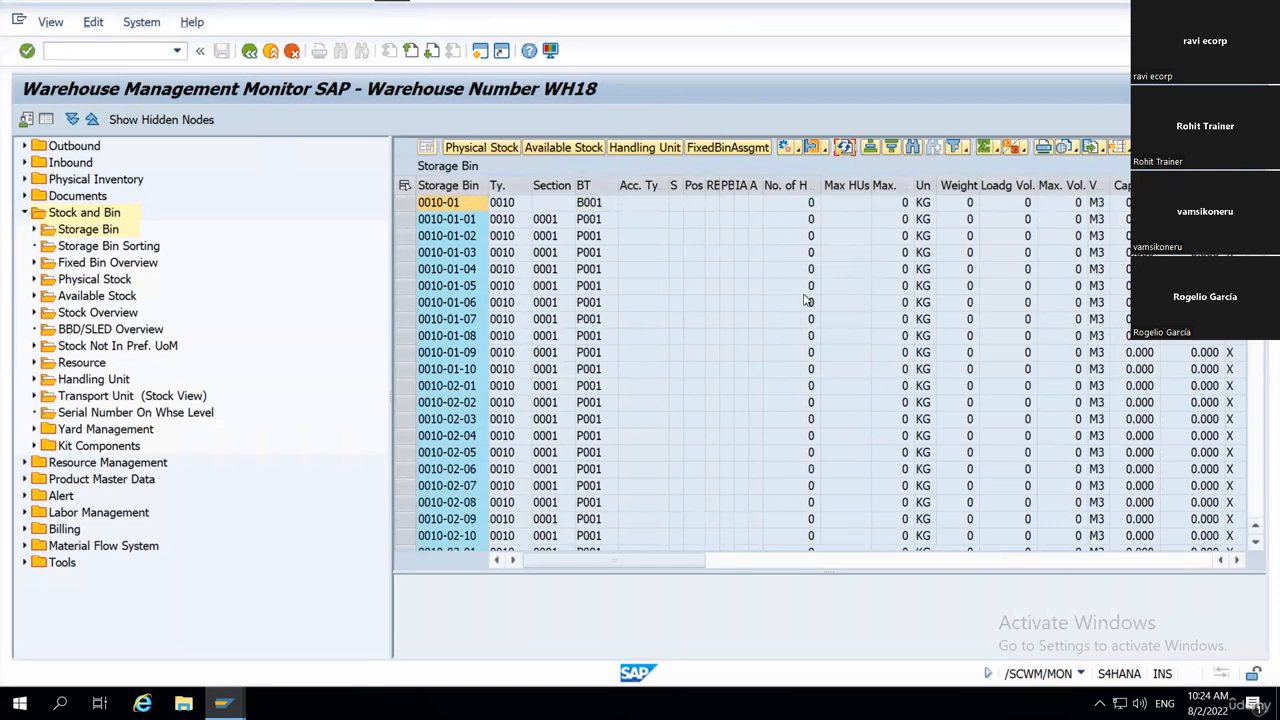
key(alt+Tab)
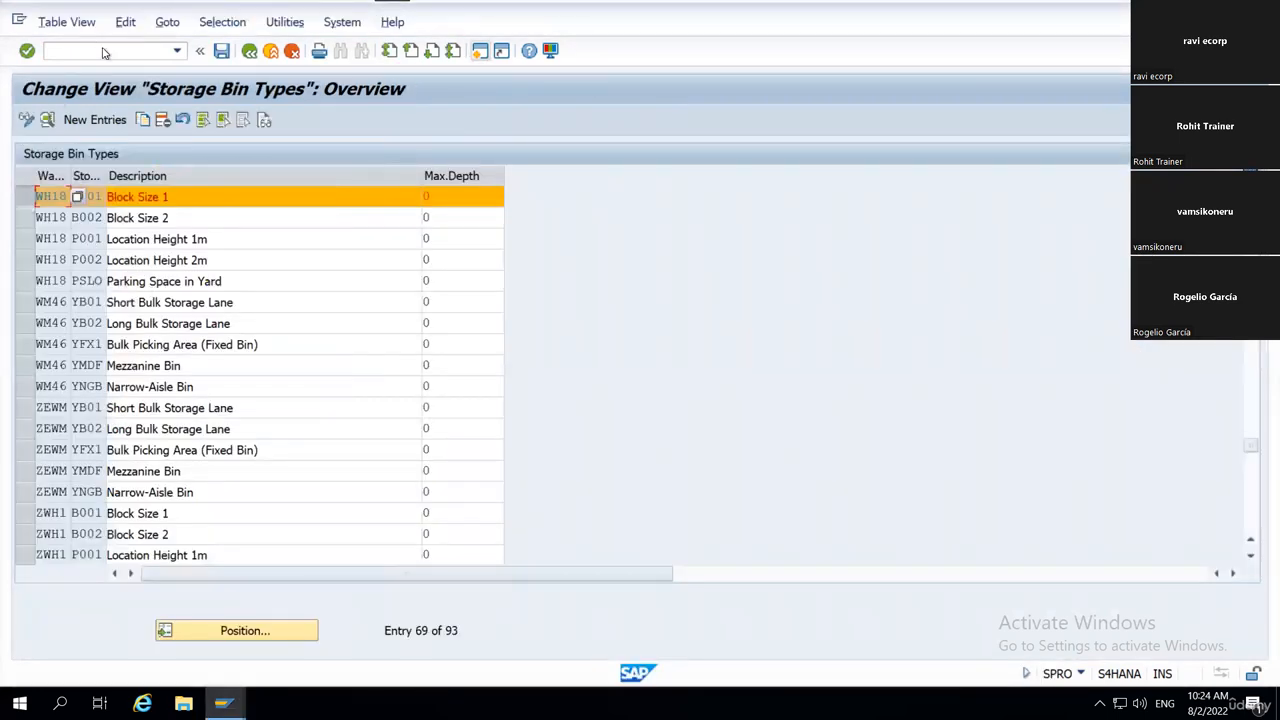
Open the SPRO transaction in a new session and display the SAP Reference IMG.
click(27, 198)
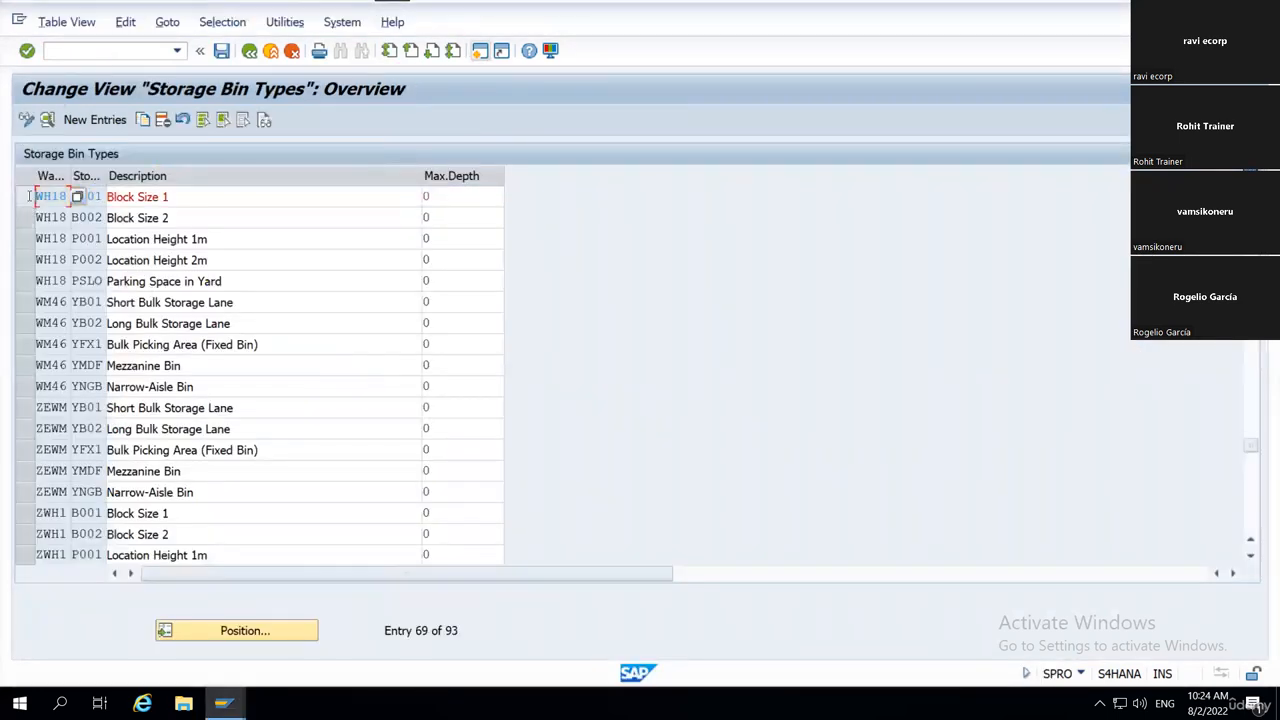
click(89, 55)
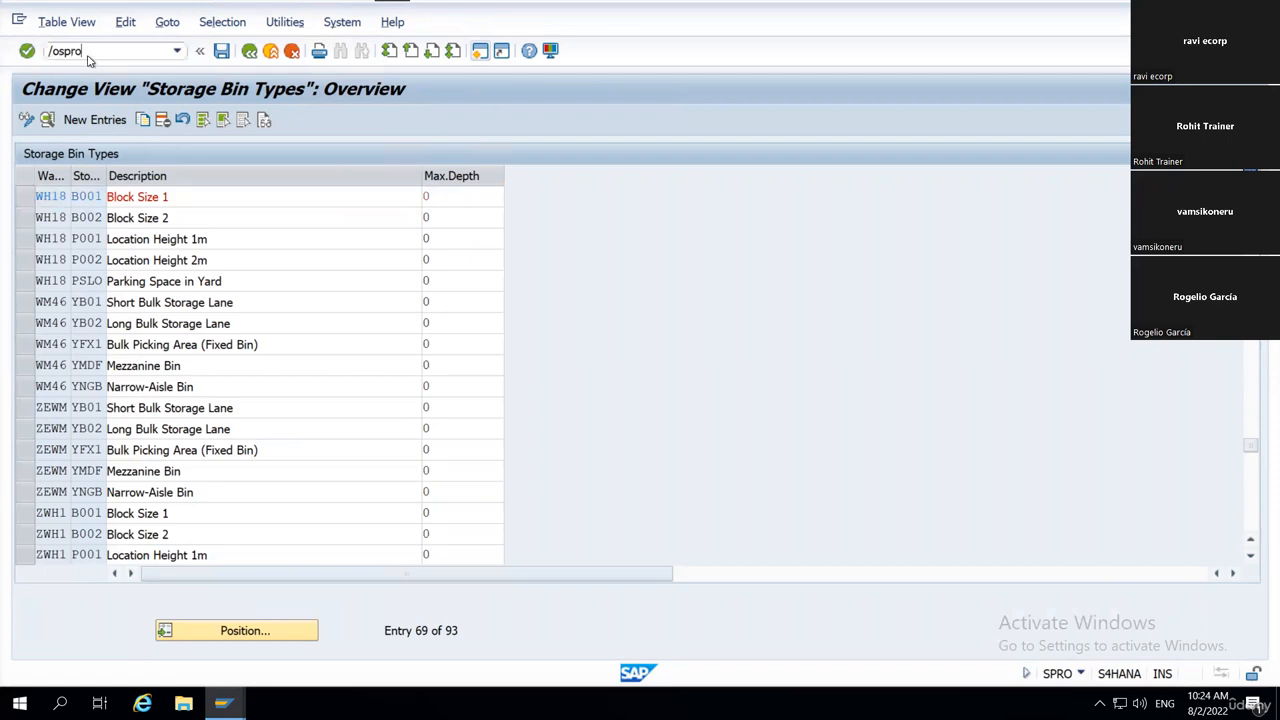
text(/ospro)
key(Return)
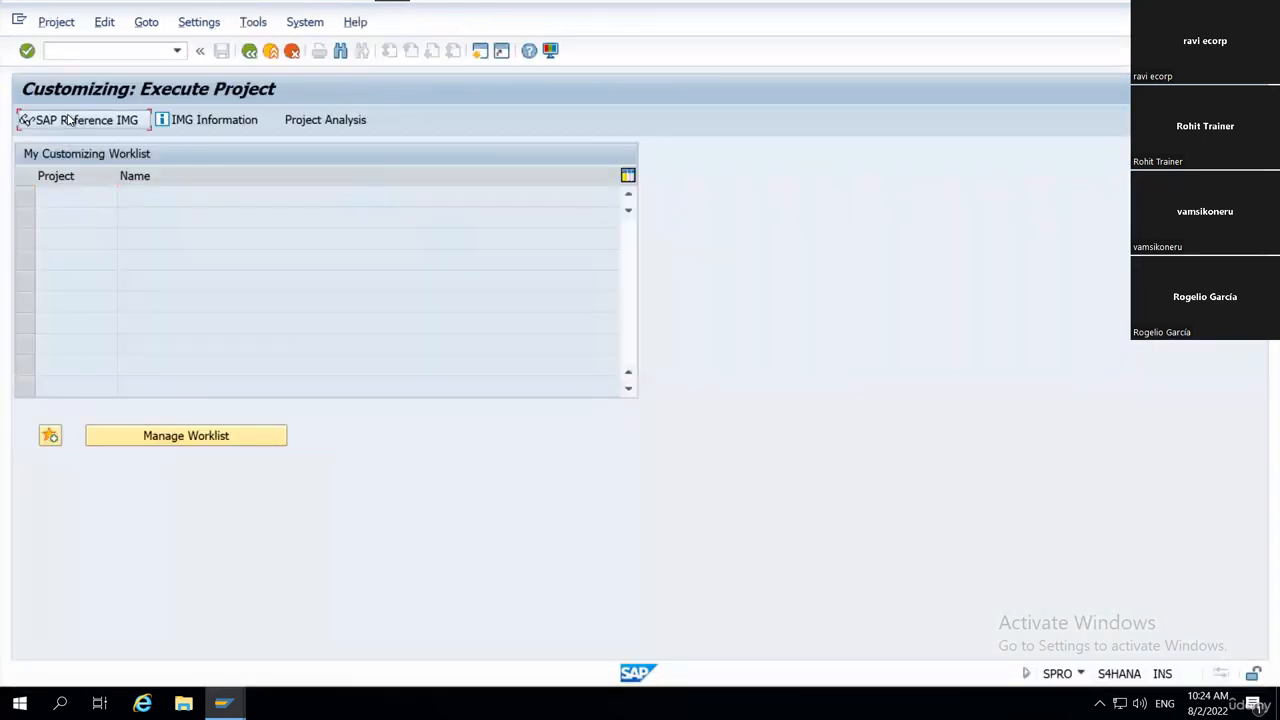
click(45, 120)
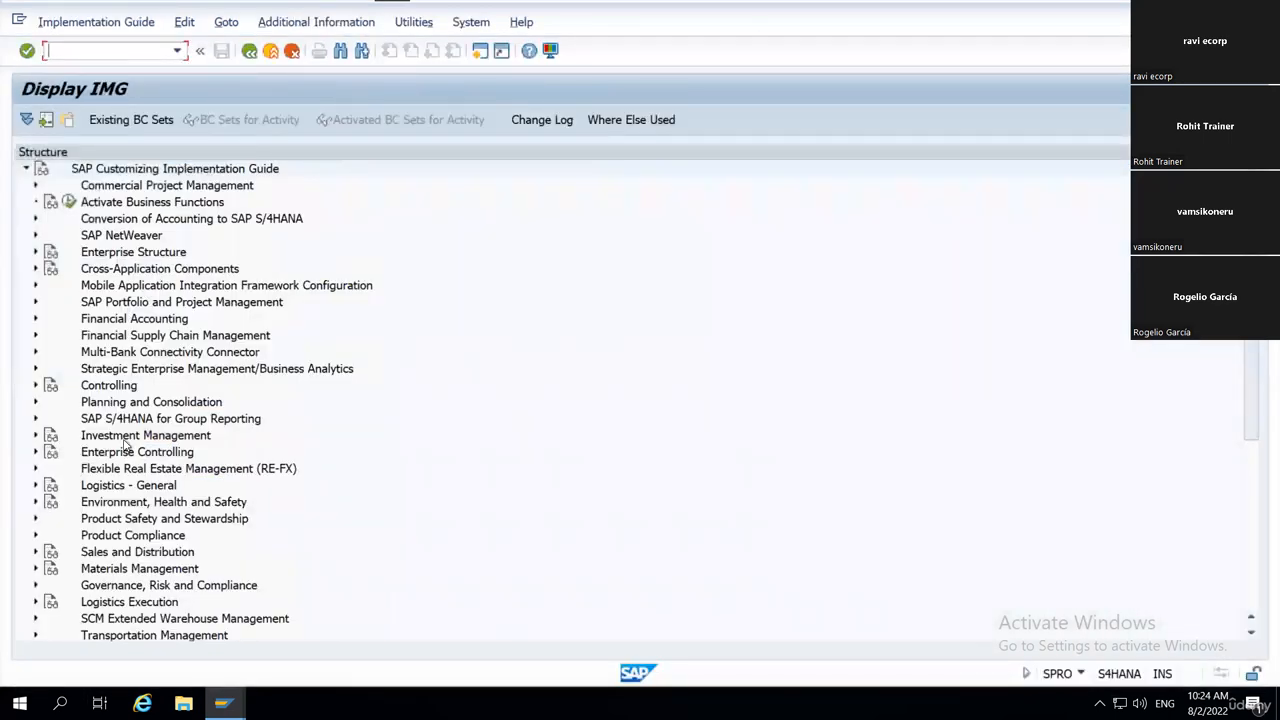
Expand SCM Extended Warehouse Management, Extended Warehouse Management and Master Data, and execute the Define Warehouse Number Control activity.
scroll(130, 428, down, 5)
click(166, 369)
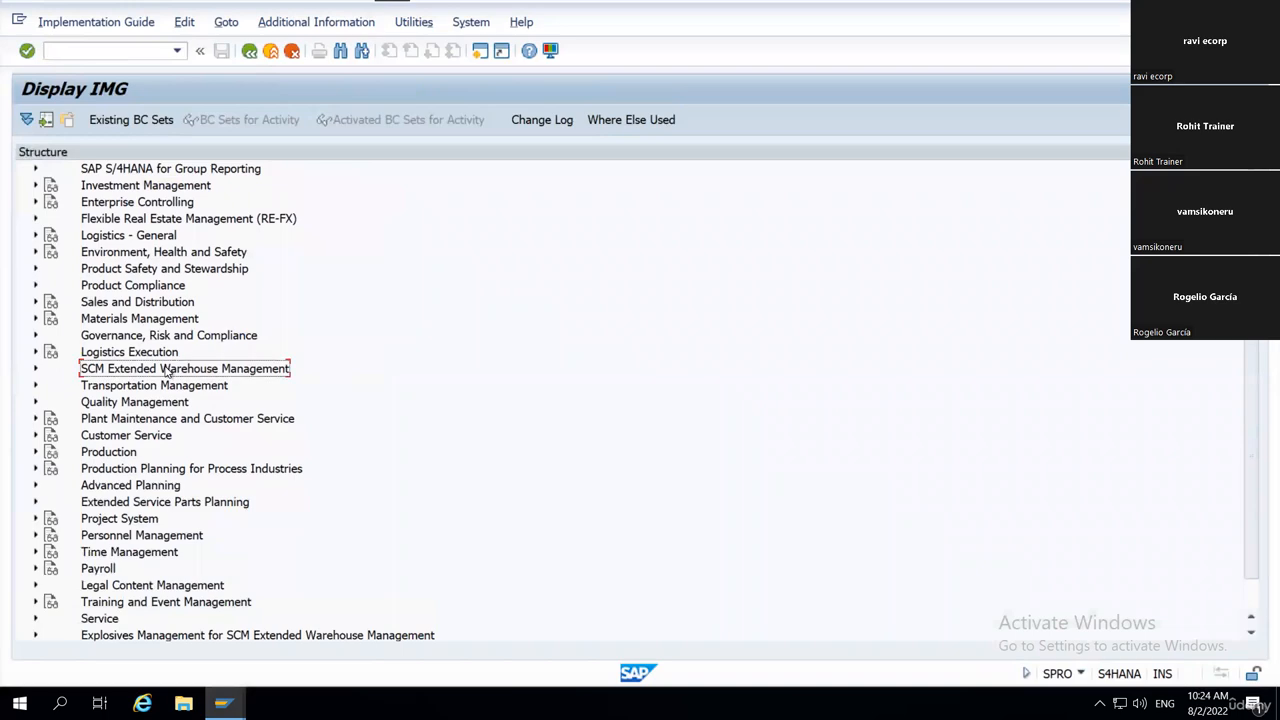
key(Right)
key(Down)
key(Right)
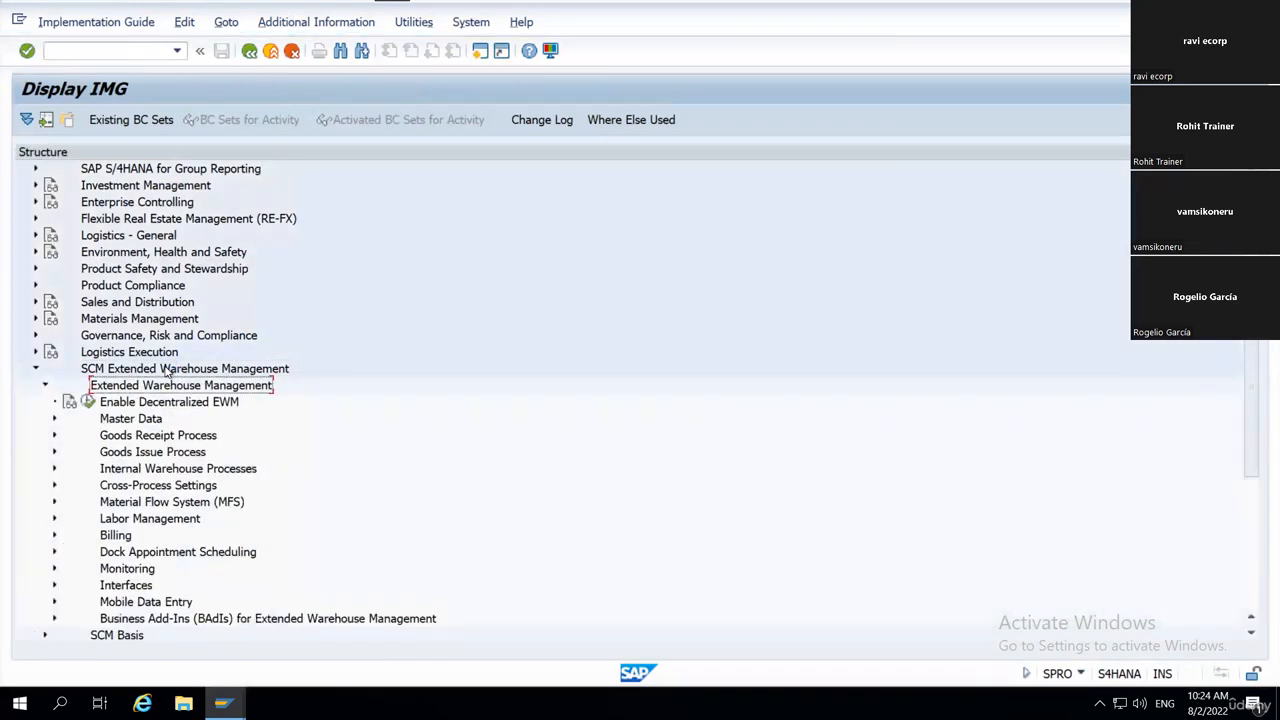
key(Down)
key(Down)
key(Right)
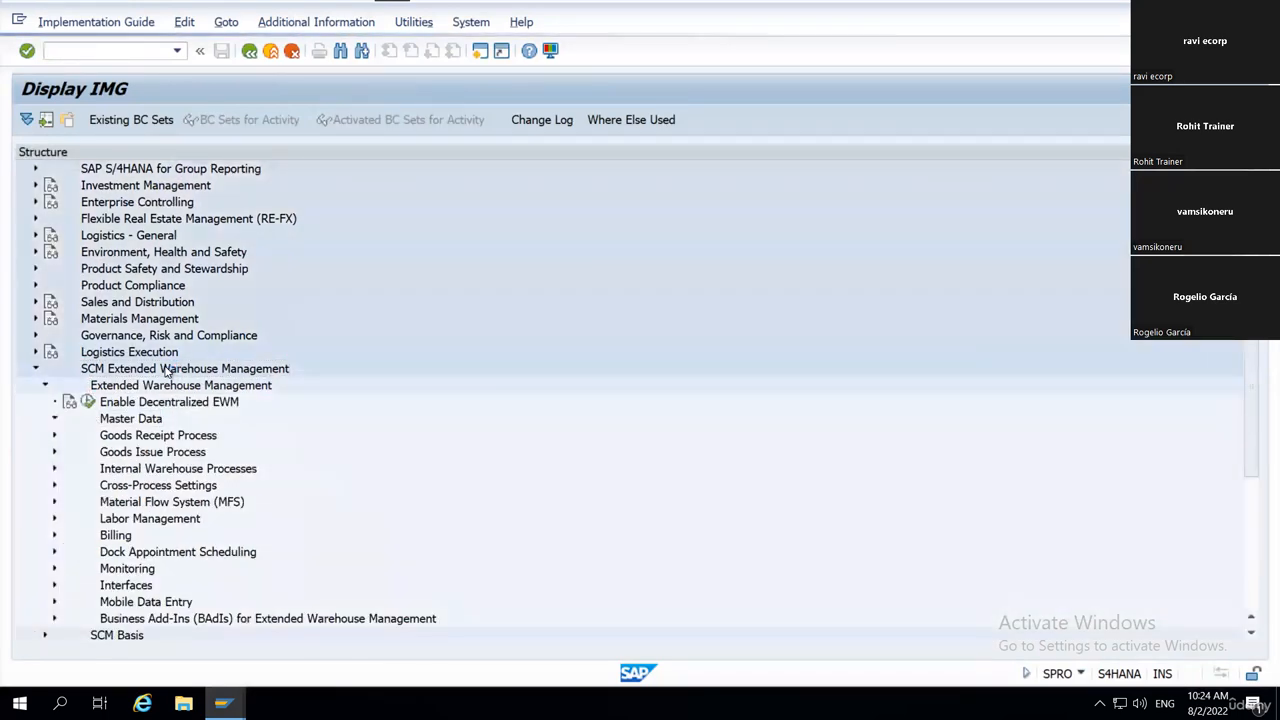
key(Down)
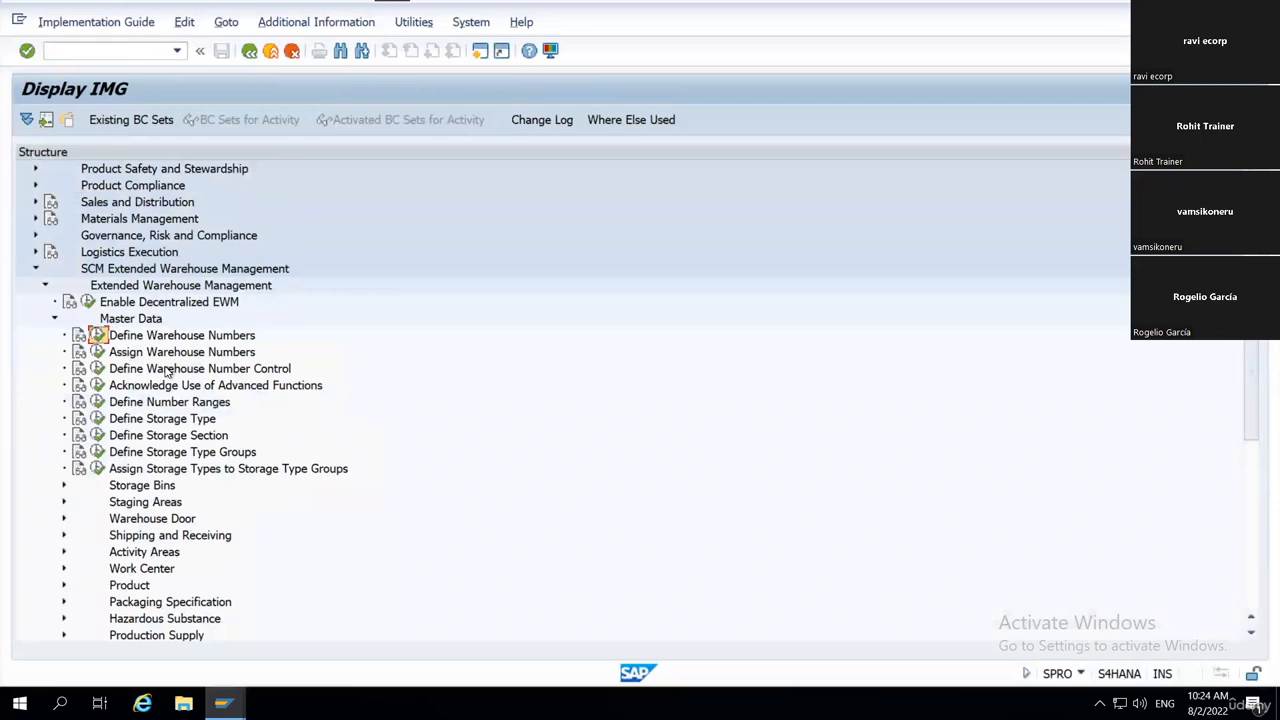
key(Down)
key(Down)
key(Return)
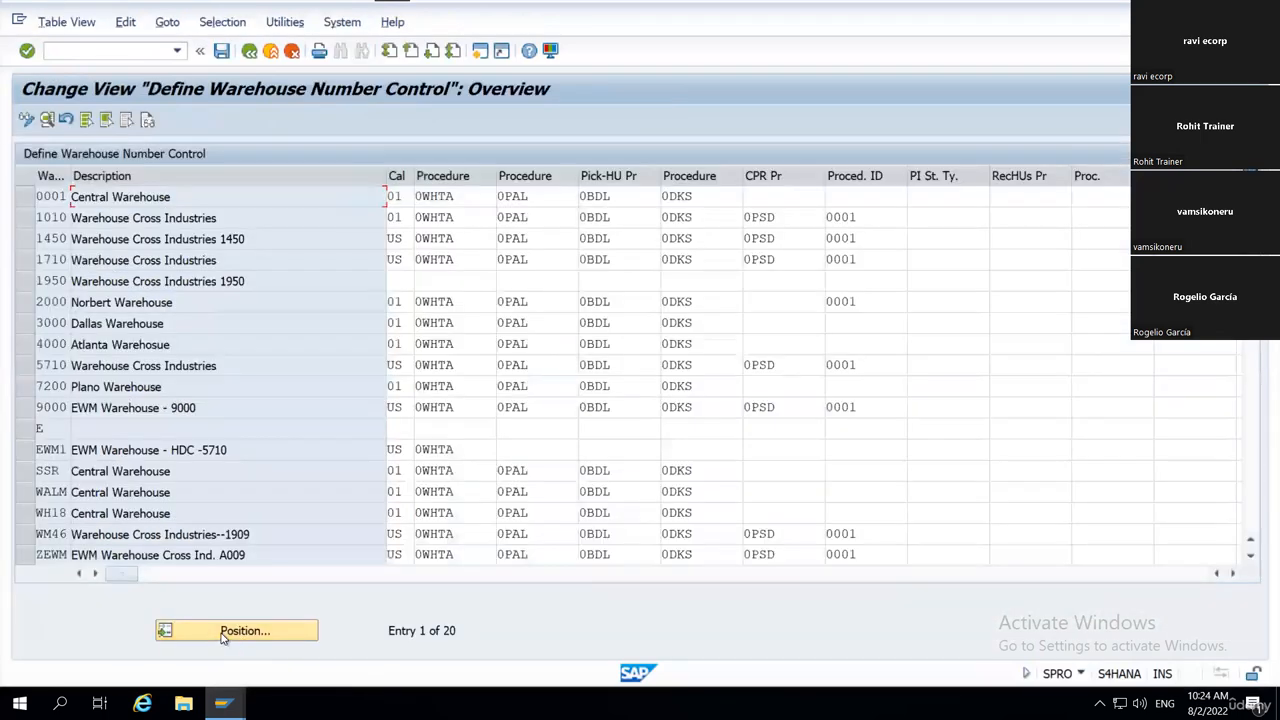
Position the warehouse number control table at warehouse WH18 and display that entry's details.
click(226, 634)
text(wh)
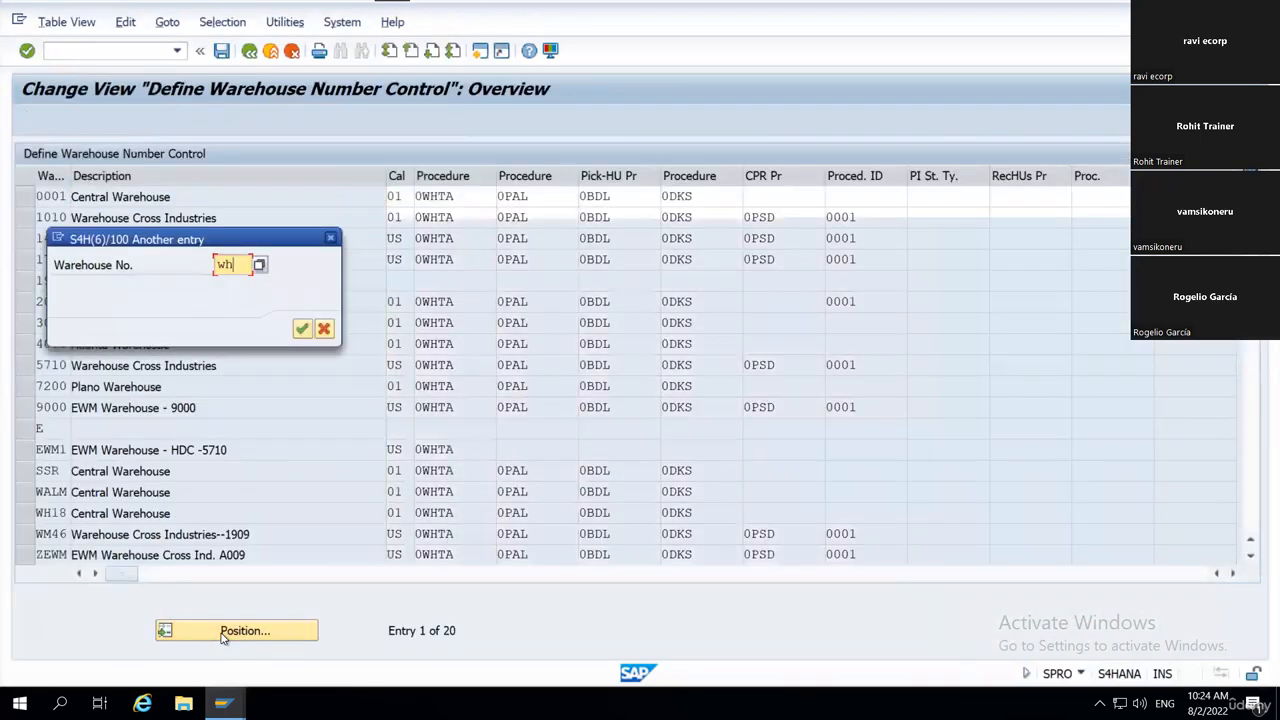
text(18)
key(Return)
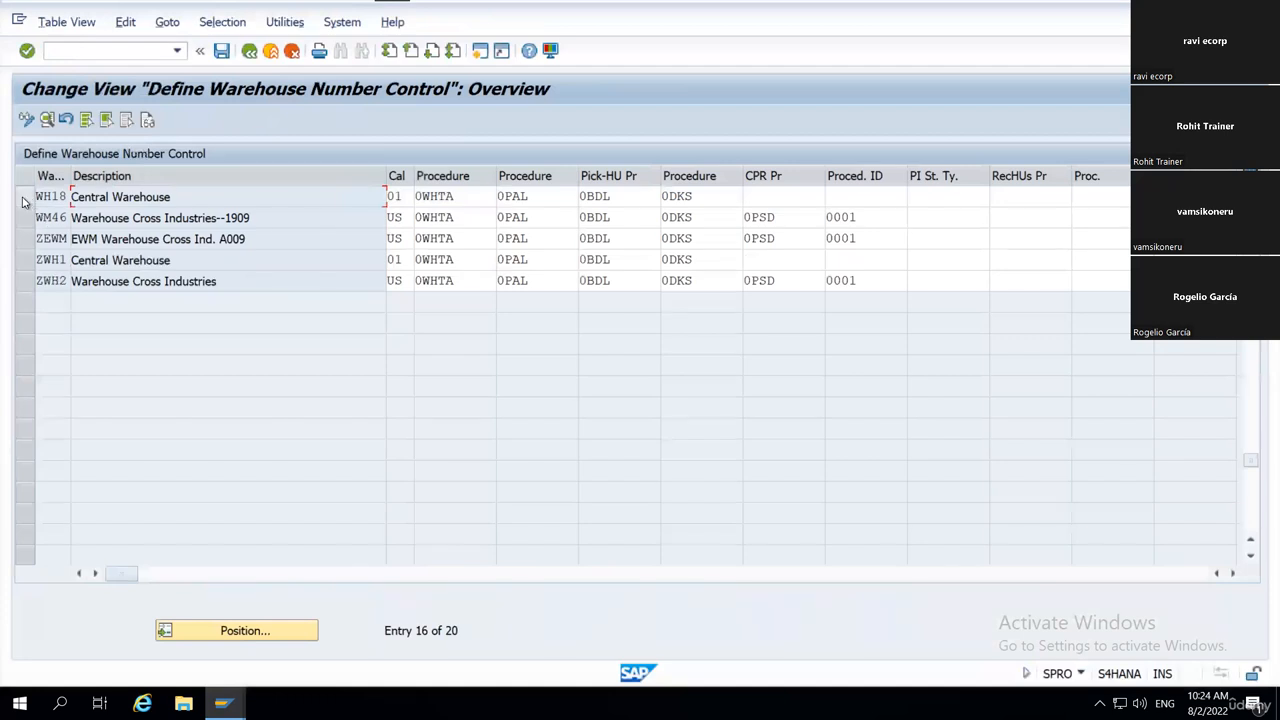
click(25, 202)
click(46, 119)
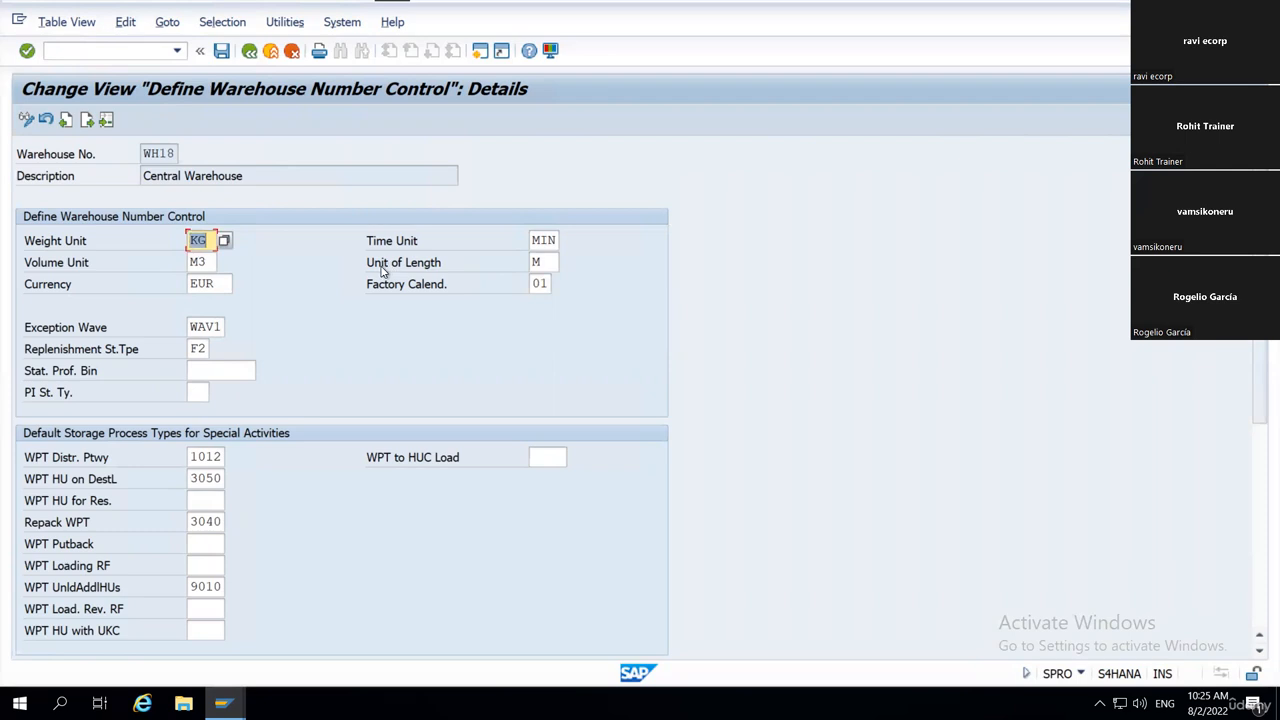
Change the Weight Unit of warehouse WH18 to LB using the value list, and save with the proposed customizing request.
text(k)
key(Return)
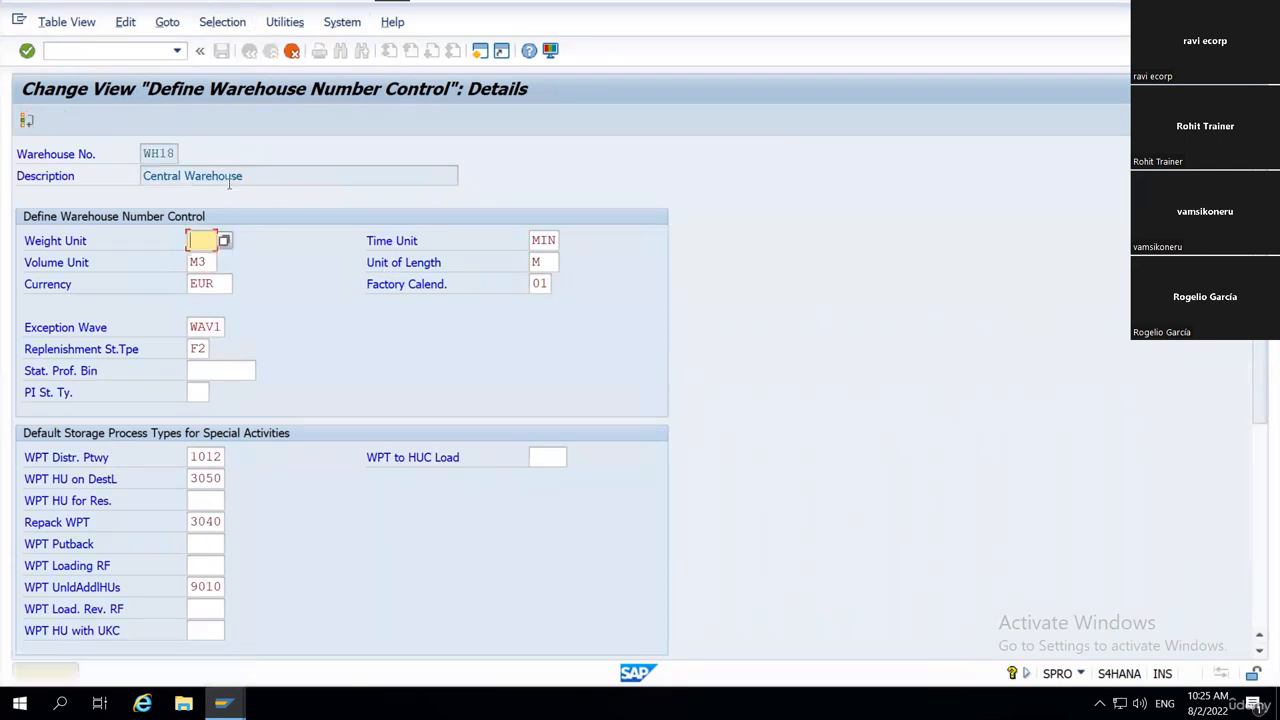
click(224, 241)
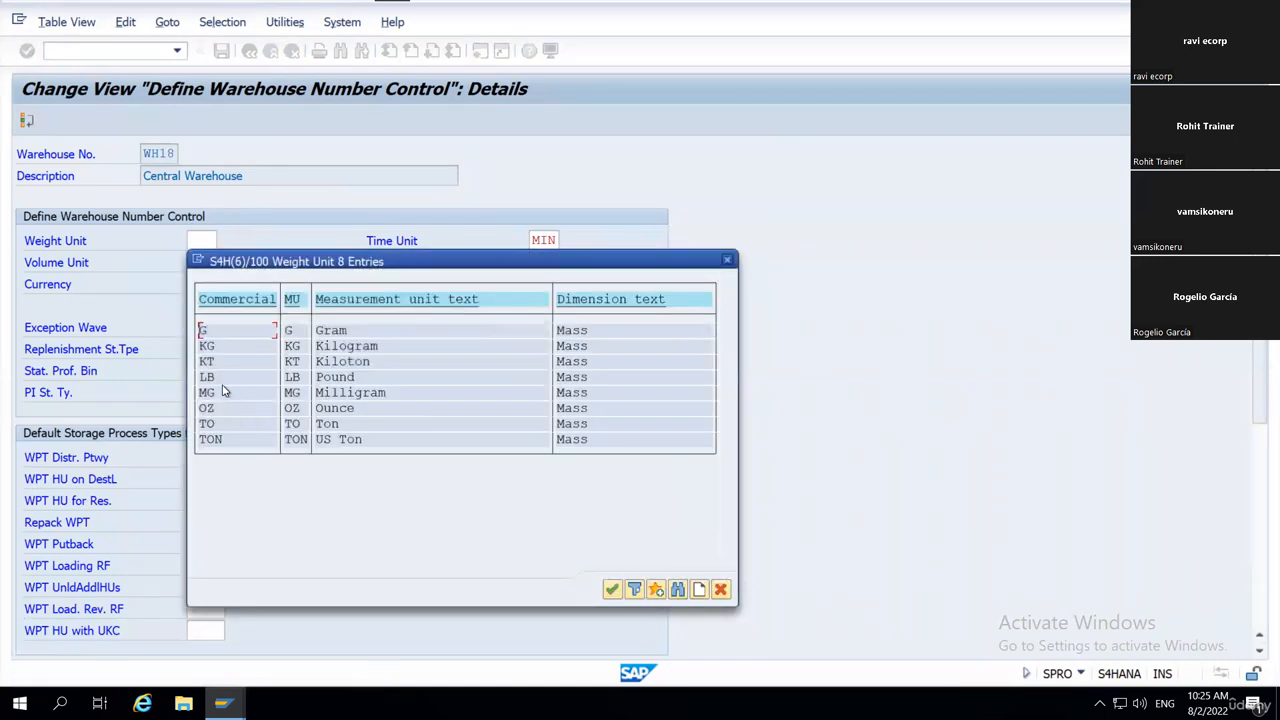
double_click(210, 378)
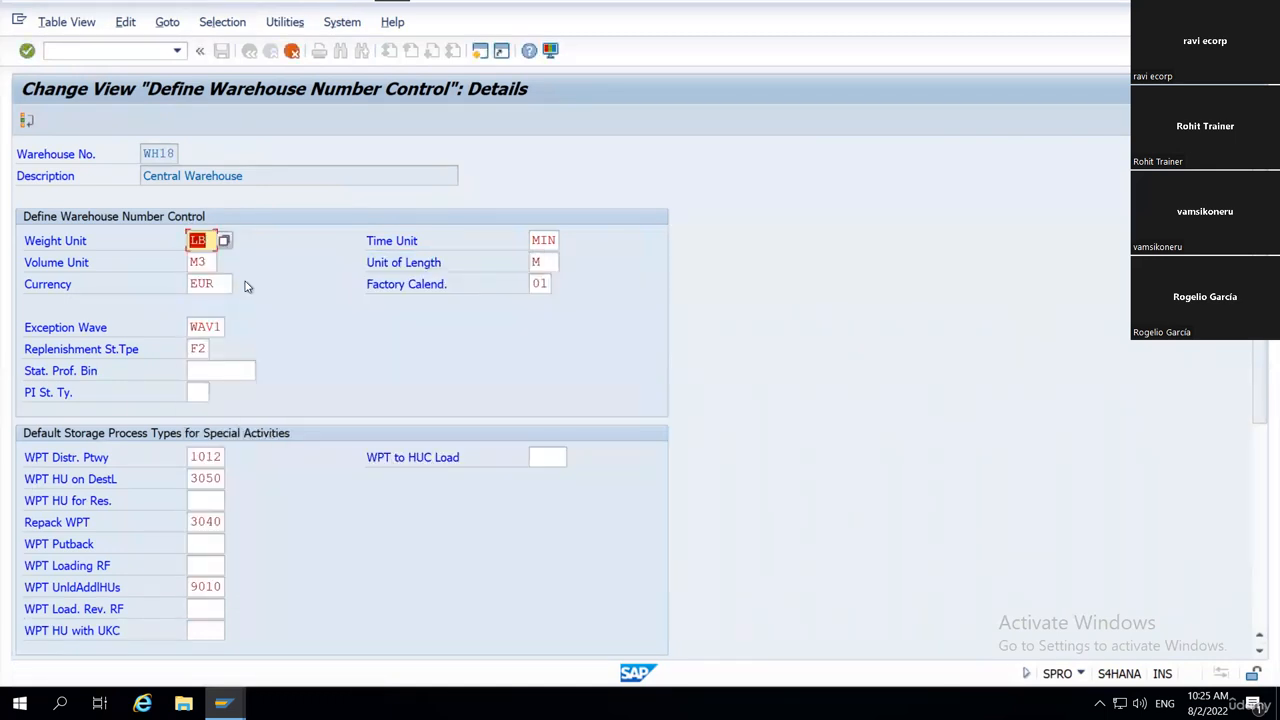
key(Return)
key(Return)
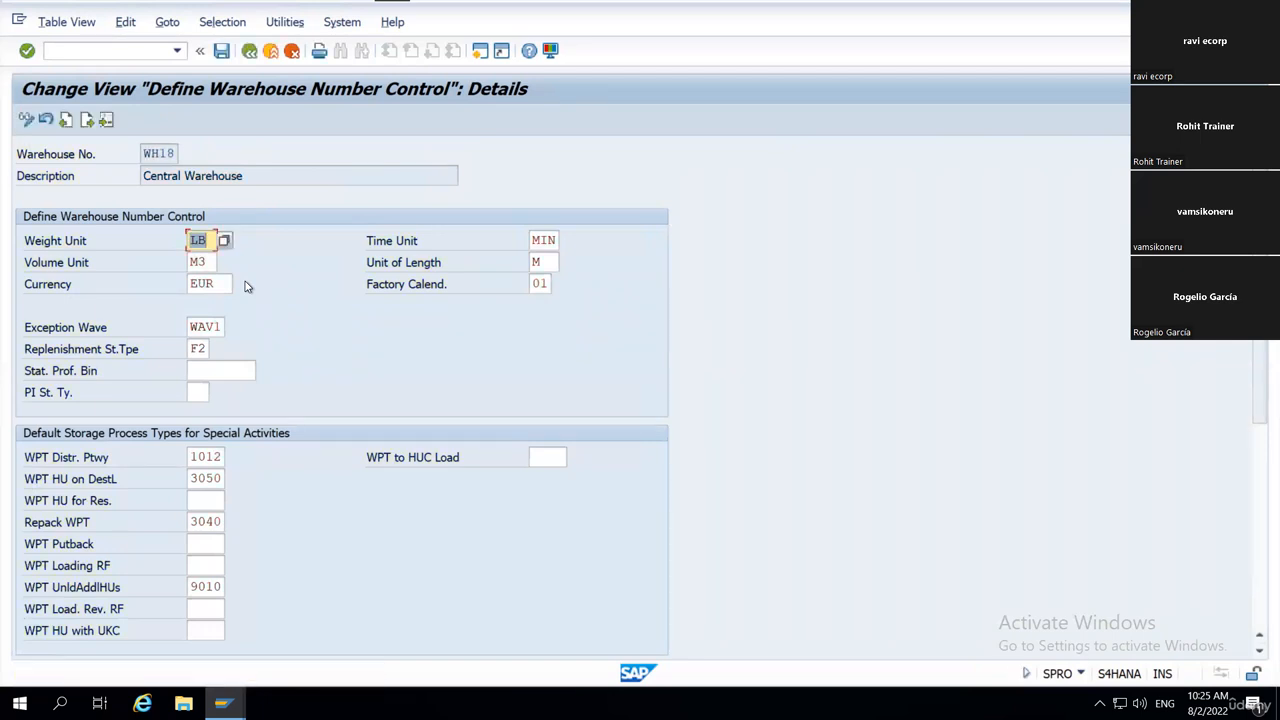
key(Return)
key(Return)
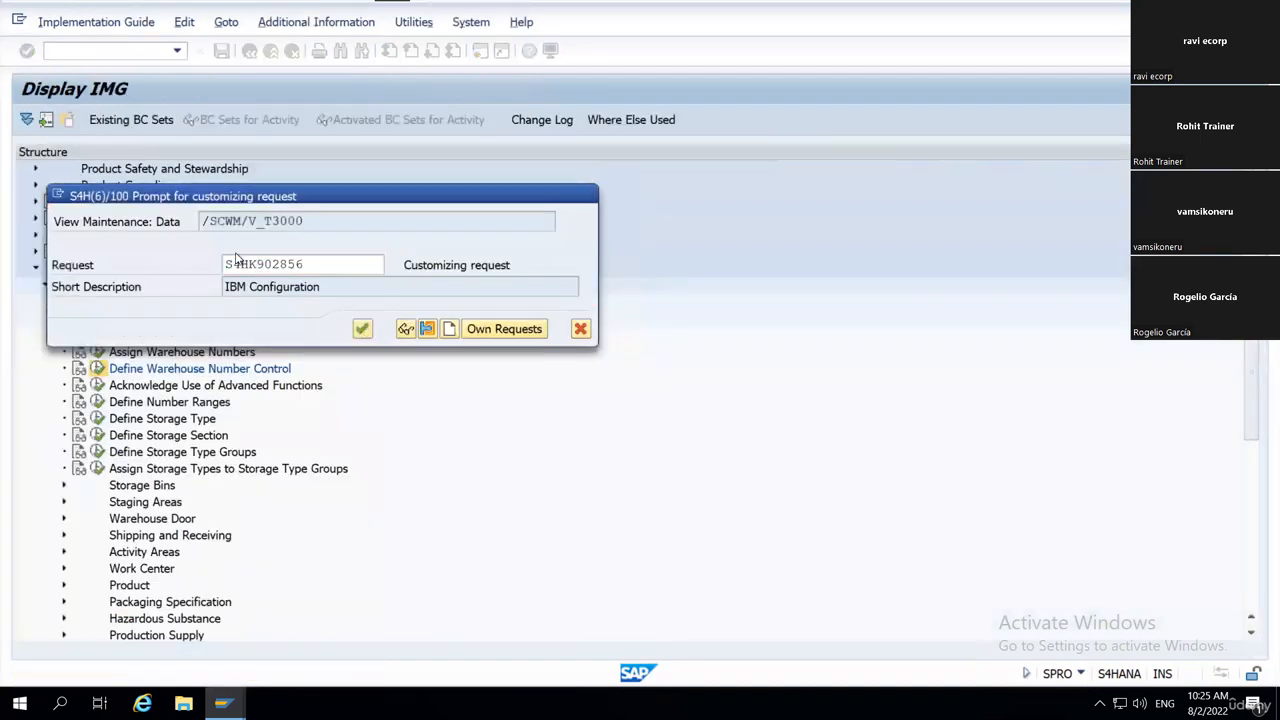
Set the Weight Unit of WH18 back to KG, save, and return to the Storage Bin Types session.
text(kg)
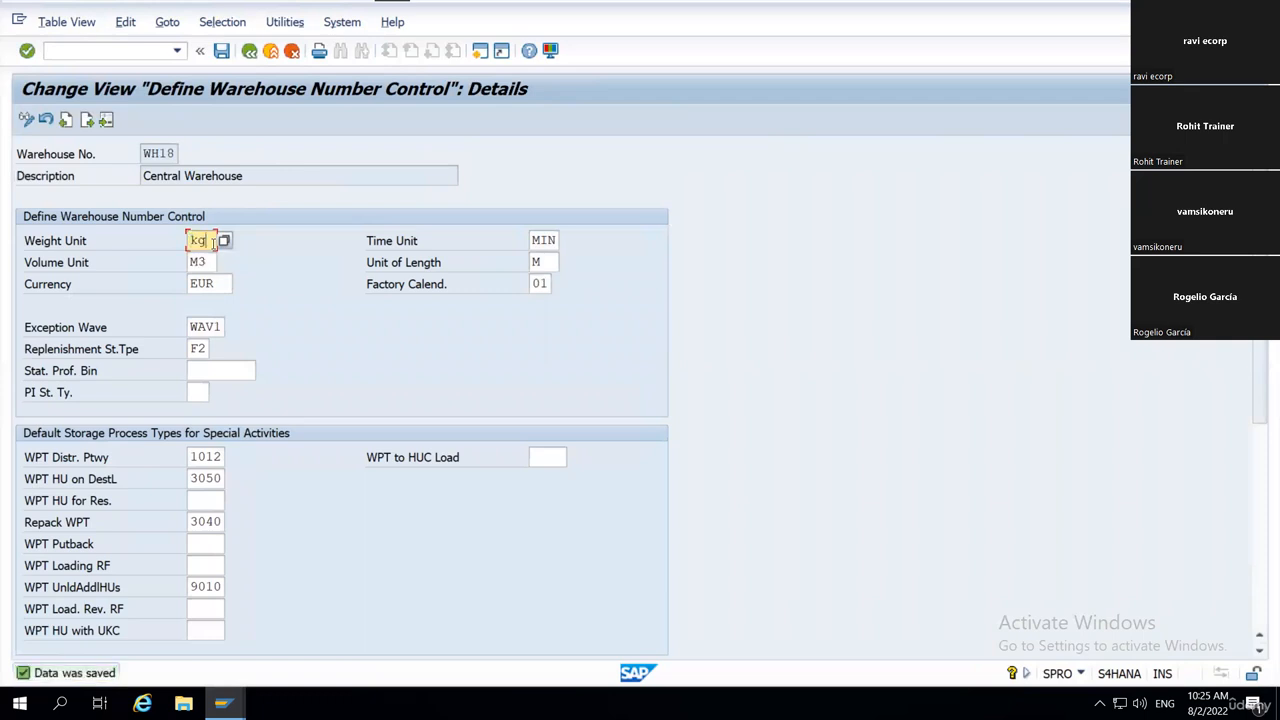
key(Return)
key(Return)
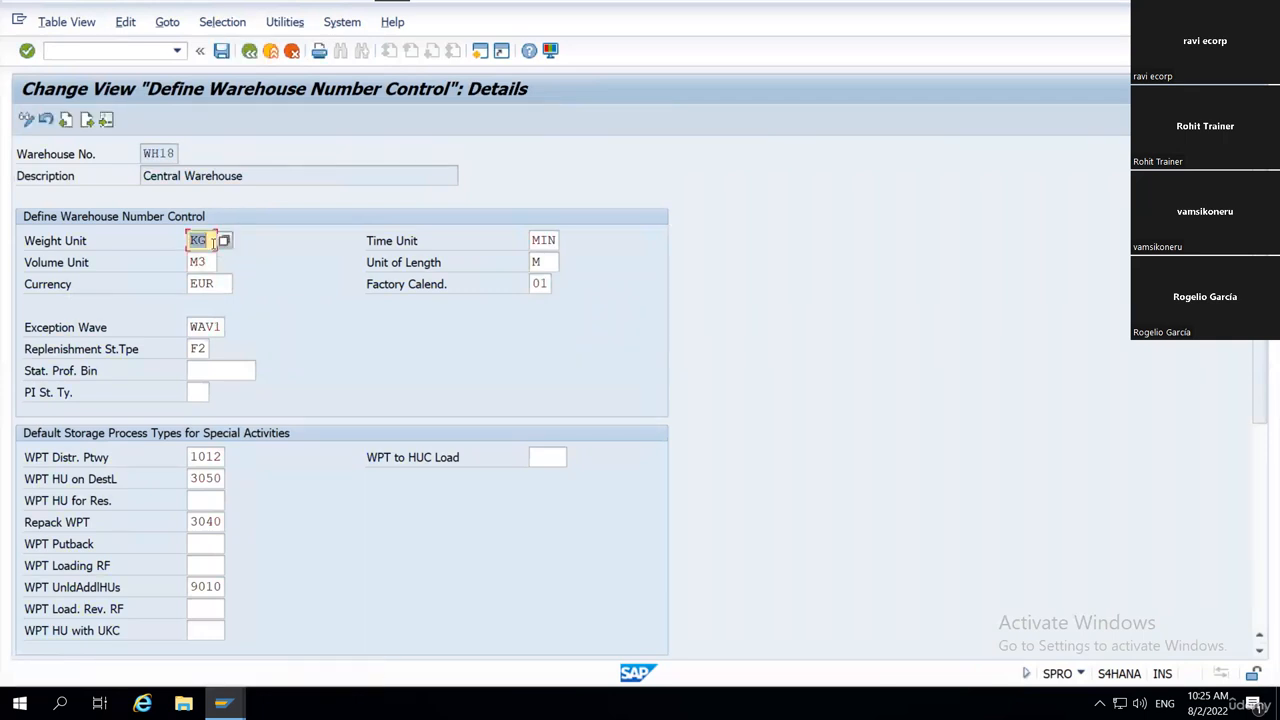
key(ctrl+s)
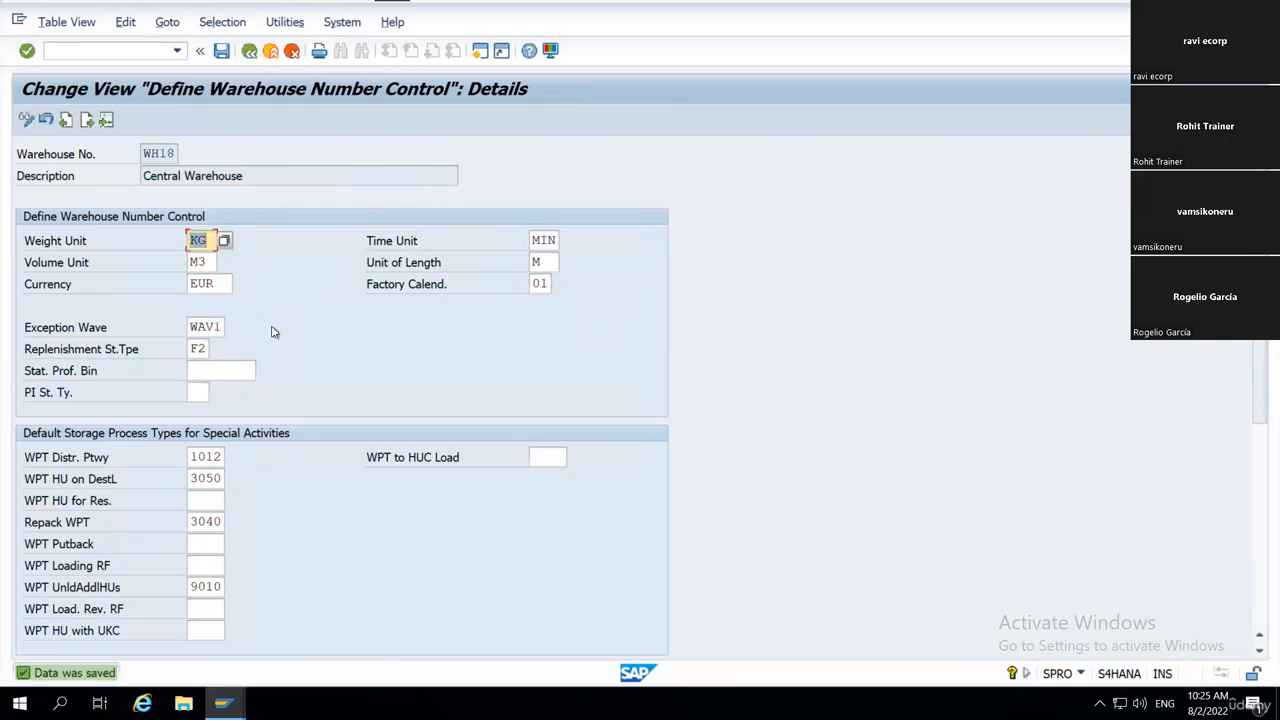
key(F3)
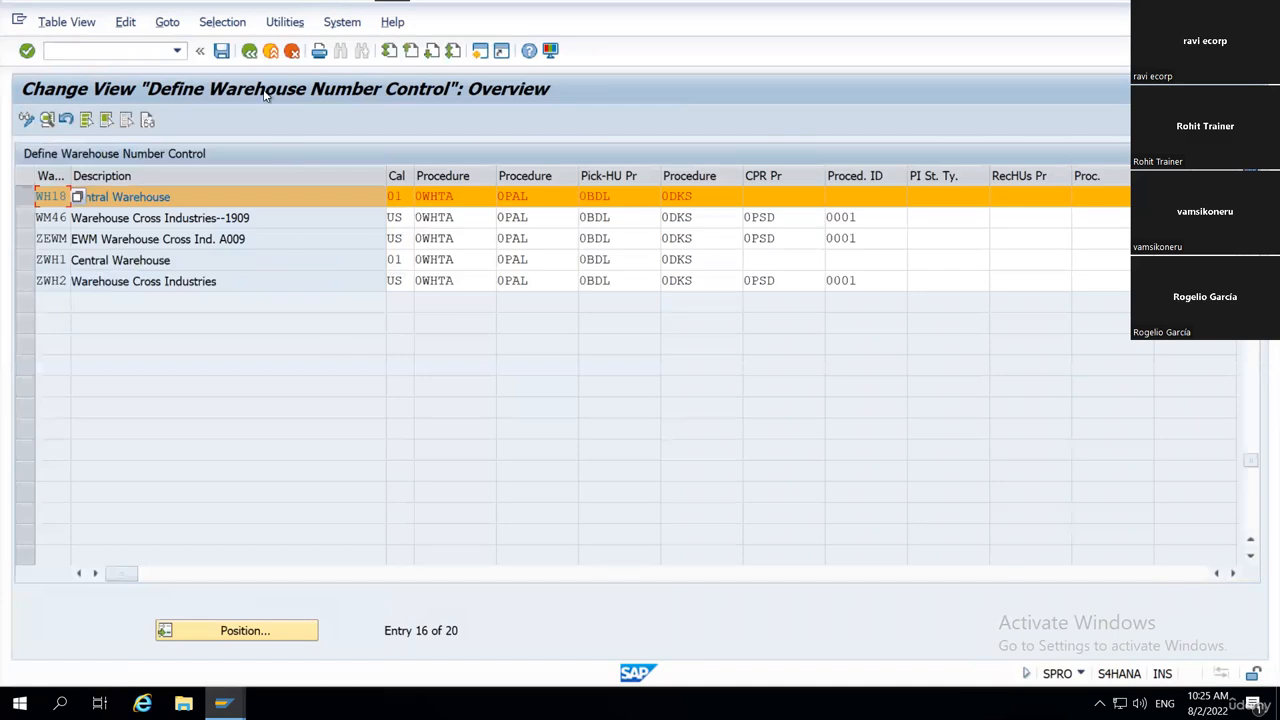
click(254, 51)
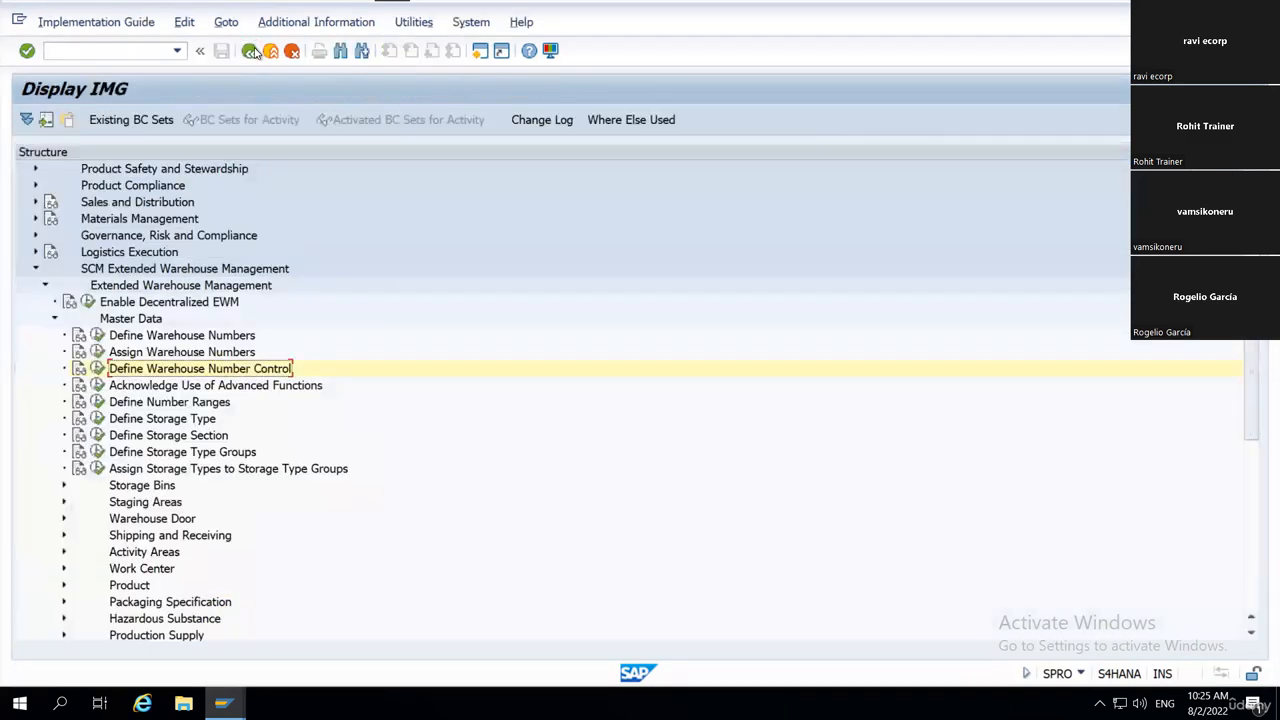
key(alt+Tab)
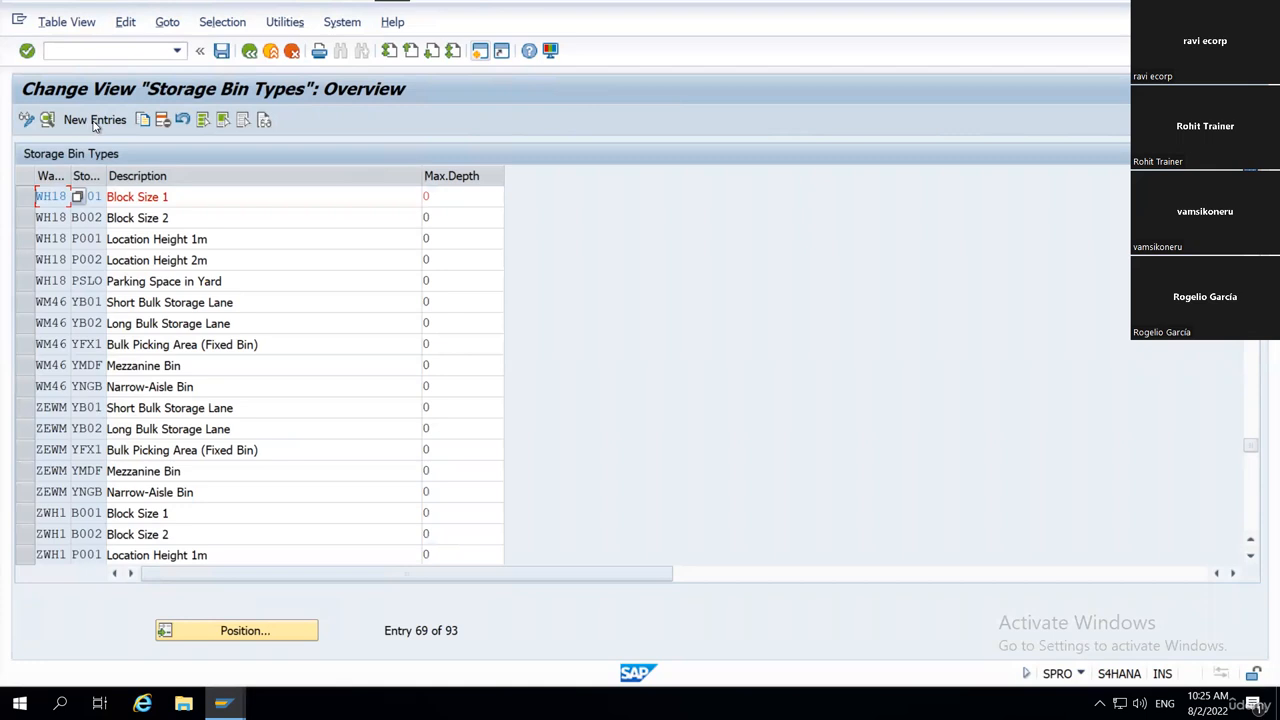
Start a new storage bin types entry for warehouse WH18 with storage bin type 0001.
click(95, 120)
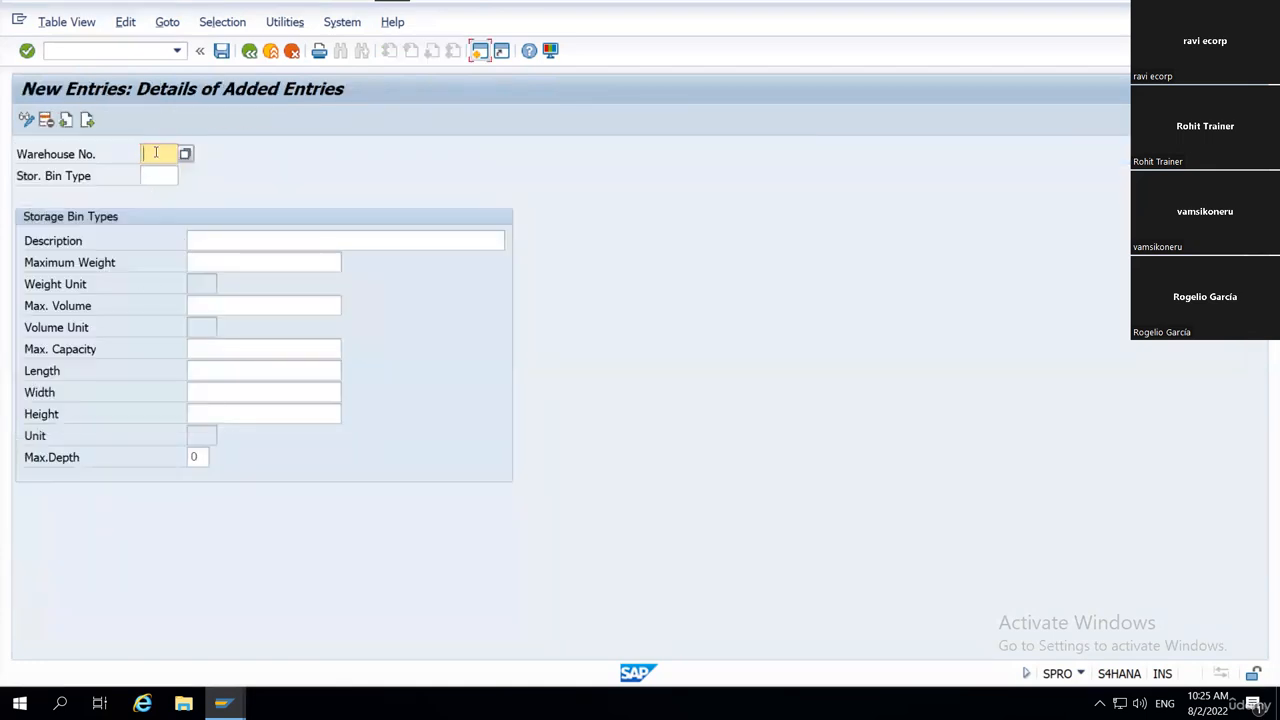
text(h18)
key(Return)
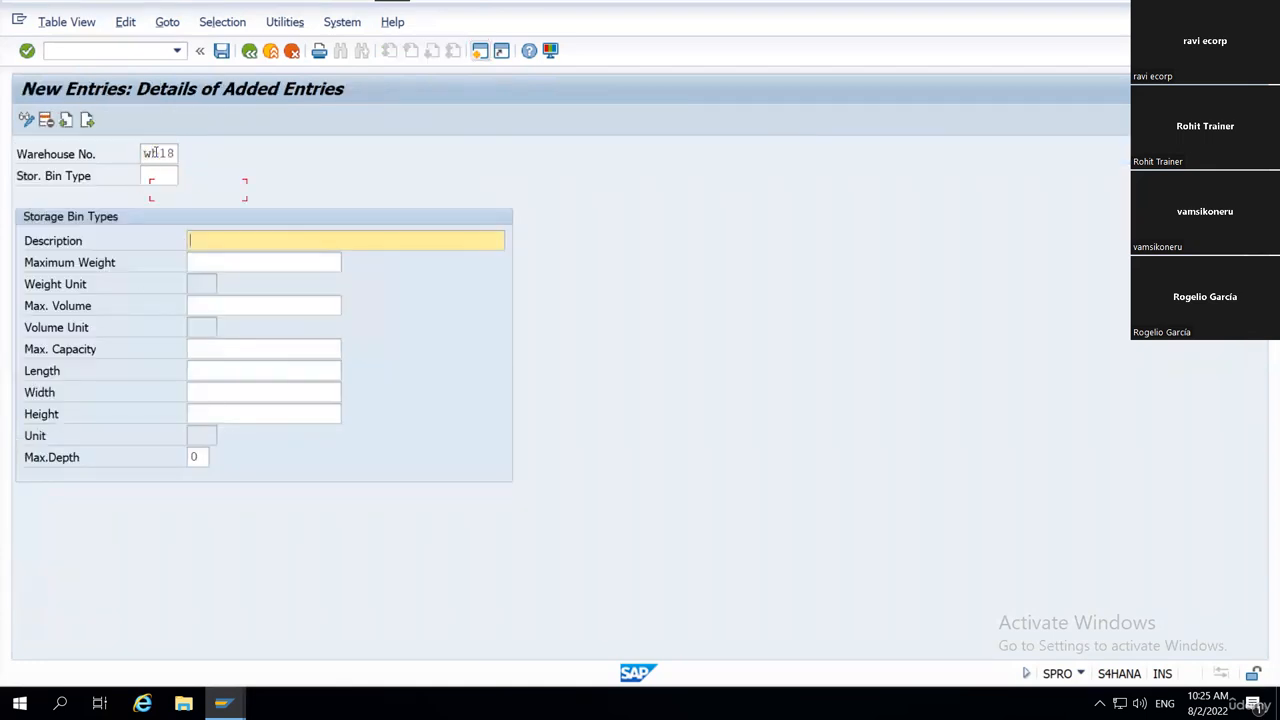
key(shift+Tab)
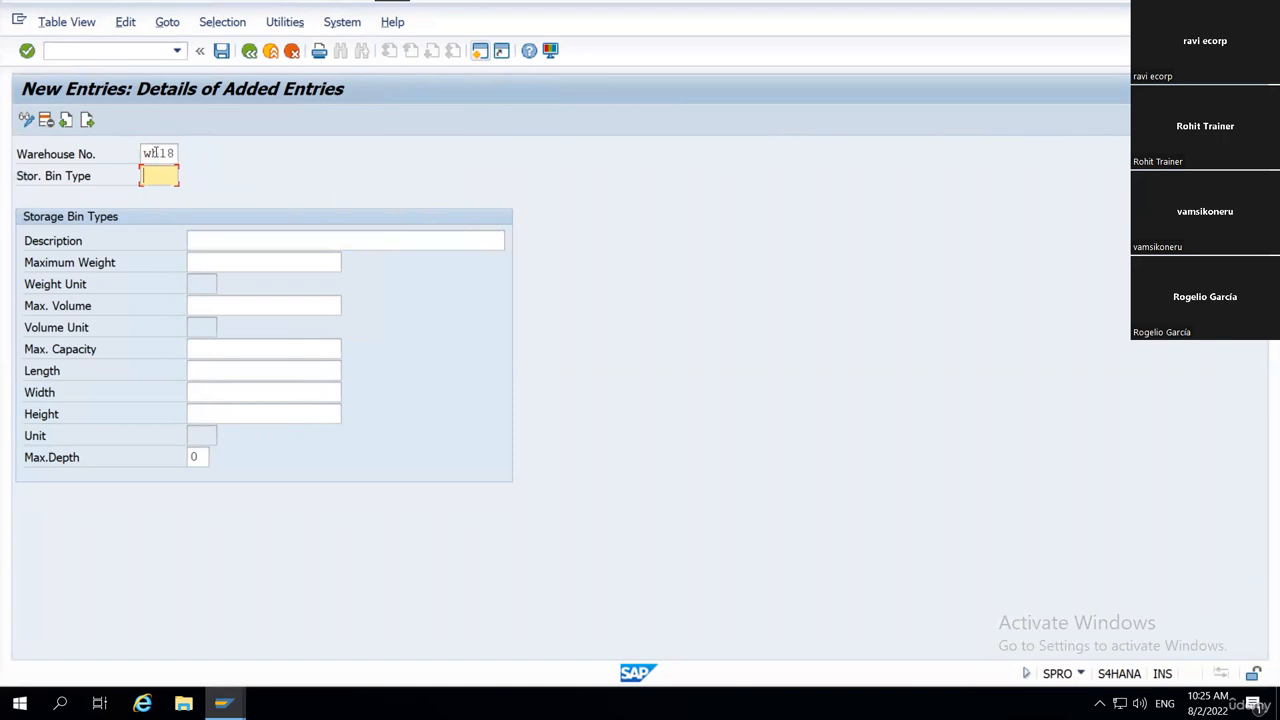
text(0001)
key(Return)
key(Tab)
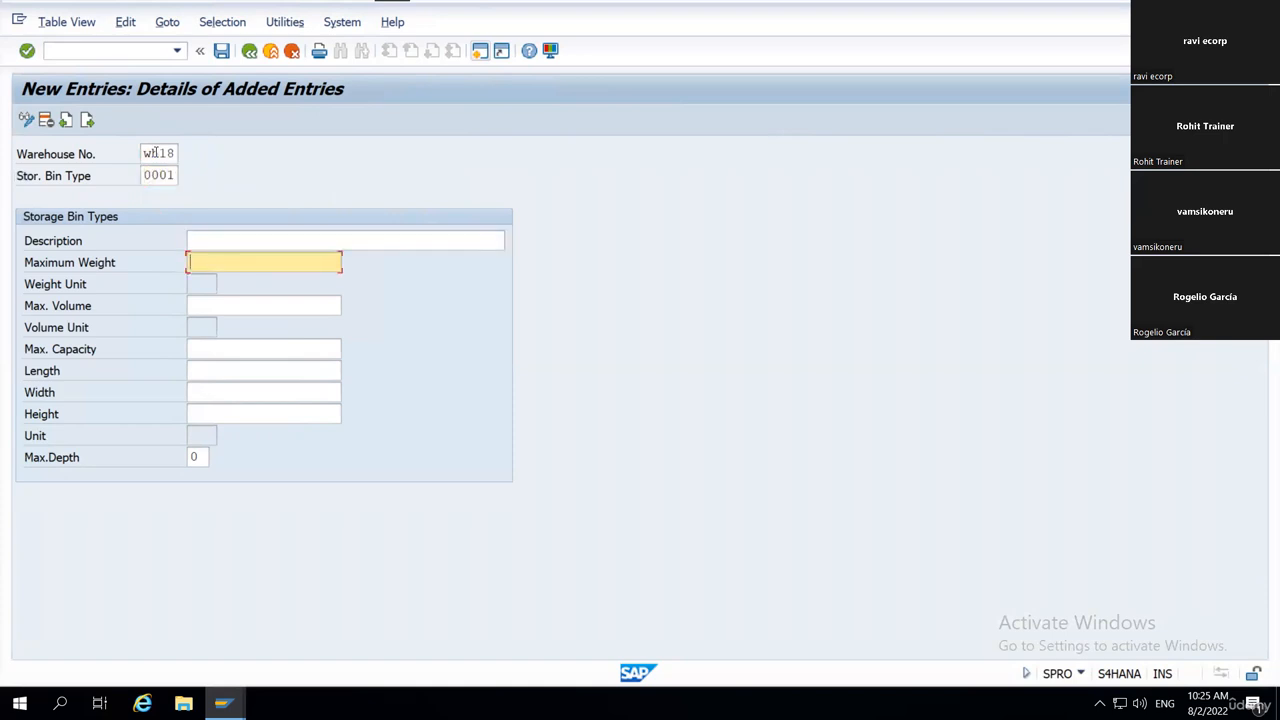
Enter description test and Maximum Weight 10 for the new bin type, and check its Weight Unit field.
key(shift+Tab)
text(test)
key(Tab)
text(10)
key(Return)
double_click(157, 153)
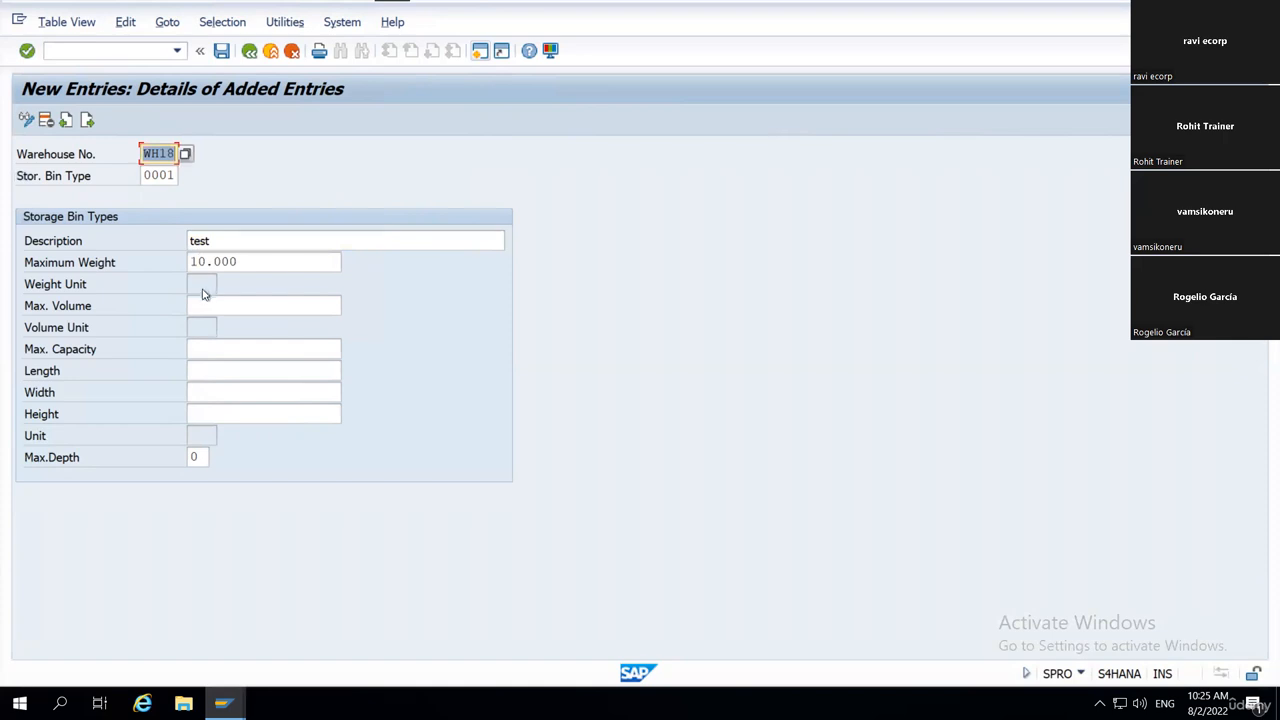
click(202, 287)
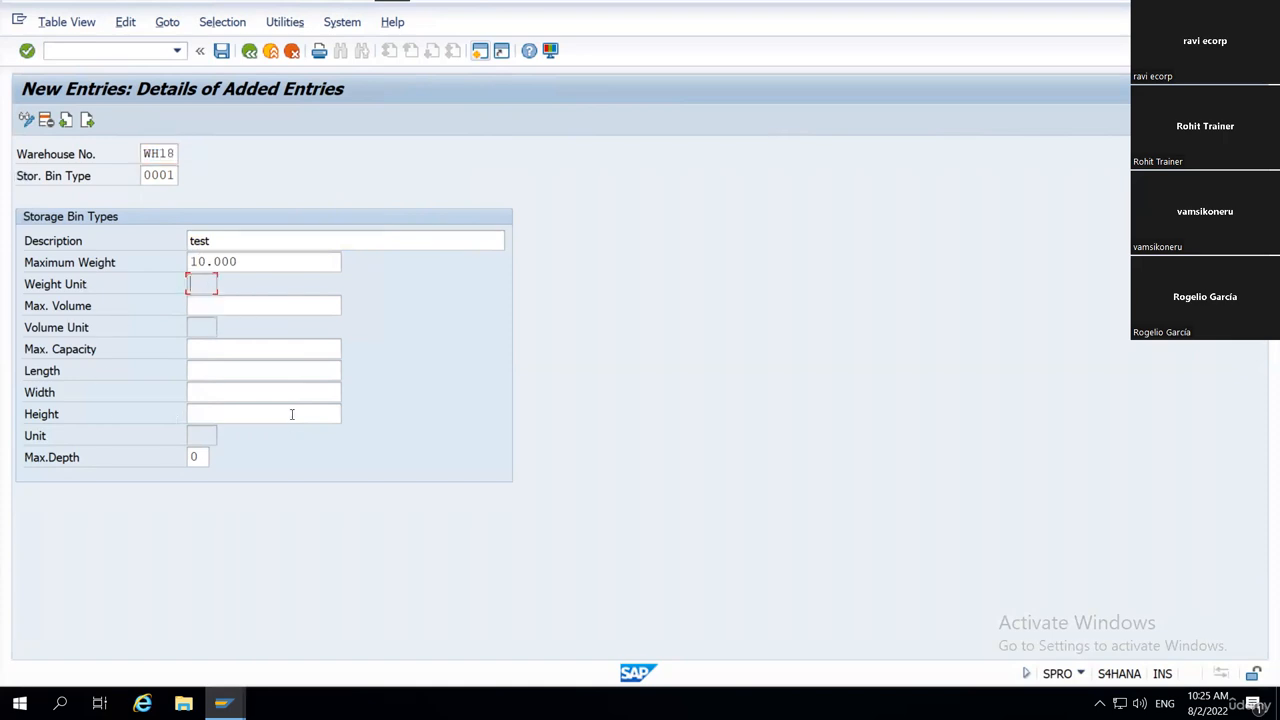
Discard the new bin type entry and return to the IMG structure.
key(F12)
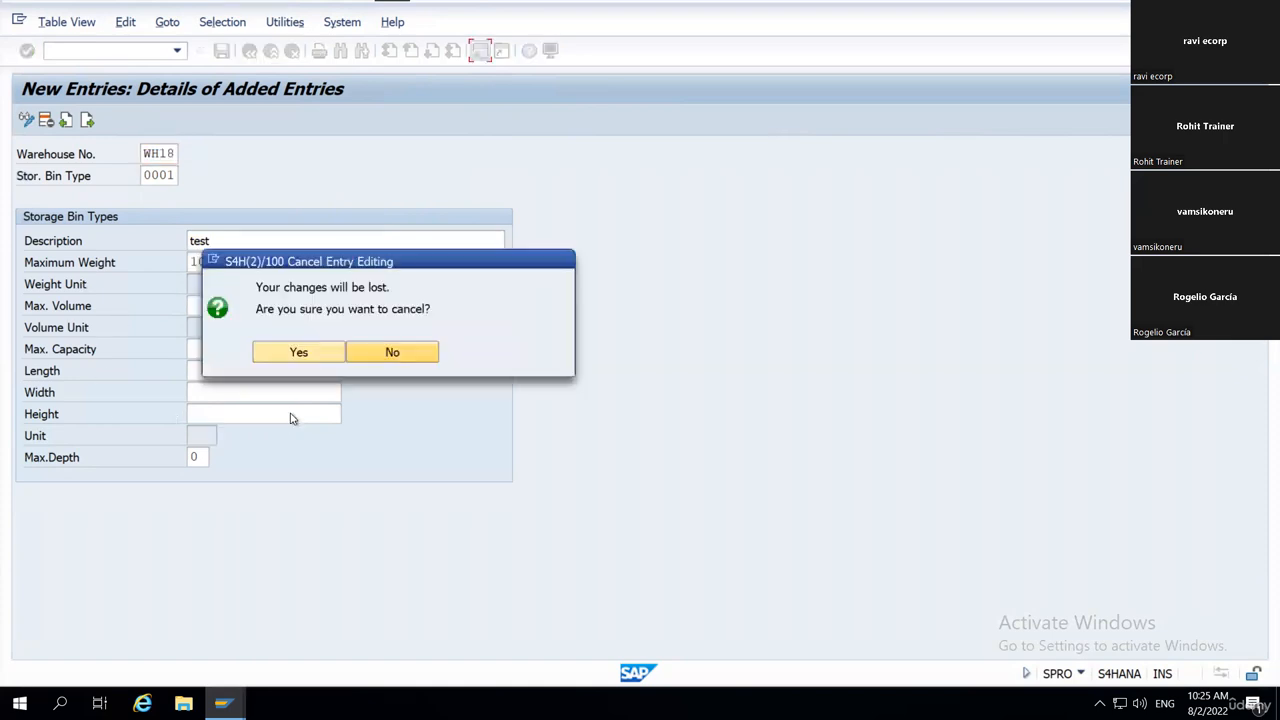
click(301, 352)
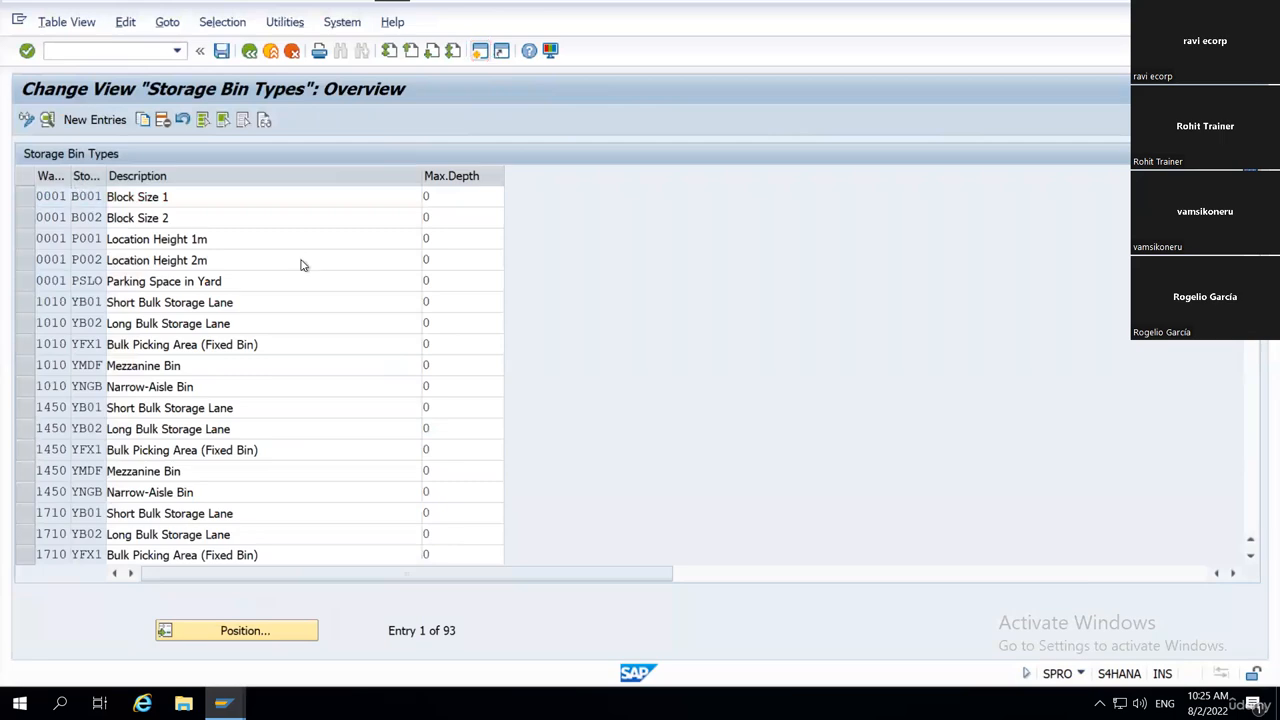
key(F3)
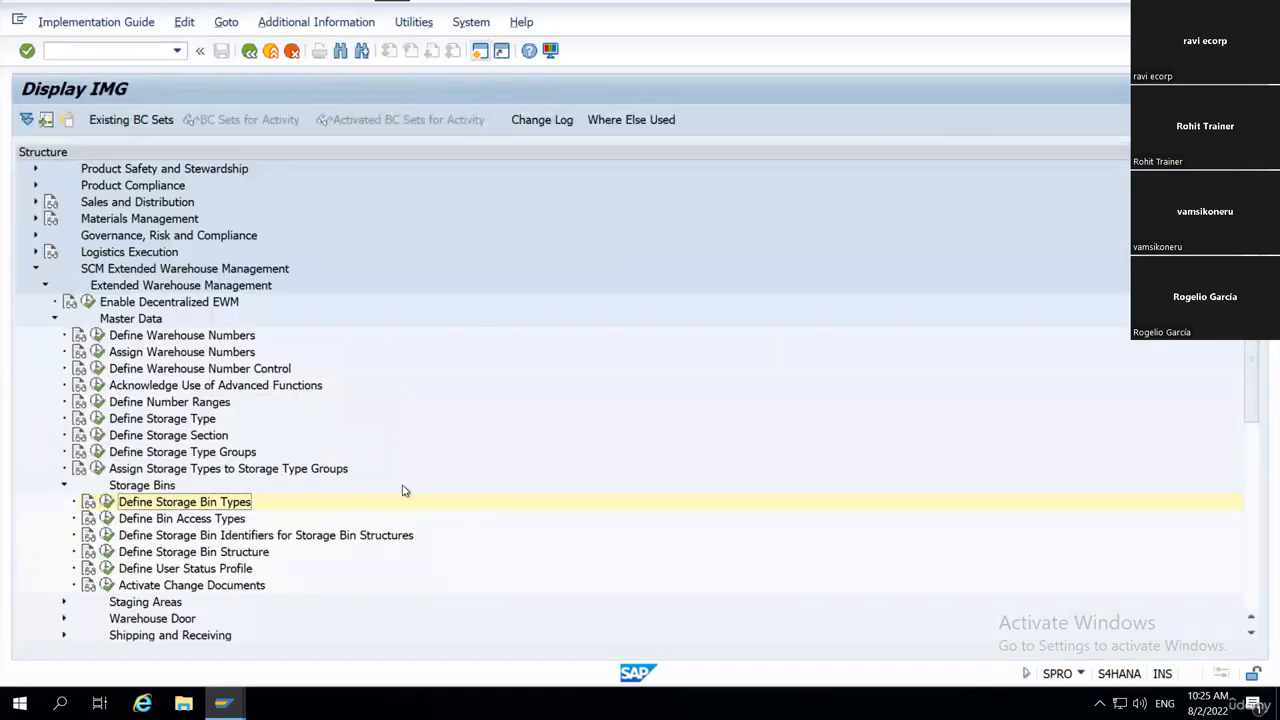
Switch to the warehouse monitor session for WH18 and go back from the Storage Bin list to the previous view.
key(alt+Tab)
mouse_move(238, 702)
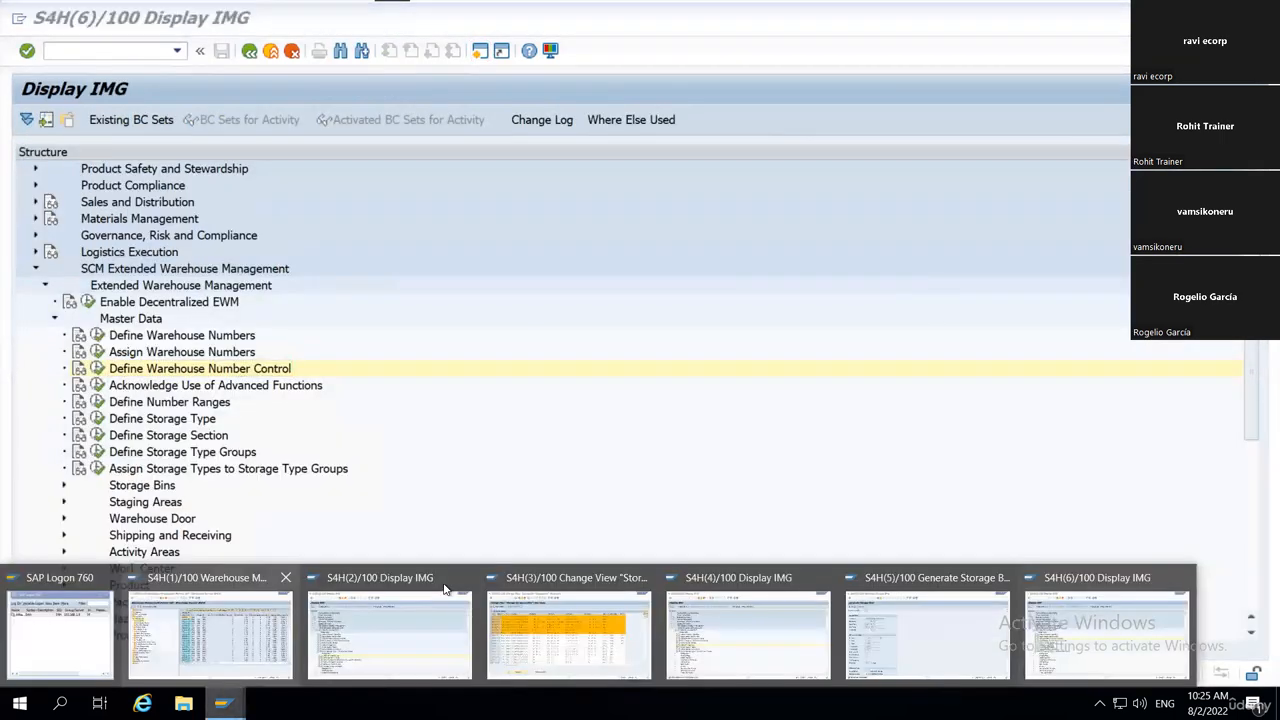
mouse_move(704, 612)
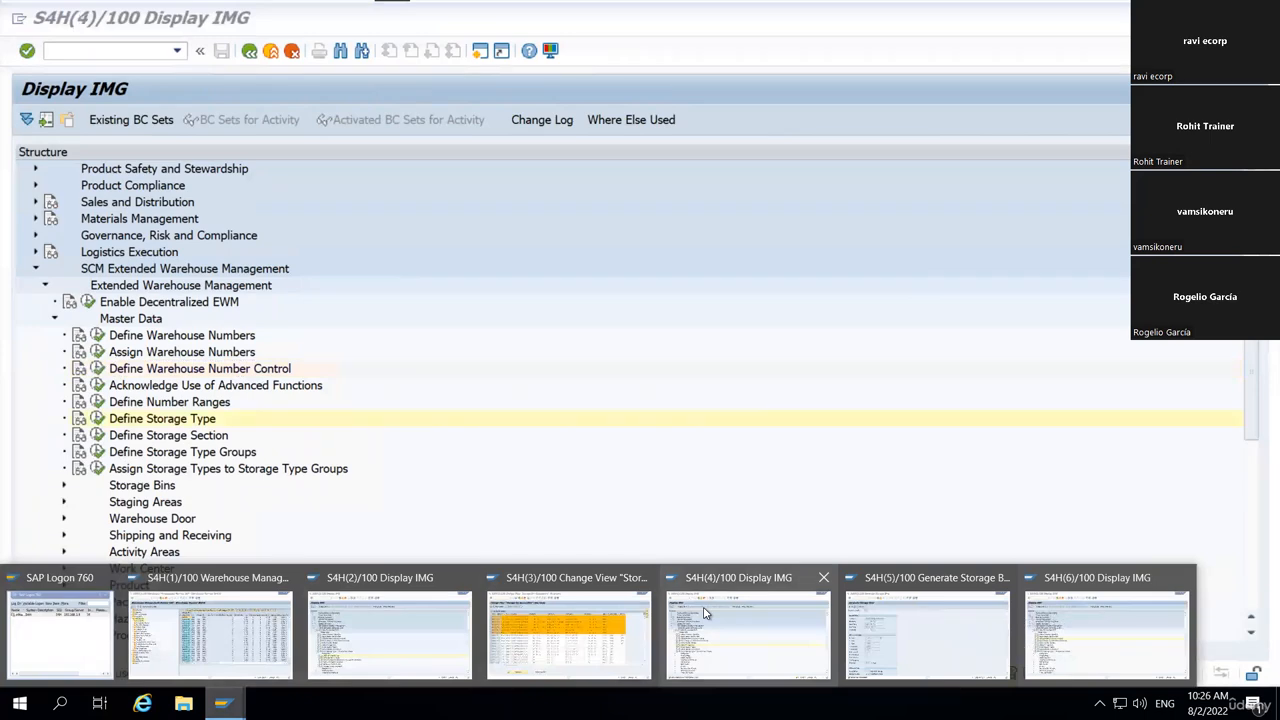
click(203, 648)
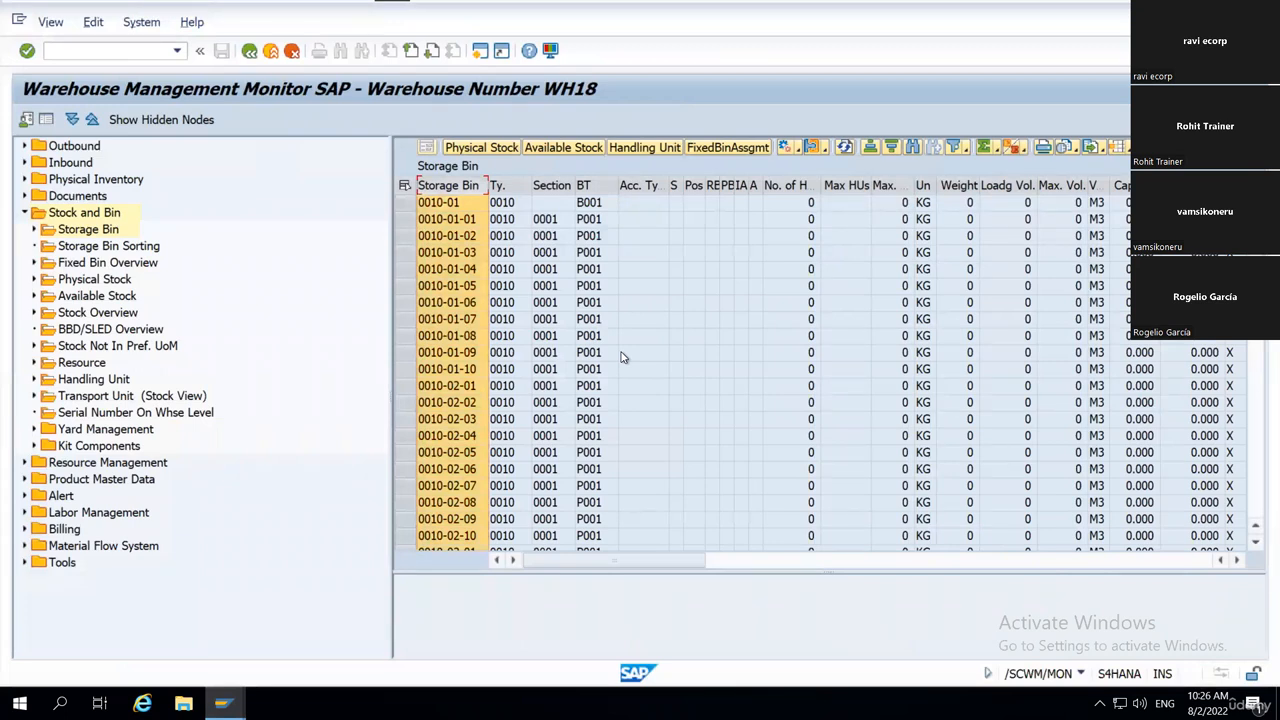
click(249, 52)
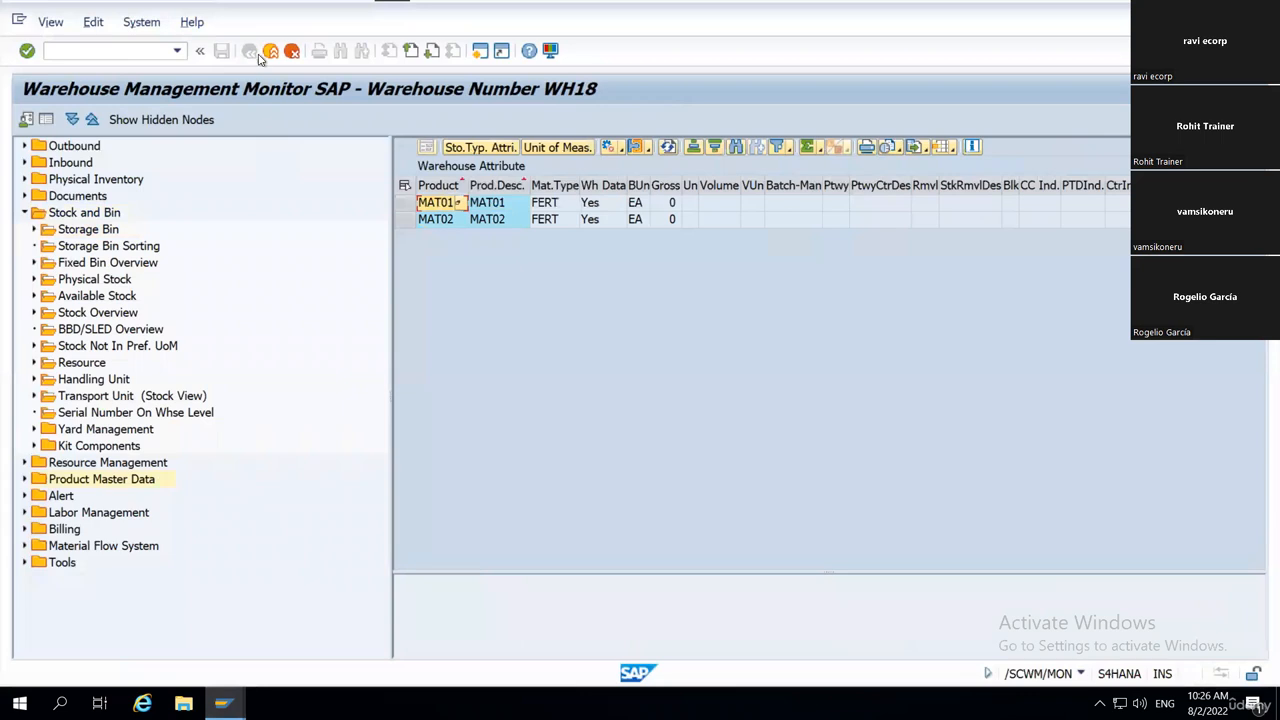
Leave the warehouse monitor, run transaction /n/scwm/sbup and review the leading columns of the storage bin upload list.
click(277, 52)
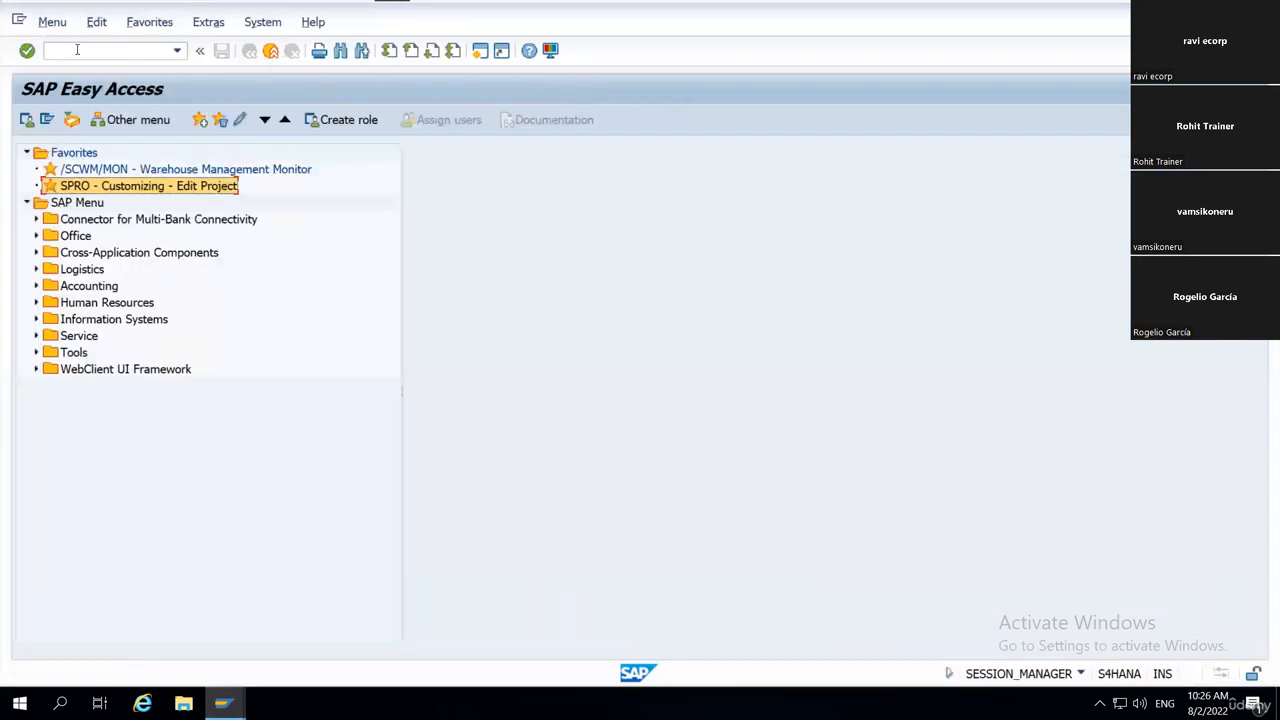
click(80, 48)
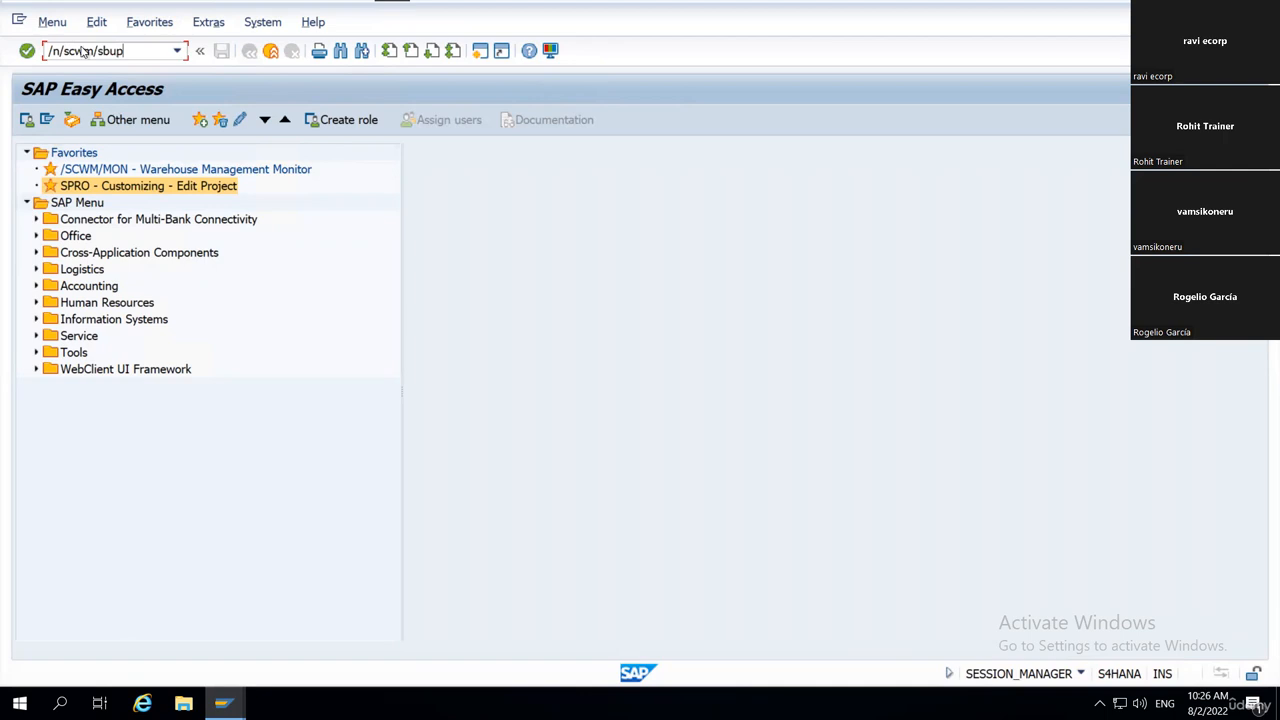
key(Return)
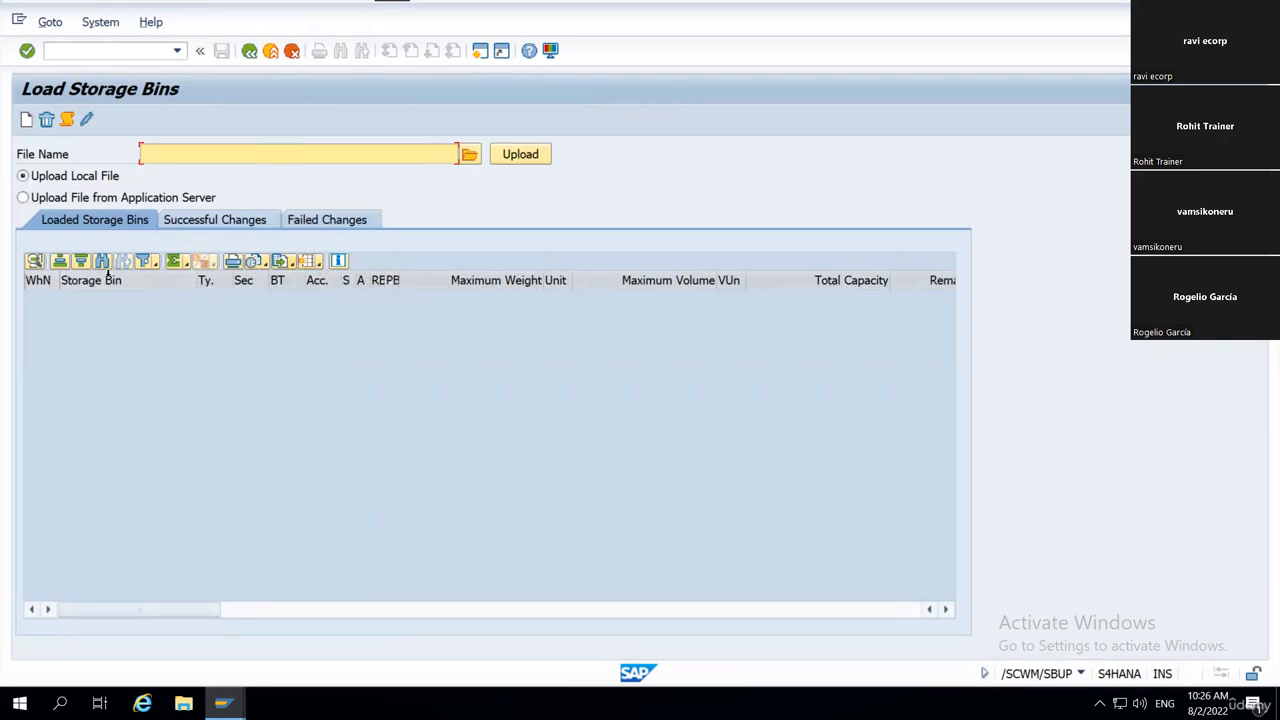
click(36, 282)
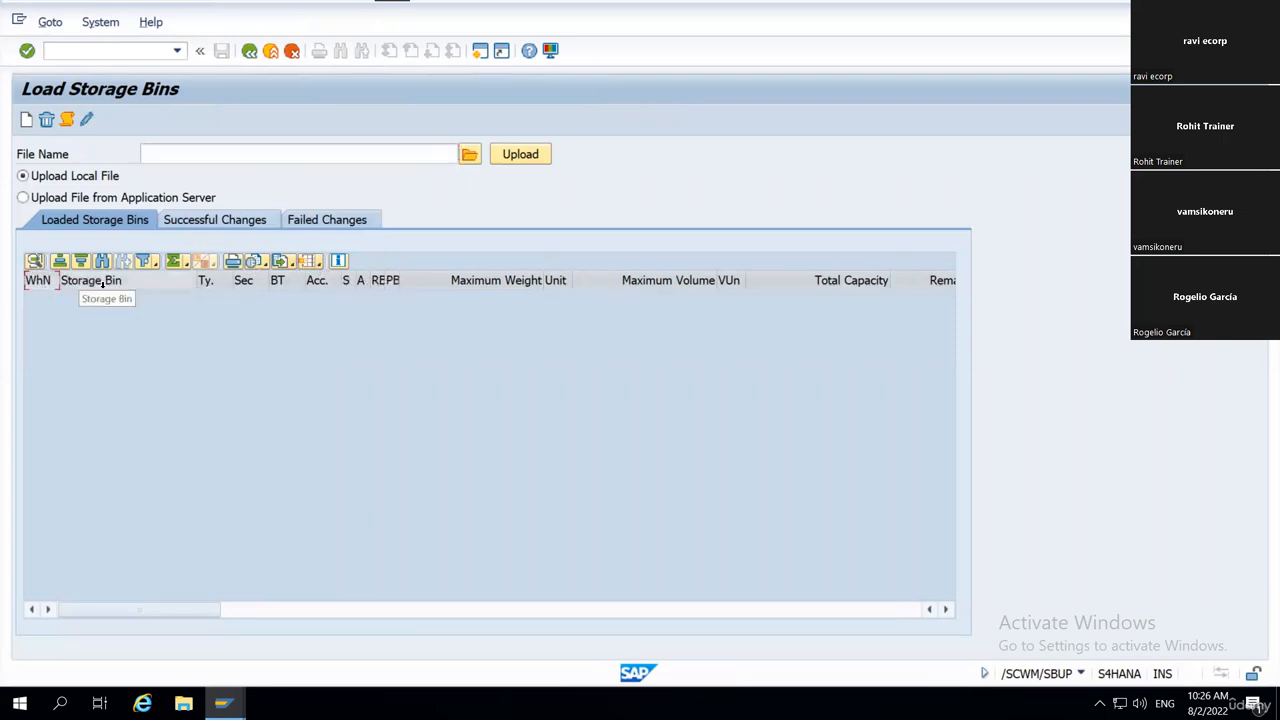
click(99, 284)
click(221, 286)
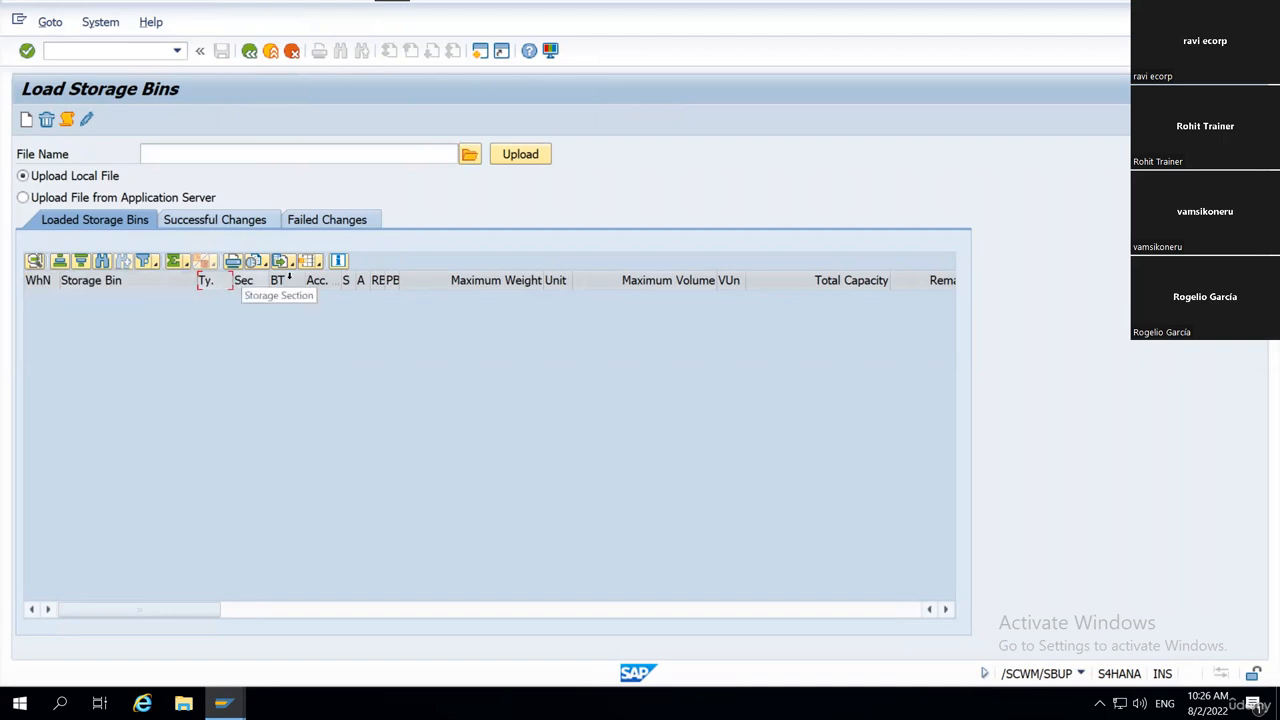
Export the empty storage bin list as an Excel spreadsheet named EXPORT1 on the Desktop.
click(318, 262)
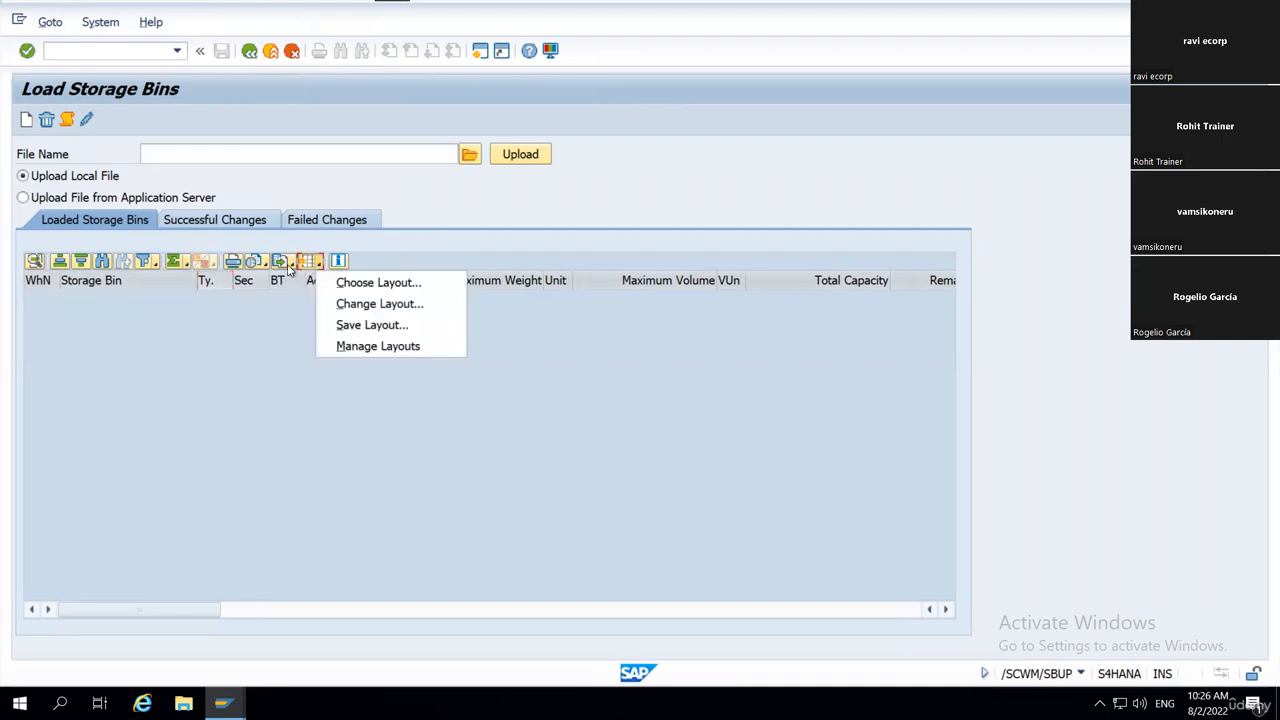
click(289, 263)
click(305, 284)
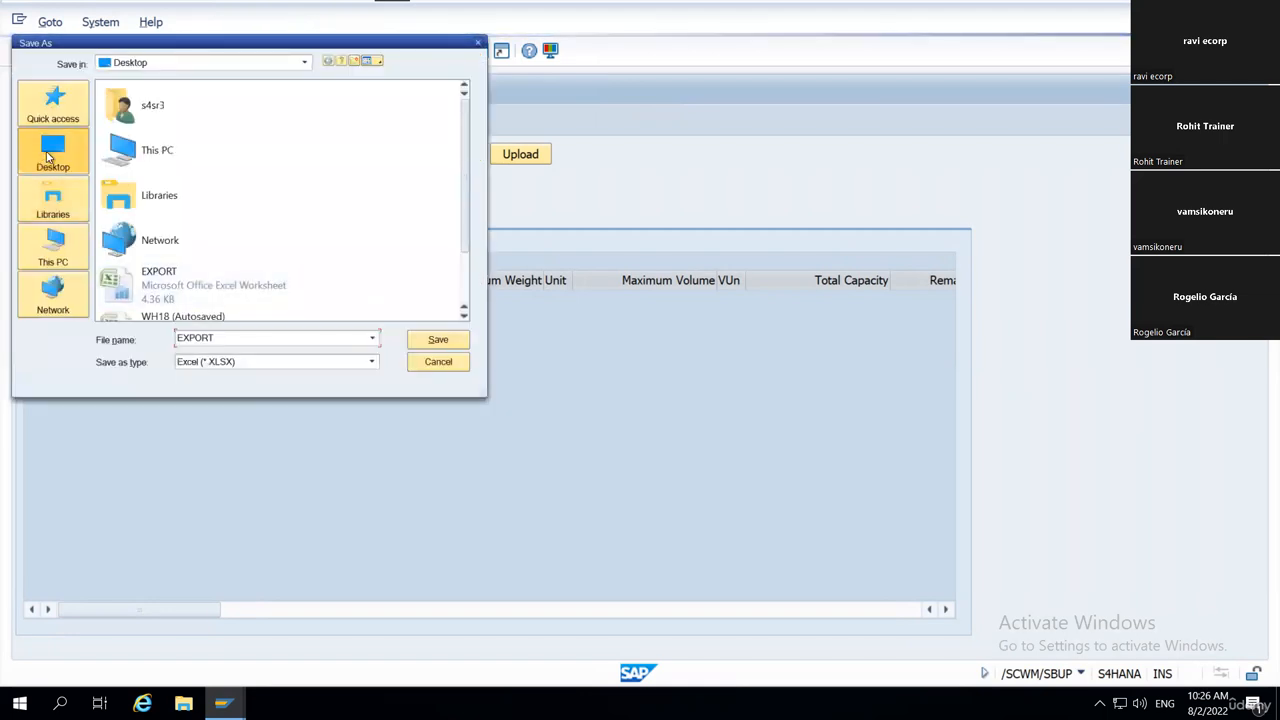
click(227, 336)
click(237, 337)
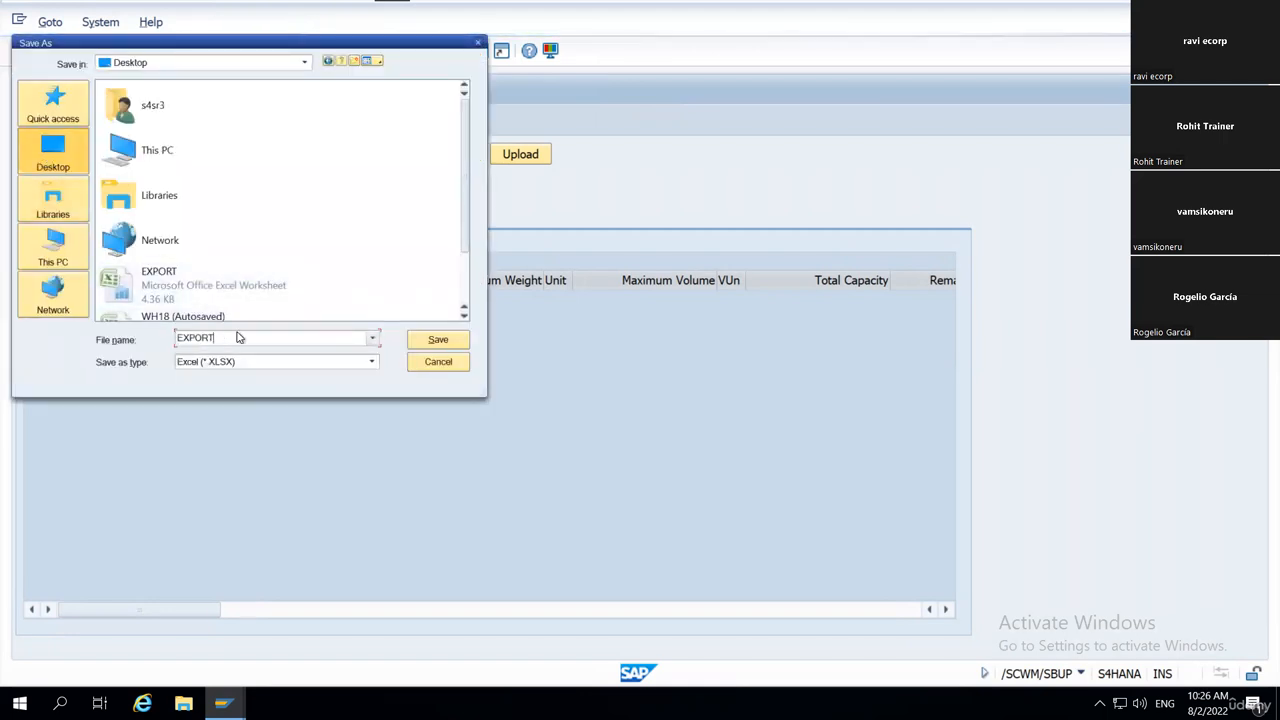
text(1)
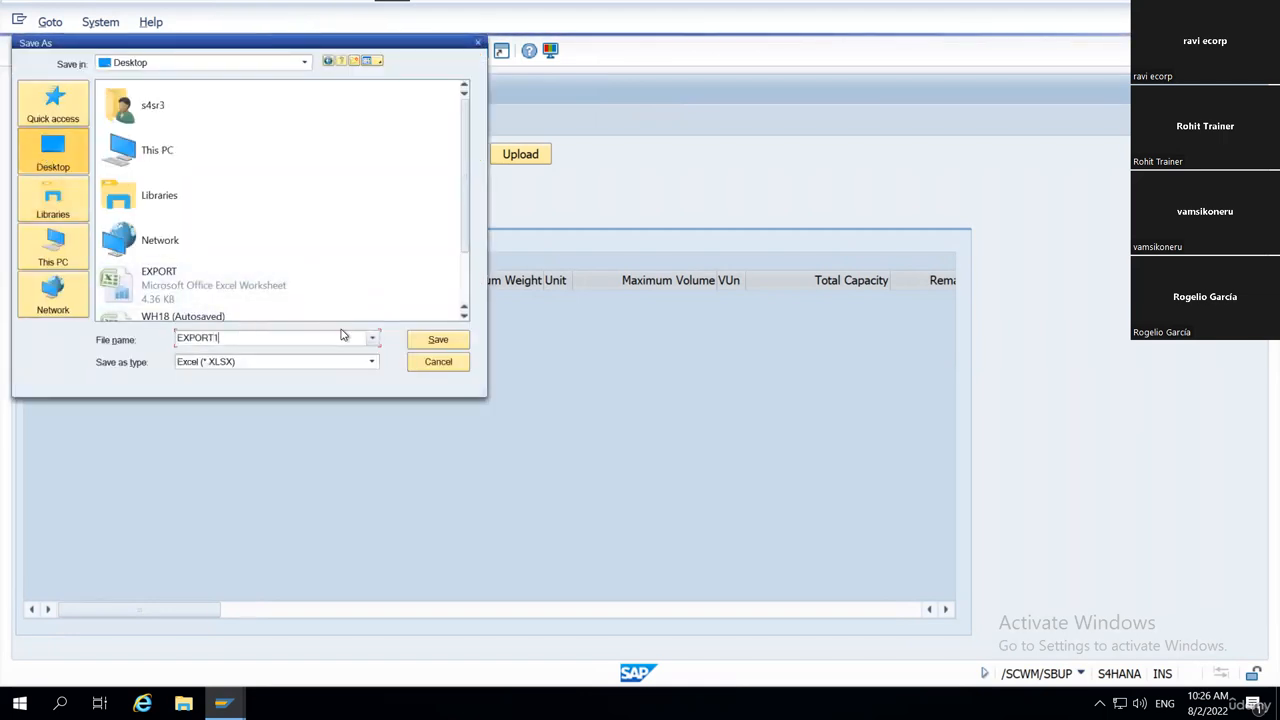
click(437, 340)
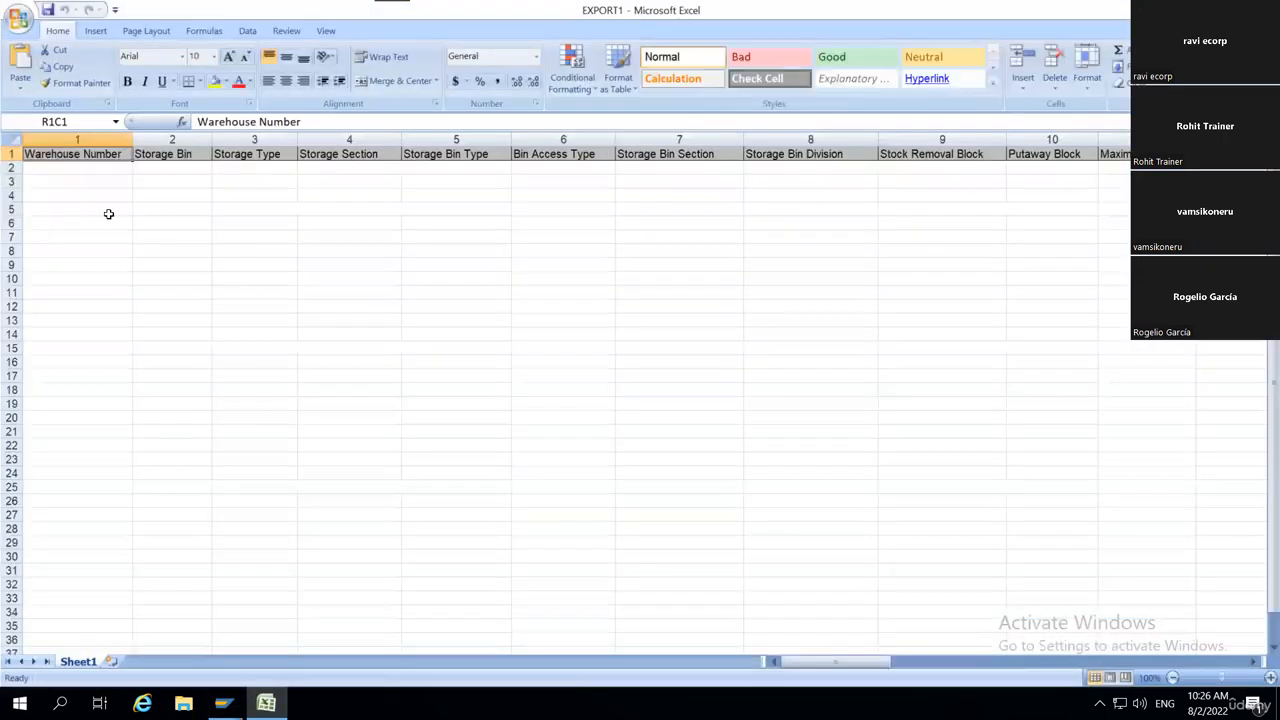
Enter WH18 as the Warehouse Number in row 2 of the EXPORT1 sheet.
drag(63, 156, 875, 405)
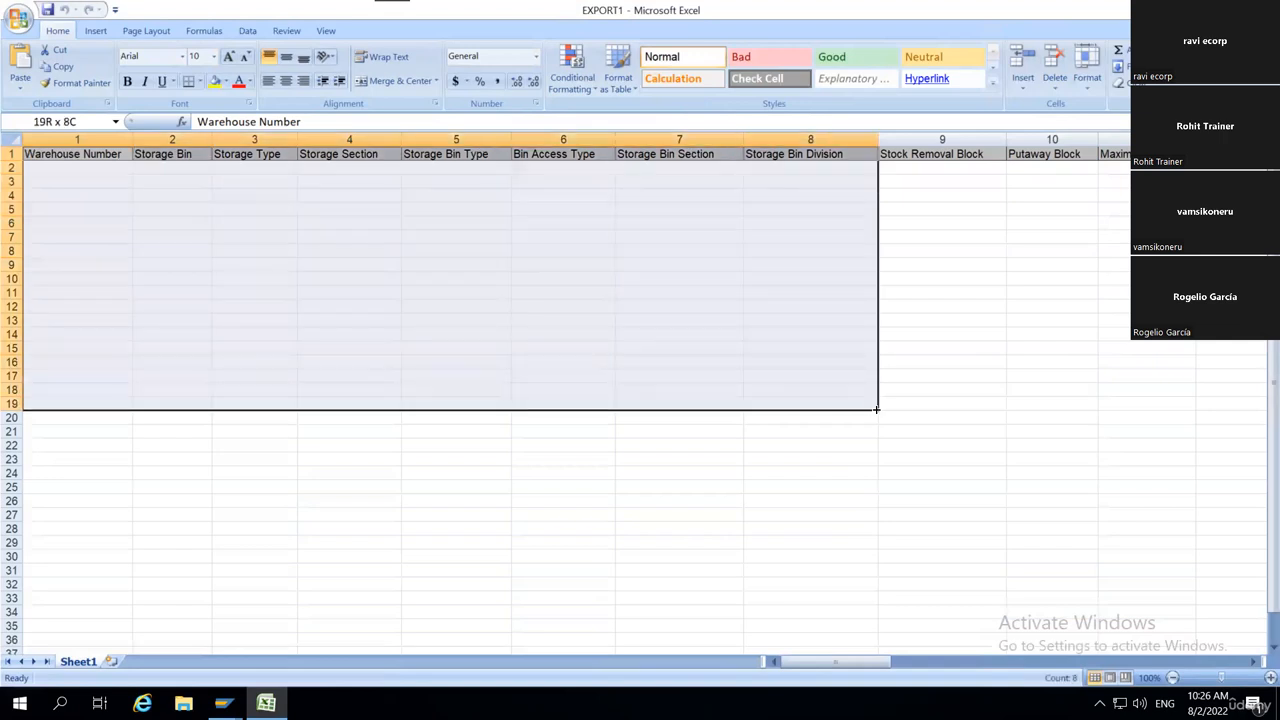
click(571, 498)
click(88, 170)
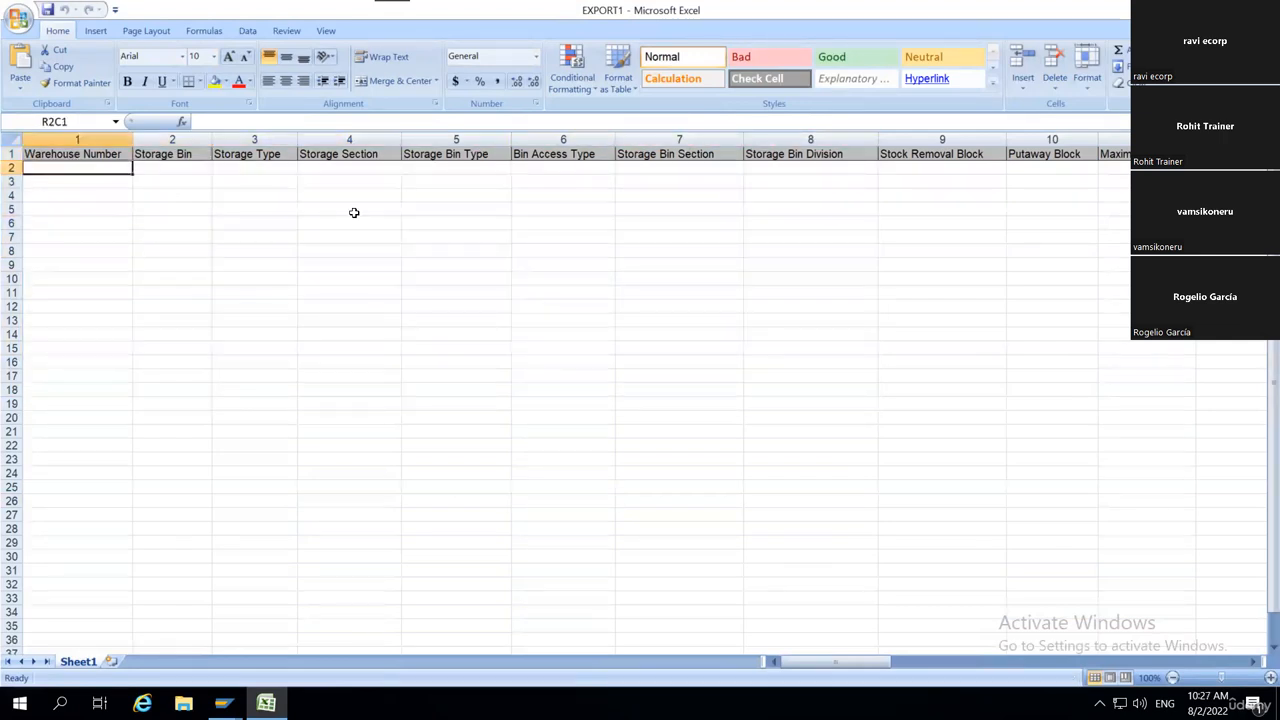
text(WH18)
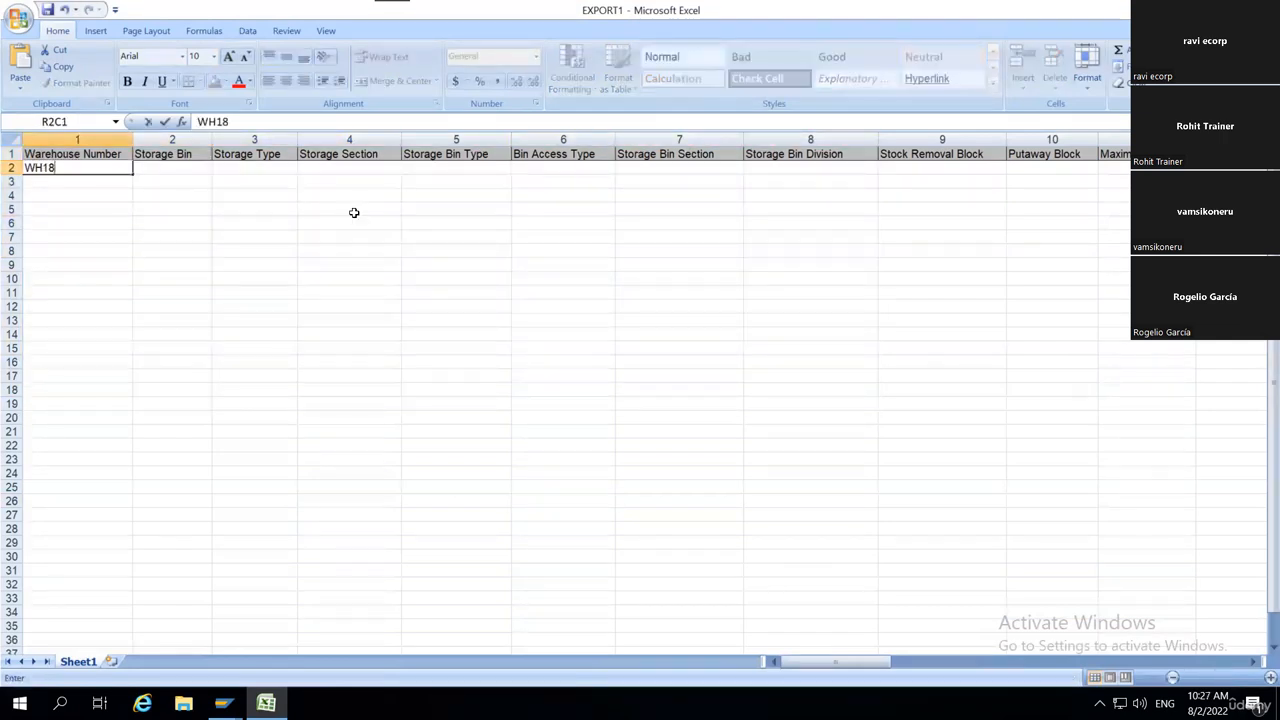
key(Tab)
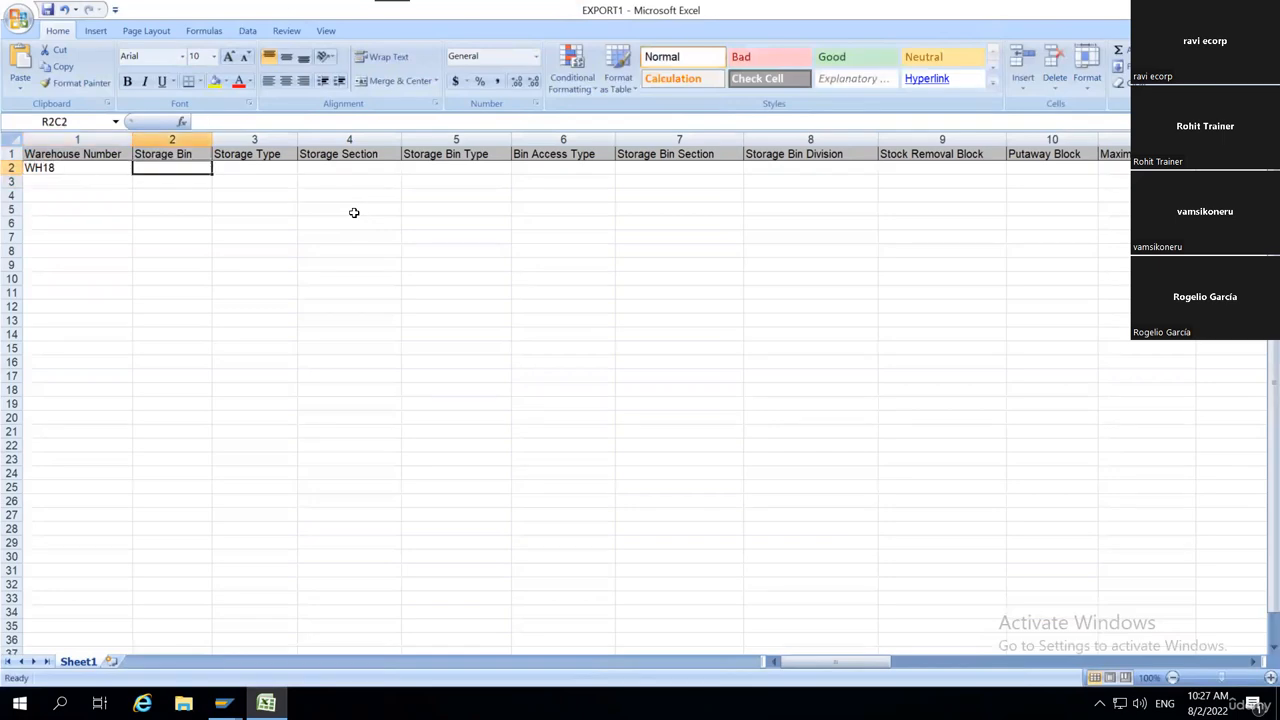
Switch to SAP and close the Change View session 3, Generate Storage Bins session 5 and Display IMG session 4.
click(223, 704)
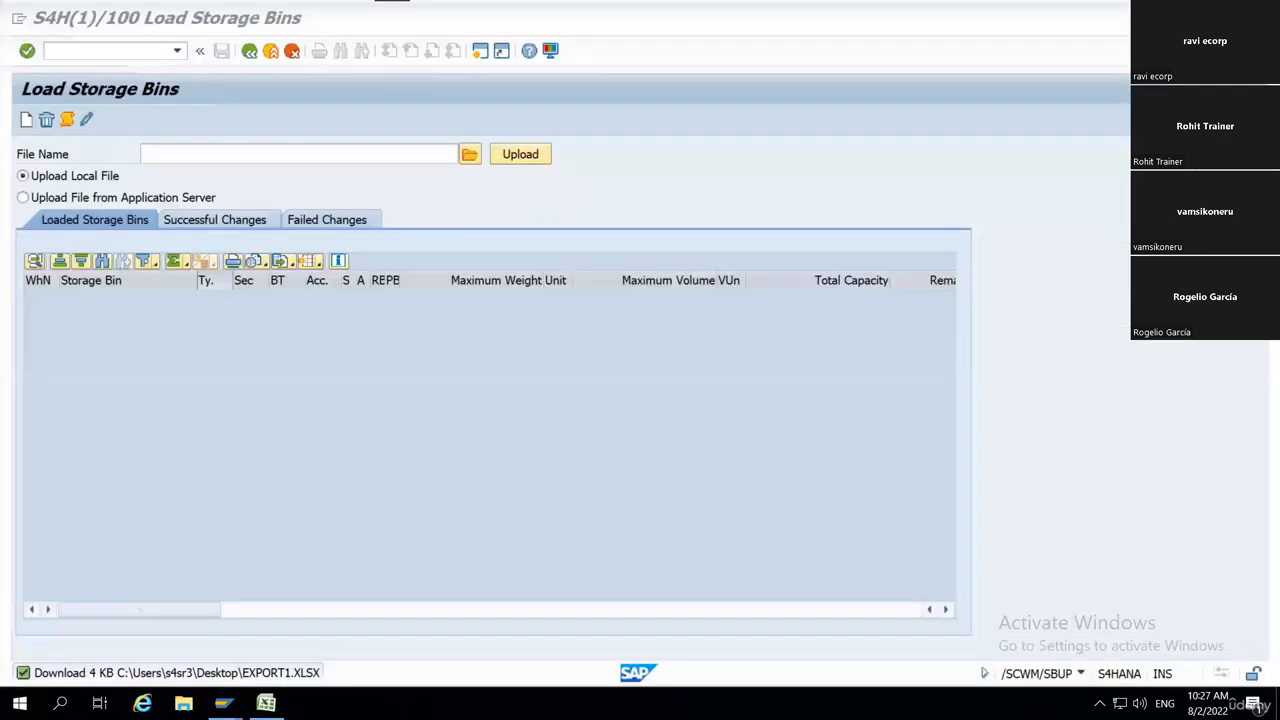
mouse_move(287, 650)
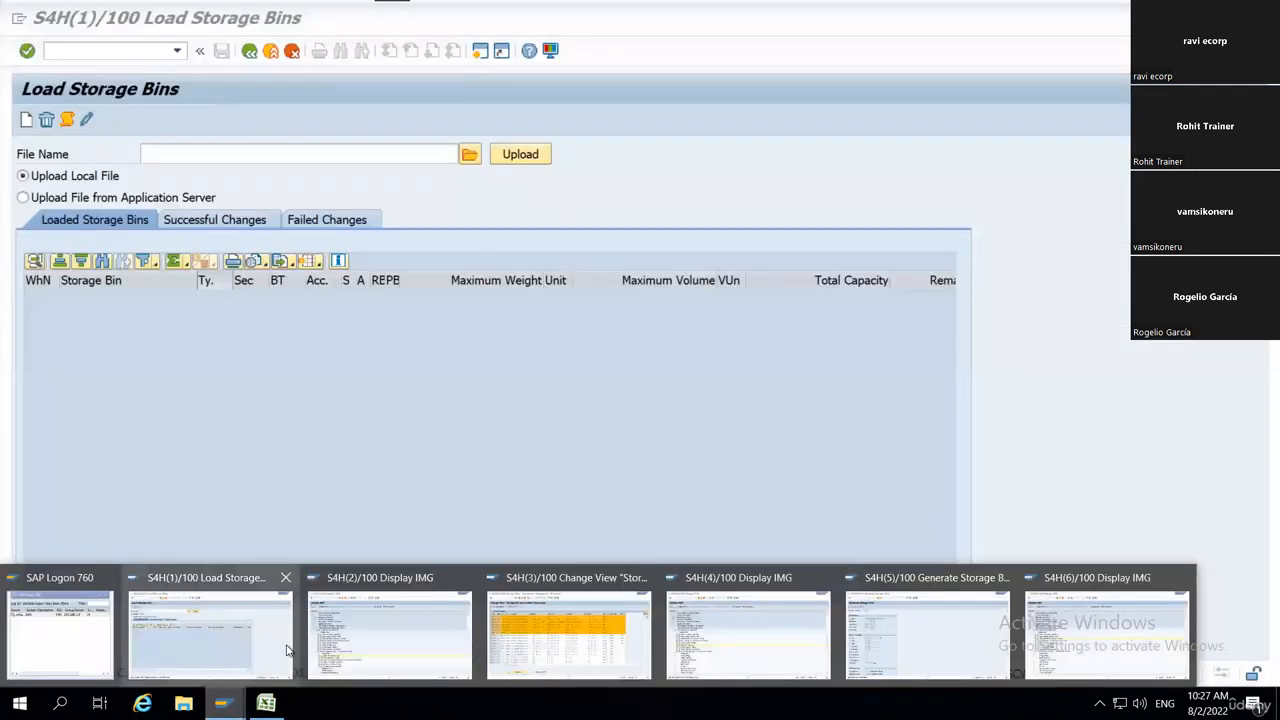
click(645, 578)
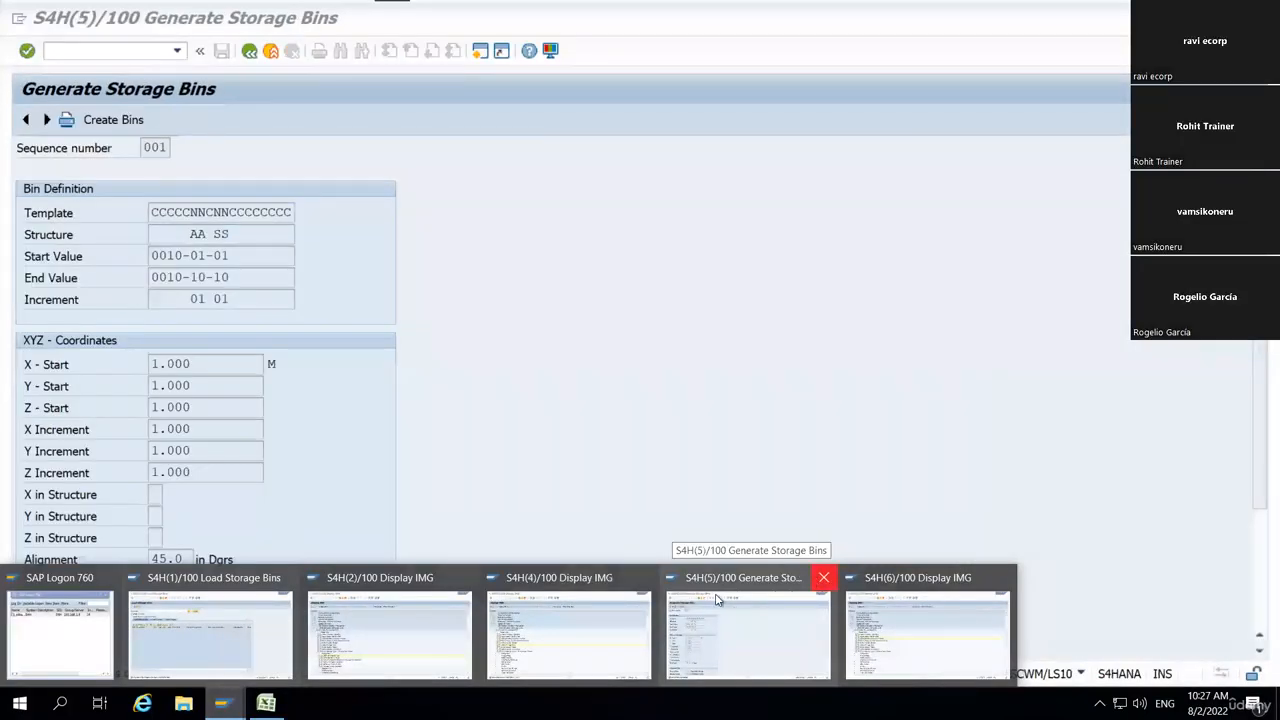
click(823, 577)
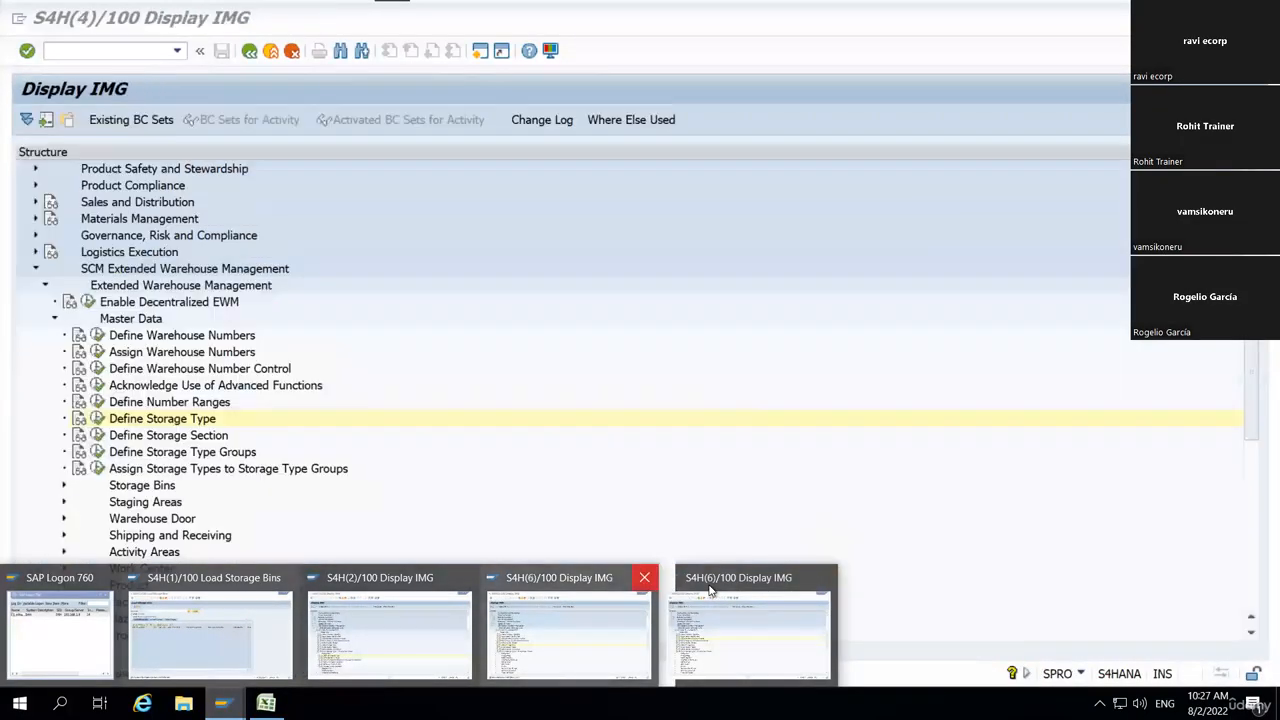
click(645, 579)
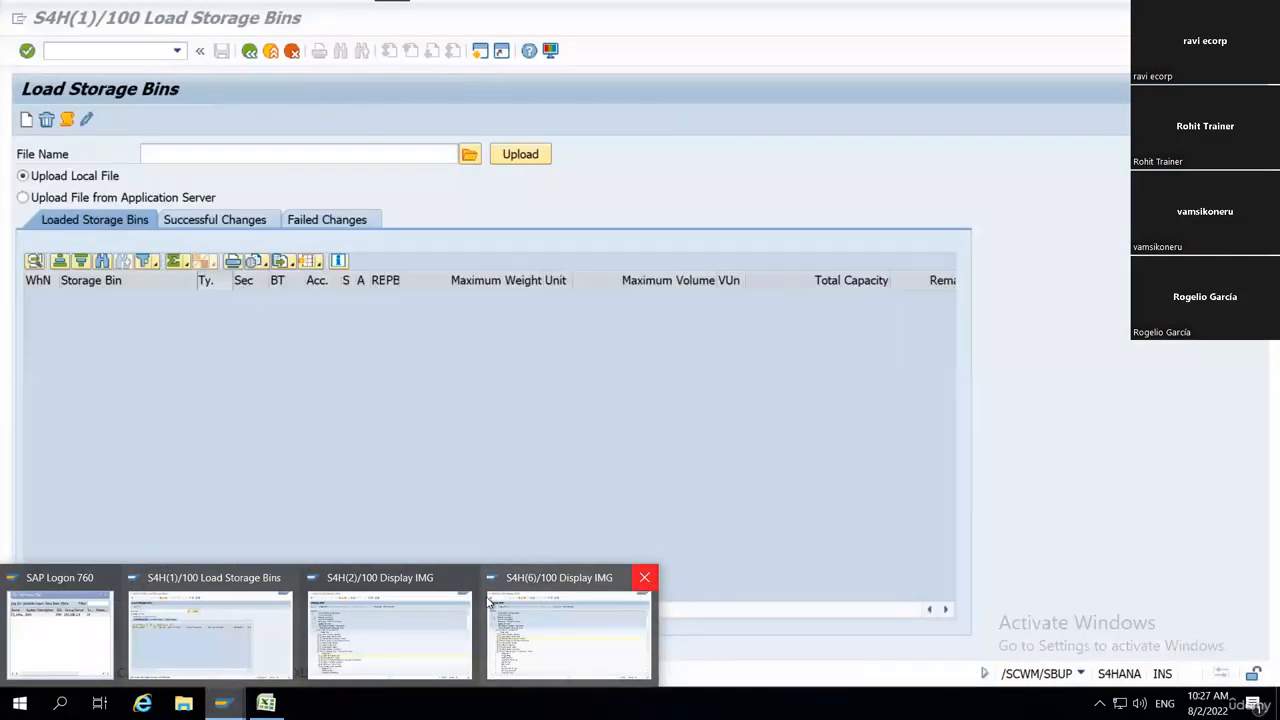
In Display IMG session 2, open Define Storage Type and position the list at WH18 to look up its bulk storage type.
click(325, 622)
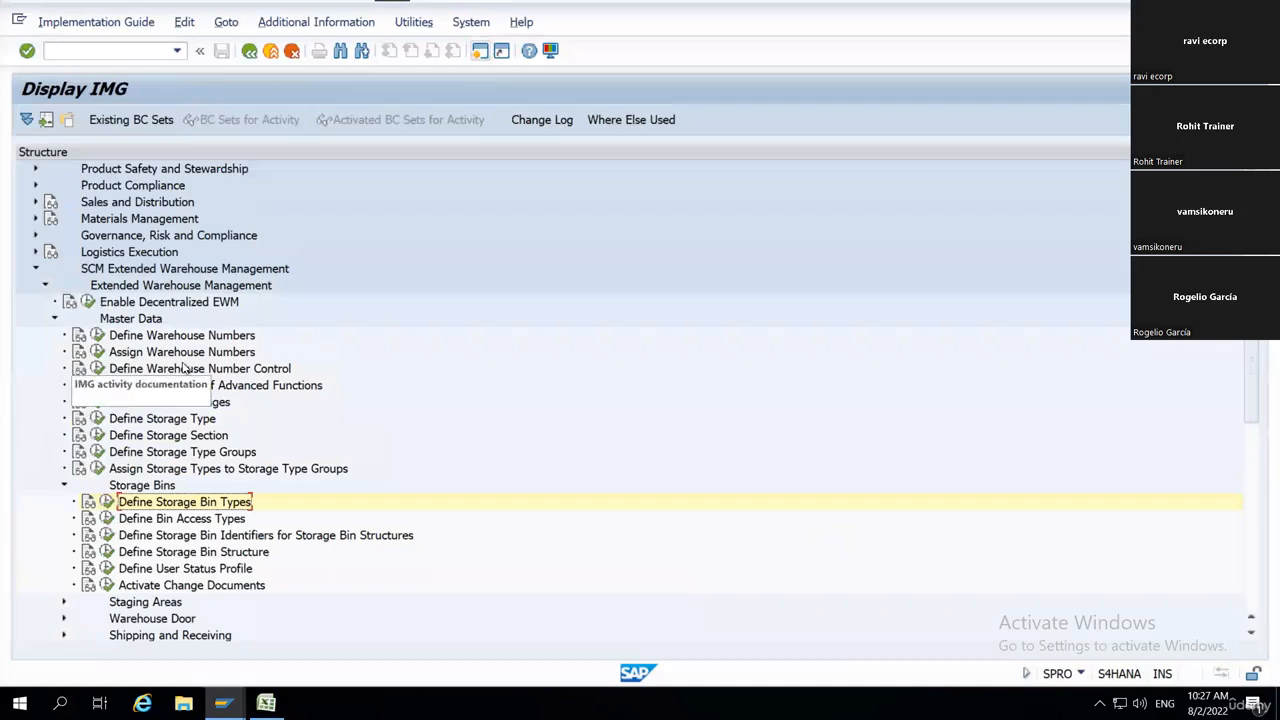
click(97, 418)
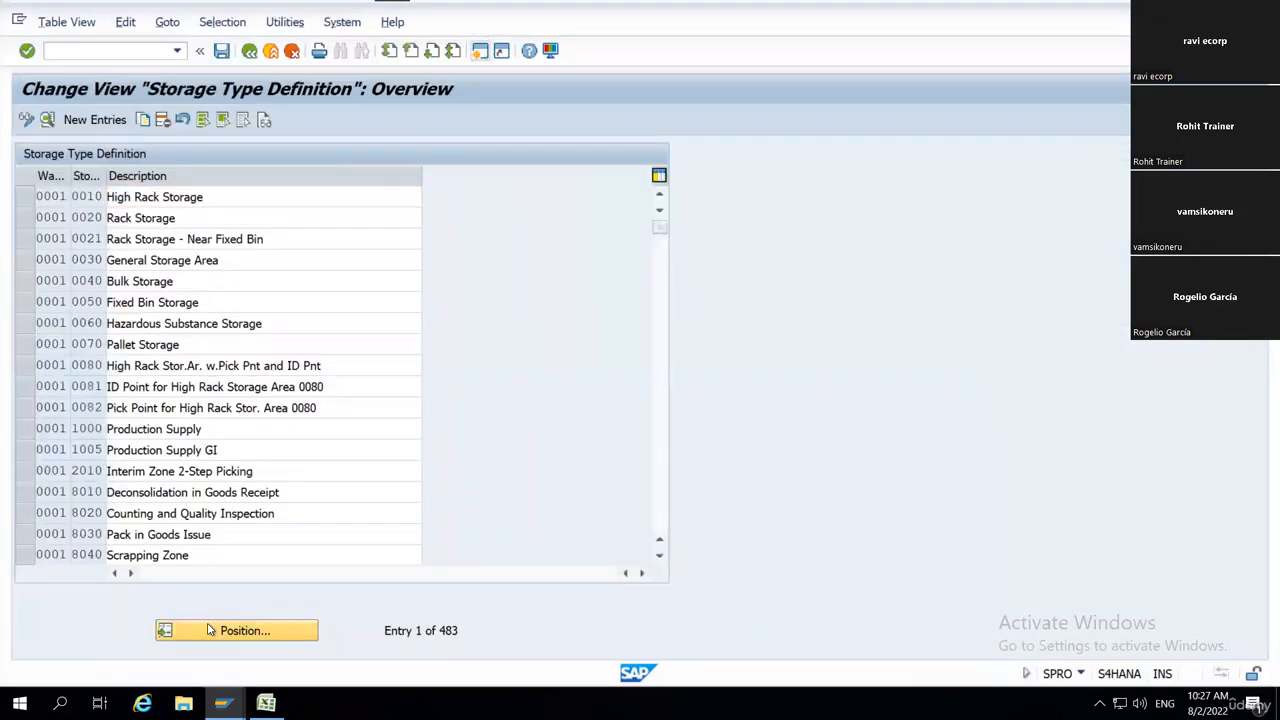
click(210, 630)
key(Return)
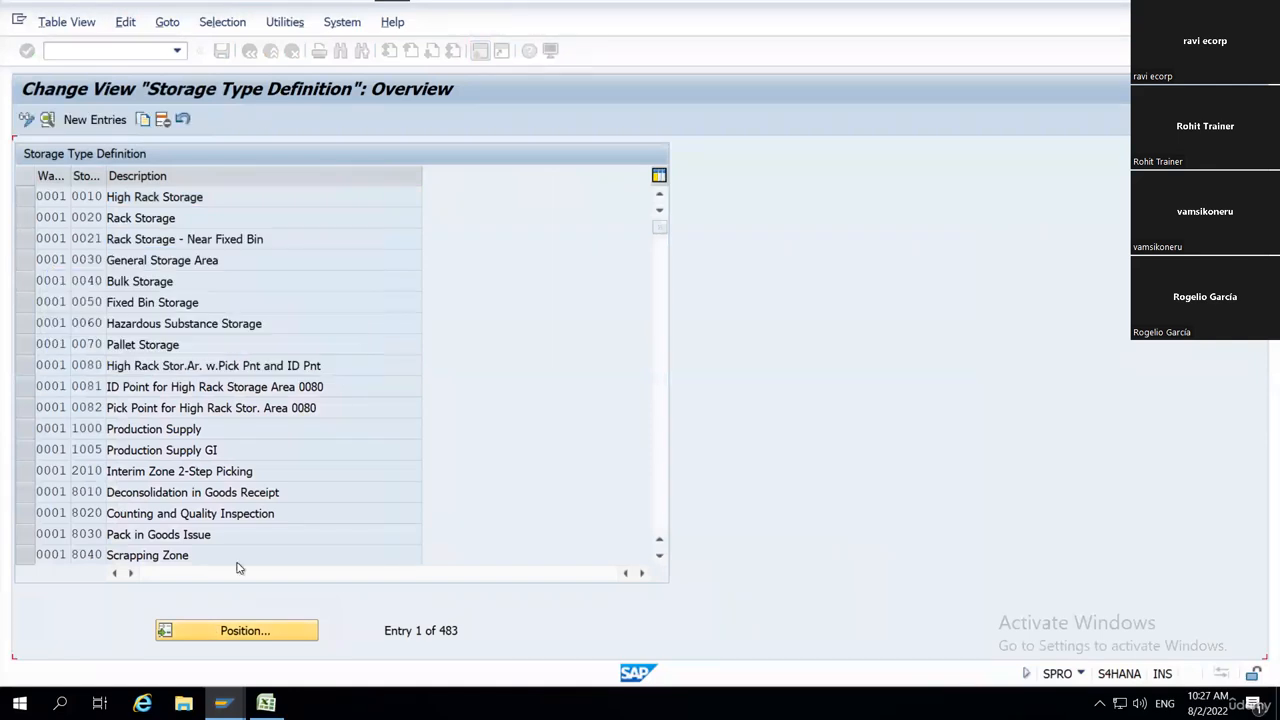
key(Down)
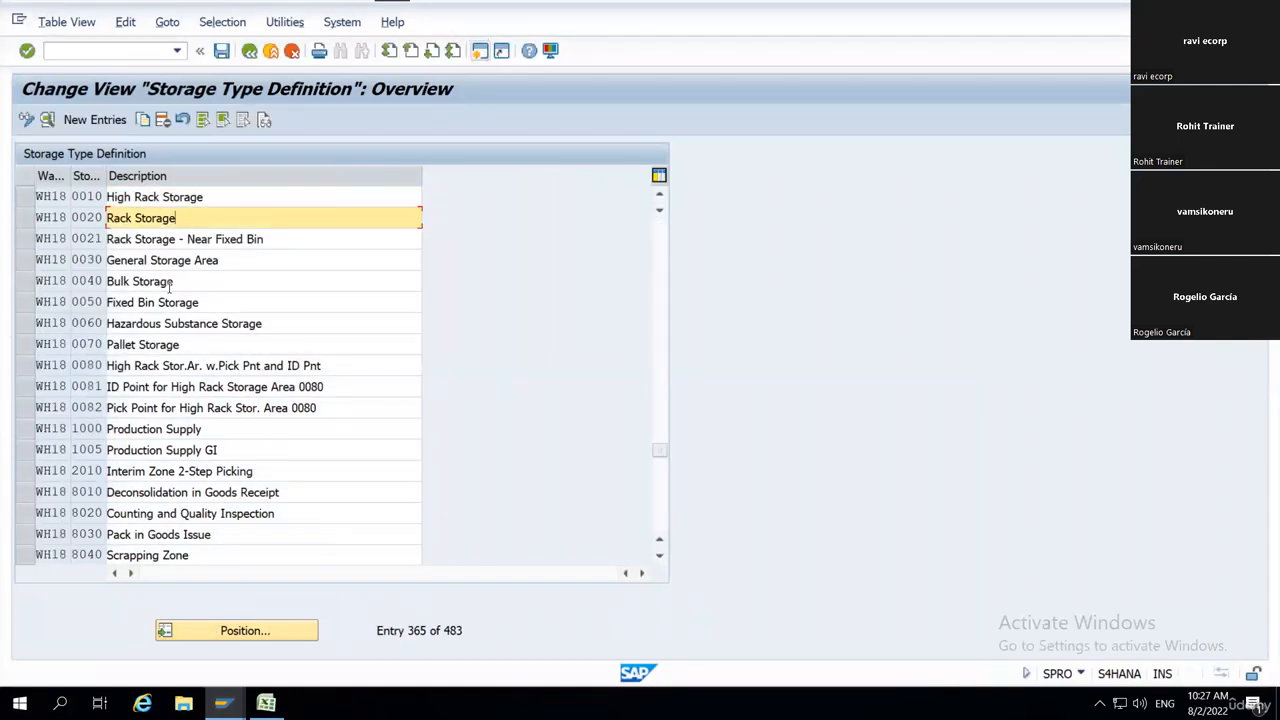
drag(105, 172, 129, 174)
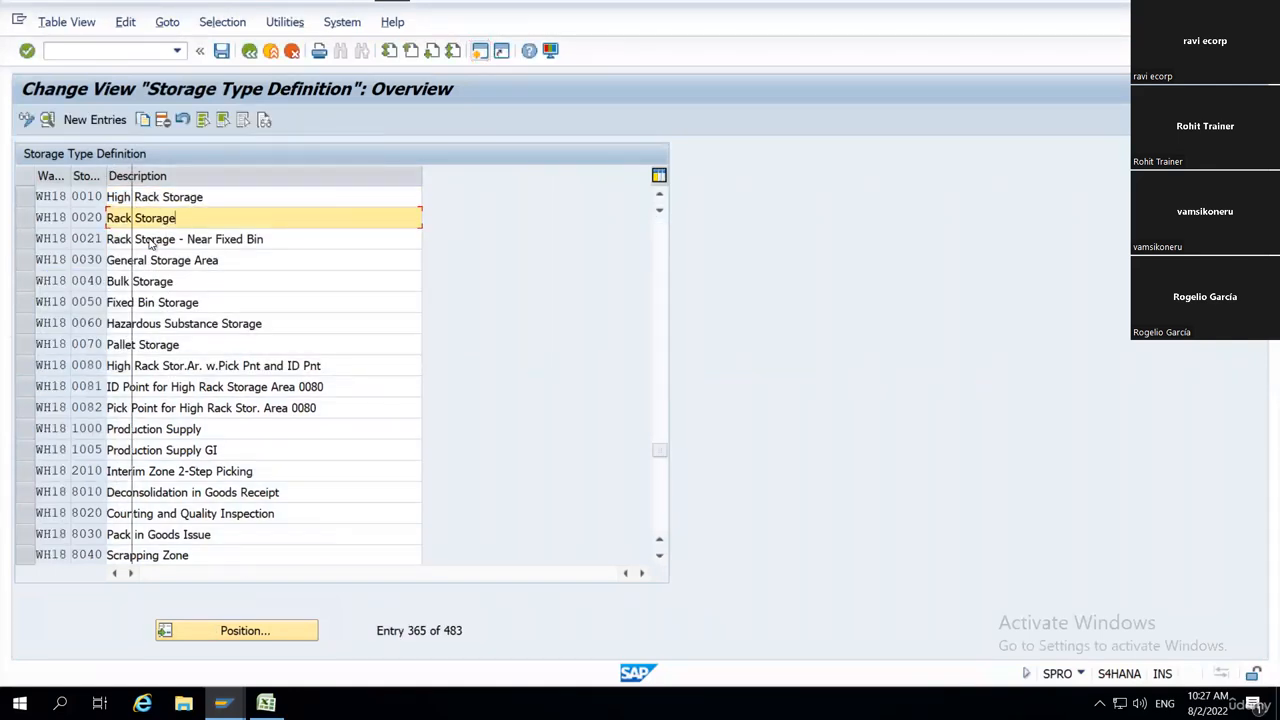
click(115, 281)
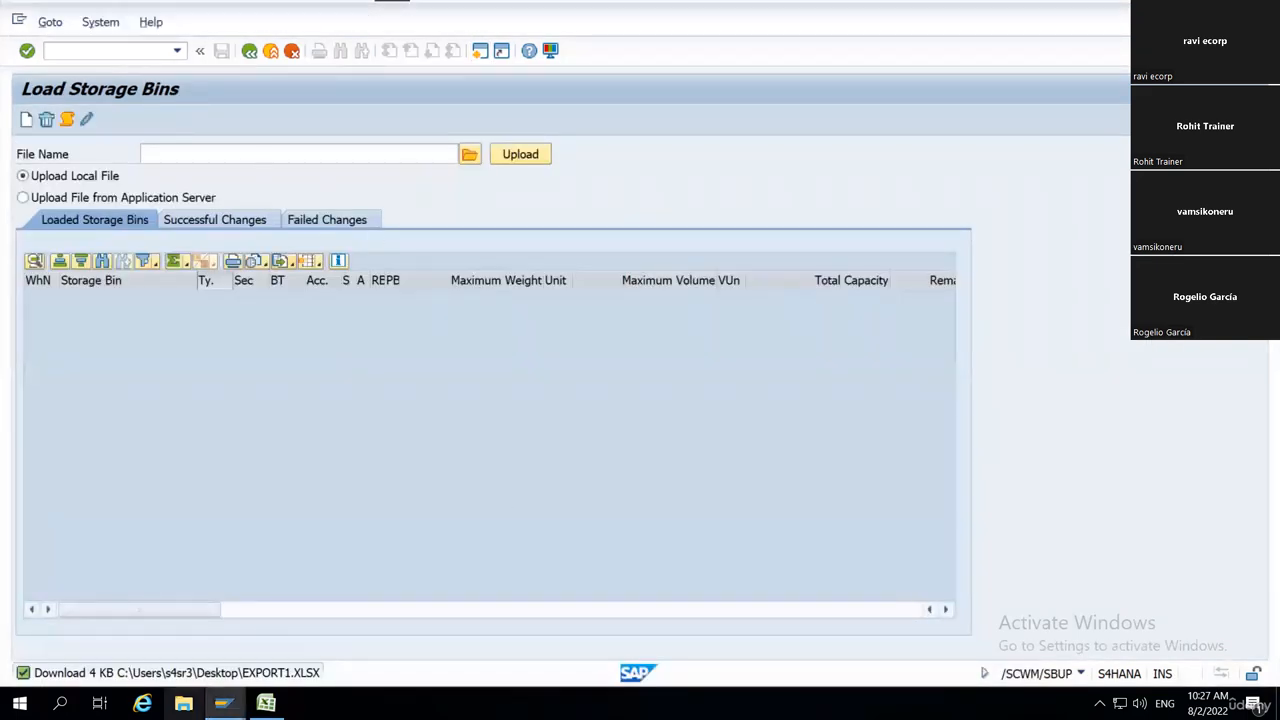
Switch back to the EXPORT1 workbook in Excel and enter 0040 as text for the Storage Type in row 2.
click(266, 703)
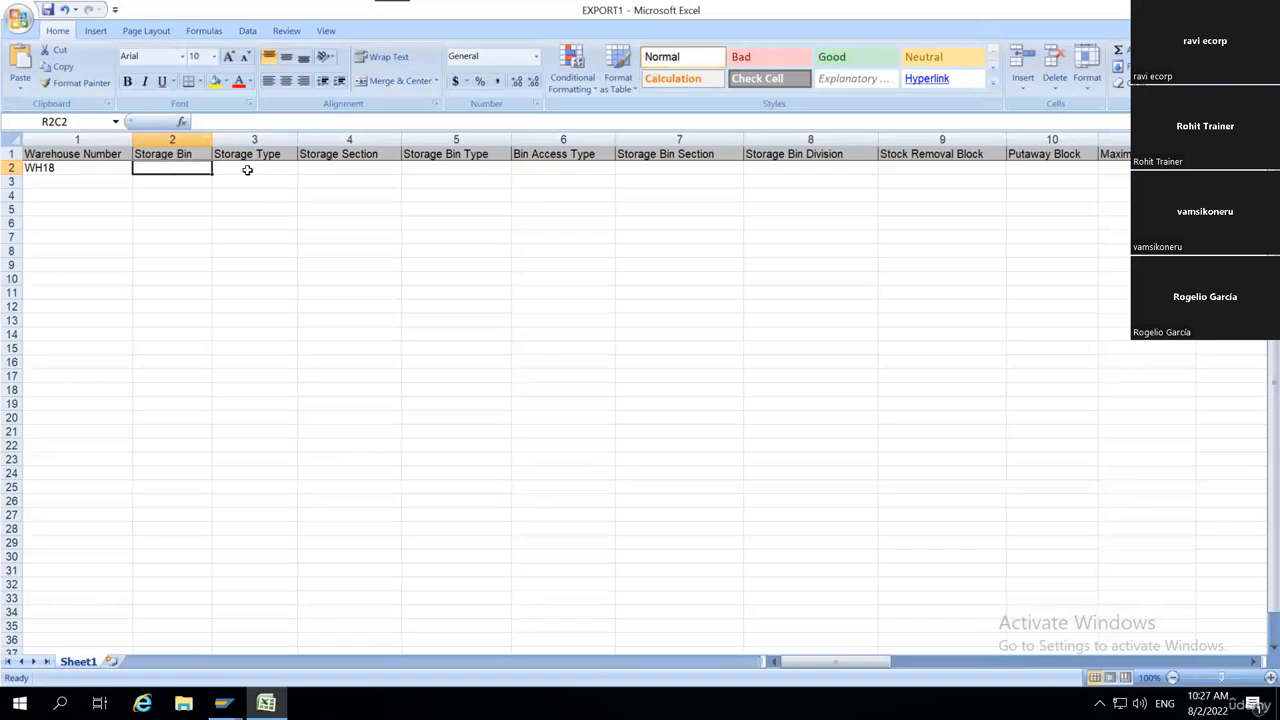
click(257, 170)
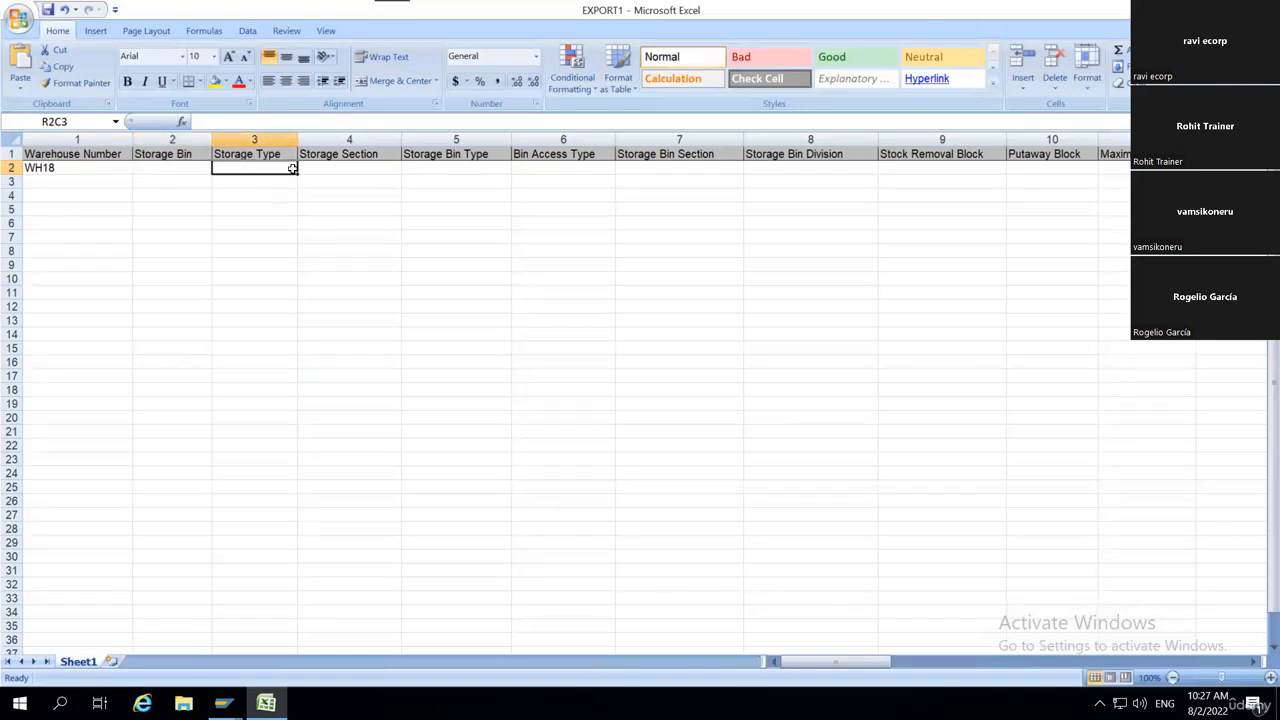
text('0)
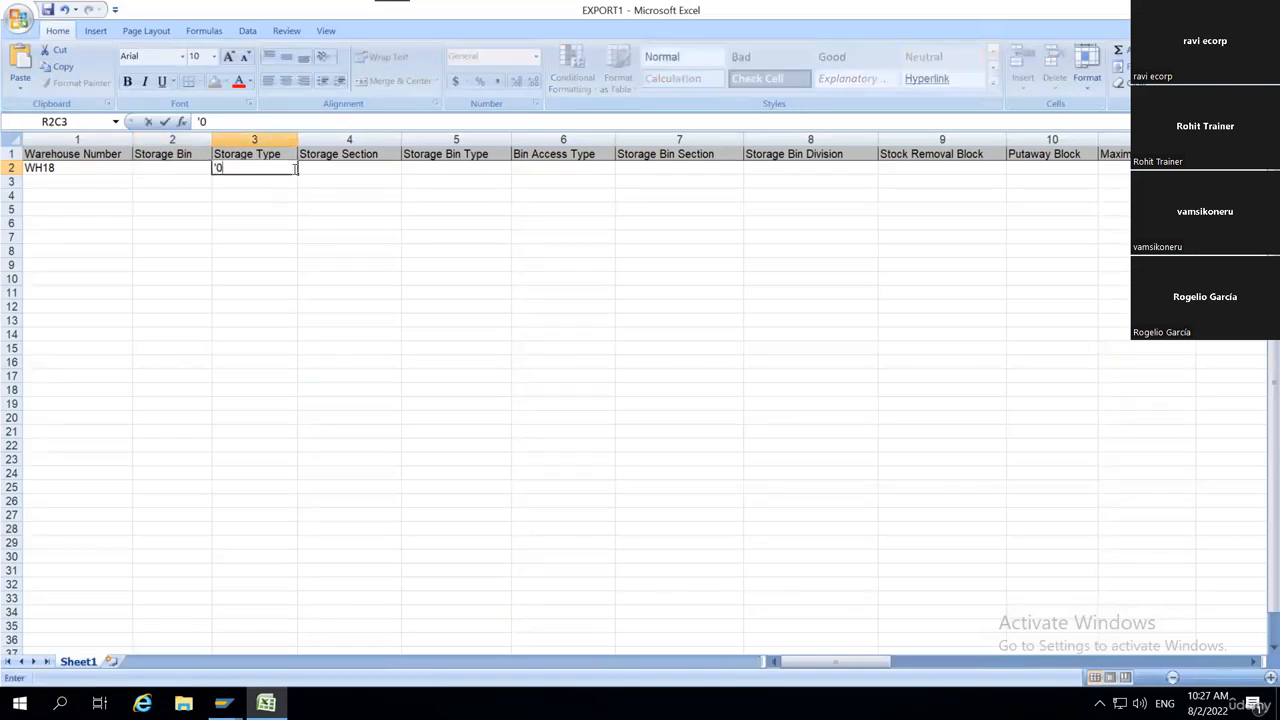
text(040)
key(Return)
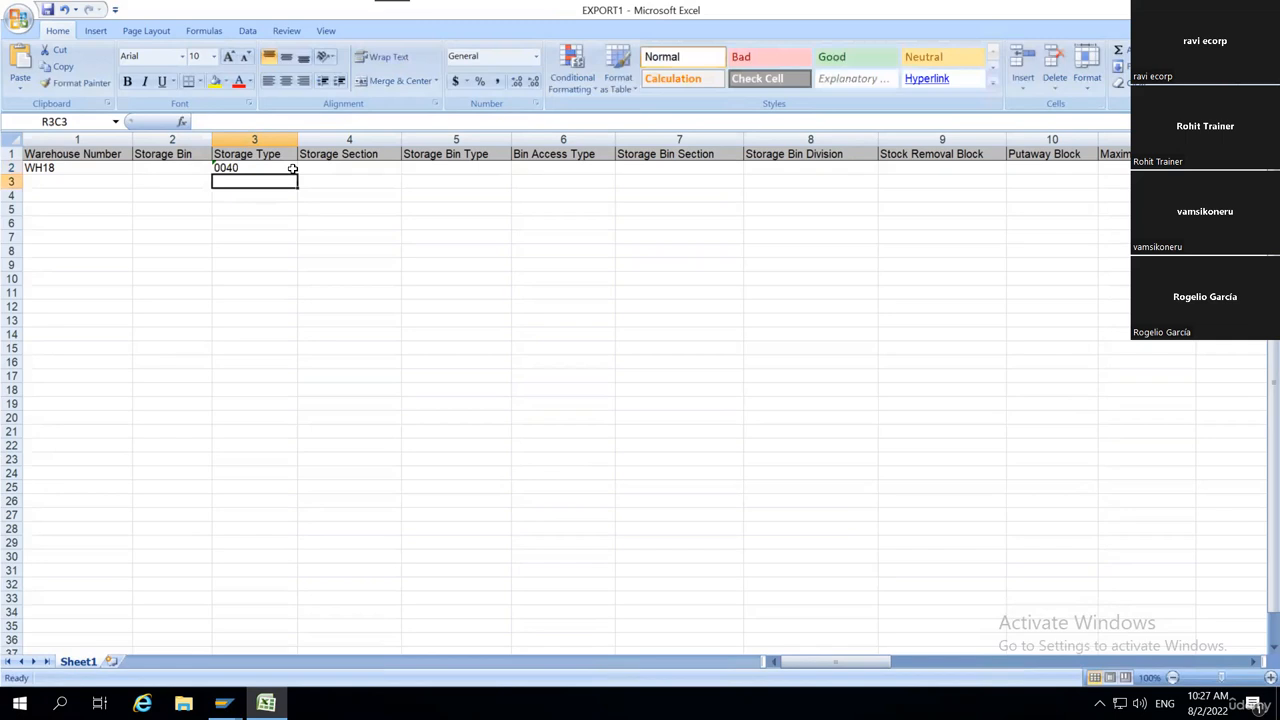
Enter storage bin 0040-01 as text in row 2 and fill the series down to 0040-10 in row 11.
click(147, 167)
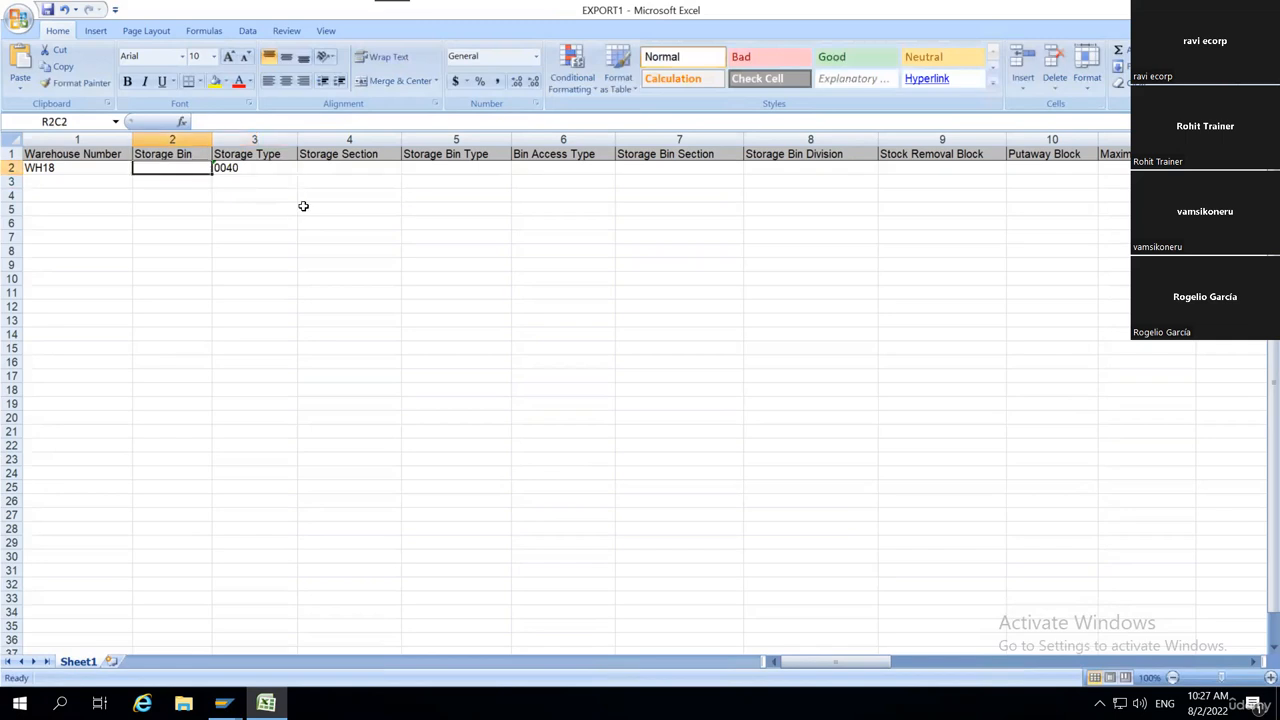
text('00)
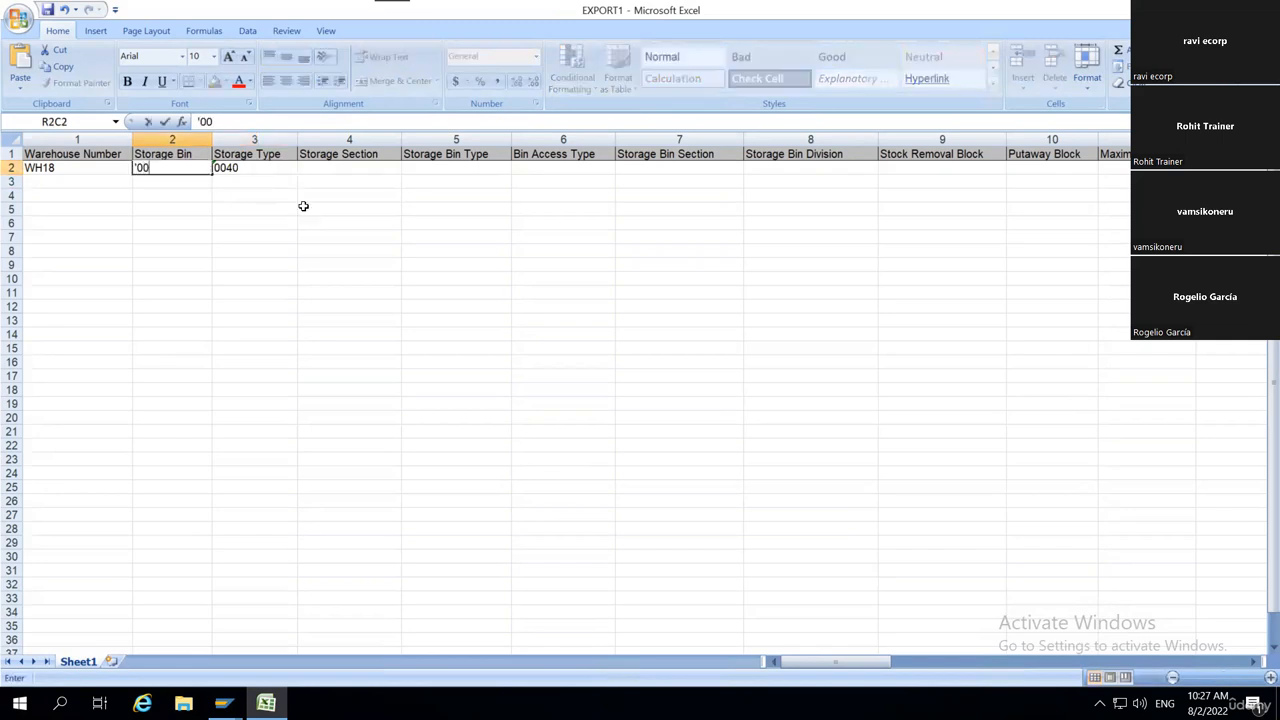
text(40-01)
key(Return)
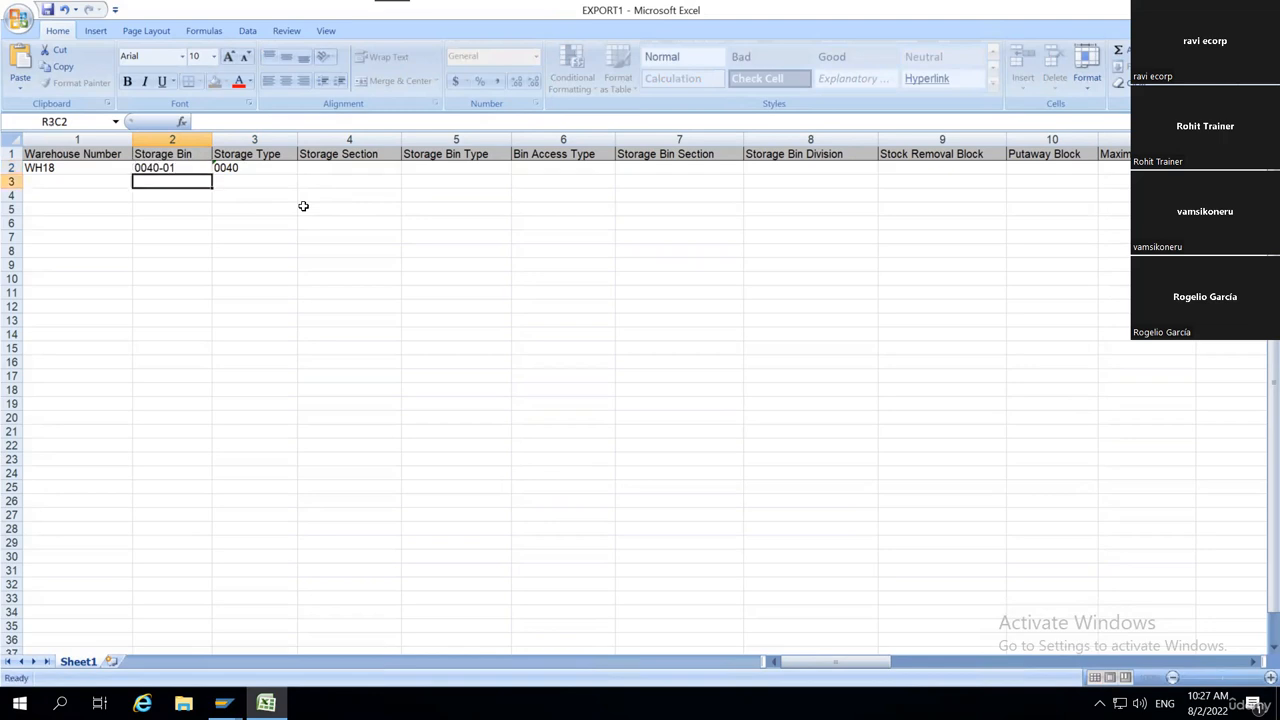
click(200, 173)
drag(211, 175, 211, 295)
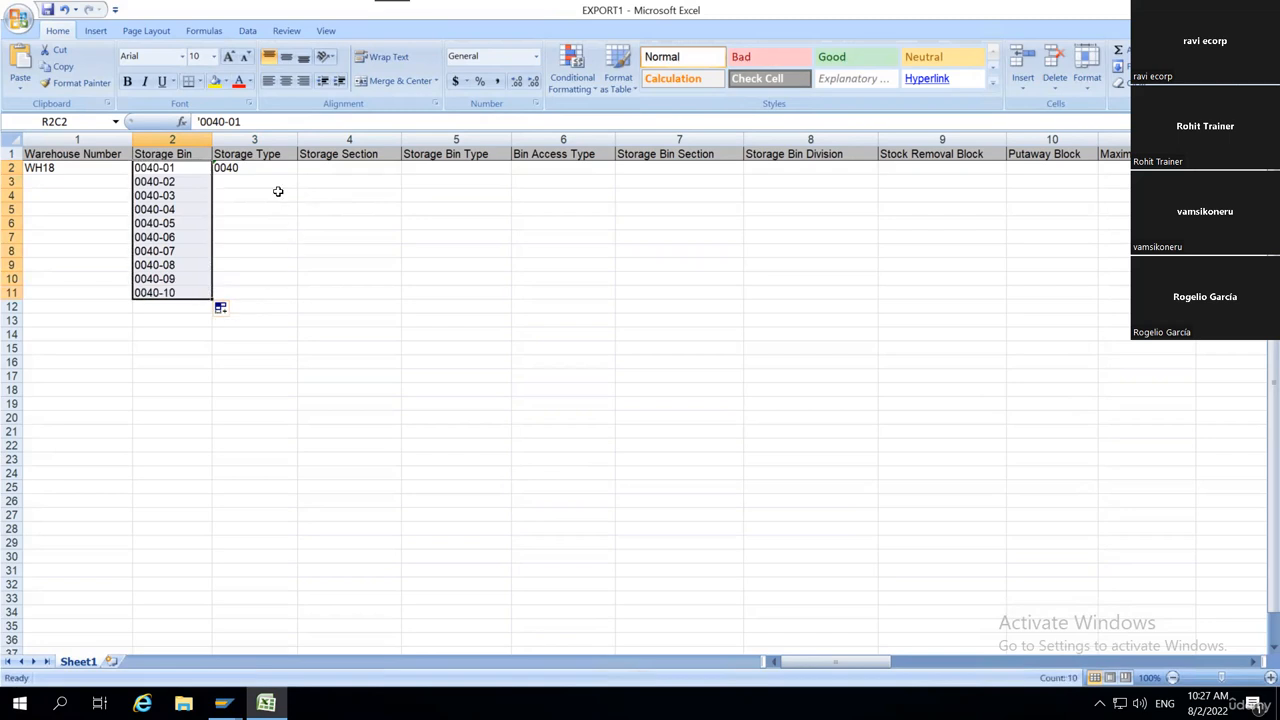
Fill the Storage Type column down to row 11 with identical copies of 0040 instead of a series.
click(255, 168)
drag(297, 174, 280, 296)
click(306, 308)
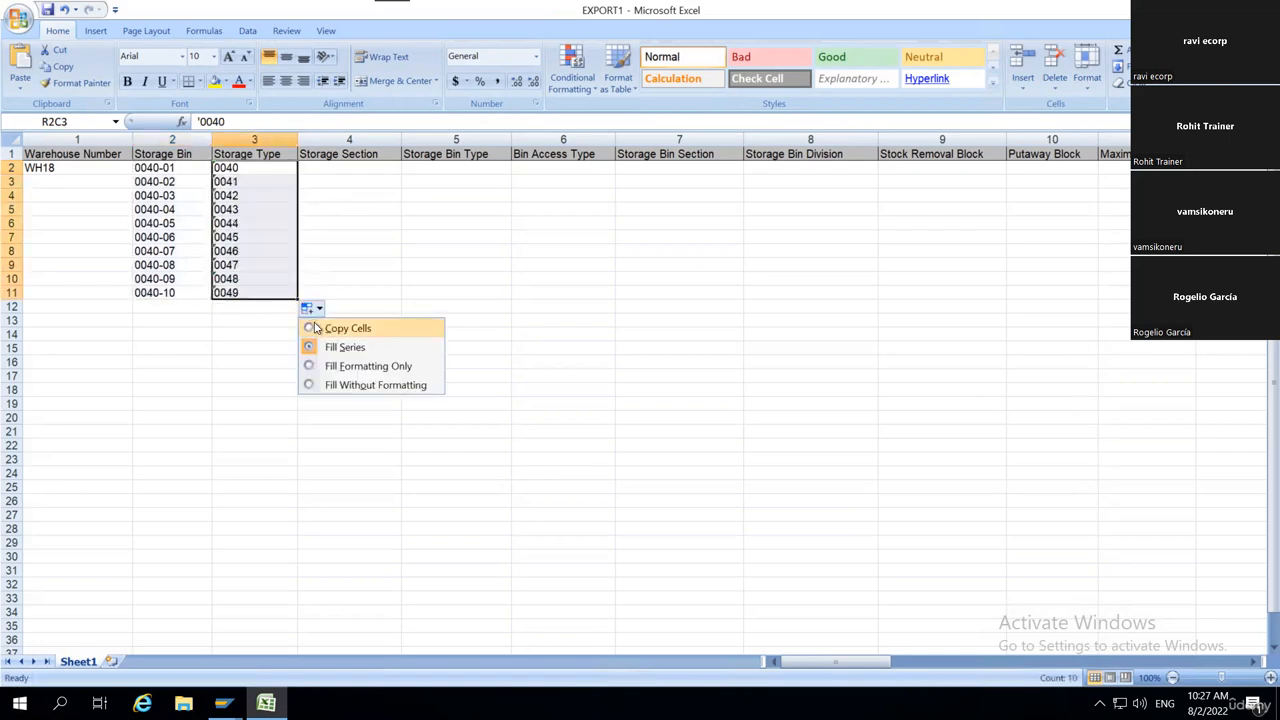
click(314, 329)
Fill the Warehouse Number column down to row 11 with identical copies of WH18 instead of a series.
click(68, 168)
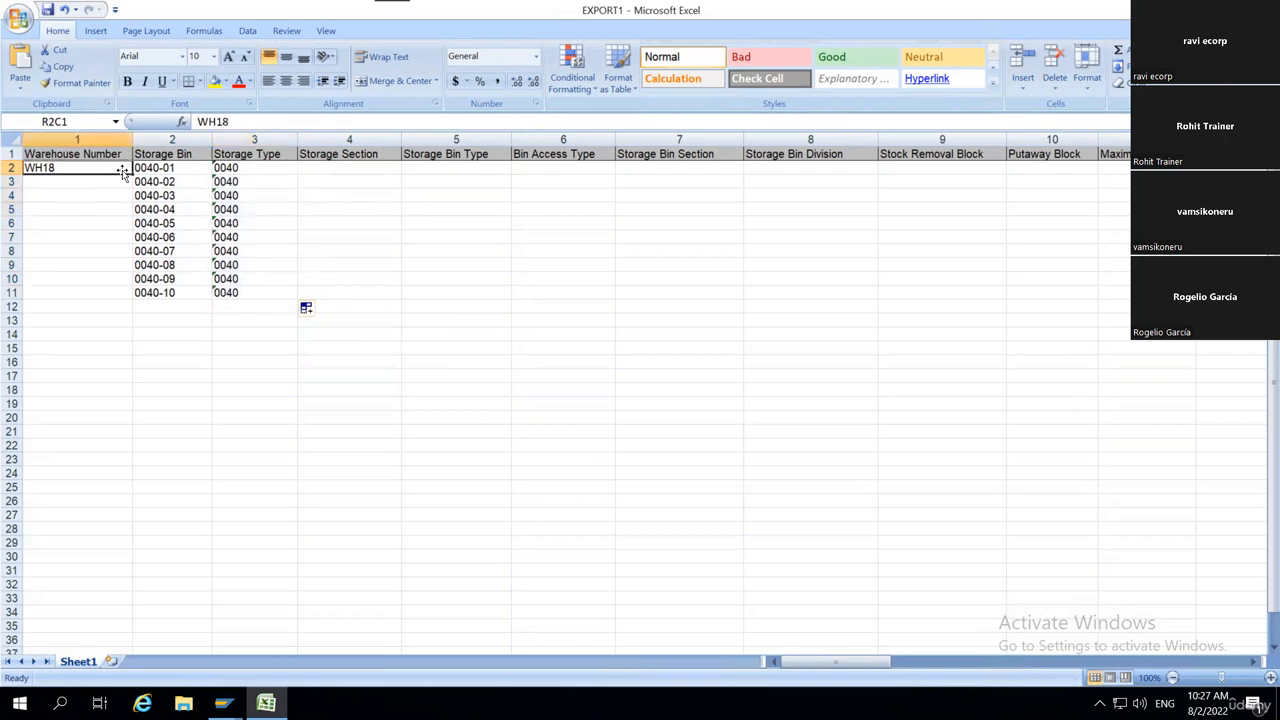
drag(130, 174, 131, 294)
click(140, 308)
click(162, 332)
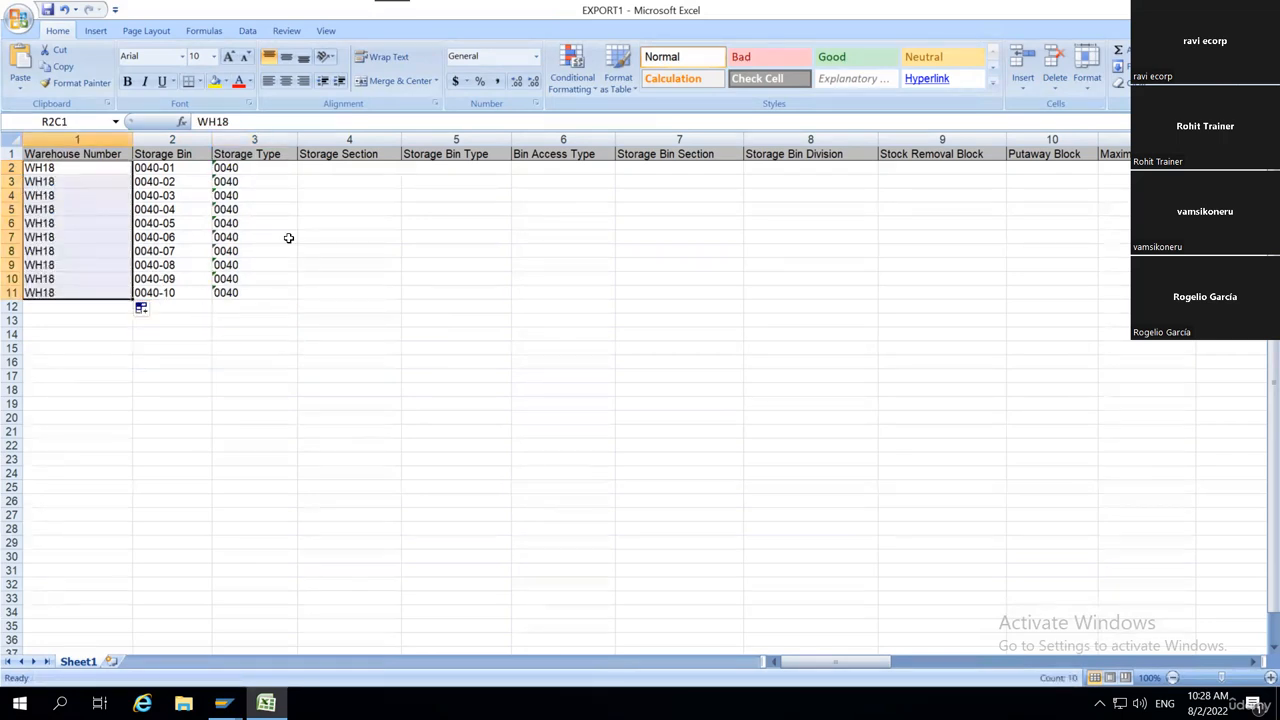
Review the Warehouse Number, Storage Bin and Storage Type entries in rows 2 to 11 and the optional columns beside them, such as Storage Bin Type.
click(505, 169)
key(alt+Tab)
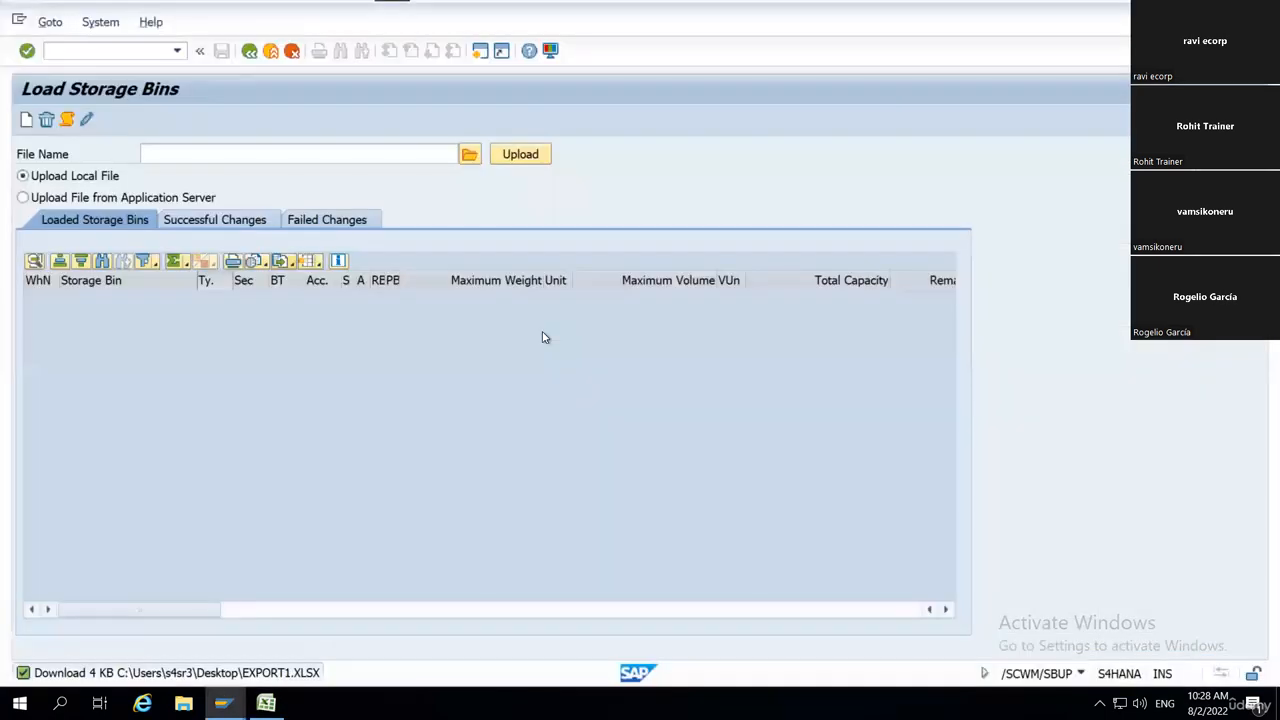
key(alt+Tab)
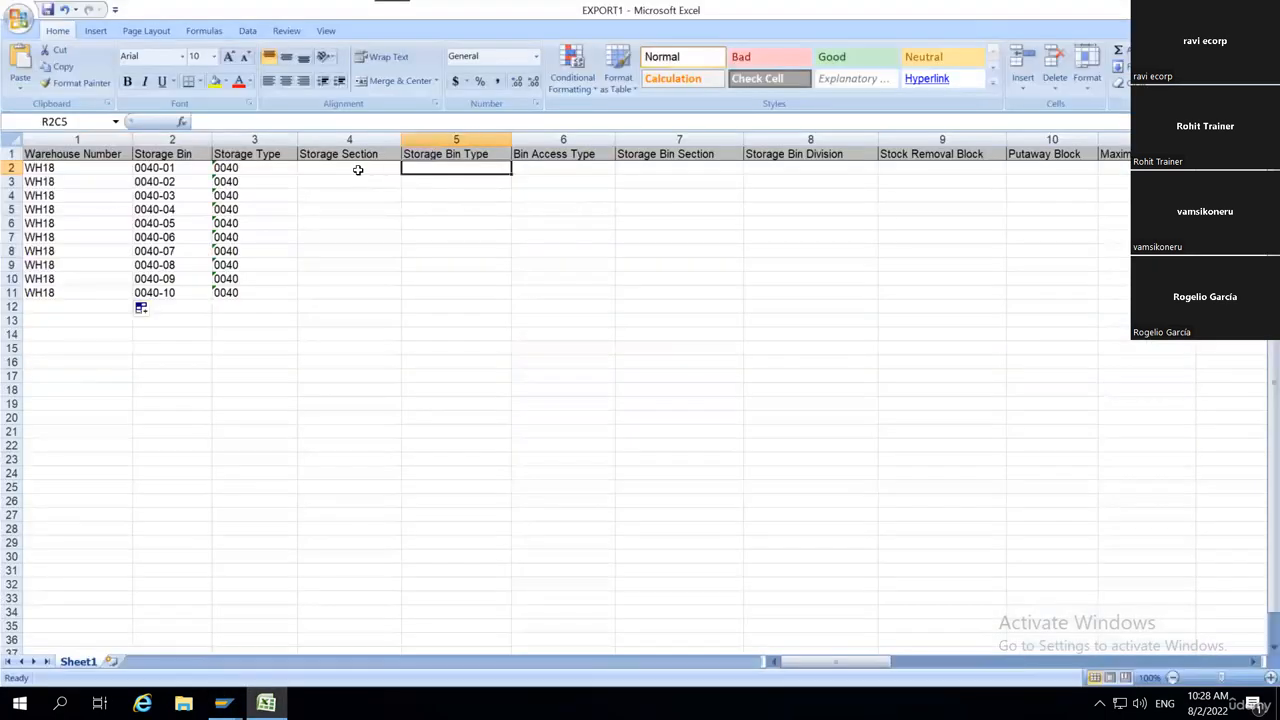
drag(44, 169, 244, 294)
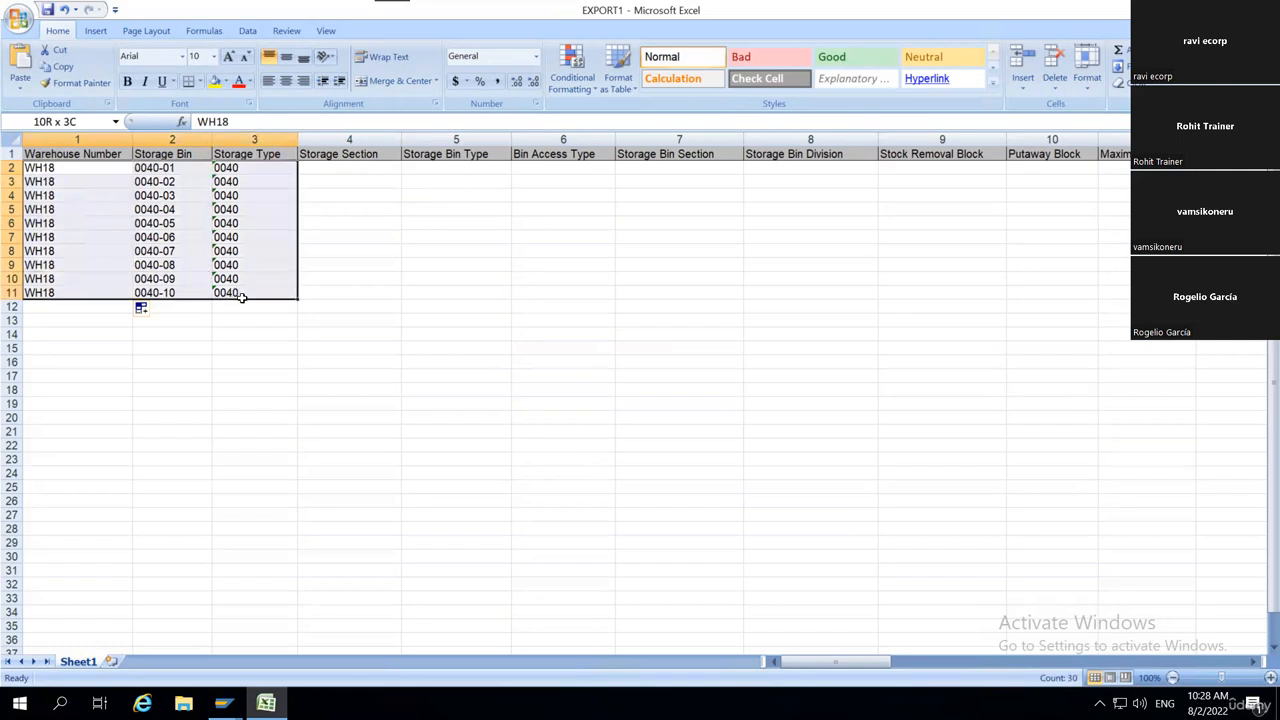
click(168, 170)
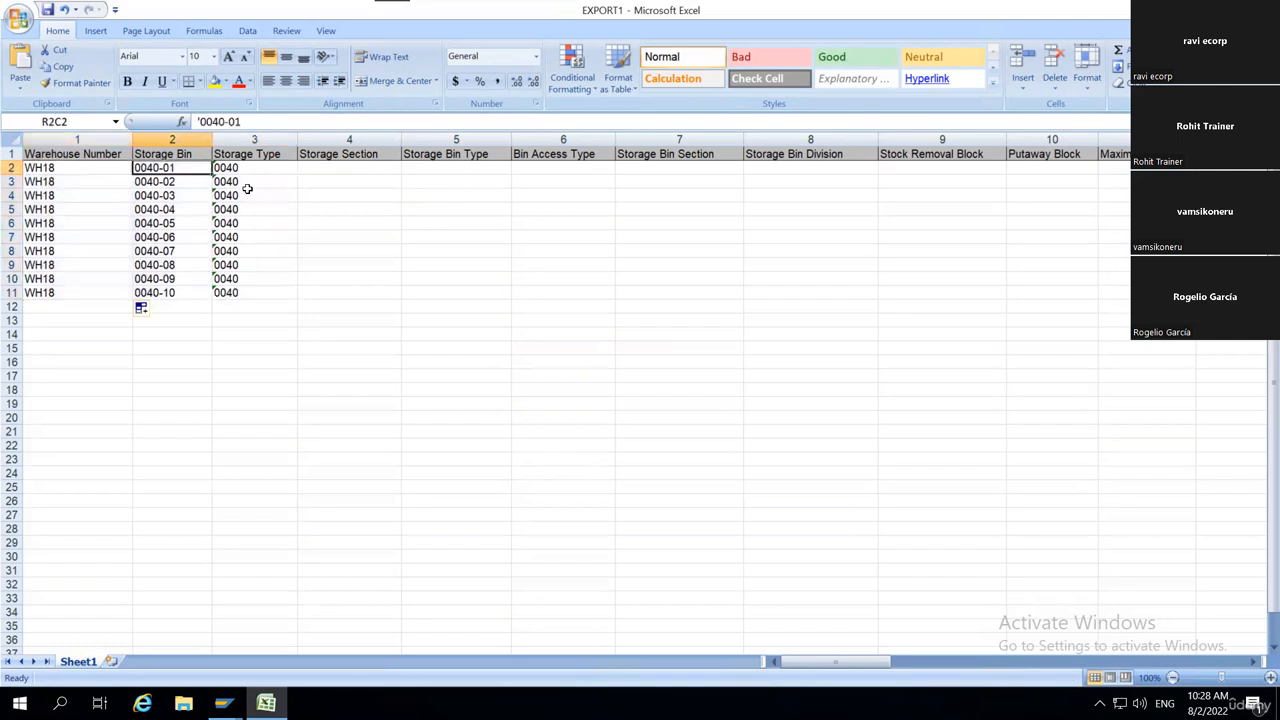
click(254, 185)
drag(348, 170, 1100, 291)
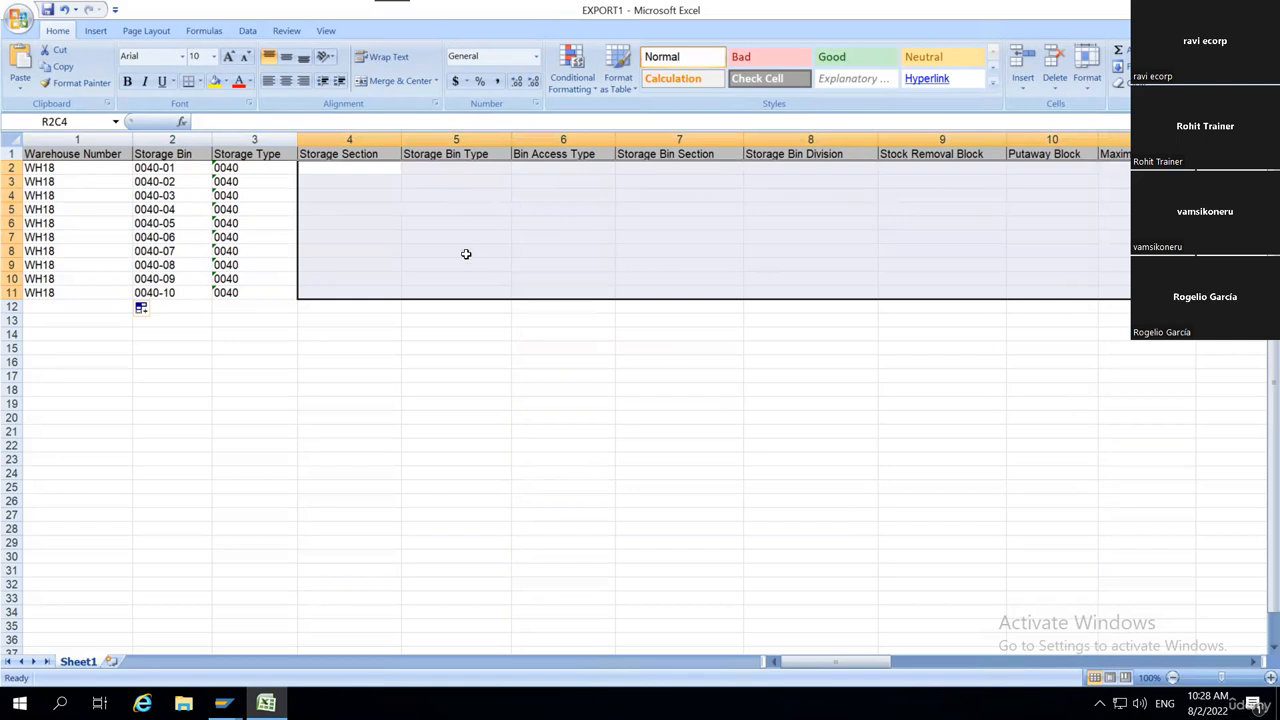
drag(456, 168, 470, 295)
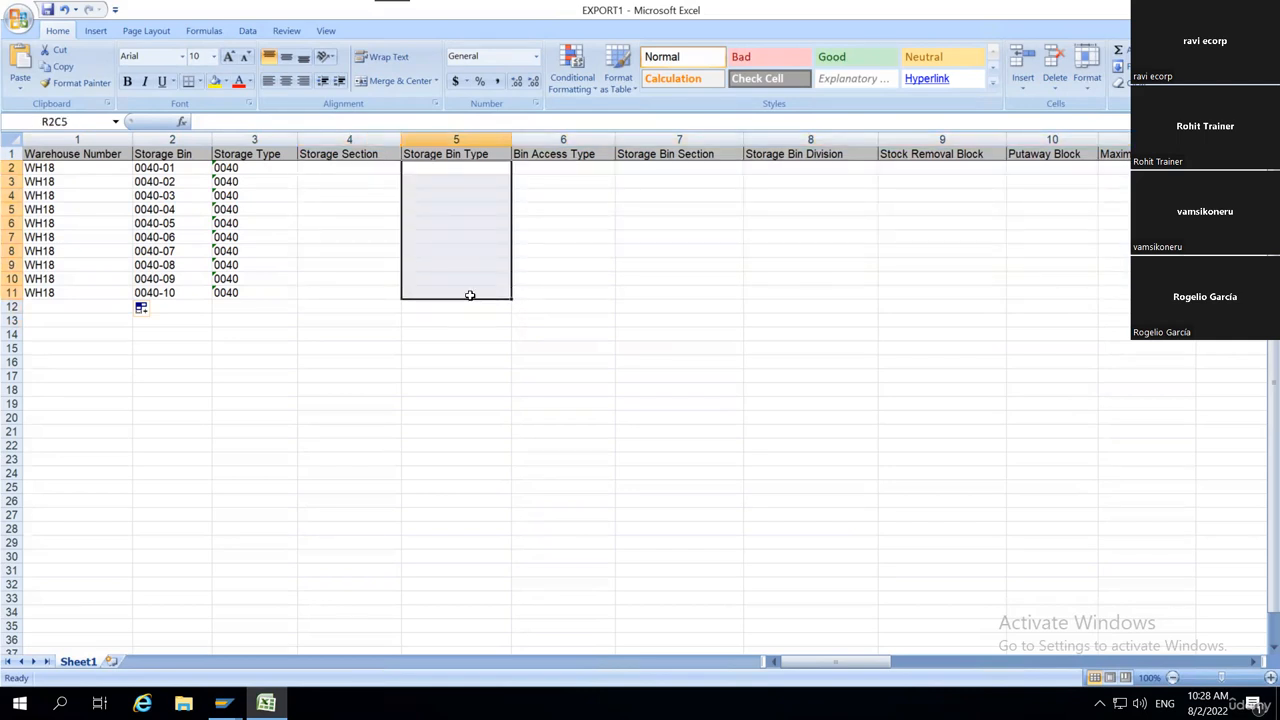
click(316, 248)
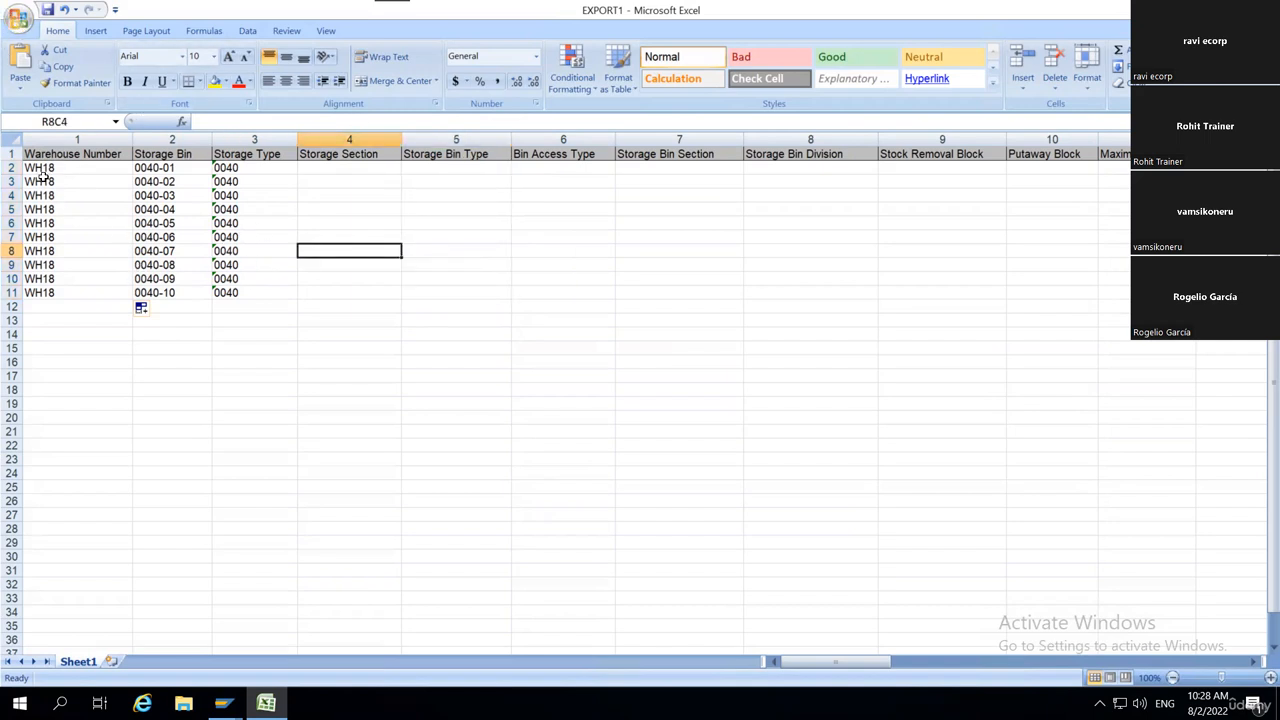
drag(42, 172, 255, 307)
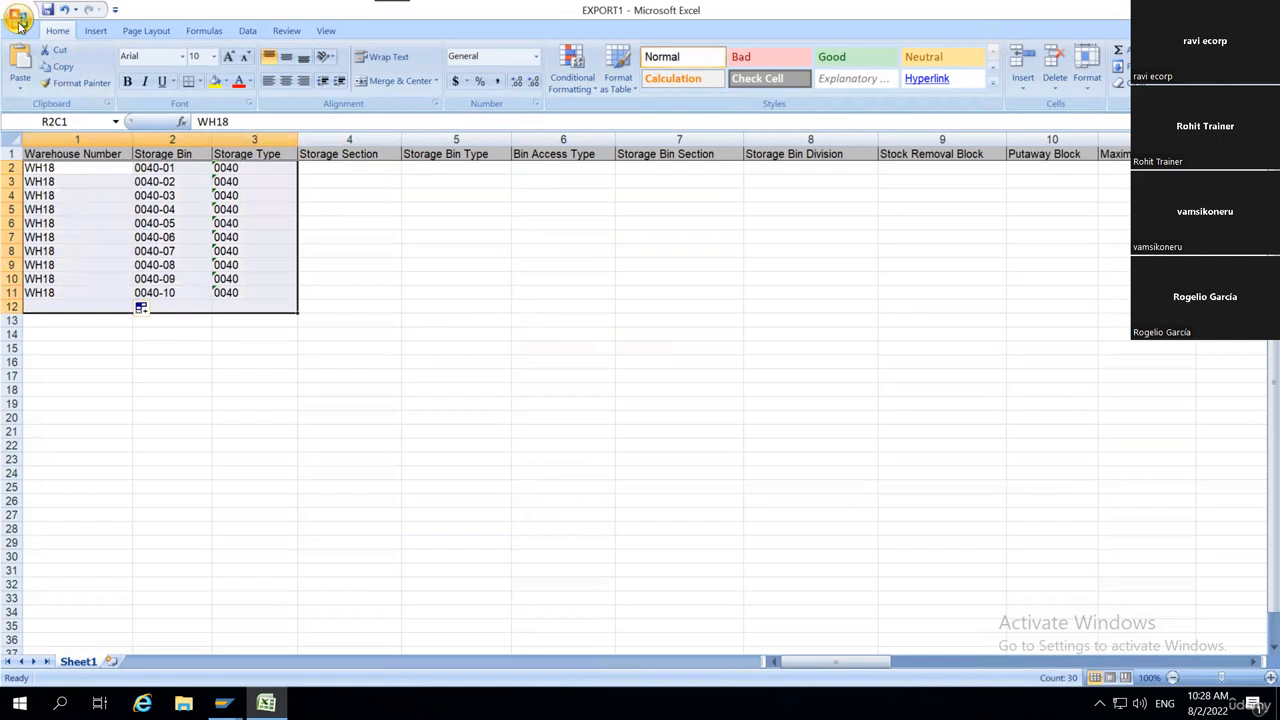
Save the workbook to the Desktop as EXPORT1 in CSV (Comma delimited) format, accepting the loss of incompatible features.
click(19, 22)
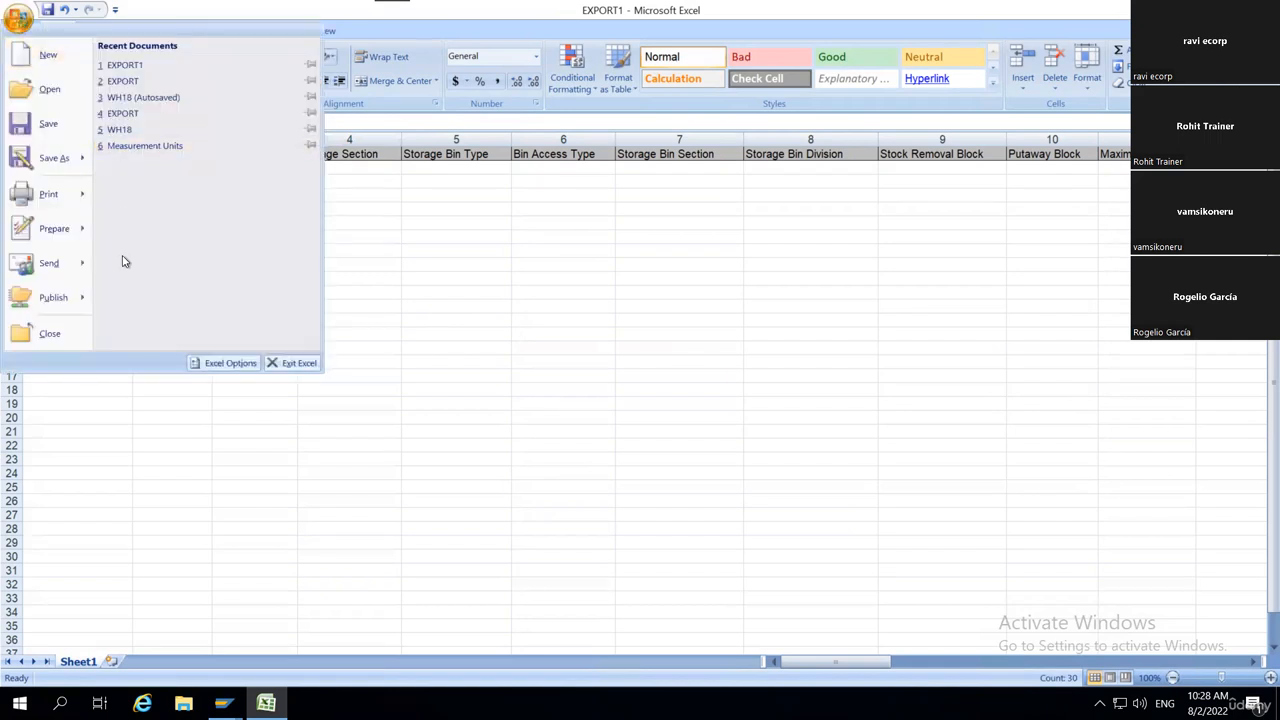
mouse_move(42, 168)
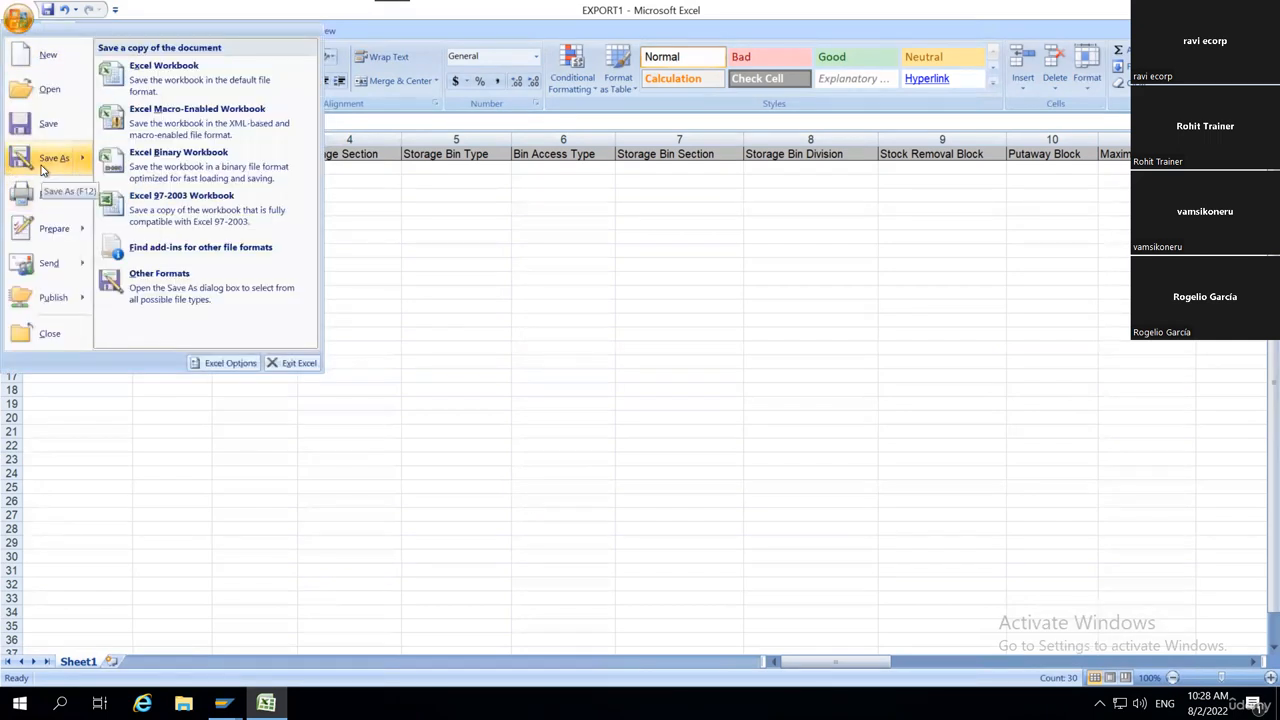
click(42, 168)
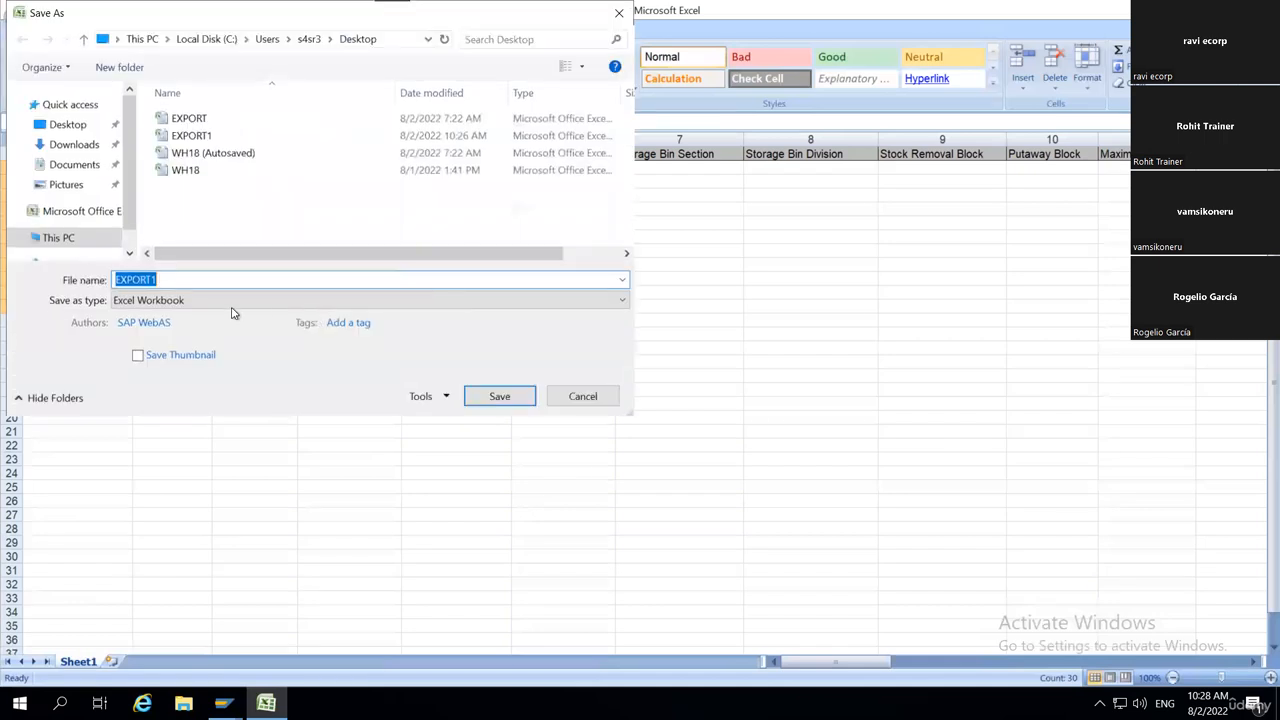
click(355, 302)
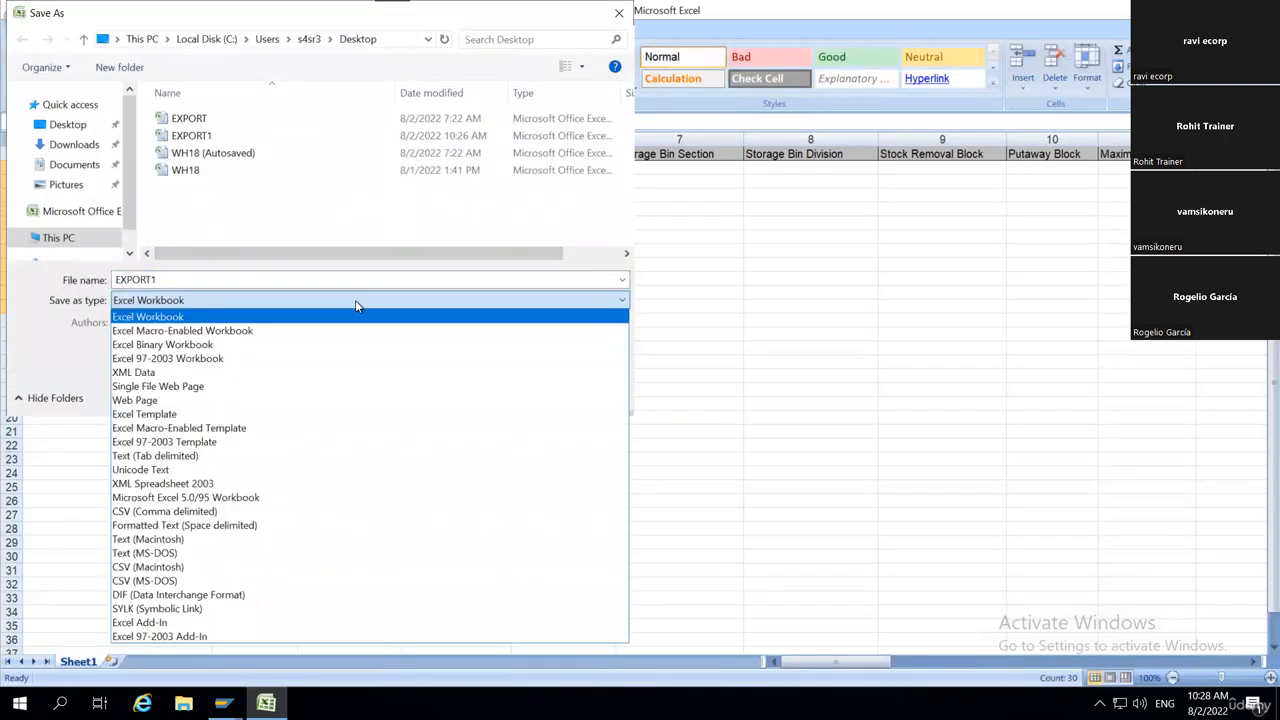
click(232, 511)
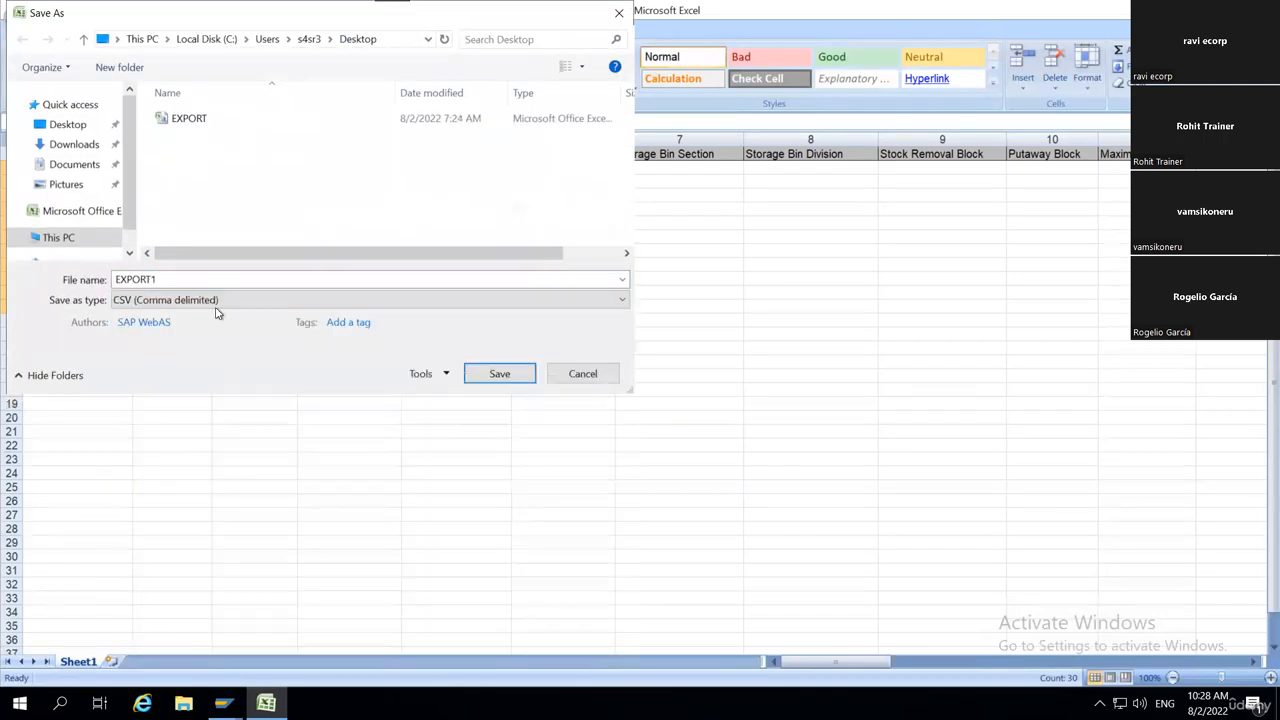
click(496, 374)
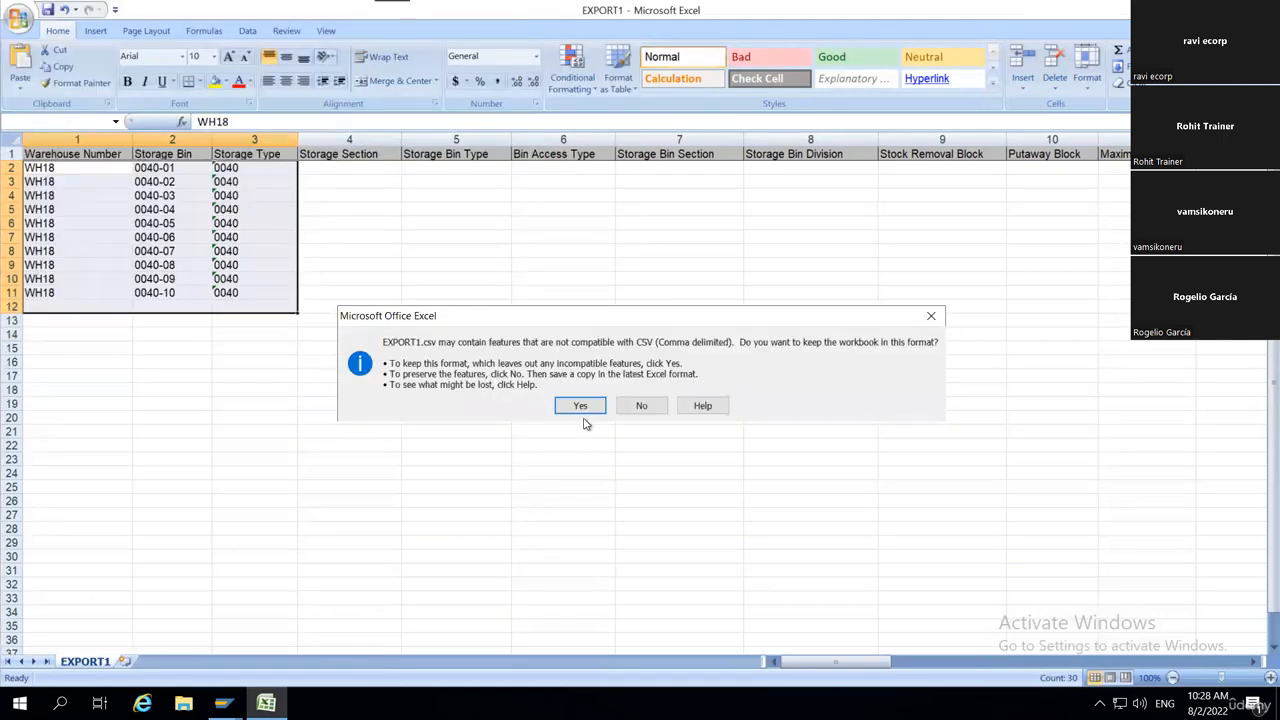
click(581, 407)
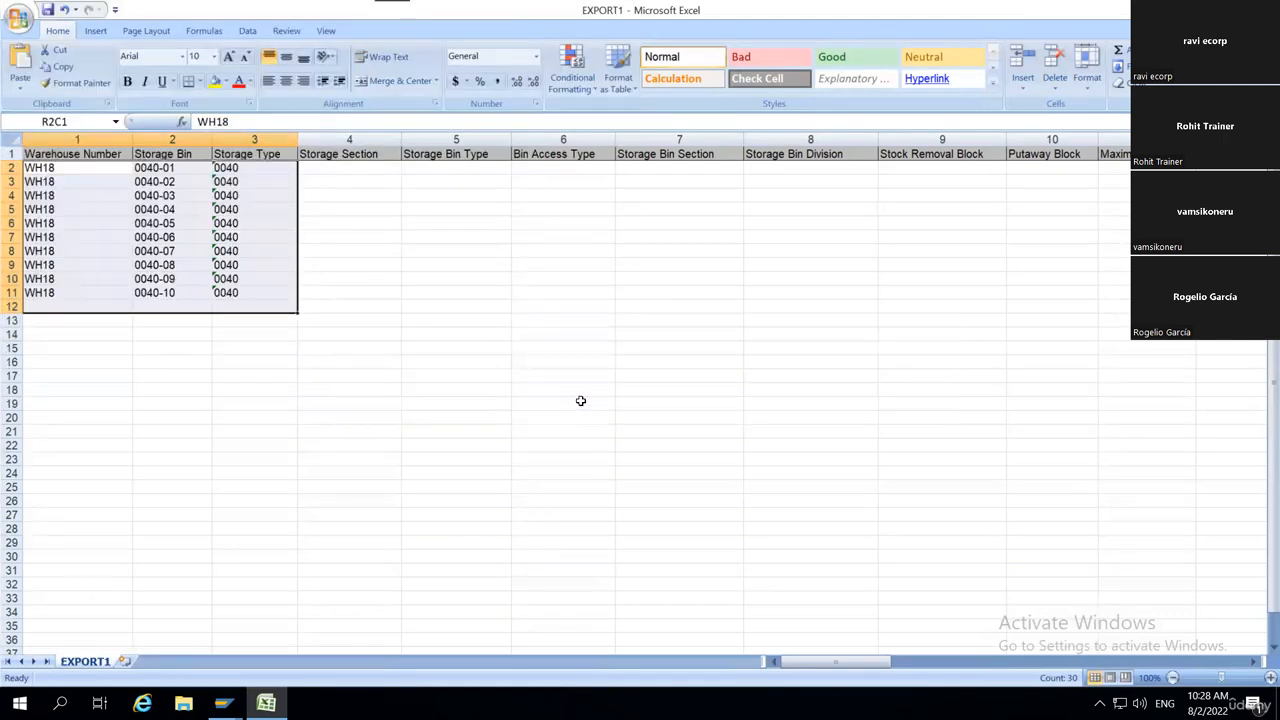
Close EXPORT1.csv, saving the changes over the existing file and keeping the CSV format.
key(ctrl+w)
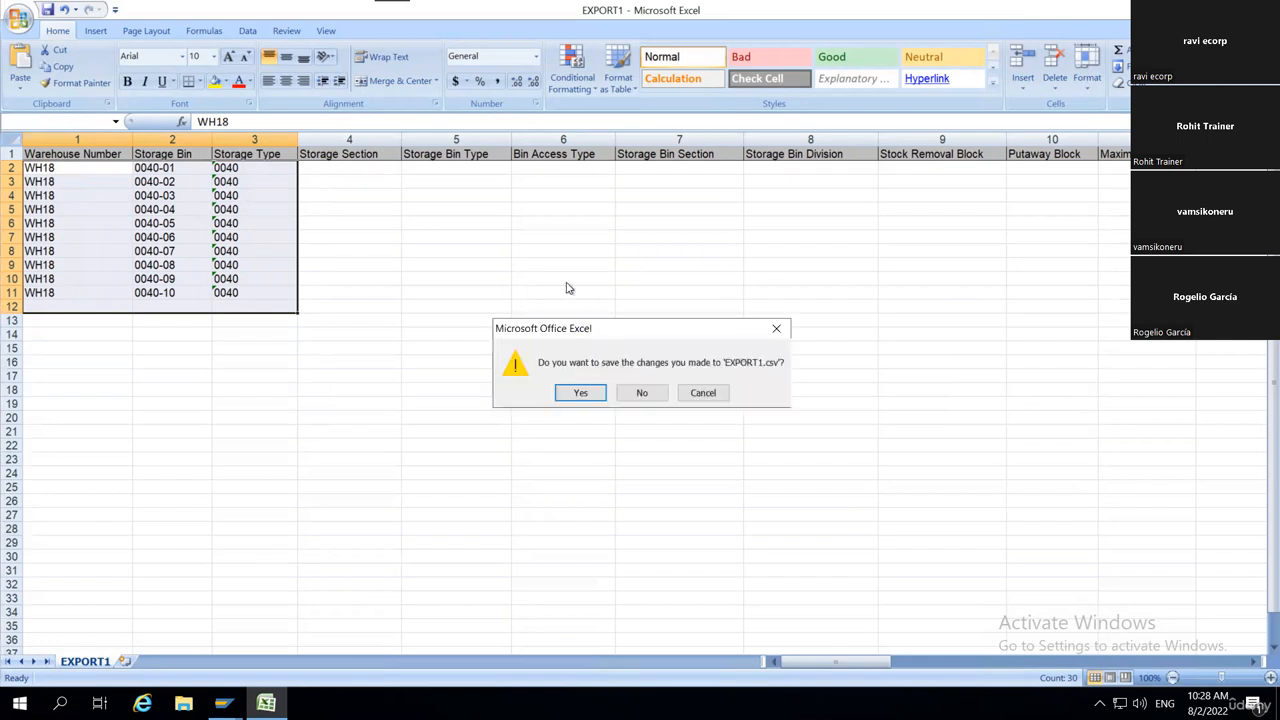
click(580, 393)
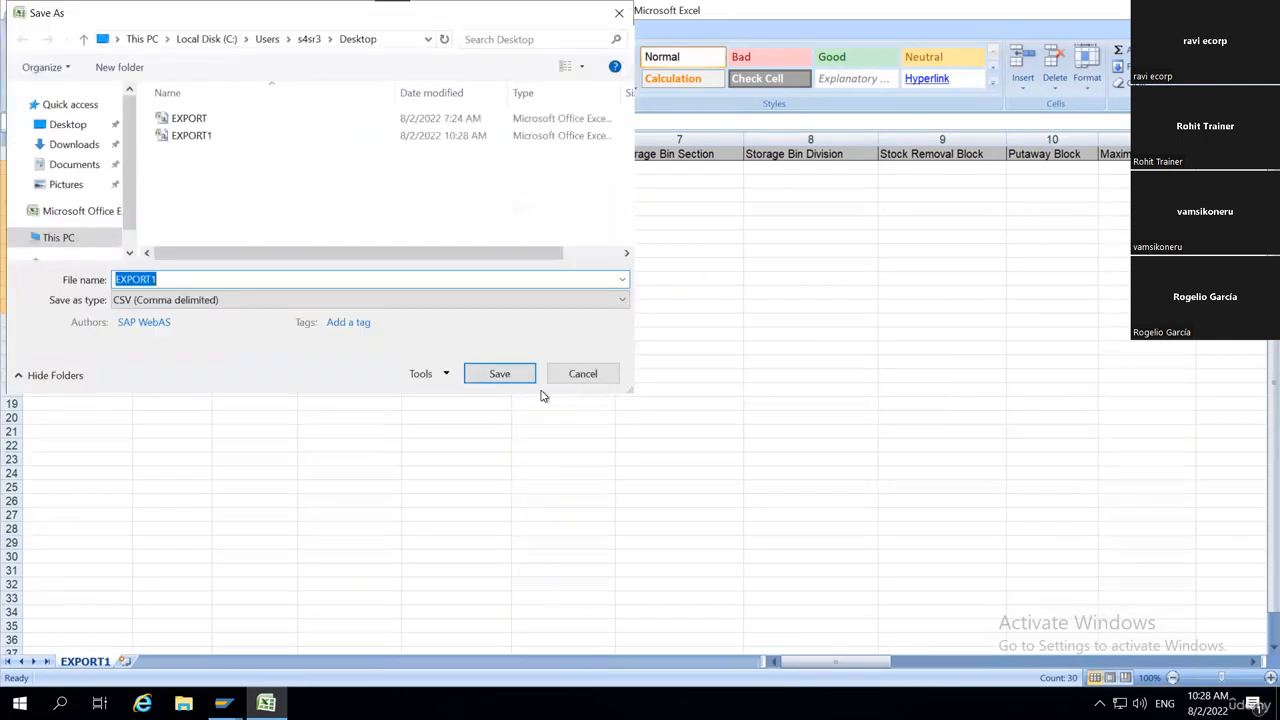
click(509, 377)
click(686, 359)
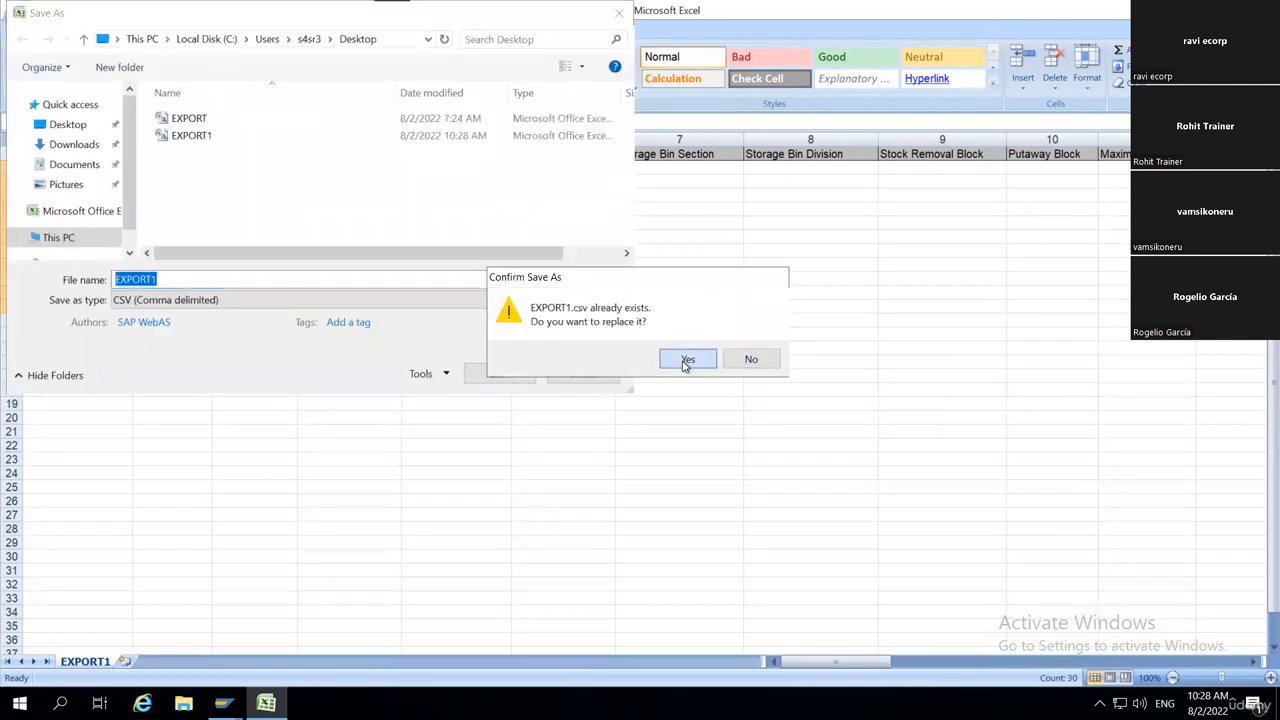
click(580, 407)
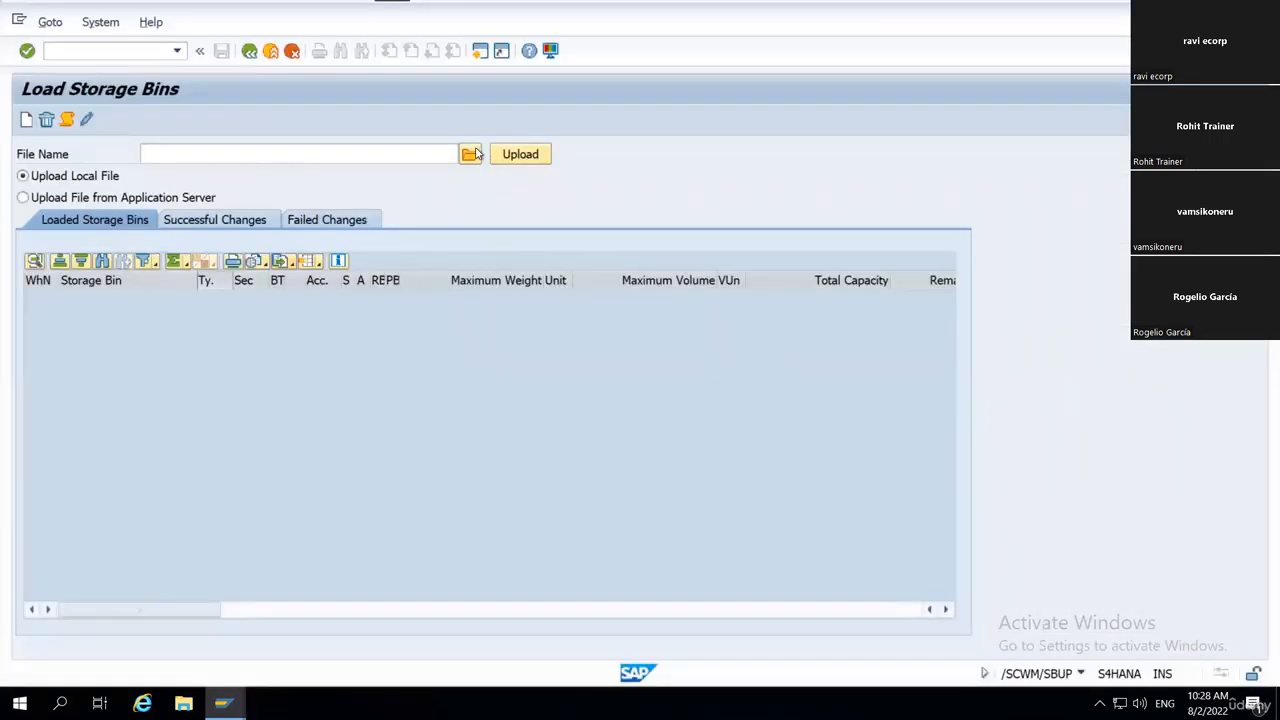
In SAP's Load Storage Bins, choose EXPORT1.csv from the Desktop as the local file to upload.
click(469, 155)
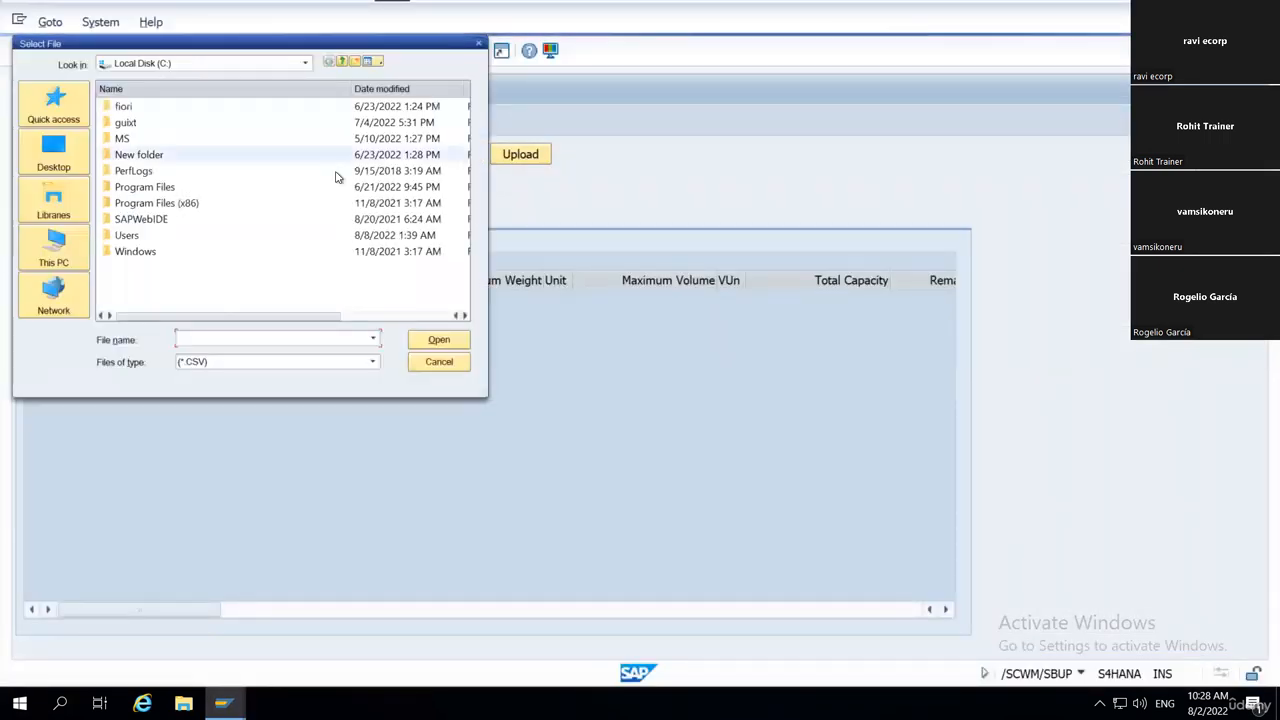
click(54, 152)
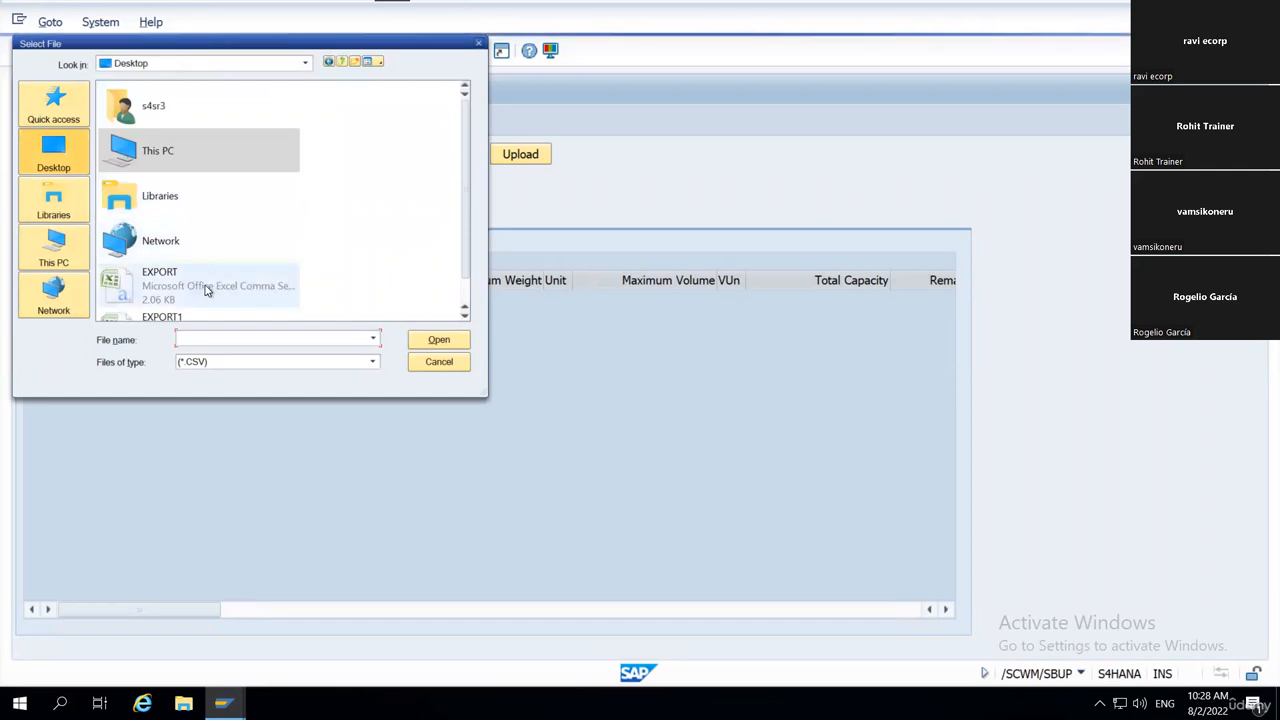
scroll(190, 300, down, 1)
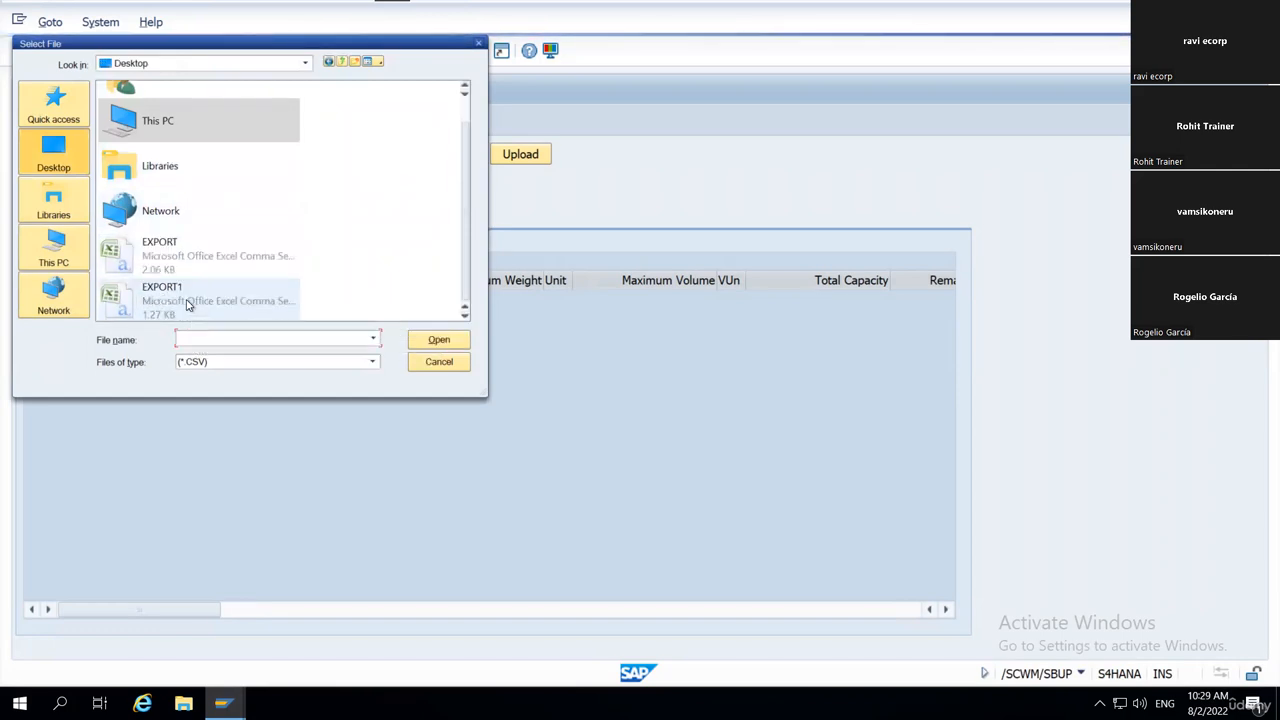
double_click(238, 296)
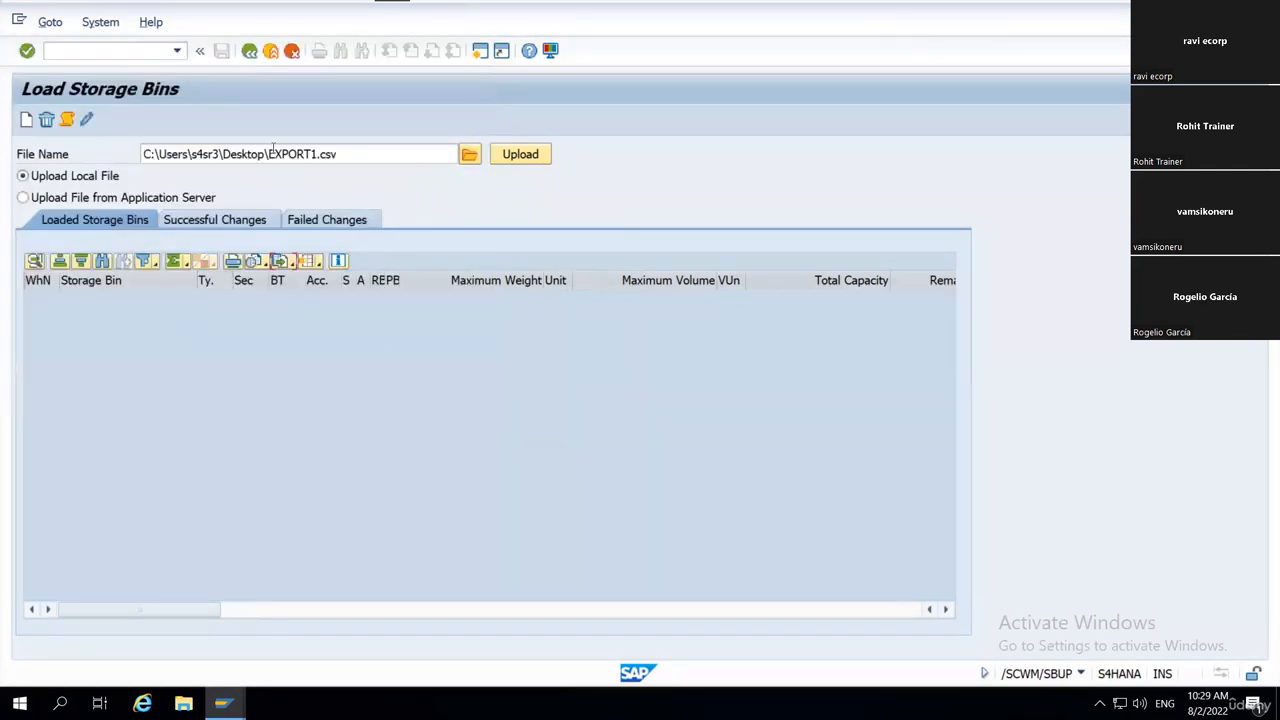
Upload EXPORT1.csv, allowing SAP GUI access to the file, and widen the warehouse number column to fit its contents.
click(528, 156)
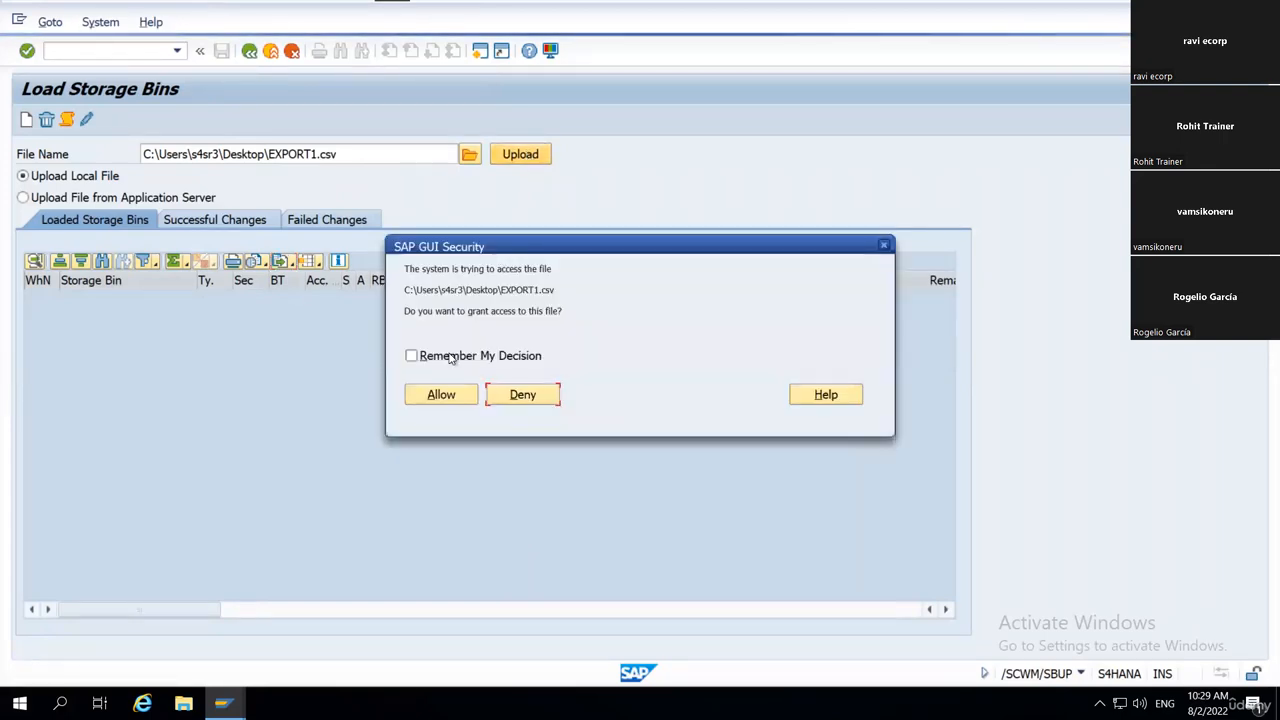
click(439, 395)
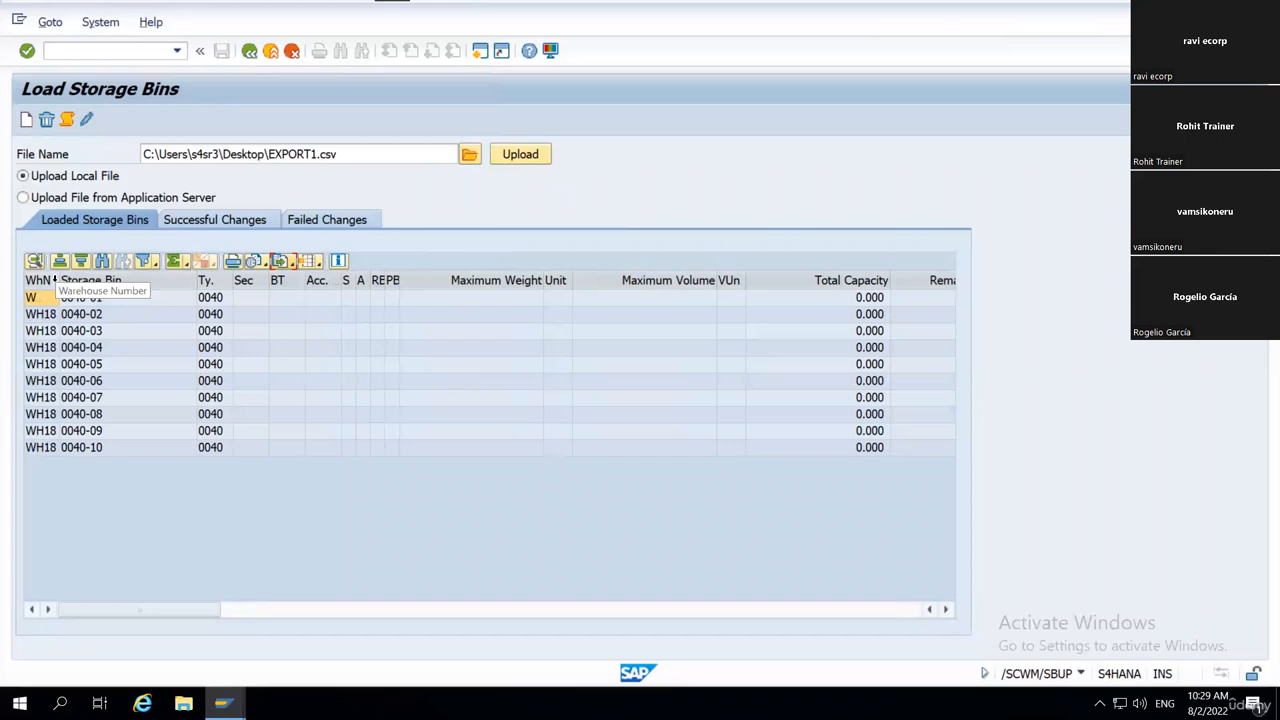
double_click(57, 281)
click(110, 382)
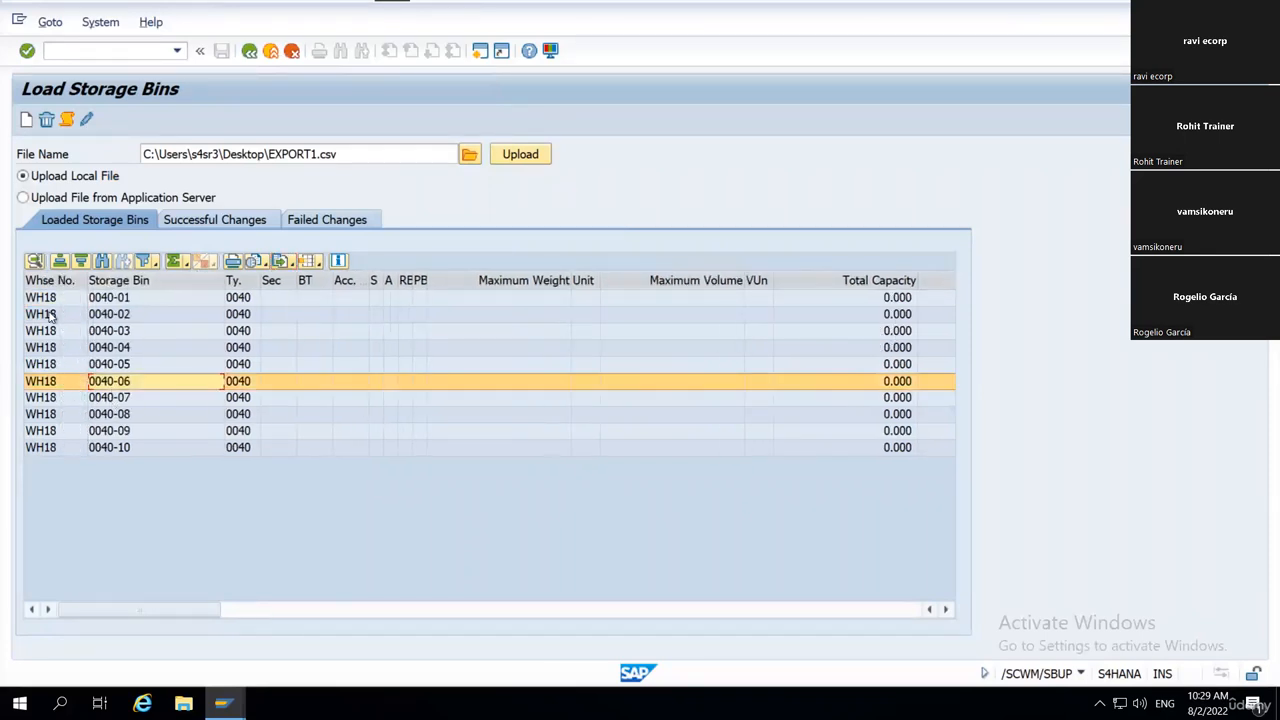
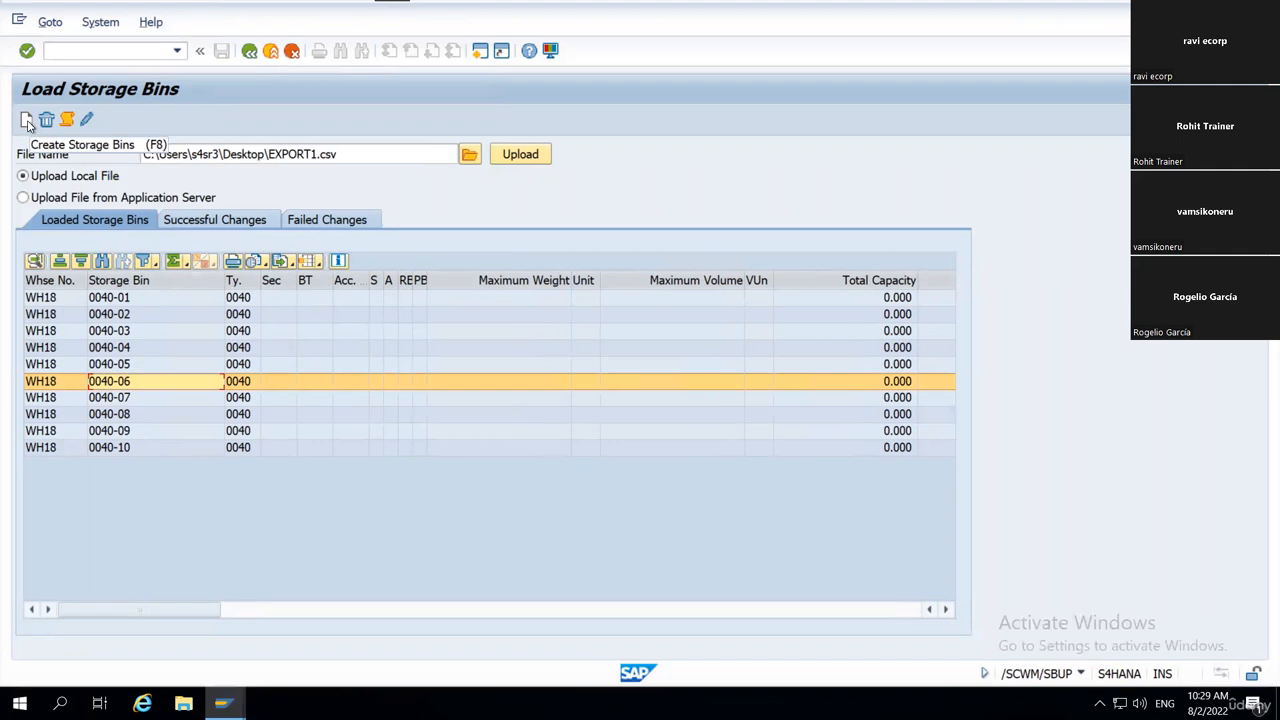
Try to create the loaded storage bins 0040-01 to 0040-10 and review the processing log.
click(27, 121)
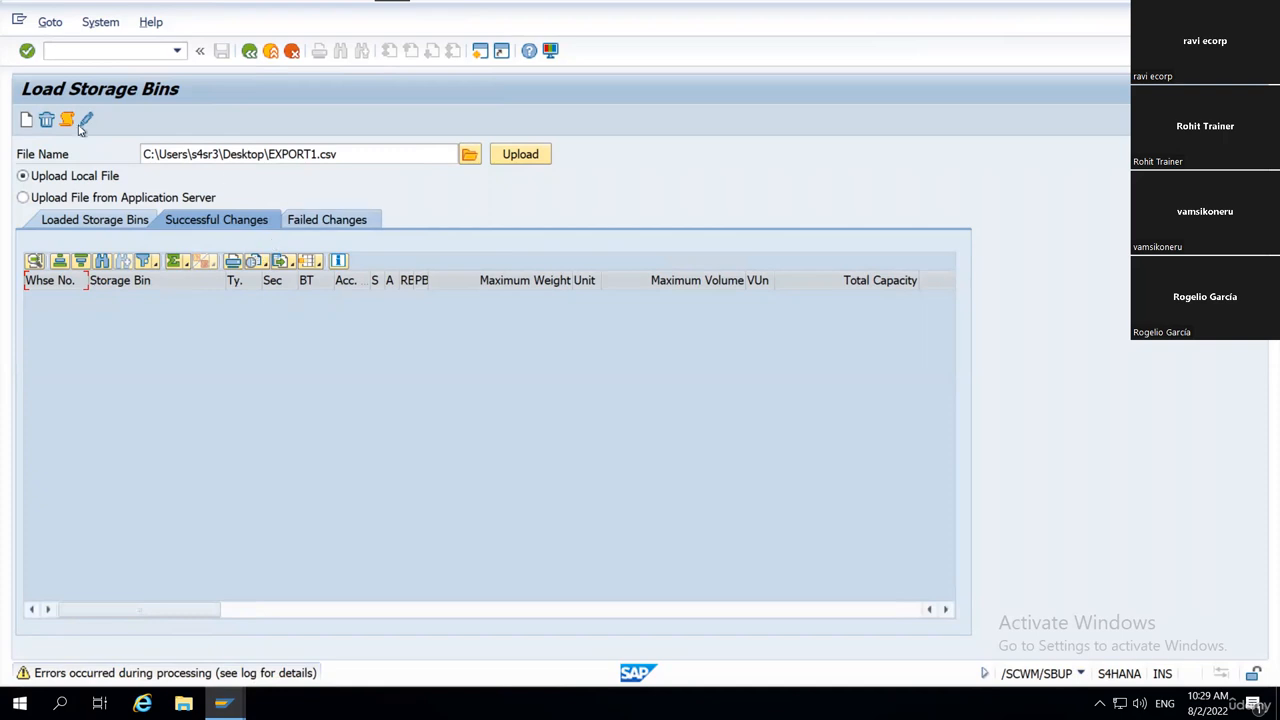
click(67, 121)
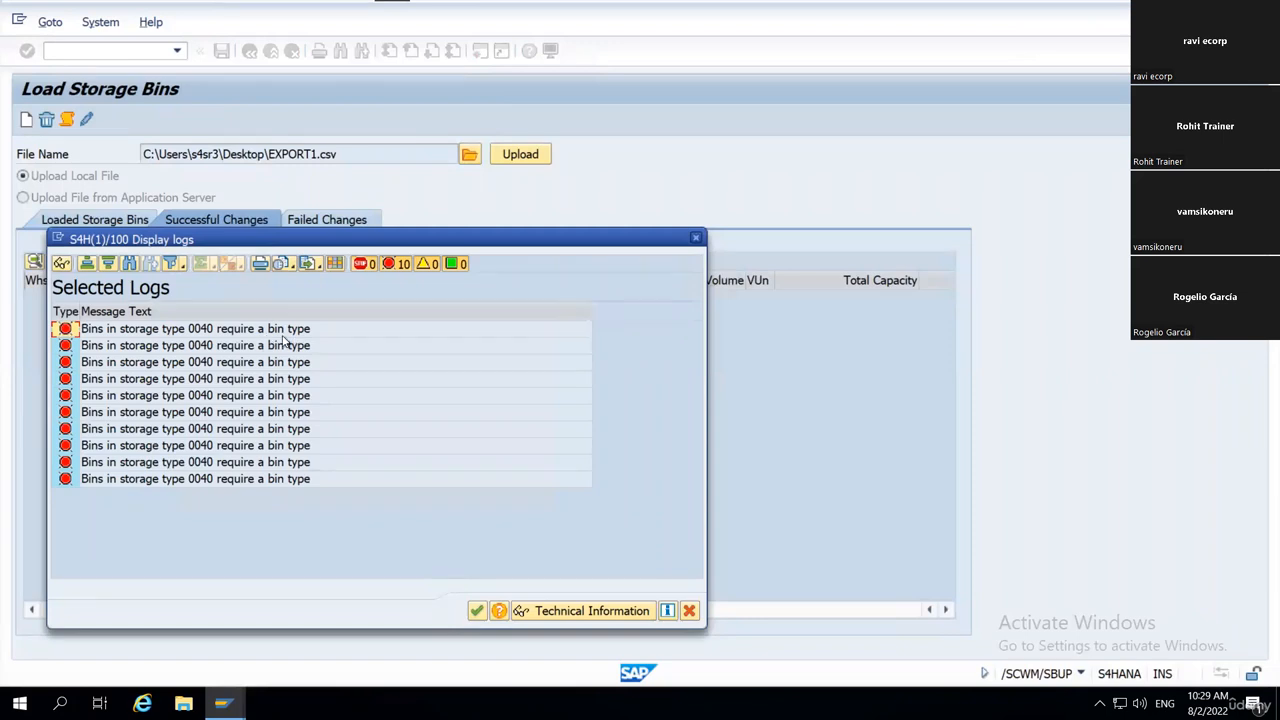
click(690, 611)
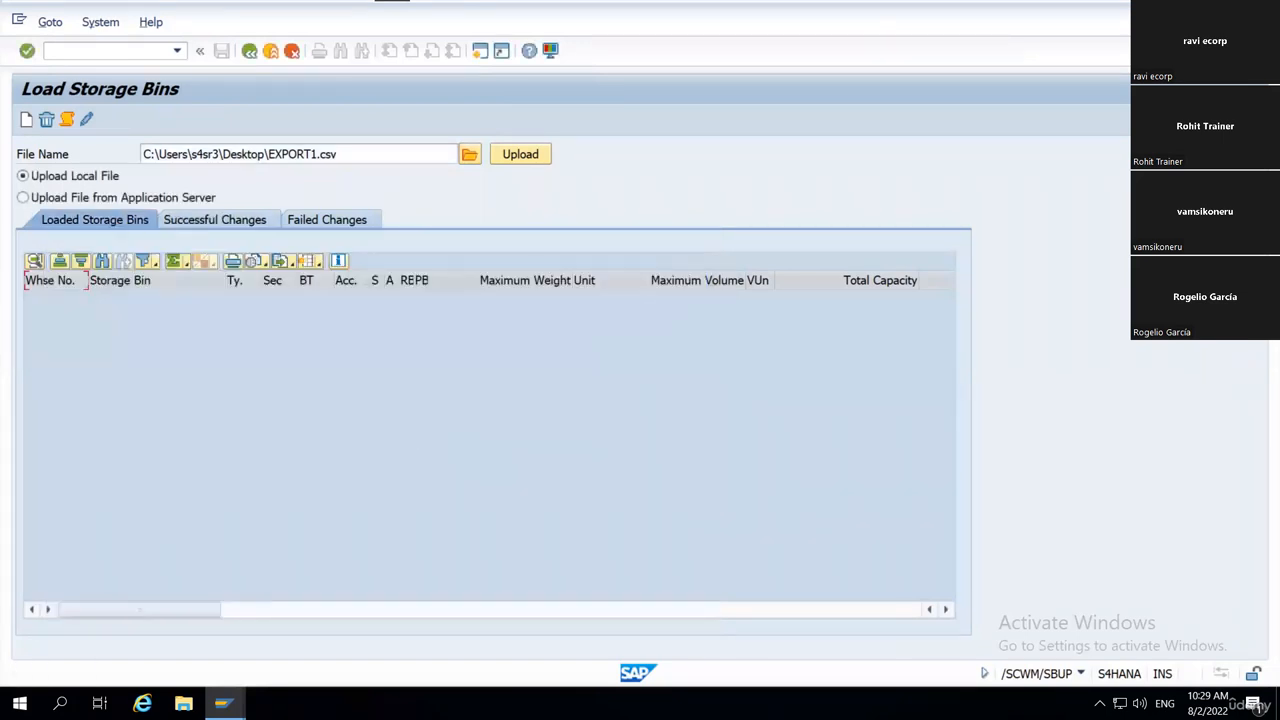
In the IMG's Define Storage Bin Types, find the WH18 entries, widen the bin type column and copy type B001.
mouse_move(222, 703)
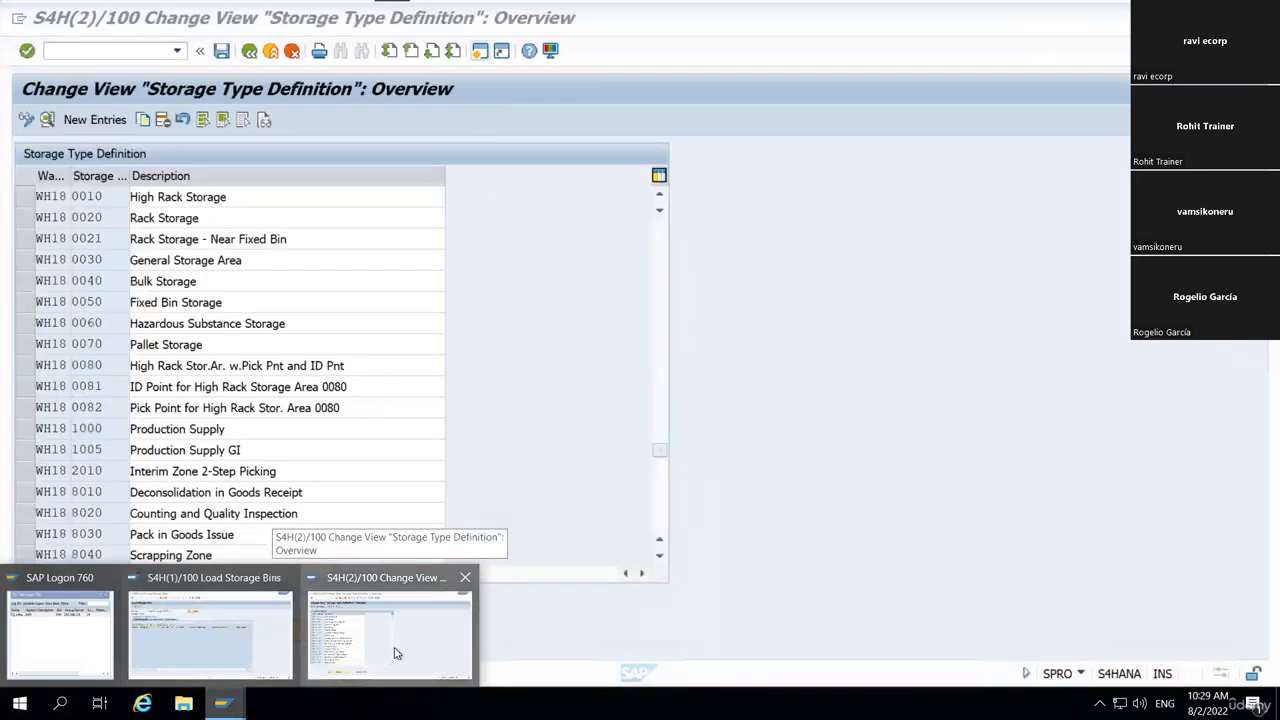
click(395, 653)
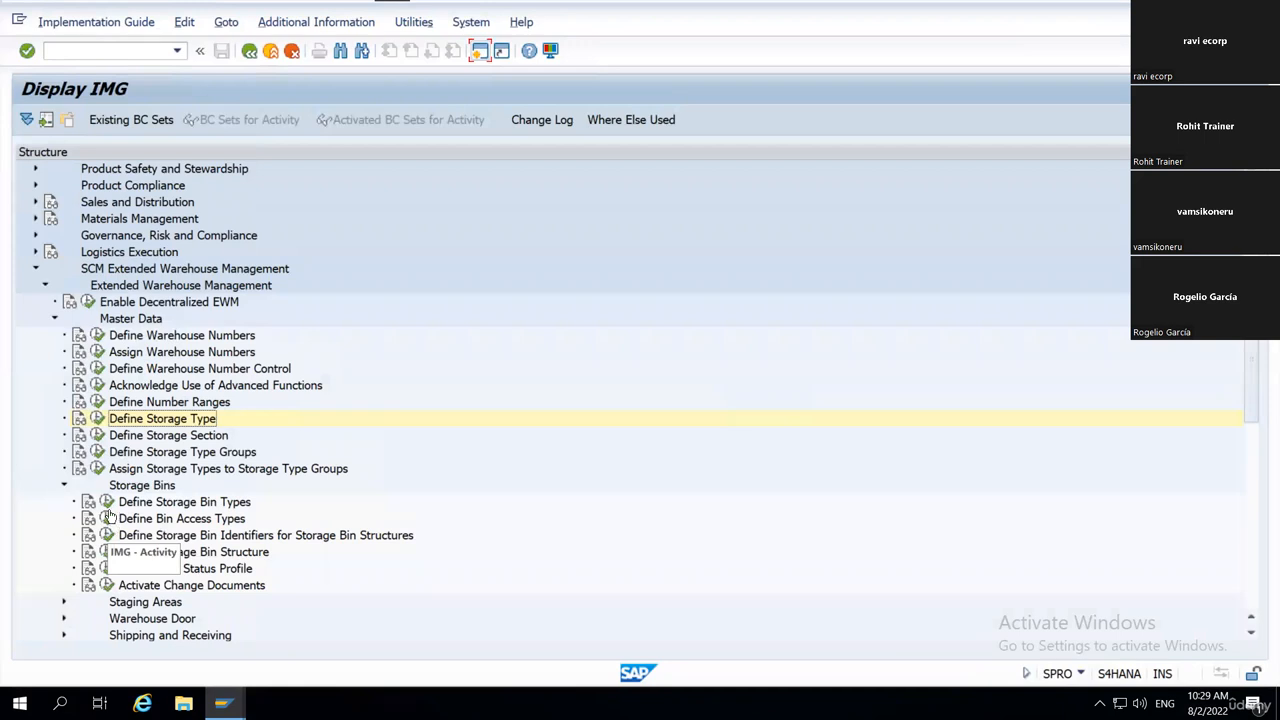
click(107, 502)
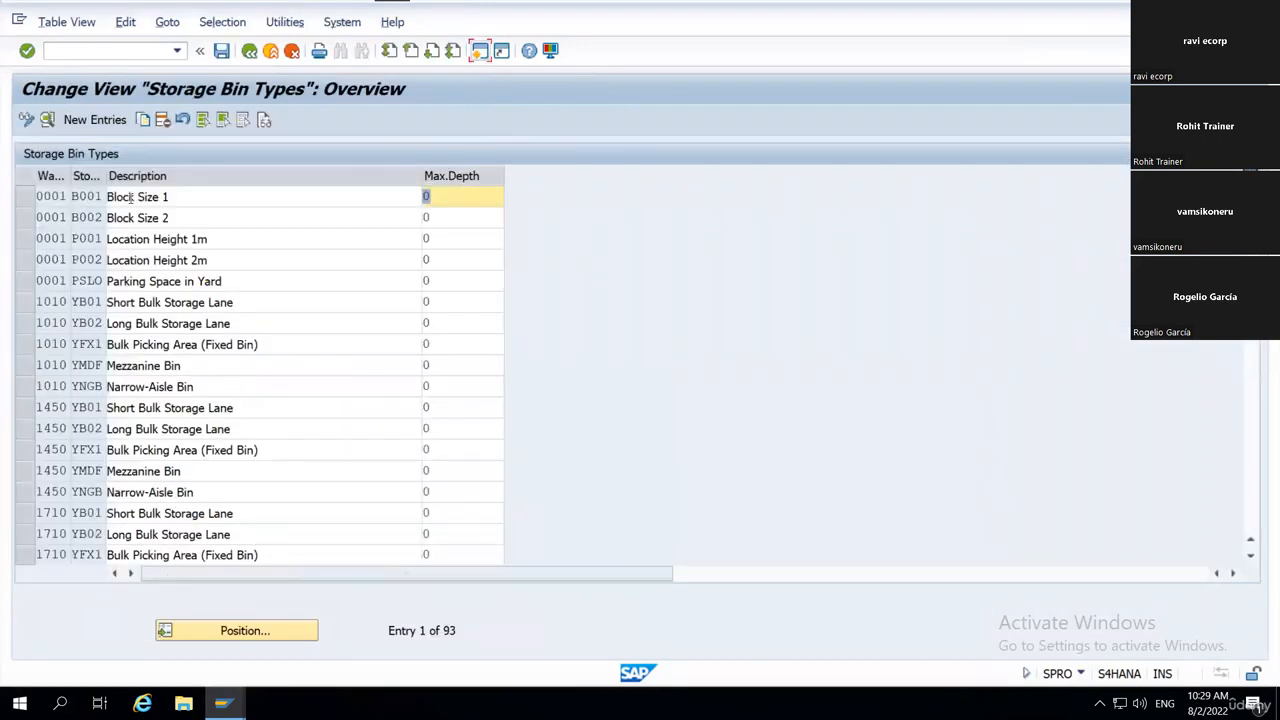
click(216, 630)
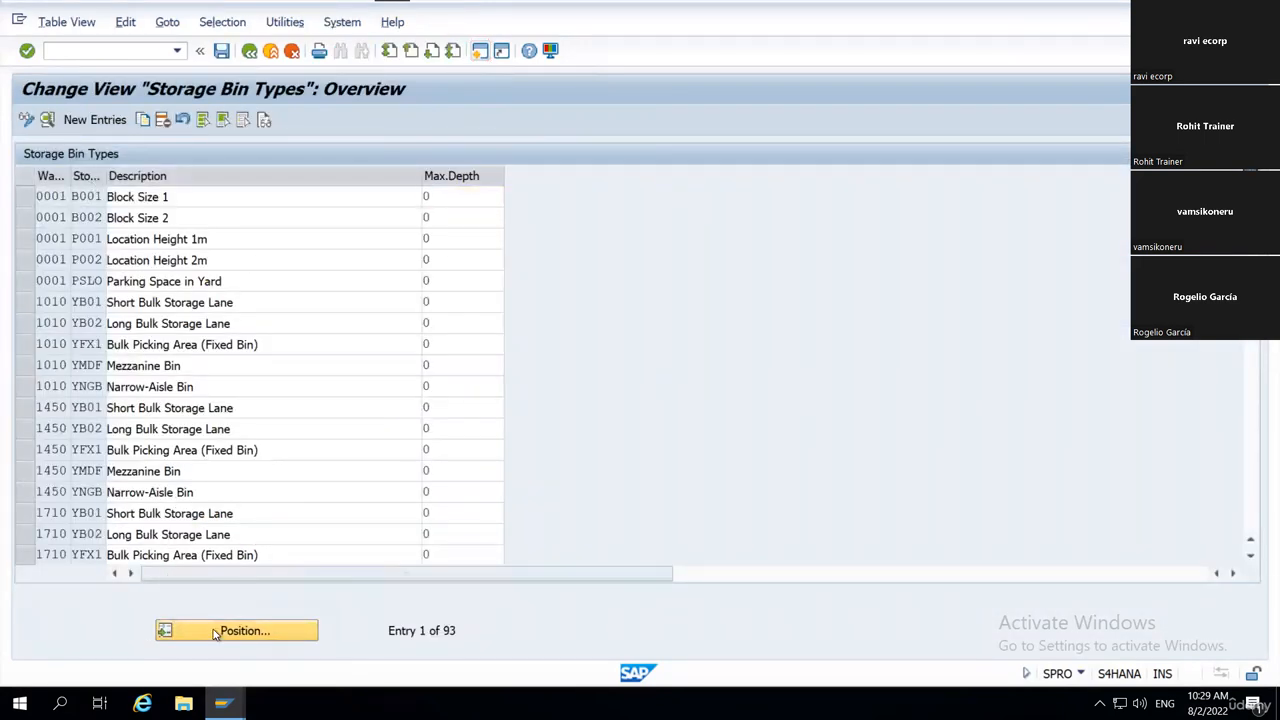
text(WH18)
key(Return)
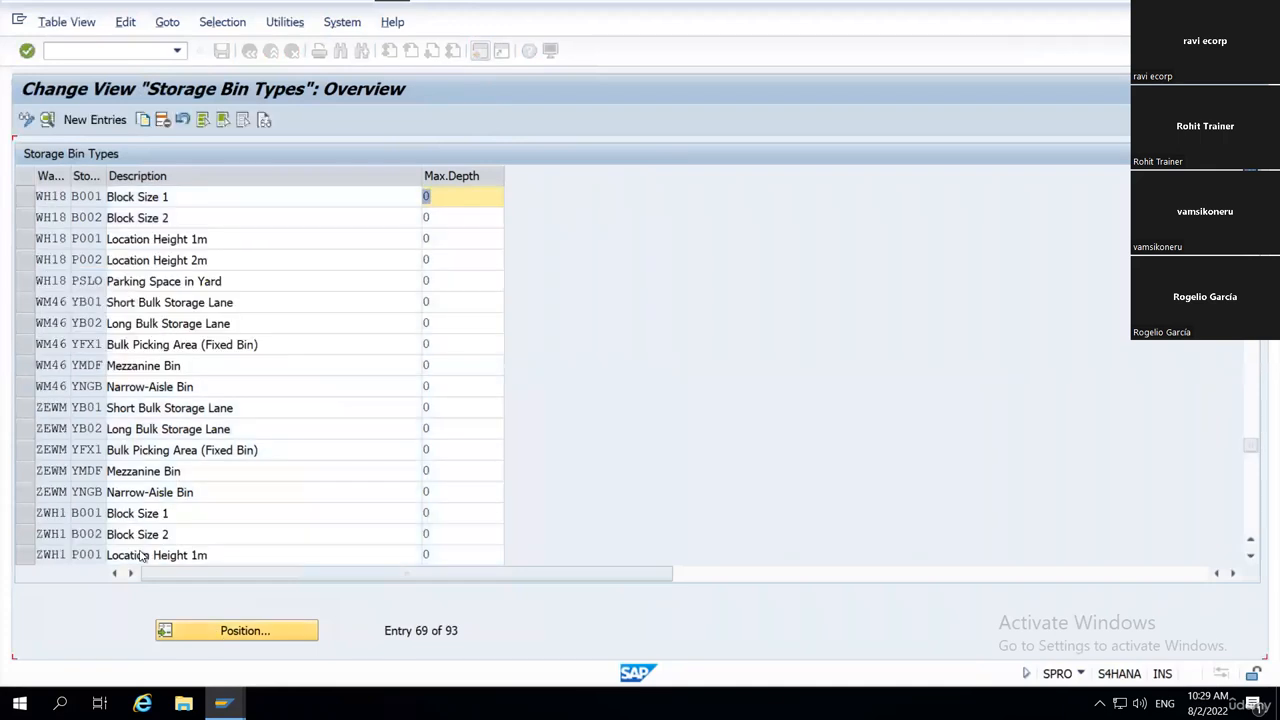
drag(105, 176, 142, 178)
click(110, 196)
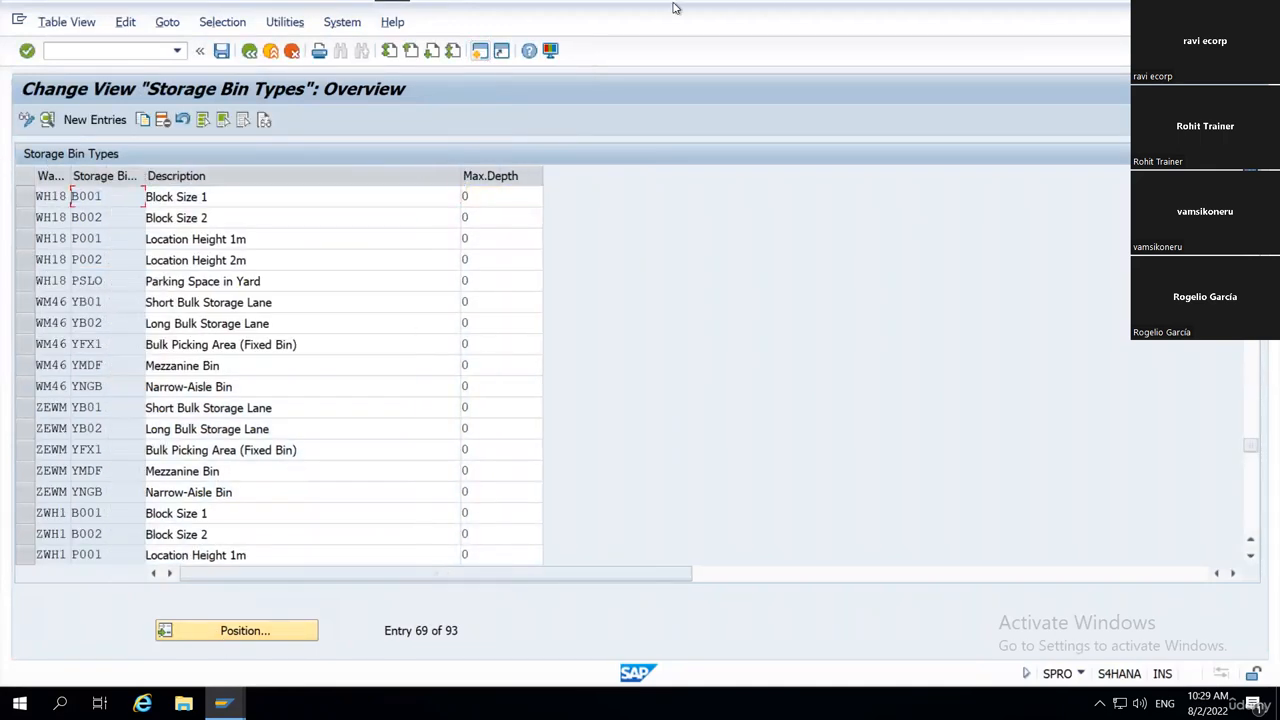
Open EXPORT1.csv from the Desktop and fit all column widths to their contents.
click(1278, 705)
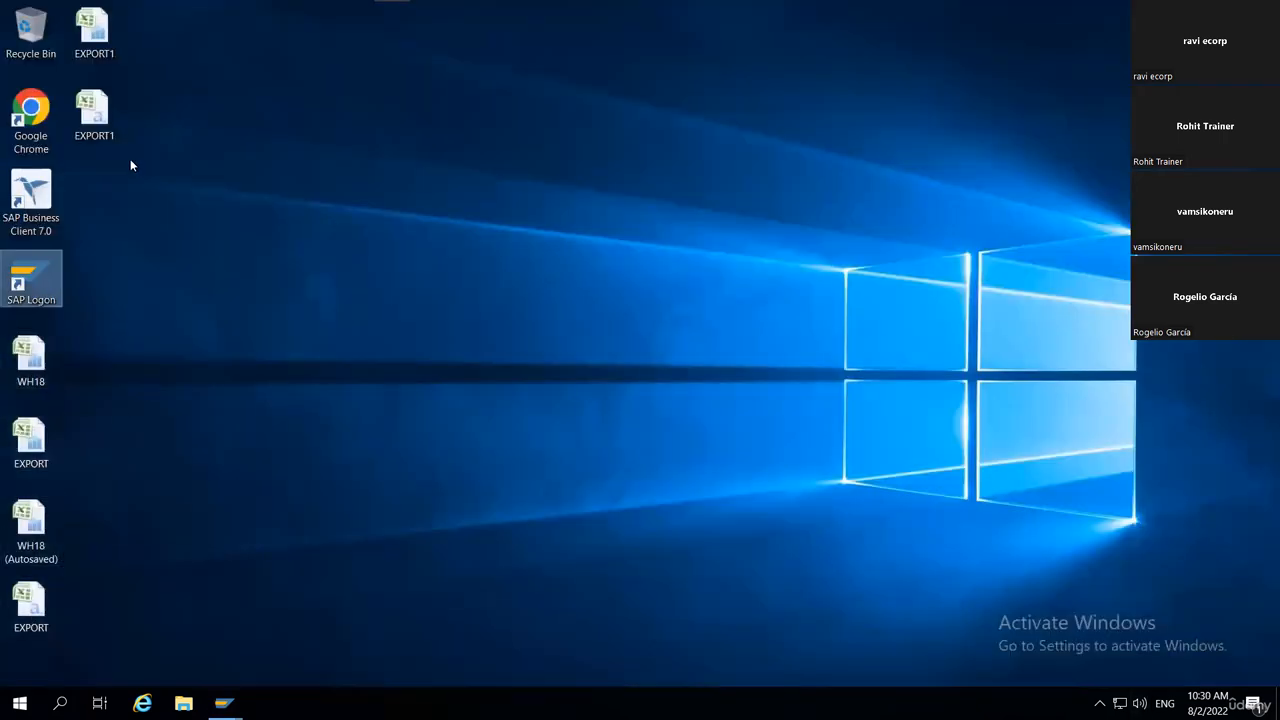
double_click(100, 120)
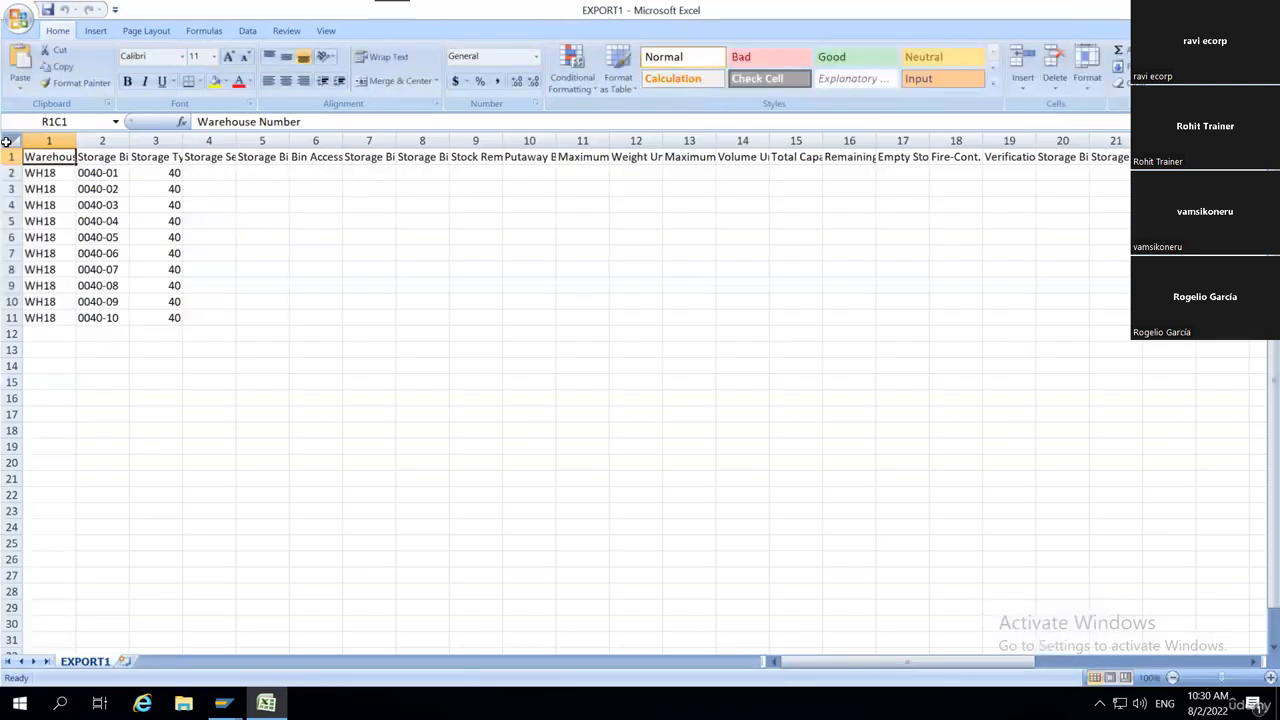
key(ctrl+a)
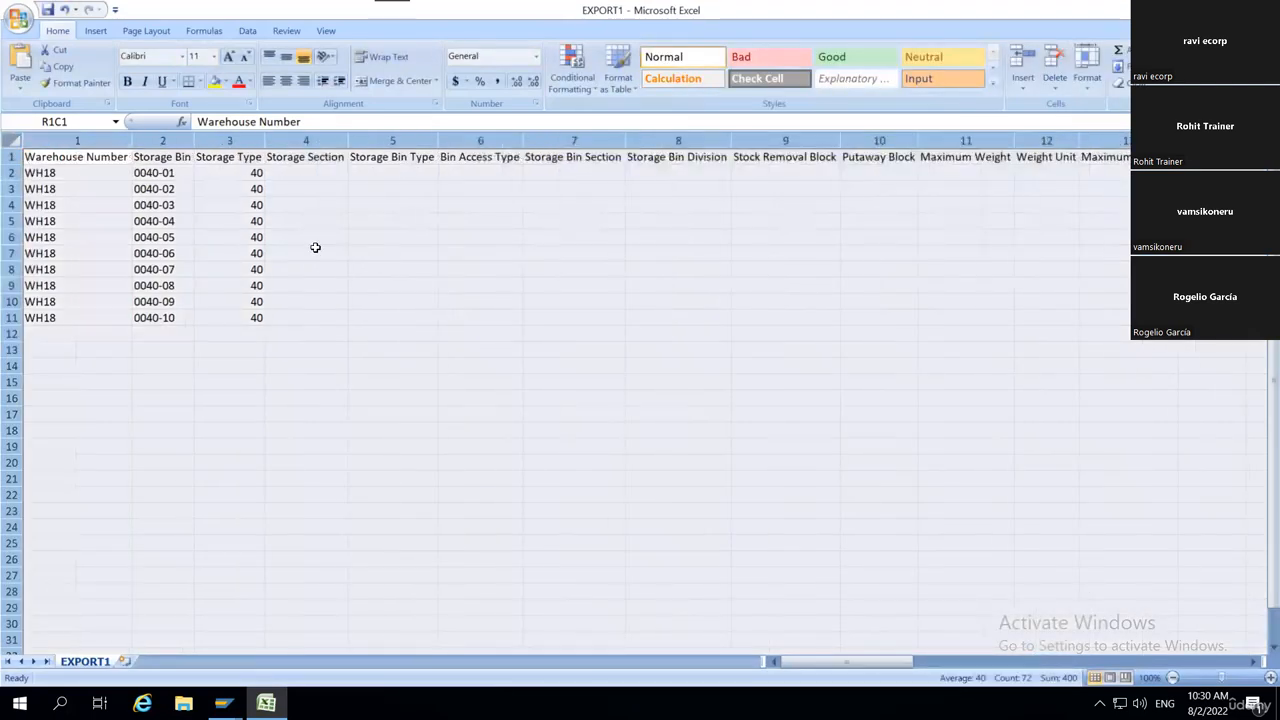
click(319, 264)
Fill the Storage Bin Type column with B001 for bins 0040-01 to 0040-10, copying the value instead of a series.
click(418, 176)
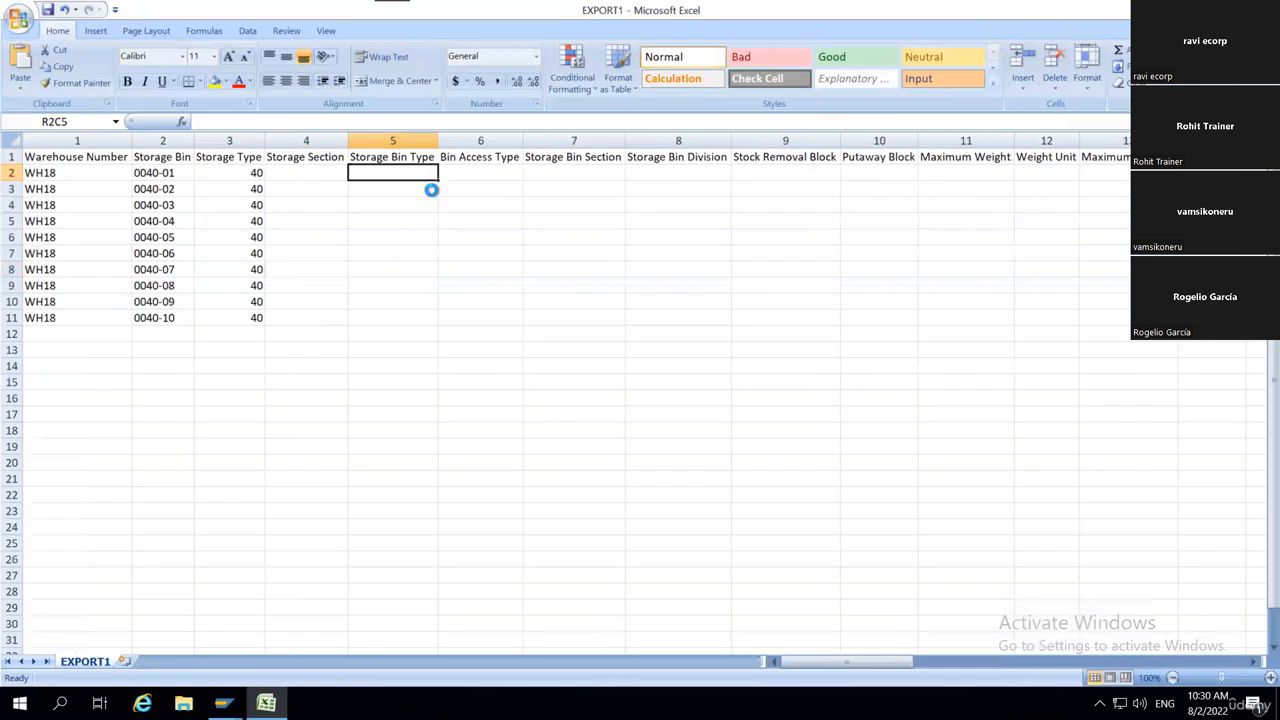
text(B001)
drag(436, 180, 436, 322)
click(448, 333)
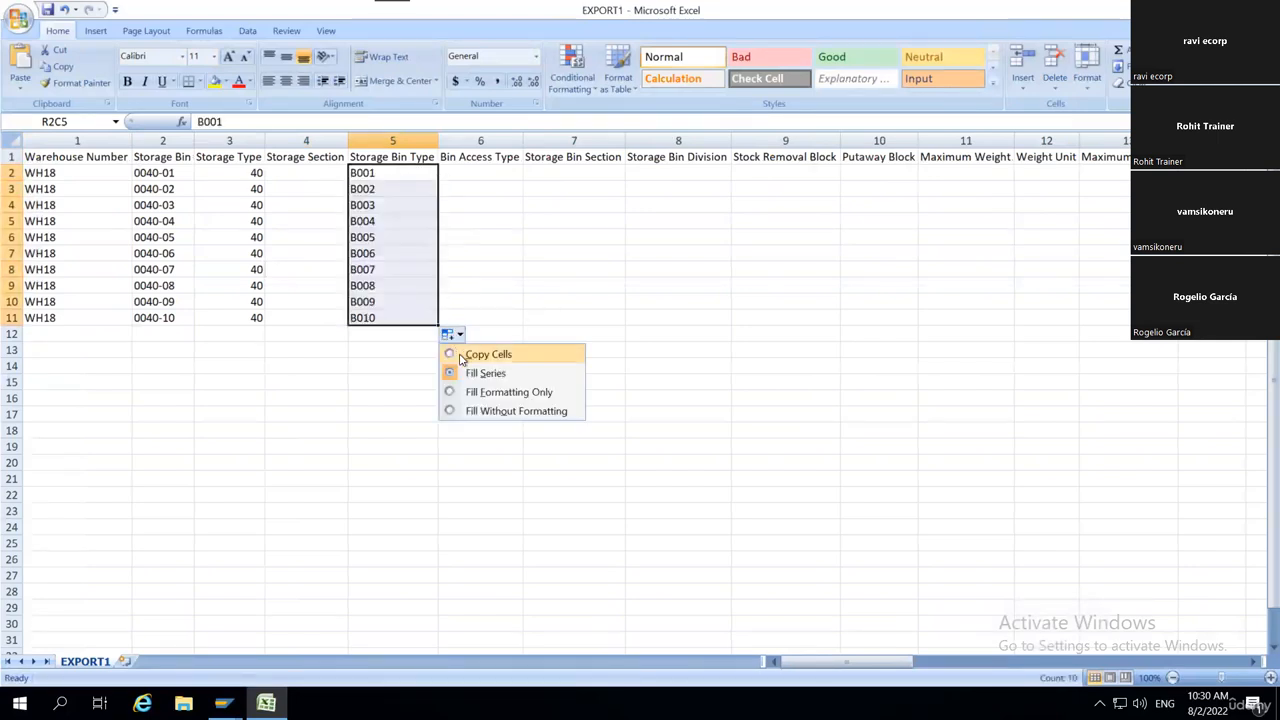
click(470, 354)
Save EXPORT1.csv over the existing Desktop file in CSV (Comma delimited) format and close it.
key(ctrl+s)
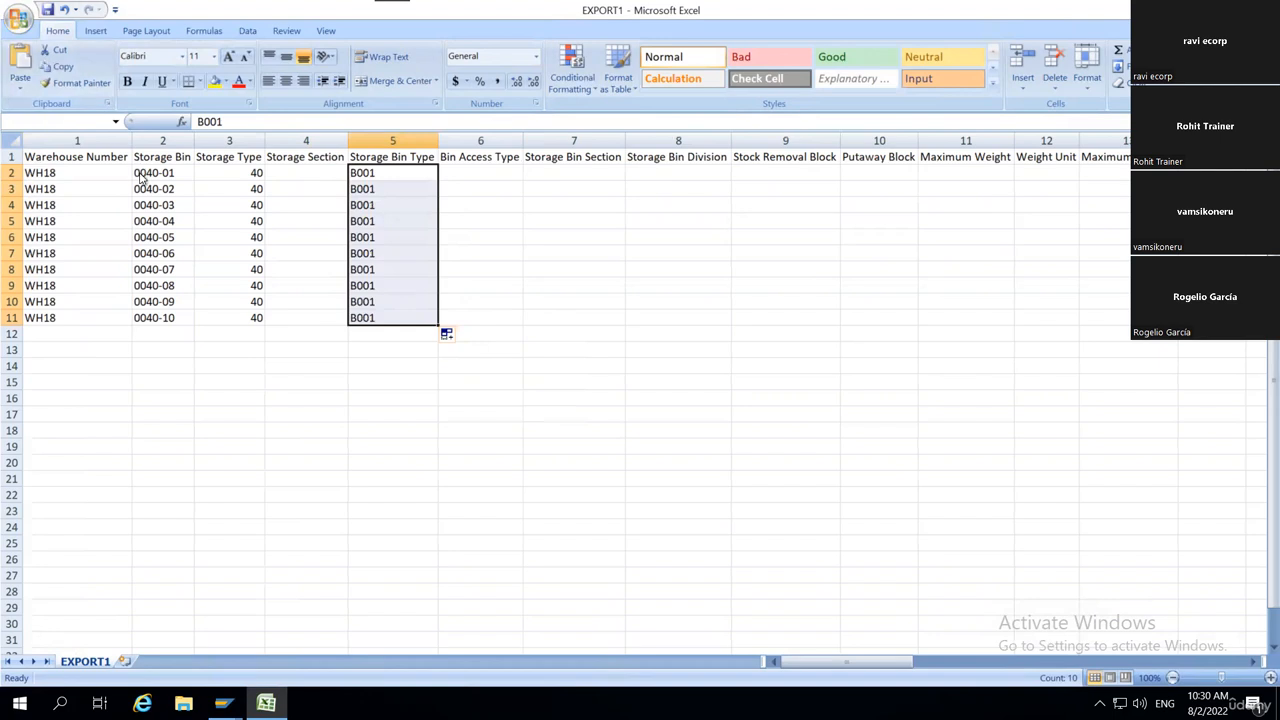
click(580, 405)
click(1267, 10)
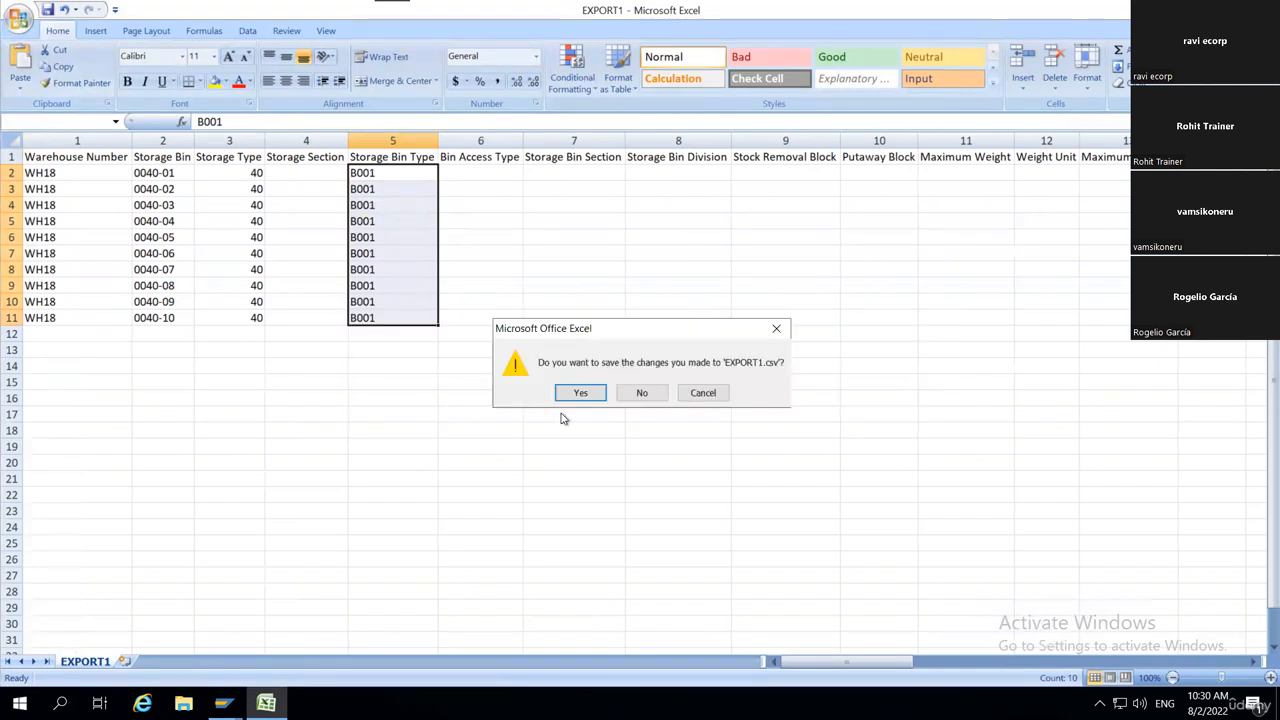
click(603, 392)
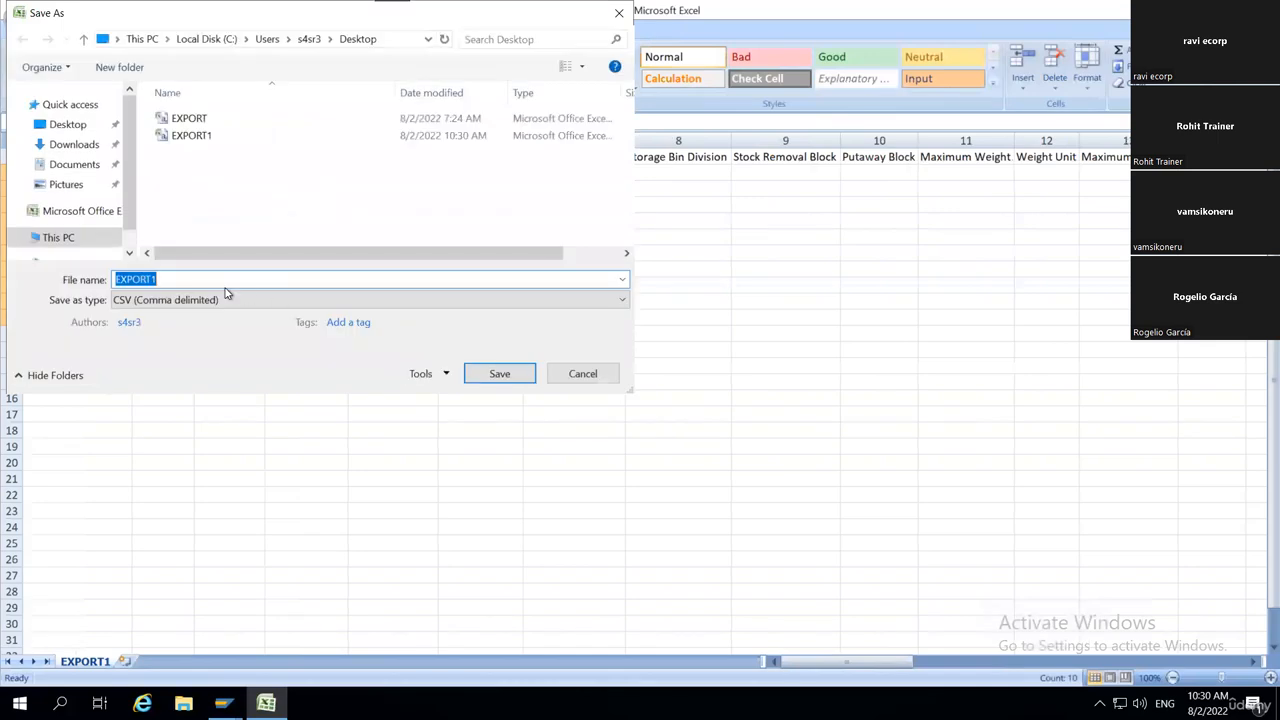
click(502, 384)
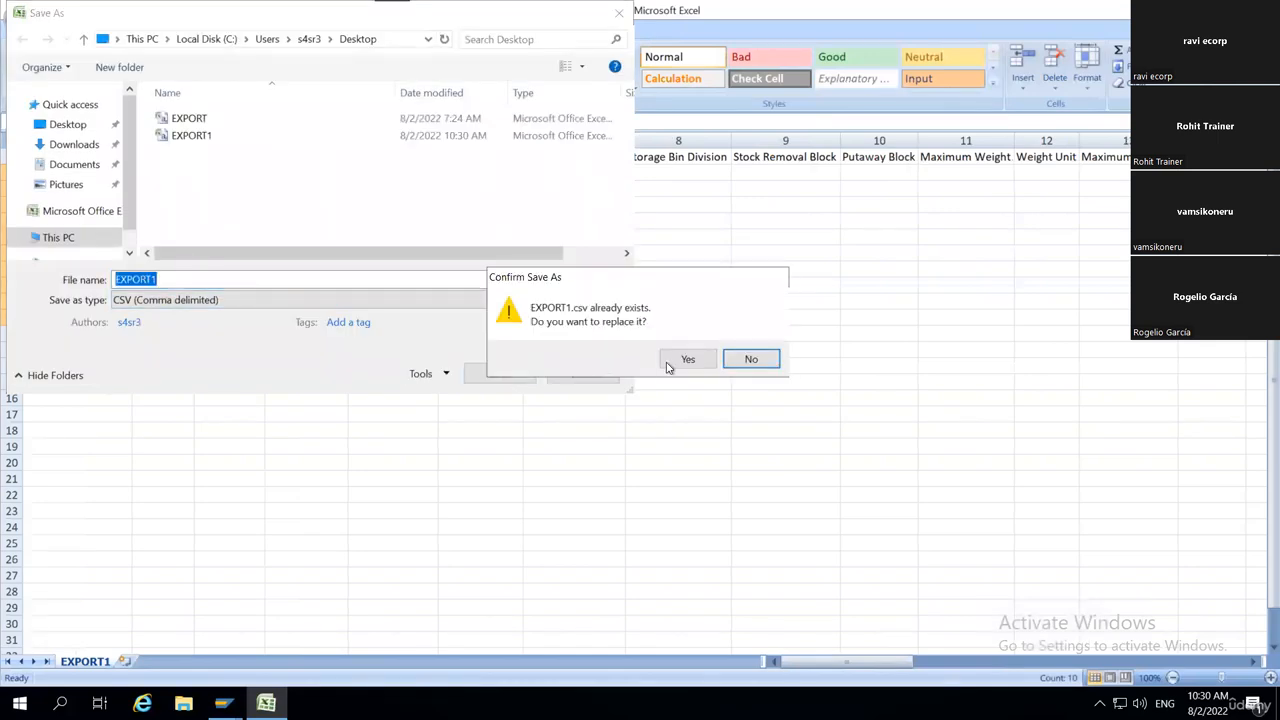
click(683, 360)
click(580, 405)
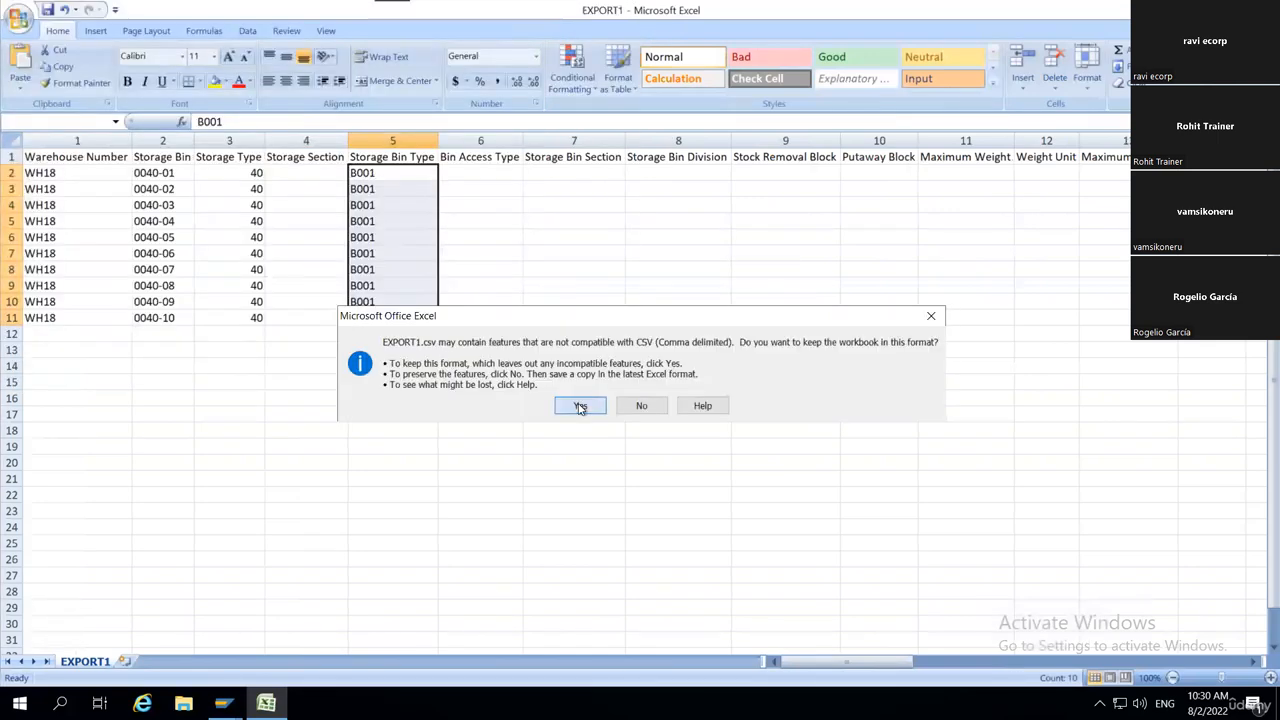
Switch to SAP's Load Storage Bins, select EXPORT1.csv from the Desktop as the local file and upload it.
mouse_move(224, 703)
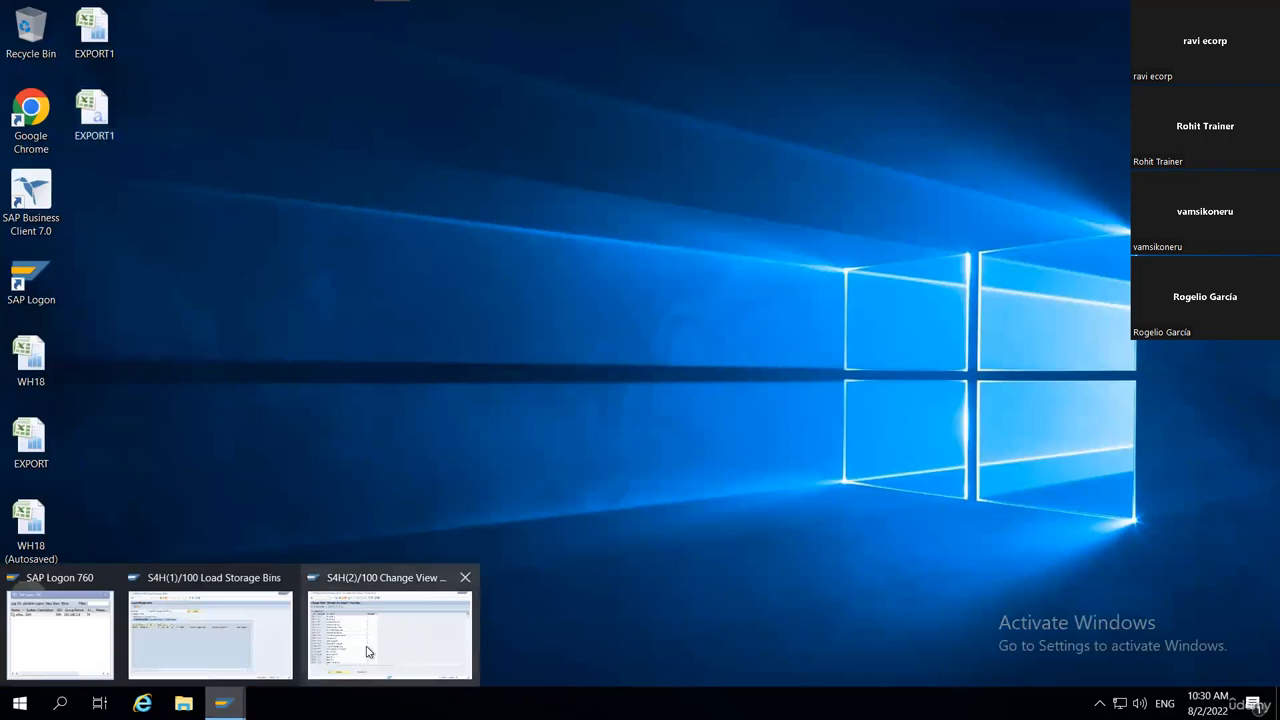
click(238, 645)
click(520, 155)
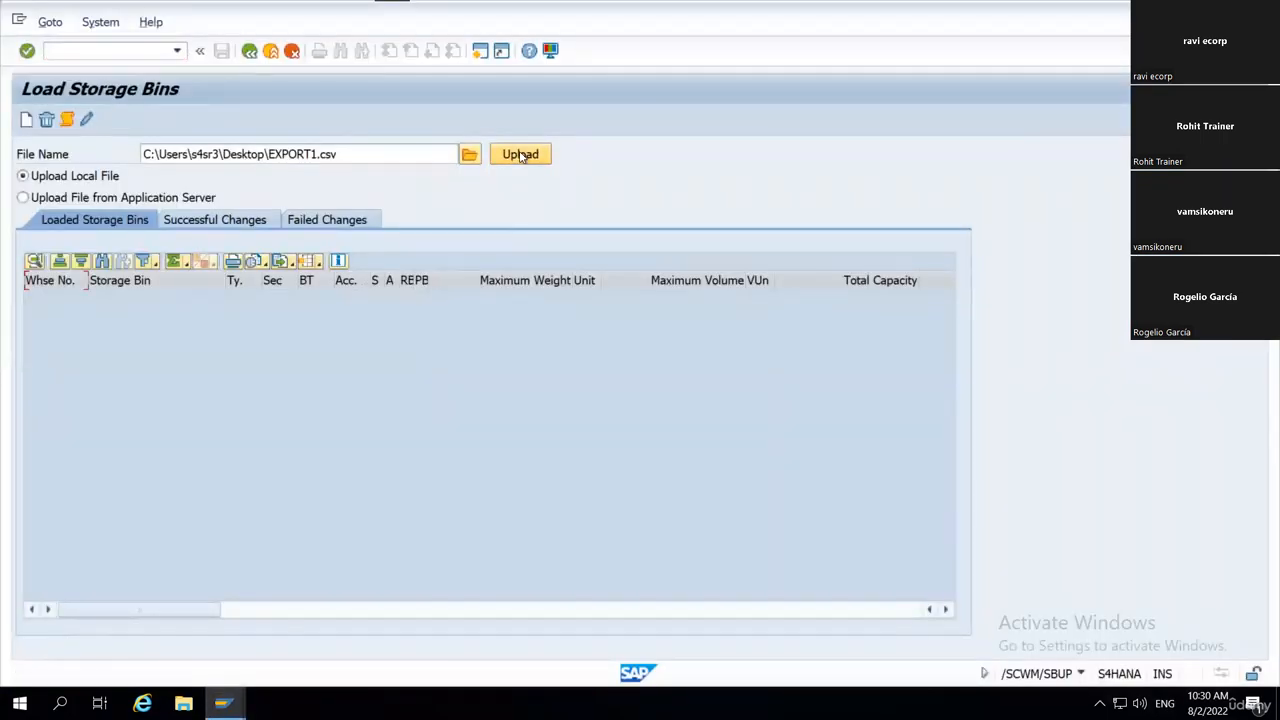
click(469, 157)
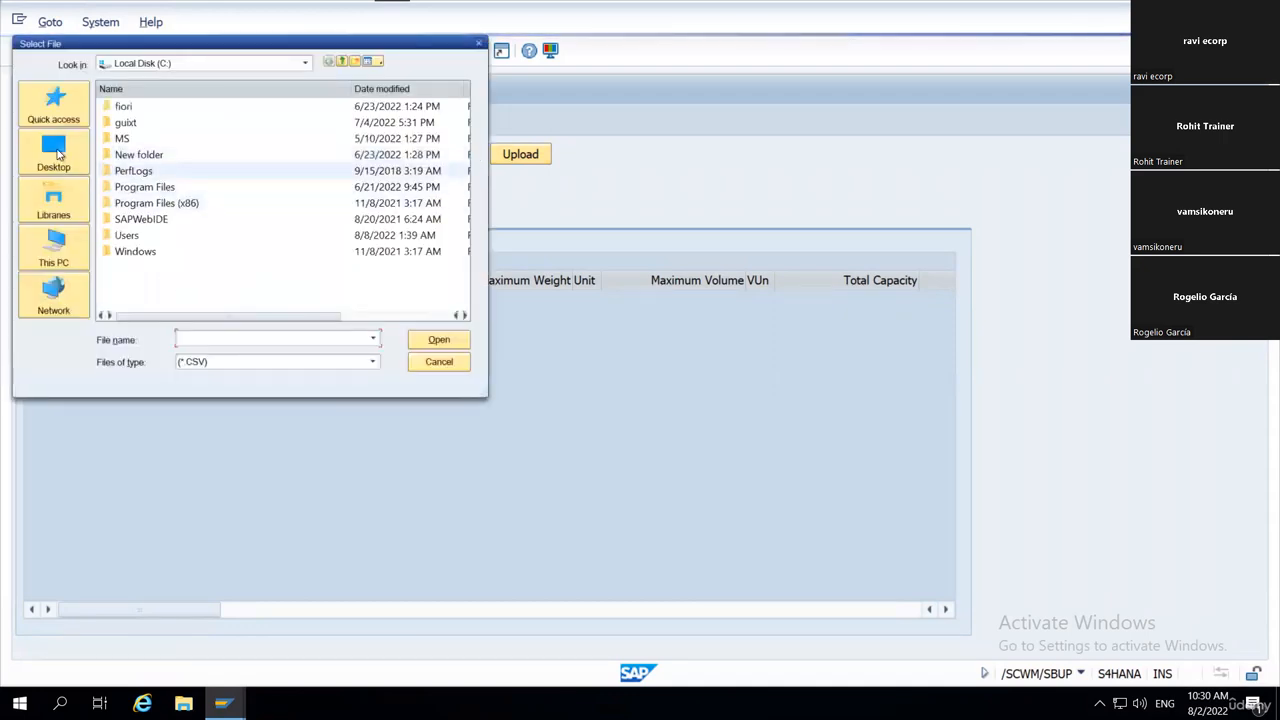
click(55, 150)
scroll(170, 270, down, 1)
click(170, 292)
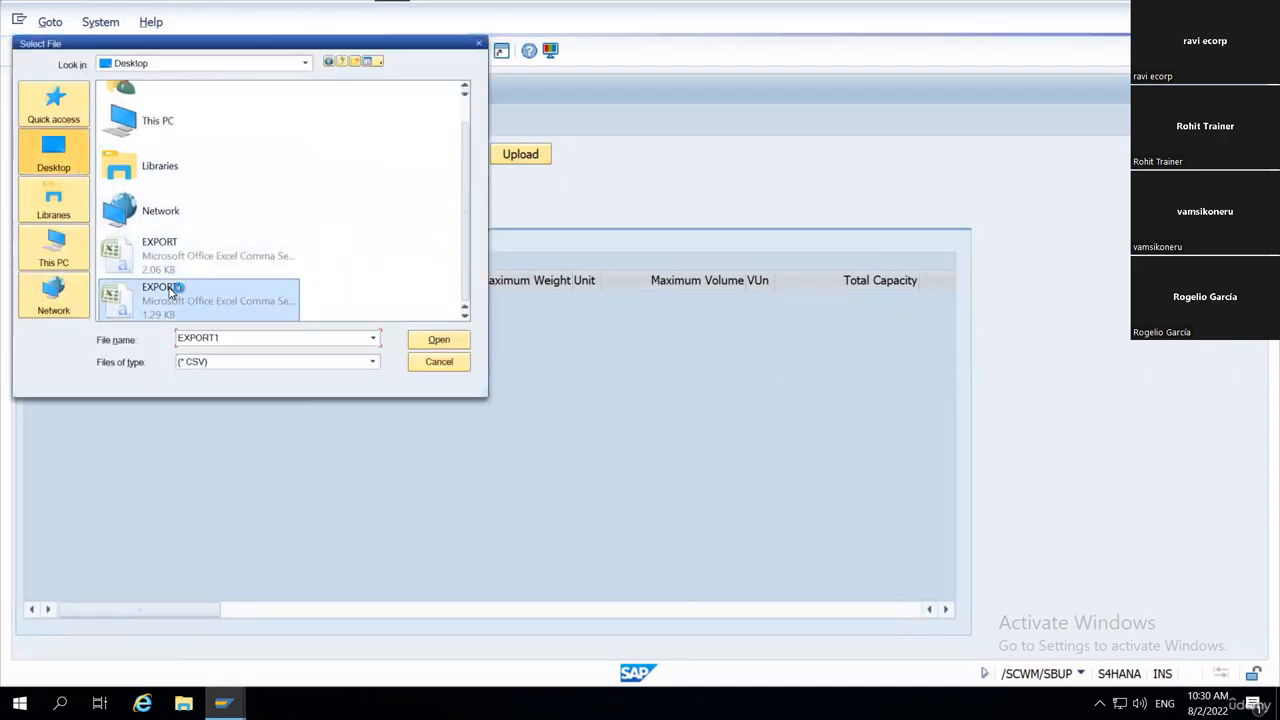
double_click(170, 292)
click(525, 155)
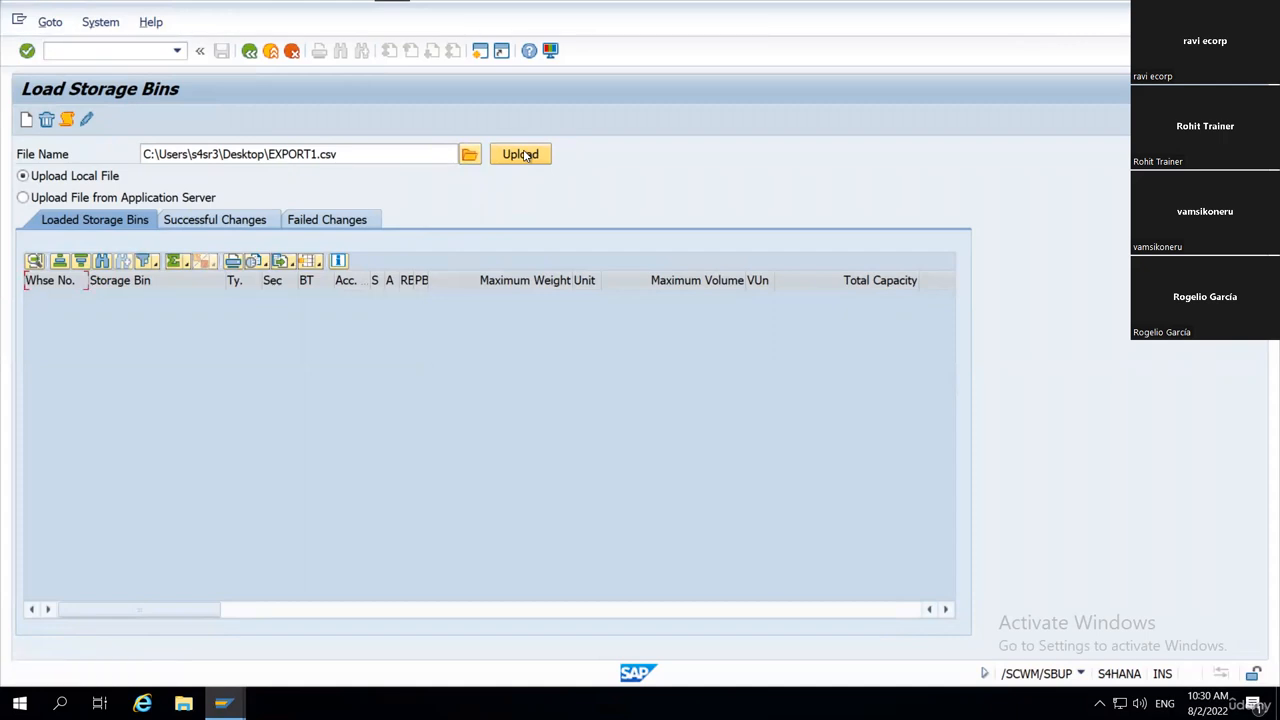
Select EXPORT1.csv from the Desktop again, upload it, try to create the bins and review the processing log.
click(525, 155)
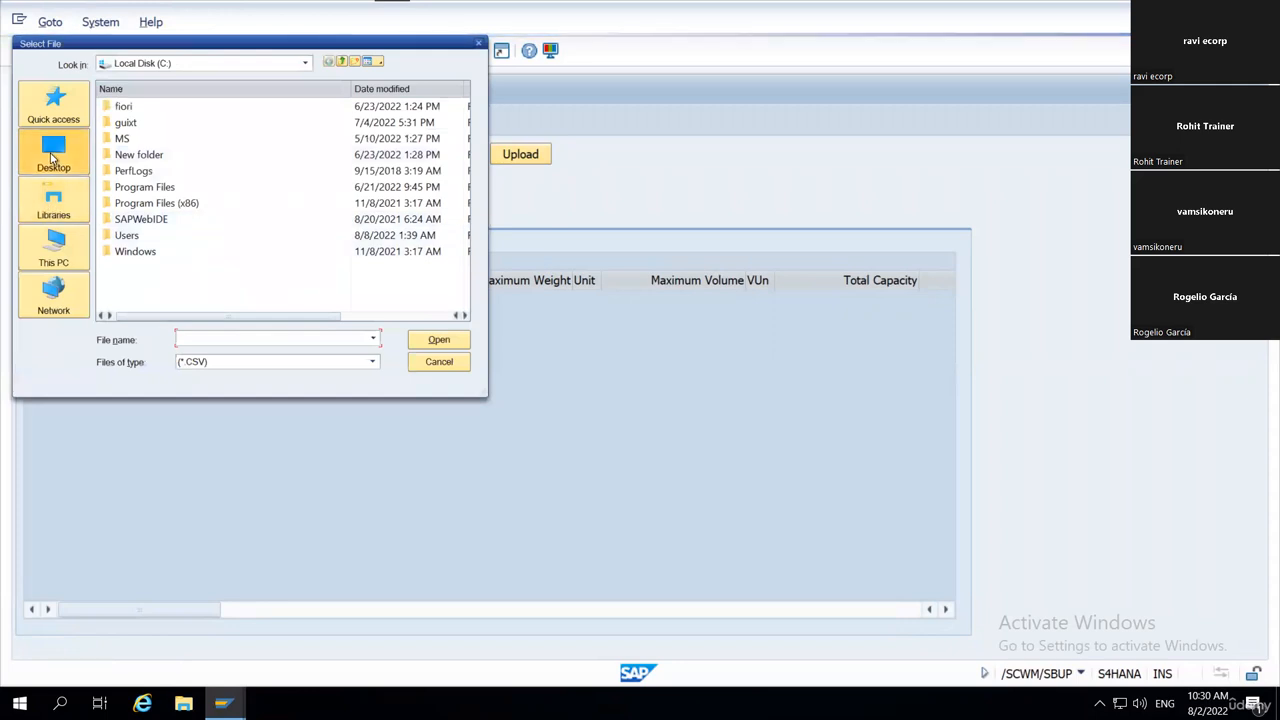
click(53, 152)
scroll(200, 286, down, 1)
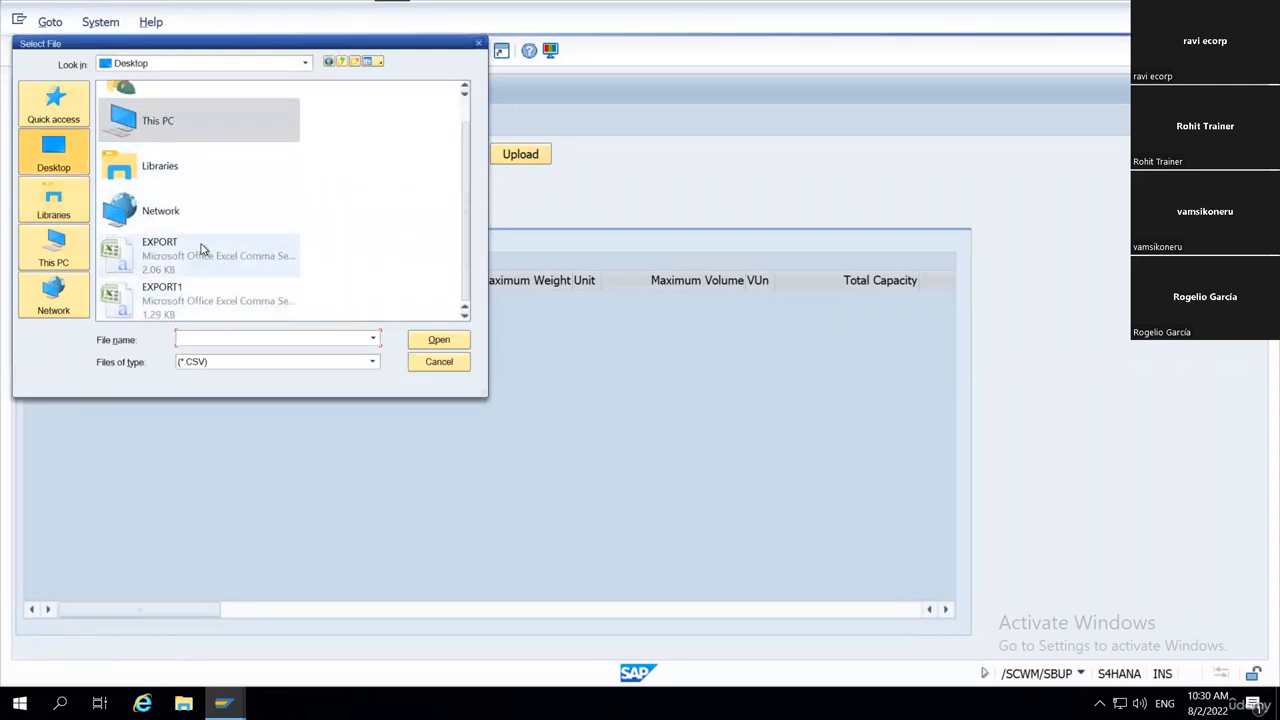
double_click(190, 298)
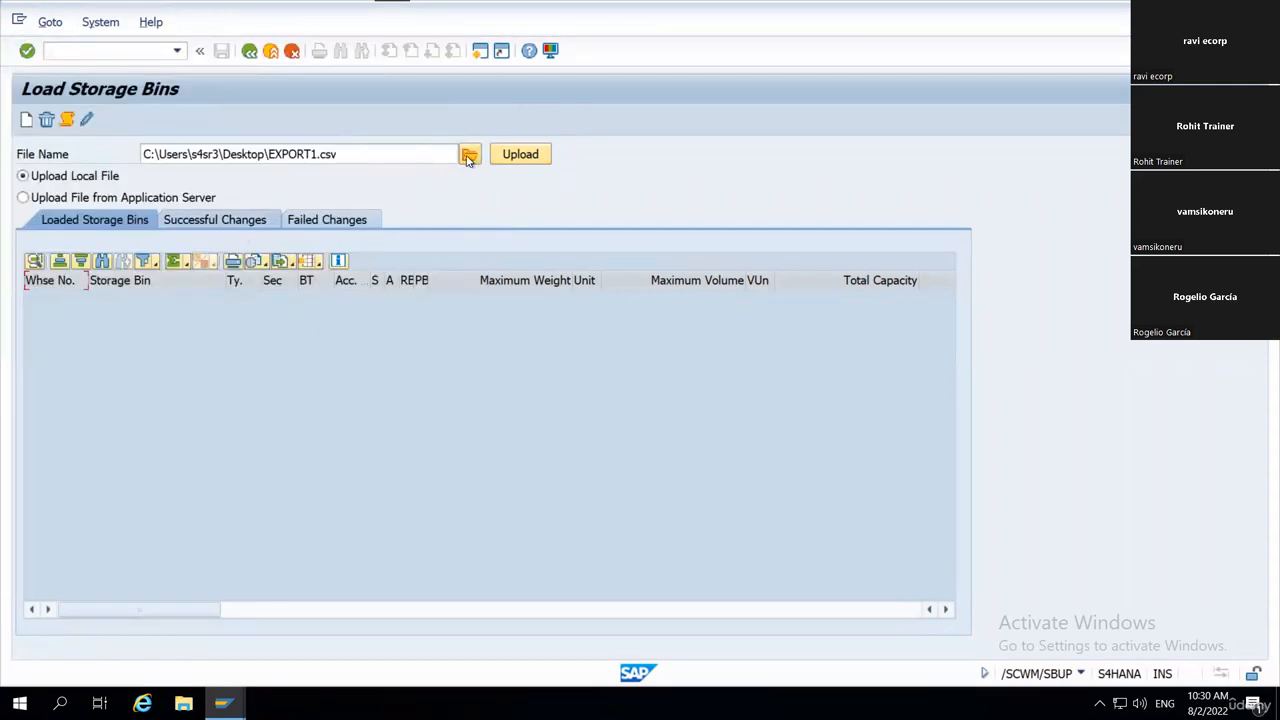
click(518, 157)
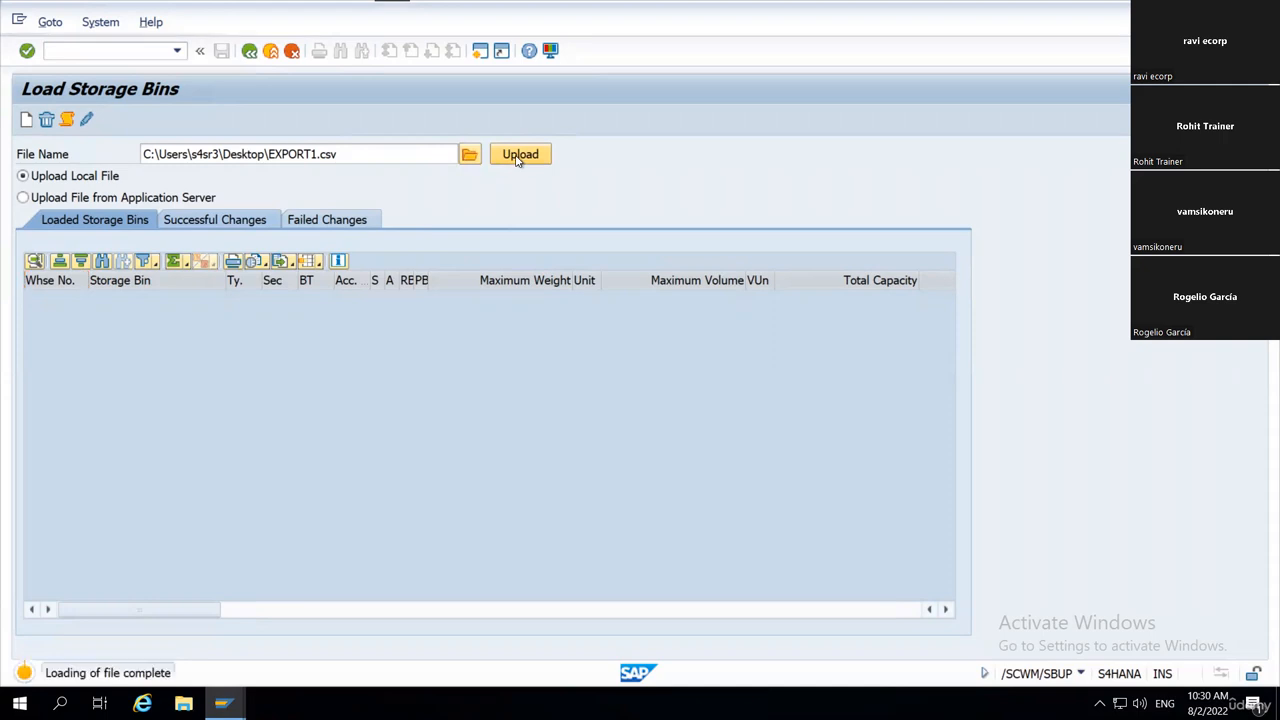
click(67, 120)
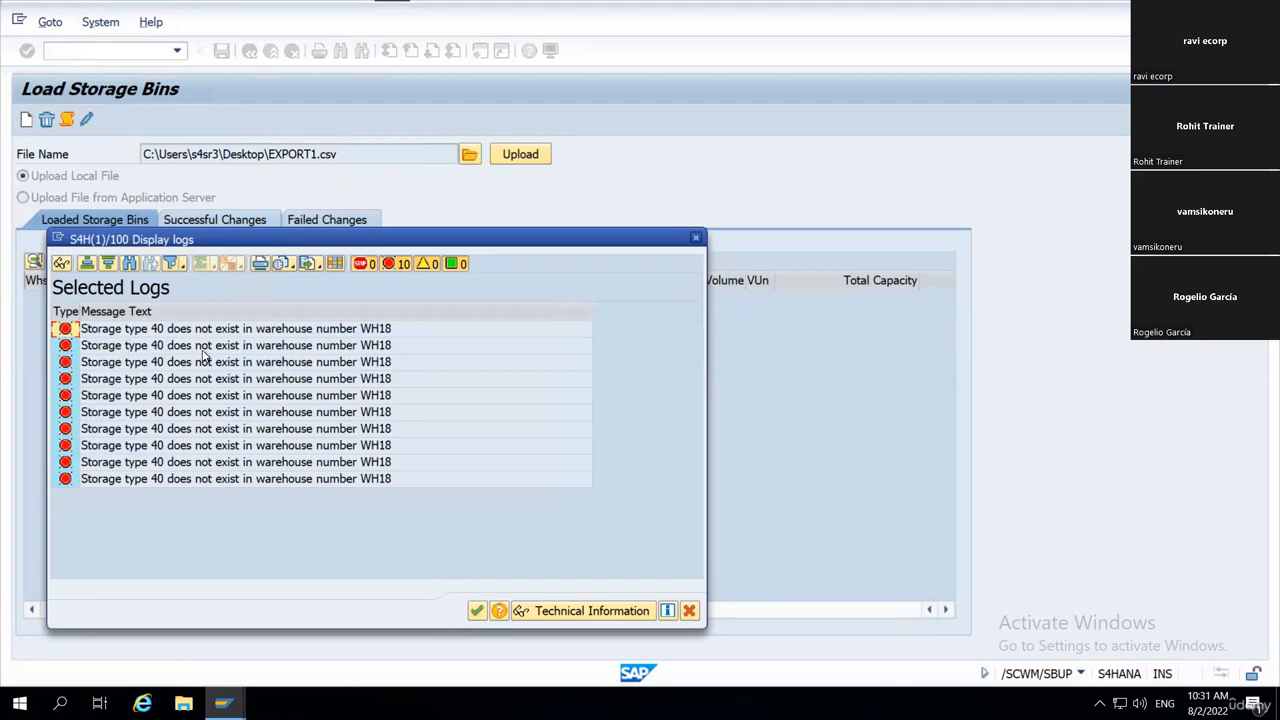
click(696, 237)
Reopen EXPORT1.csv from the Desktop and enter the storage type of bin 0040-01 as the text value 0040.
click(1277, 708)
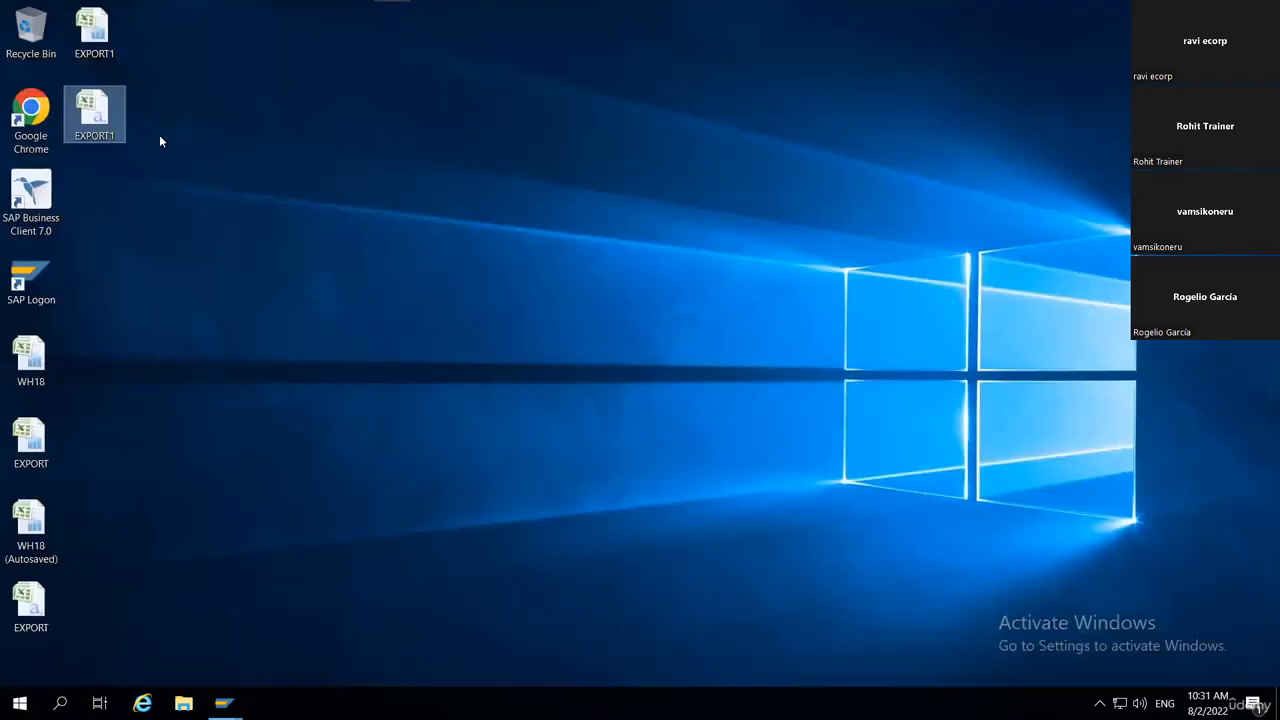
double_click(111, 117)
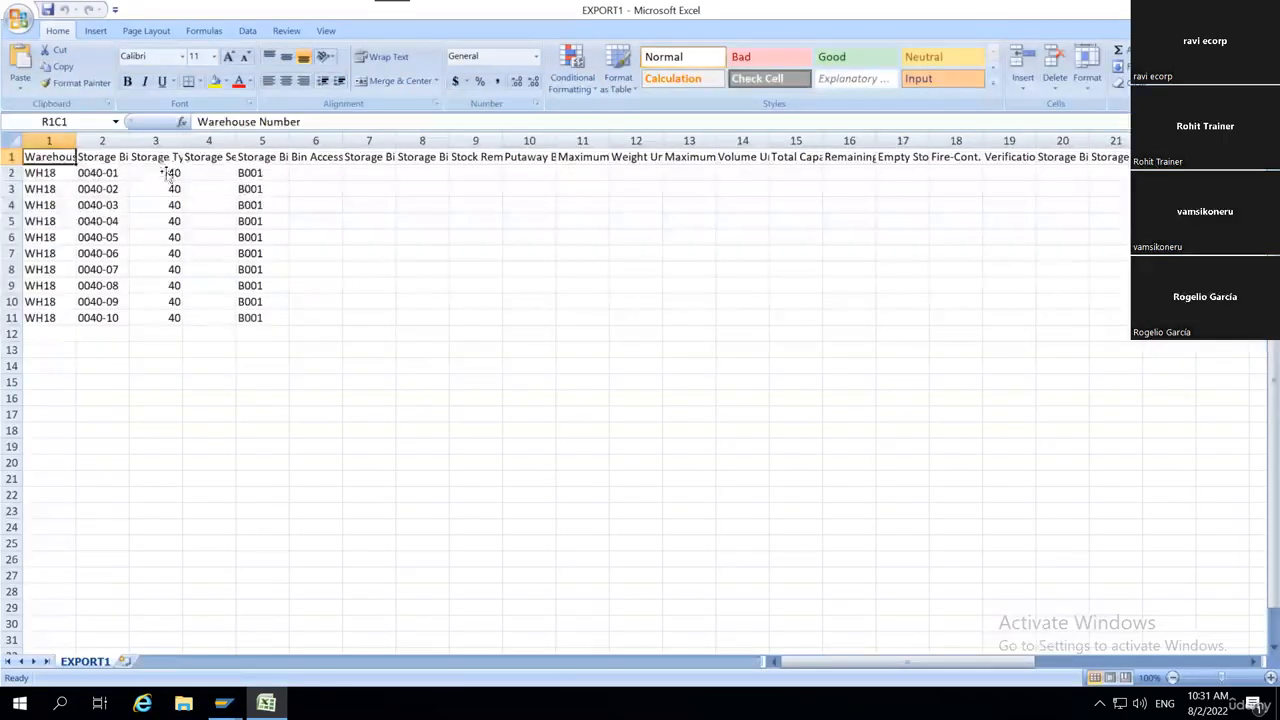
double_click(163, 172)
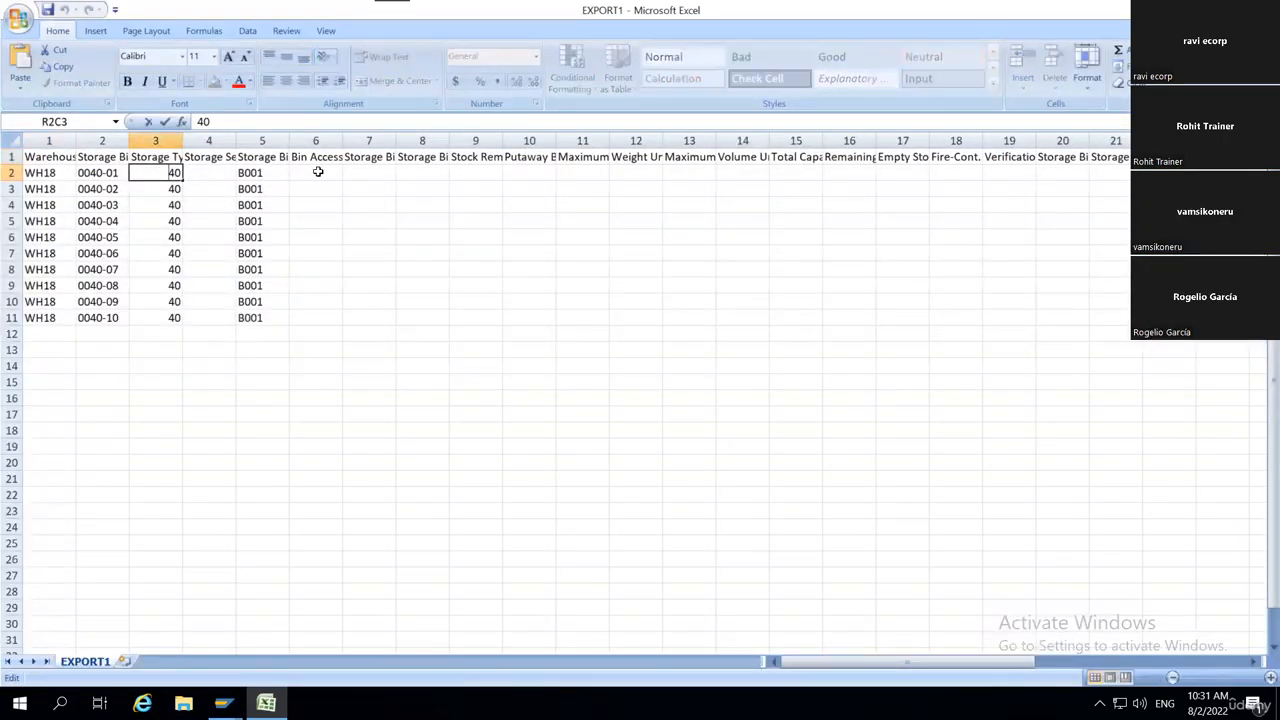
text('00)
key(Return)
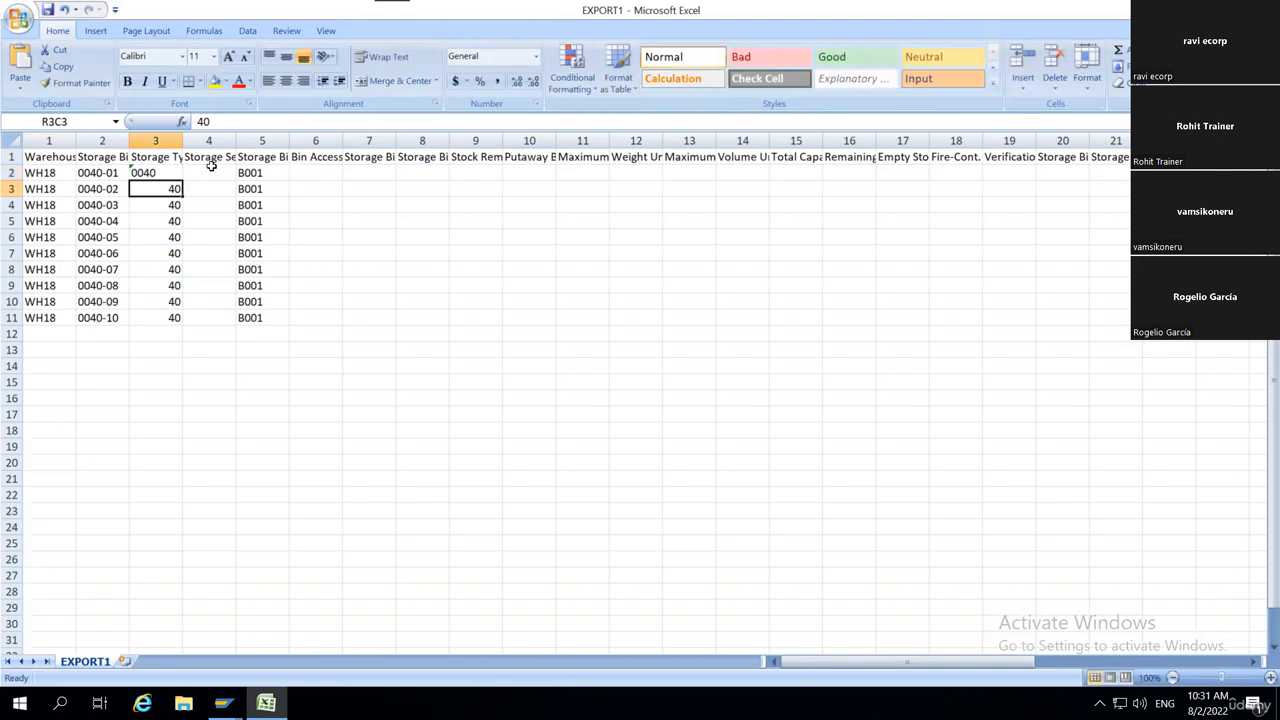
Copy storage type 0040 unchanged to the rows of bins 0040-02 to 0040-10 and save EXPORT1.csv, keeping the CSV format.
click(160, 173)
drag(182, 180, 178, 332)
click(191, 334)
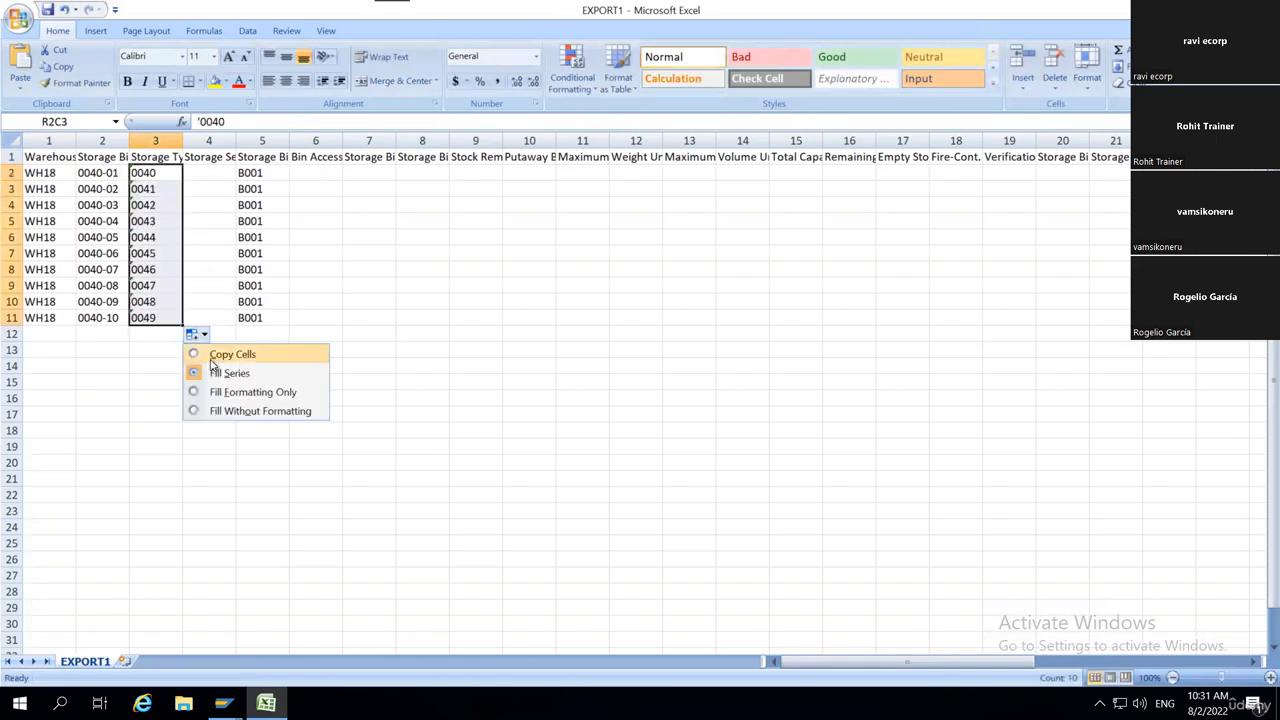
click(211, 357)
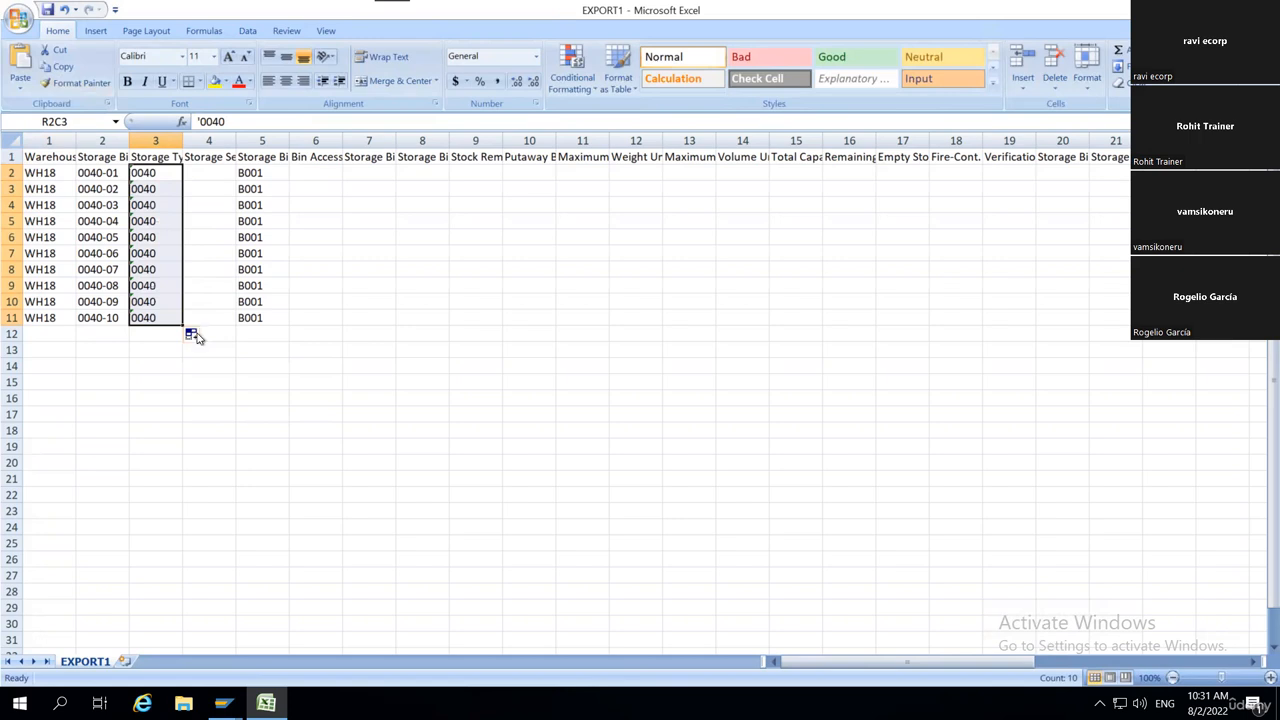
key(ctrl+s)
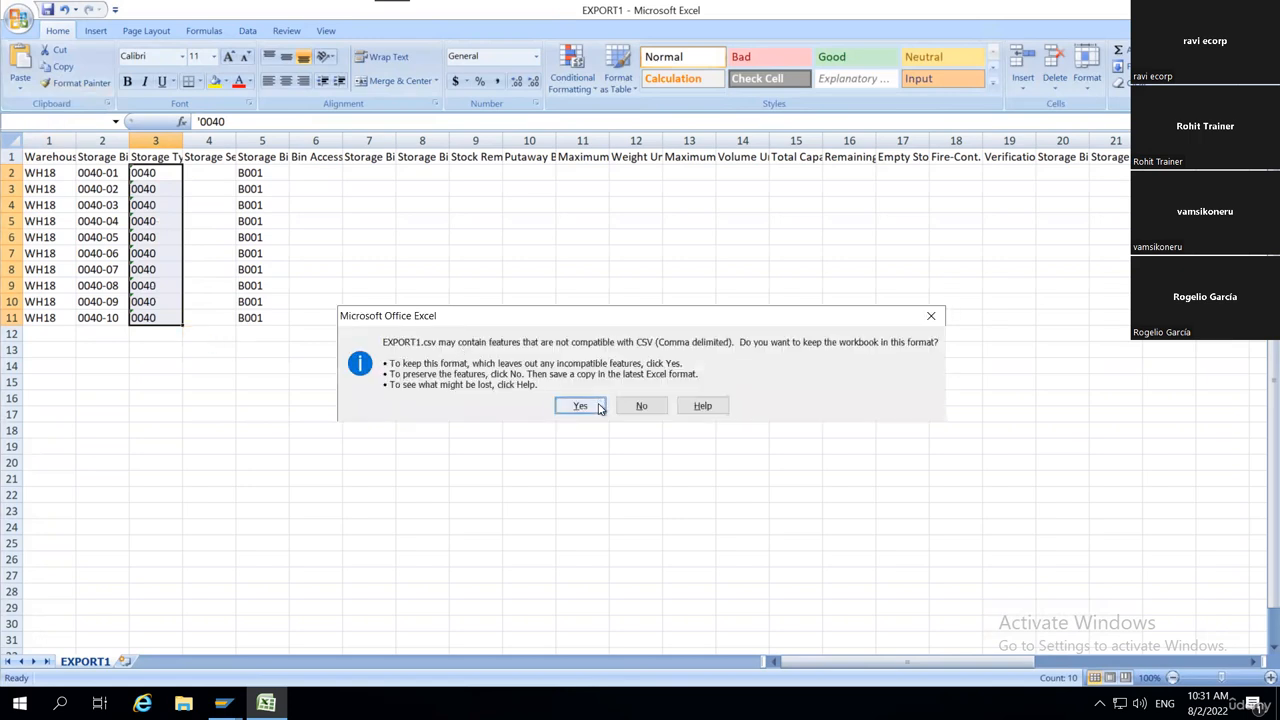
click(598, 405)
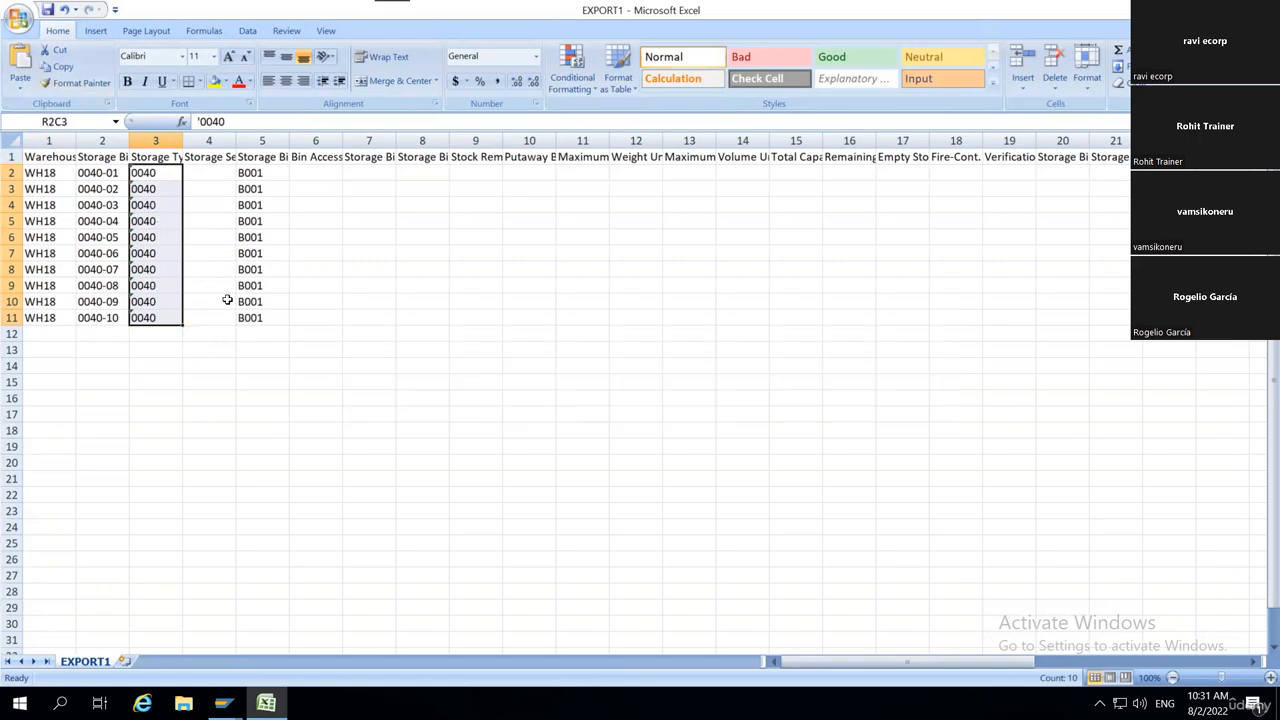
Inspect the stored storage type entries of bins 0040-01 to 0040-10, including their leading text apostrophe.
click(147, 172)
click(200, 121)
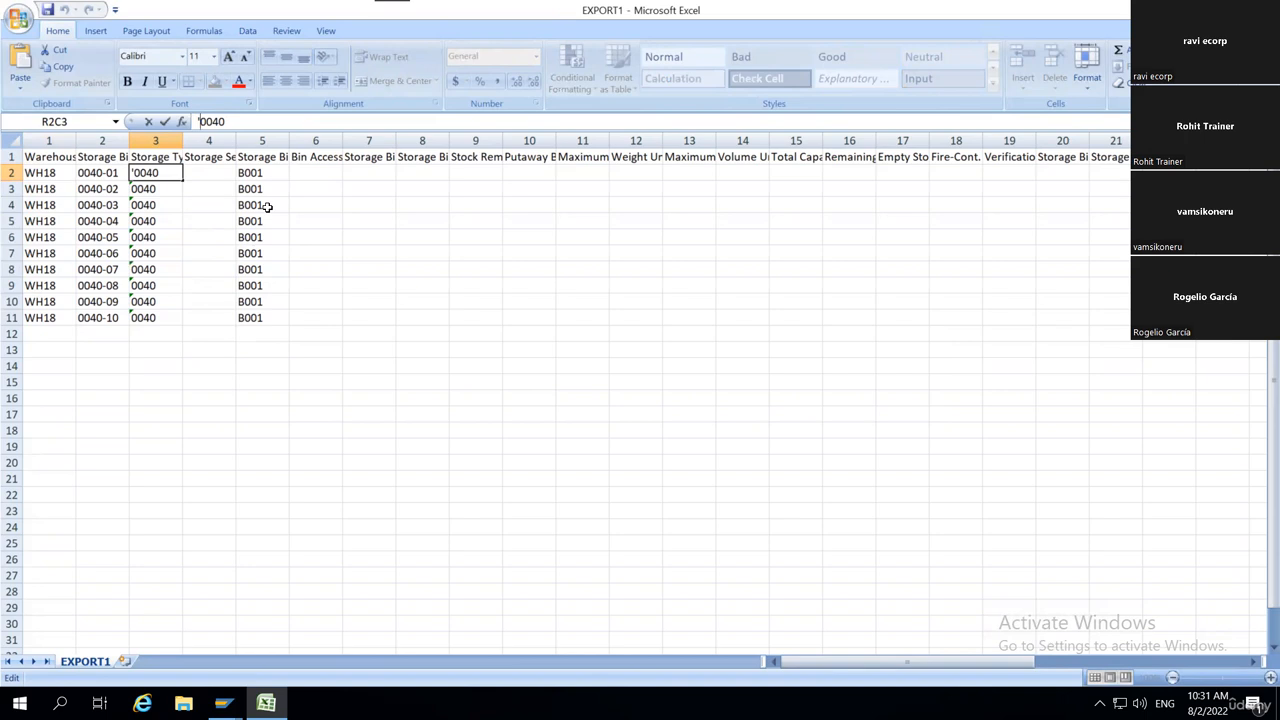
click(154, 253)
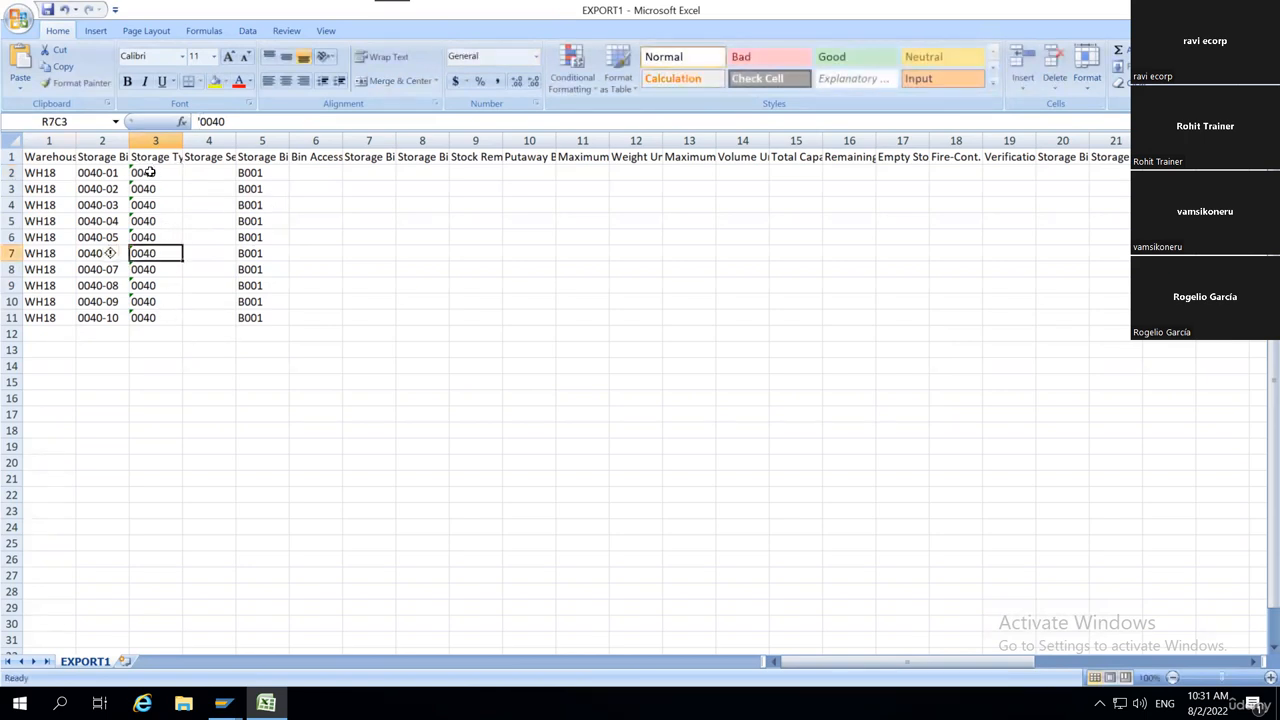
drag(146, 172, 177, 303)
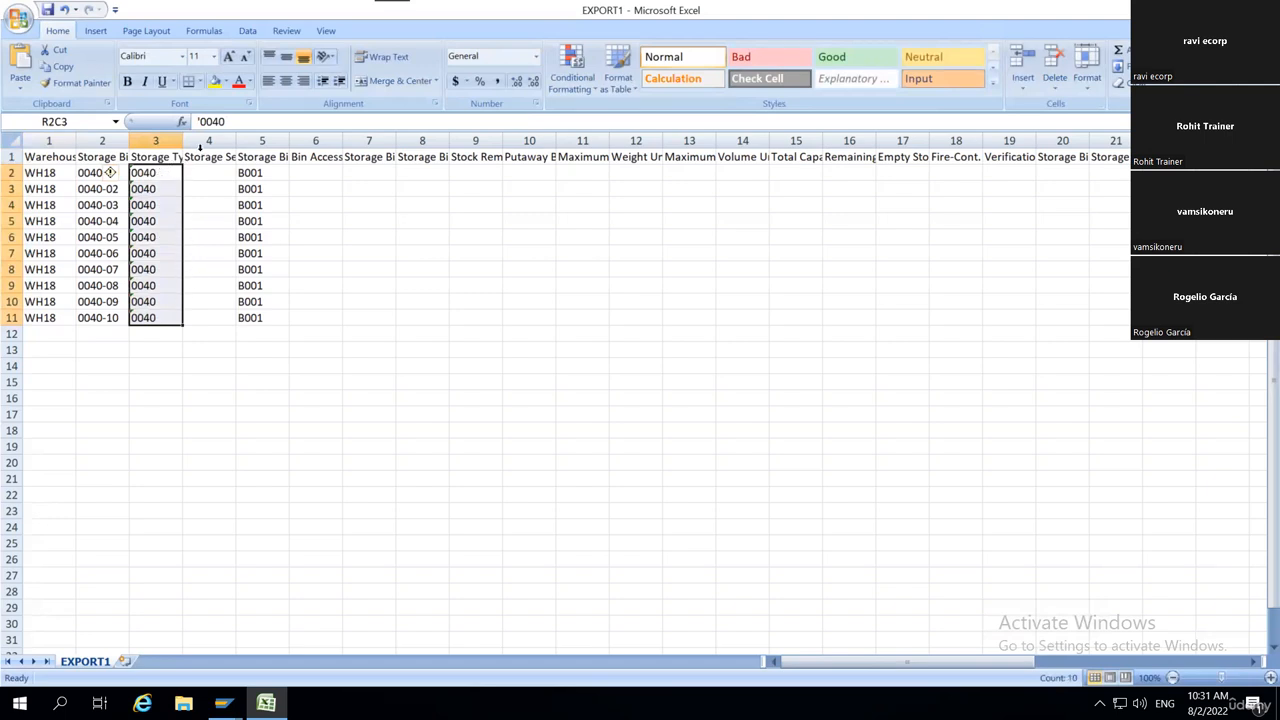
mouse_move(212, 121)
mouse_down()
mouse_move(226, 124)
mouse_move(197, 122)
mouse_up()
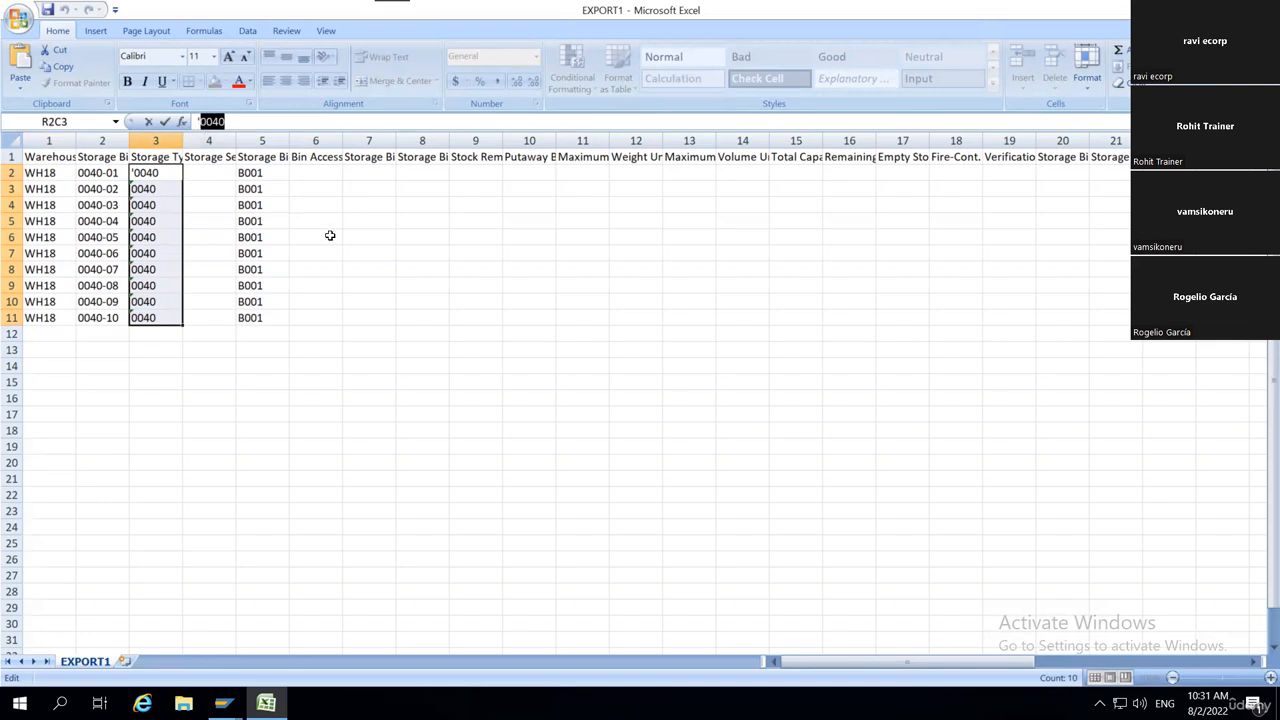
Close the workbook, saving it over EXPORT1.csv on the Desktop in CSV (Comma delimited) format.
click(1261, 9)
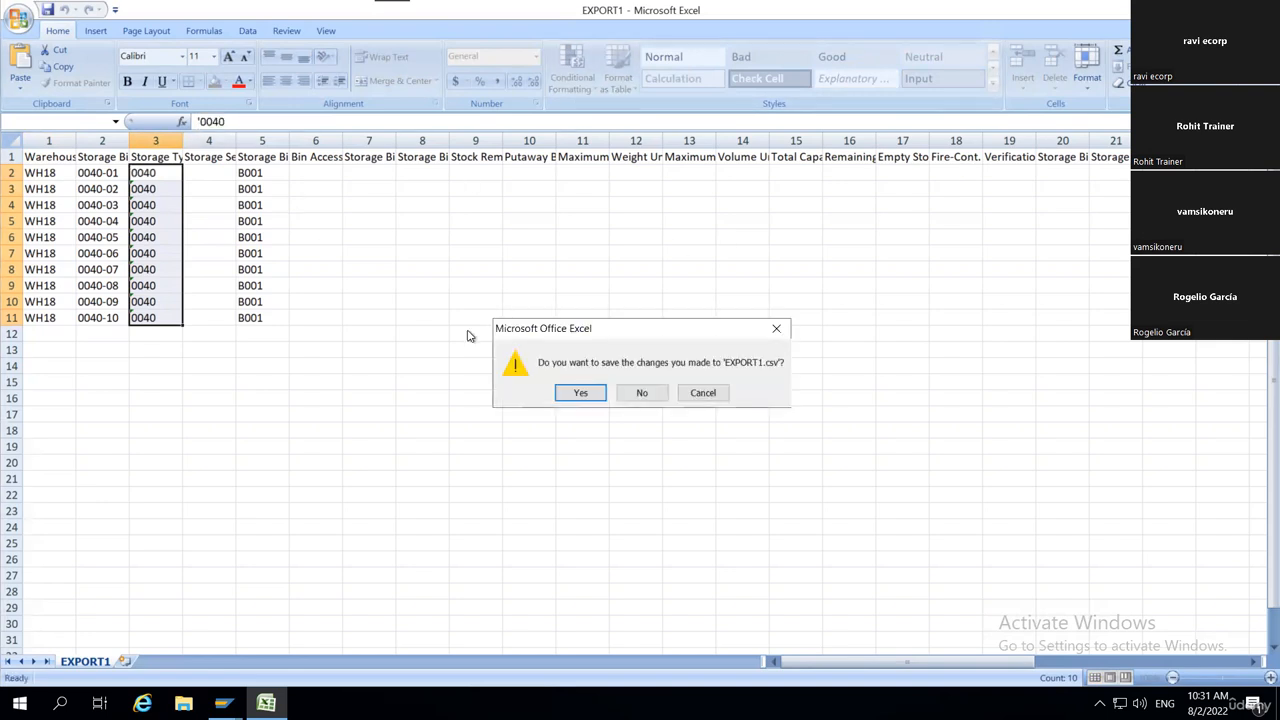
click(575, 397)
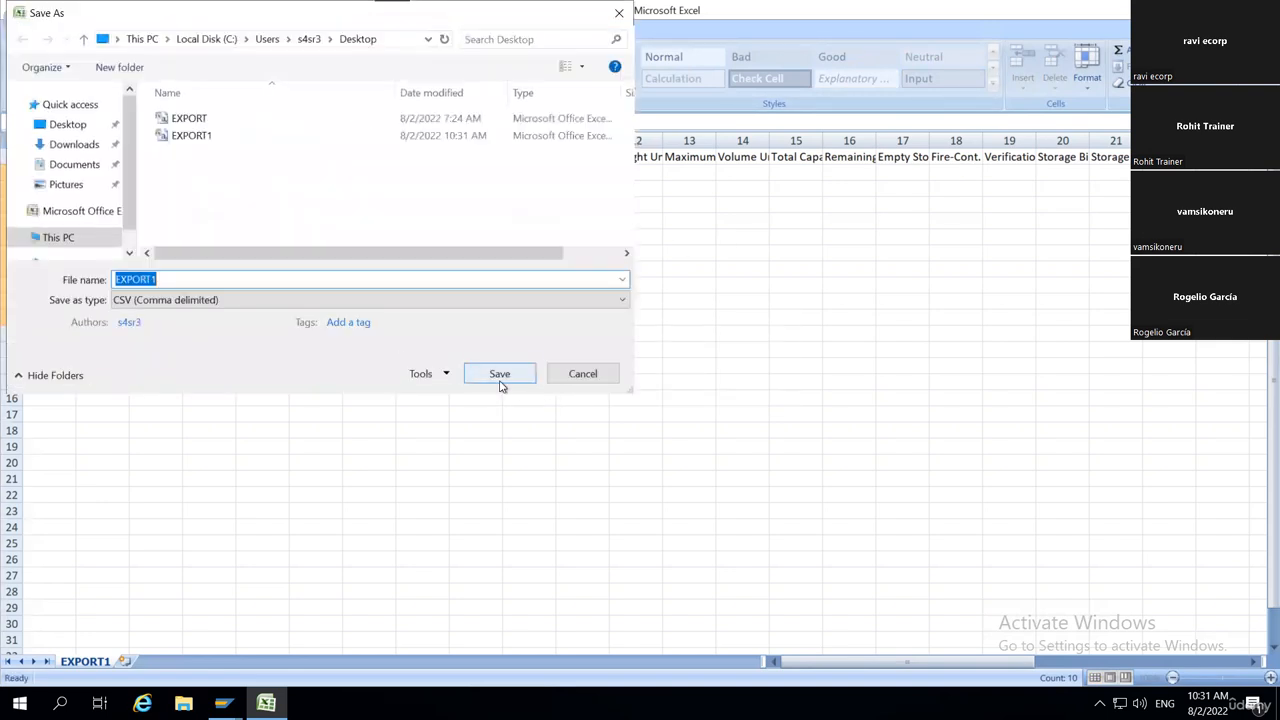
click(500, 376)
click(688, 359)
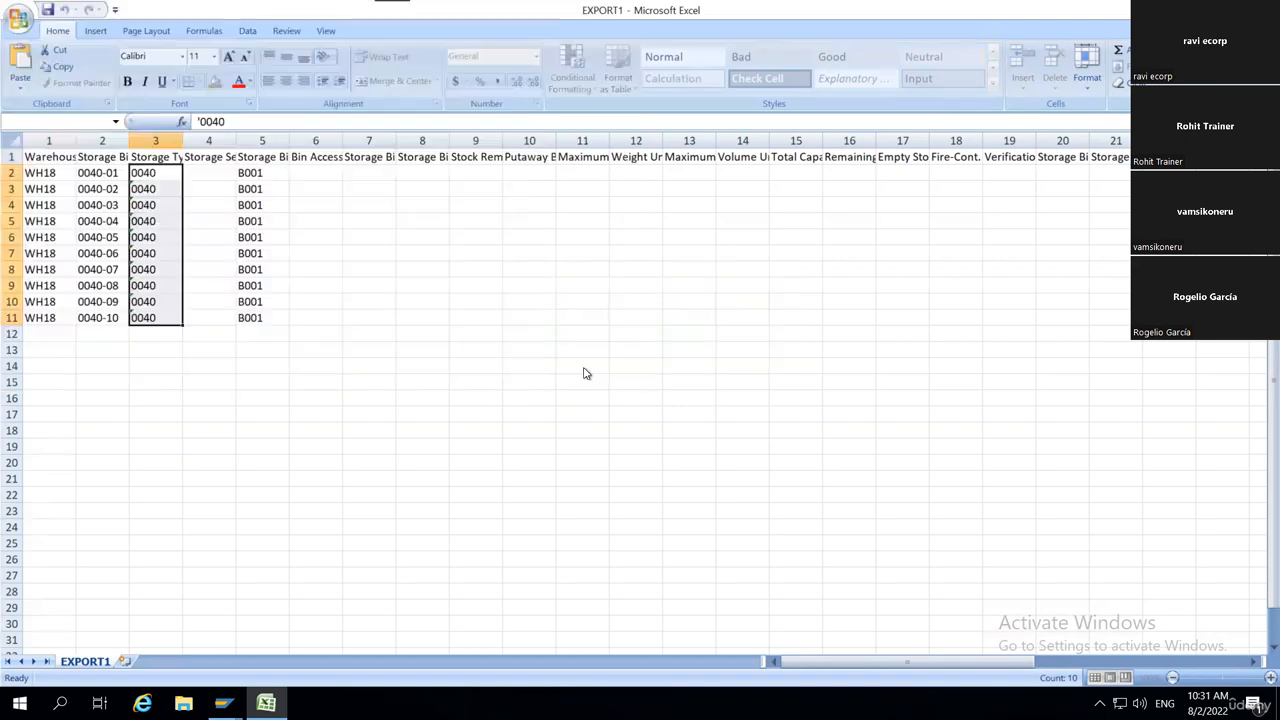
click(580, 407)
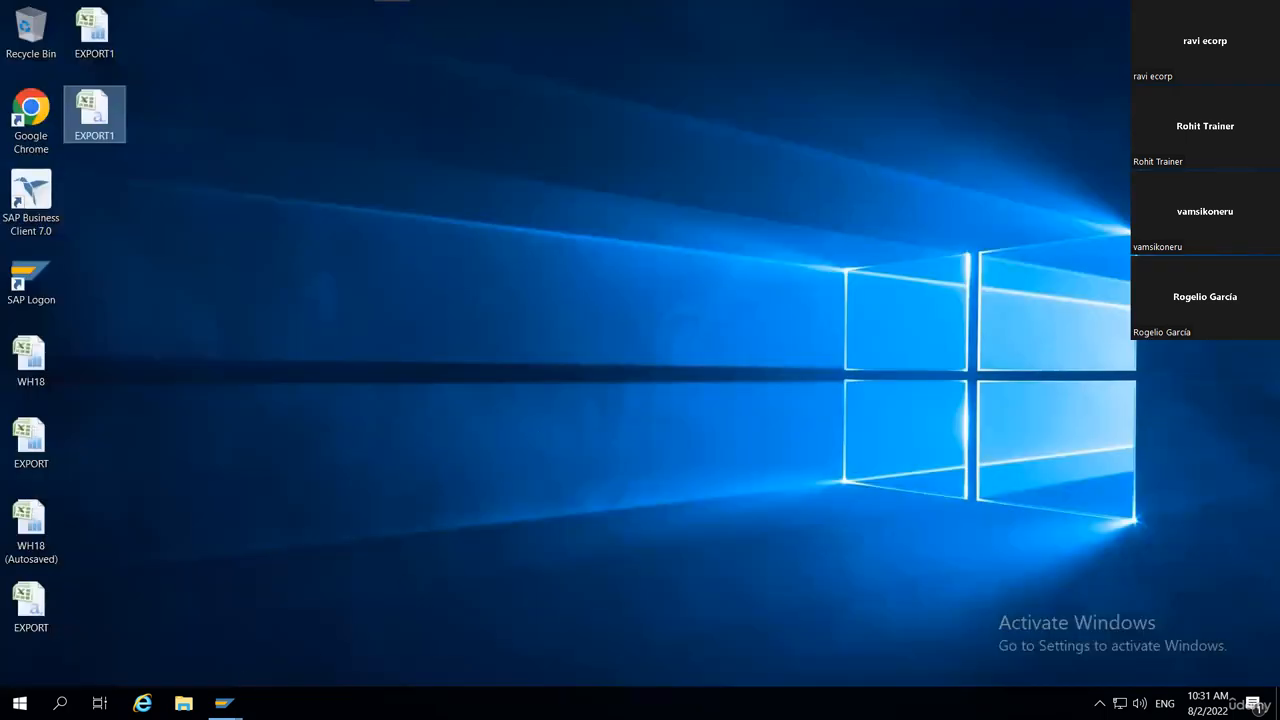
Switch to SAP's Load Storage Bins, upload the corrected EXPORT1.csv and create storage bins 0040-01 to 0040-10.
mouse_move(224, 703)
click(229, 625)
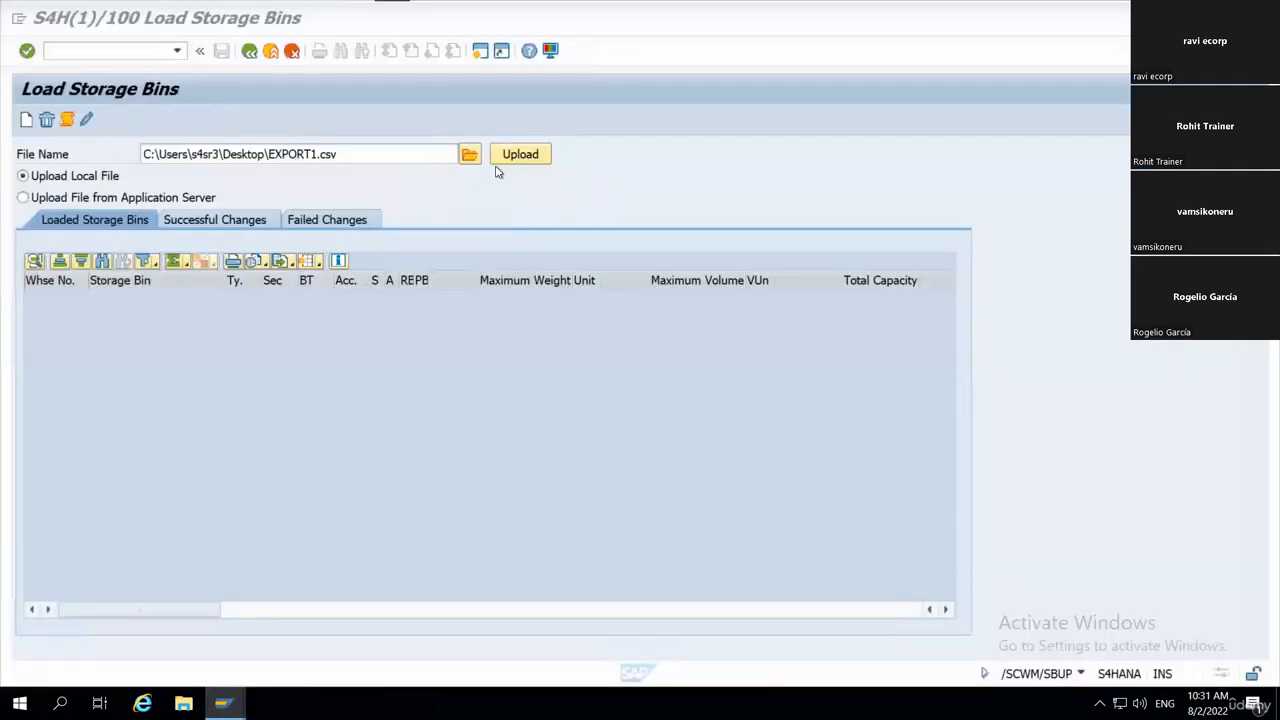
click(519, 156)
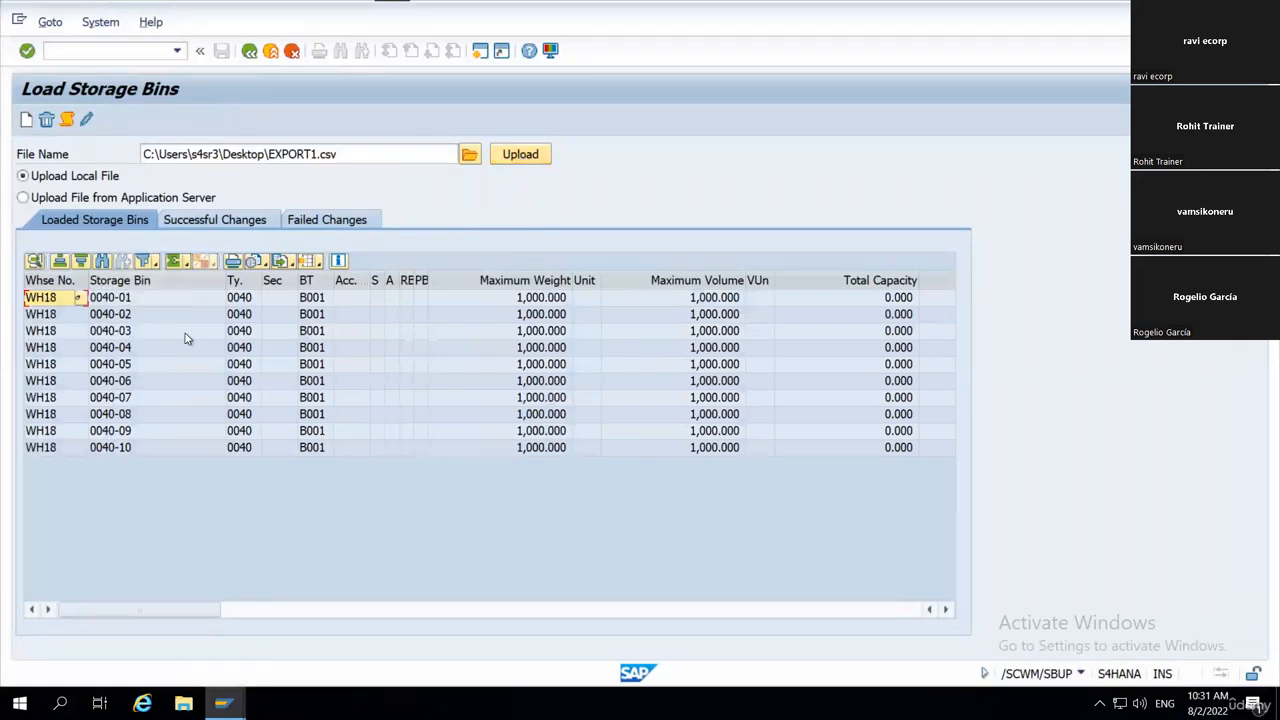
click(538, 281)
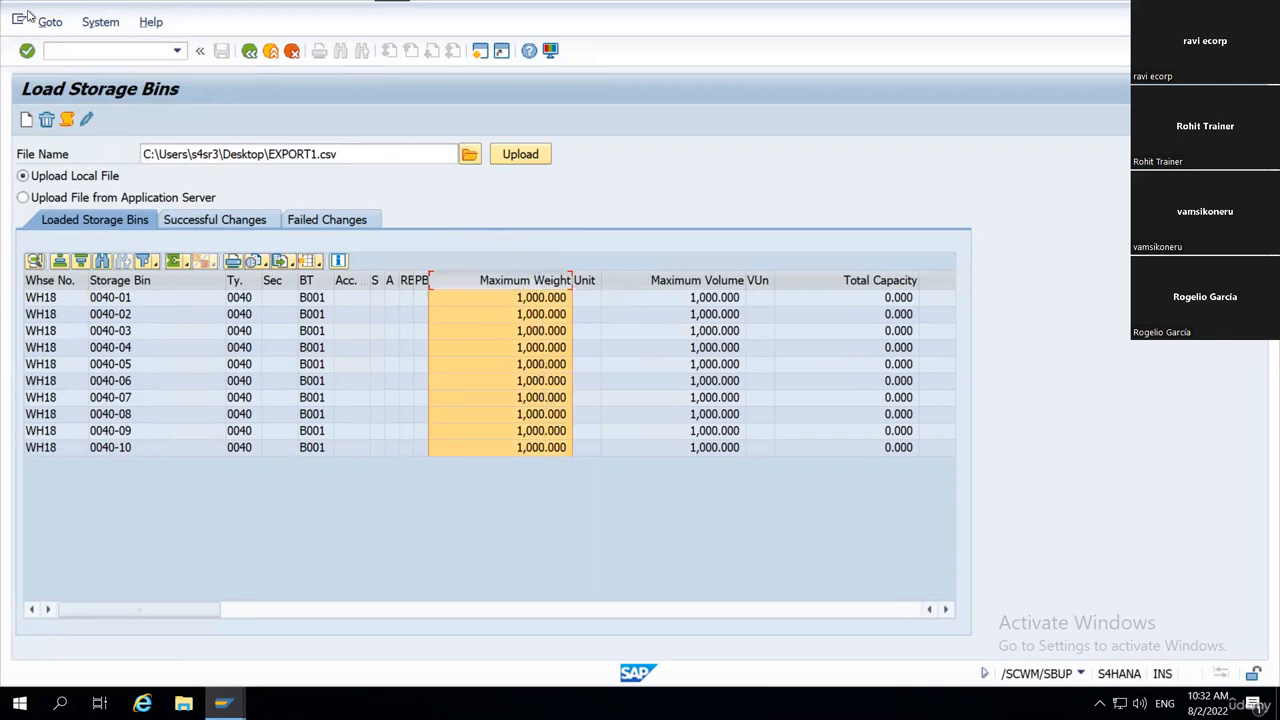
click(27, 121)
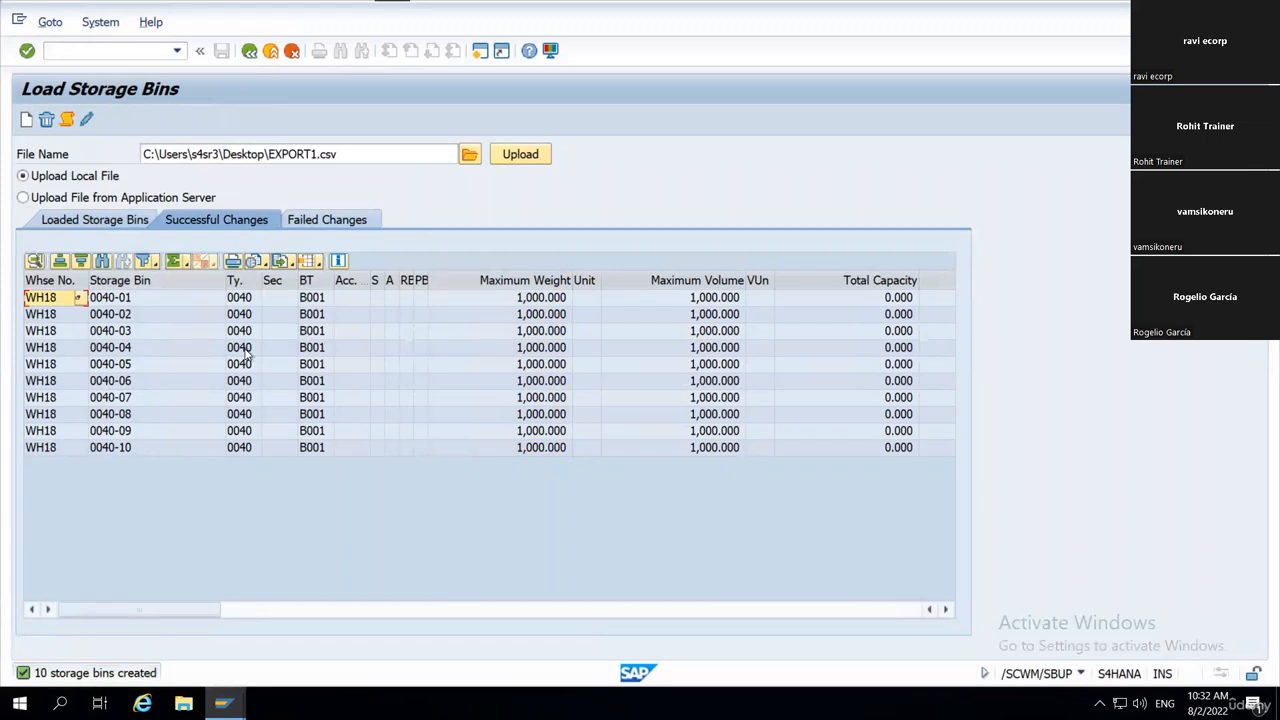
click(242, 299)
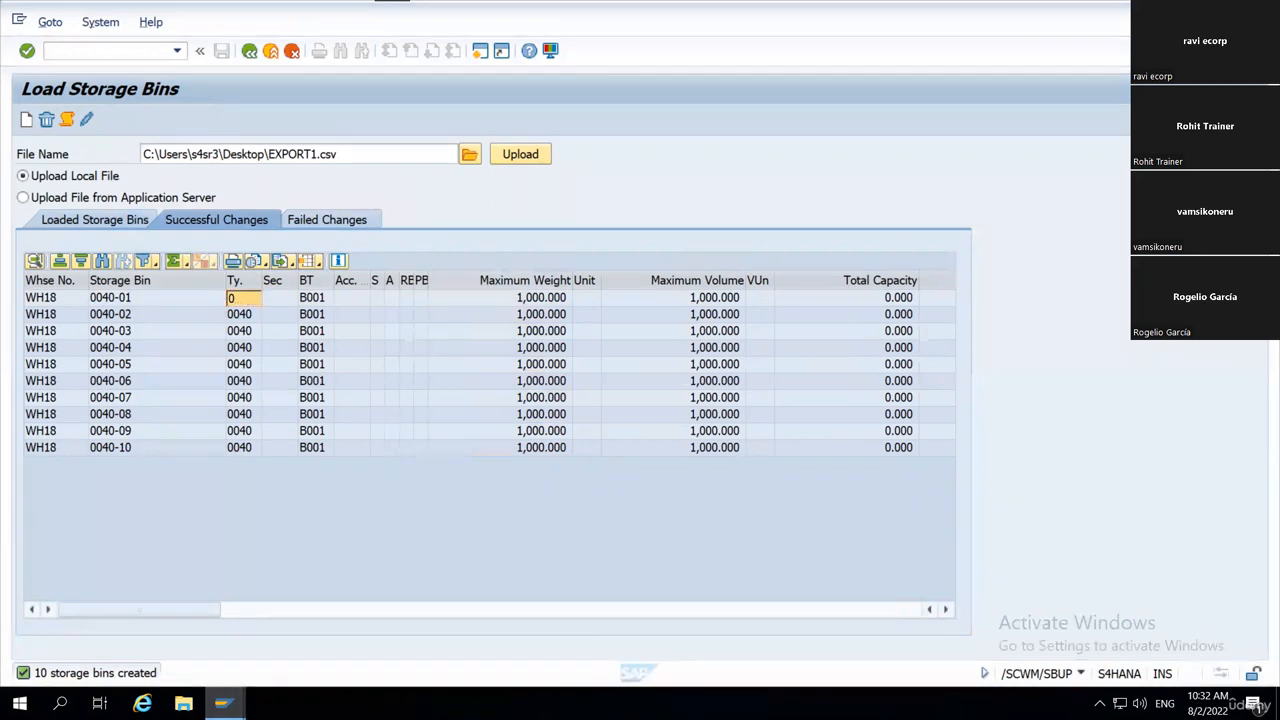
Switch to the SAP session showing Storage Bin Types and open the Warehouse Management Monitor with transaction /SCWM/MON.
click(224, 703)
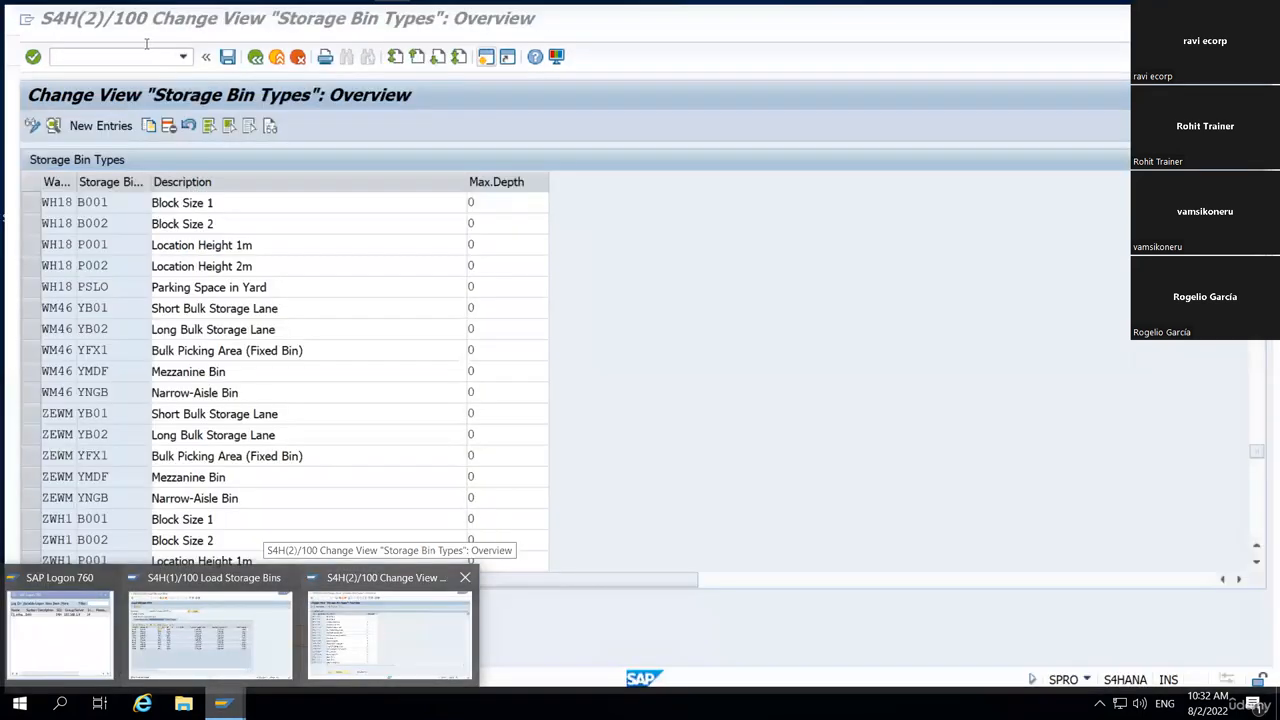
click(374, 634)
click(177, 50)
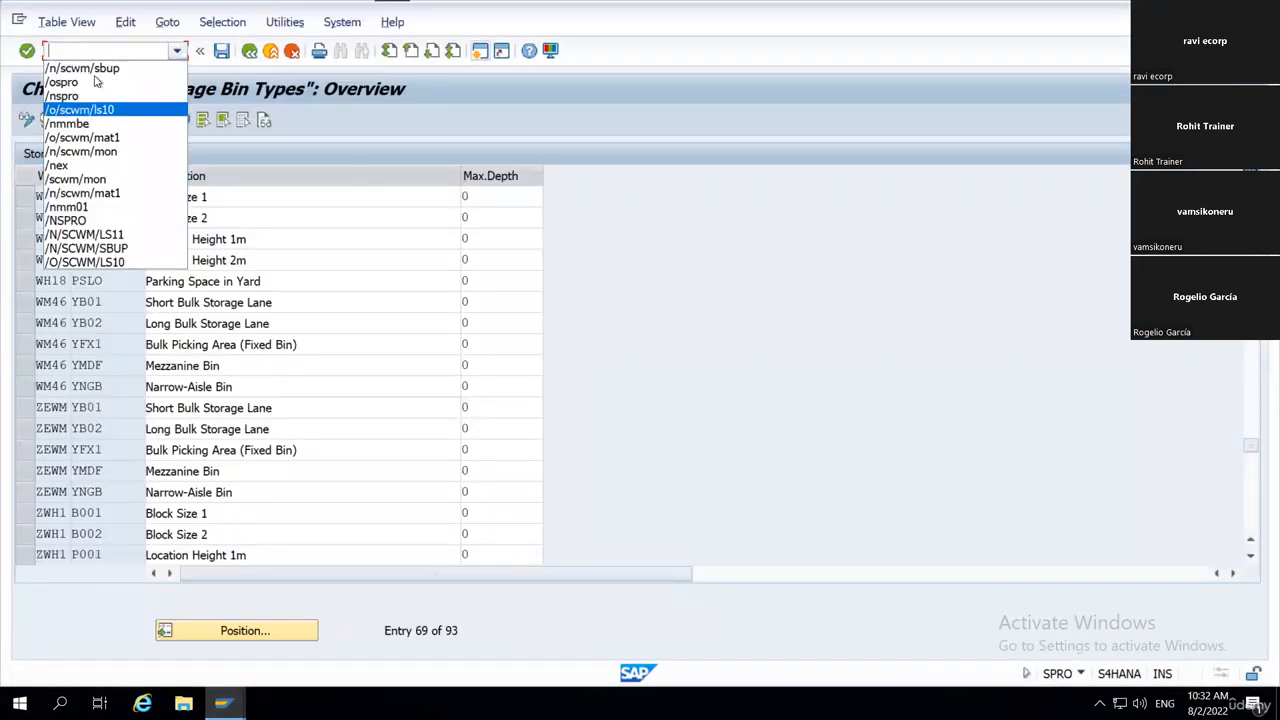
click(90, 179)
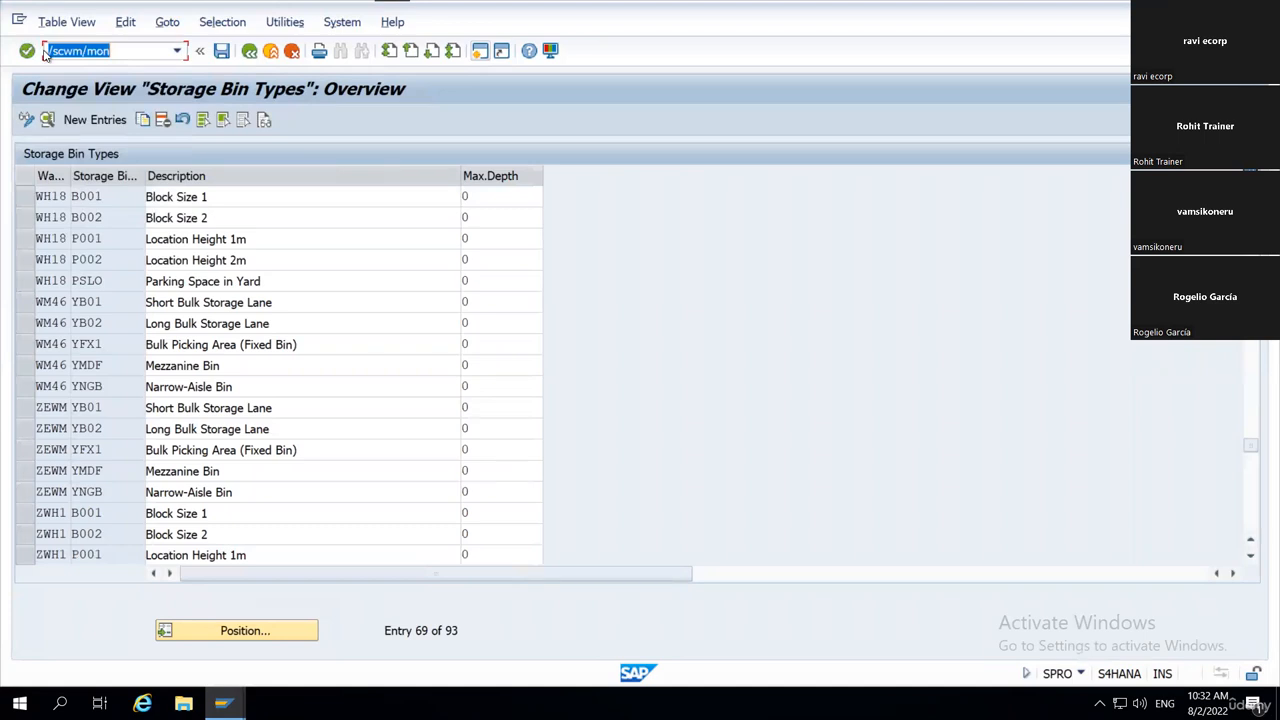
click(44, 54)
key(Return)
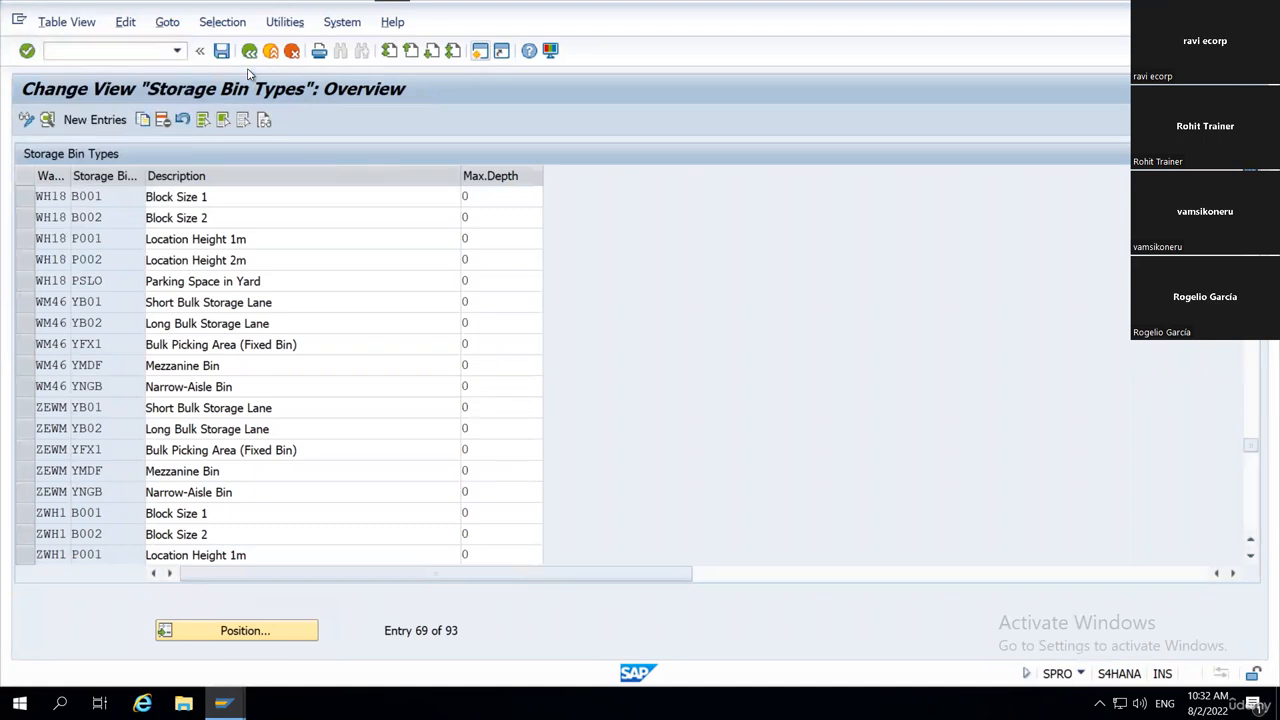
Query the storage bins under Stock and Bin in the monitor for storage type 0040.
click(25, 212)
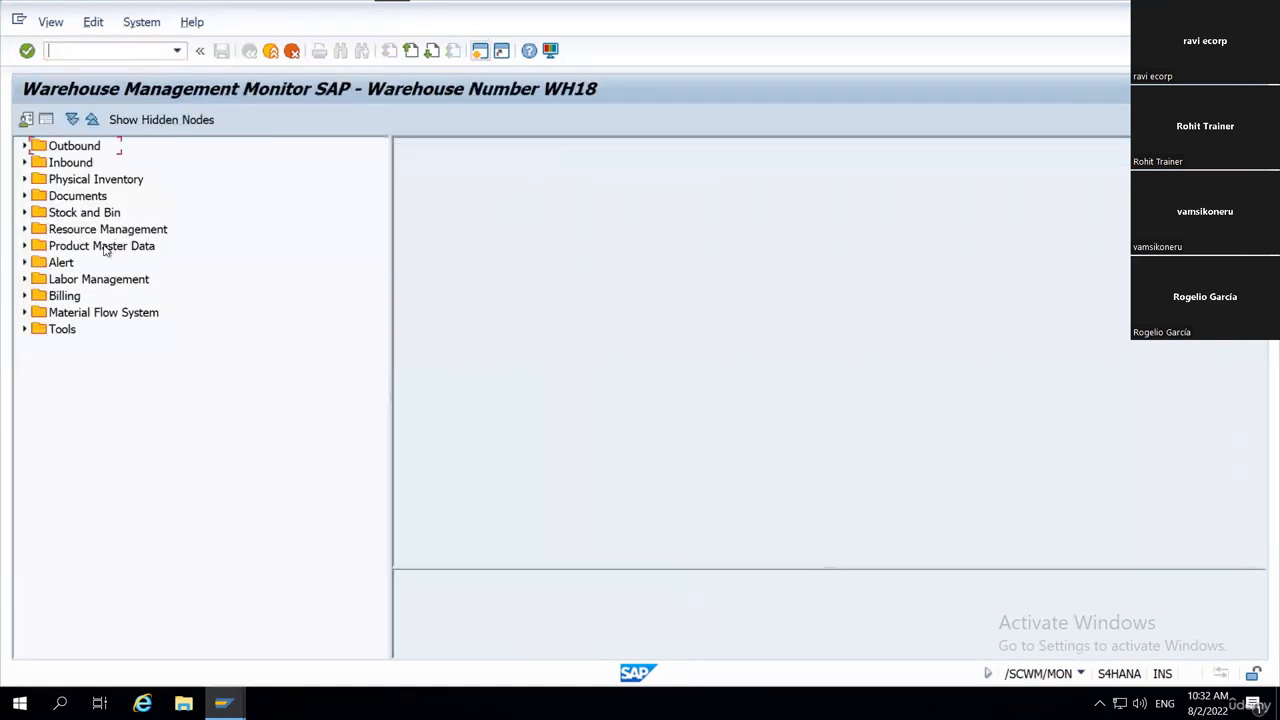
double_click(105, 232)
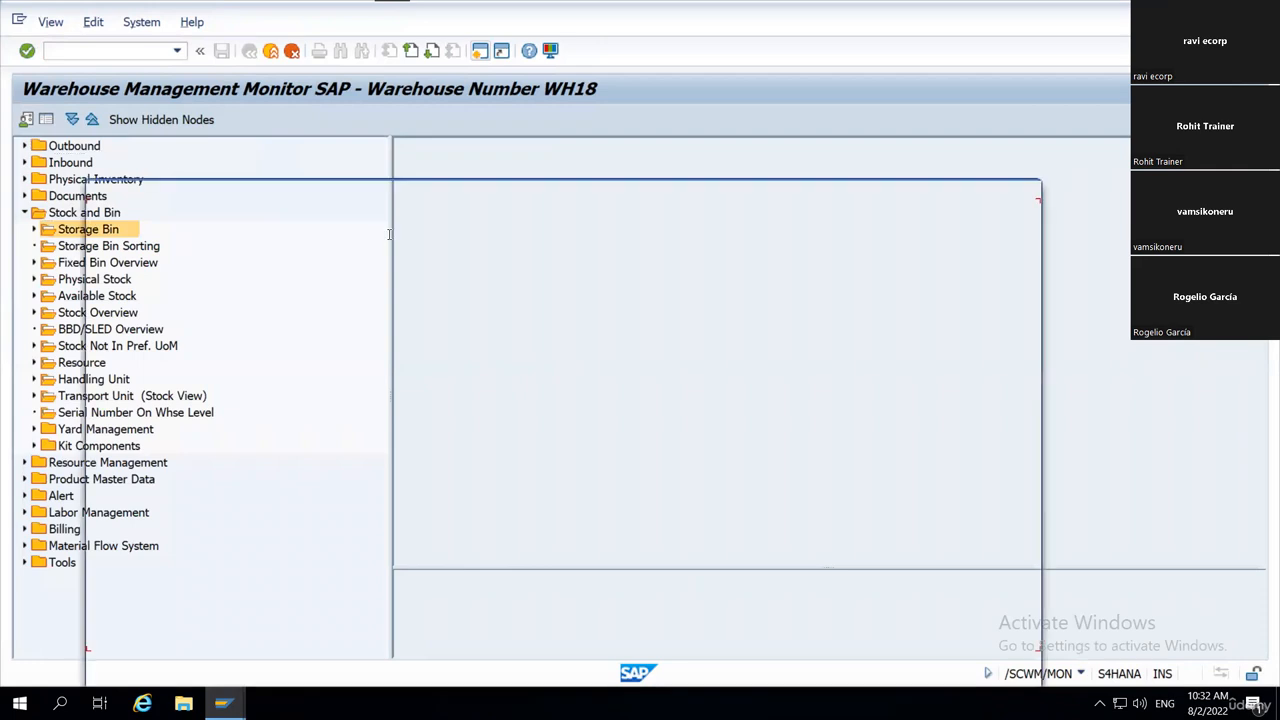
text(0040)
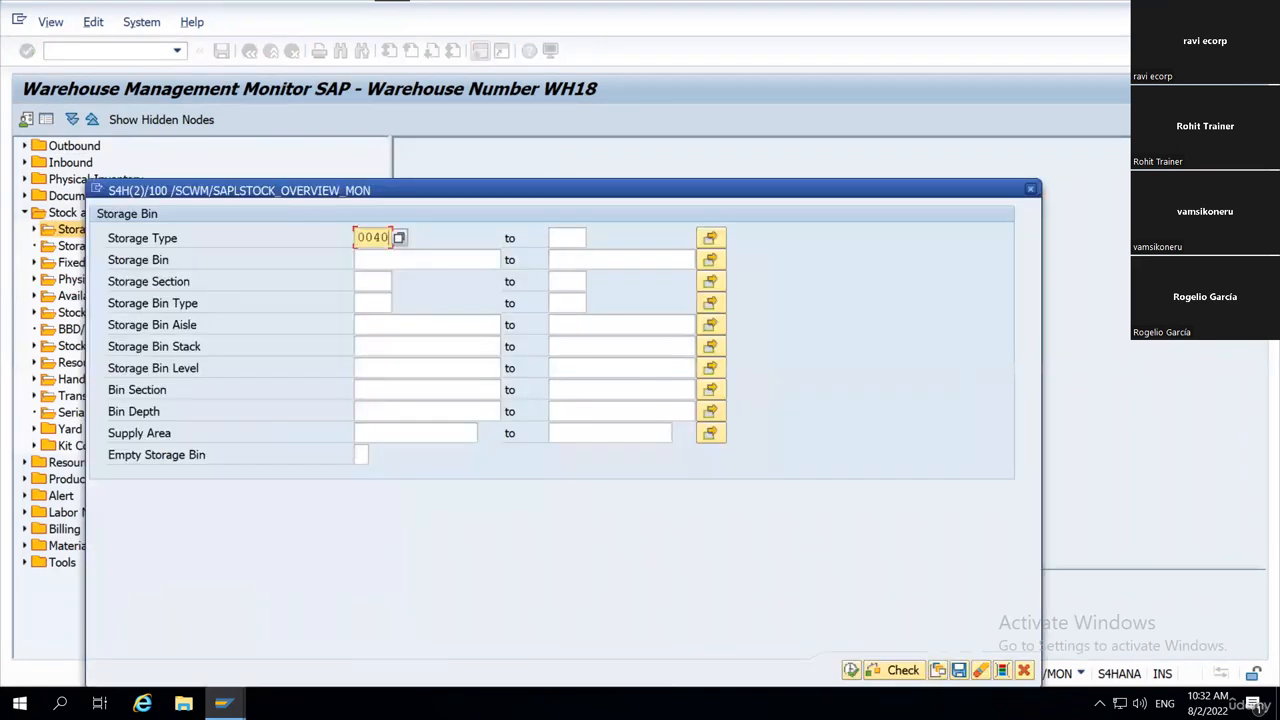
click(851, 673)
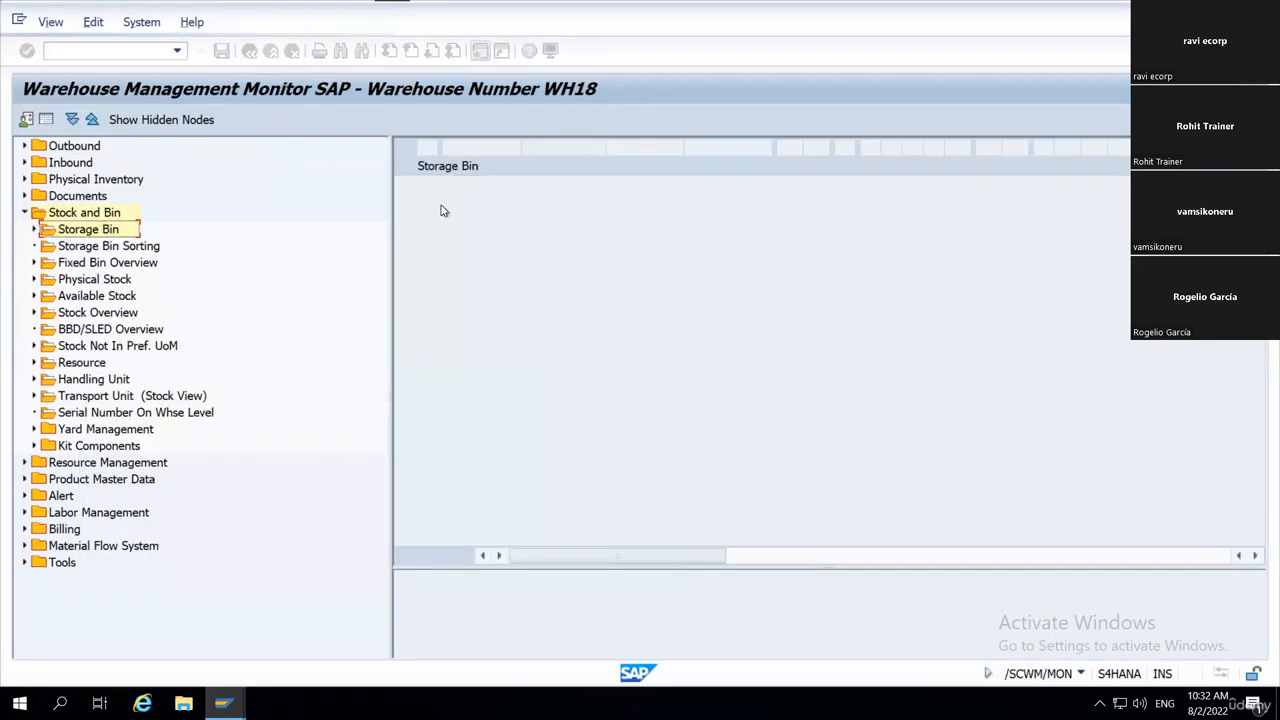
Examine the listed bins' maximum weight, maximum volume, their units and the capacity columns.
drag(458, 187, 1086, 201)
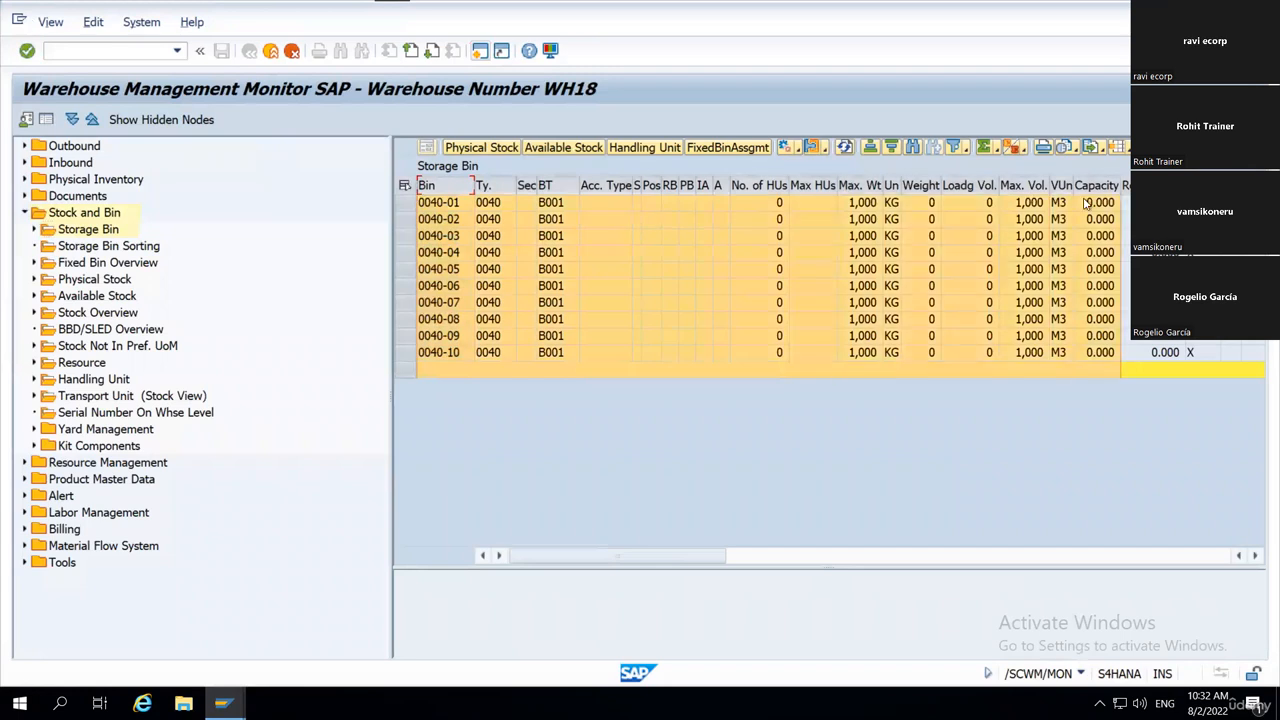
click(868, 305)
click(860, 185)
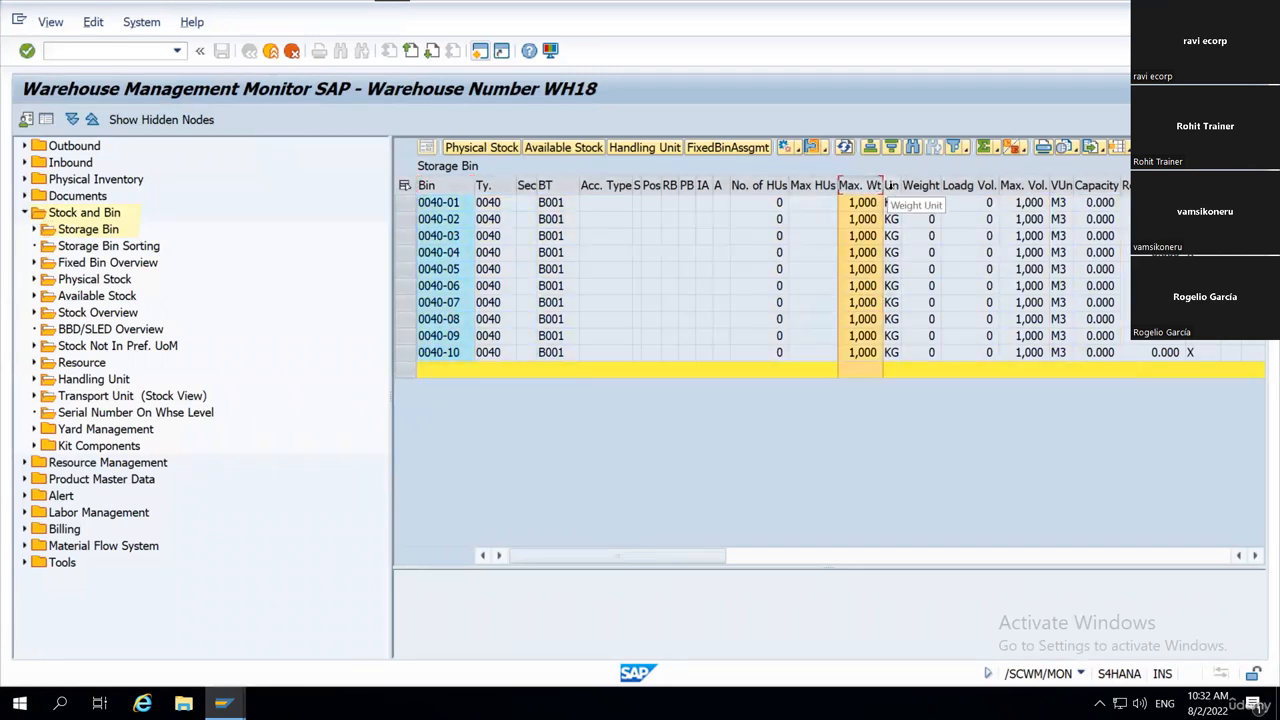
click(891, 185)
click(1029, 186)
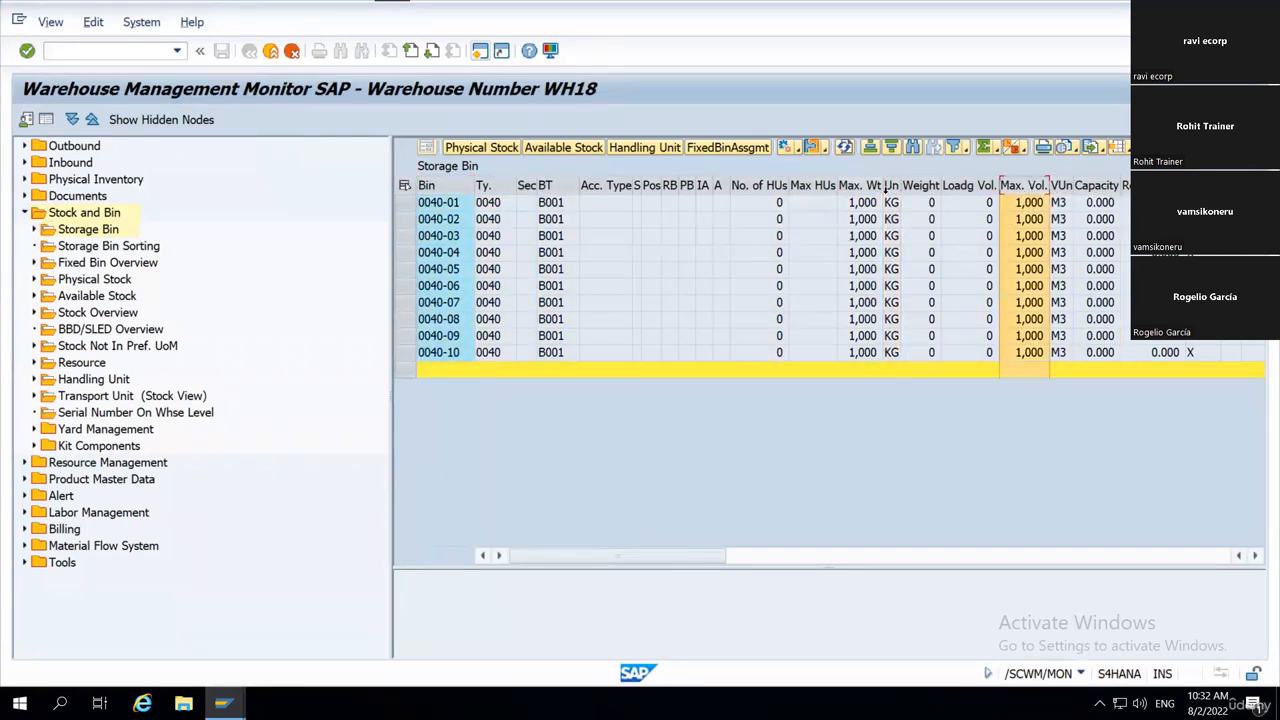
click(891, 185)
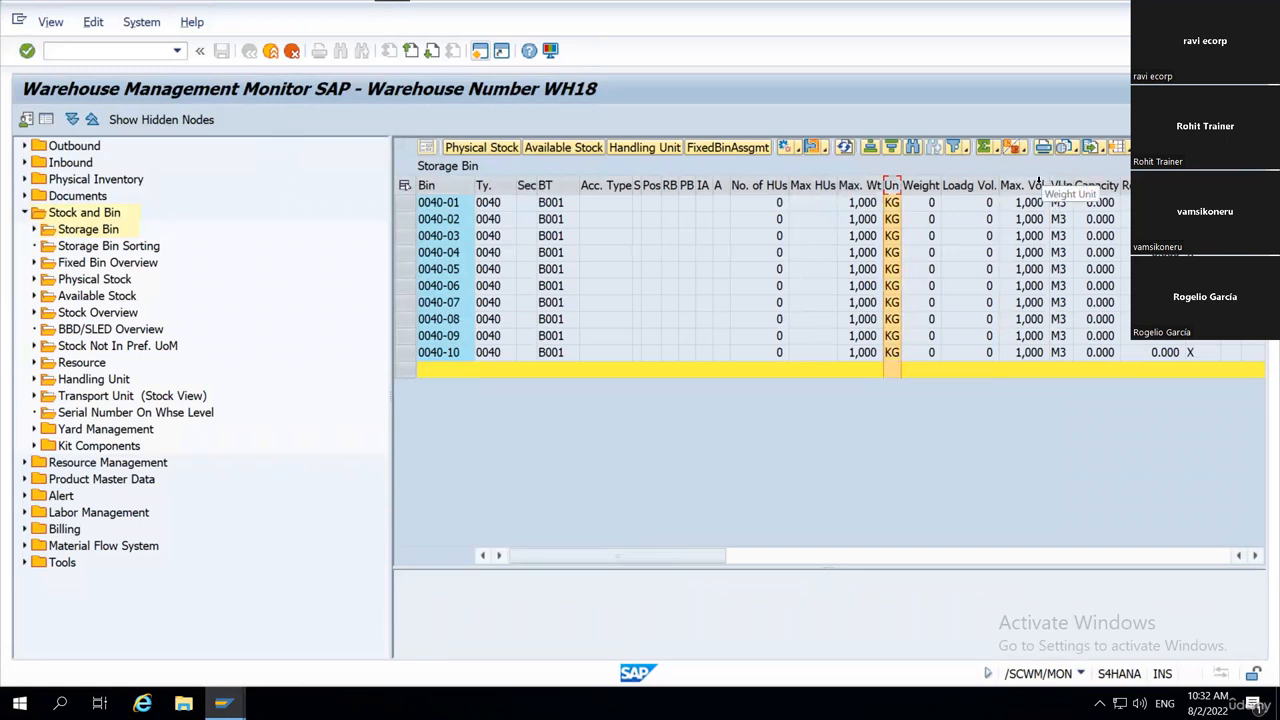
drag(1025, 186, 1062, 187)
click(1081, 336)
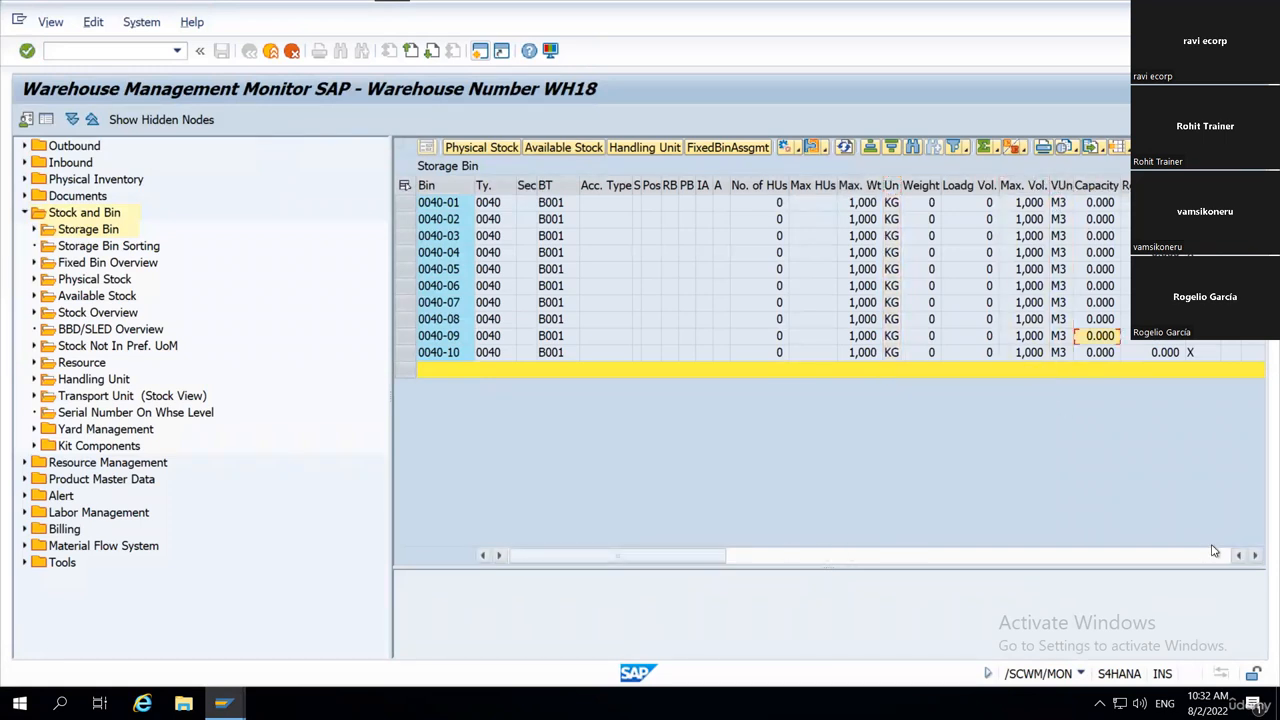
click(1254, 558)
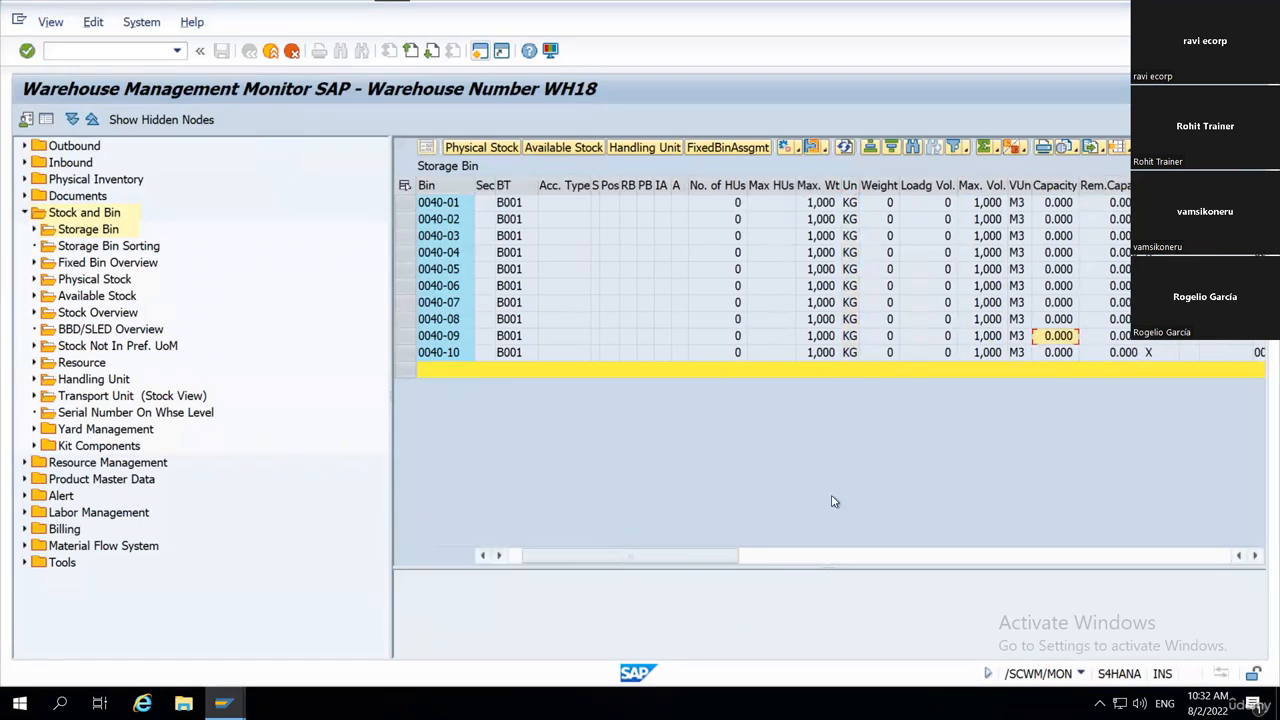